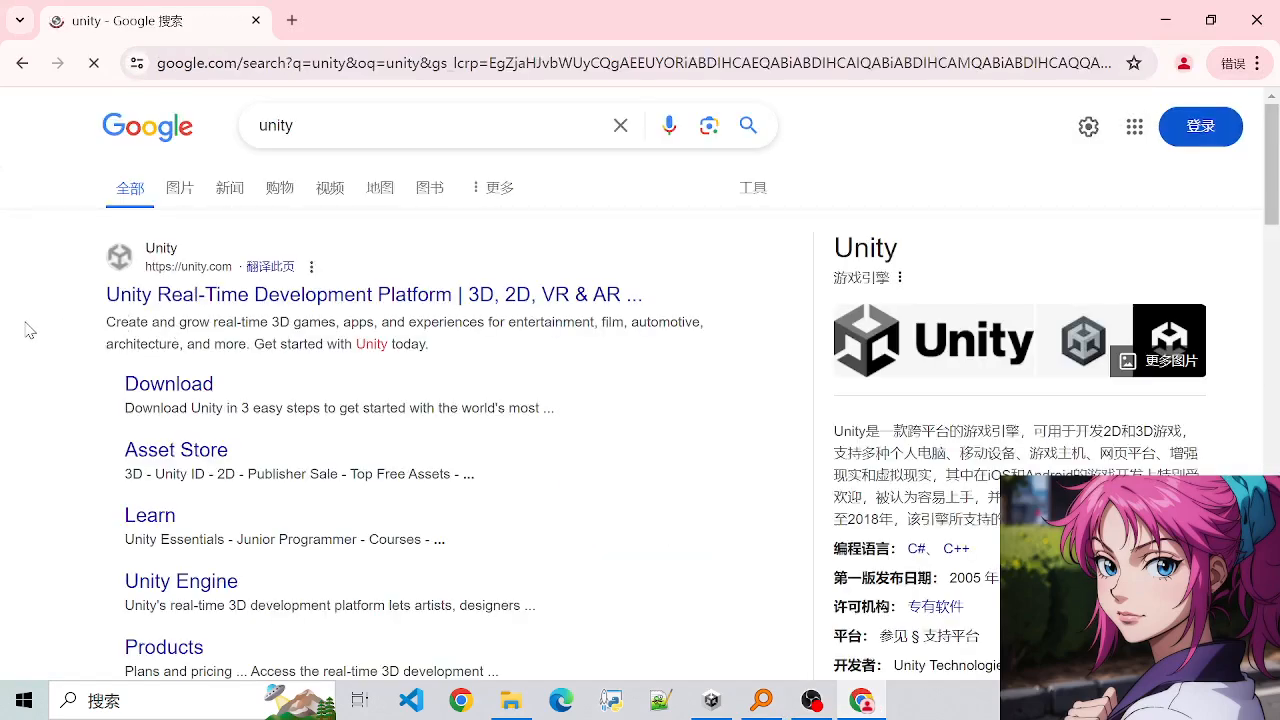
- Minimize the browser and switch to the Unity Hub window
drag(26, 329, 288, 345)
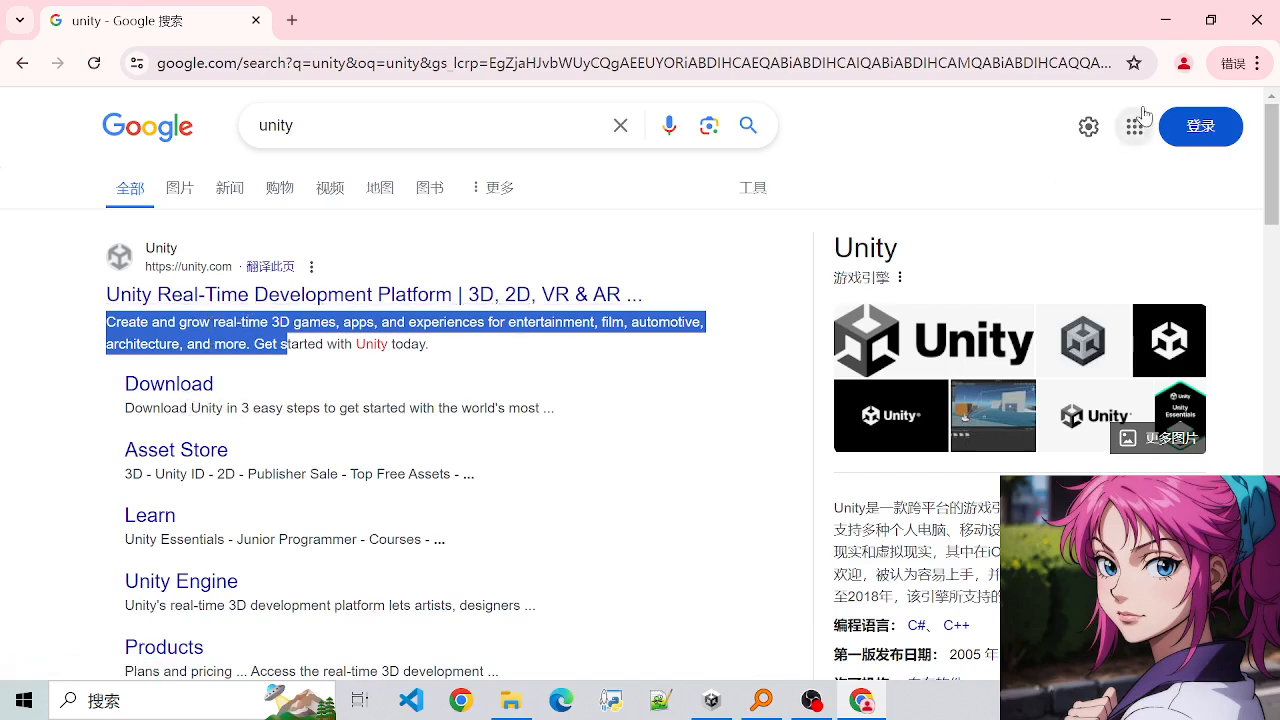
click(1165, 20)
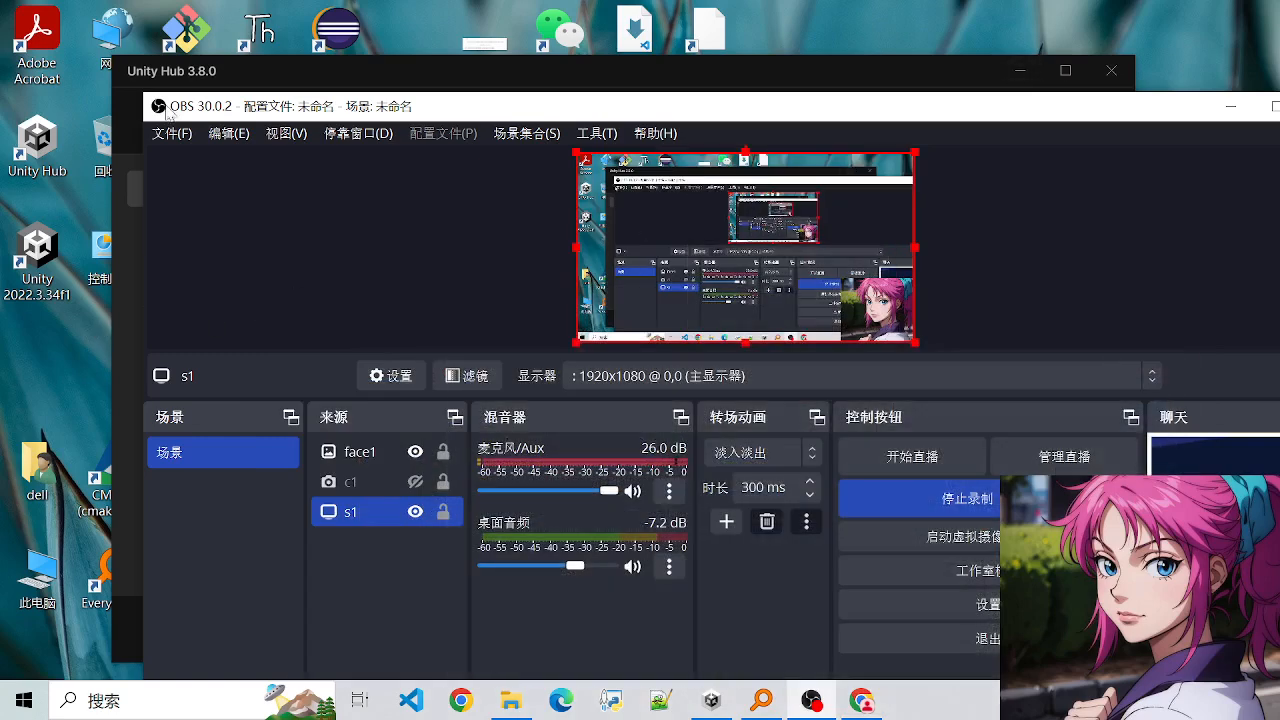
click(216, 82)
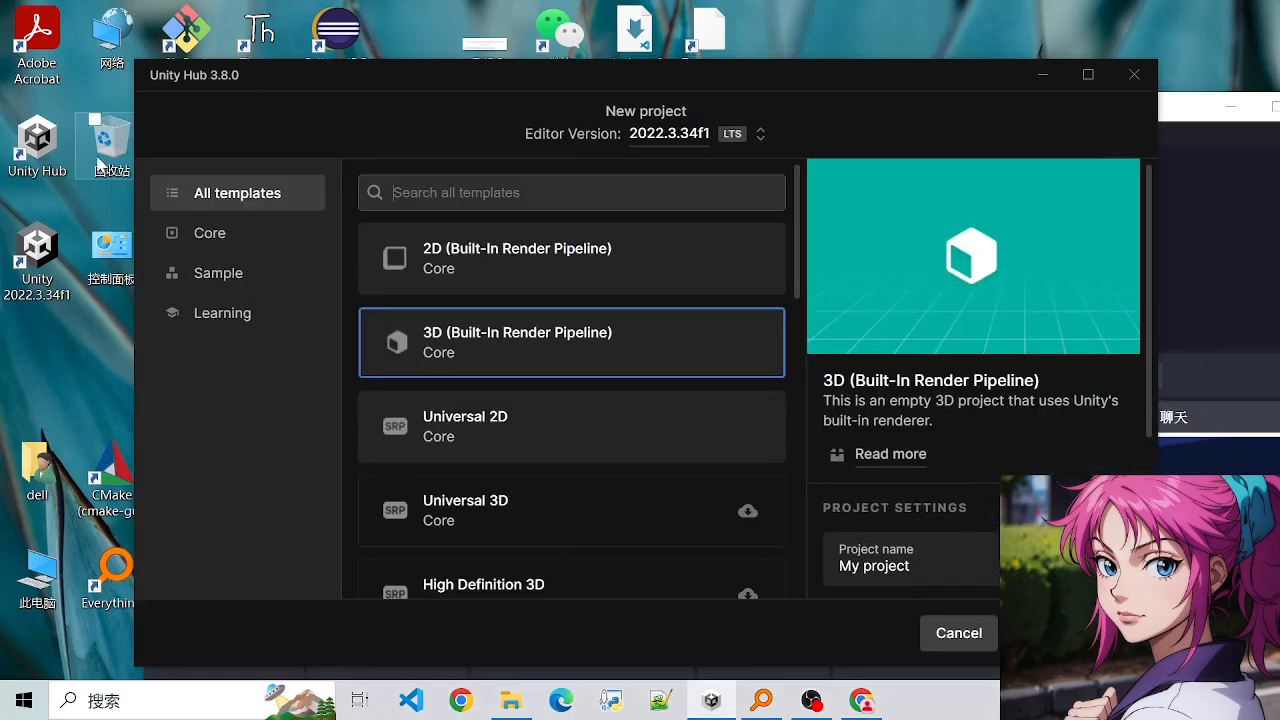
click(36, 160)
drag(305, 86, 313, 85)
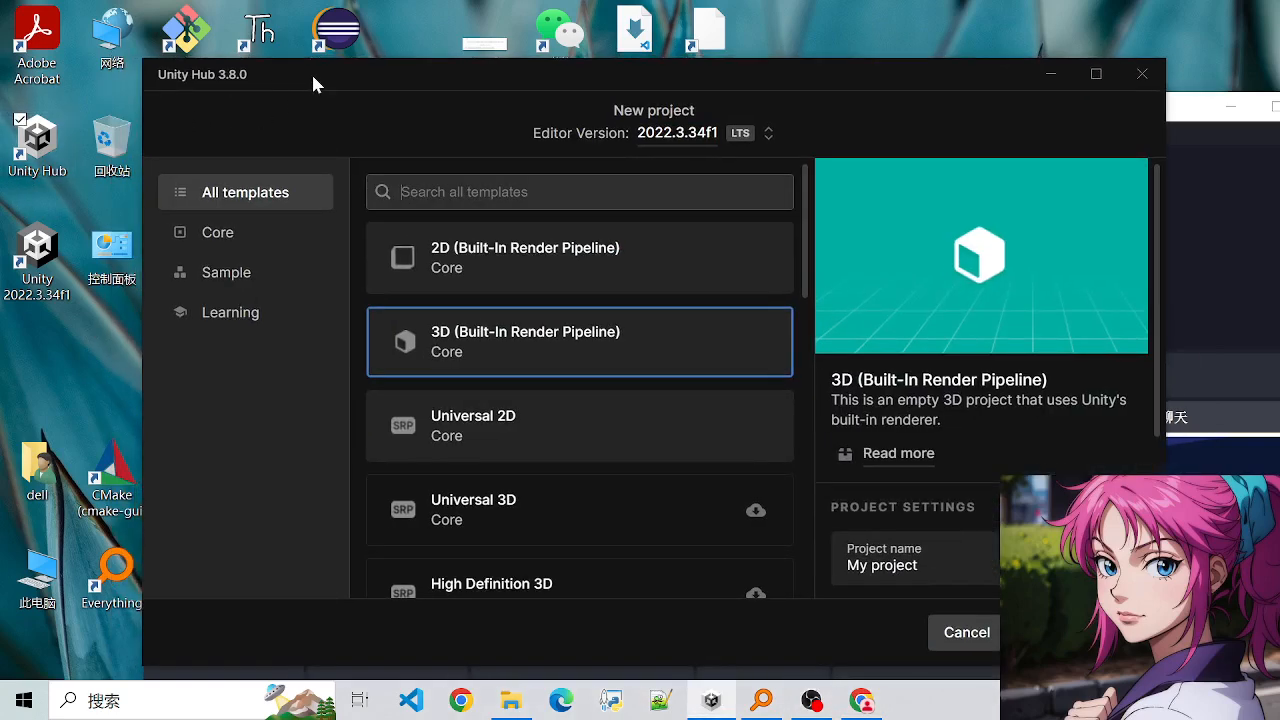
scroll(510, 400, down, 5)
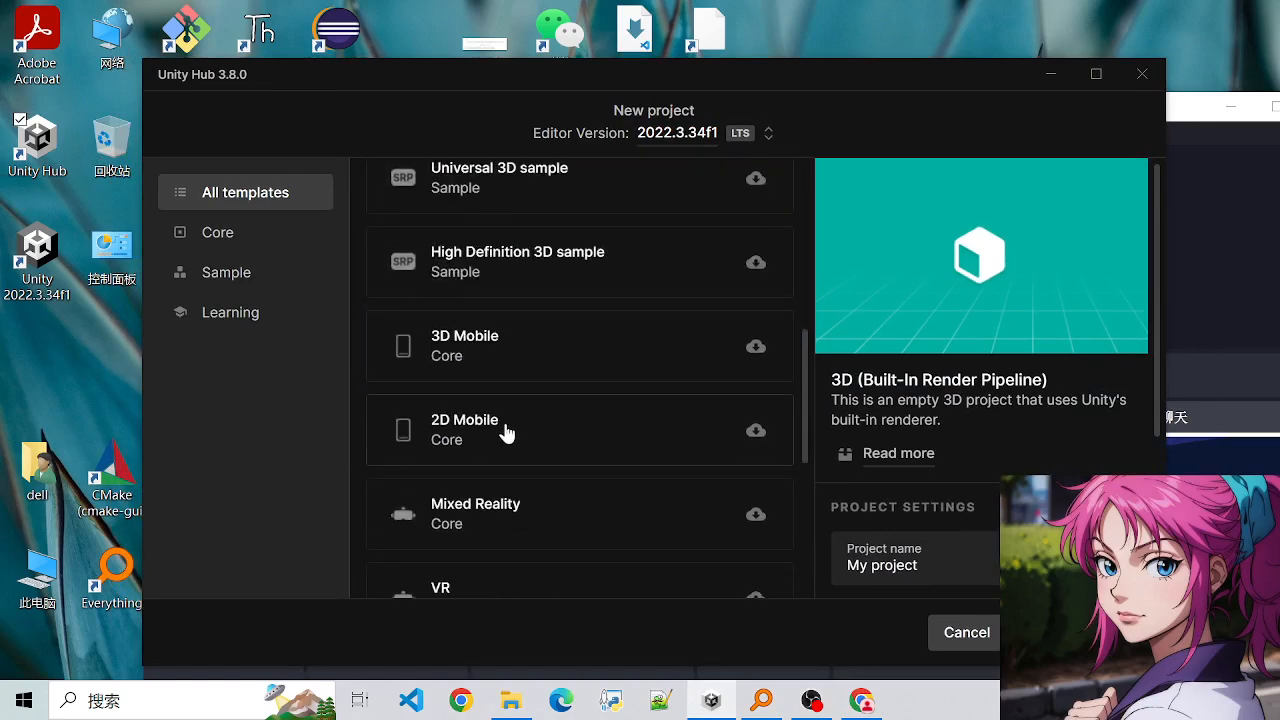
scroll(509, 432, up, 6)
drag(415, 78, 398, 76)
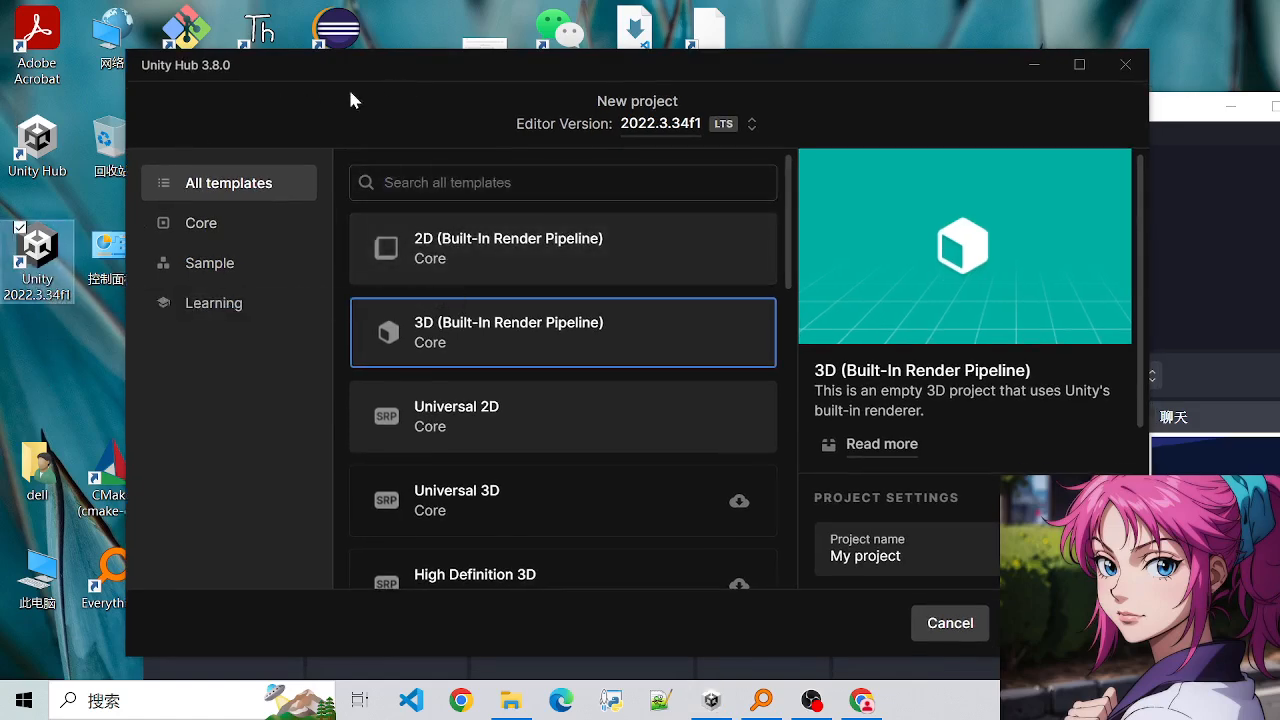
drag(390, 71, 372, 64)
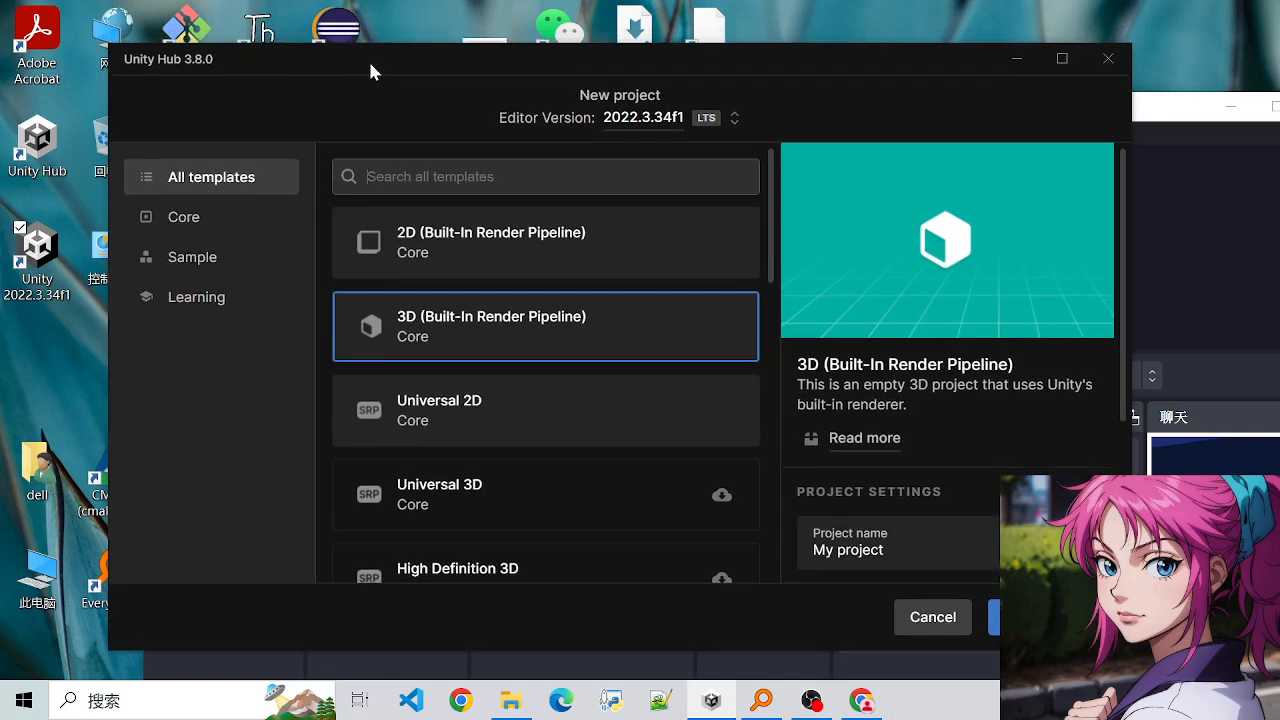
drag(370, 72, 395, 80)
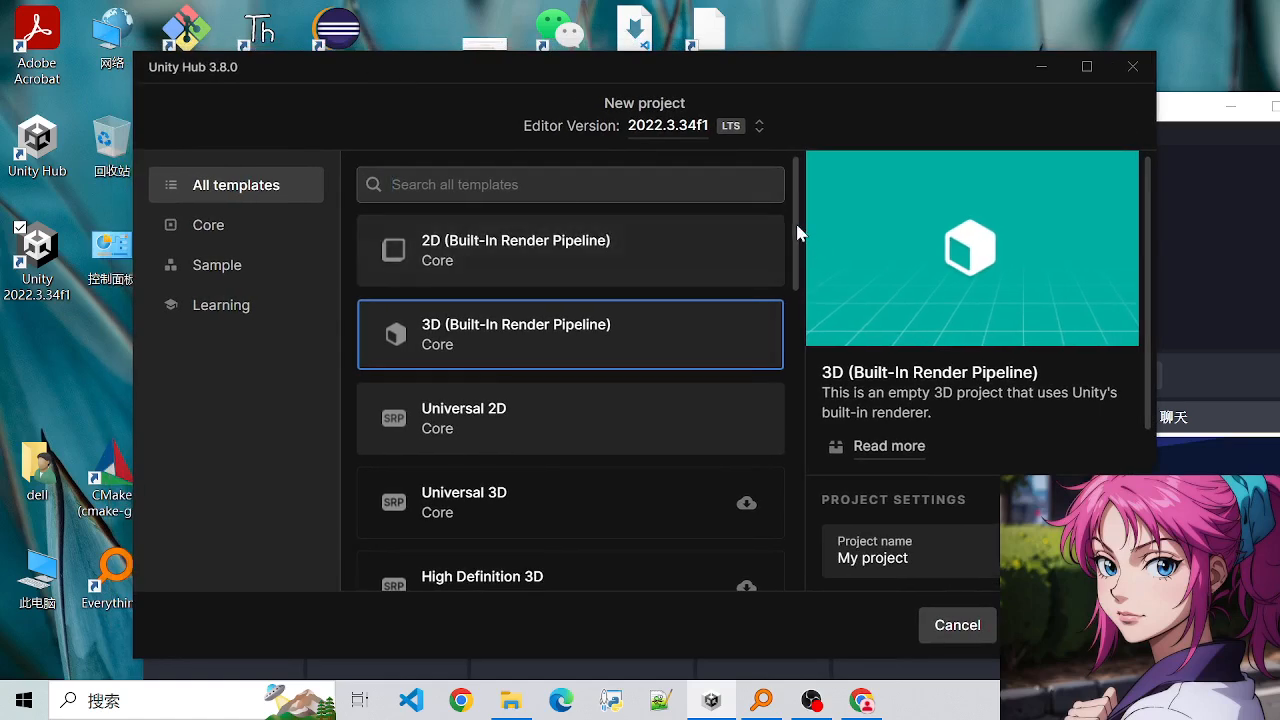
mouse_move(797, 229)
mouse_down()
mouse_move(818, 414)
mouse_move(800, 520)
mouse_move(800, 217)
mouse_up()
drag(435, 88, 458, 62)
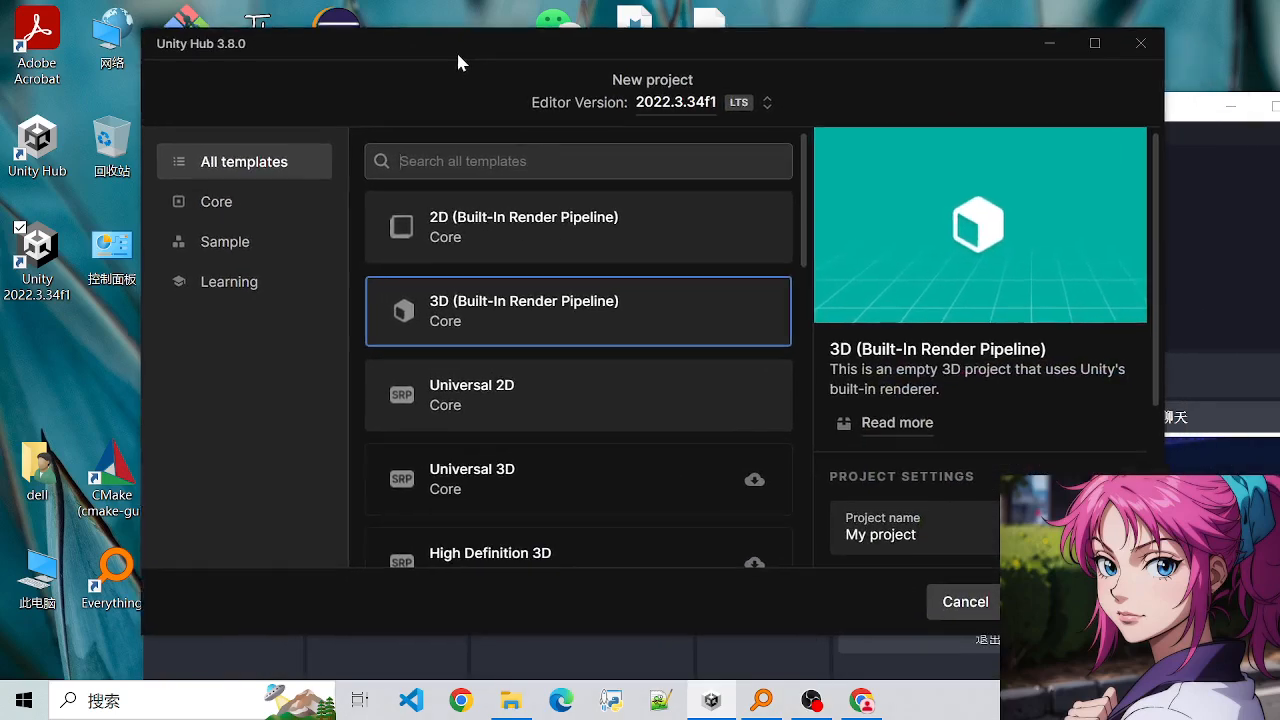
- Leave the open new-project form, maximize Unity Hub and start a new project from the project list
click(955, 606)
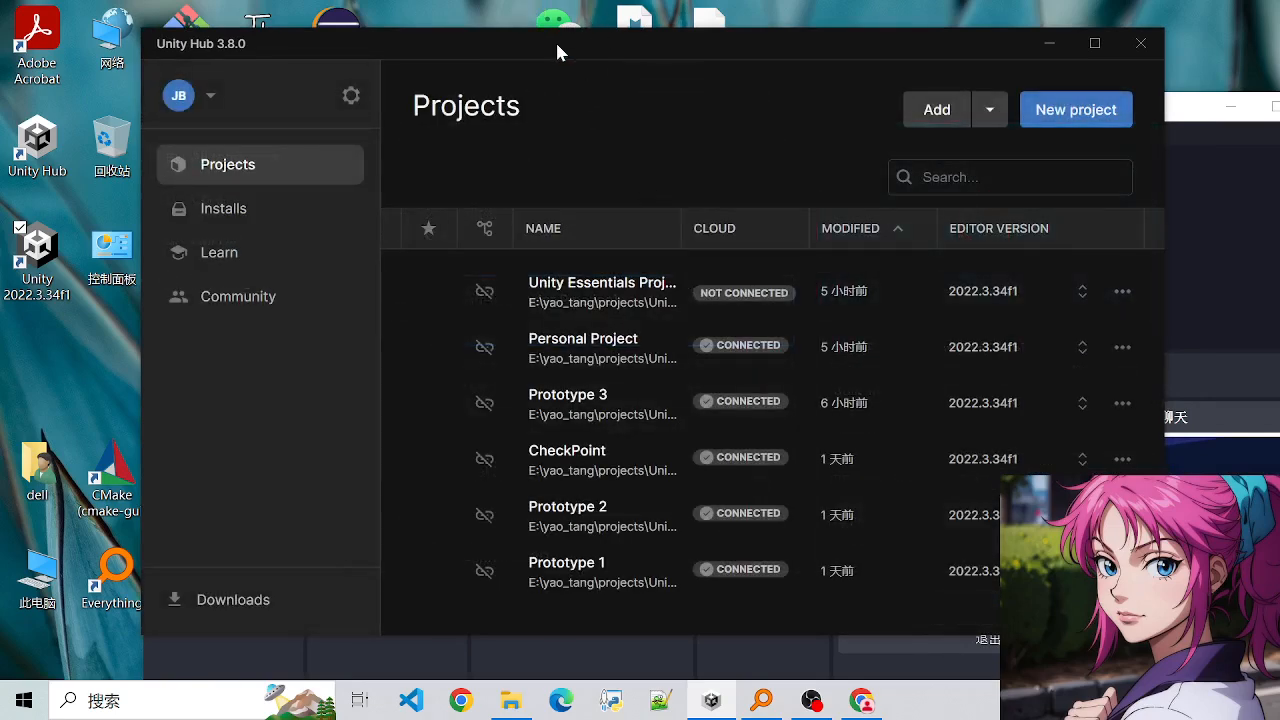
drag(557, 44, 509, 44)
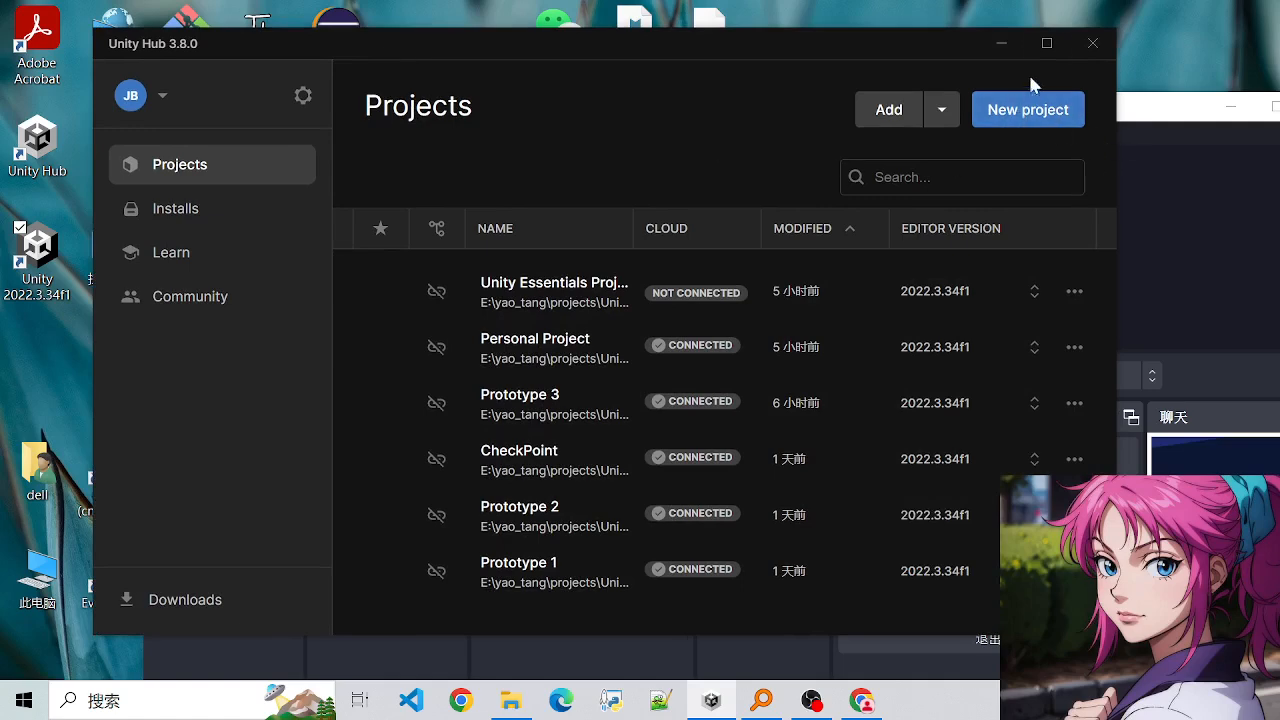
click(1046, 43)
click(1204, 90)
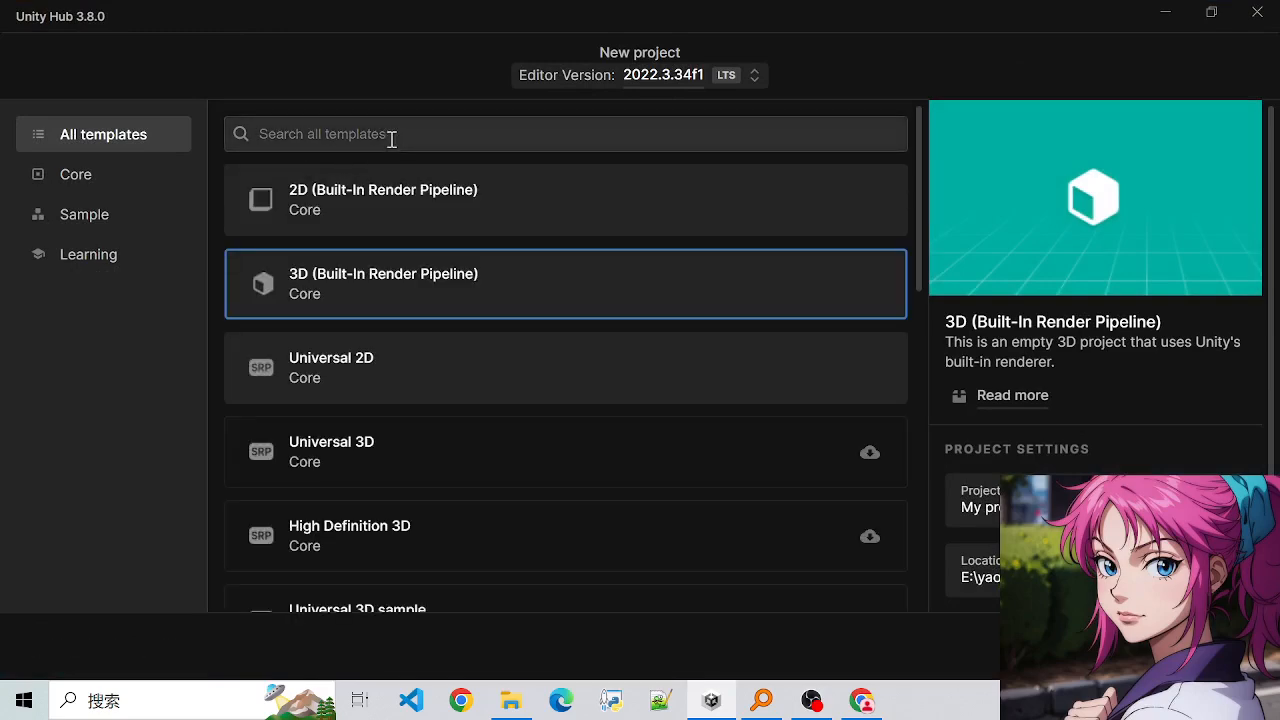
- Look through the available project templates, including the 2D, 3D, Universal and mobile ones
scroll(412, 500, down, 5)
scroll(418, 530, up, 6)
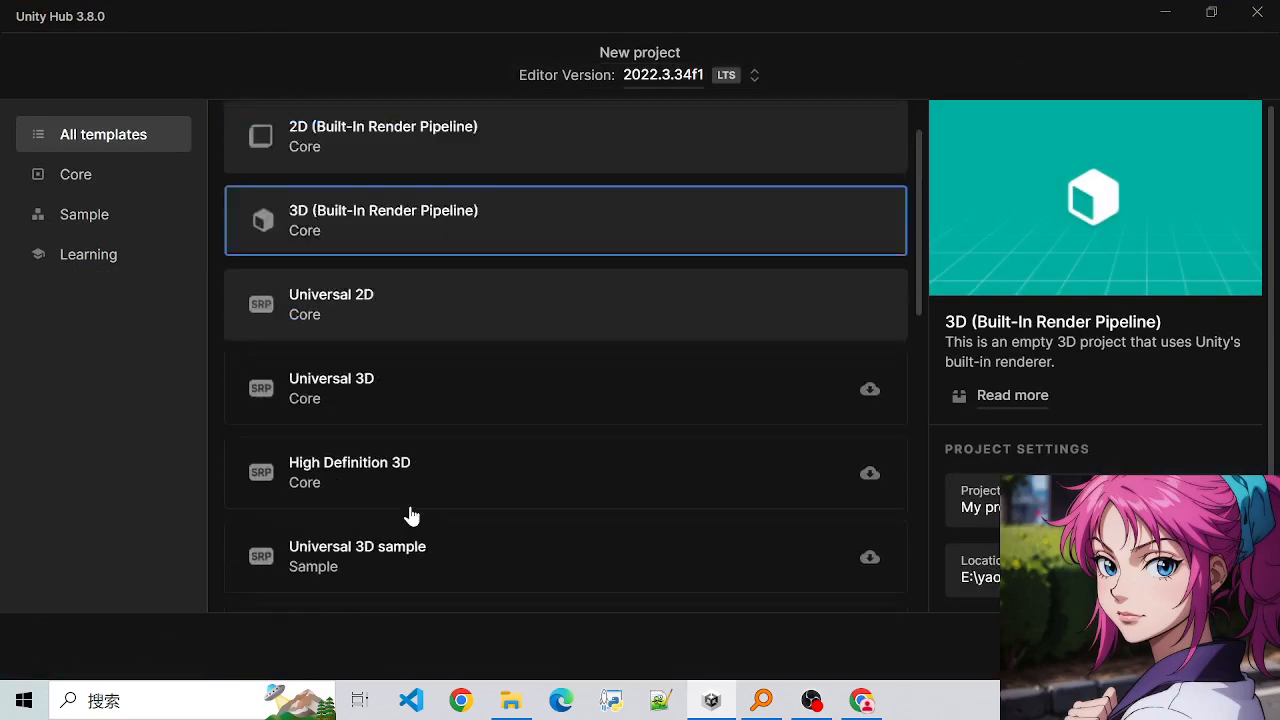
scroll(409, 489, down, 9)
scroll(409, 450, up, 9)
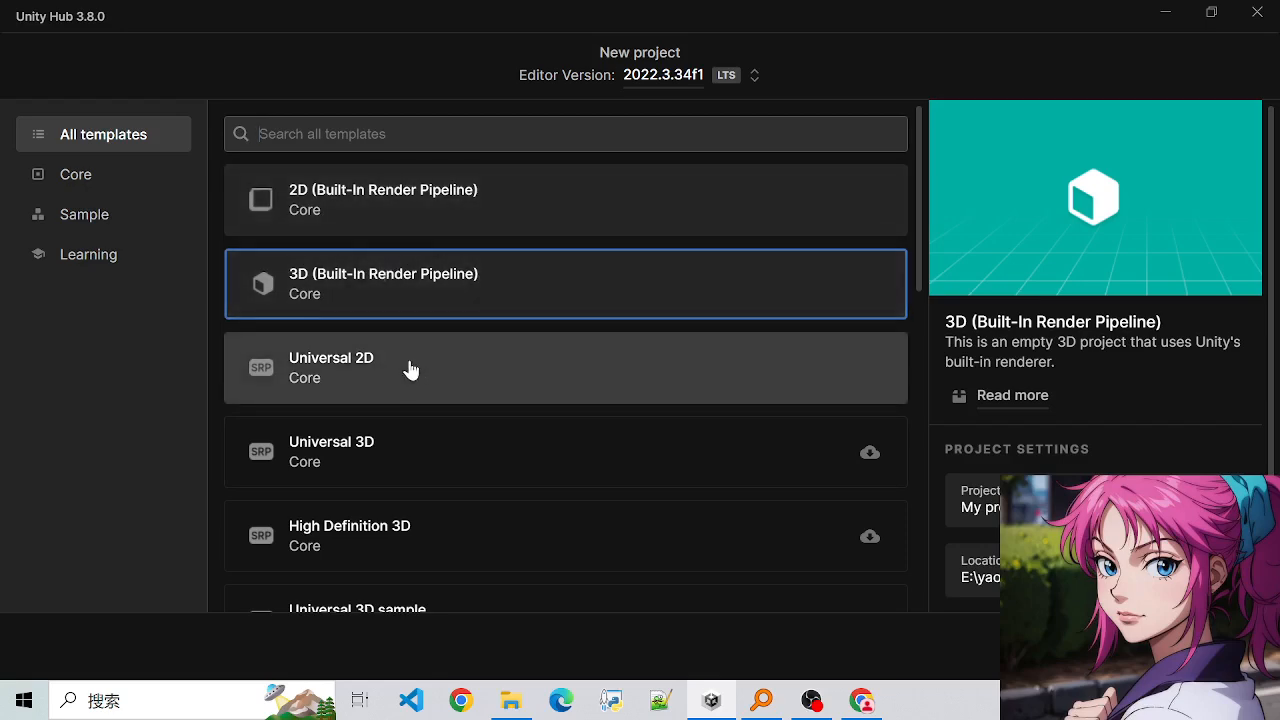
scroll(410, 370, down, 4)
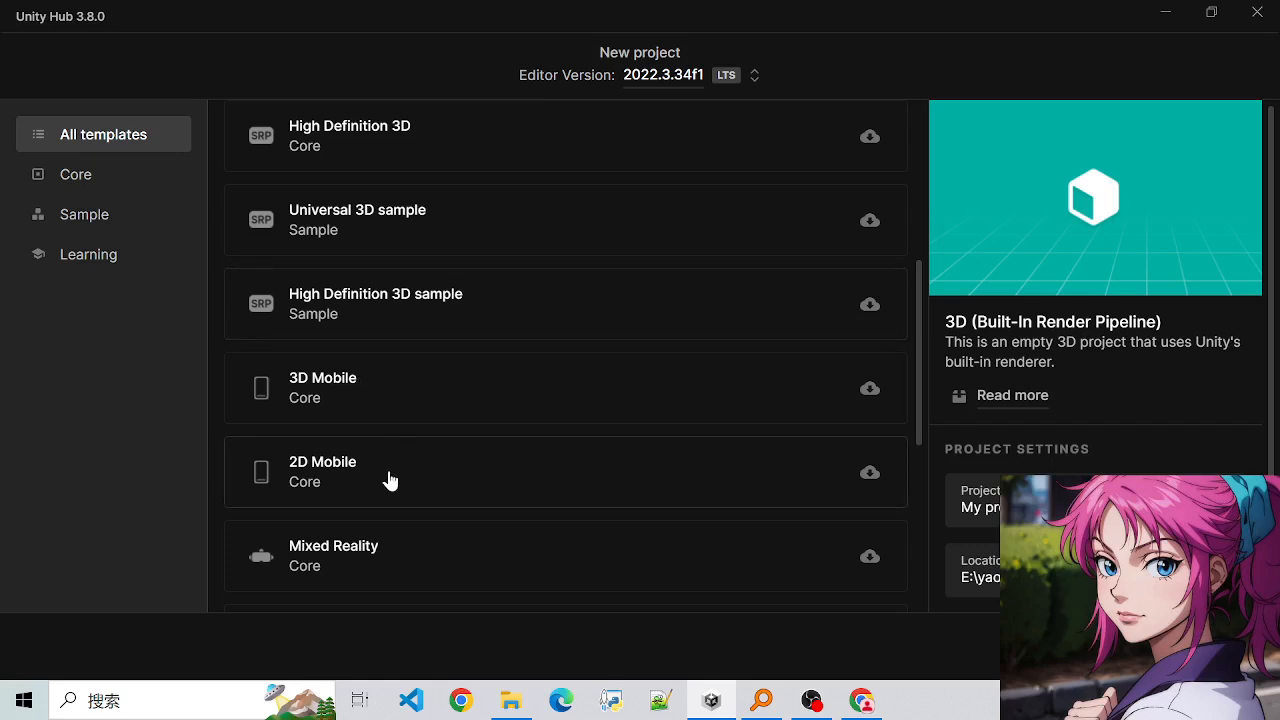
scroll(386, 423, up, 5)
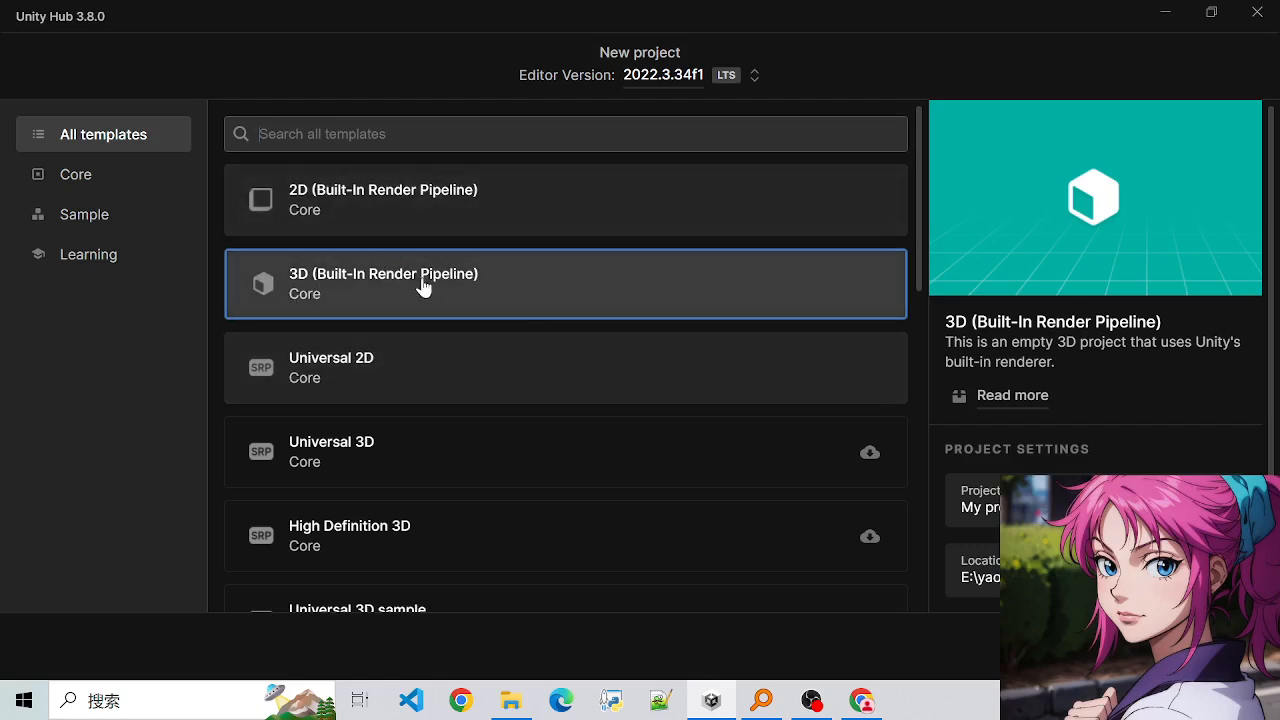
- Name the new project Tutorial1 in its project settings
click(1072, 502)
scroll(1072, 502, down, 1)
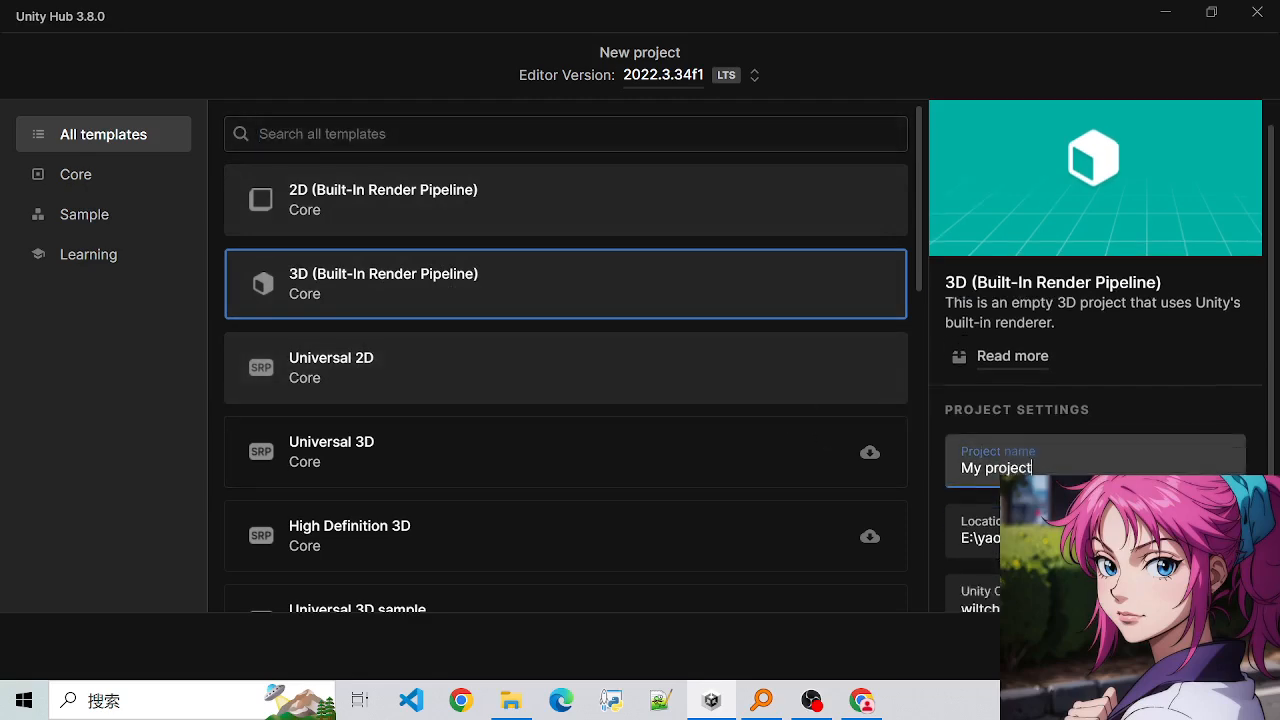
scroll(1061, 370, down, 1)
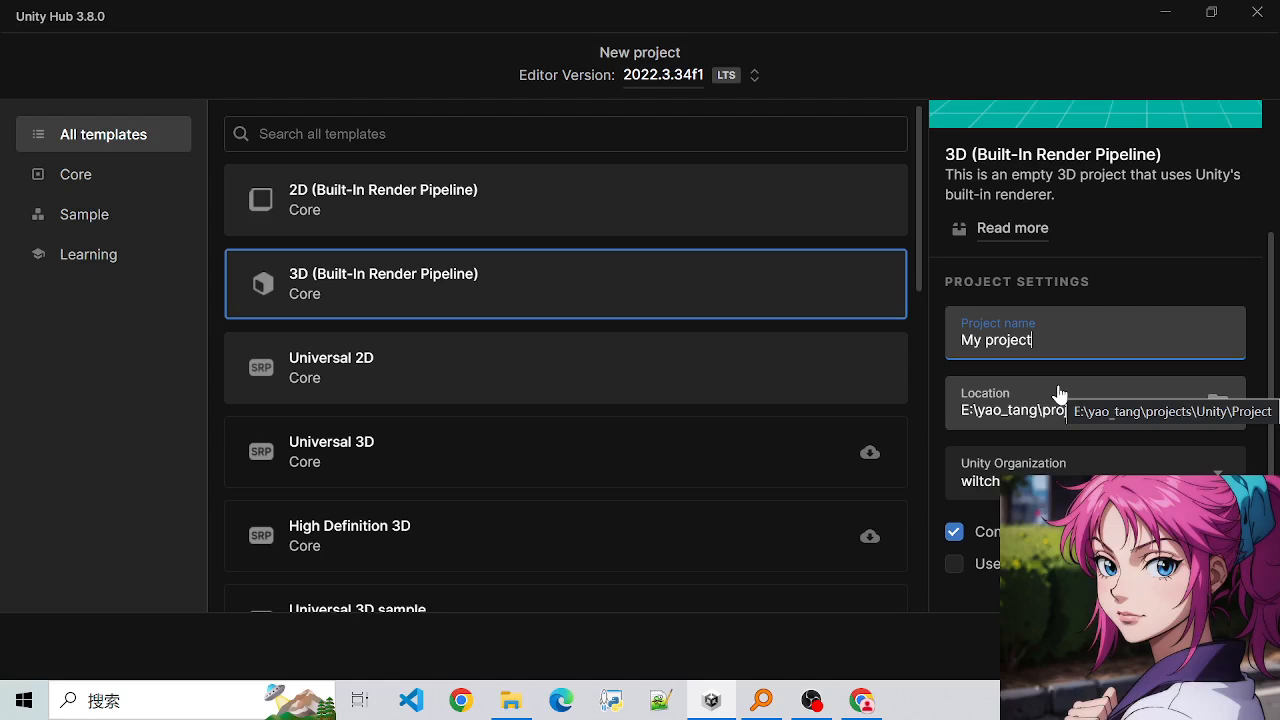
key(BackSpace)
key(BackSpace)
key(BackSpace)
key(BackSpace)
key(BackSpace)
key(BackSpace)
key(BackSpace)
key(BackSpace)
key(BackSpace)
key(BackSpace)
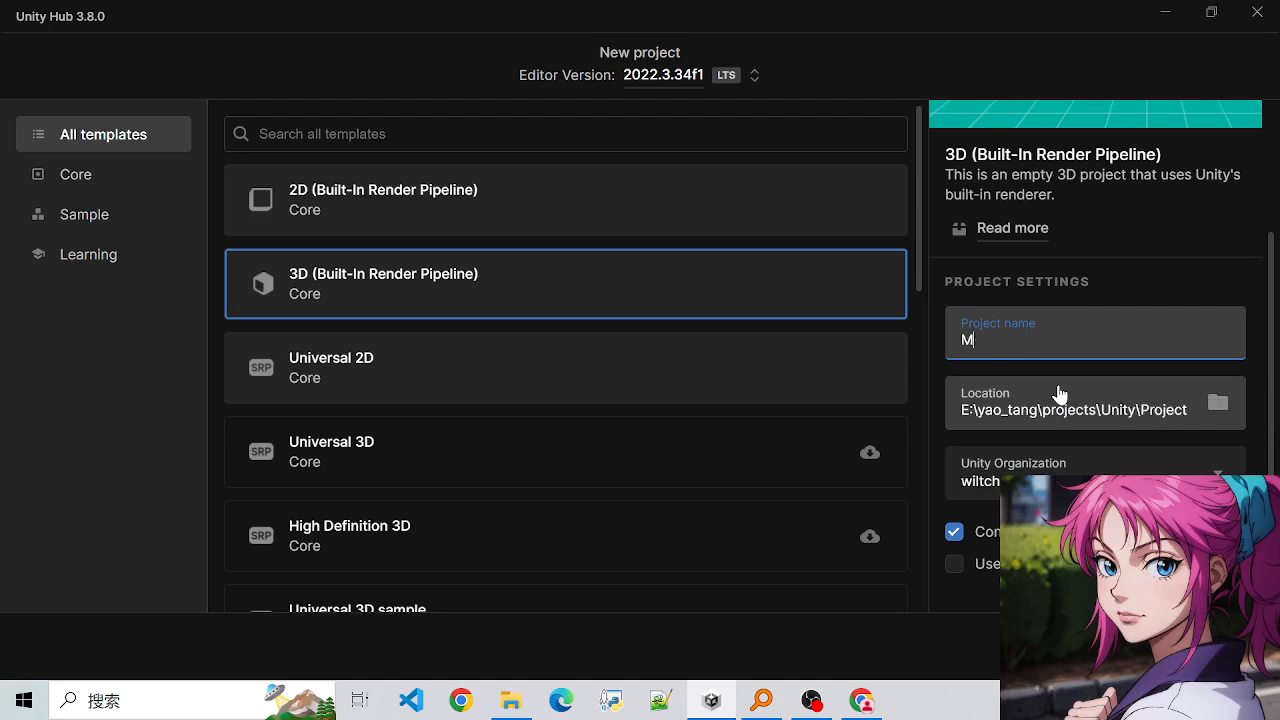
text(S)
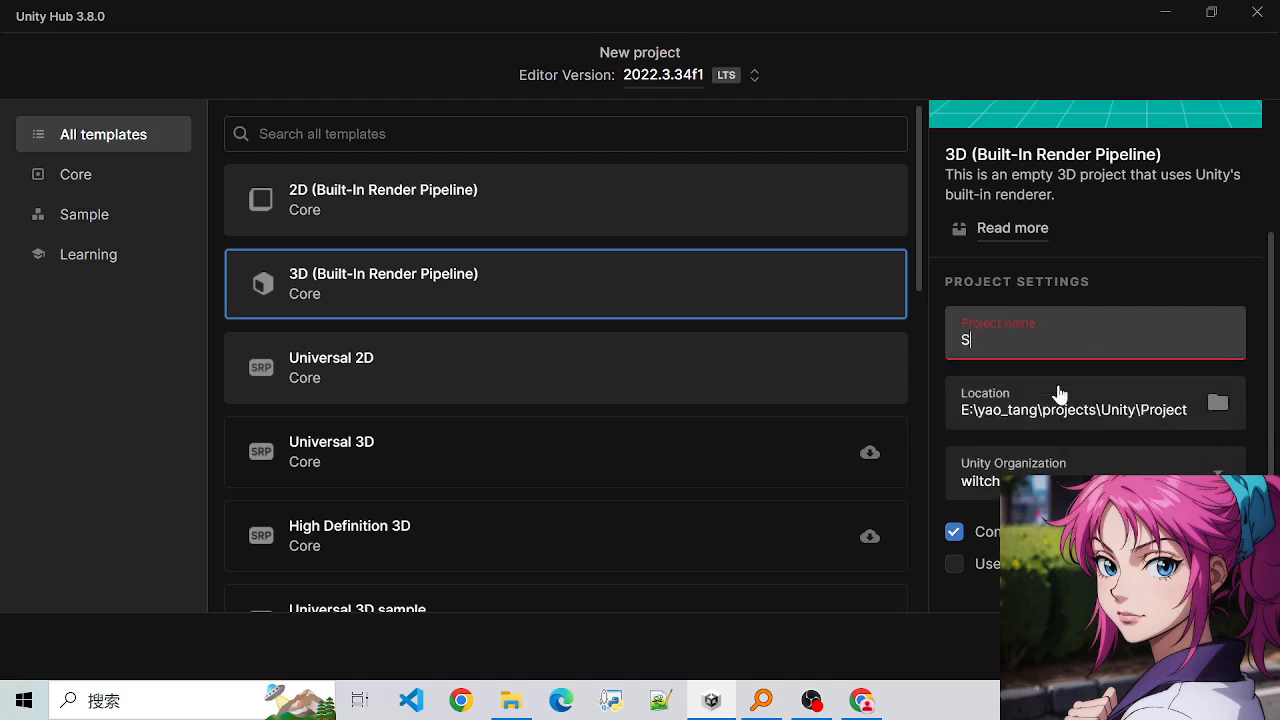
text(hower)
key(BackSpace)
key(BackSpace)
key(BackSpace)
key(BackSpace)
key(BackSpace)
key(BackSpace)
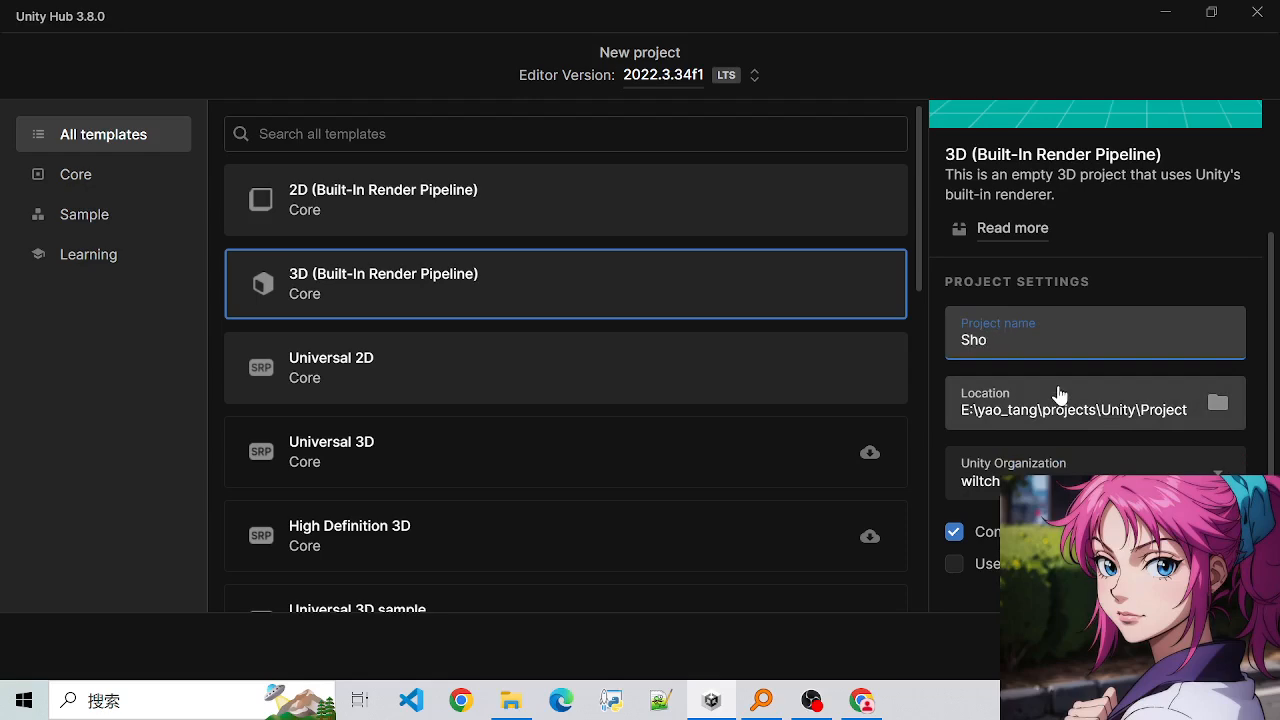
text(Tutorial1)
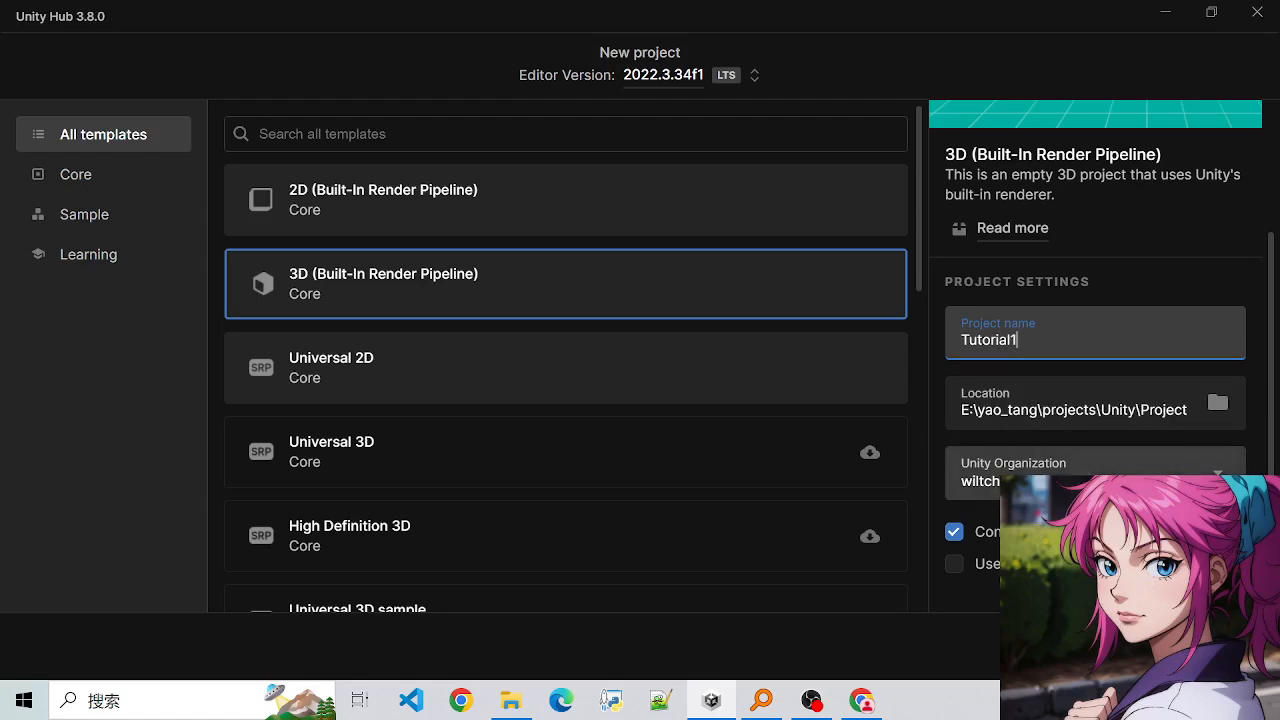
- Review the remaining project settings and create the project from the 3D (Built-In Render Pipeline) template
scroll(1031, 457, up, 1)
scroll(1035, 460, down, 1)
scroll(1060, 438, up, 1)
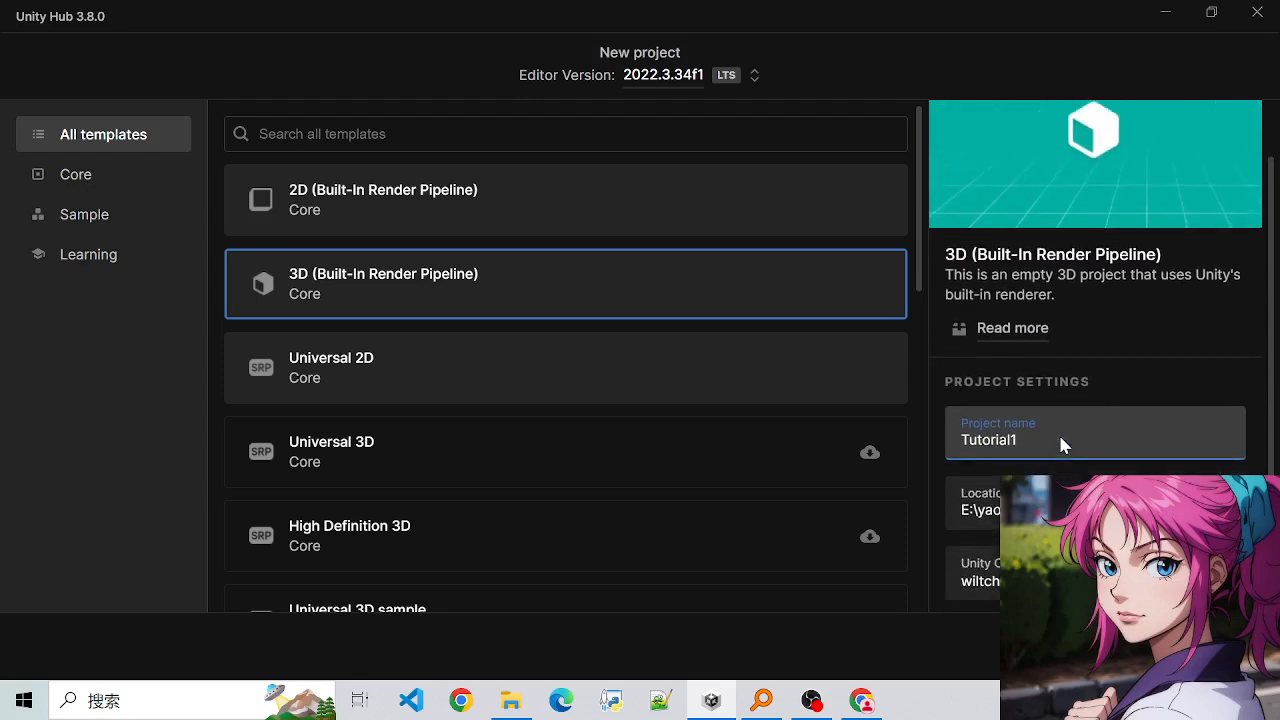
scroll(1061, 443, down, 1)
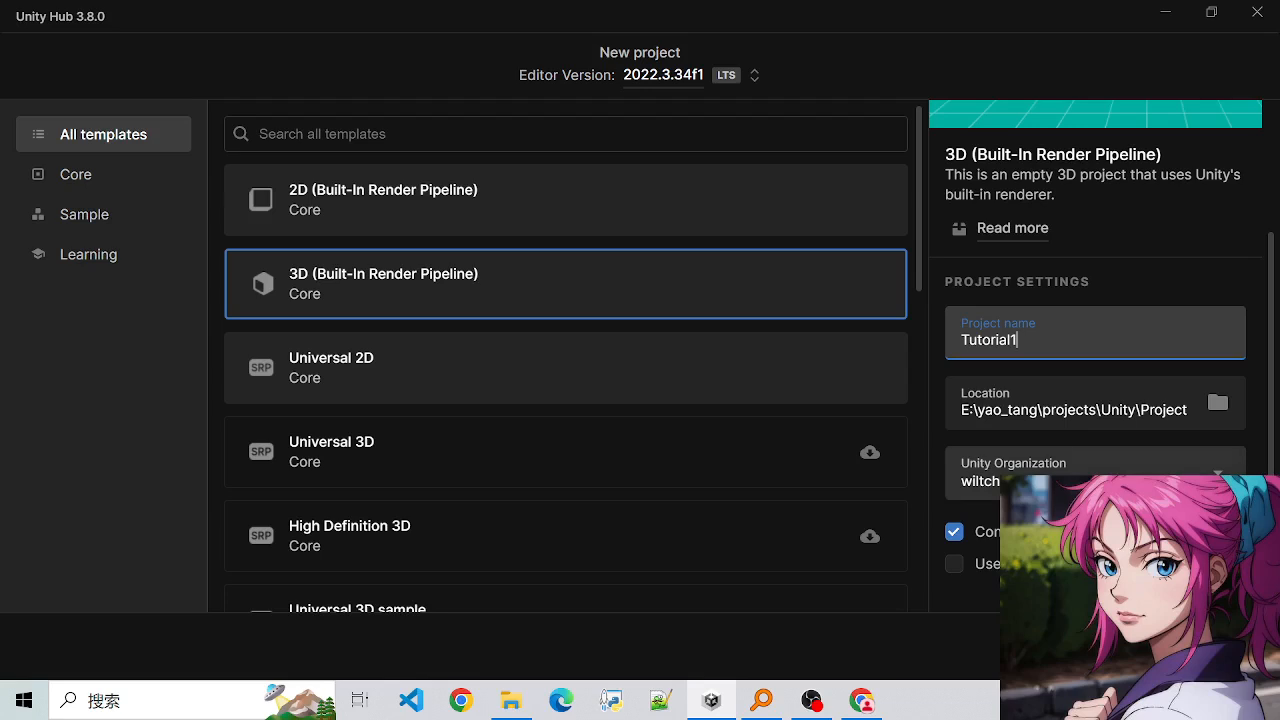
click(951, 538)
click(951, 538)
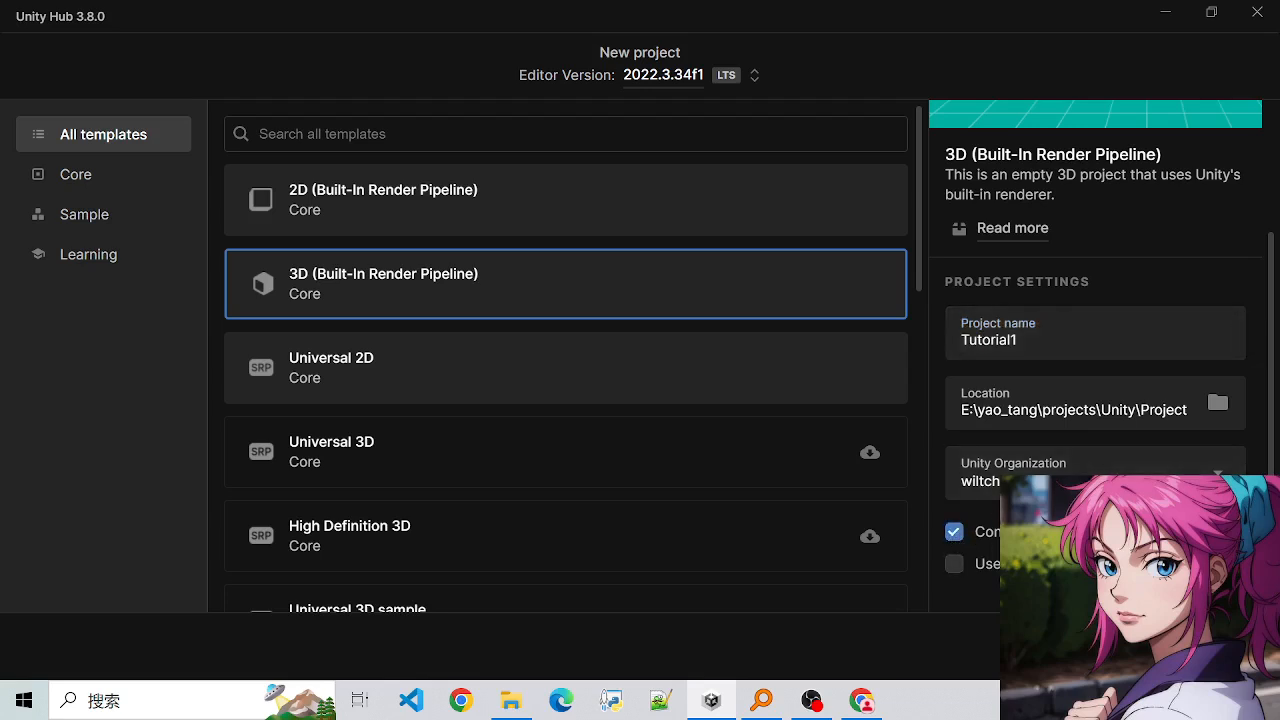
scroll(1078, 285, up, 1)
scroll(1078, 285, down, 1)
click(1197, 646)
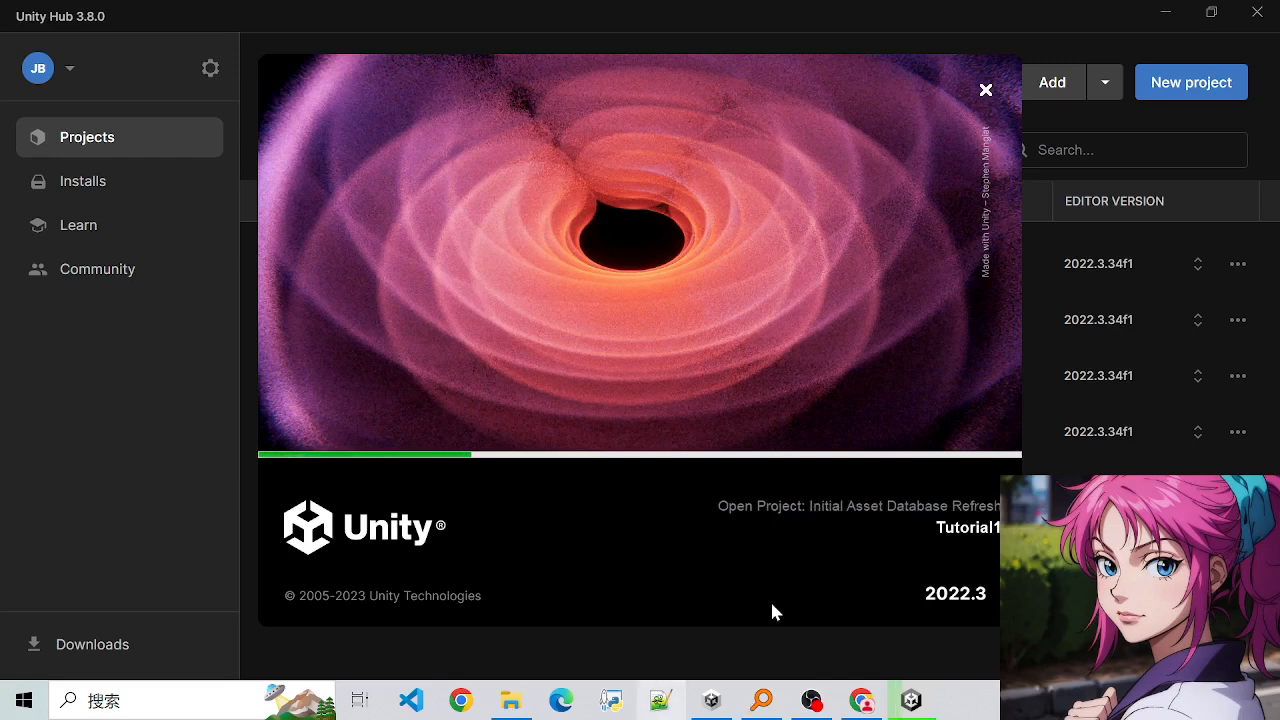
- Check the new project's loading progress and bring up the Unity Package Manager installation window
mouse_move(910, 706)
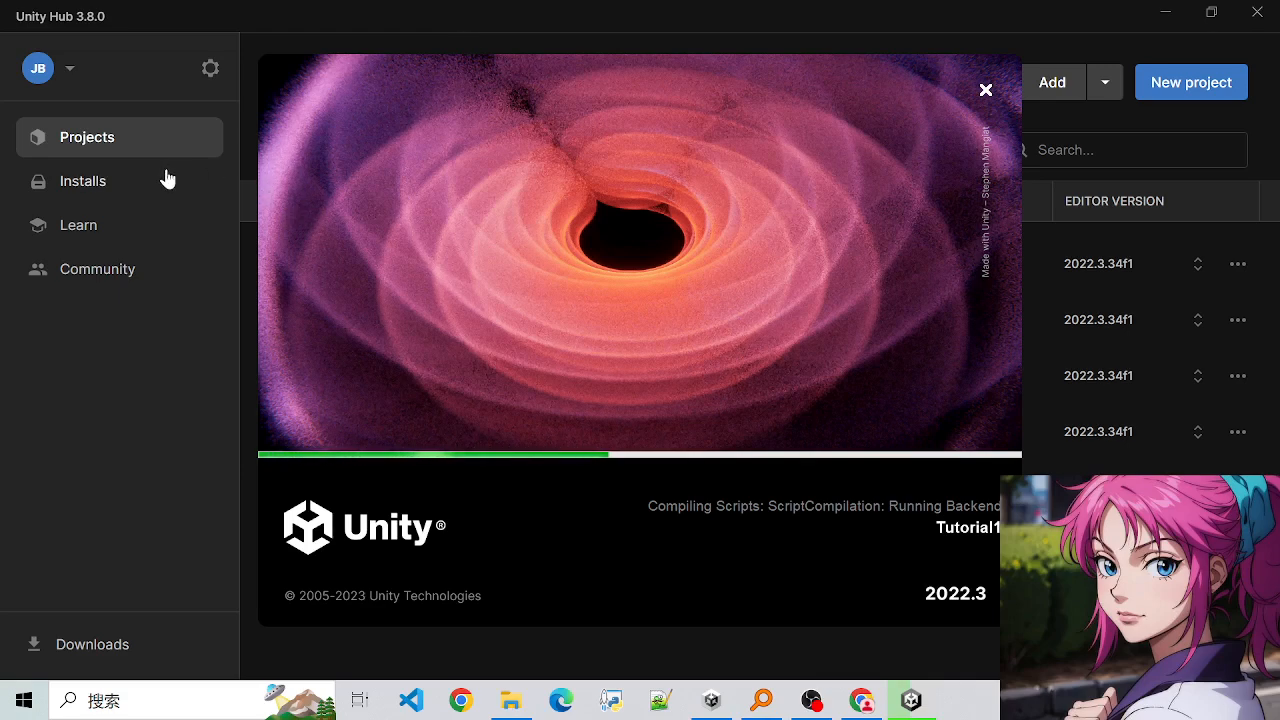
click(712, 703)
click(712, 703)
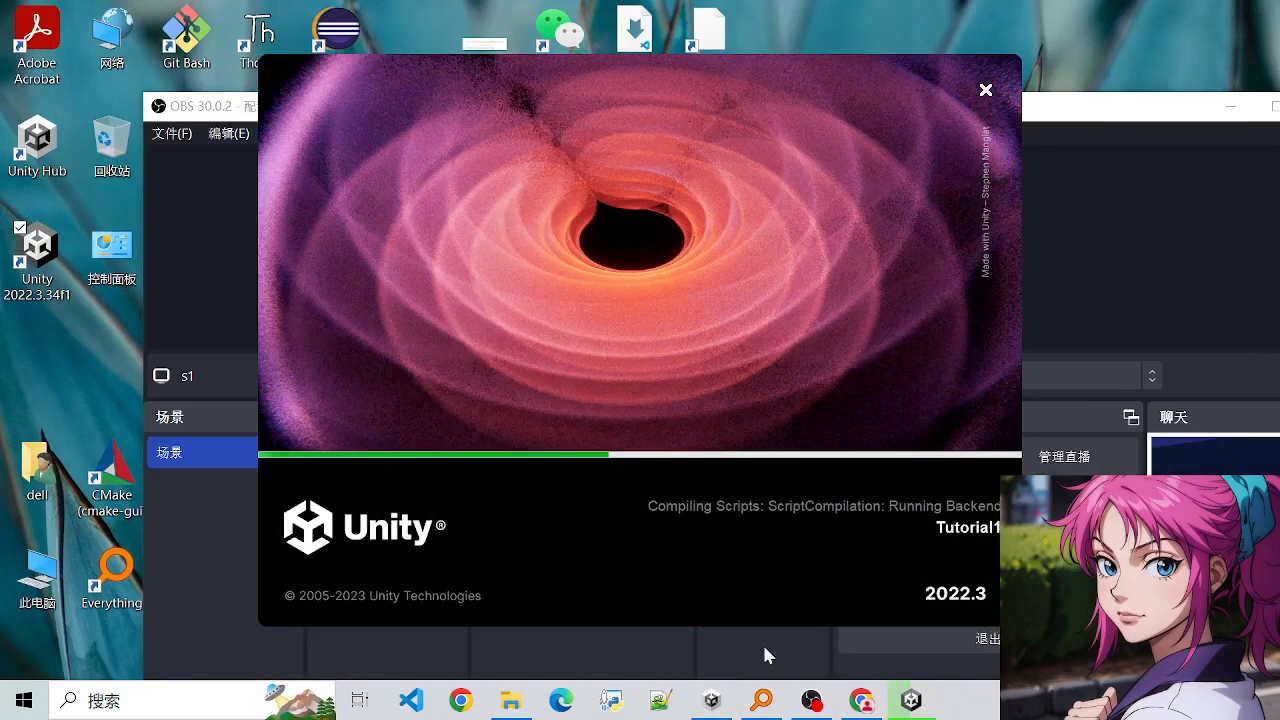
click(710, 702)
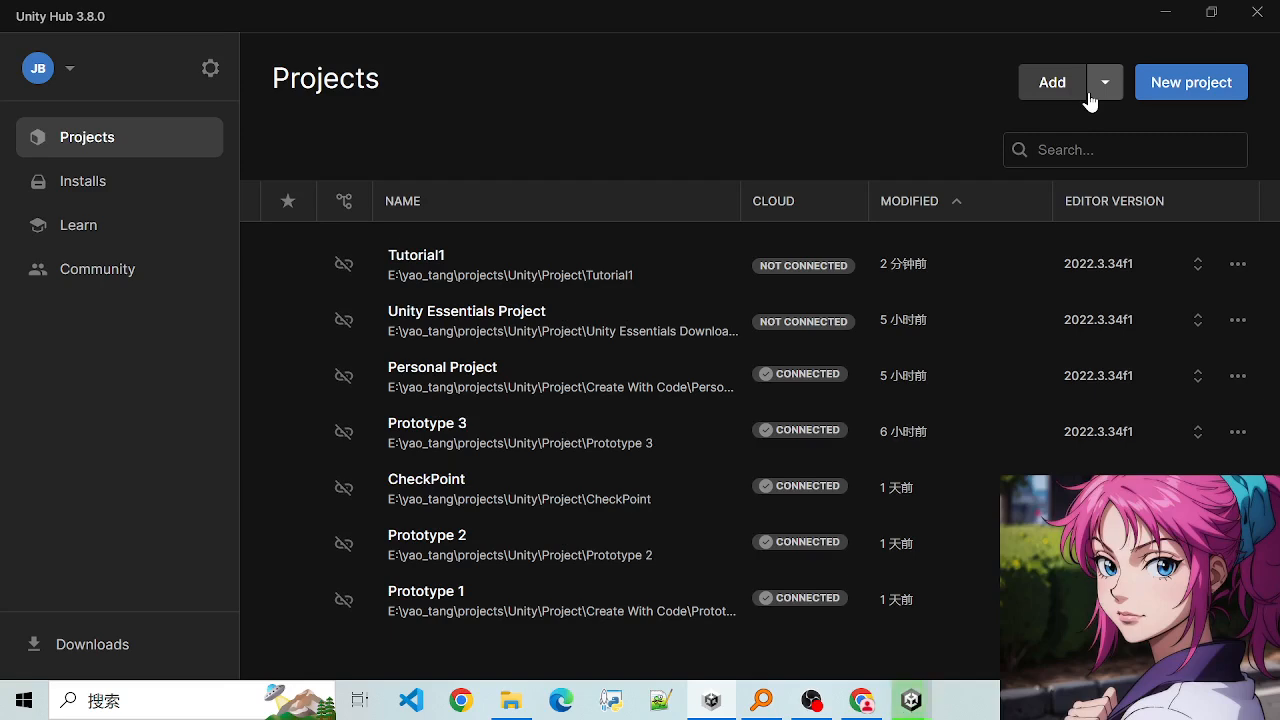
mouse_move(911, 703)
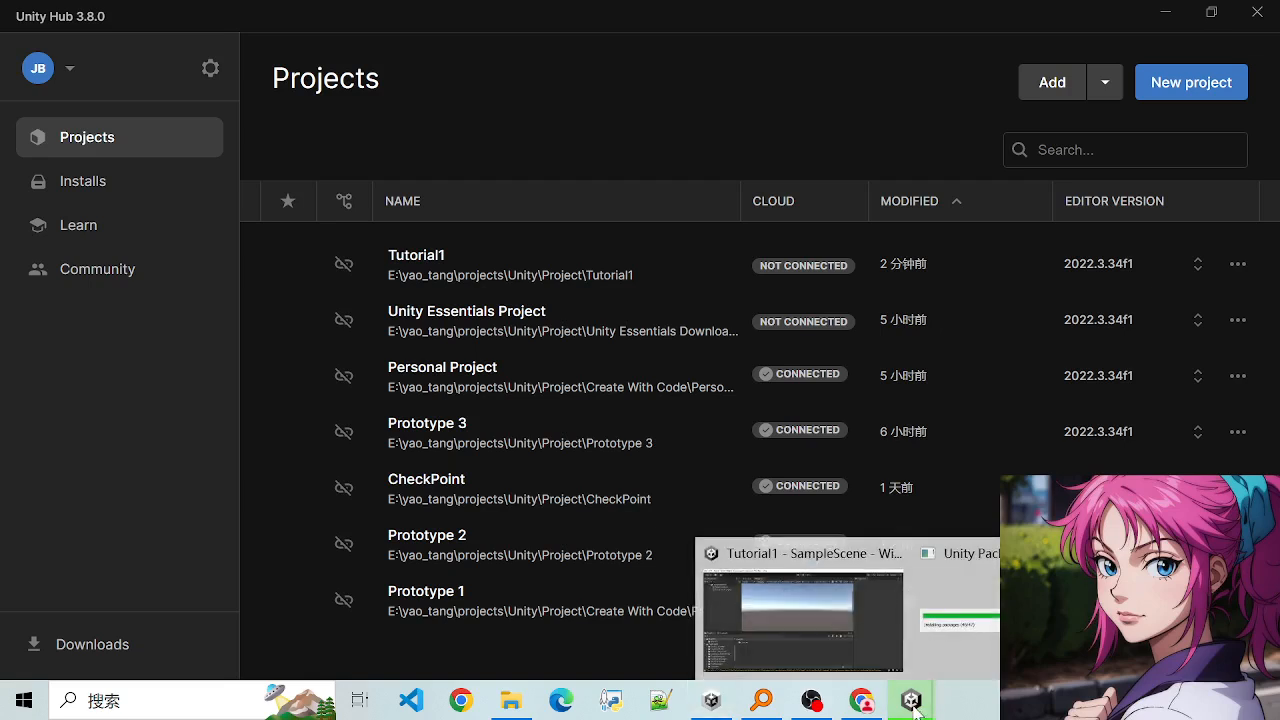
click(950, 635)
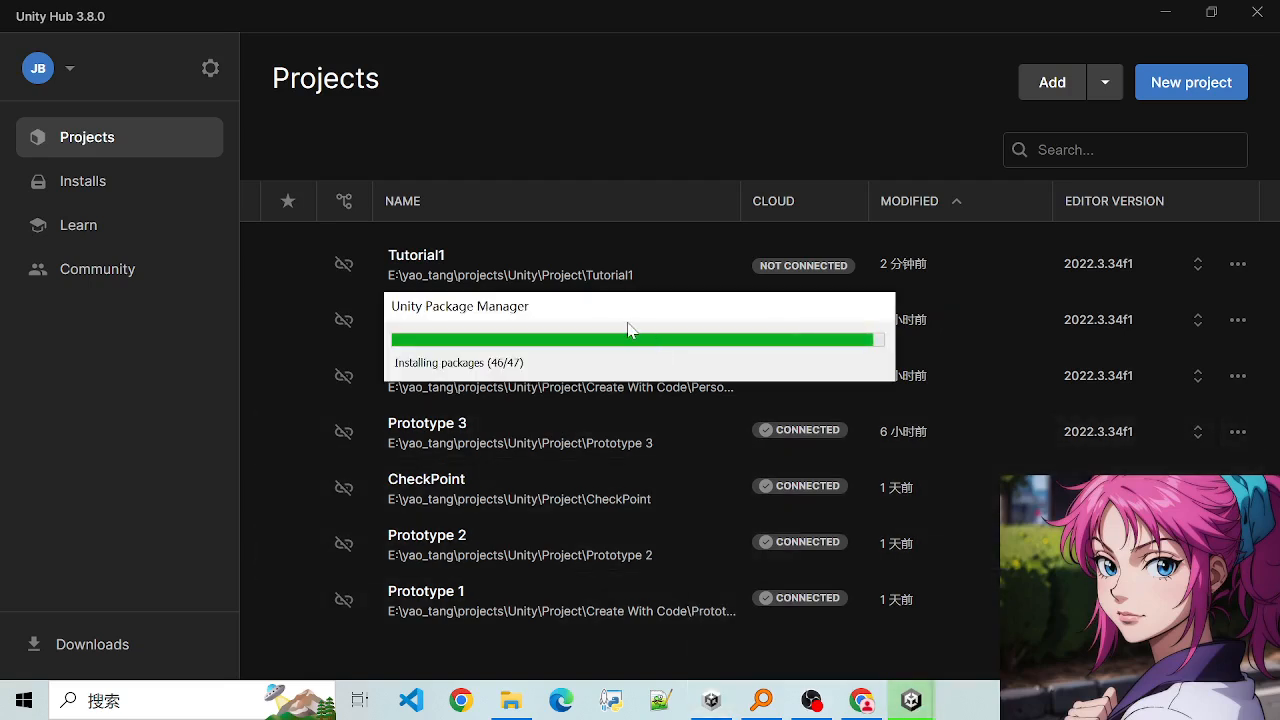
drag(597, 306, 600, 308)
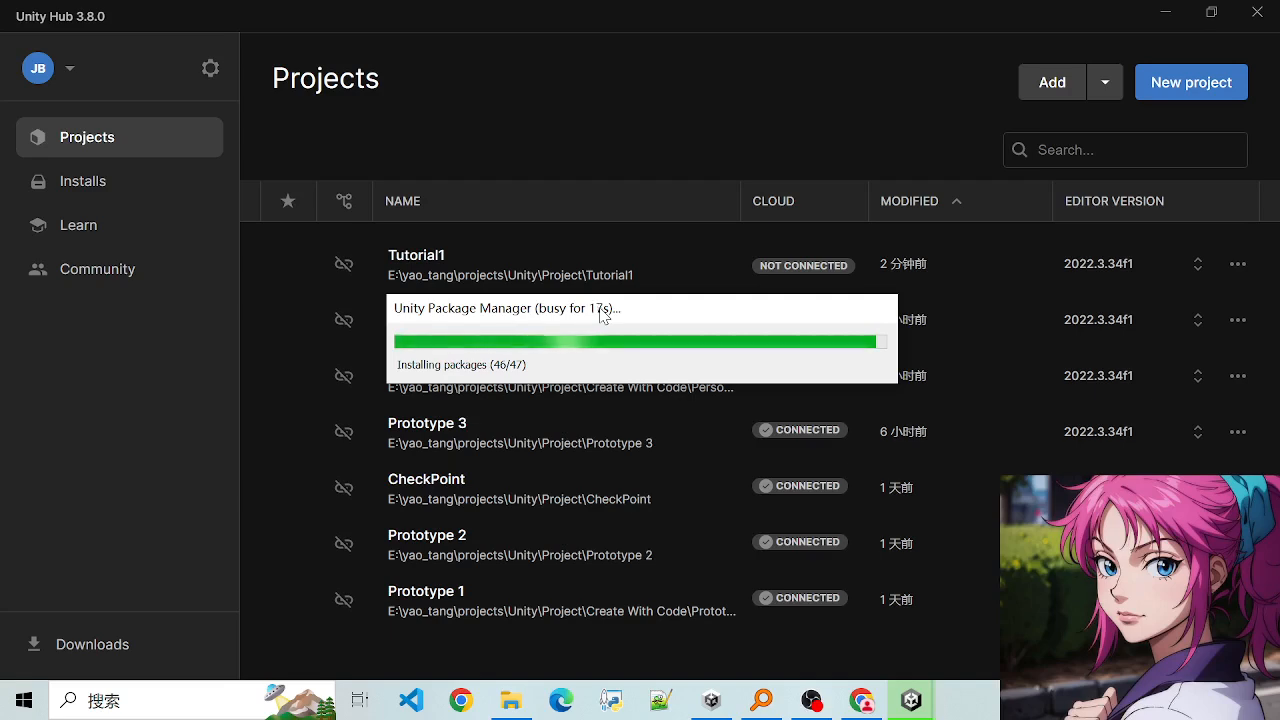
- Switch to File Explorer, check the free space on the C drive under This PC, and minimize the window
mouse_move(510, 700)
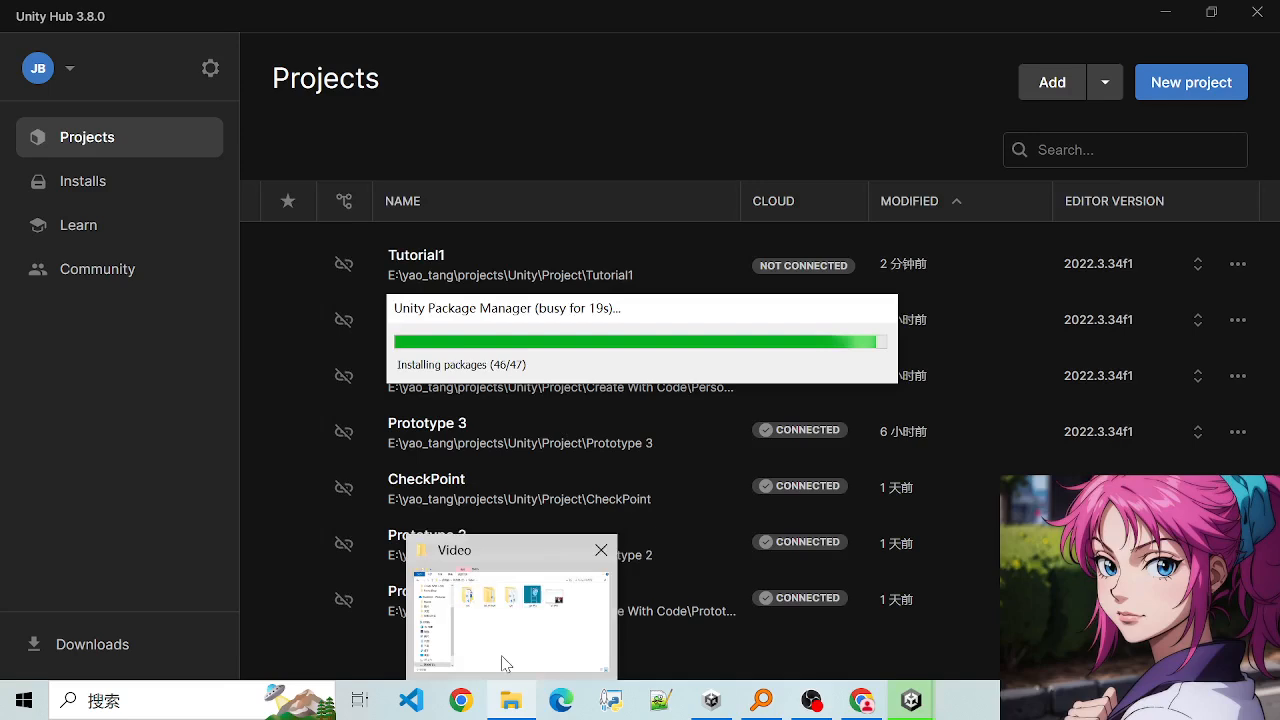
click(505, 663)
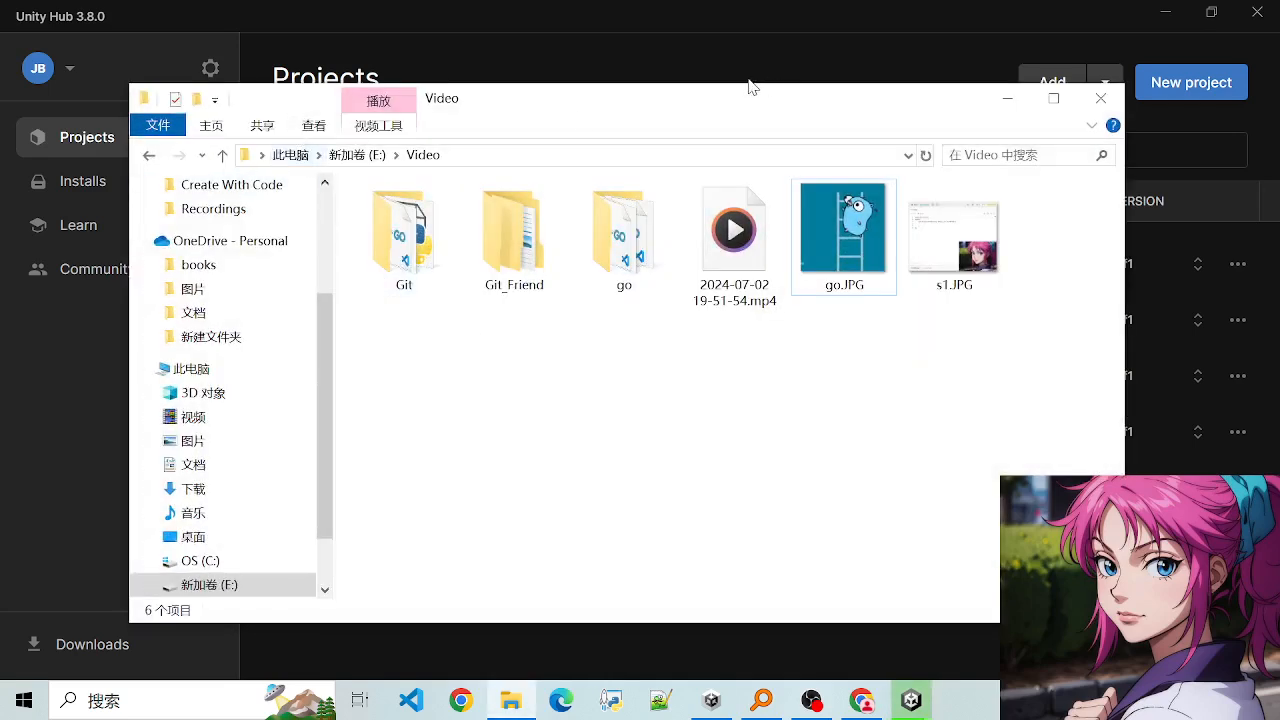
drag(751, 88, 742, 158)
click(282, 226)
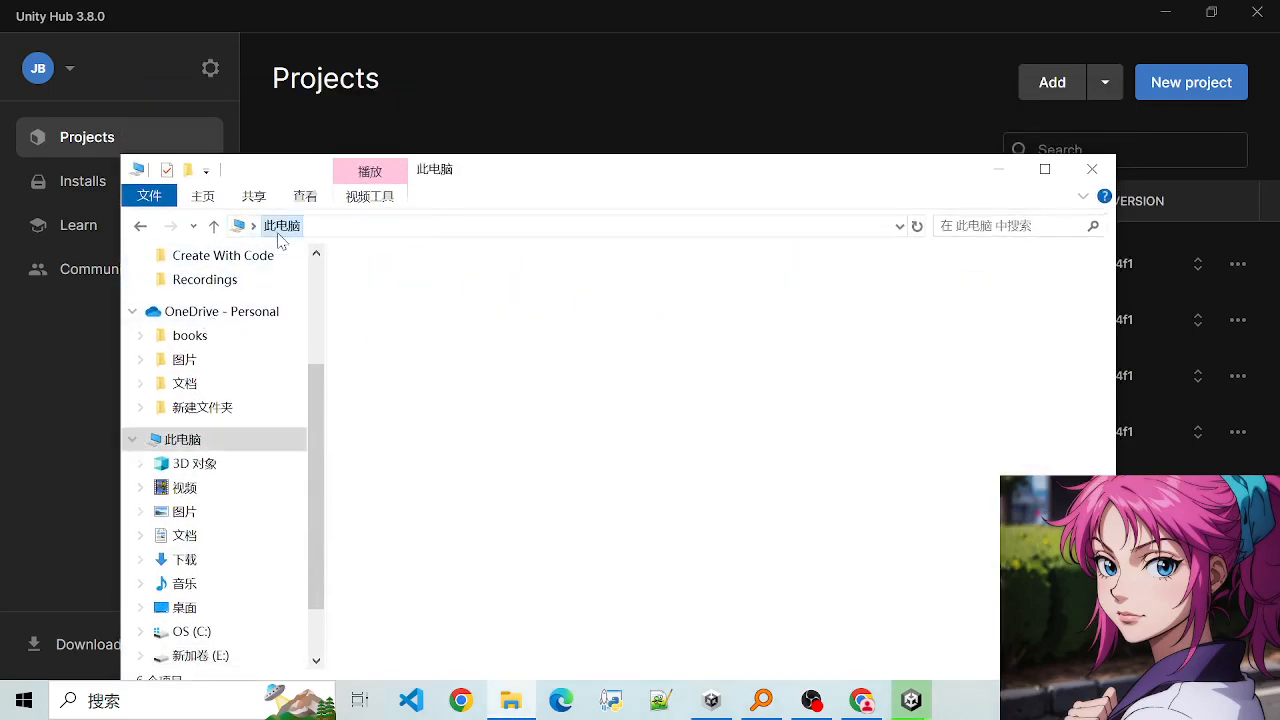
click(462, 509)
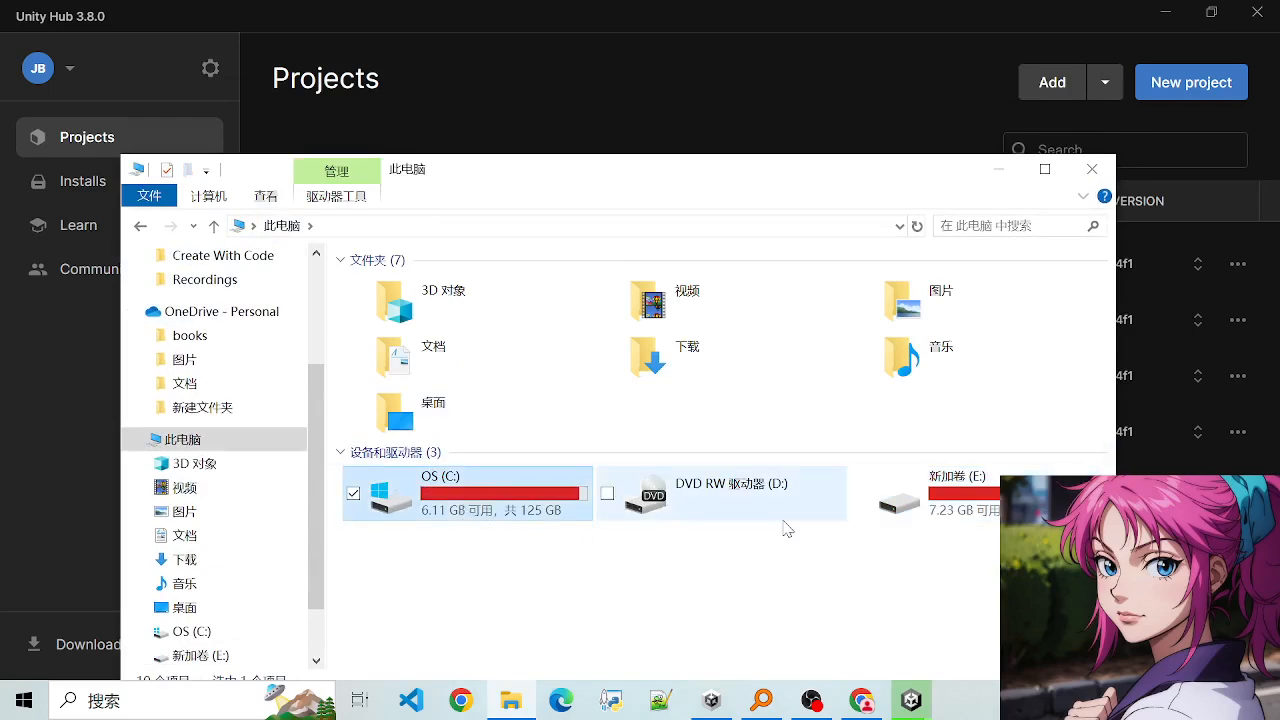
click(1008, 168)
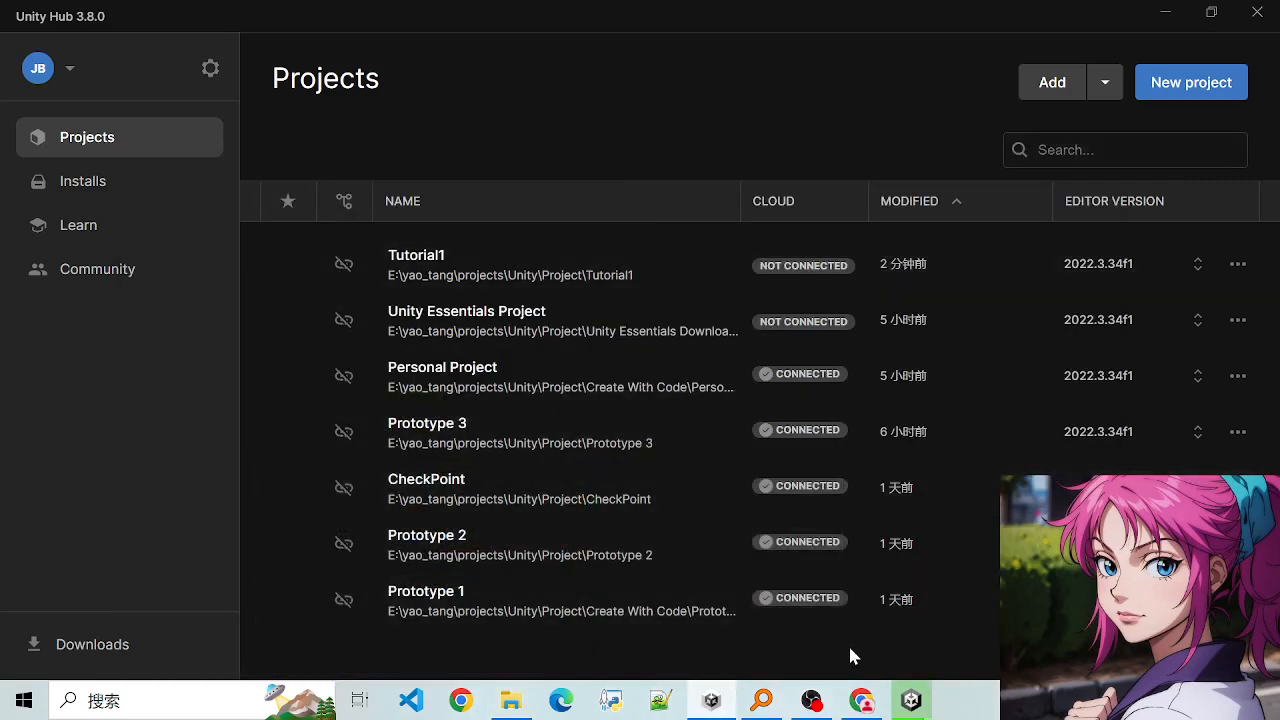
- Check the Tutorial1 project's package installation and script compilation progress, and minimize Unity Hub to reveal the editor
click(969, 642)
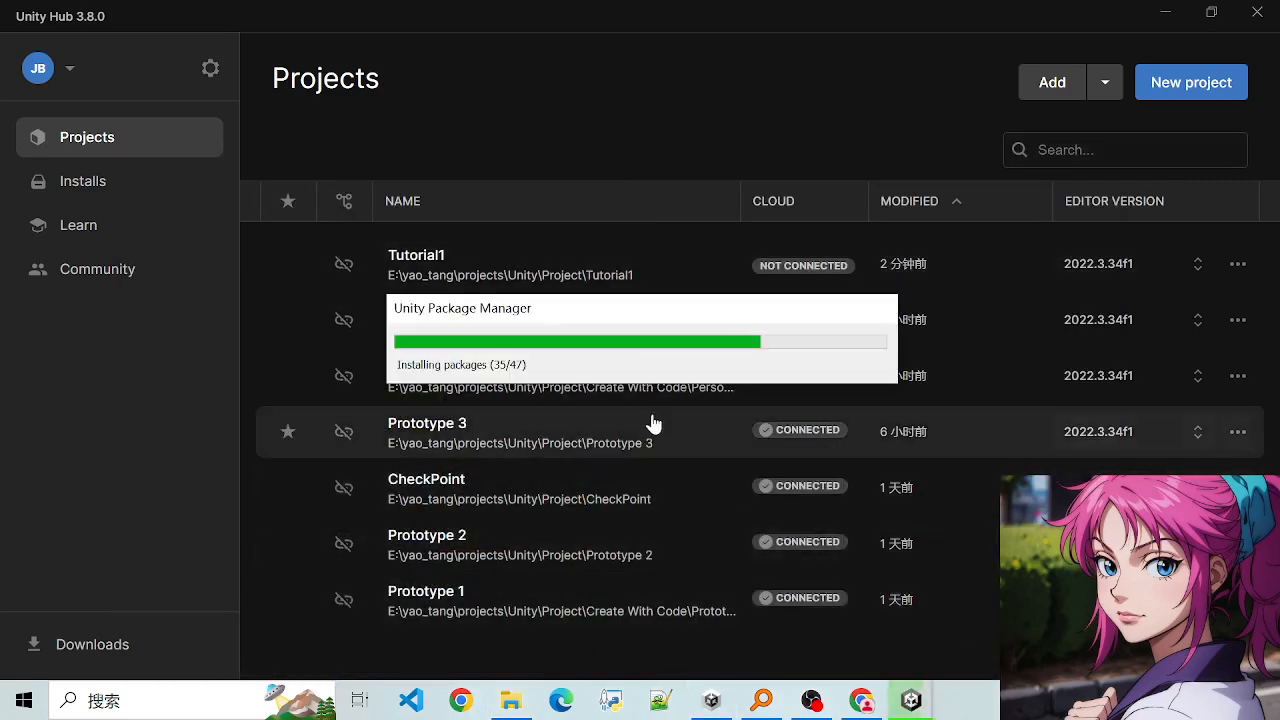
drag(612, 308, 619, 309)
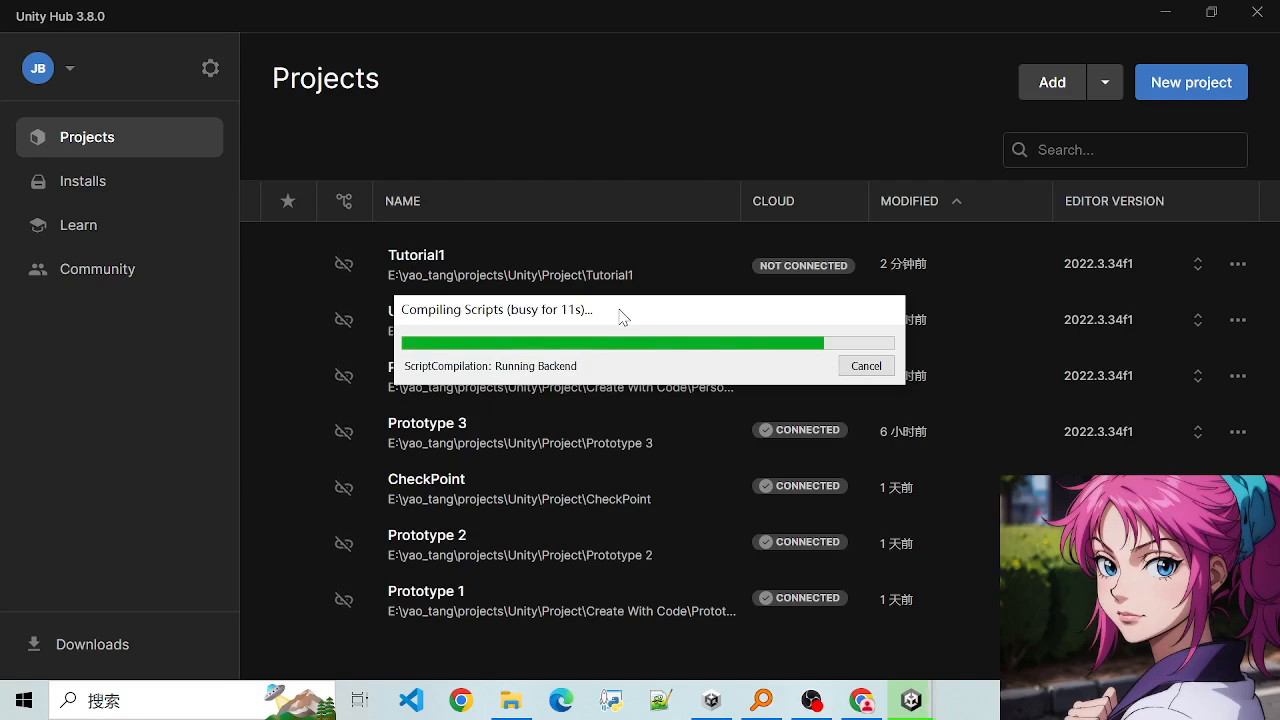
mouse_move(909, 707)
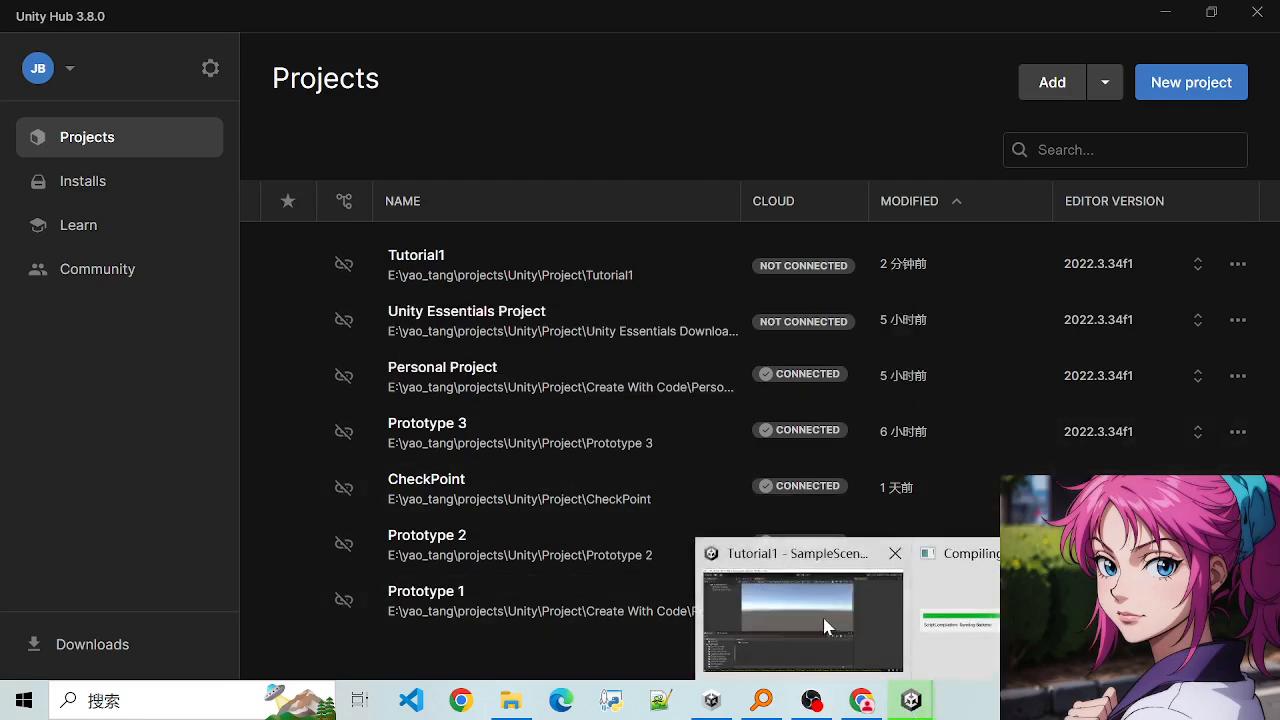
click(790, 588)
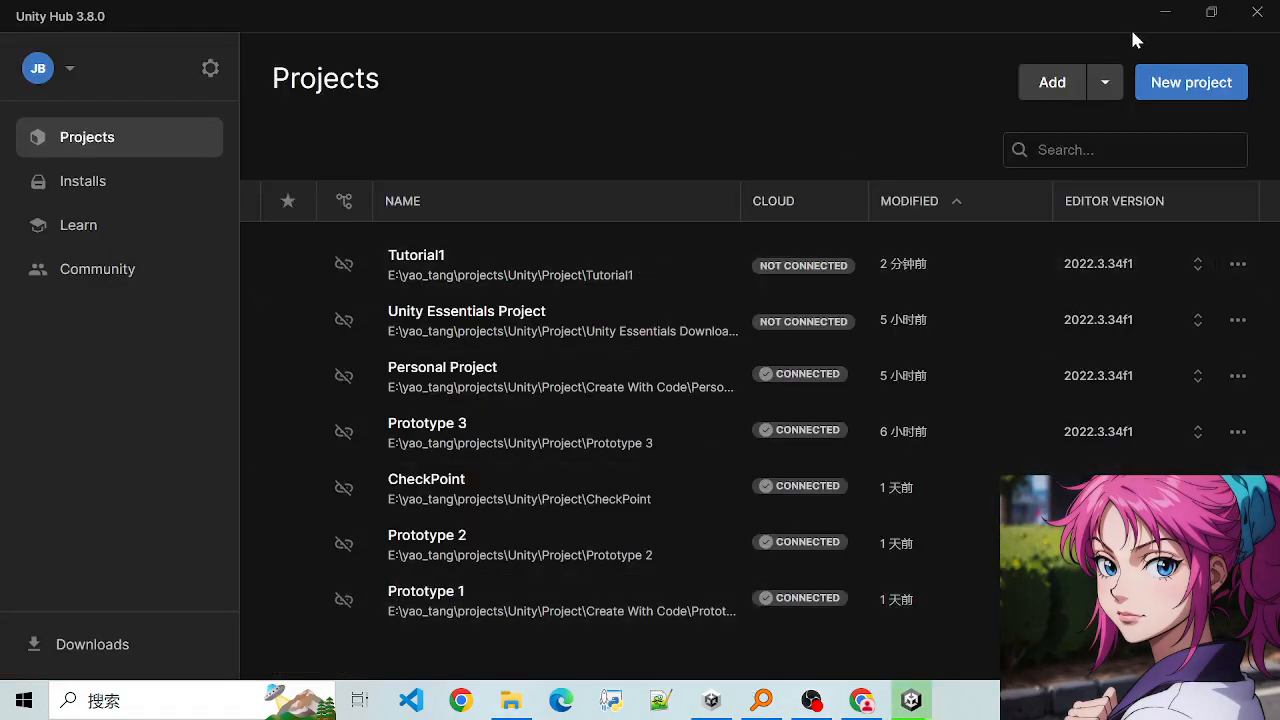
click(1164, 14)
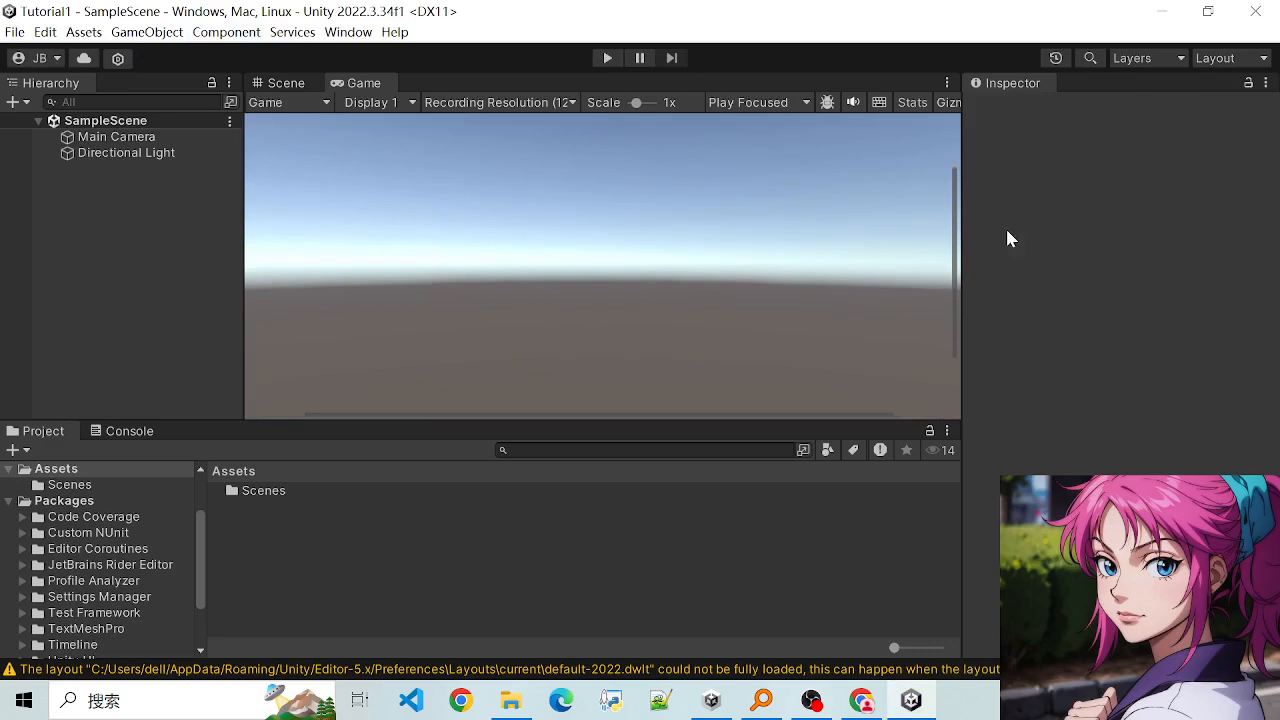
- Look over the Game view vertically and switch to the Scene view
drag(957, 250, 929, 86)
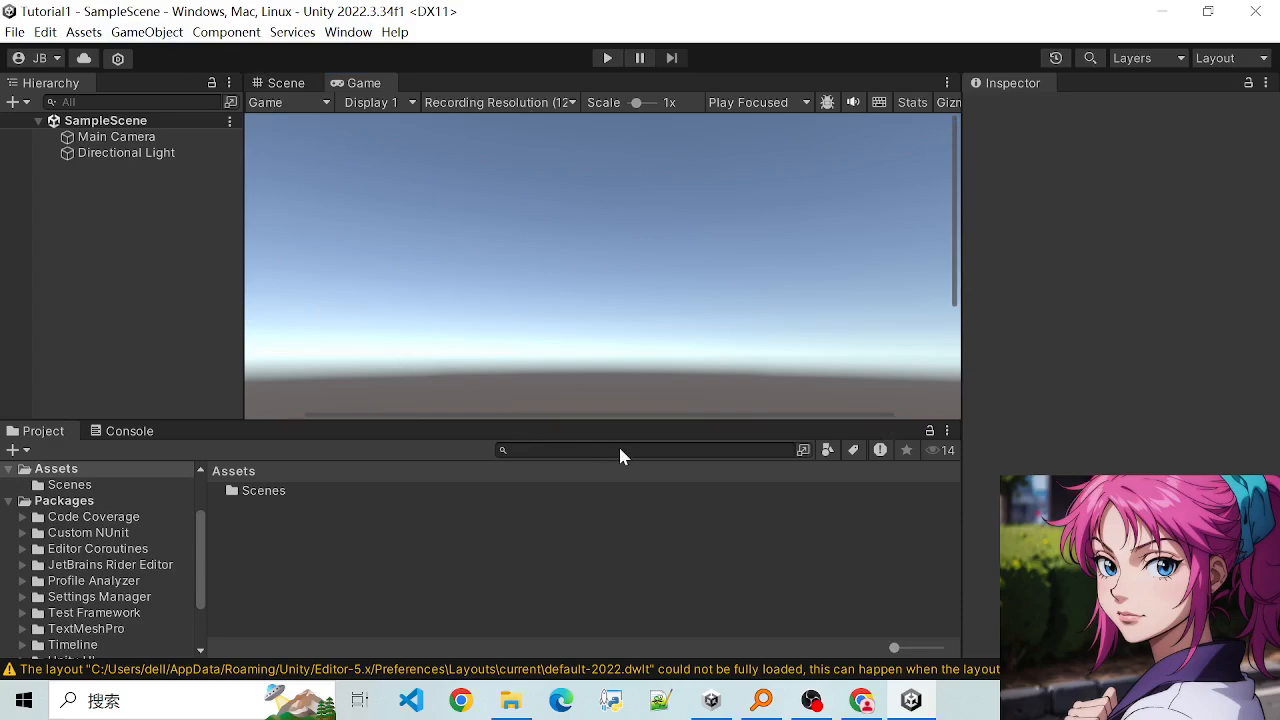
click(270, 83)
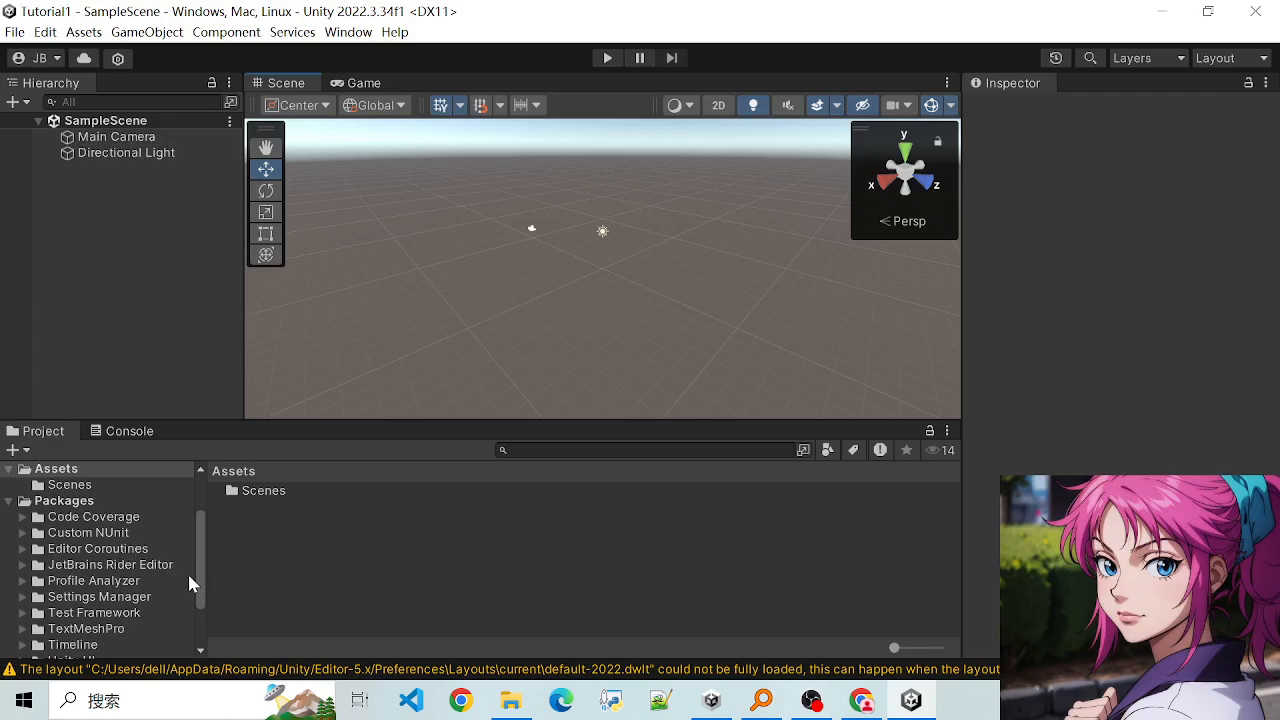
- Switch to File Explorer to check the C drive's free space again, and minimize it to return to Unity
drag(197, 568, 211, 607)
click(514, 700)
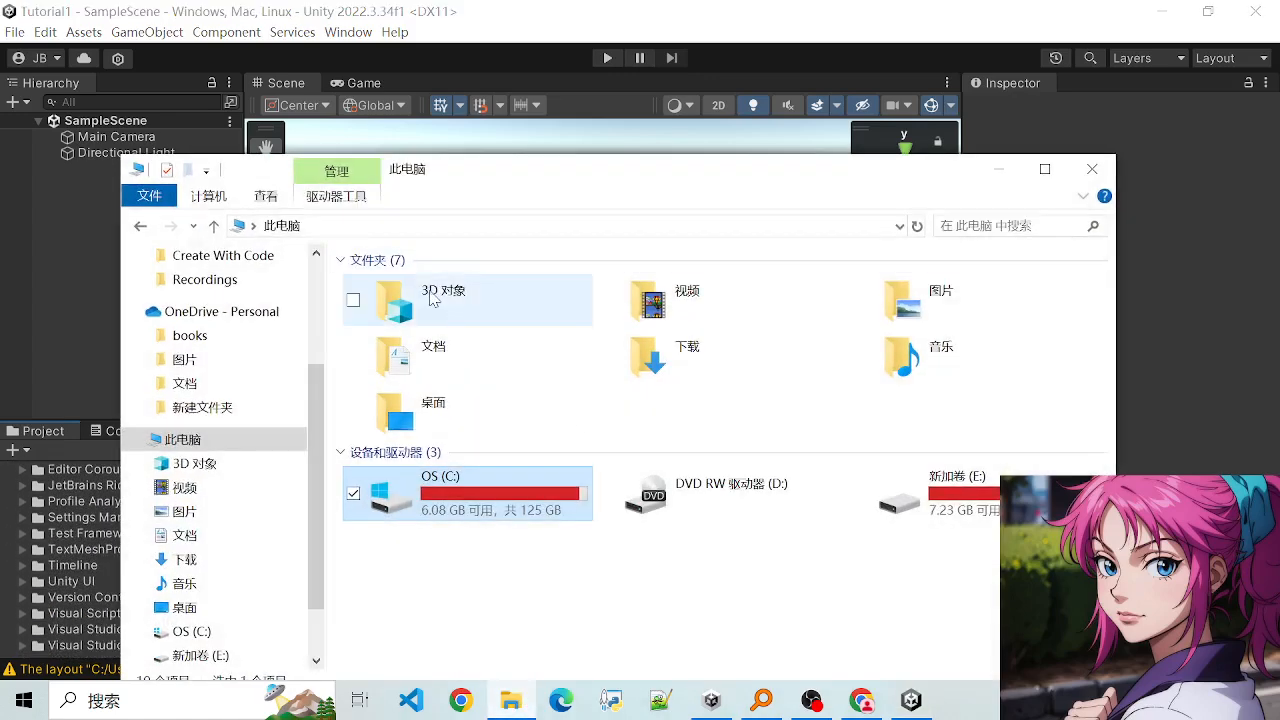
click(998, 169)
- Browse the project's Packages folder and open the Editor folder inside Profile Analyzer's Tests
scroll(30, 537, up, 5)
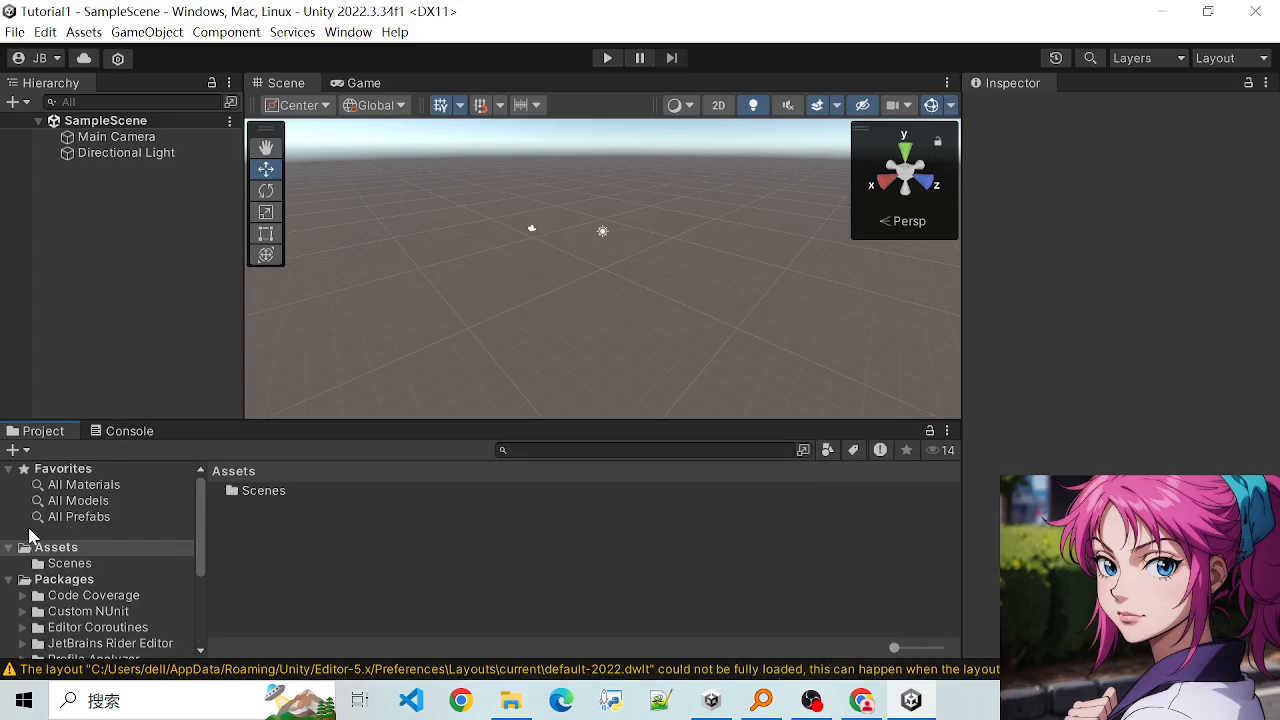
scroll(100, 588, down, 3)
scroll(83, 583, up, 3)
scroll(20, 600, down, 6)
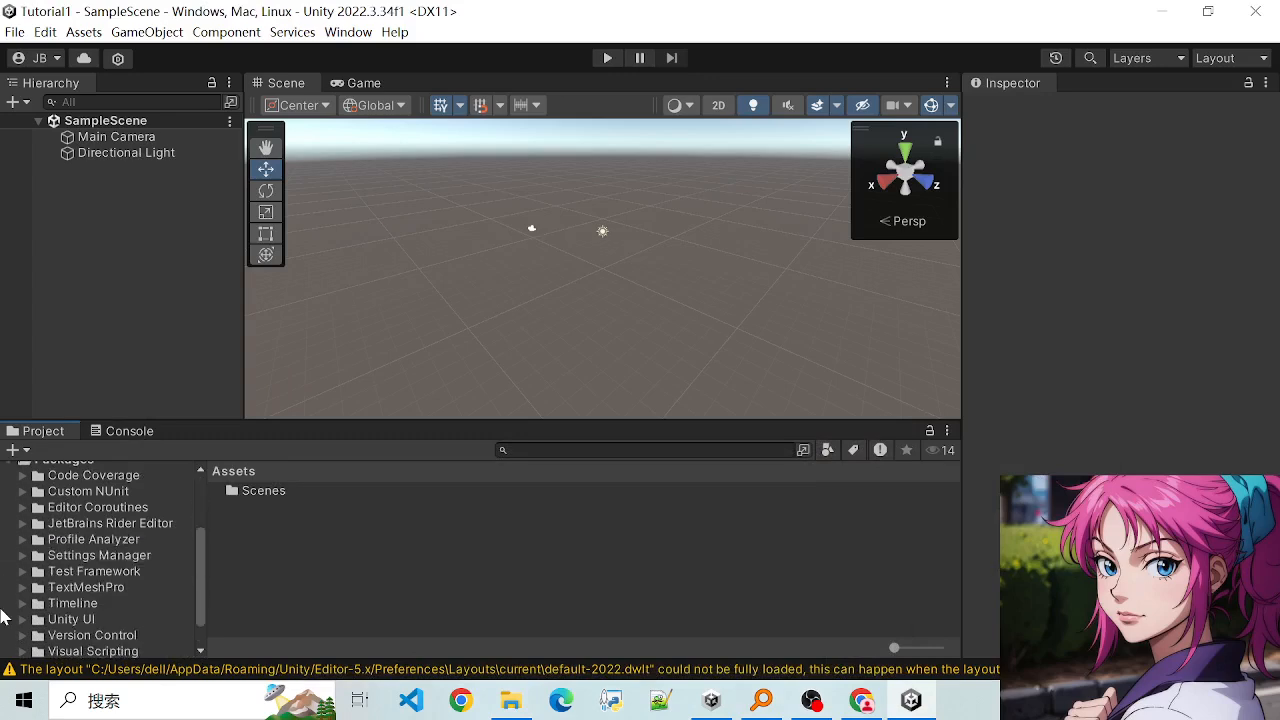
click(21, 541)
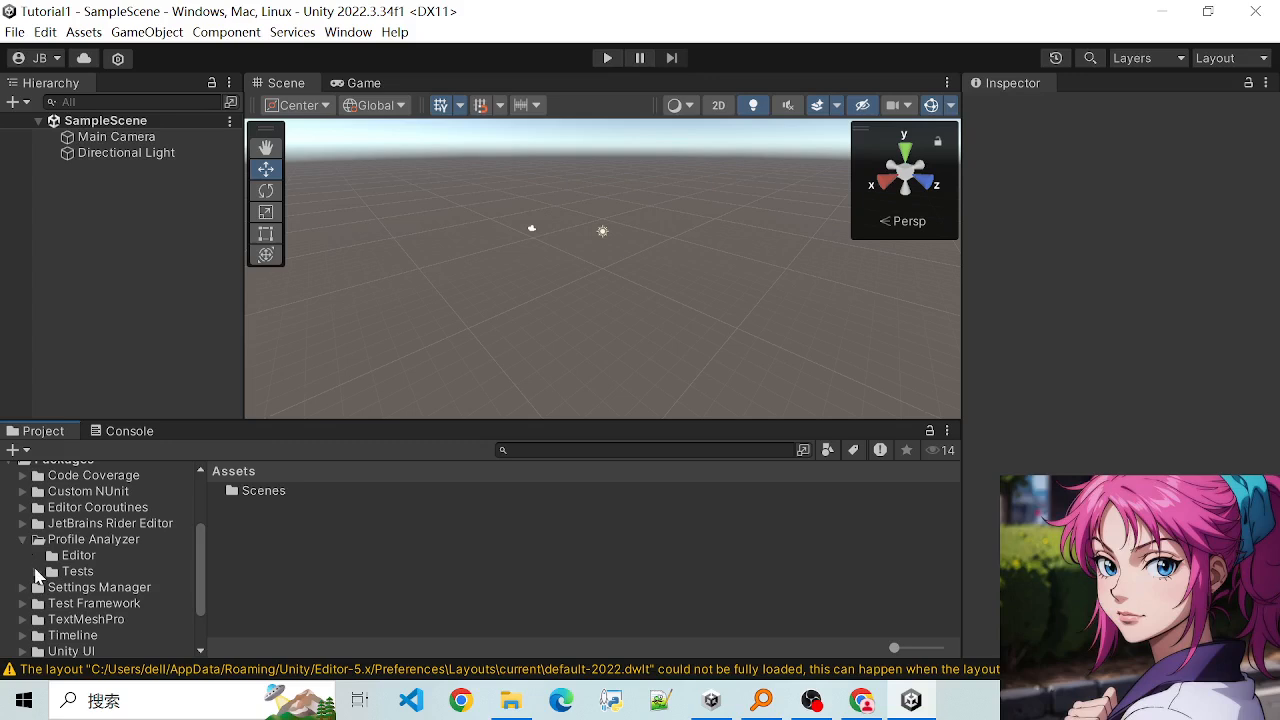
click(37, 572)
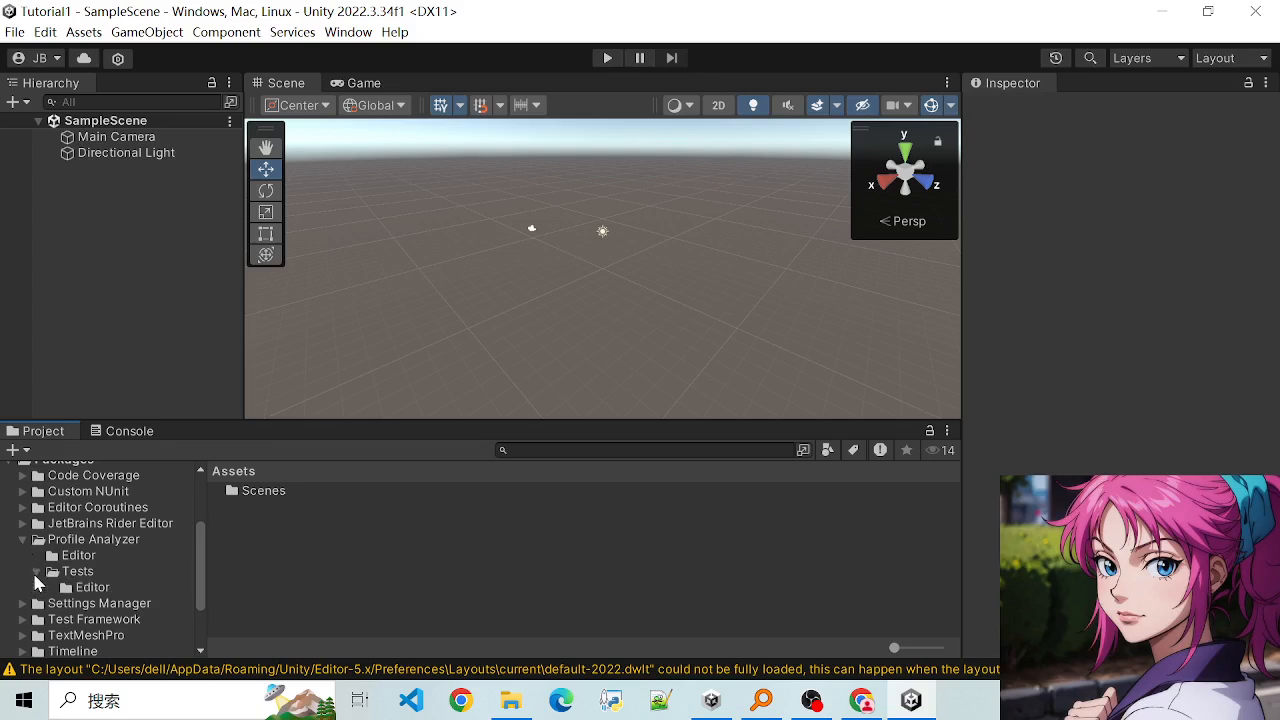
click(80, 590)
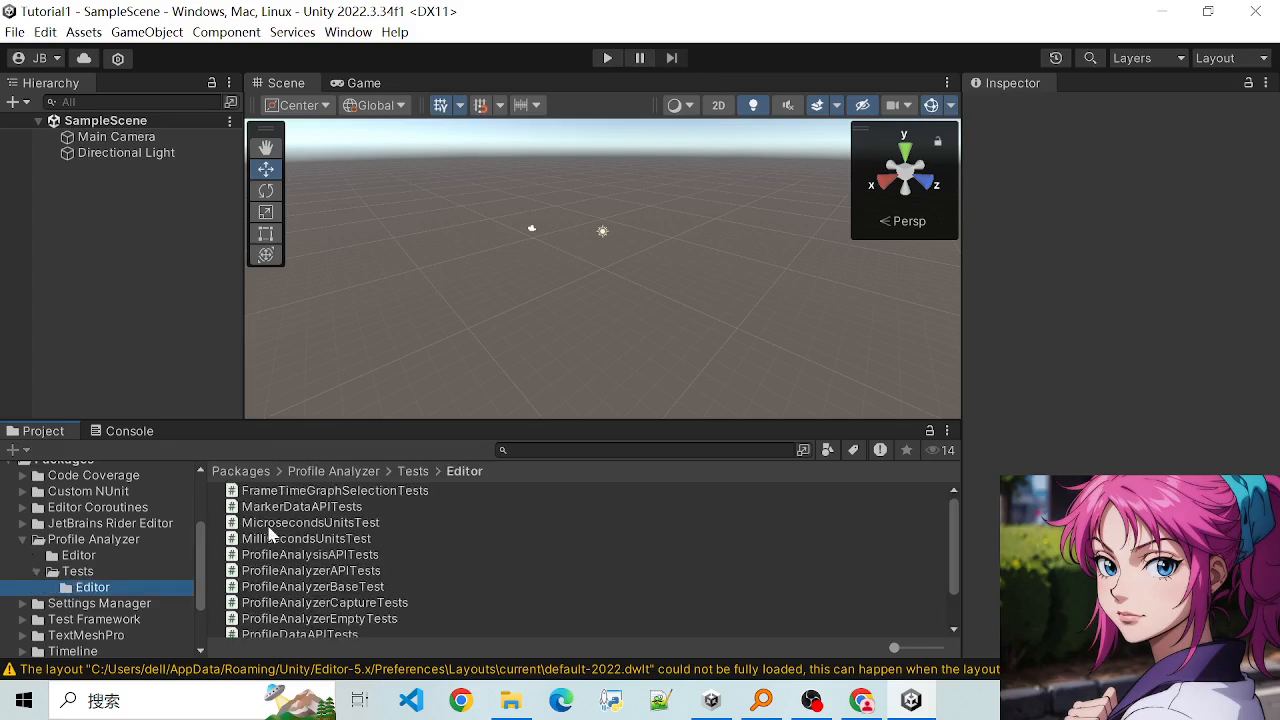
- Examine the C# test scripts in the folder, including MicrosecondsUnitsTest and ProfileAnalysisAPITests
scroll(268, 530, down, 1)
click(300, 536)
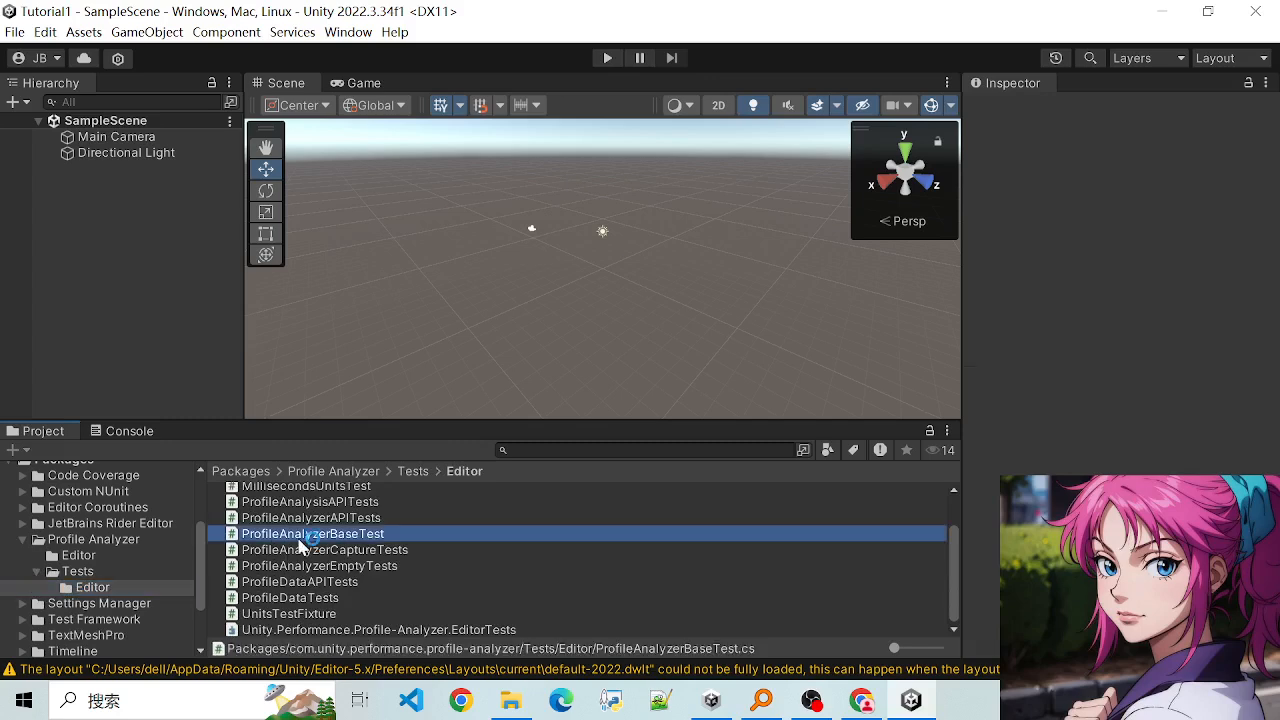
scroll(300, 545, up, 1)
click(300, 524)
click(305, 553)
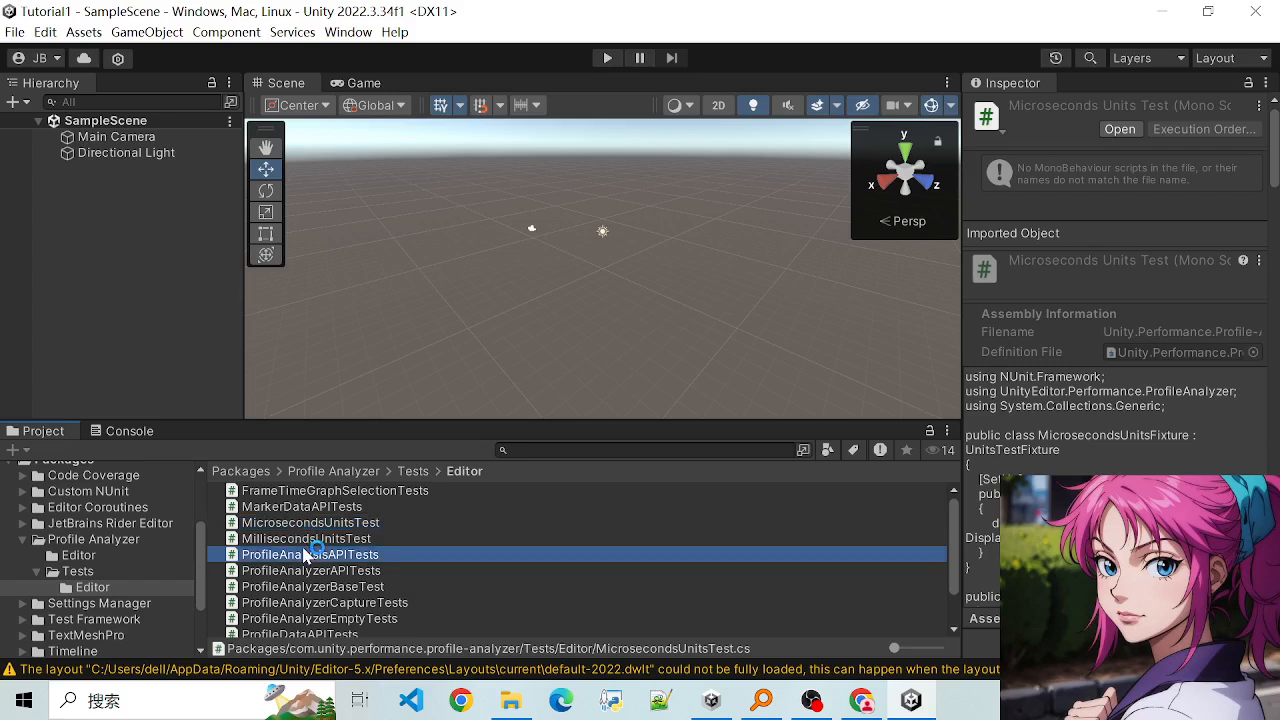
click(305, 587)
click(303, 555)
- View the contents of the Profile Analyzer package, collapse it, and return to the Assets folder
click(44, 572)
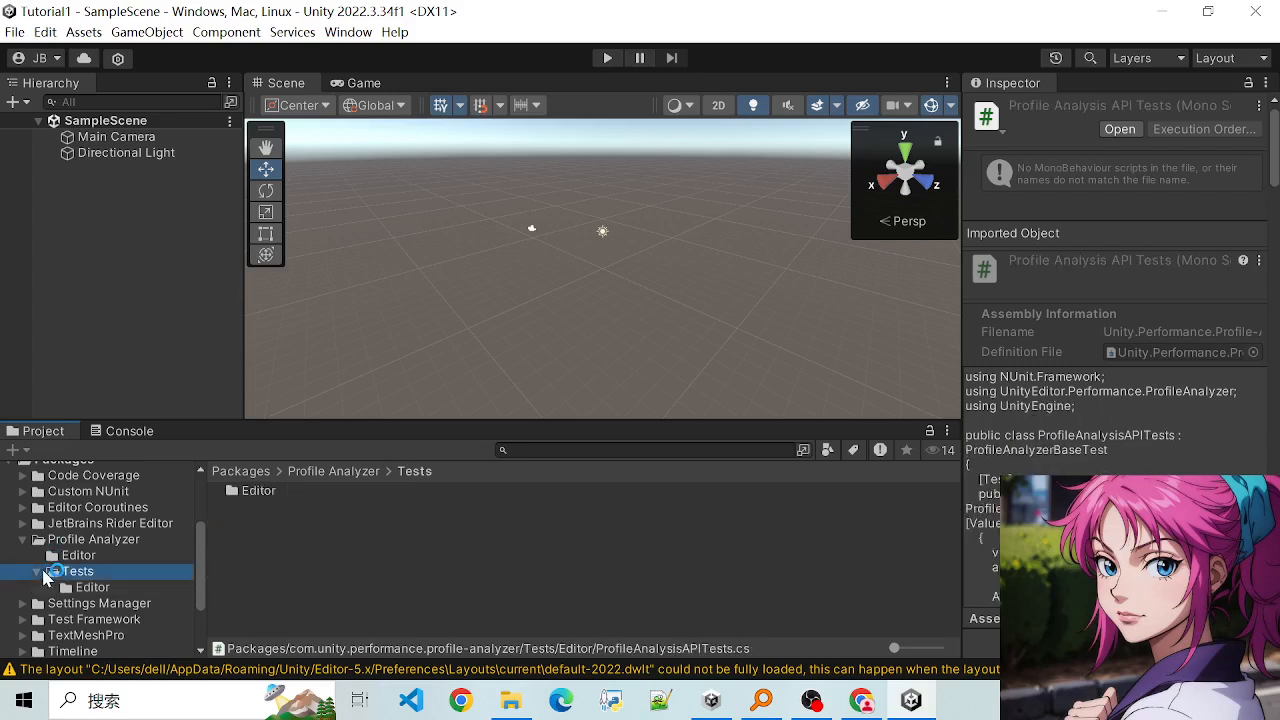
click(42, 539)
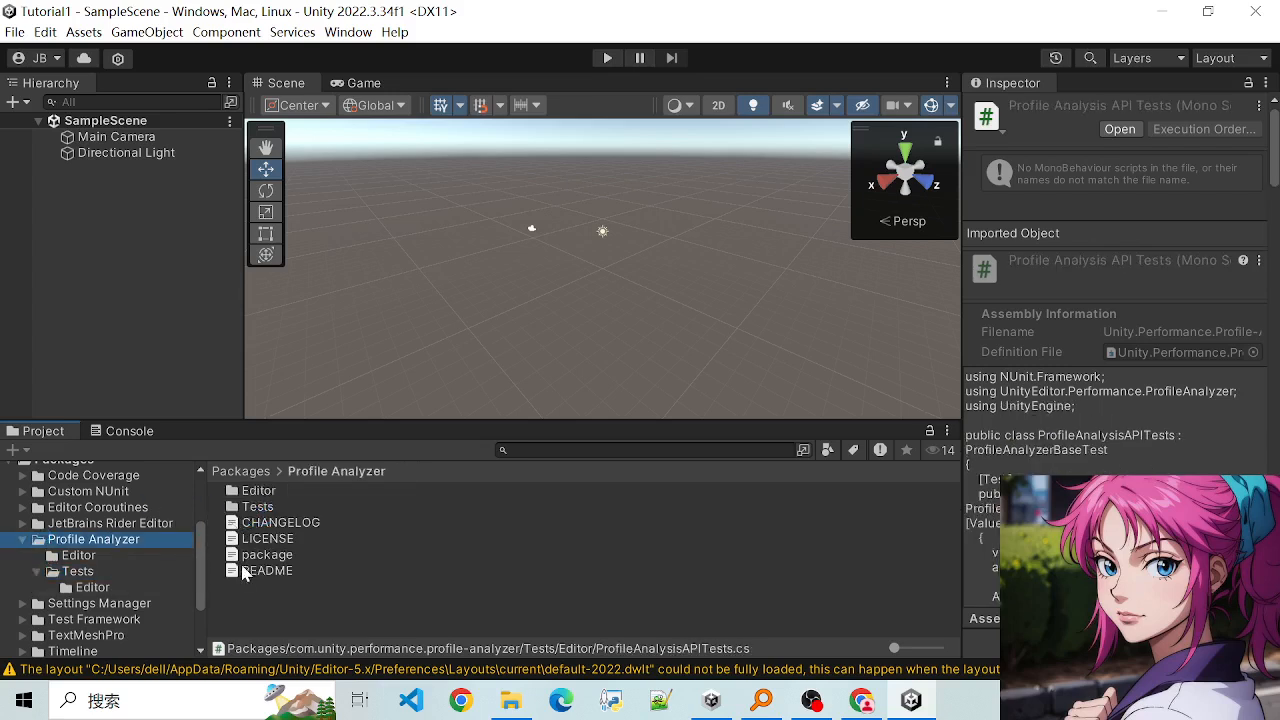
scroll(77, 585, up, 3)
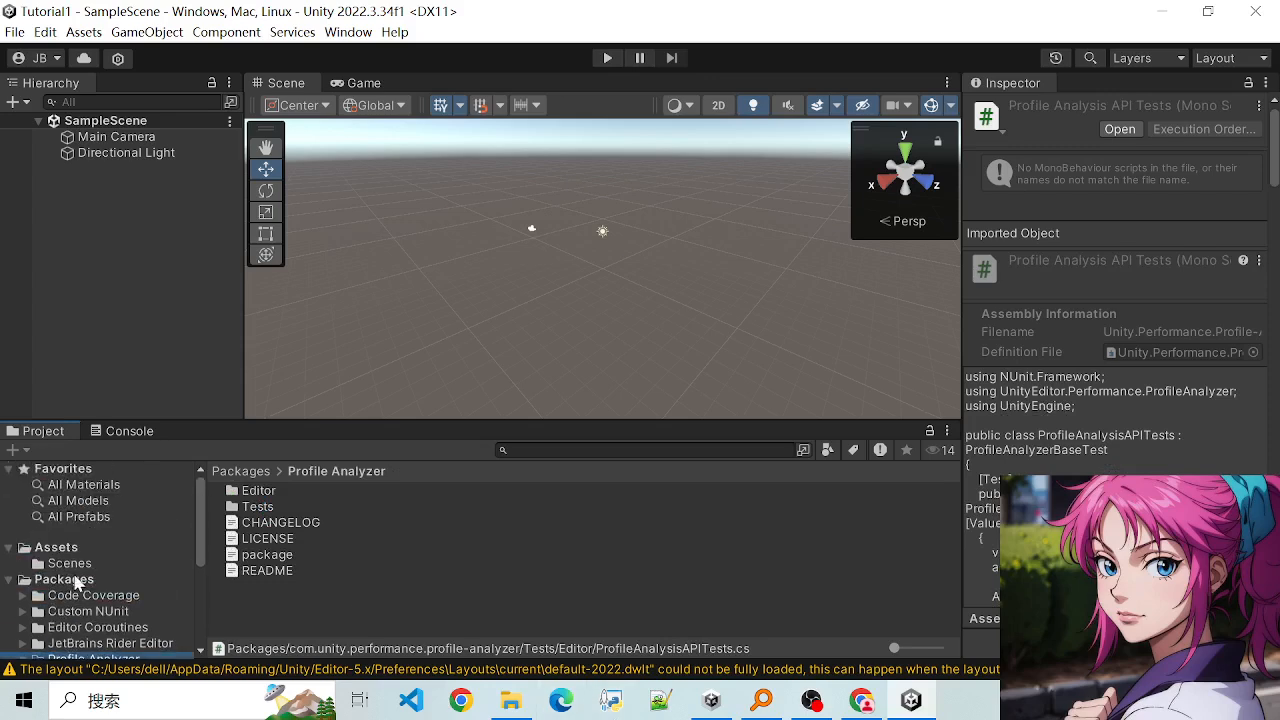
scroll(77, 585, down, 3)
click(22, 539)
scroll(90, 580, up, 3)
click(82, 565)
click(64, 552)
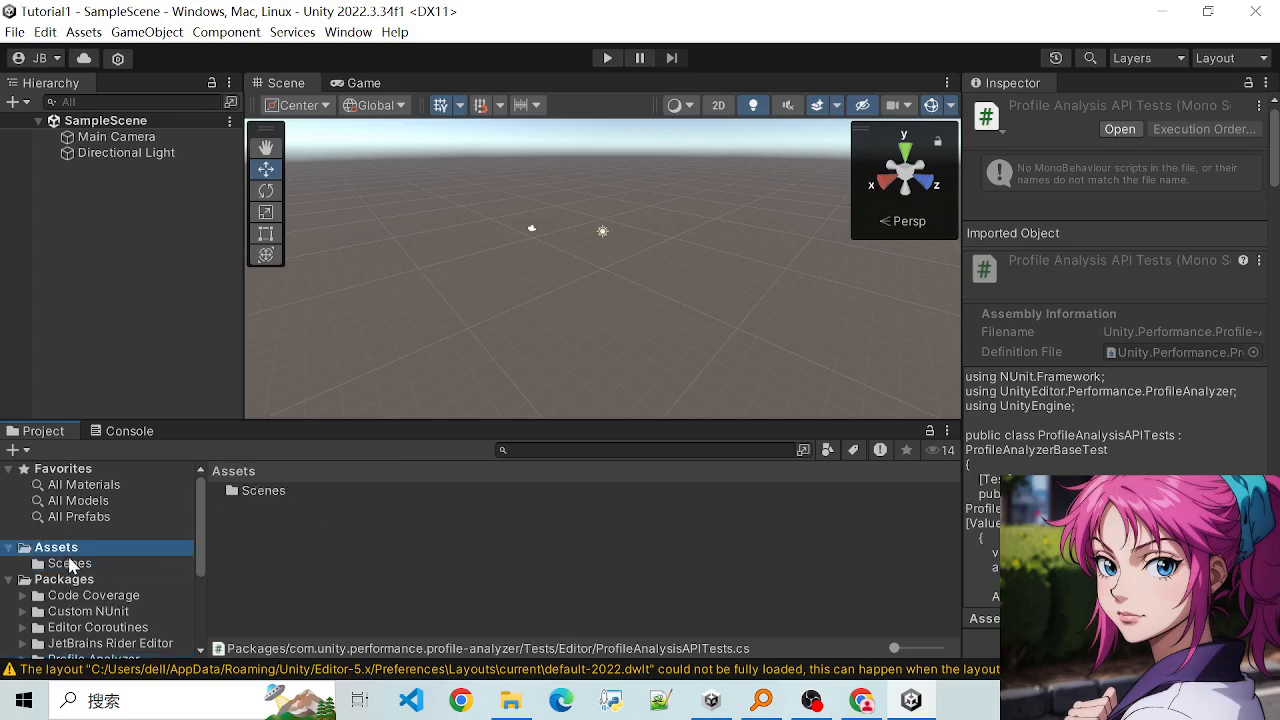
- Compare the contents of the Assets folder and its Scenes subfolder, ending in Scenes
click(76, 565)
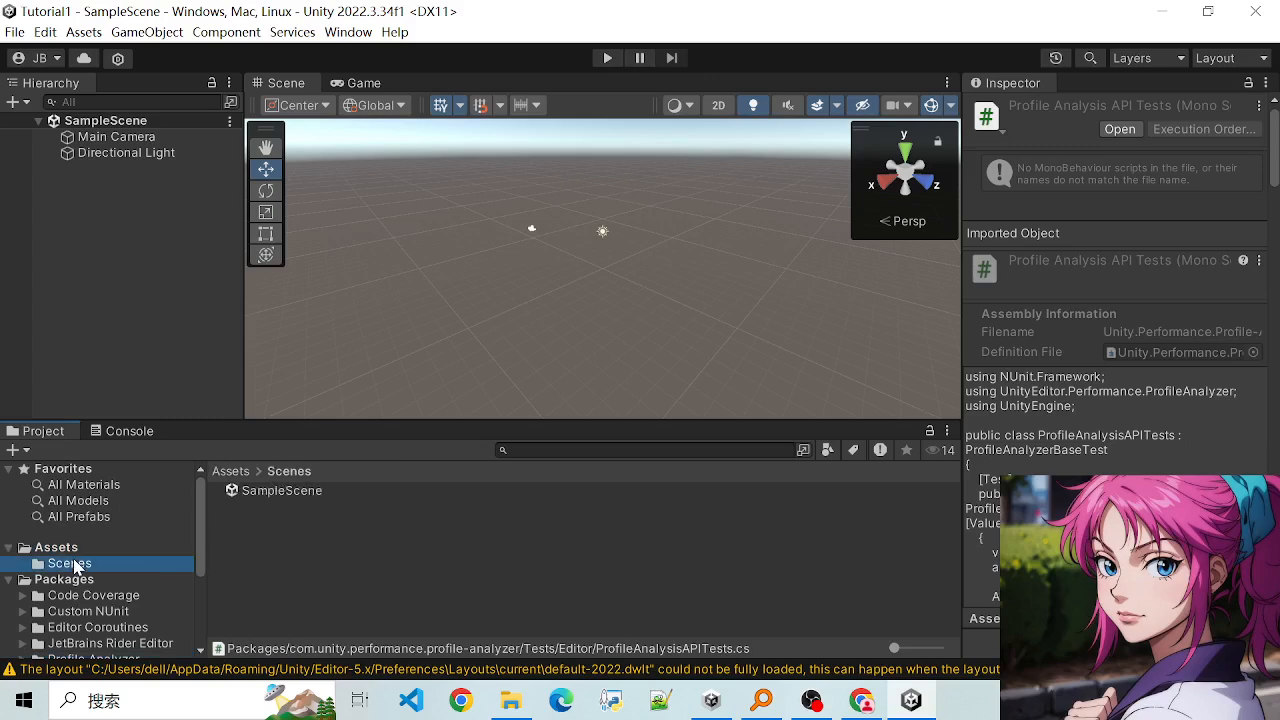
click(60, 552)
click(76, 565)
click(66, 553)
click(74, 564)
click(62, 552)
click(74, 564)
click(70, 553)
click(80, 565)
- Inspect the SampleScene asset in the Scenes folder by repeatedly selecting and deselecting it
click(305, 490)
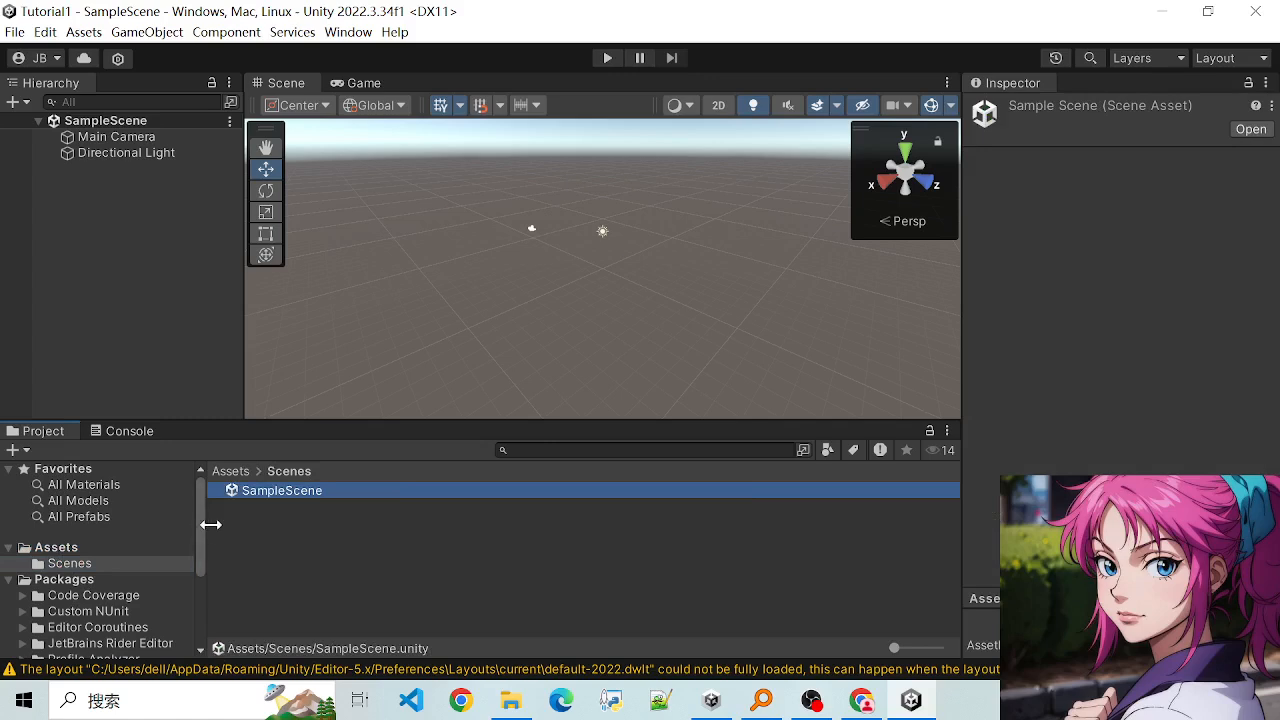
click(281, 518)
click(276, 492)
click(280, 514)
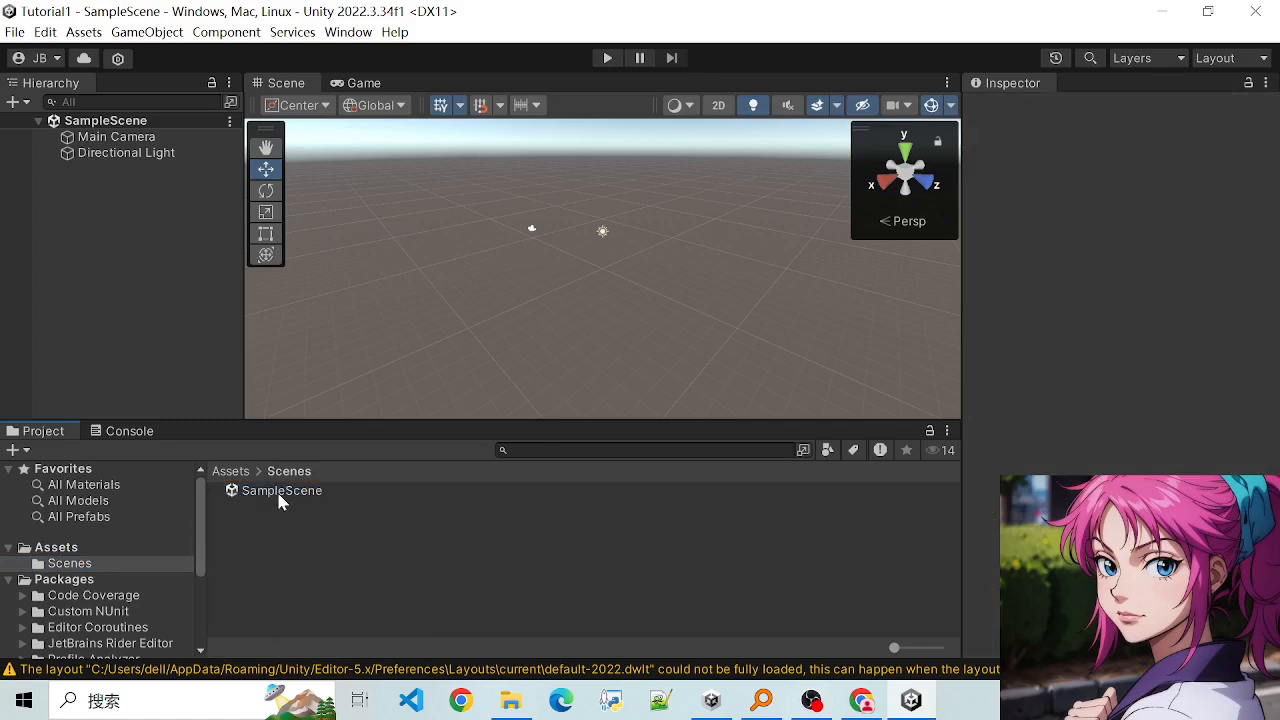
click(277, 494)
click(285, 541)
click(286, 491)
click(292, 514)
- Examine SampleScene in the Scene view at closer and wider zoom levels, with its scene asset selected
scroll(497, 283, down, 3)
scroll(578, 282, up, 1)
scroll(565, 264, down, 2)
scroll(520, 254, up, 1)
scroll(511, 292, up, 2)
scroll(510, 290, down, 2)
click(281, 492)
scroll(414, 288, up, 1)
scroll(418, 262, down, 1)
scroll(468, 220, down, 1)
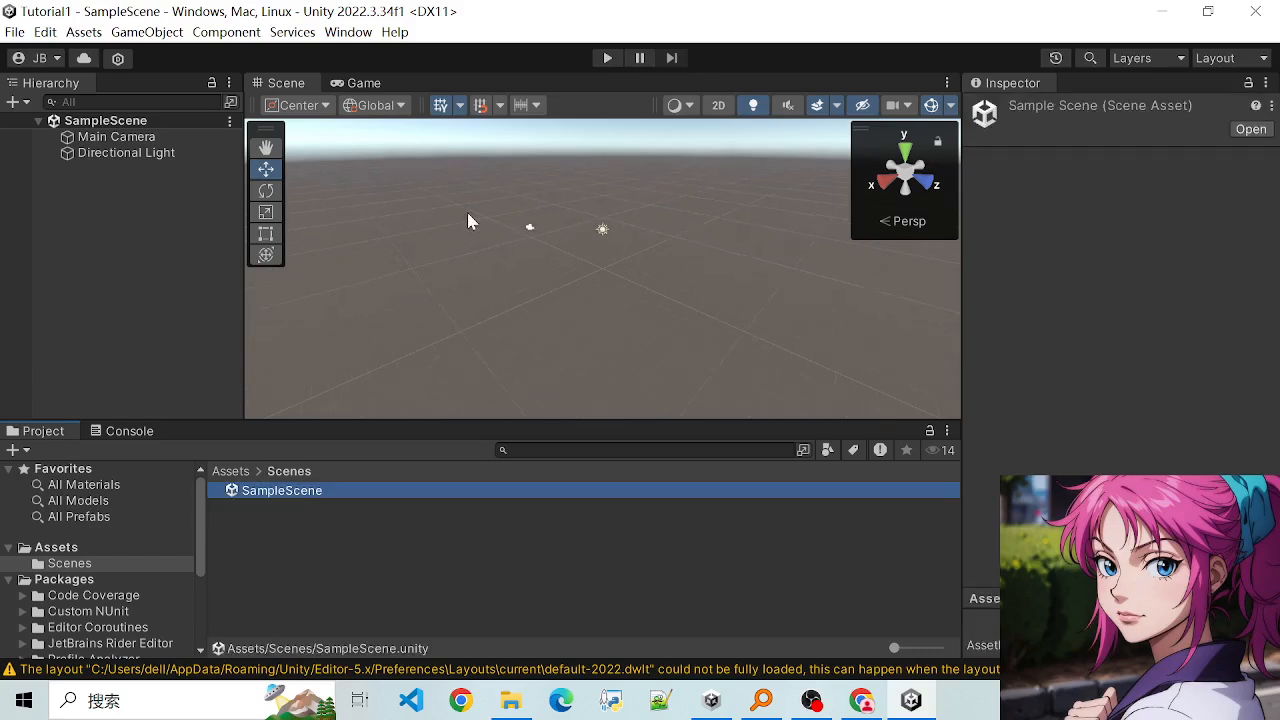
scroll(484, 249, up, 4)
scroll(444, 254, down, 1)
scroll(205, 555, up, 3)
scroll(550, 274, down, 3)
- Inspect the Main Camera and Directional Light objects in SampleScene, comparing their positions and component settings
click(96, 138)
click(102, 121)
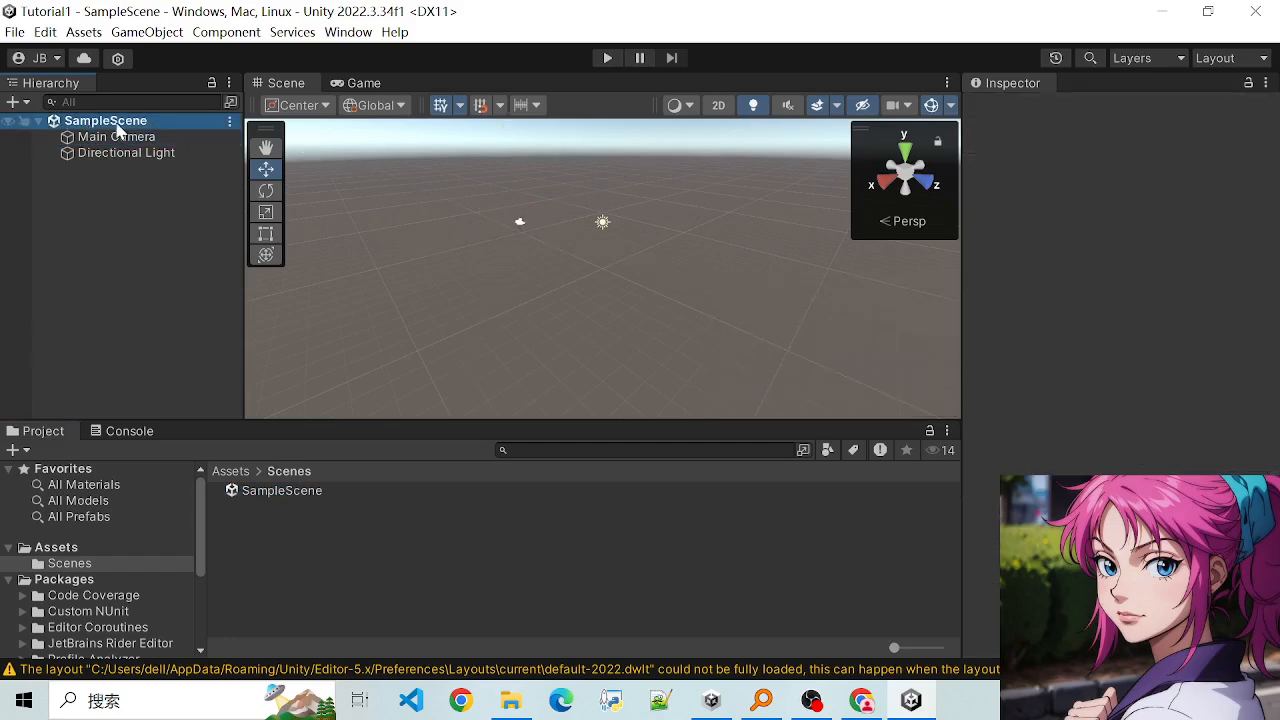
click(116, 140)
click(110, 153)
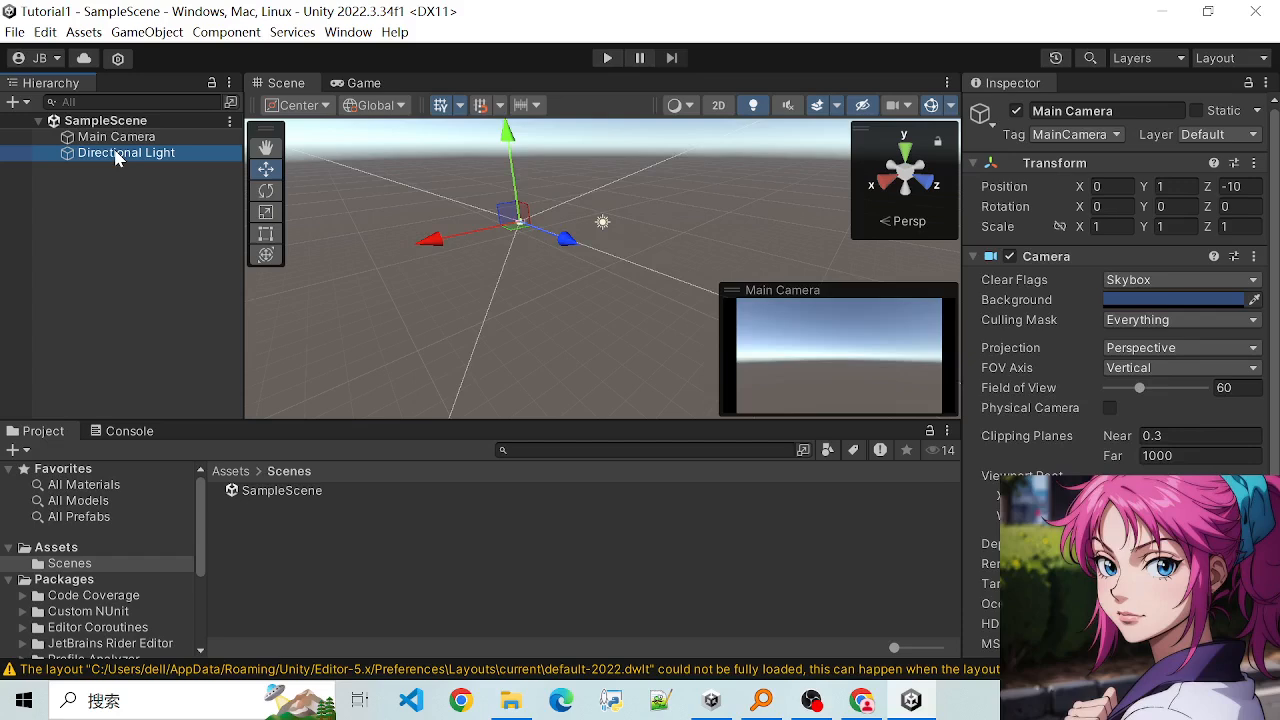
click(108, 138)
click(106, 154)
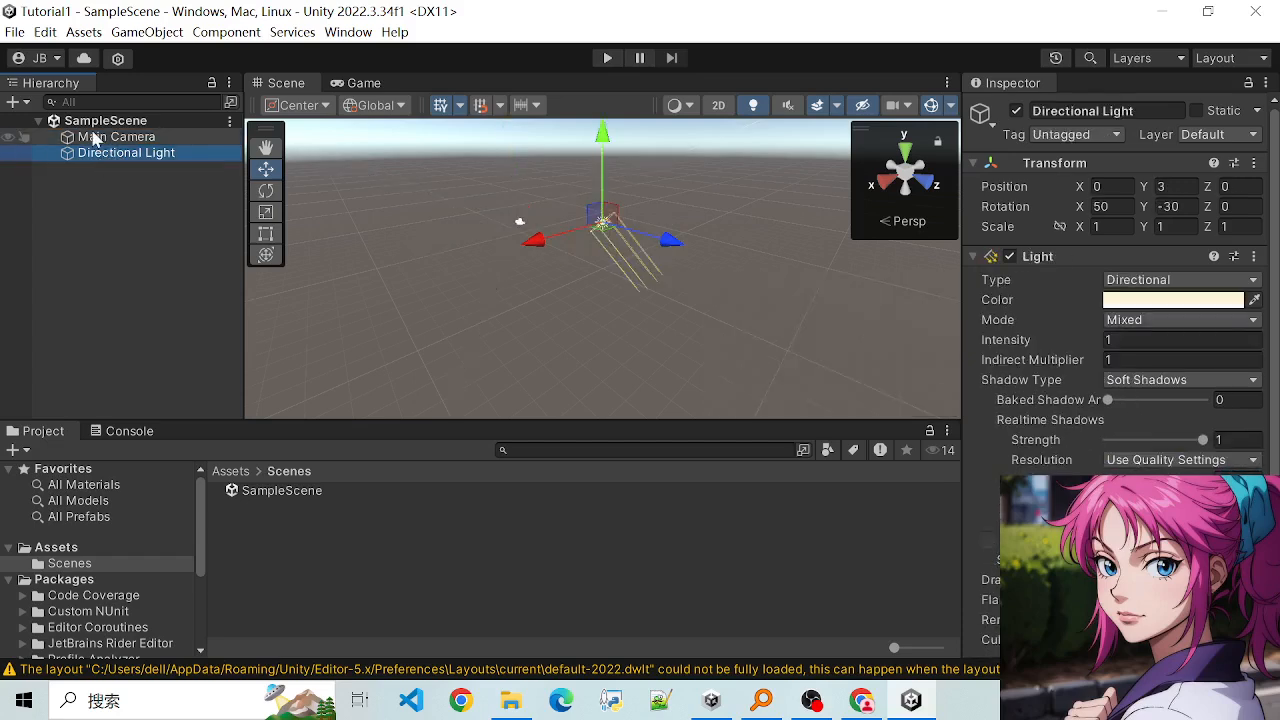
click(96, 138)
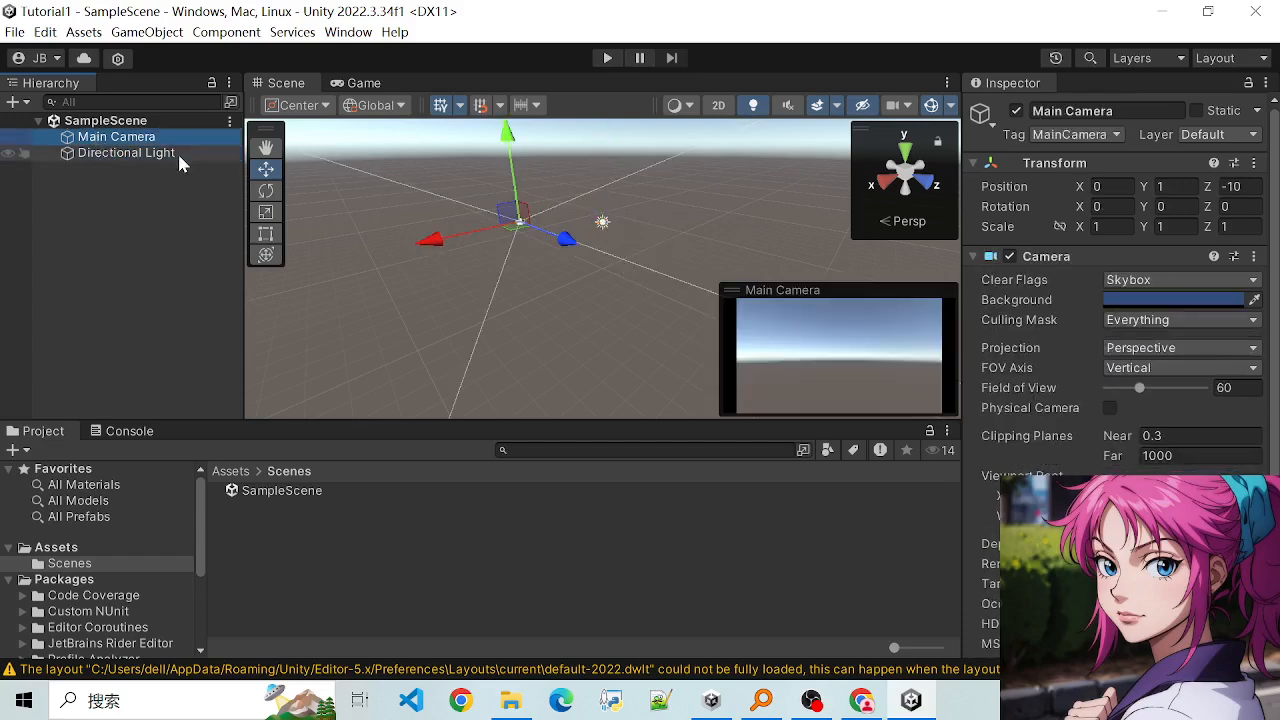
click(95, 154)
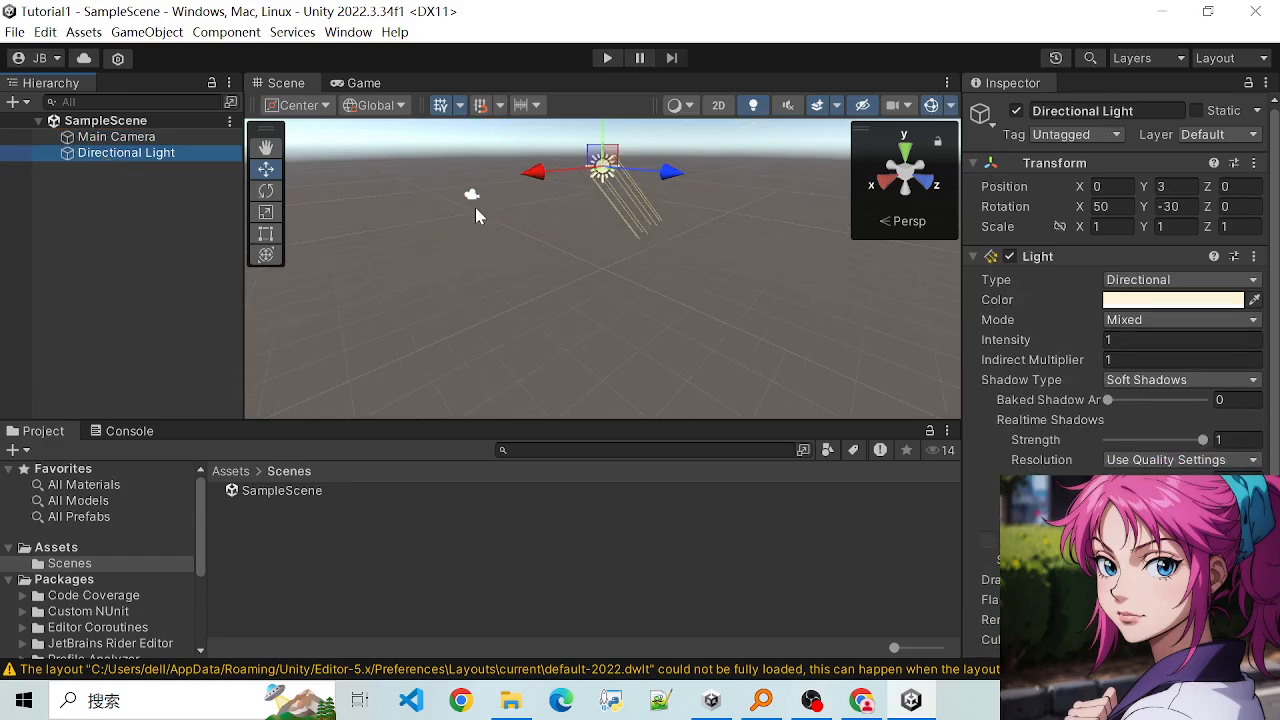
scroll(474, 209, down, 2)
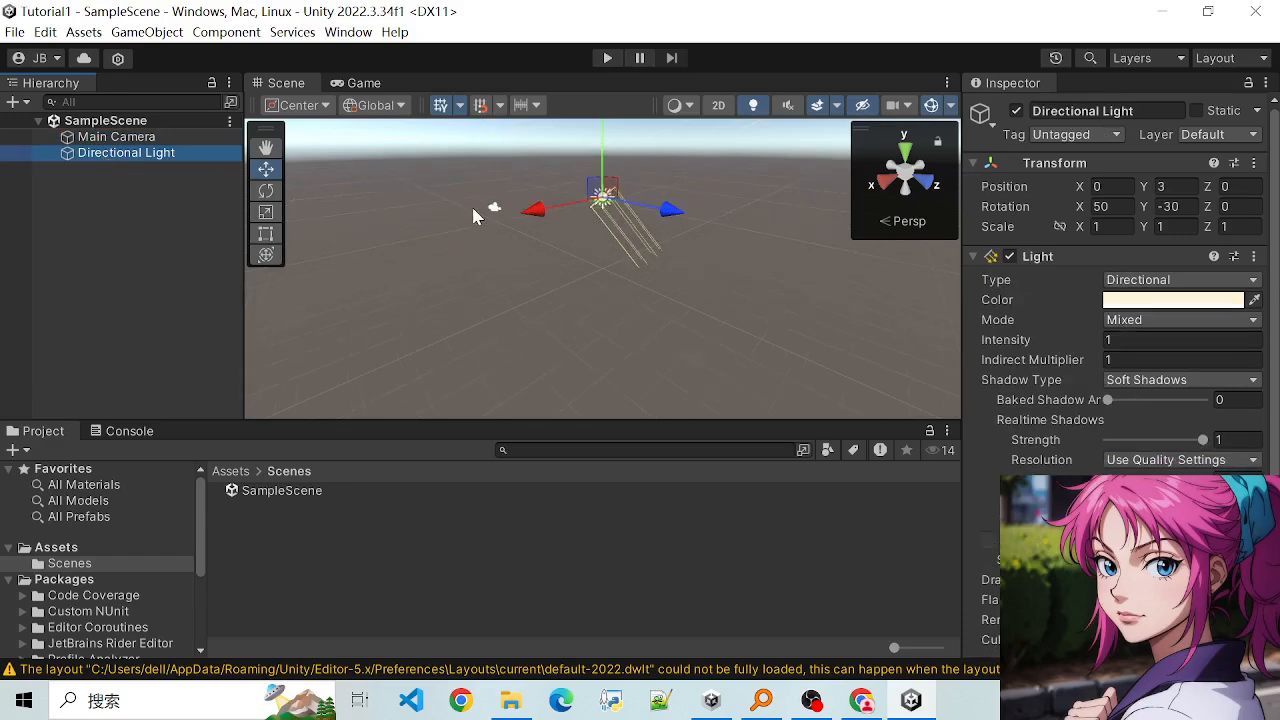
click(110, 137)
click(116, 153)
click(125, 137)
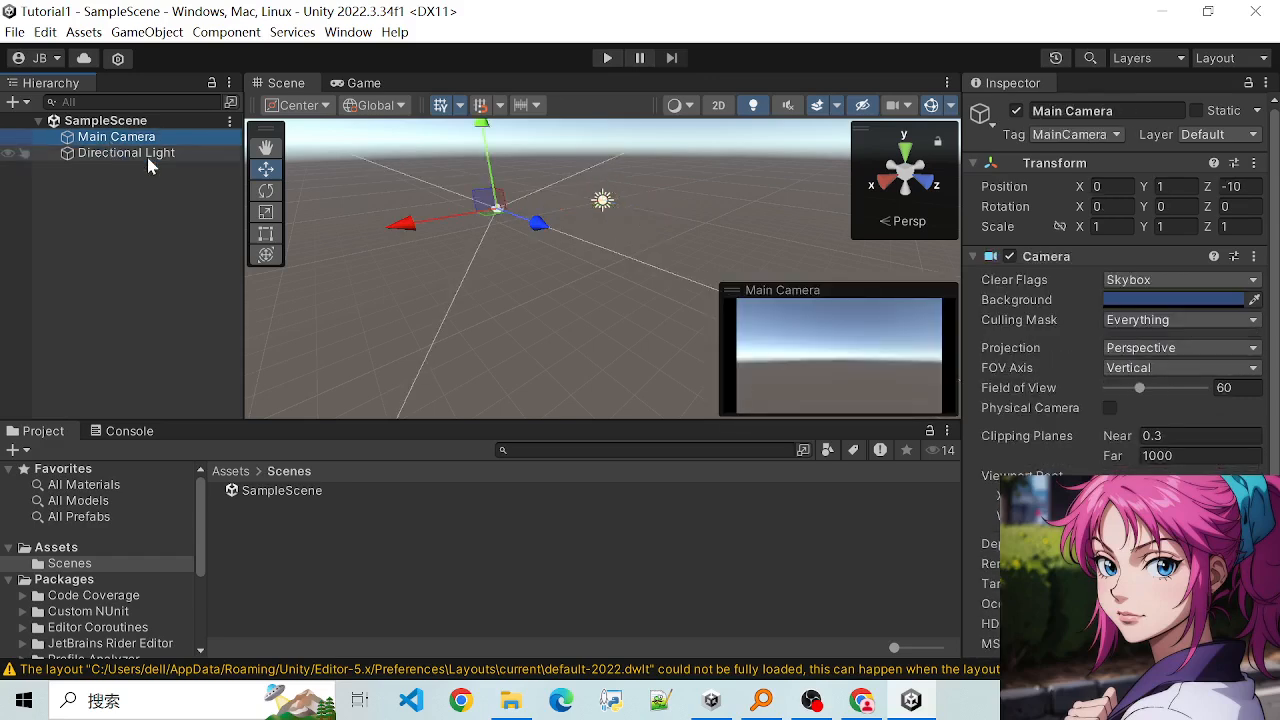
- Review the Directional Light against the Main Camera by alternately selecting the two objects, ending on the light
scroll(397, 215, up, 2)
click(130, 153)
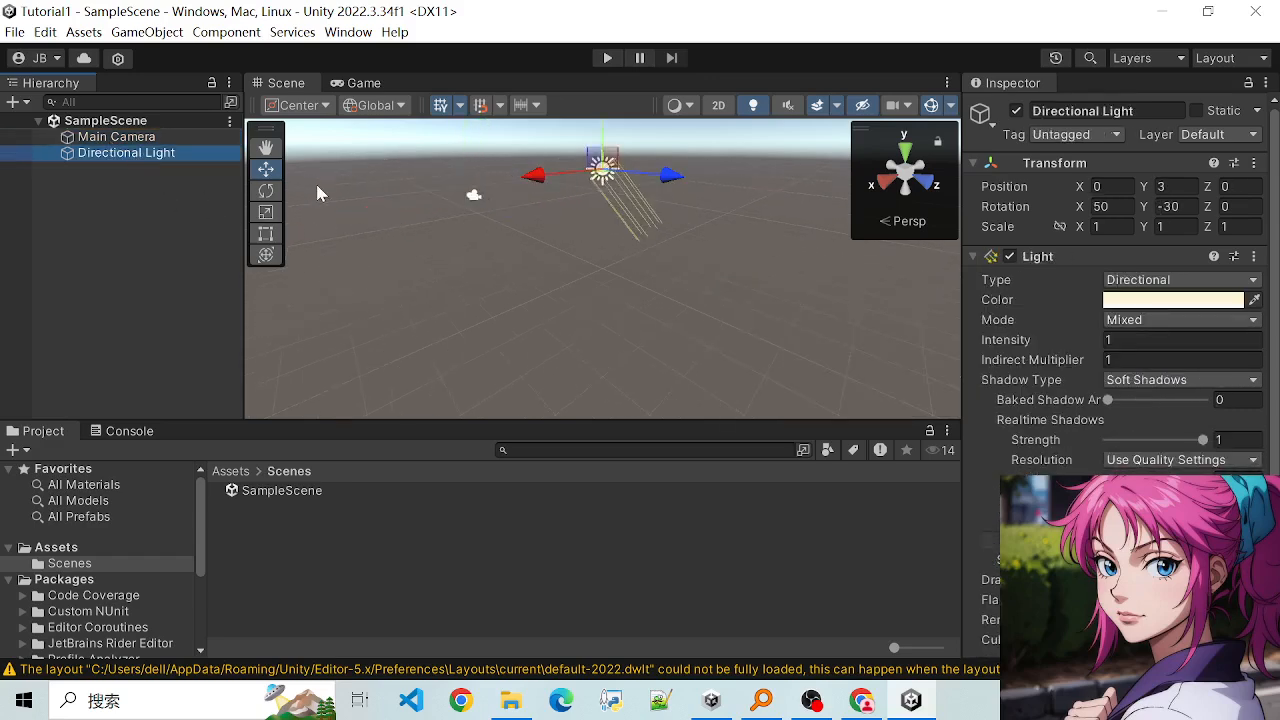
scroll(392, 228, down, 2)
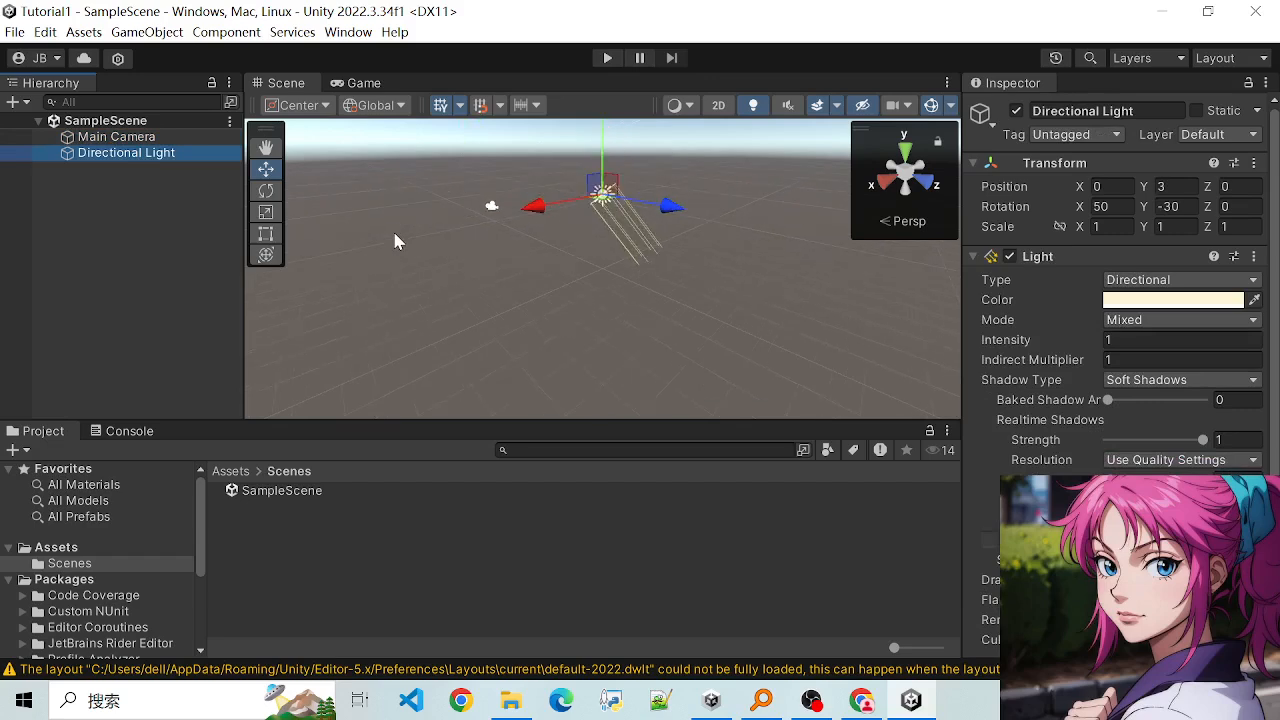
click(118, 138)
click(120, 153)
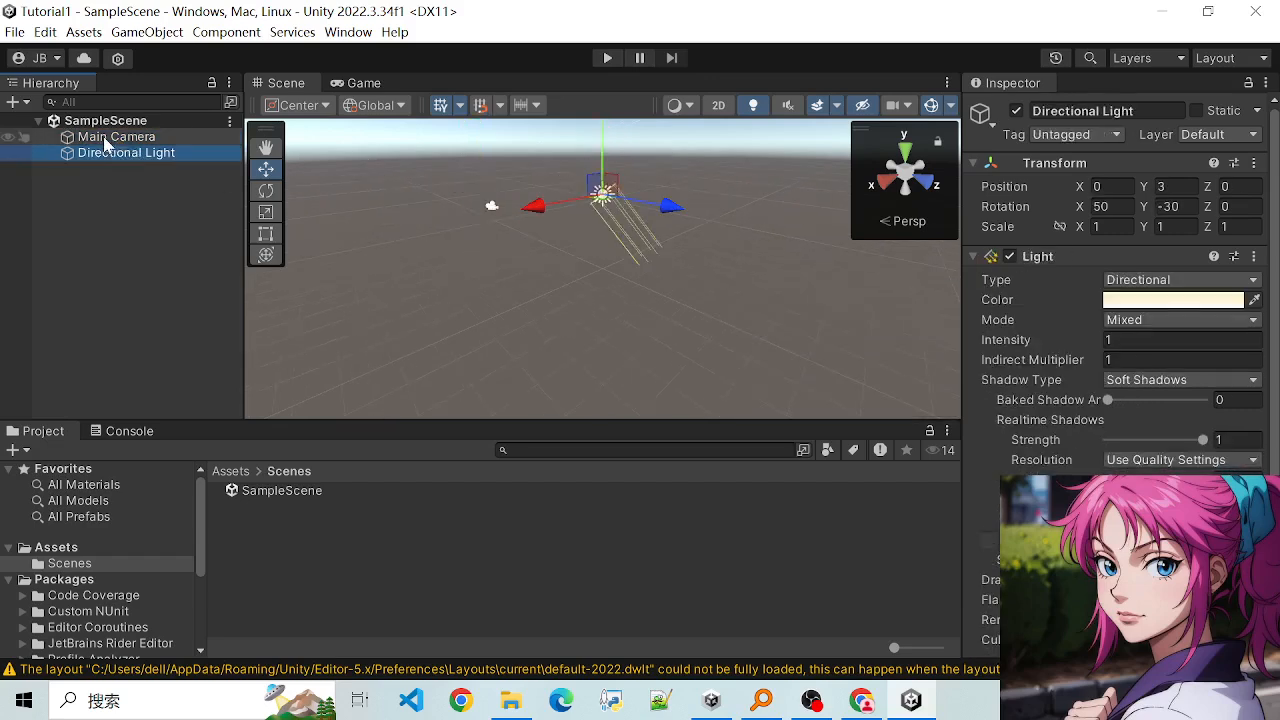
click(117, 140)
double_click(118, 152)
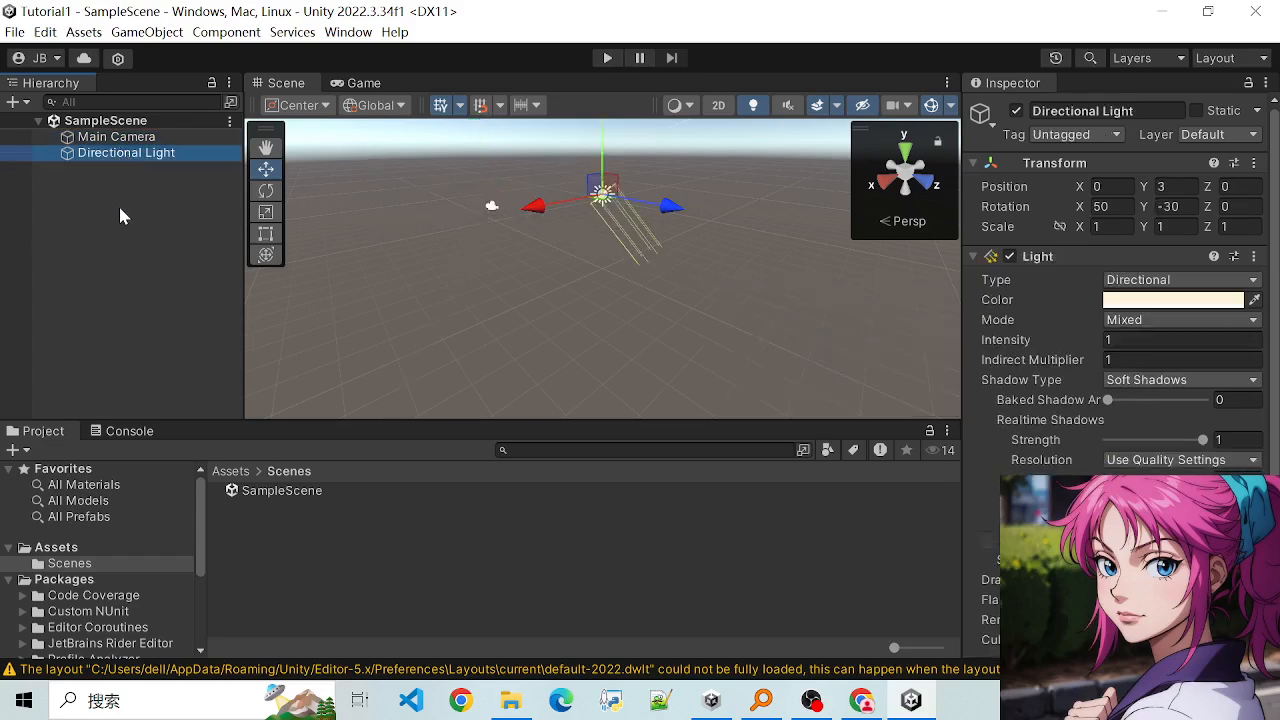
- Add a Cube 3D object to SampleScene and name it Ground
right_click(119, 209)
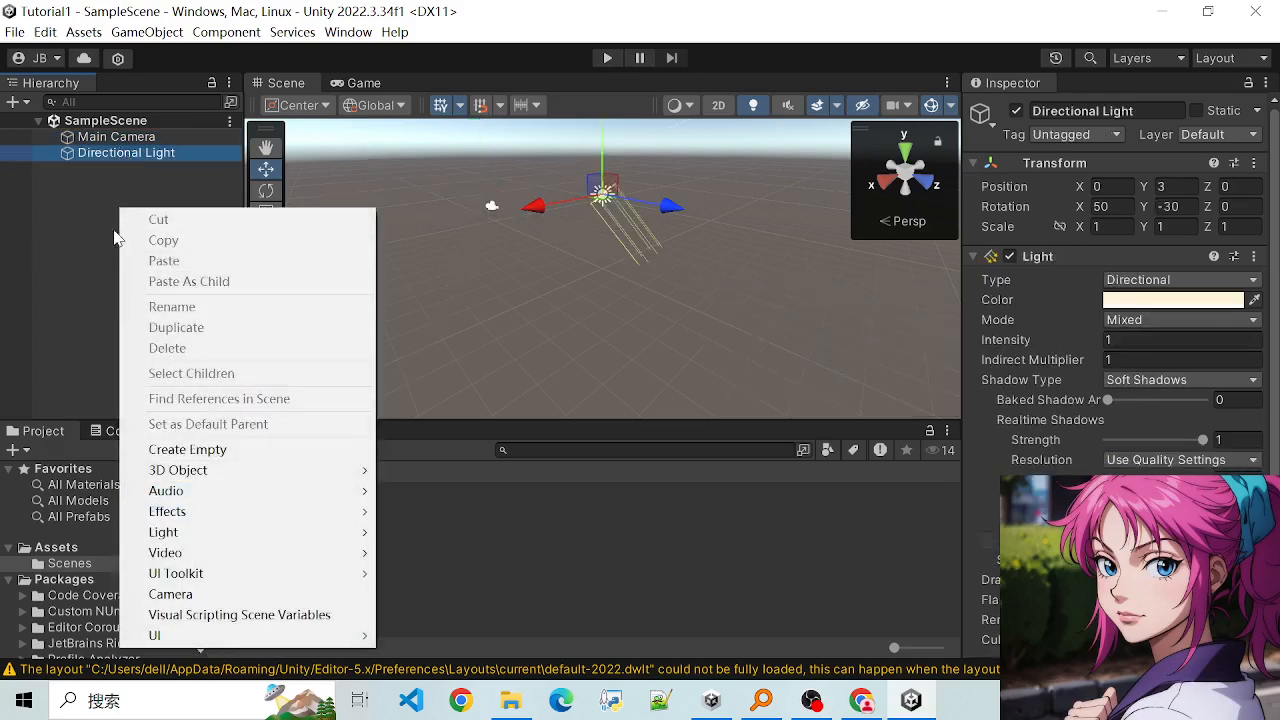
right_click(122, 182)
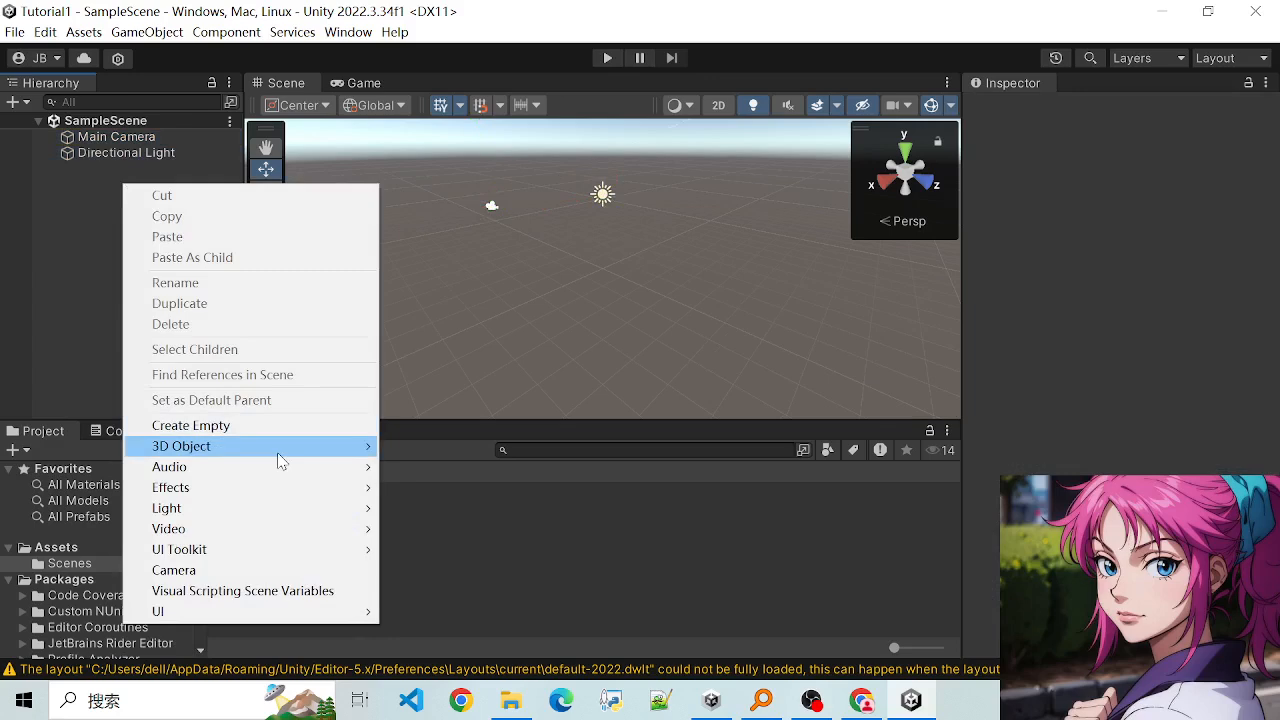
mouse_move(279, 459)
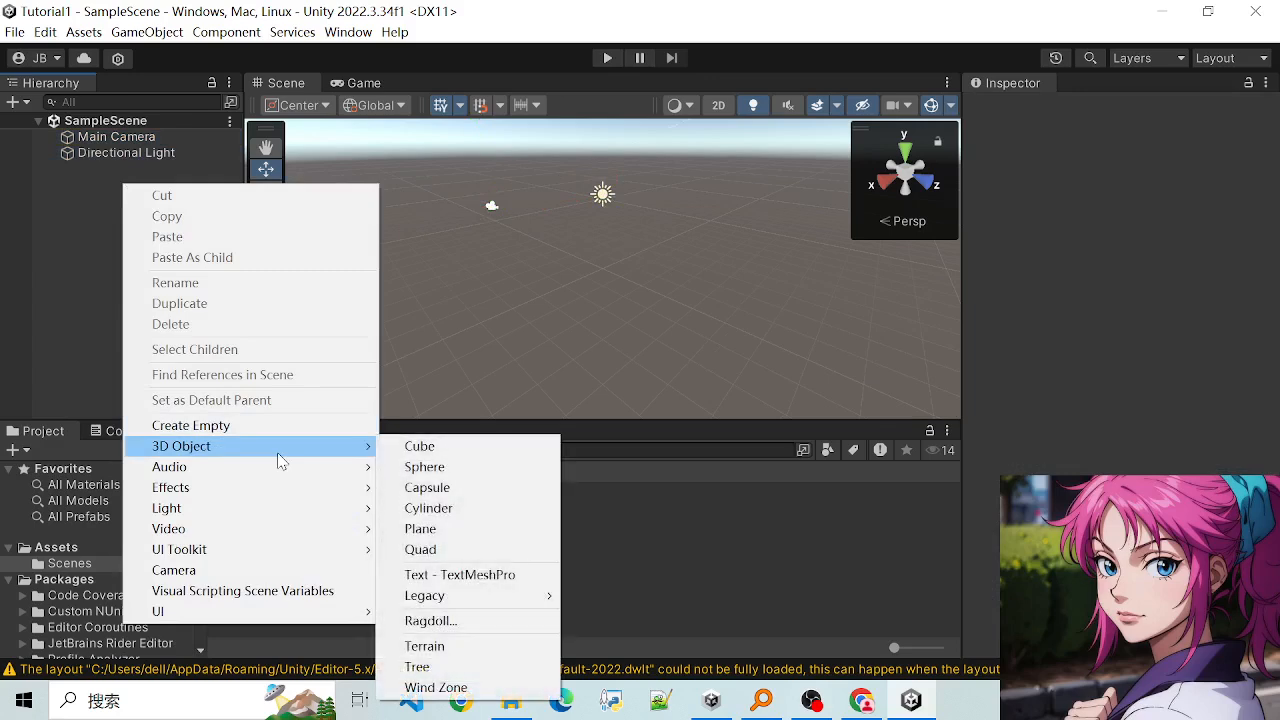
click(425, 447)
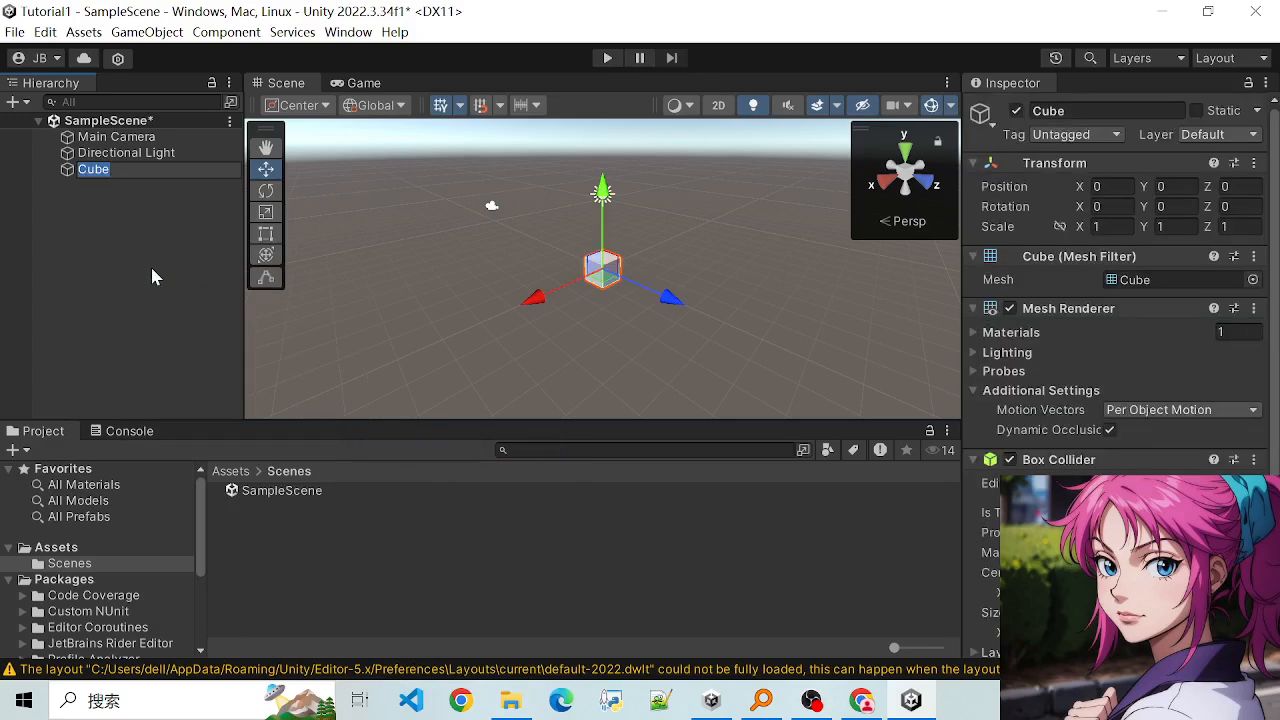
text(Pl)
key(BackSpace)
key(BackSpace)
text(Ground)
key(Return)
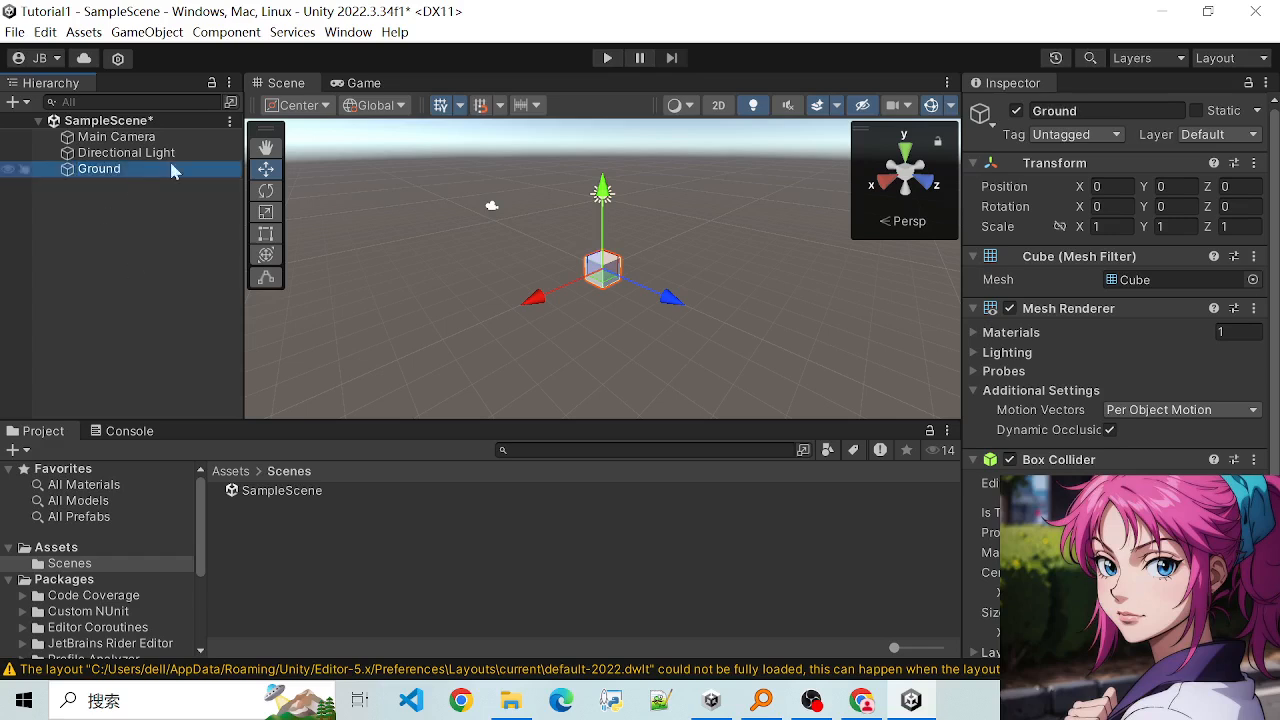
- Rename the Ground cube as Ground1 using the name shown among its object properties
click(1106, 112)
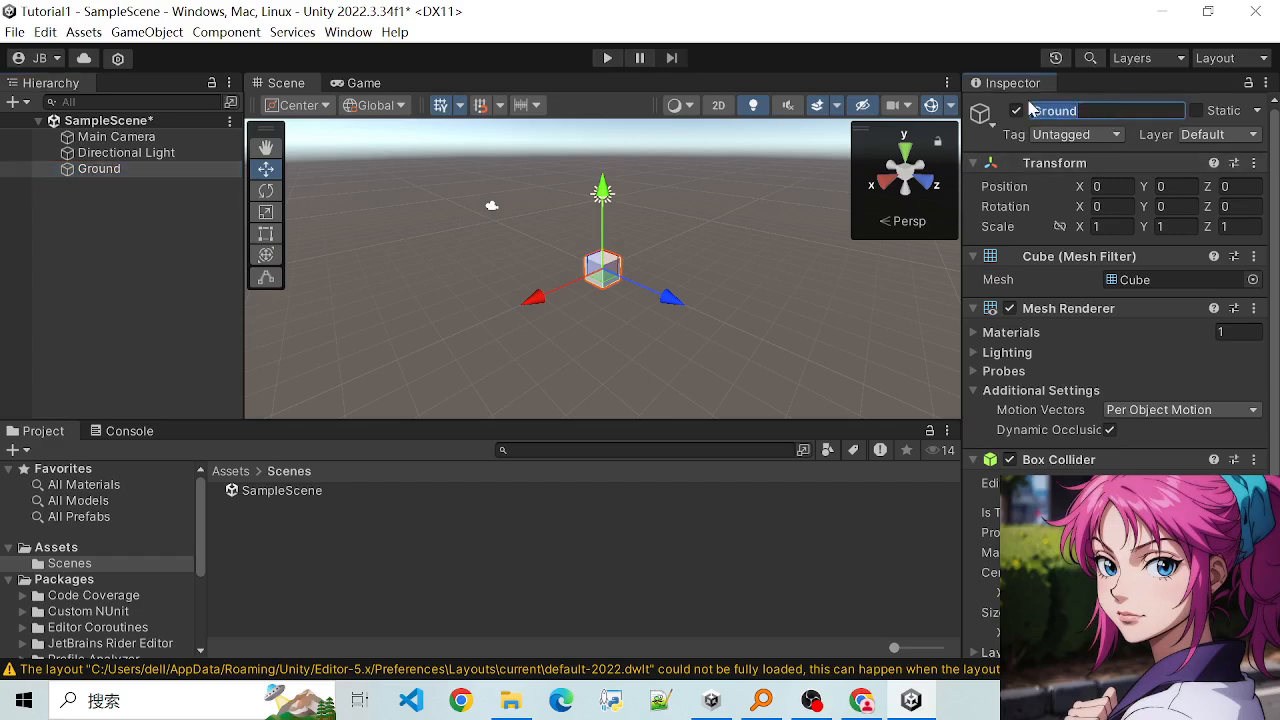
click(1106, 111)
text(1)
click(130, 189)
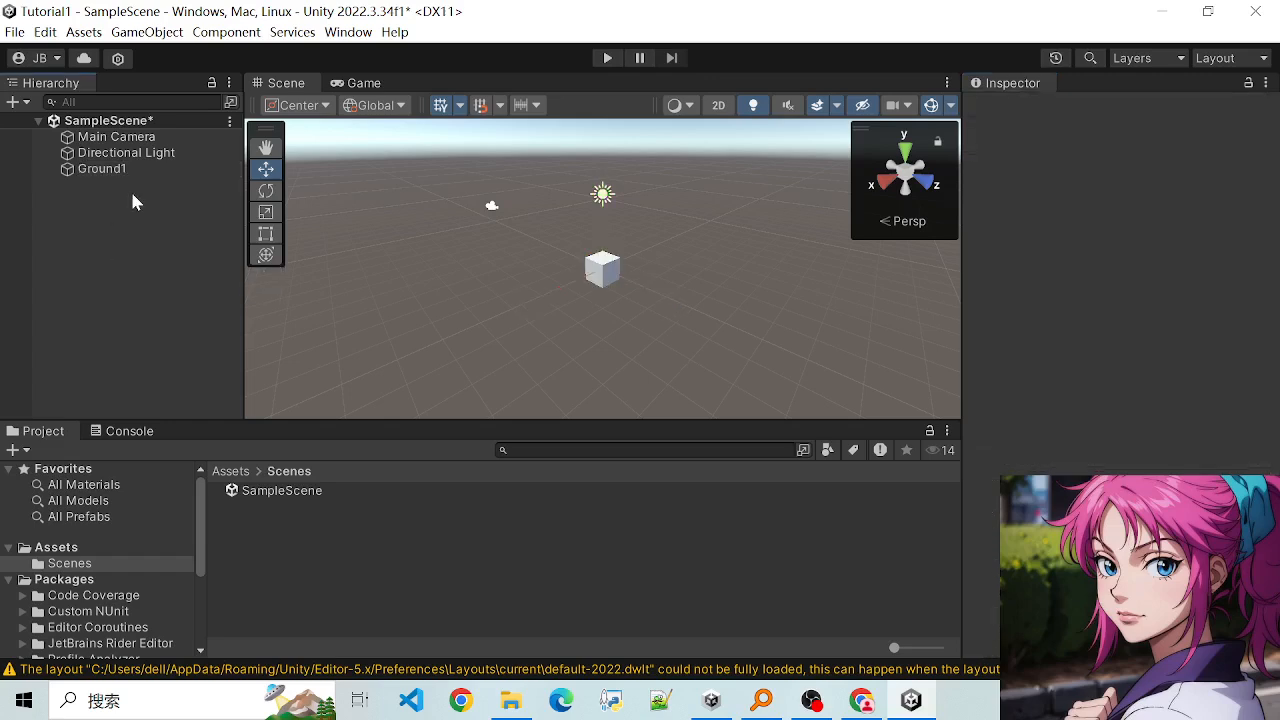
- Change the Ground1 cube's name back to Ground and deselect it
click(136, 167)
click(1117, 111)
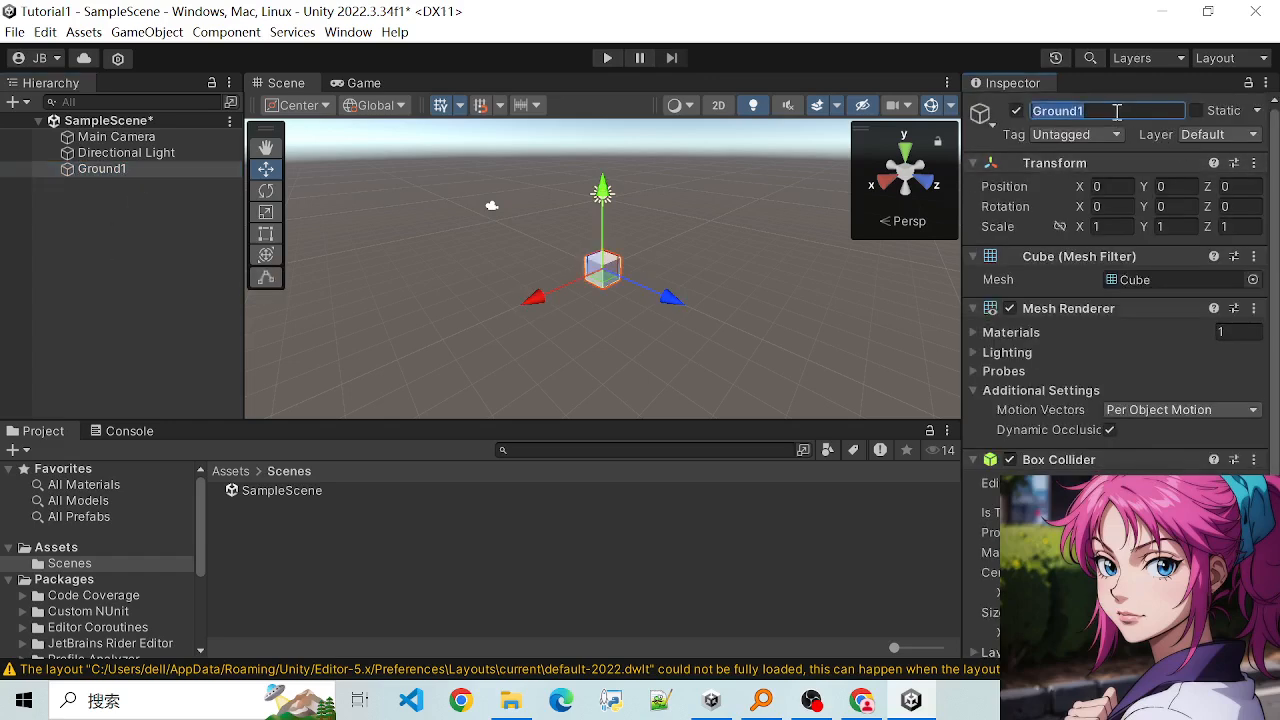
click(1117, 111)
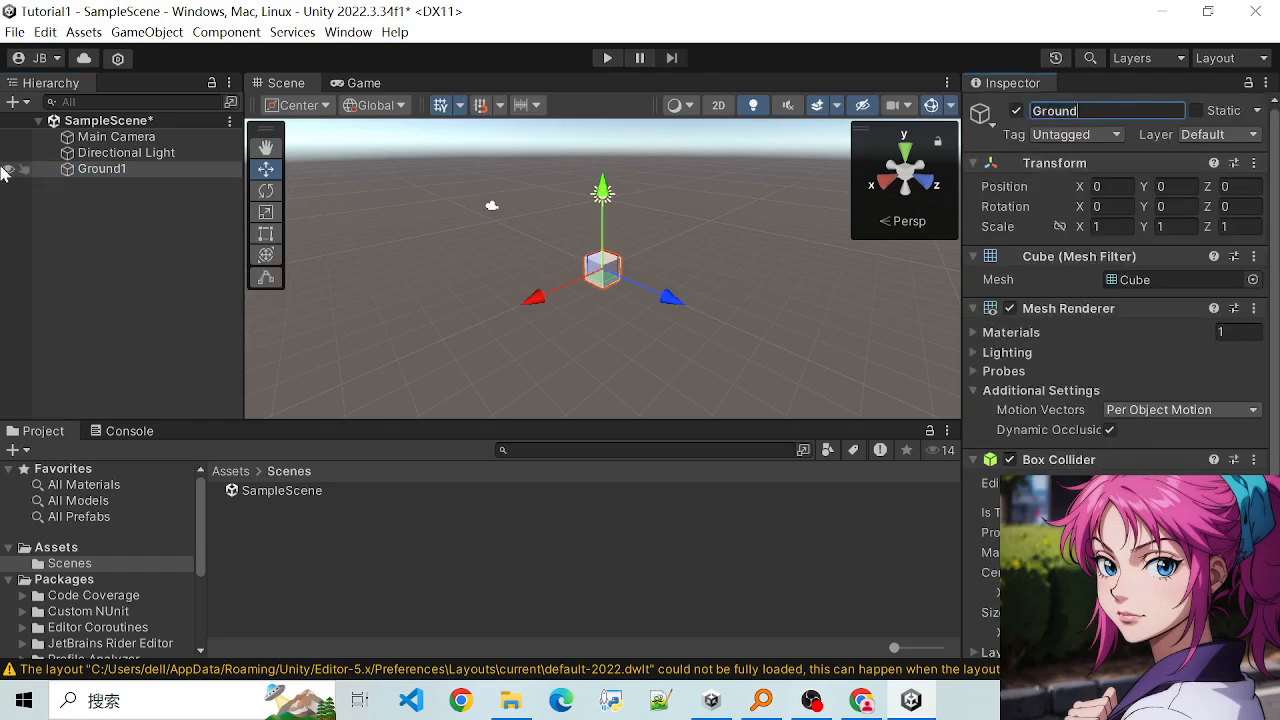
click(96, 291)
- Select the Ground cube in the Scene view and examine it at closer and wider zoom levels
scroll(551, 284, up, 3)
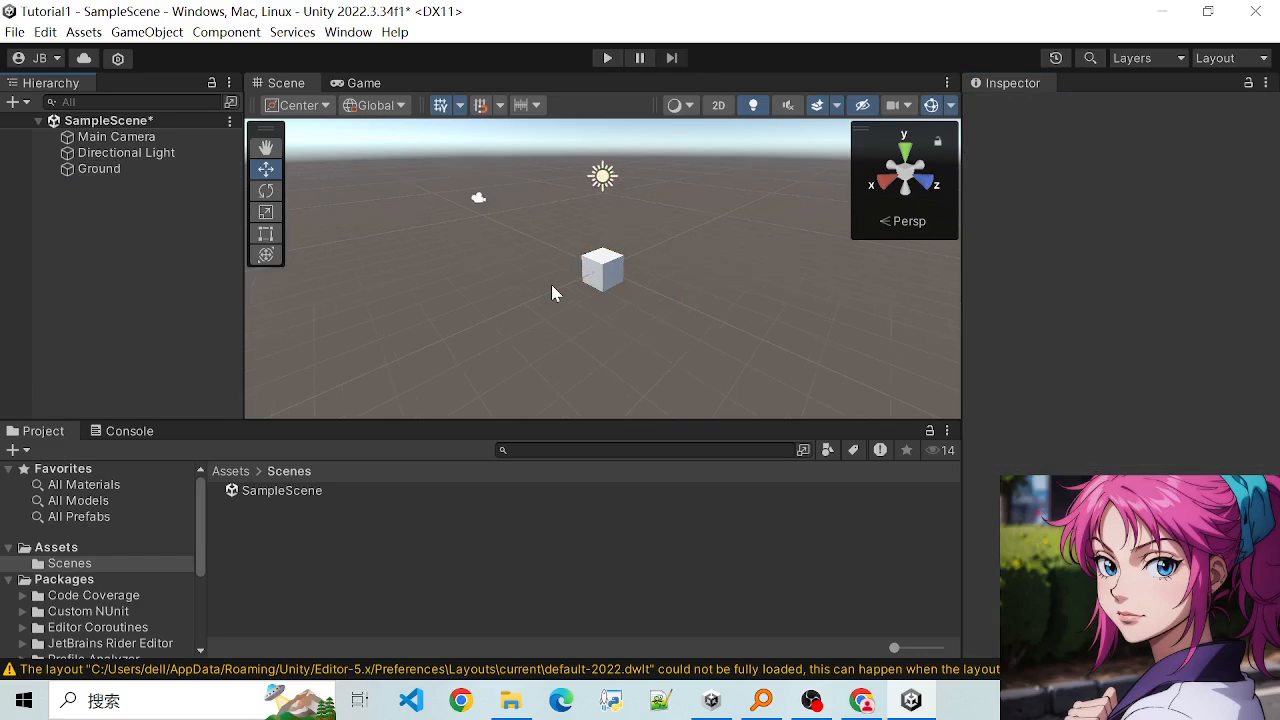
click(613, 284)
scroll(613, 284, up, 5)
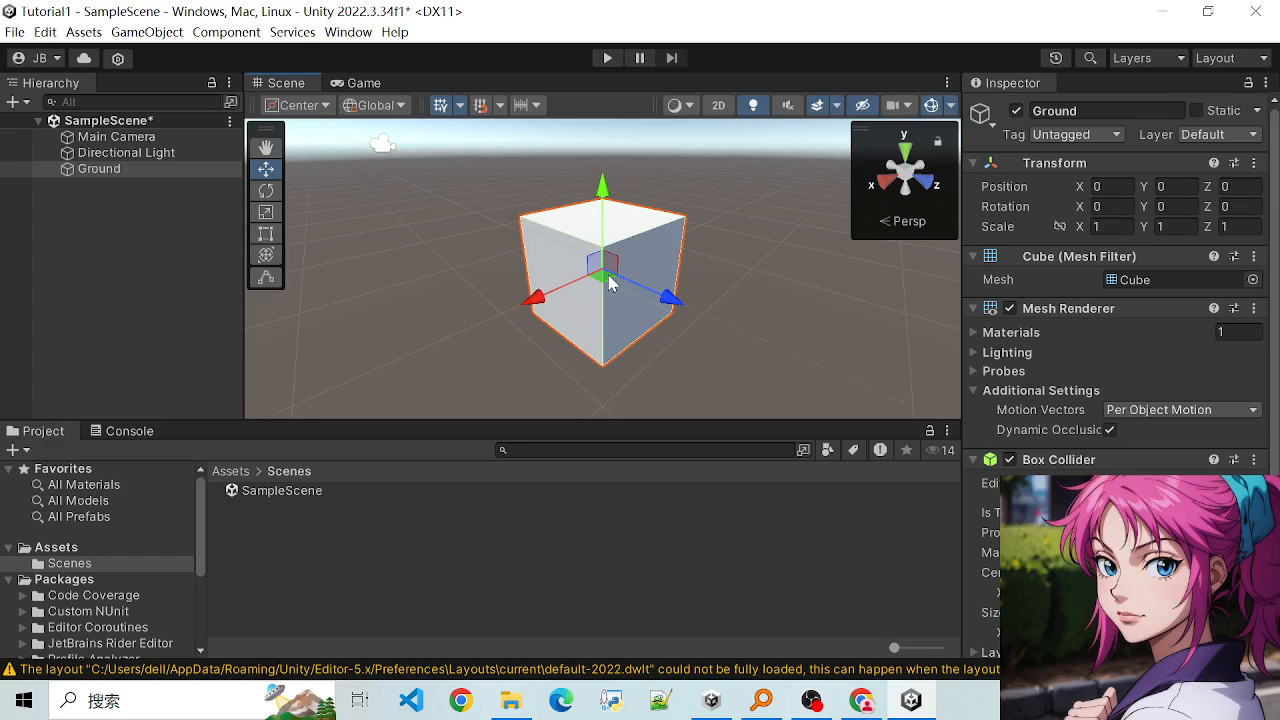
scroll(611, 284, down, 8)
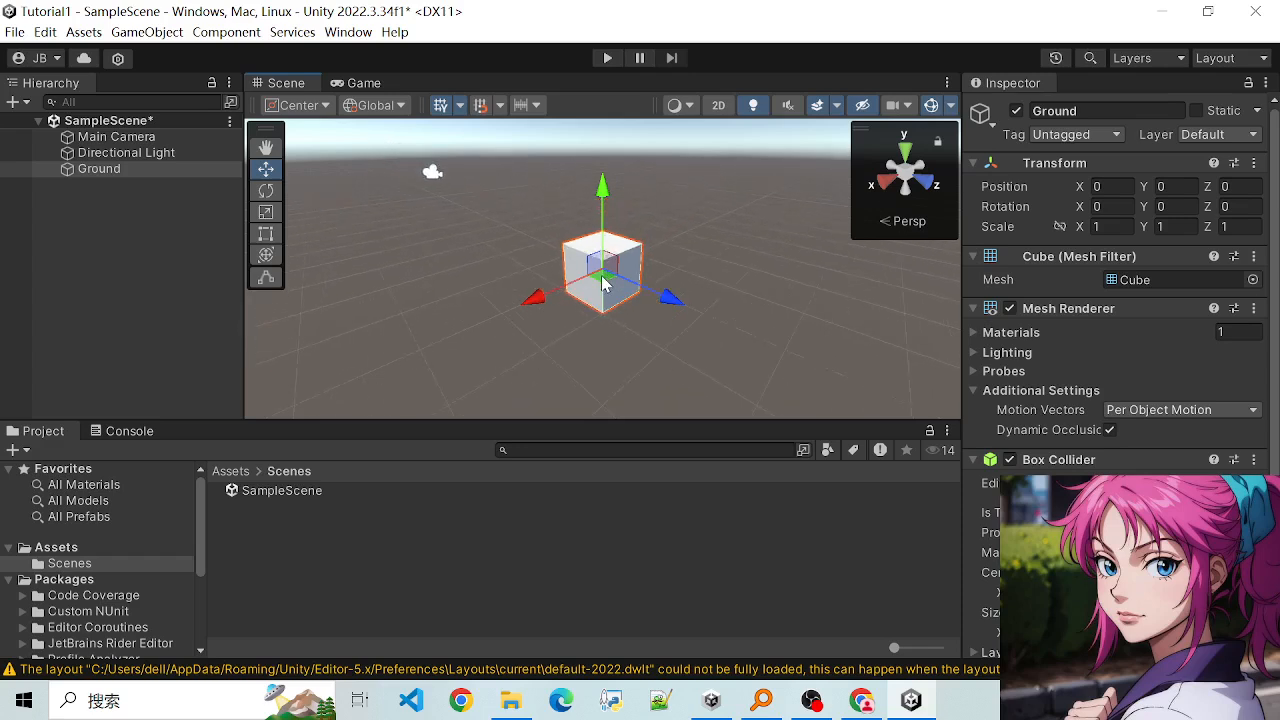
scroll(536, 242, up, 5)
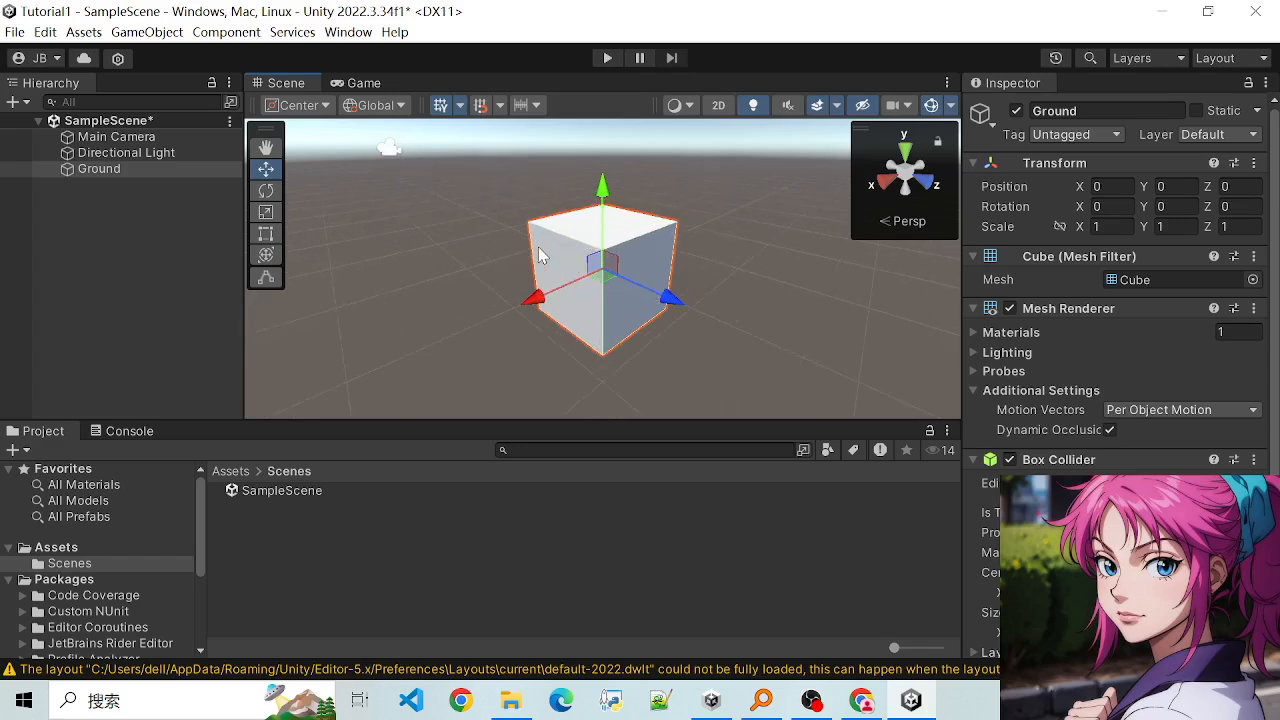
scroll(537, 250, down, 4)
scroll(515, 264, up, 4)
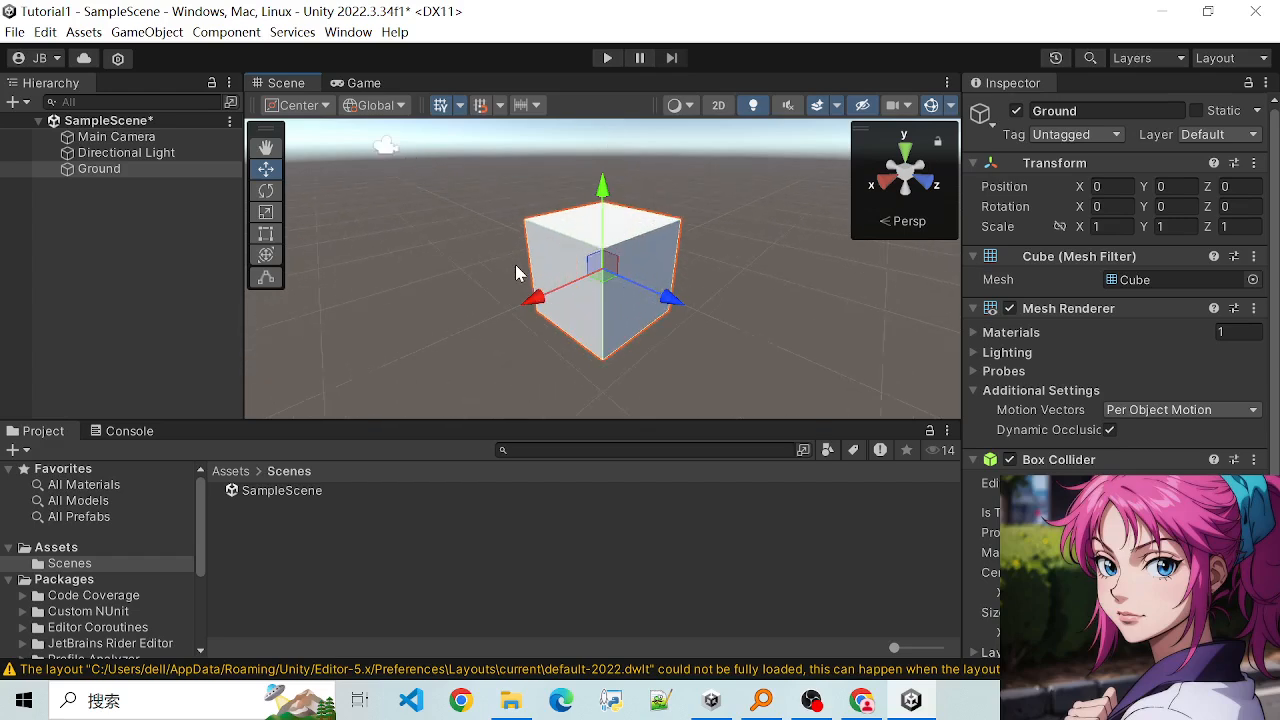
scroll(515, 264, down, 3)
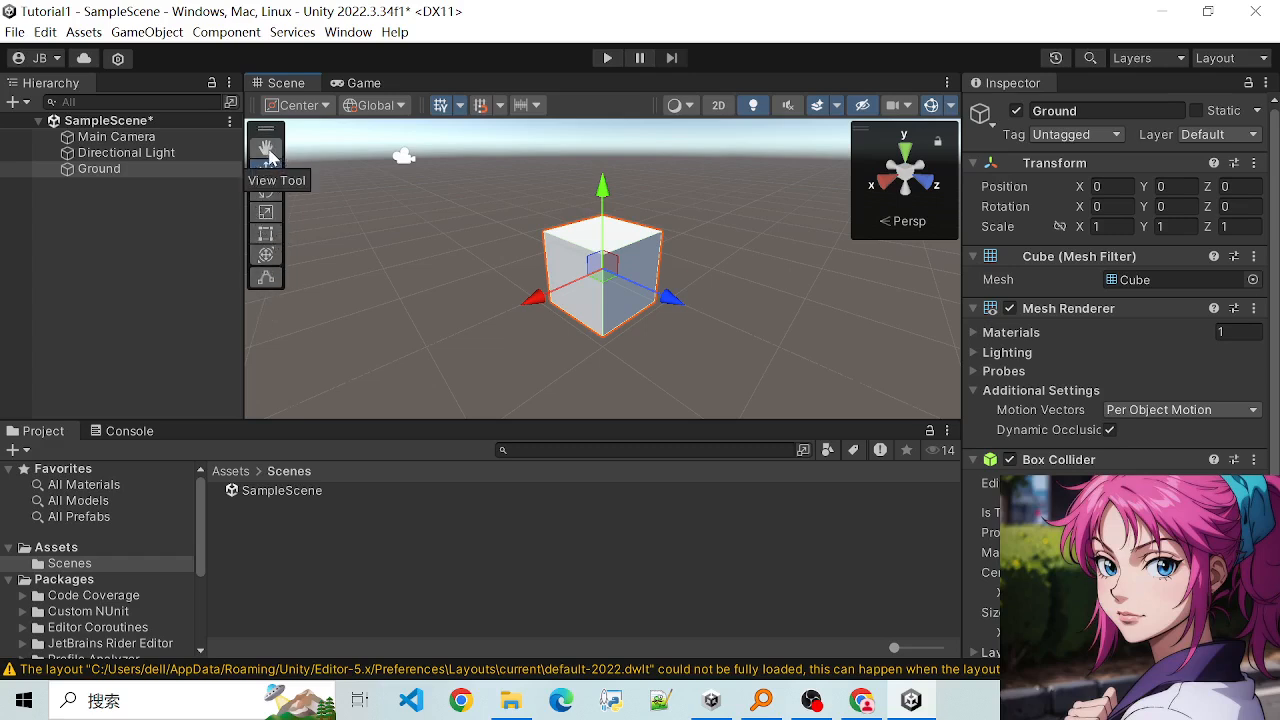
- Explore the scene around the Ground cube by panning with the View tool and zooming in and out
click(266, 148)
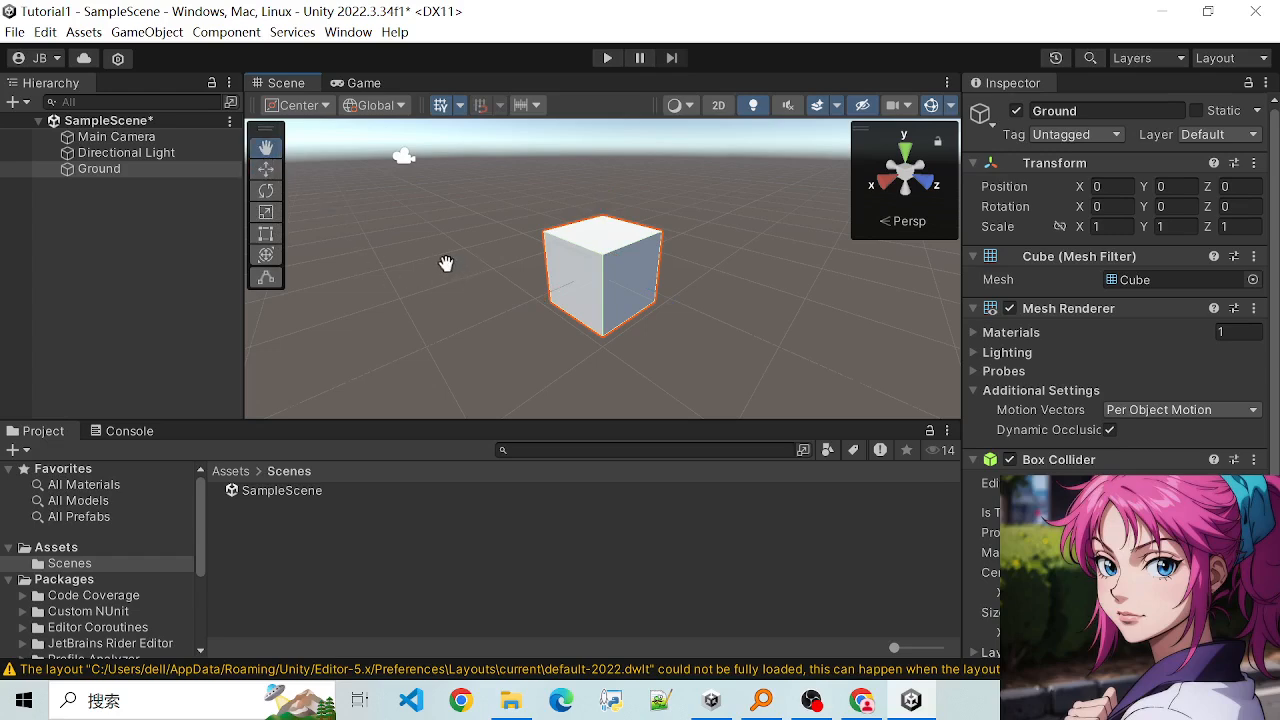
scroll(471, 277, up, 3)
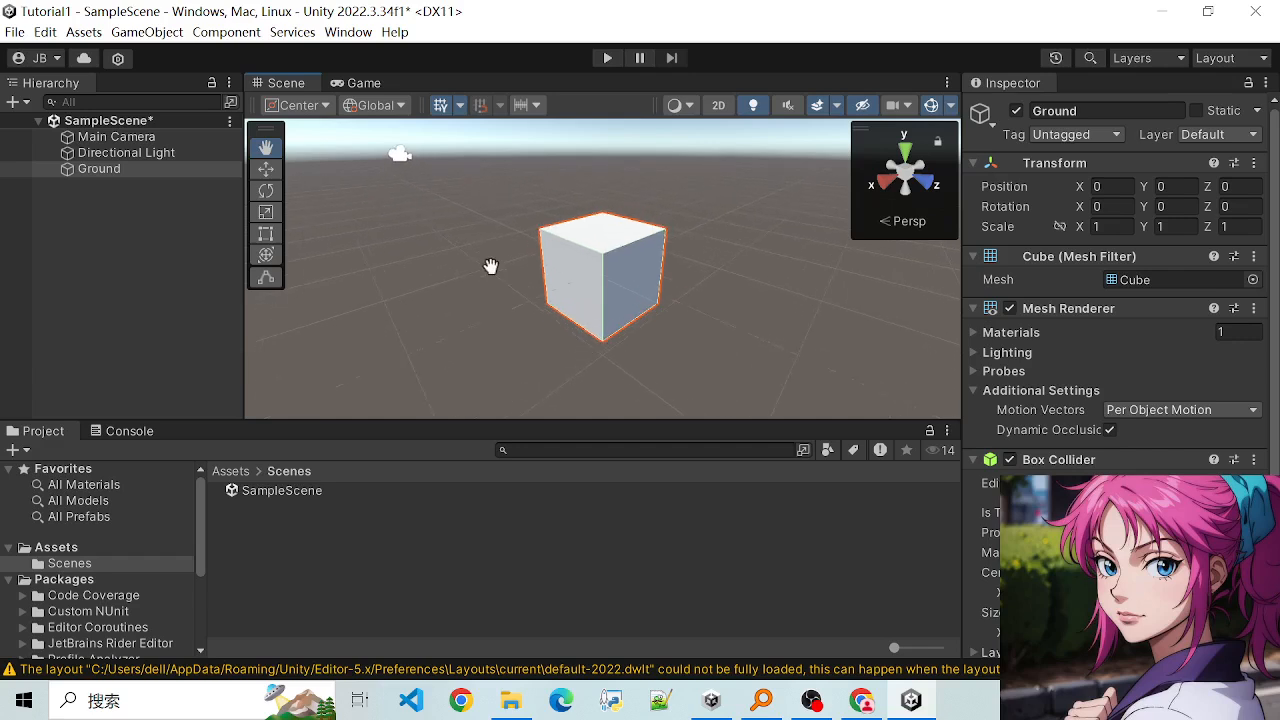
drag(463, 269, 495, 180)
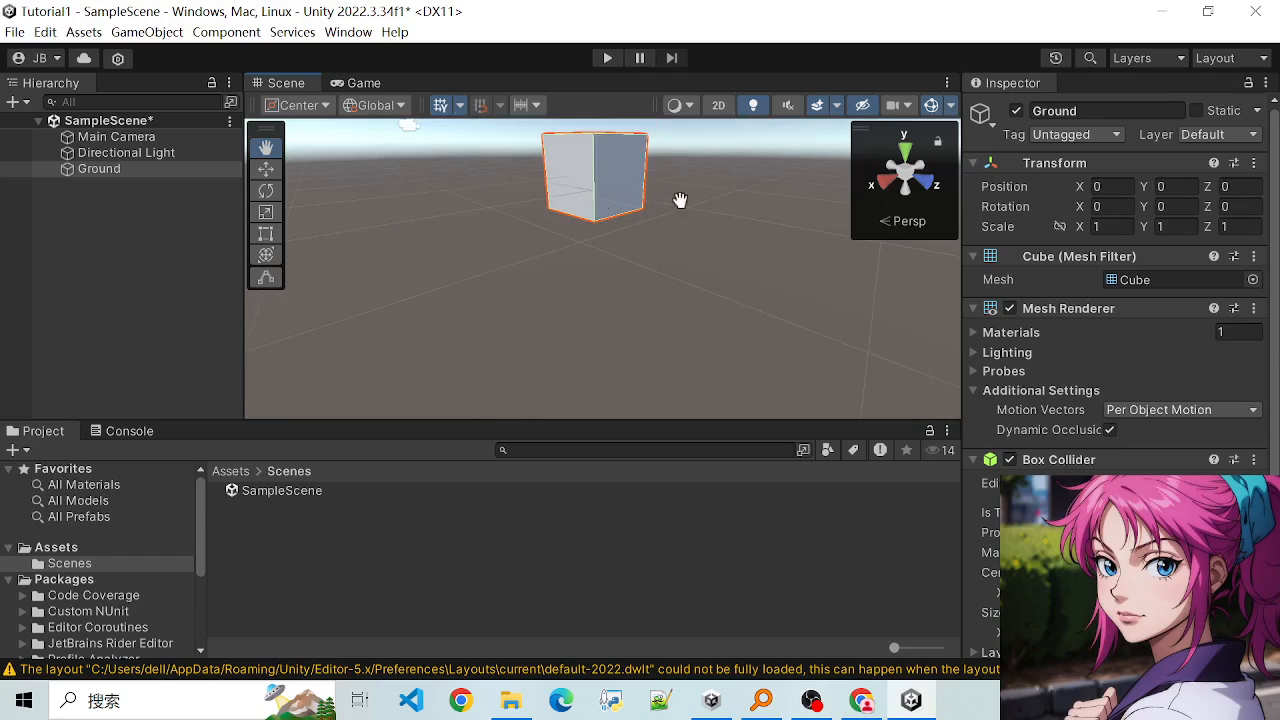
drag(680, 200, 708, 242)
drag(453, 312, 515, 324)
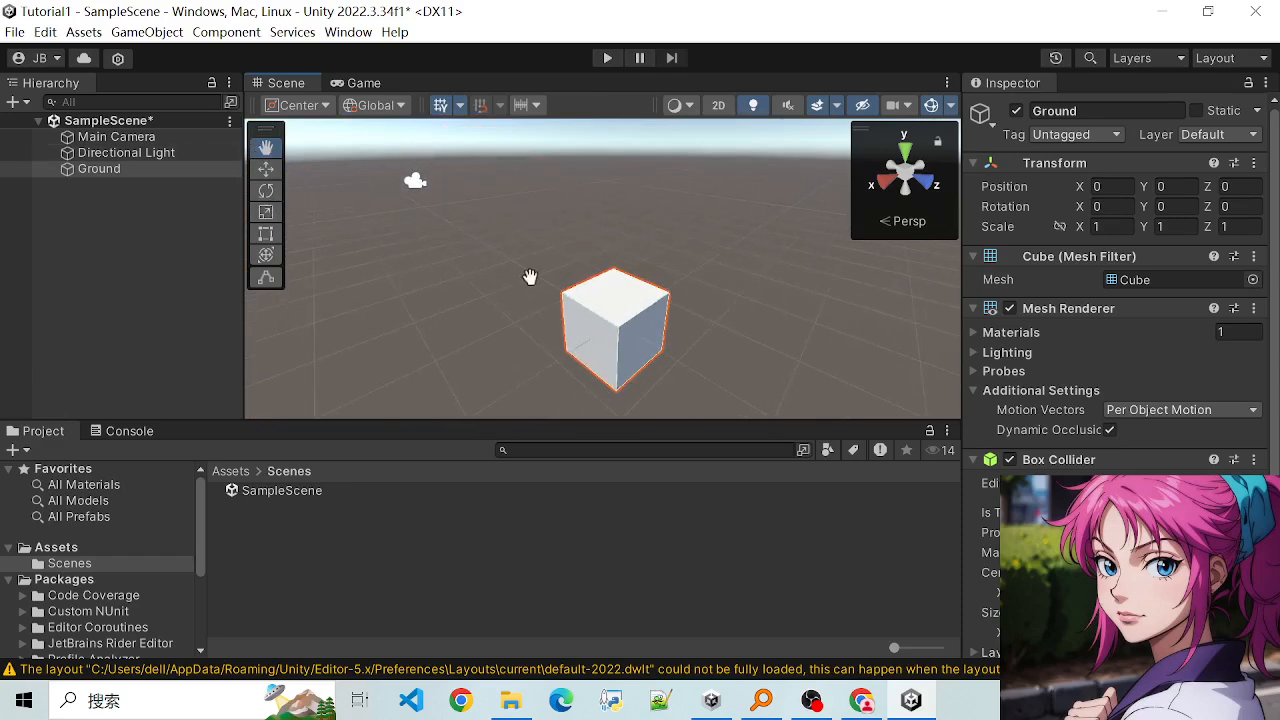
drag(530, 277, 609, 340)
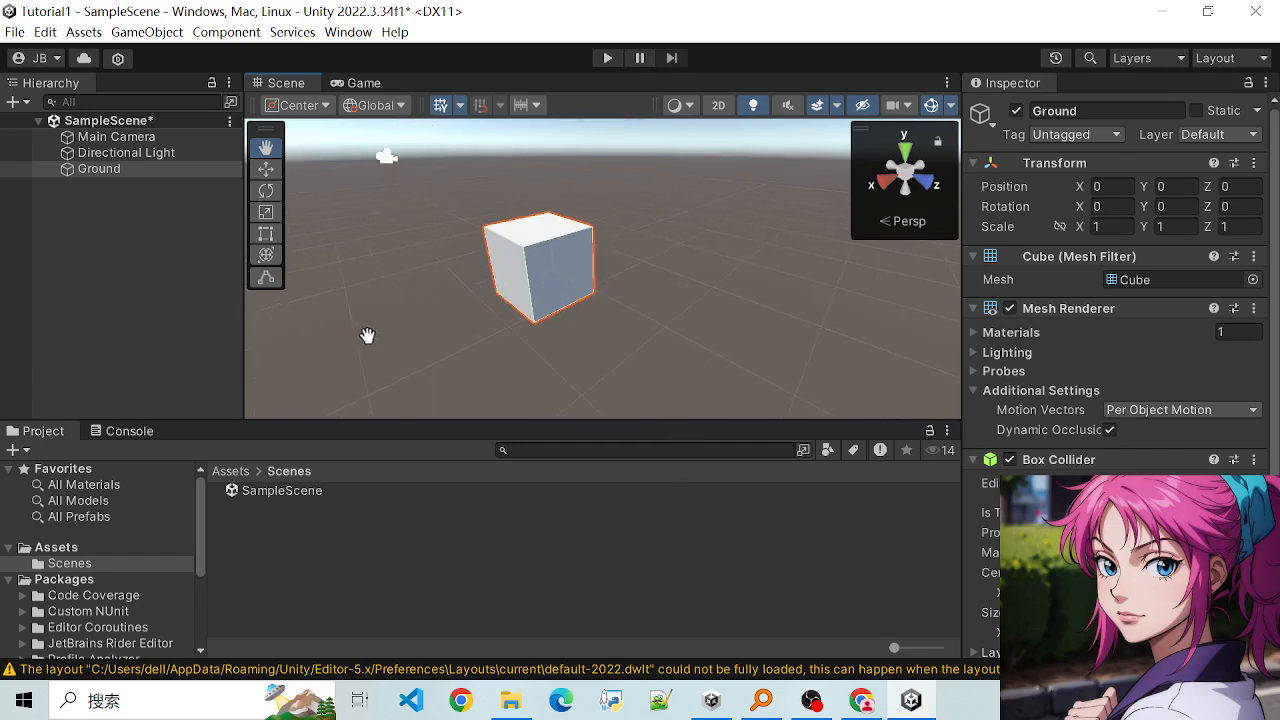
scroll(375, 278, down, 3)
scroll(489, 277, down, 2)
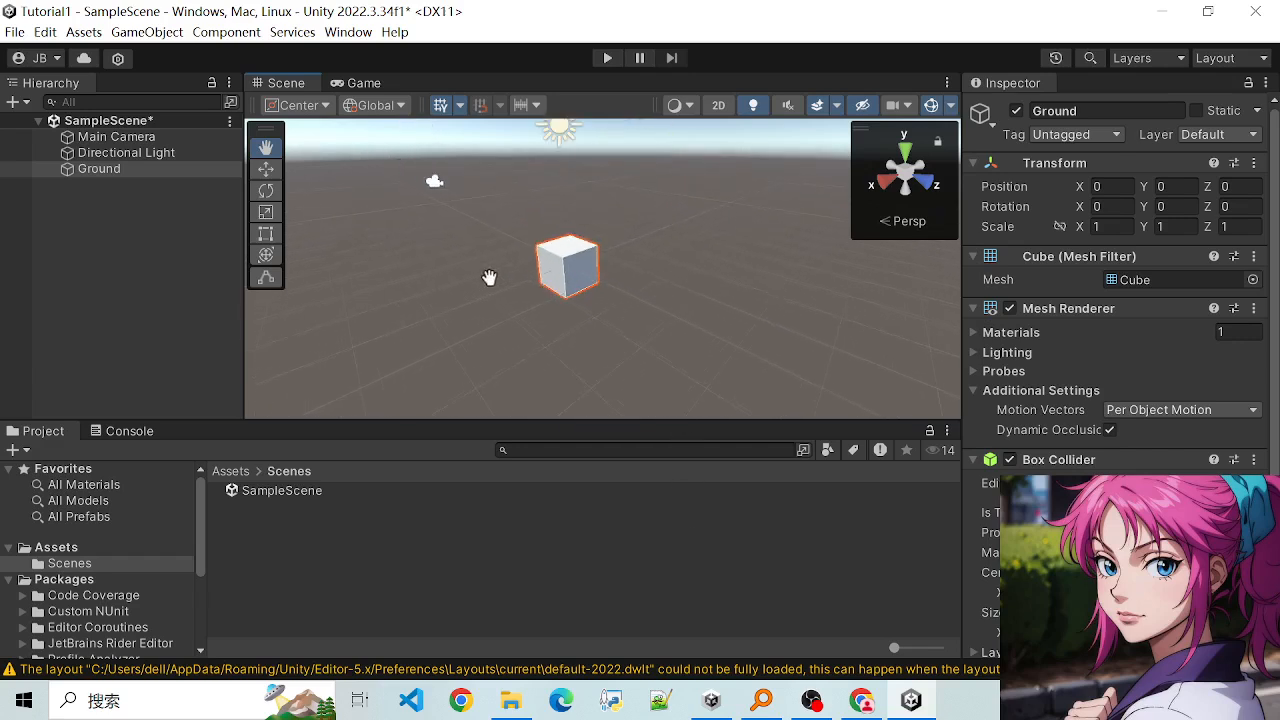
scroll(489, 277, up, 5)
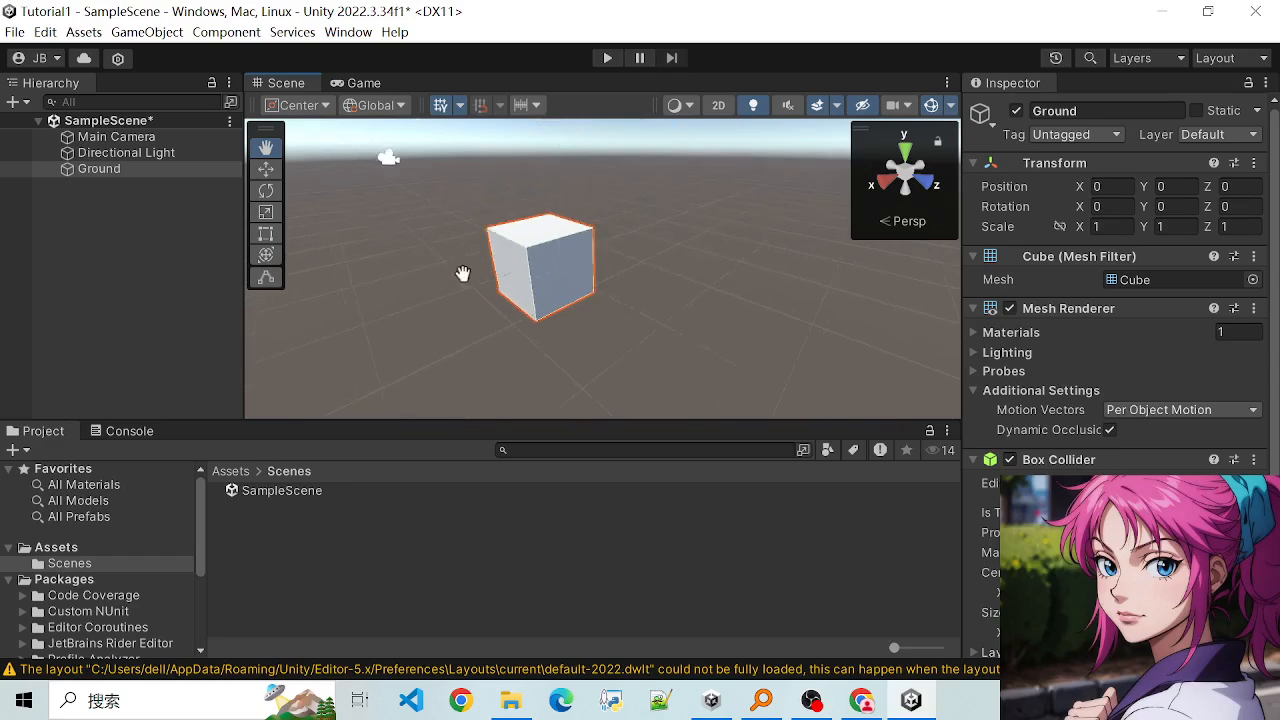
scroll(450, 278, down, 2)
scroll(443, 289, up, 4)
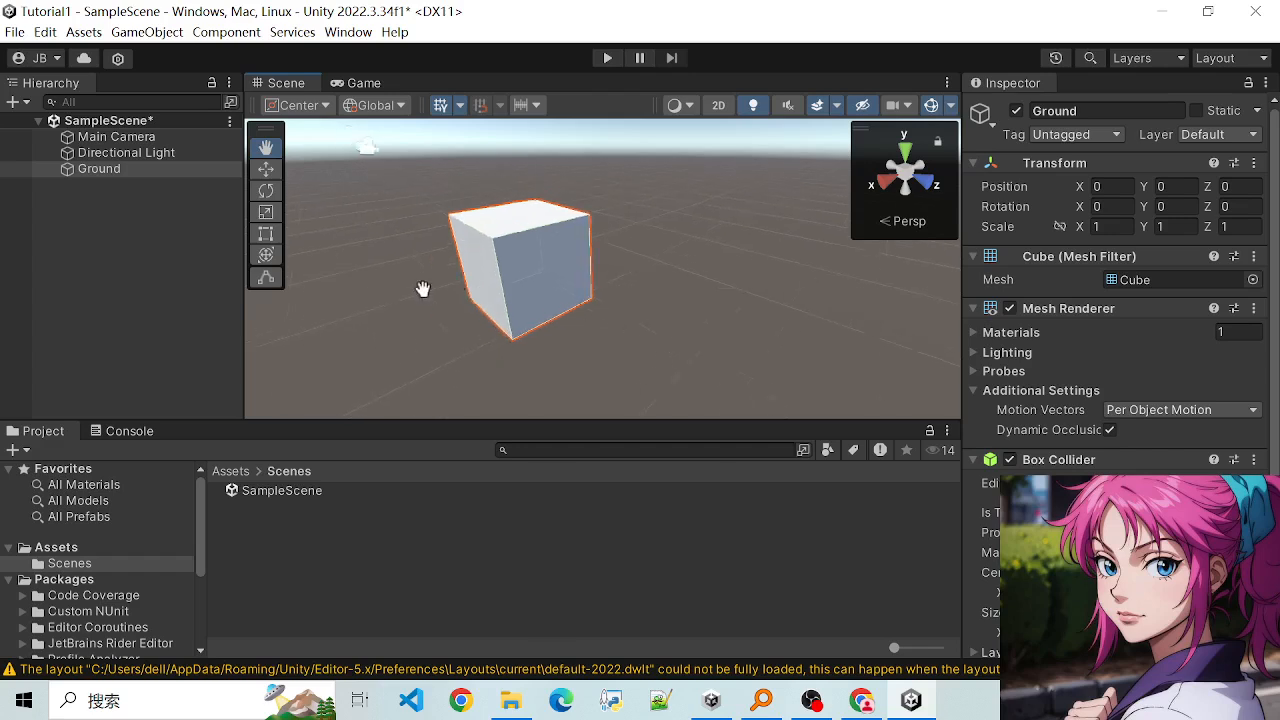
scroll(437, 289, down, 1)
drag(451, 289, 529, 271)
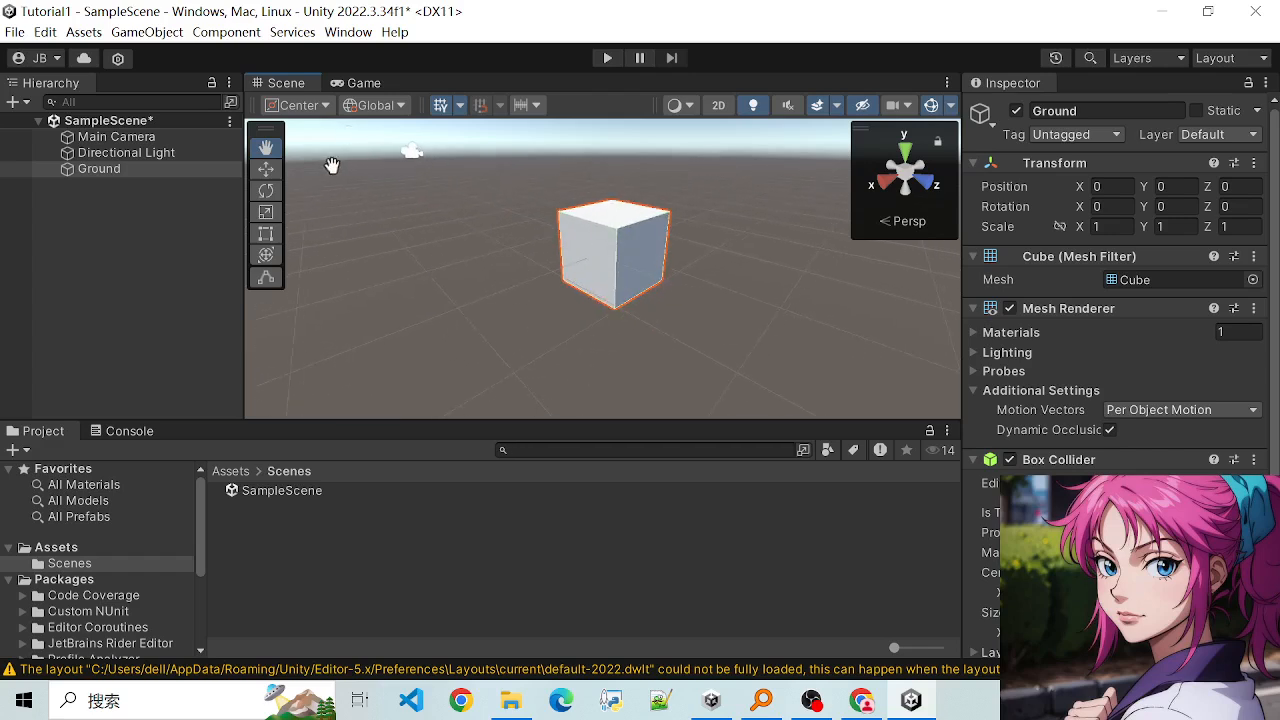
- Compare the View and Move tools with the Ground cube selected, ending with the Rotate tool active
click(265, 170)
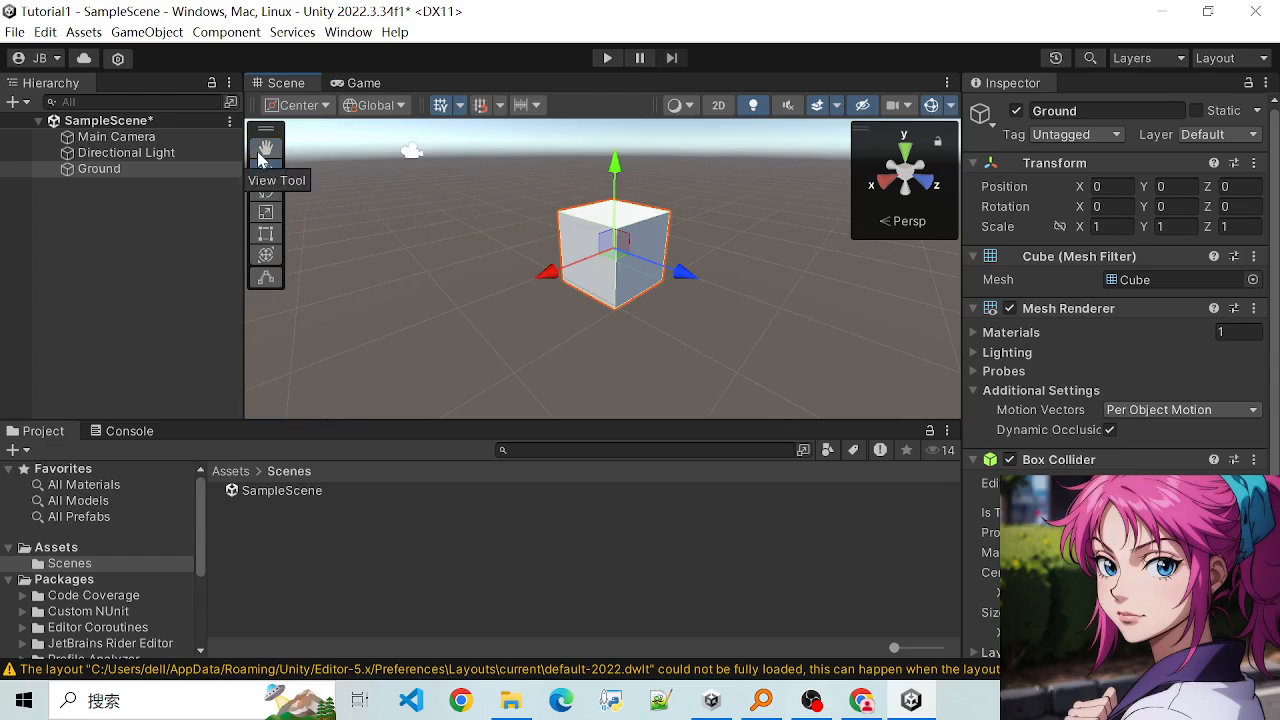
click(259, 156)
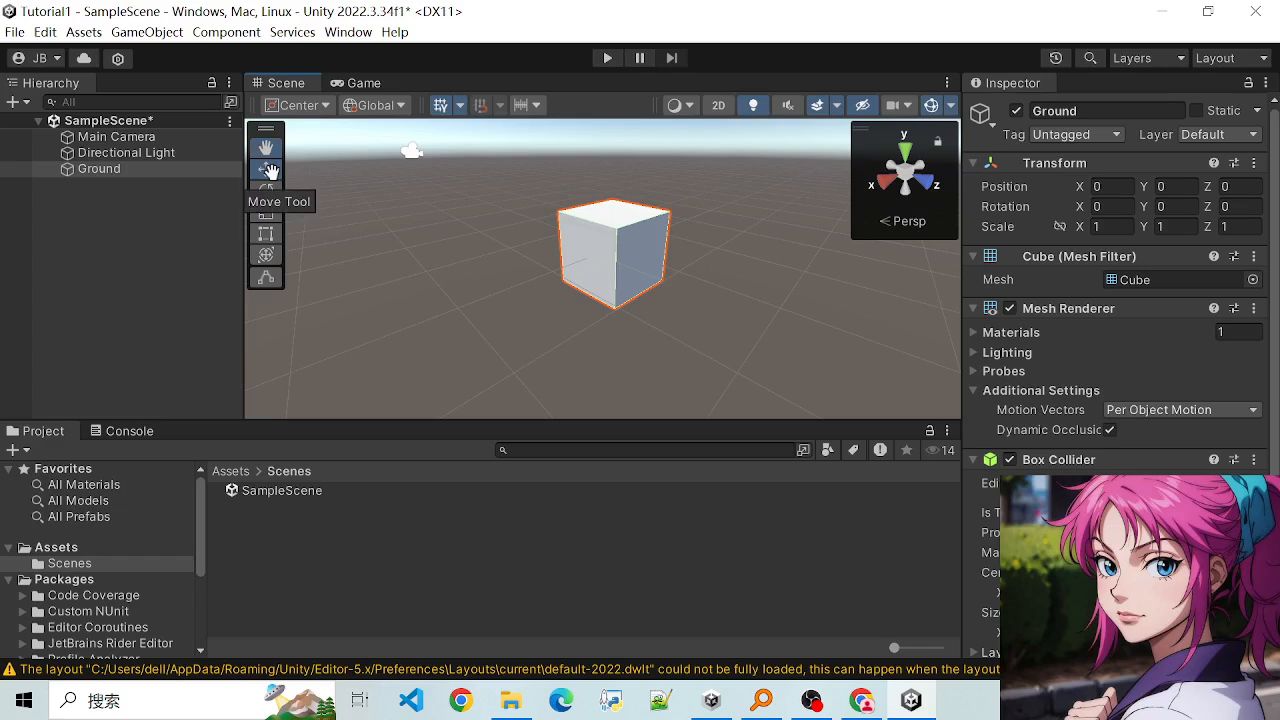
click(268, 172)
click(265, 147)
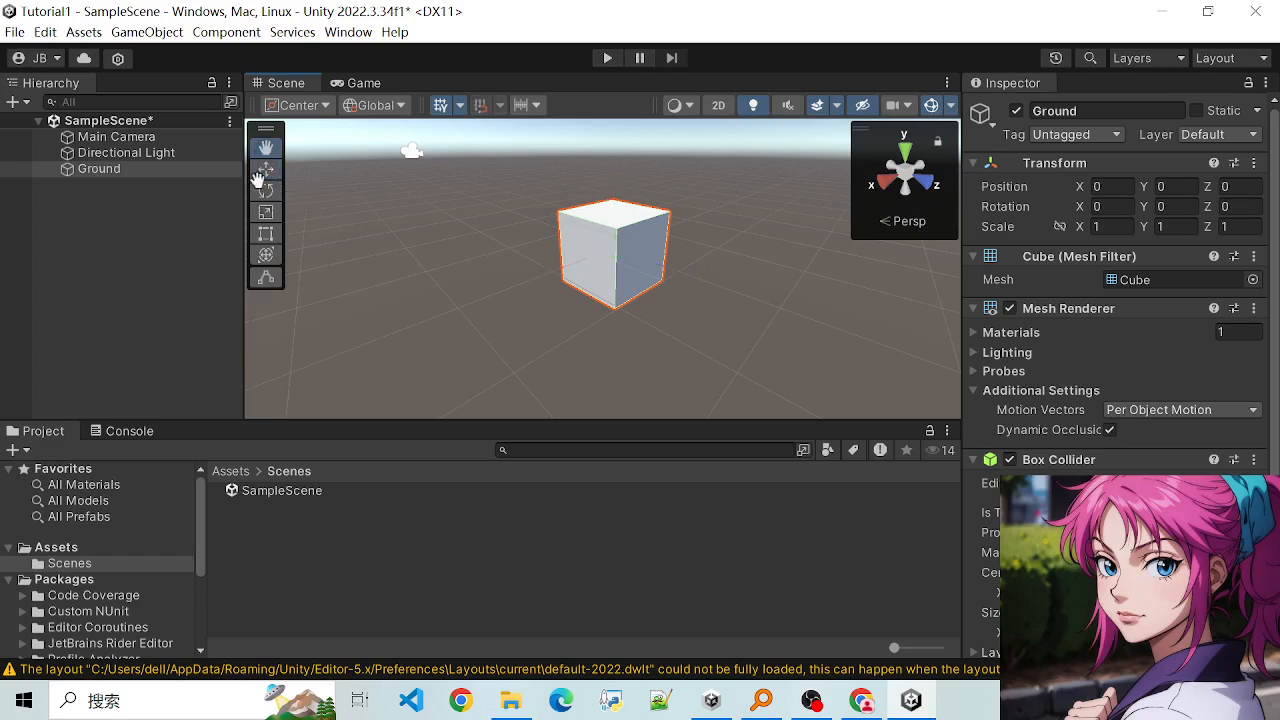
click(265, 170)
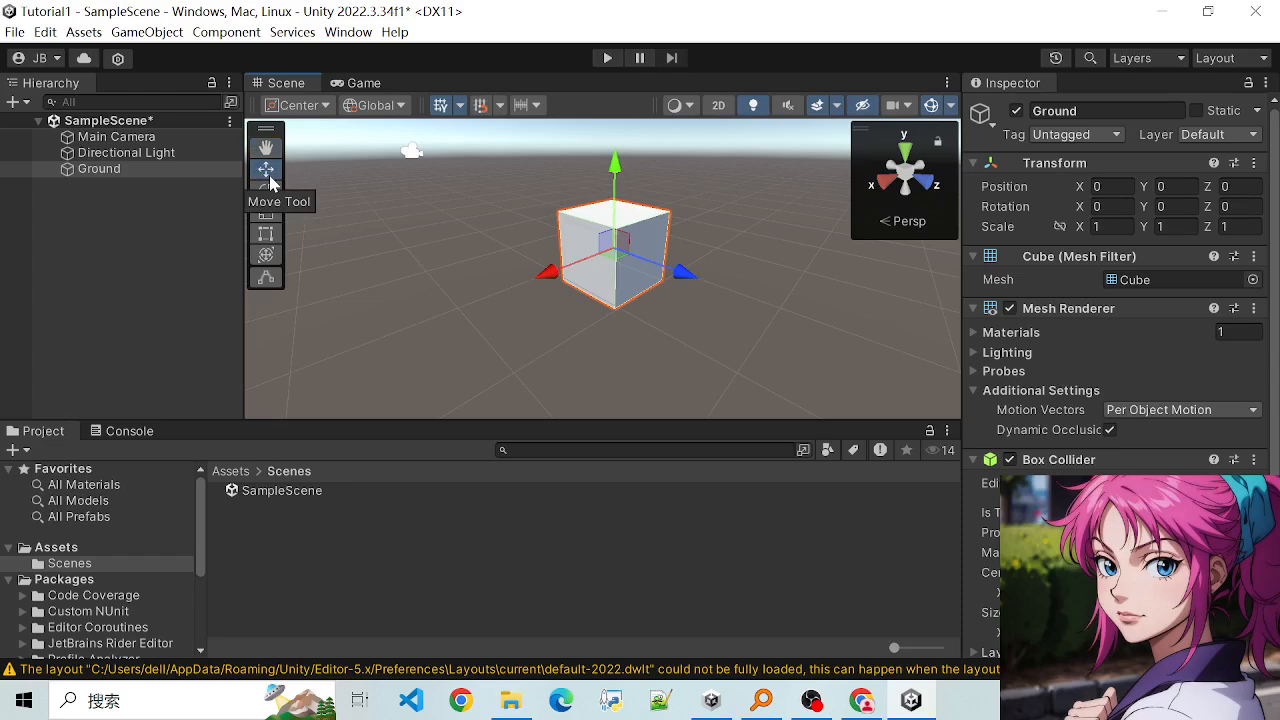
click(265, 147)
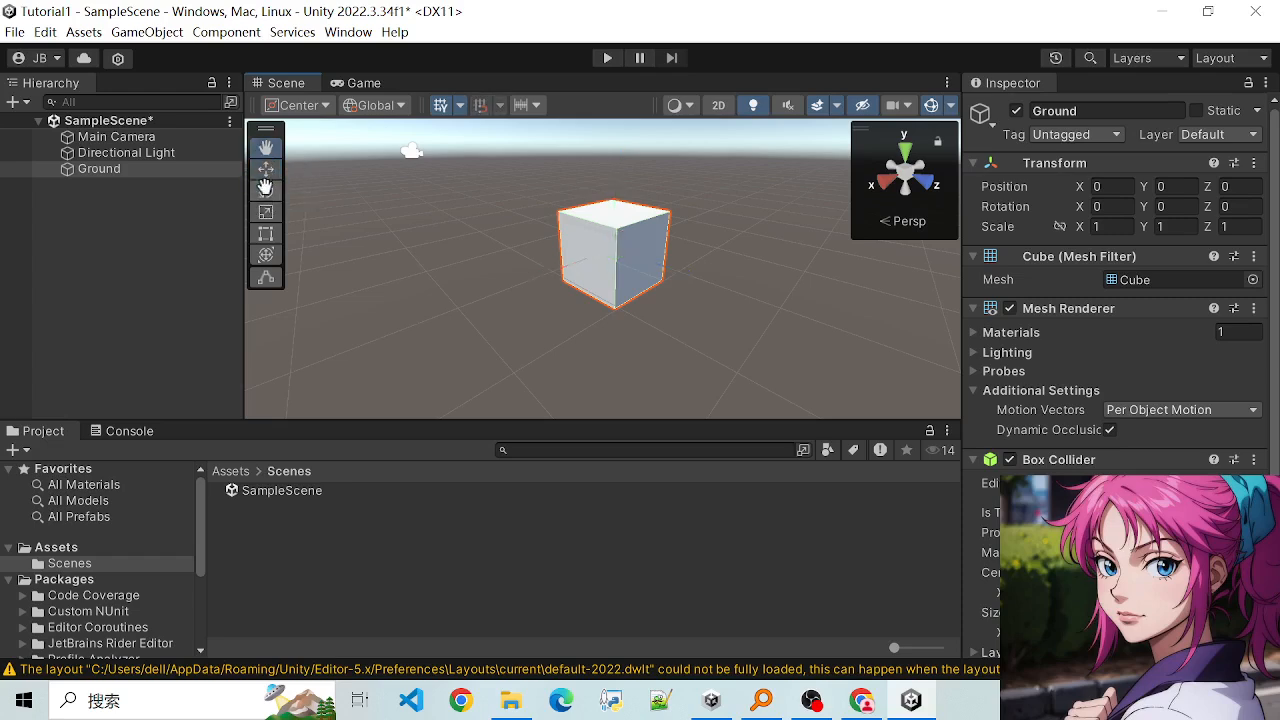
click(266, 170)
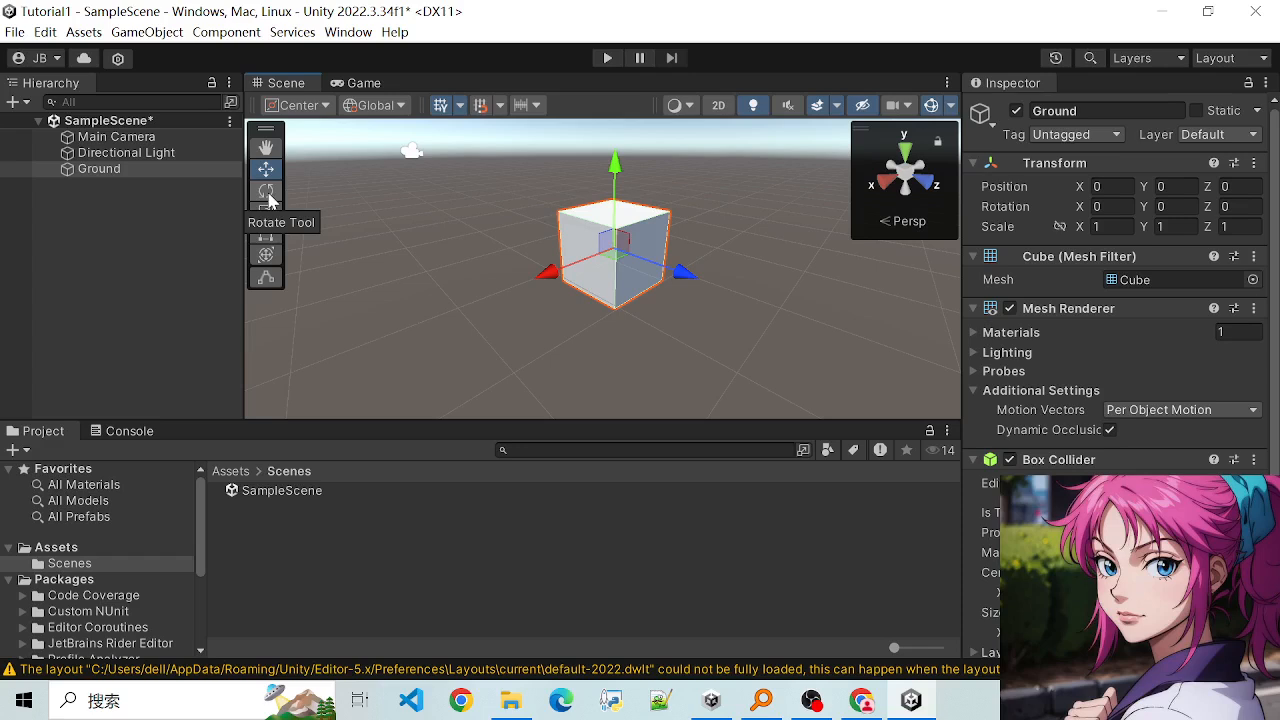
click(264, 148)
click(266, 170)
click(271, 193)
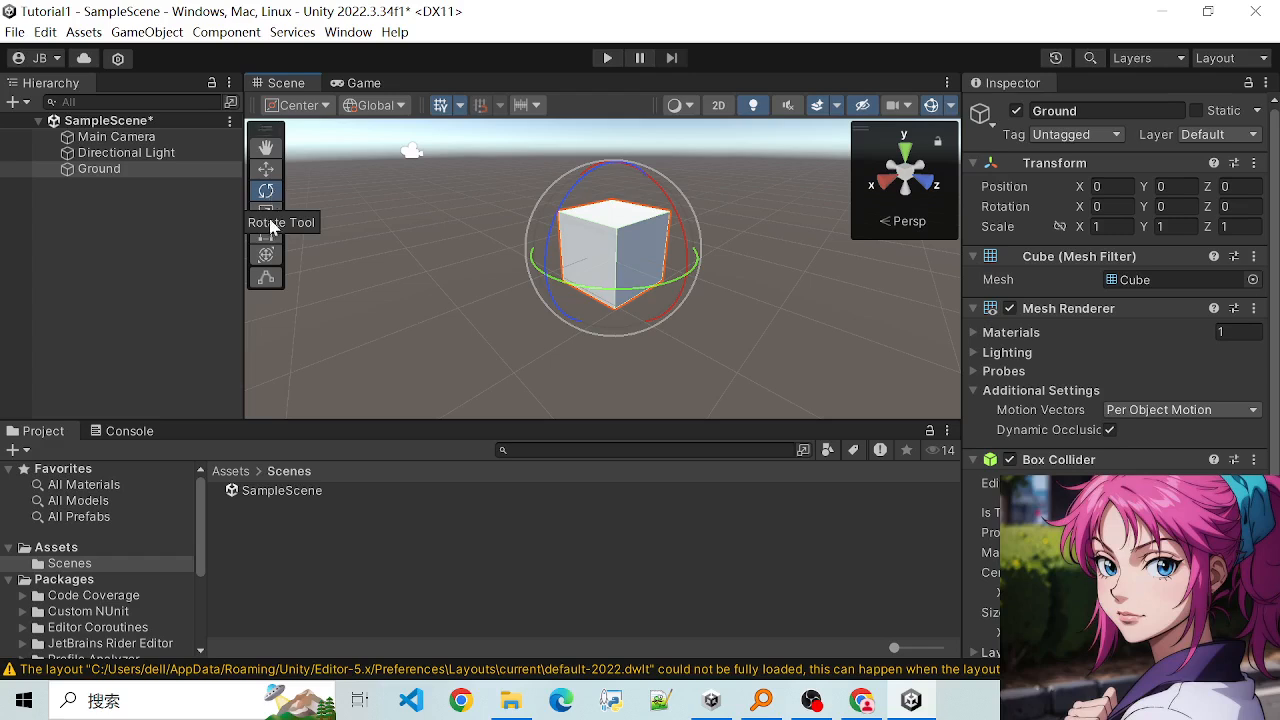
- Compare the Scale, View, Move and Rotate tools by repeatedly switching among them with the Ground cube selected
click(265, 214)
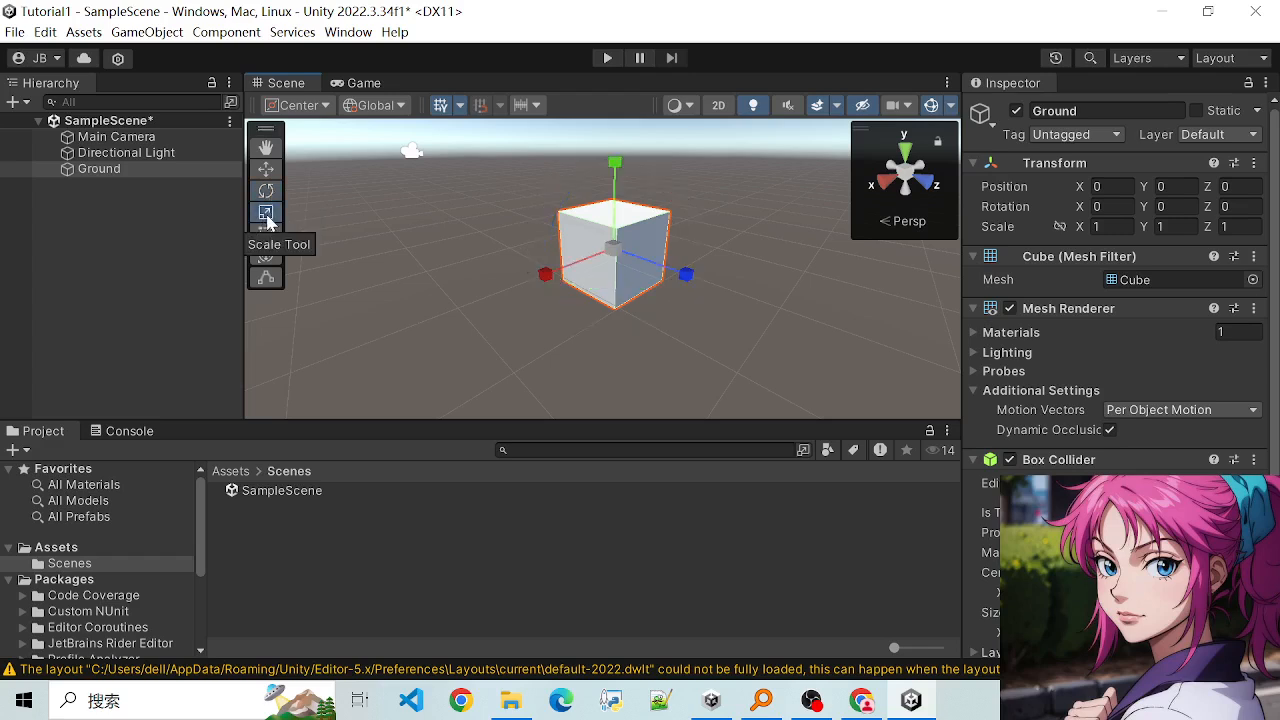
key(q)
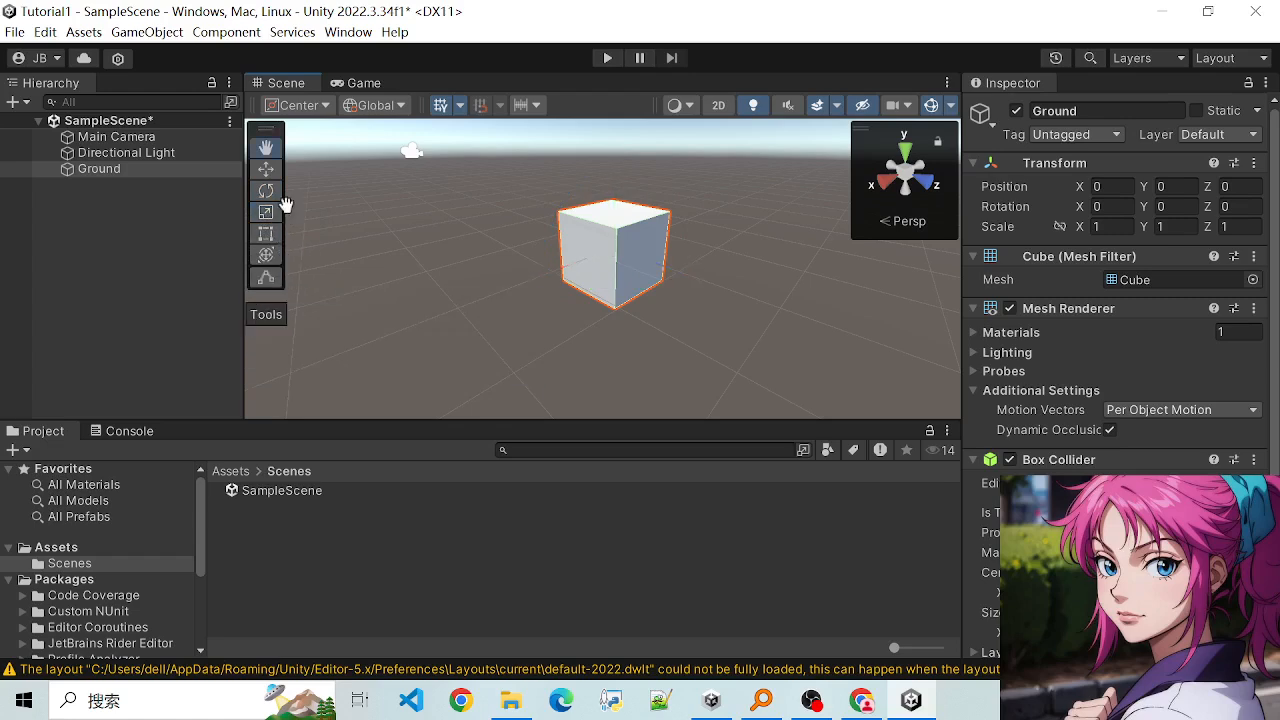
key(w)
key(e)
key(q)
key(w)
key(e)
key(q)
key(w)
key(e)
key(w)
key(e)
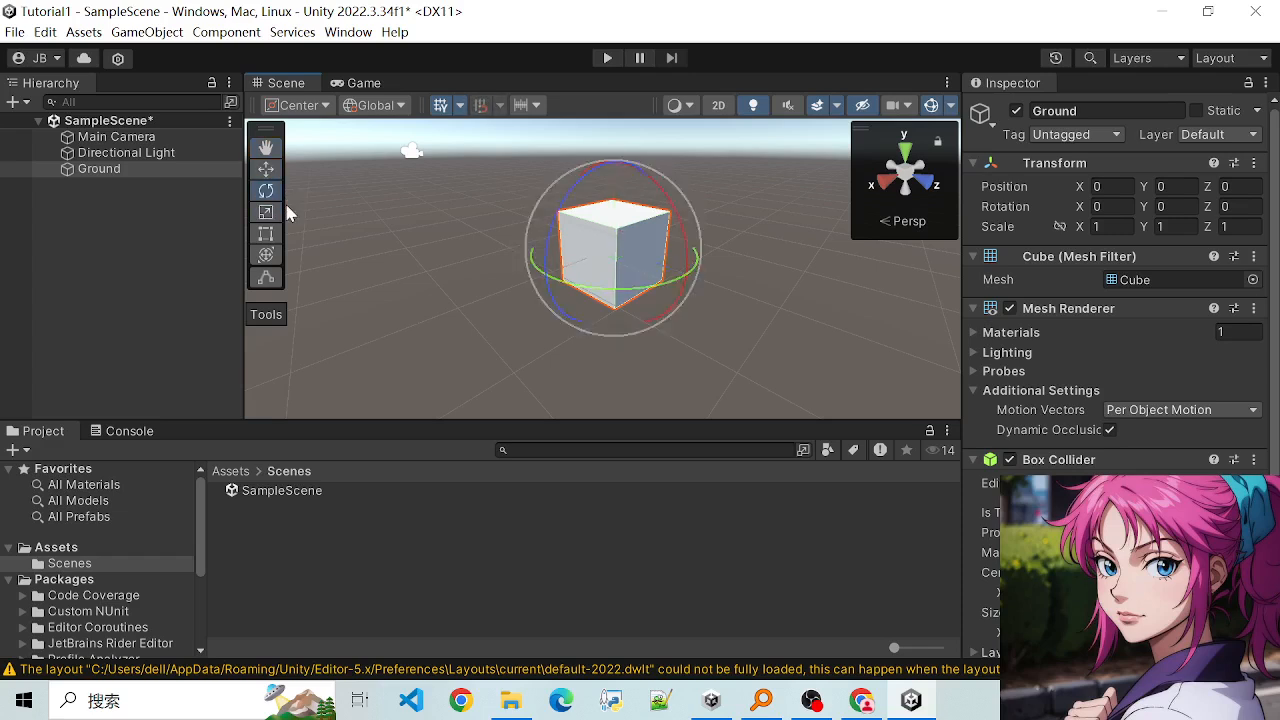
key(r)
key(q)
key(w)
key(e)
key(q)
key(e)
- Activate the View tool, zoom on the Ground cube, and switch to the Move tool
click(266, 147)
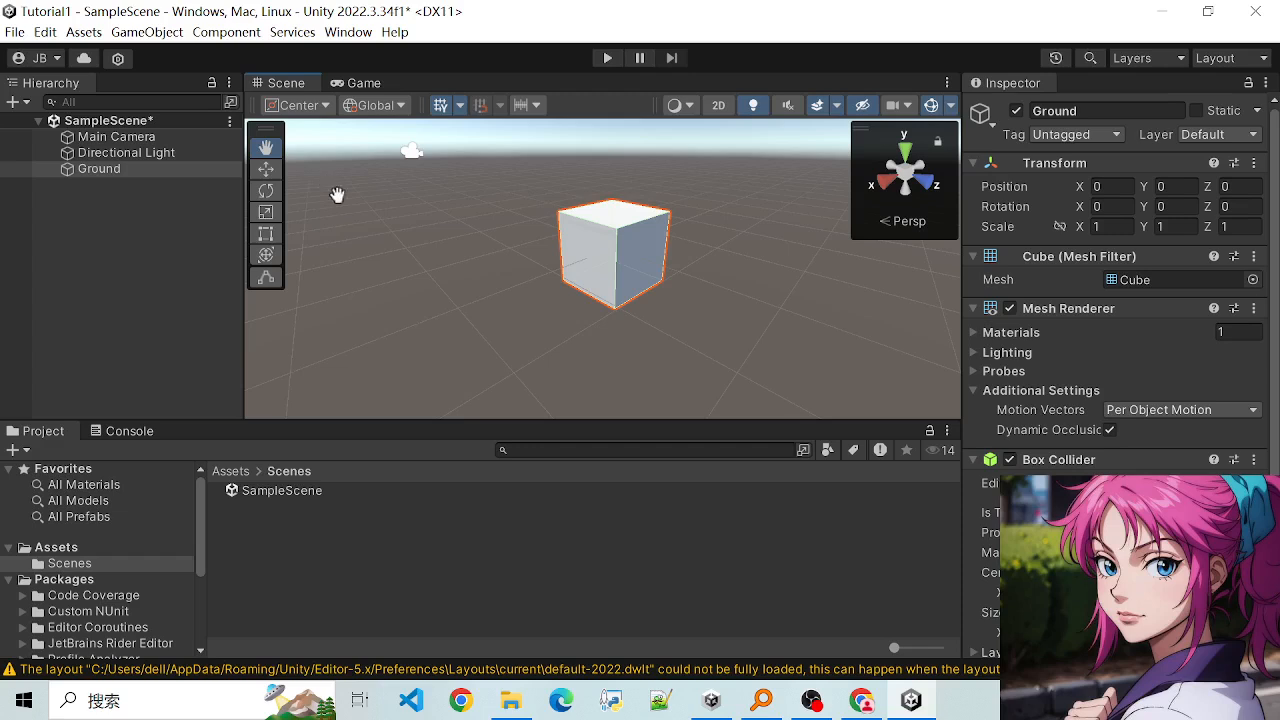
scroll(337, 197, up, 2)
click(267, 170)
scroll(428, 235, down, 3)
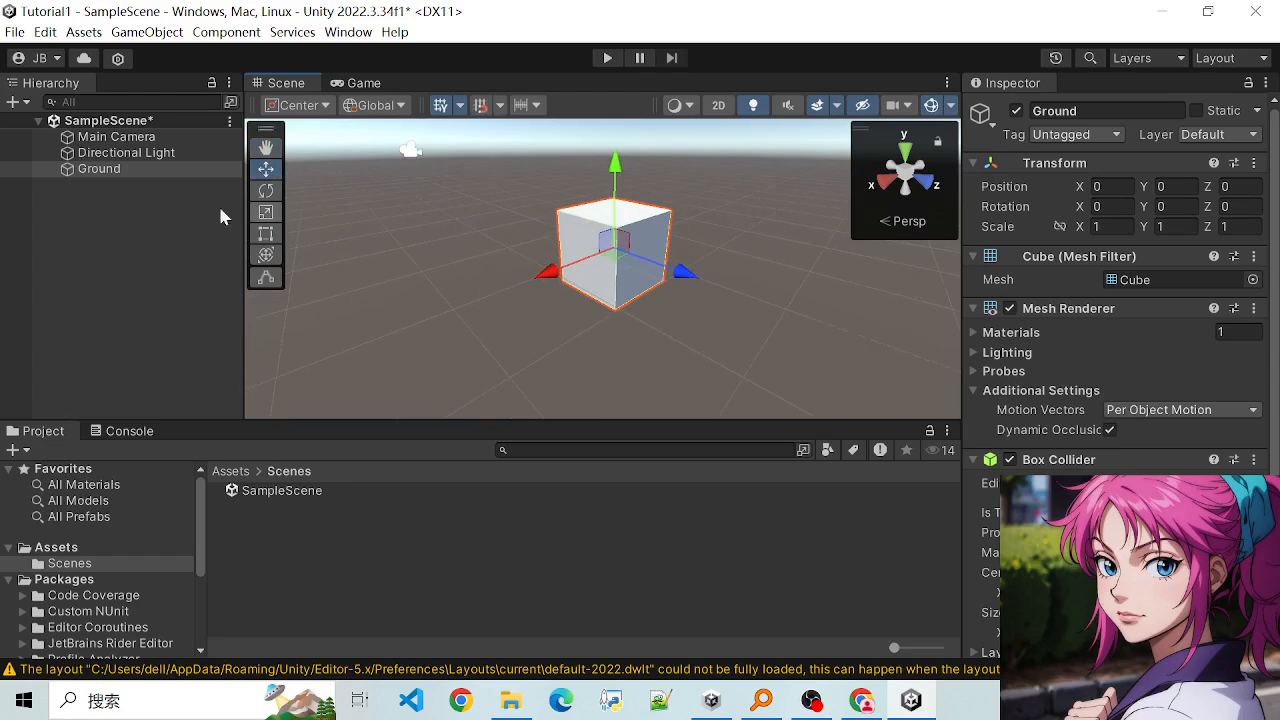
- Select the Directional Light, Main Camera and Ground objects in turn, trying both the object list and the Scene view, ending on Ground
click(100, 154)
click(96, 141)
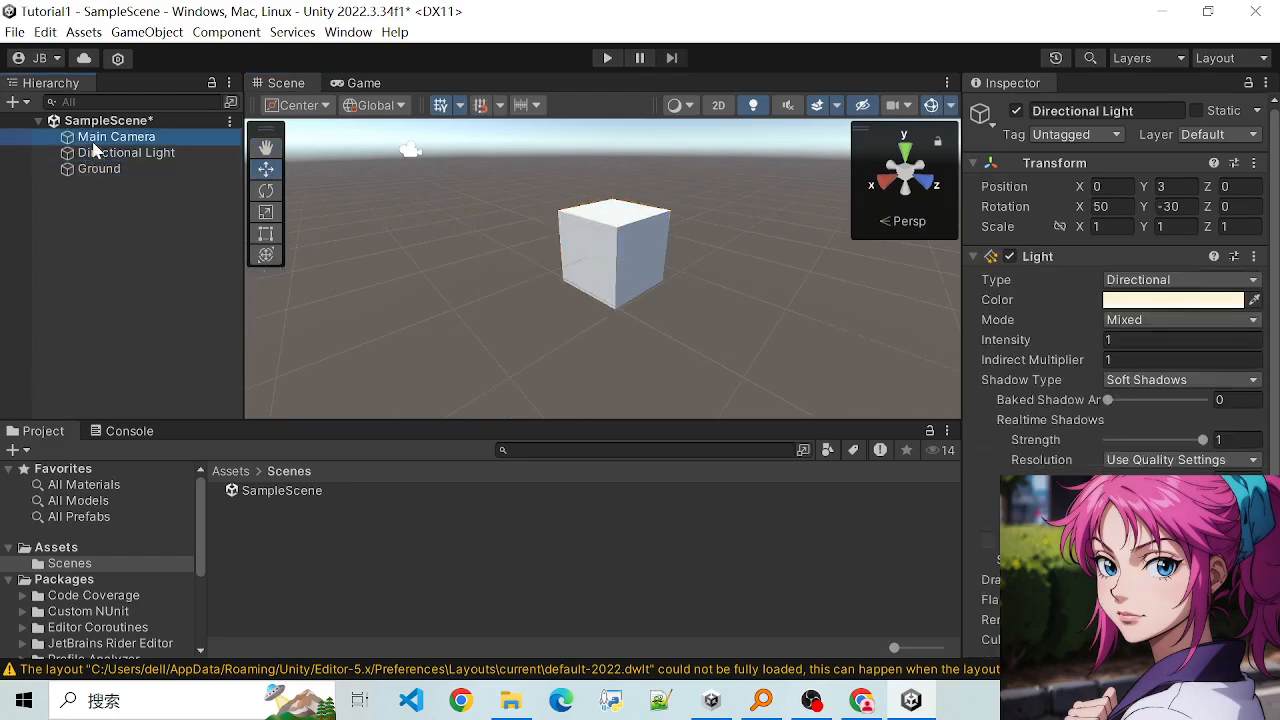
click(105, 155)
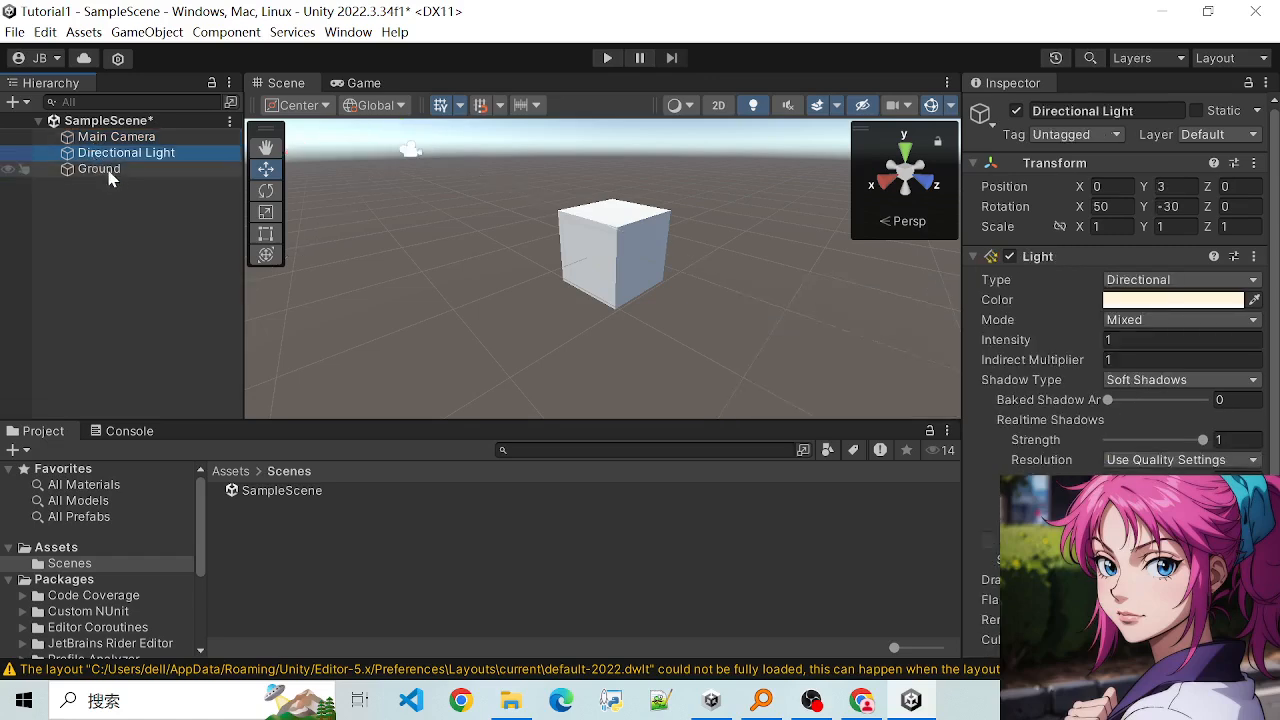
click(100, 169)
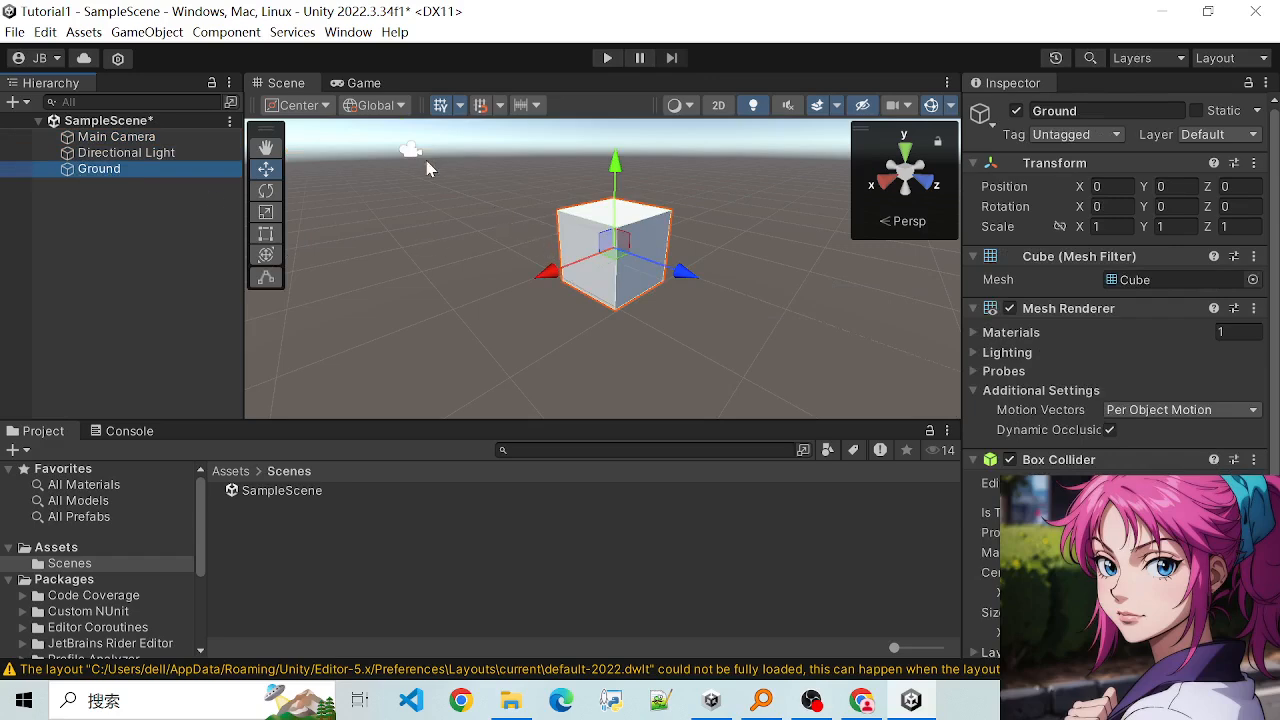
click(412, 152)
click(590, 270)
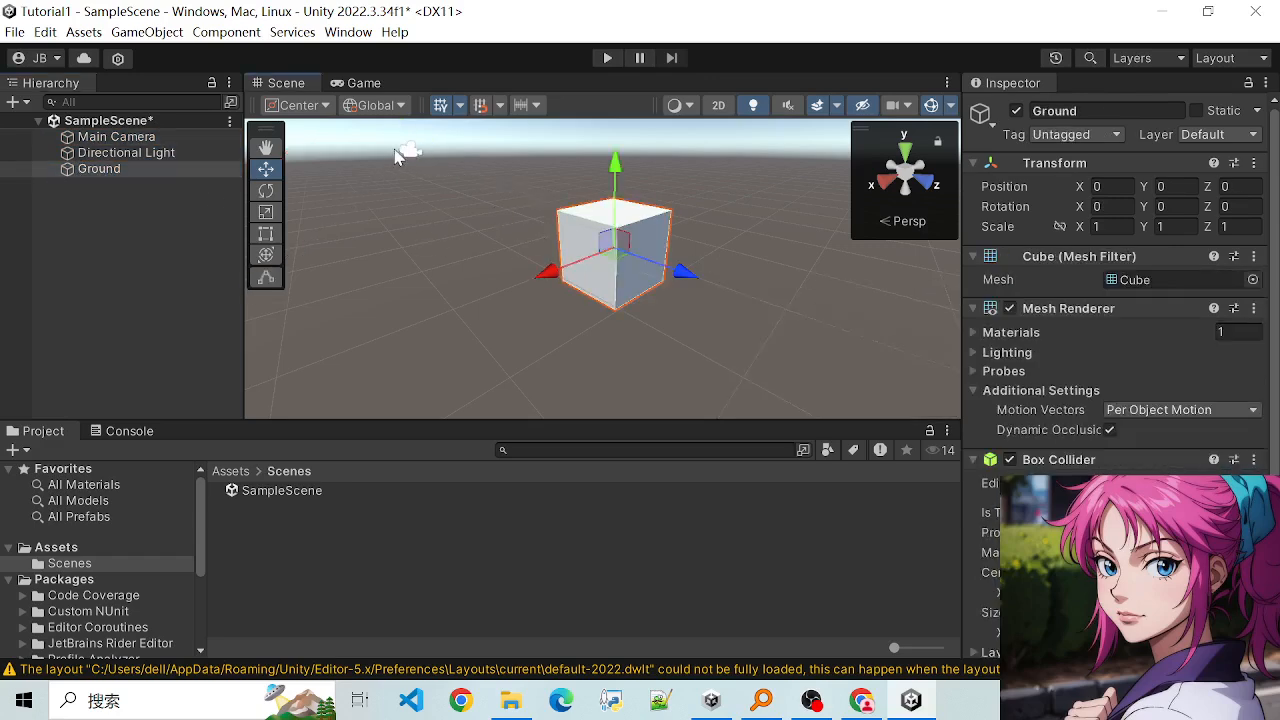
click(408, 152)
click(587, 275)
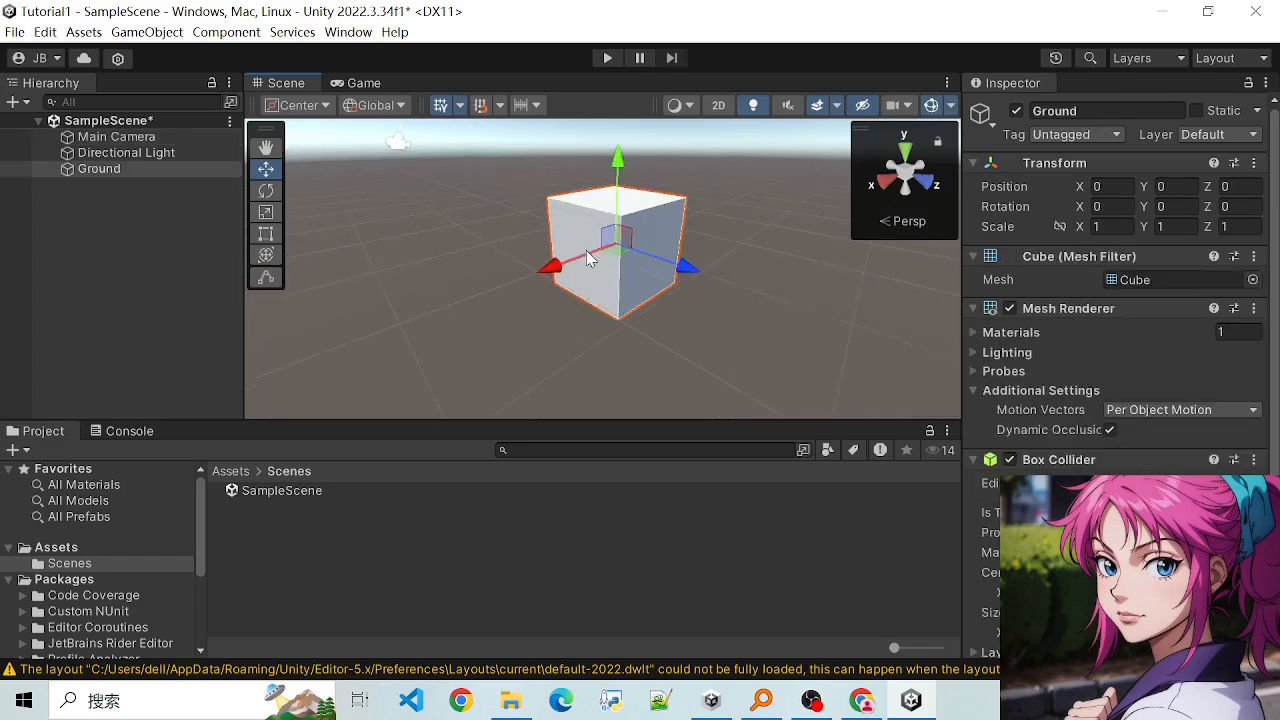
- Examine the Ground cube's move handles at several zoom levels and shift the cube slightly along X to about -0.013
scroll(572, 257, down, 2)
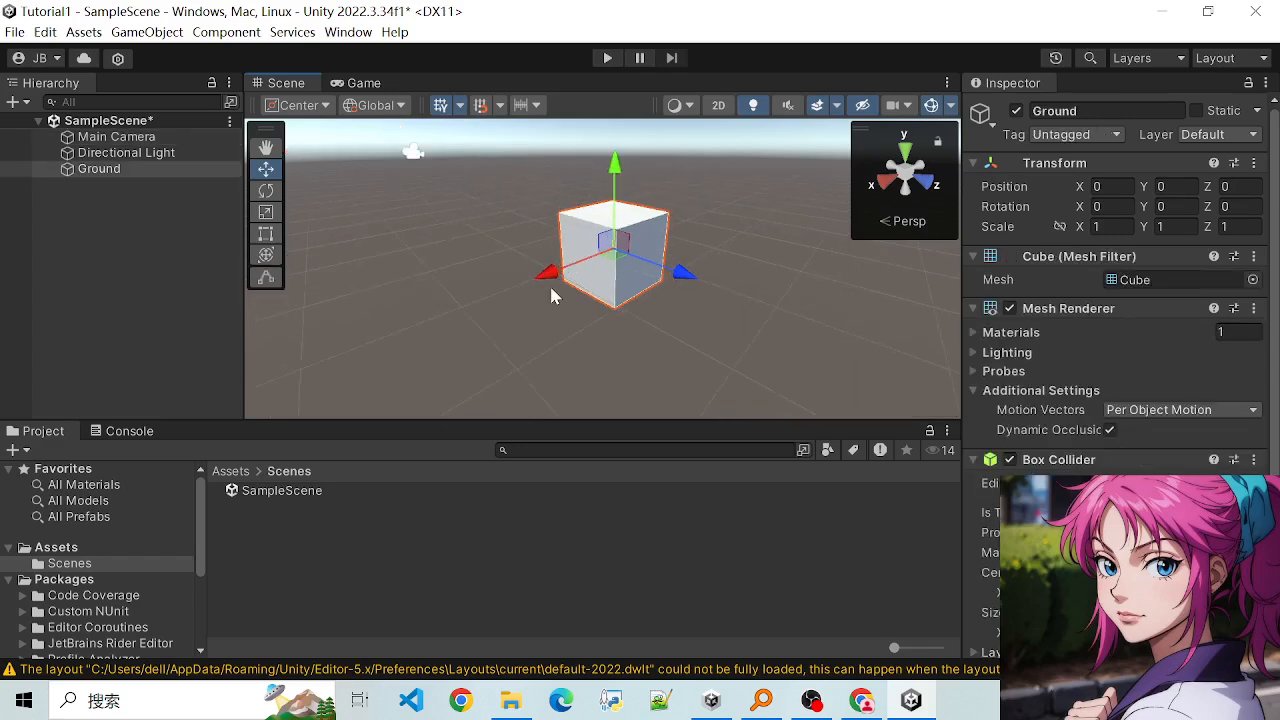
scroll(590, 275, up, 2)
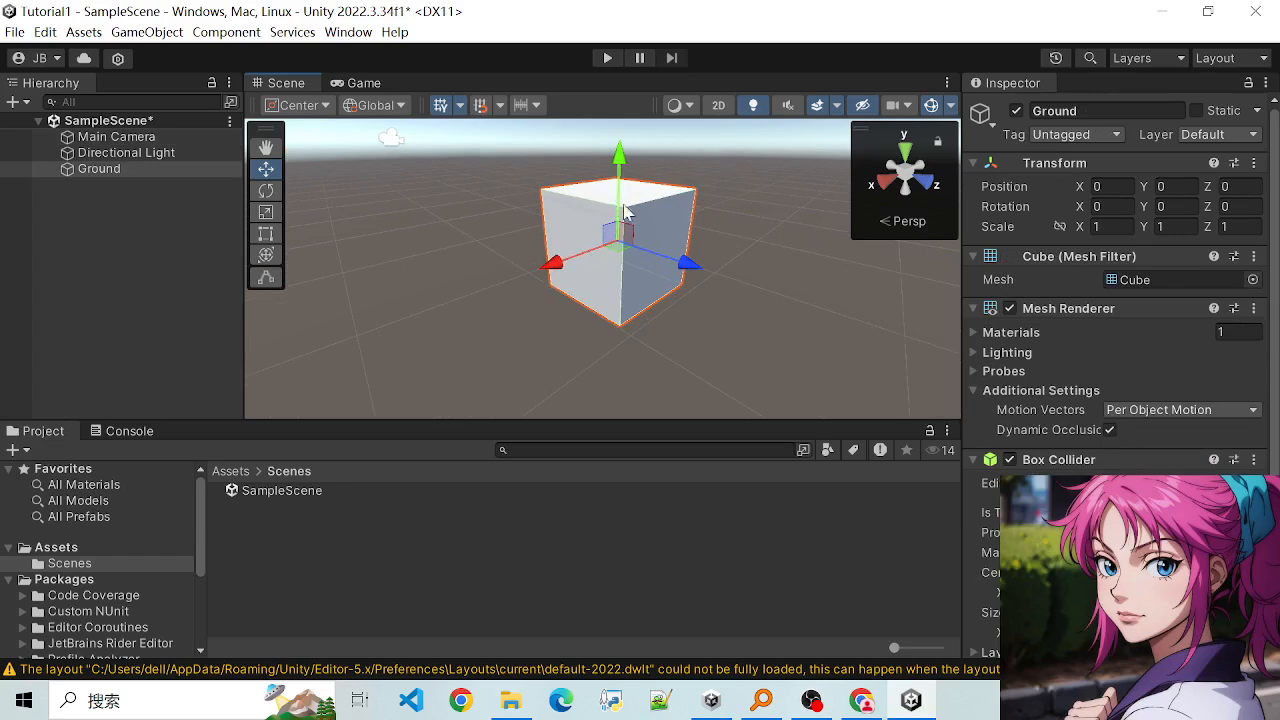
scroll(628, 270, up, 3)
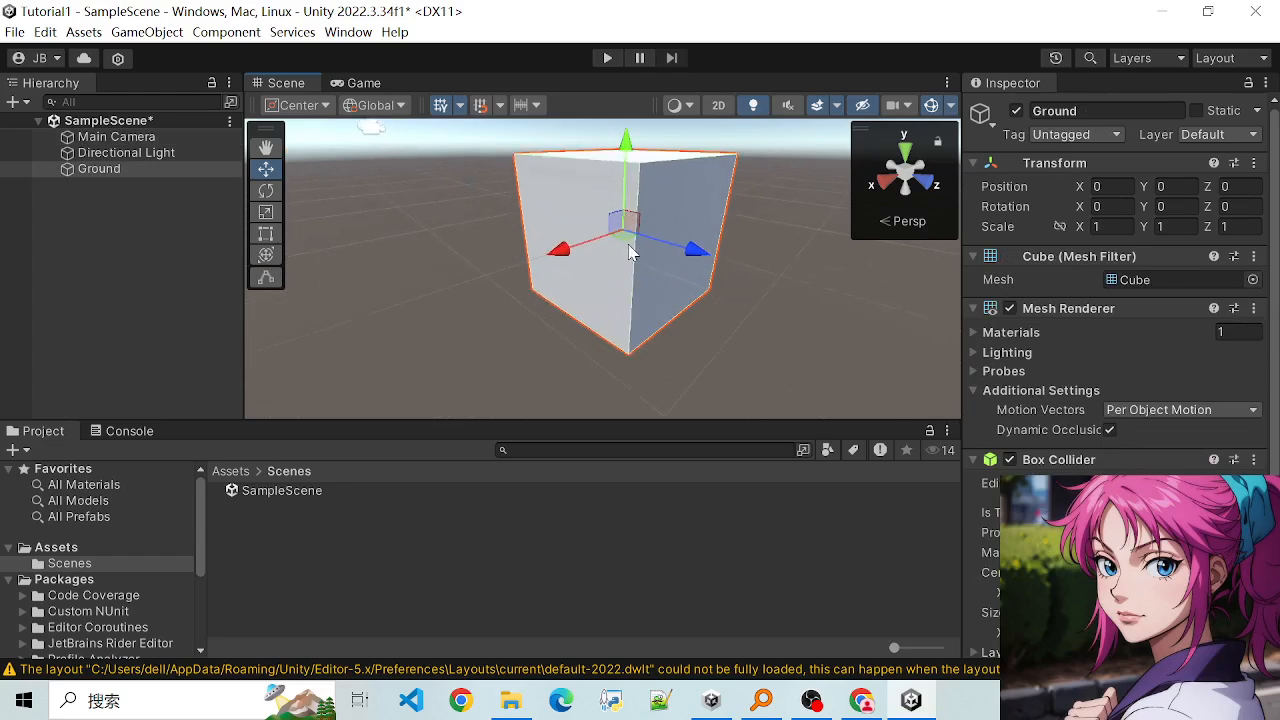
scroll(628, 270, down, 1)
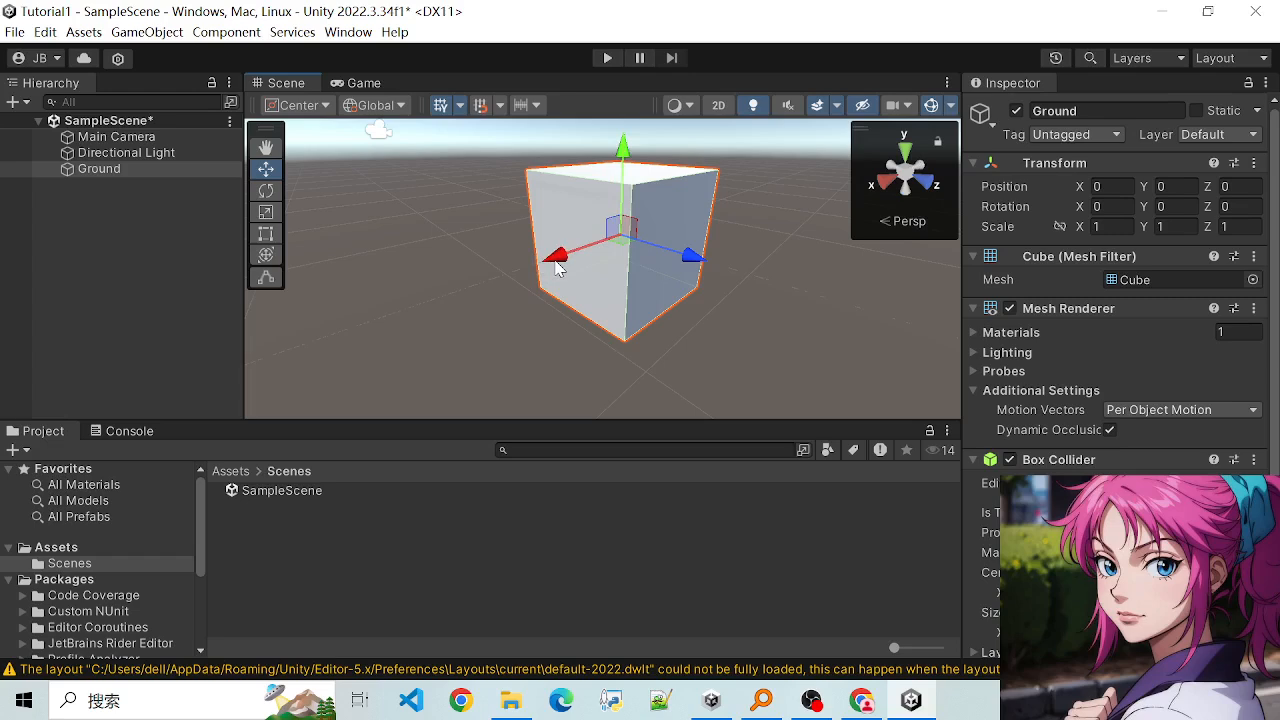
mouse_move(557, 267)
mouse_down()
mouse_move(417, 343)
mouse_move(749, 189)
mouse_move(465, 345)
mouse_move(670, 230)
mouse_move(405, 340)
mouse_move(480, 303)
mouse_move(508, 243)
mouse_move(553, 262)
mouse_up()
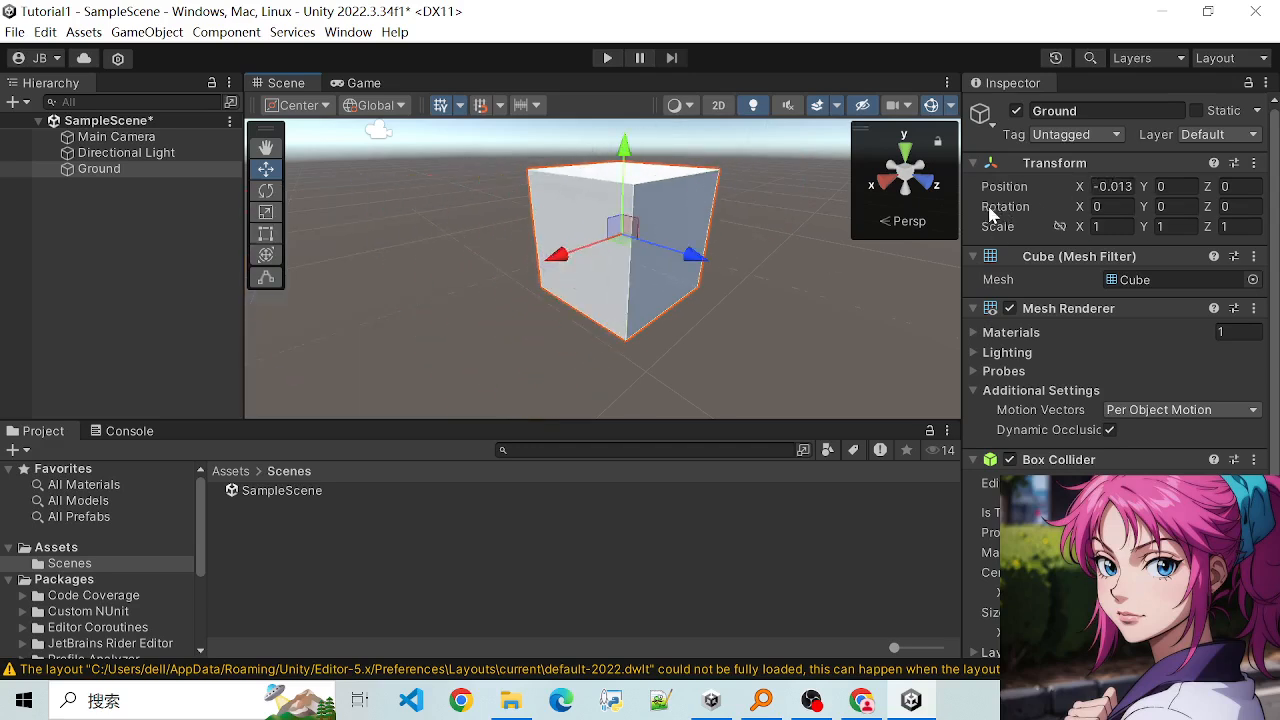
scroll(686, 254, down, 1)
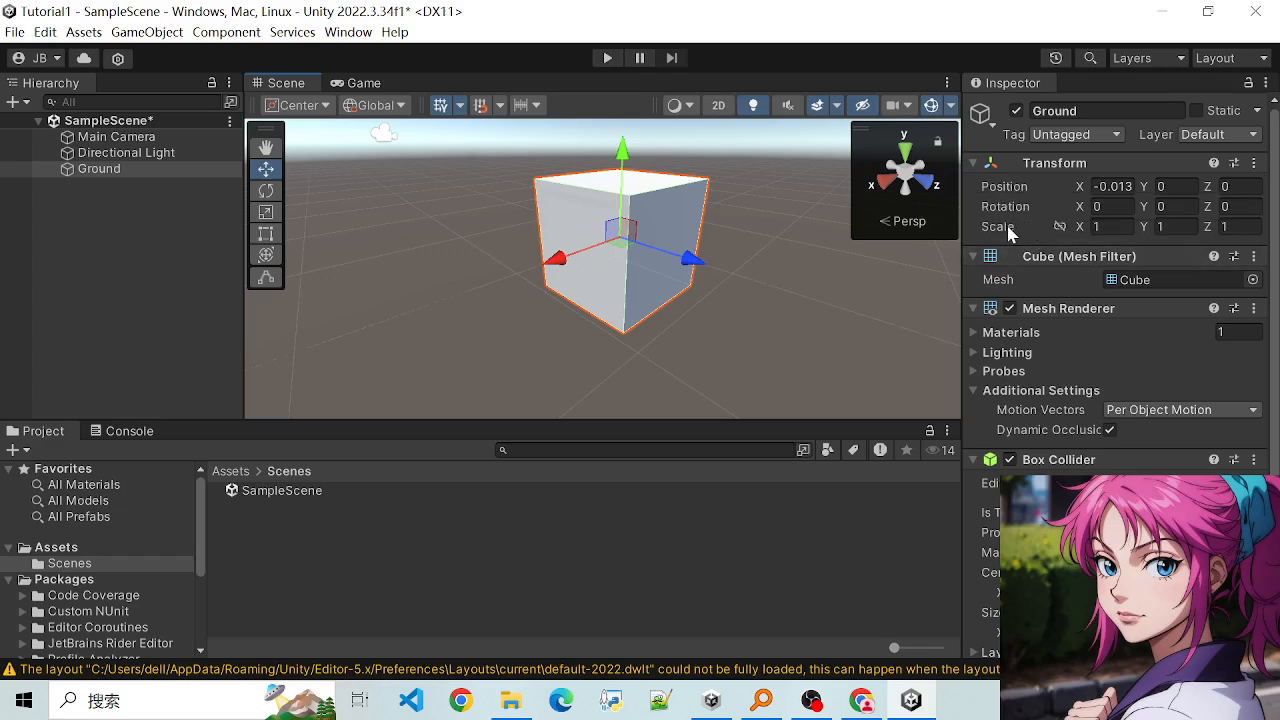
scroll(576, 310, down, 2)
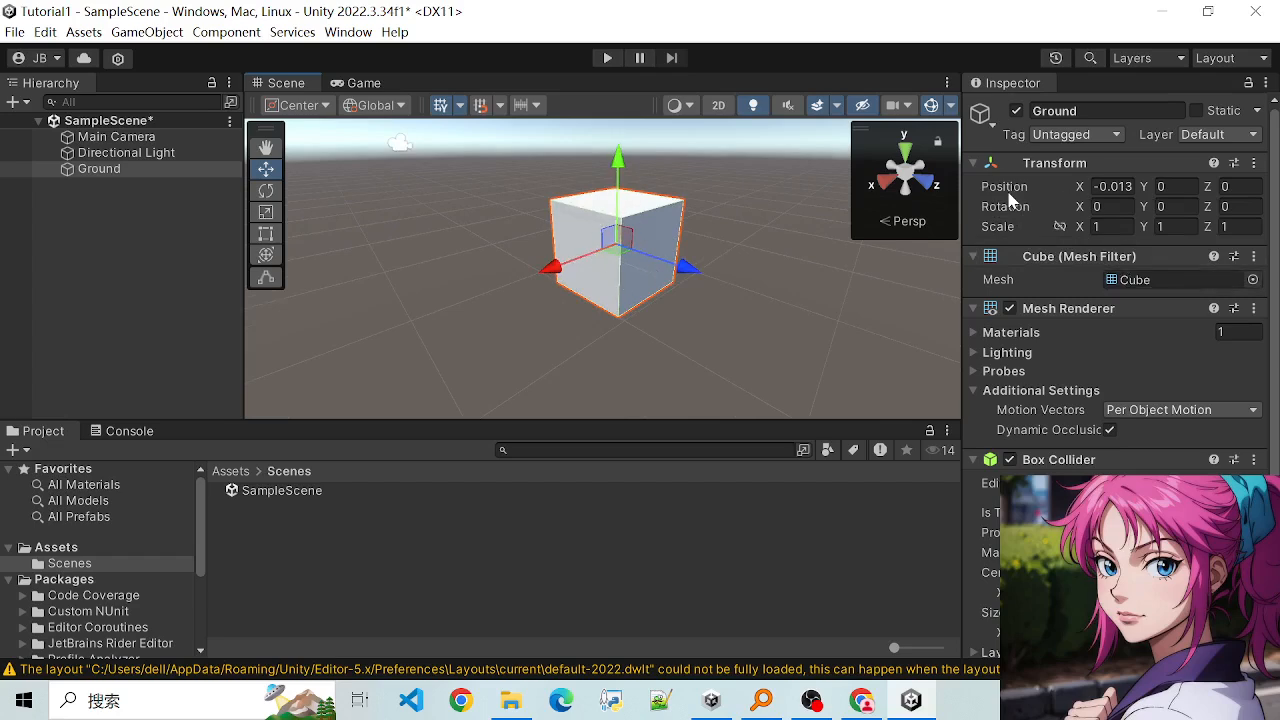
- Move the Ground cube along its axes to about X -0.19 and Z 0.795, with a slight shift along Y
drag(576, 277, 576, 229)
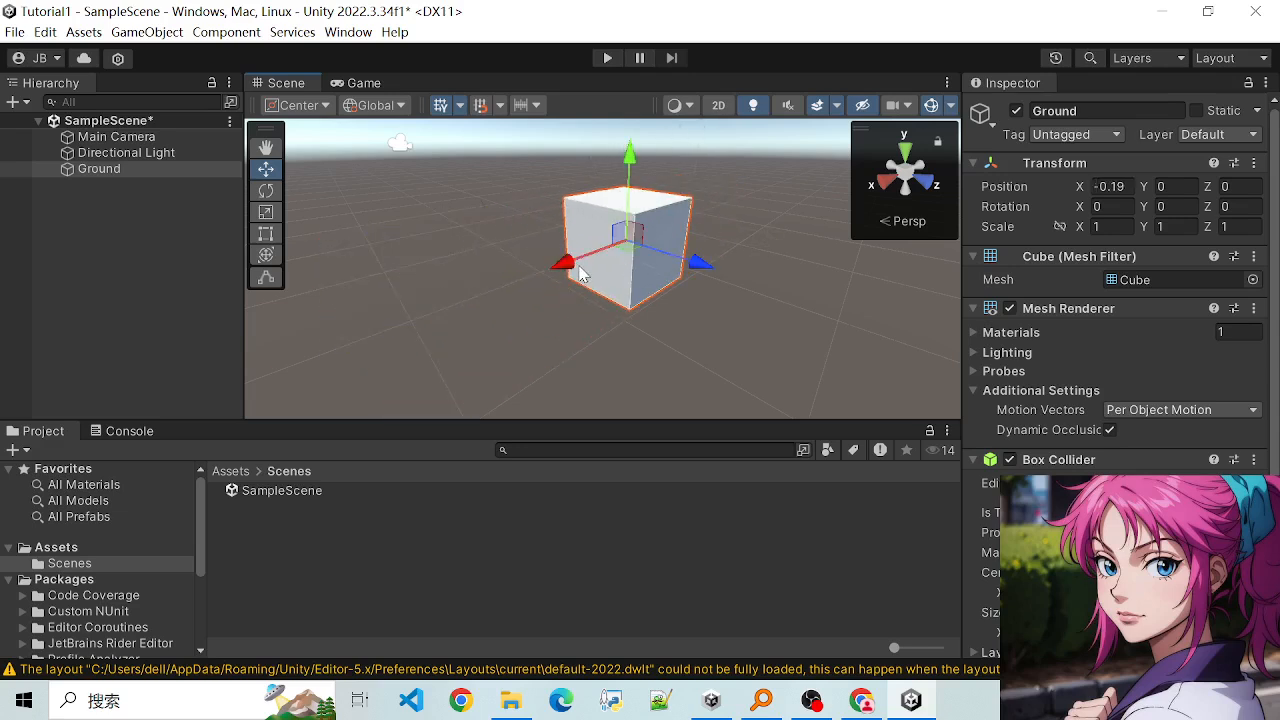
drag(719, 265, 577, 255)
drag(664, 252, 740, 312)
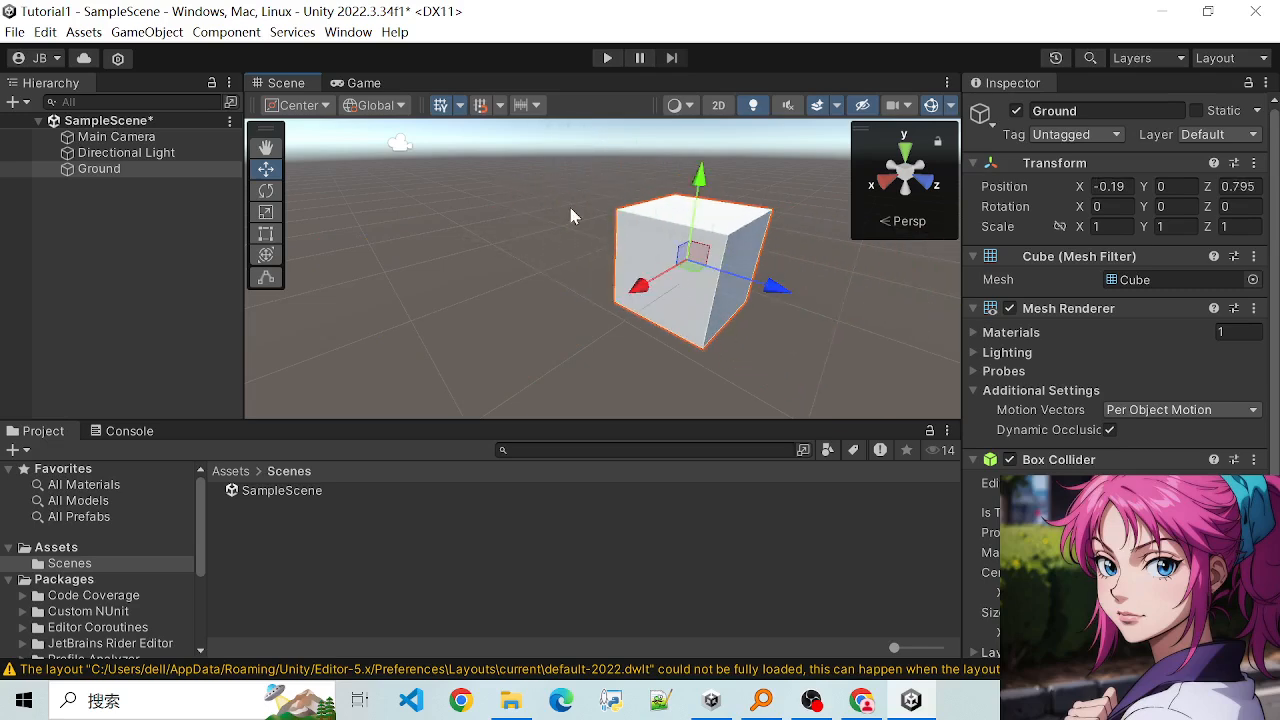
mouse_move(684, 198)
mouse_down()
mouse_move(684, 158)
mouse_move(686, 196)
mouse_up()
- Reset the Ground cube's Transform component to its default values
click(1111, 187)
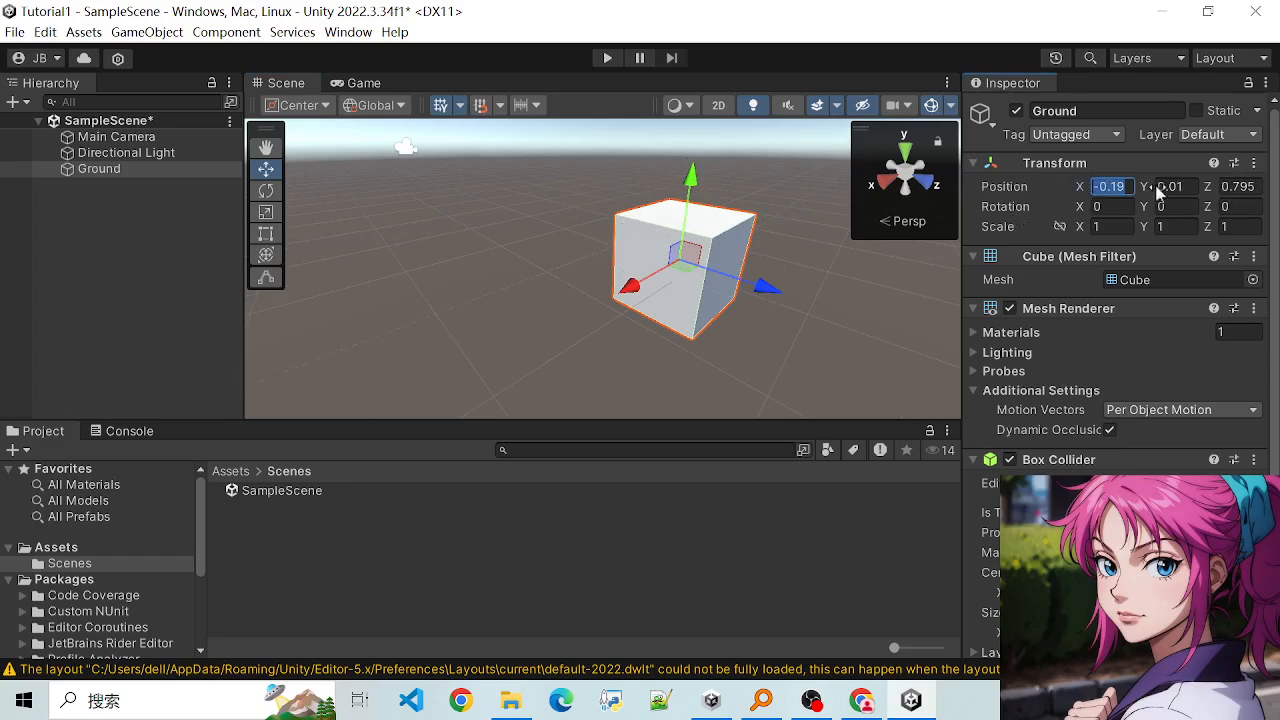
click(1254, 163)
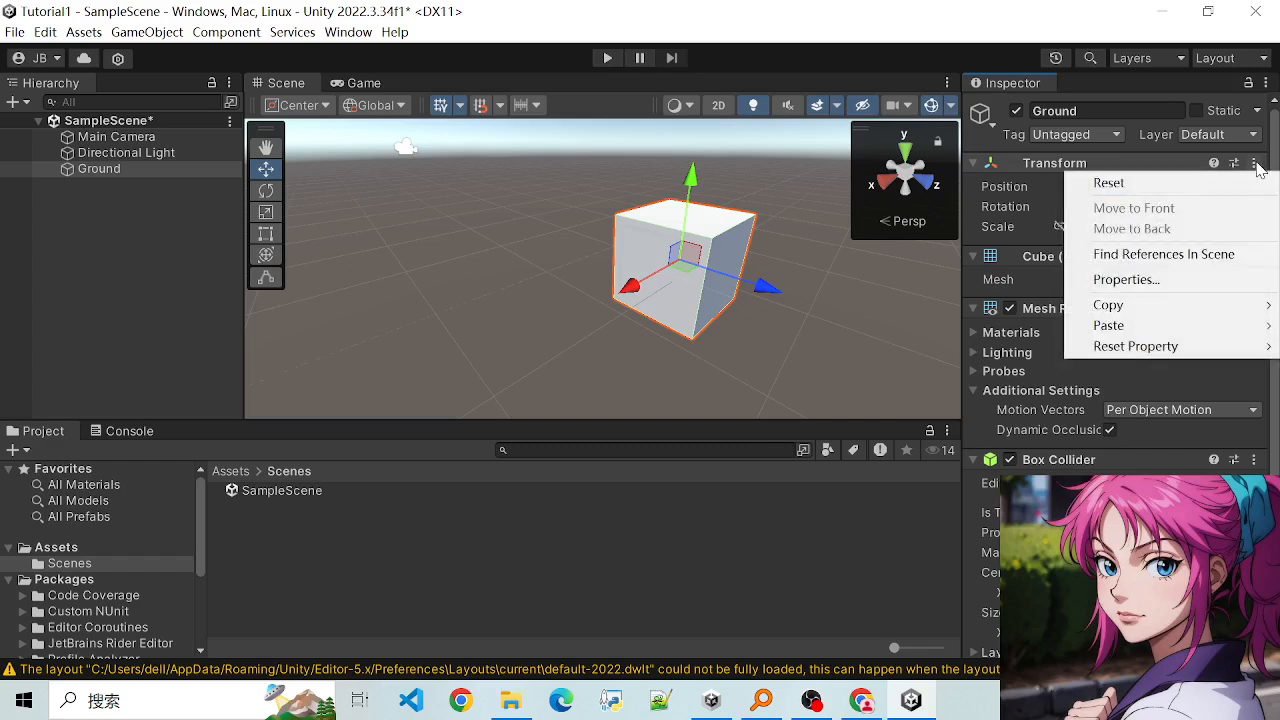
click(1095, 180)
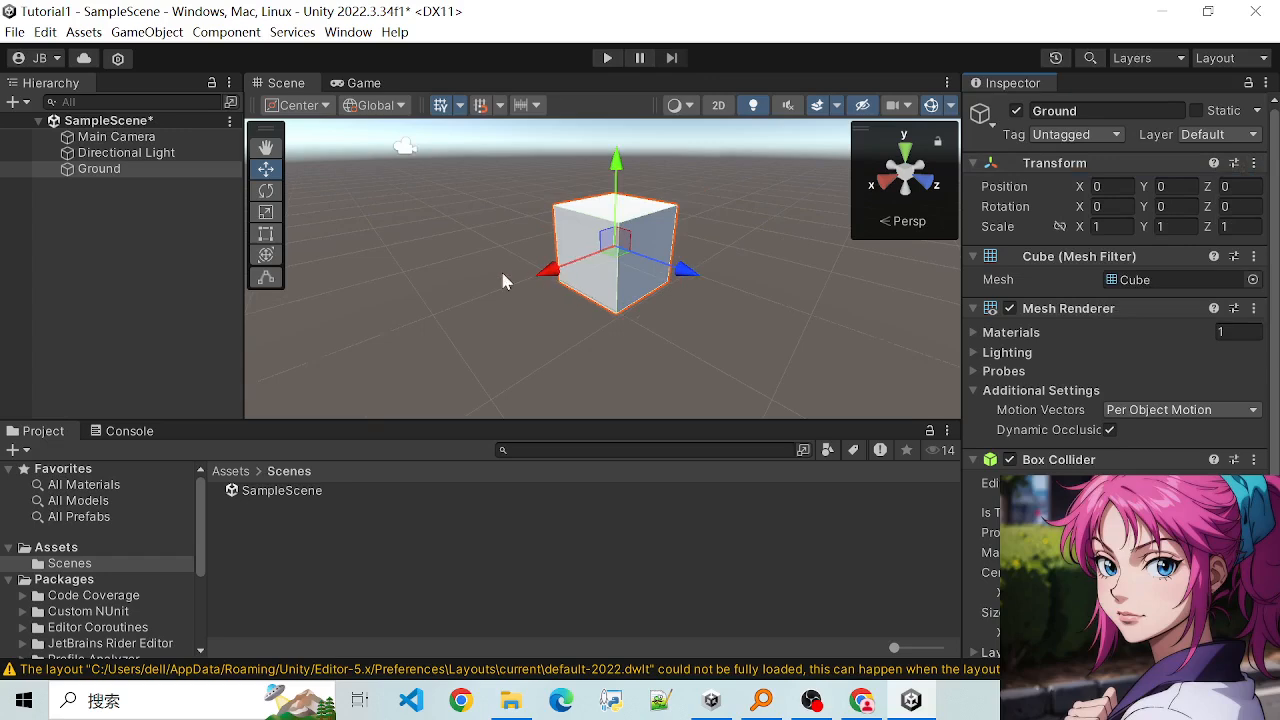
- Use the Scale tool to stretch the Ground cube to about 8.66 along Z and 7.42 along X
key(e)
key(w)
key(e)
key(r)
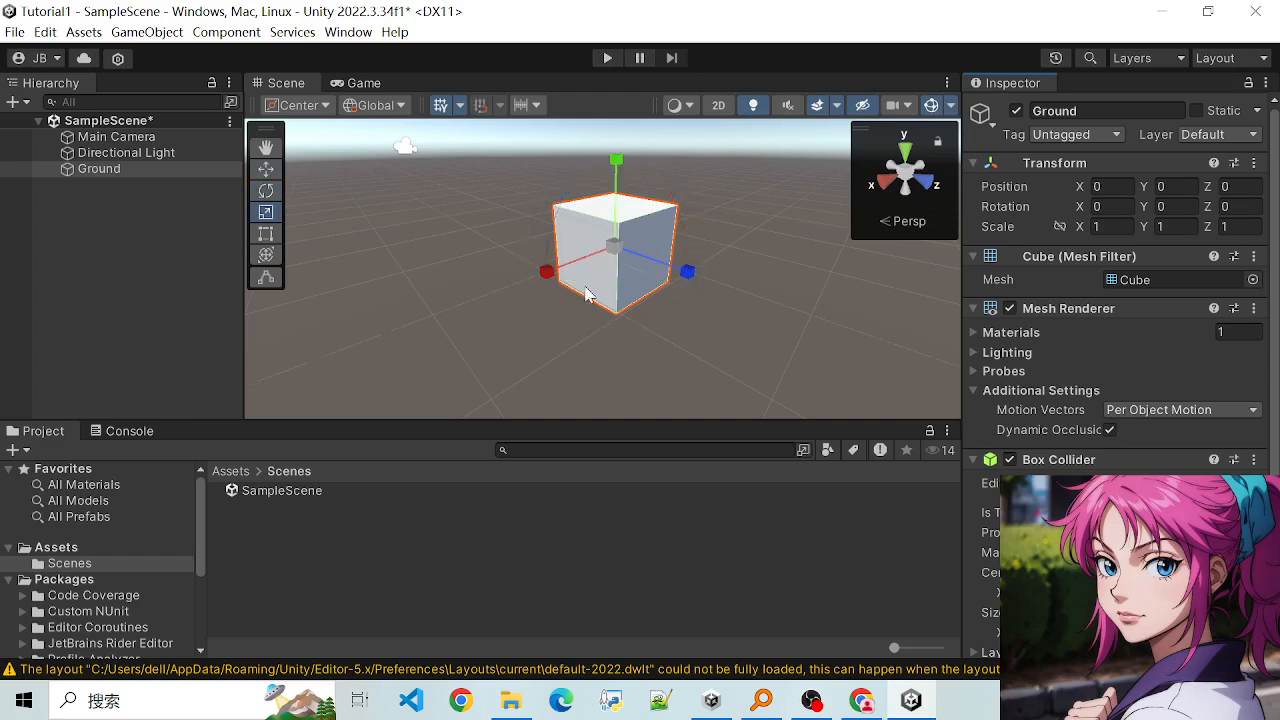
scroll(690, 310, down, 2)
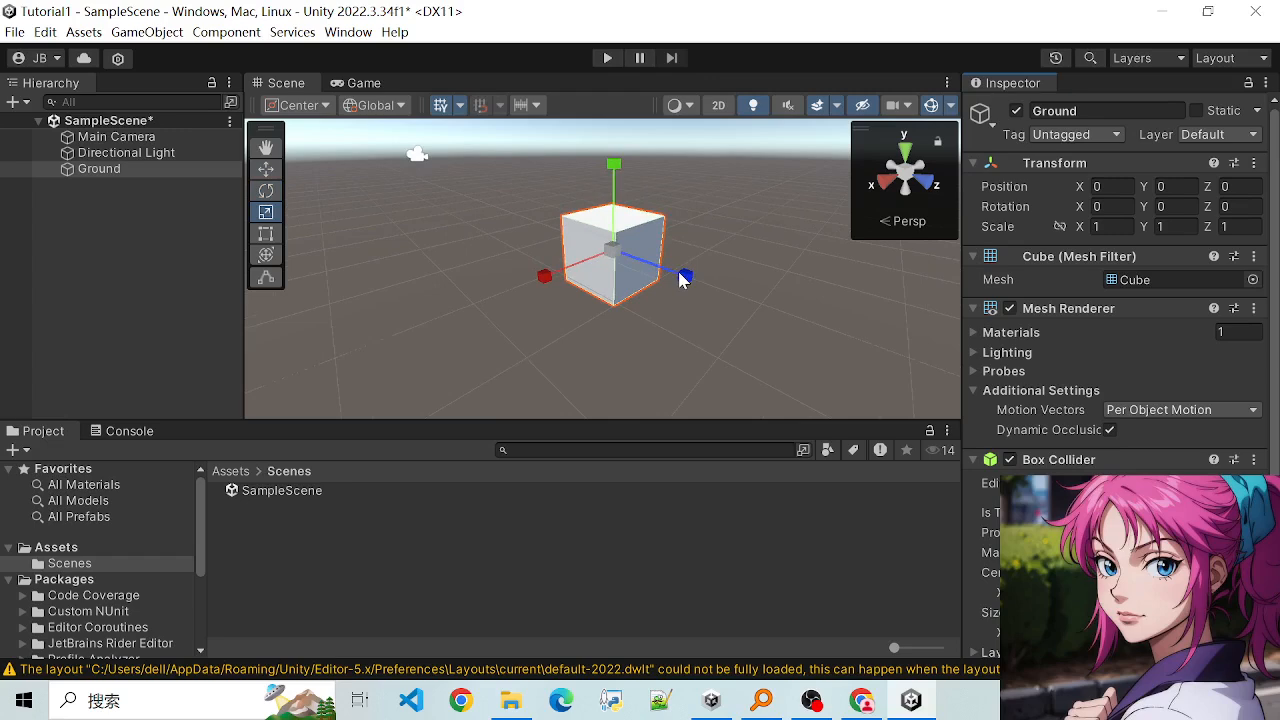
drag(674, 284, 936, 420)
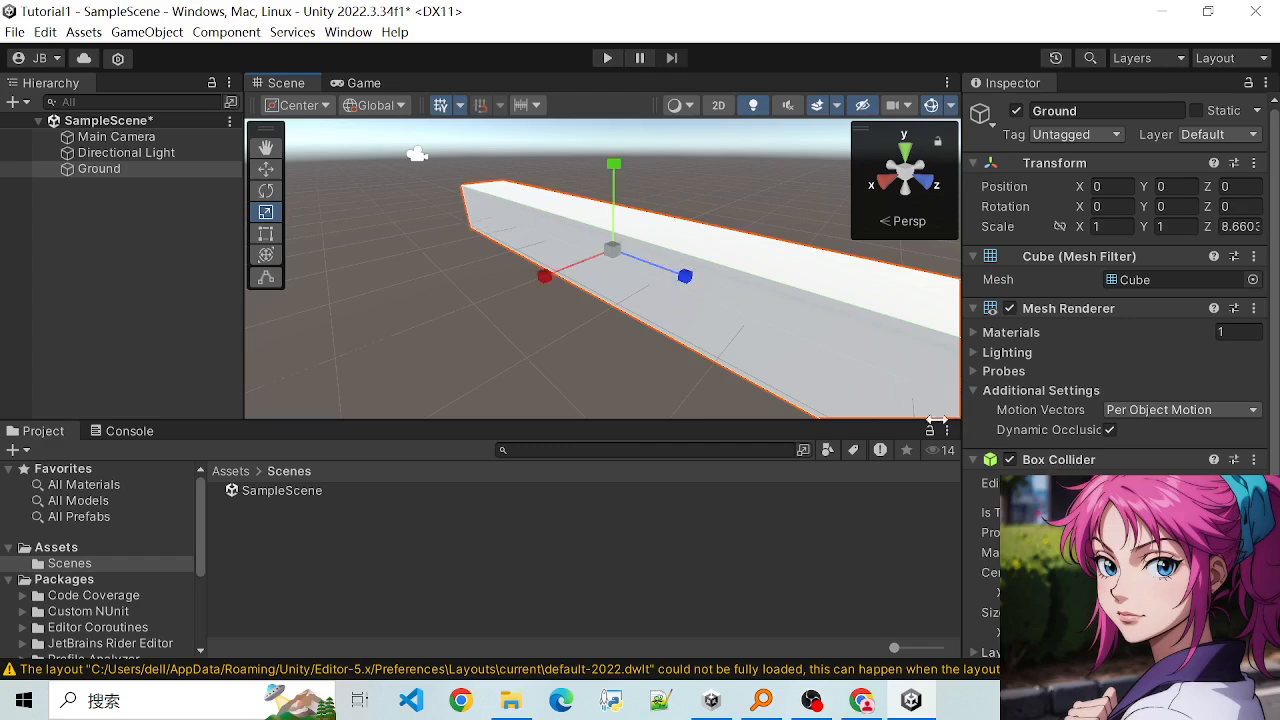
drag(545, 286, 250, 423)
- Examine the enlarged Ground slab in the Scene view at closer and wider zoom levels
scroll(451, 314, down, 5)
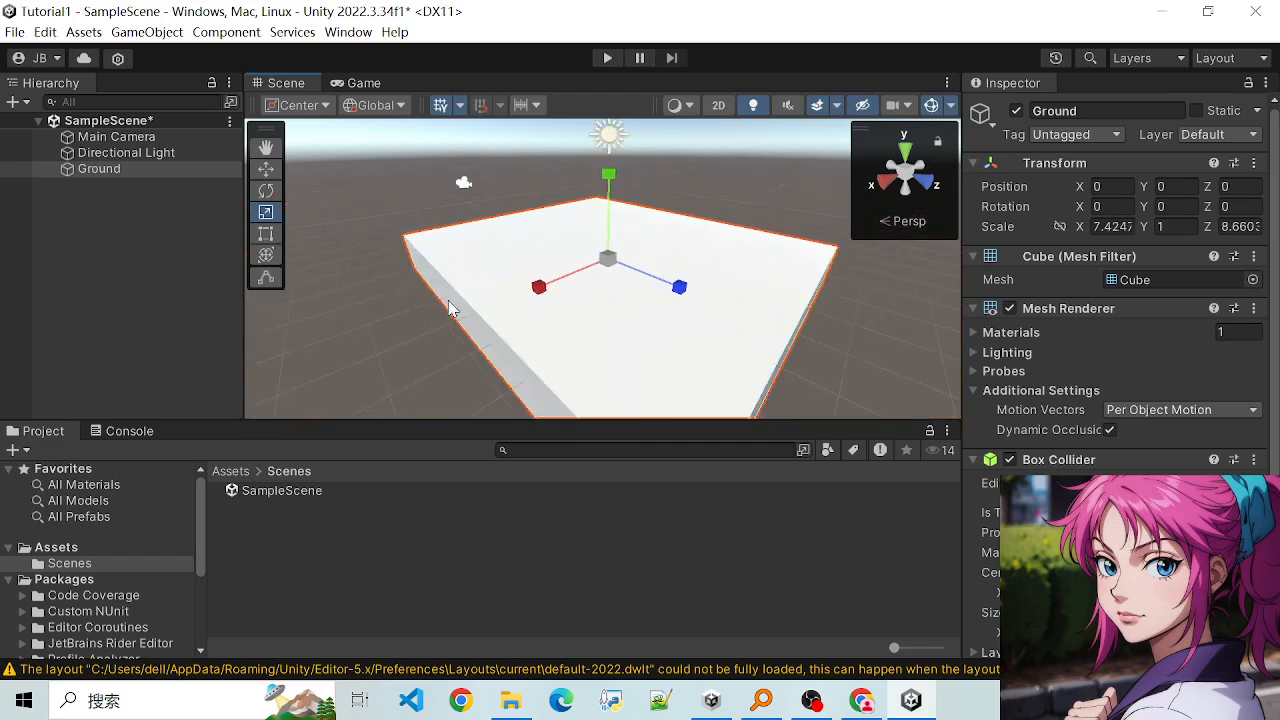
scroll(459, 316, up, 1)
scroll(463, 319, down, 1)
scroll(463, 319, up, 1)
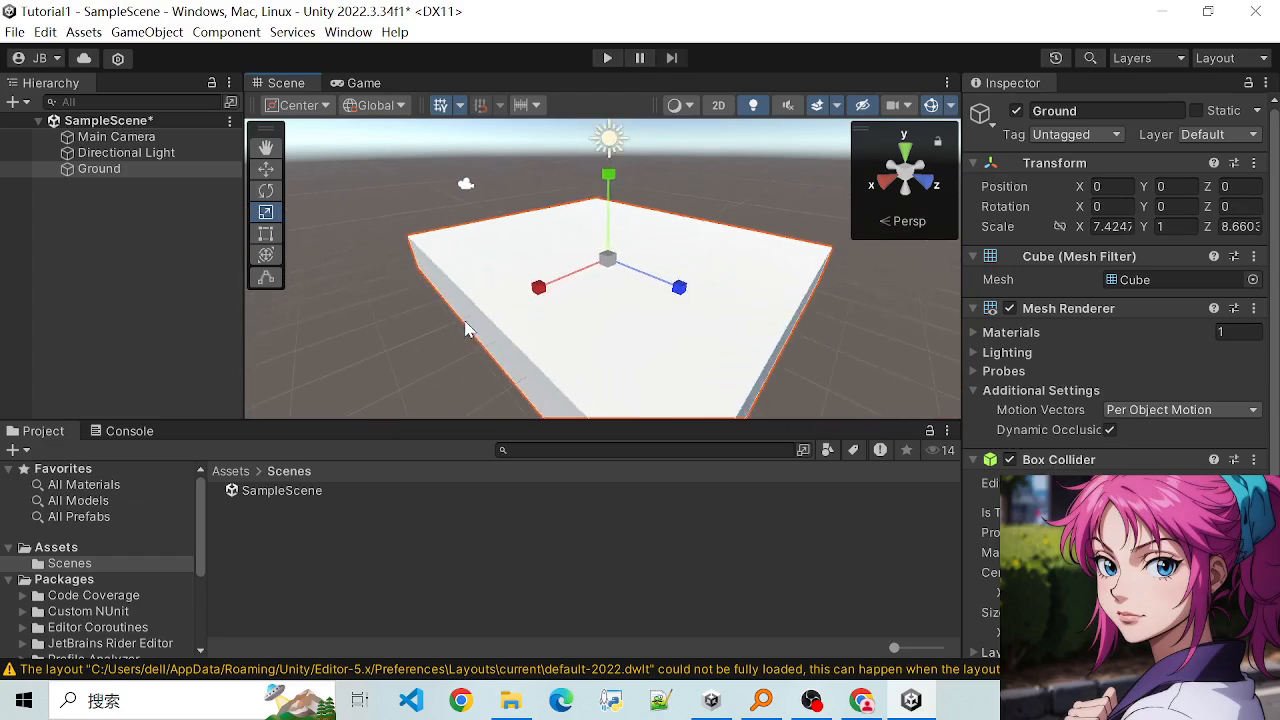
scroll(465, 305, down, 2)
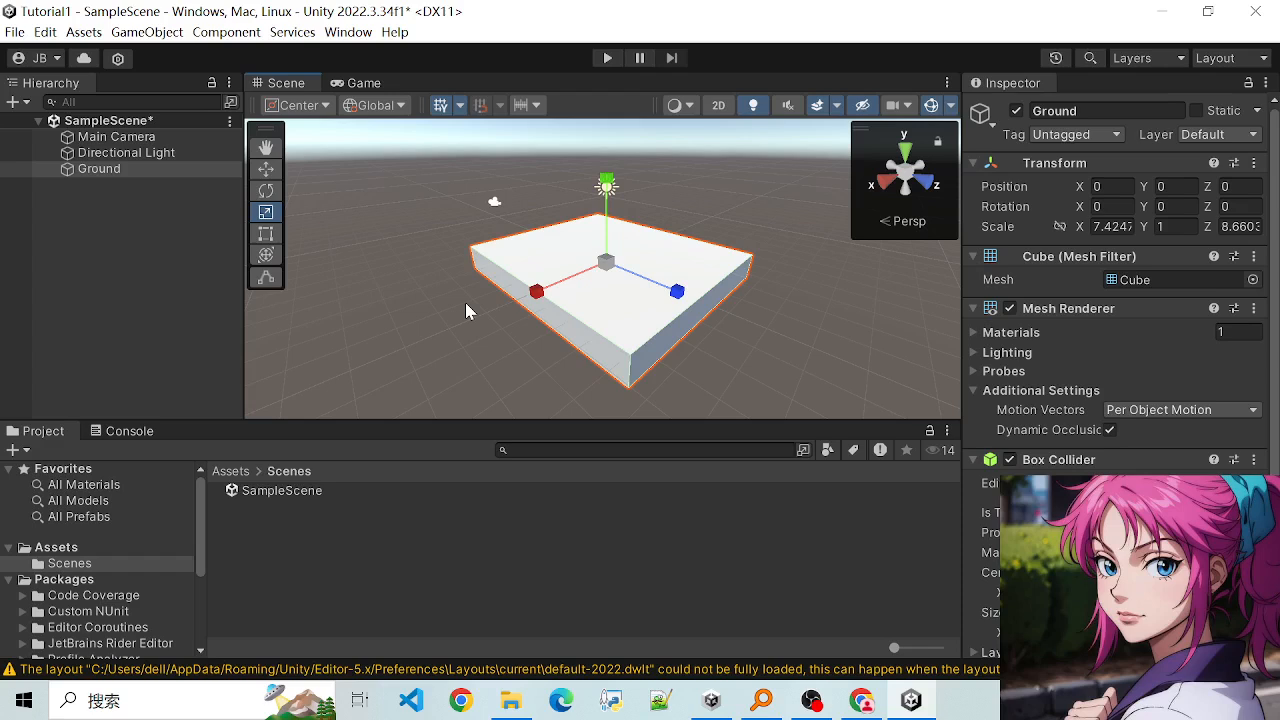
scroll(466, 311, up, 1)
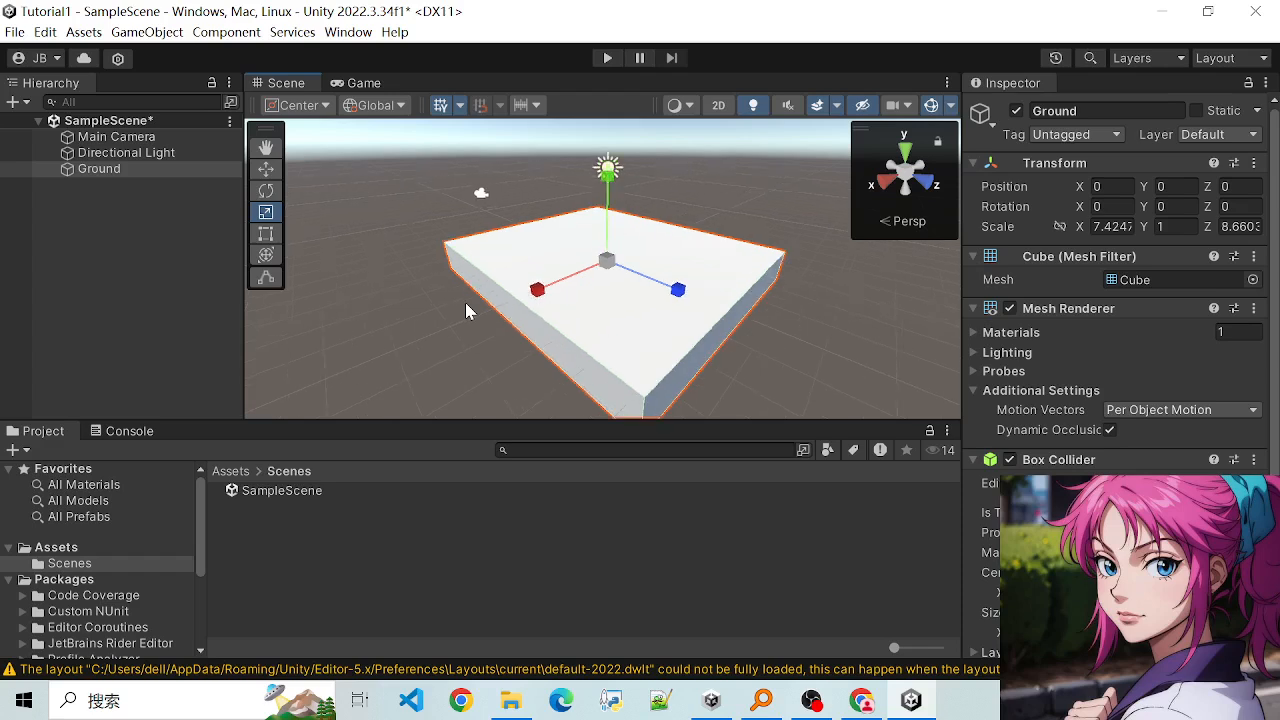
scroll(466, 303, down, 1)
scroll(466, 300, up, 2)
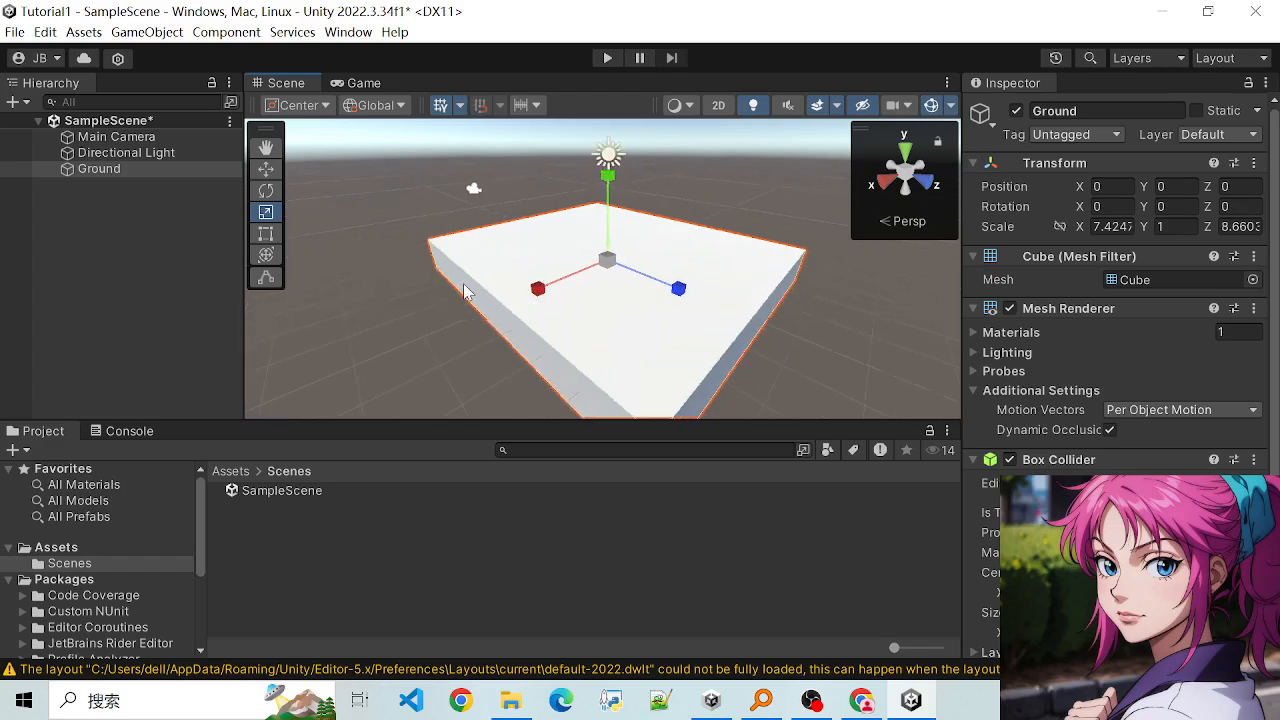
scroll(463, 282, down, 1)
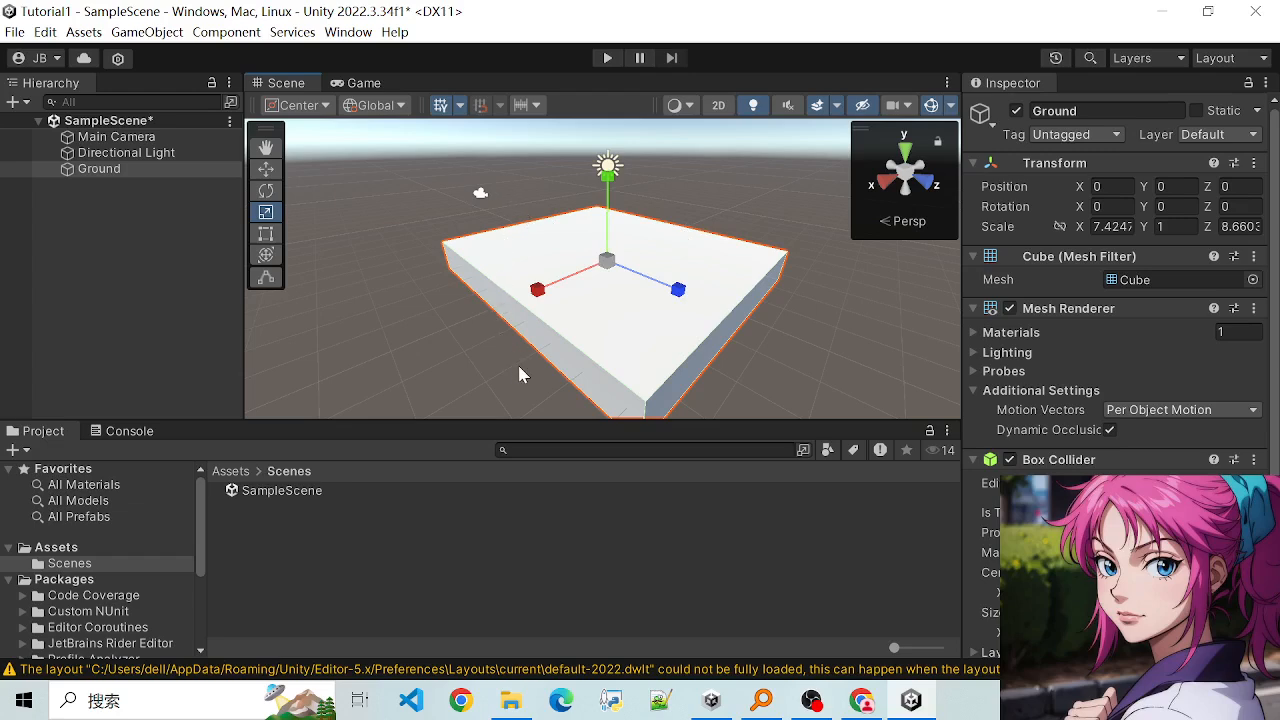
- Flatten the Ground slab with the Scale tool to a Y scale of about 0.27
alt+drag(509, 366, 492, 307)
alt+drag(760, 322, 430, 246)
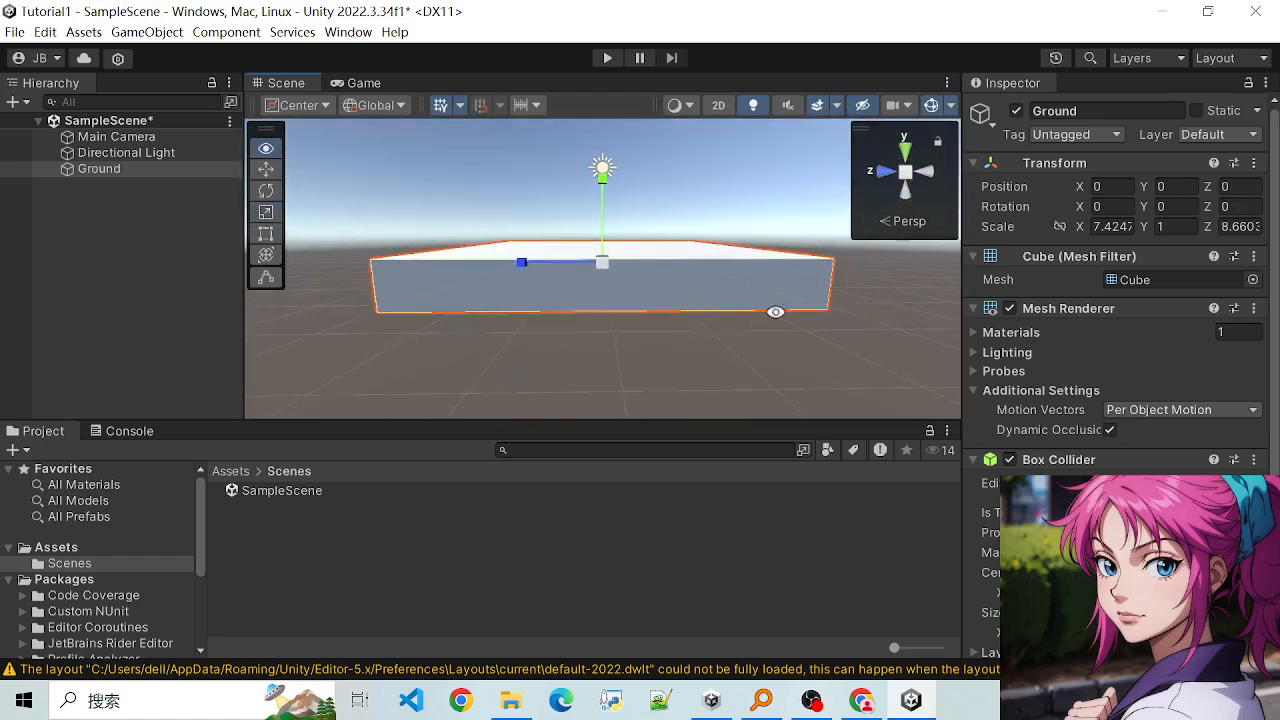
alt+drag(774, 312, 400, 363)
alt+drag(575, 341, 571, 337)
alt+drag(846, 295, 614, 241)
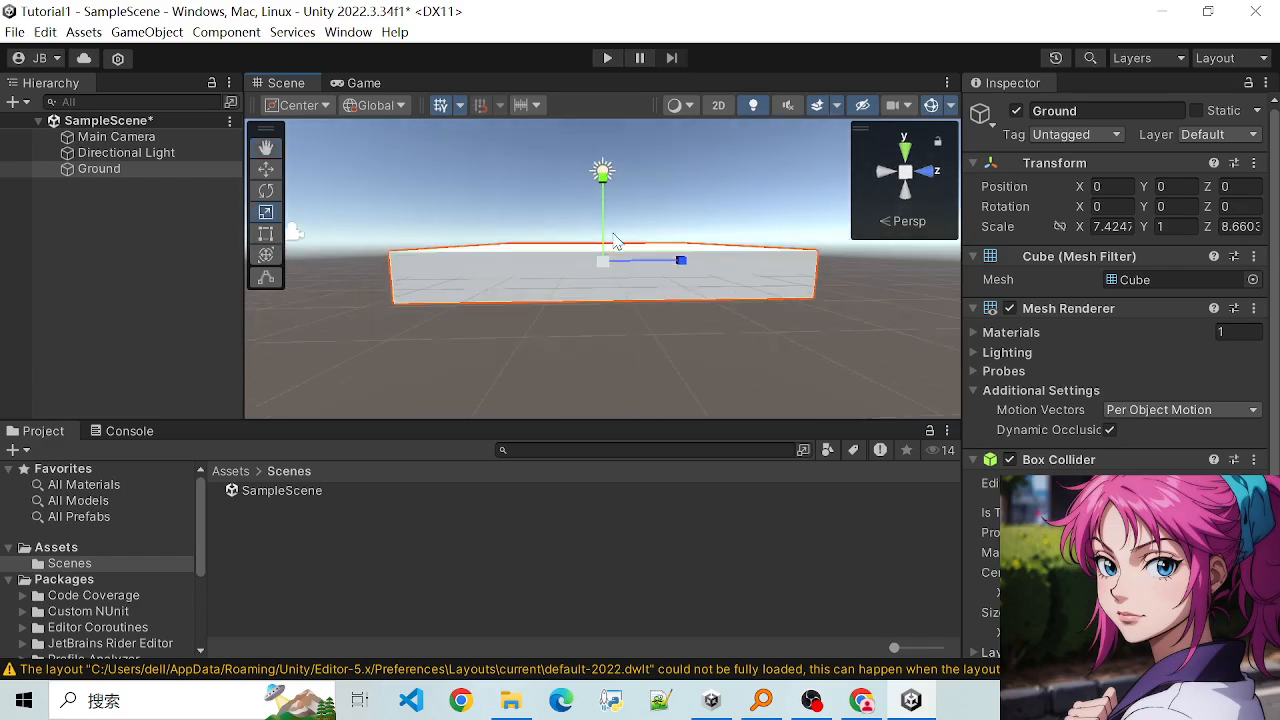
key(w)
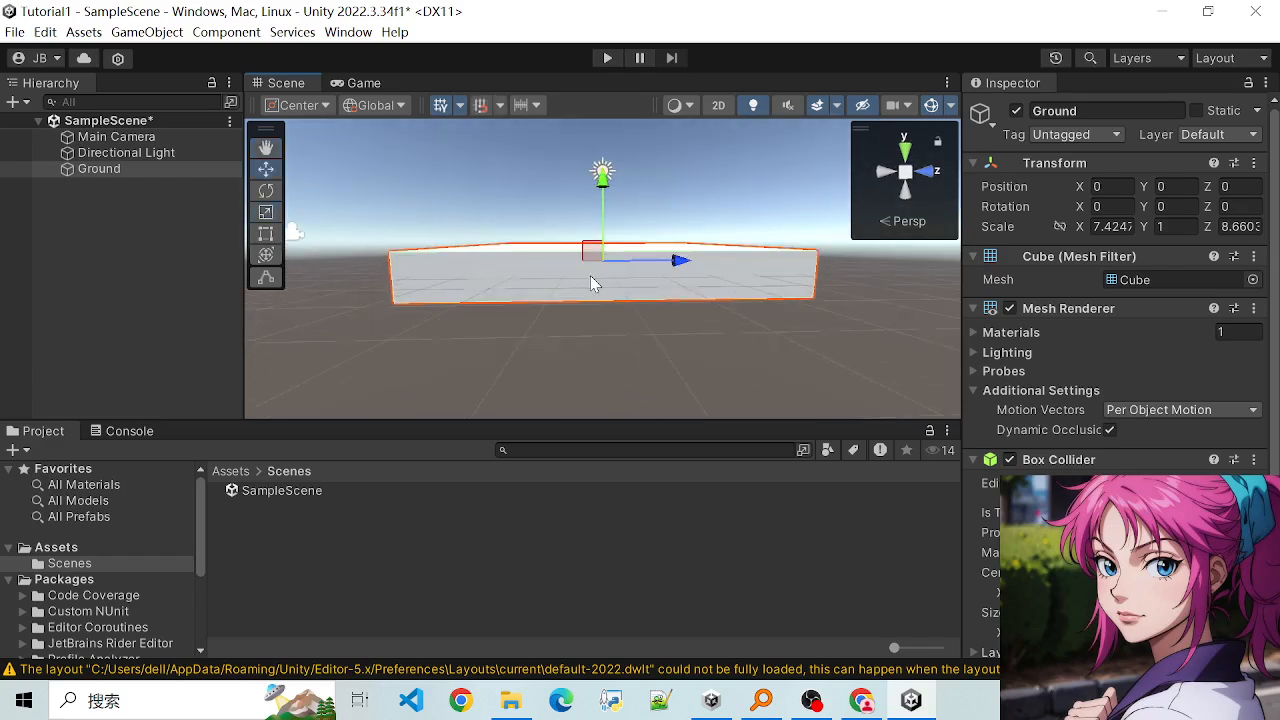
key(r)
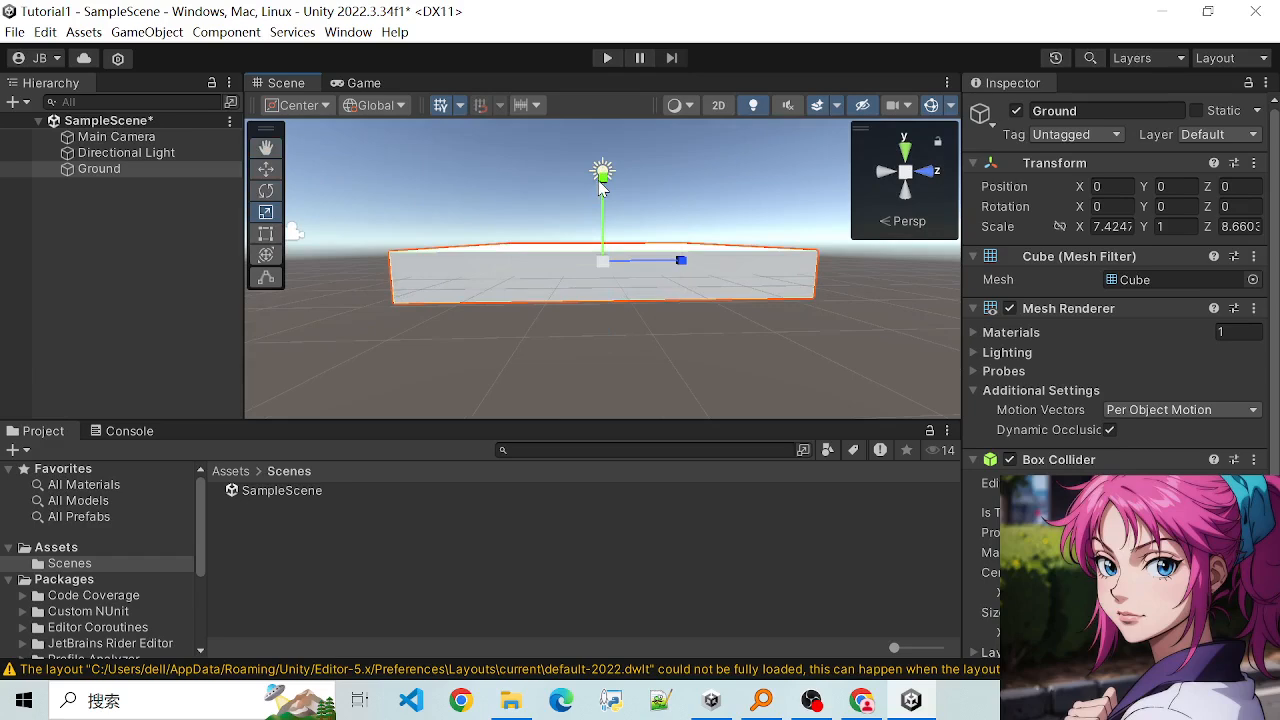
drag(601, 188, 613, 243)
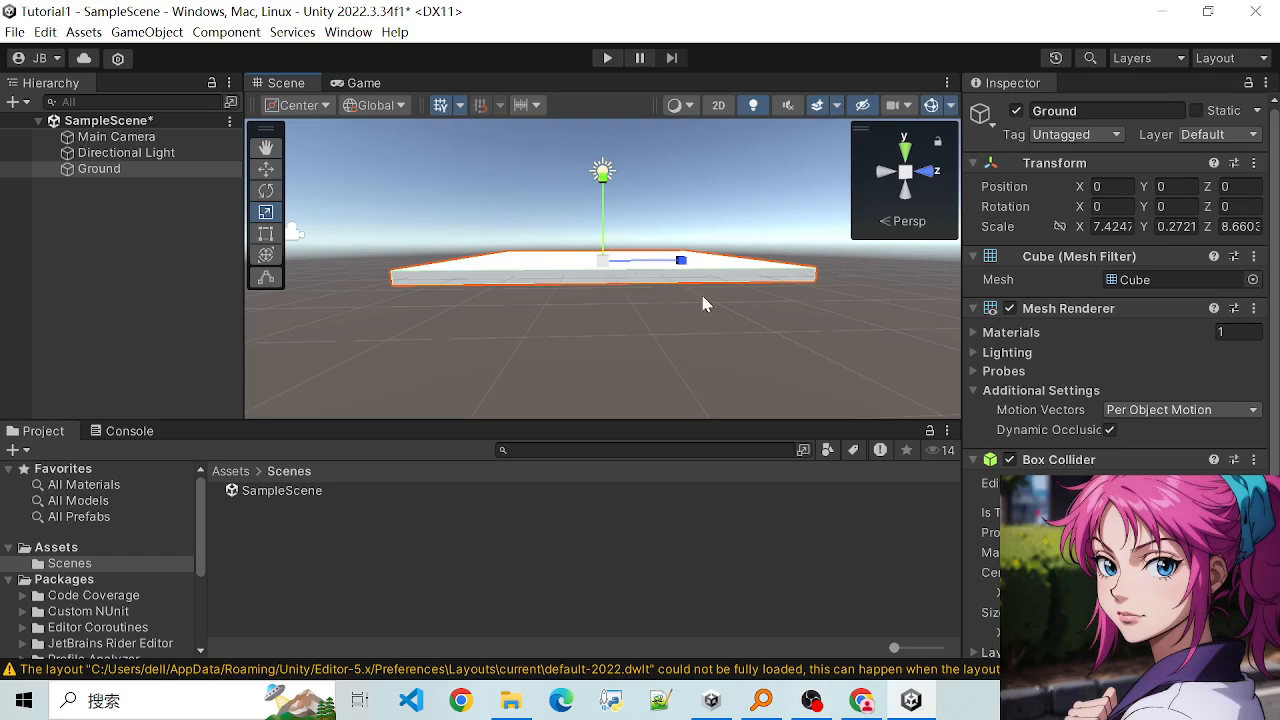
- Widen the Ground slab with the Scale tool to about 19.22 along X and 17.44 along Z
scroll(689, 313, up, 5)
scroll(660, 309, down, 8)
scroll(790, 283, up, 4)
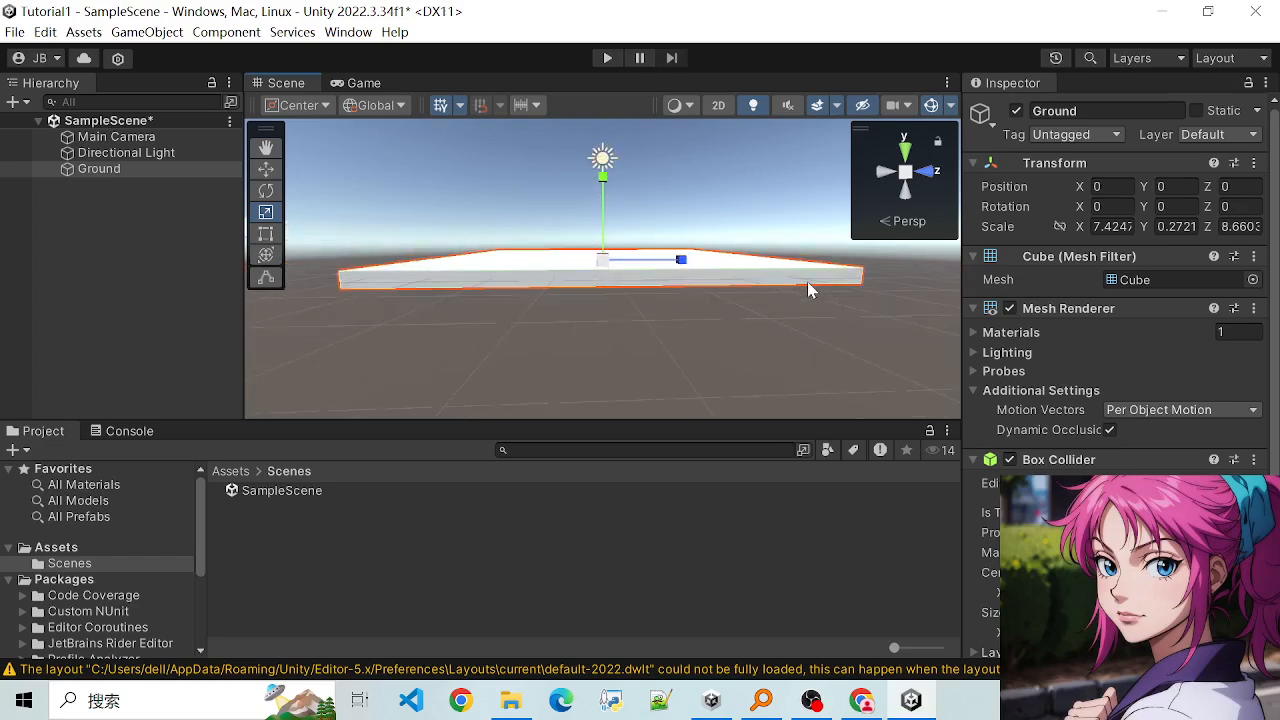
alt+drag(841, 327, 455, 288)
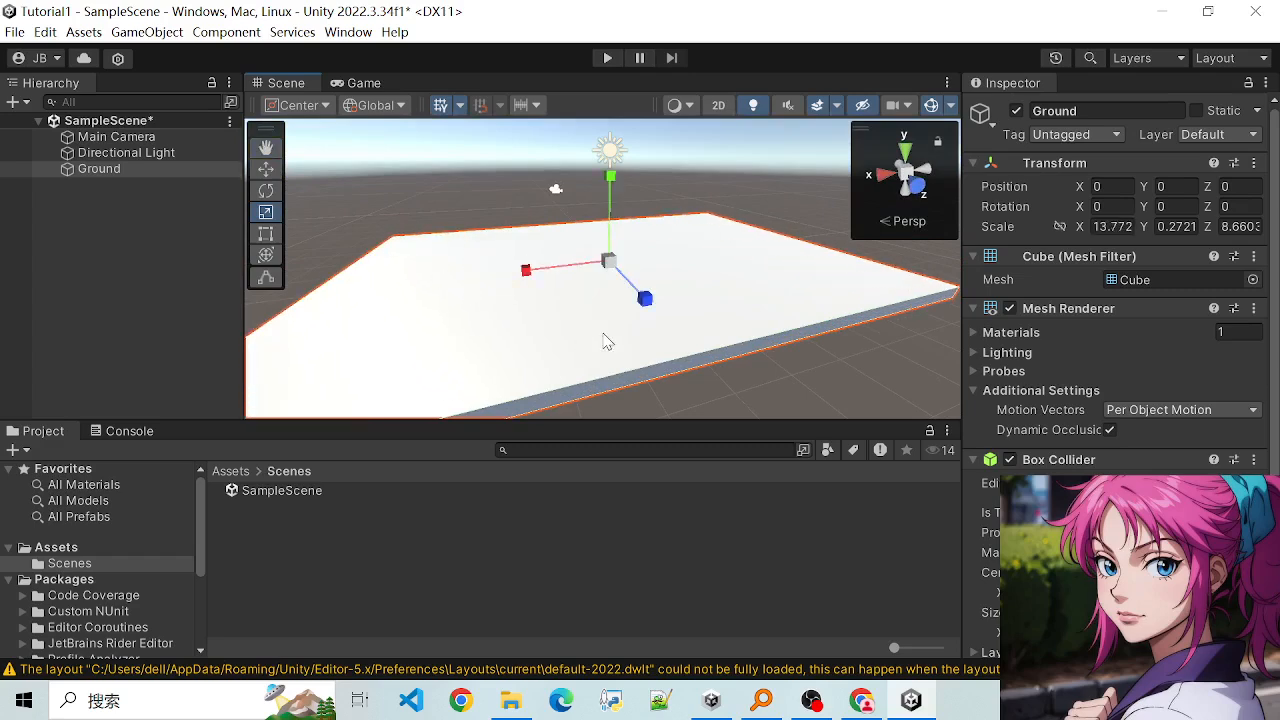
drag(648, 313, 724, 382)
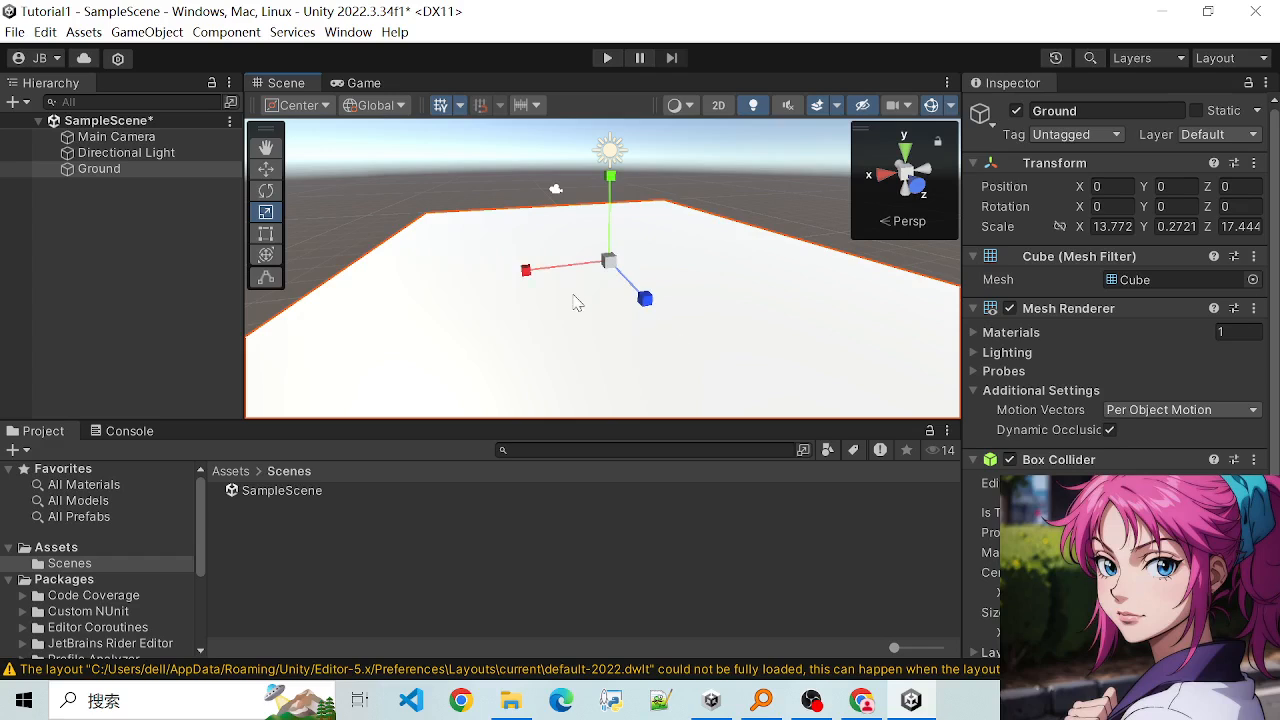
alt+drag(560, 292, 489, 283)
scroll(614, 334, down, 4)
scroll(612, 361, up, 3)
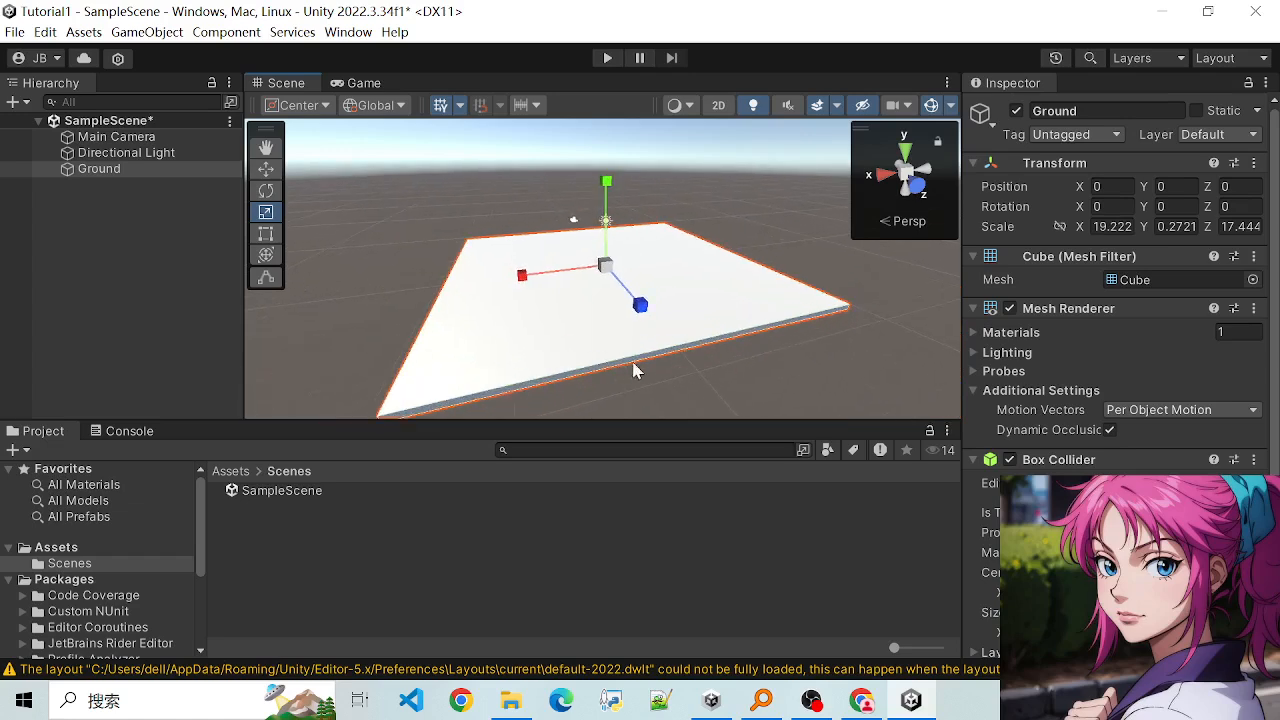
- Switch the Ground slab back to the Move tool and save the scene
alt+drag(686, 350, 910, 308)
alt+drag(451, 387, 498, 409)
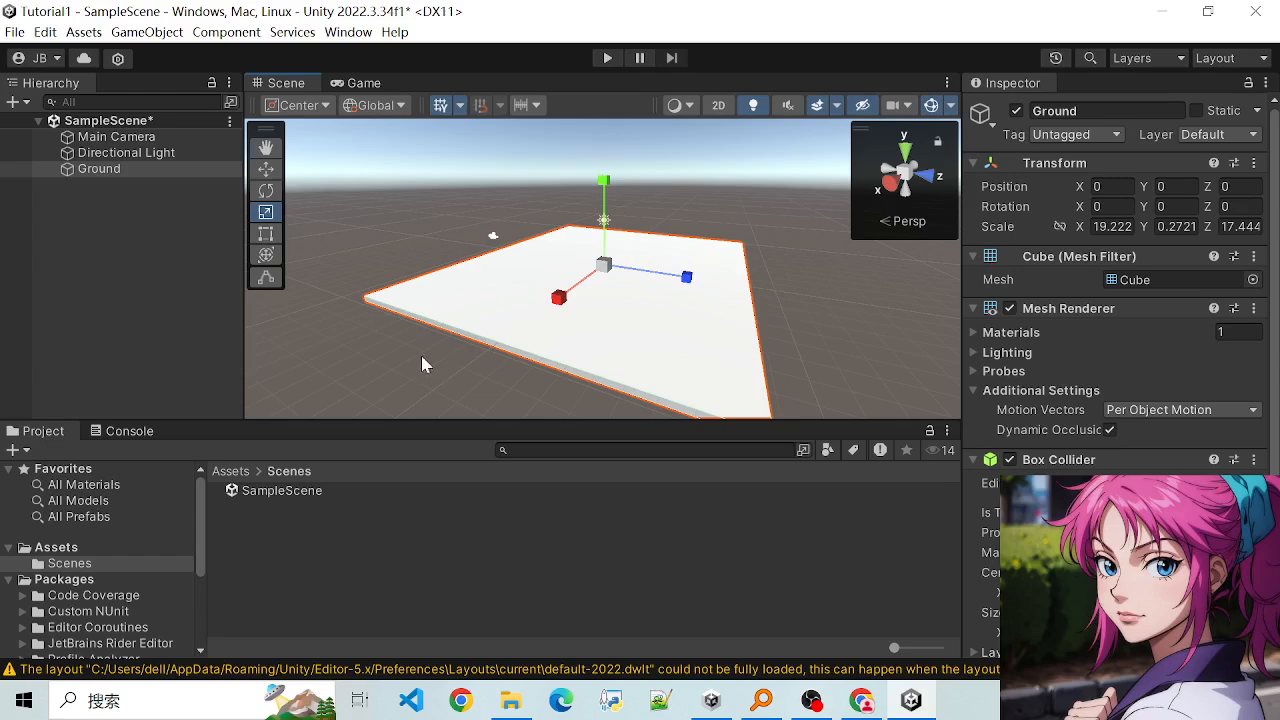
alt+drag(421, 357, 512, 394)
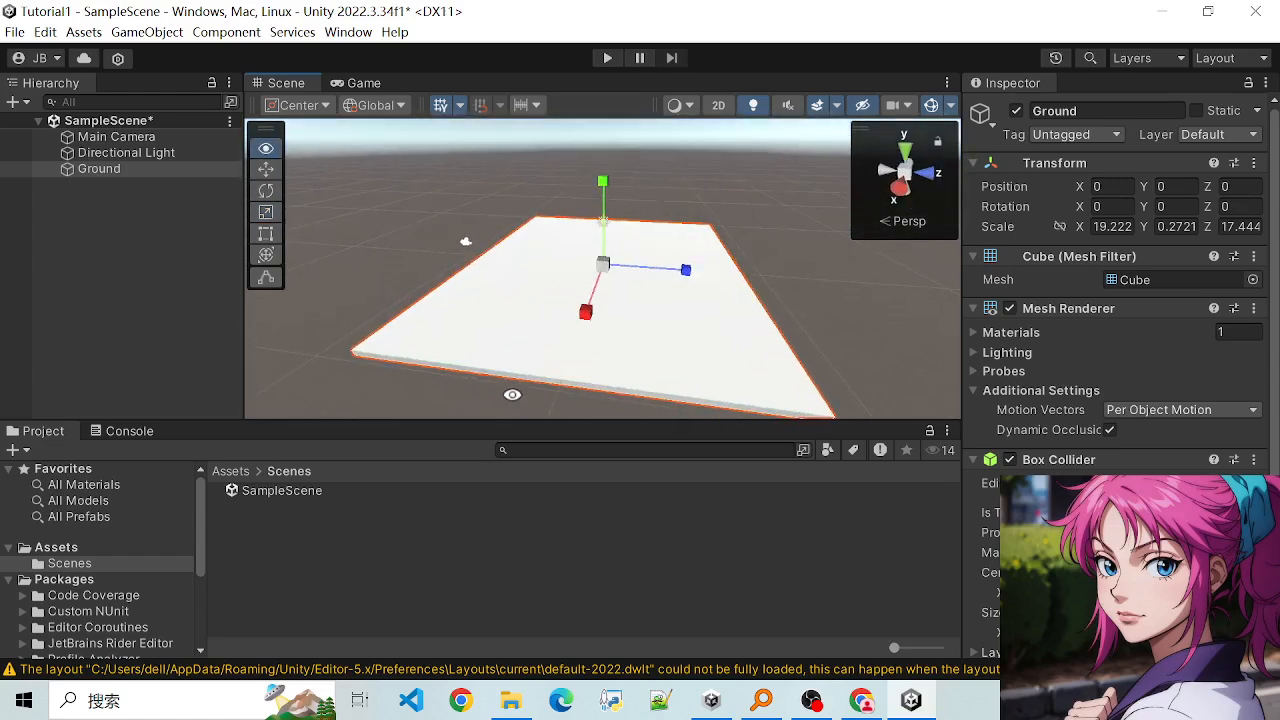
click(267, 169)
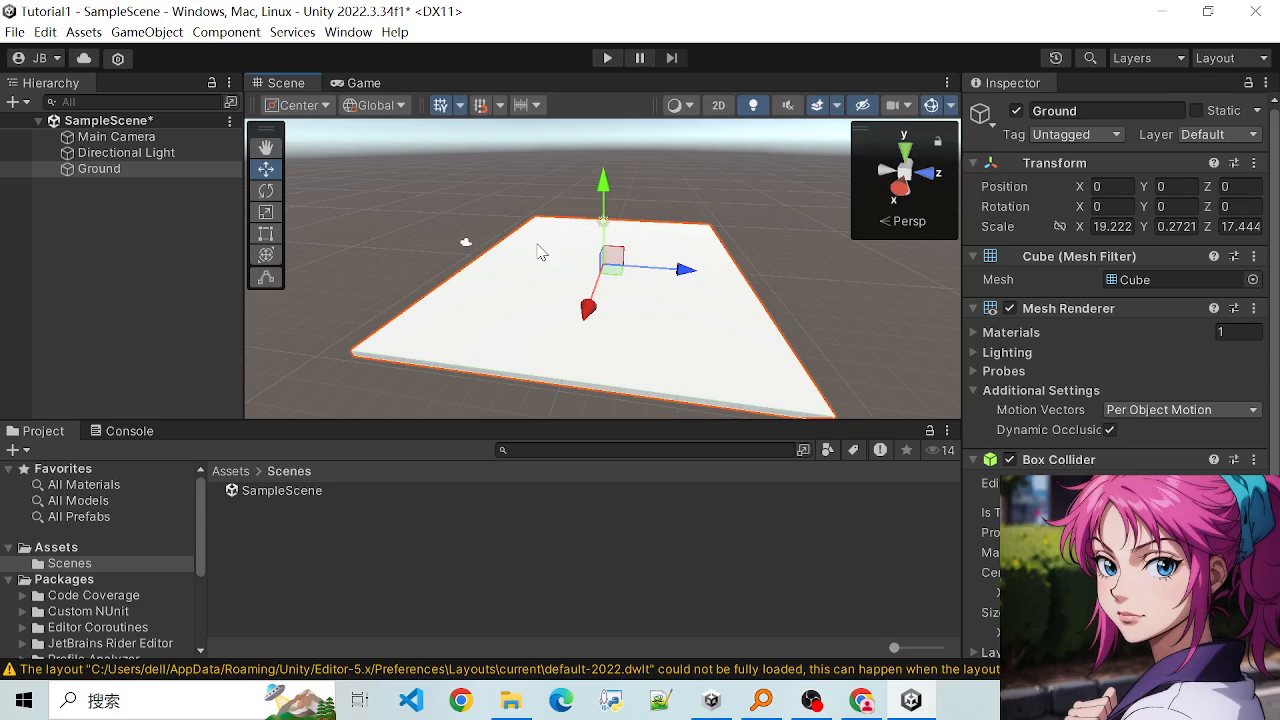
key(ctrl+s)
- Add a 3D Sphere to the scene, keep its default name, and select it
scroll(535, 256, up, 3)
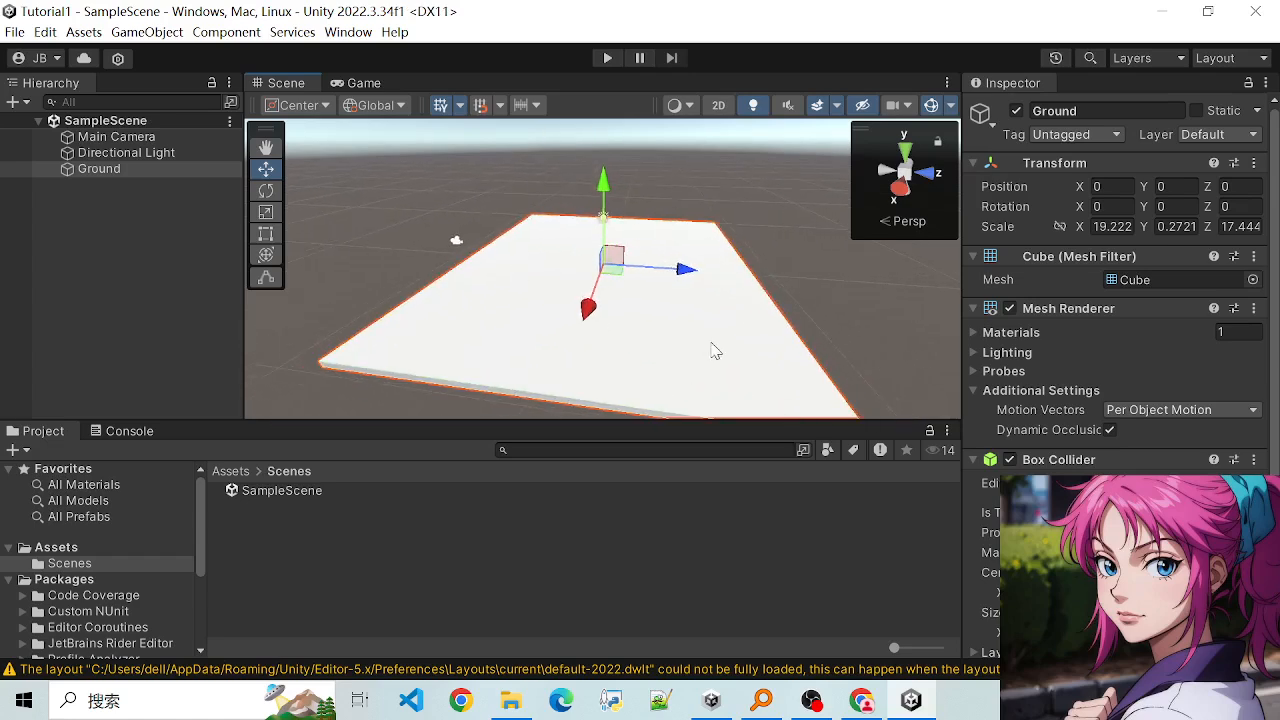
alt+drag(878, 326, 898, 290)
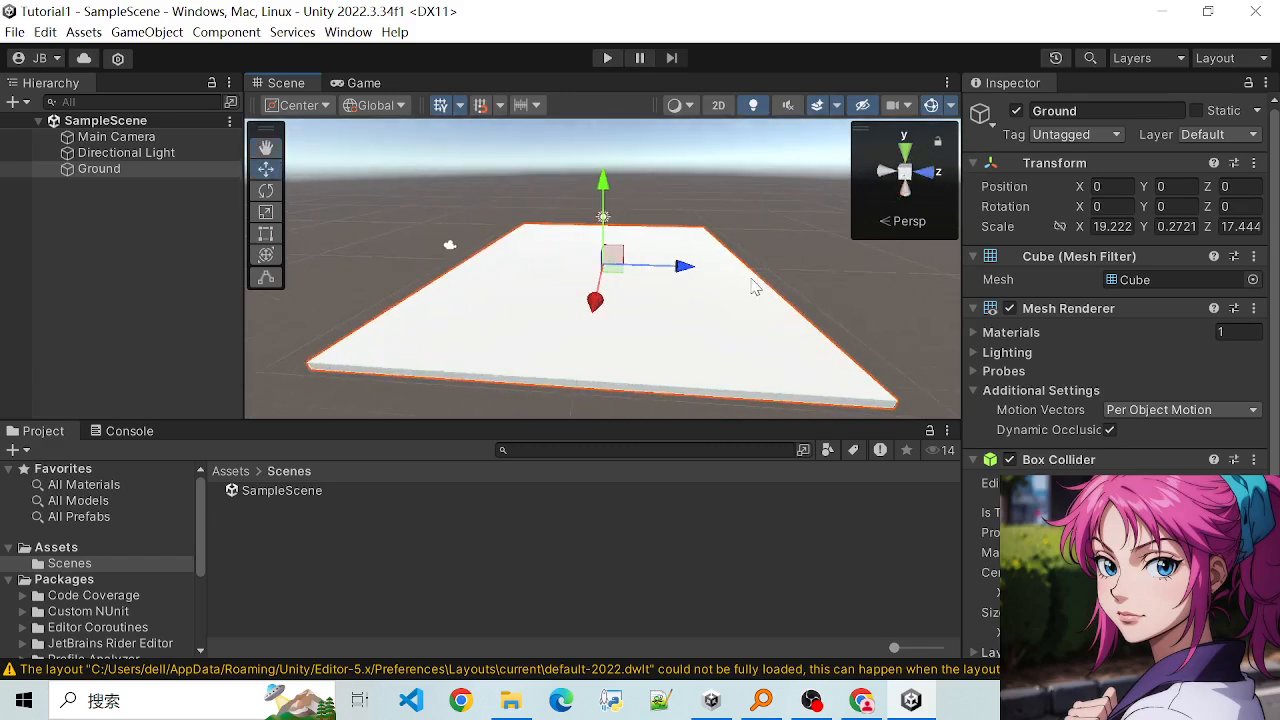
scroll(687, 266, down, 3)
scroll(684, 266, up, 3)
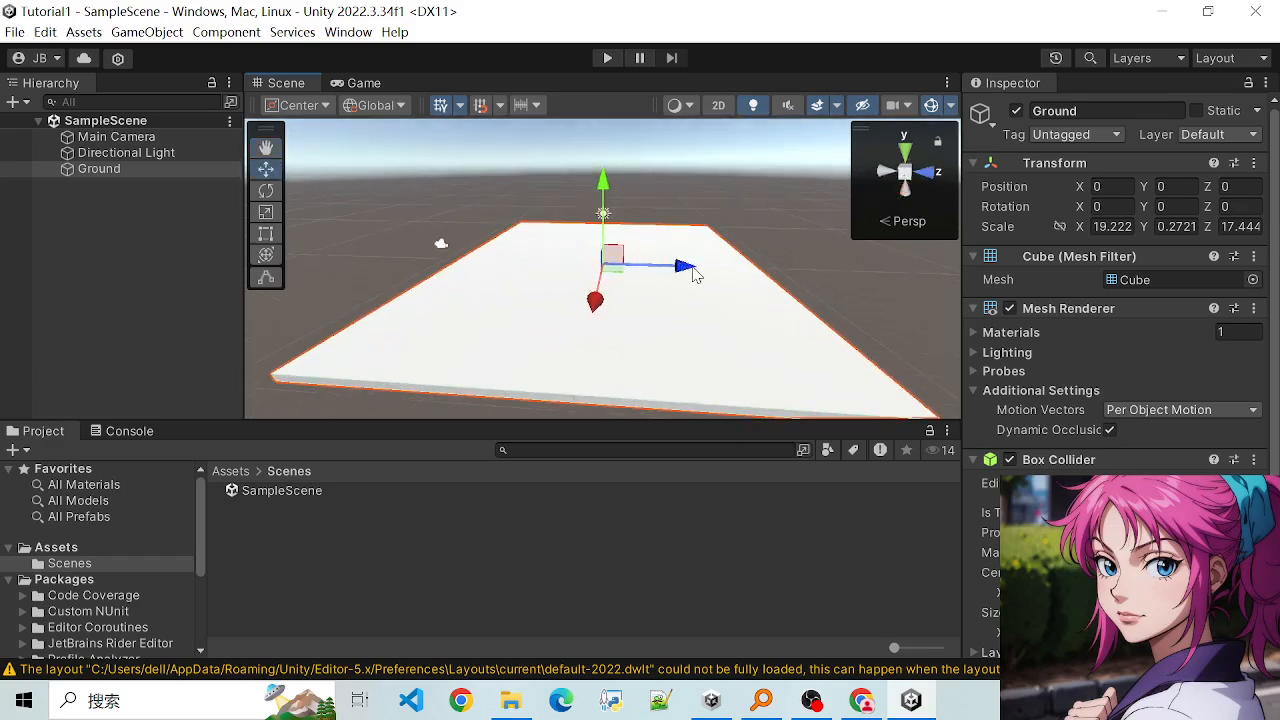
scroll(588, 261, down, 1)
scroll(517, 250, up, 2)
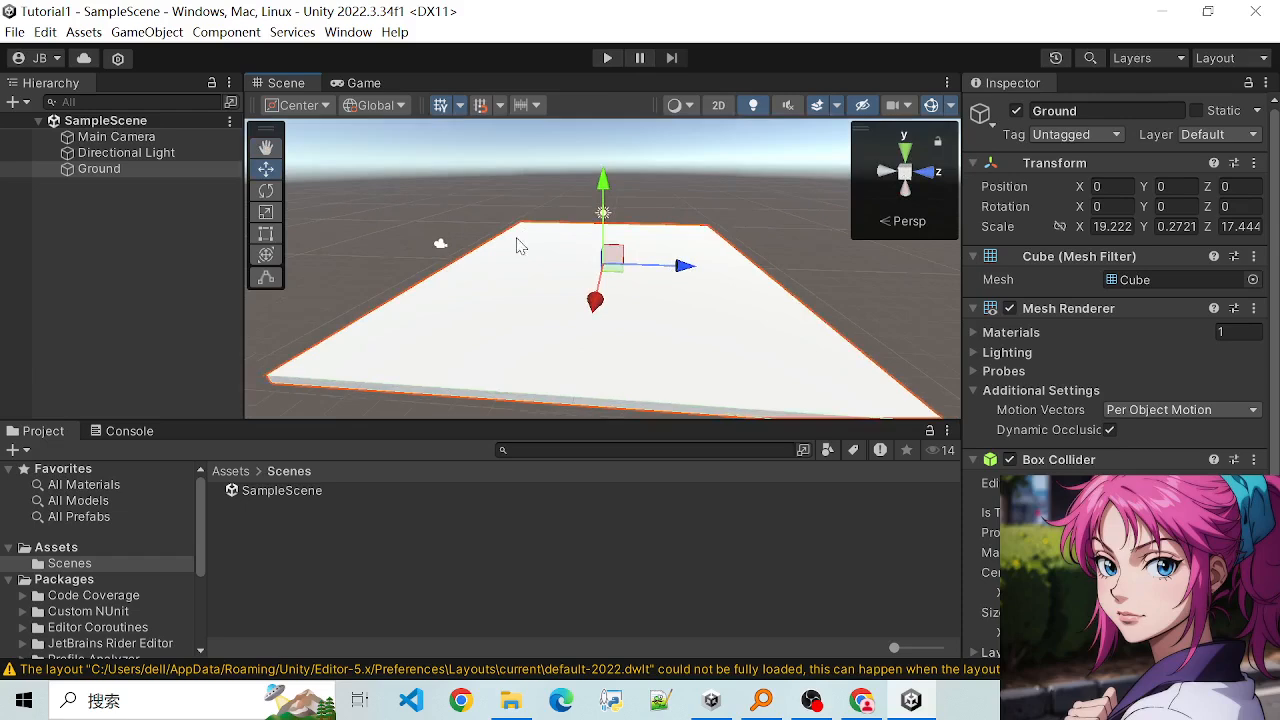
right_click(141, 237)
mouse_move(348, 503)
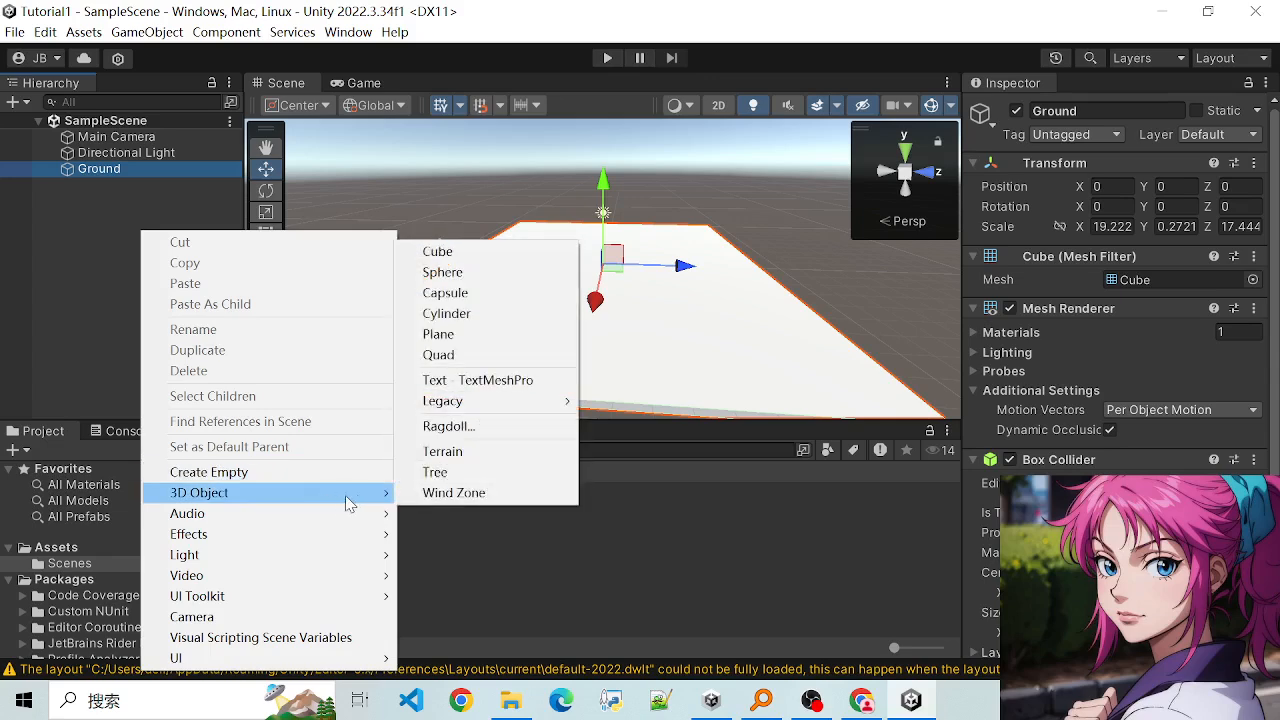
click(443, 272)
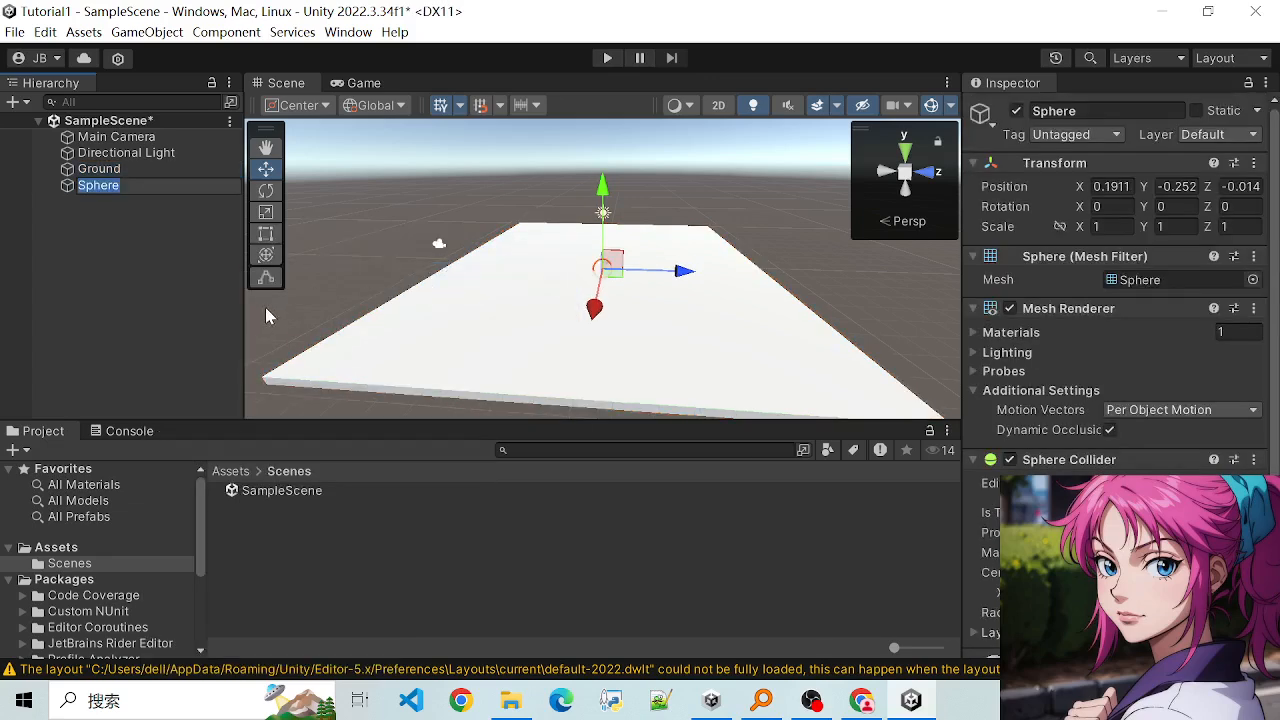
click(115, 201)
click(112, 185)
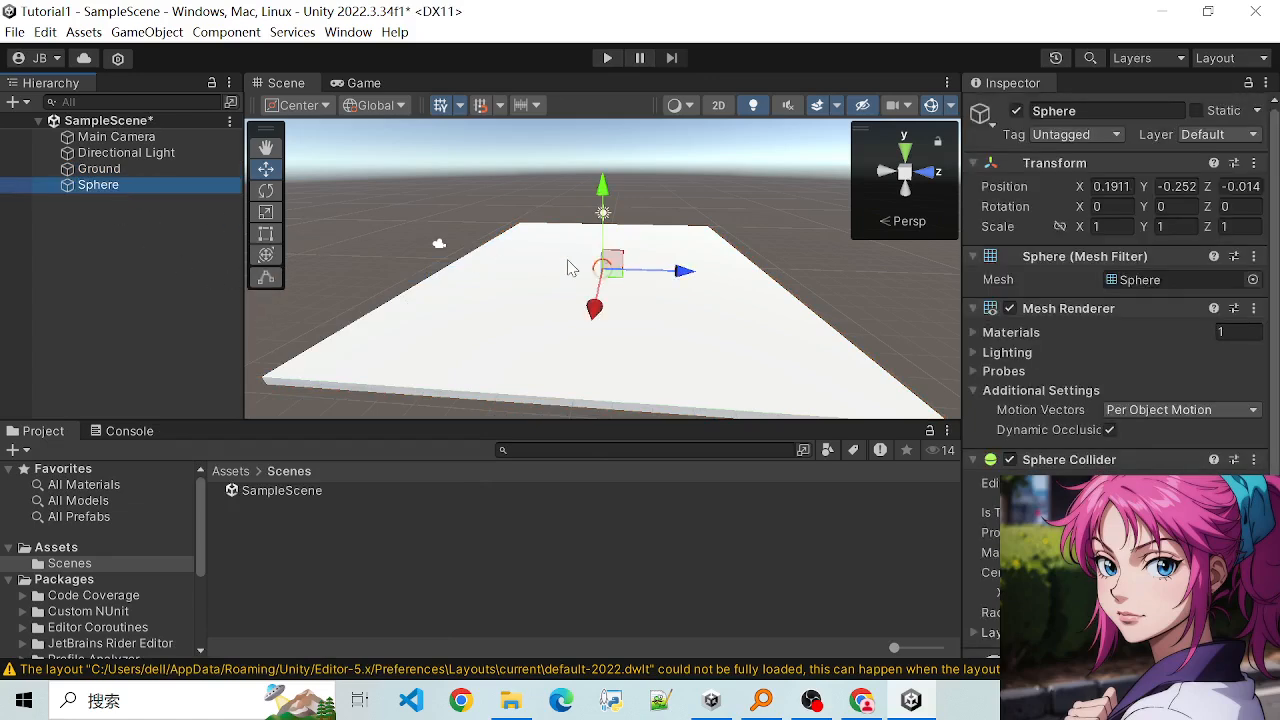
- Raise the Sphere with the Move tool to a Y position of about 0.67, checking its height above the Ground slab
click(111, 171)
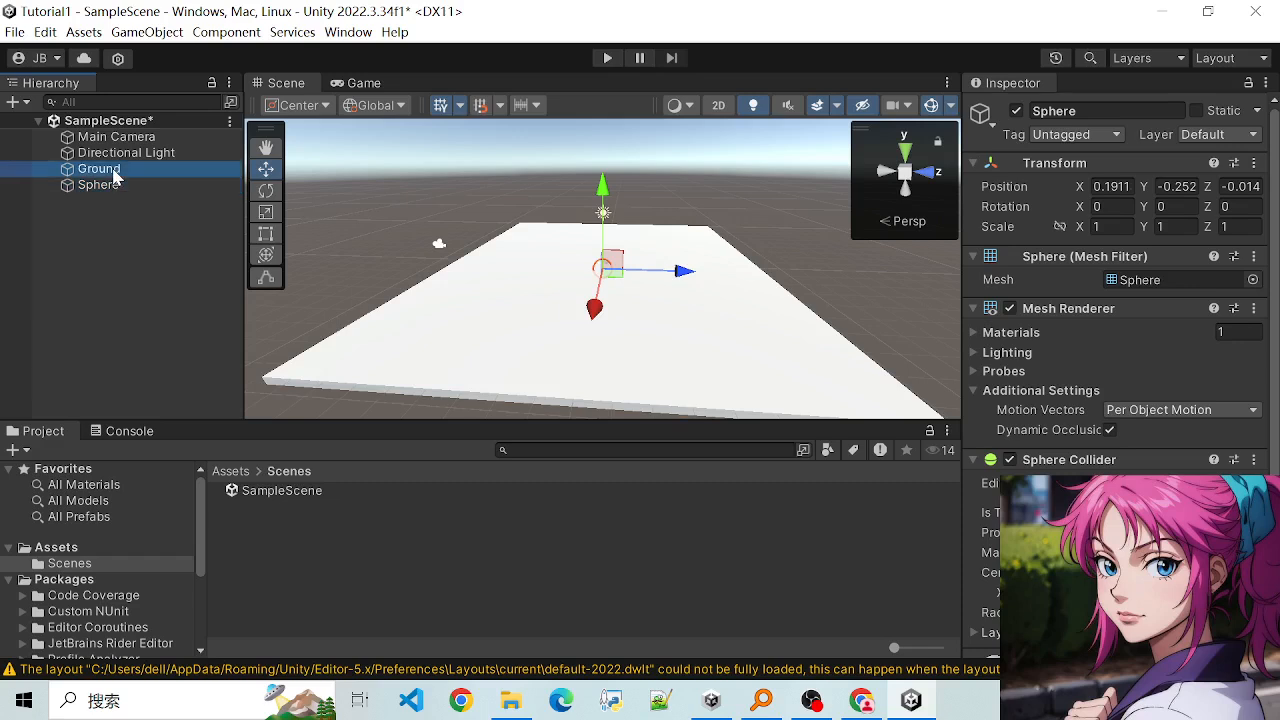
click(109, 187)
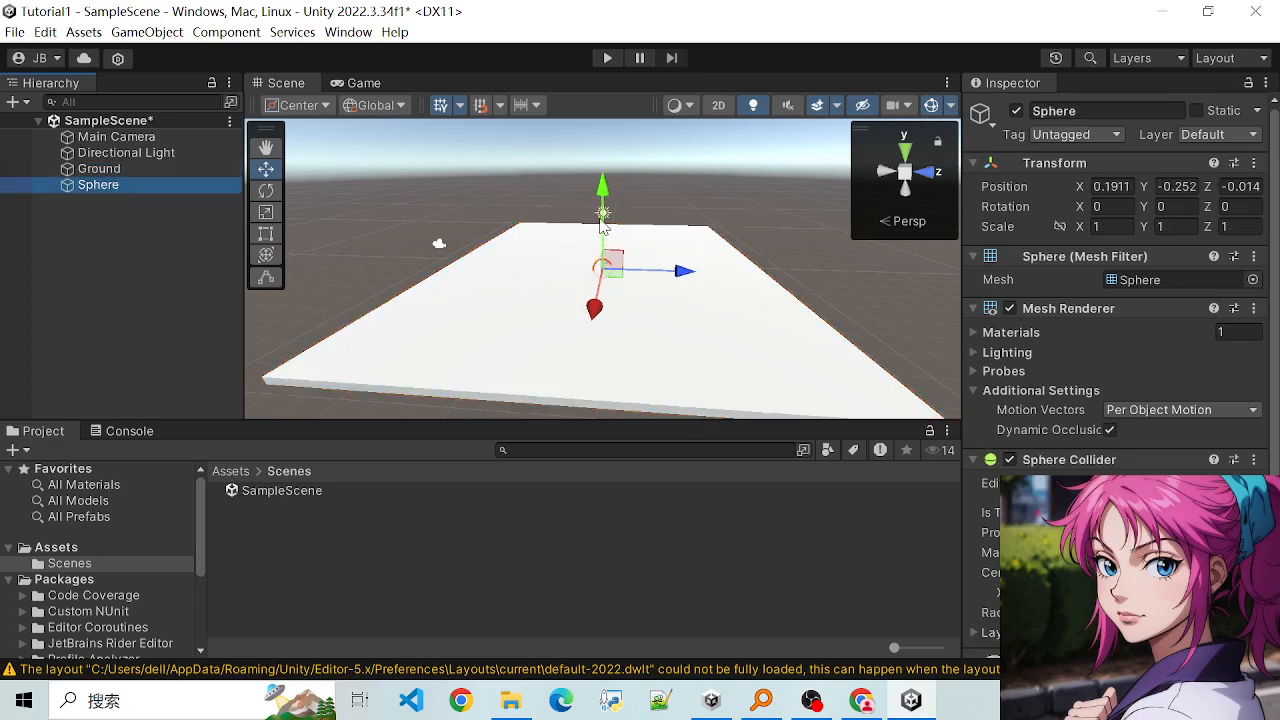
drag(601, 224, 597, 212)
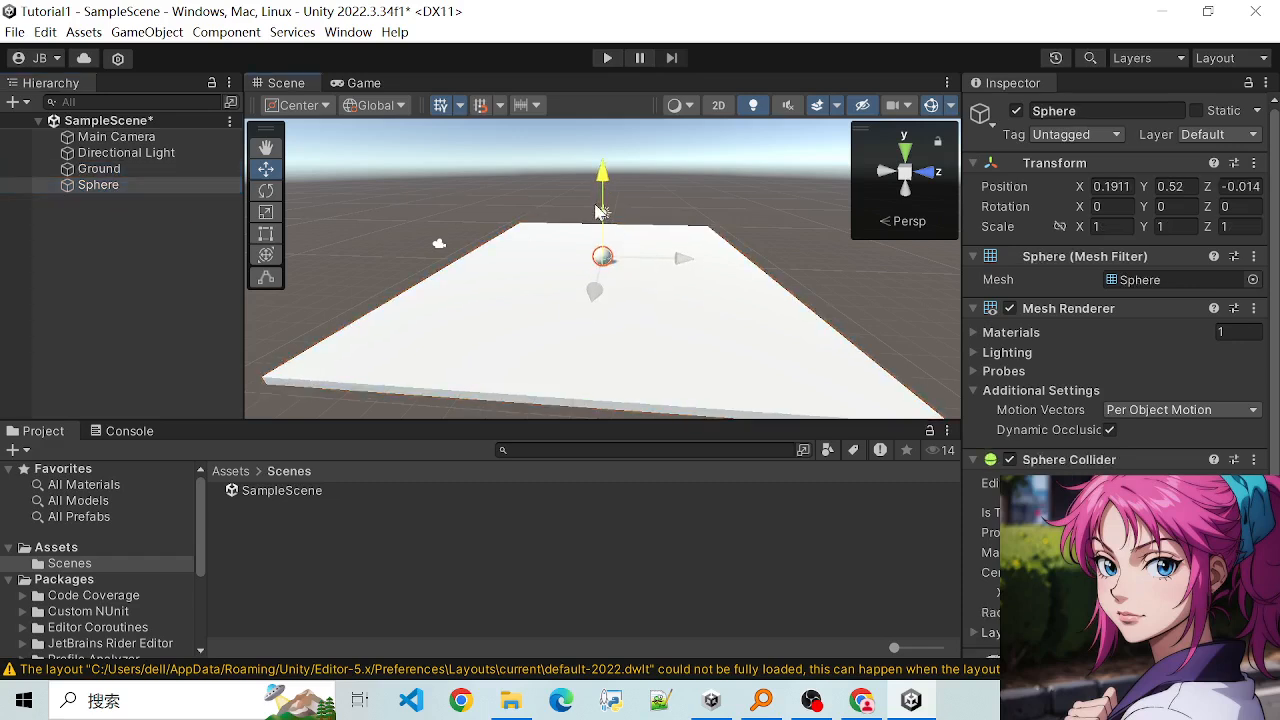
alt+drag(651, 289, 696, 220)
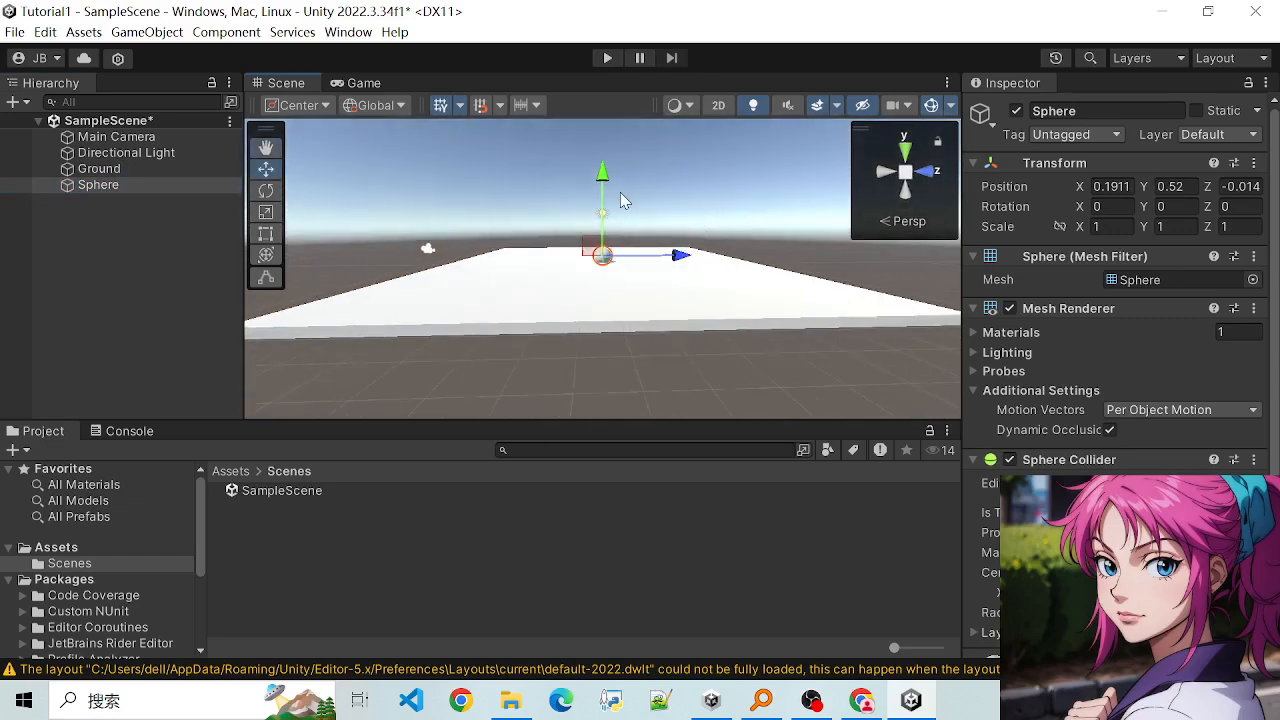
drag(603, 180, 601, 183)
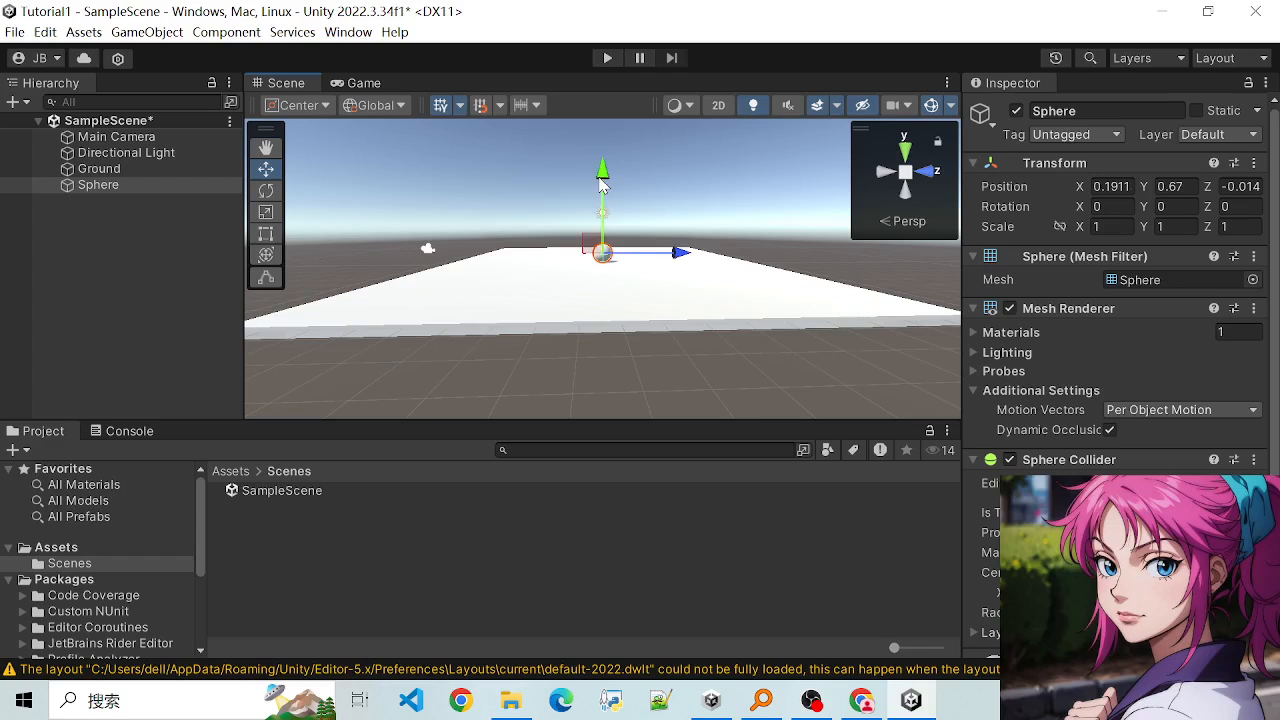
mouse_move(645, 282)
alt+mouse_down()
mouse_move(663, 280)
mouse_move(654, 234)
mouse_move(648, 278)
alt+mouse_up()
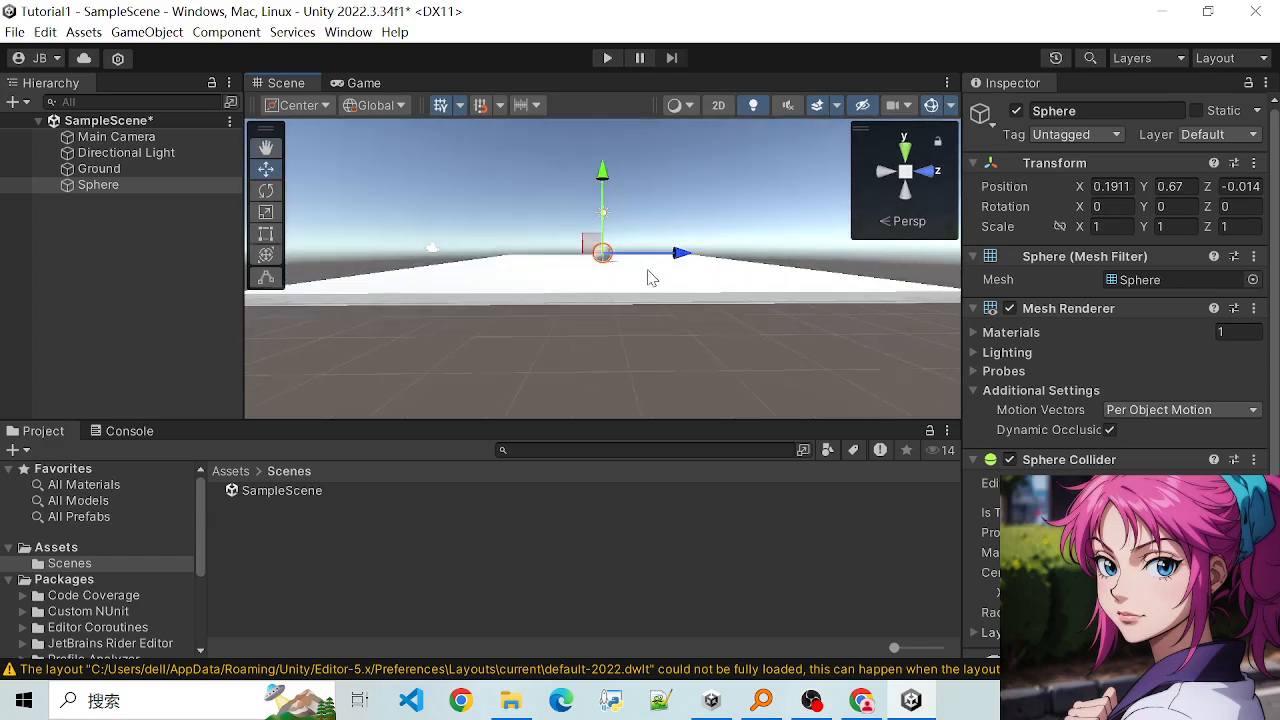
scroll(649, 272, up, 12)
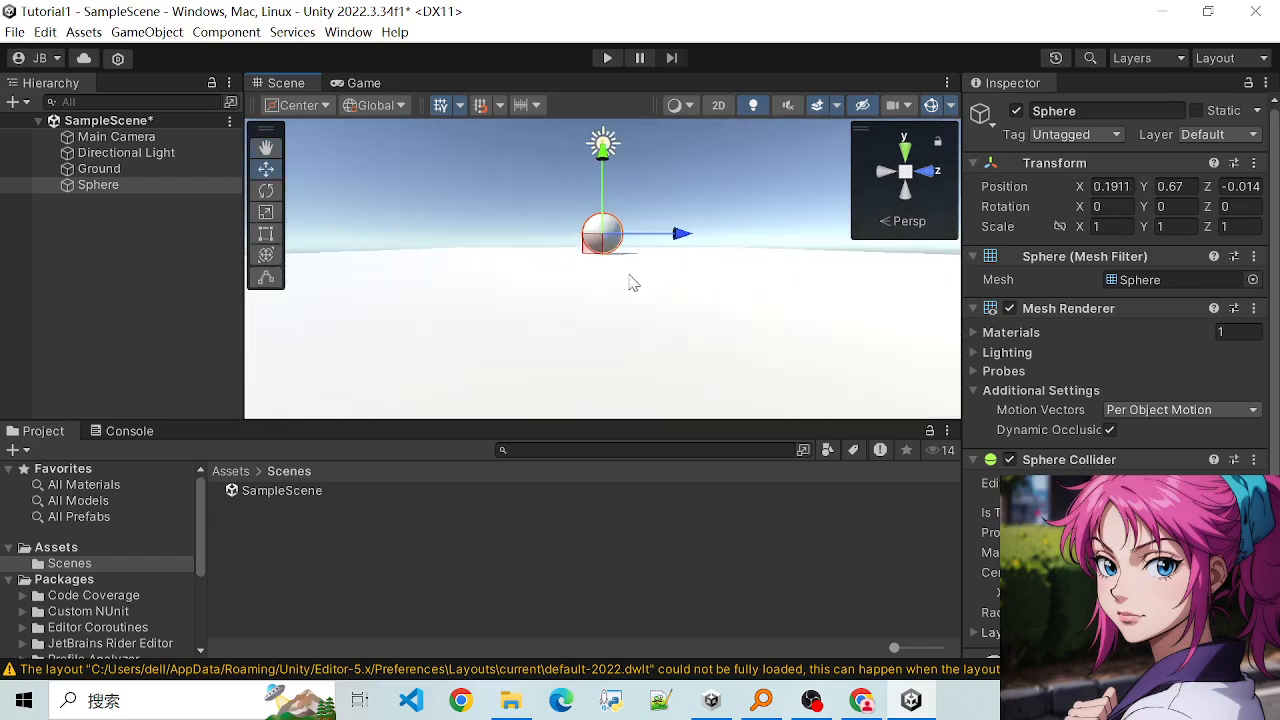
scroll(638, 278, down, 5)
alt+drag(687, 260, 522, 410)
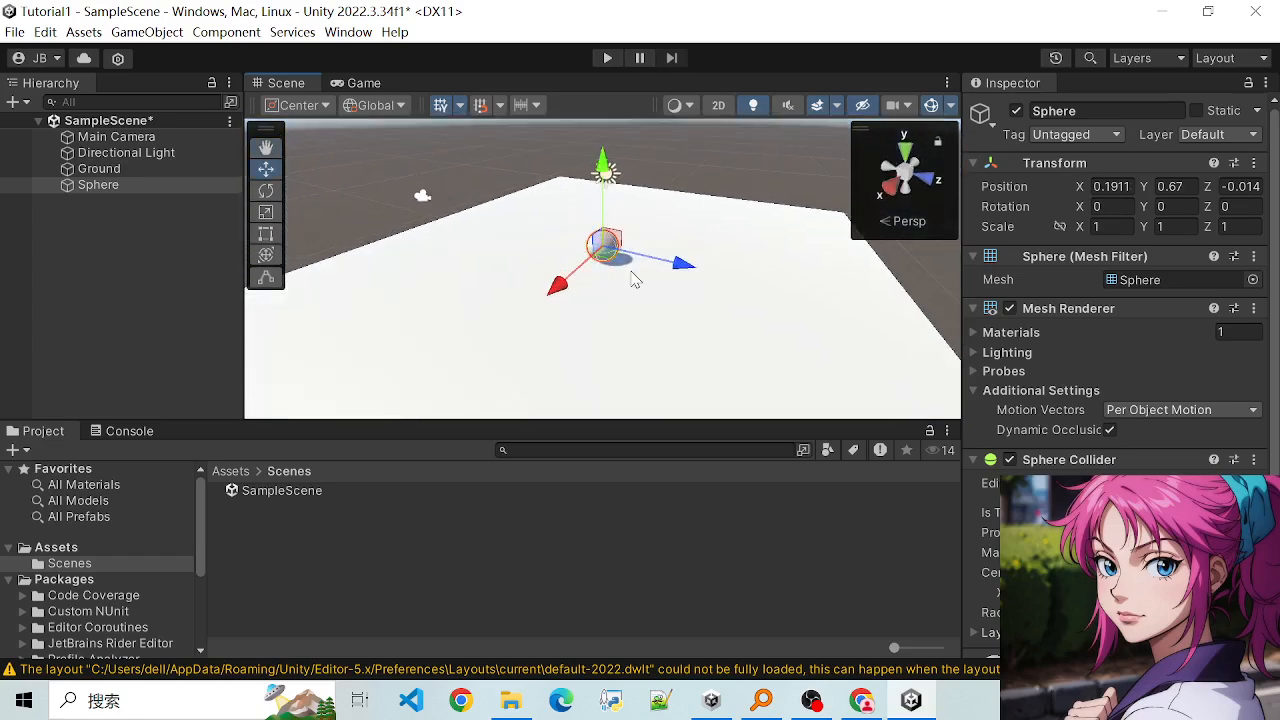
- Try an X scale of 2 on the Sphere and clear the X scale value
click(463, 280)
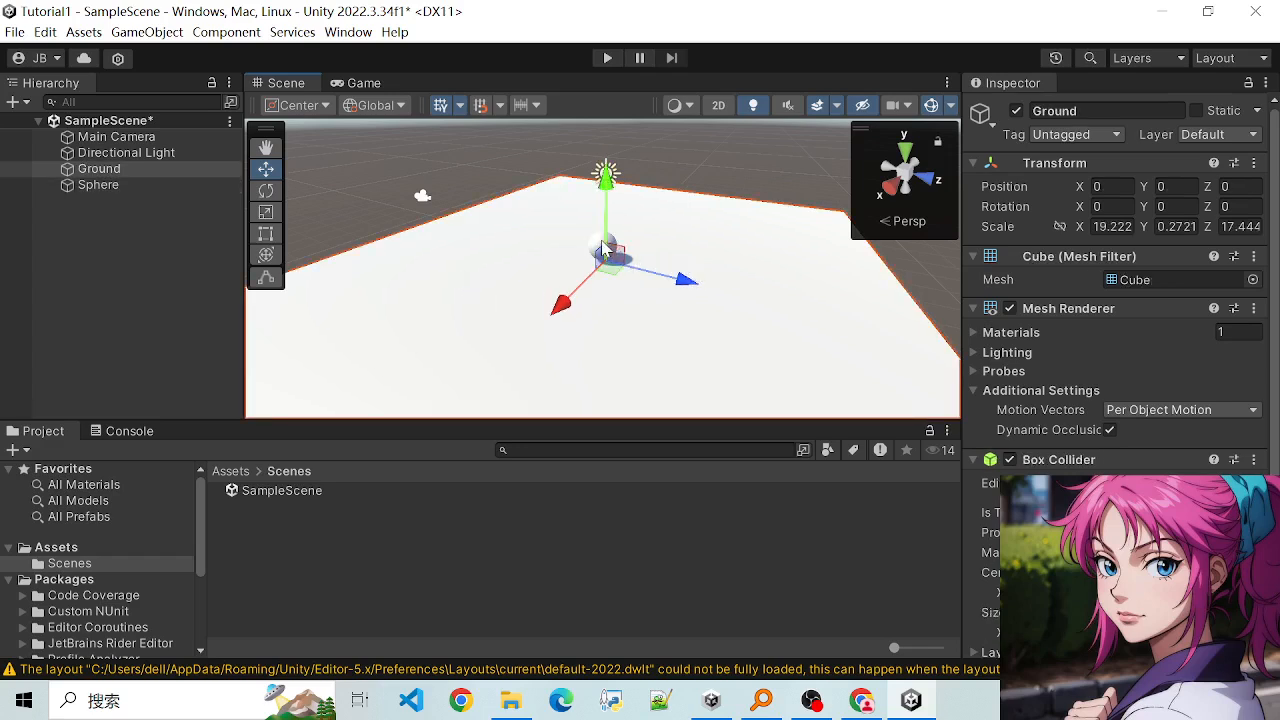
click(603, 251)
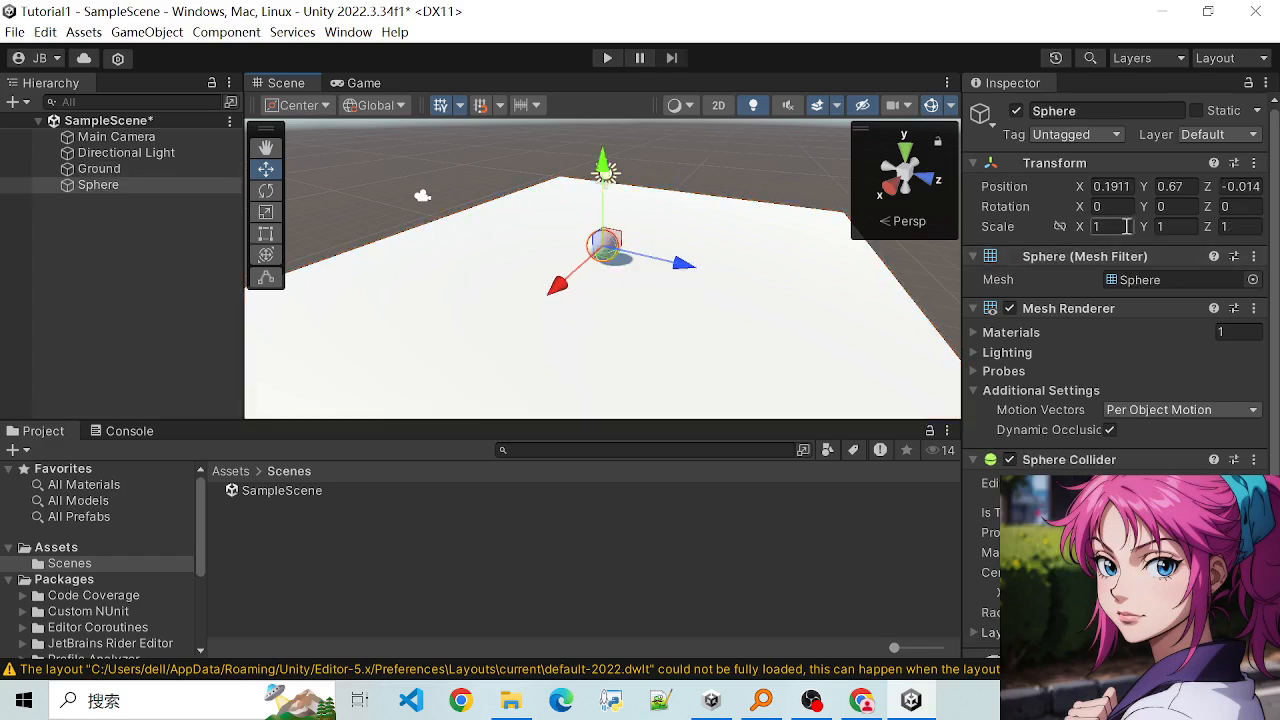
click(1105, 228)
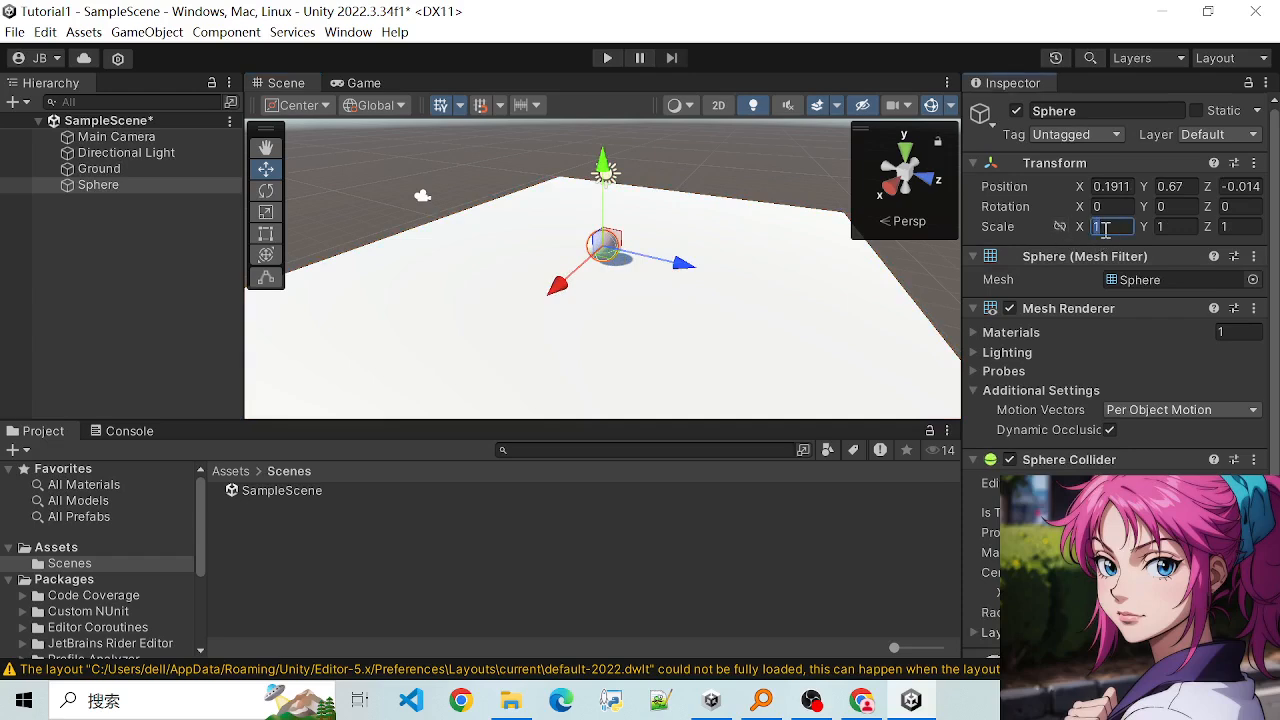
text(2)
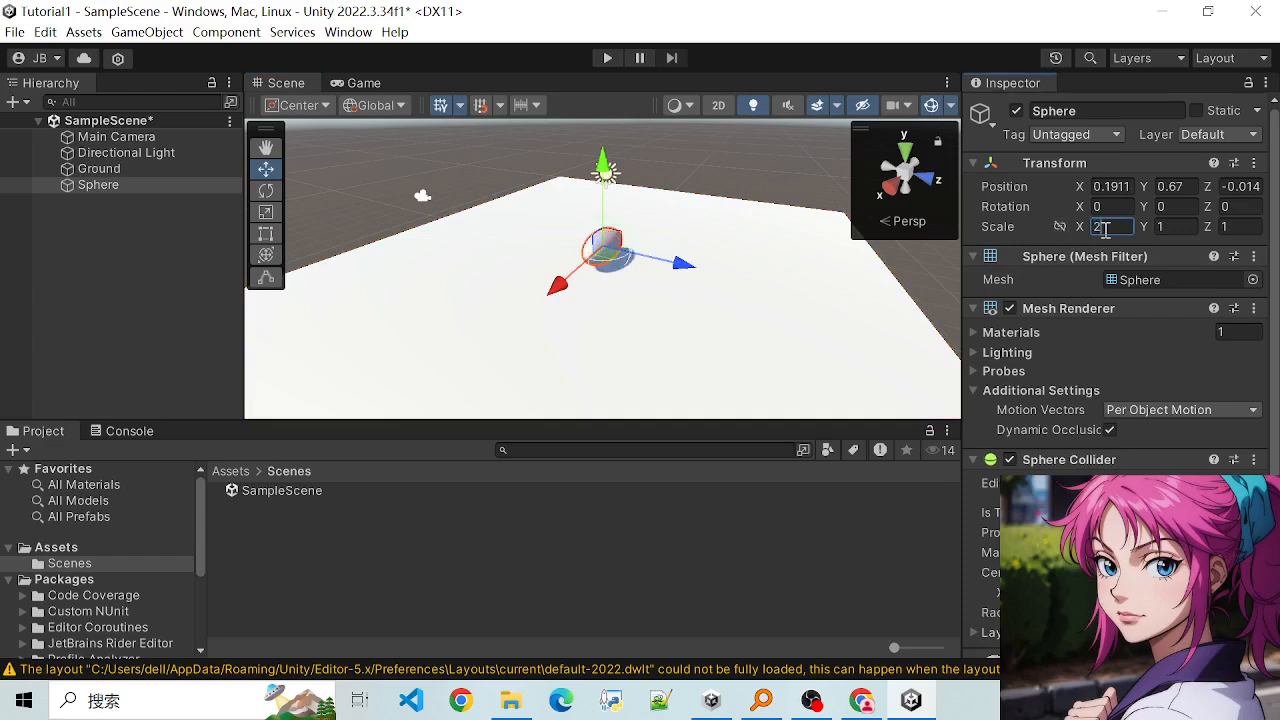
key(BackSpace)
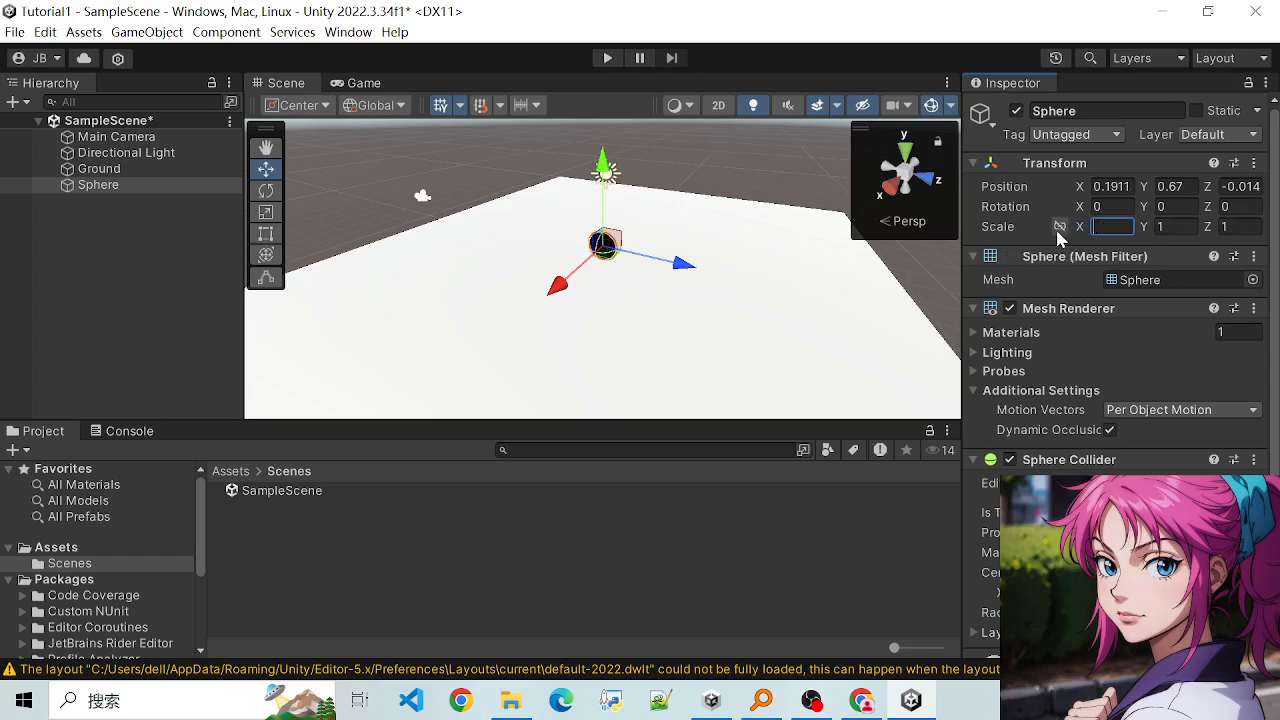
- Enable constrained proportions for the Sphere's scale and set its Y scale to 2
click(1058, 229)
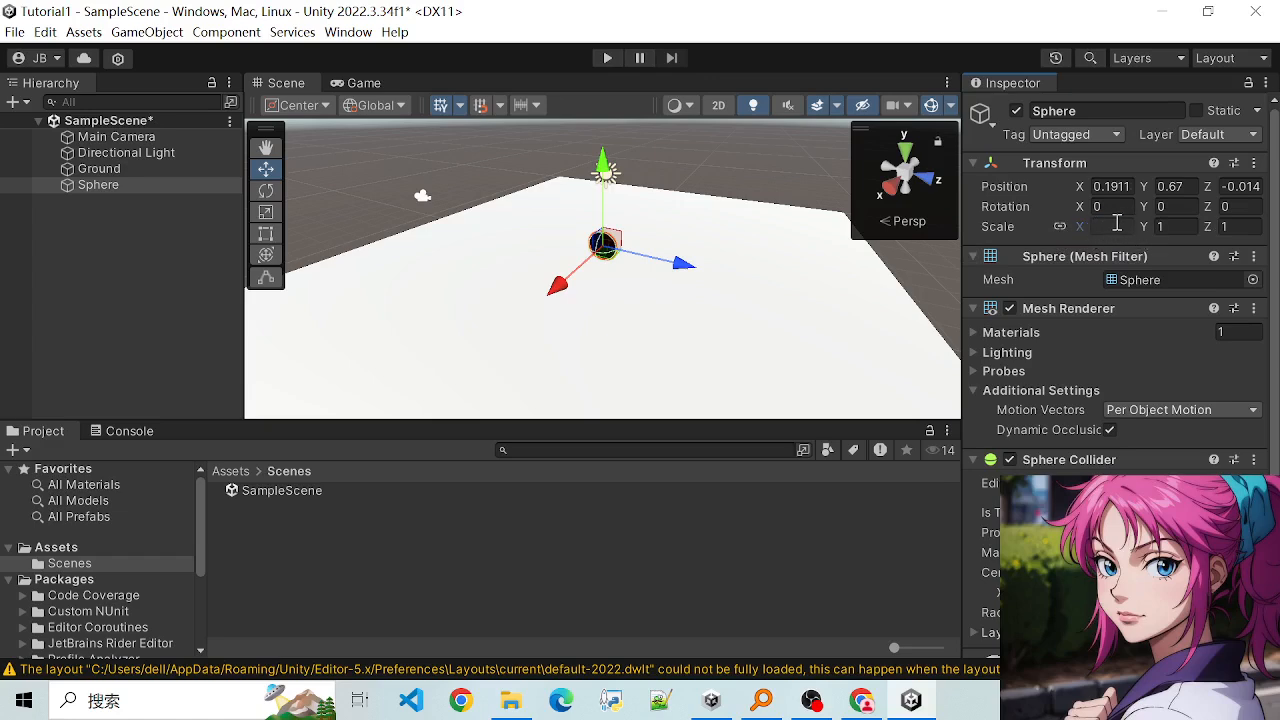
click(1060, 227)
click(1100, 228)
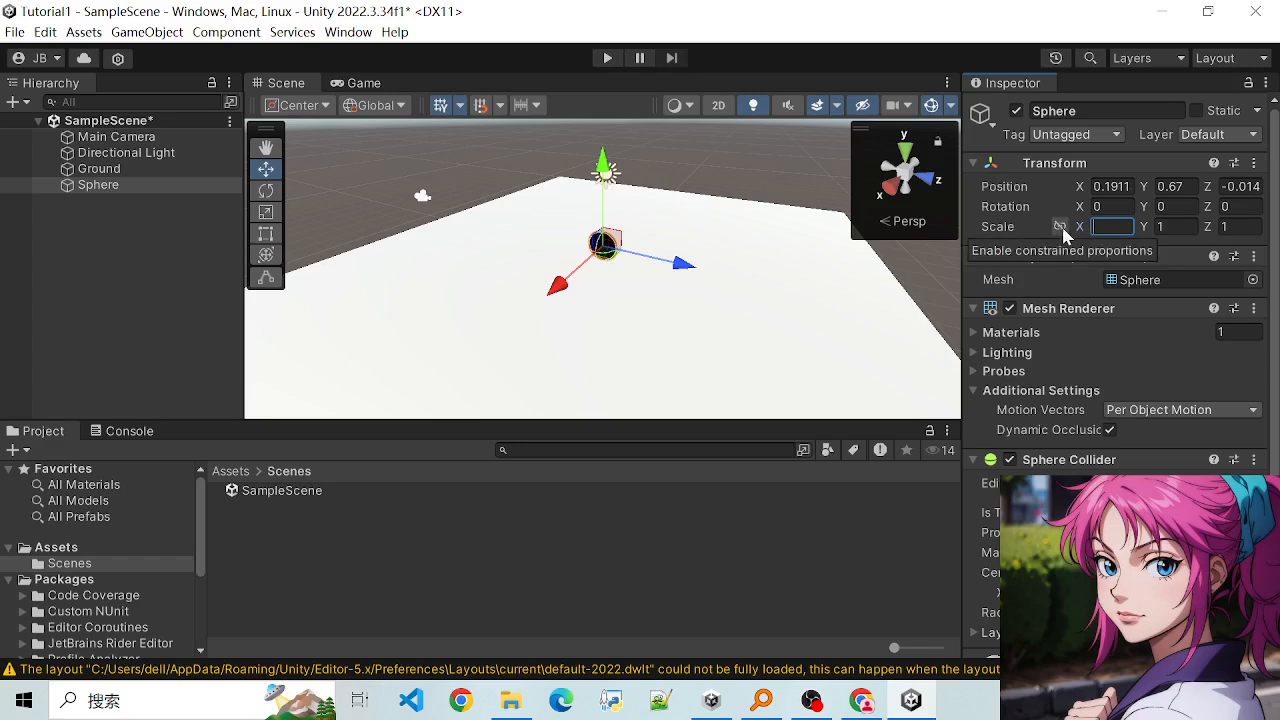
click(1060, 227)
click(1176, 227)
text(2)
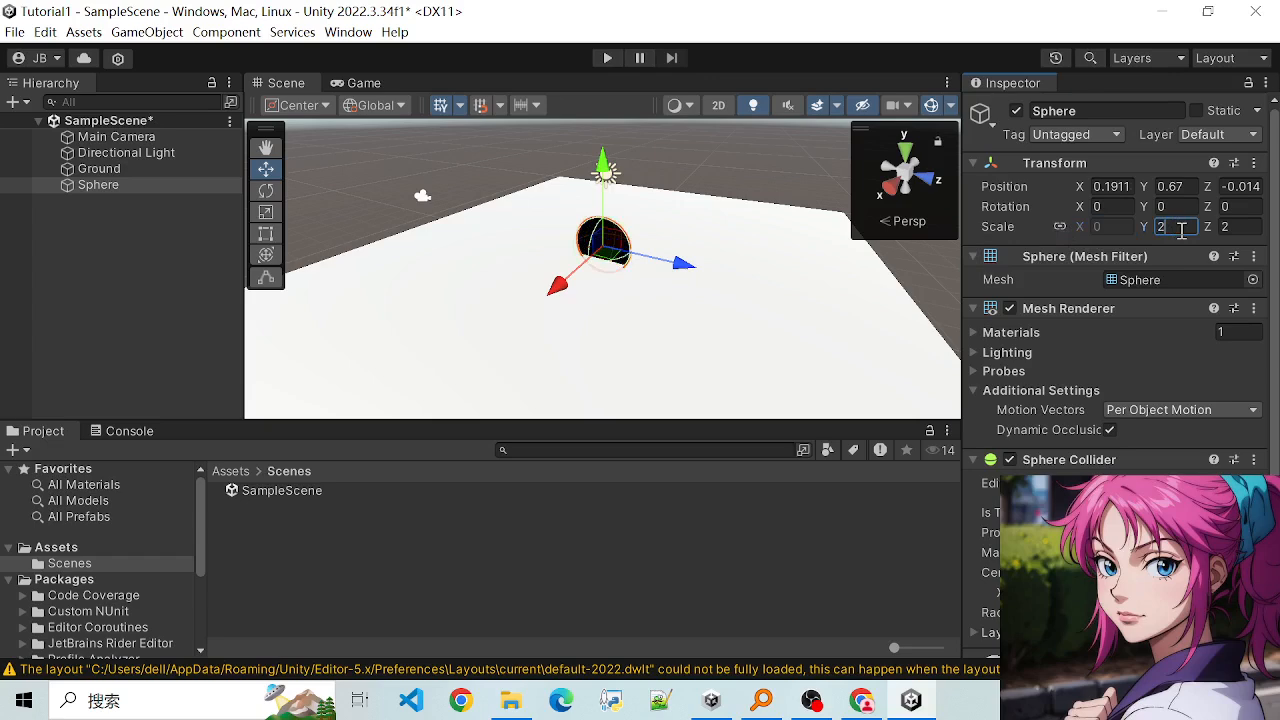
- Turn off constrained proportions for the Sphere's scale and set its X scale to 2
click(1060, 227)
click(1097, 228)
text(2)
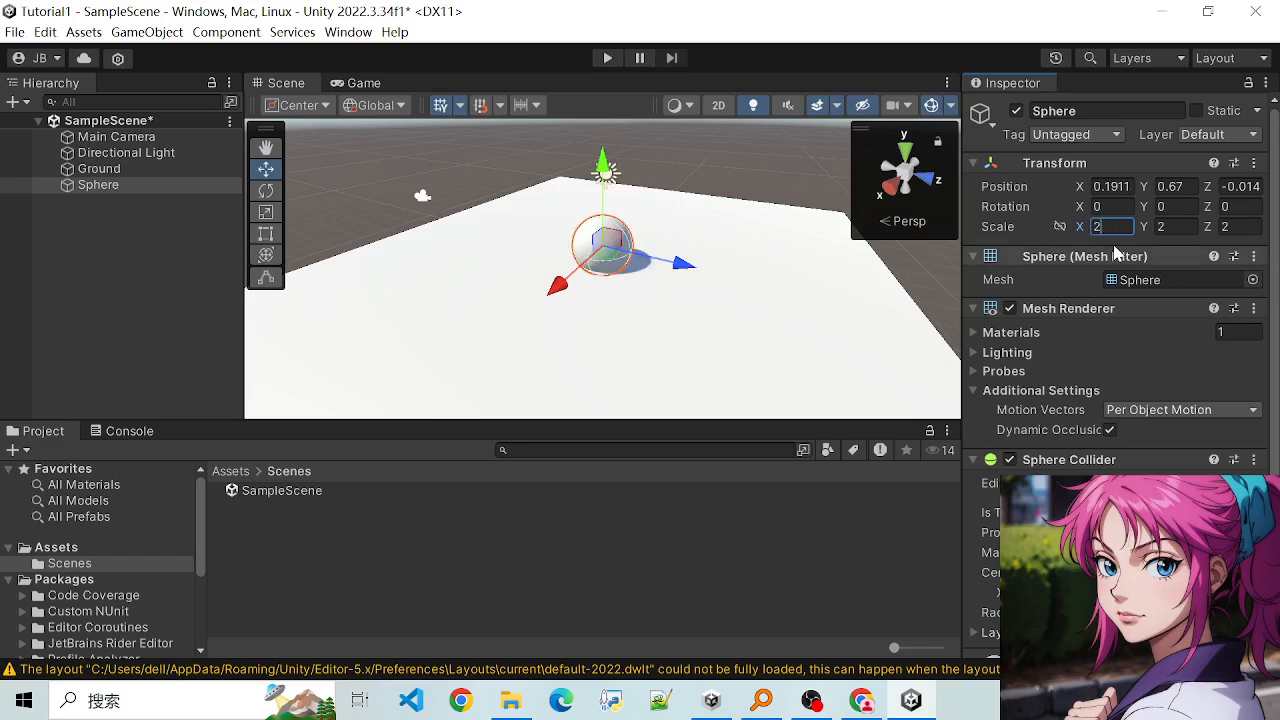
scroll(814, 314, up, 3)
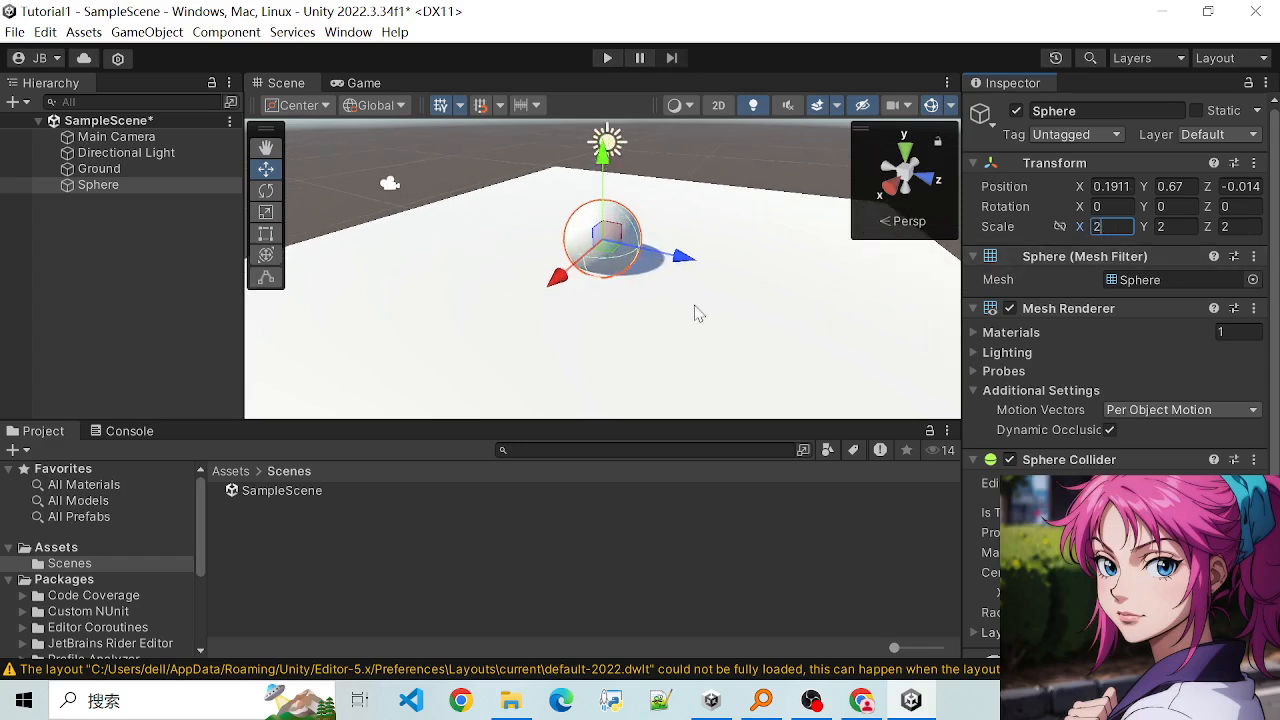
- Raise the enlarged Sphere with the Move tool to a Y position of about 1.09, checking it against the Ground surface
click(754, 304)
scroll(672, 267, down, 2)
click(596, 230)
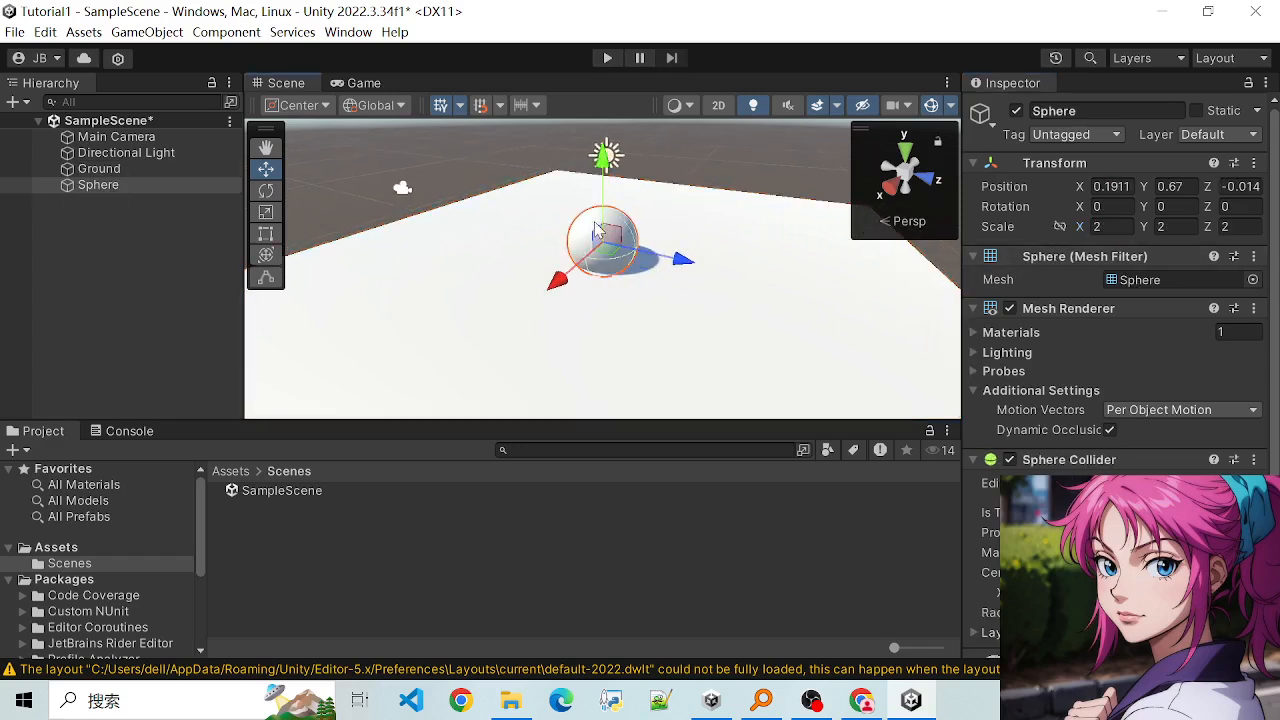
alt+drag(633, 320, 610, 182)
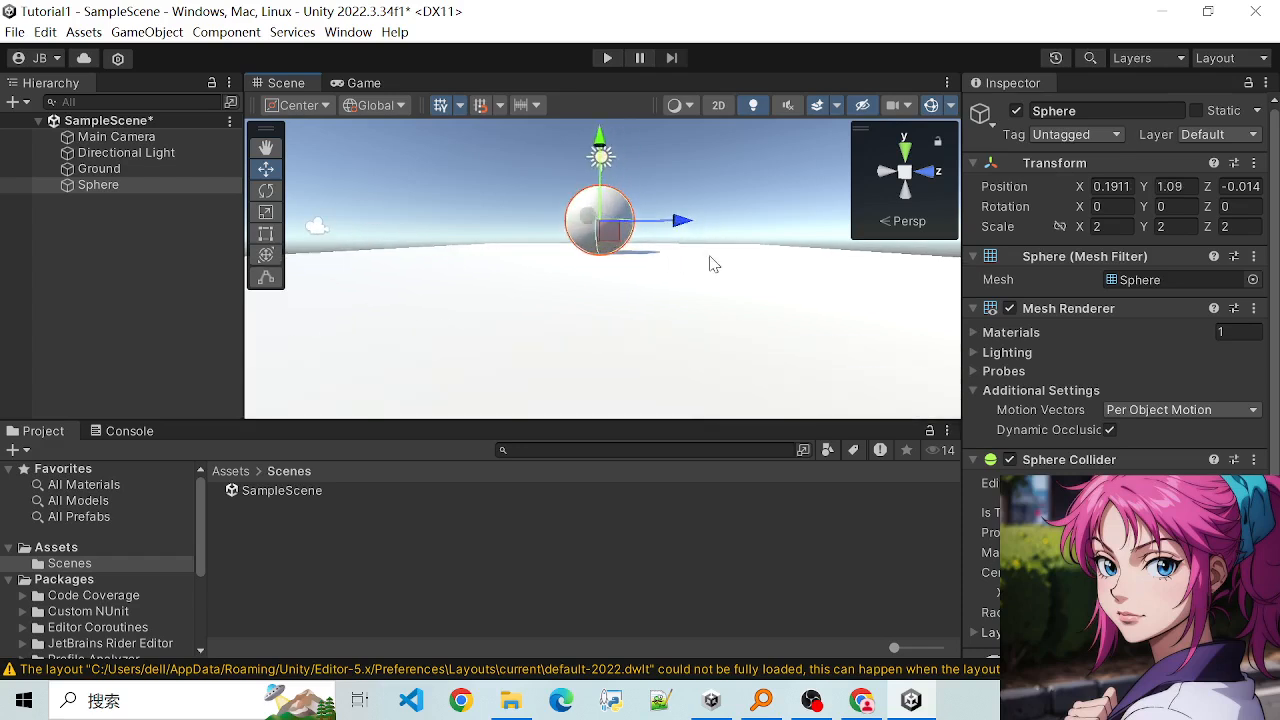
alt+drag(711, 263, 604, 315)
scroll(602, 308, up, 3)
scroll(489, 325, down, 3)
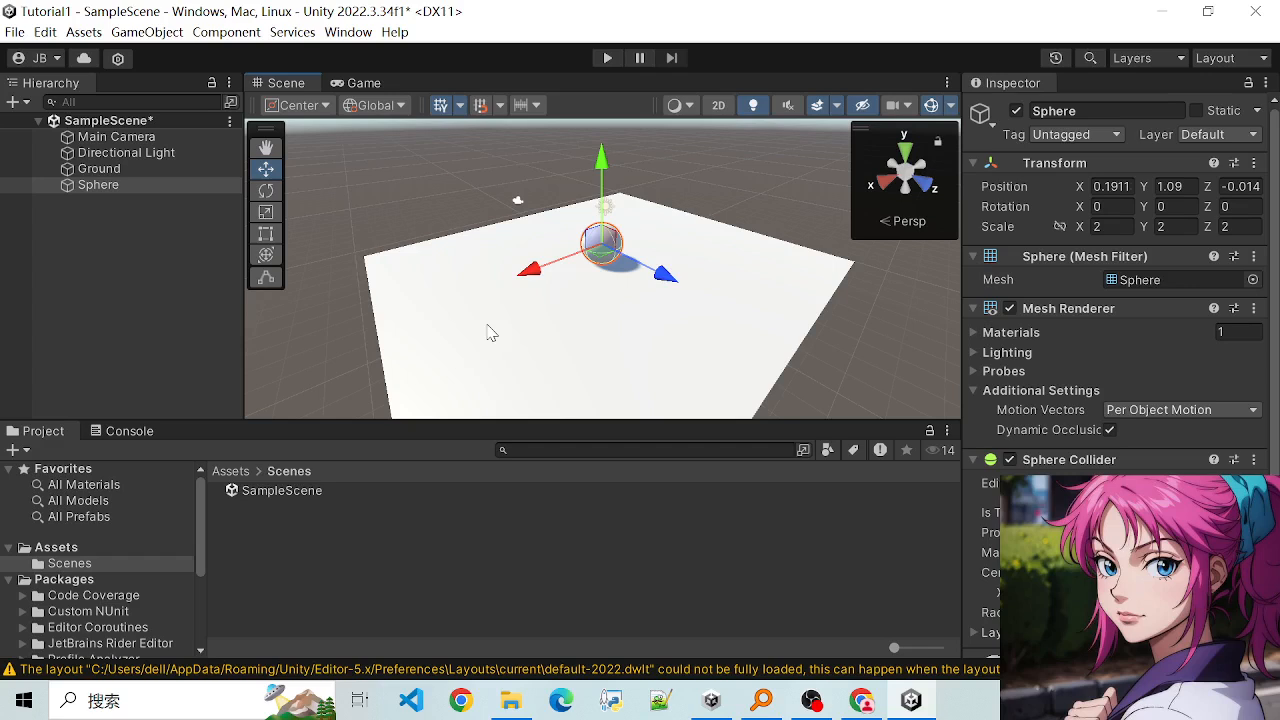
- Fly the scene camera forward, backward, sideways, up and down to examine the Sphere and the Ground slab
scroll(498, 350, down, 2)
scroll(498, 350, up, 3)
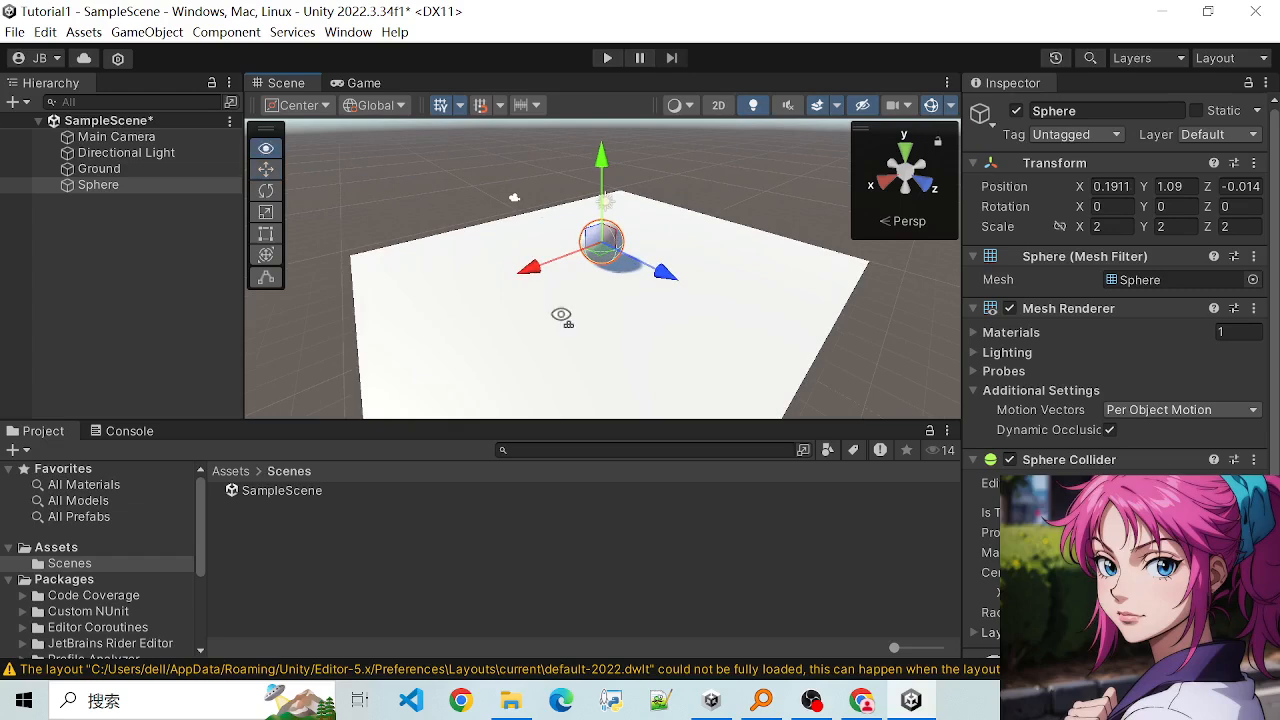
alt+drag(561, 316, 612, 248)
key(s)
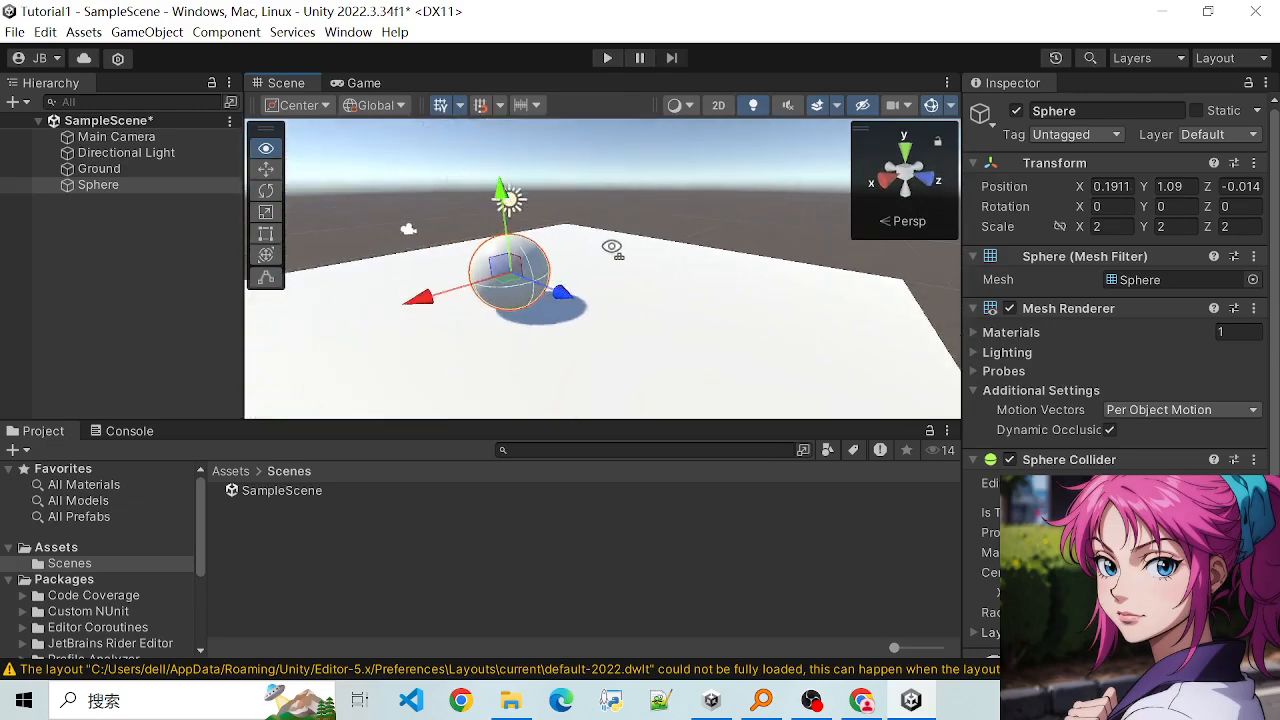
key(w)
key(a)
key(d)
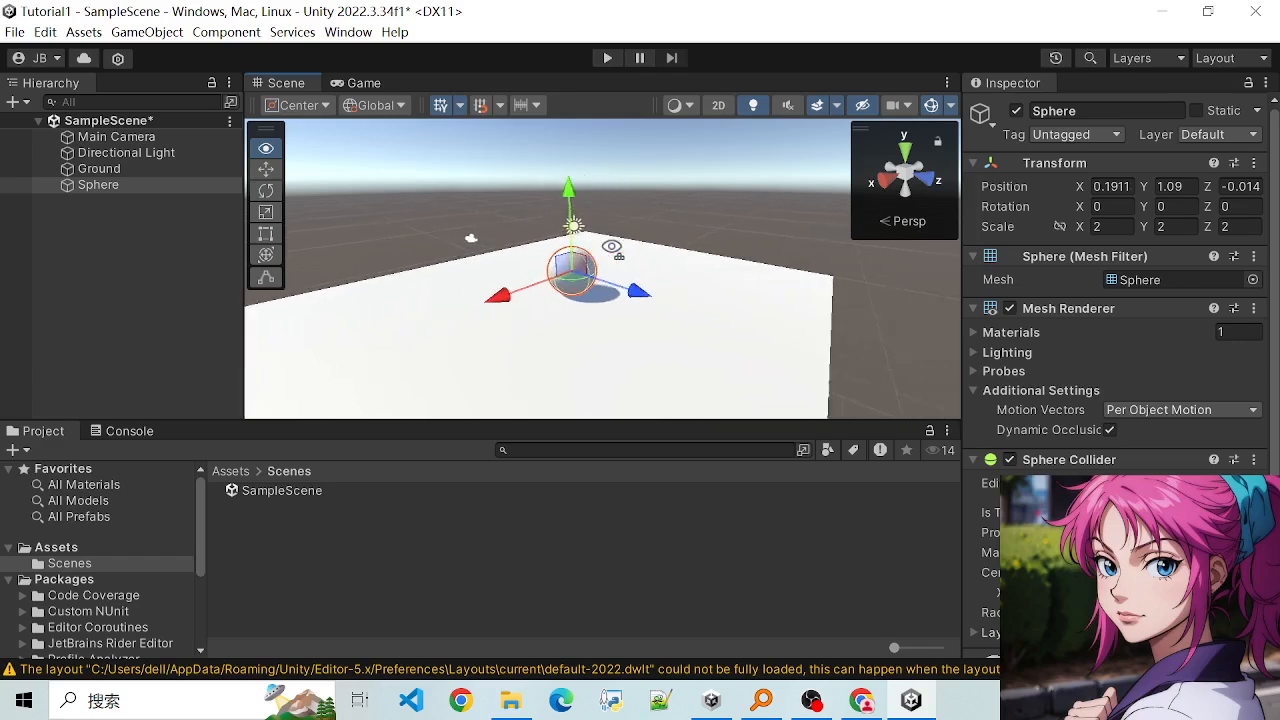
key(q)
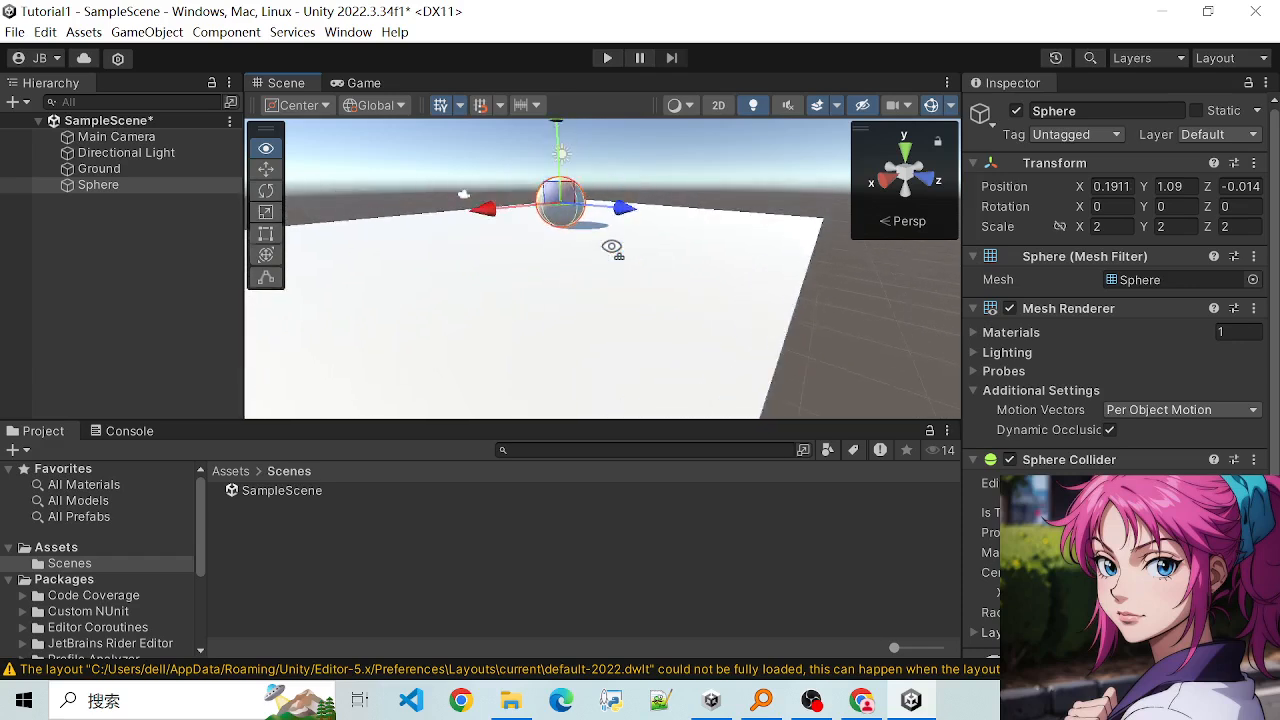
key(e)
key(q)
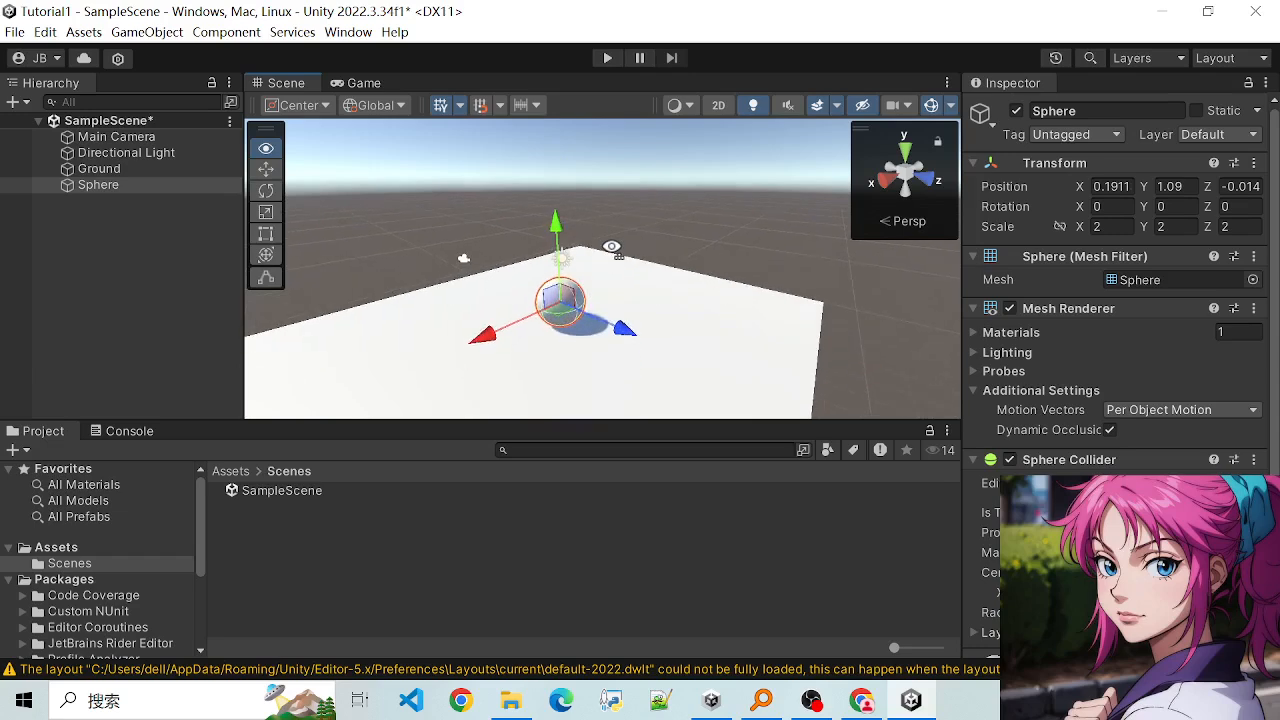
key(e)
key(d)
key(w)
key(a)
right_drag(610, 248, 595, 289)
key(d)
key(s)
key(a)
key(a)
key(d)
key(s)
key(a)
key(w)
key(d)
key(s)
key(a)
key(s)
key(d)
key(a)
key(w)
key(a)
key(s)
key(d)
scroll(626, 314, up, 4)
scroll(626, 314, down, 3)
scroll(614, 317, up, 1)
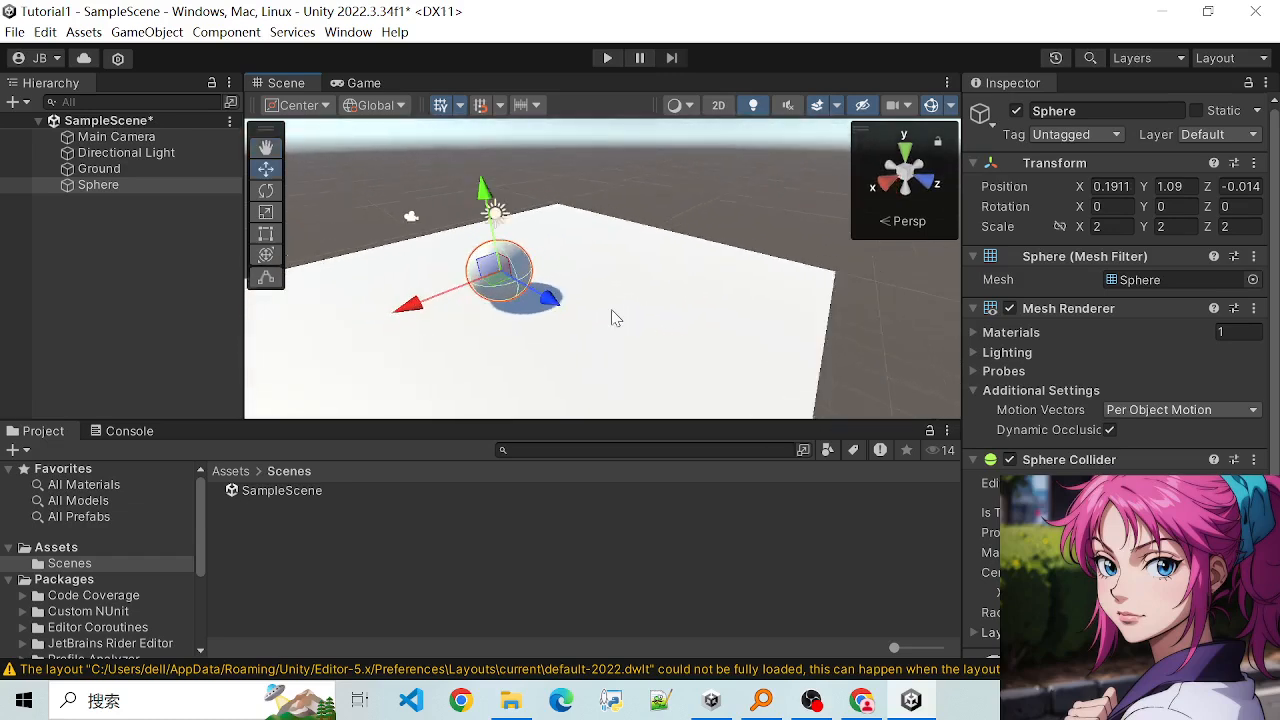
scroll(614, 317, down, 1)
- Examine the Sphere and the Ground slab from several angles and distances by orbiting and zooming around them
alt+drag(477, 309, 700, 262)
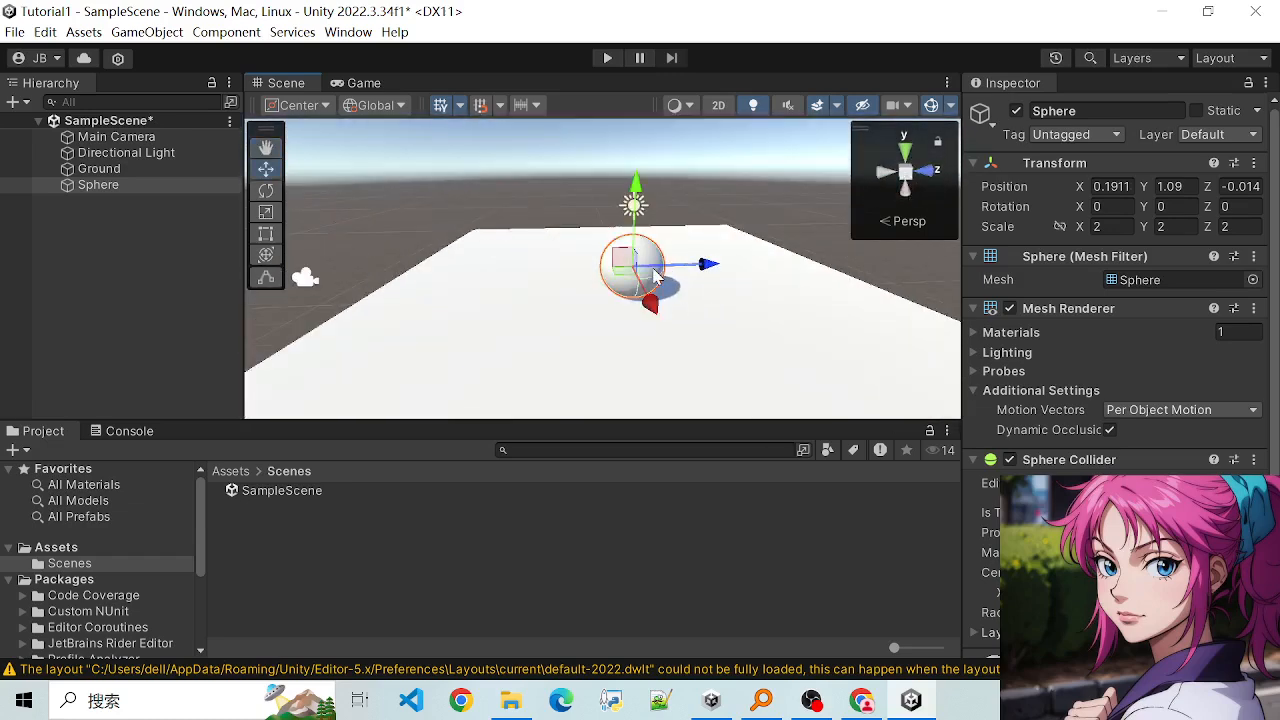
scroll(723, 263, down, 4)
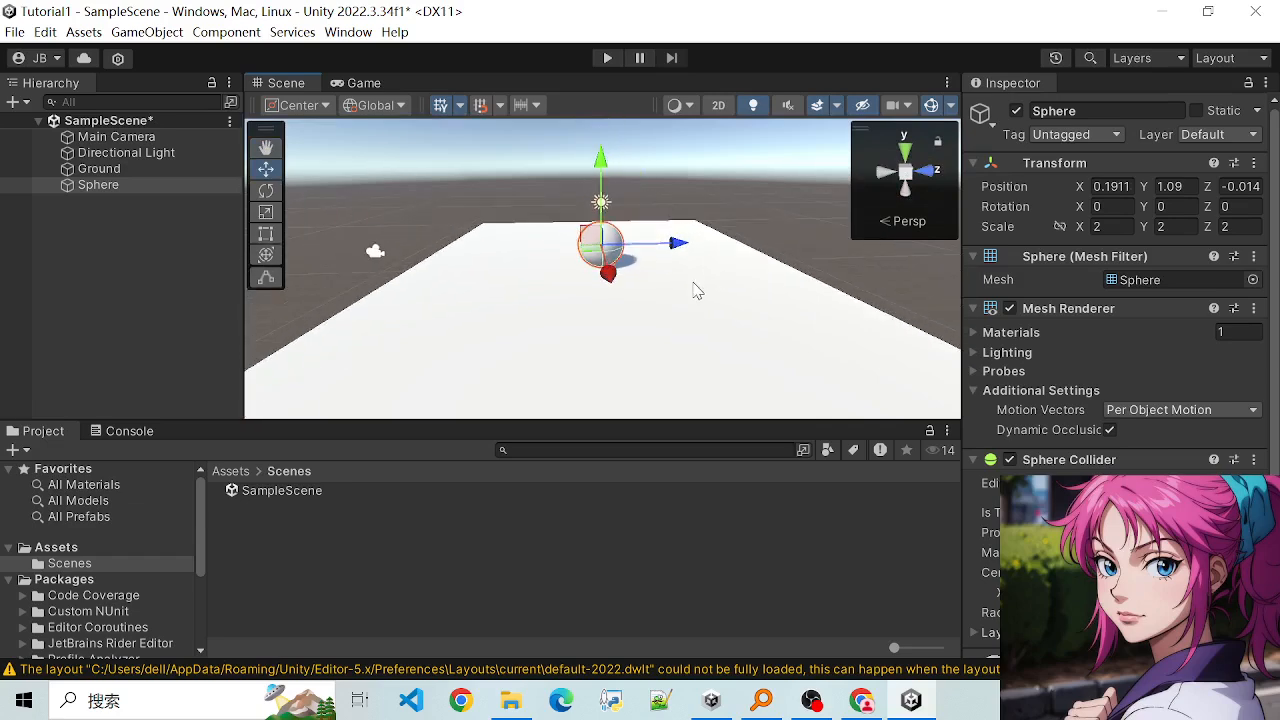
alt+drag(767, 289, 535, 303)
scroll(525, 304, down, 2)
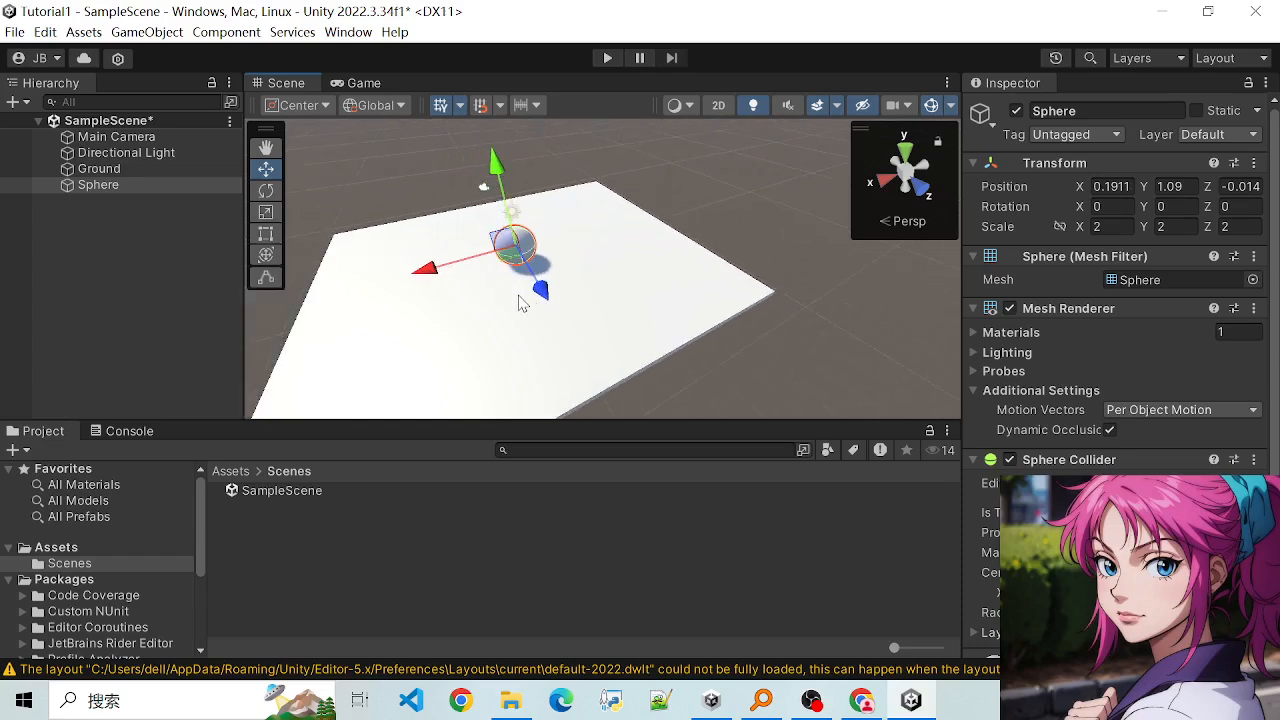
alt+drag(416, 293, 613, 253)
scroll(611, 262, down, 3)
scroll(604, 310, up, 3)
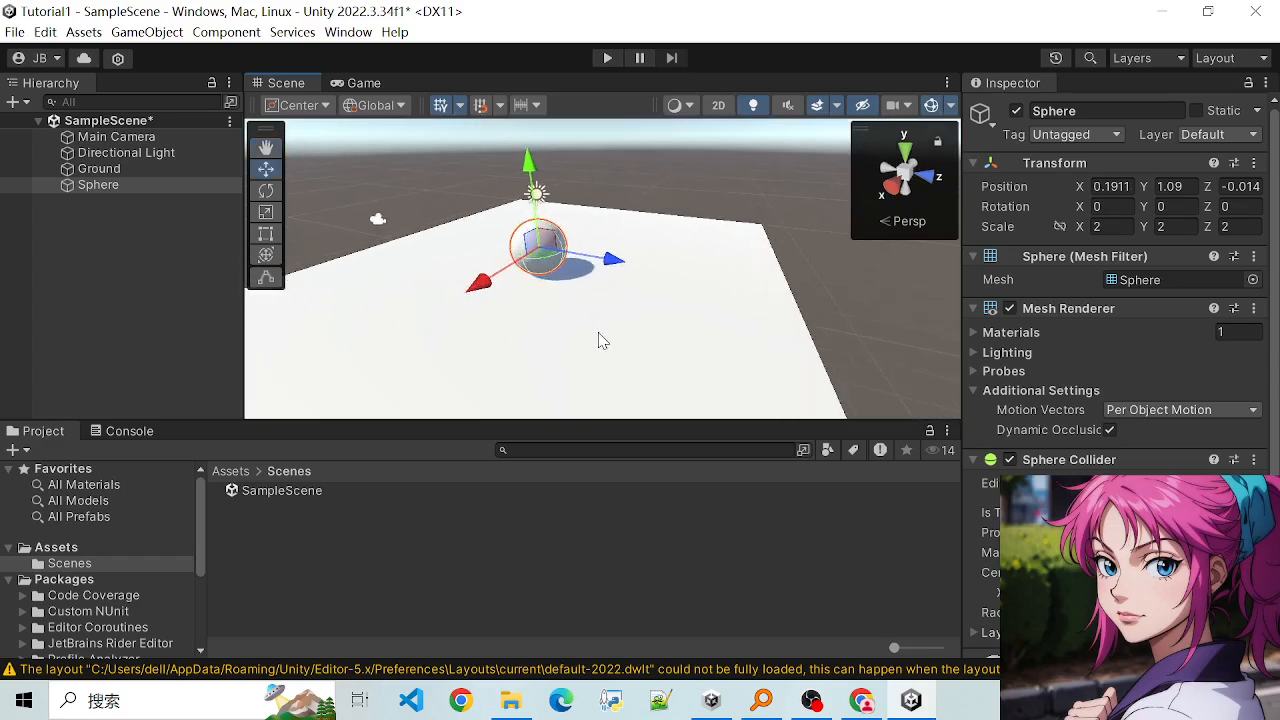
scroll(565, 331, down, 3)
scroll(563, 332, up, 6)
scroll(558, 333, up, 2)
scroll(555, 310, down, 2)
scroll(545, 290, up, 3)
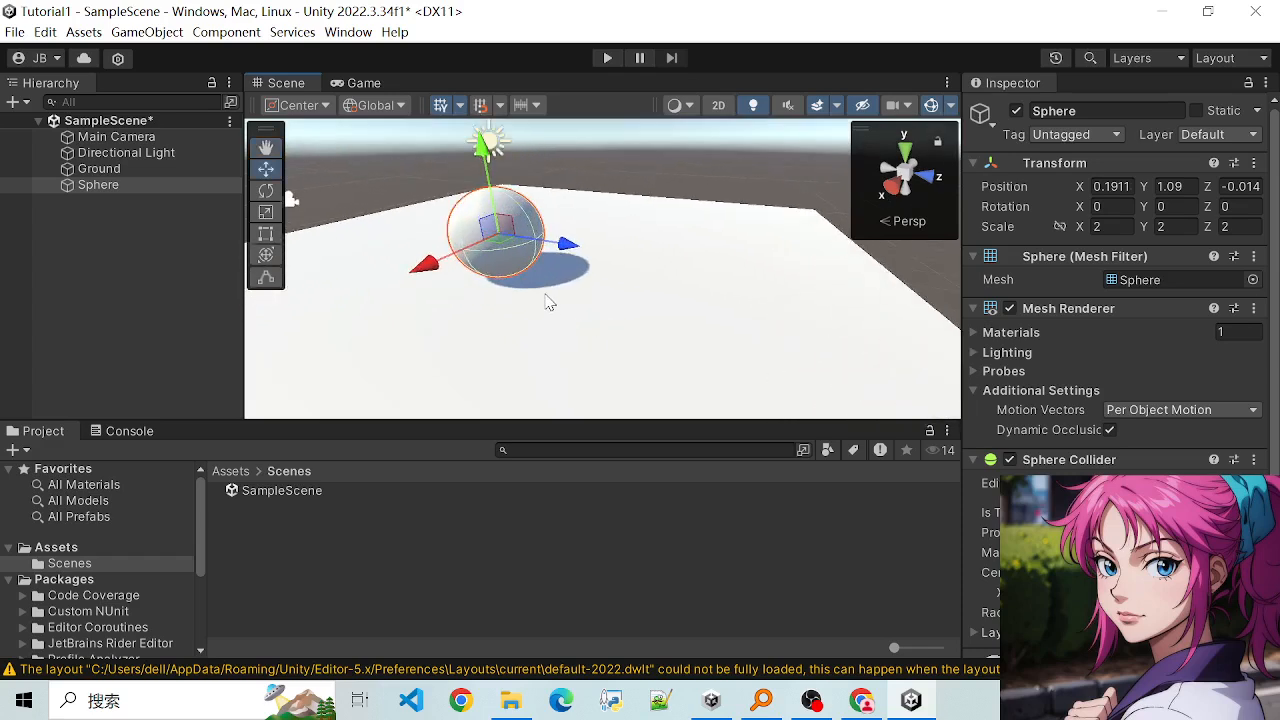
scroll(586, 306, down, 3)
mouse_move(586, 306)
alt+mouse_down()
mouse_move(645, 362)
mouse_move(686, 366)
mouse_move(589, 329)
mouse_move(634, 320)
mouse_move(683, 286)
mouse_move(609, 306)
mouse_move(567, 300)
alt+mouse_up()
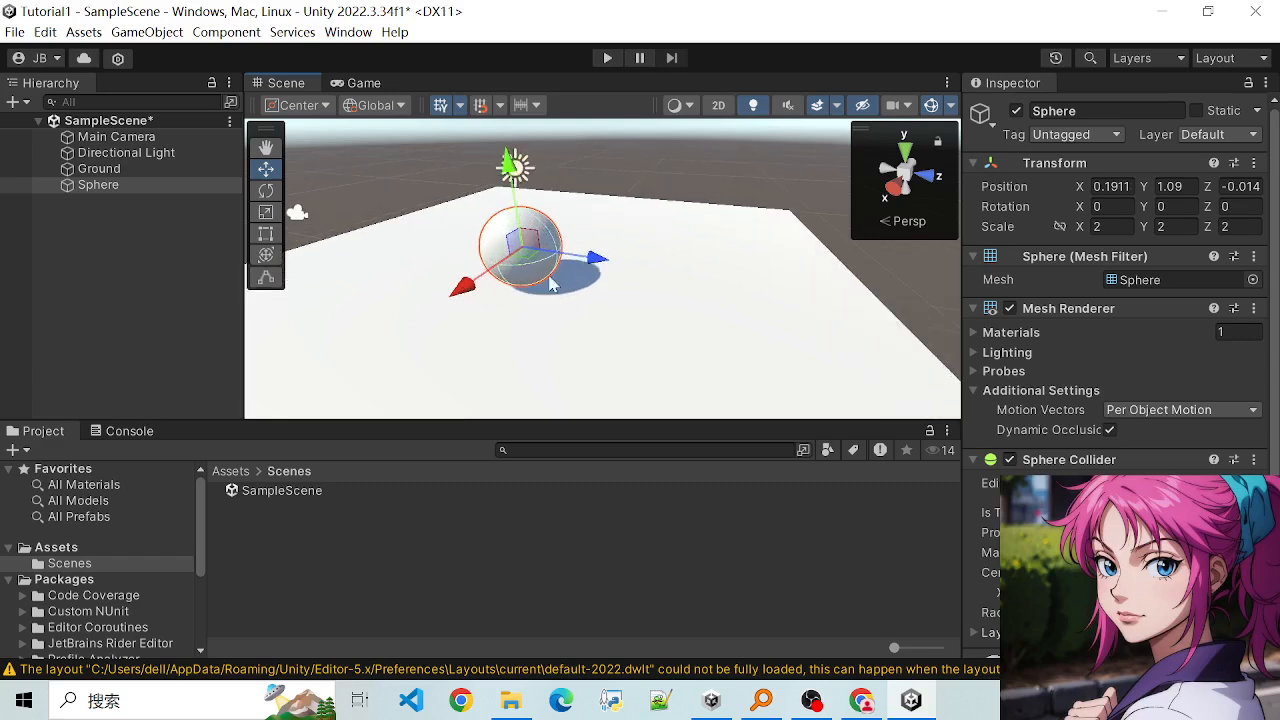
scroll(603, 299, up, 2)
scroll(623, 291, down, 3)
scroll(609, 289, up, 1)
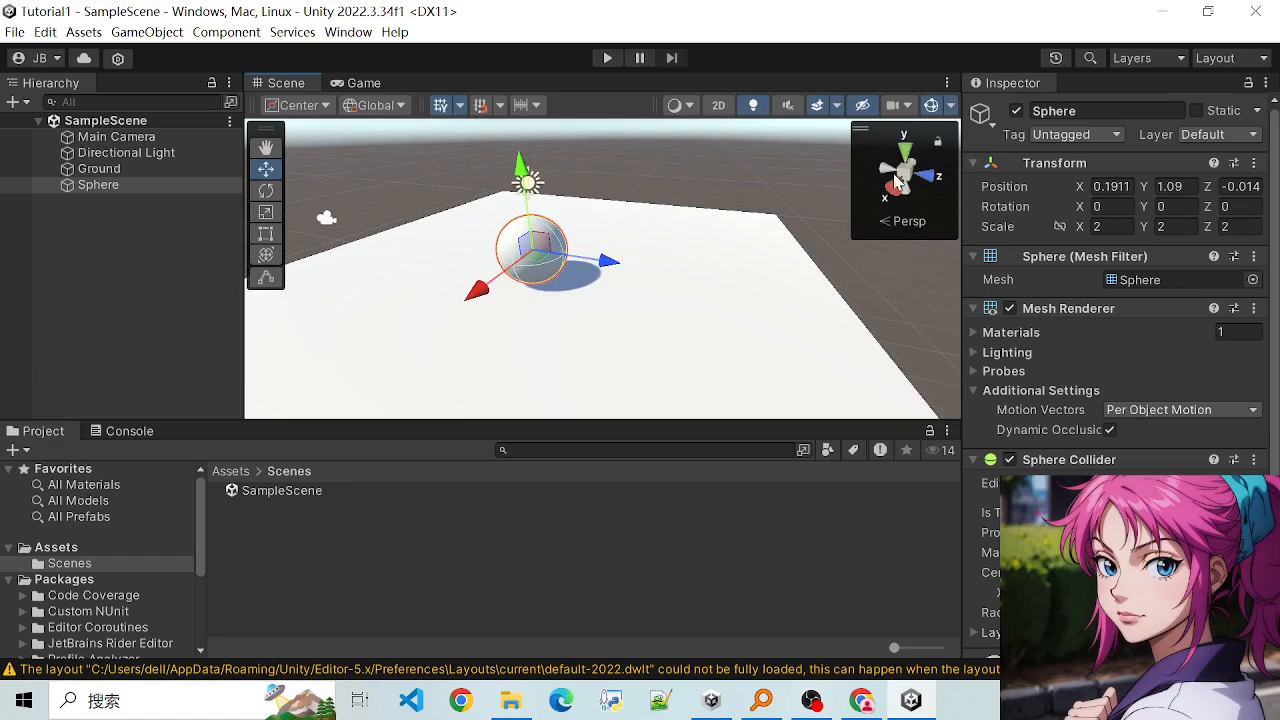
alt+drag(535, 364, 780, 262)
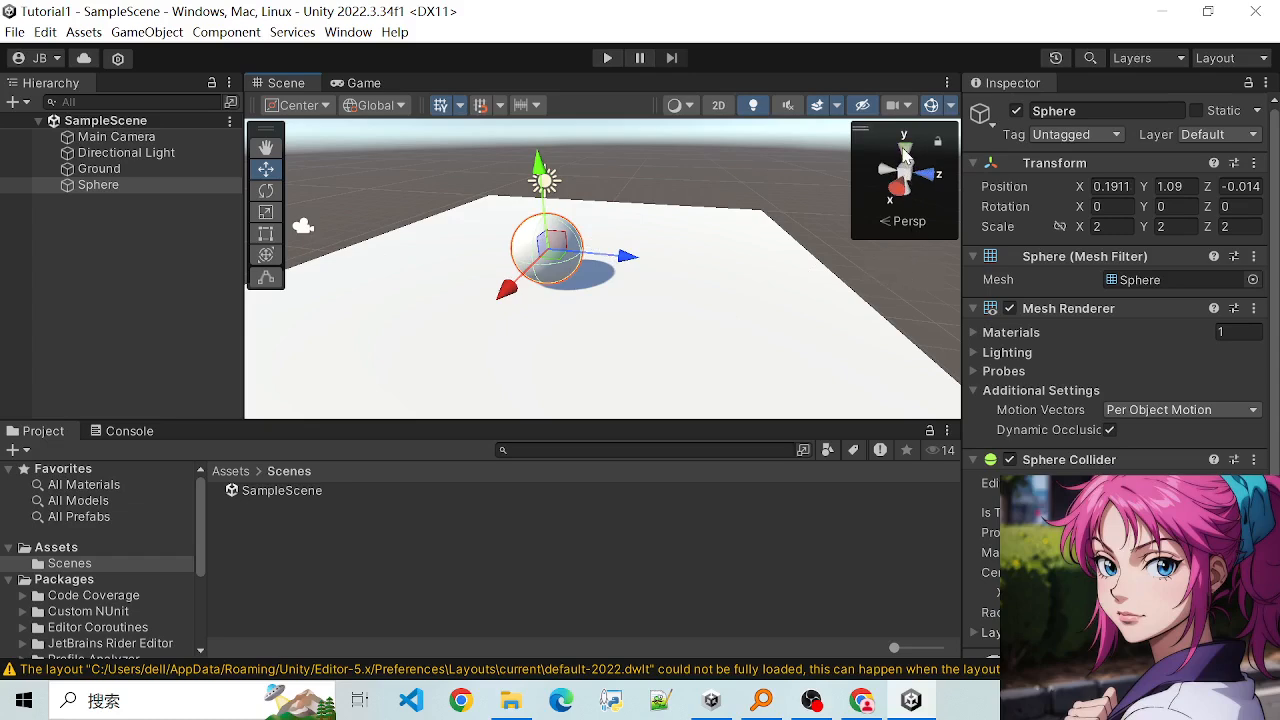
- Align the scene view to the Y axis as a Top view and turn off Perspective projection
click(903, 155)
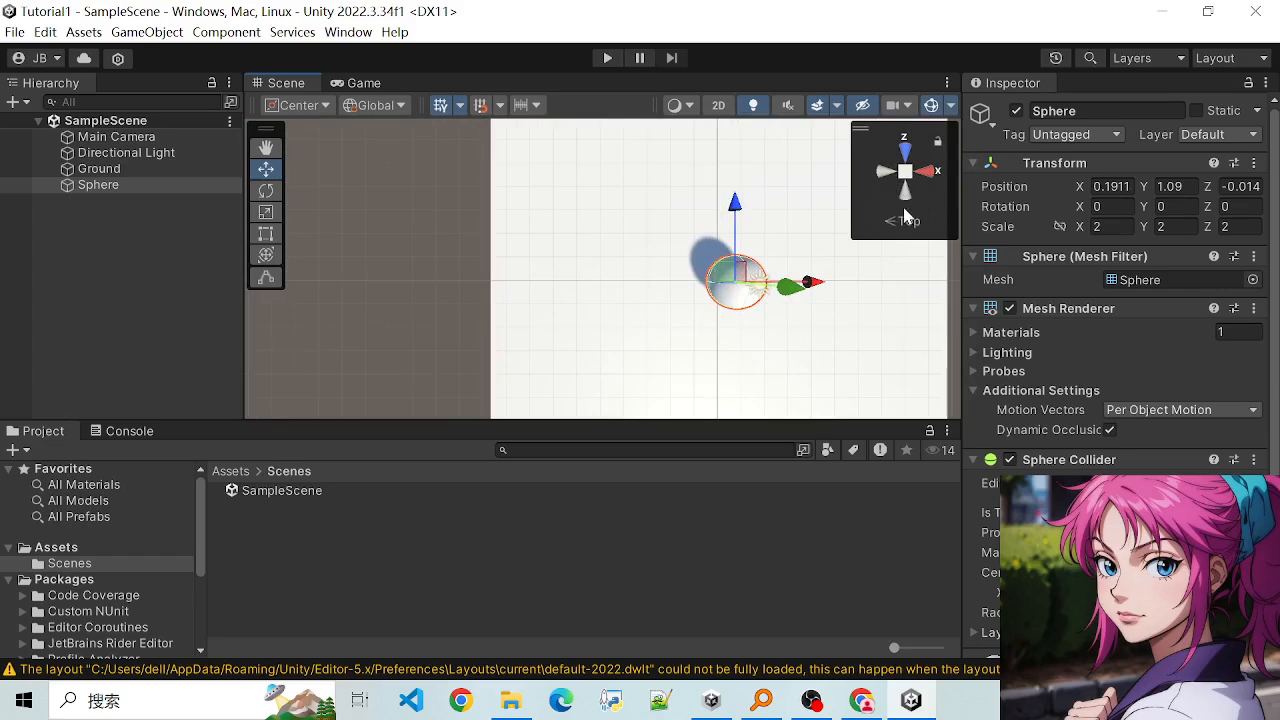
right_click(903, 176)
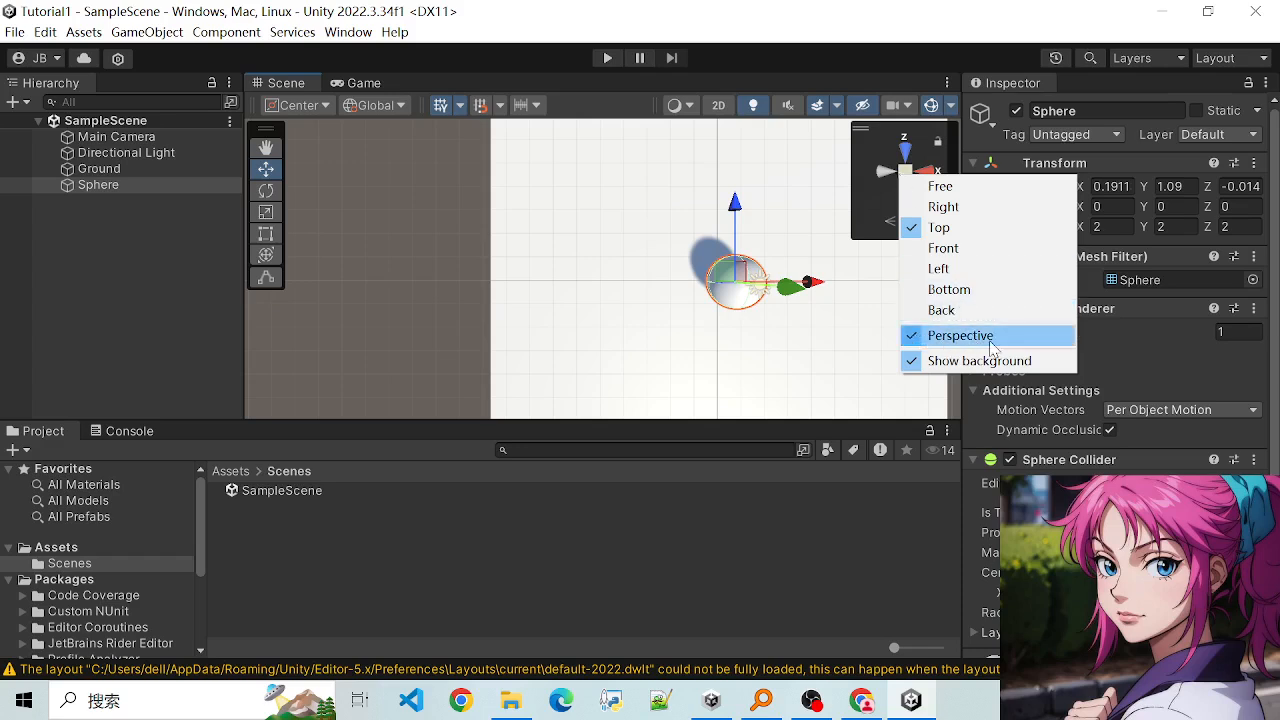
click(913, 340)
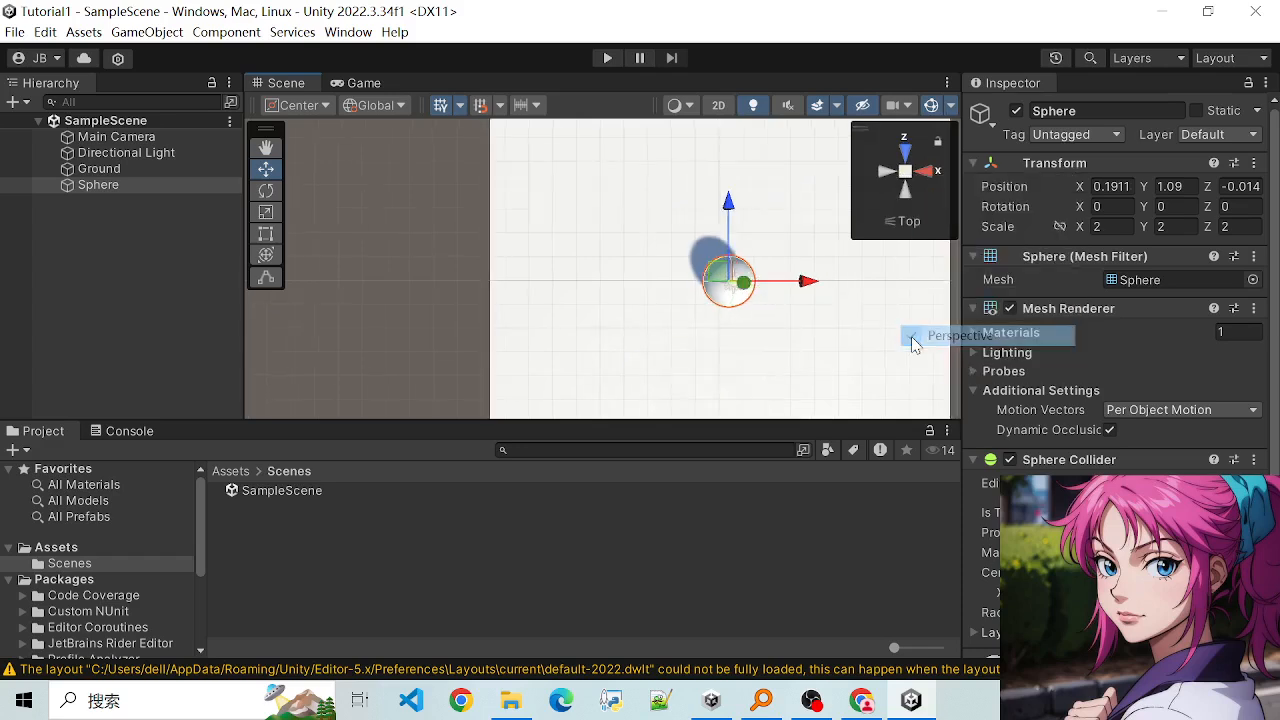
- Select the Ground slab and examine it at different zoom levels in the orthographic Top view
right_click(901, 174)
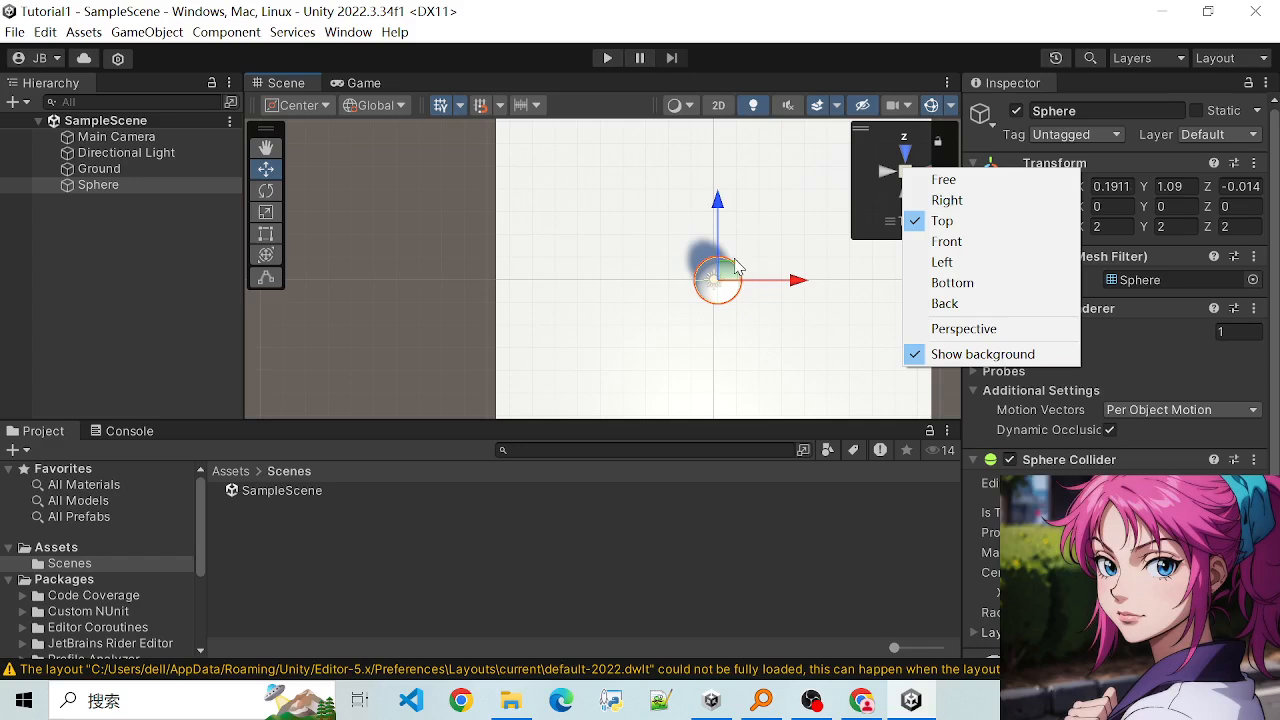
click(681, 349)
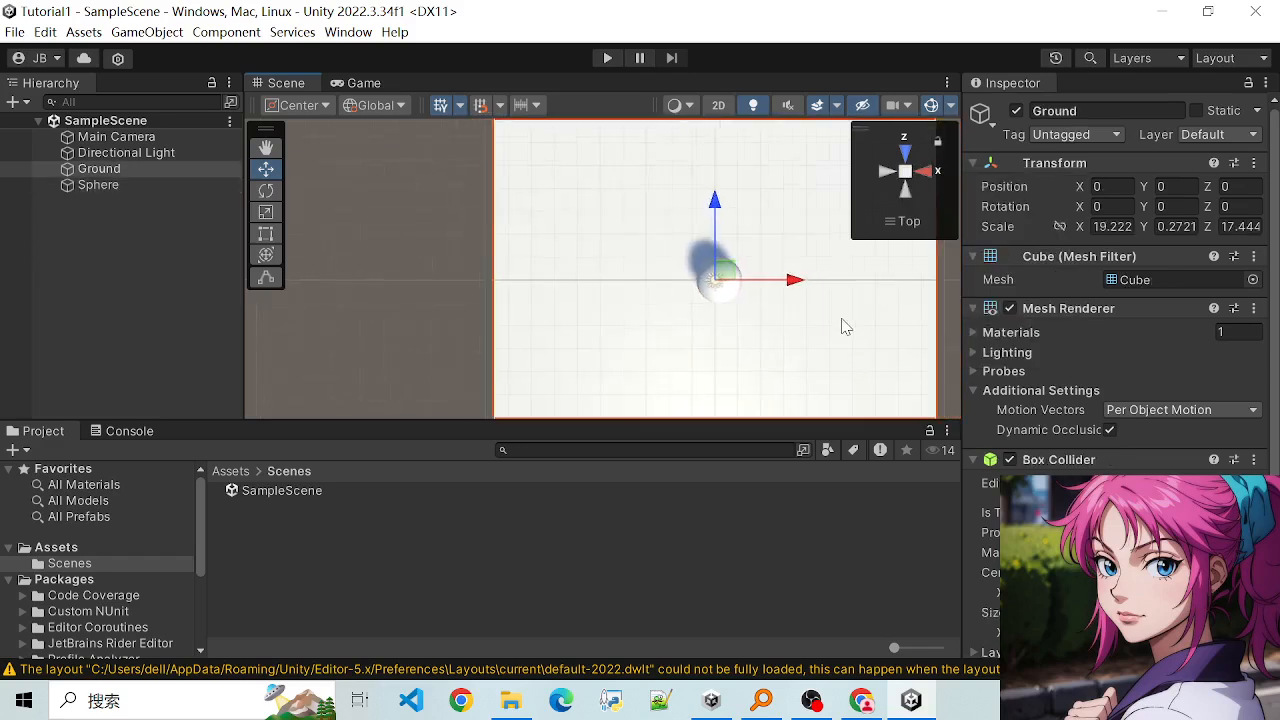
scroll(840, 320, down, 5)
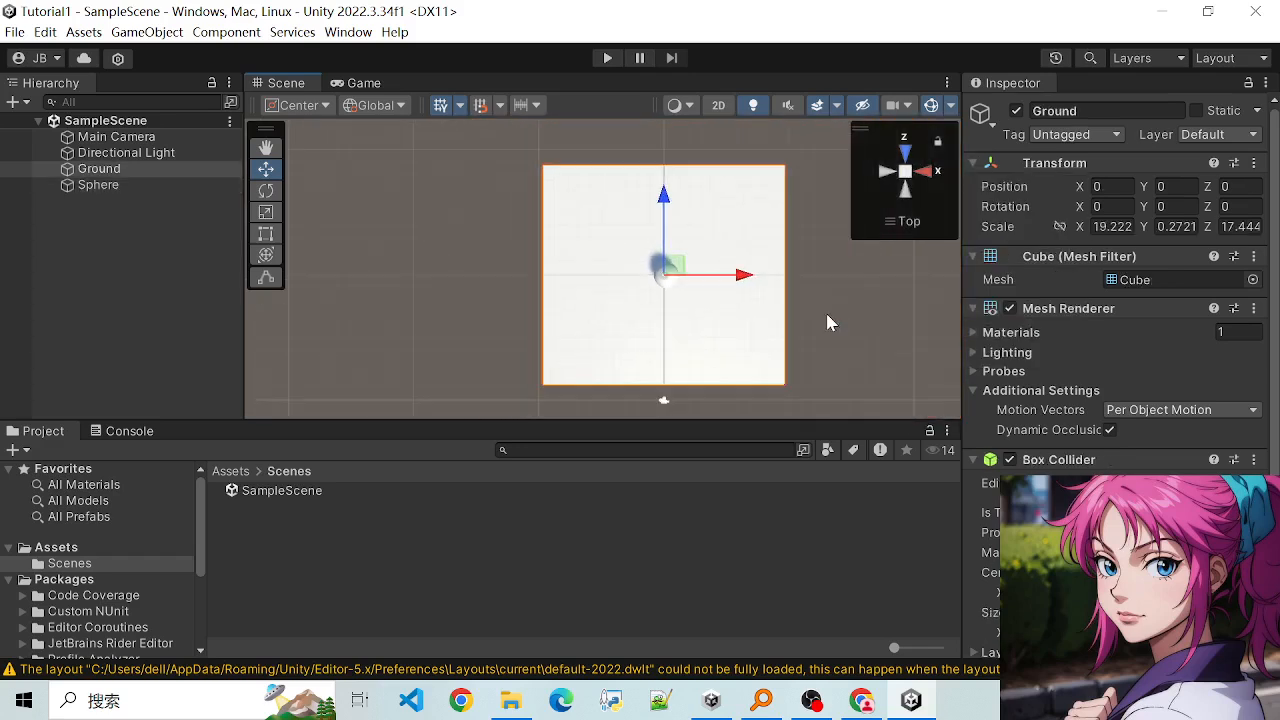
scroll(823, 317, up, 3)
scroll(800, 295, down, 3)
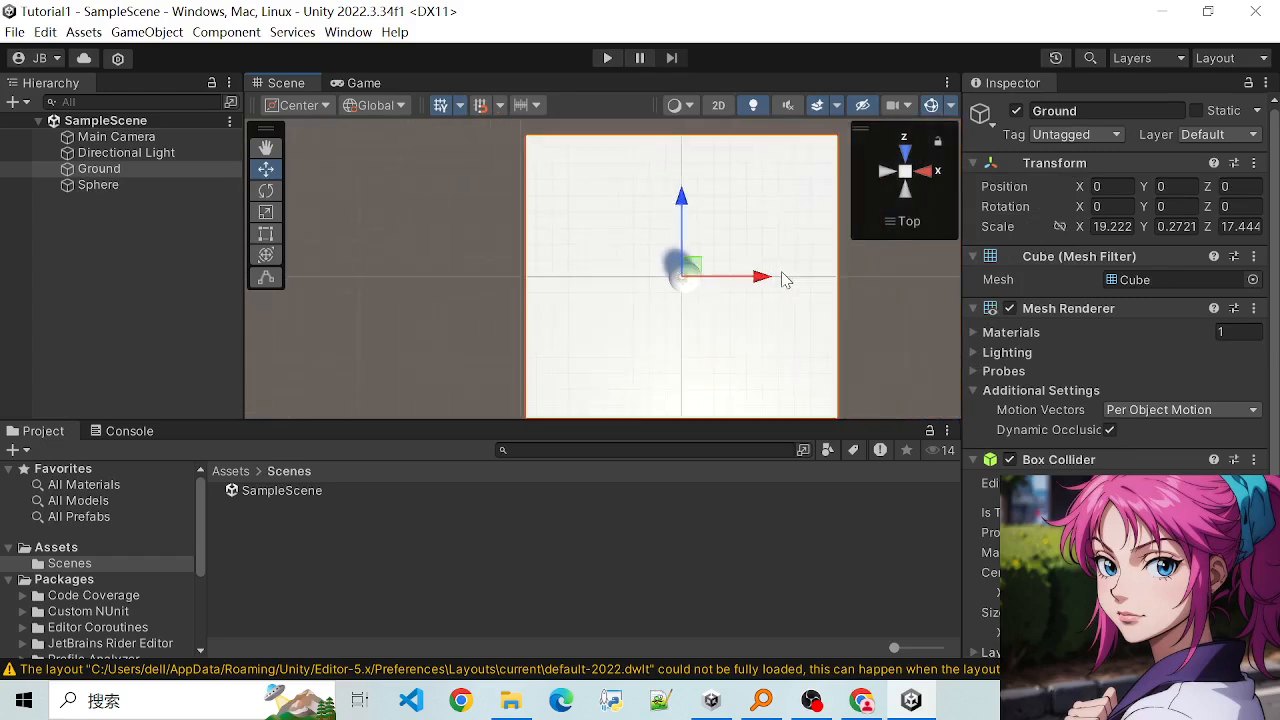
scroll(788, 280, up, 1)
scroll(793, 287, up, 1)
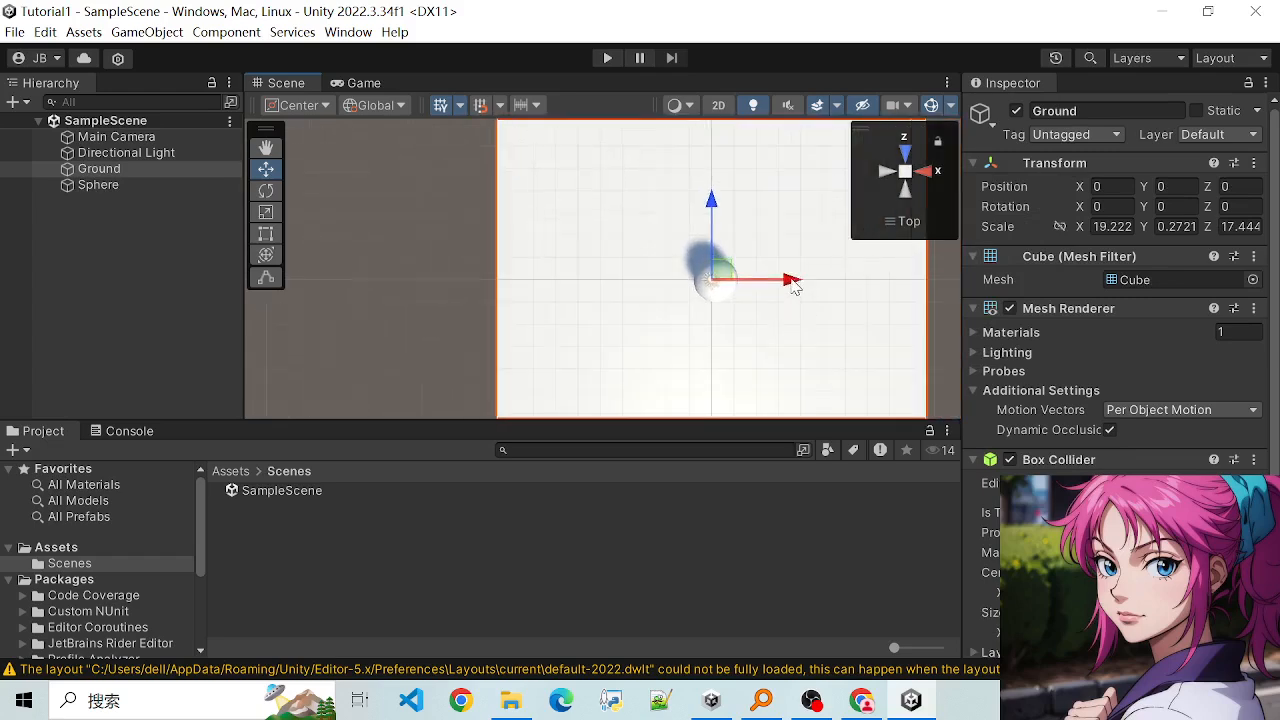
- Switch the Top view back to Perspective projection and examine the Ground and Sphere at different zoom levels
click(906, 174)
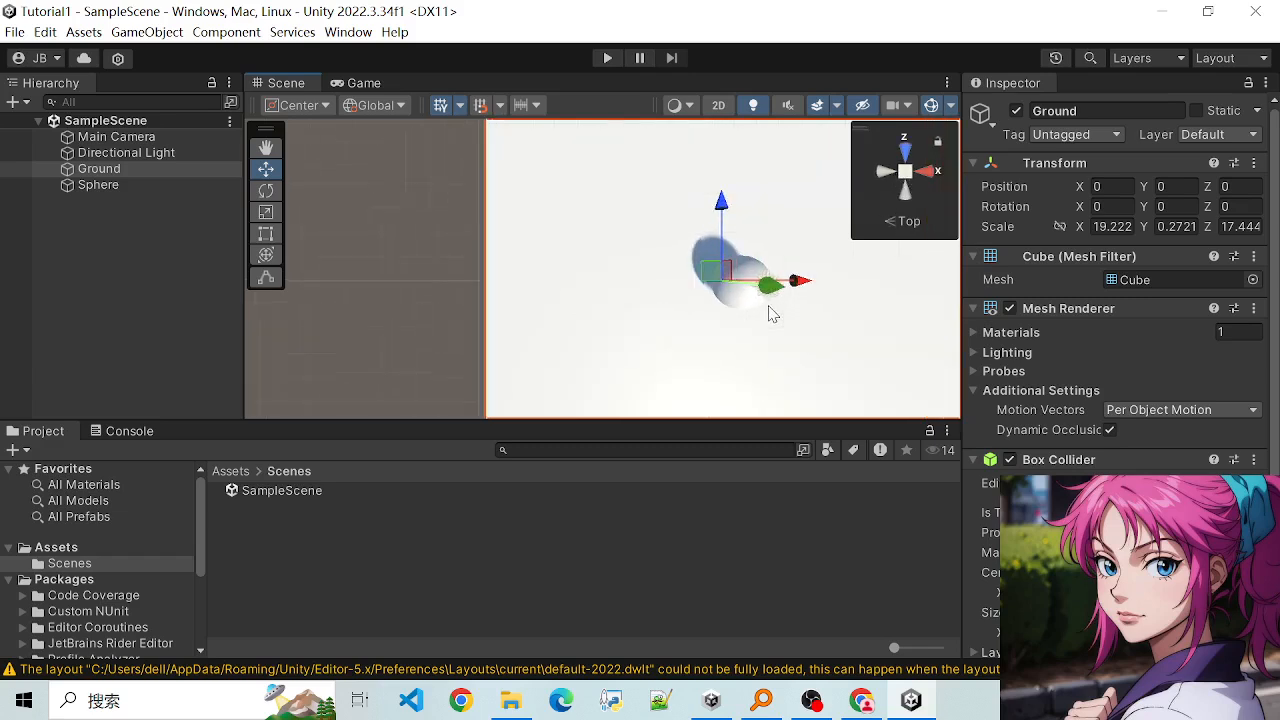
scroll(757, 337, down, 3)
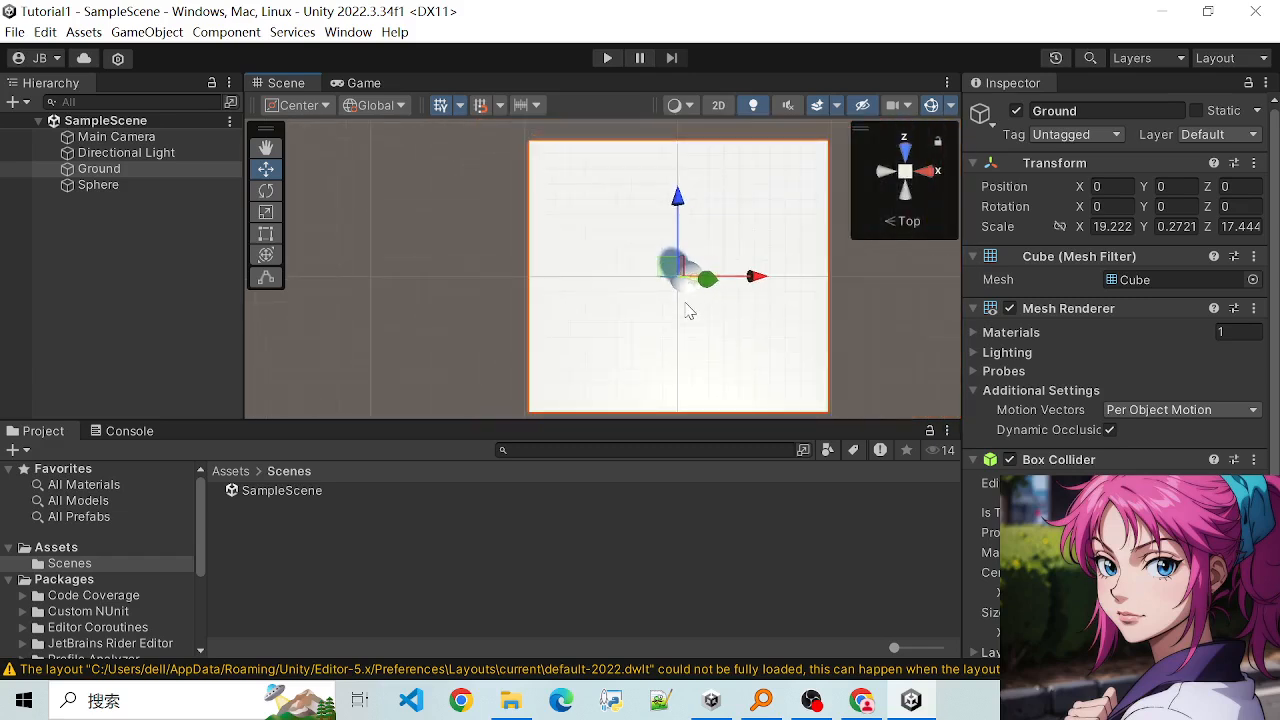
scroll(686, 311, up, 4)
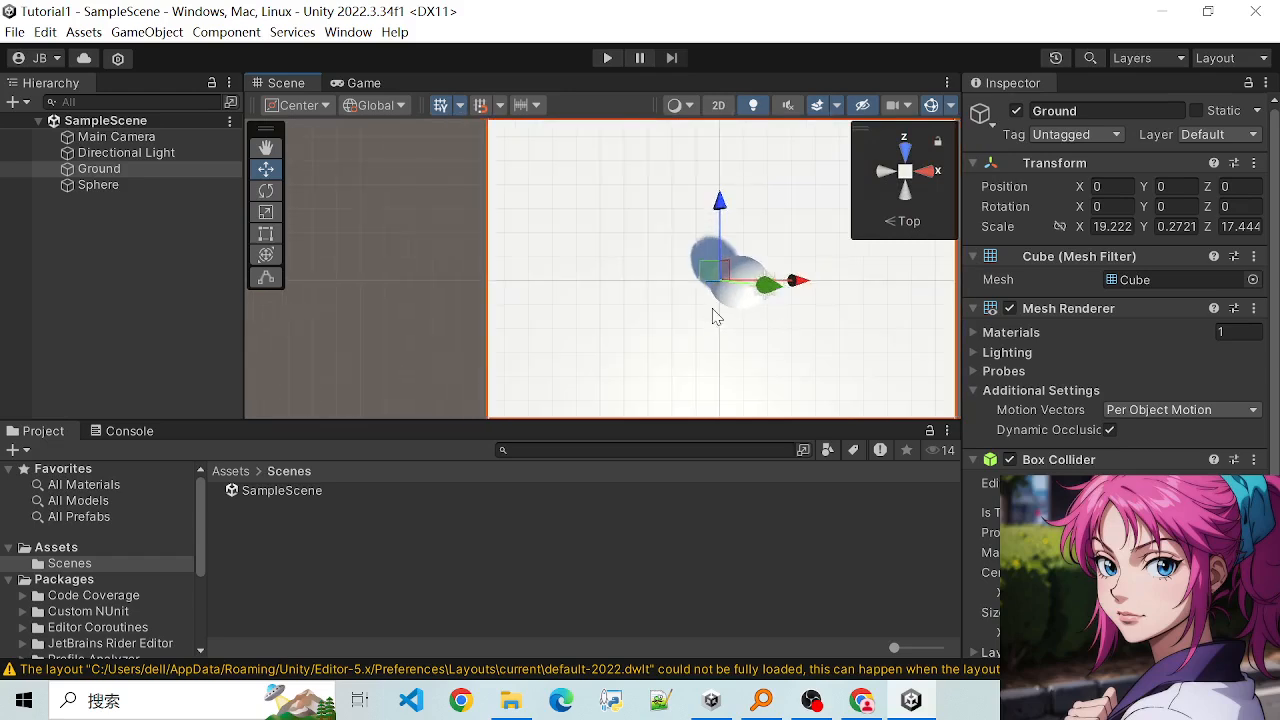
scroll(691, 337, down, 2)
scroll(774, 300, up, 1)
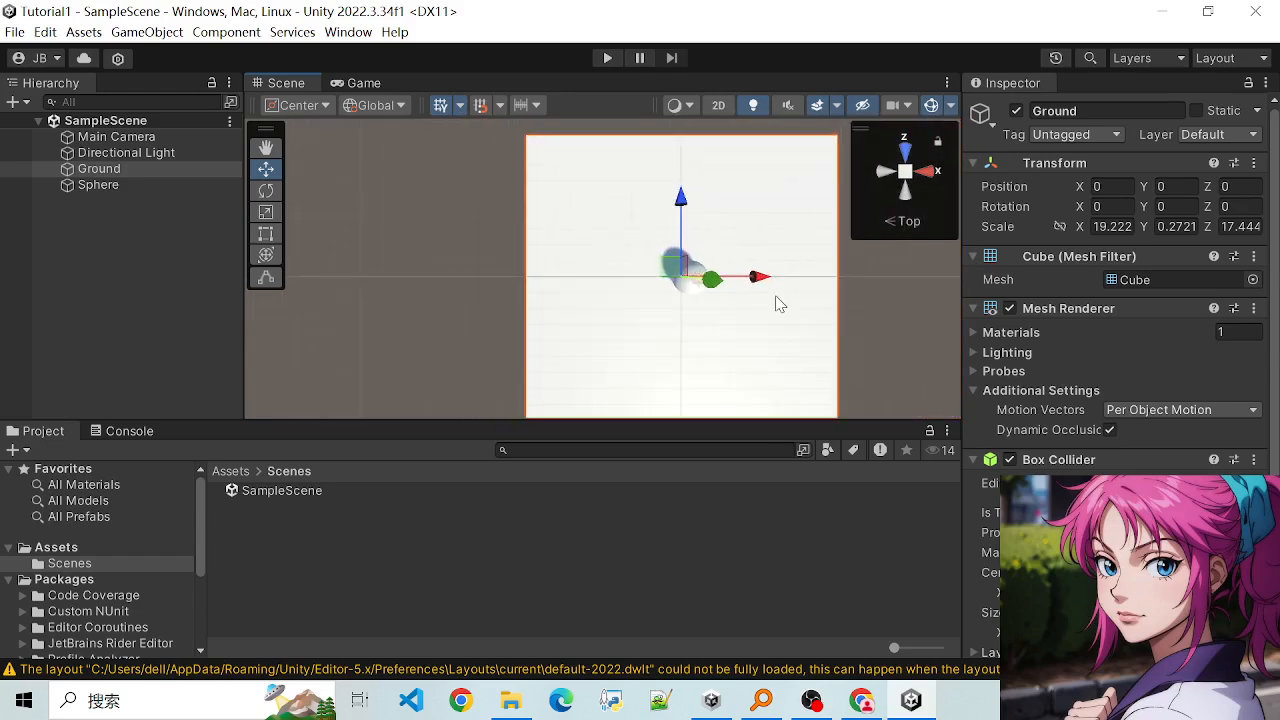
scroll(783, 307, down, 2)
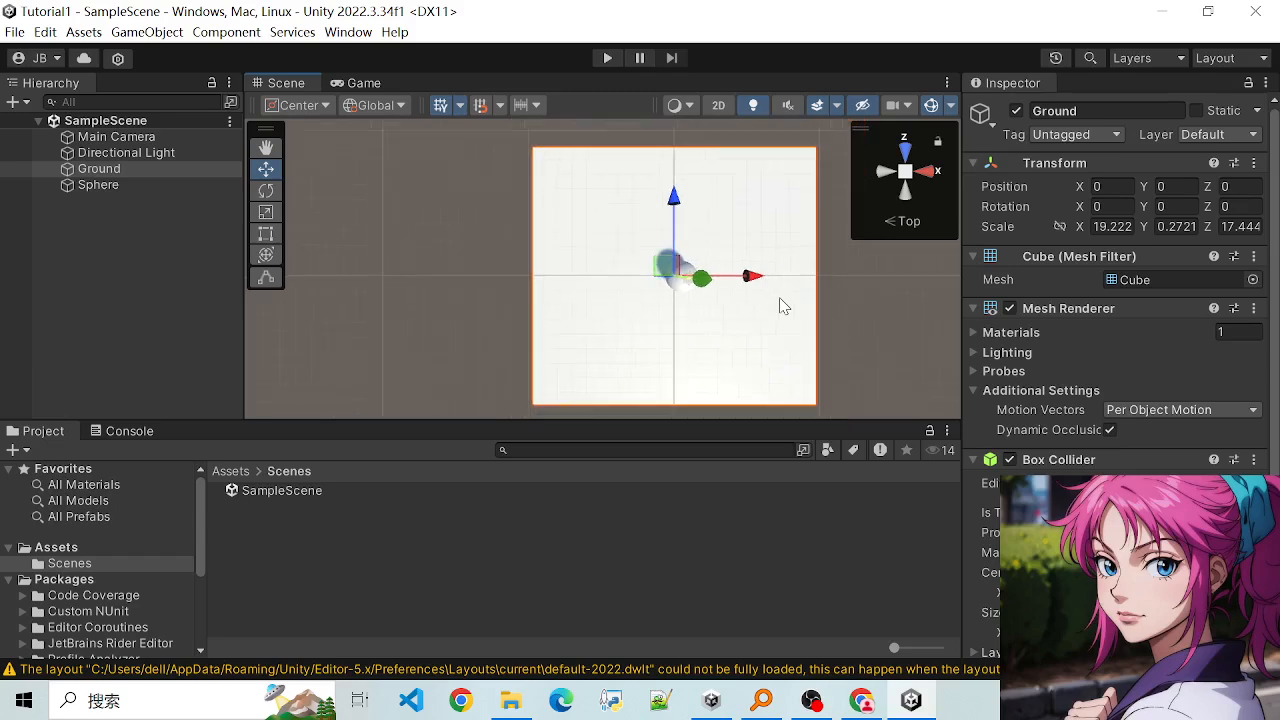
- Compare the Top view with Perspective turned off, on and off, finishing in orthographic projection
right_click(907, 188)
click(943, 337)
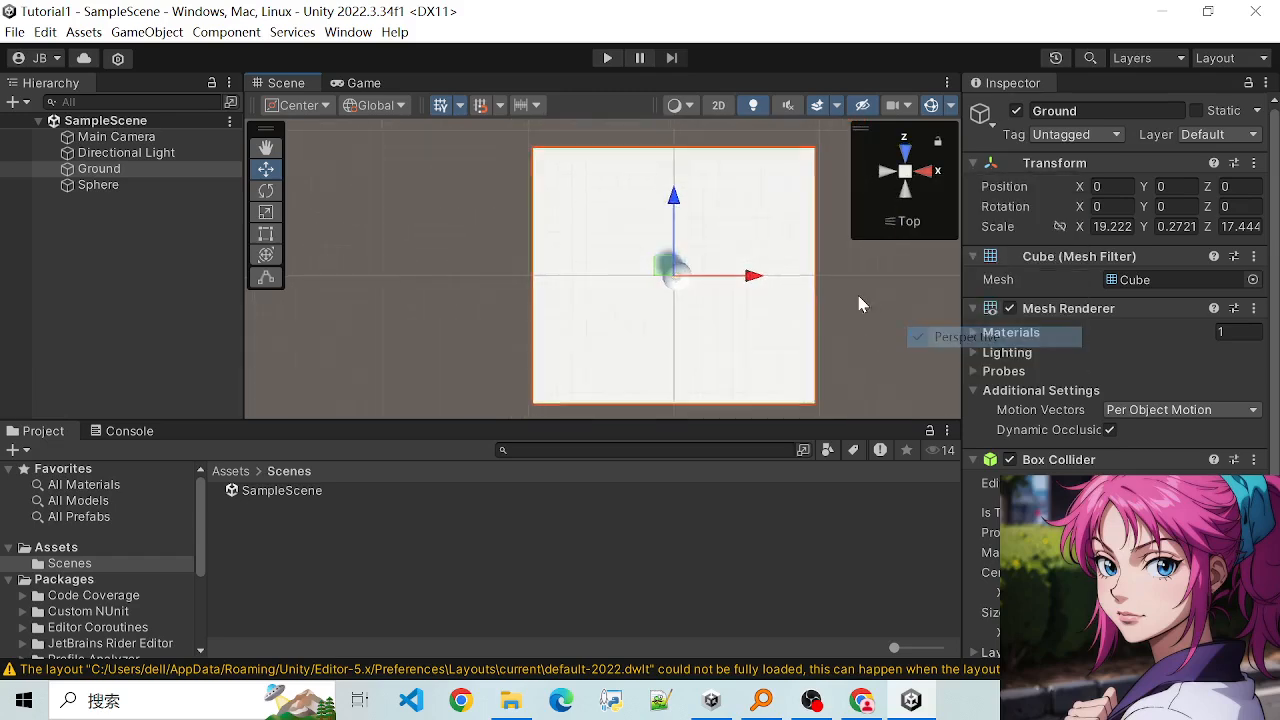
right_click(907, 174)
click(972, 330)
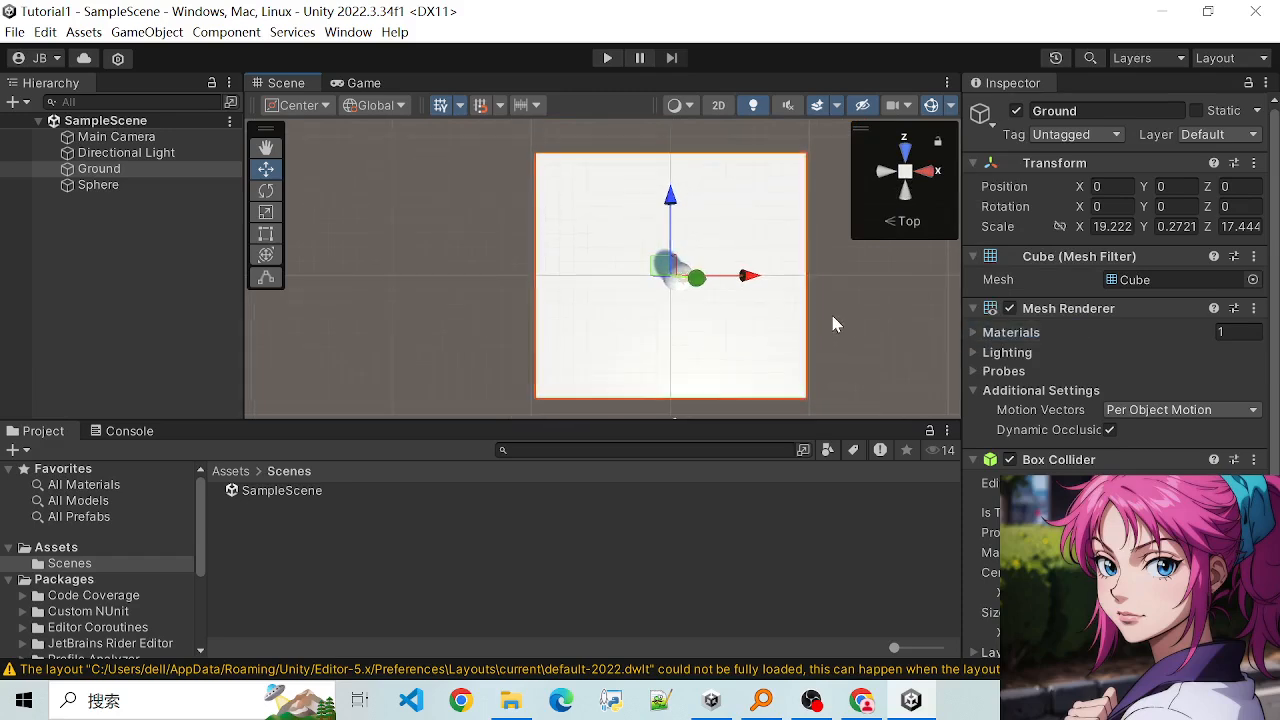
right_click(898, 206)
click(950, 337)
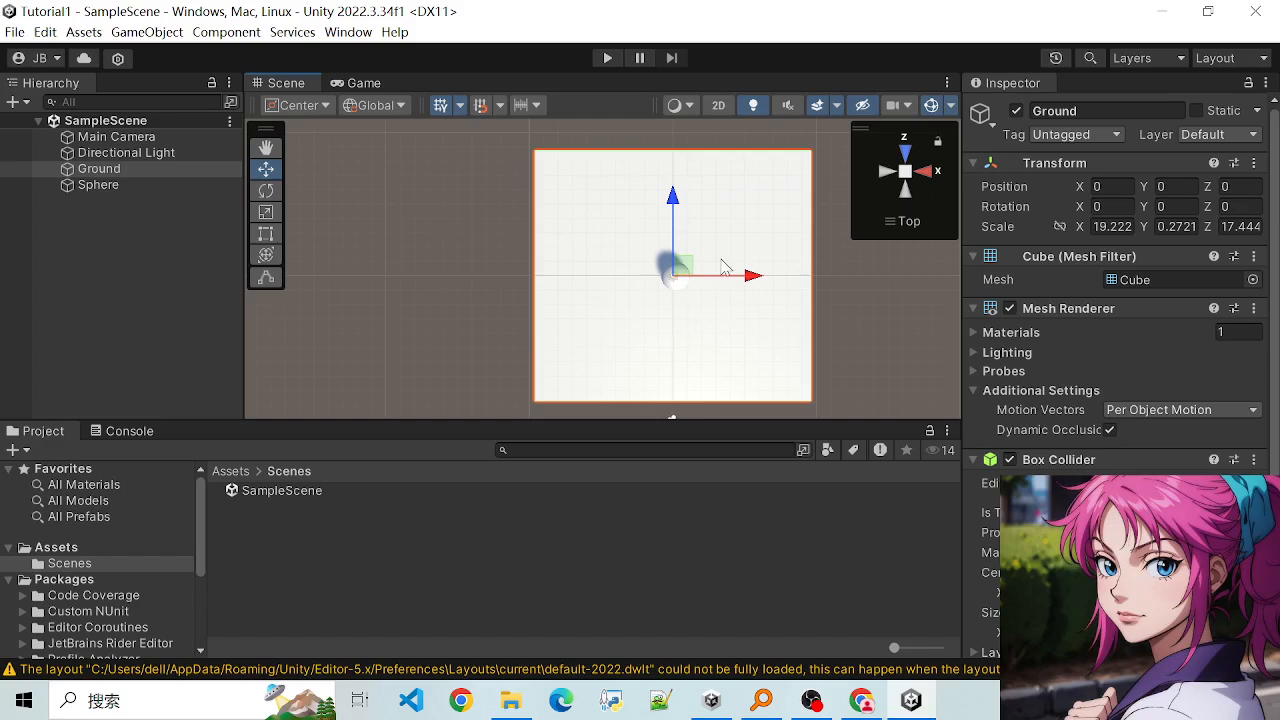
- Restore Perspective projection, align the scene view to the X axis, and orbit to an oblique angle above the Ground and Sphere
click(906, 174)
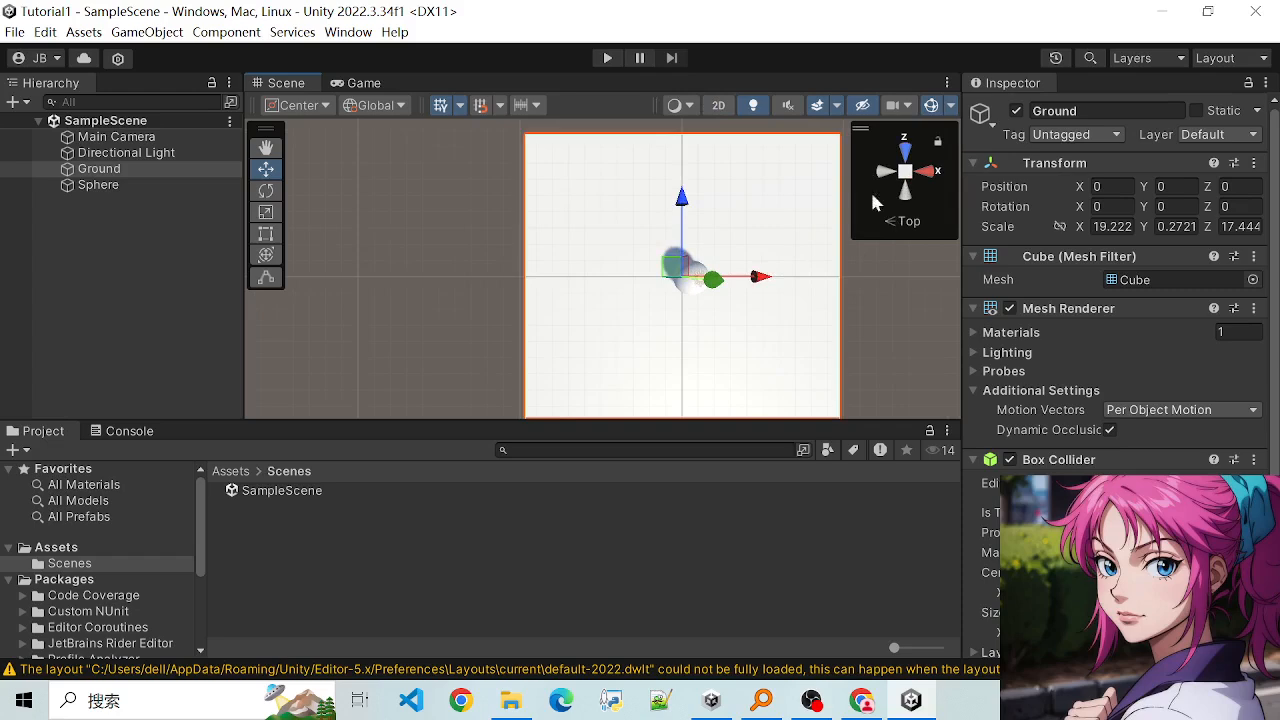
click(932, 176)
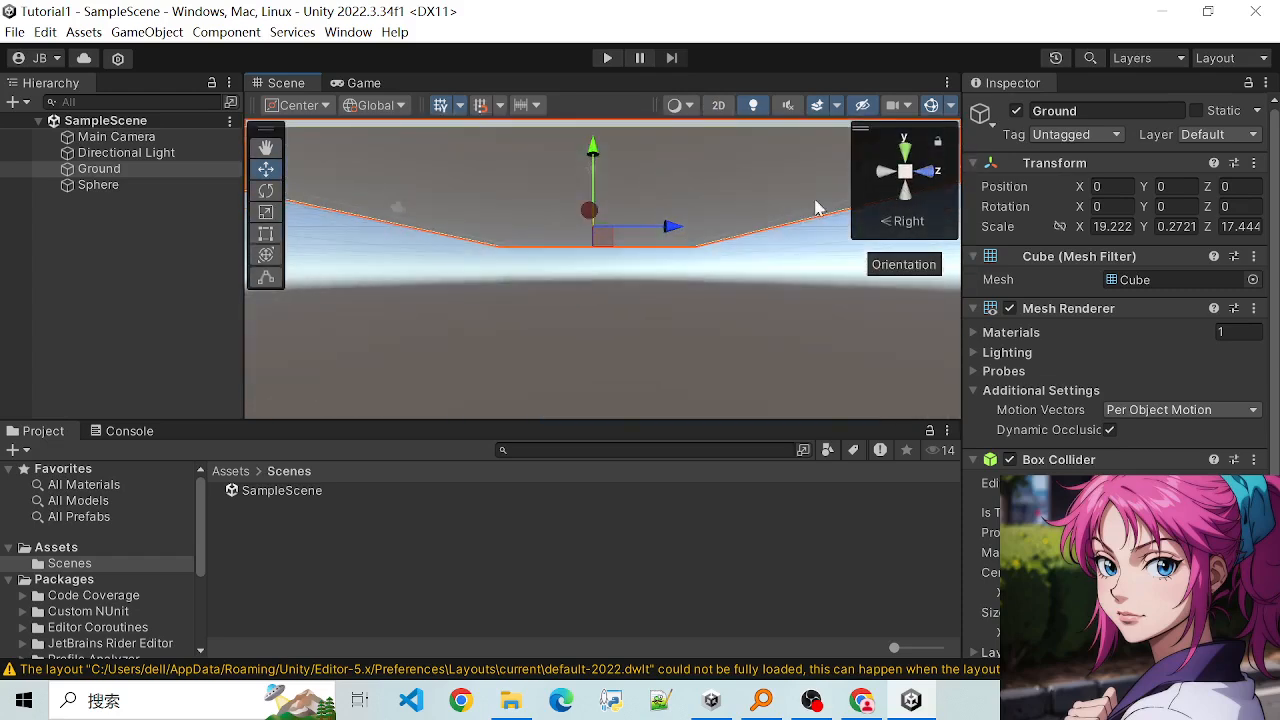
scroll(711, 241, down, 8)
scroll(663, 206, up, 4)
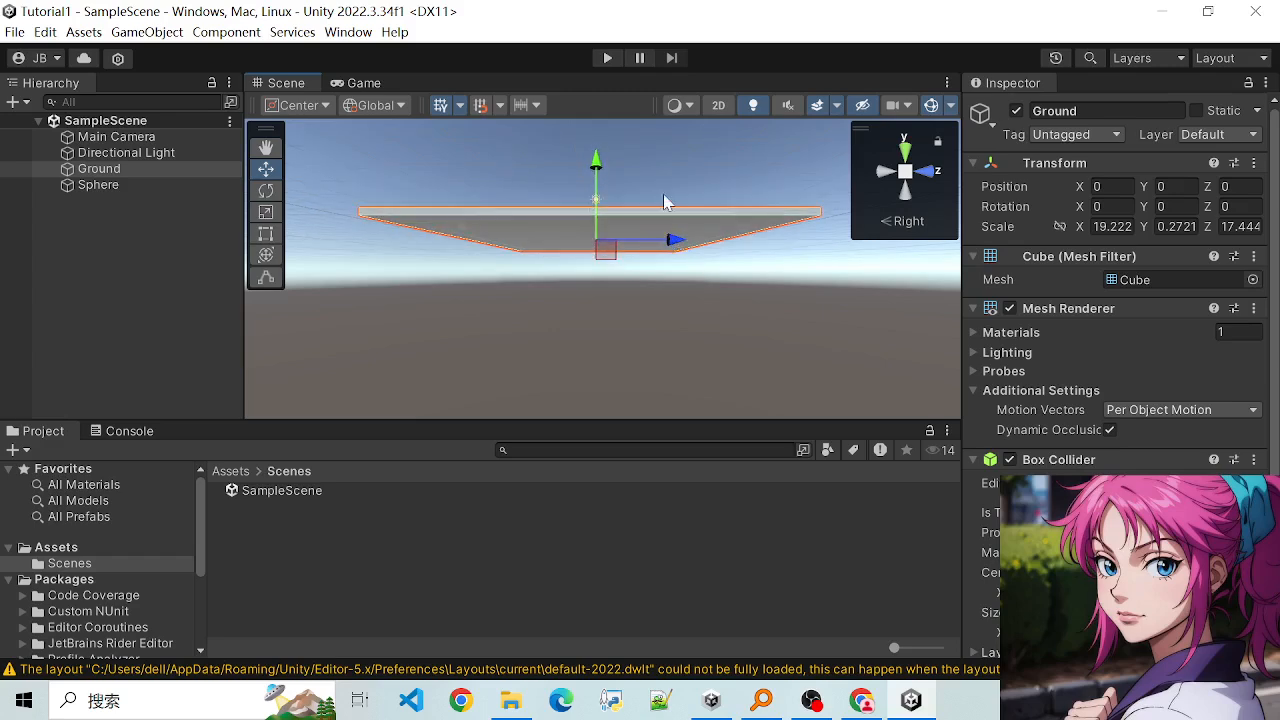
alt+drag(664, 201, 777, 266)
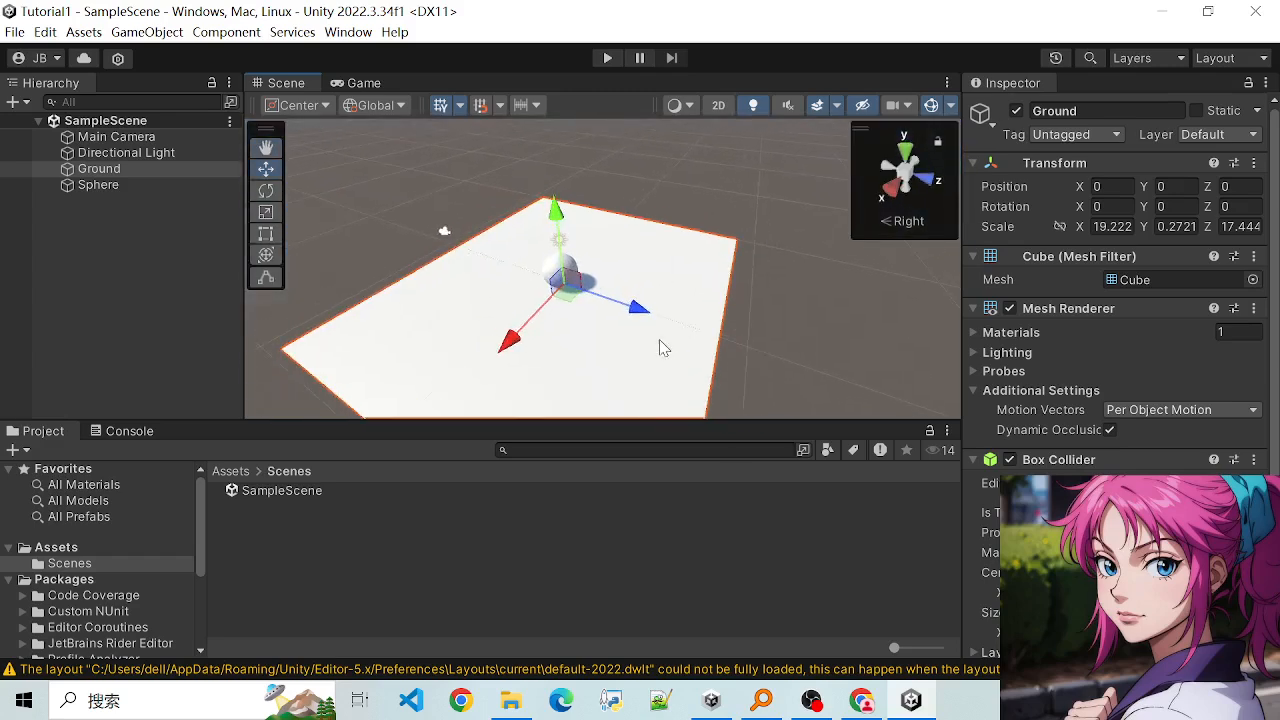
alt+drag(660, 347, 731, 287)
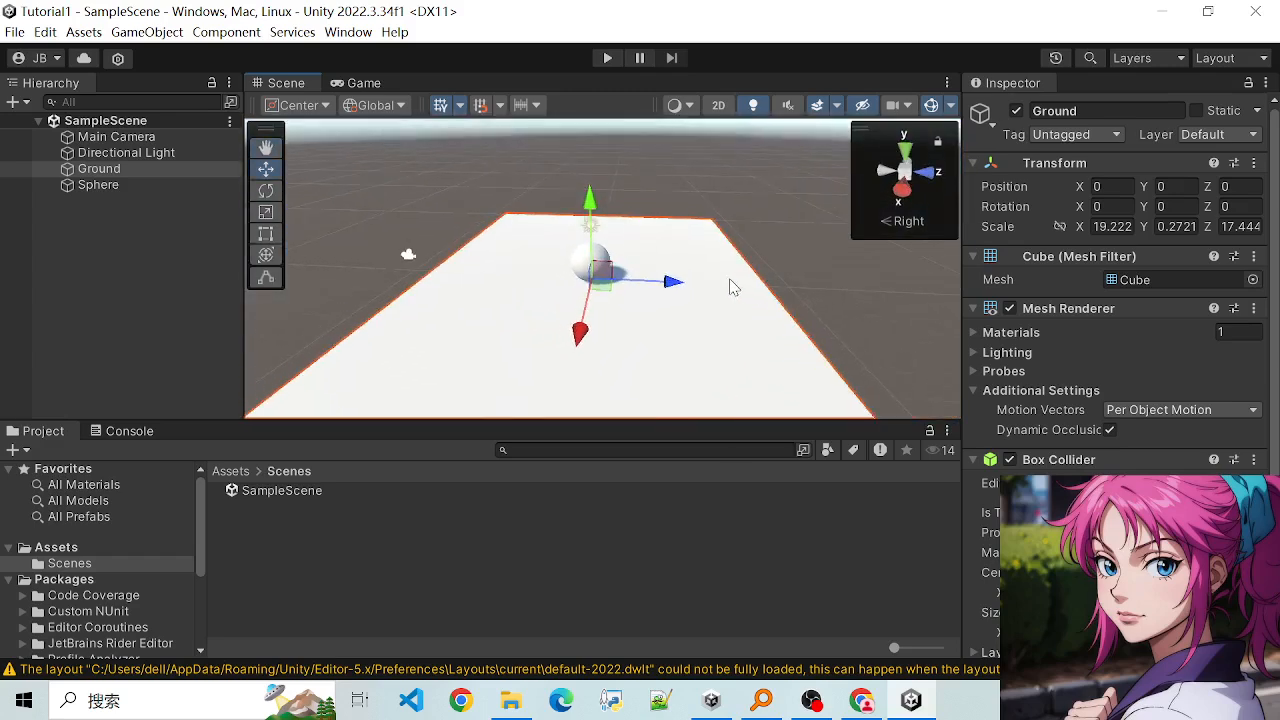
scroll(660, 208, down, 2)
scroll(660, 208, up, 4)
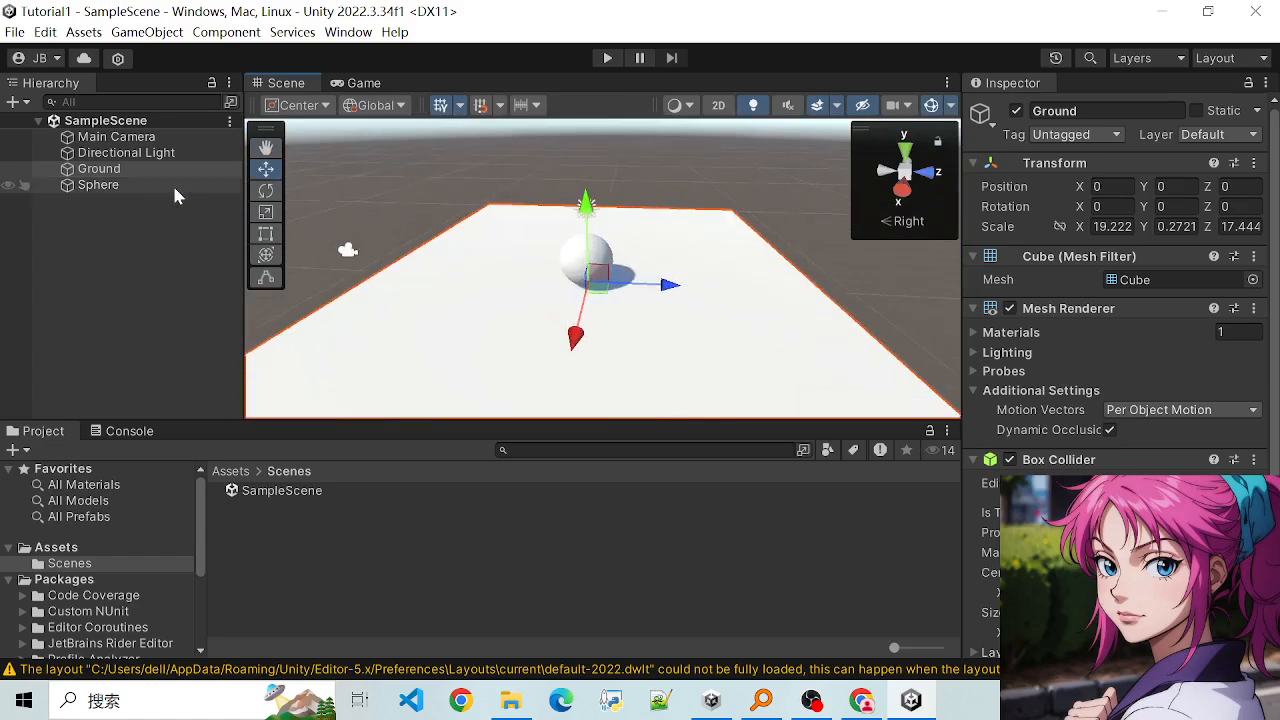
- Add a 3D Capsule object to the scene
right_click(112, 241)
mouse_move(305, 514)
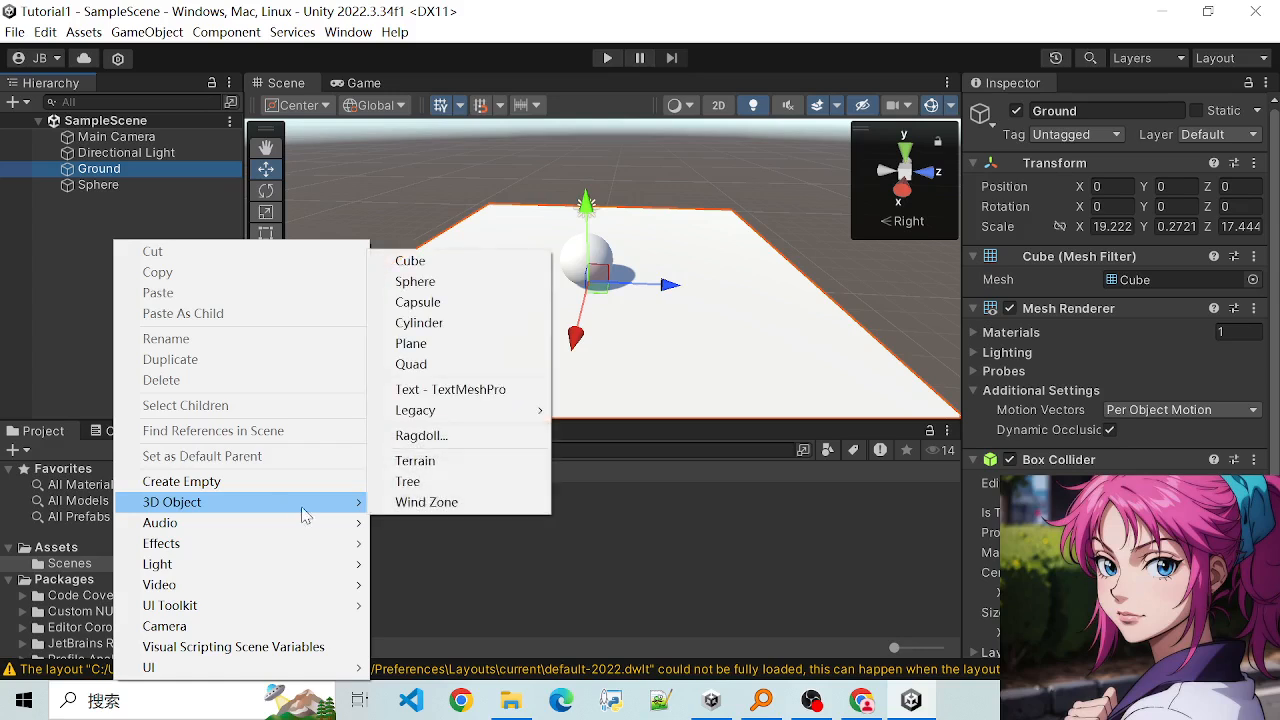
click(450, 301)
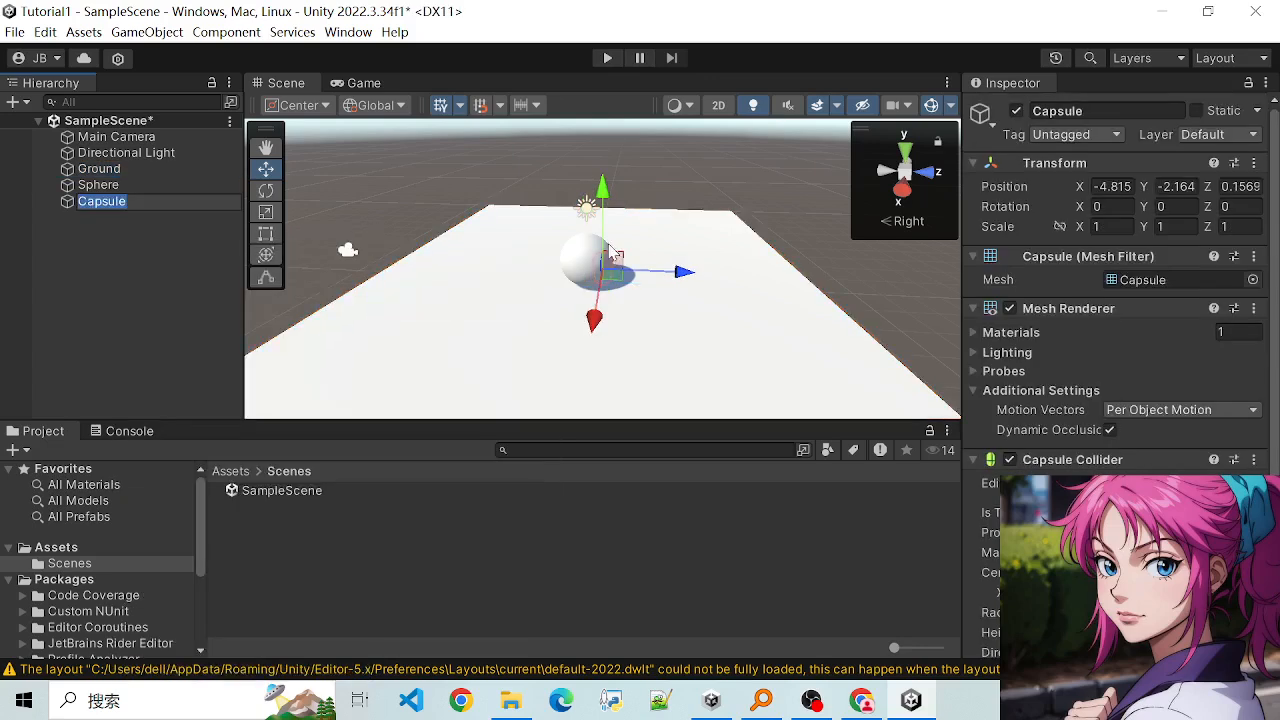
- Move the Capsule beside the Sphere to about Z 4.18 and raise it onto the Ground at about Y 1.04
drag(686, 276, 750, 277)
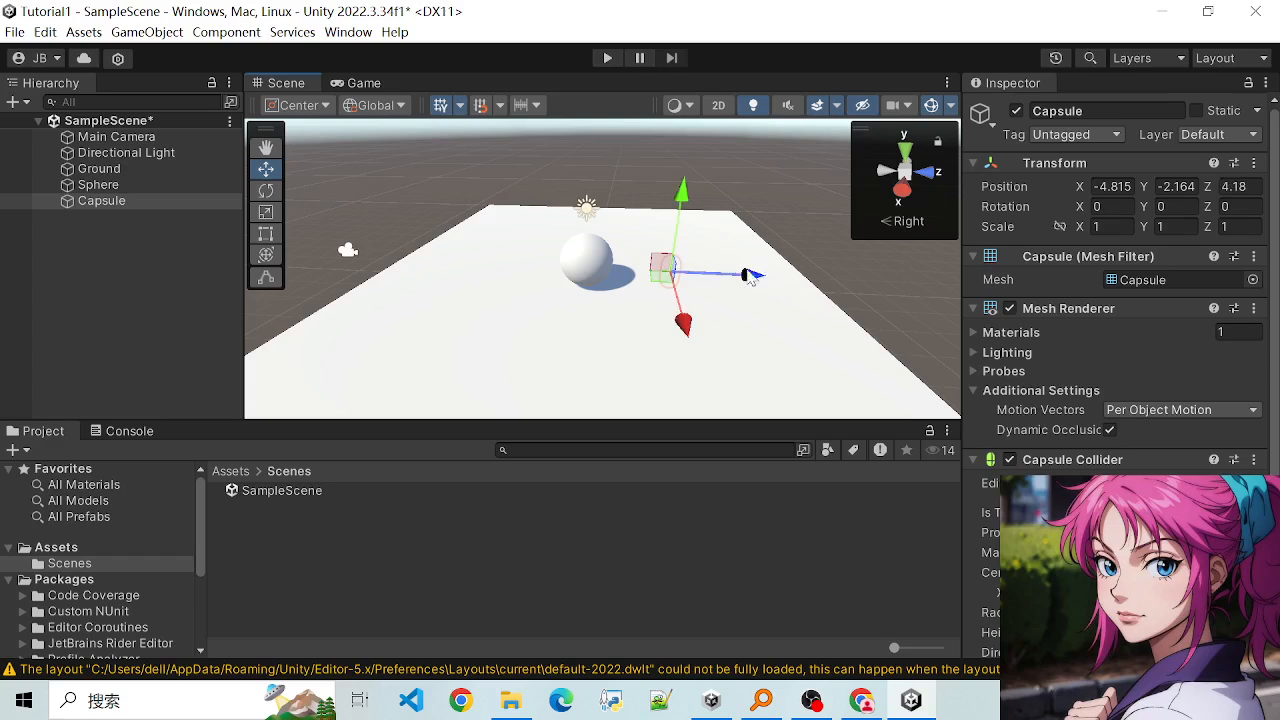
drag(676, 243, 678, 227)
alt+drag(762, 295, 756, 239)
drag(677, 218, 670, 174)
- Examine the Capsule and Sphere on the Ground from several angles and save the scene
scroll(729, 269, up, 4)
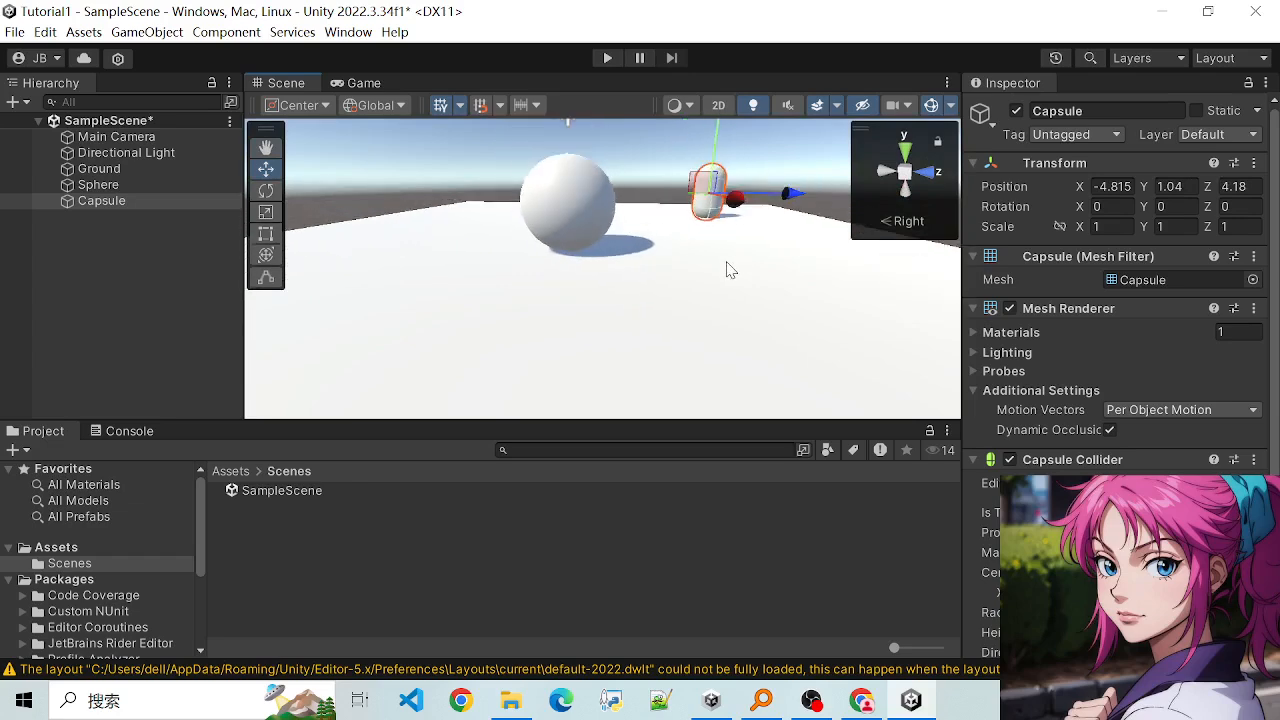
scroll(705, 180, up, 3)
alt+drag(778, 284, 543, 330)
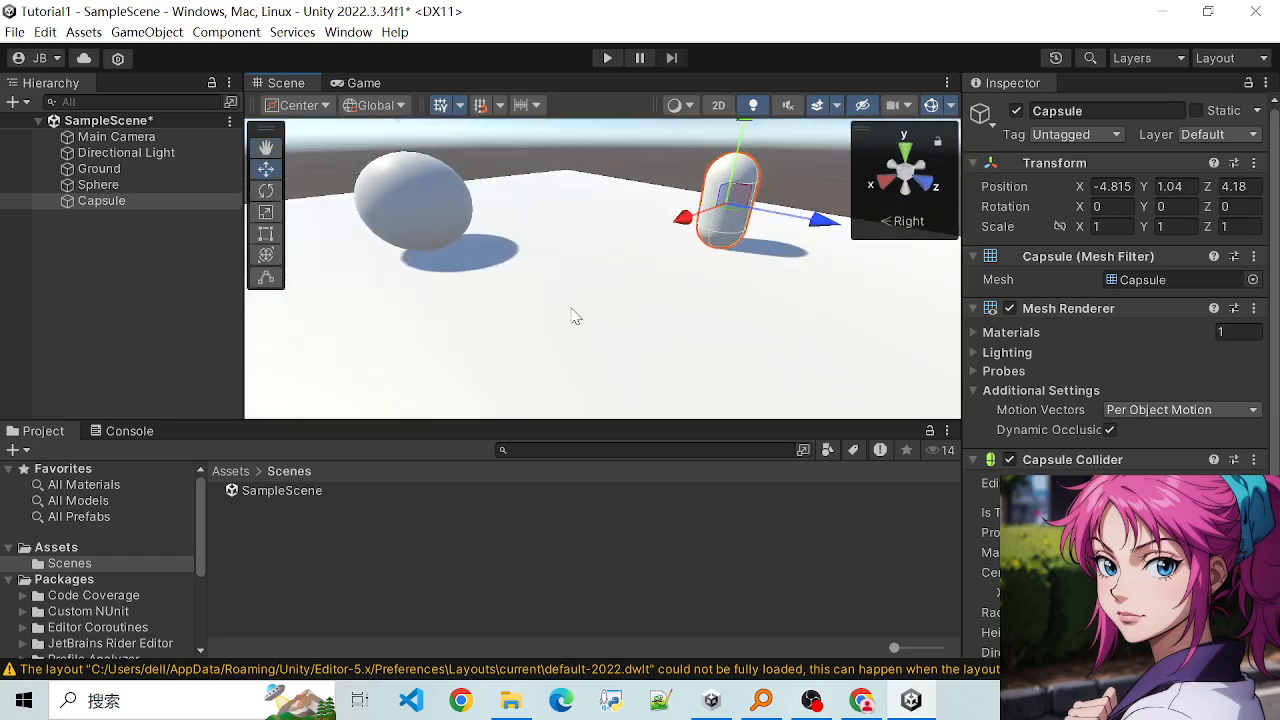
scroll(594, 290, down, 5)
alt+drag(594, 295, 737, 340)
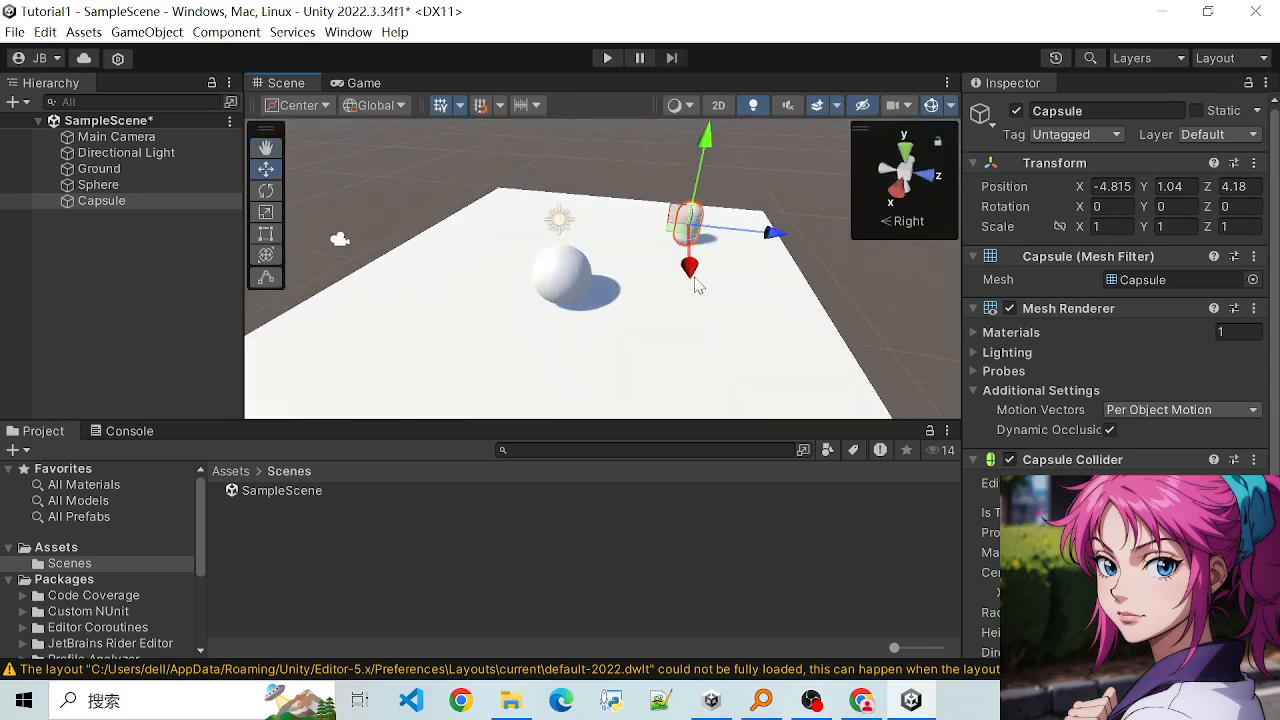
scroll(651, 269, up, 3)
scroll(648, 269, down, 3)
scroll(616, 207, up, 2)
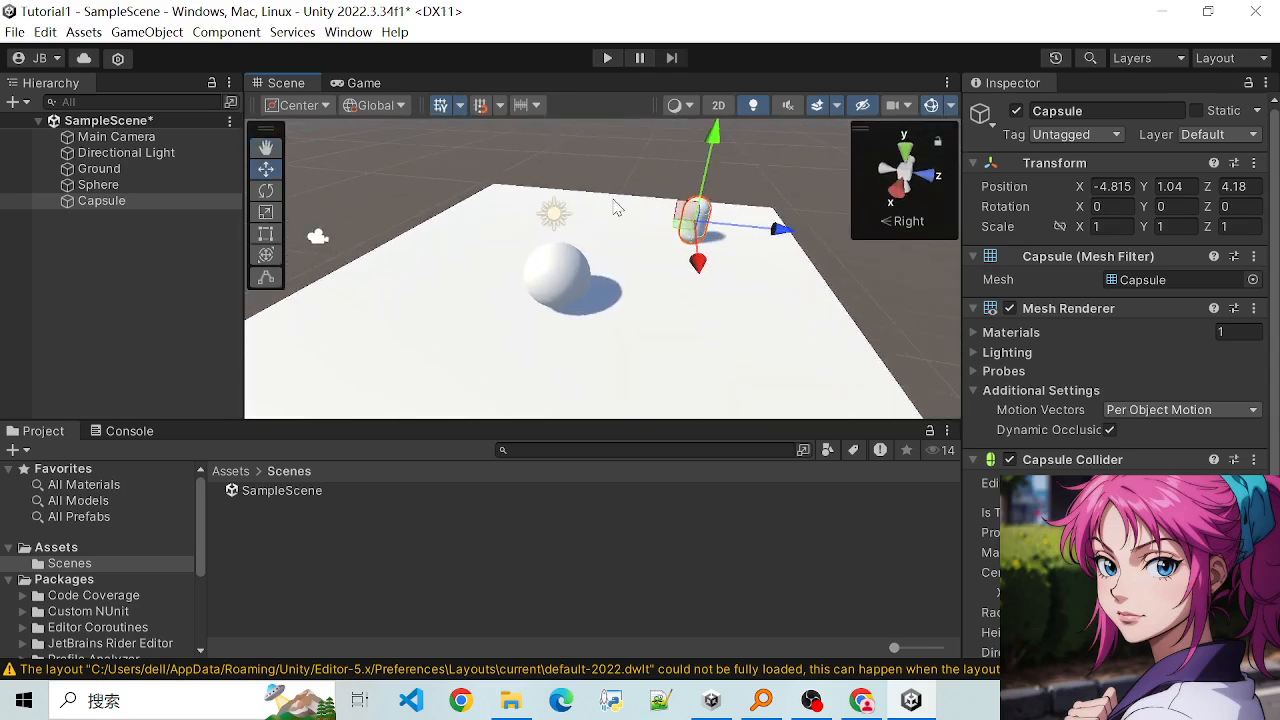
scroll(617, 207, down, 1)
scroll(605, 250, up, 2)
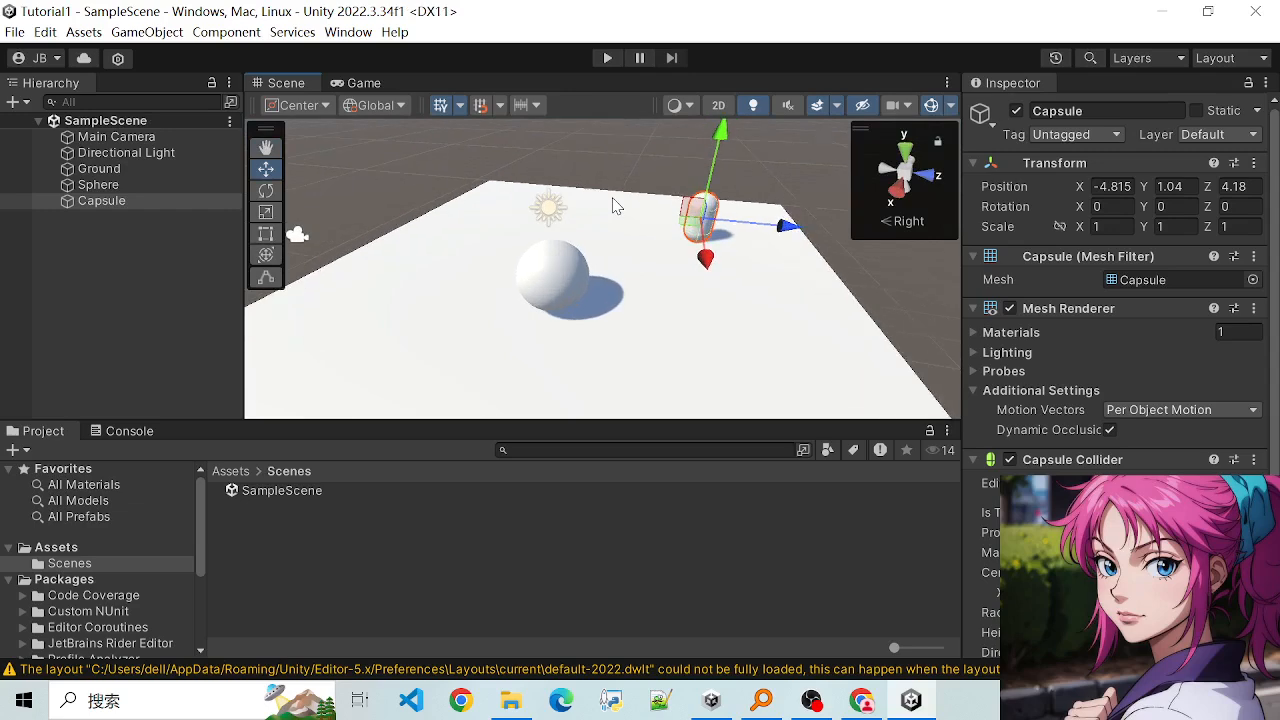
scroll(594, 290, down, 1)
- Select the Sphere and the Ground slab in turn and examine each at different zoom levels
click(564, 293)
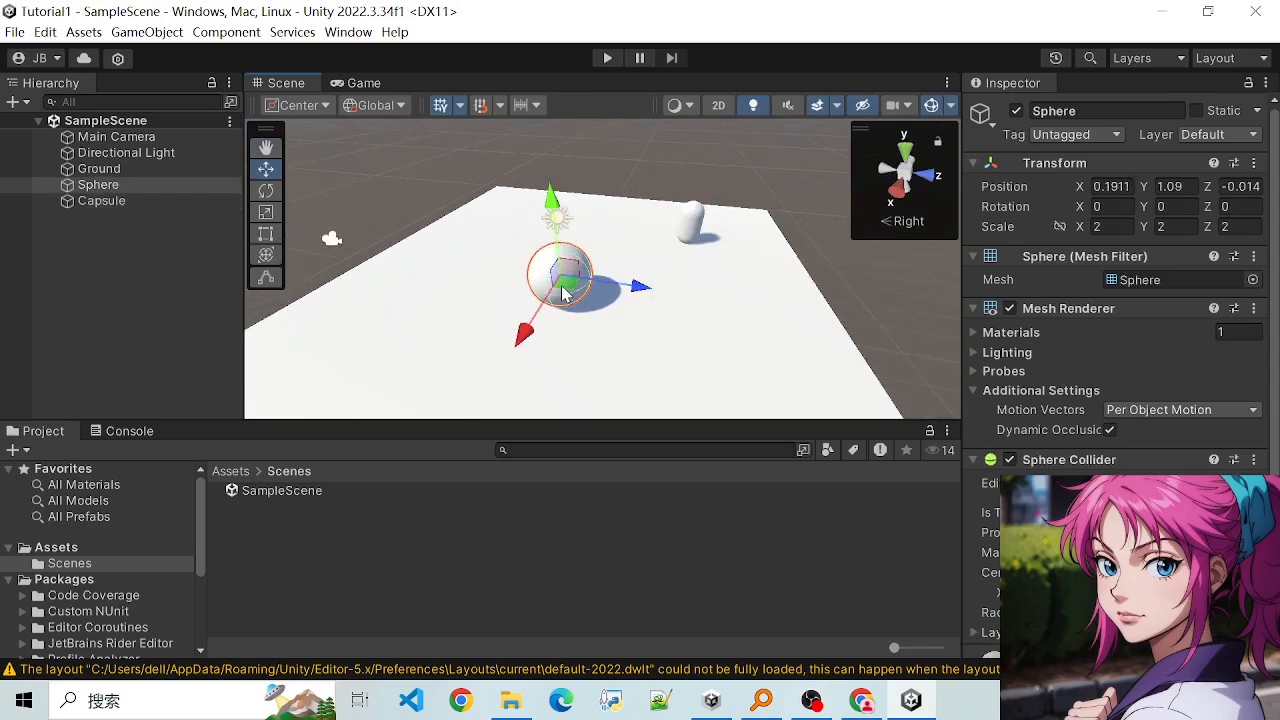
scroll(590, 229, up, 1)
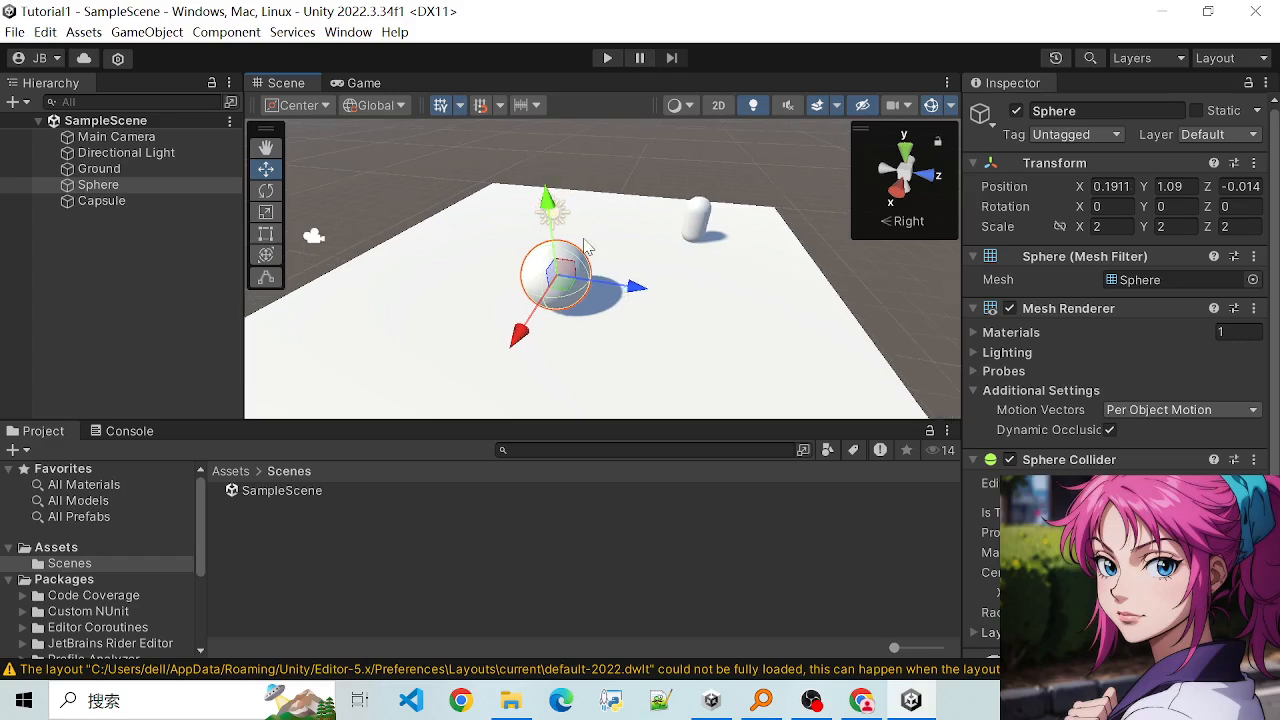
scroll(587, 247, down, 1)
click(608, 333)
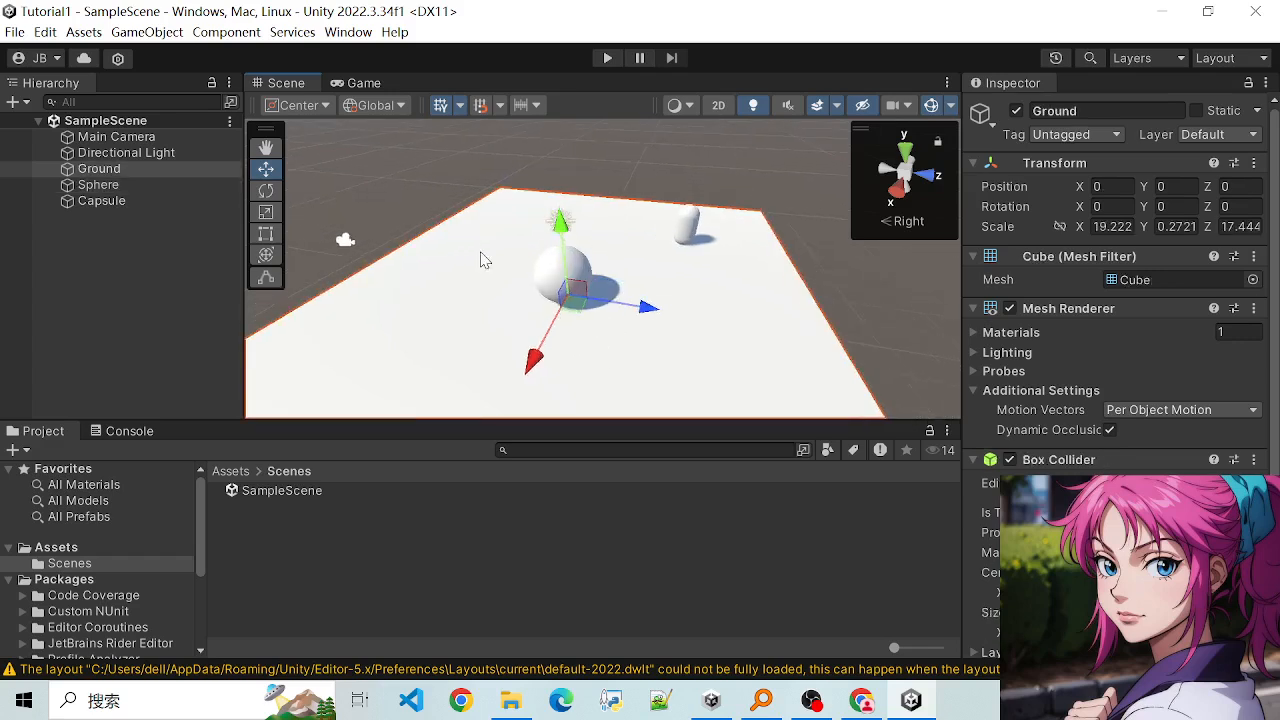
scroll(481, 260, up, 1)
click(406, 205)
click(514, 370)
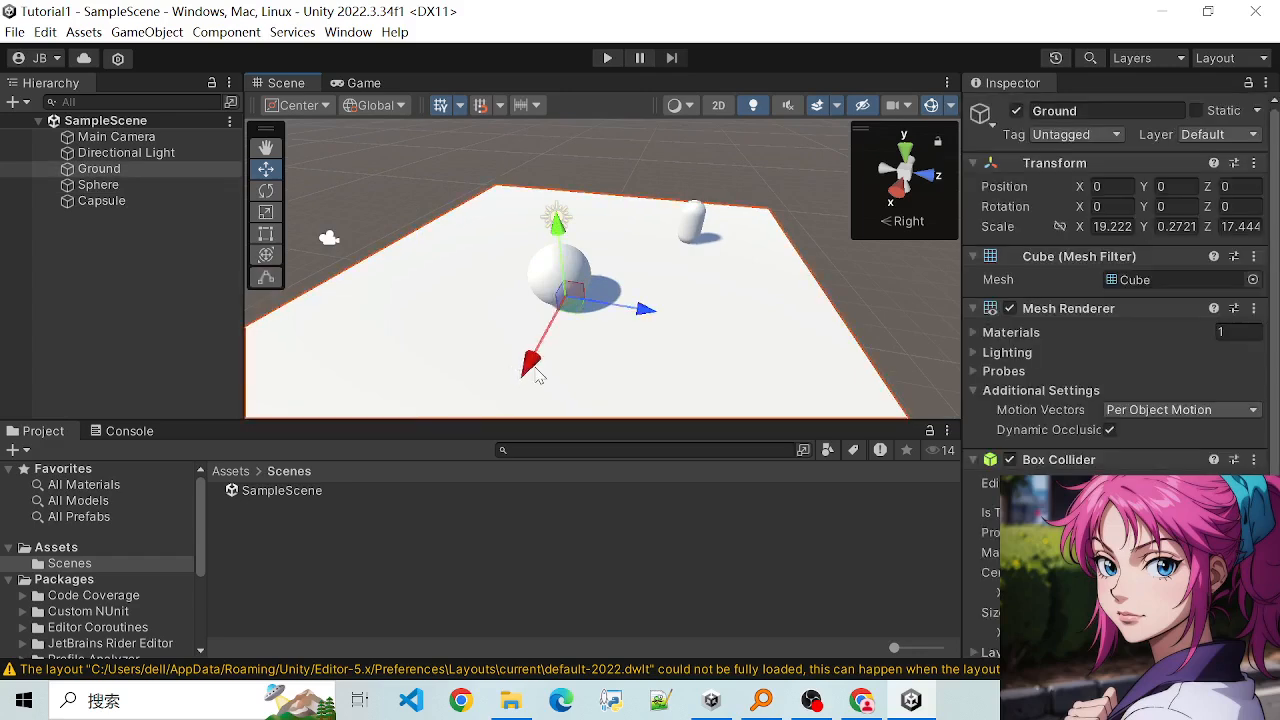
scroll(614, 357, down, 2)
scroll(660, 332, up, 1)
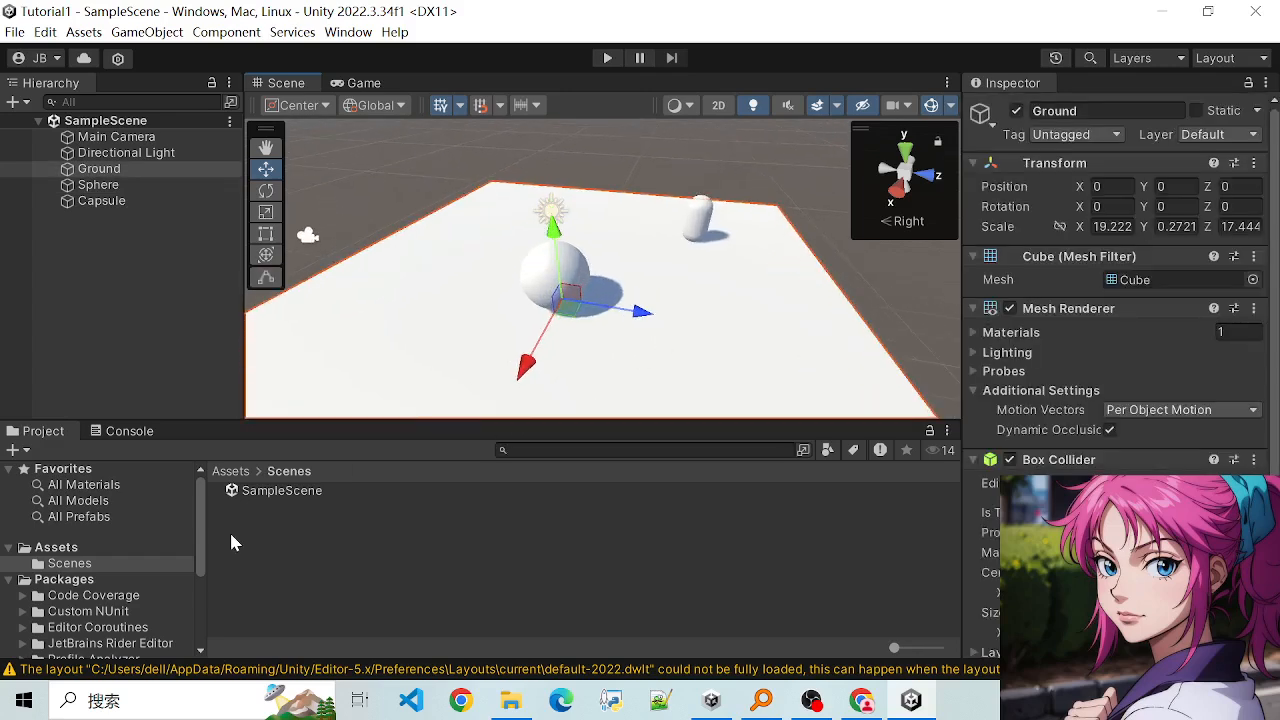
- Create a folder named Materials inside the project's Assets folder
scroll(118, 563, down, 4)
scroll(118, 565, up, 3)
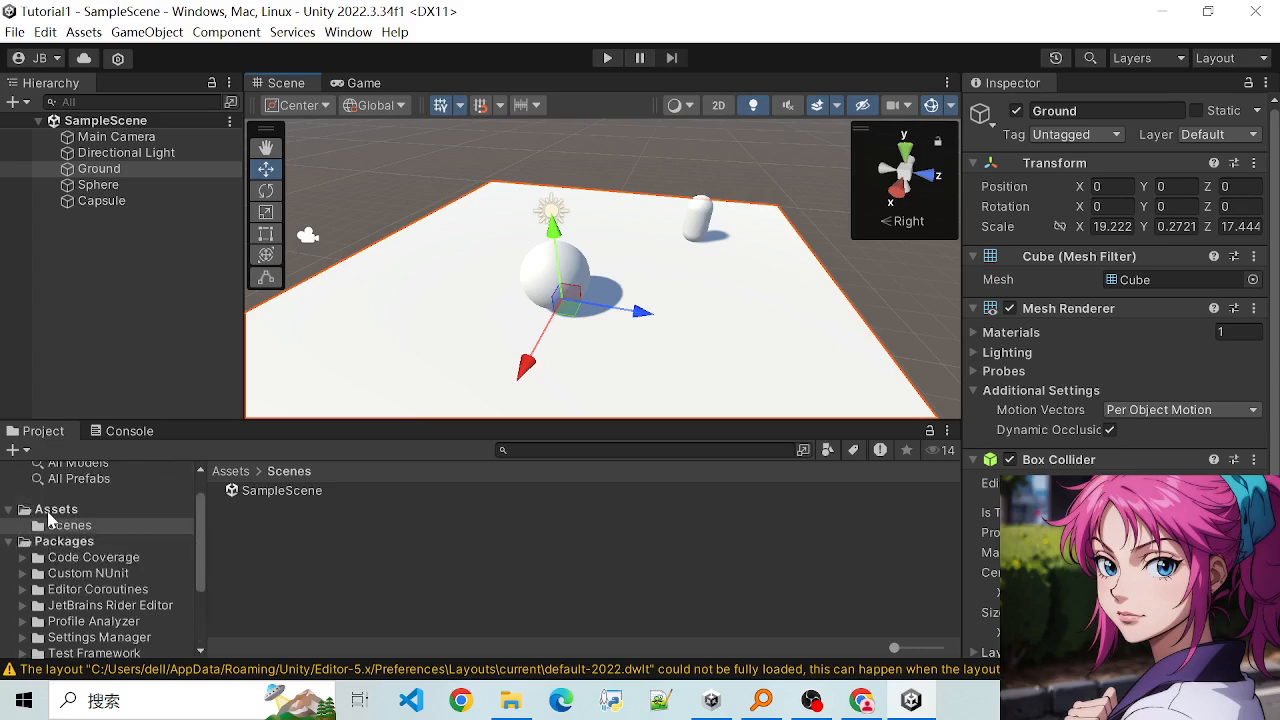
right_click(48, 514)
mouse_move(300, 171)
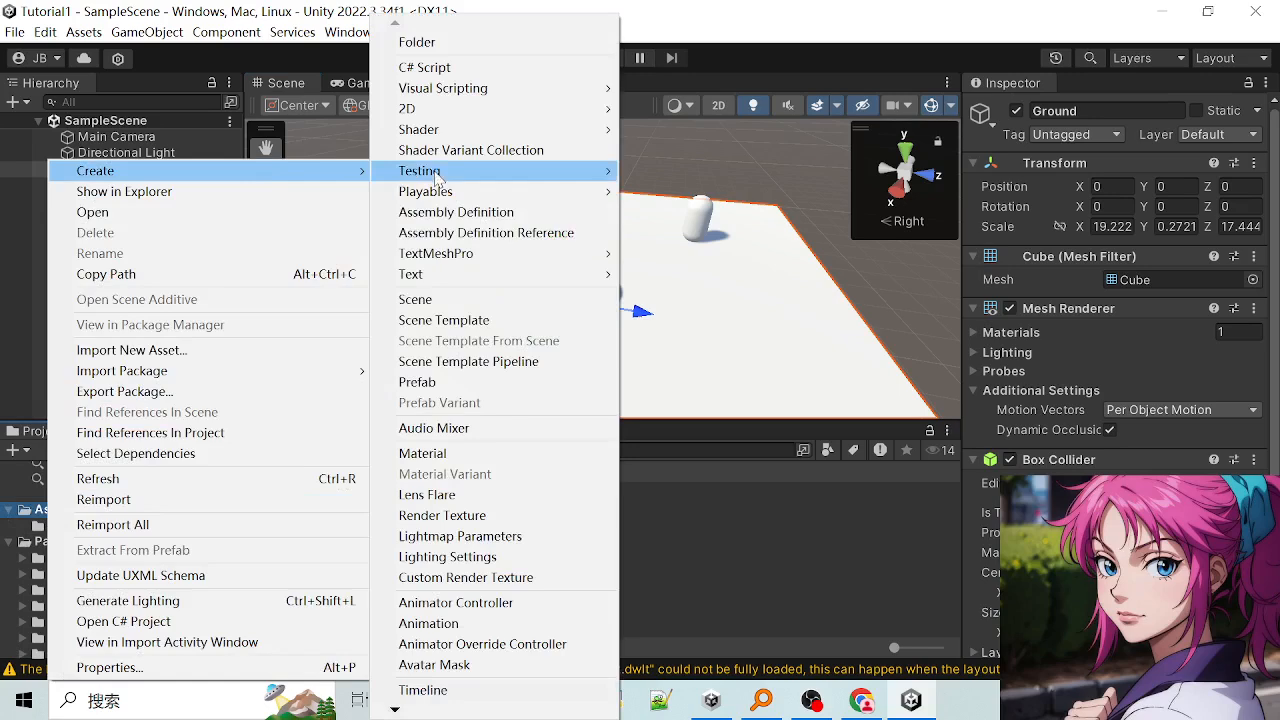
click(472, 42)
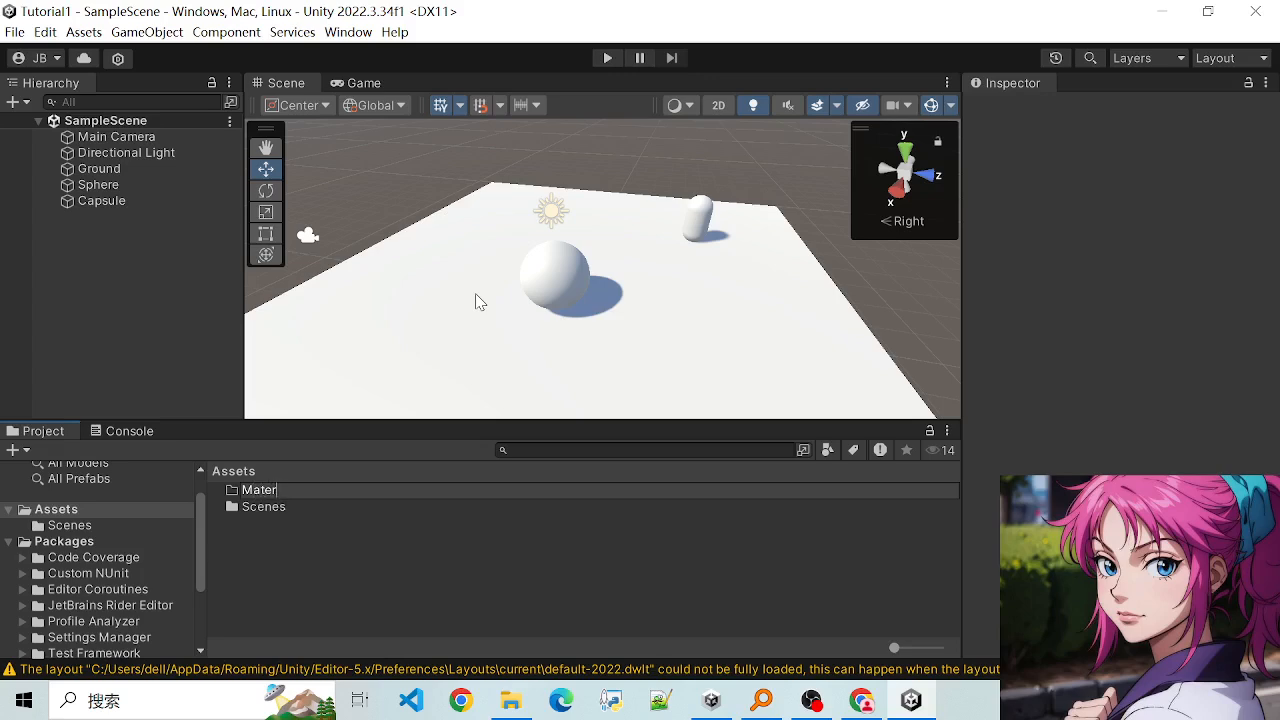
key(Return)
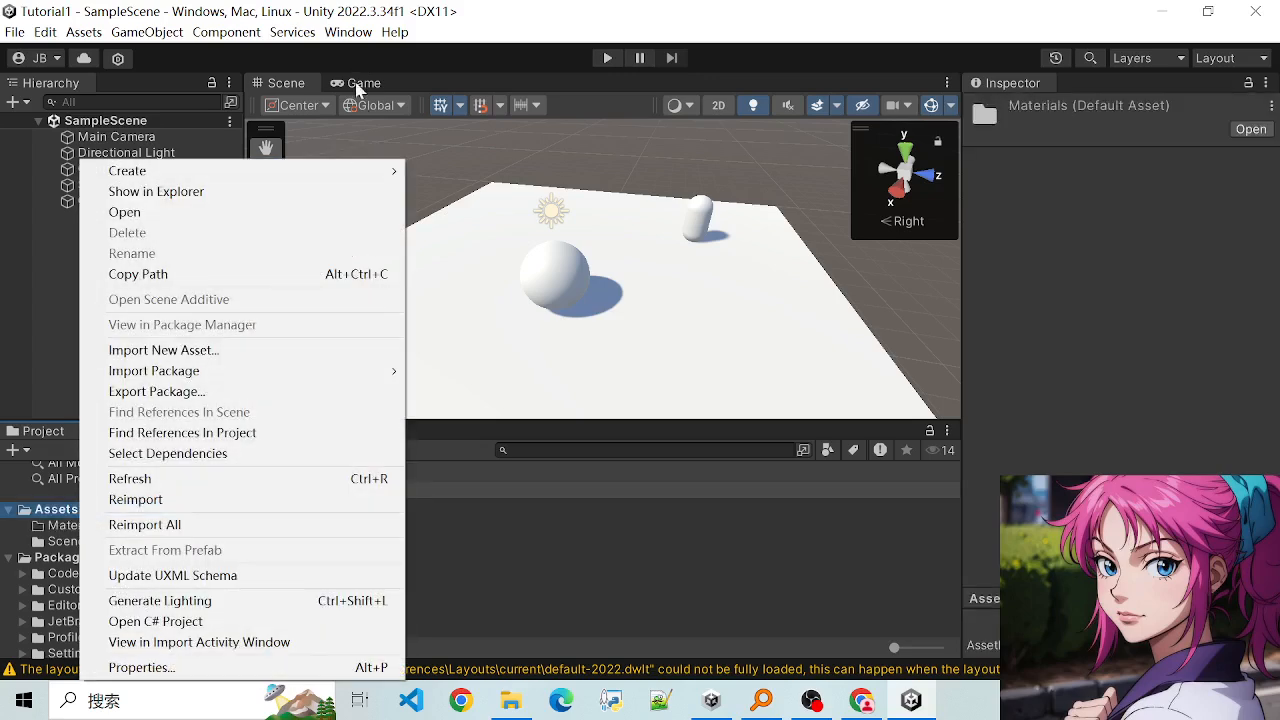
- Create a second folder named Scripts inside the Assets folder
mouse_move(380, 171)
click(487, 45)
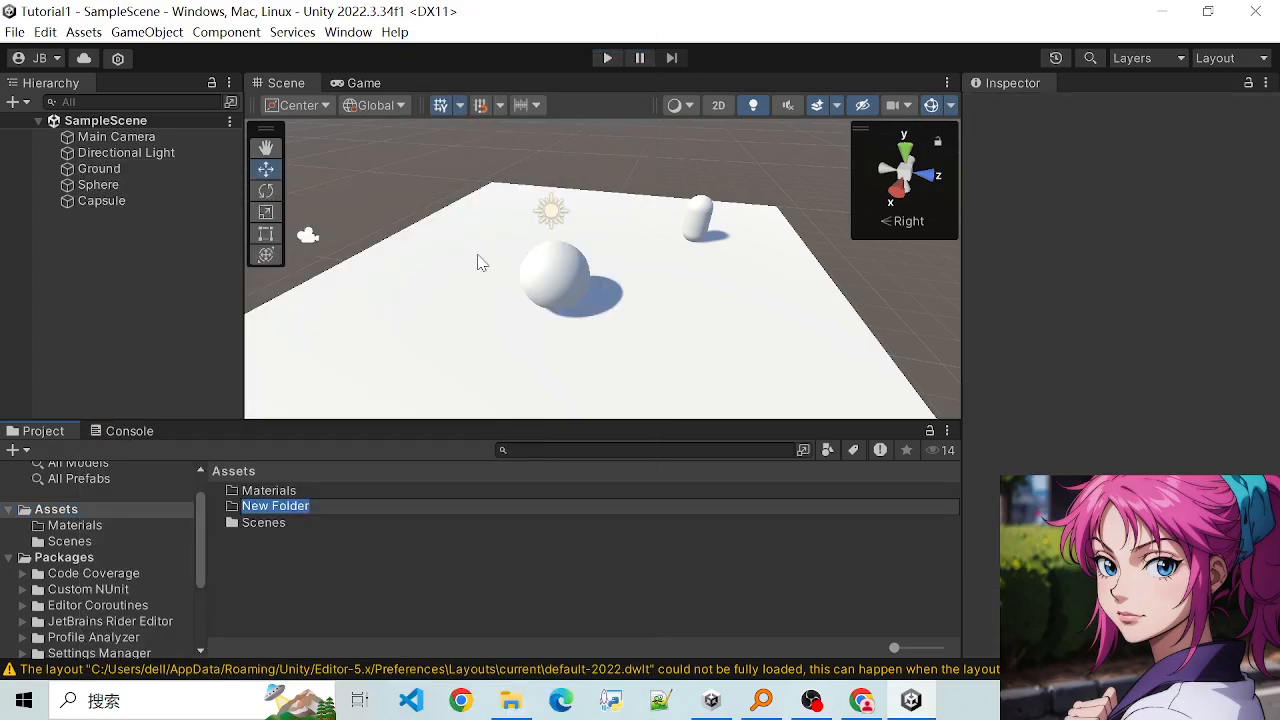
text(s)
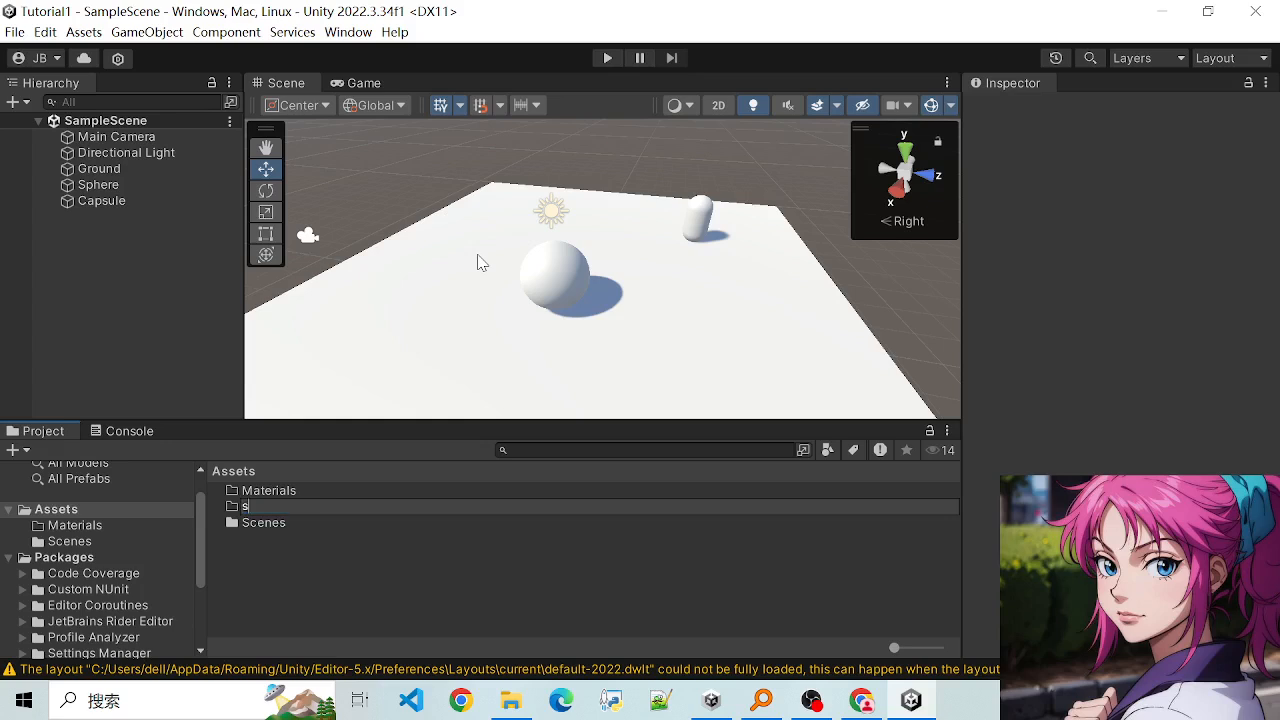
text(cripts)
key(Return)
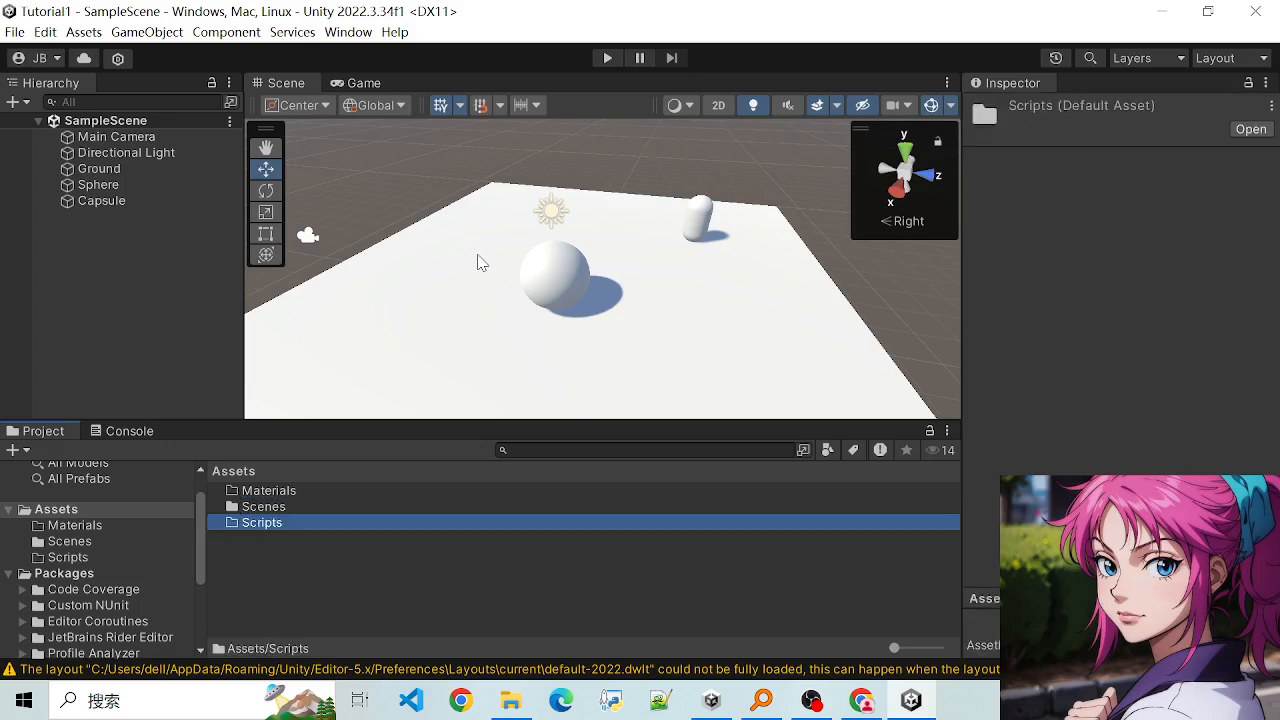
- Create a new material named Blue inside the Materials folder
double_click(285, 491)
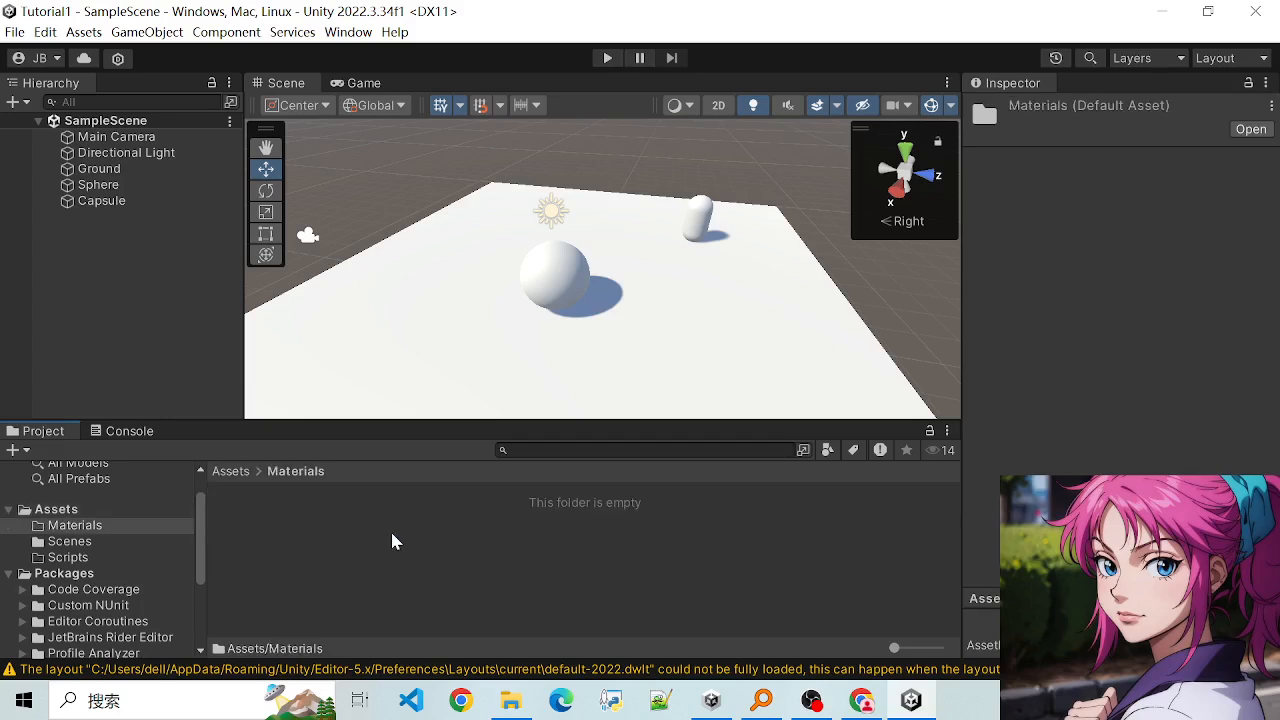
right_click(402, 540)
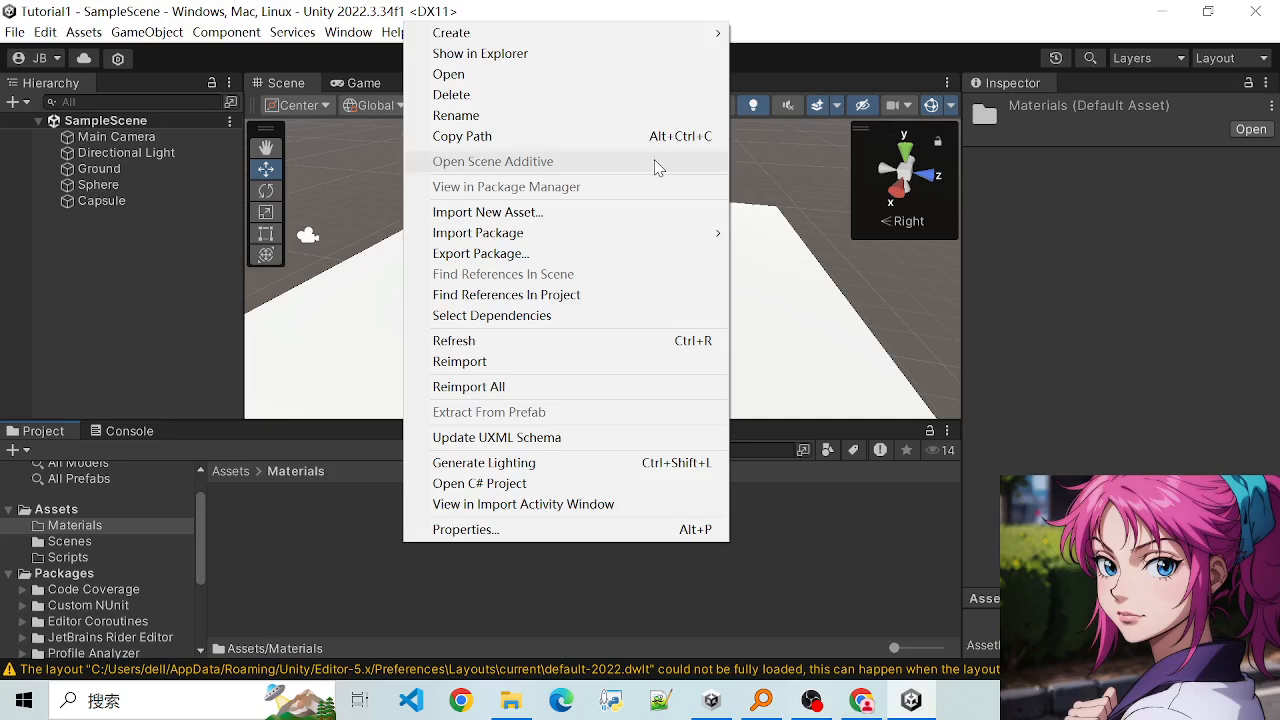
mouse_move(608, 36)
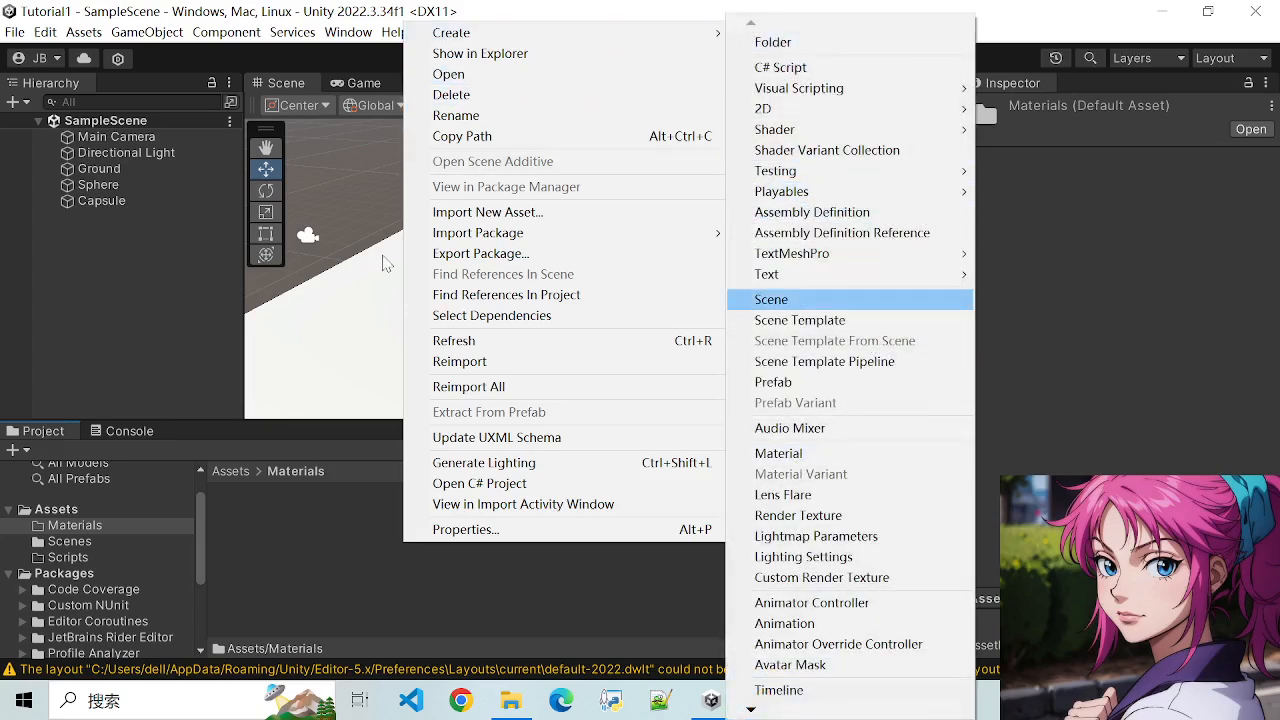
right_click(336, 571)
mouse_move(528, 60)
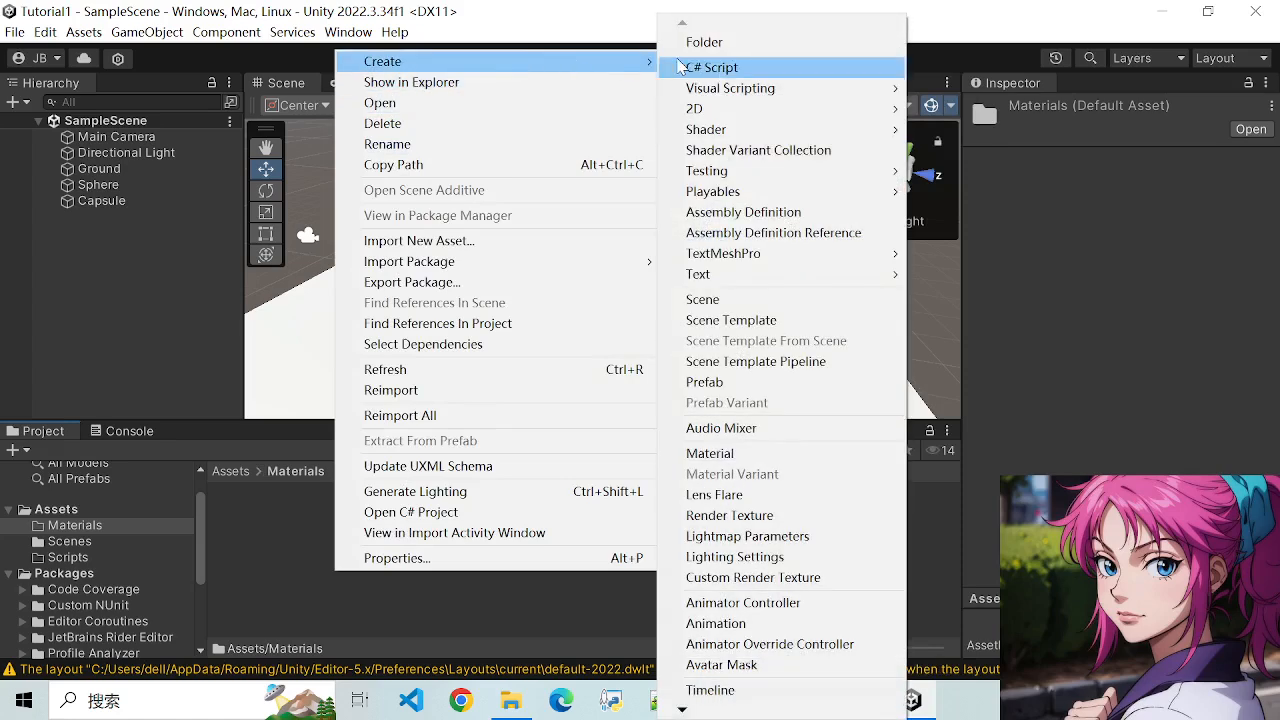
click(710, 453)
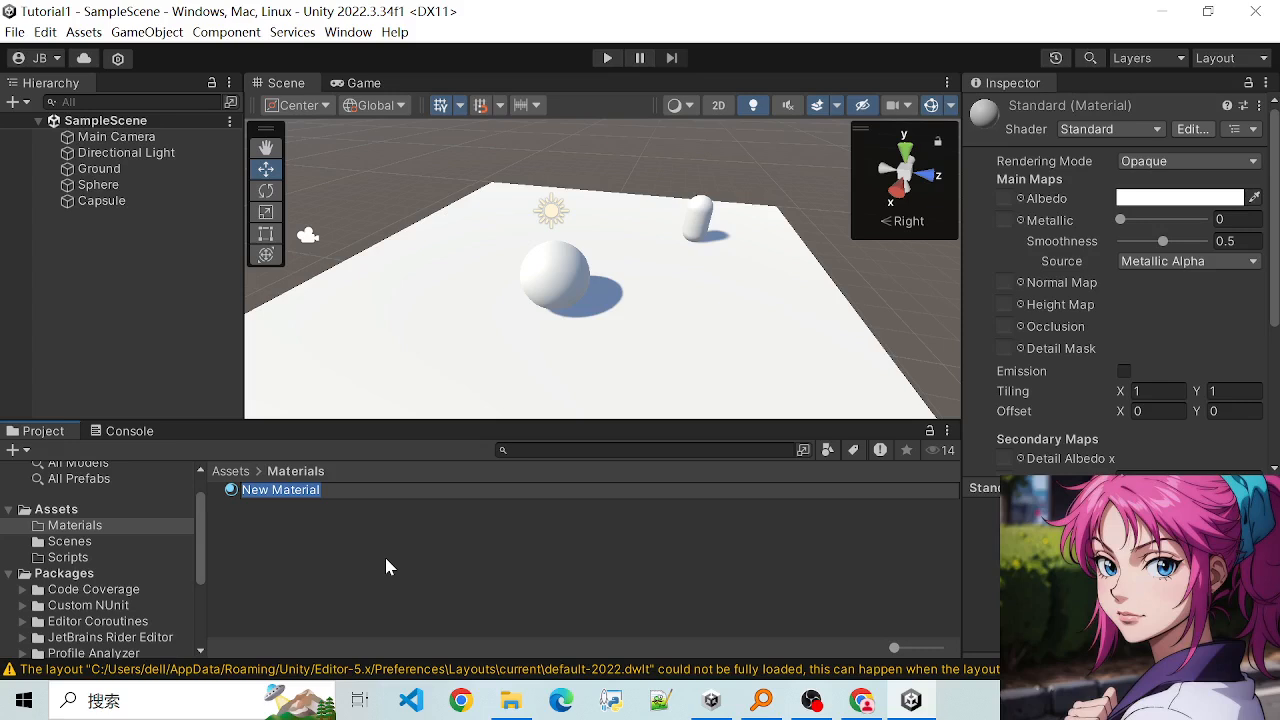
key(BackSpace)
text(Blue)
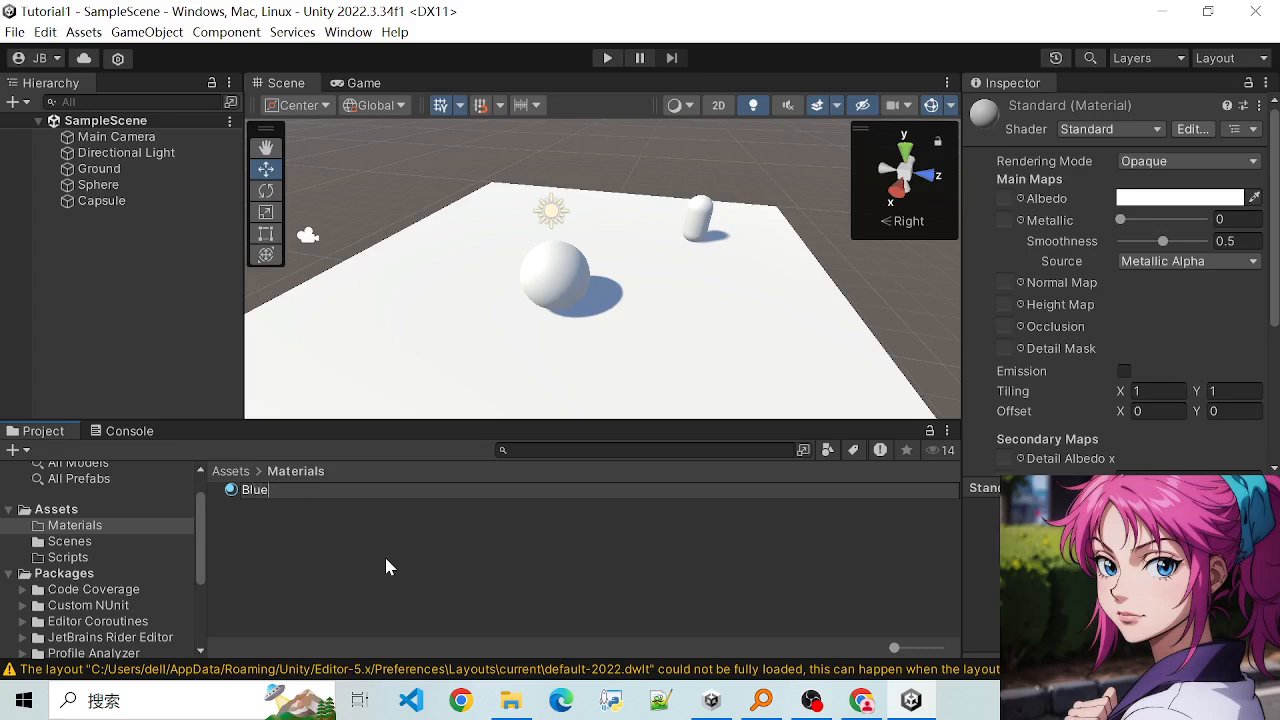
key(Return)
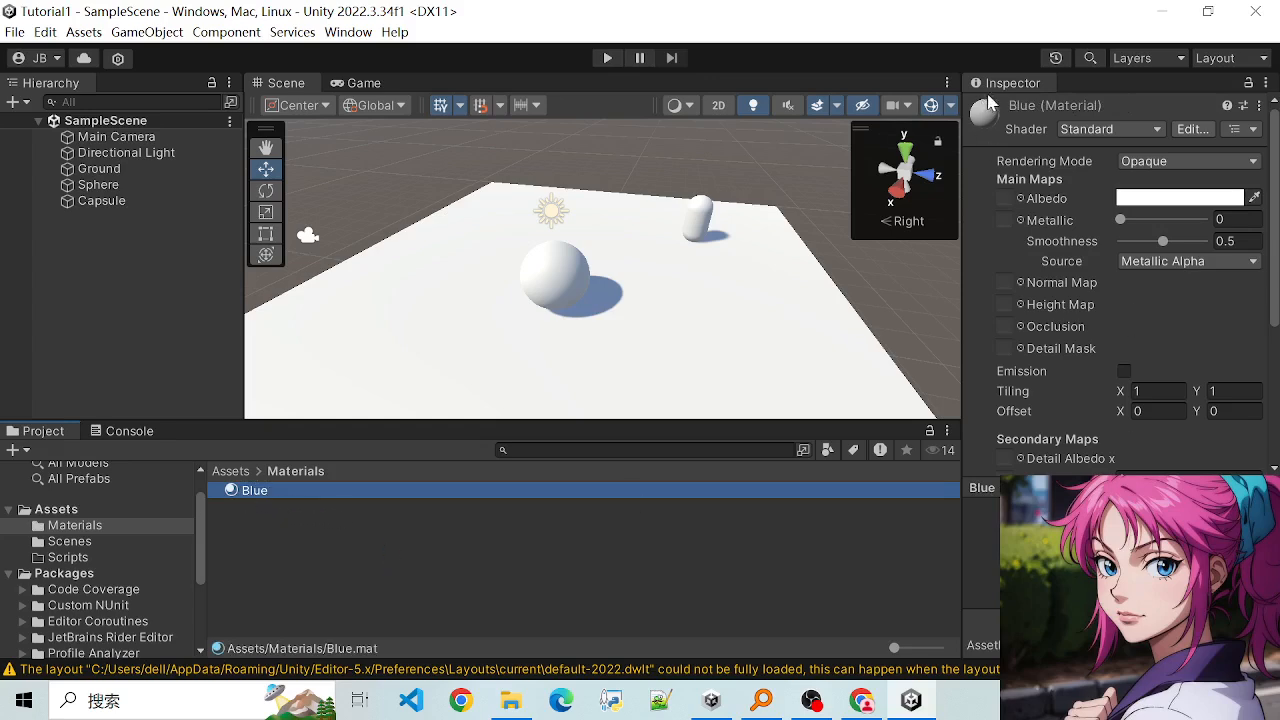
- Look through the Blue material's settings and select the material again in the Materials folder
scroll(1065, 300, down, 5)
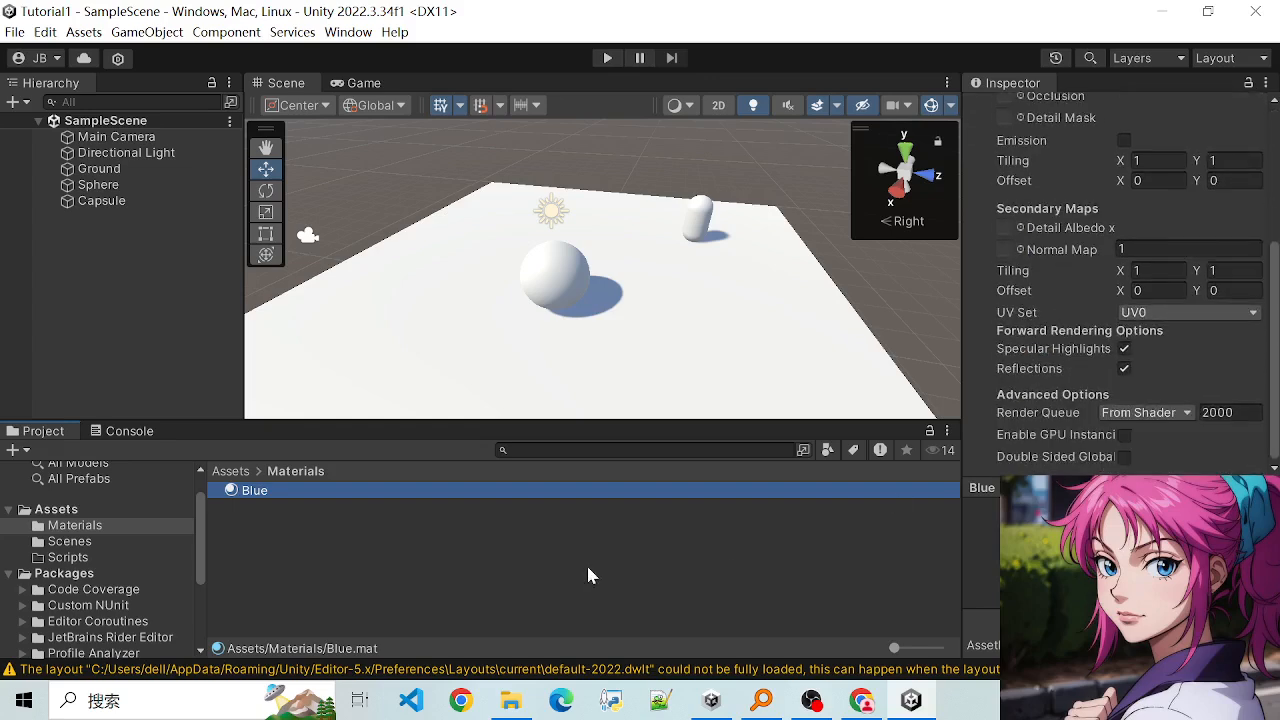
click(350, 541)
click(255, 491)
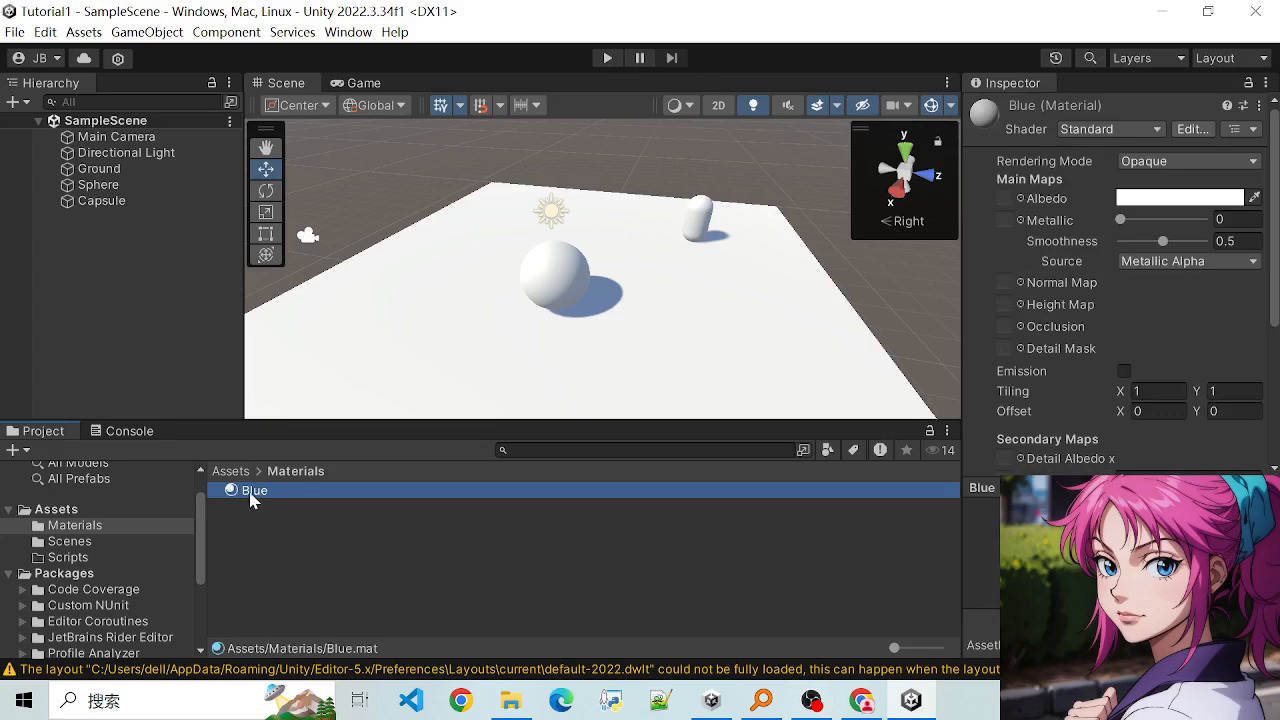
scroll(1090, 460, down, 5)
scroll(1090, 460, up, 5)
click(1254, 199)
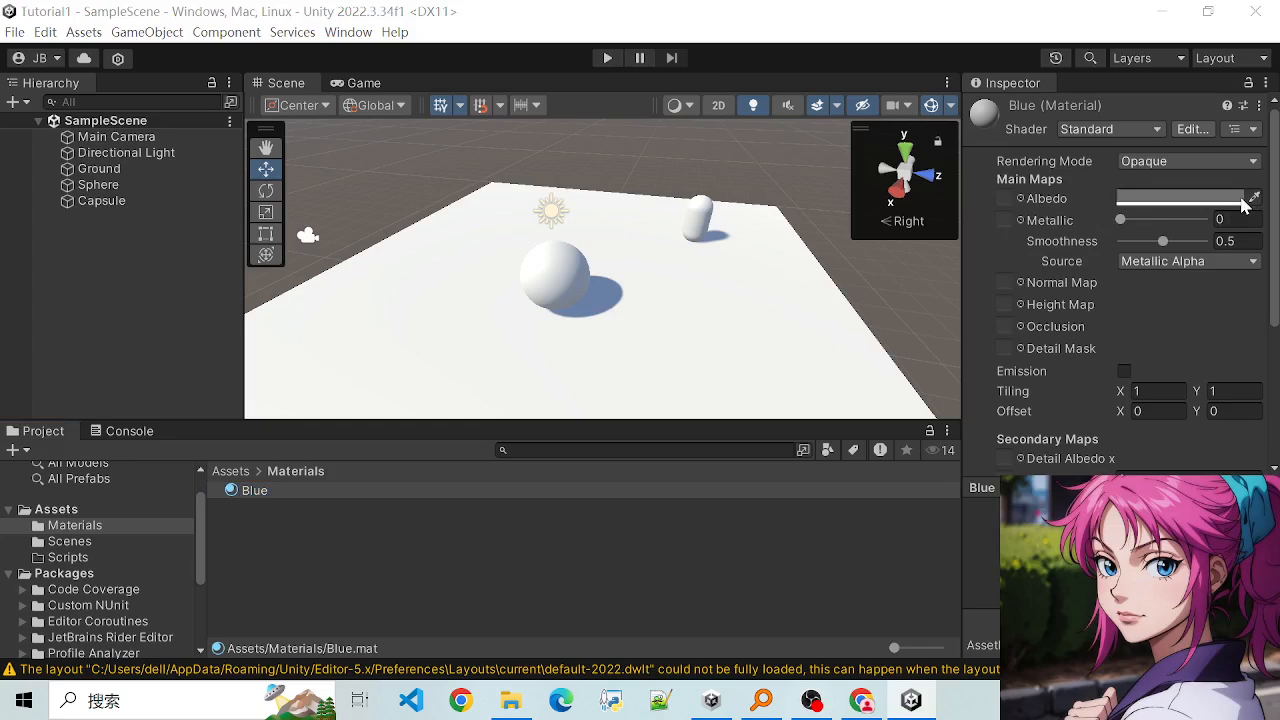
click(1165, 207)
- Set the Blue material's albedo colour to a bright blue, hexadecimal 3E48EE, and close the colour picker
click(1165, 199)
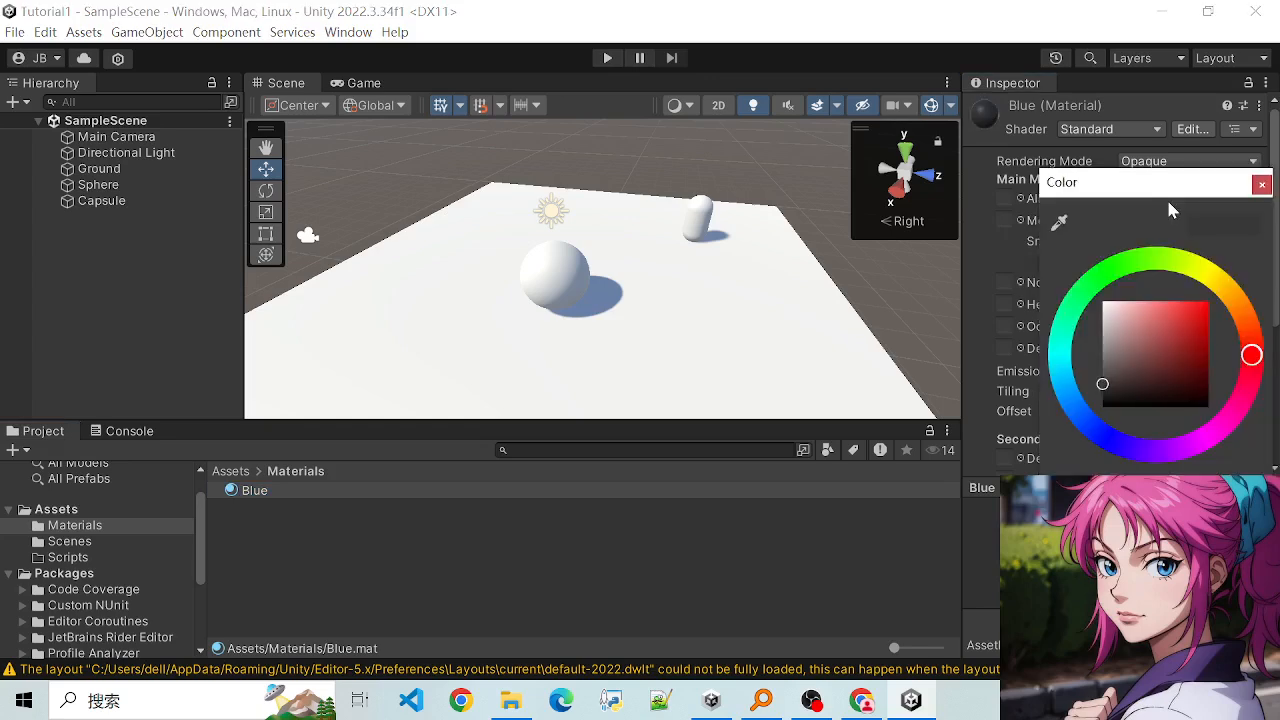
drag(1120, 187, 731, 173)
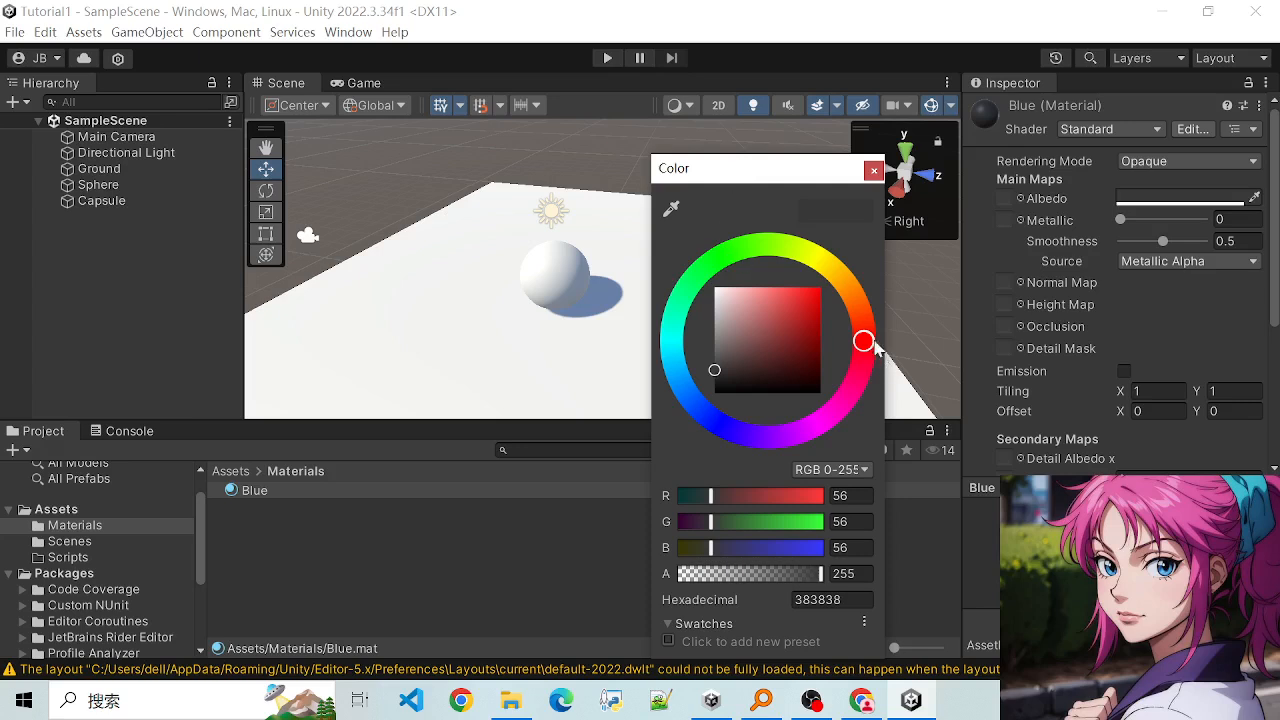
drag(864, 336, 714, 420)
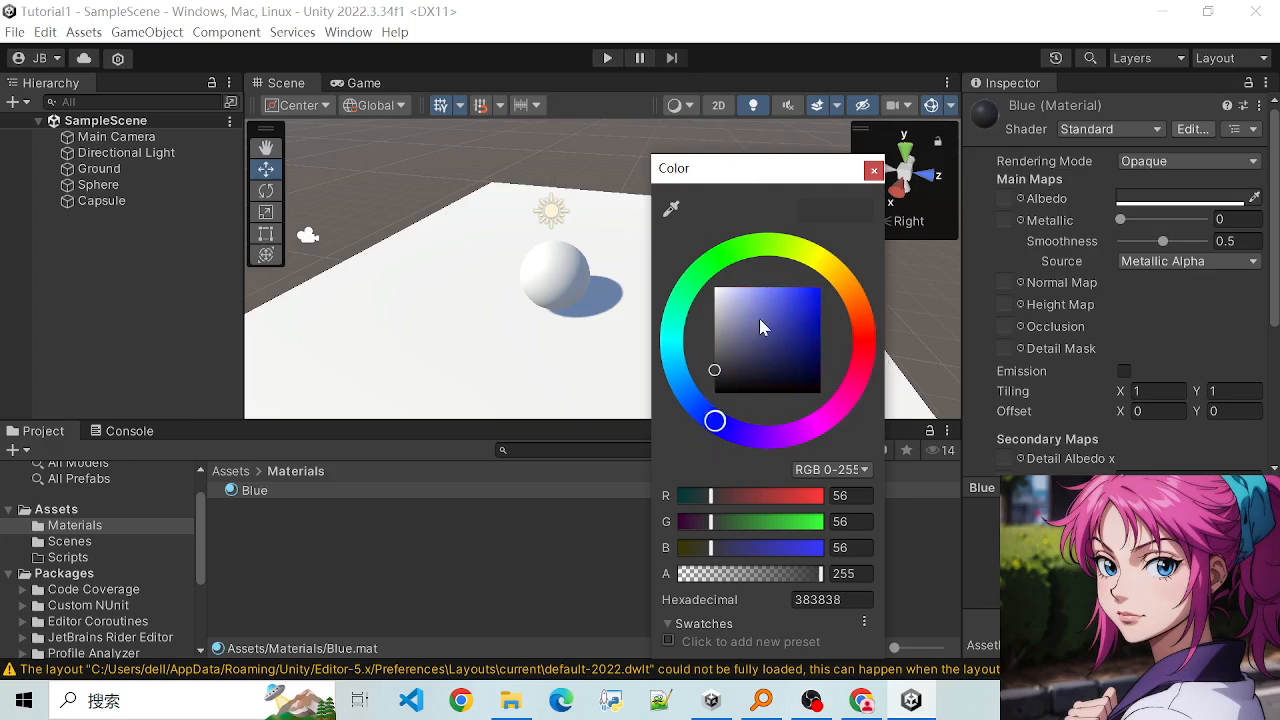
click(793, 290)
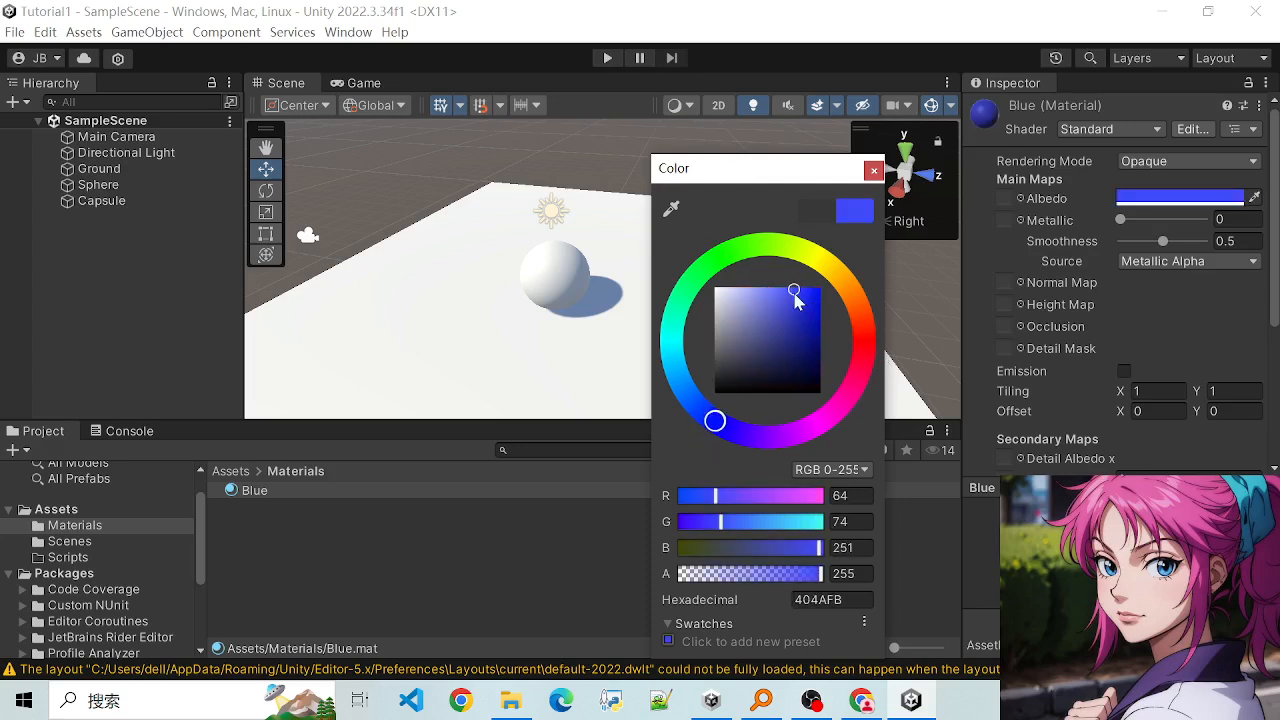
drag(794, 292, 794, 296)
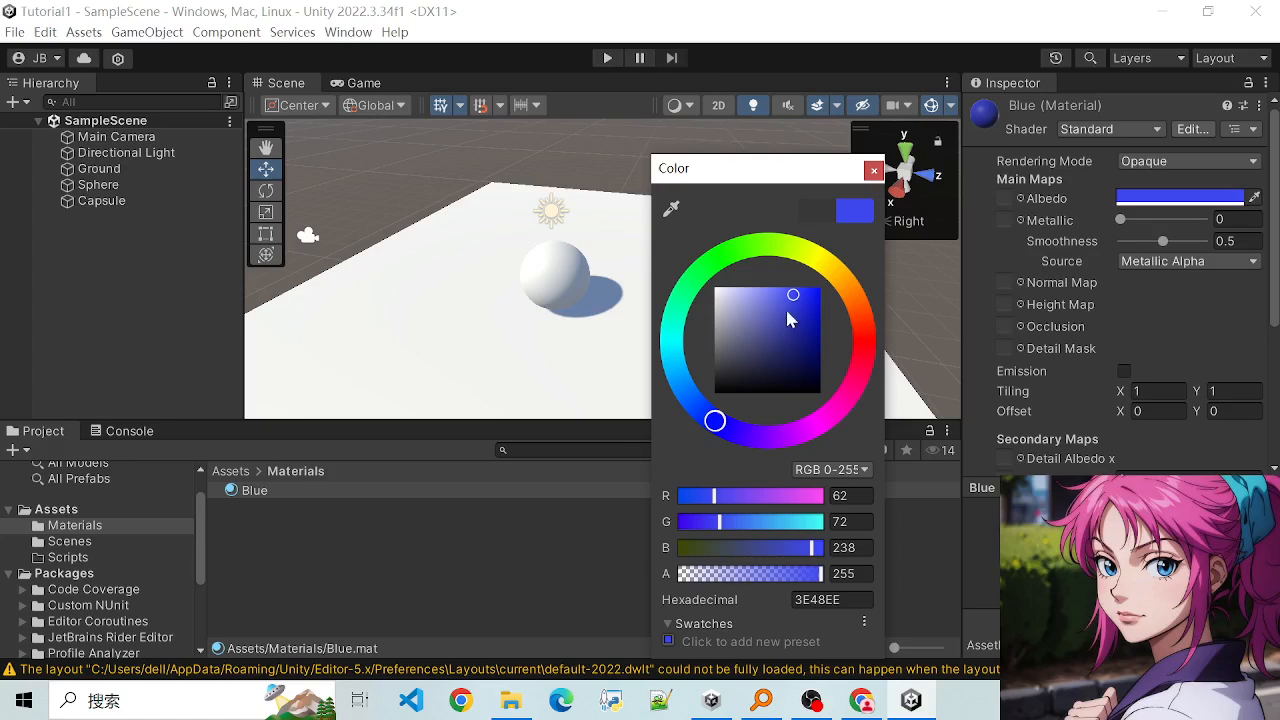
click(872, 173)
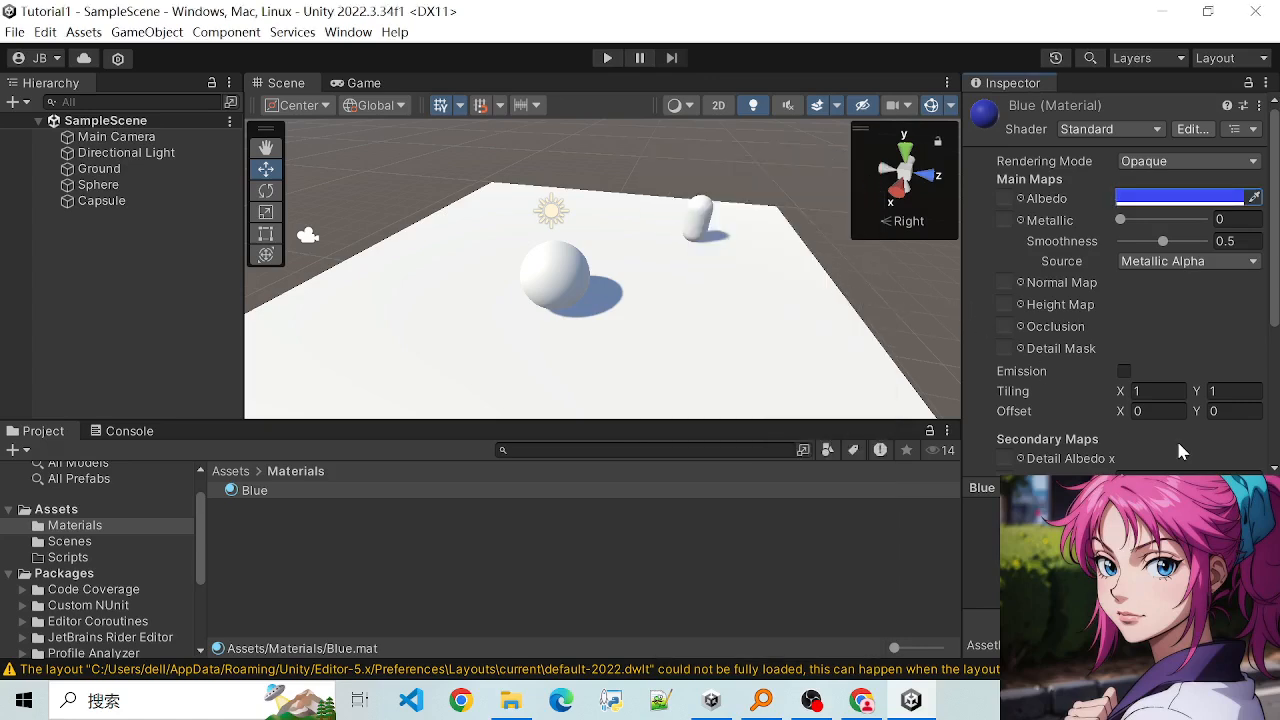
scroll(1113, 423, down, 3)
scroll(1113, 423, up, 3)
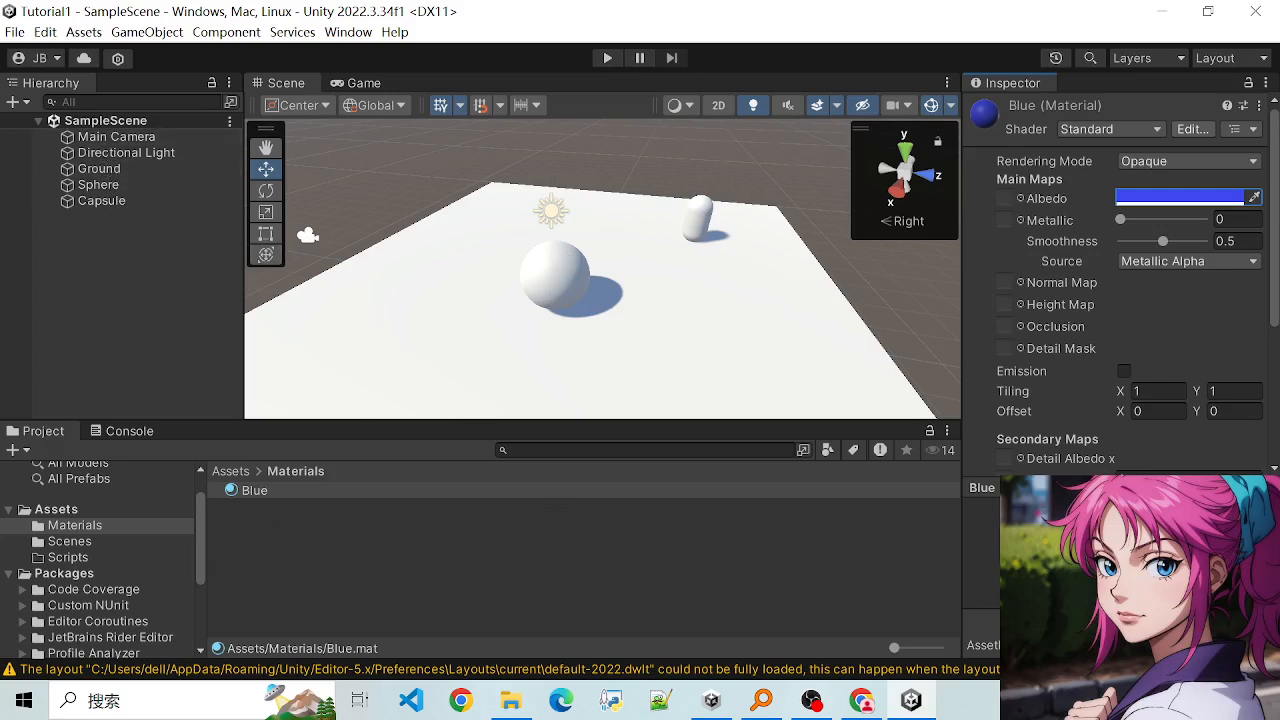
- Apply the Blue material to the Sphere and check the result in the scene
click(98, 185)
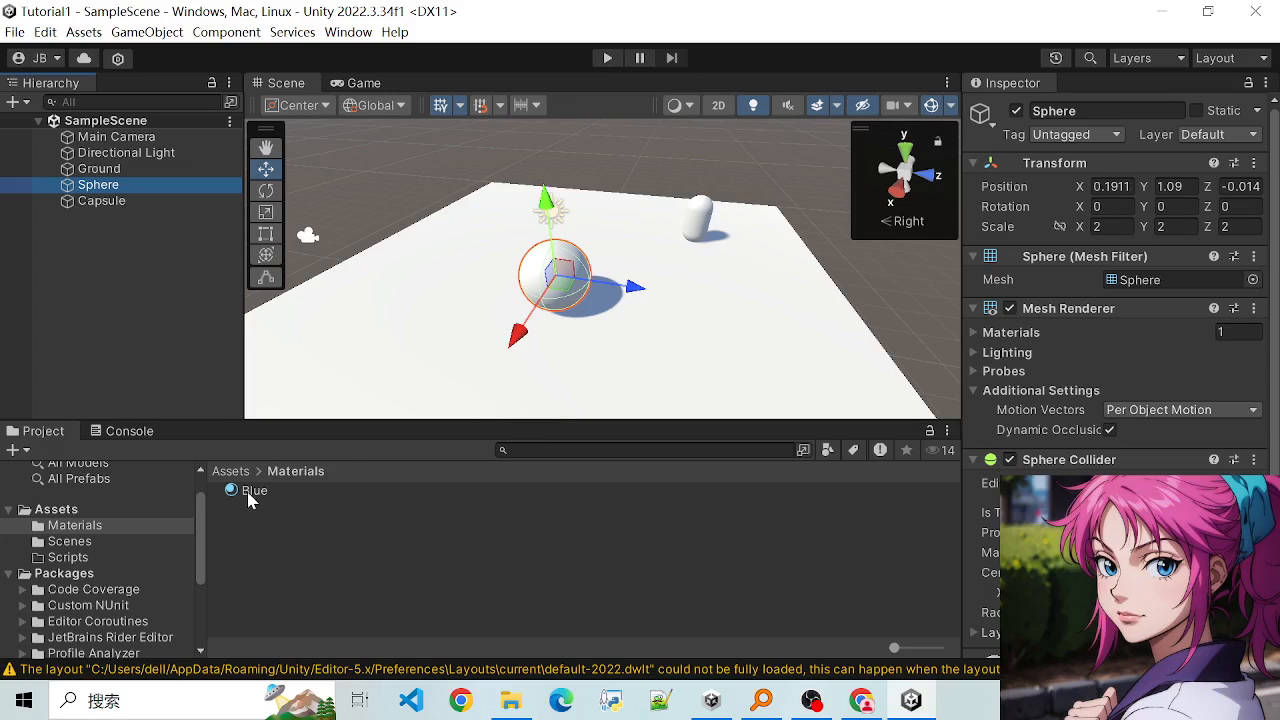
drag(249, 497, 548, 272)
scroll(736, 396, up, 4)
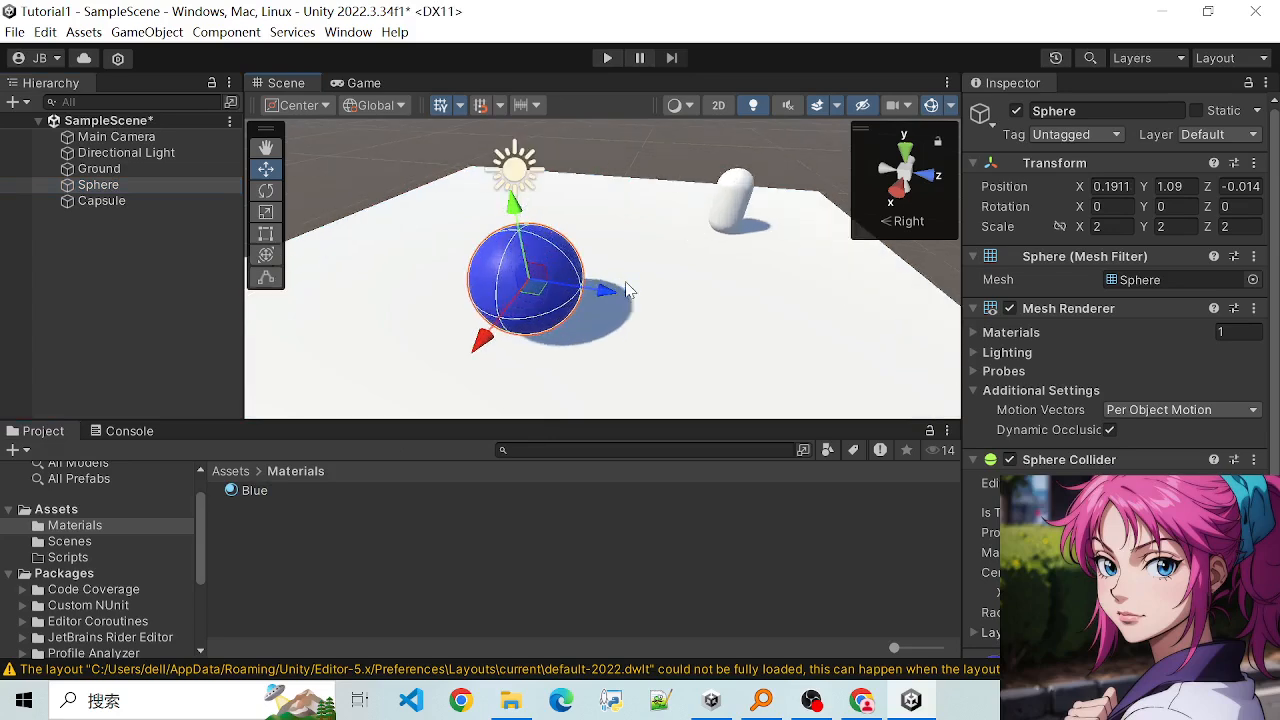
scroll(1012, 440, down, 3)
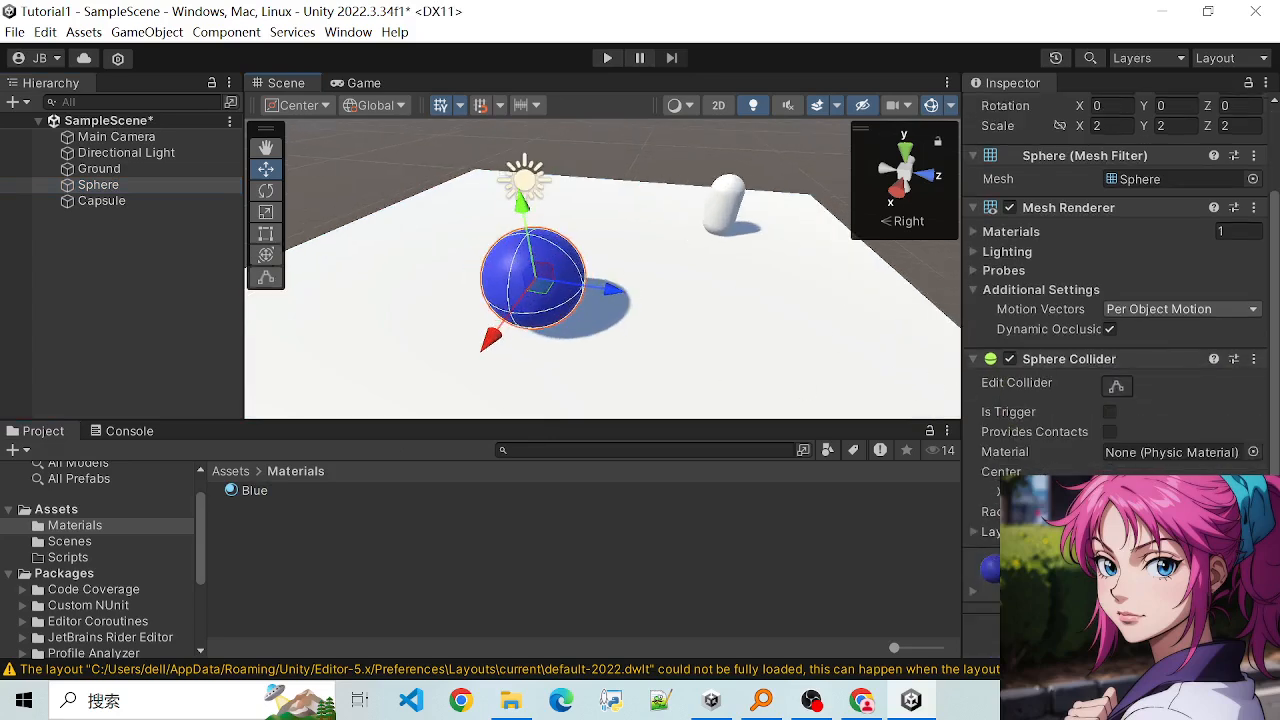
scroll(1100, 380, up, 3)
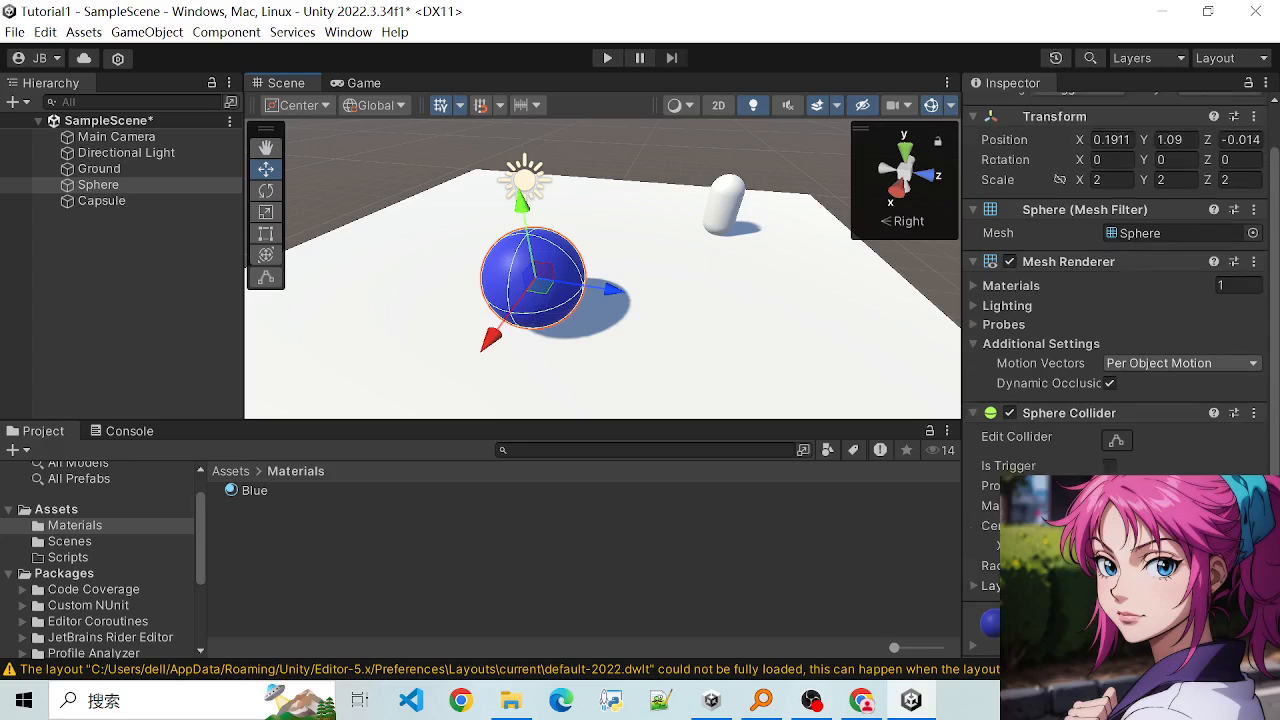
scroll(1100, 380, down, 3)
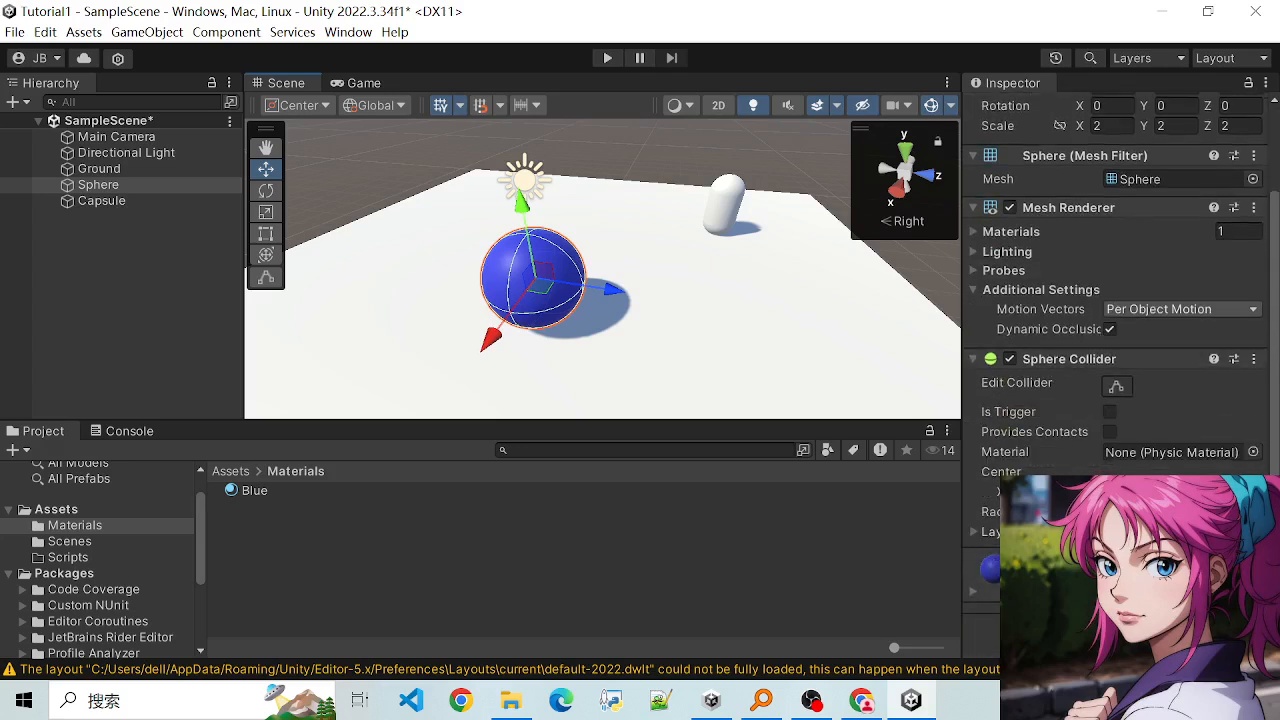
- Create a new material named Green inside the Materials folder
click(465, 290)
click(730, 210)
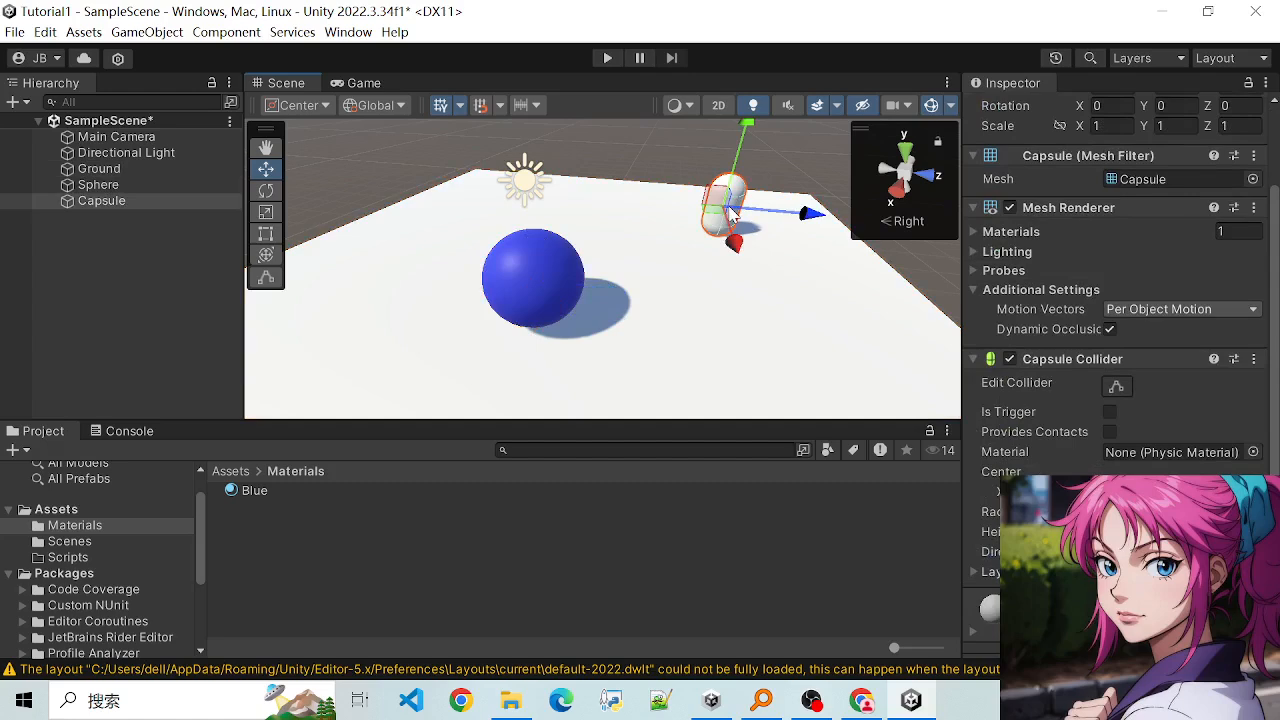
right_click(498, 542)
mouse_move(756, 43)
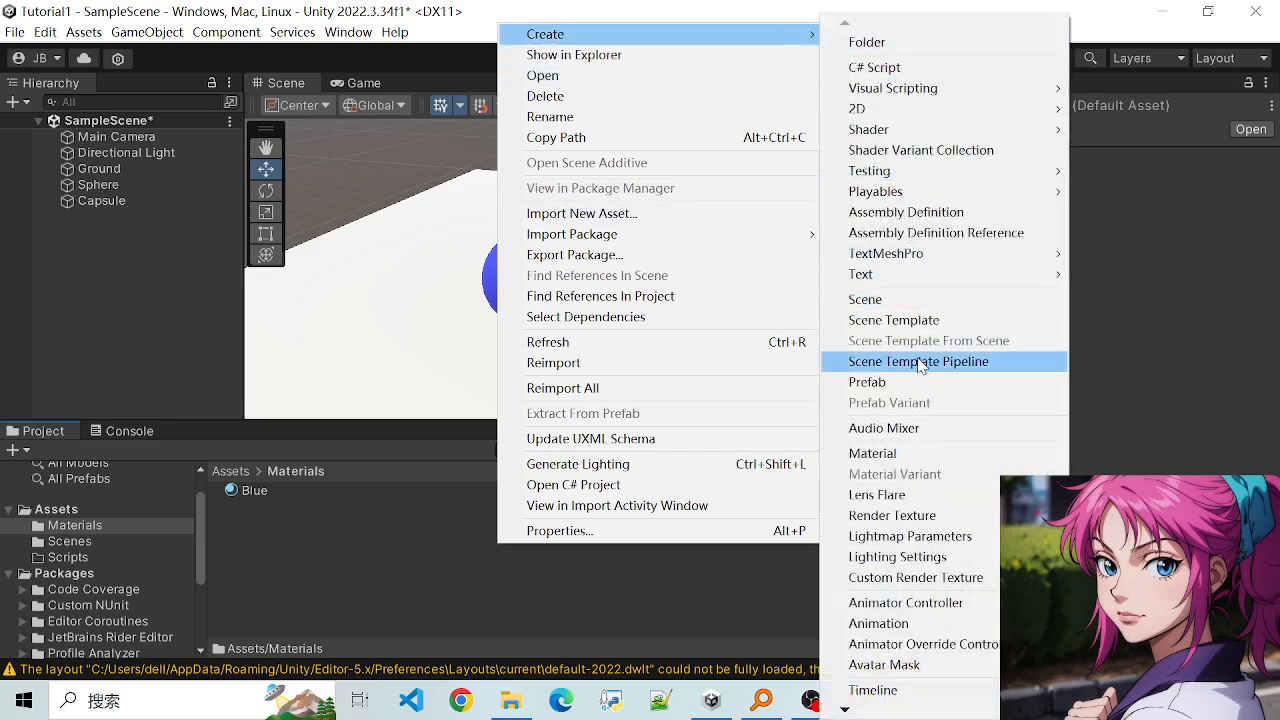
click(891, 453)
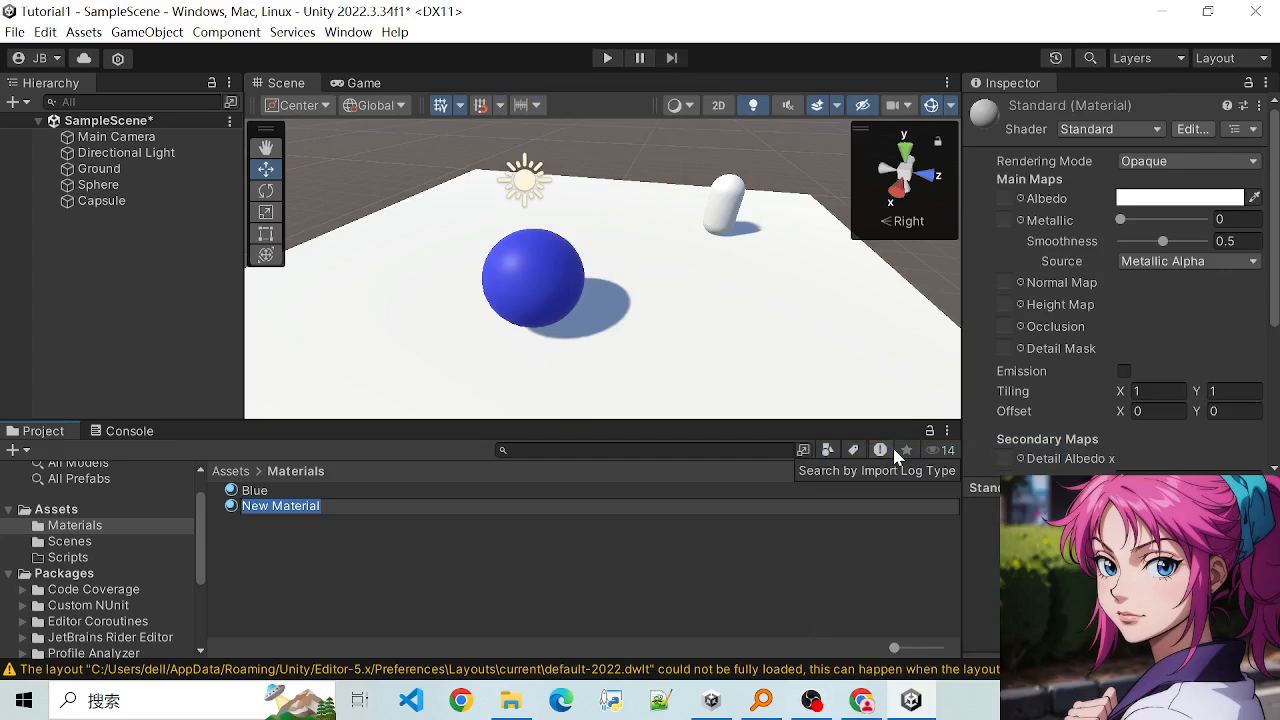
text(Green)
key(Return)
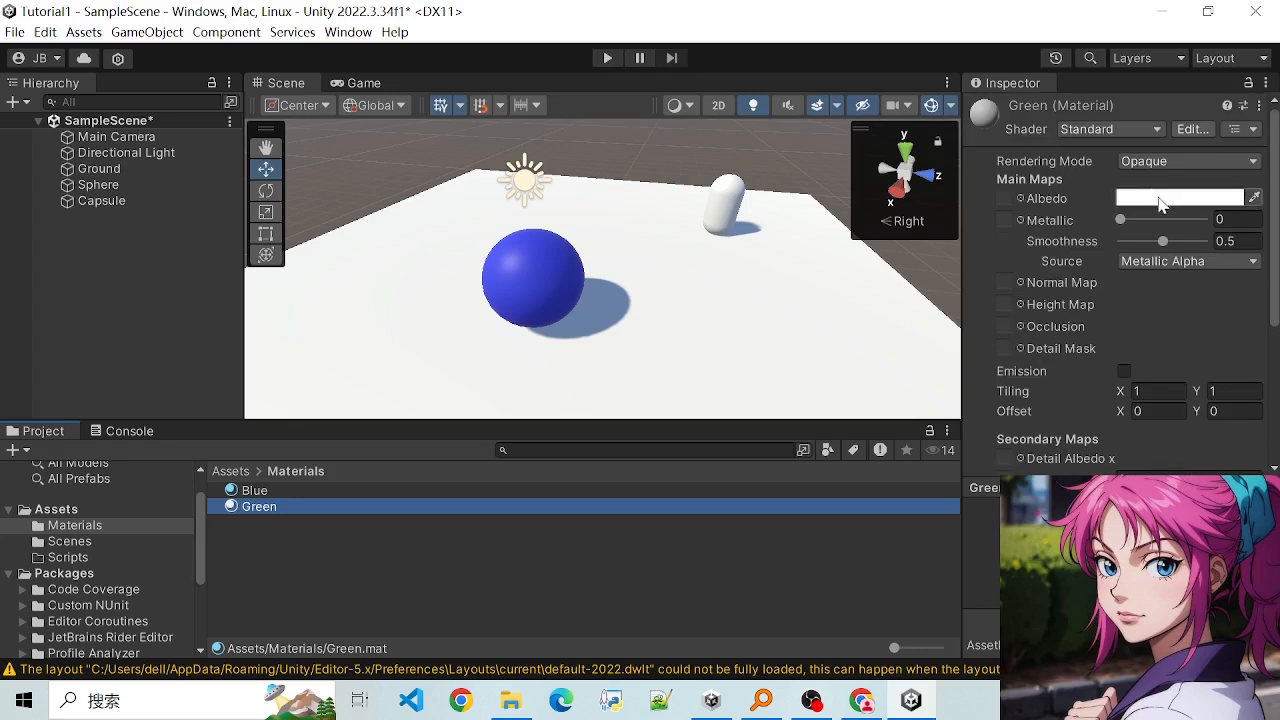
- Set the Green material's albedo colour to a bright green and apply the material to the Capsule
click(1173, 198)
mouse_move(1252, 362)
mouse_down()
mouse_move(1225, 285)
mouse_move(1113, 268)
mouse_move(1187, 317)
mouse_up()
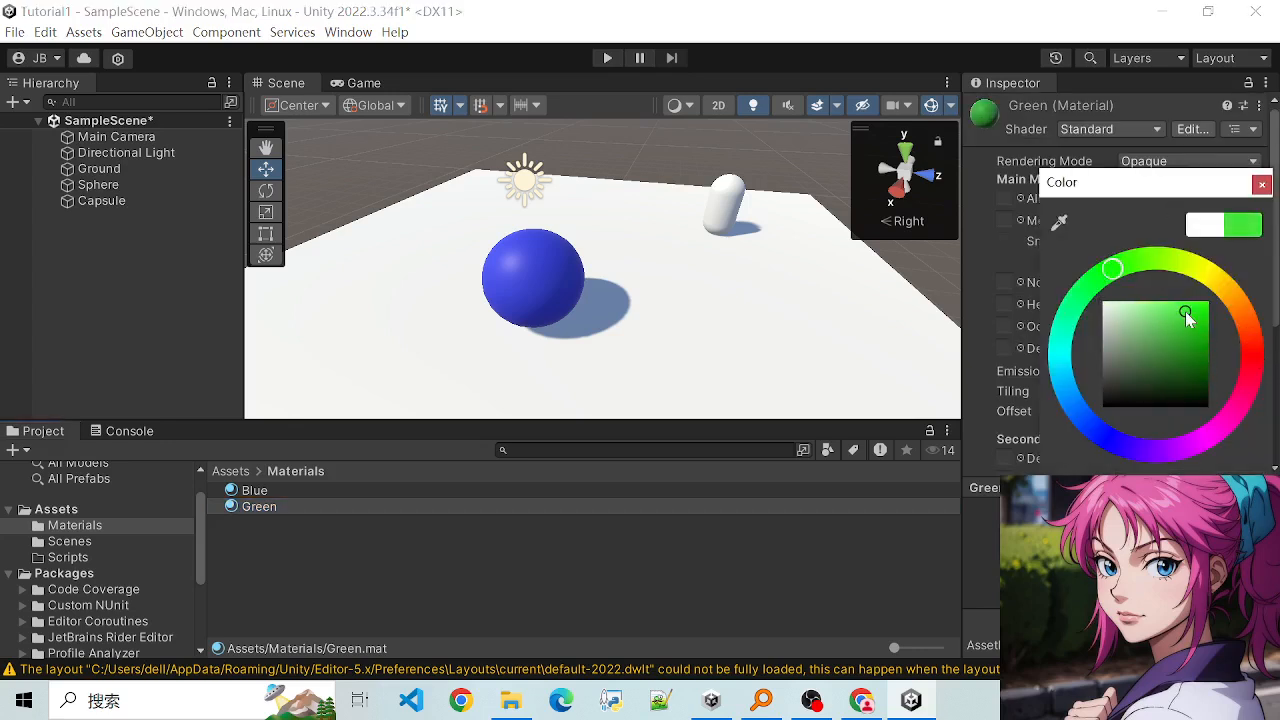
click(1261, 185)
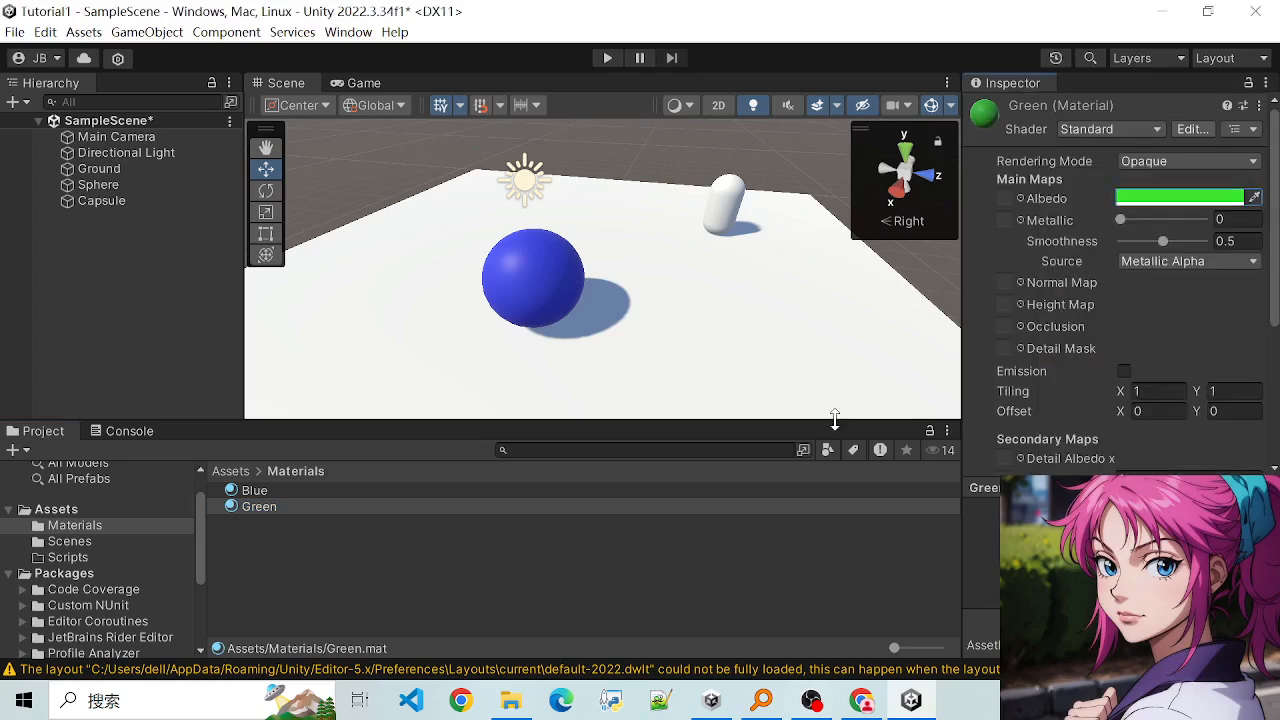
drag(248, 514, 737, 203)
scroll(700, 280, down, 2)
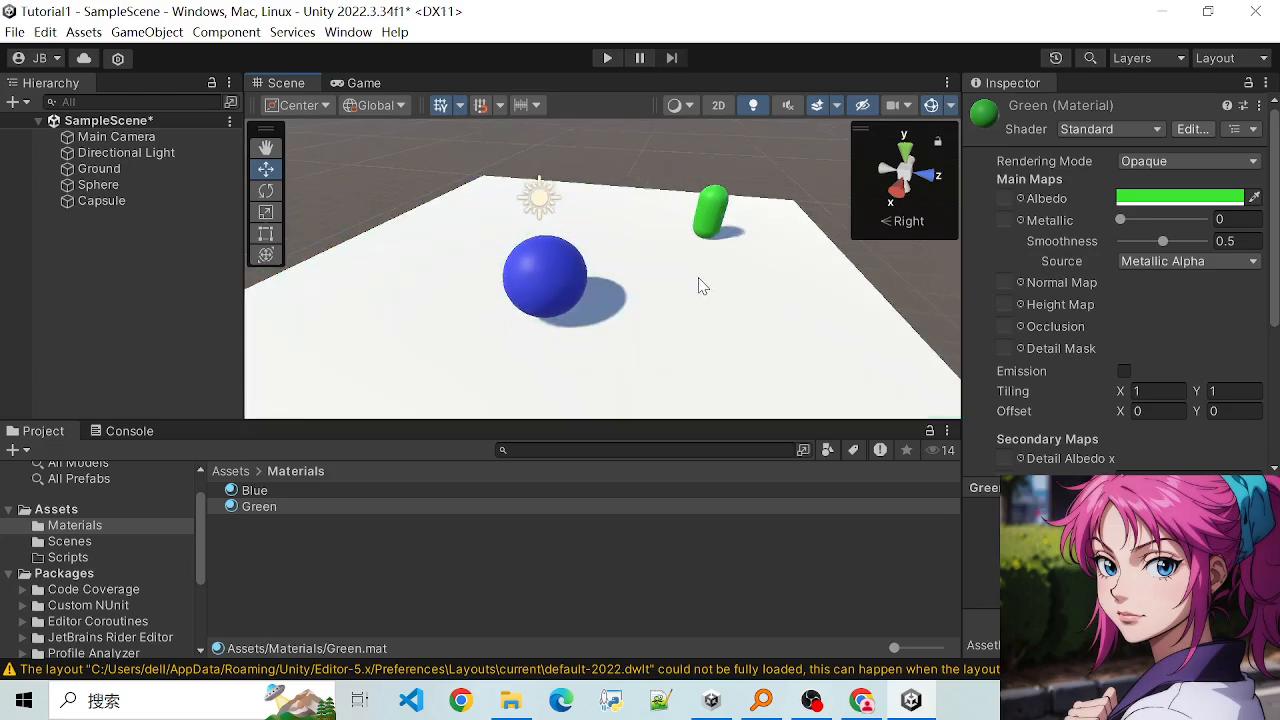
- Create a new material named Yellow inside the Materials folder
click(690, 338)
scroll(692, 338, up, 1)
scroll(717, 309, down, 1)
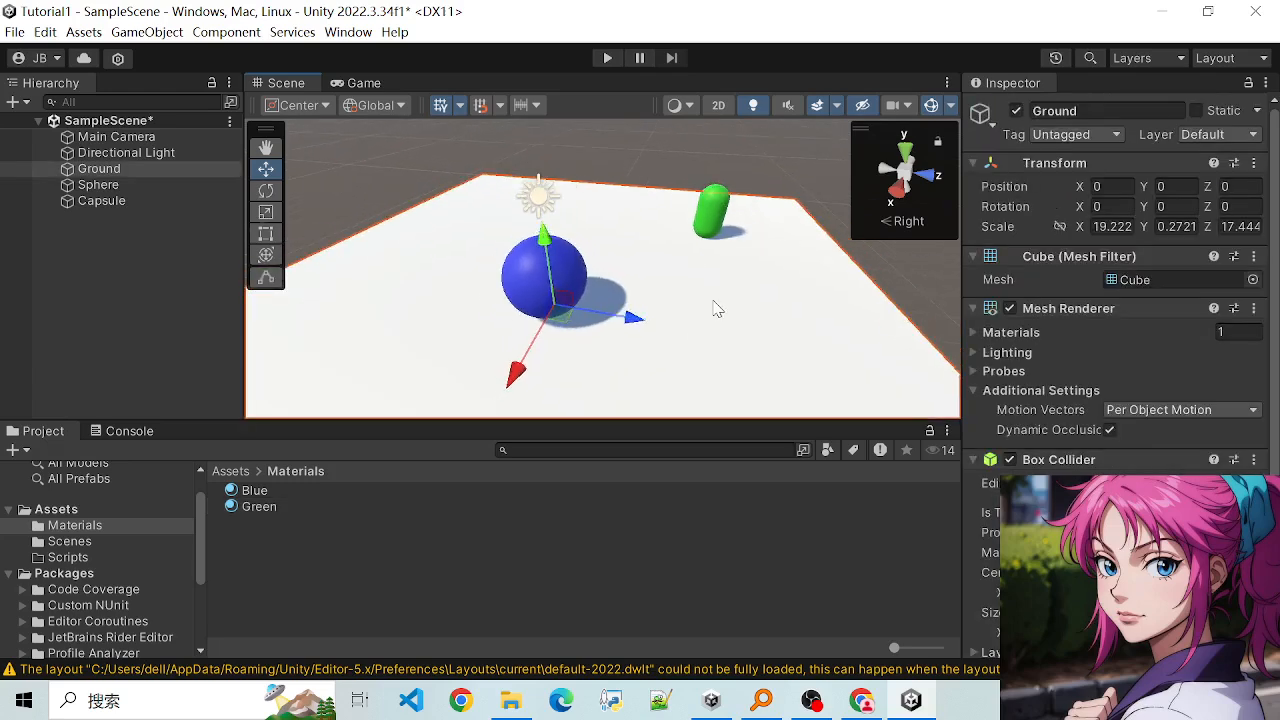
scroll(717, 309, up, 1)
scroll(717, 309, down, 1)
right_click(443, 597)
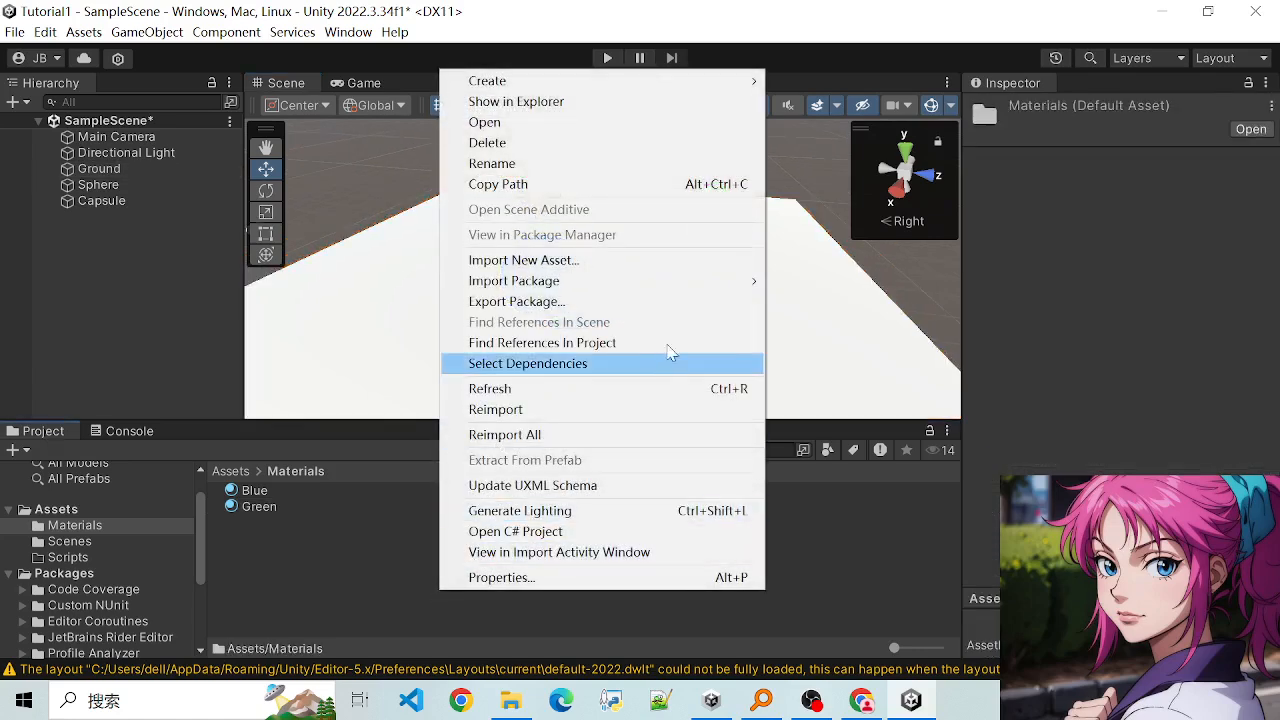
mouse_move(745, 80)
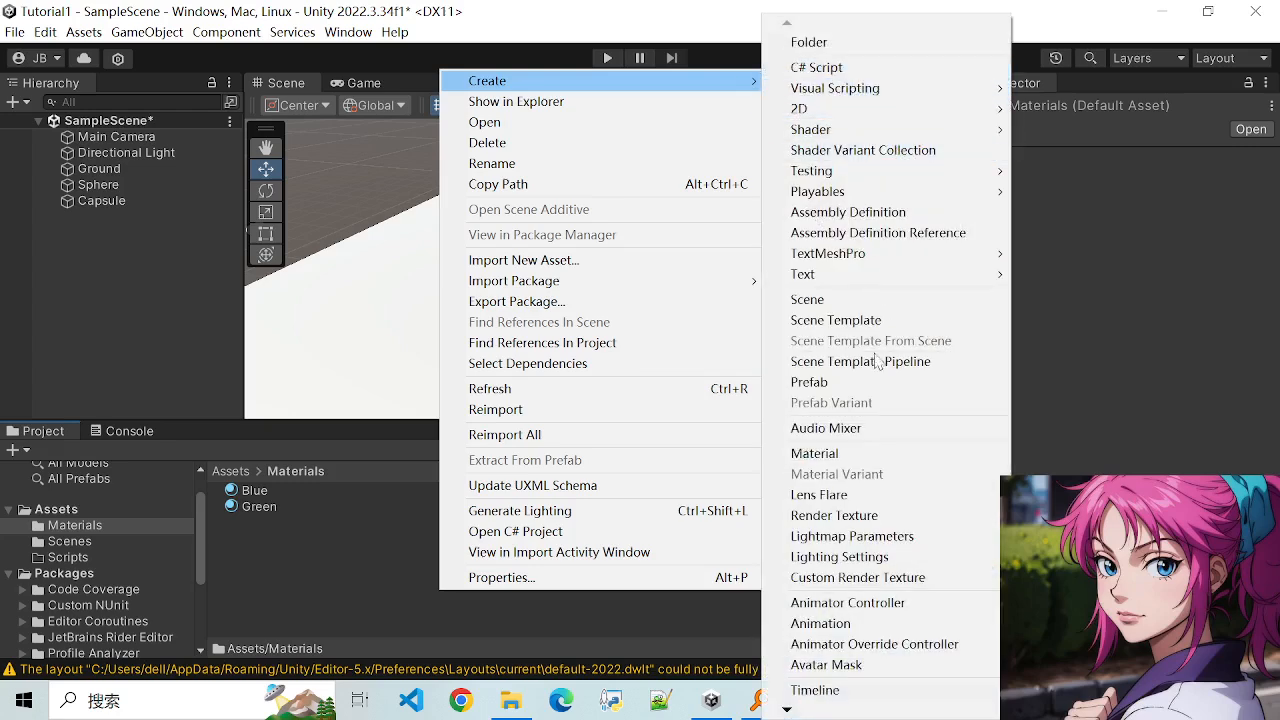
click(830, 455)
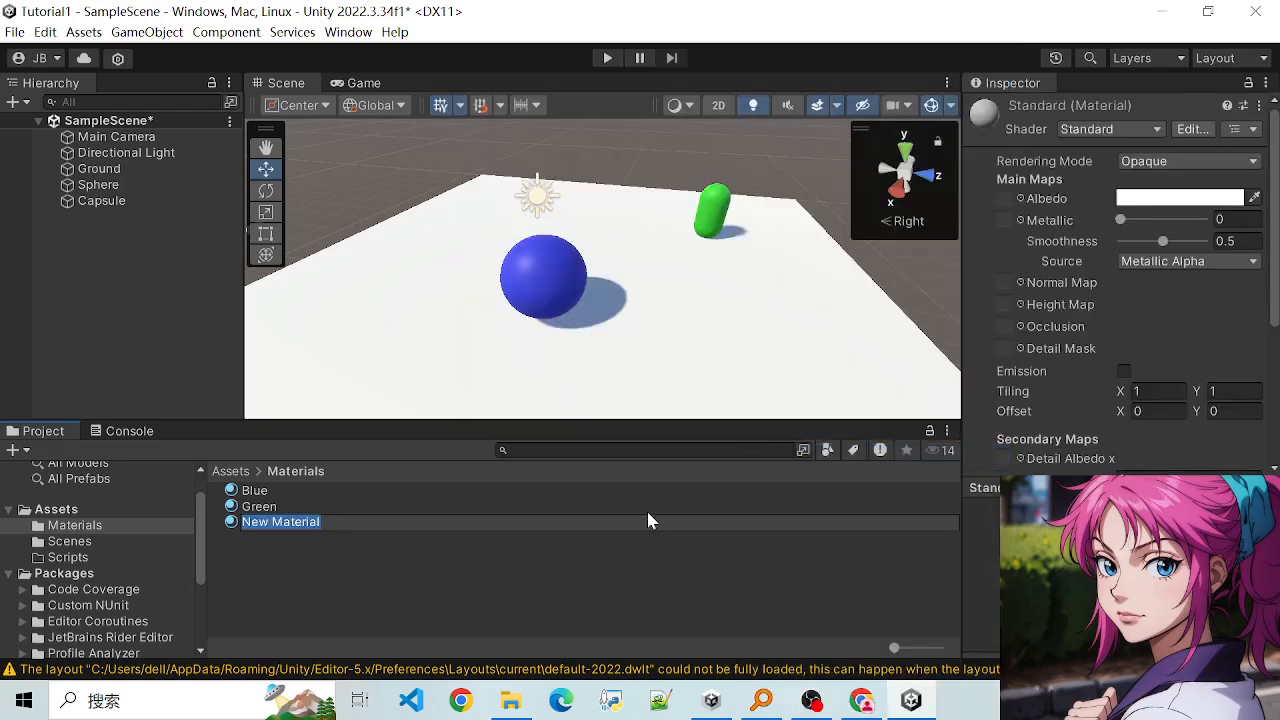
text(g)
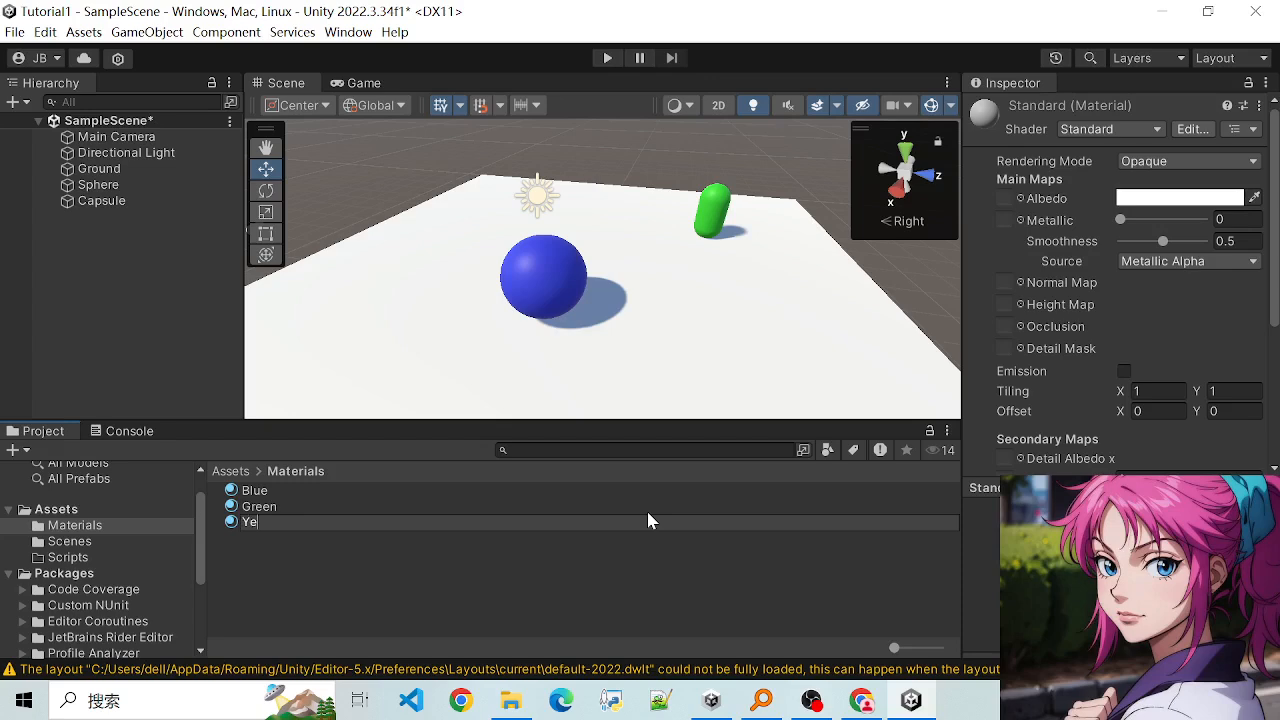
text(ow)
key(Return)
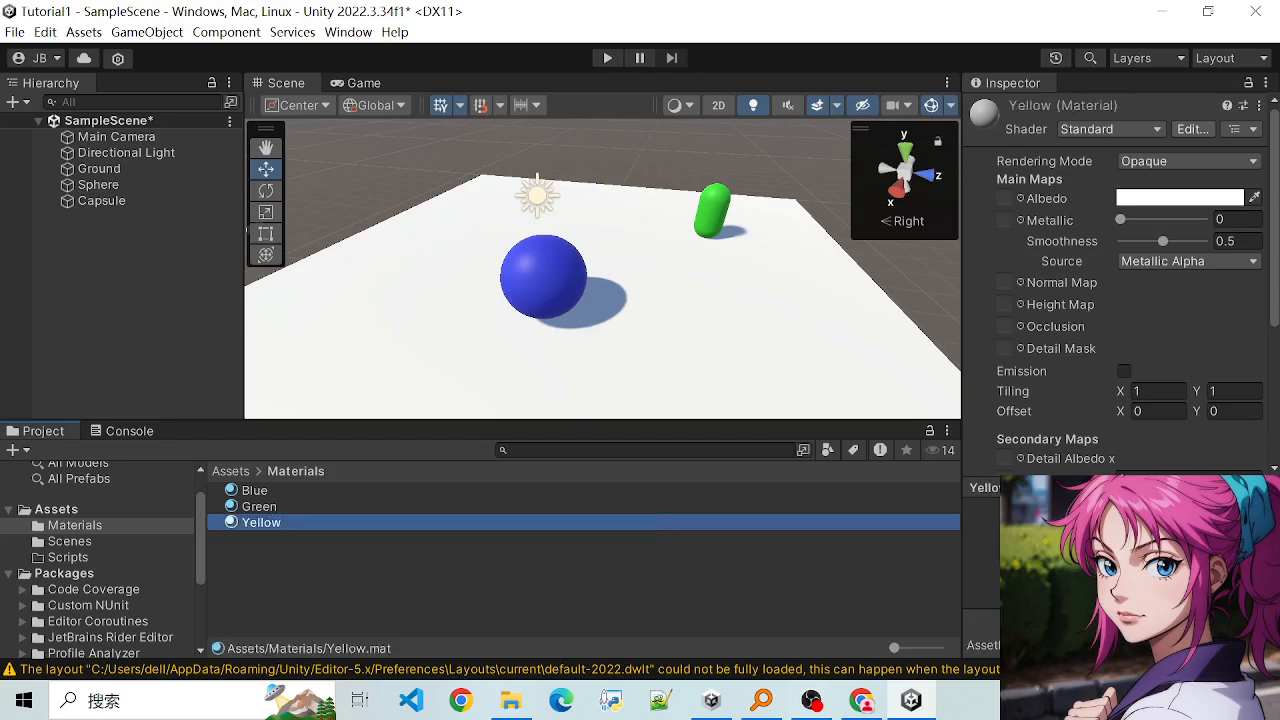
- Set the Yellow material's albedo colour to a slightly muted yellow and close the colour picker
scroll(1148, 333, down, 5)
scroll(1148, 333, up, 5)
scroll(1146, 320, down, 5)
scroll(1140, 340, up, 5)
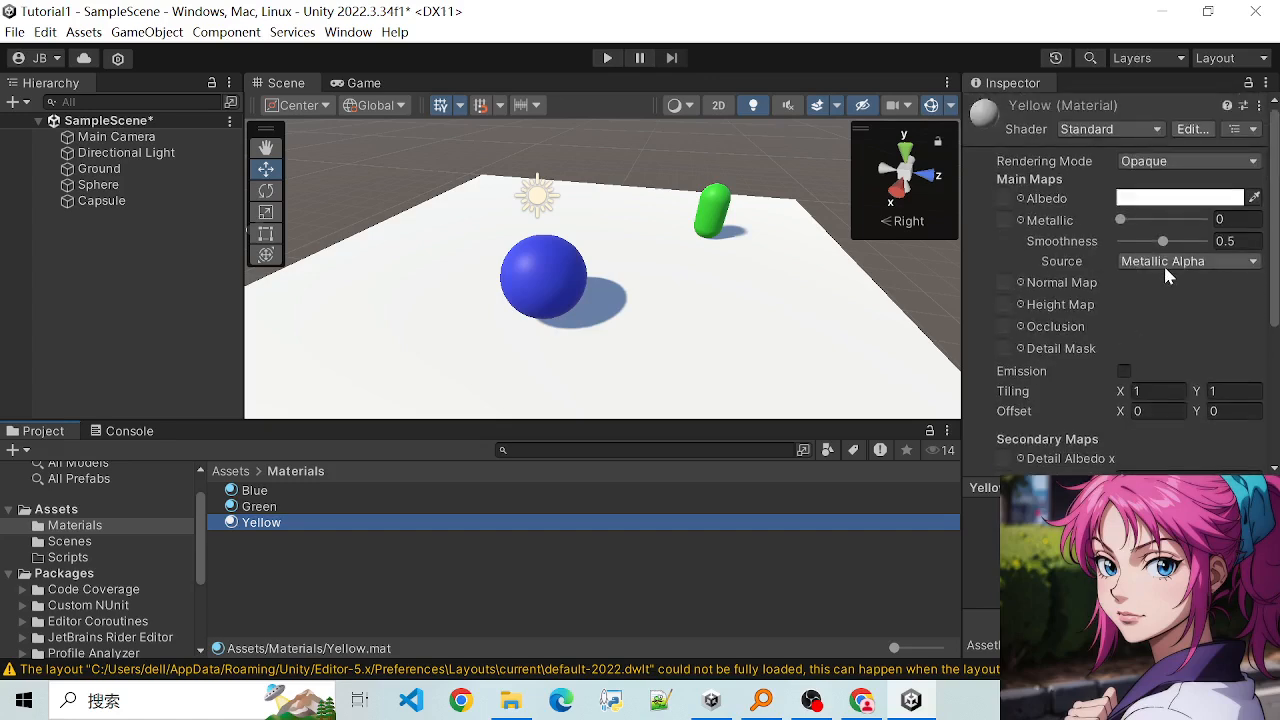
click(1174, 207)
drag(1252, 370, 1215, 267)
click(1196, 317)
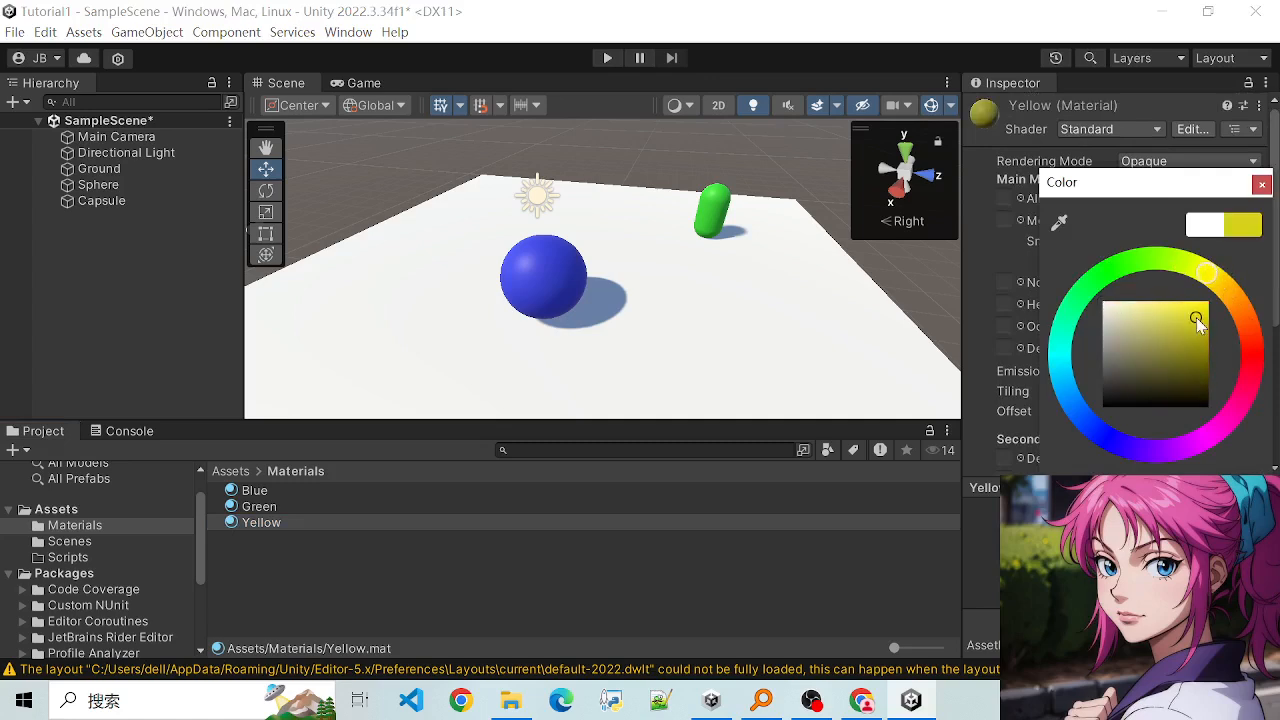
drag(1196, 317, 1185, 316)
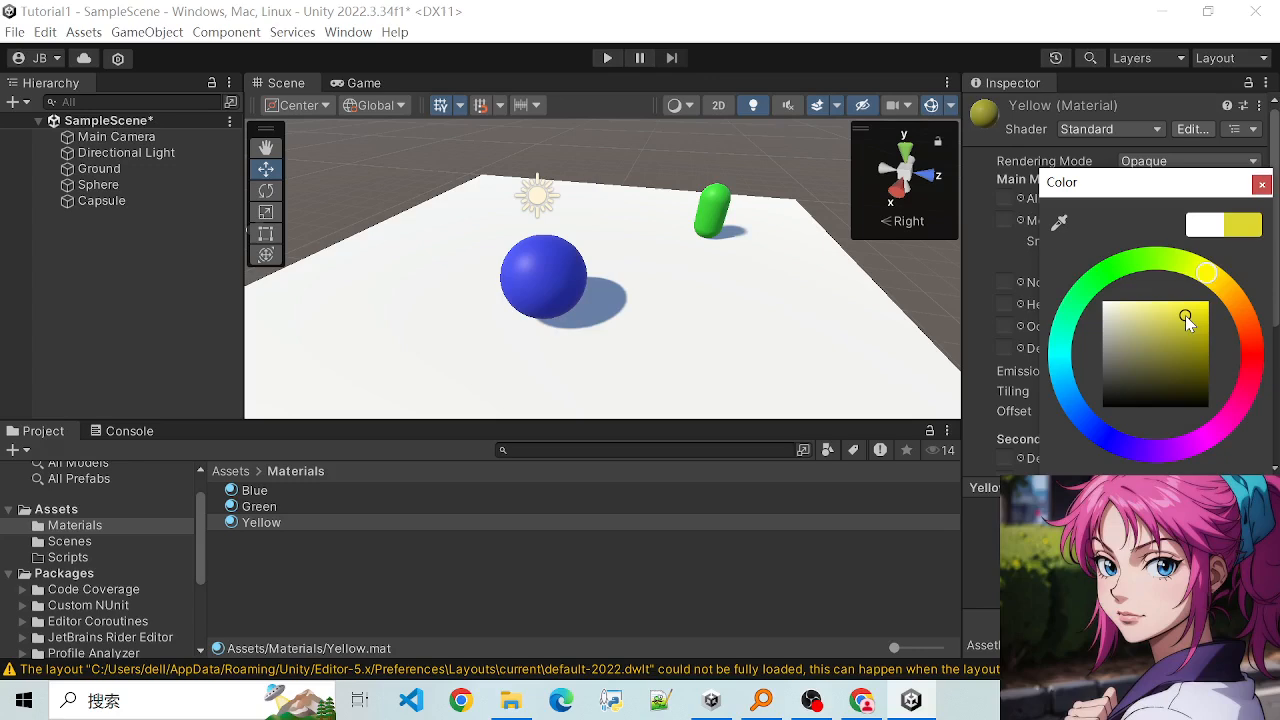
click(1262, 185)
- Apply the Yellow material to the Ground slab and save the scene
drag(232, 528, 377, 357)
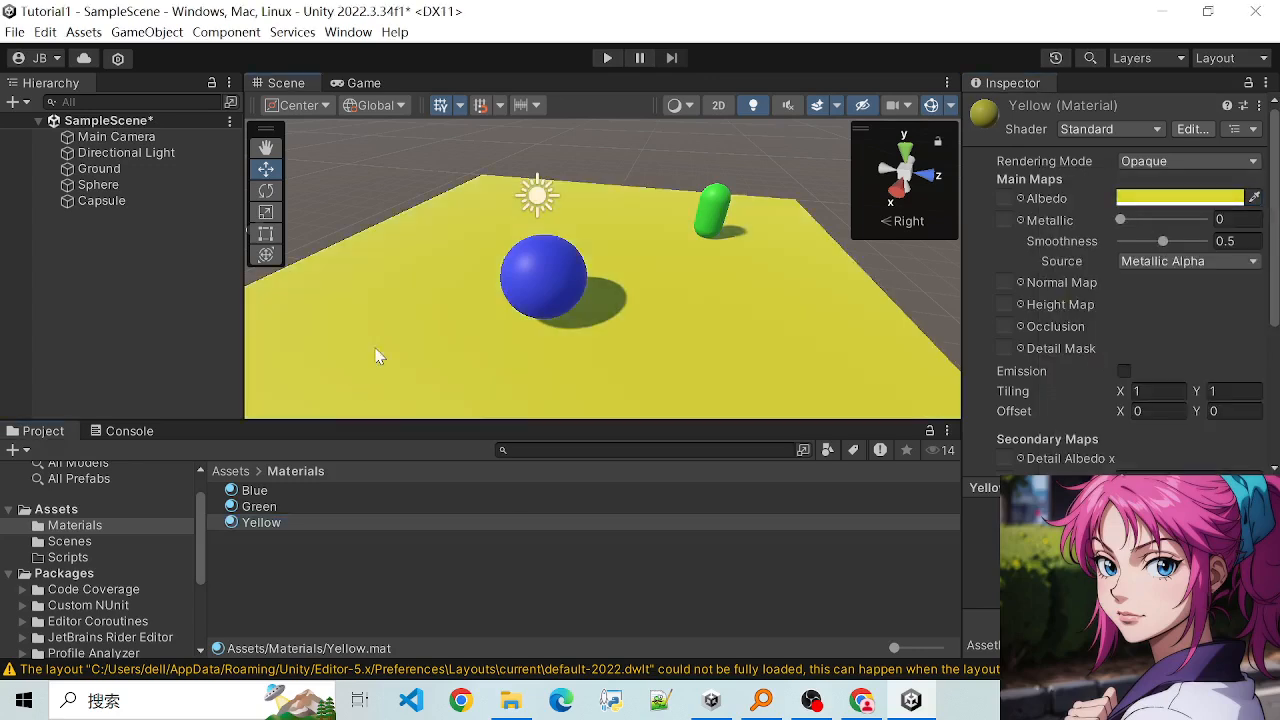
scroll(449, 320, down, 4)
alt+drag(873, 307, 795, 296)
scroll(576, 296, up, 5)
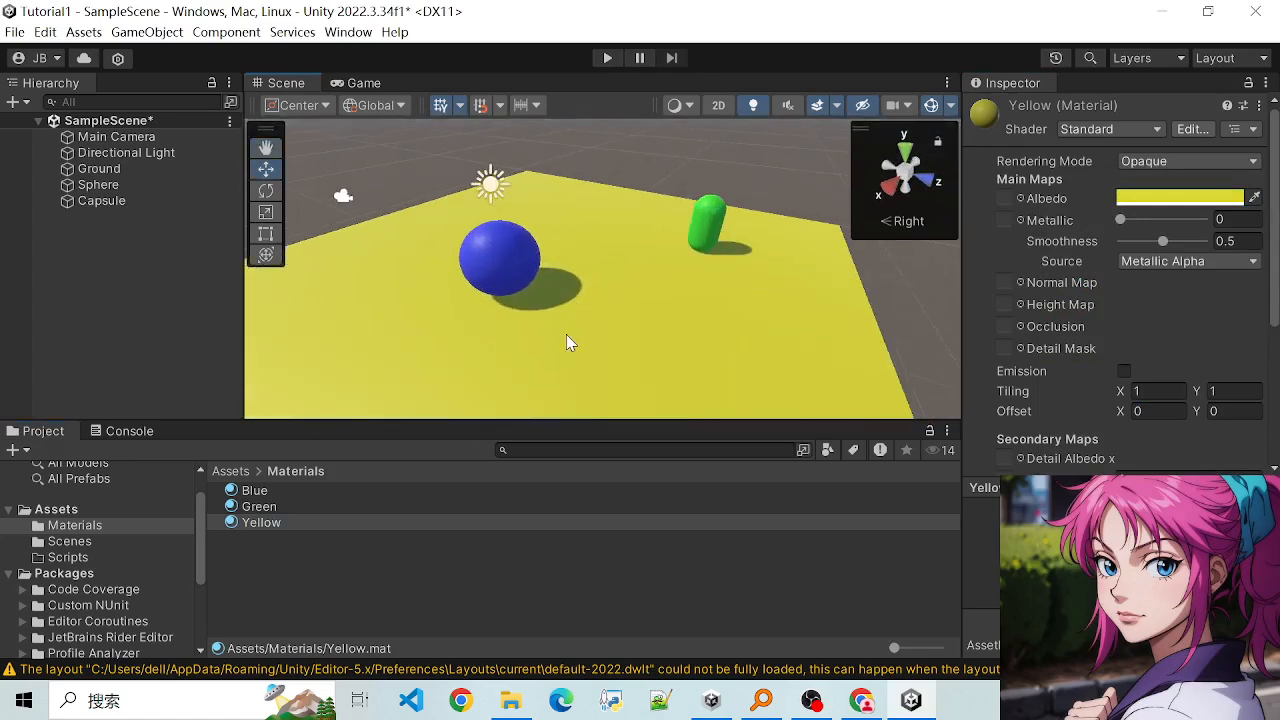
scroll(566, 334, down, 1)
alt+drag(453, 322, 562, 362)
scroll(525, 365, down, 2)
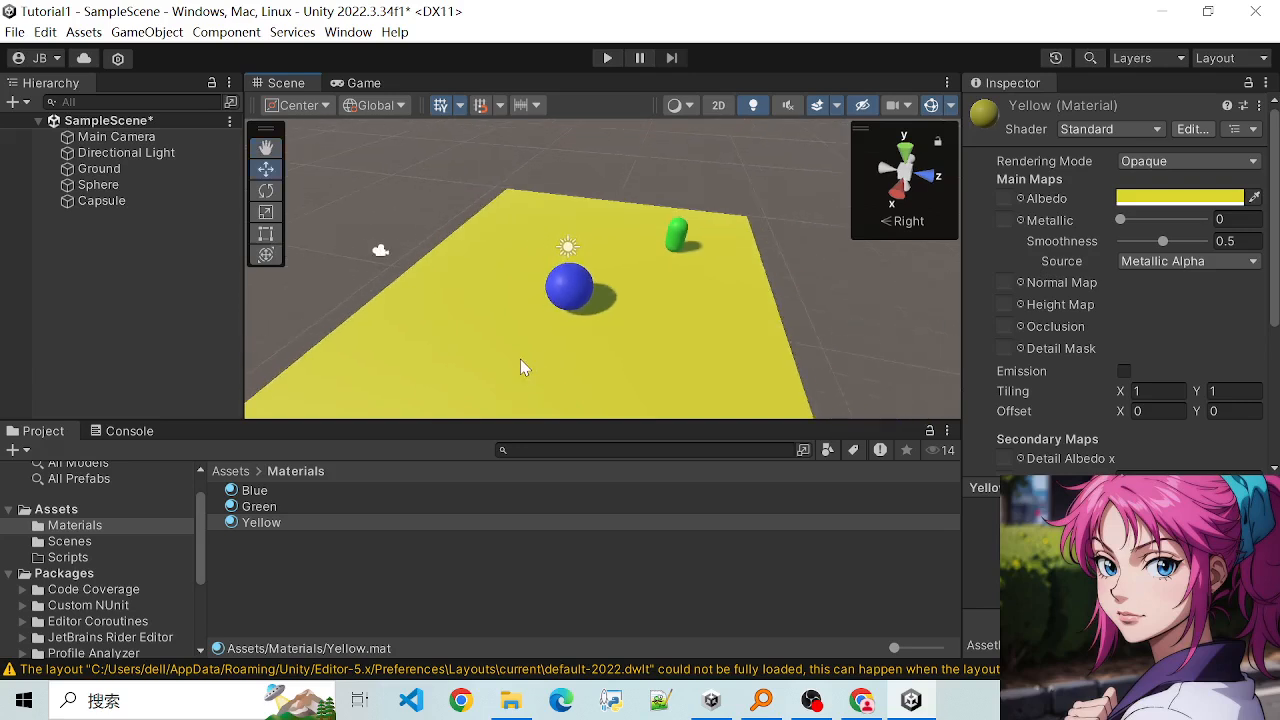
drag(199, 528, 208, 484)
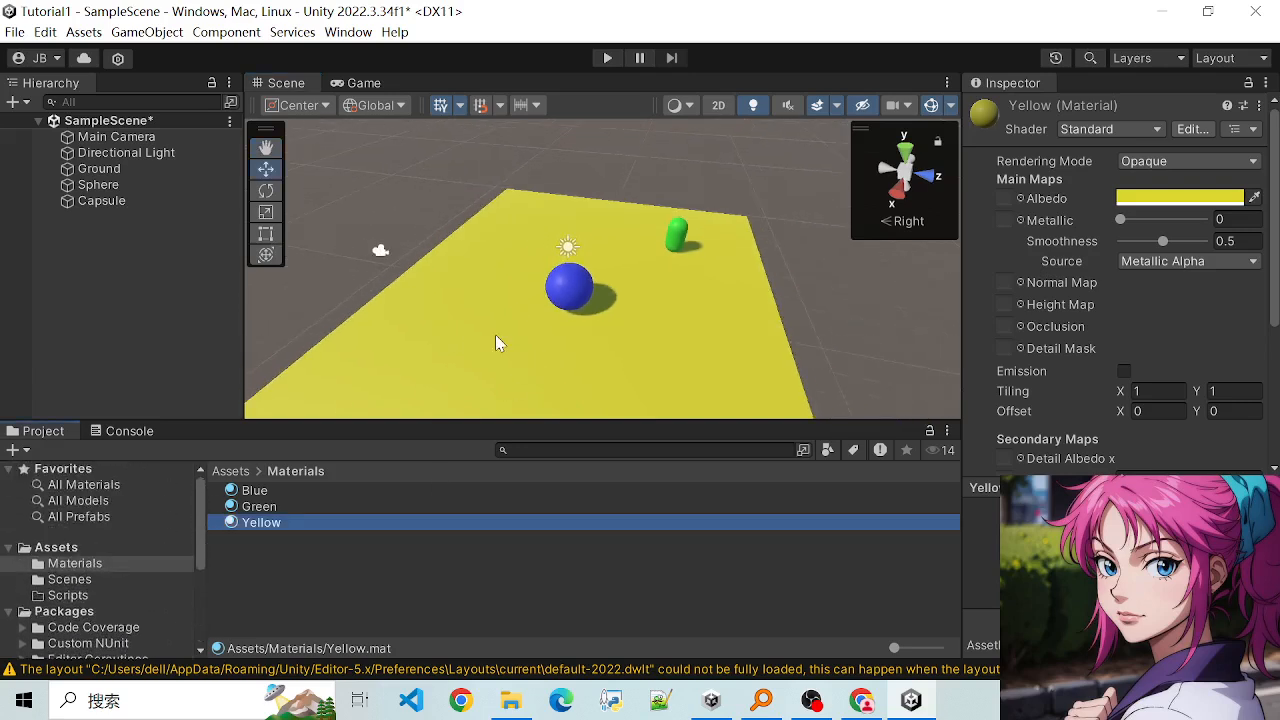
alt+drag(666, 340, 613, 257)
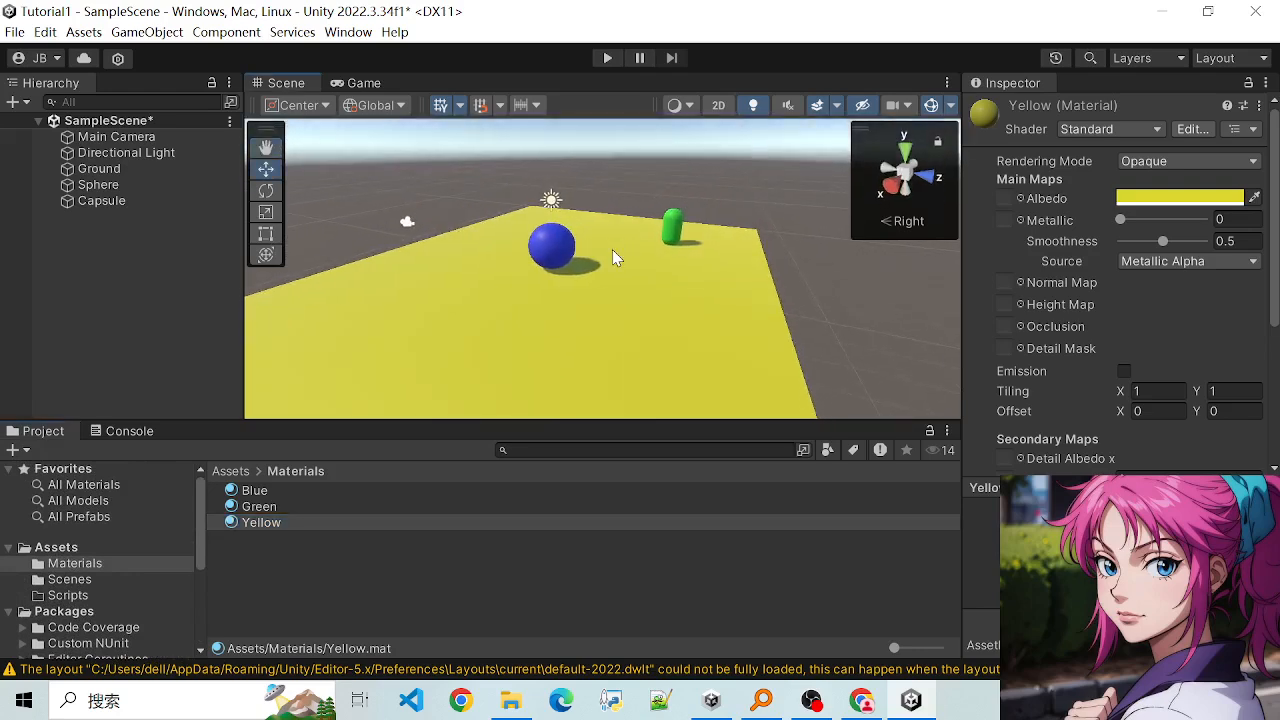
key(ctrl+s)
- View the coloured scene from other angles and examine the Directional Light's transform and light settings
alt+drag(438, 294, 490, 314)
scroll(444, 273, up, 3)
scroll(318, 291, down, 2)
alt+drag(376, 260, 440, 282)
scroll(660, 292, up, 3)
click(100, 152)
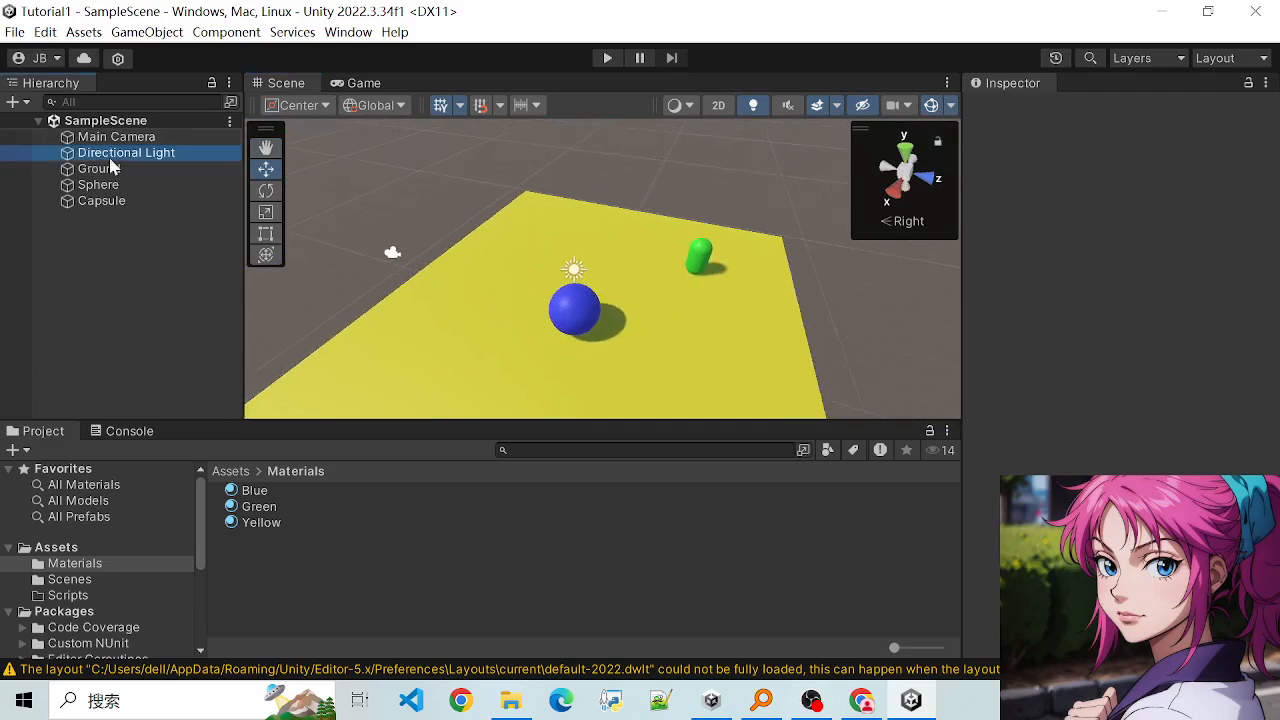
click(100, 168)
click(104, 158)
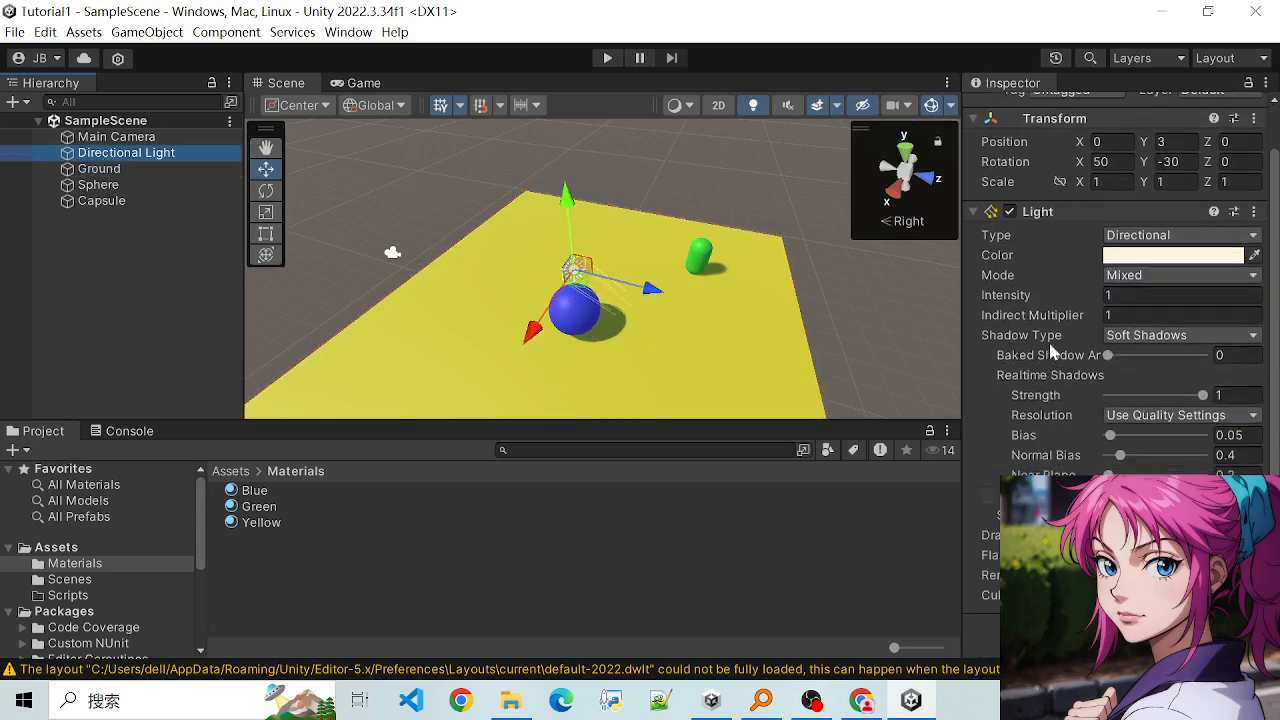
scroll(1050, 300, down, 1)
scroll(1035, 392, up, 1)
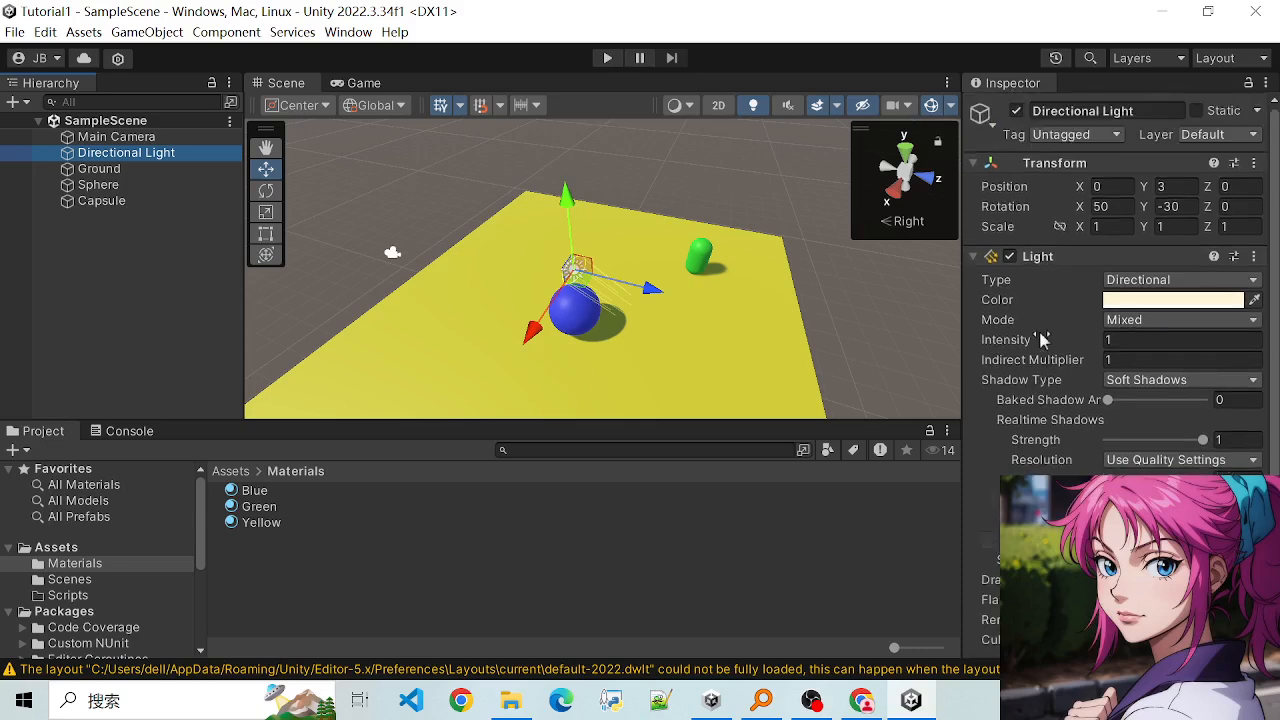
- Look through the component settings of the Main Camera, Sphere, Capsule and Ground, finishing with the Directional Light selected
click(98, 185)
click(116, 137)
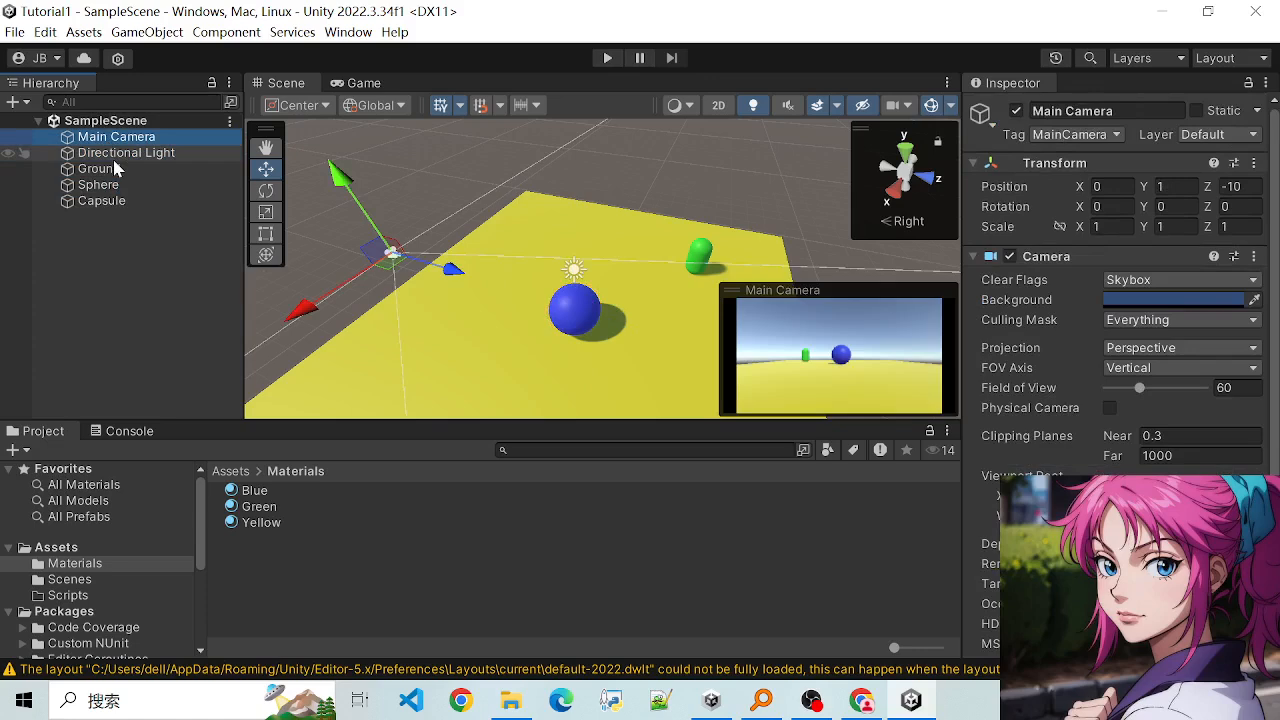
click(110, 169)
click(105, 185)
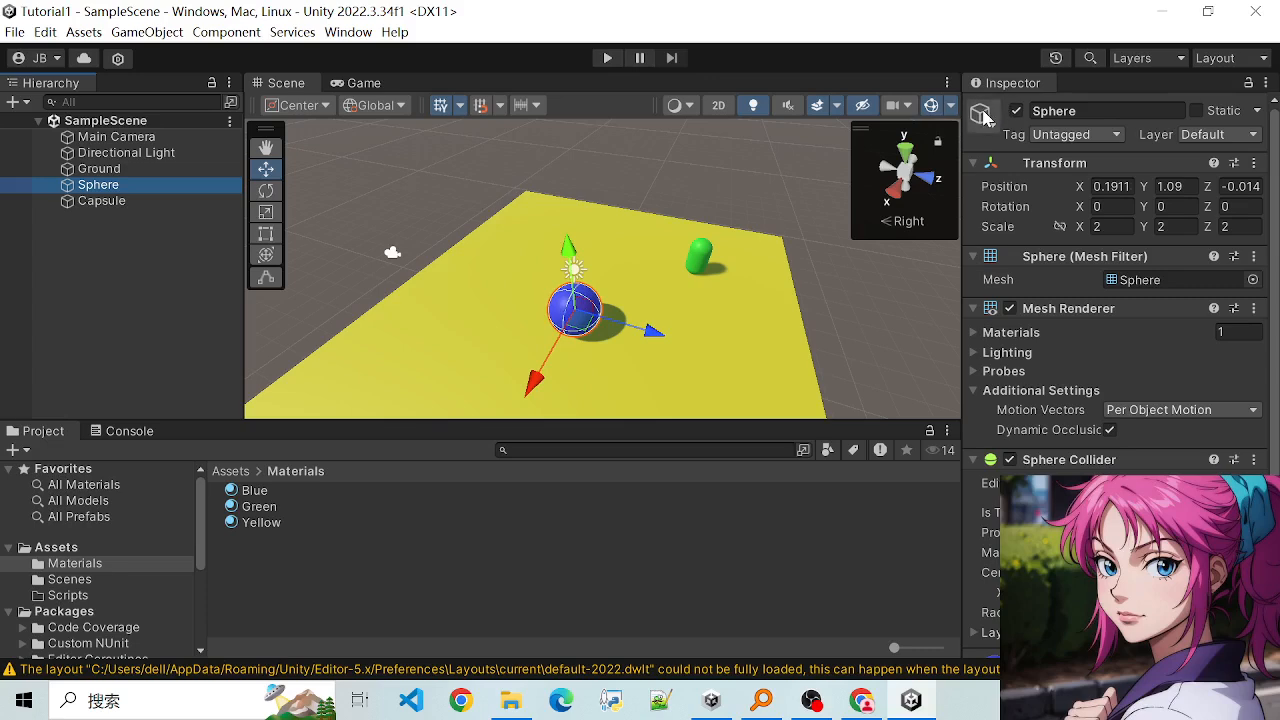
scroll(1000, 310, down, 1)
scroll(1000, 313, up, 1)
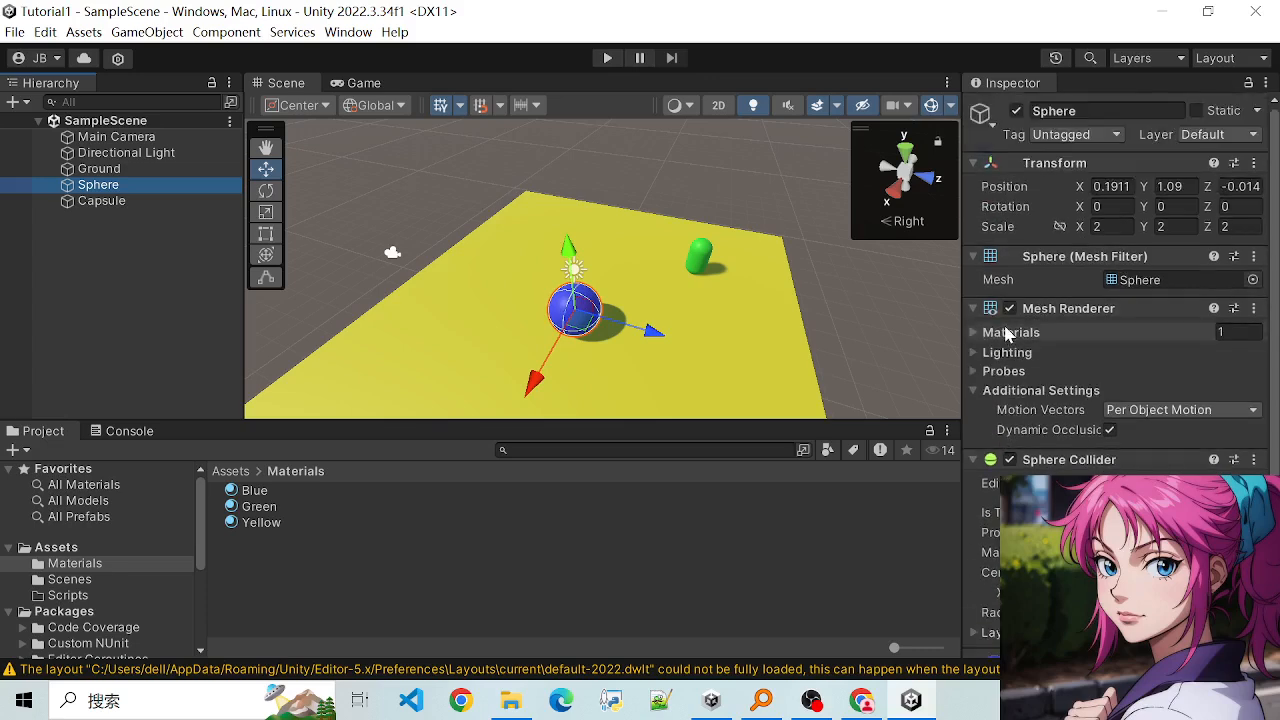
scroll(1035, 347, down, 2)
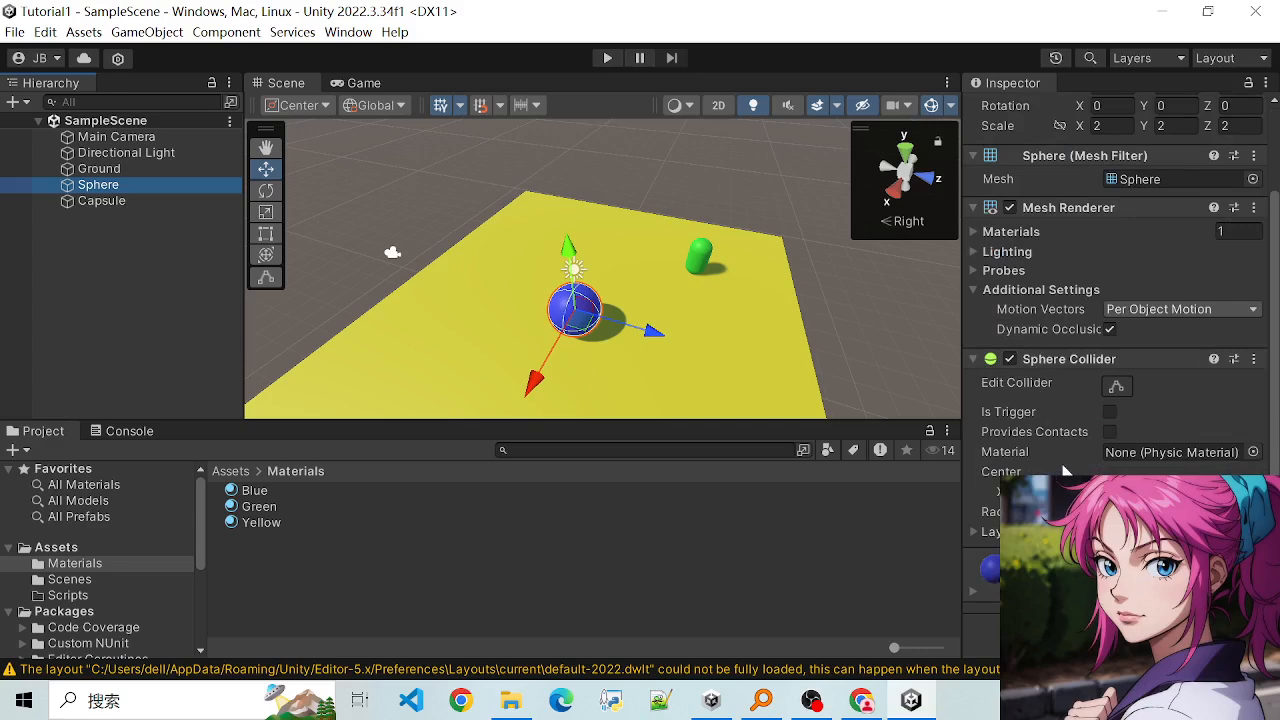
click(100, 201)
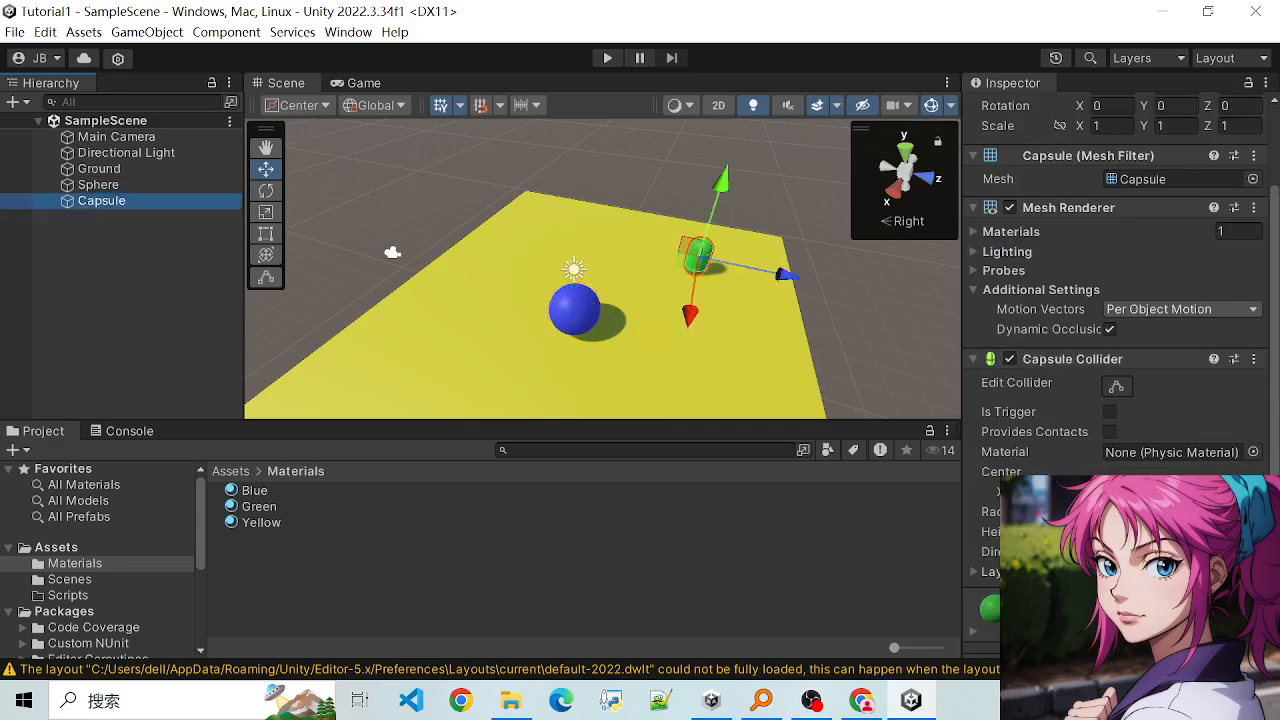
scroll(1110, 375, down, 1)
click(108, 169)
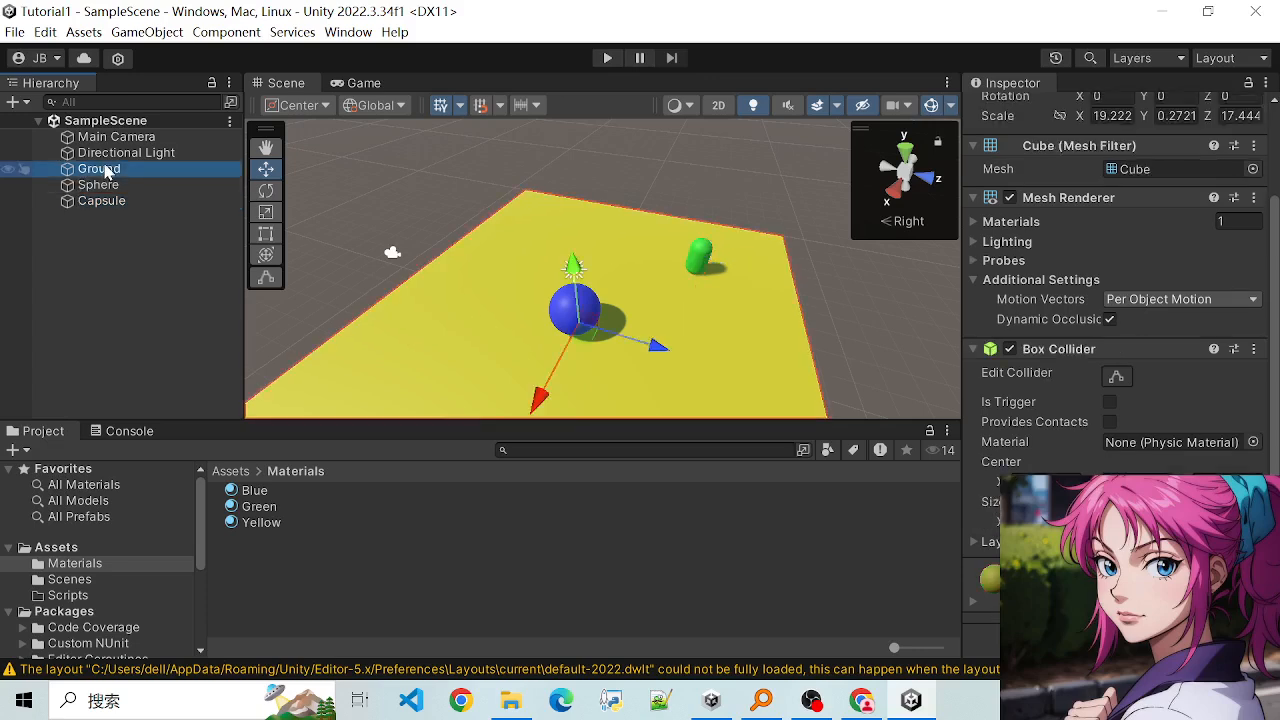
click(110, 153)
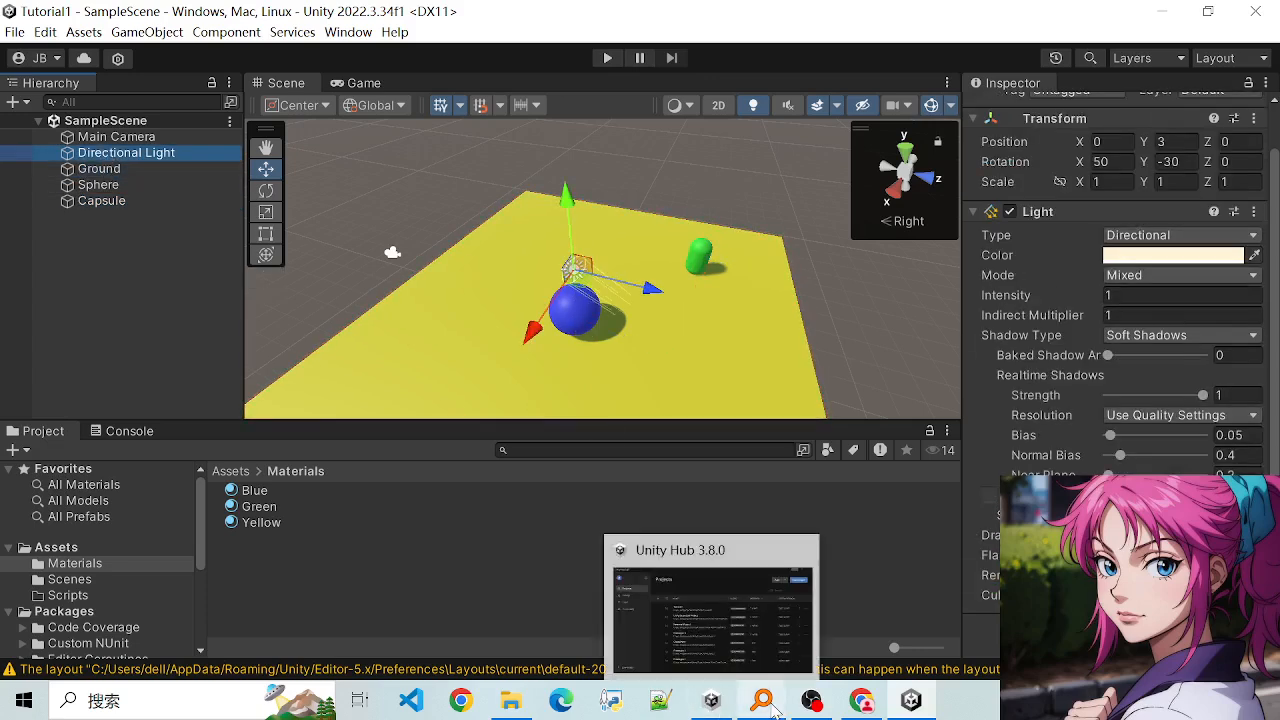
mouse_move(859, 705)
mouse_move(805, 708)
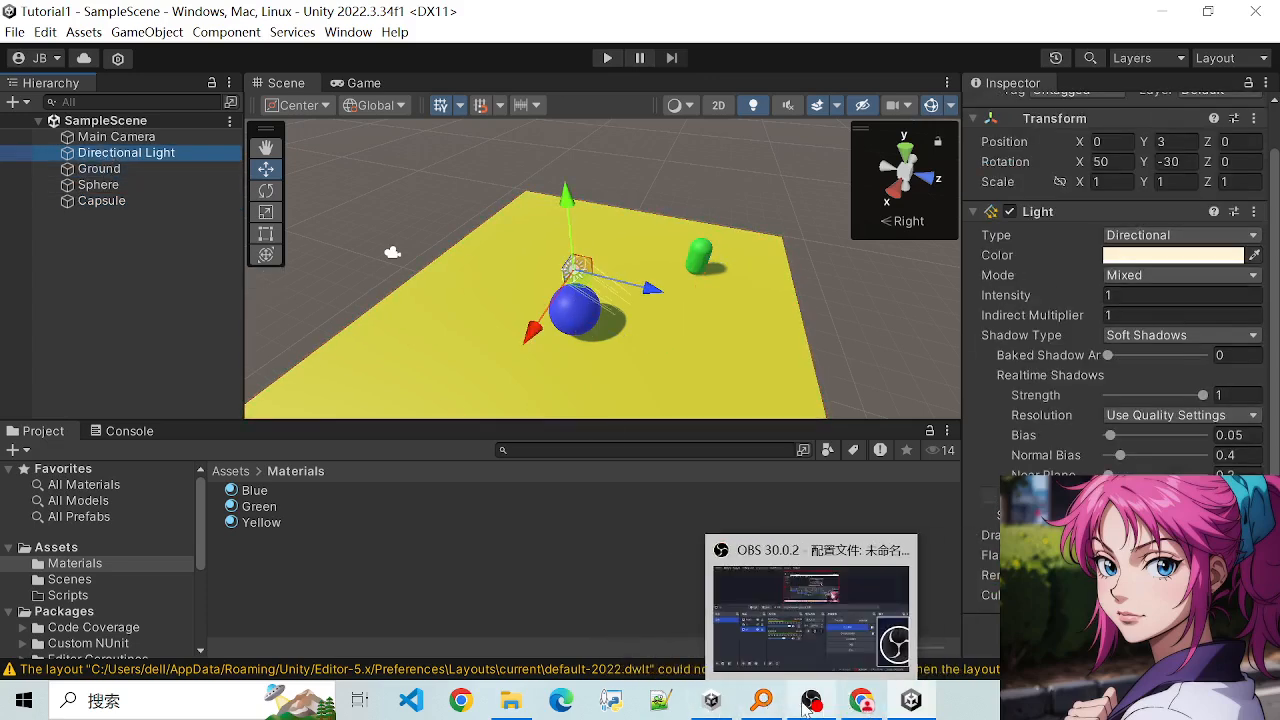
- Go through the scene's objects one by one and compare the components of the camera, light, Ground, Sphere and Capsule
click(100, 185)
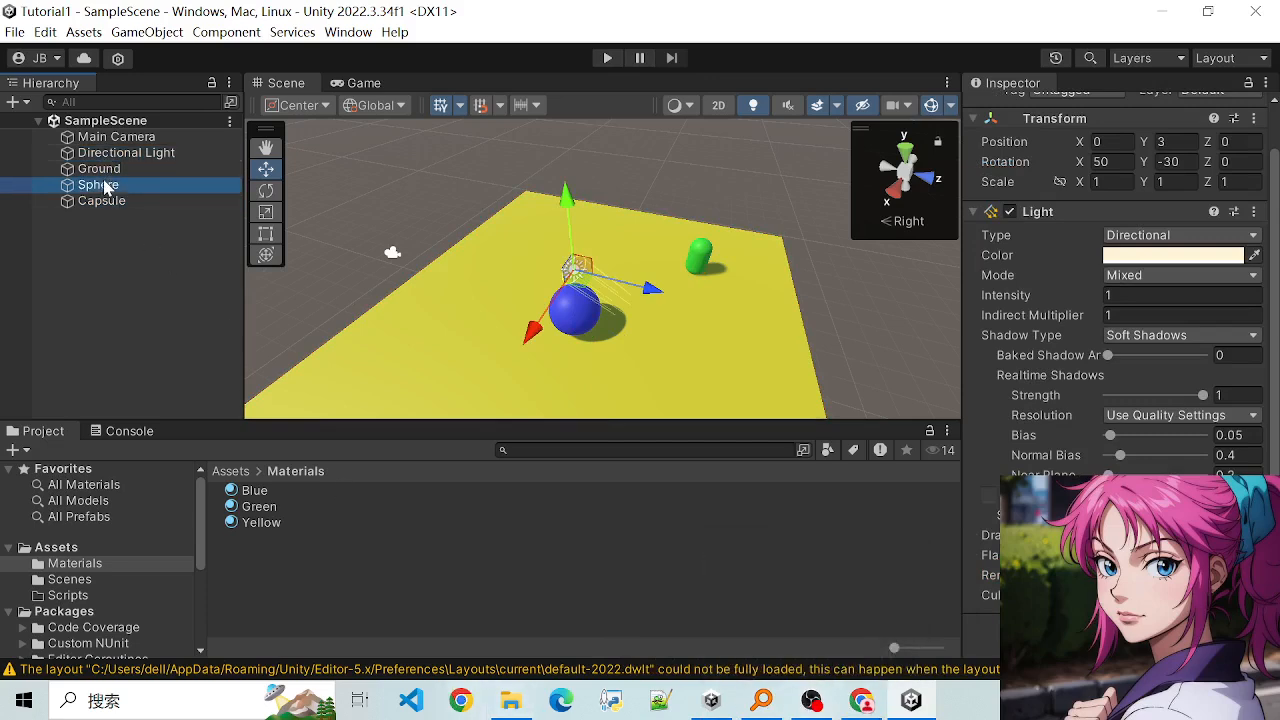
click(101, 201)
click(116, 137)
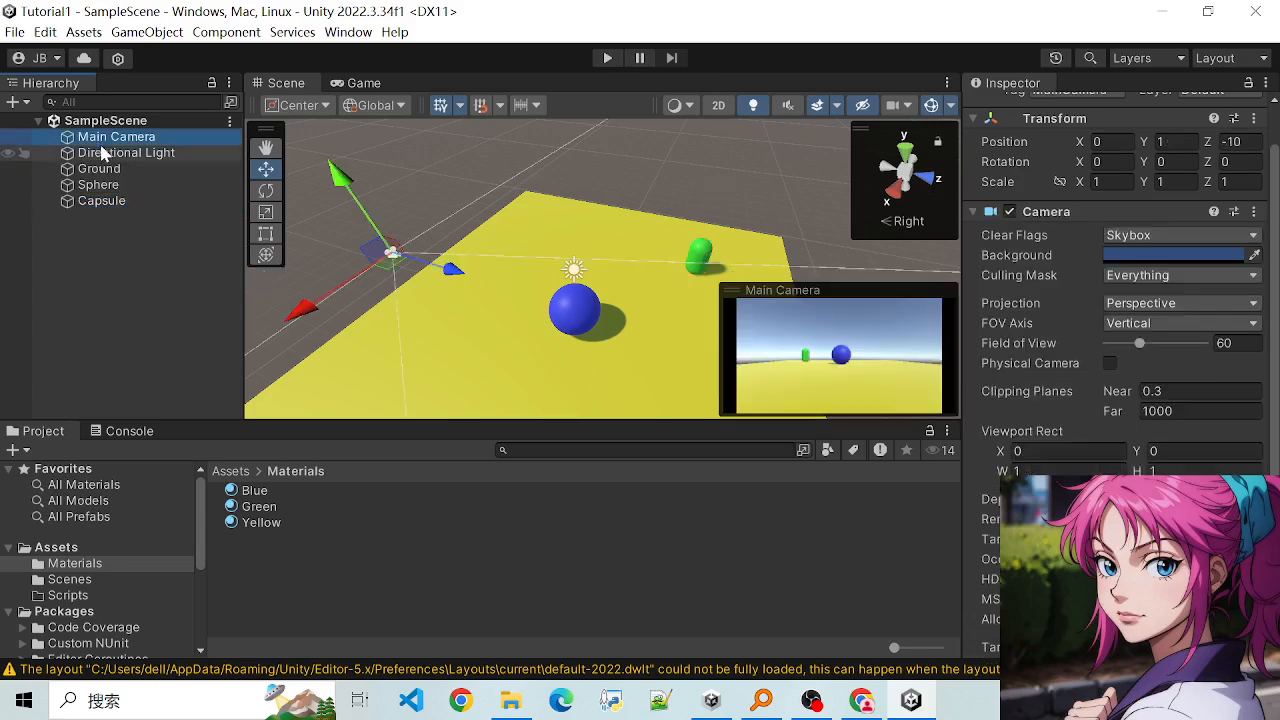
click(126, 152)
click(100, 170)
click(101, 201)
click(98, 185)
click(98, 169)
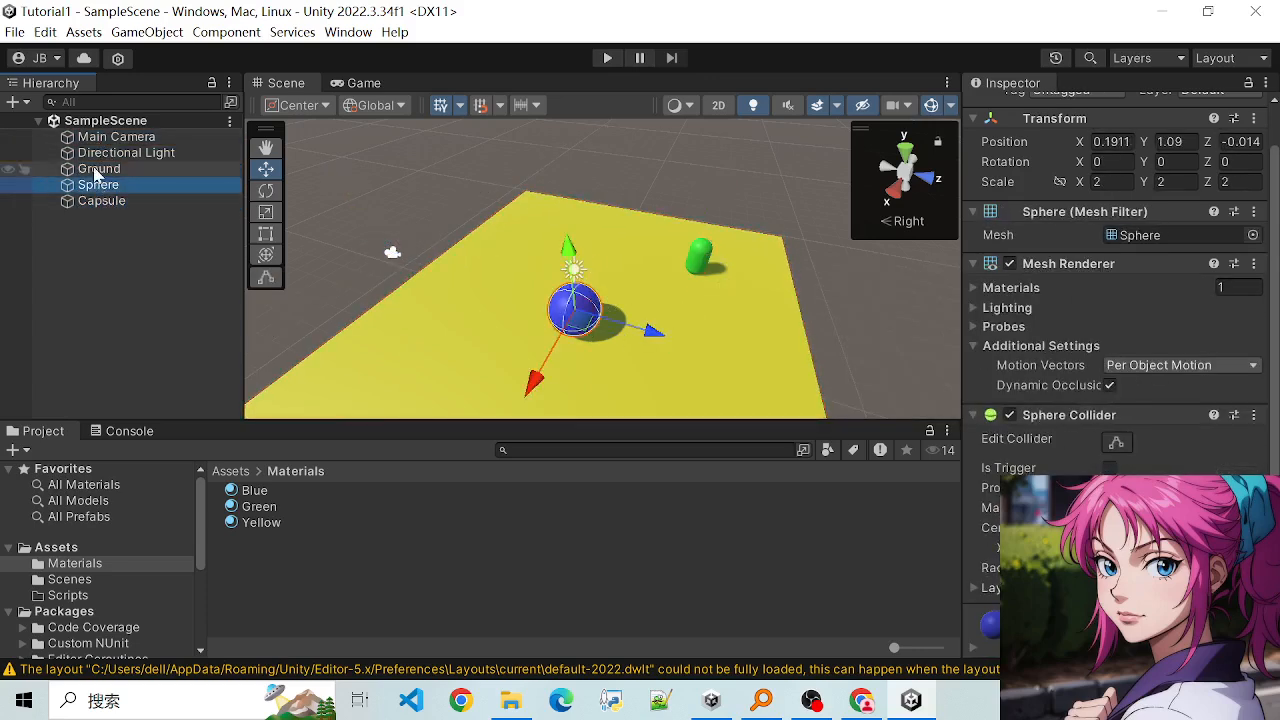
click(95, 138)
click(92, 152)
- Examine the scene up close and from afar, picking the Sphere and the Ground to inspect their components
scroll(608, 315, up, 4)
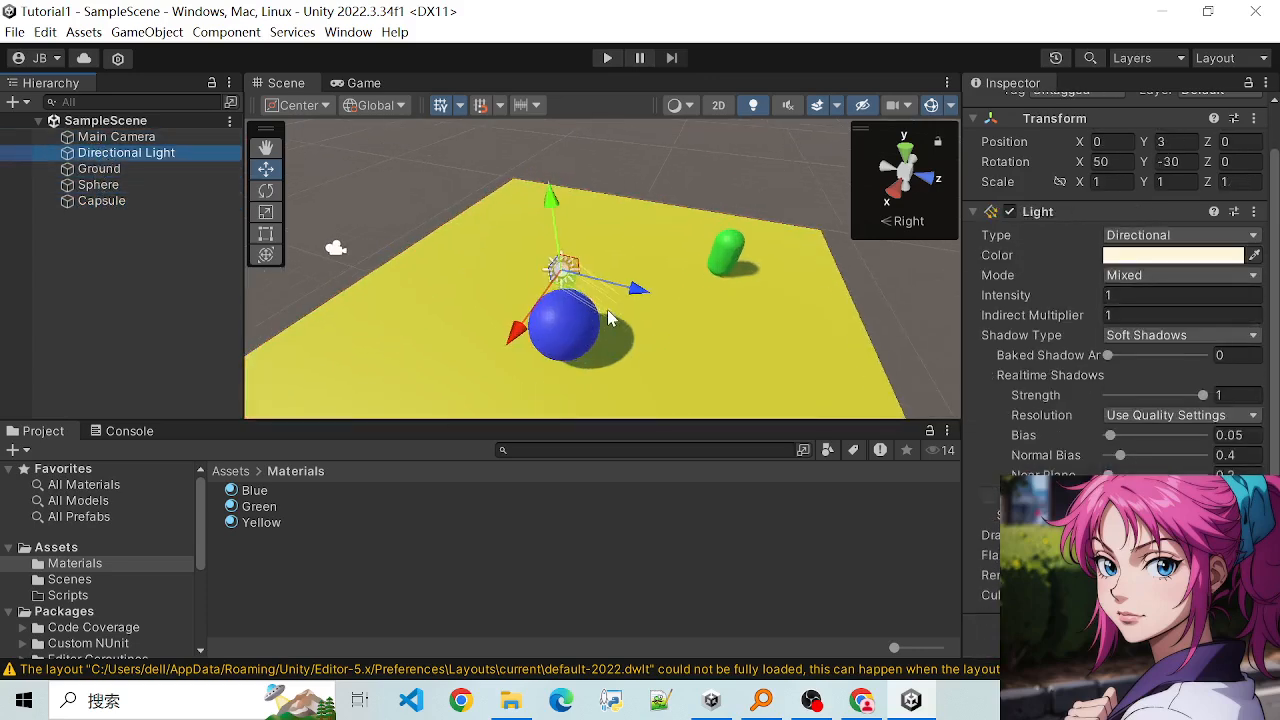
scroll(624, 325, down, 4)
scroll(622, 326, up, 3)
mouse_move(690, 382)
alt+mouse_down()
mouse_move(574, 266)
mouse_move(706, 364)
alt+mouse_up()
scroll(680, 294, down, 2)
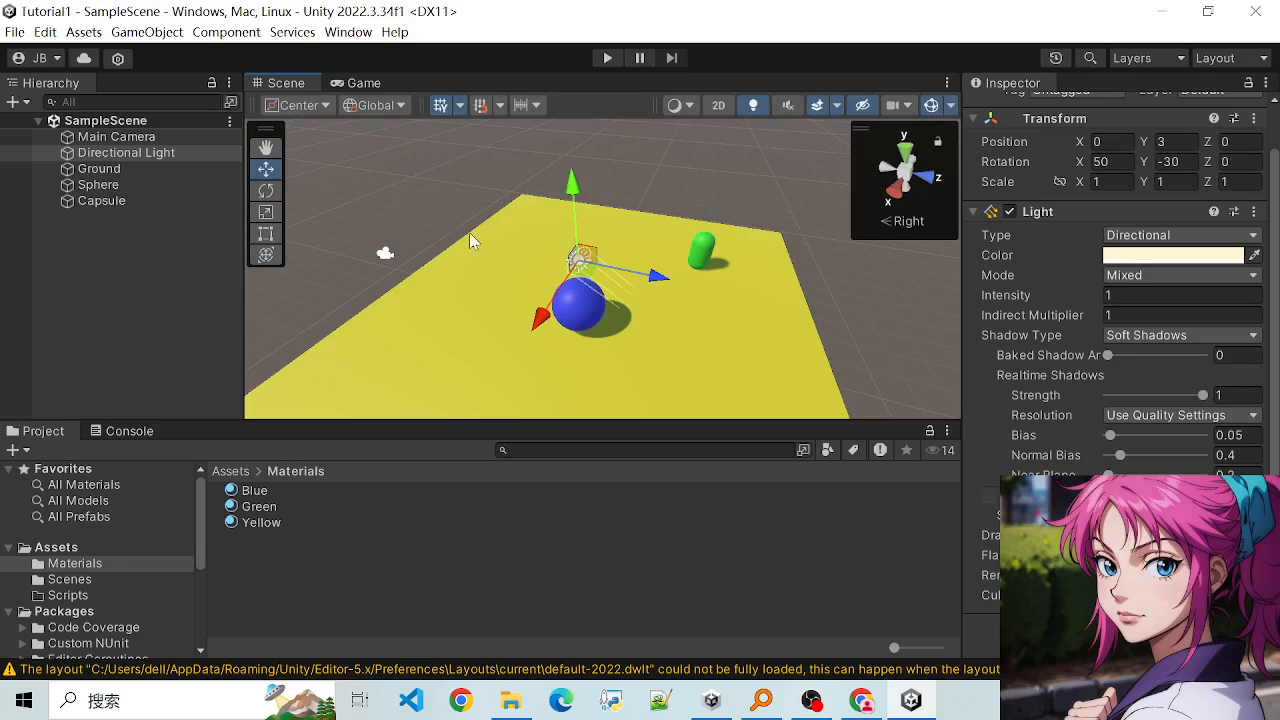
click(415, 204)
click(589, 299)
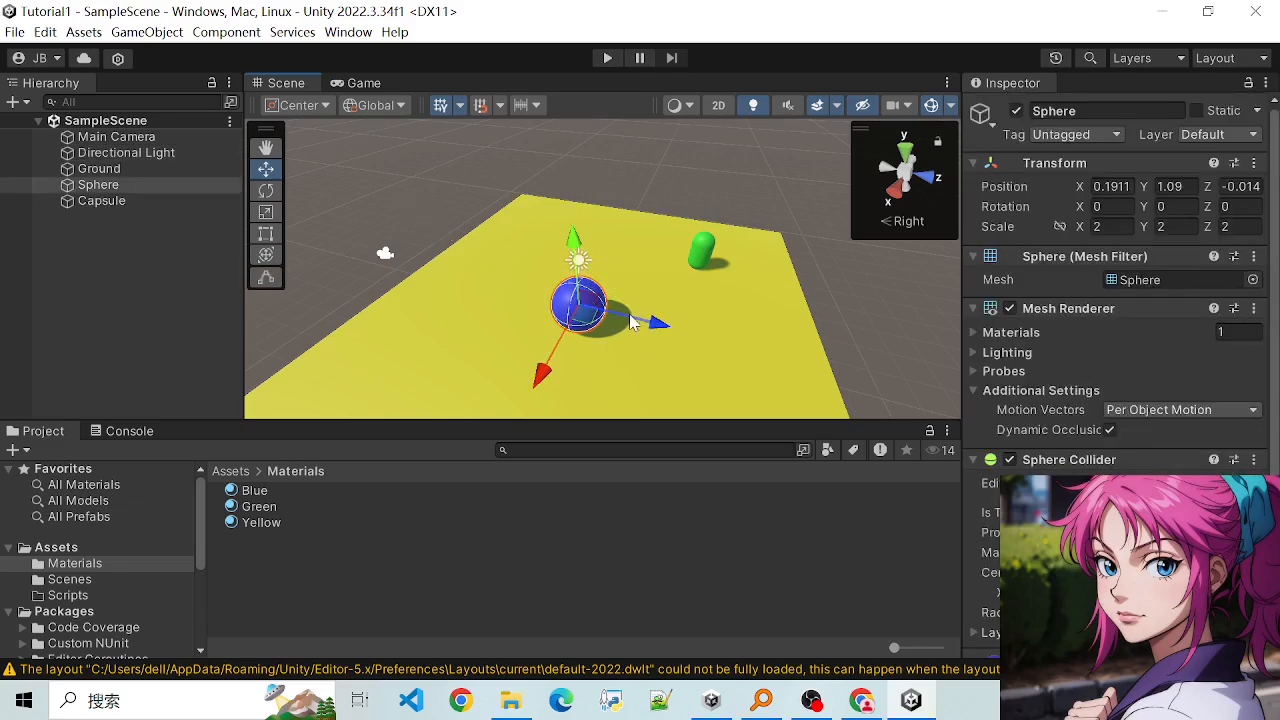
click(403, 195)
click(555, 325)
click(429, 208)
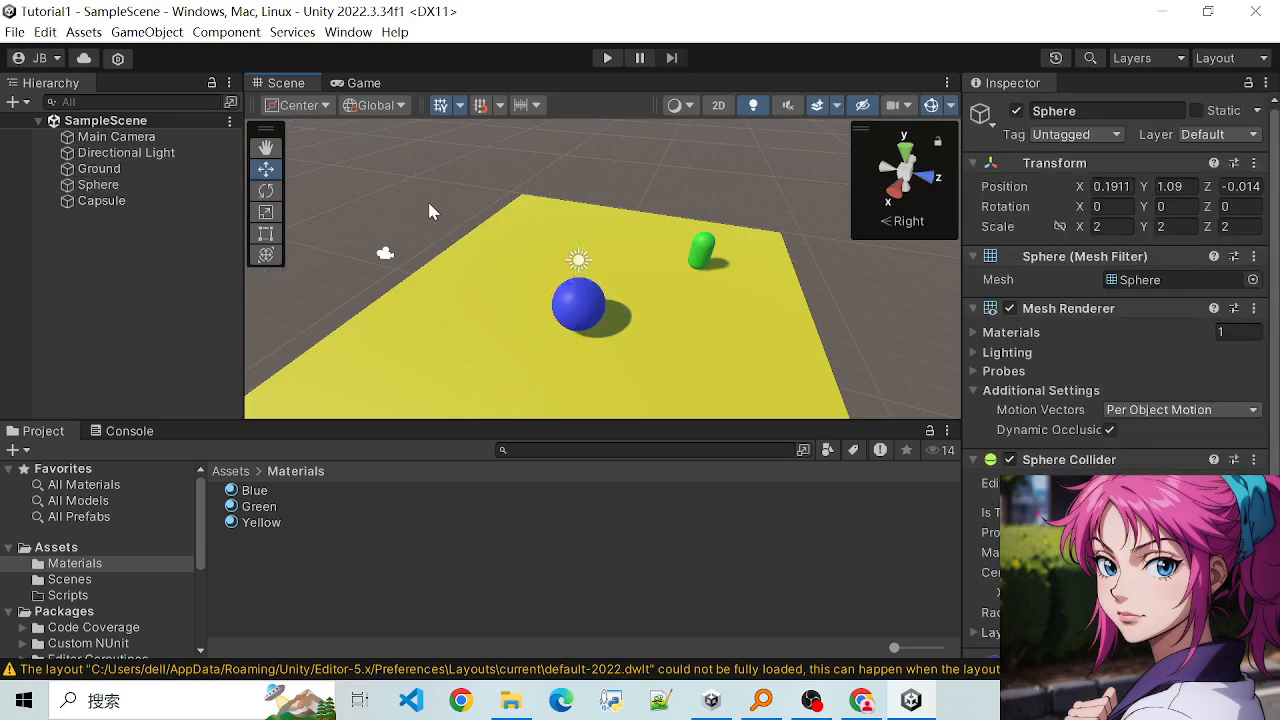
click(562, 316)
click(518, 285)
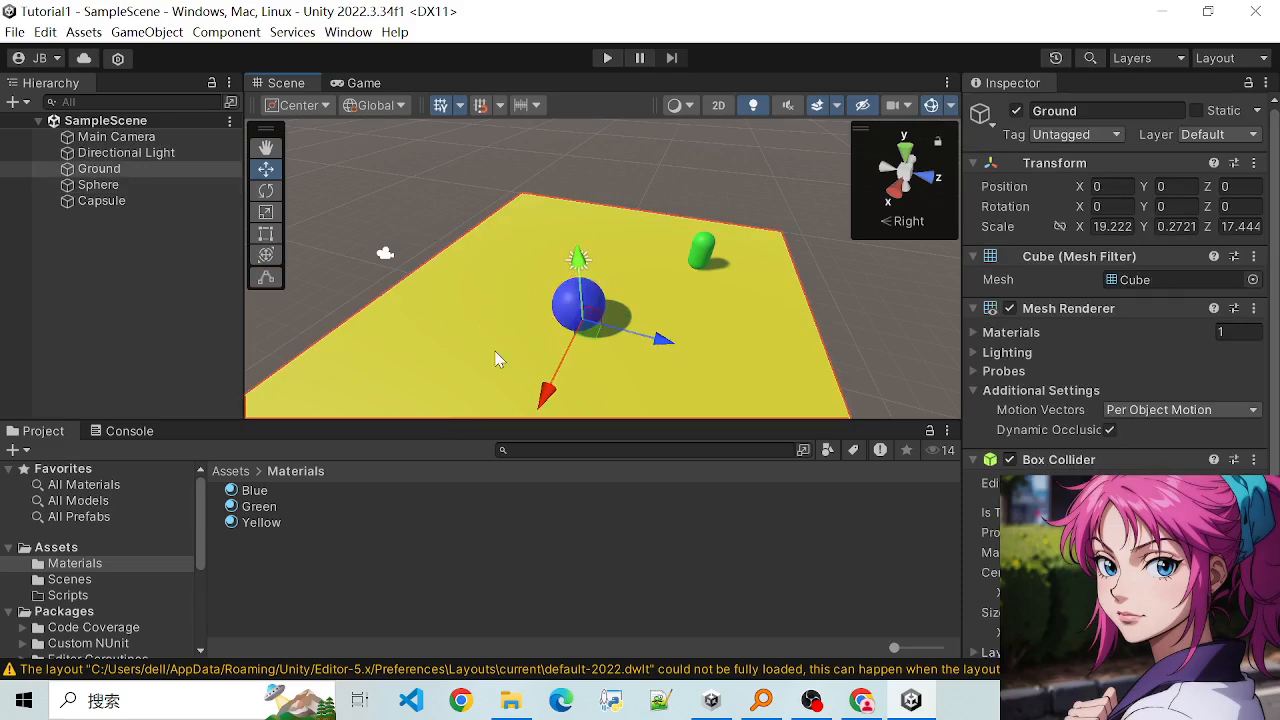
scroll(152, 566, down, 3)
scroll(109, 554, up, 3)
- Browse the Scripts, Scenes and Materials asset folders to review their contents
click(70, 596)
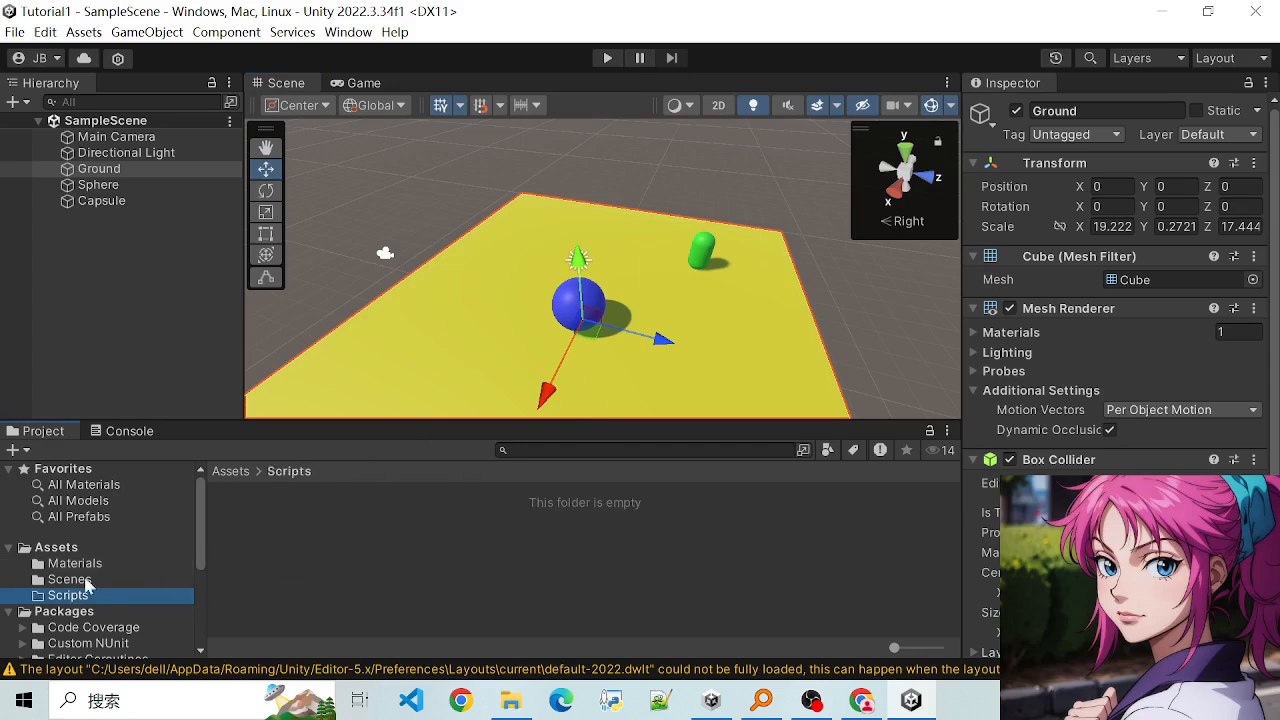
scroll(92, 587, down, 2)
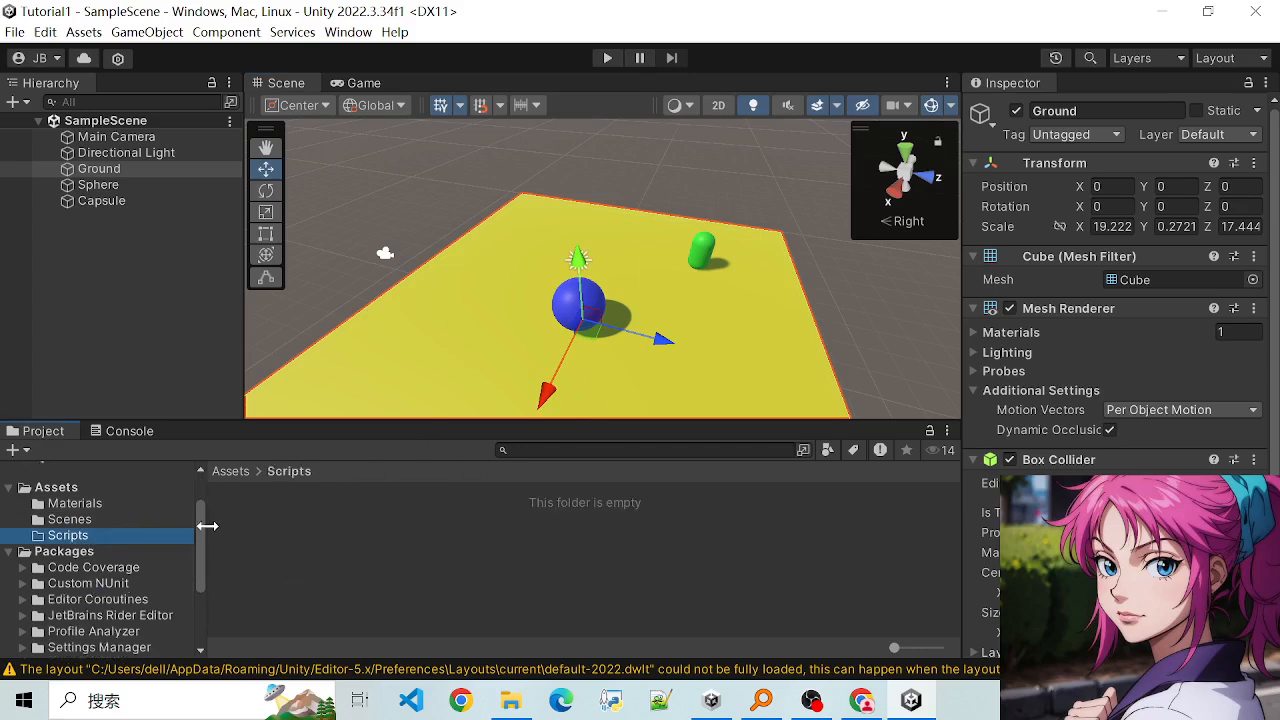
click(72, 522)
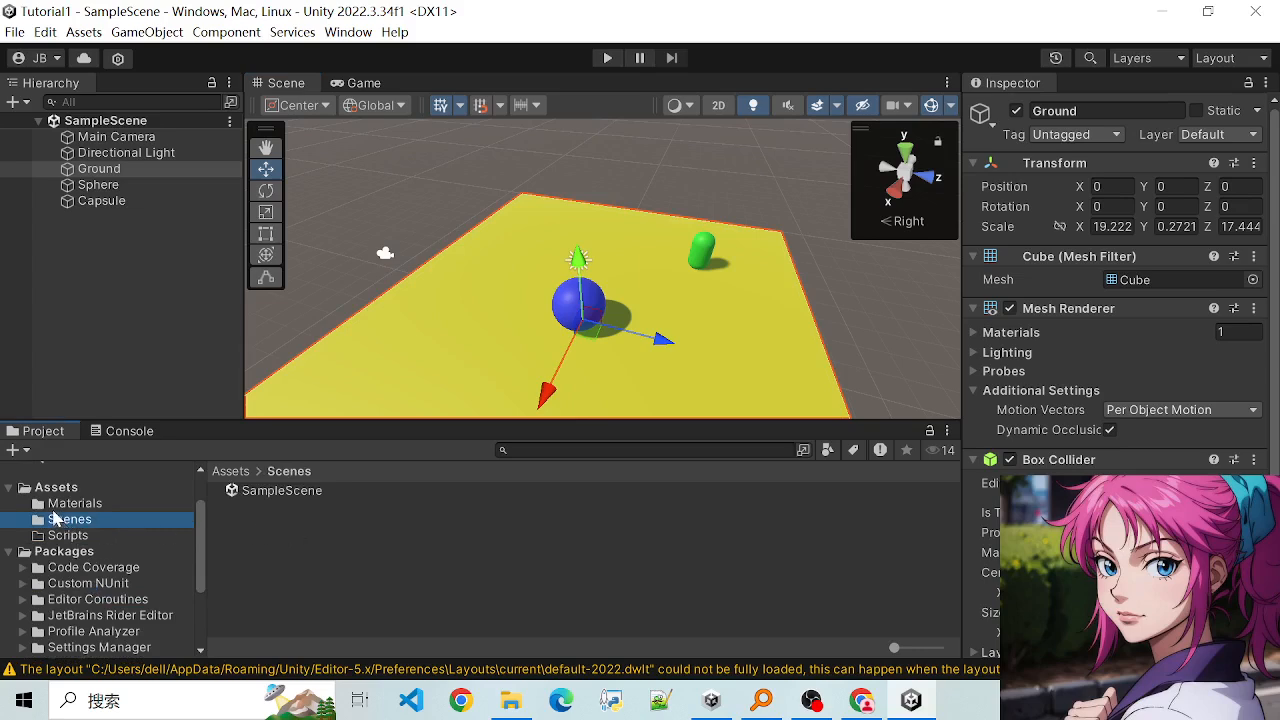
click(70, 503)
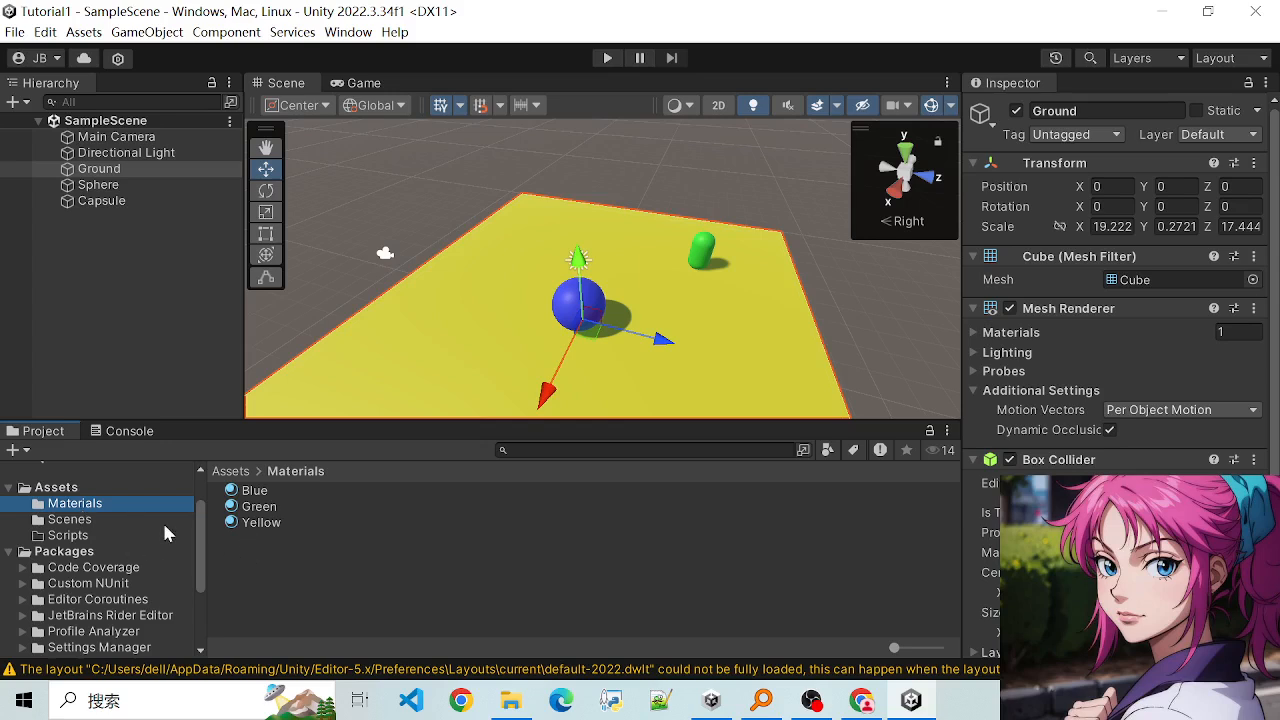
click(82, 537)
click(78, 505)
click(76, 537)
click(80, 519)
click(77, 505)
- Create a C# script named PlayerController in the Scripts folder
click(84, 536)
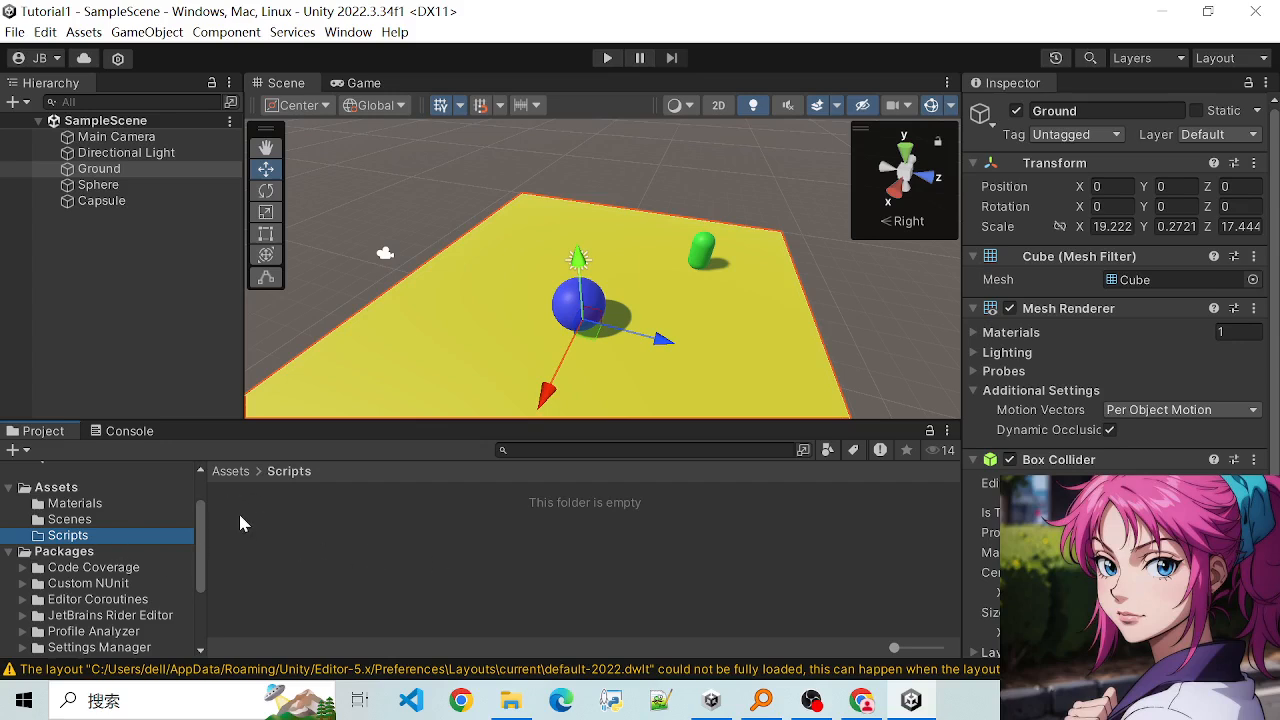
scroll(204, 516, up, 1)
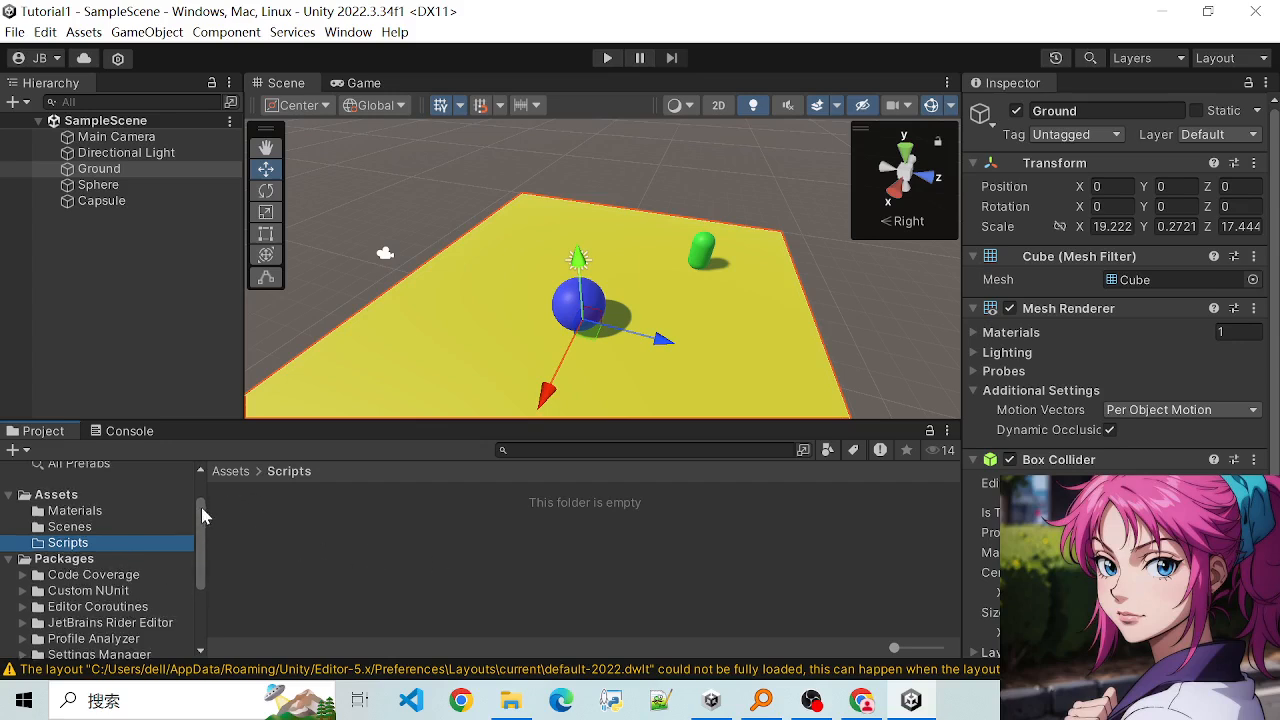
right_click(441, 549)
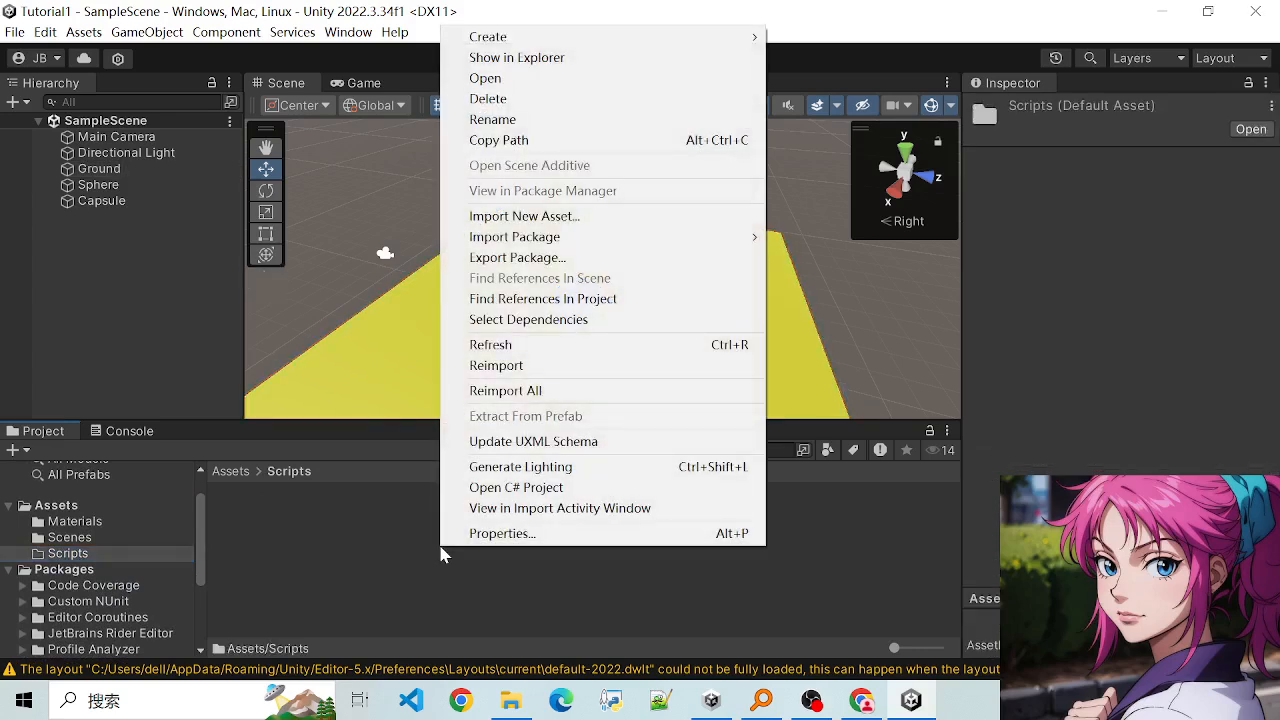
mouse_move(562, 38)
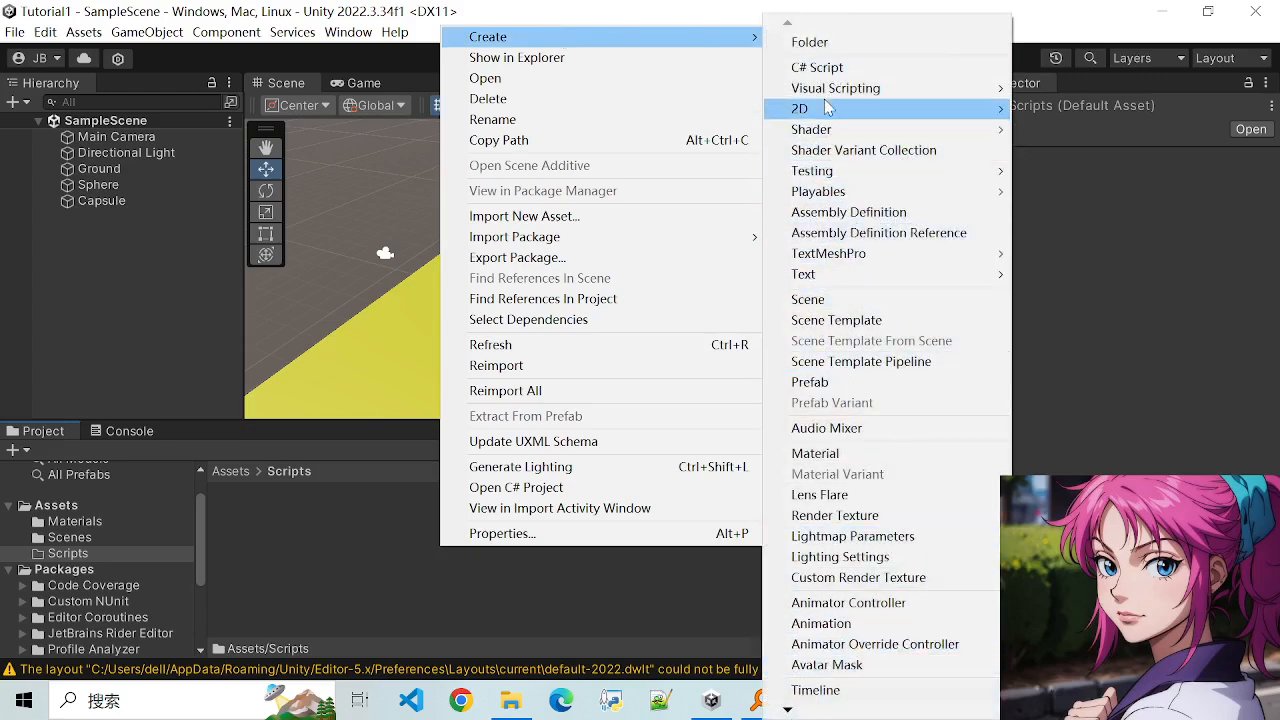
click(826, 67)
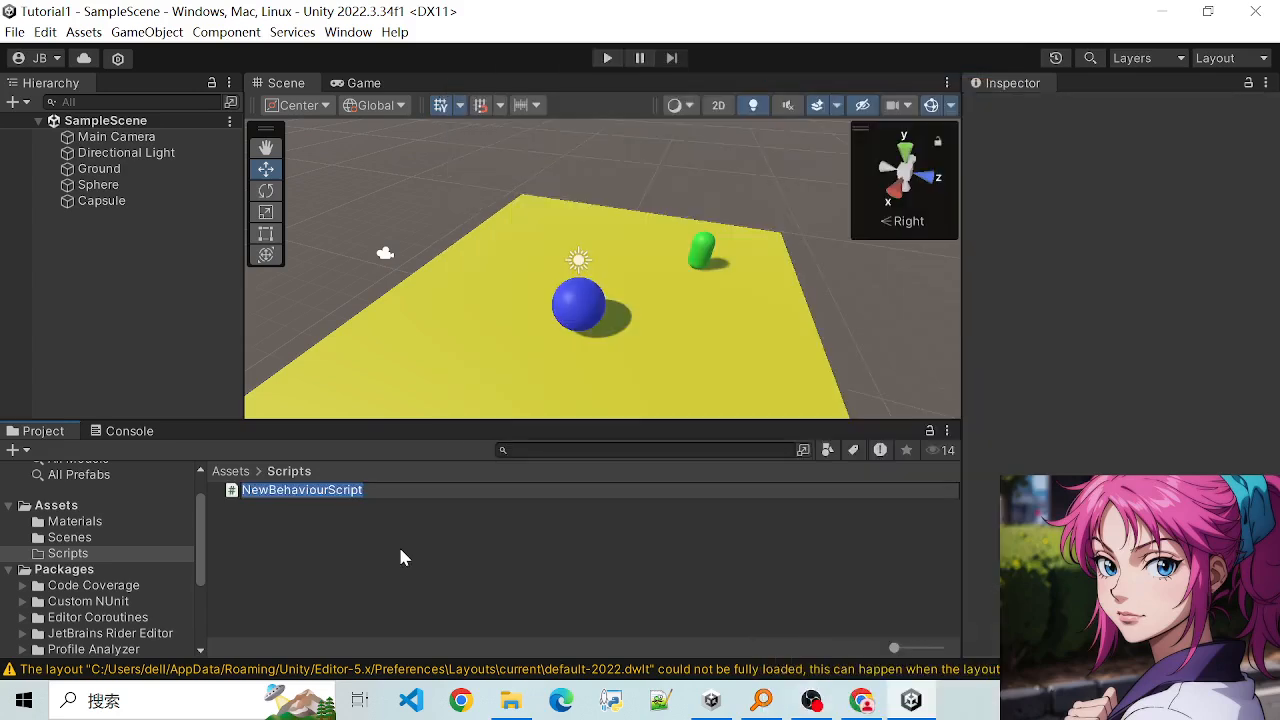
key(BackSpace)
text(M)
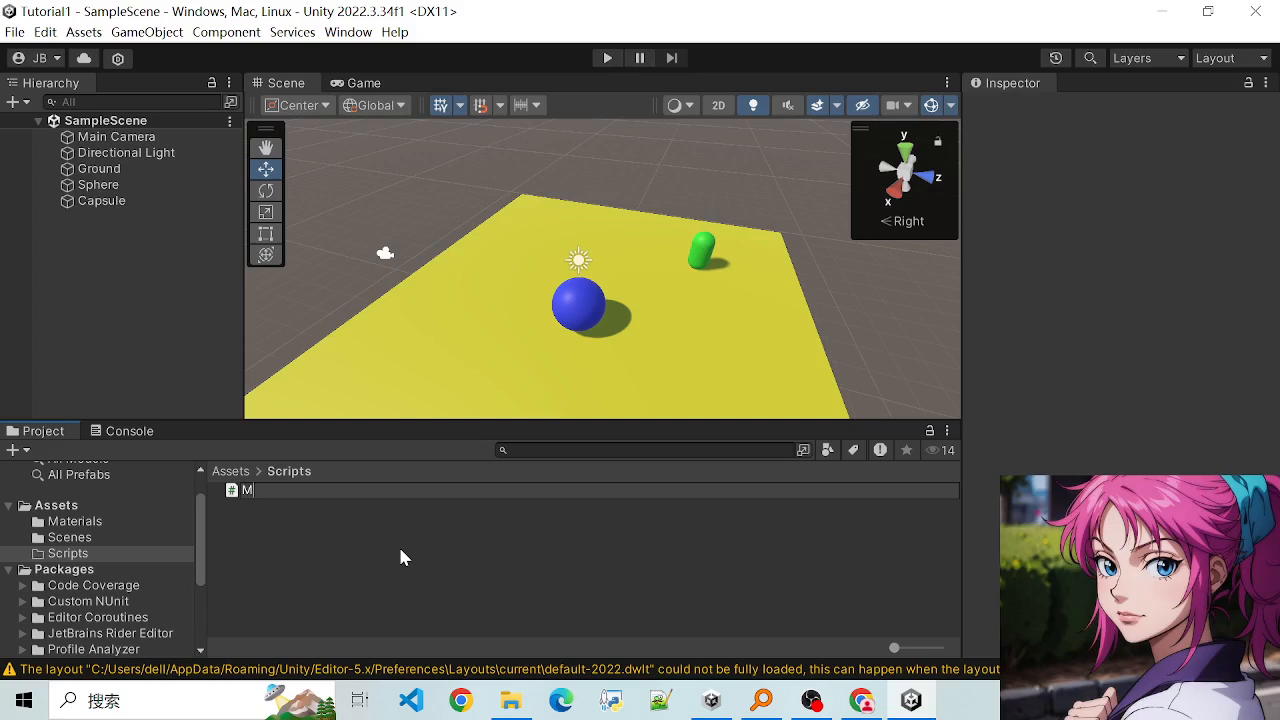
key(BackSpace)
text(PlayerController)
key(Return)
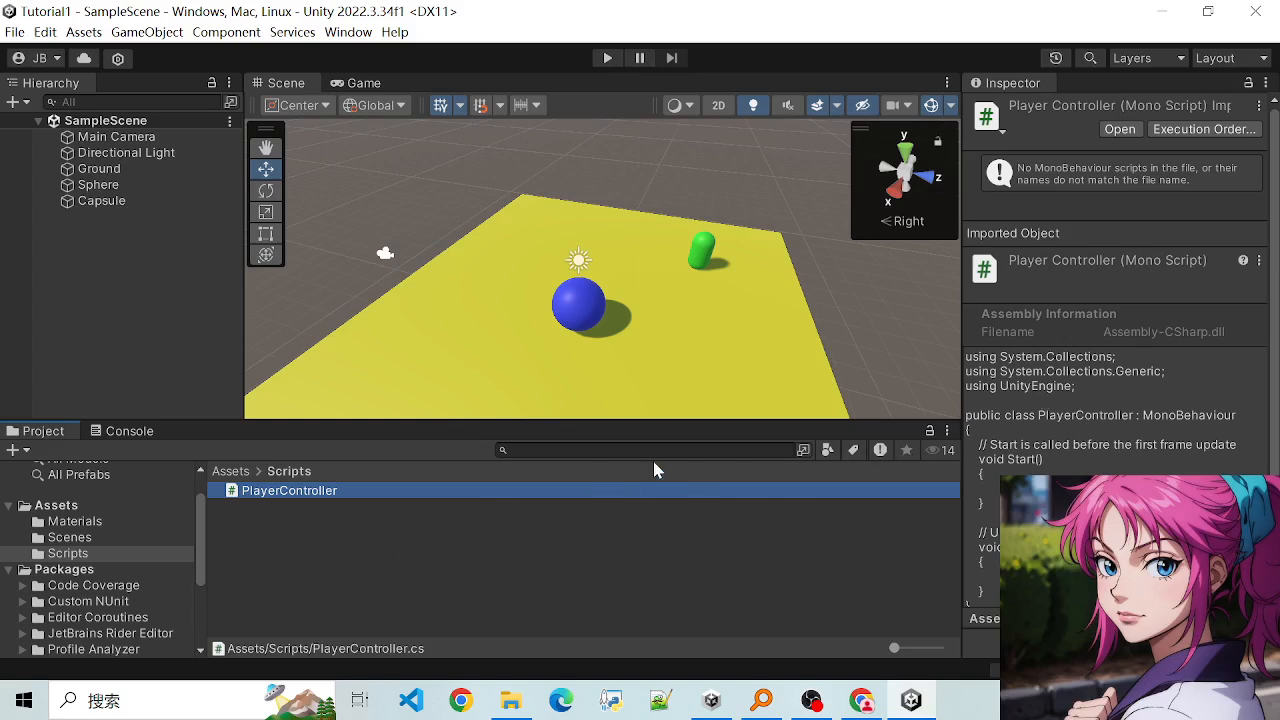
- Compare the PlayerController file name with the class name in the script's code preview
drag(1041, 414, 1131, 424)
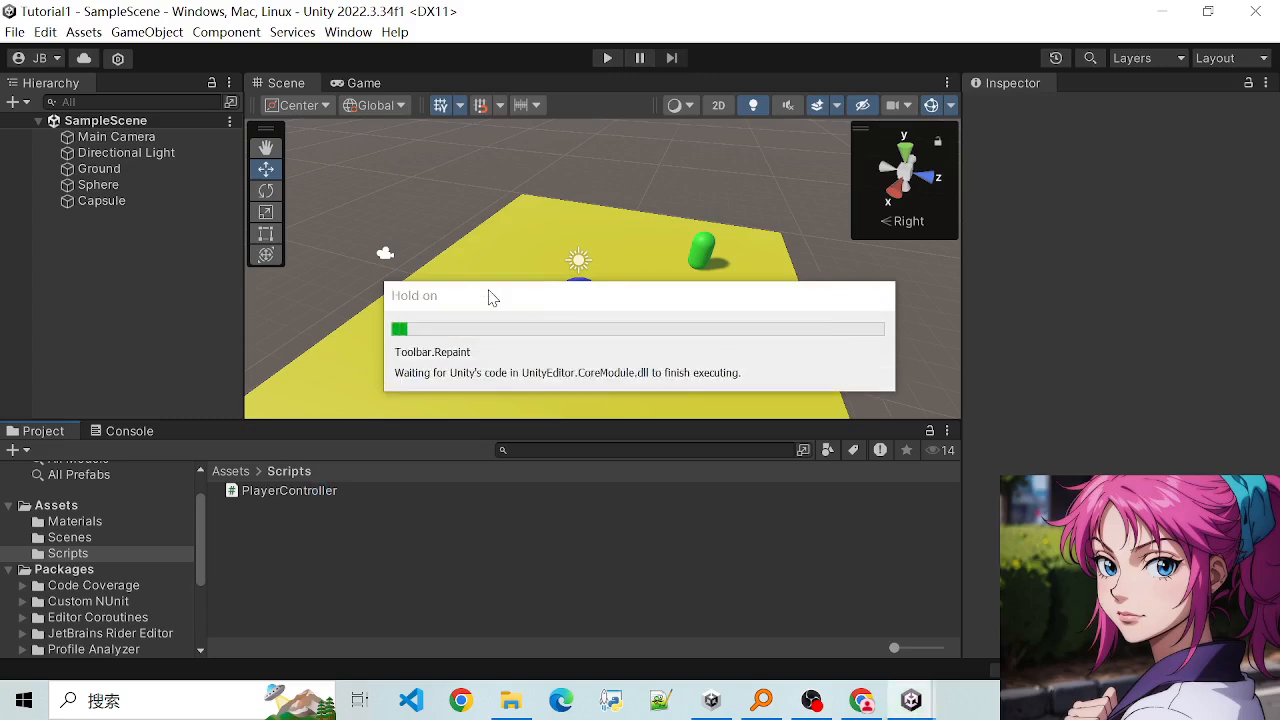
click(325, 491)
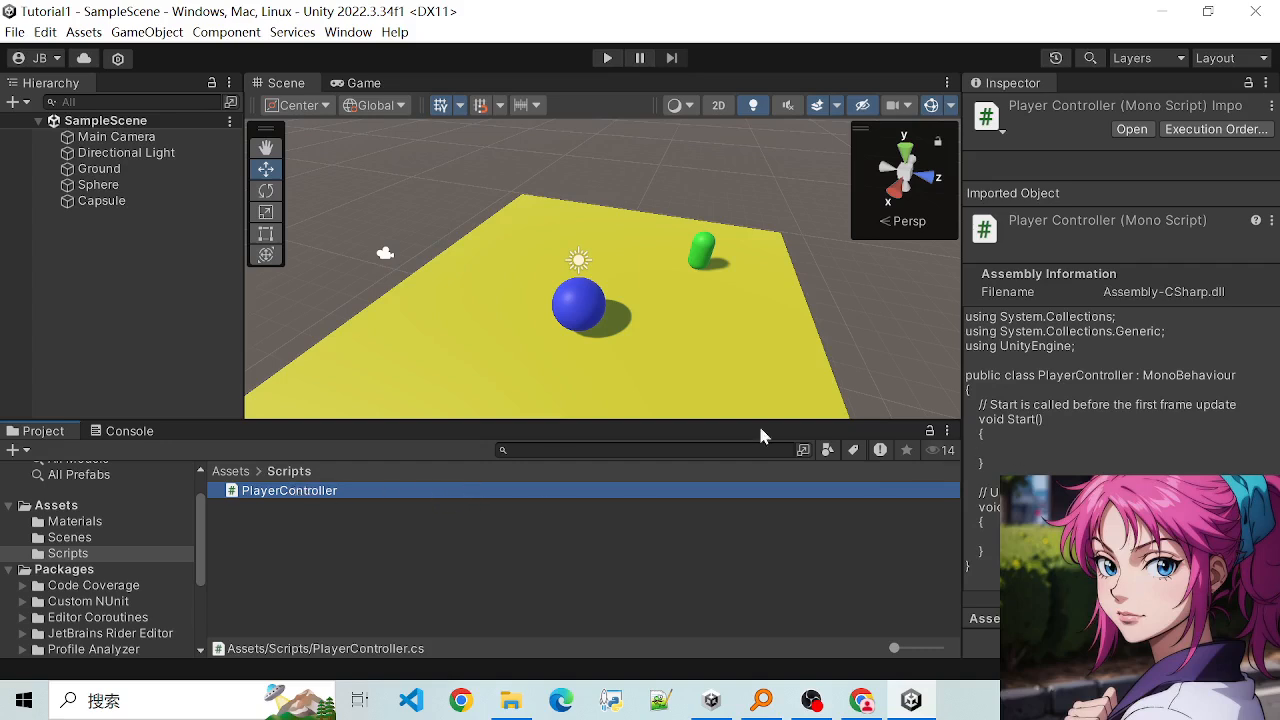
drag(1041, 375, 1128, 385)
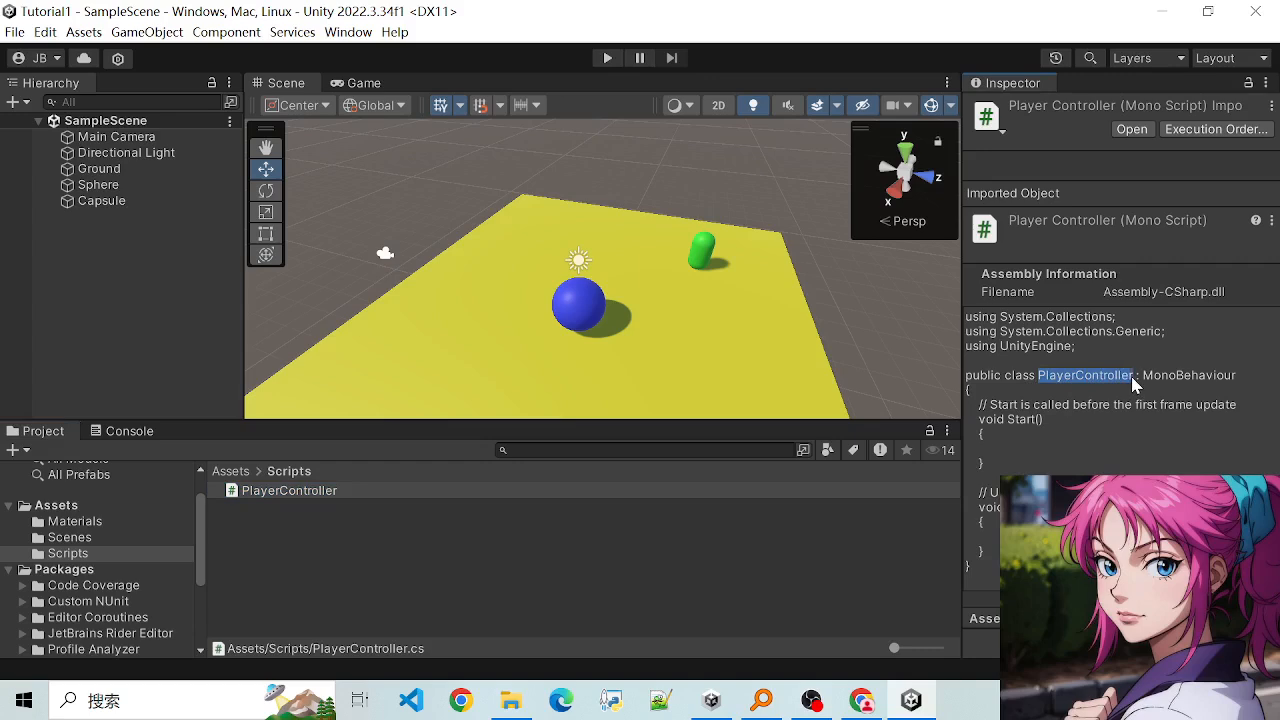
click(1139, 382)
drag(1017, 377, 1084, 379)
click(1108, 372)
click(264, 492)
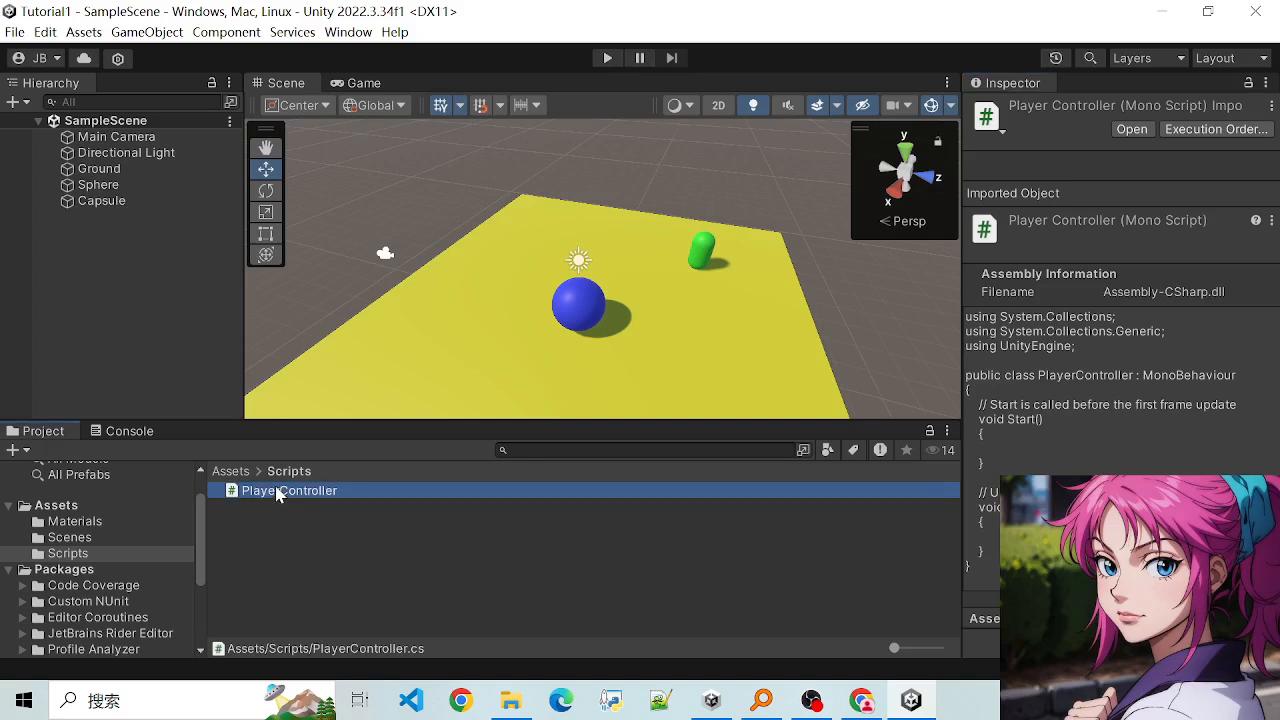
click(300, 490)
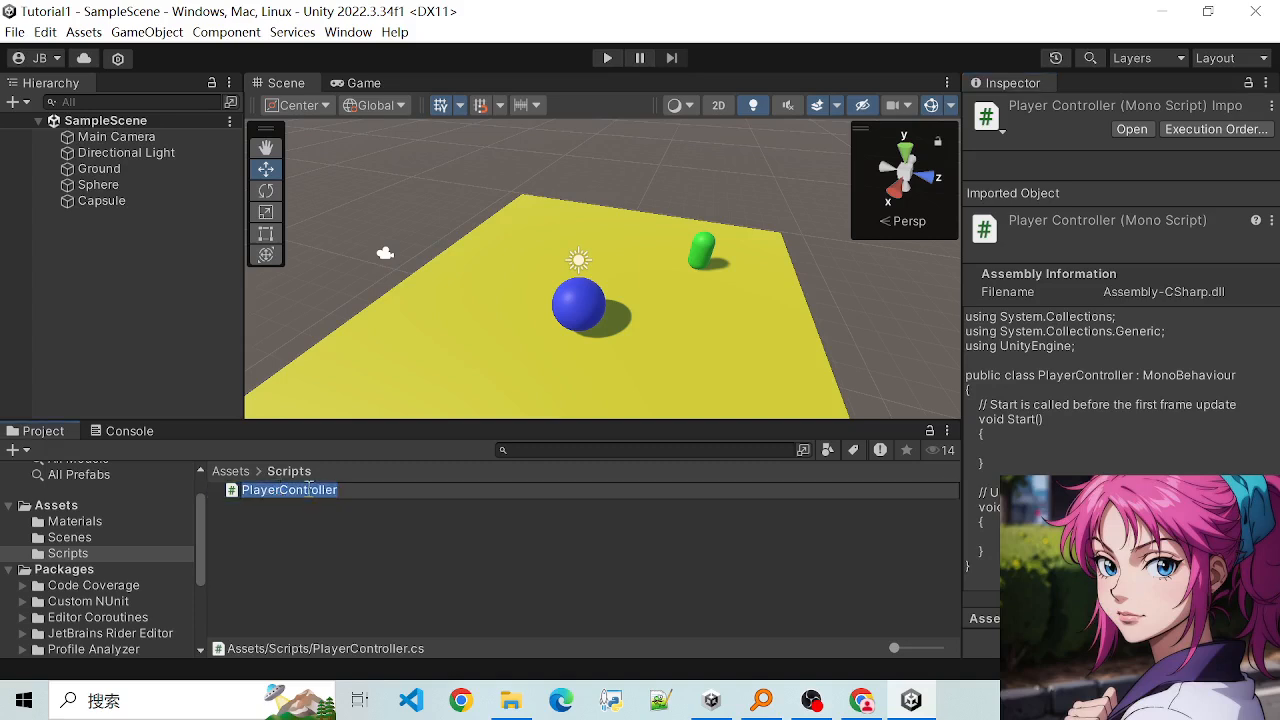
click(1130, 396)
drag(1037, 376, 1138, 383)
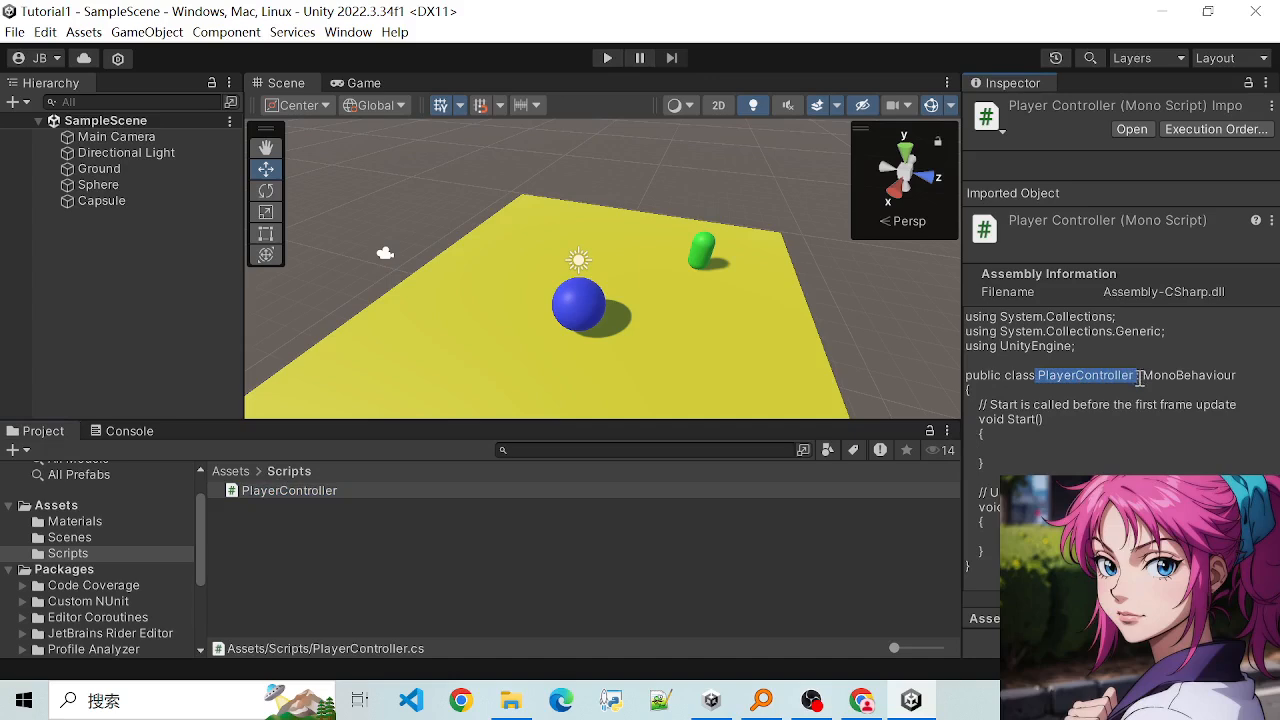
click(1102, 396)
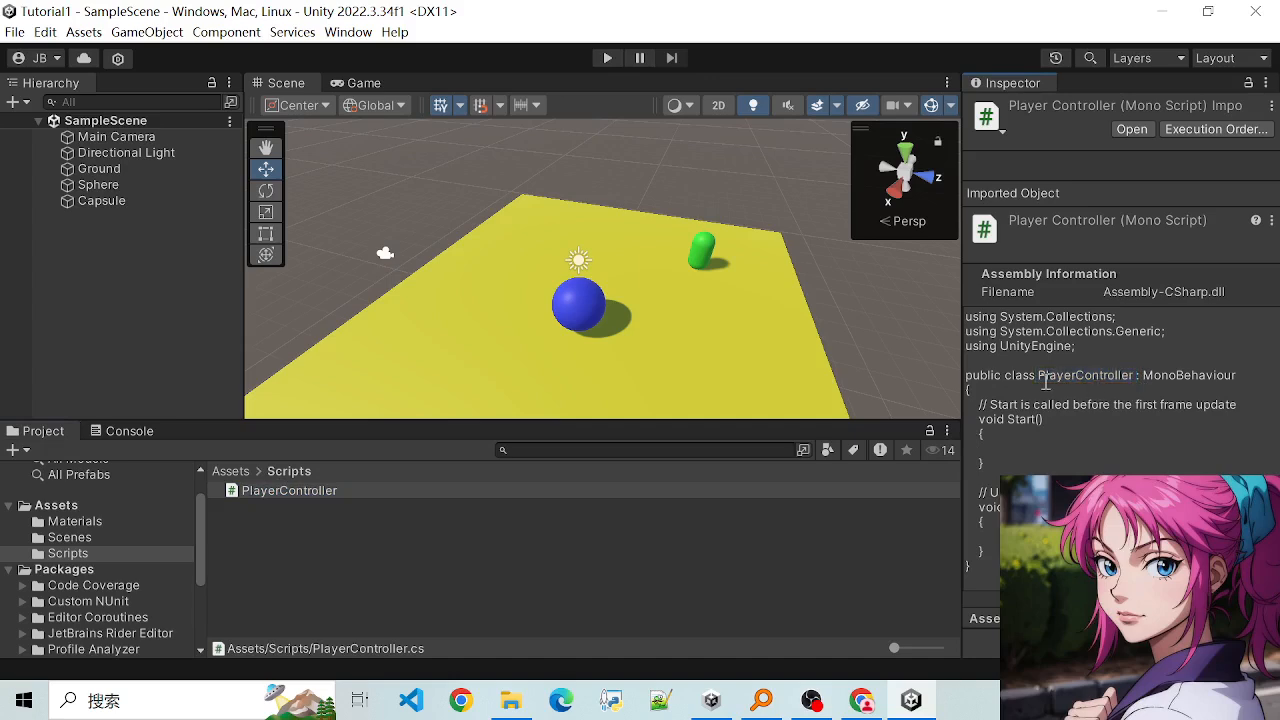
click(312, 497)
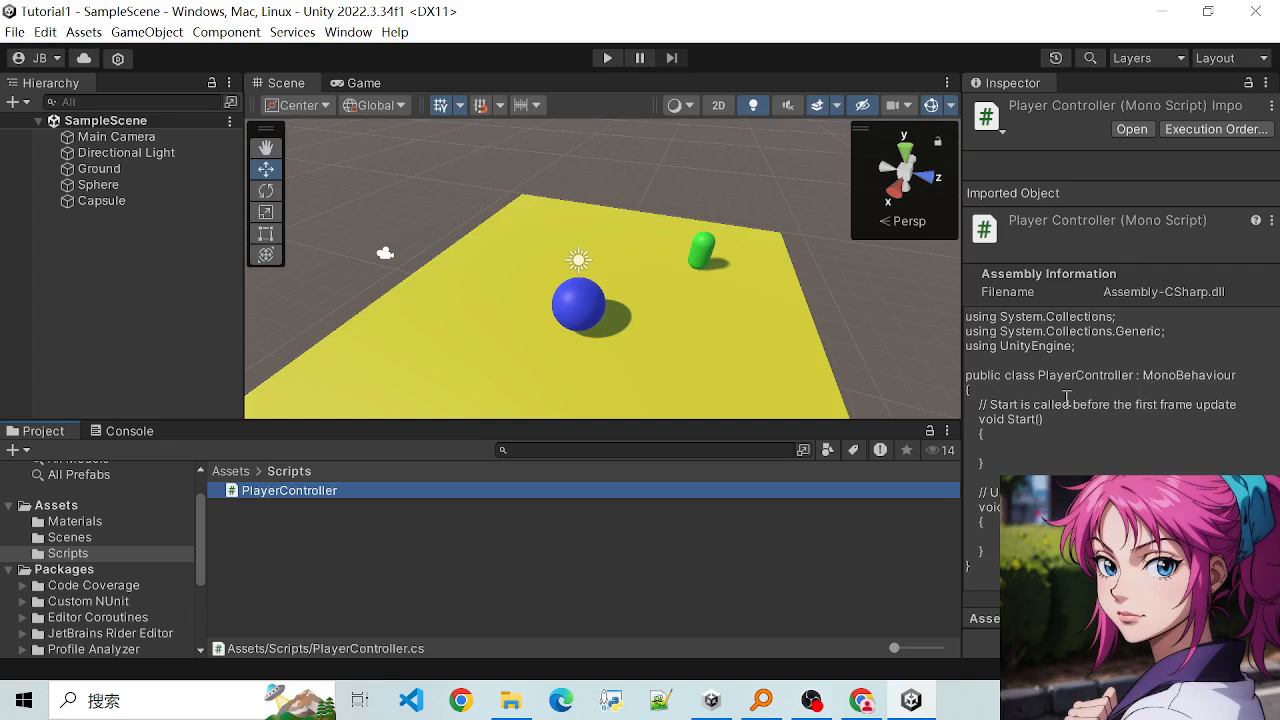
drag(1038, 380, 1134, 390)
click(1114, 409)
drag(1049, 397, 1046, 416)
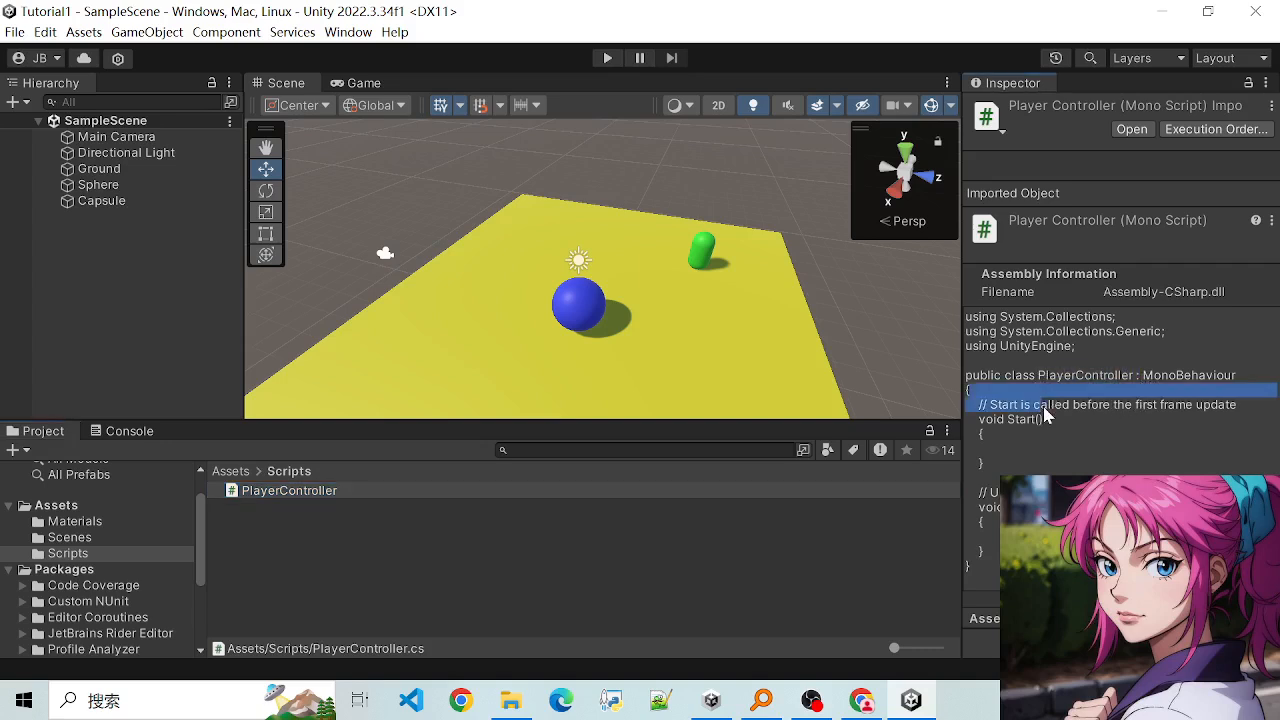
click(1047, 418)
- Open the PlayerController script in Visual Studio for editing
click(267, 550)
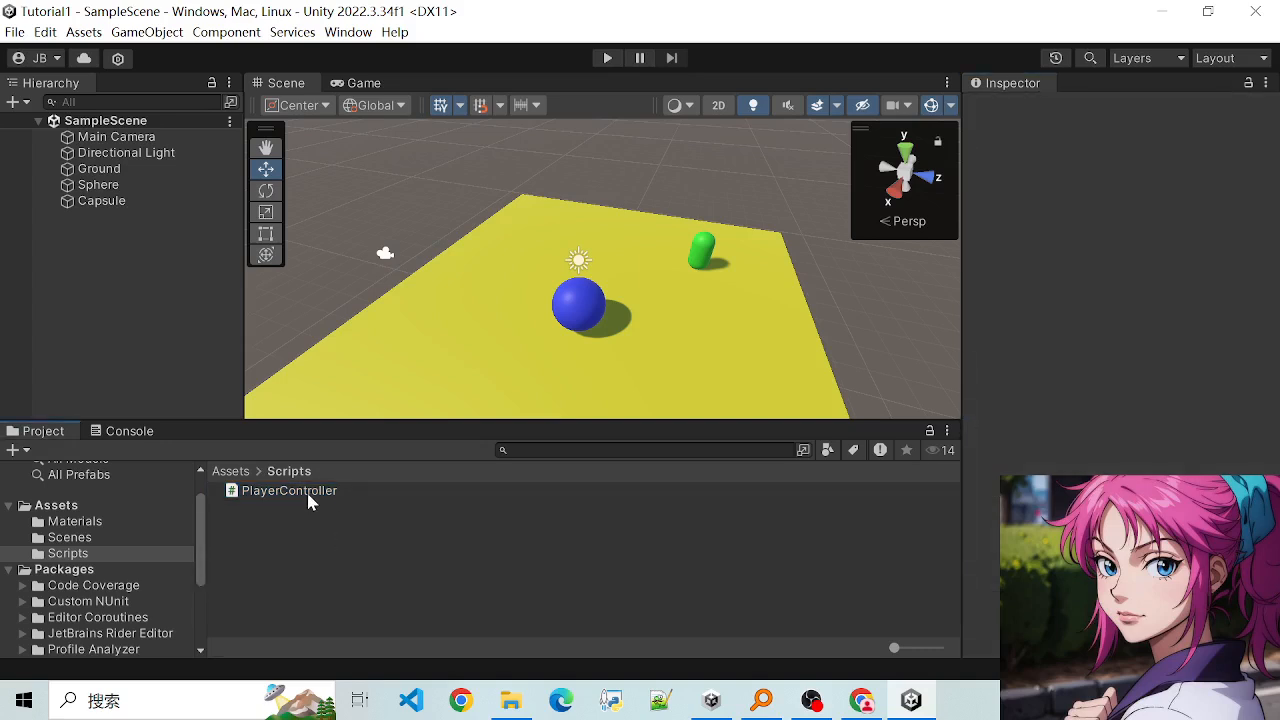
double_click(289, 491)
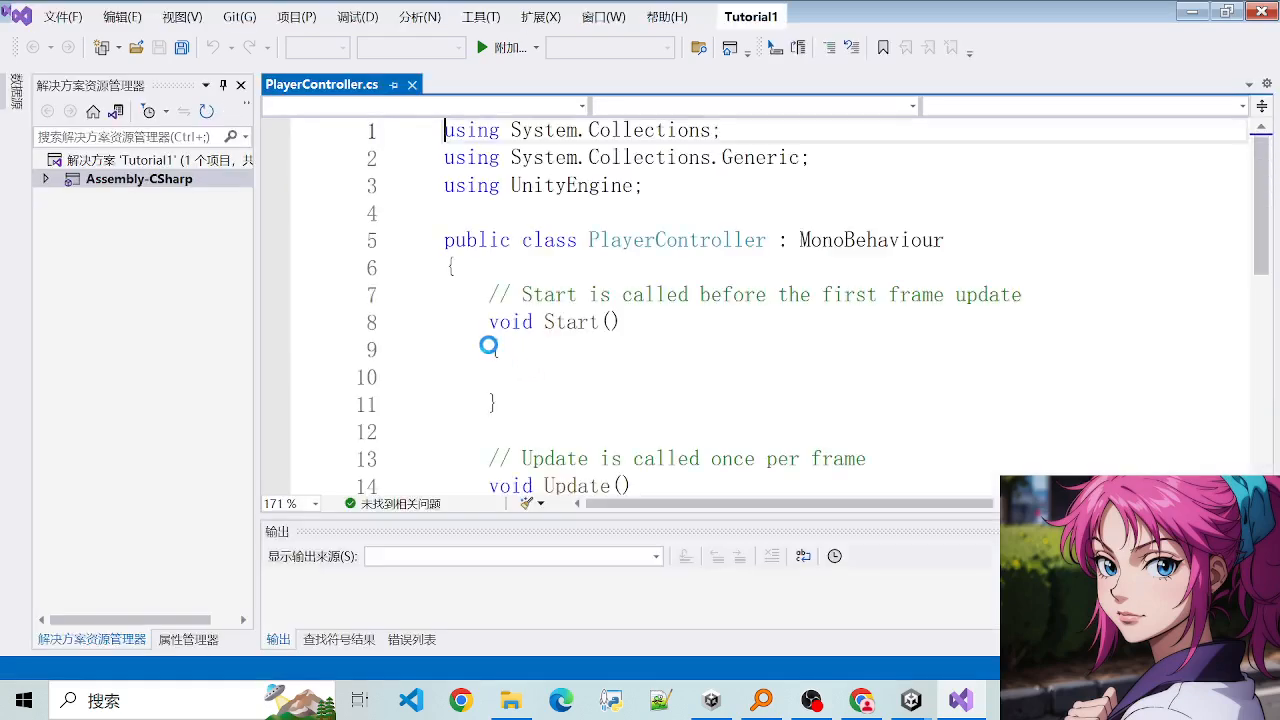
- Read through the PlayerController code, examining the using directives at the start of the file
scroll(614, 323, down, 5)
scroll(614, 323, up, 3)
scroll(614, 323, up, 3)
click(477, 263)
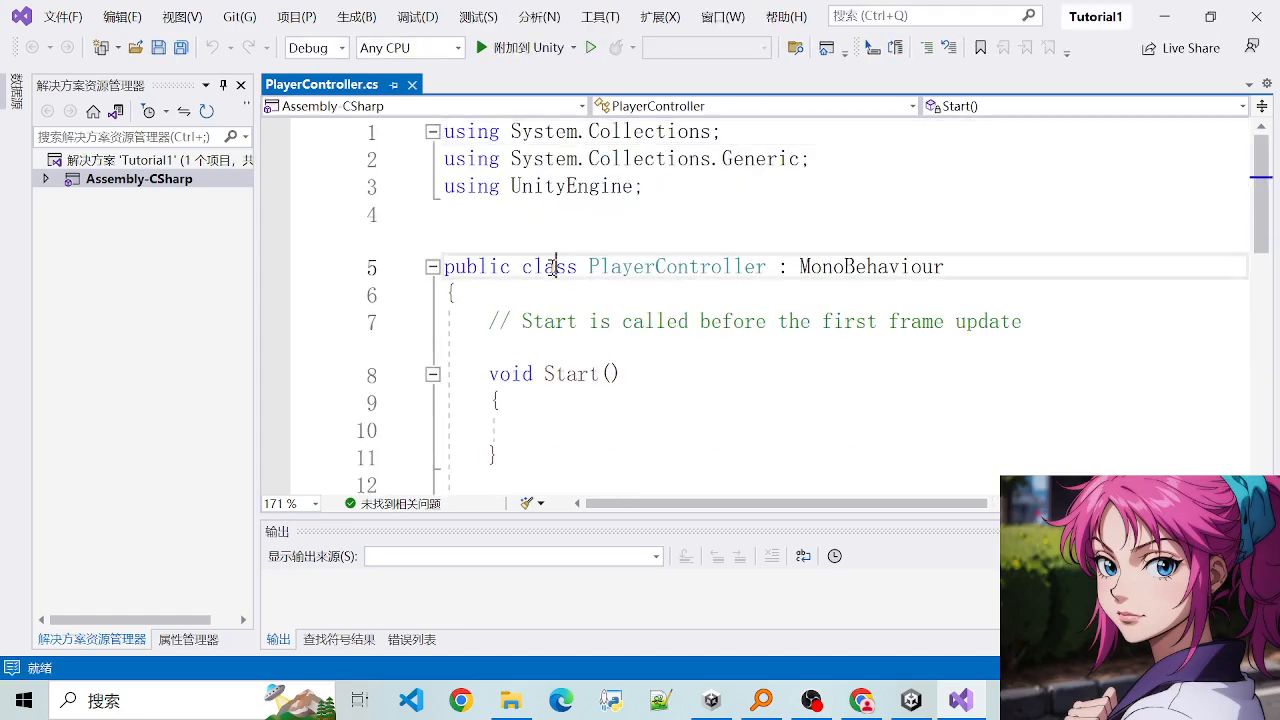
click(697, 374)
drag(505, 159, 580, 186)
click(655, 186)
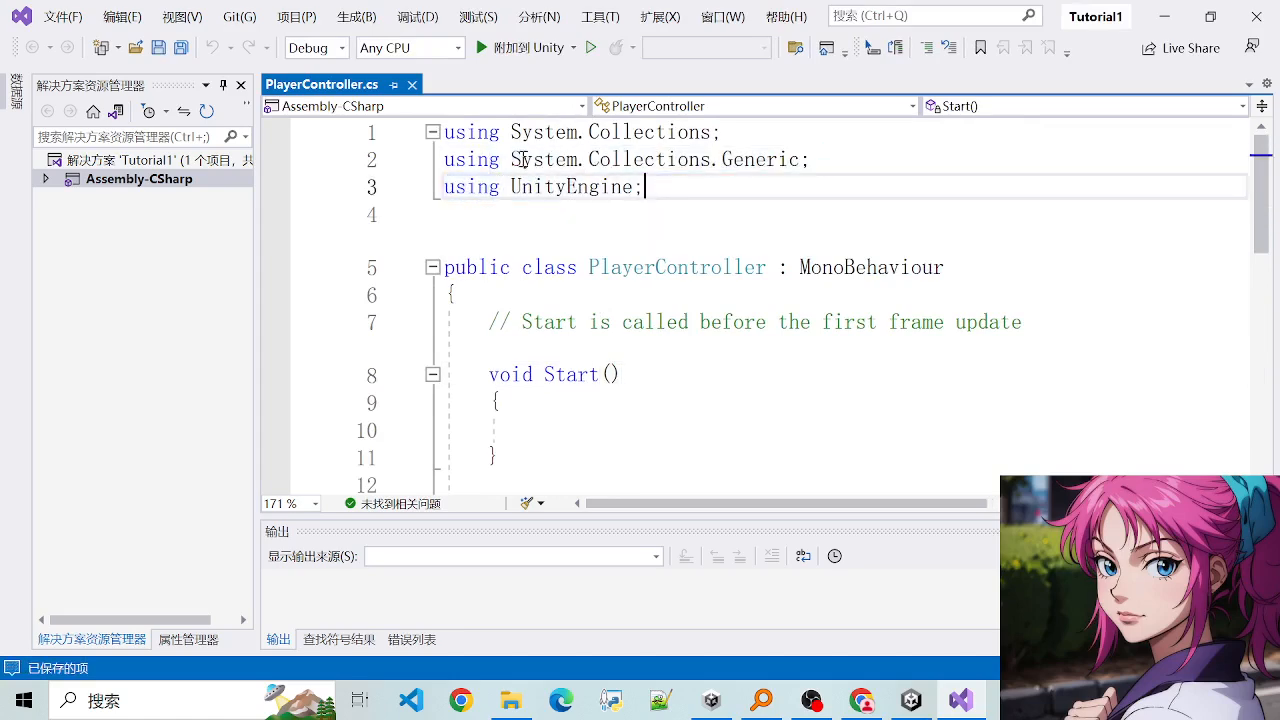
drag(505, 132, 591, 157)
click(720, 188)
click(557, 204)
- Examine the PlayerController class declaration, the Start method and the comment above it
drag(546, 291, 714, 322)
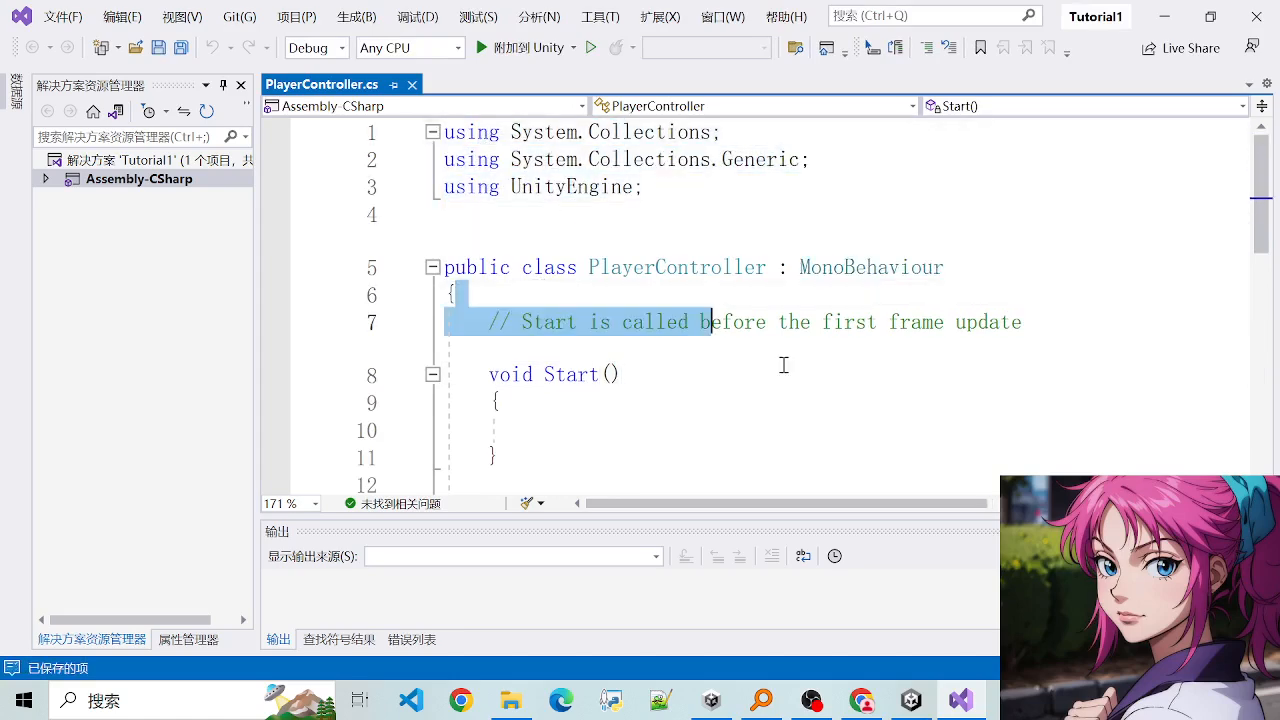
click(780, 370)
scroll(734, 409, down, 4)
scroll(565, 300, up, 3)
drag(500, 293, 729, 294)
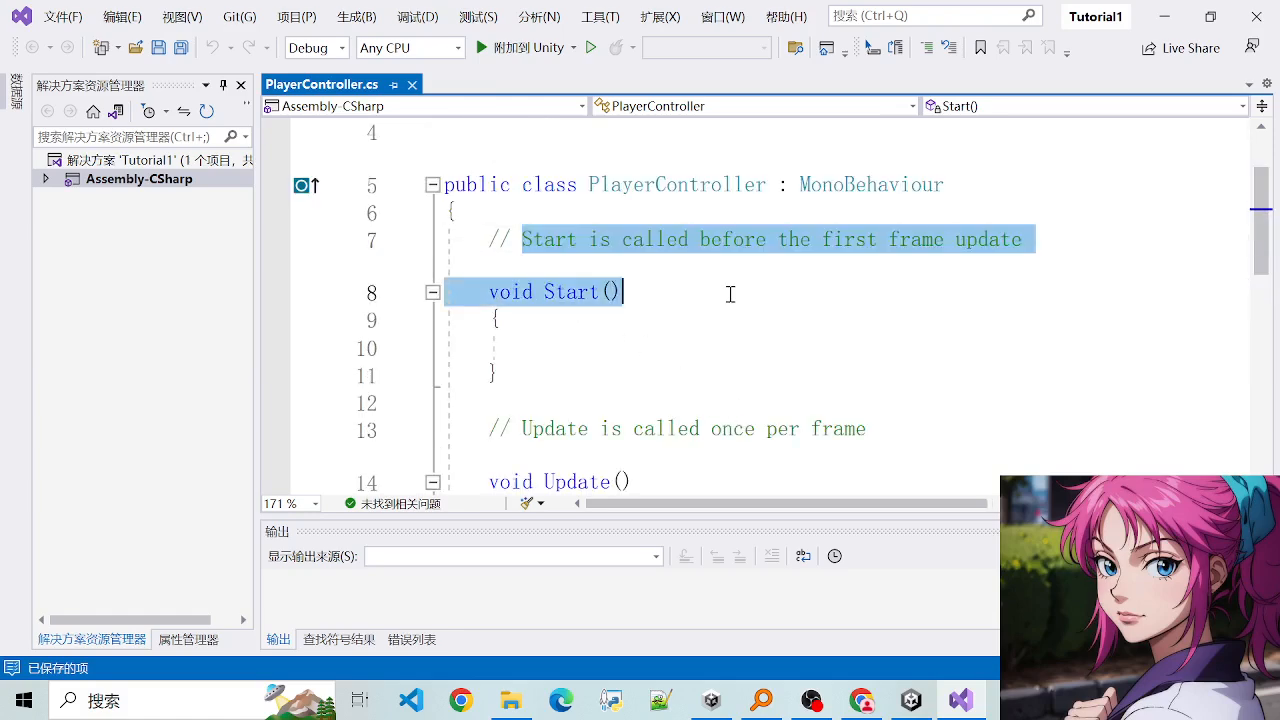
click(727, 292)
double_click(659, 190)
click(650, 240)
click(620, 292)
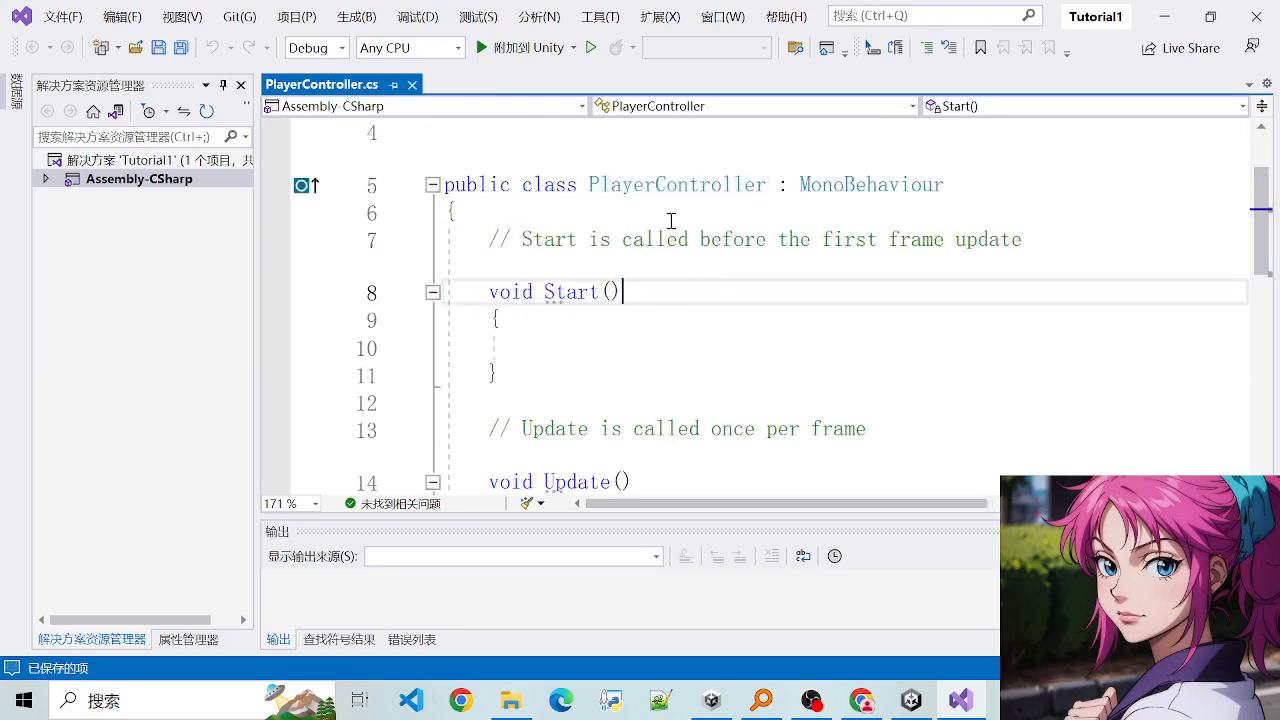
- Look over the PlayerController class, comparing the declarations and empty bodies of its Start and Update methods
double_click(666, 185)
click(626, 338)
scroll(630, 400, down, 3)
scroll(529, 251, up, 5)
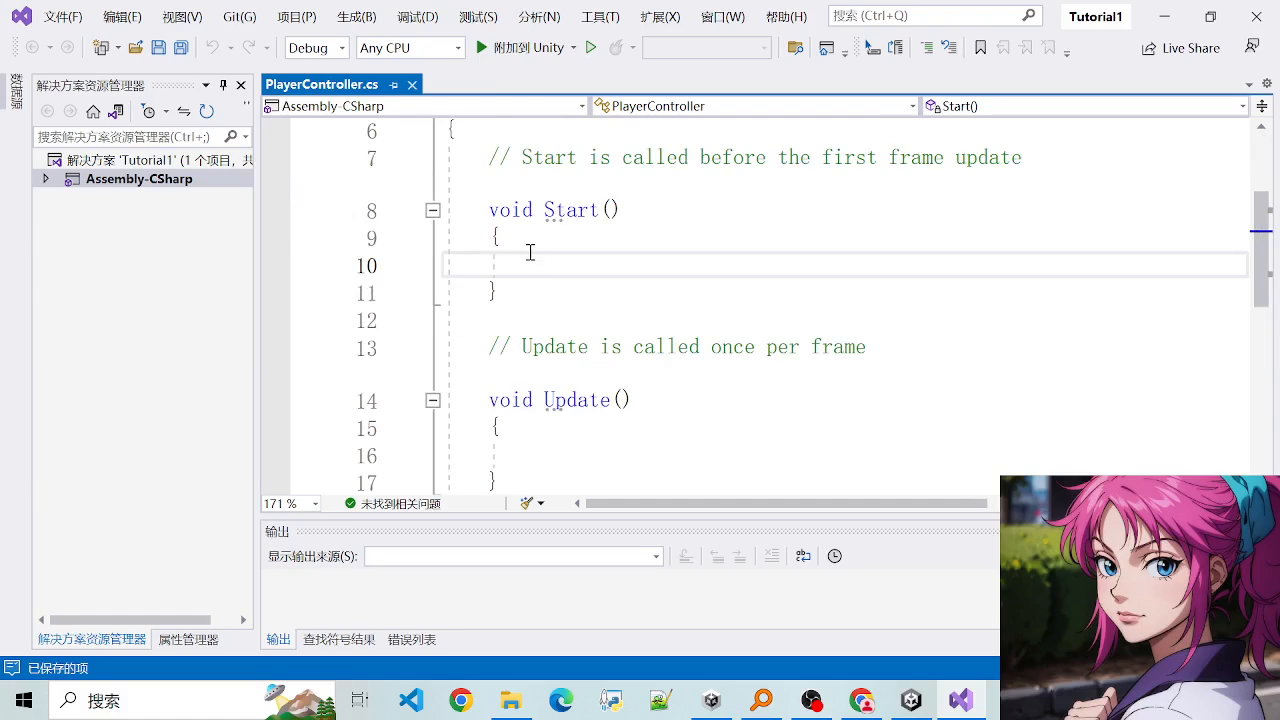
drag(490, 322, 643, 369)
click(643, 369)
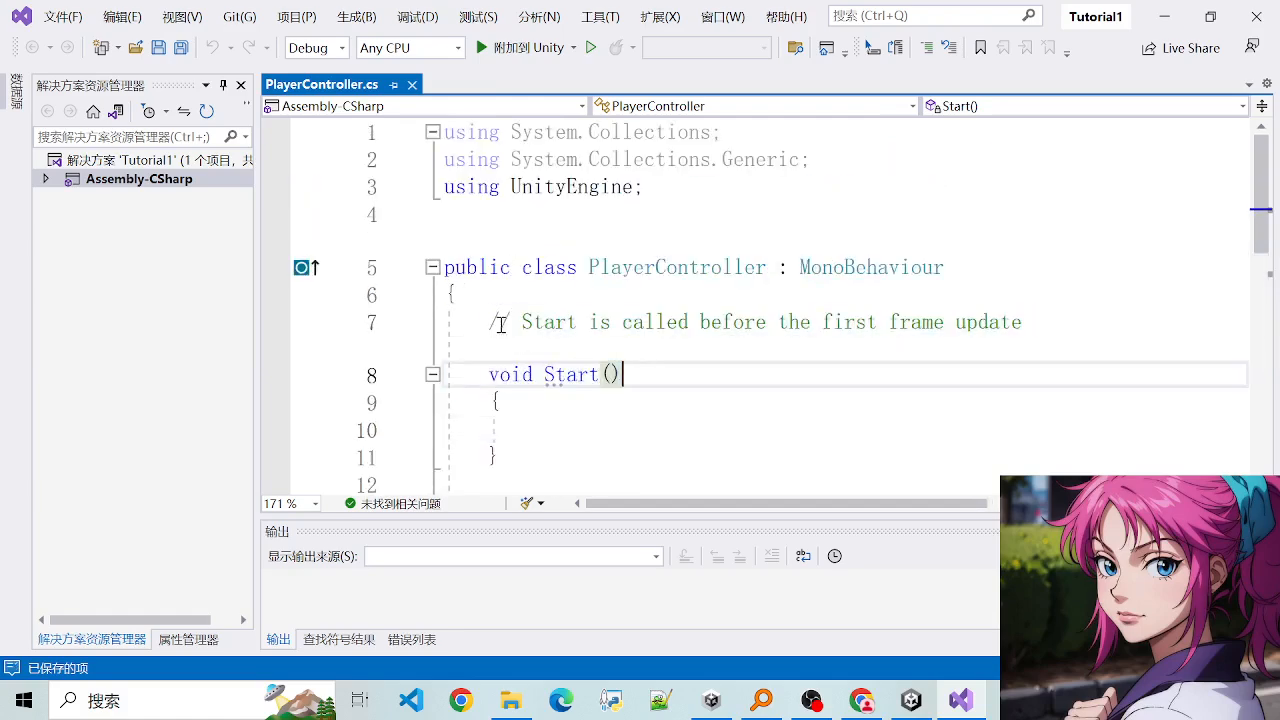
scroll(523, 386, down, 2)
drag(490, 324, 534, 416)
click(531, 455)
click(477, 210)
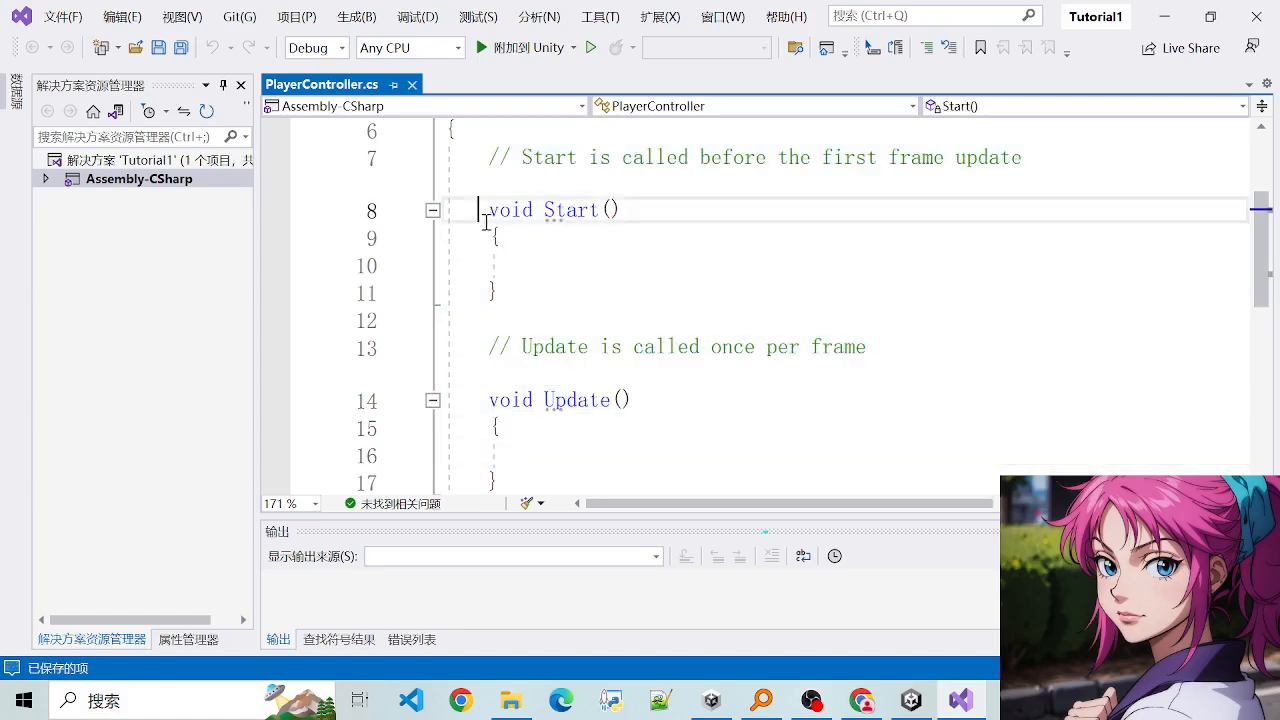
scroll(596, 325, down, 2)
click(691, 235)
scroll(606, 277, up, 3)
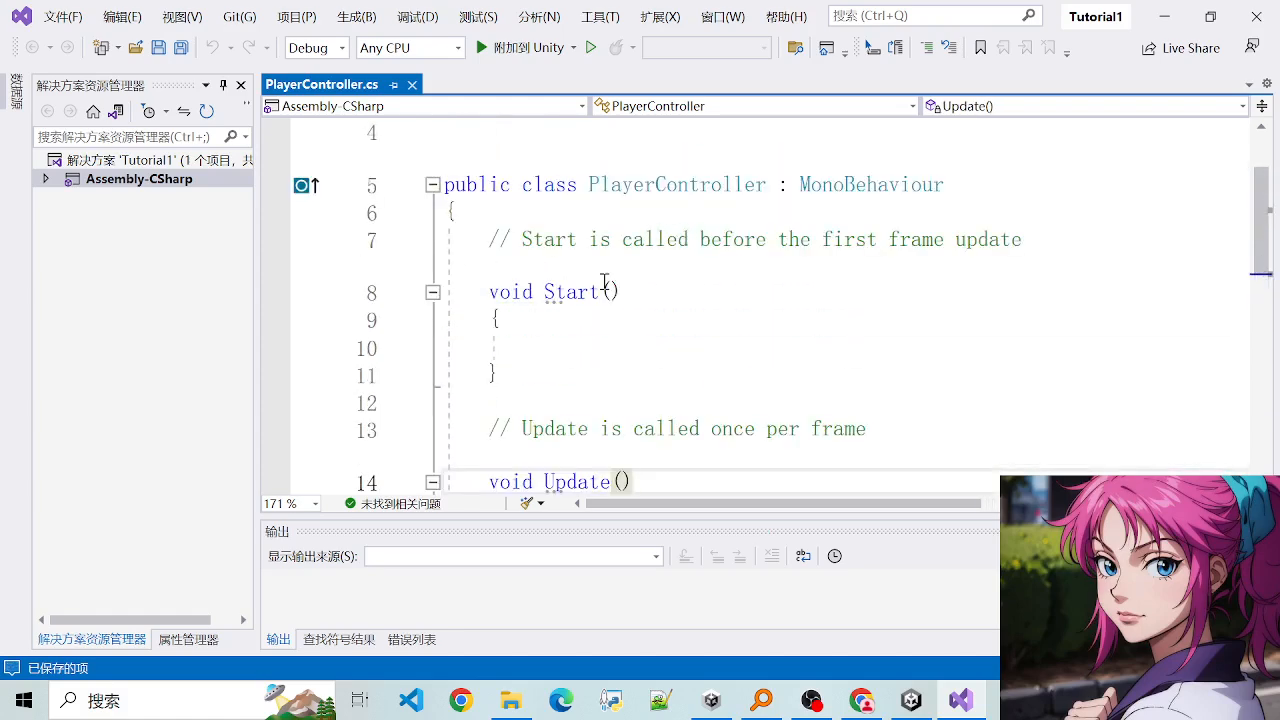
- Examine the Start method and read the comment above it that explains when it is called
click(588, 292)
click(585, 340)
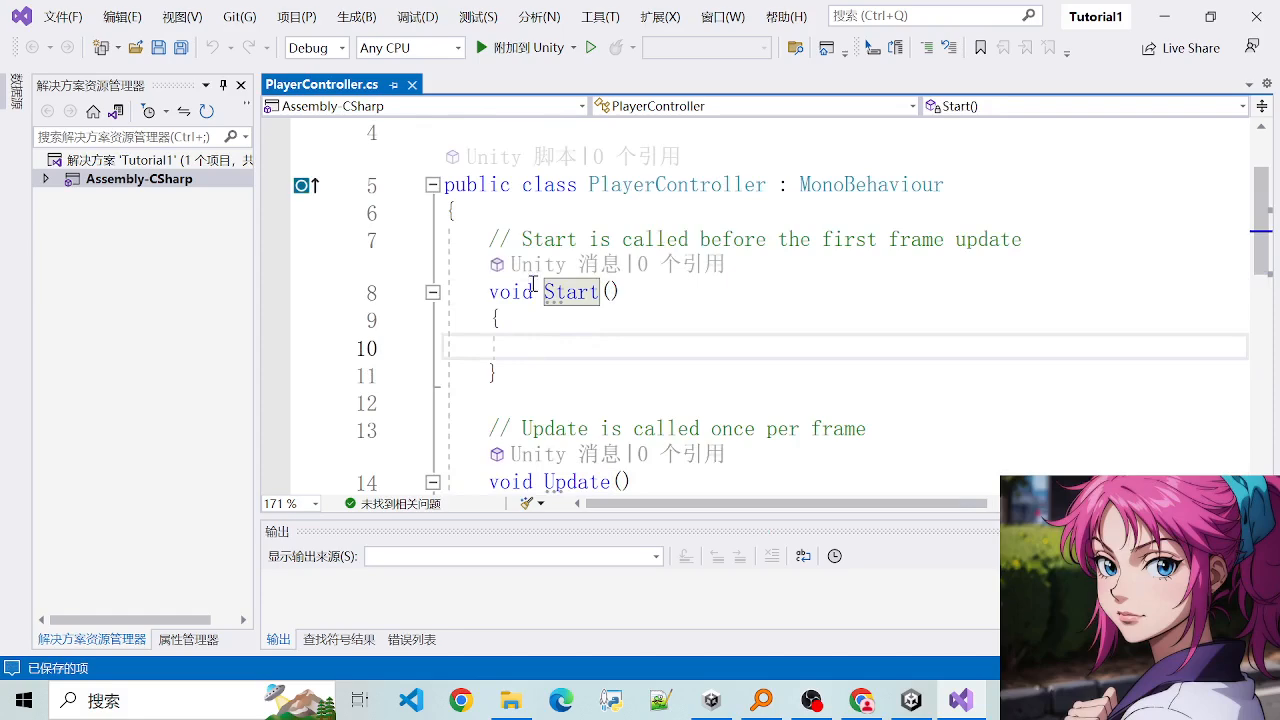
drag(480, 242, 878, 258)
click(723, 243)
click(689, 277)
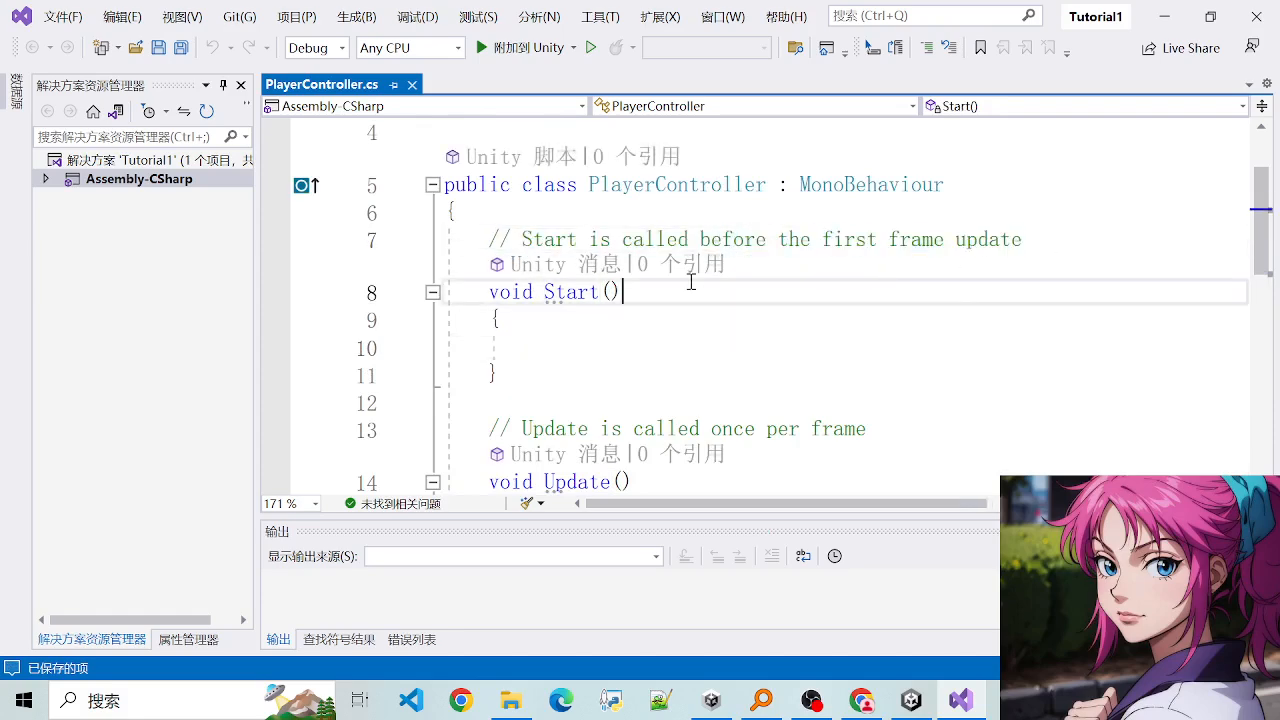
drag(466, 243, 1052, 257)
click(955, 287)
scroll(803, 326, down, 1)
scroll(660, 305, up, 1)
drag(502, 237, 667, 245)
- Examine the Update method and read the comment above it that explains how often it is called
scroll(646, 350, down, 1)
click(515, 325)
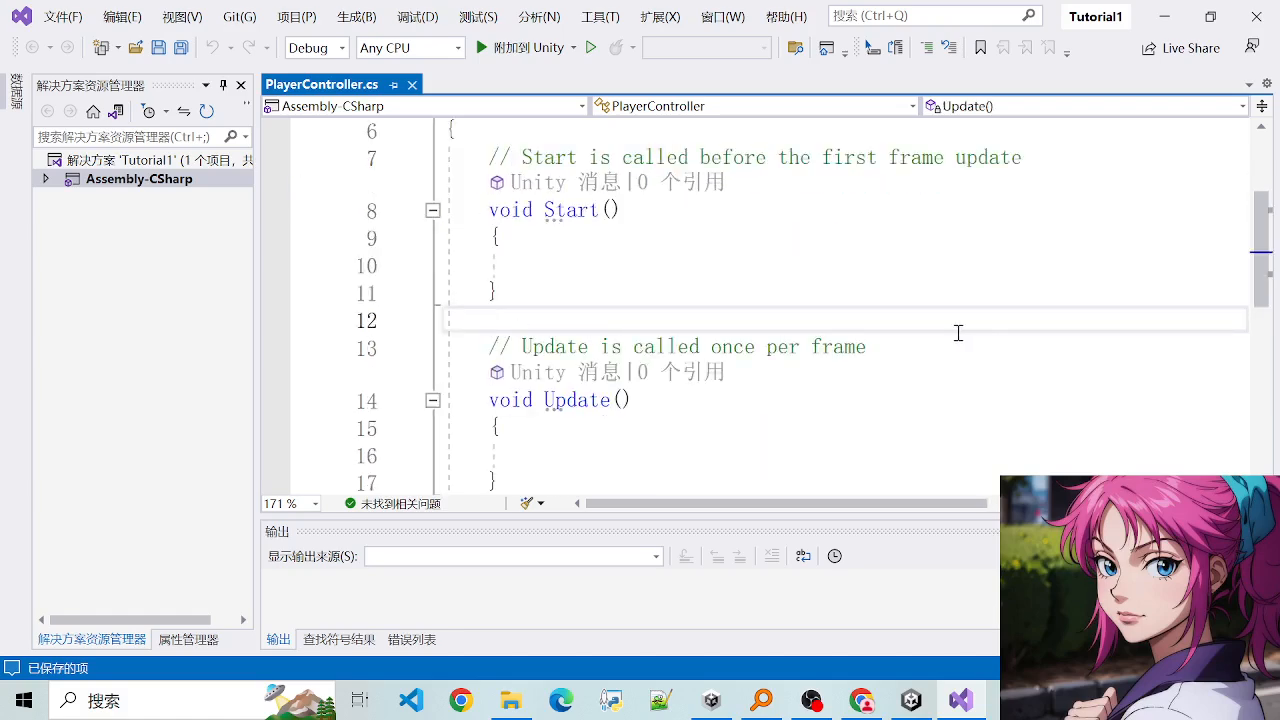
click(929, 390)
drag(680, 330, 786, 343)
click(786, 345)
scroll(760, 380, down, 2)
scroll(679, 313, up, 1)
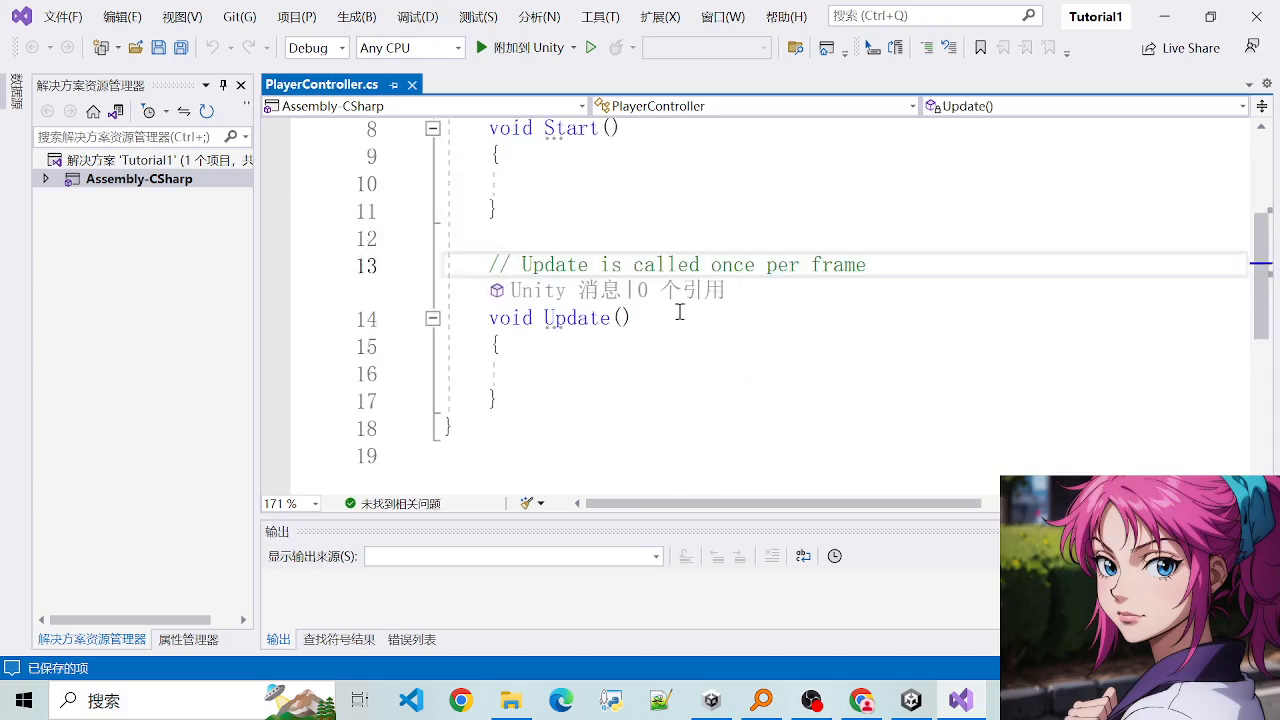
click(696, 377)
- Review the script from the using directives through the class declaration down to the Update method
scroll(665, 355, up, 3)
click(642, 417)
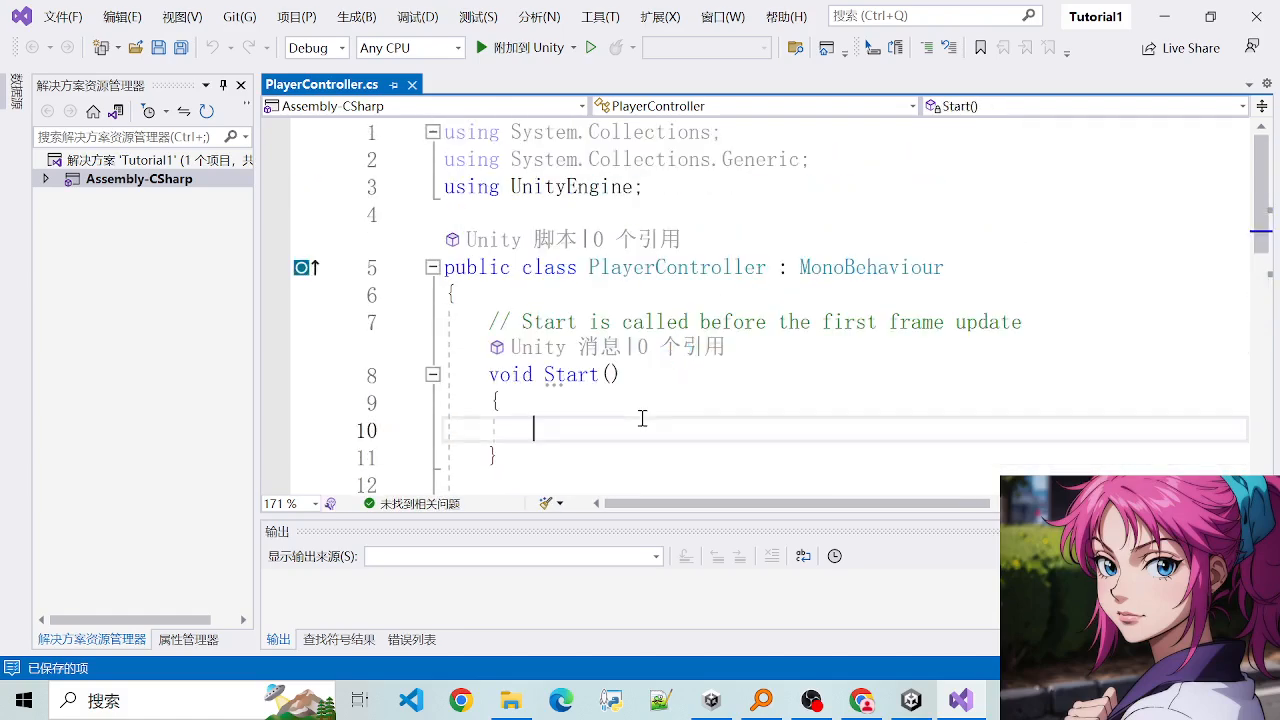
scroll(642, 418, down, 2)
scroll(641, 405, up, 1)
scroll(640, 391, down, 1)
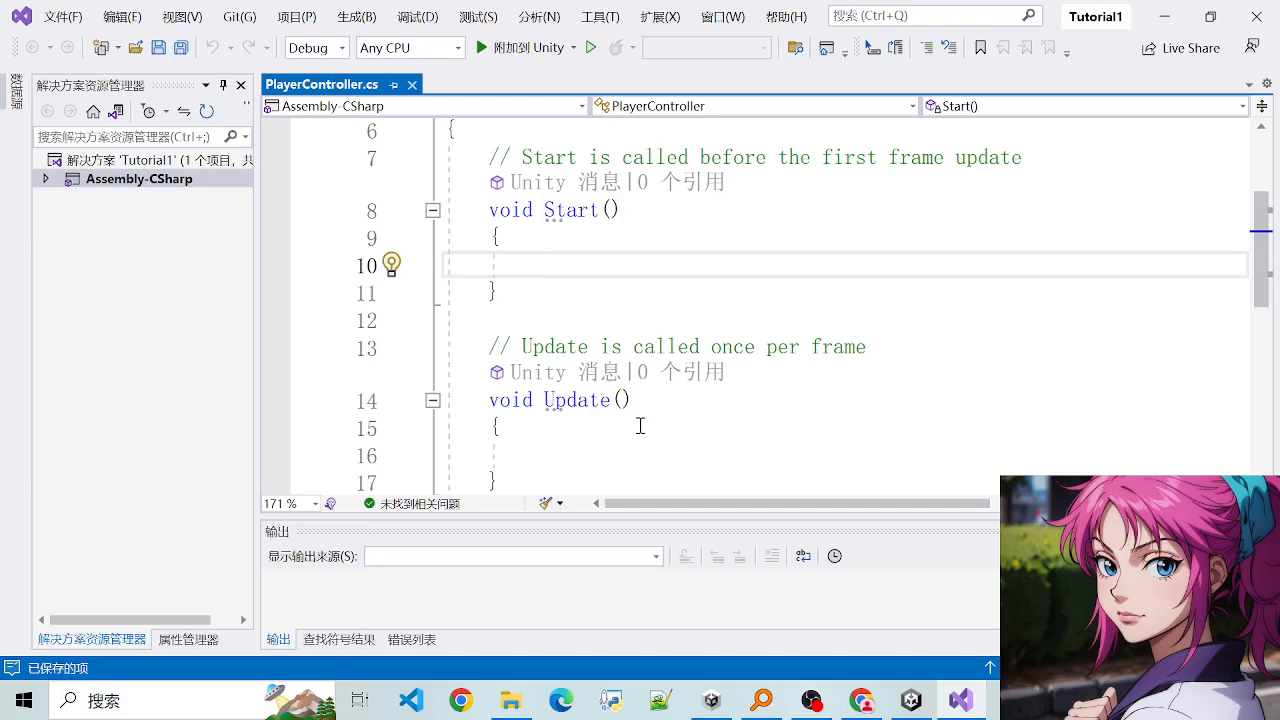
click(640, 425)
scroll(593, 276, up, 2)
scroll(528, 283, down, 1)
click(634, 285)
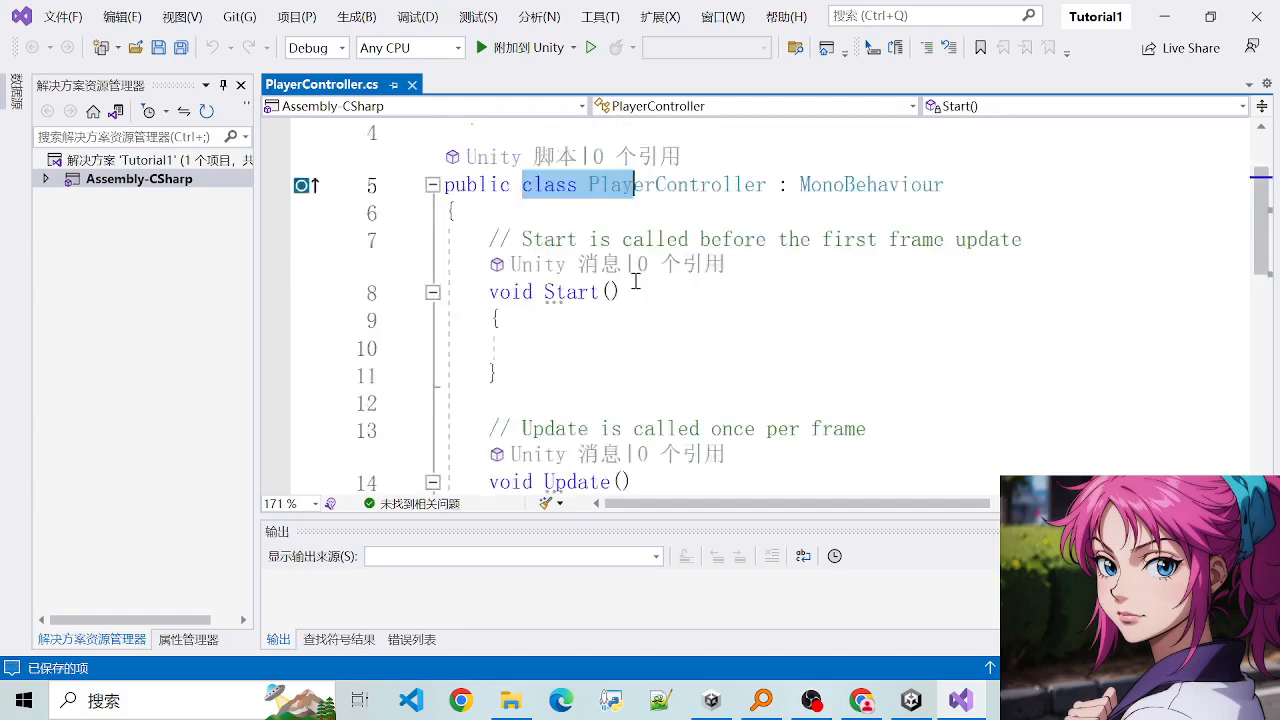
scroll(521, 250, up, 1)
scroll(631, 417, down, 2)
- In the Update method's body, add the line float inputHorizontal = Input.GetAxis("Horizontal");
click(634, 370)
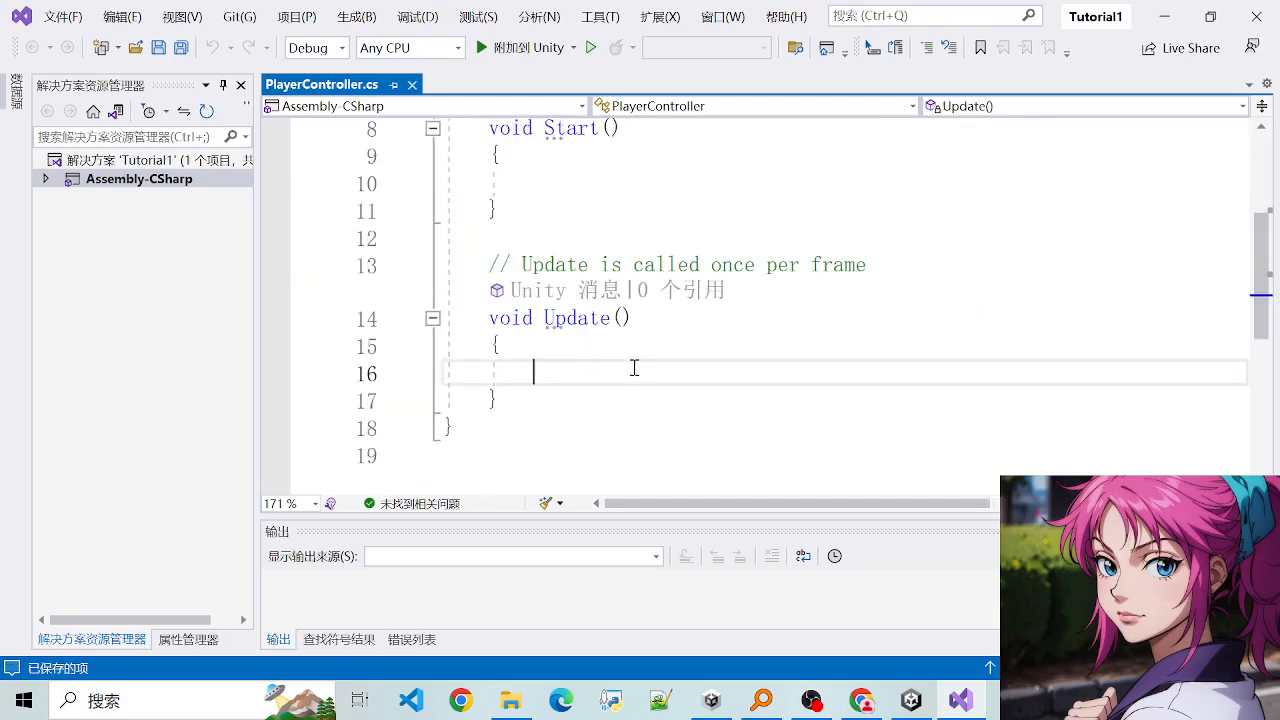
text(flo)
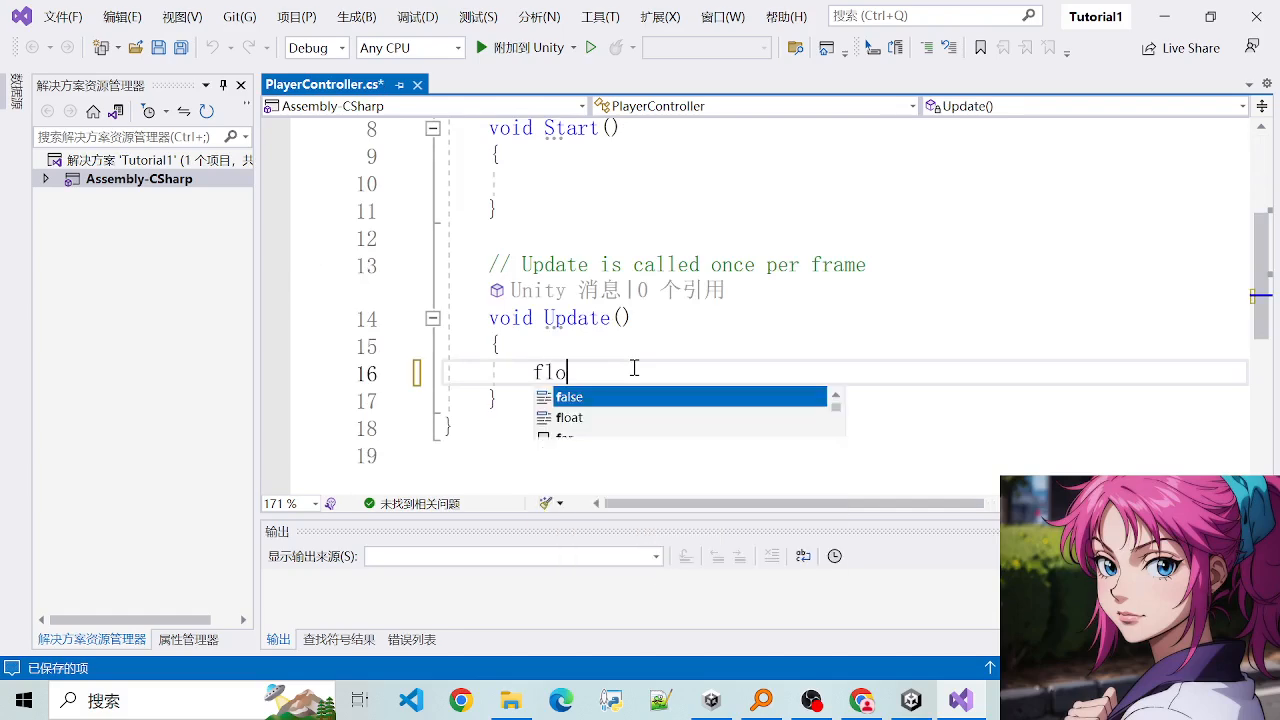
text(at vi)
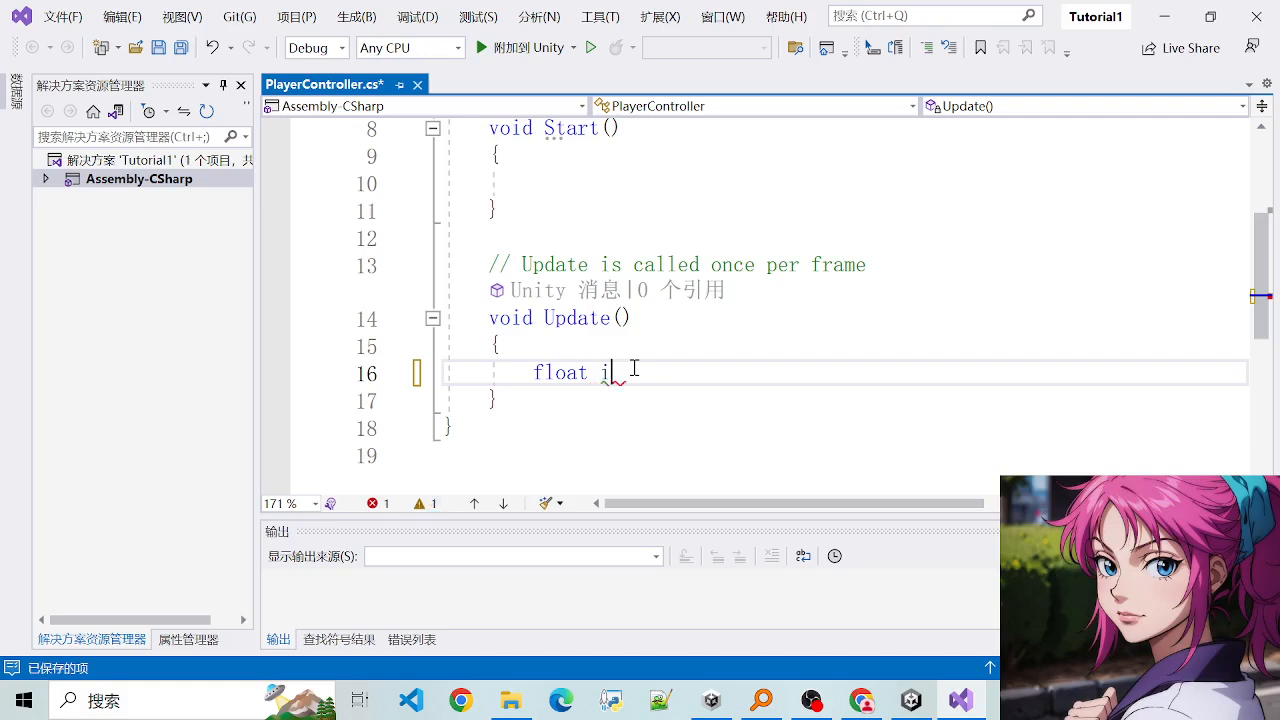
key(BackSpace)
text(input)
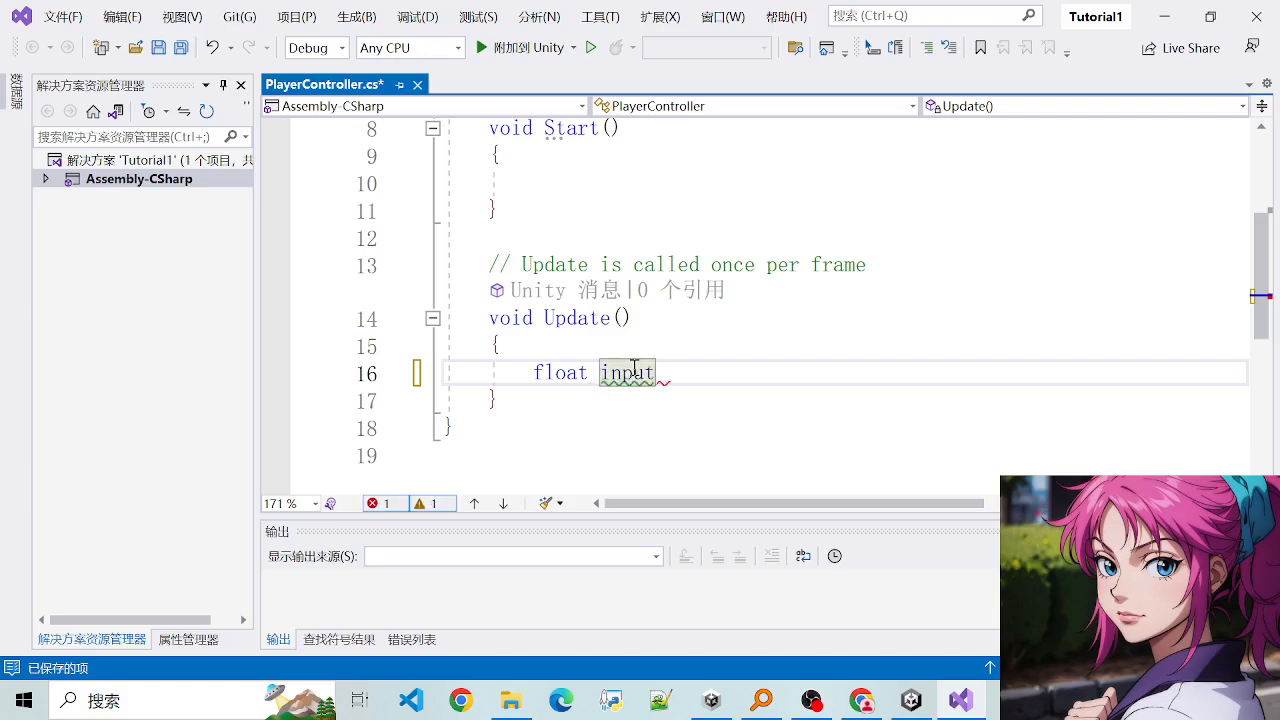
text(VeHor)
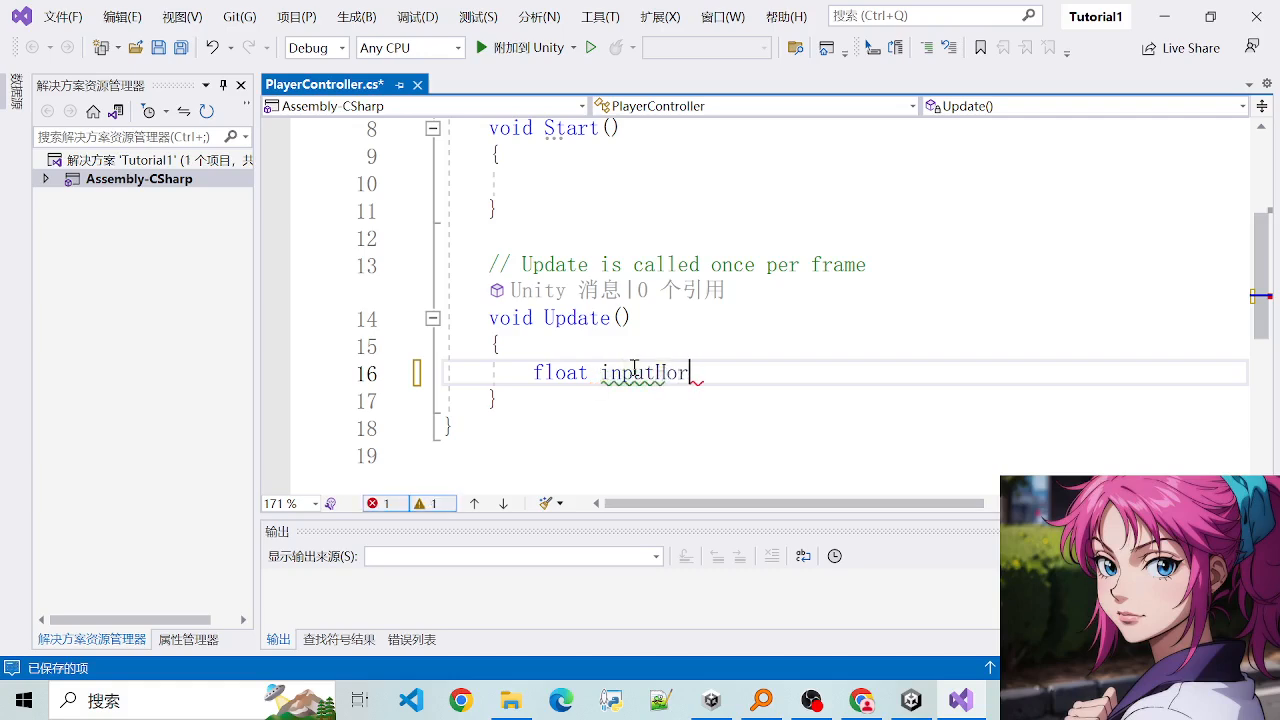
text(izontal = )
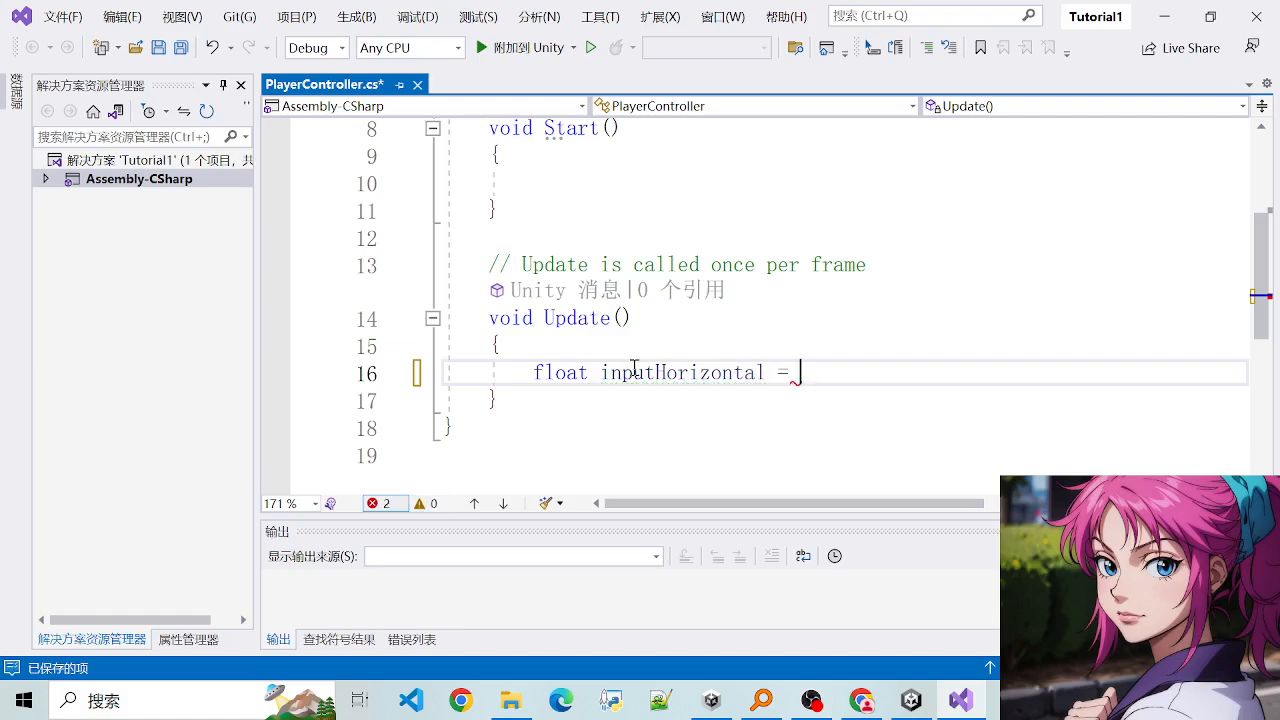
text(Input.G)
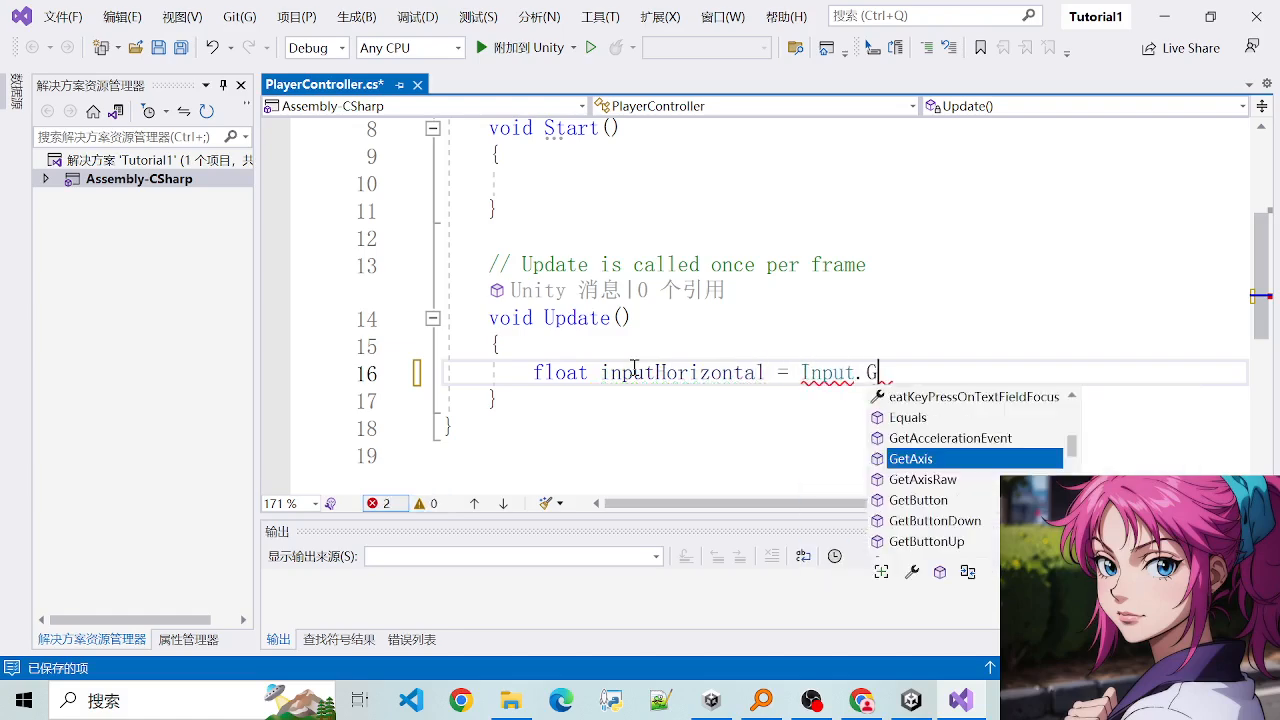
text(etAxis)
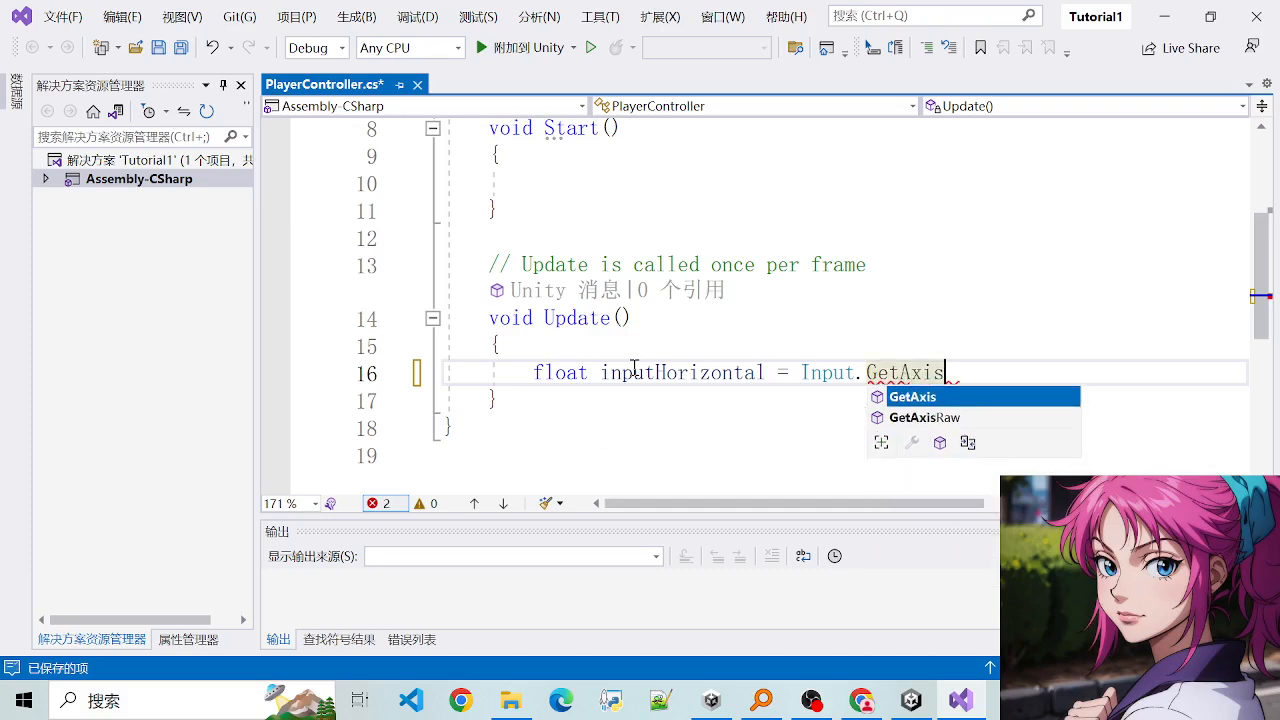
text(("V)
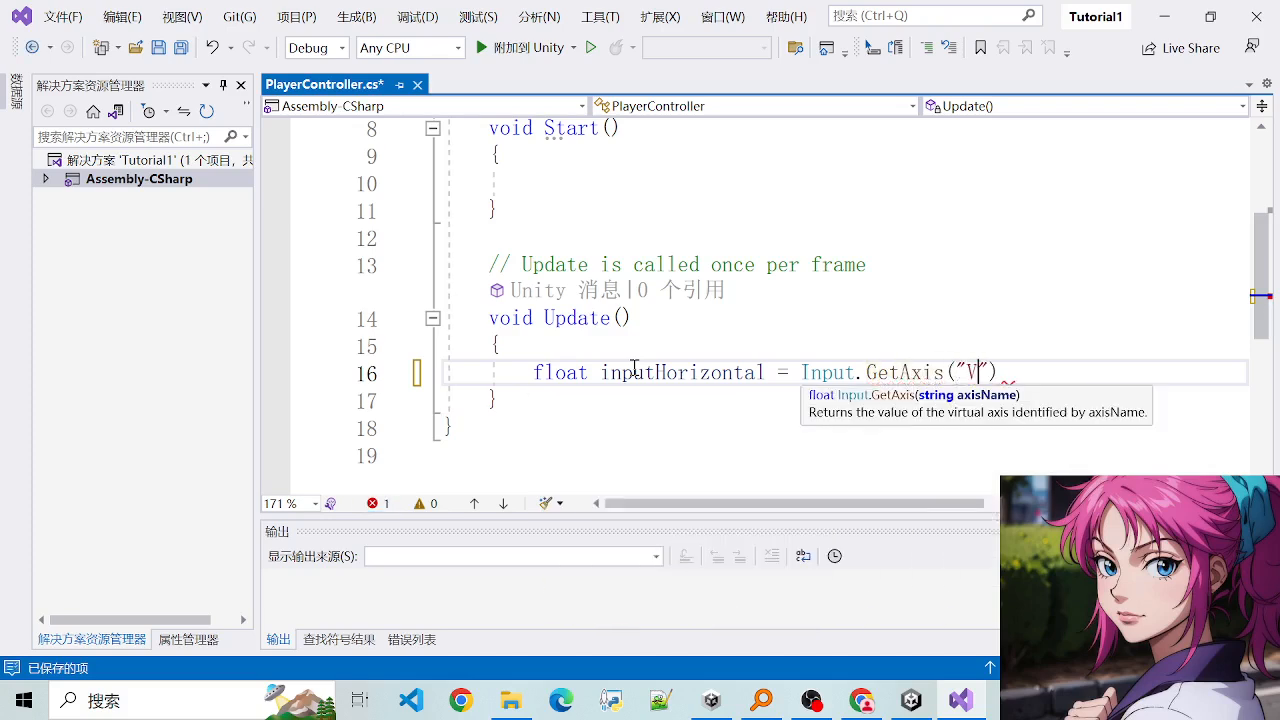
key(BackSpace)
text(Horizontal)
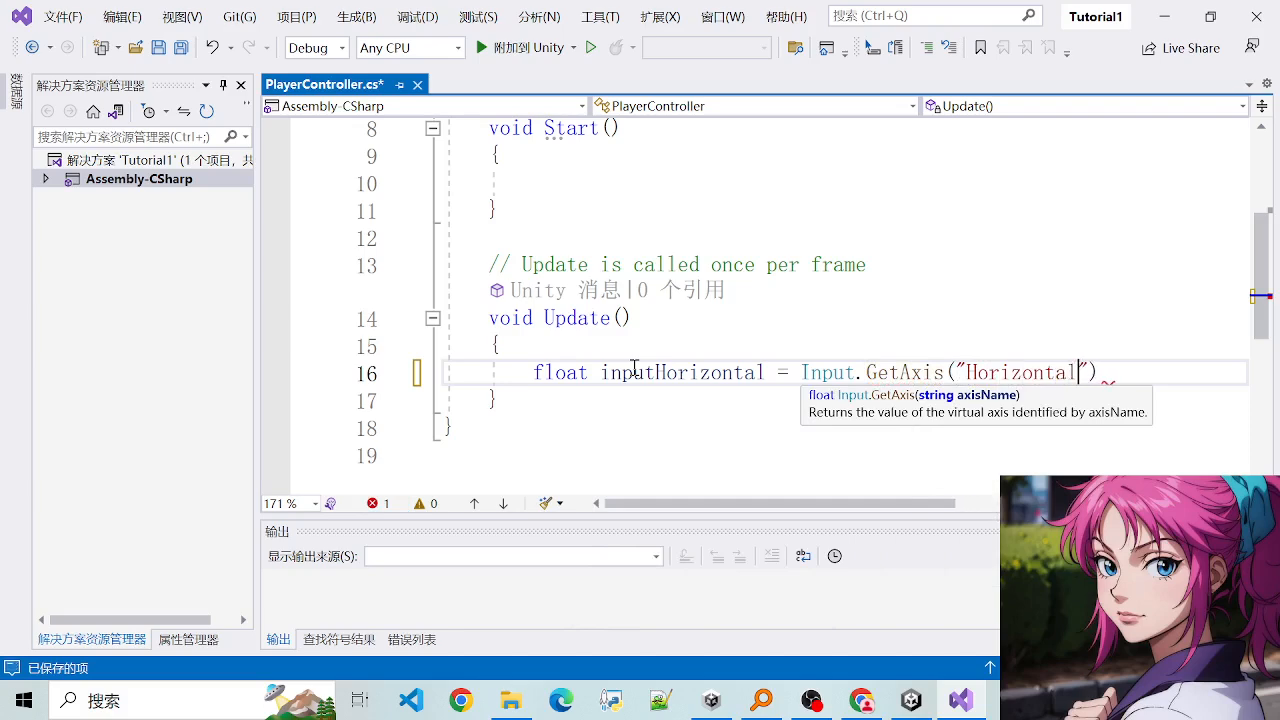
text(");)
- Below the inputHorizontal line, add float inputVertical = Input.GetAxis("Vertical"); save the script and insert an empty line after it
key(Return)
text(f)
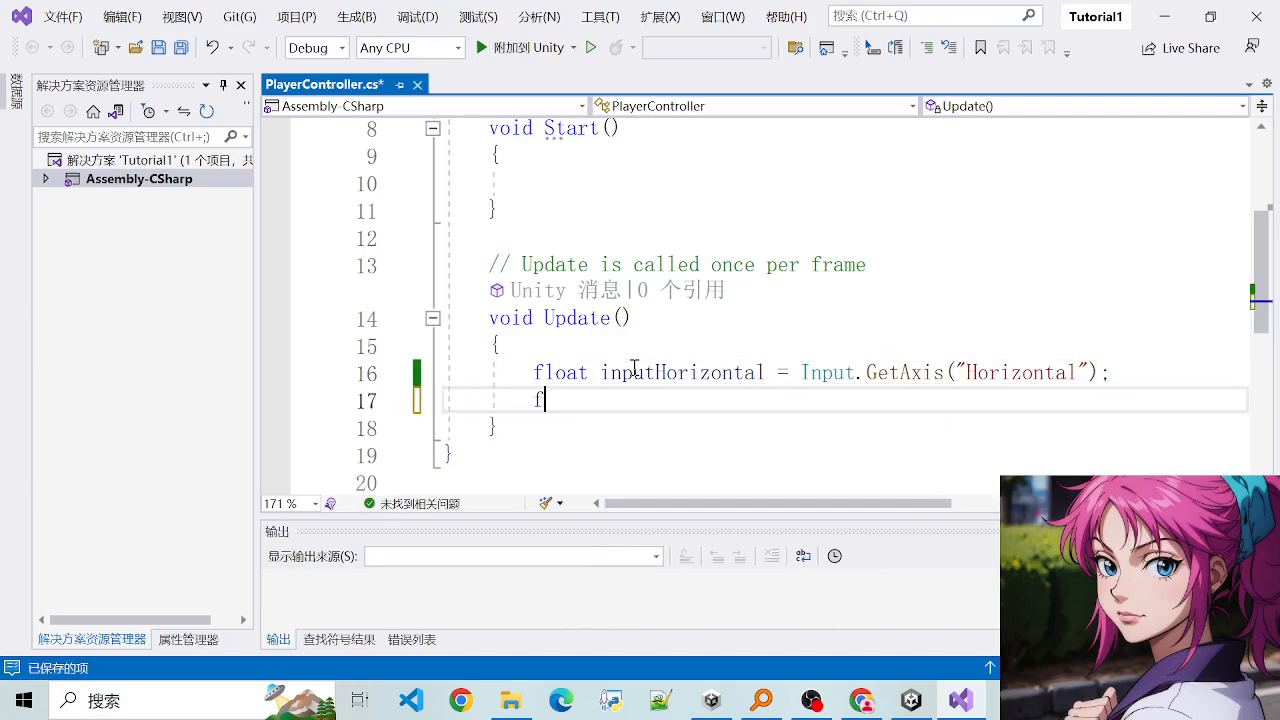
text(loat inp)
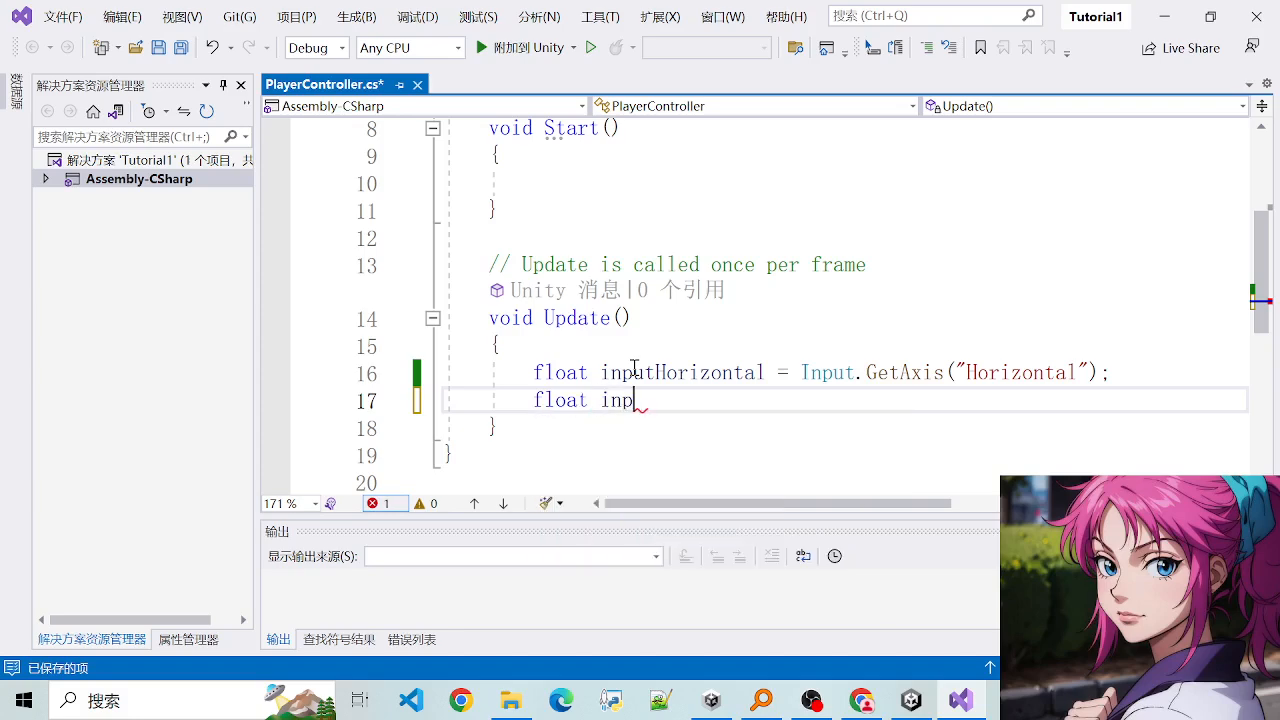
text(utVertical)
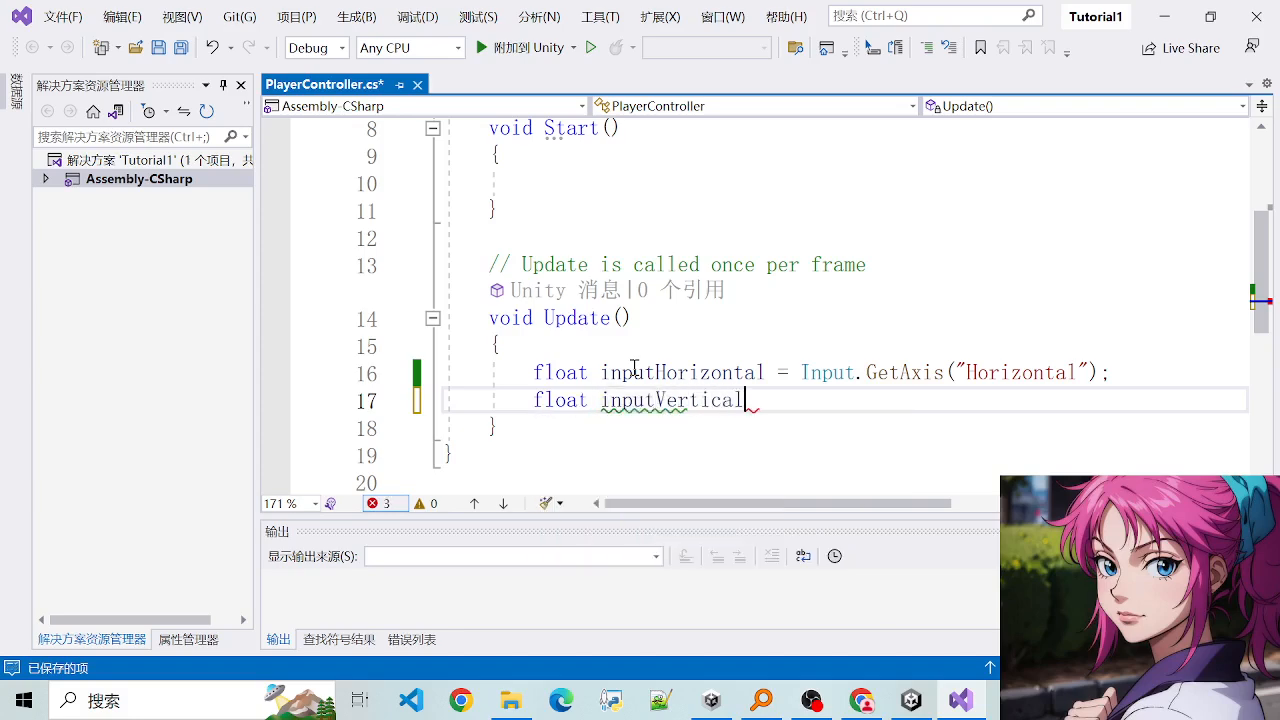
text( = Inp)
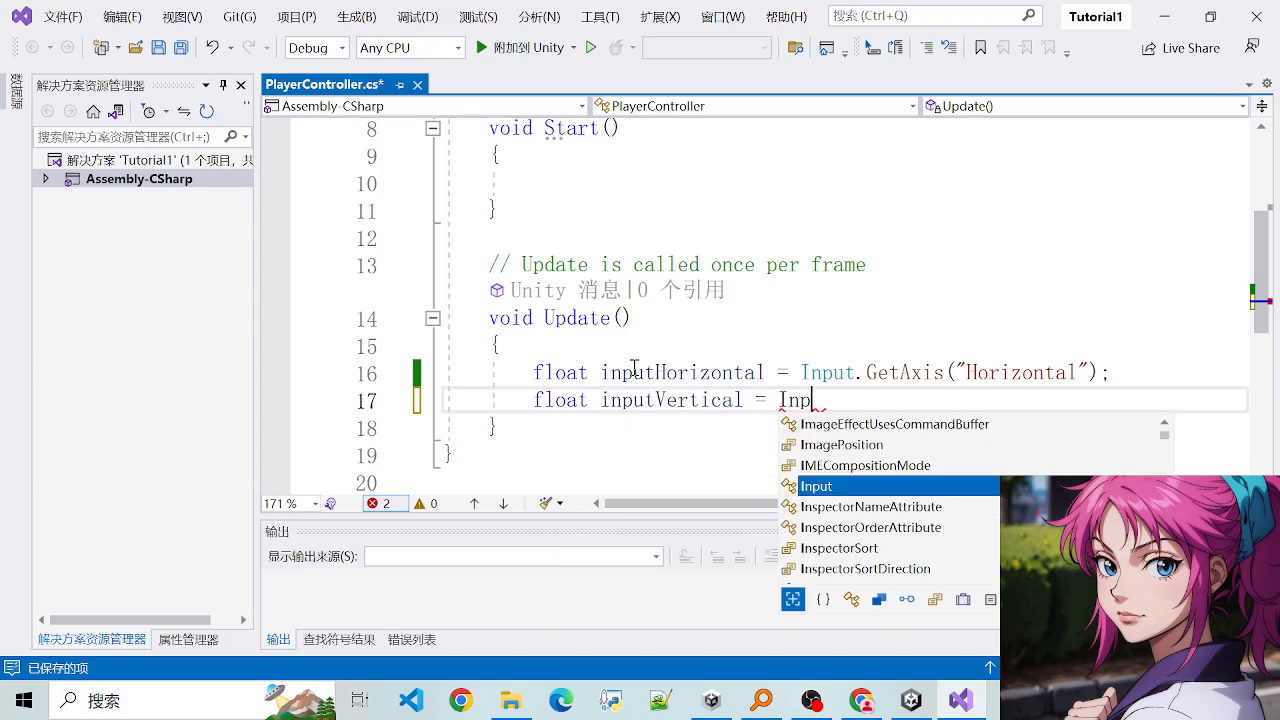
text(ut.Get)
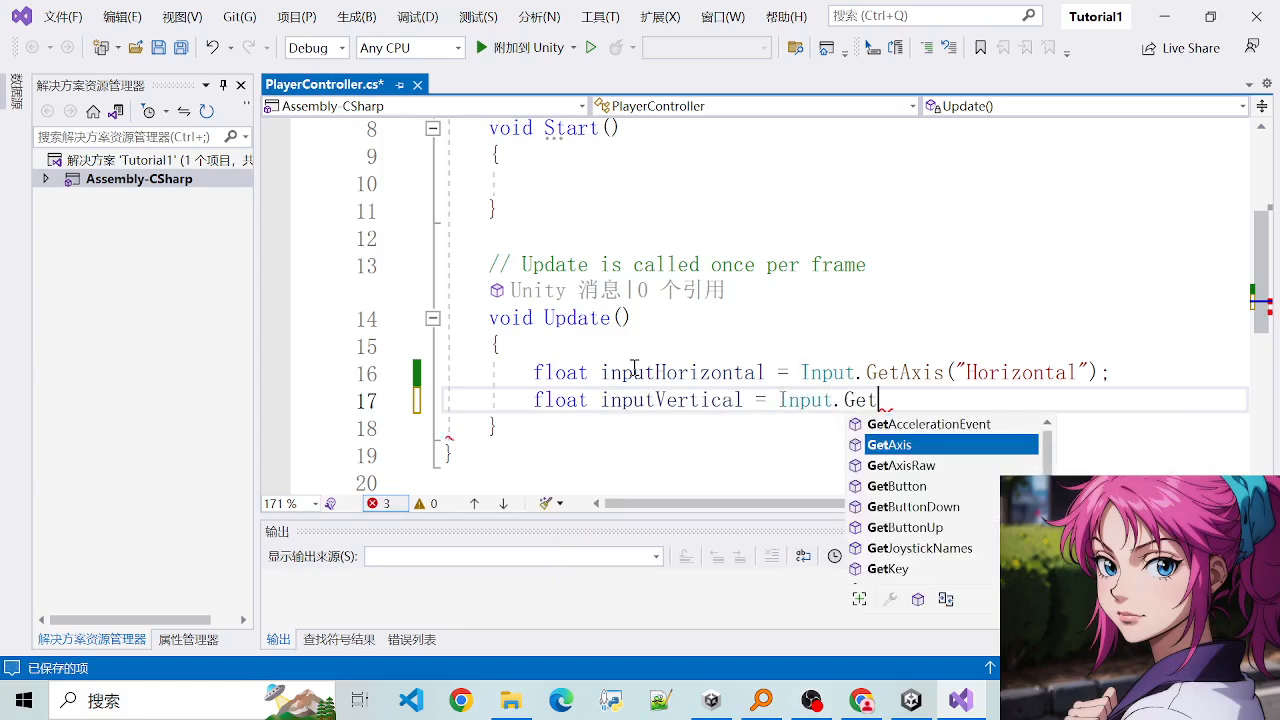
text(Axis()
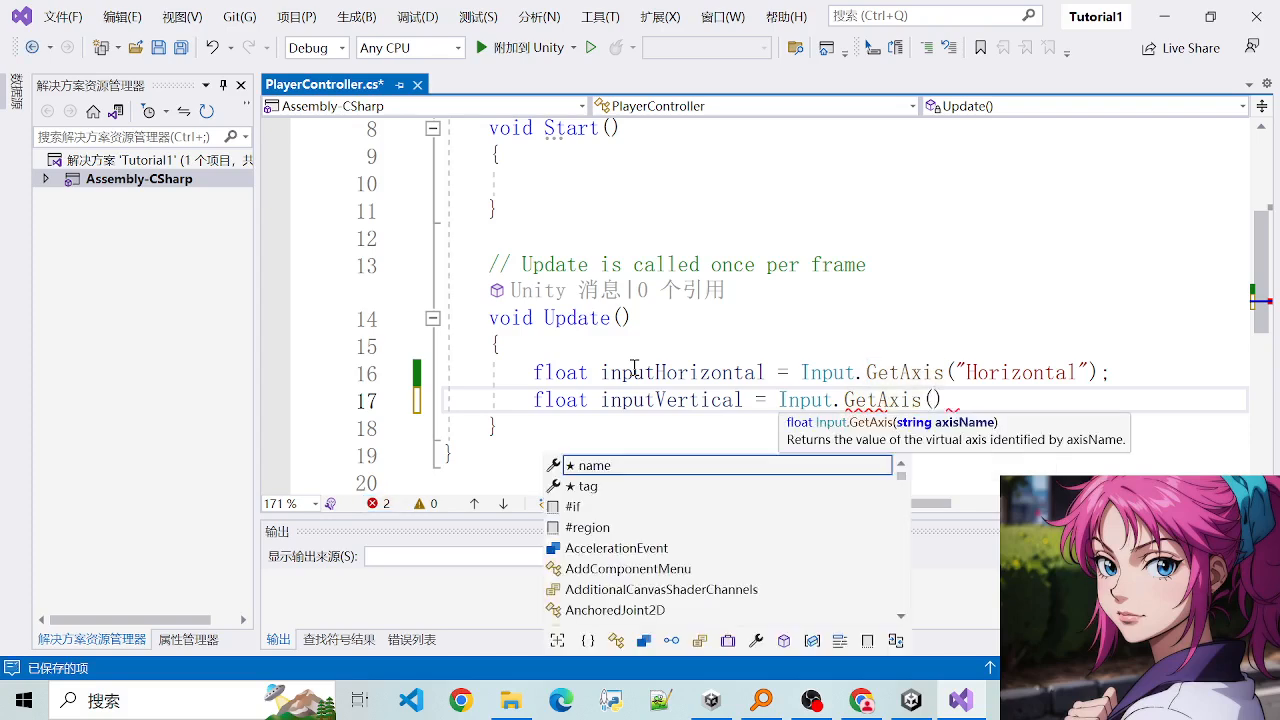
text("VER)
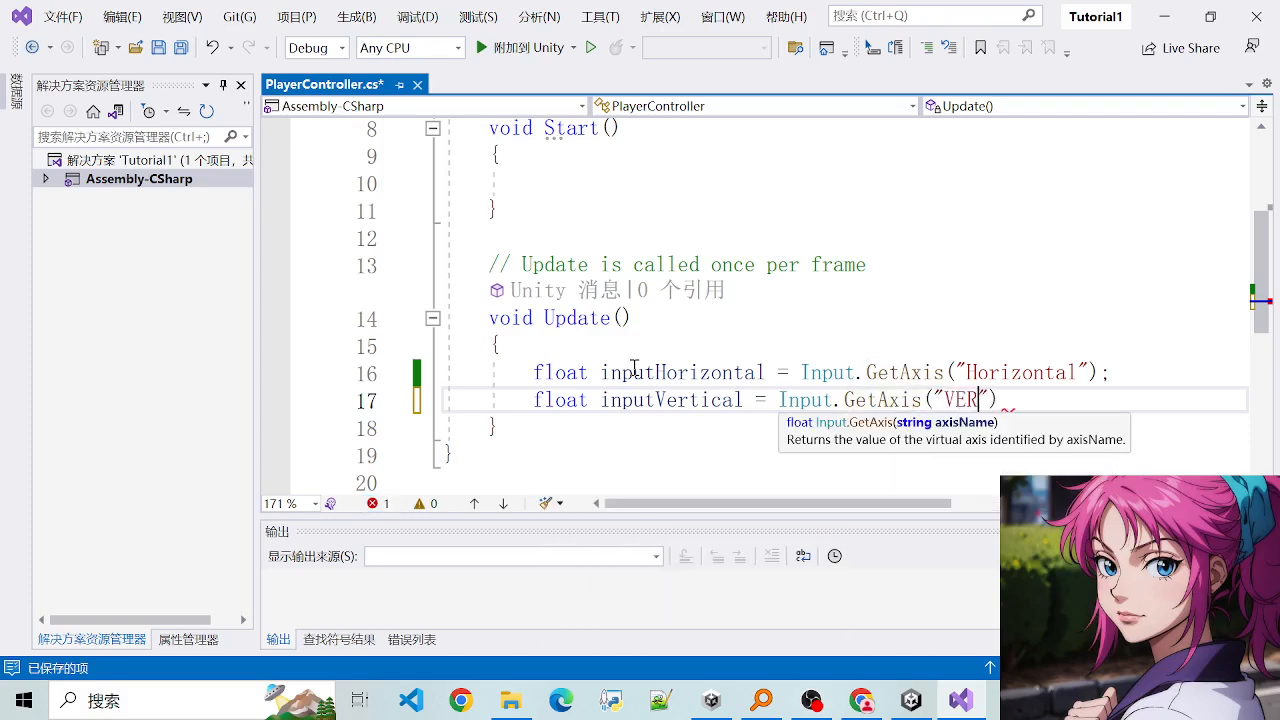
key(BackSpace)
key(BackSpace)
key(BackSpace)
text(Vertical")
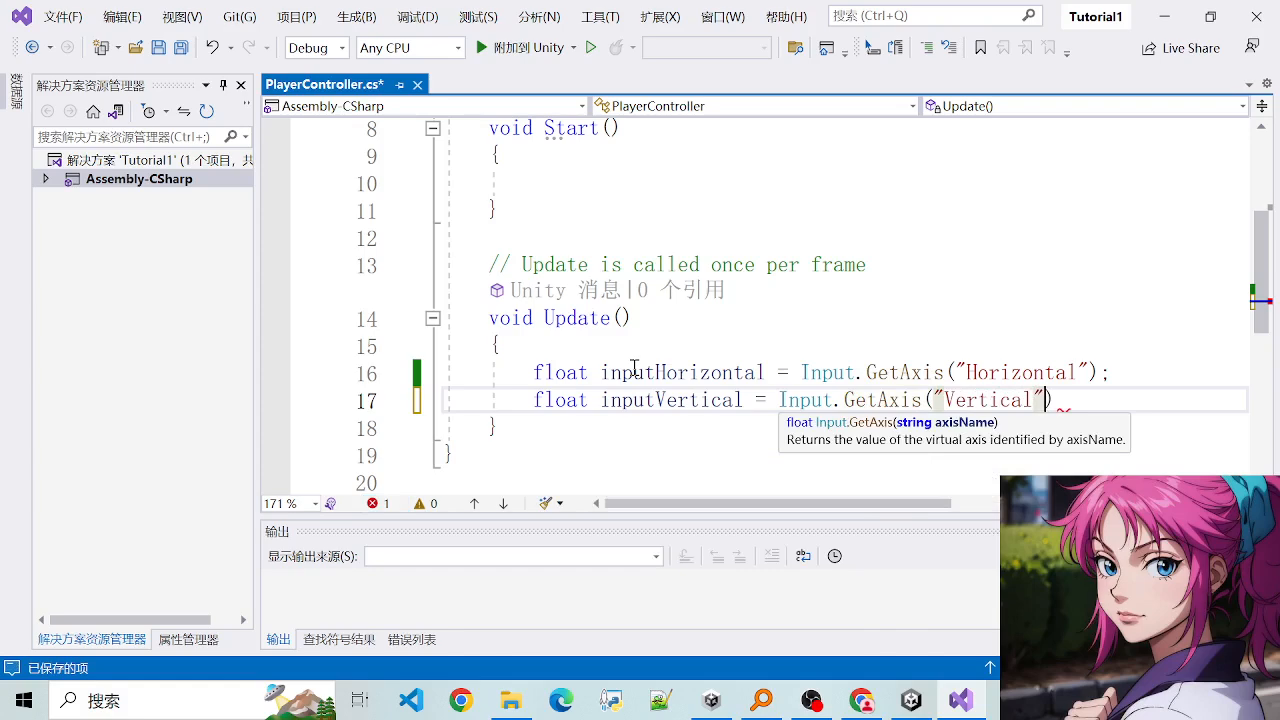
text();)
key(ctrl+s)
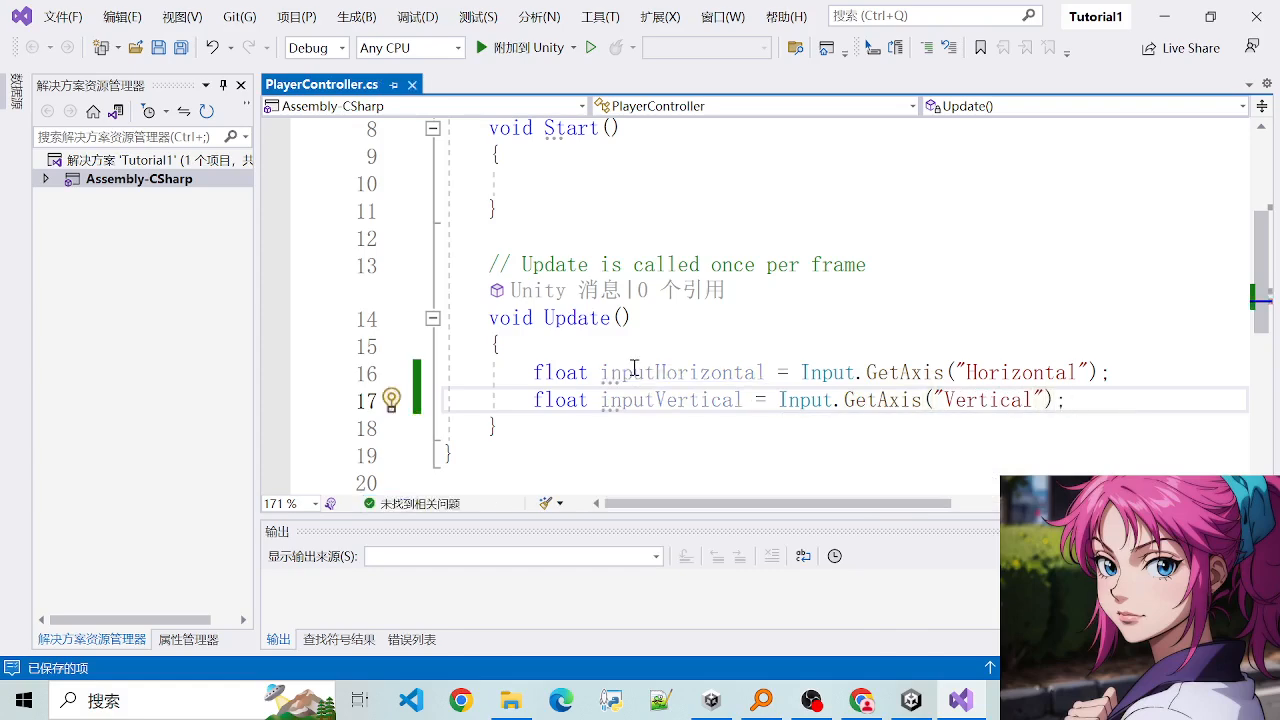
key(Return)
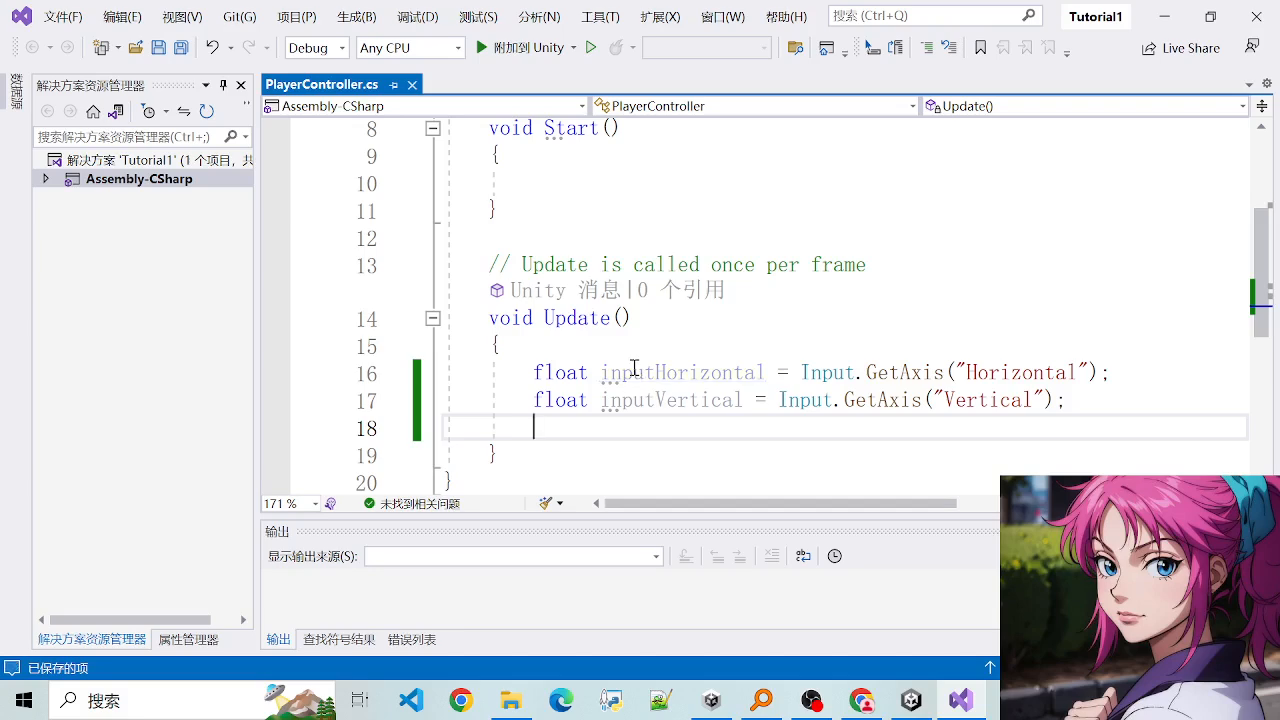
- Review the inputHorizontal and inputVertical declarations in the Update method, examining their float type
drag(537, 371, 657, 389)
click(666, 423)
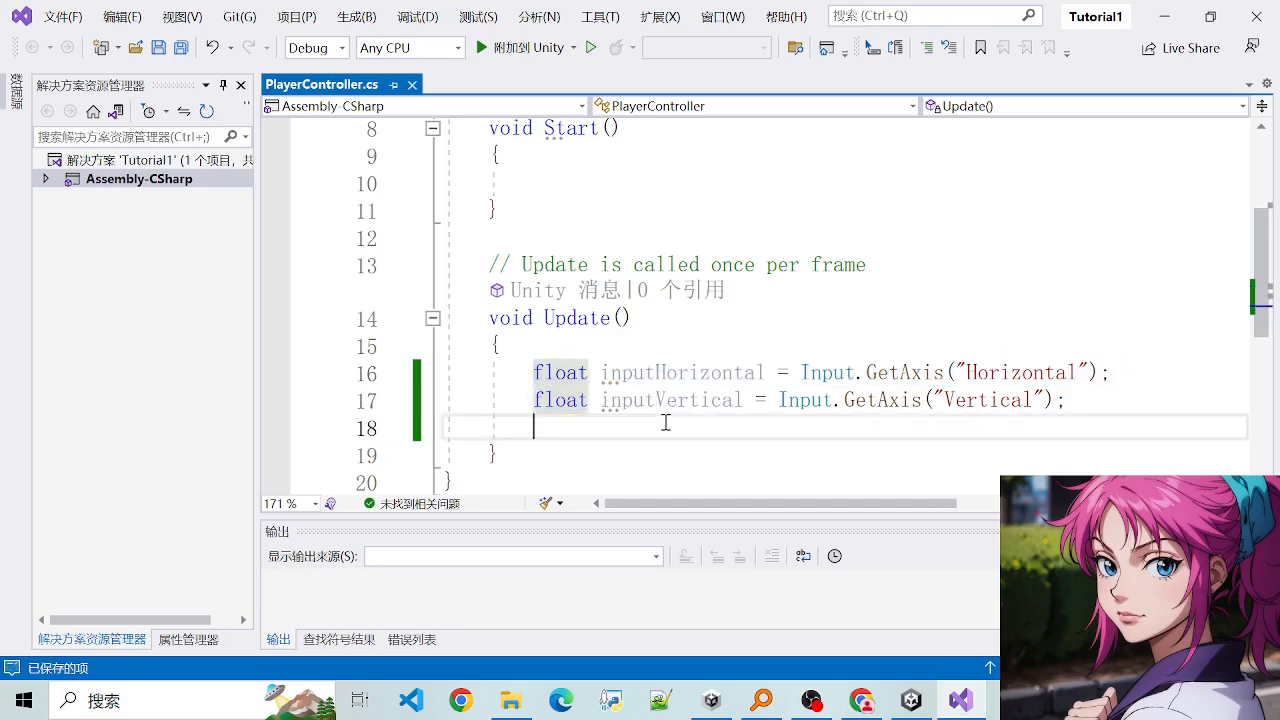
scroll(666, 423, down, 1)
scroll(649, 379, up, 1)
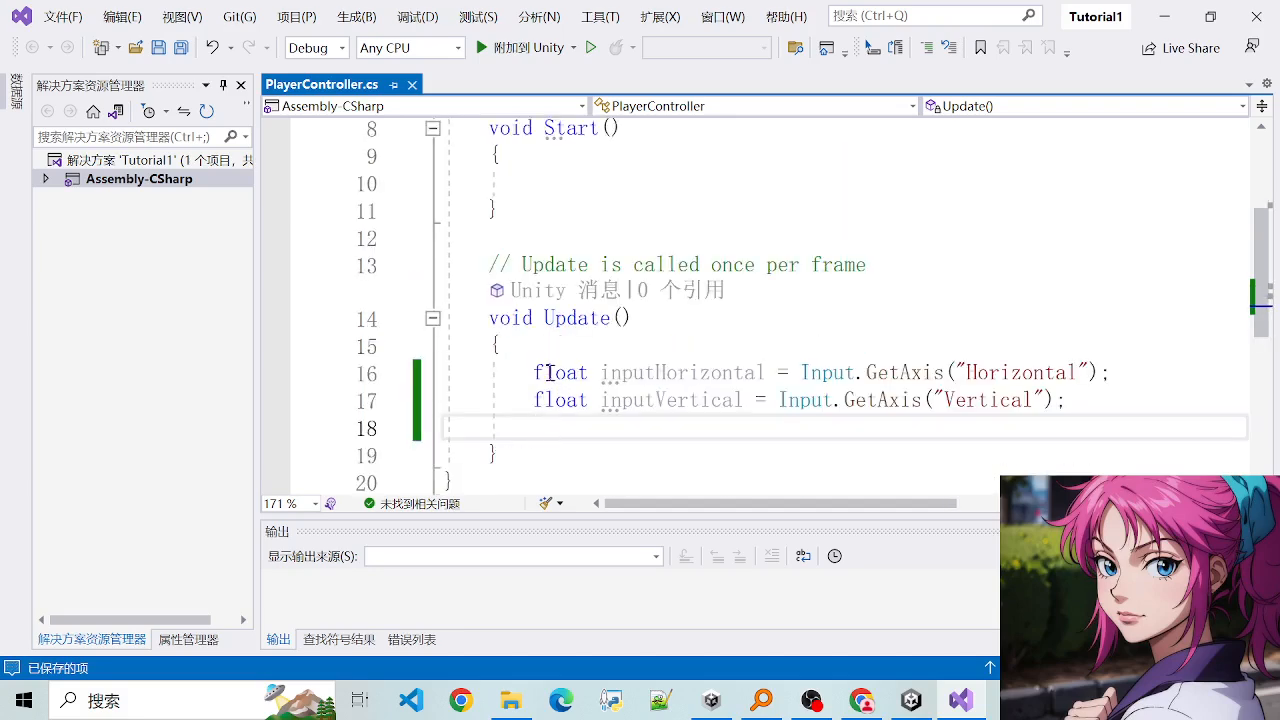
click(617, 452)
click(1064, 402)
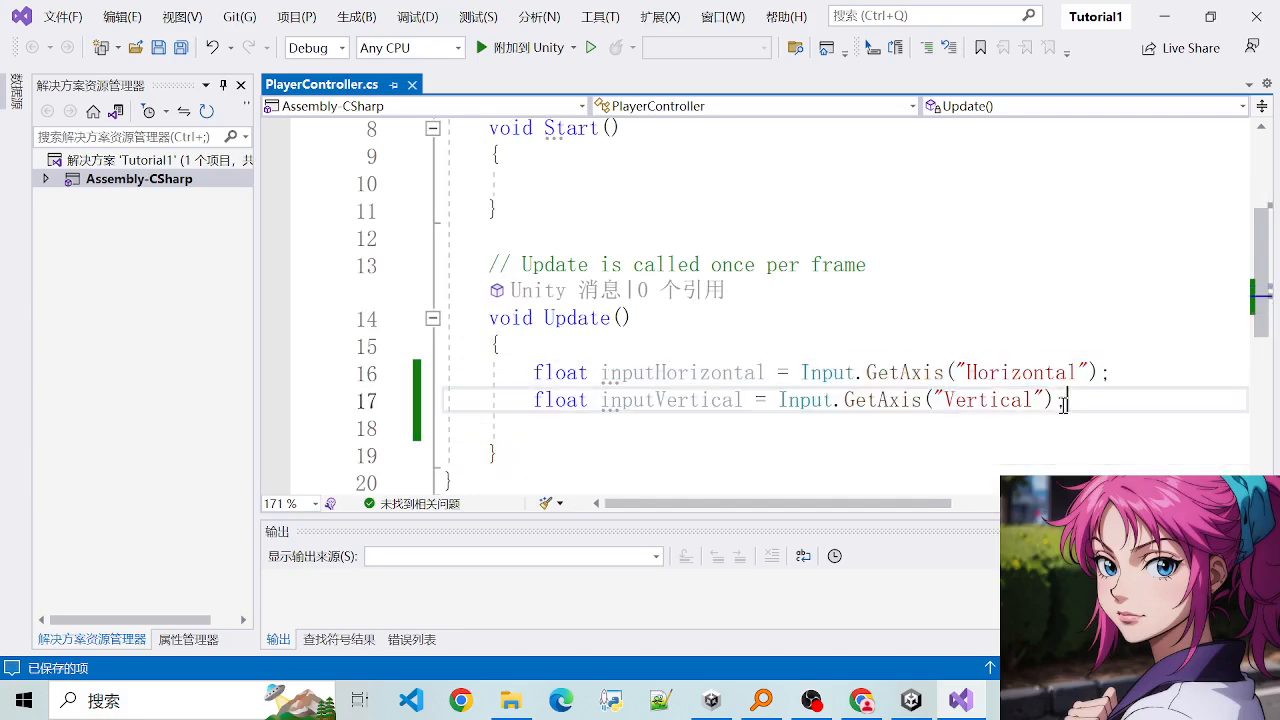
drag(543, 372, 623, 401)
click(632, 430)
drag(543, 372, 635, 408)
click(671, 463)
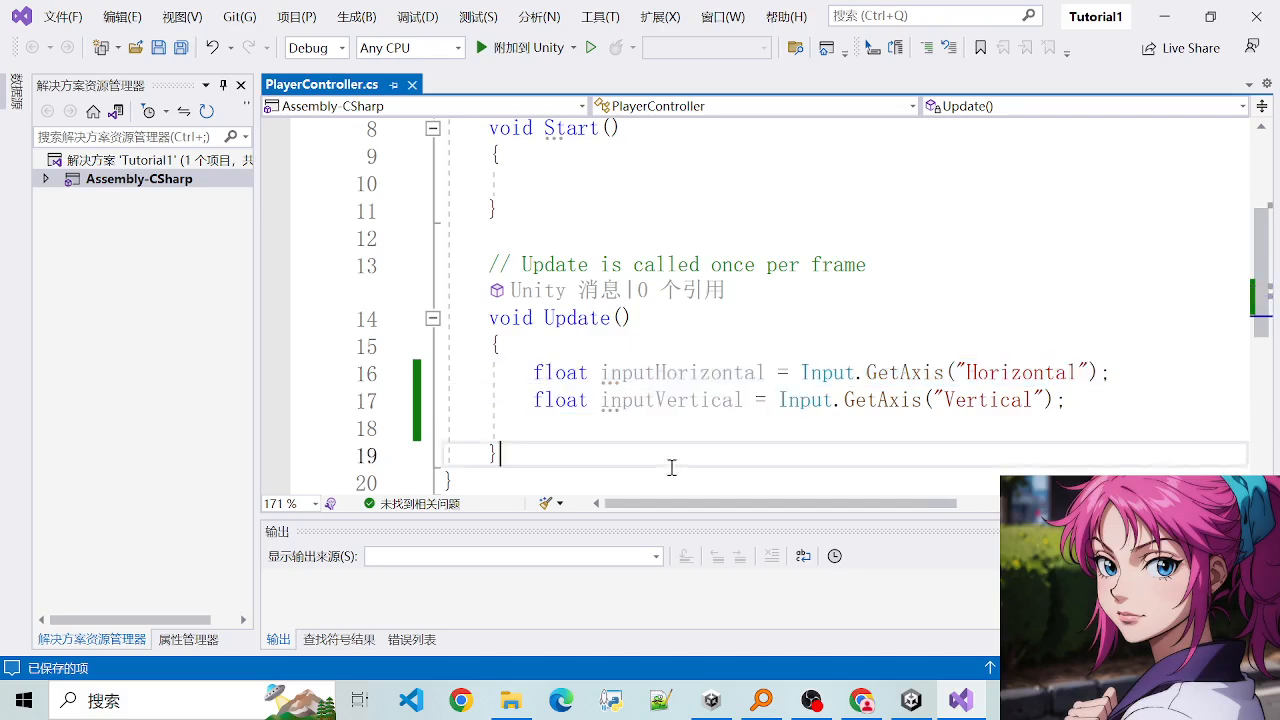
- Save the PlayerController script with the caret on the empty line below inputVertical and switch to Unity to let it recompile
click(653, 438)
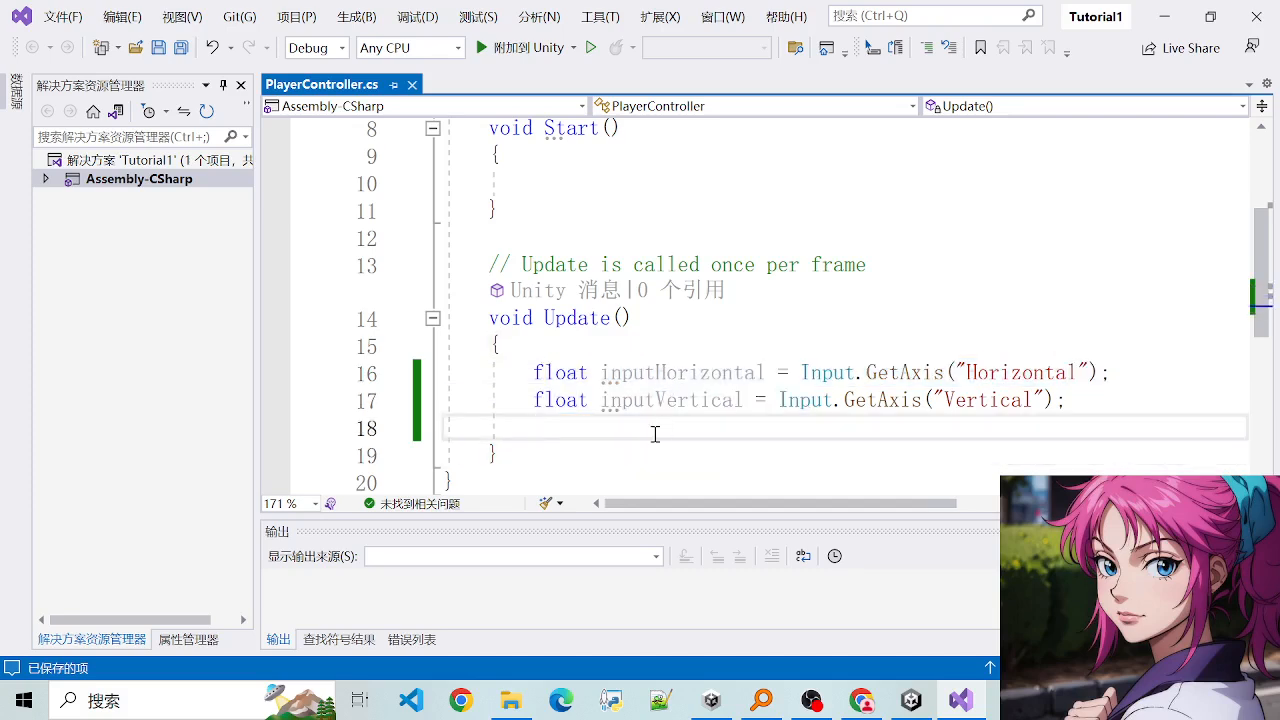
text(s)
key(BackSpace)
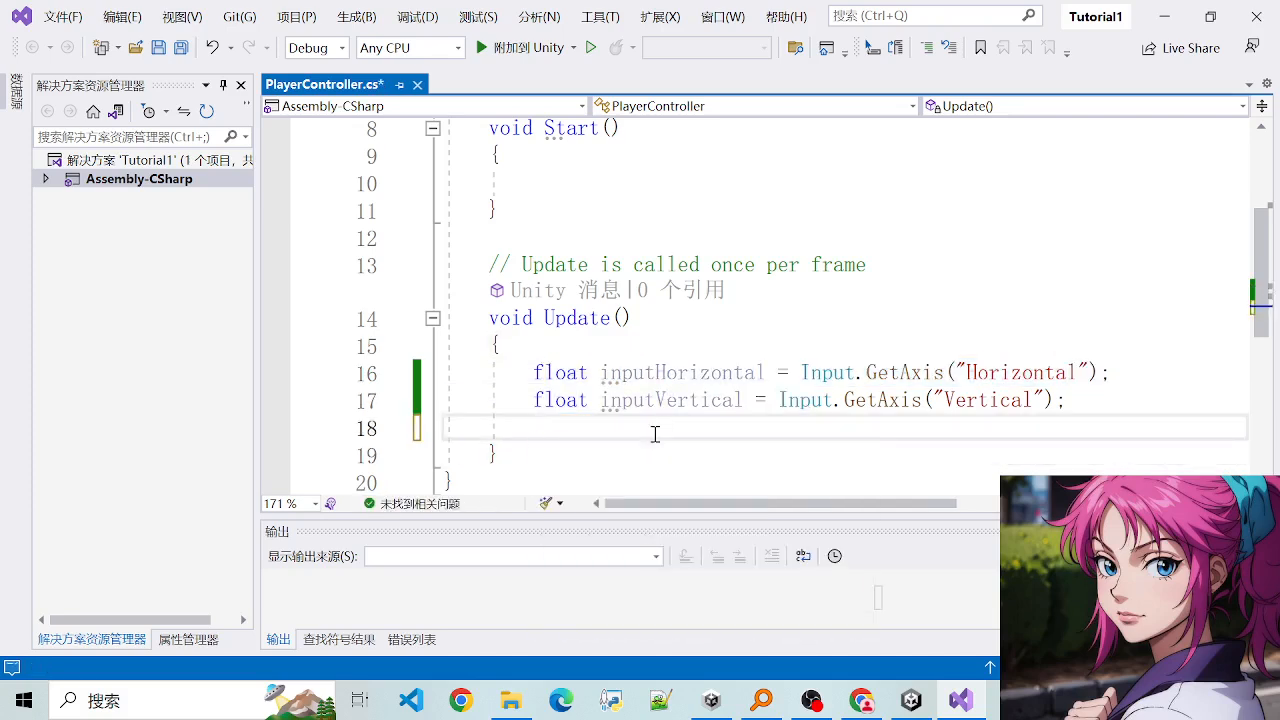
key(ctrl+s)
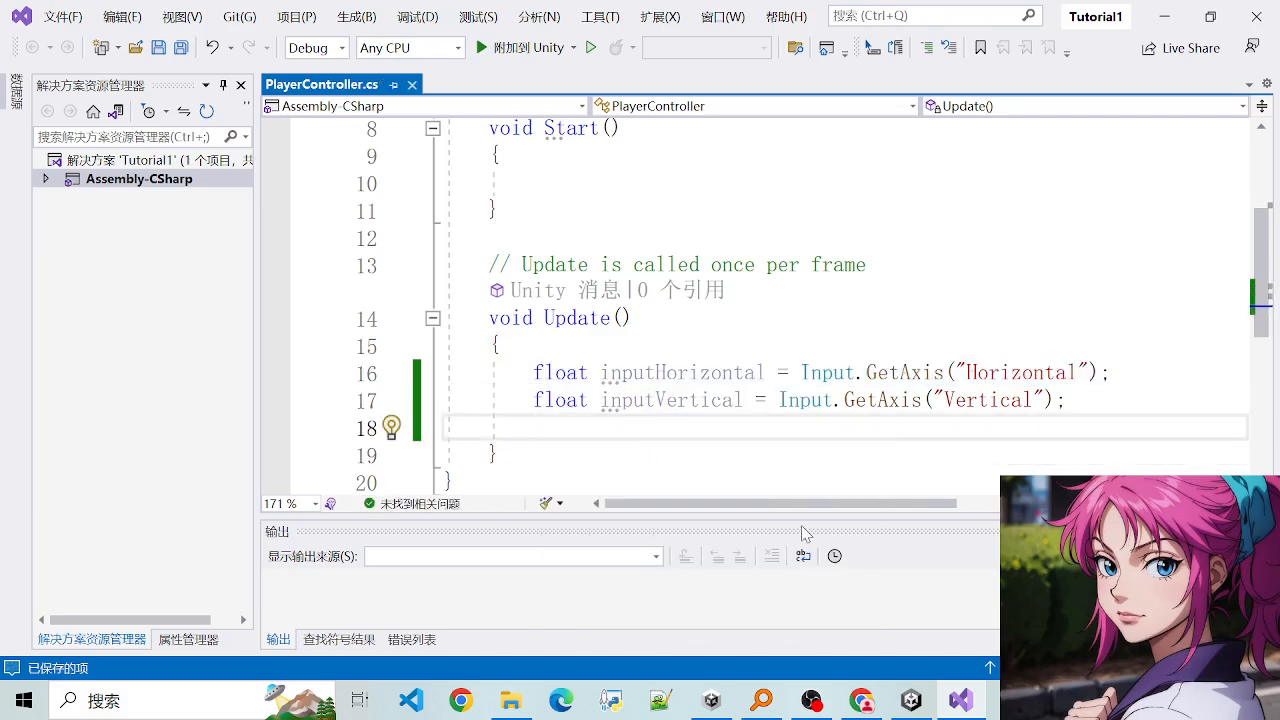
click(911, 700)
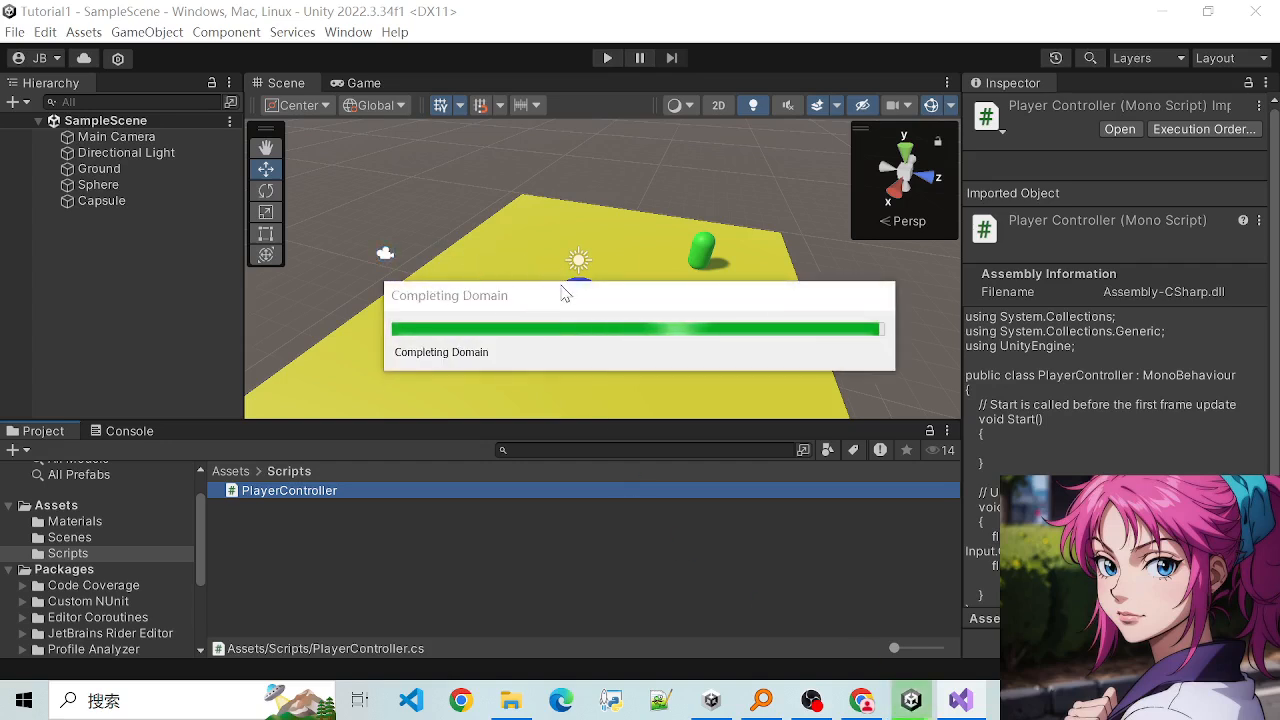
- Recheck the inputHorizontal and inputVertical lines of the script in Visual Studio and return to Unity
click(960, 701)
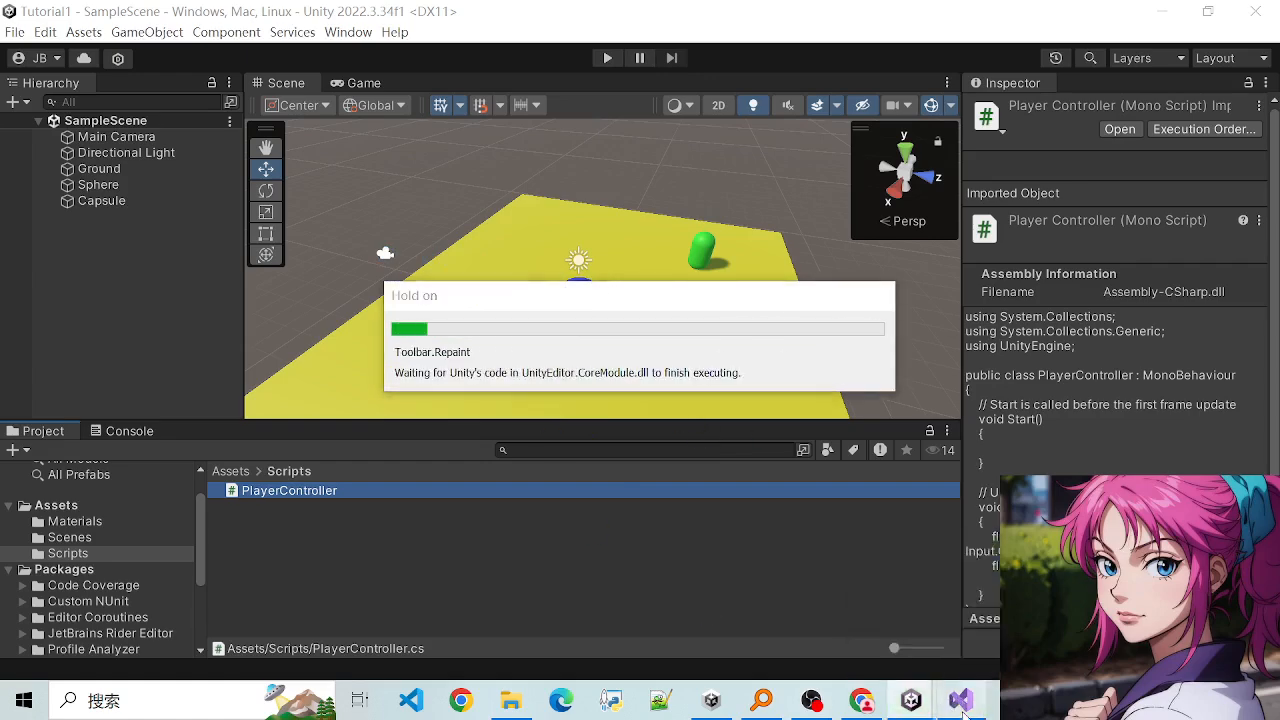
drag(536, 372, 846, 443)
click(580, 371)
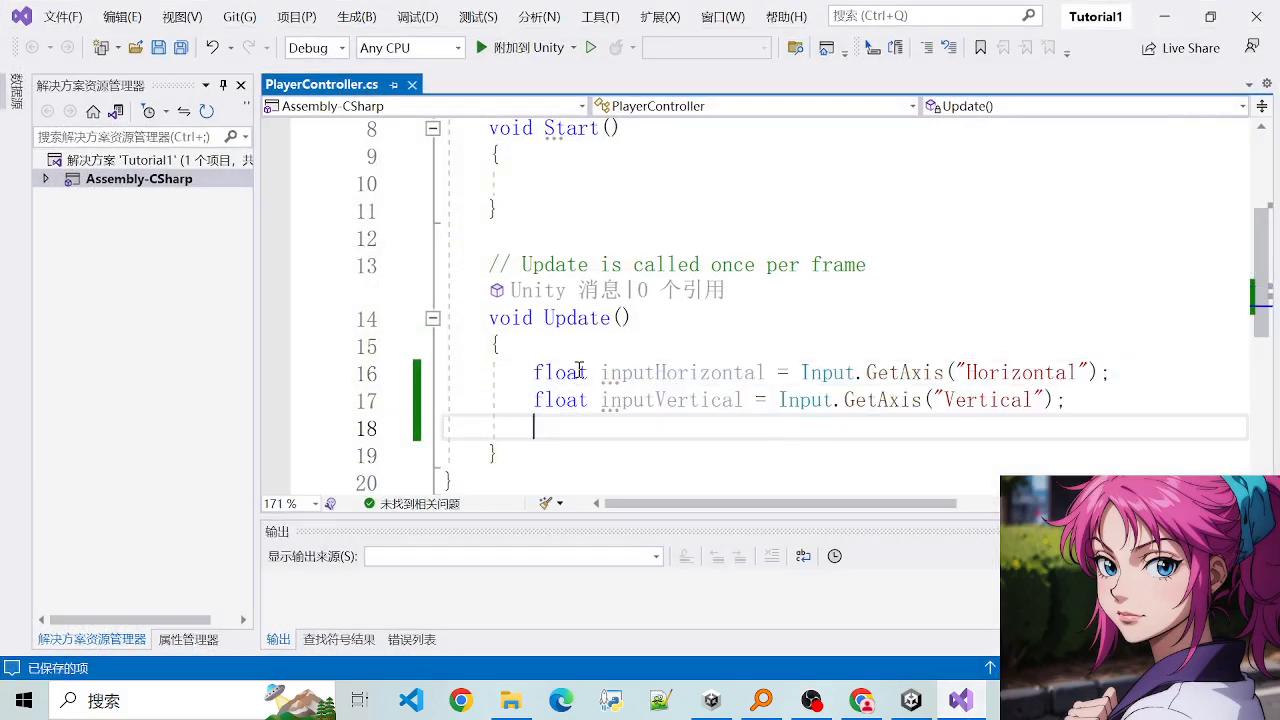
click(742, 400)
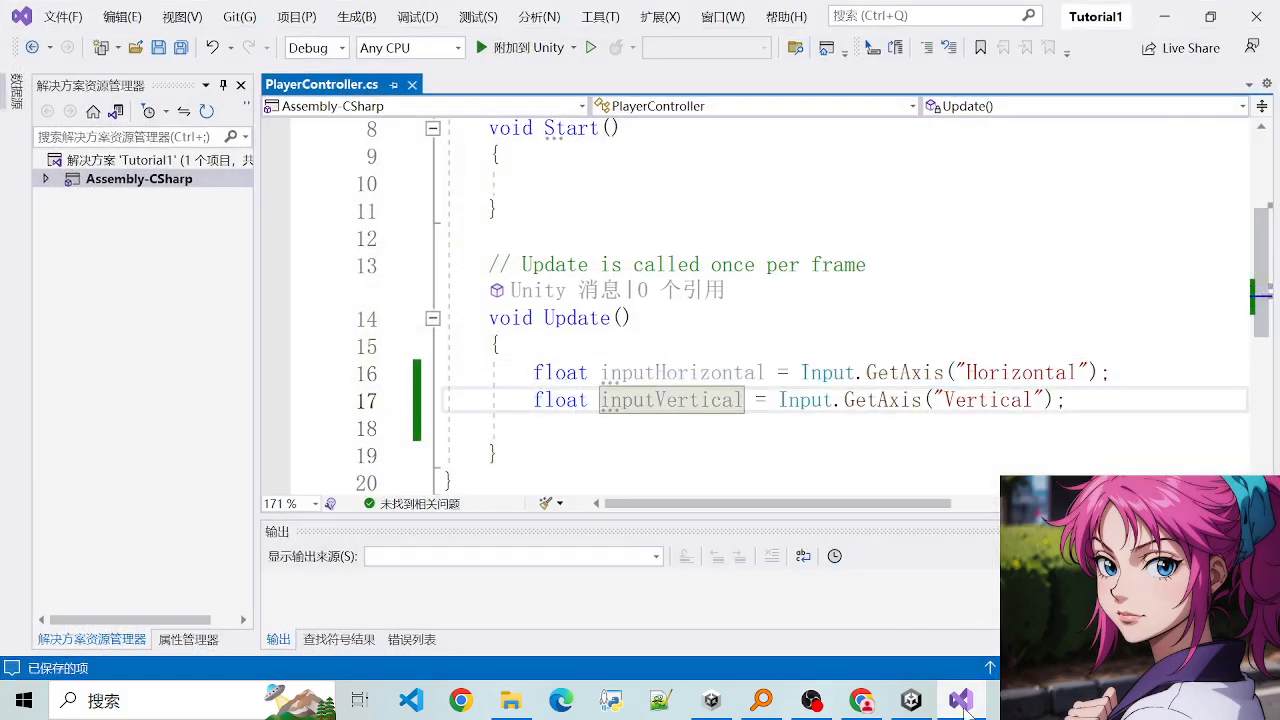
click(910, 701)
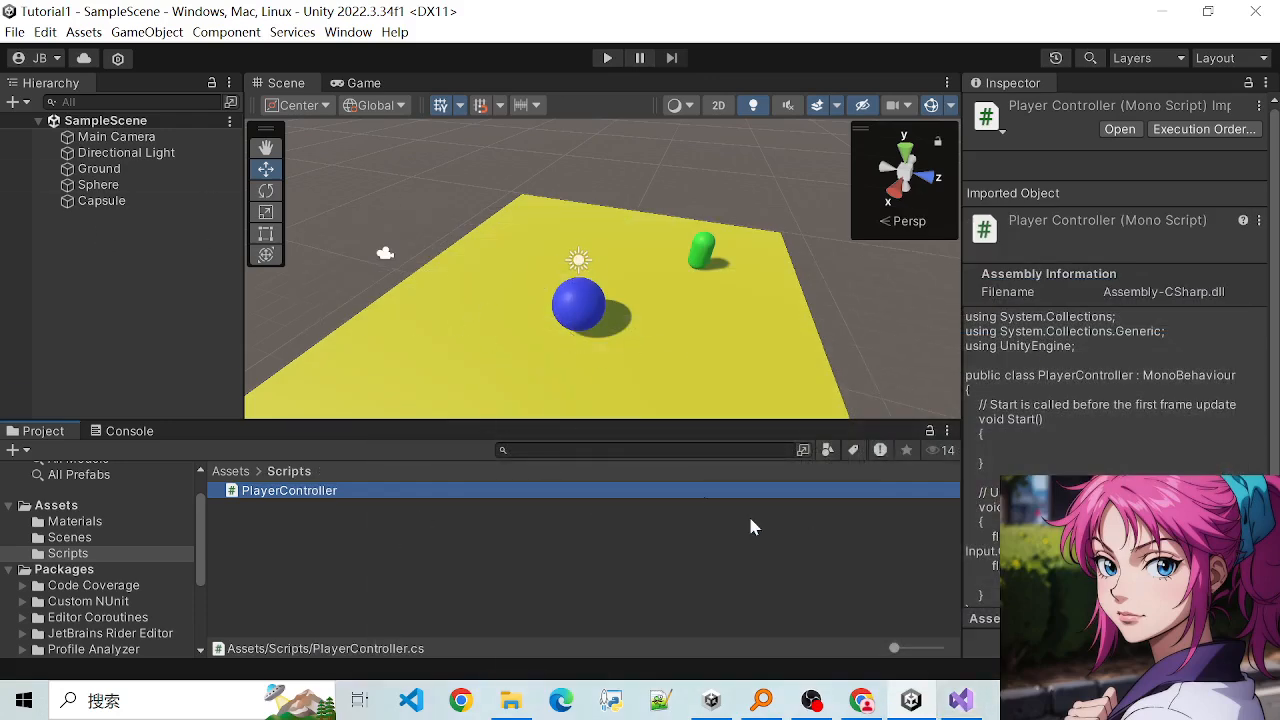
click(960, 700)
click(911, 700)
- Rename the Sphere object in SampleScene as Player
click(85, 185)
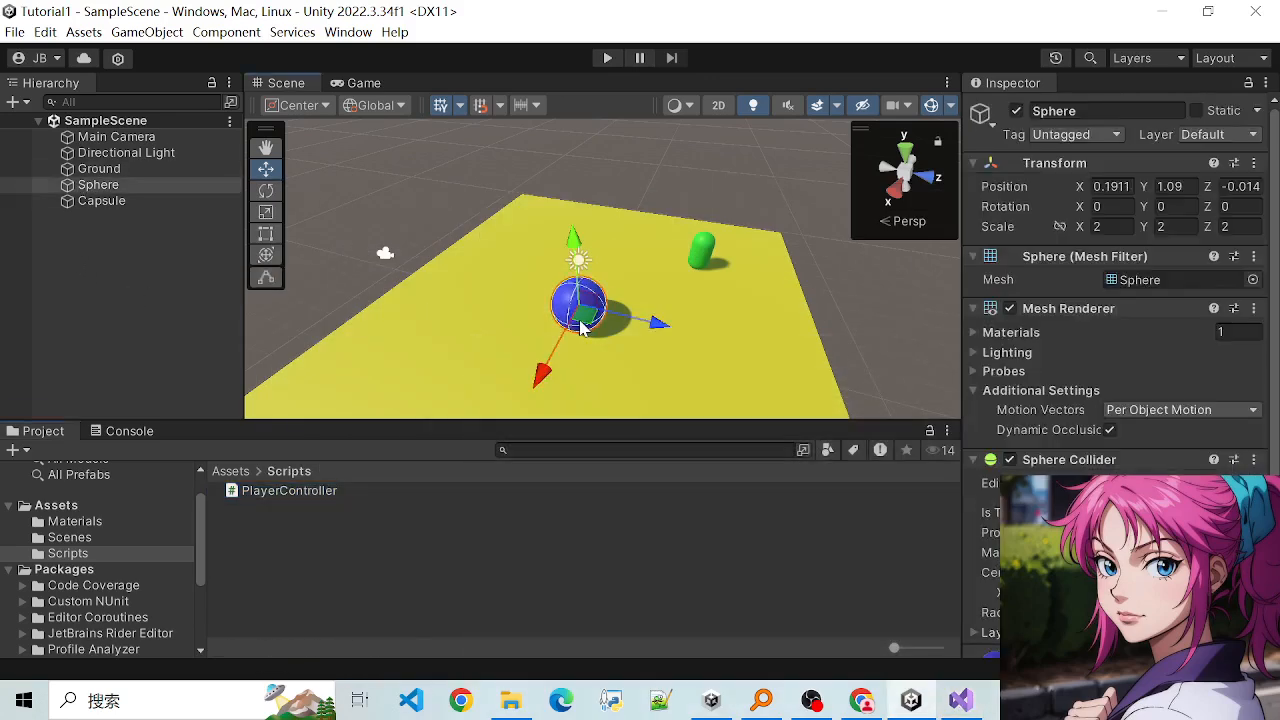
right_click(110, 192)
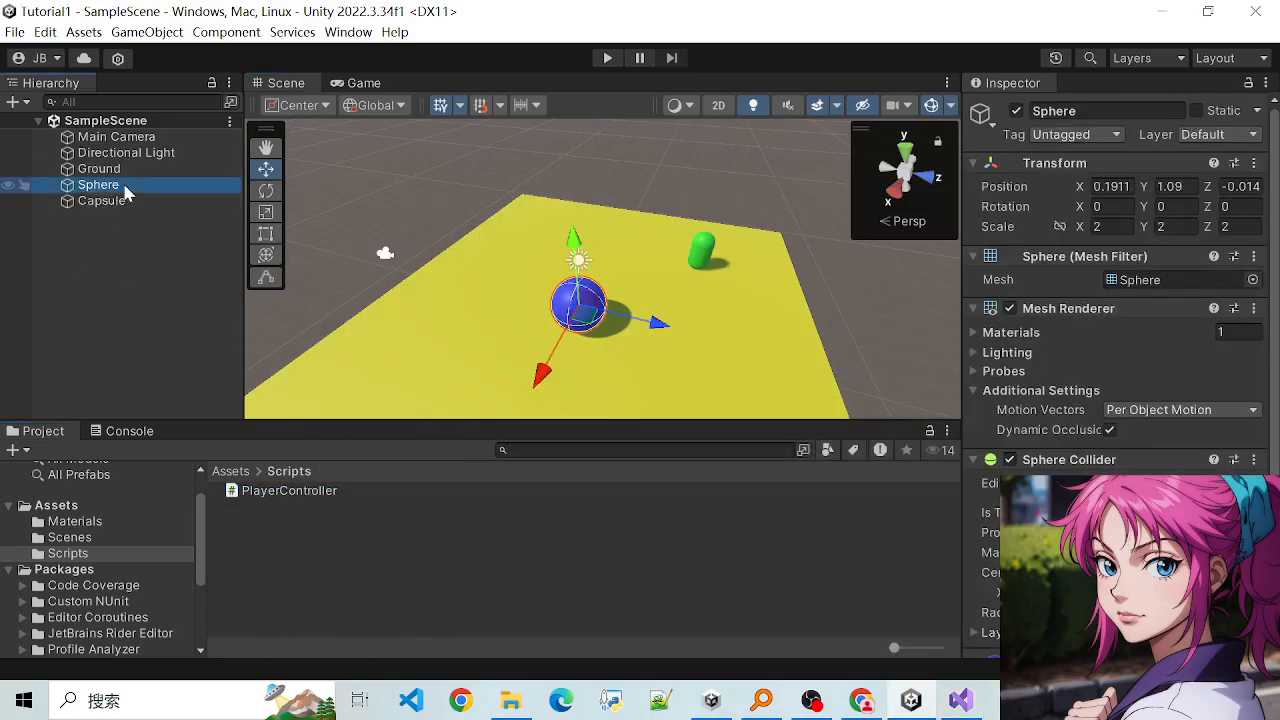
click(241, 190)
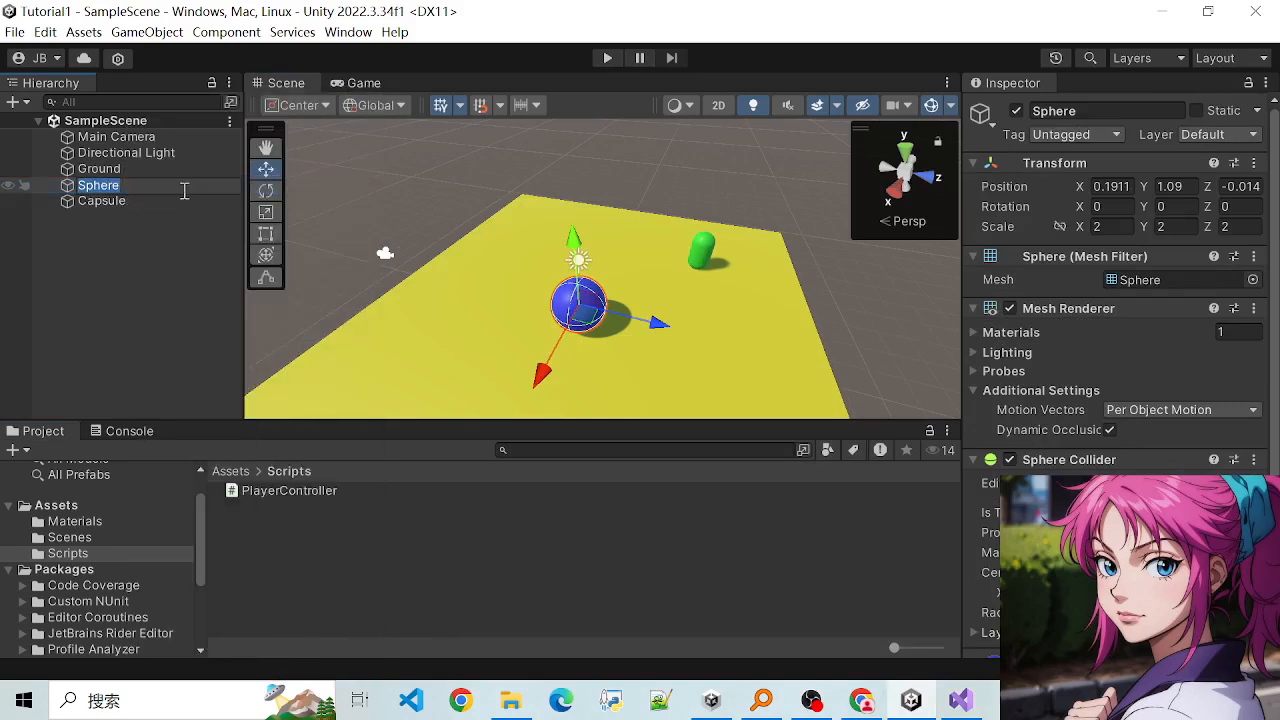
key(BackSpace)
text(Player)
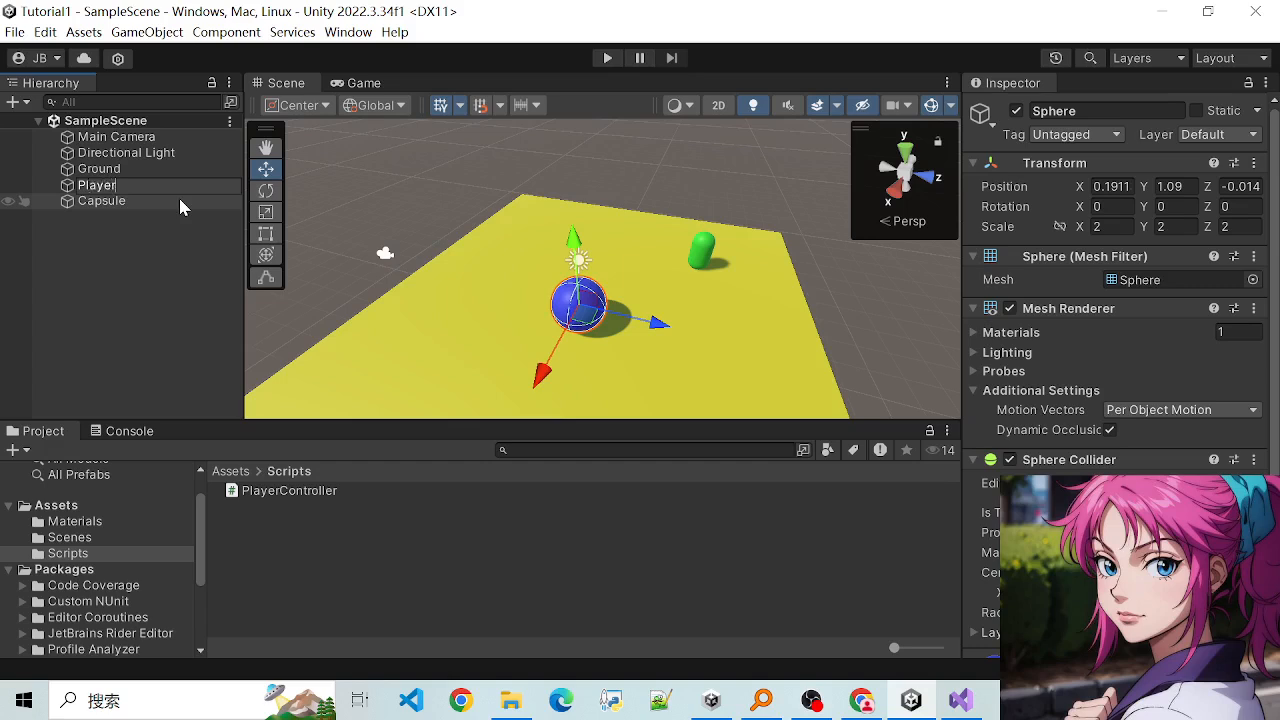
key(Return)
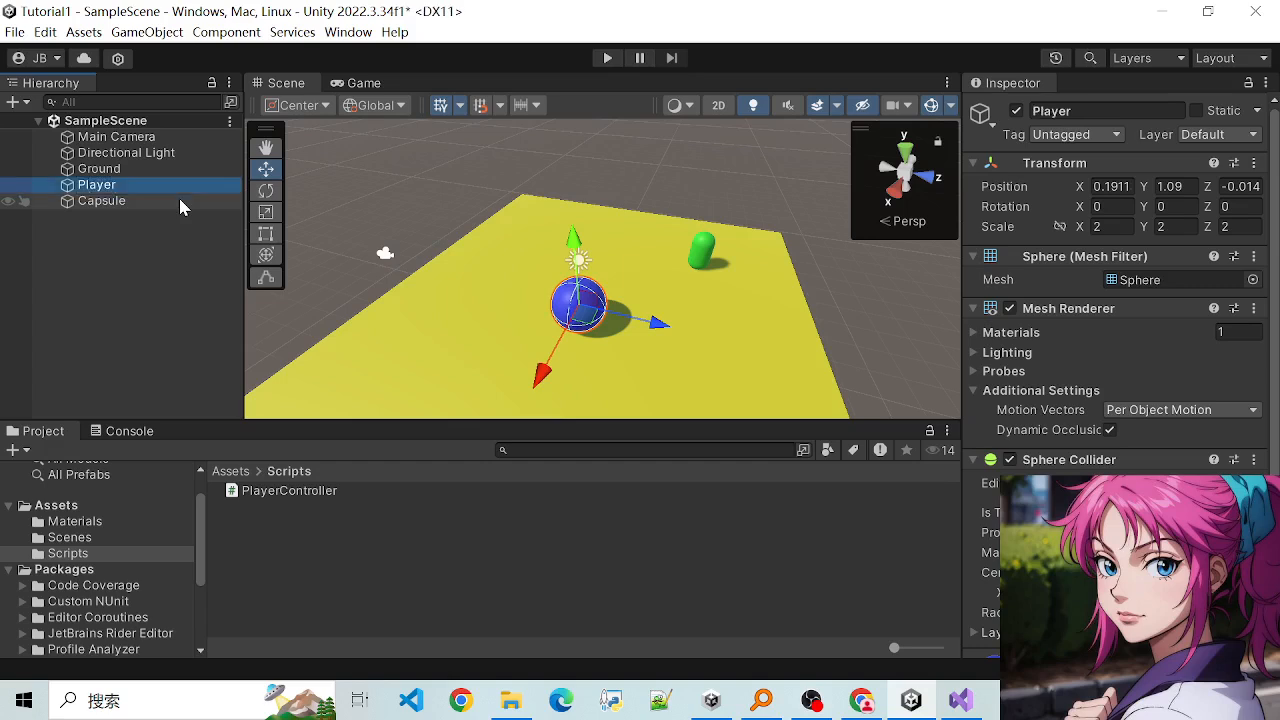
click(1099, 110)
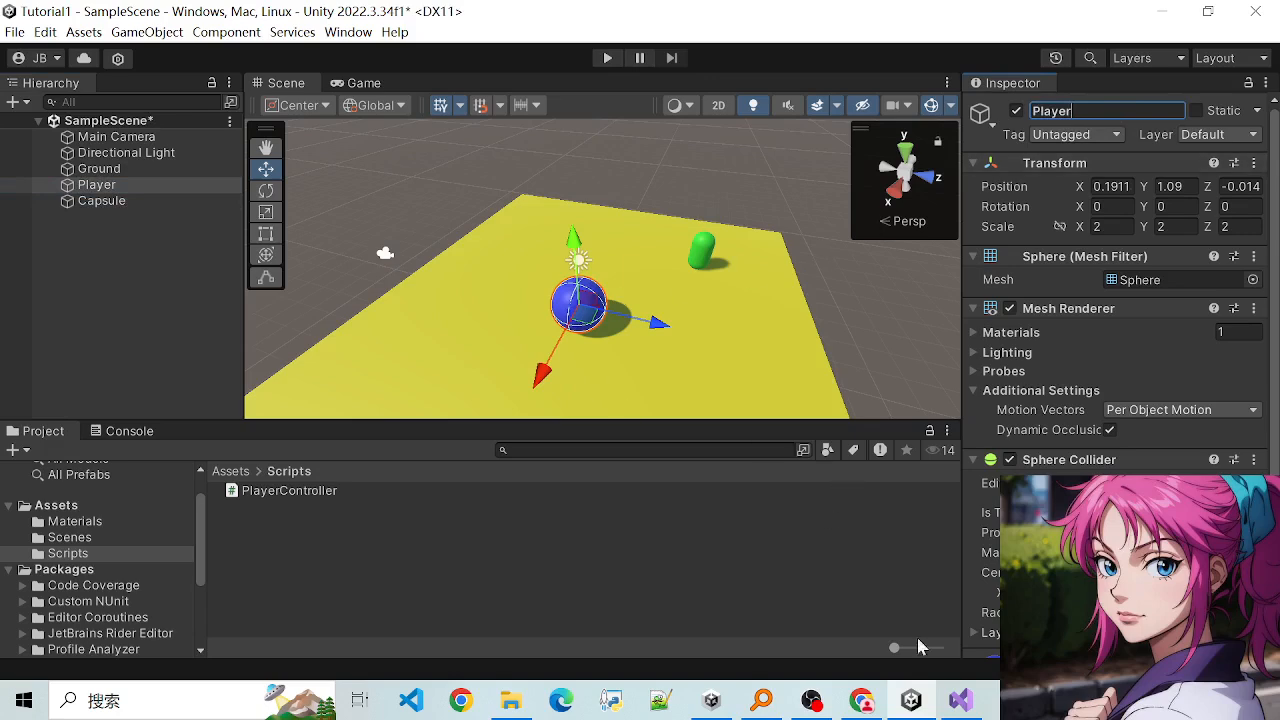
- Attach the PlayerController script from the Scripts folder to the Player object and check its component list
scroll(850, 410, down, 3)
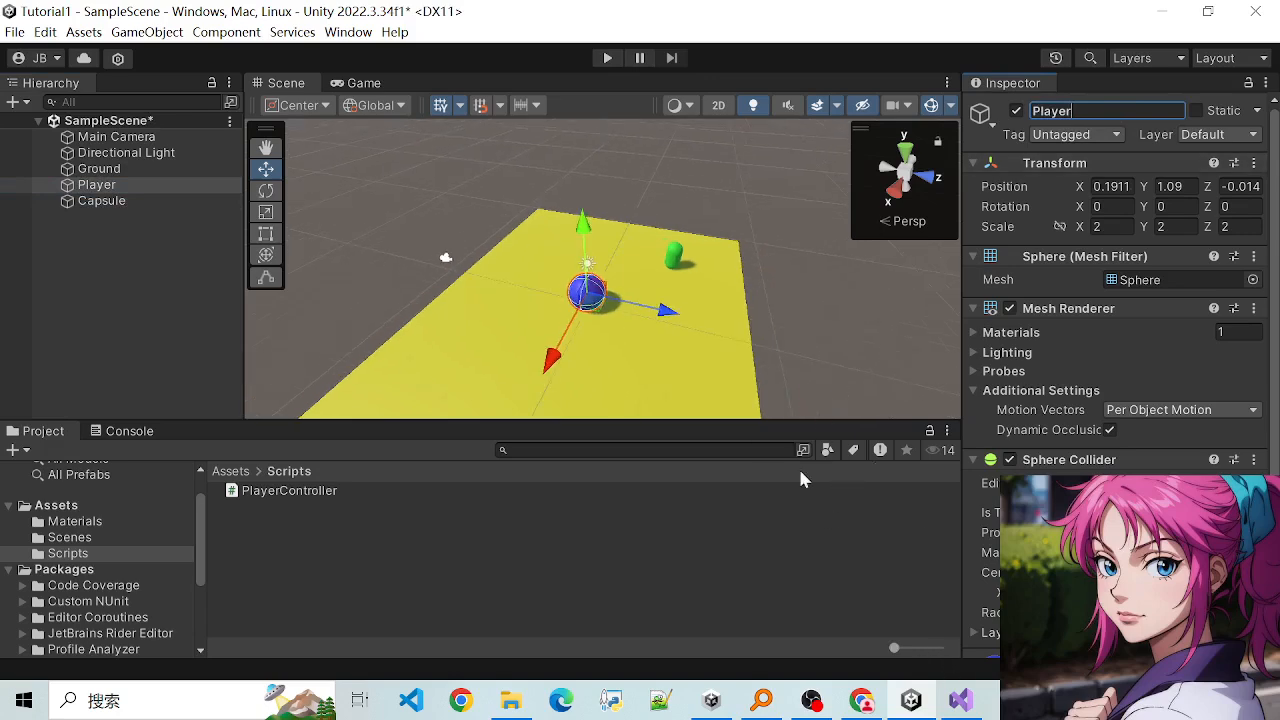
click(290, 494)
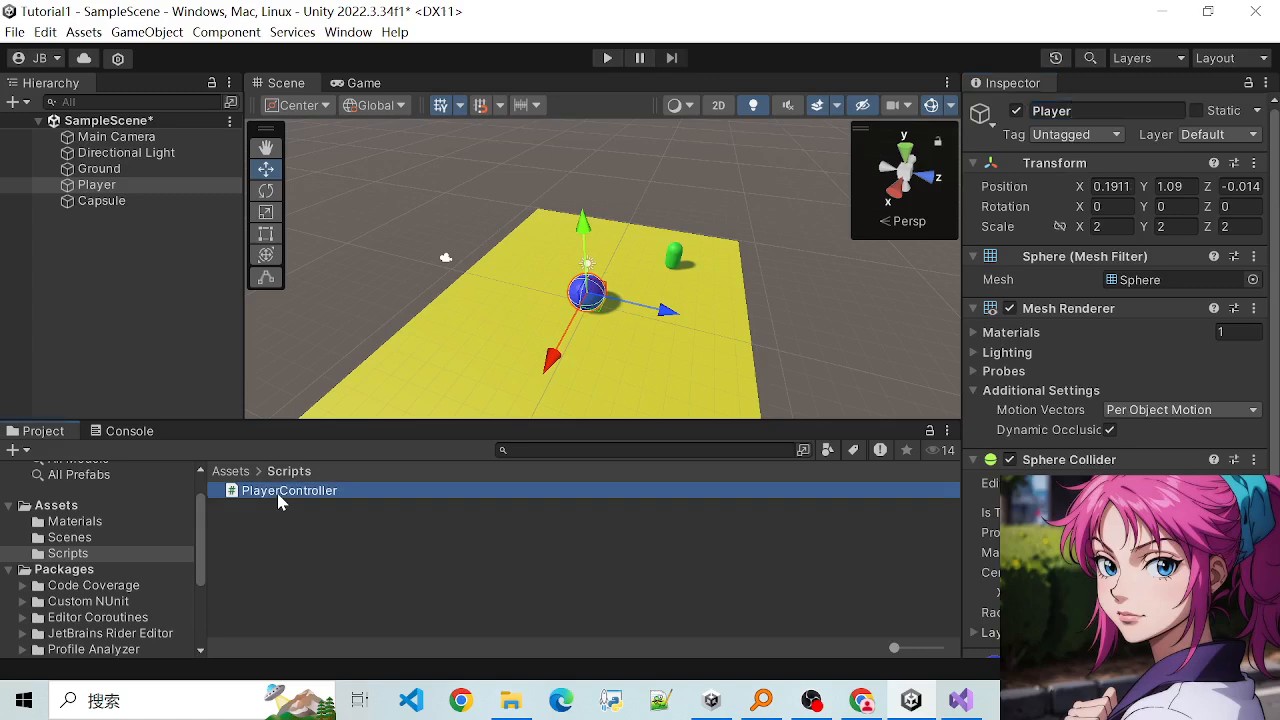
click(600, 294)
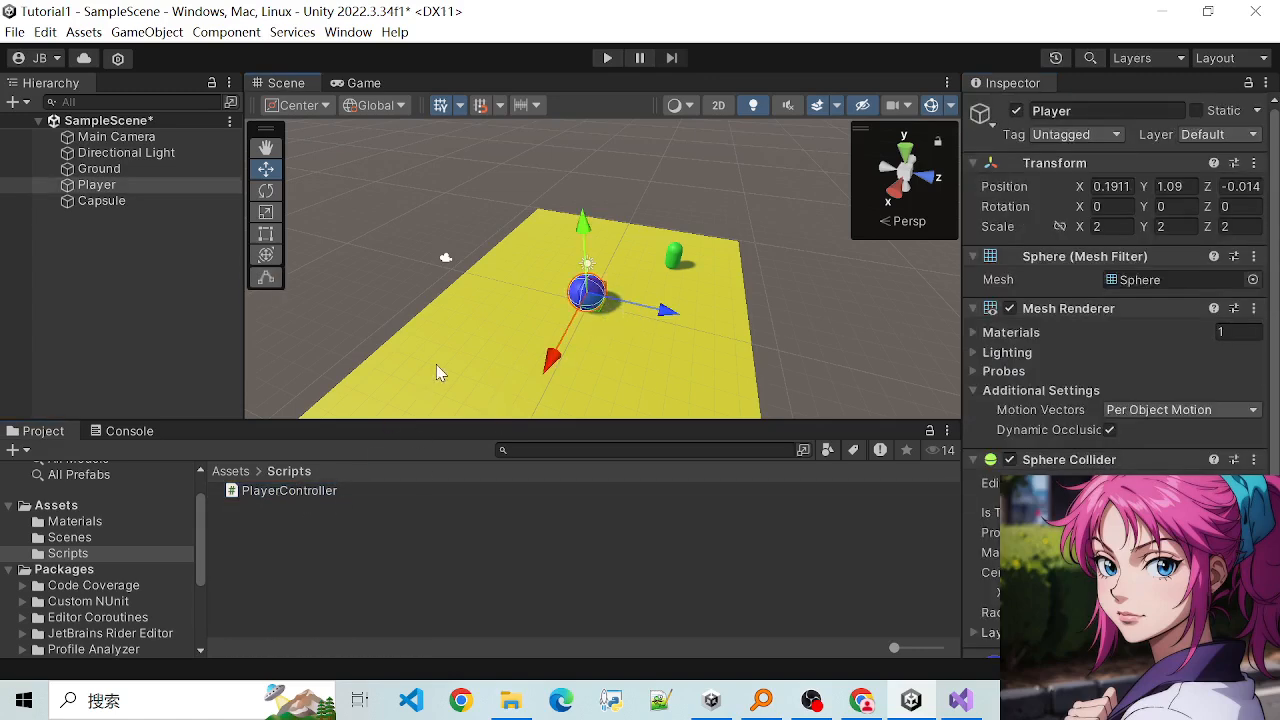
drag(288, 494, 108, 192)
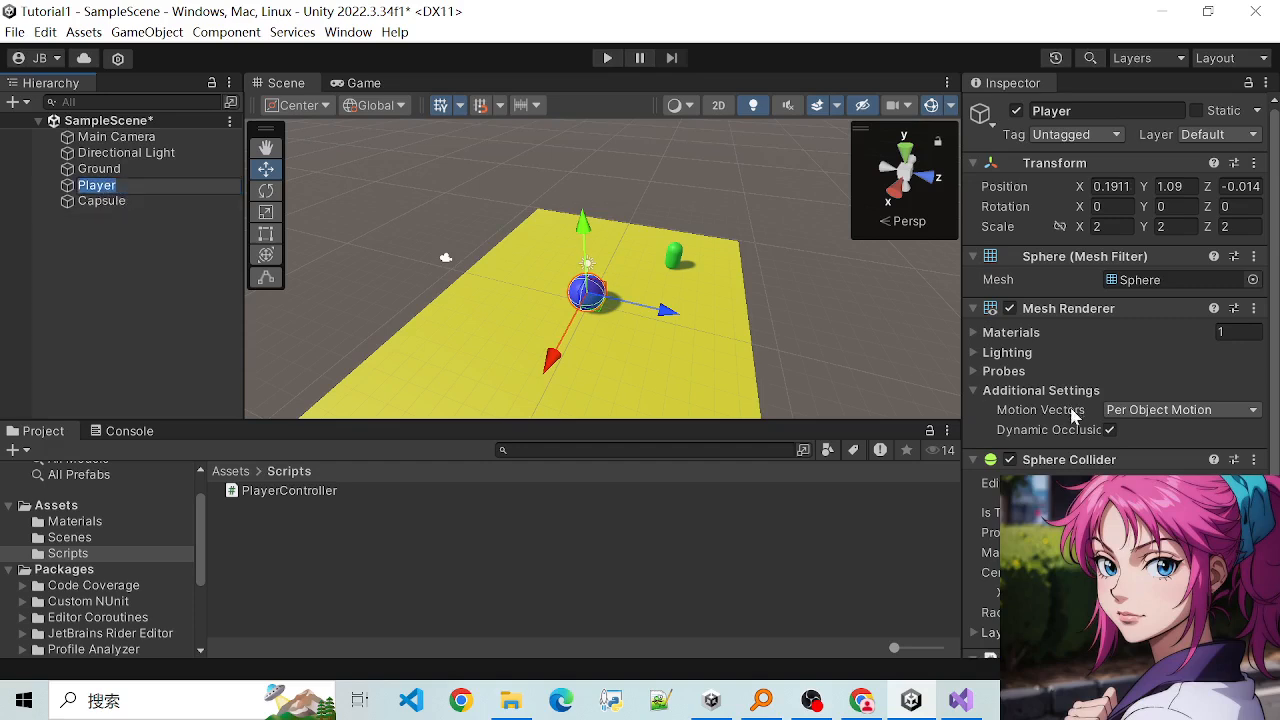
scroll(1072, 412, down, 3)
scroll(968, 514, up, 1)
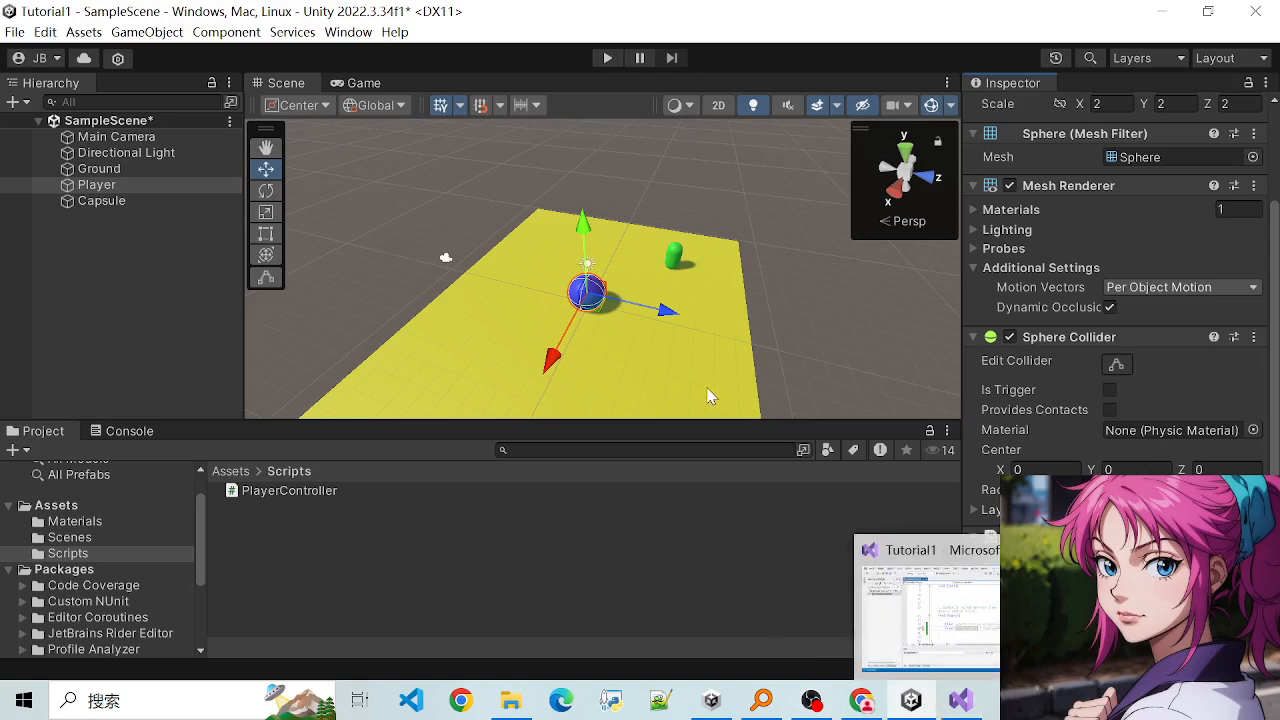
- Switch to Visual Studio and review the Update method's input declarations and the code above them
click(946, 712)
drag(524, 372, 646, 402)
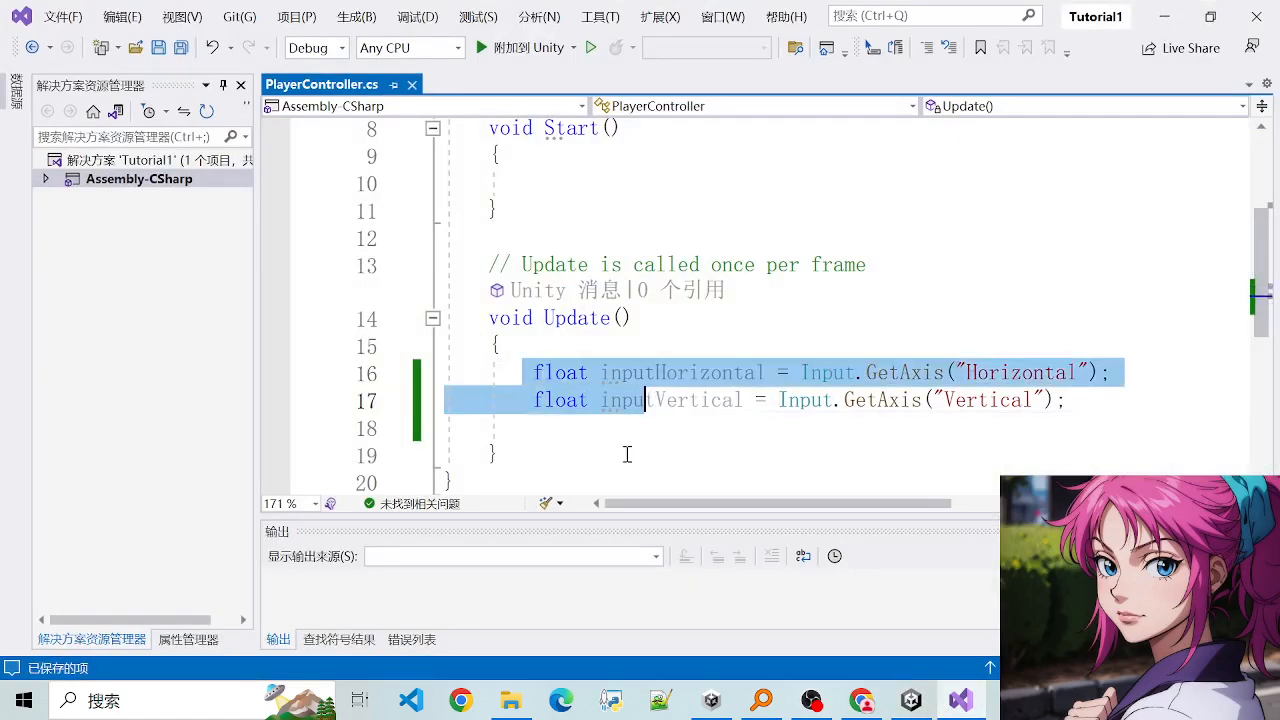
click(602, 483)
click(636, 431)
scroll(615, 388, up, 3)
drag(492, 297, 688, 378)
click(689, 382)
scroll(683, 412, down, 4)
click(662, 371)
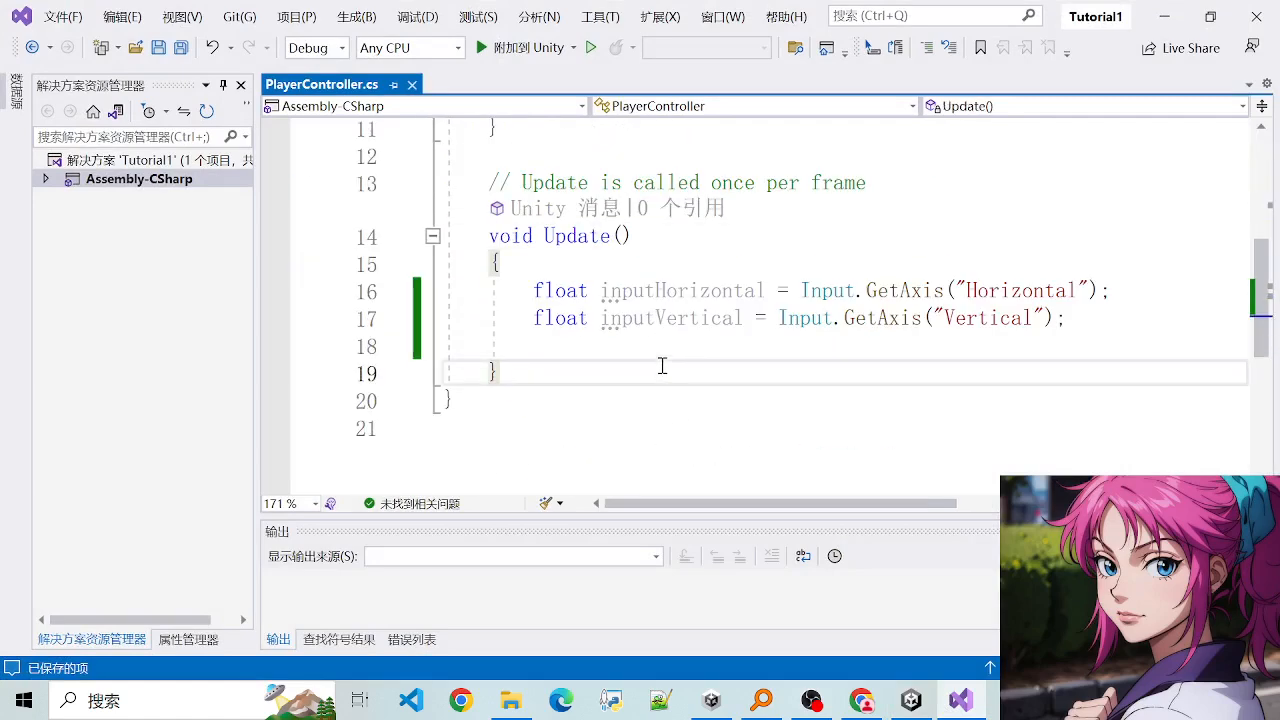
- On the empty line below inputVertical in Update, enter "transform." and dismiss the completion suggestions
click(677, 354)
text(t)
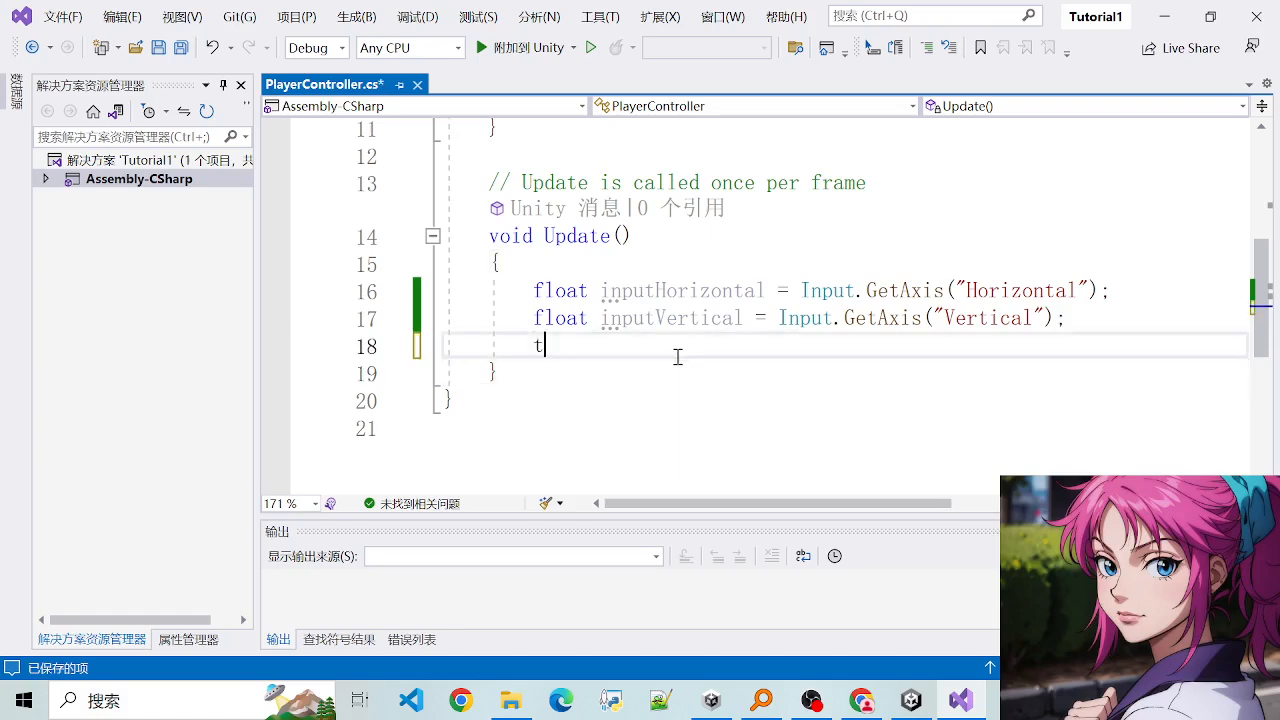
text(ransform.)
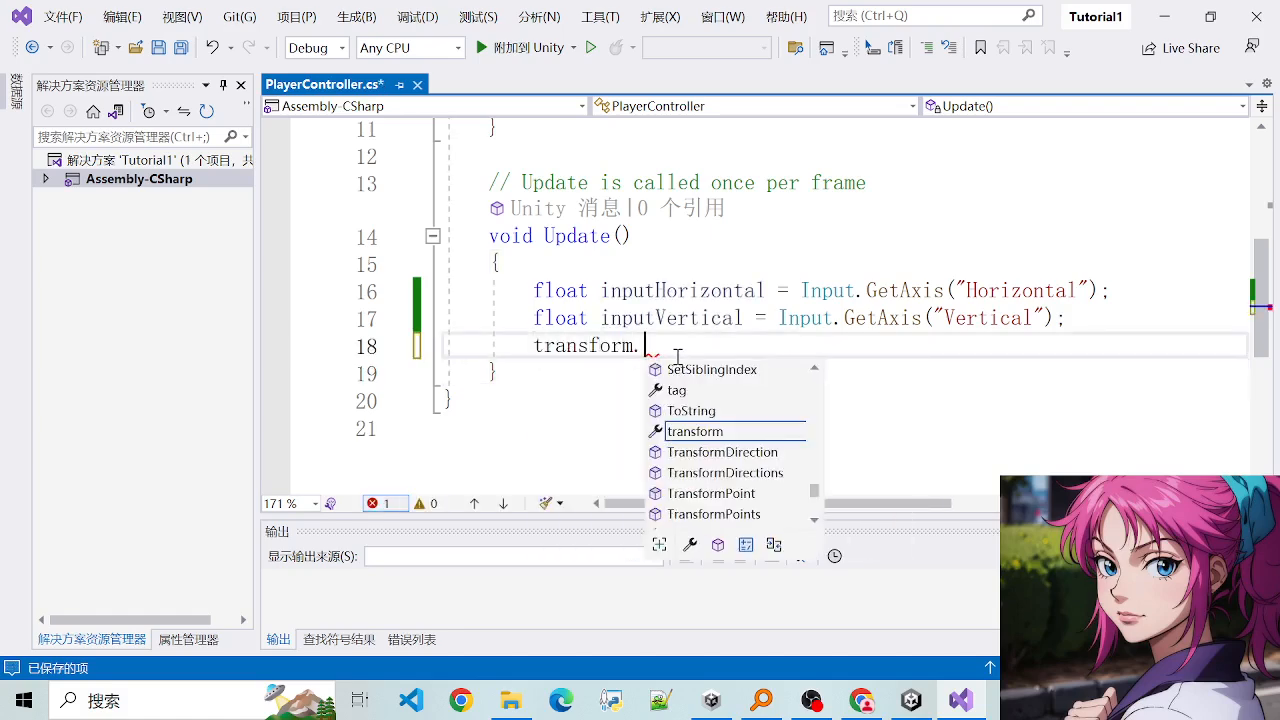
key(Escape)
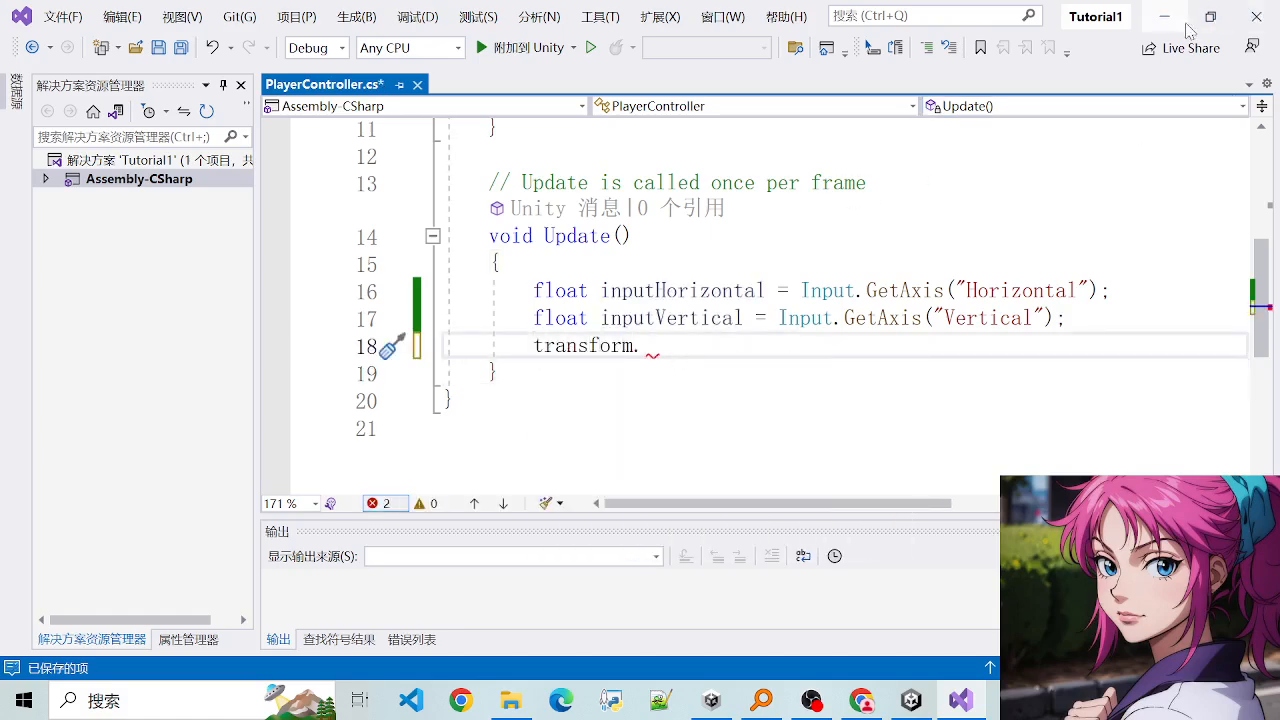
- Switch to Unity and examine the Player object's Transform and its other components down to the attached script
click(1165, 17)
scroll(1030, 215, up, 1)
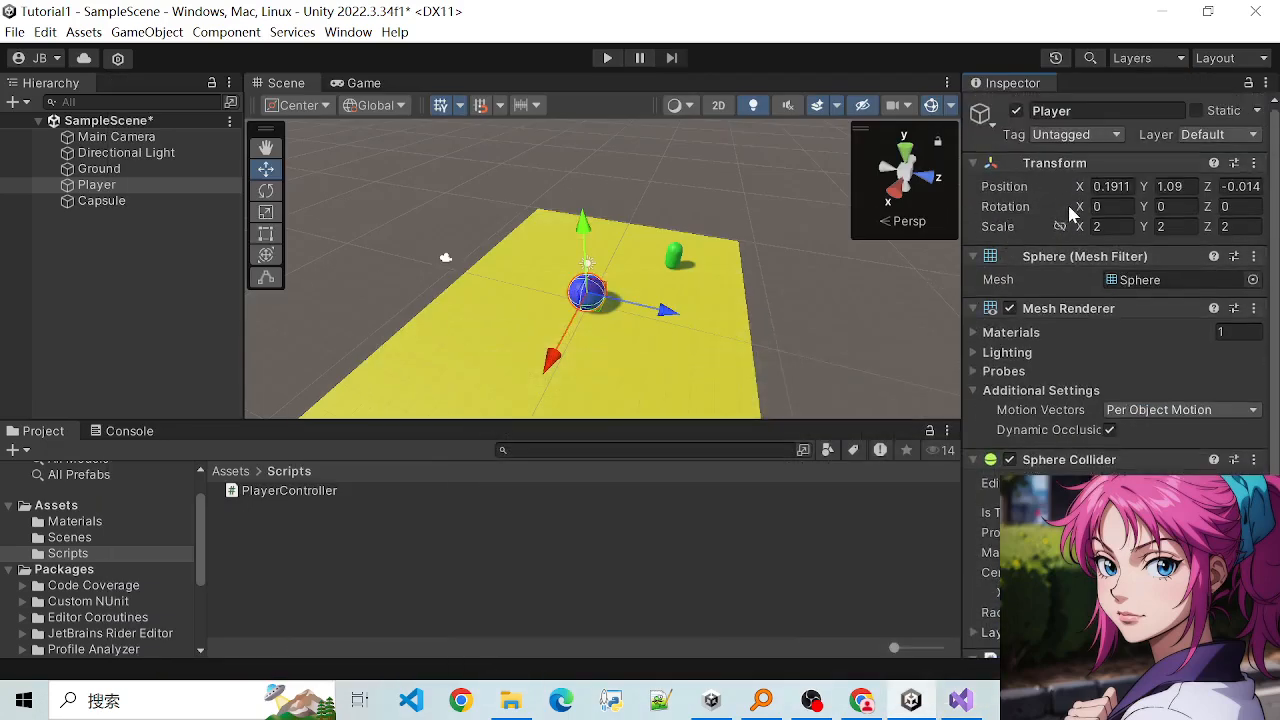
scroll(500, 340, up, 3)
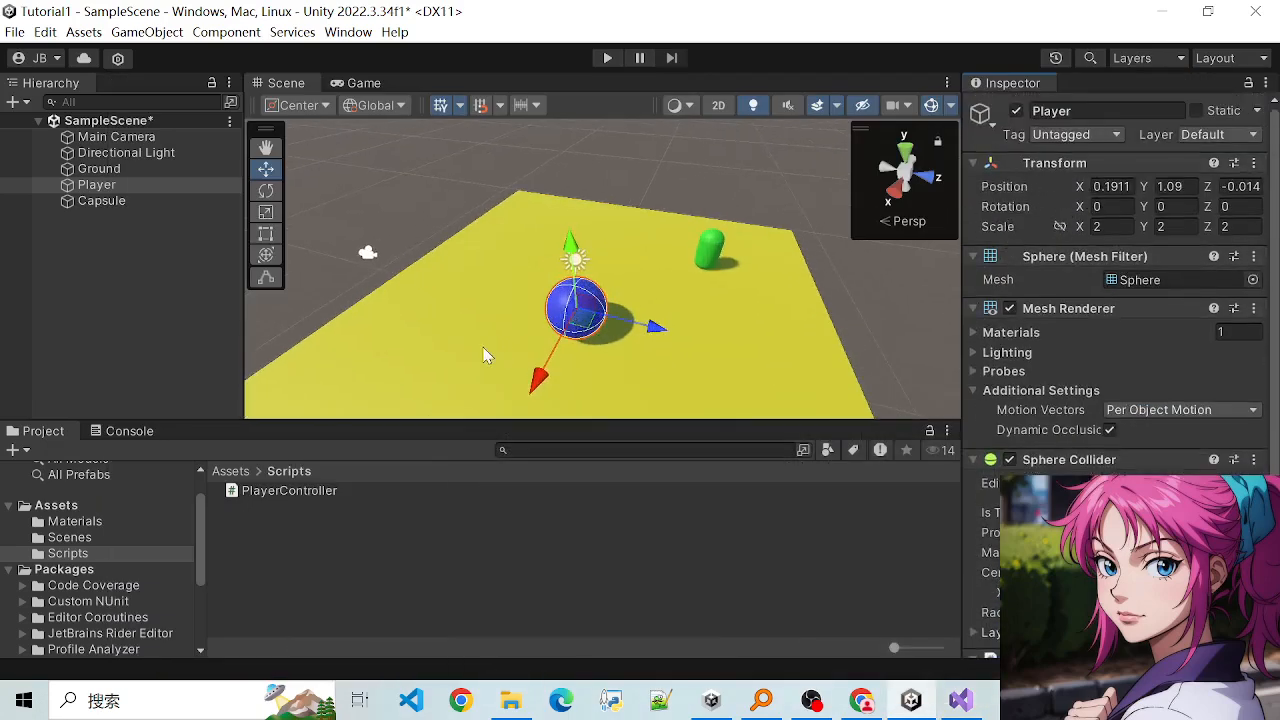
click(535, 328)
click(568, 323)
scroll(1000, 230, down, 3)
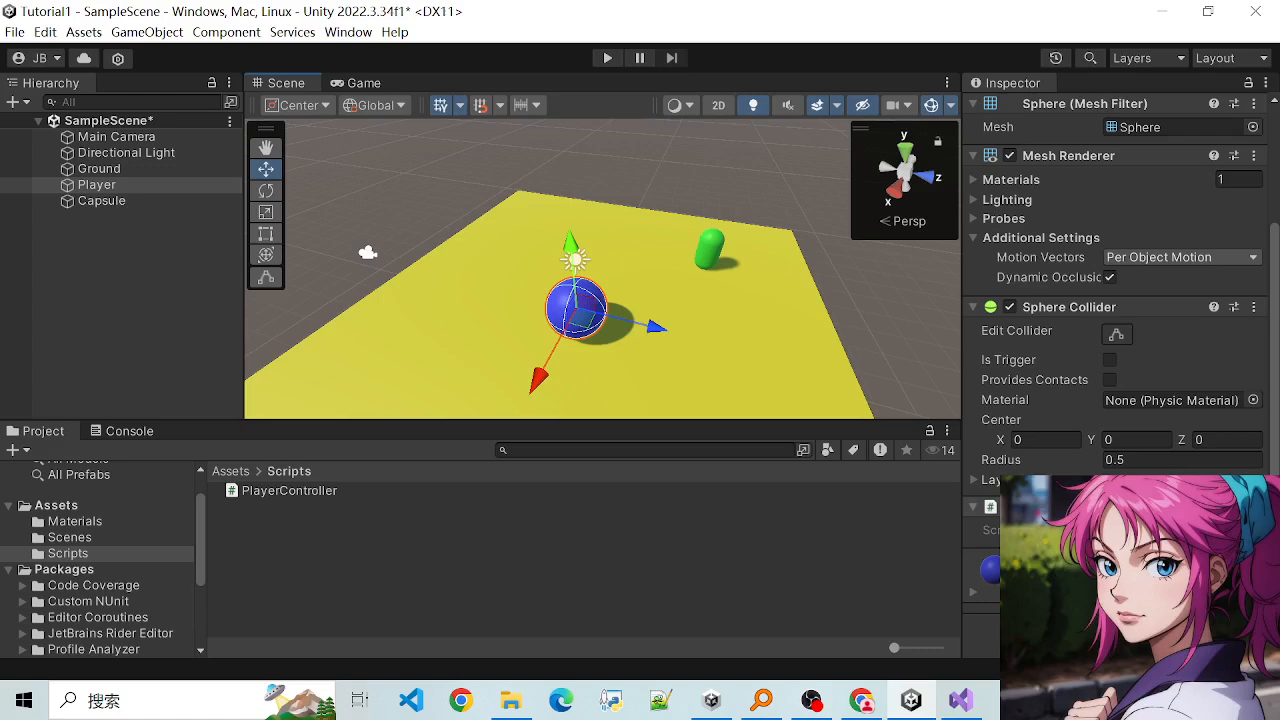
scroll(1110, 300, up, 2)
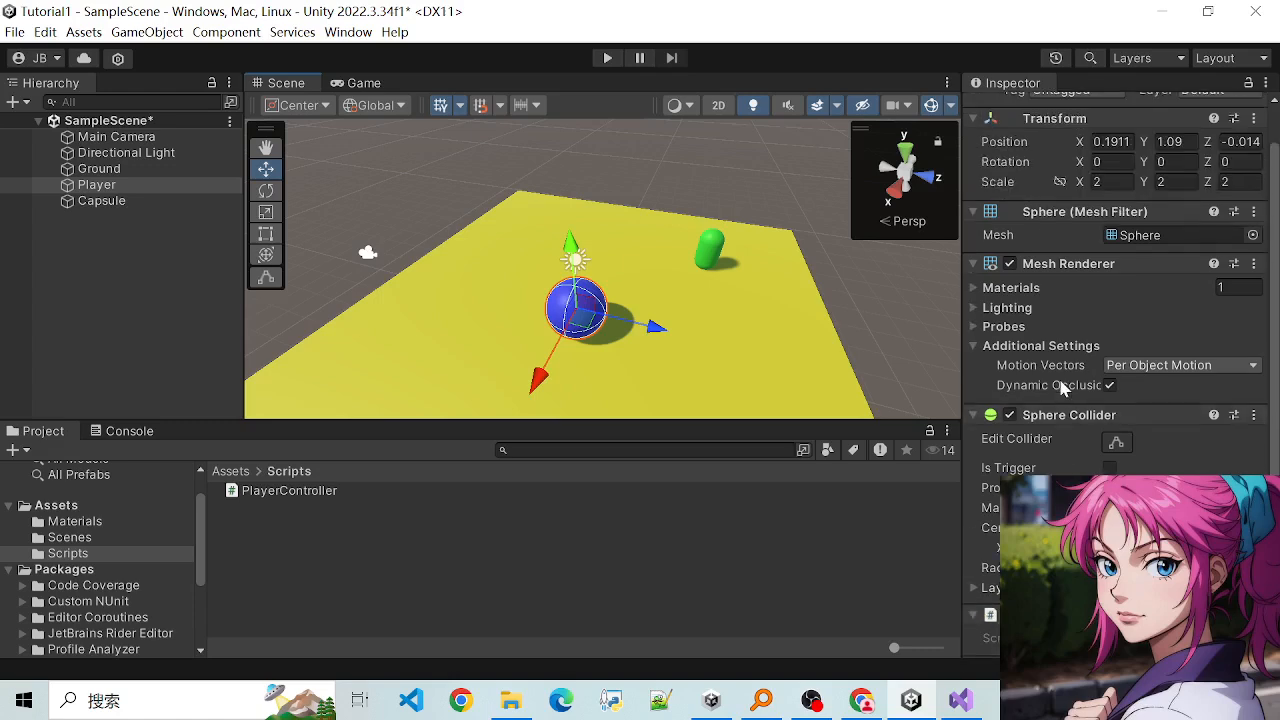
scroll(1063, 388, down, 1)
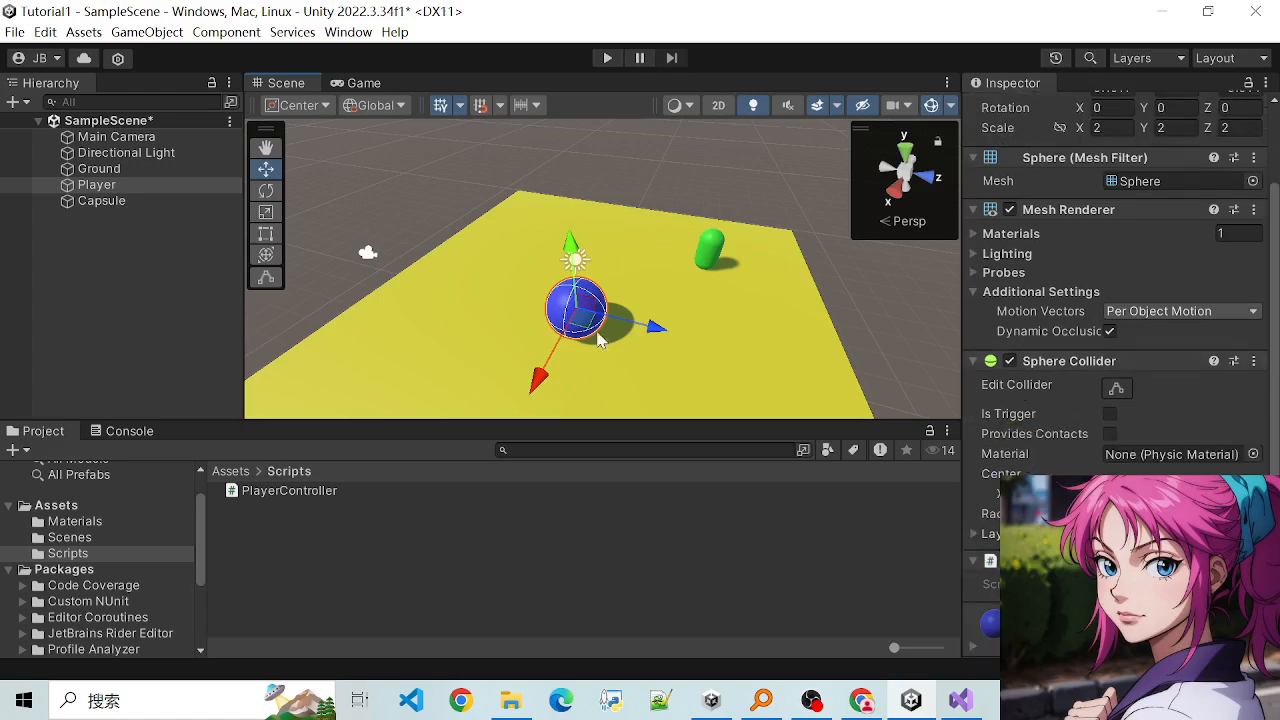
- Return to Visual Studio and review the transform reference together with the Start and Update method code
click(960, 700)
double_click(600, 345)
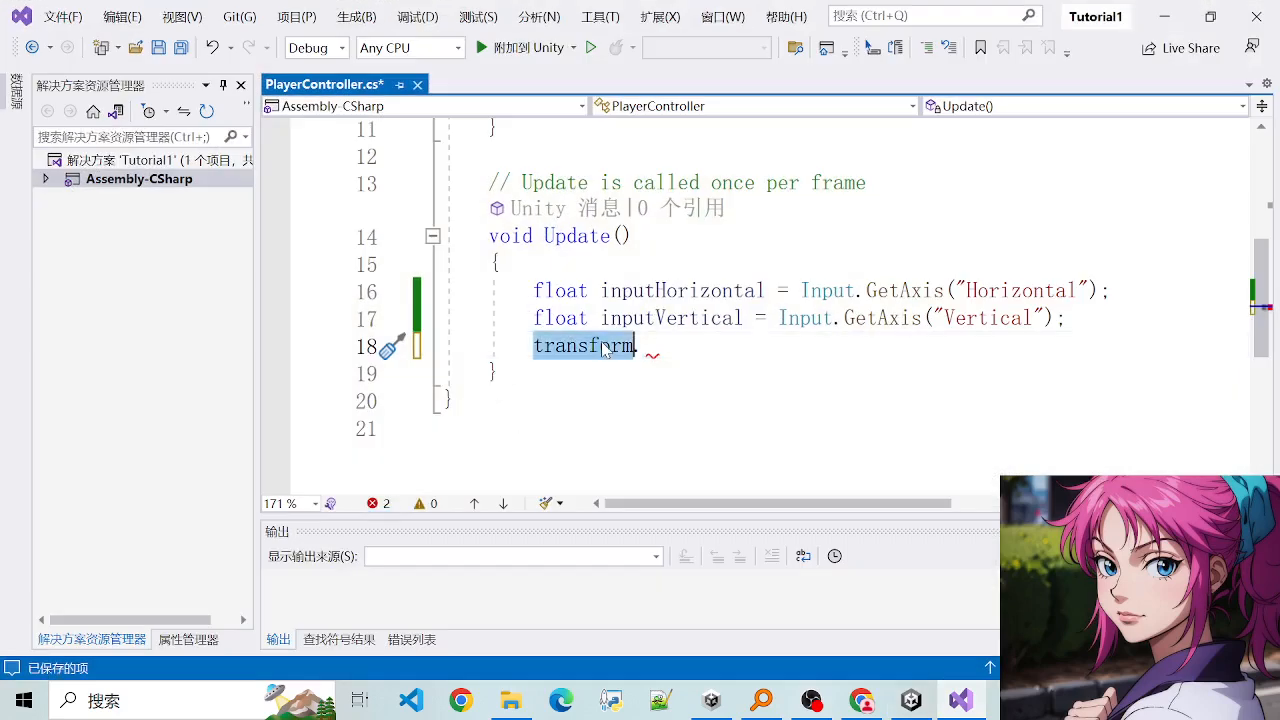
scroll(650, 270, up, 4)
drag(559, 270, 980, 271)
scroll(860, 300, down, 3)
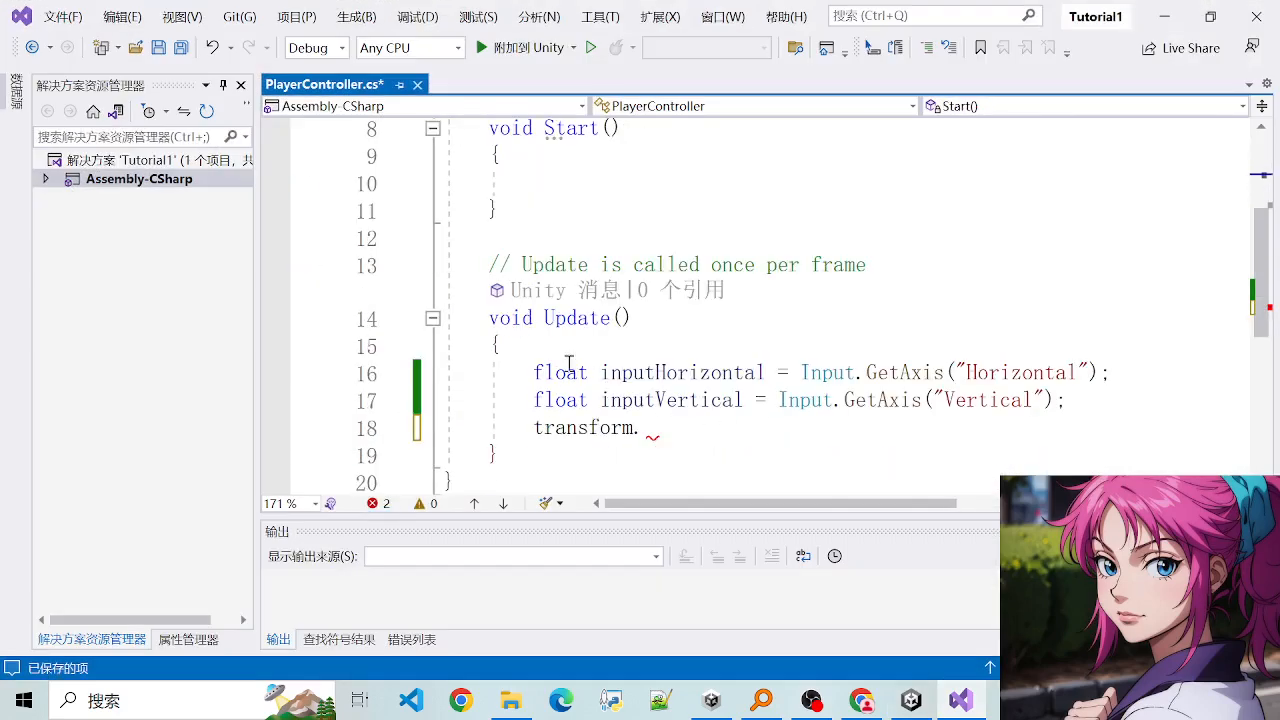
drag(530, 358, 654, 416)
click(652, 430)
key(BackSpace)
text(.)
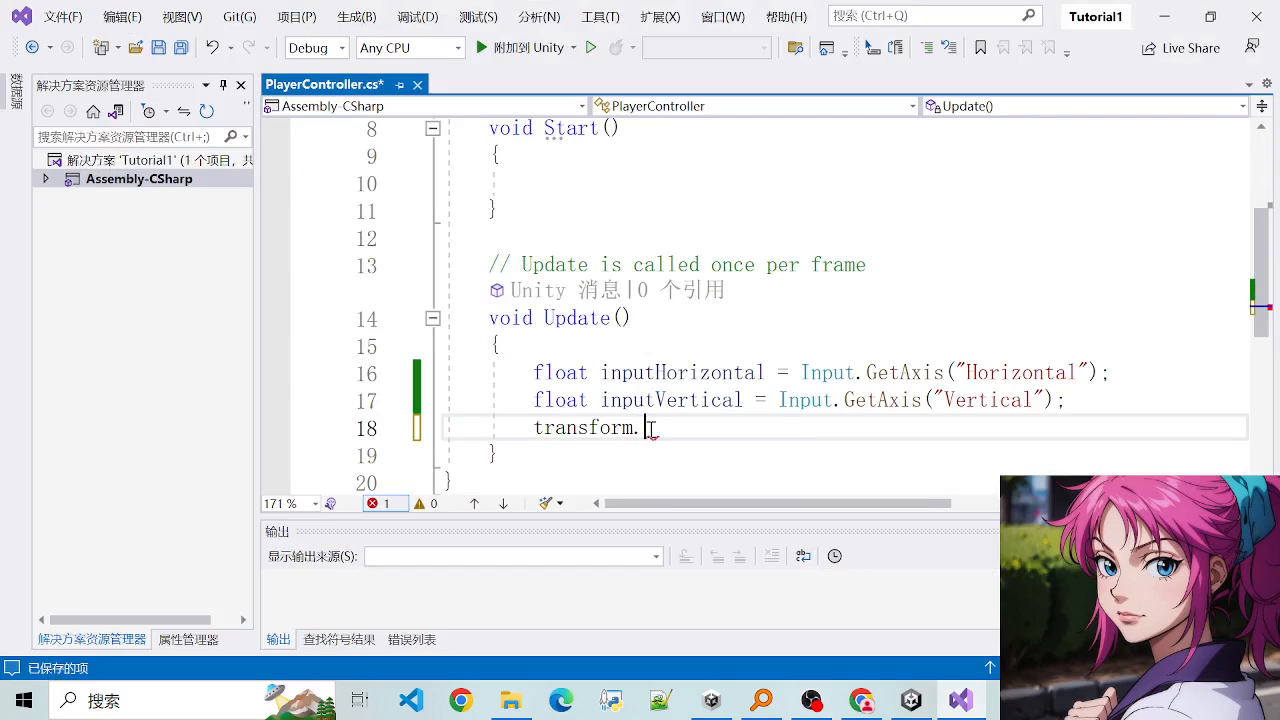
text(positi)
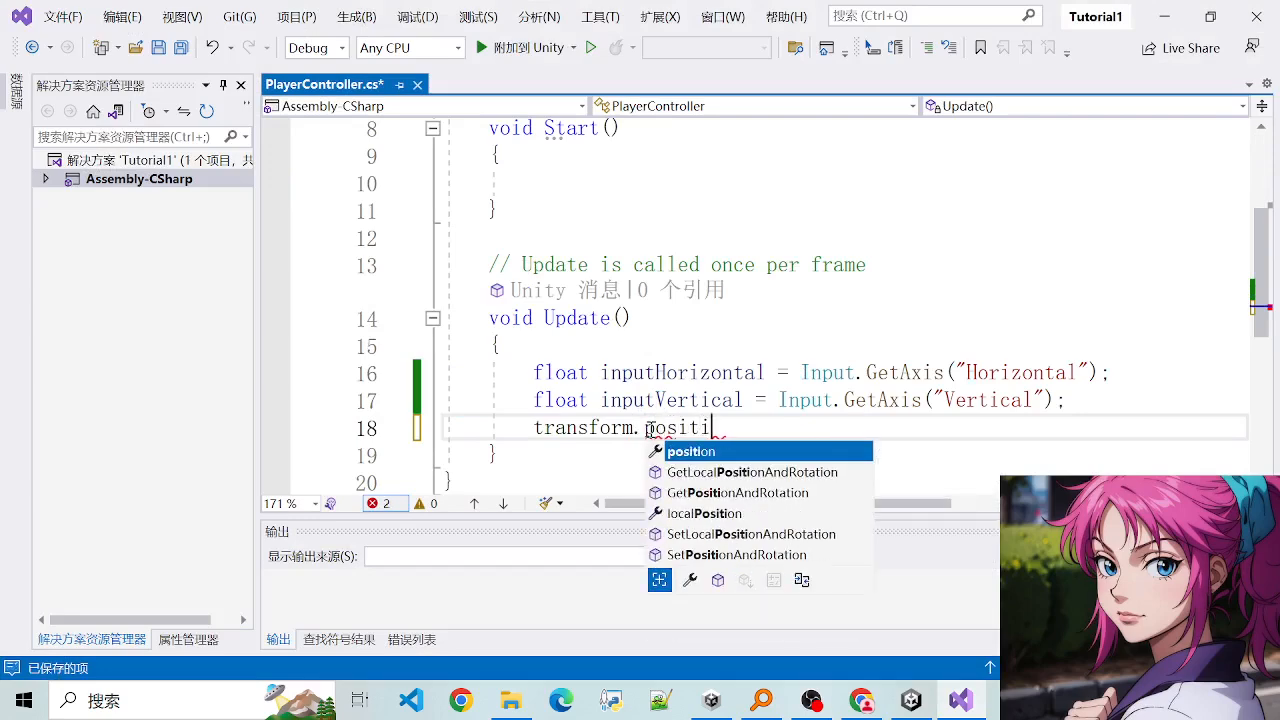
key(Tab)
text(=)
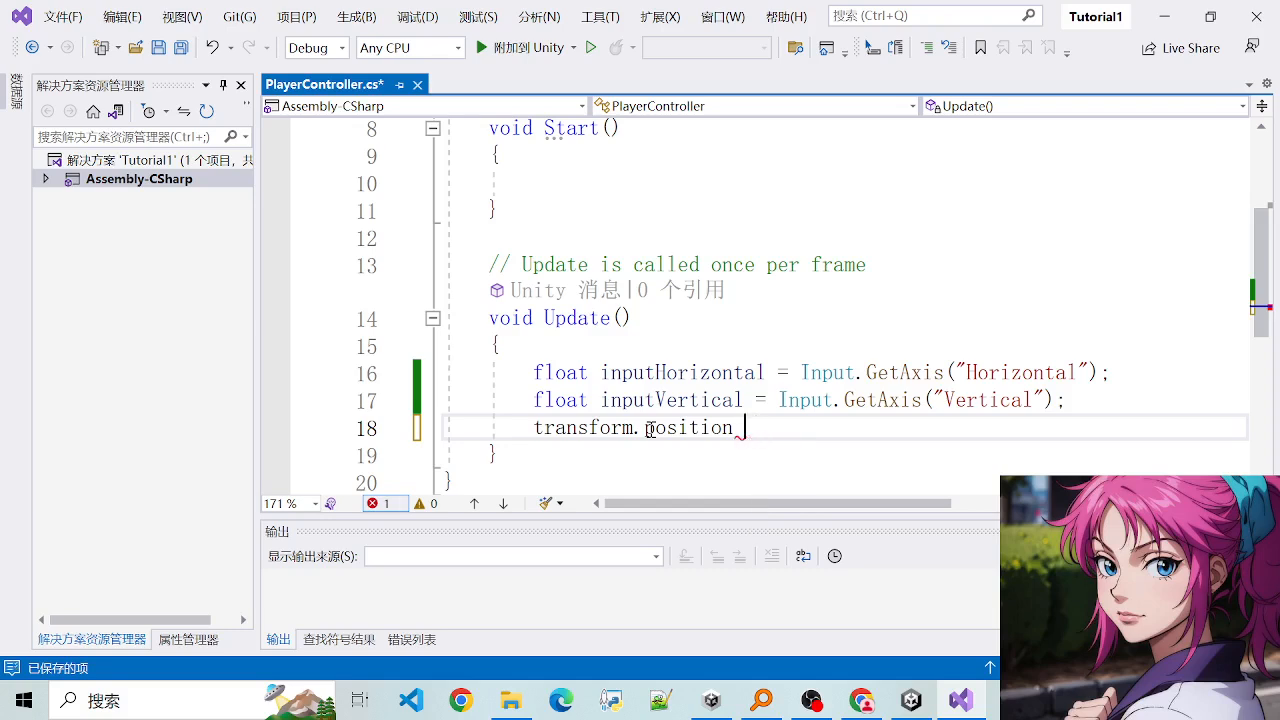
key(BackSpace)
key(BackSpace)
key(BackSpace)
key(BackSpace)
key(BackSpace)
key(BackSpace)
key(BackSpace)
key(BackSpace)
key(BackSpace)
- Make the unfinished transform line in Update a call to transform.Translate()
text(.)
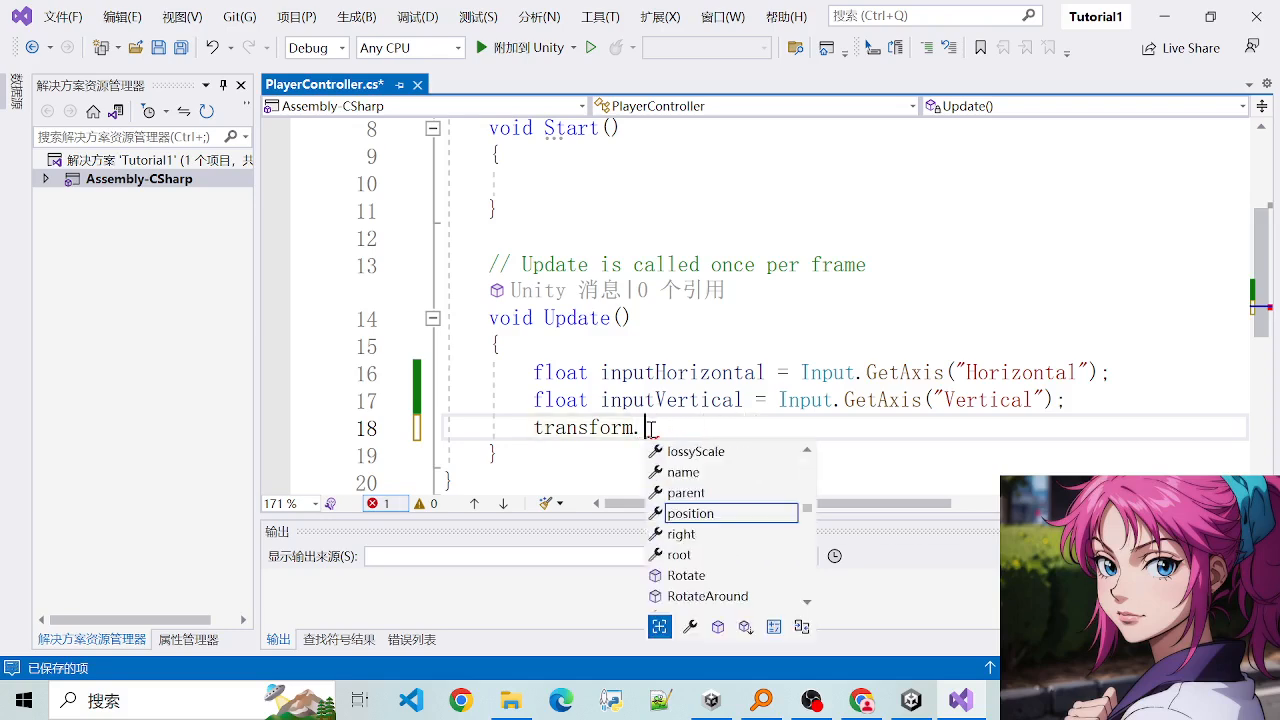
text(Trans)
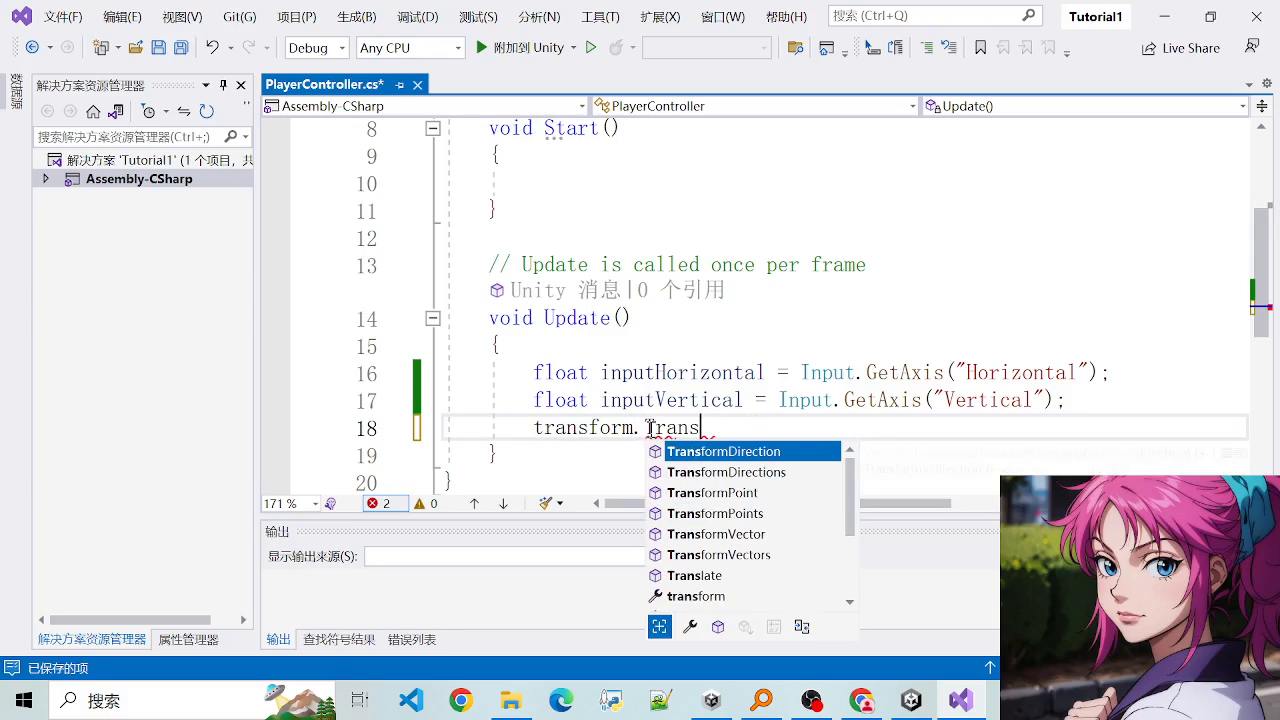
key(BackSpace)
key(BackSpace)
key(BackSpace)
key(BackSpace)
key(BackSpace)
key(BackSpace)
text(.Tr)
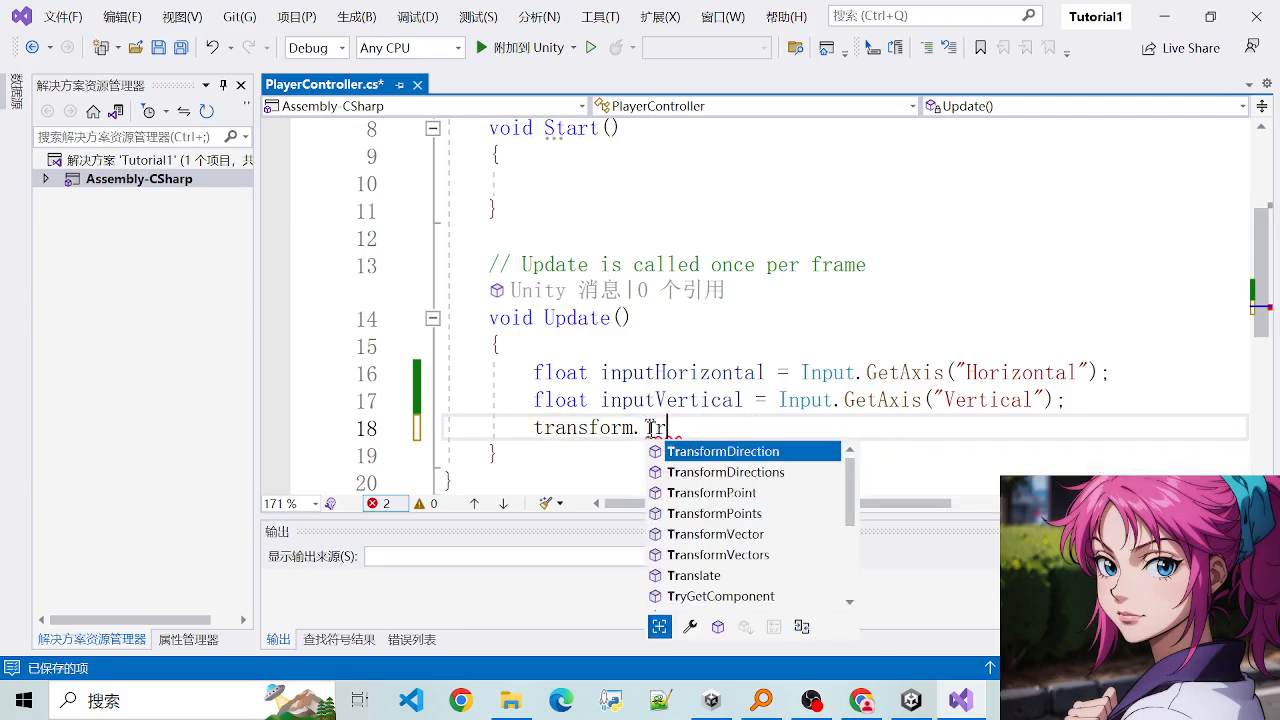
text(anslate()
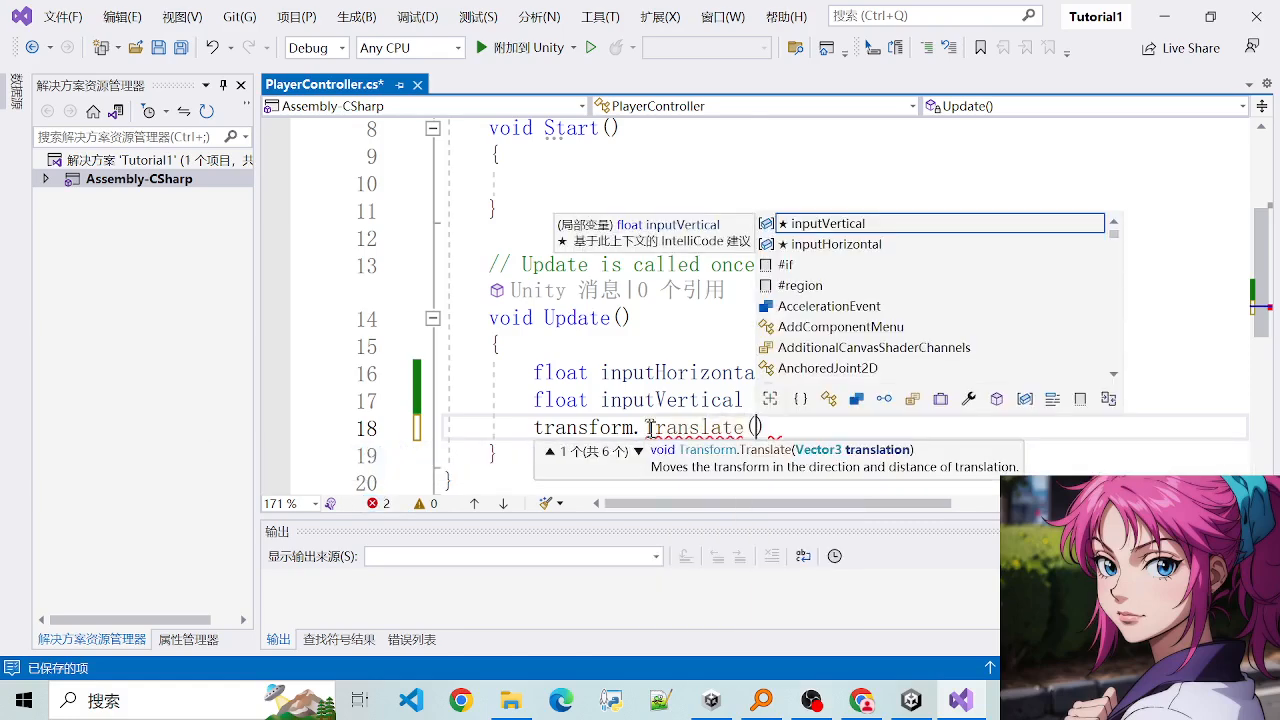
- Review the two input declarations and the Translate call in the Update method
scroll(630, 400, up, 1)
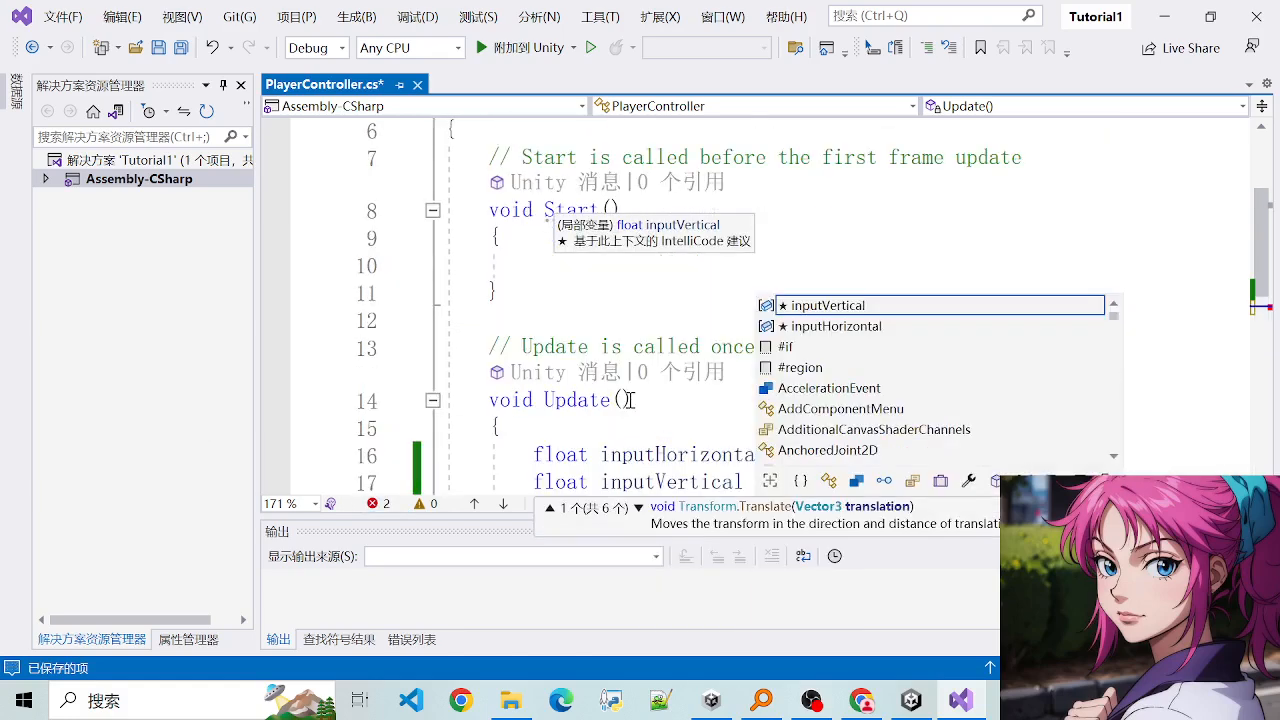
scroll(630, 400, down, 1)
click(536, 375)
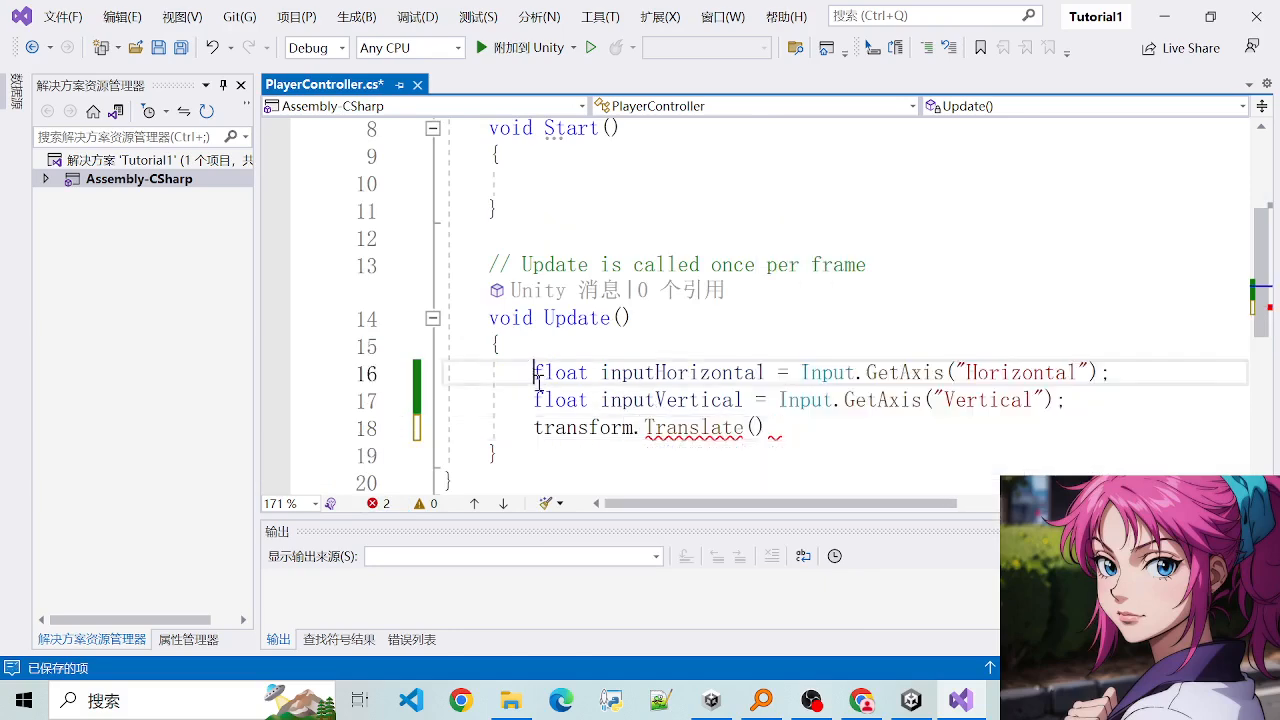
drag(536, 375, 826, 437)
click(826, 437)
drag(520, 363, 771, 429)
click(771, 429)
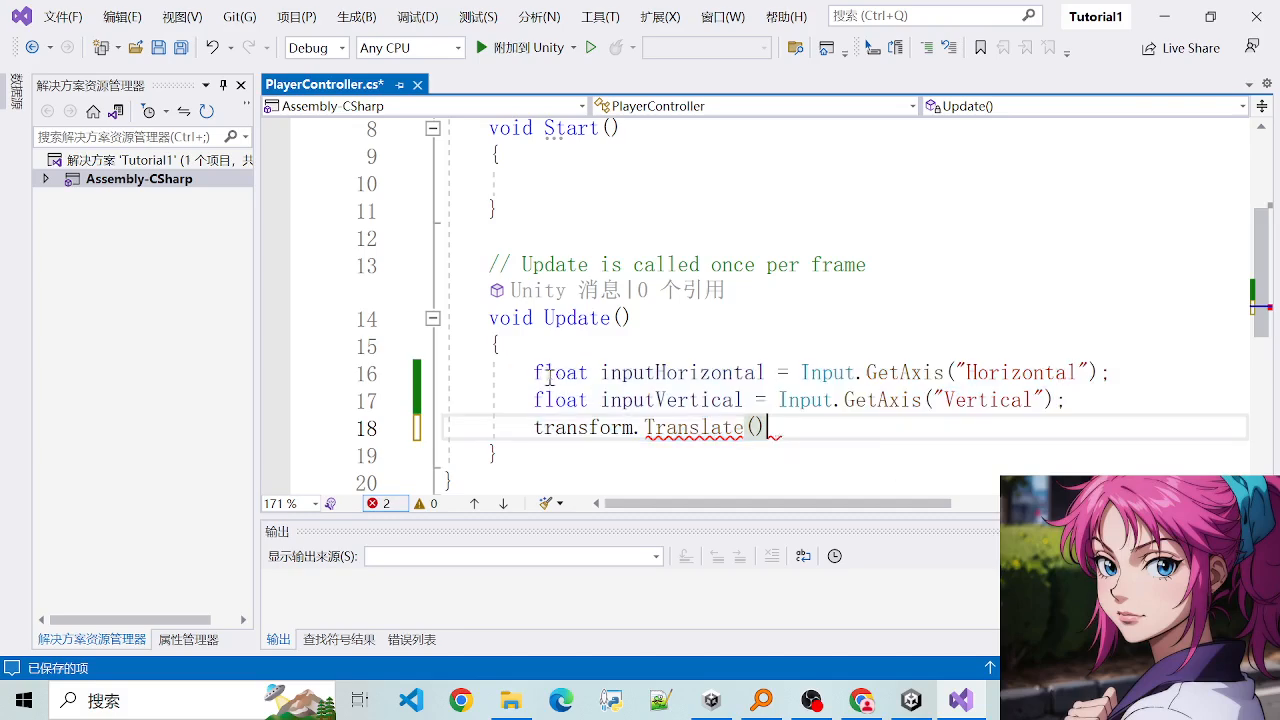
drag(536, 377, 844, 437)
click(846, 443)
drag(469, 377, 851, 429)
click(852, 430)
- Declare "public float speed;" as the first member of the PlayerController class and save the script
scroll(604, 297, up, 3)
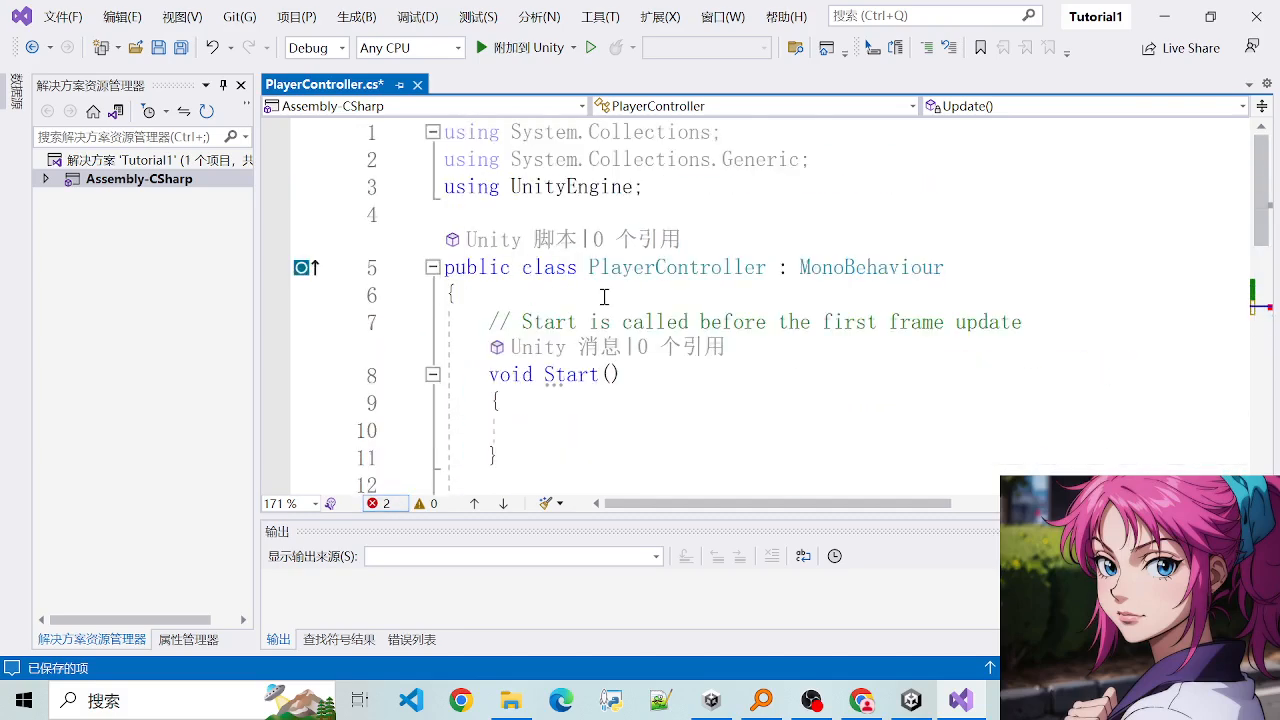
click(604, 295)
key(Return)
text(publ)
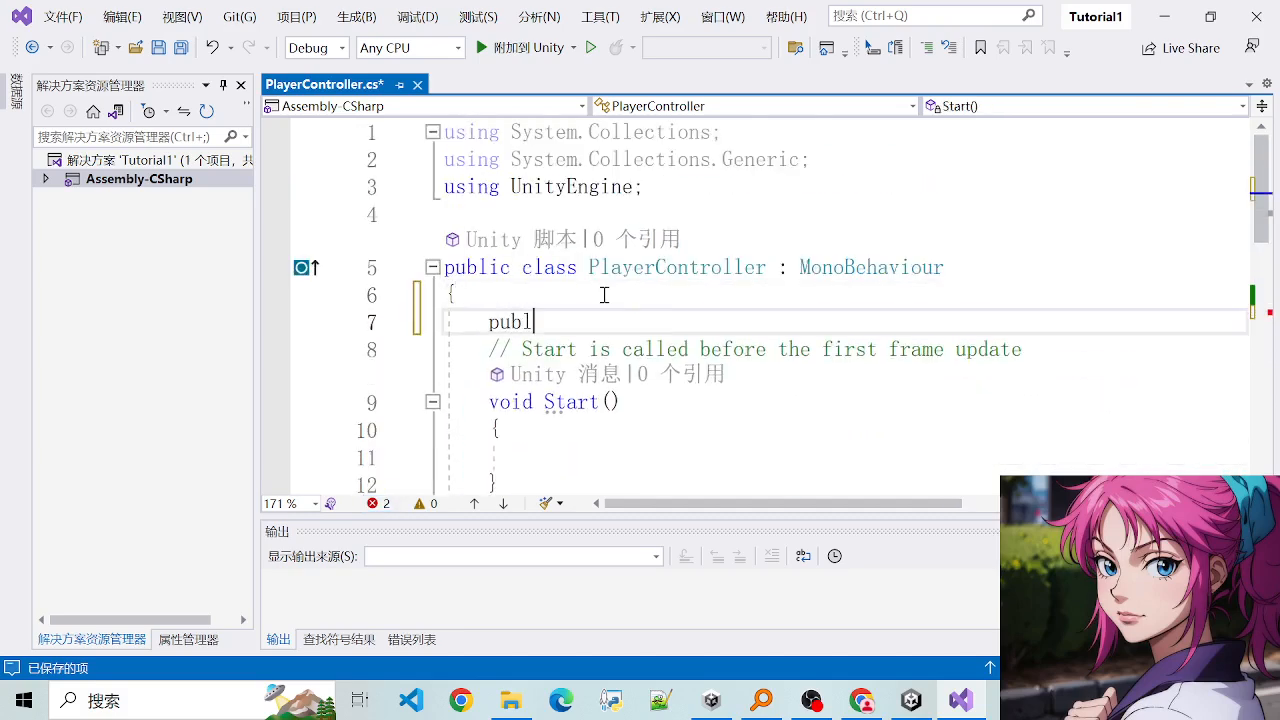
text(ic float speed;)
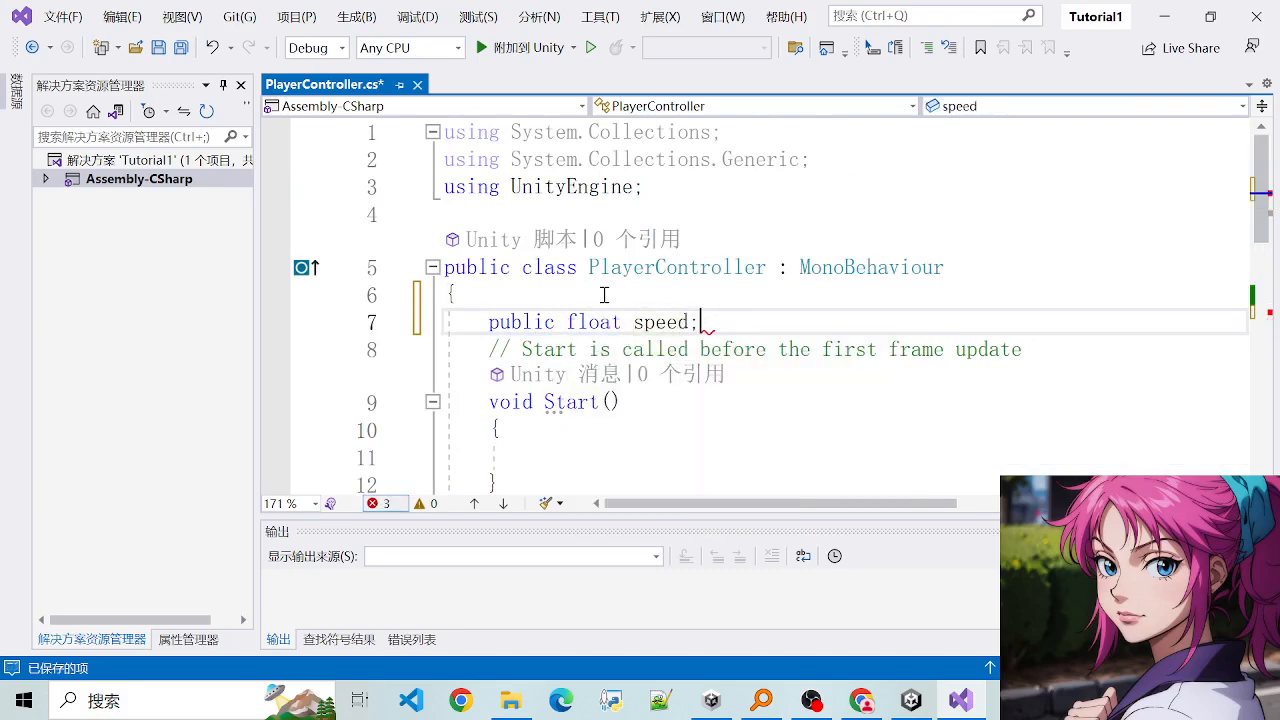
key(ctrl+s)
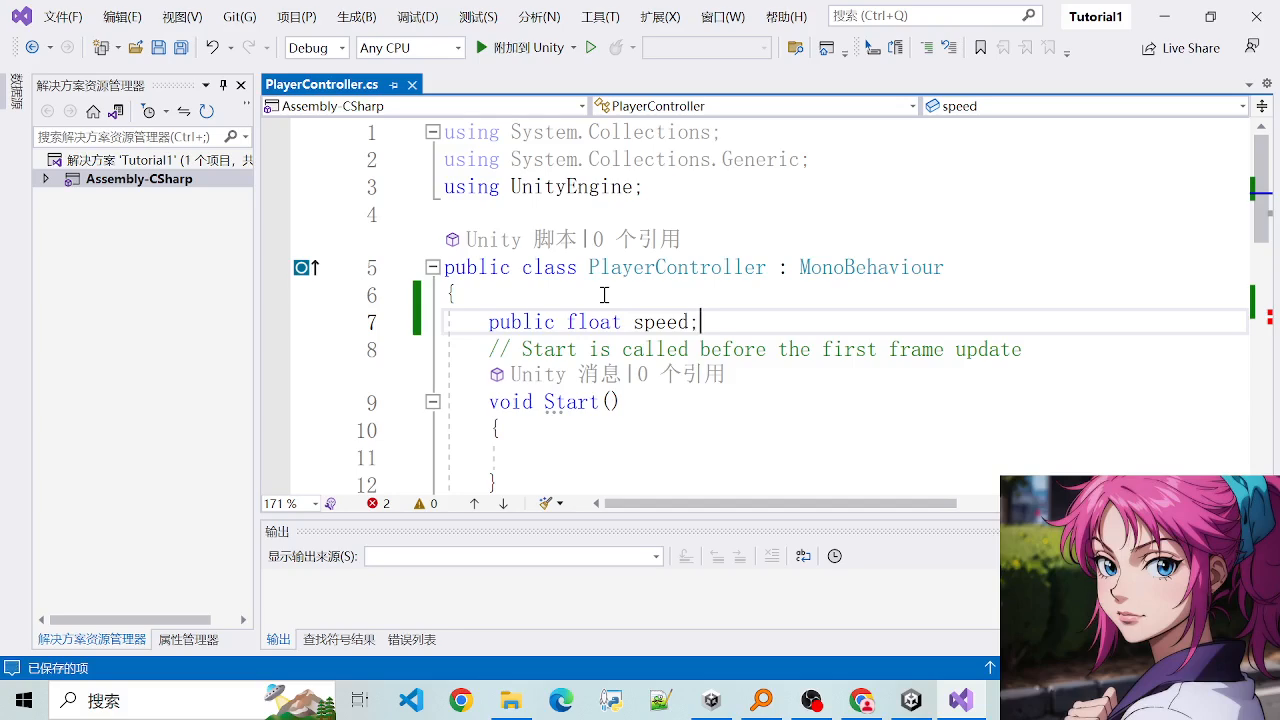
- Examine the speed field at the head of the class together with the statements inside Update
drag(476, 339, 514, 343)
click(777, 334)
scroll(767, 361, down, 3)
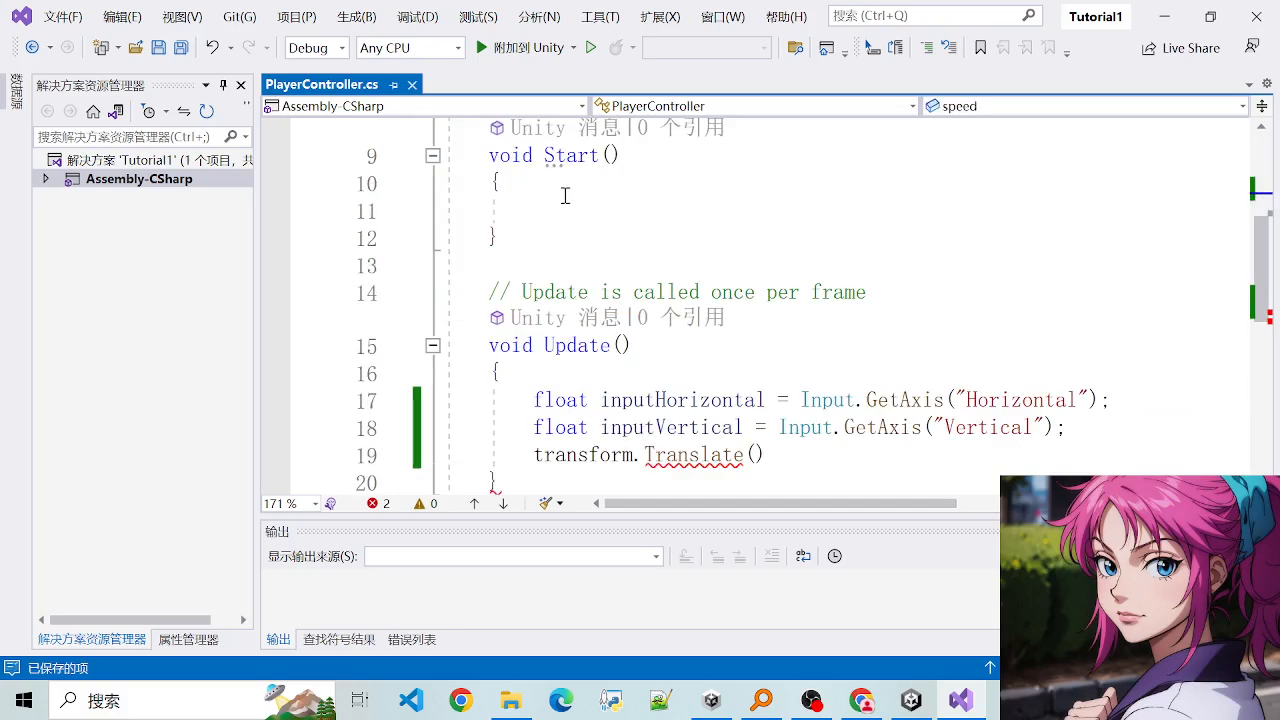
scroll(565, 195, up, 2)
click(491, 217)
click(743, 243)
double_click(649, 242)
scroll(677, 411, down, 4)
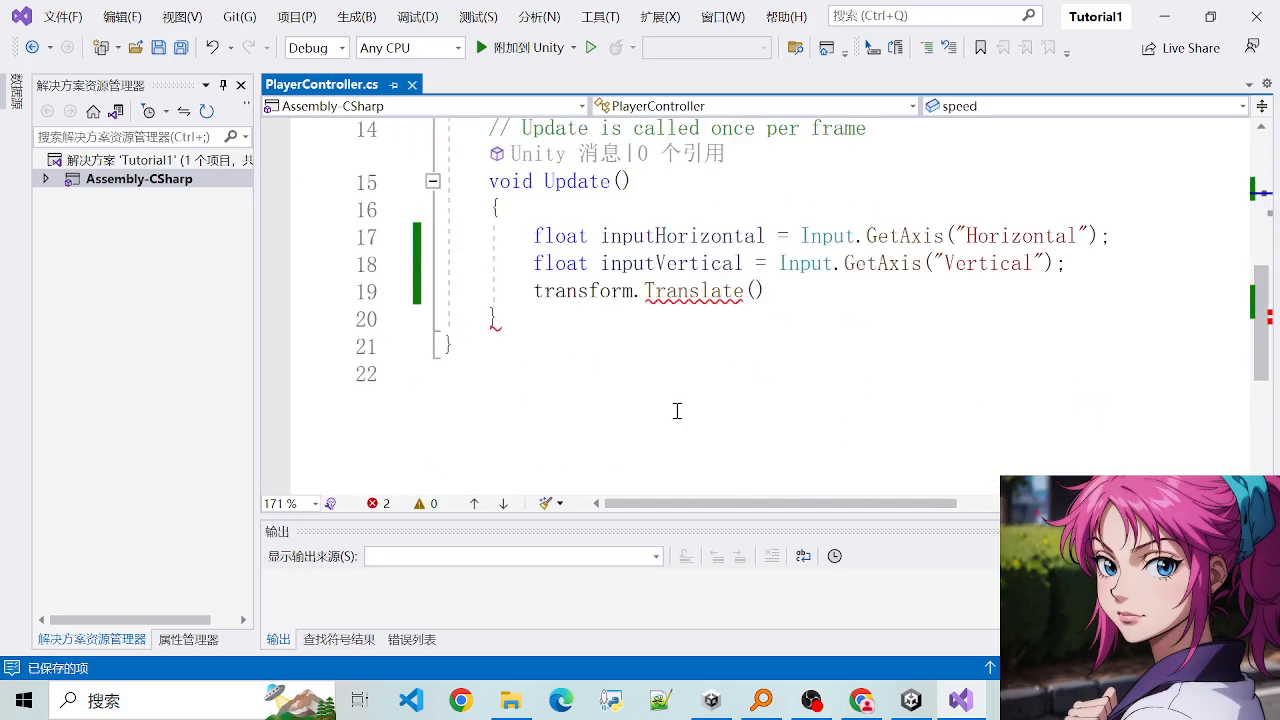
scroll(650, 390, up, 1)
drag(523, 314, 814, 380)
click(523, 303)
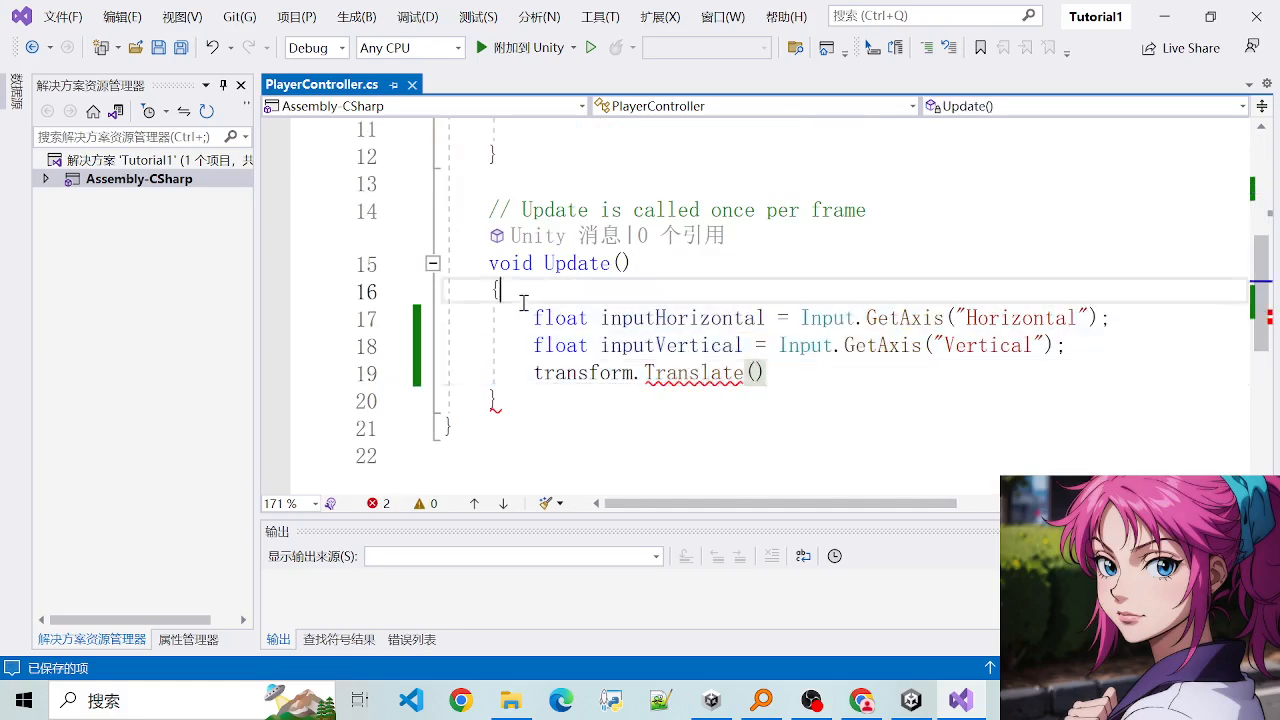
click(801, 378)
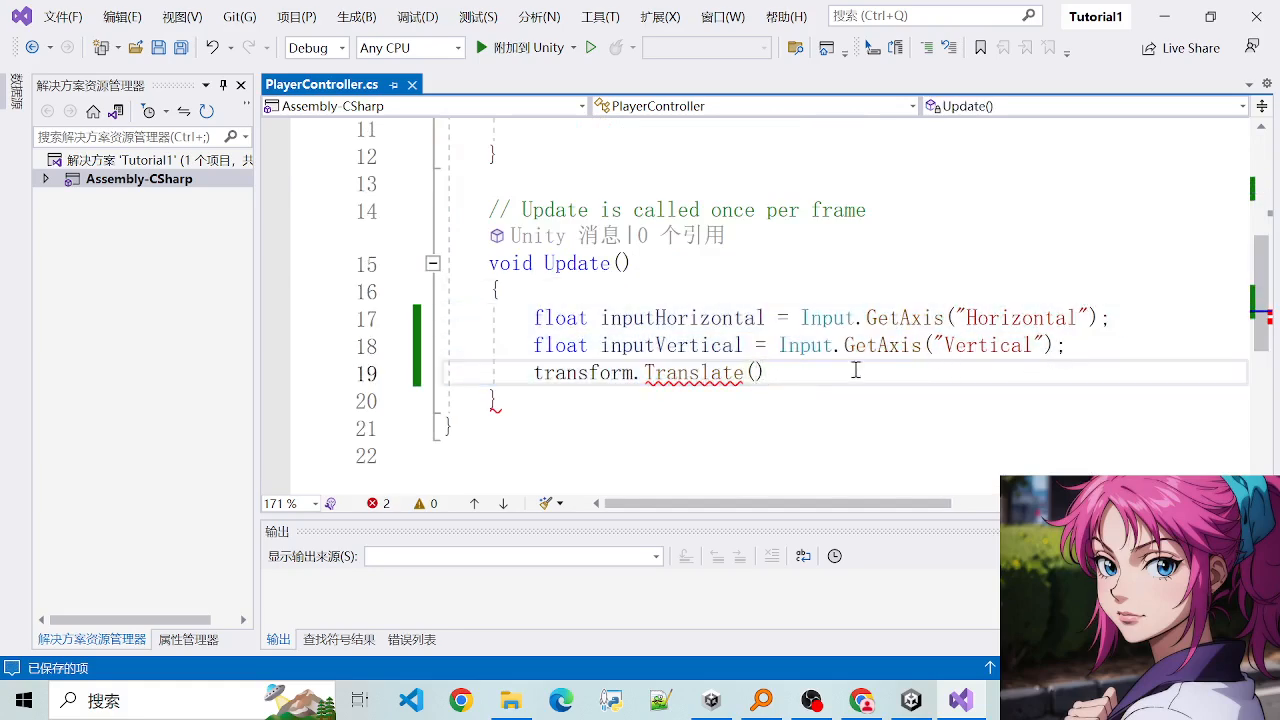
- Below the inputVertical line in Update, add "float tmp = Time.deltaTime * speed;" and save the script
click(1114, 356)
key(Return)
text(float )
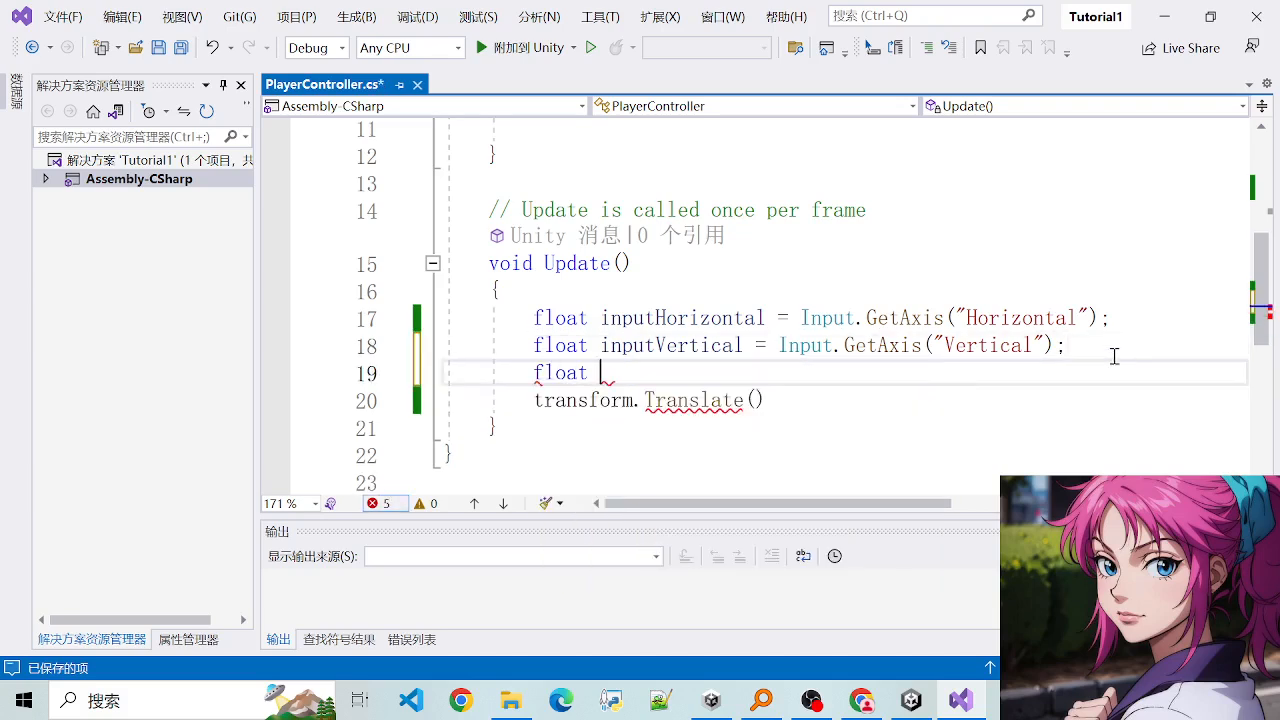
text(tmp =)
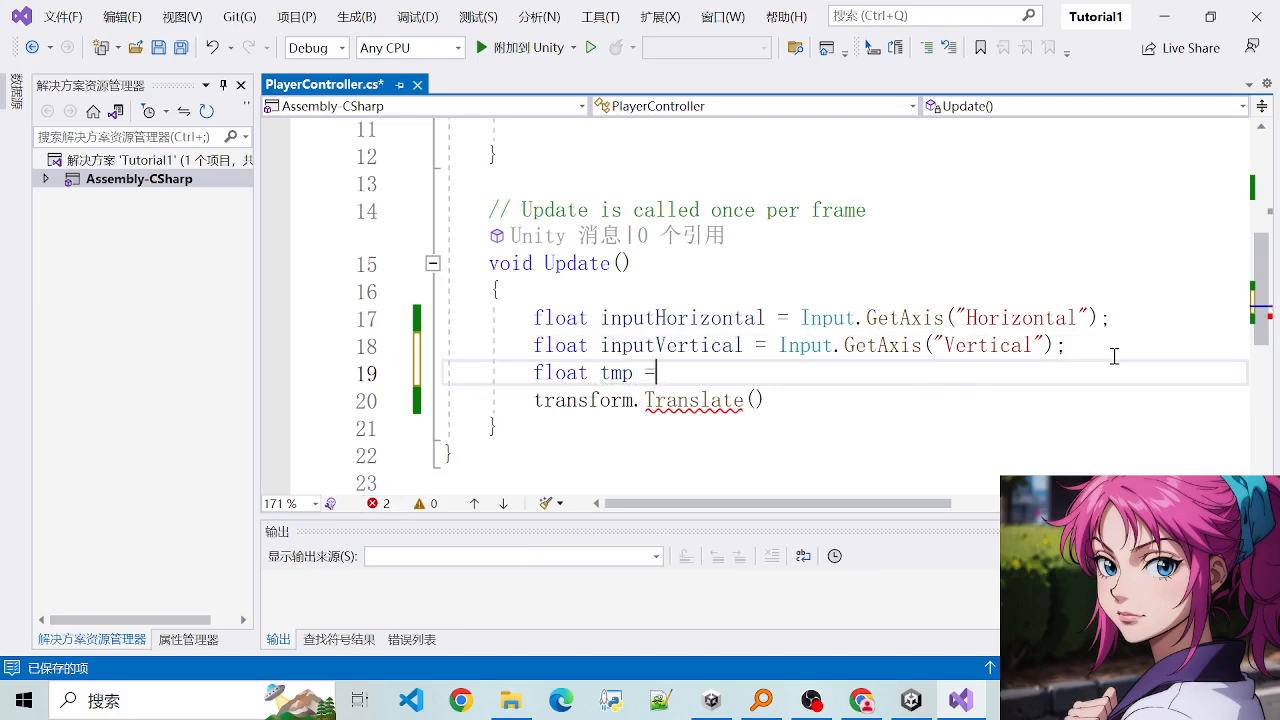
text( Time.)
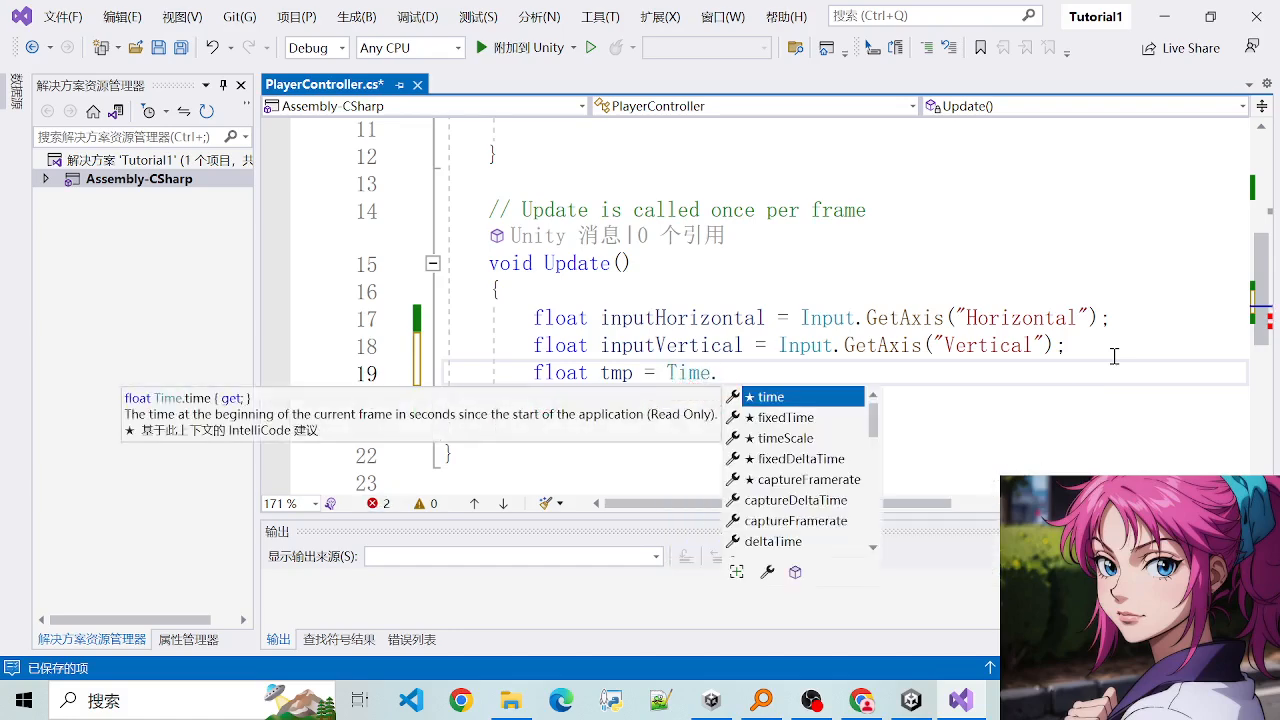
text(f)
key(BackSpace)
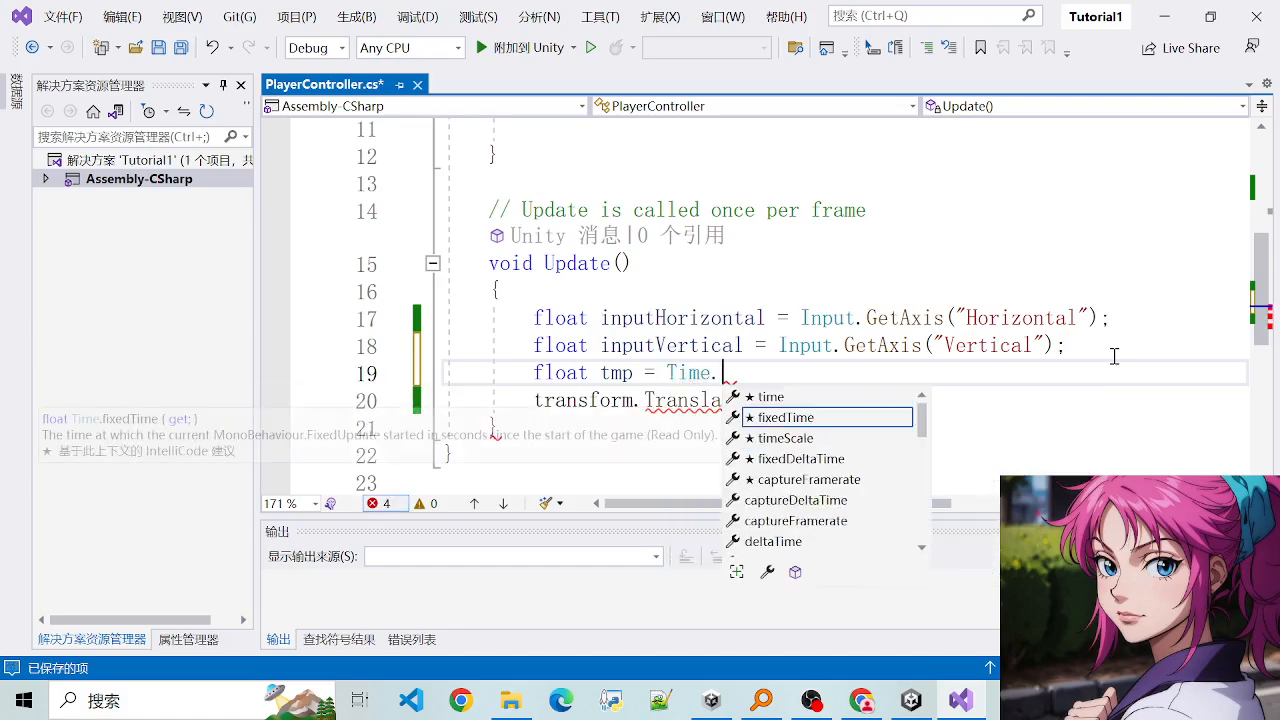
text(deltaTime )
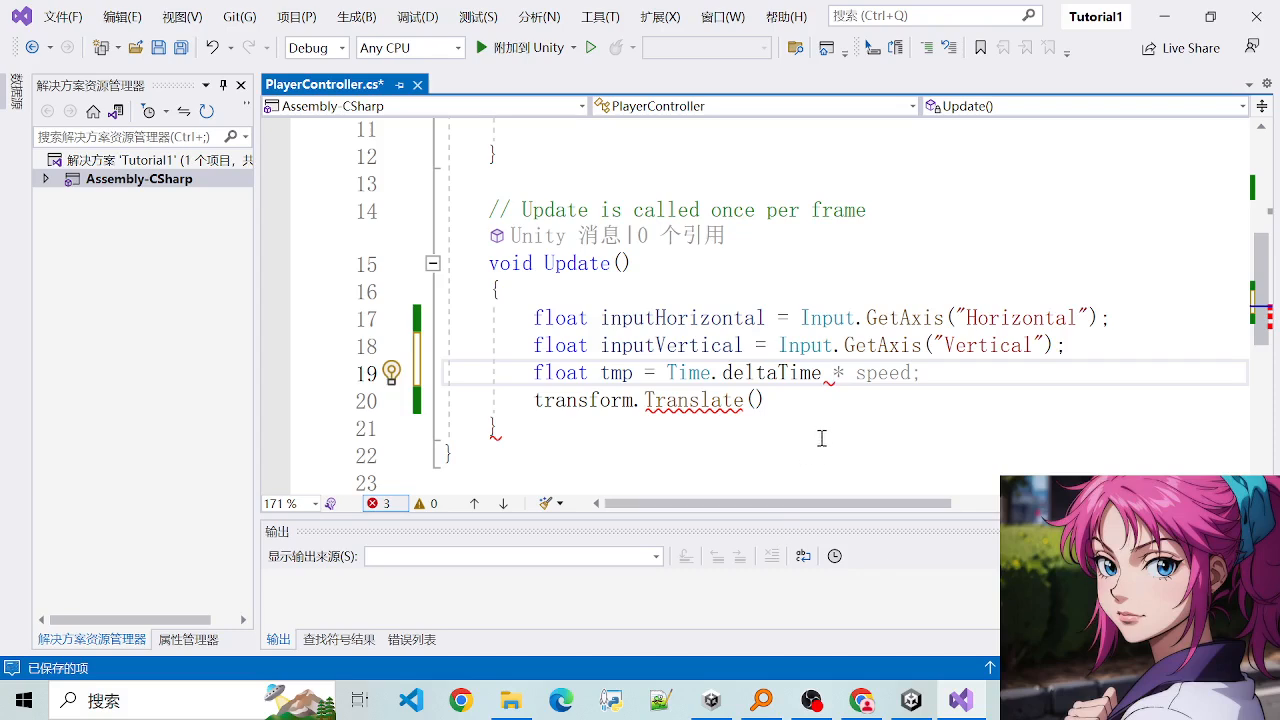
text(* speed)
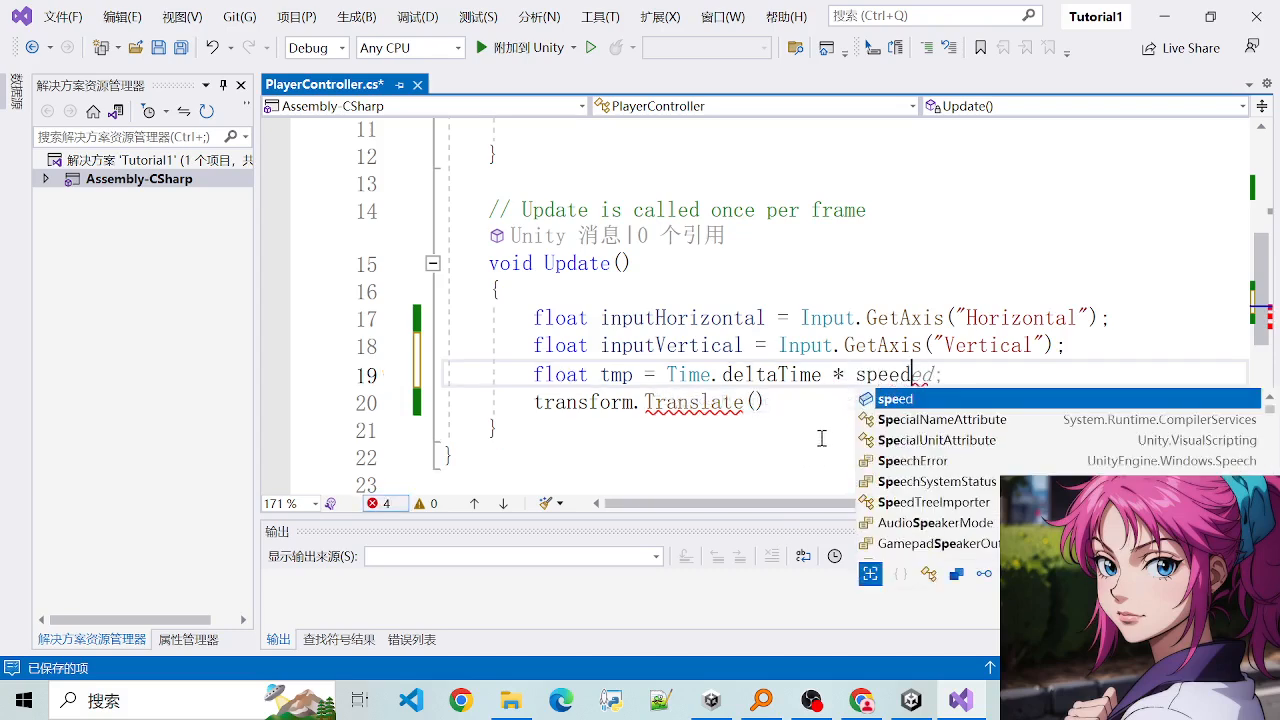
text(;)
key(ctrl+s)
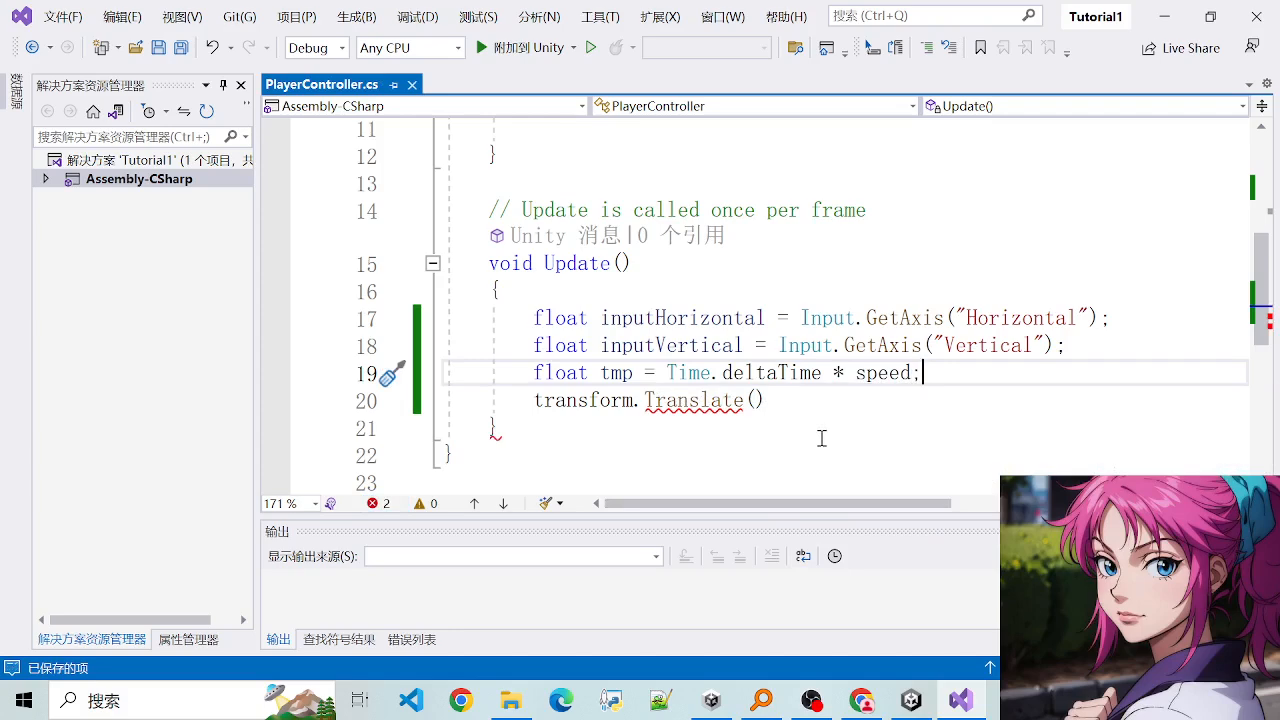
- Review the horizontal and vertical input declarations alongside the tmp calculation in Update
drag(513, 322, 943, 380)
click(949, 380)
drag(533, 318, 908, 374)
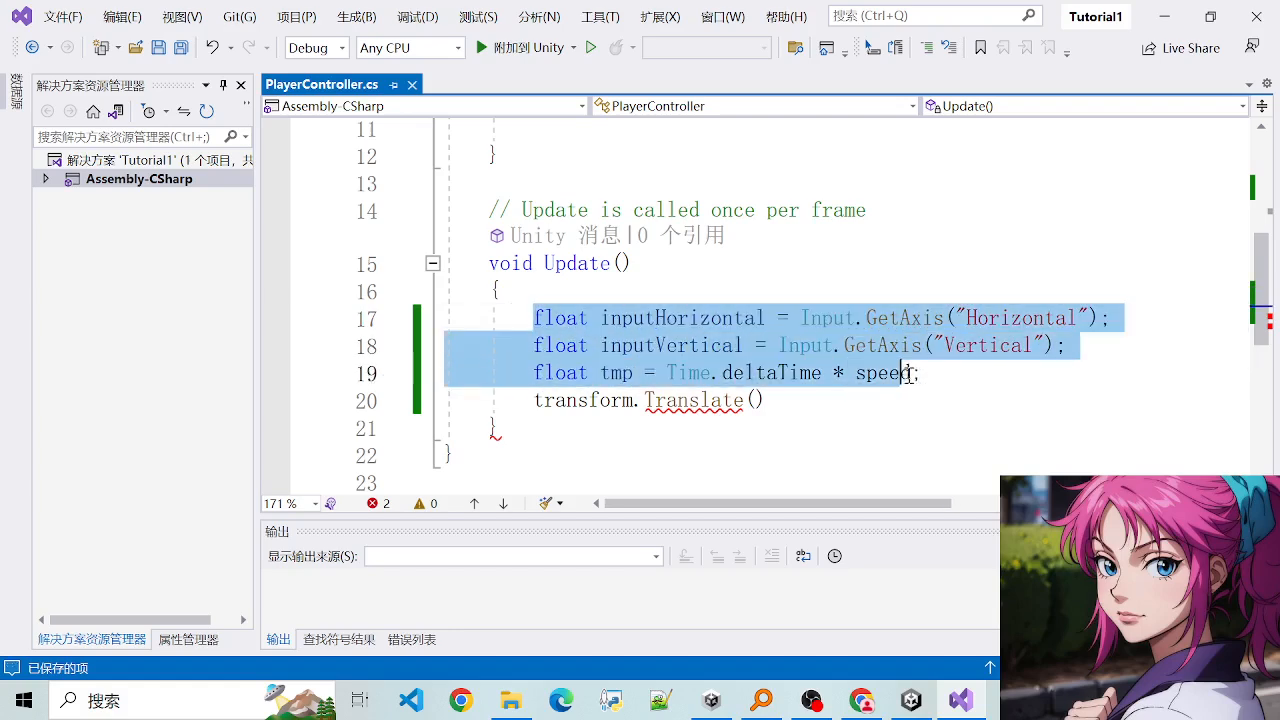
click(921, 374)
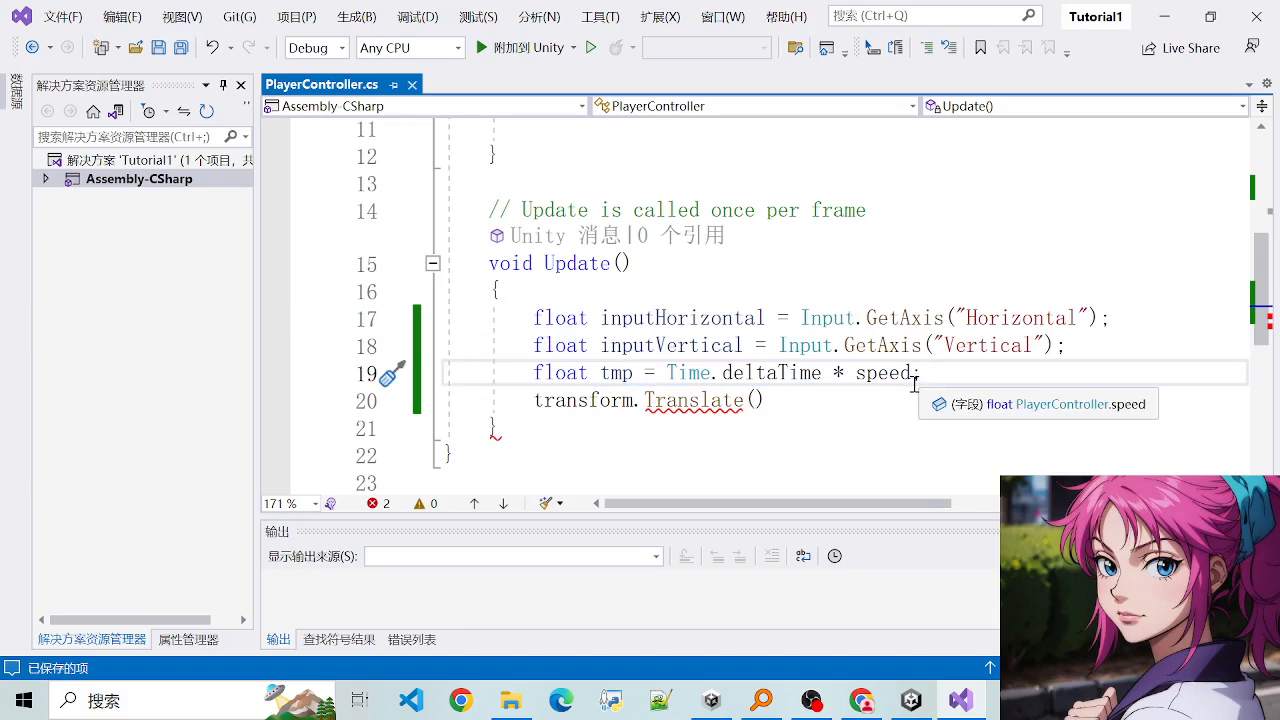
drag(513, 325, 590, 373)
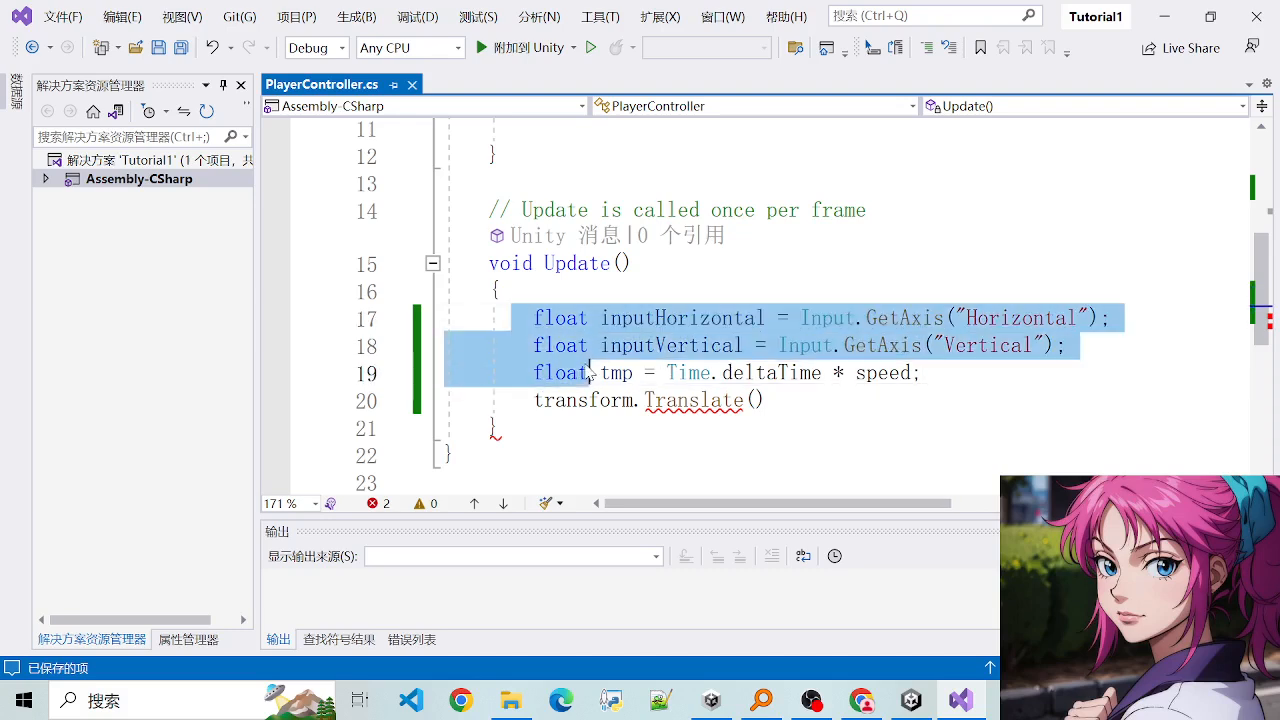
click(590, 374)
double_click(609, 378)
click(522, 328)
double_click(604, 375)
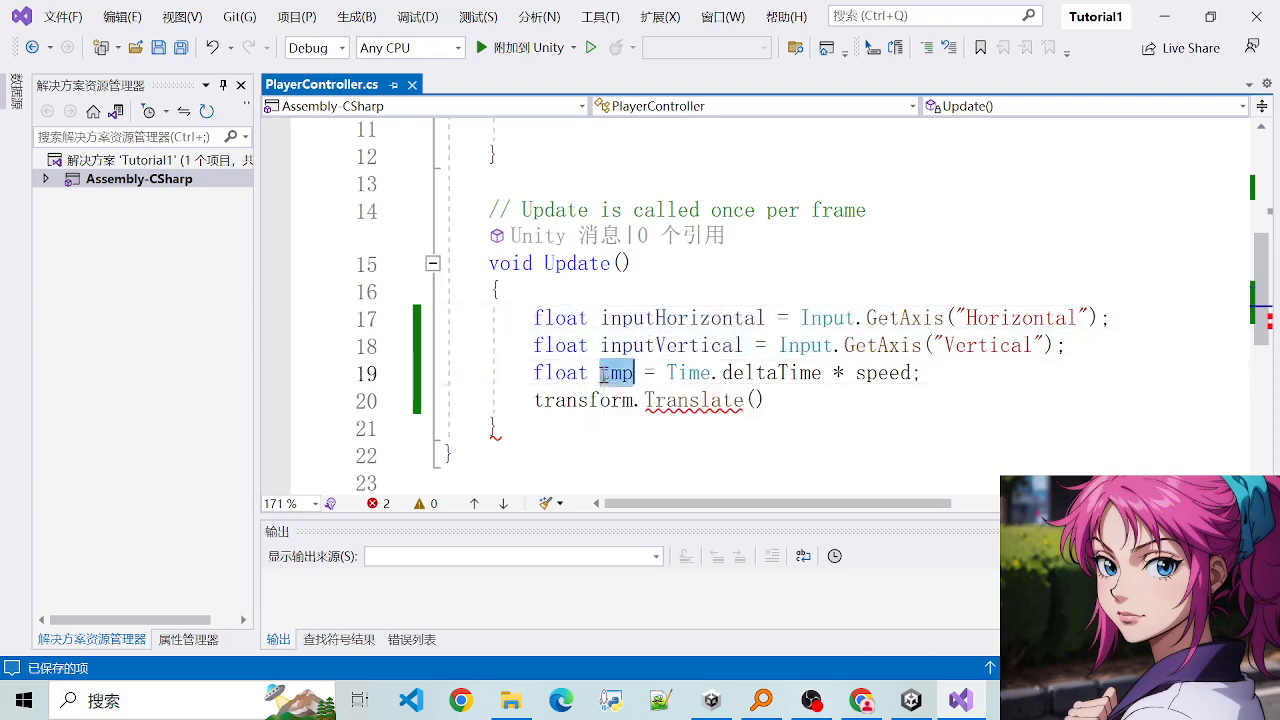
click(541, 347)
click(538, 318)
double_click(640, 345)
- Rename the tmp variable in Update as distance and save the script
double_click(614, 373)
text(distance)
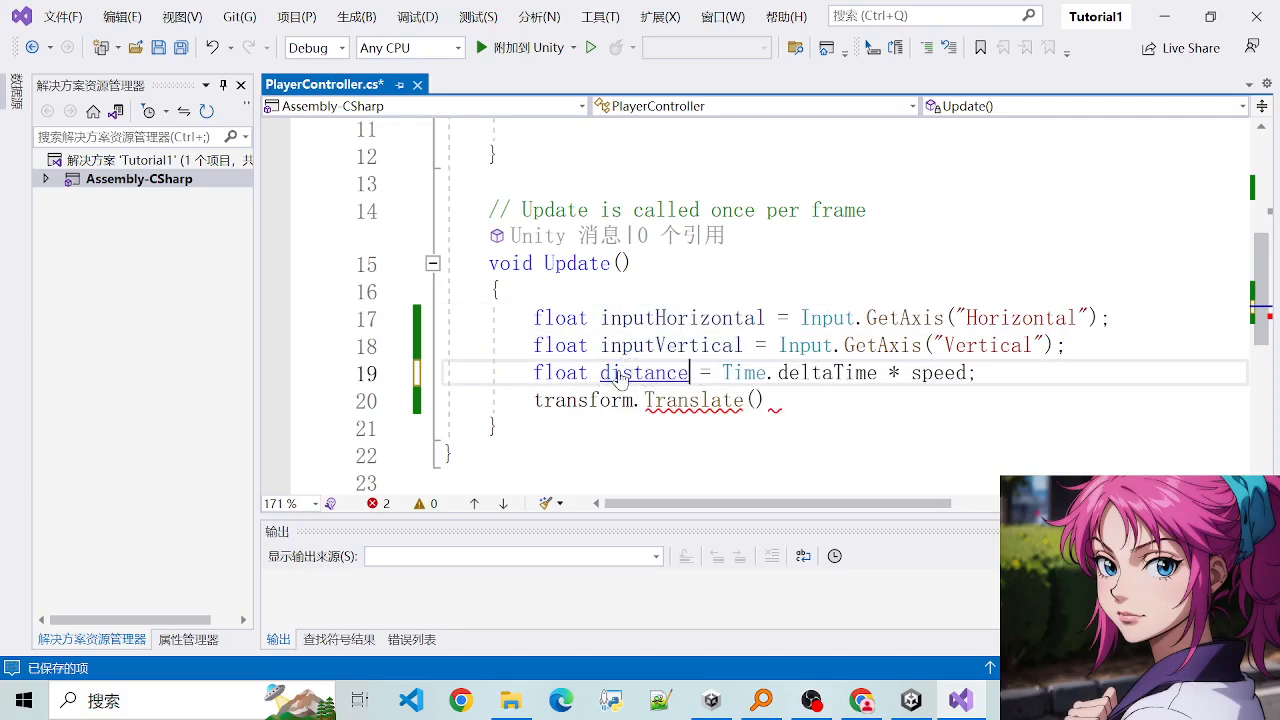
key(ctrl+s)
- Examine how the distance variable relates to inputHorizontal, inputVertical and the Translate call
double_click(618, 372)
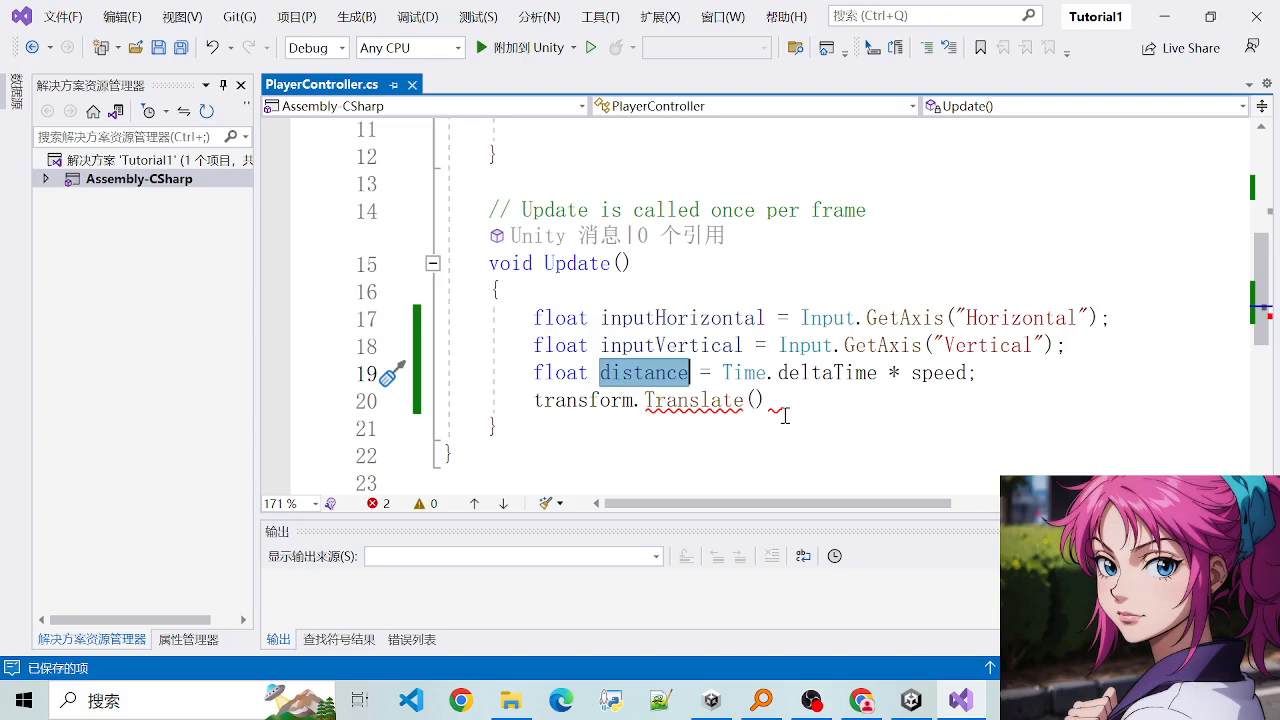
drag(516, 328, 803, 384)
click(803, 384)
double_click(646, 372)
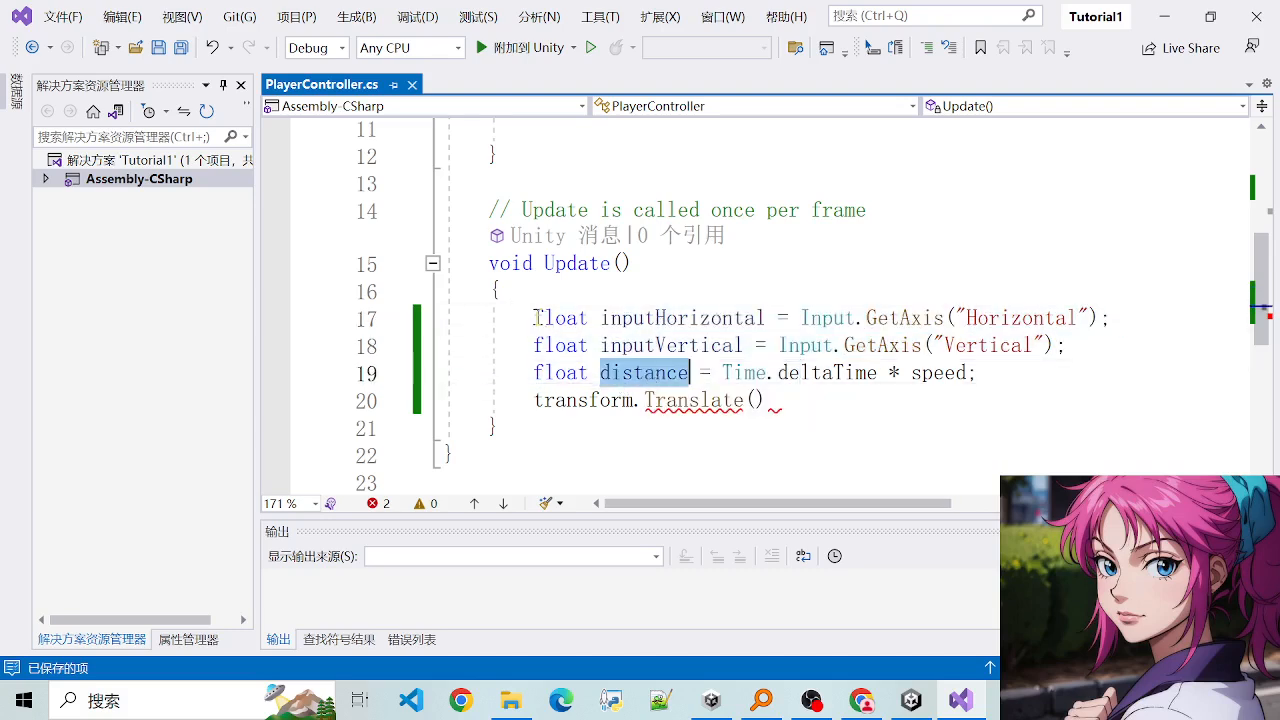
drag(539, 318, 700, 346)
click(657, 348)
double_click(631, 373)
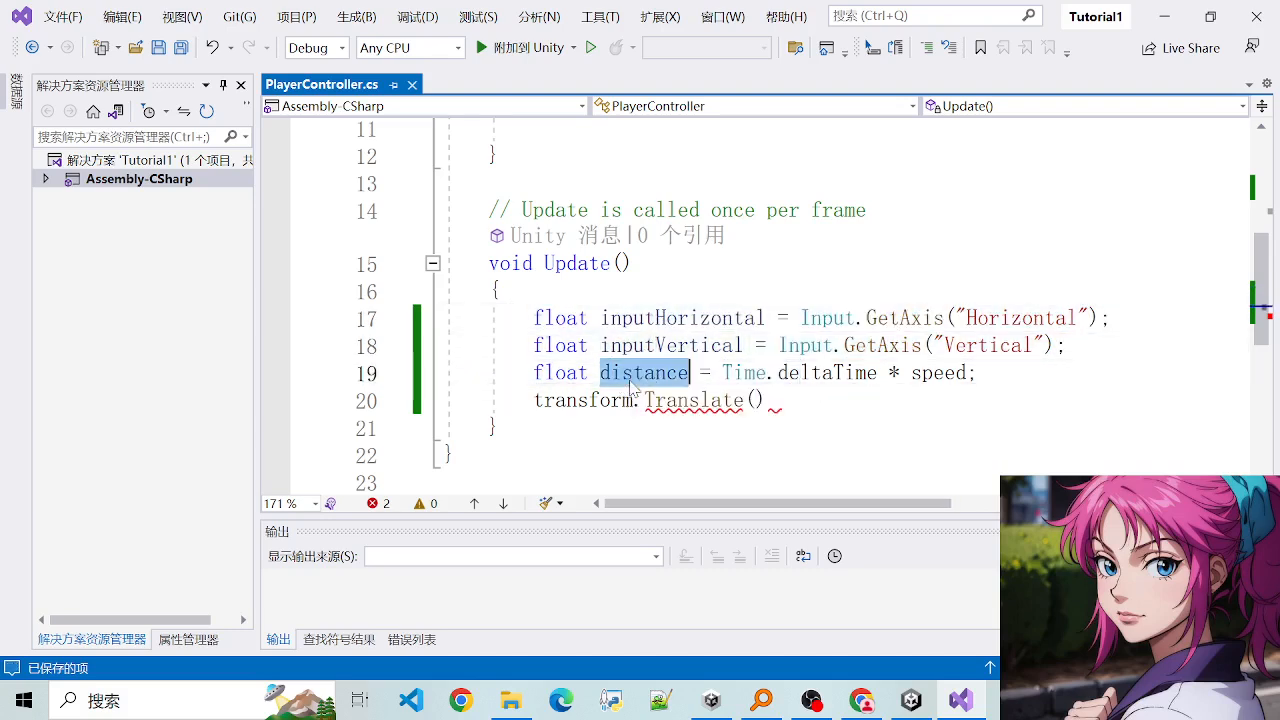
click(760, 401)
double_click(692, 318)
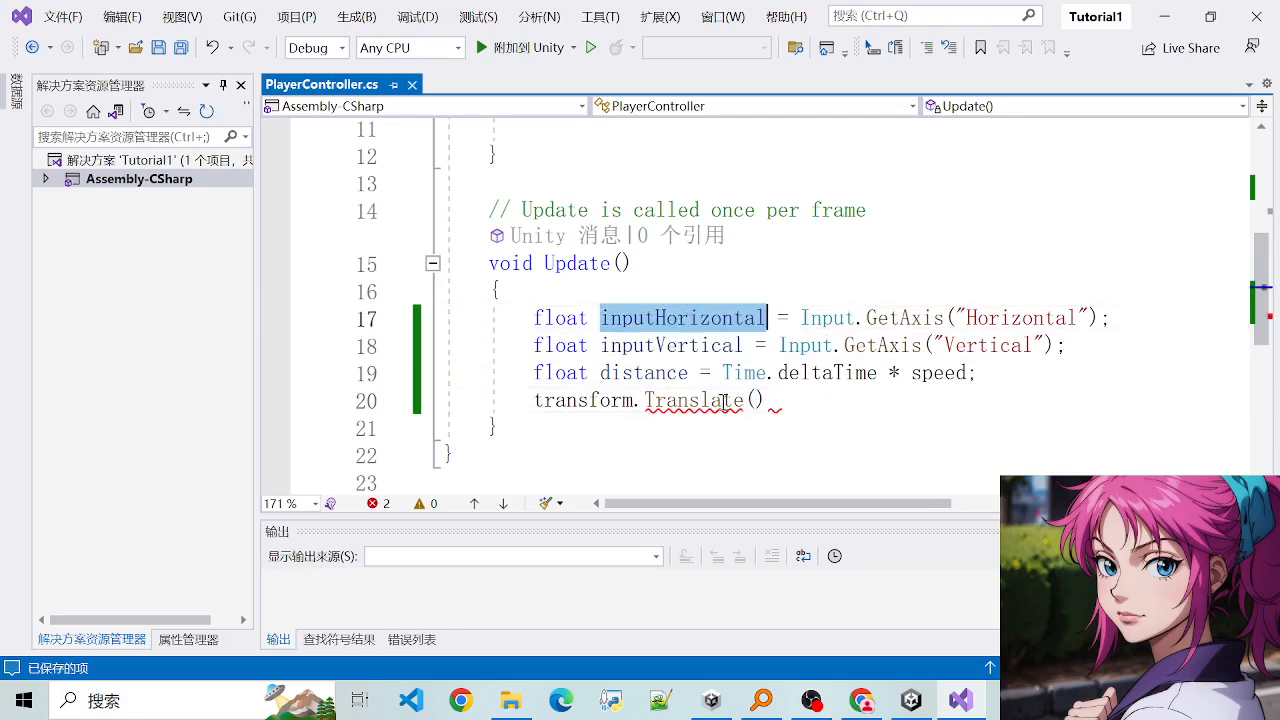
click(664, 345)
click(655, 318)
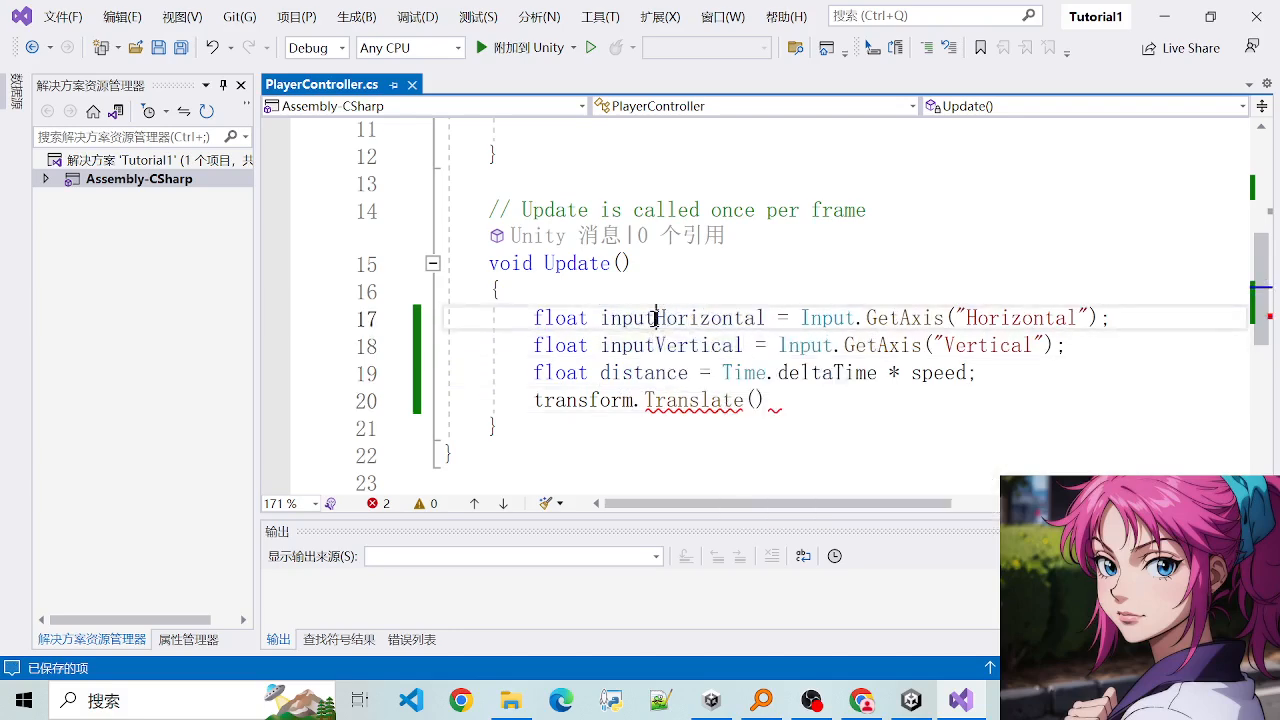
double_click(655, 318)
- Bring up the parameter hints for Translate and find the overload taking float x, float y and float z
click(755, 400)
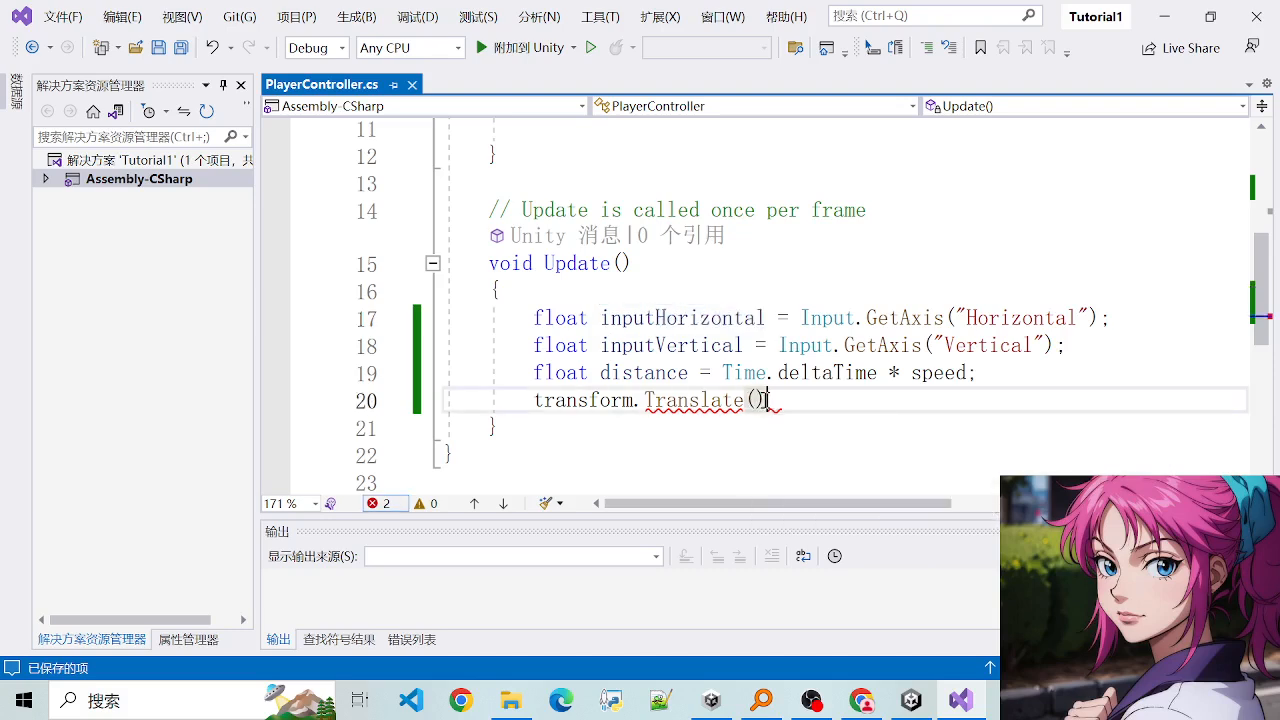
key(BackSpace)
text(()
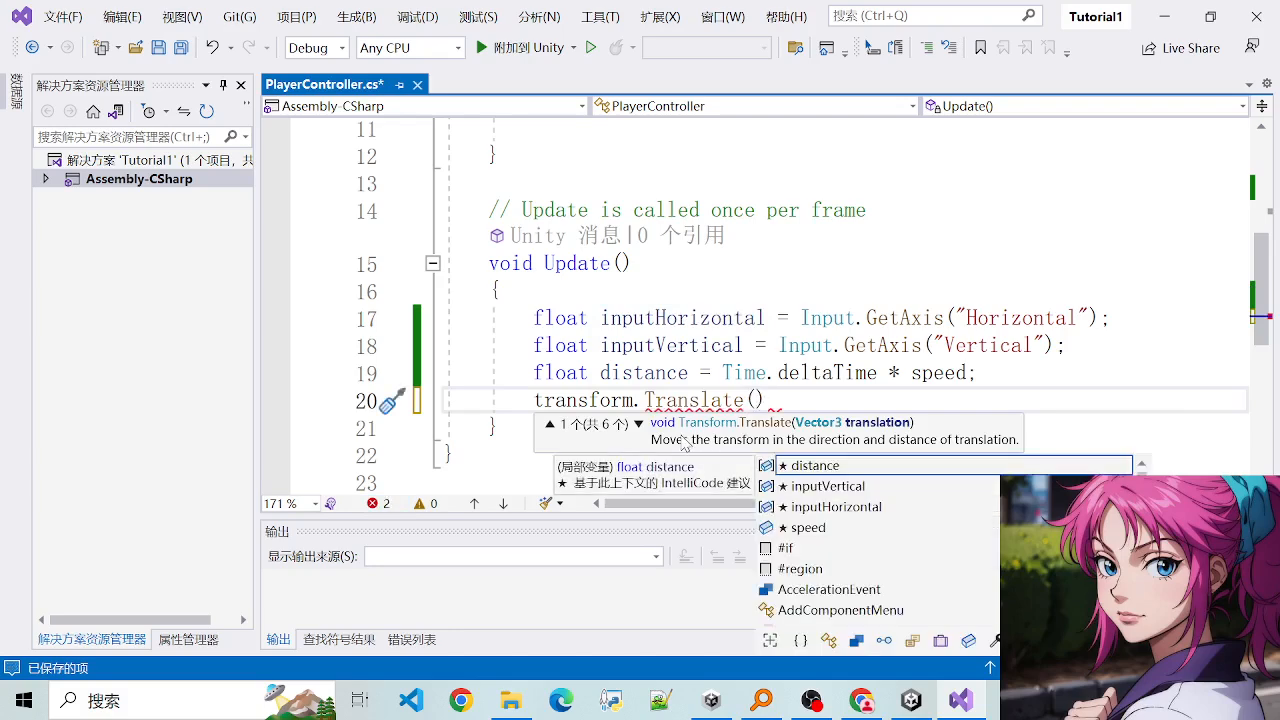
click(638, 426)
click(638, 426)
click(638, 426)
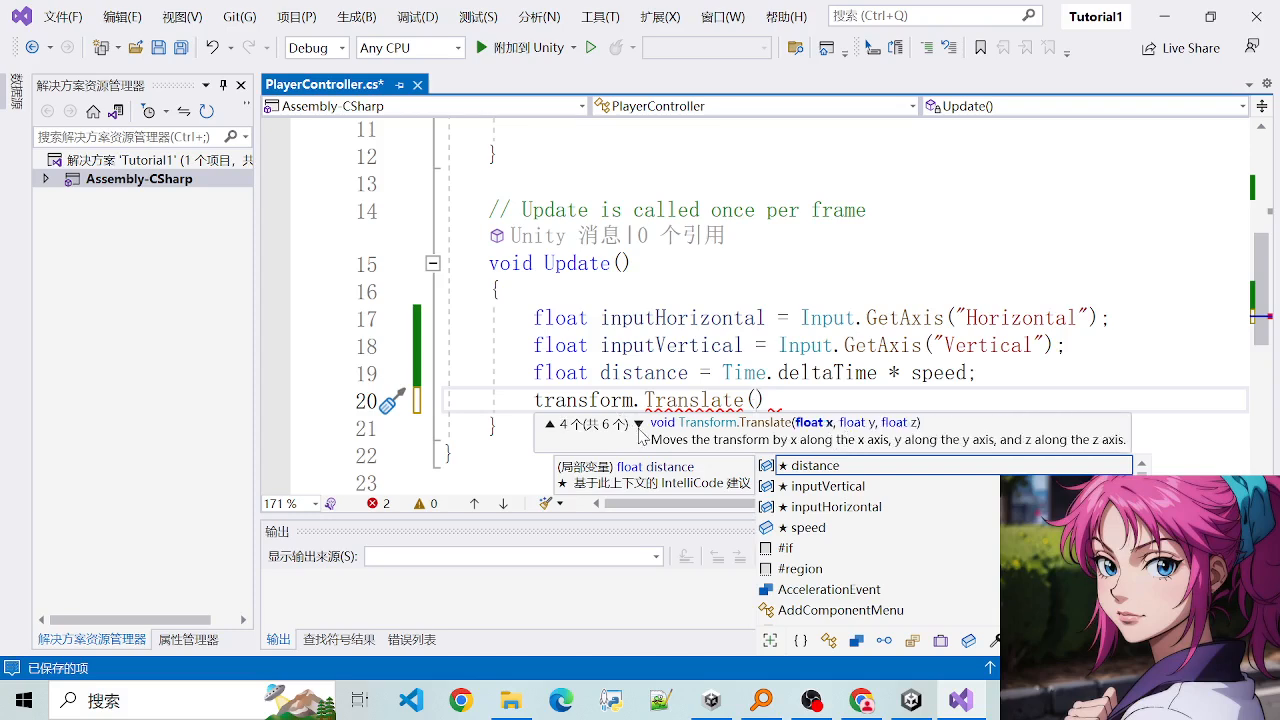
- Enter inputHorizontal multiplied by distance as the first argument of the Translate call, followed by a comma
click(638, 426)
click(668, 318)
double_click(668, 318)
key(ctrl+c)
click(755, 400)
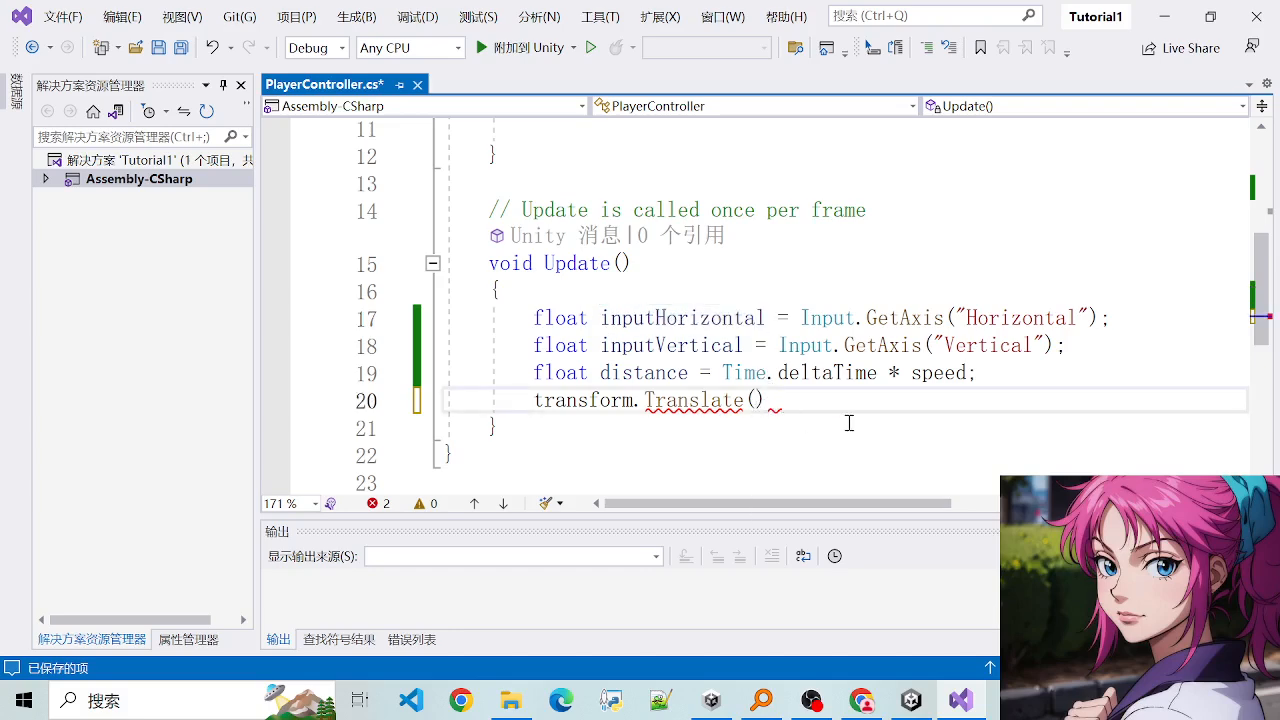
key(ctrl+v)
text(istancec,)
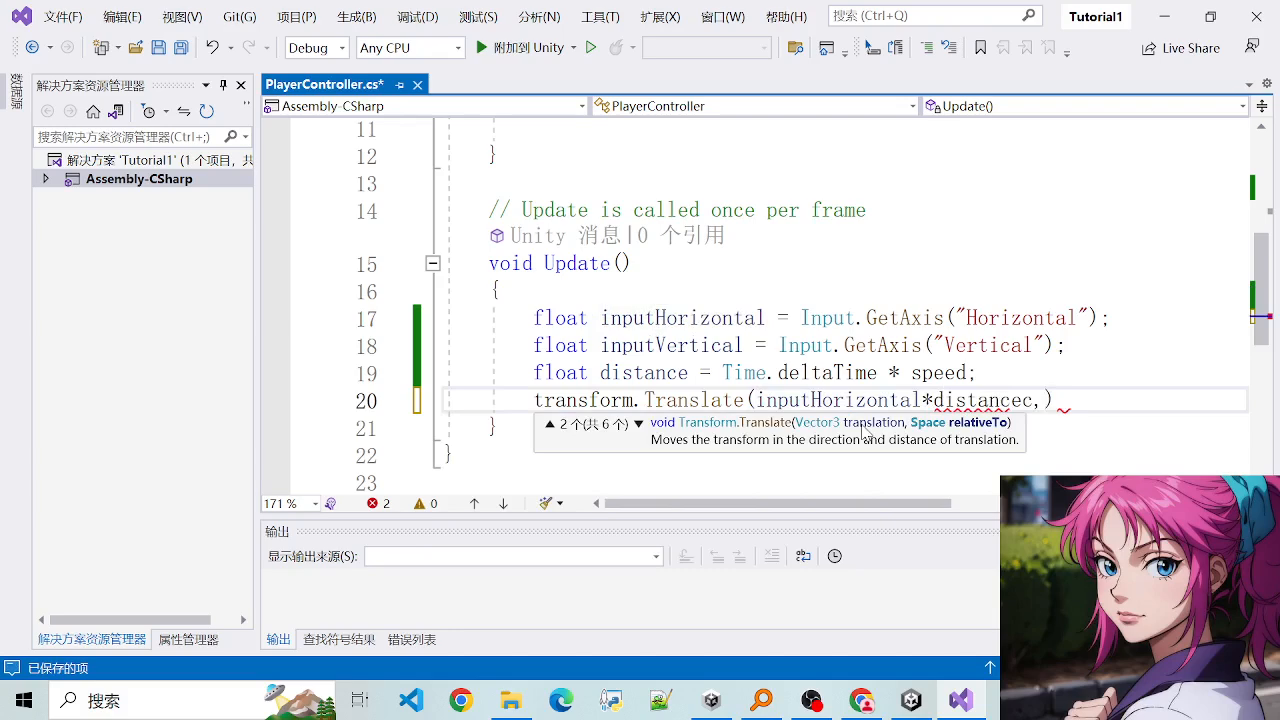
- Add inputVertical*distance as the second argument of the Translate call, followed by a comma
double_click(706, 346)
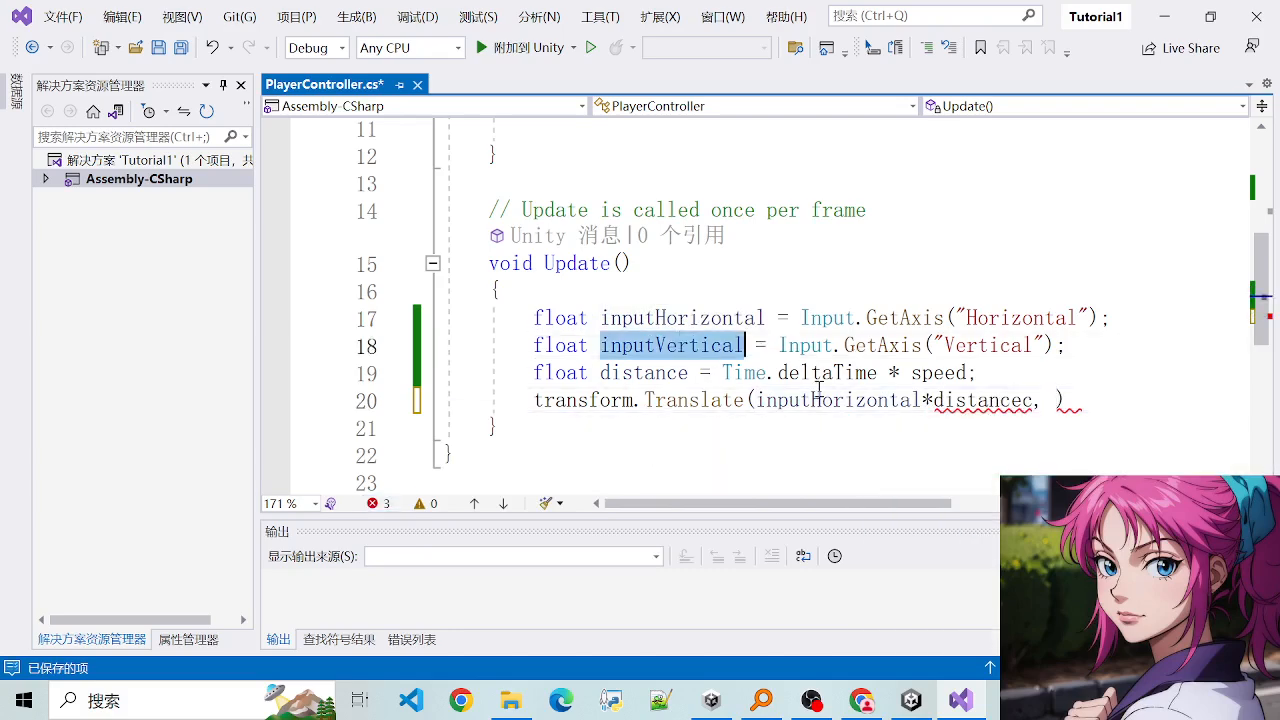
key(ctrl+c)
click(1056, 400)
key(ctrl+v)
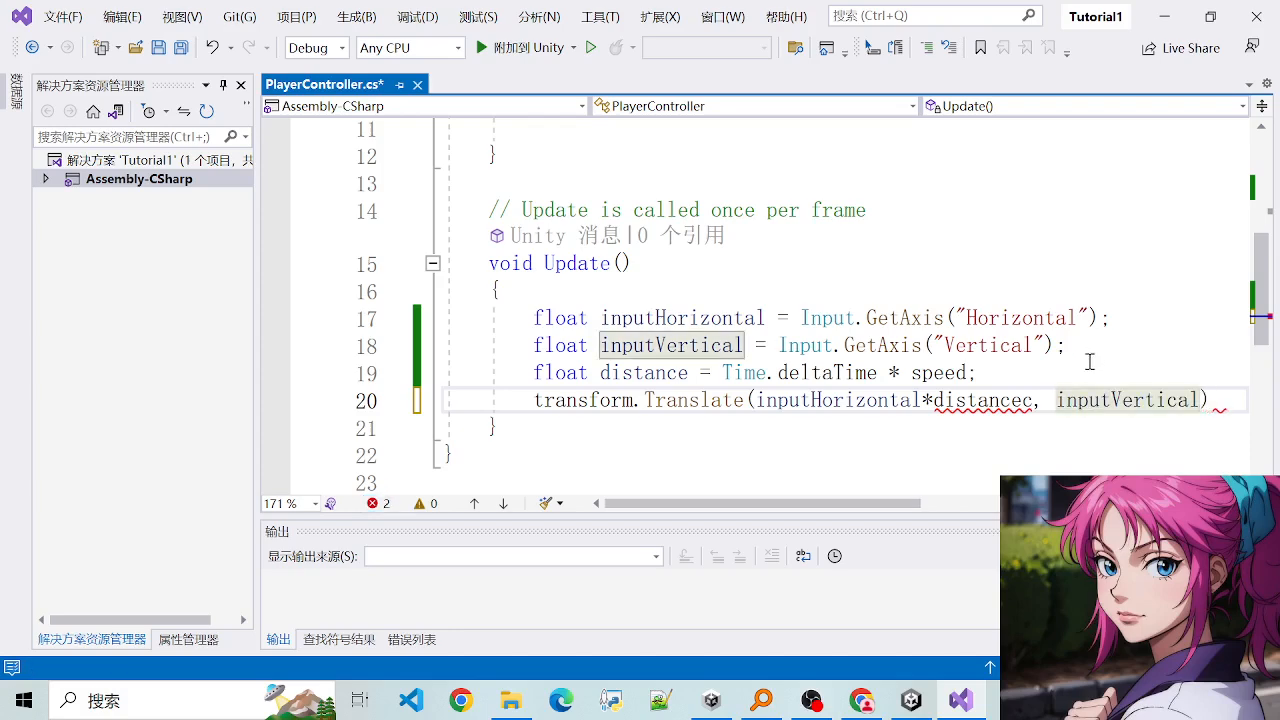
text(*distance)
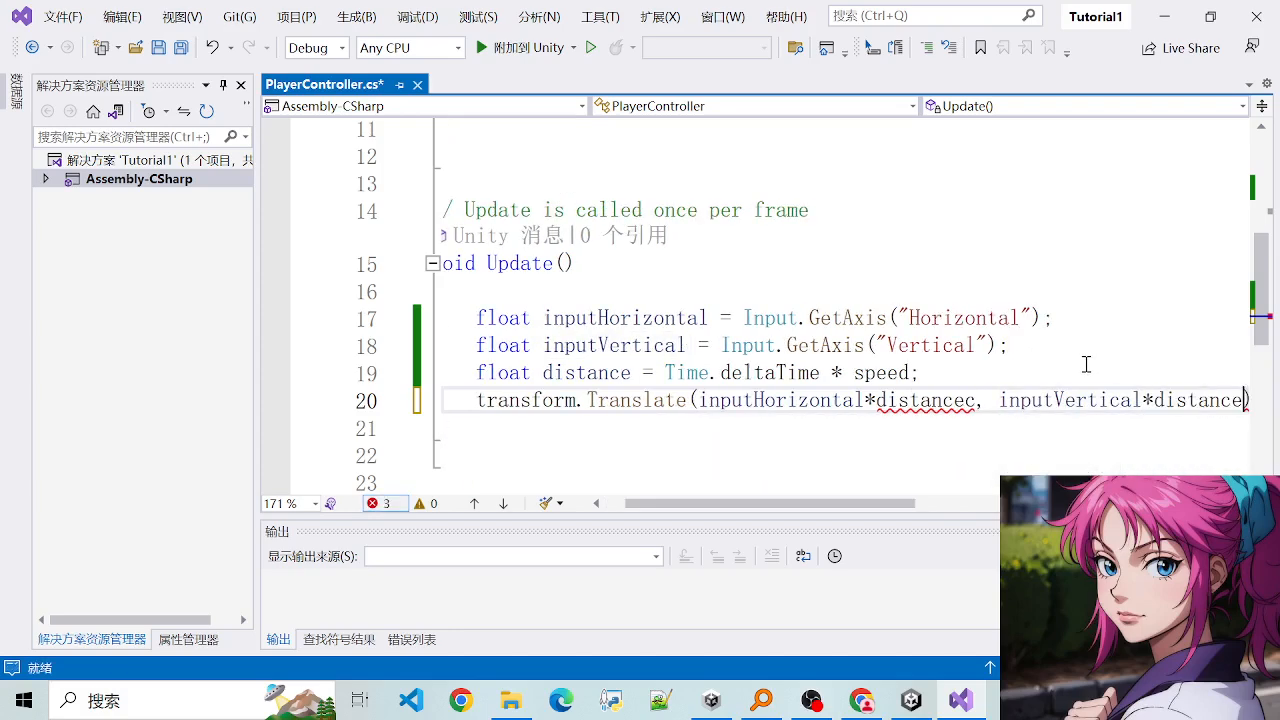
key(BackSpace)
key(BackSpace)
key(BackSpace)
key(BackSpace)
key(BackSpace)
text(tan)
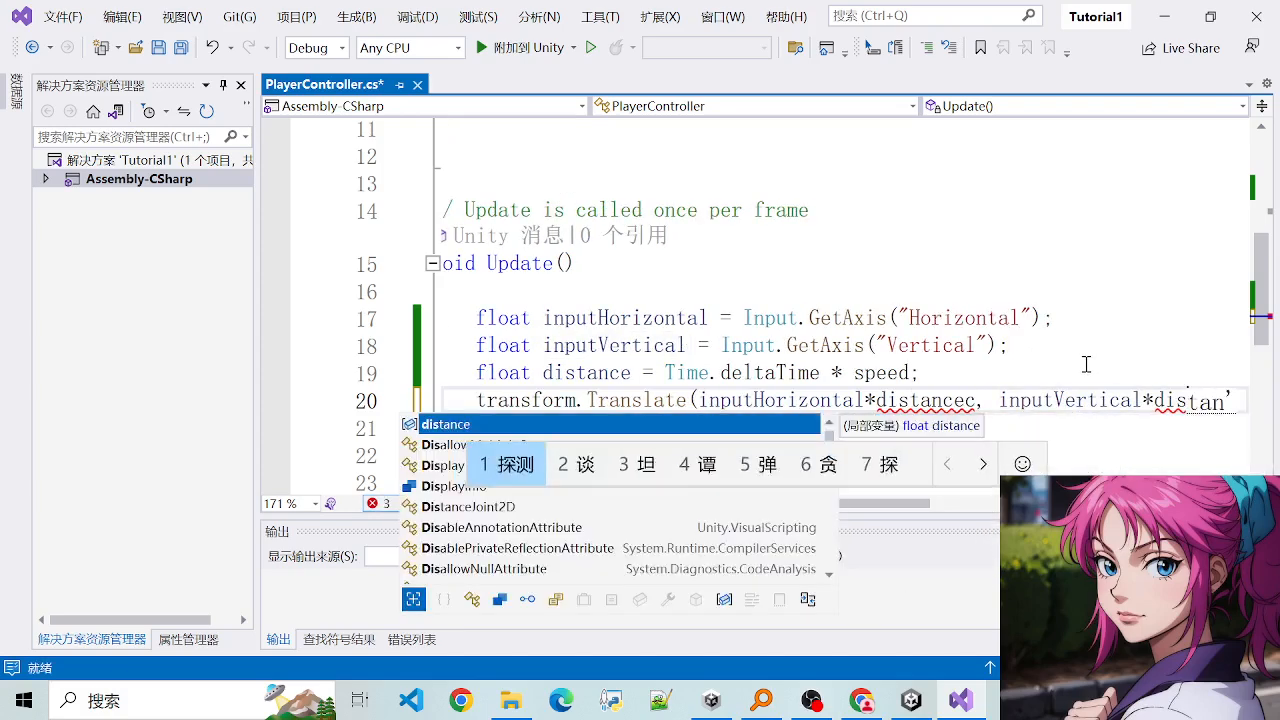
key(BackSpace)
key(BackSpace)
key(BackSpace)
text(tance,)
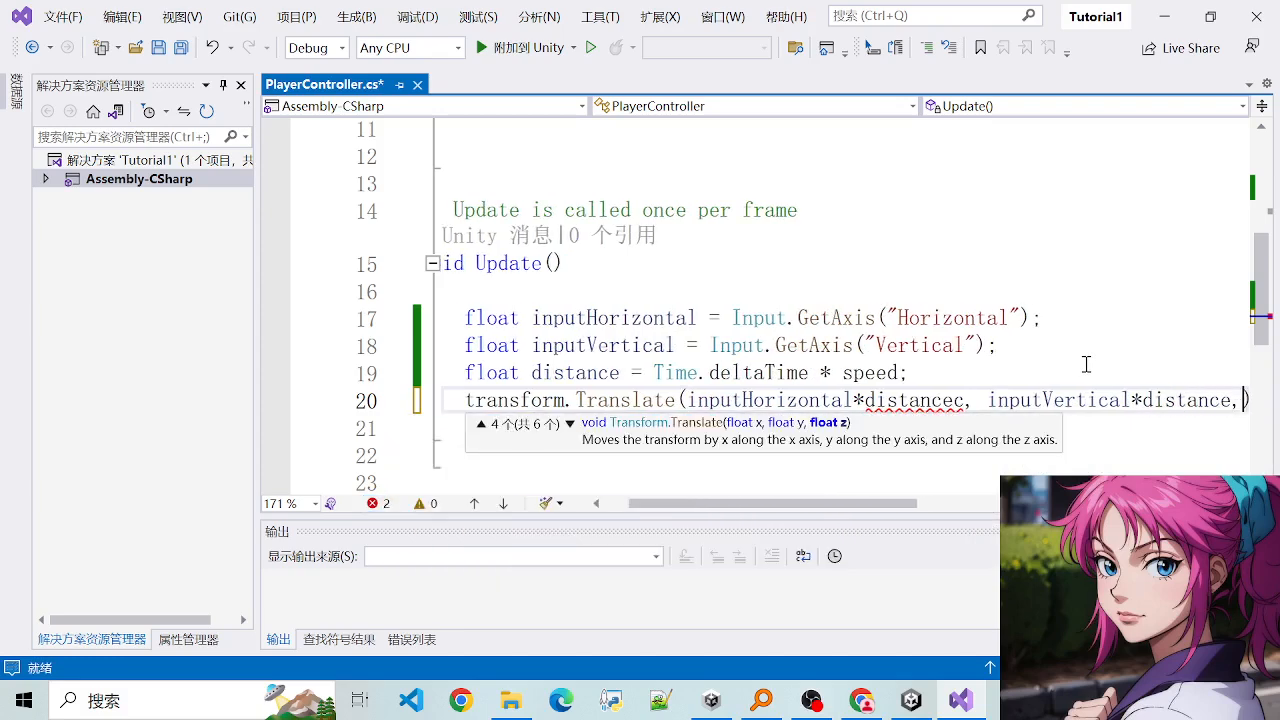
- Correct the misspelled distancec in the first Translate argument to distance and save the script
double_click(908, 400)
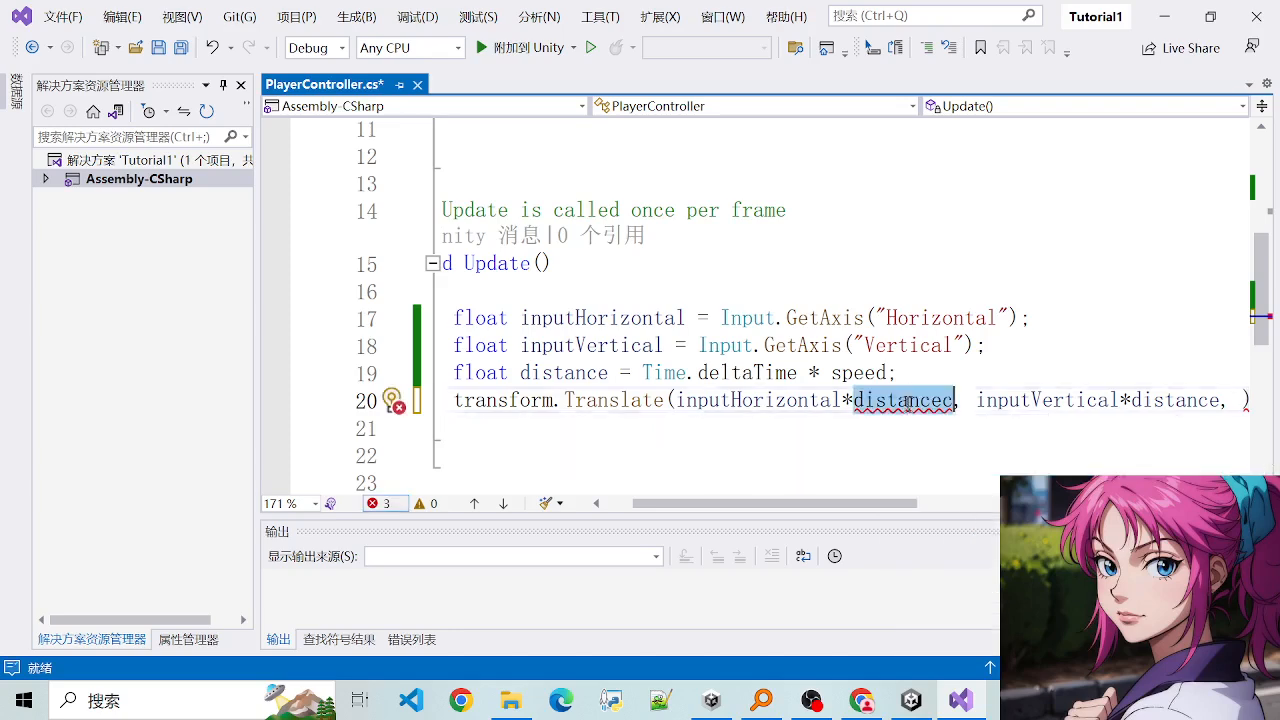
text(distac)
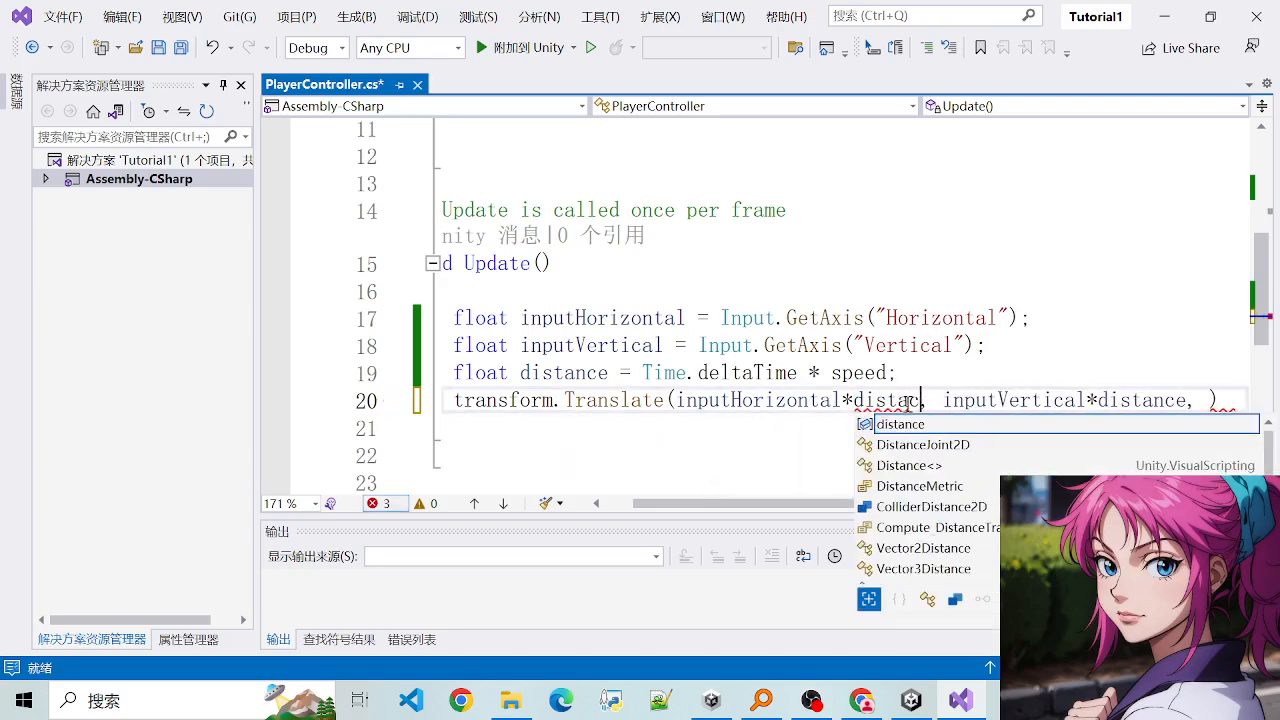
key(Tab)
key(ctrl+s)
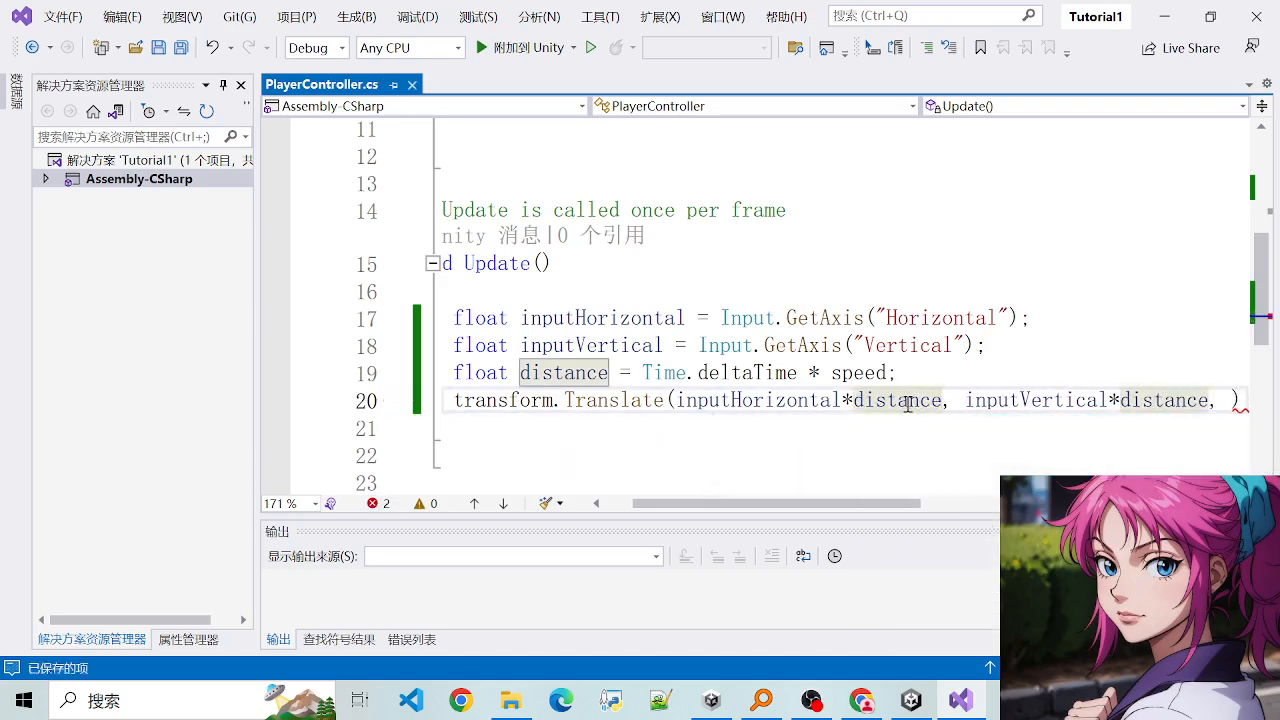
- Switch to Unity and examine the Player sphere's X, Y and Z axes to match them to the Translate arguments
drag(894, 504, 949, 504)
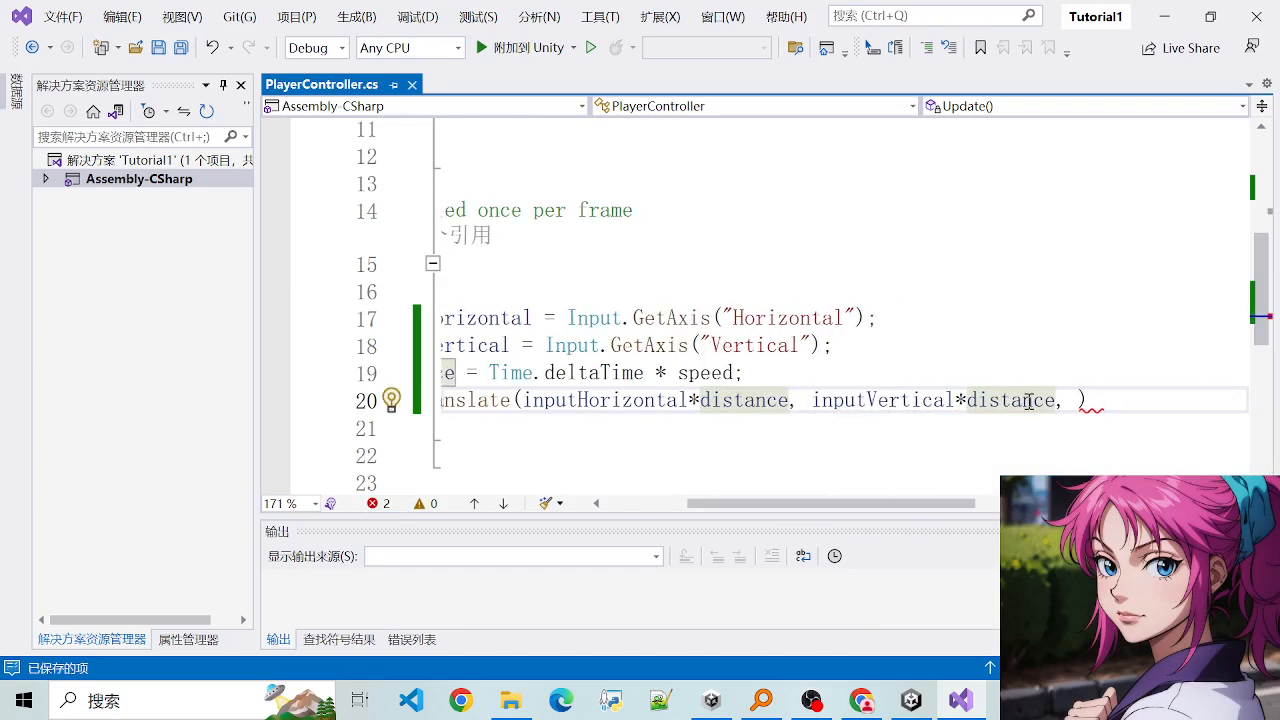
click(1079, 400)
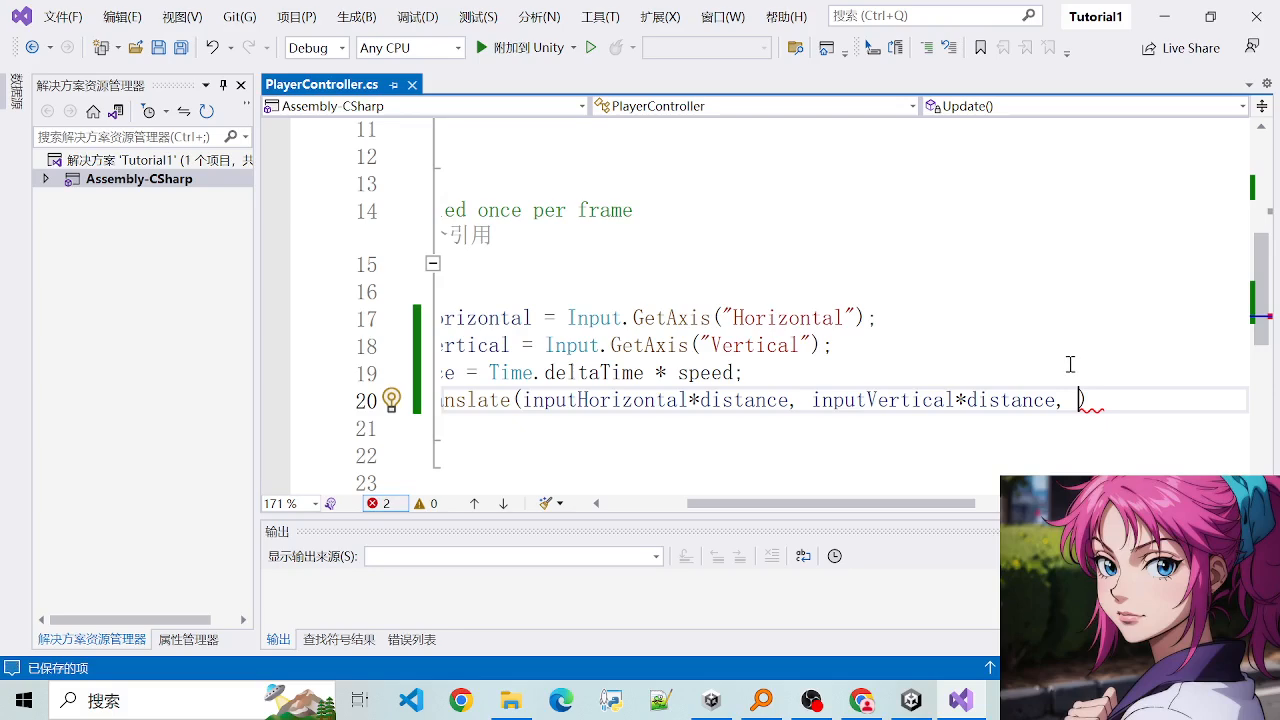
click(911, 700)
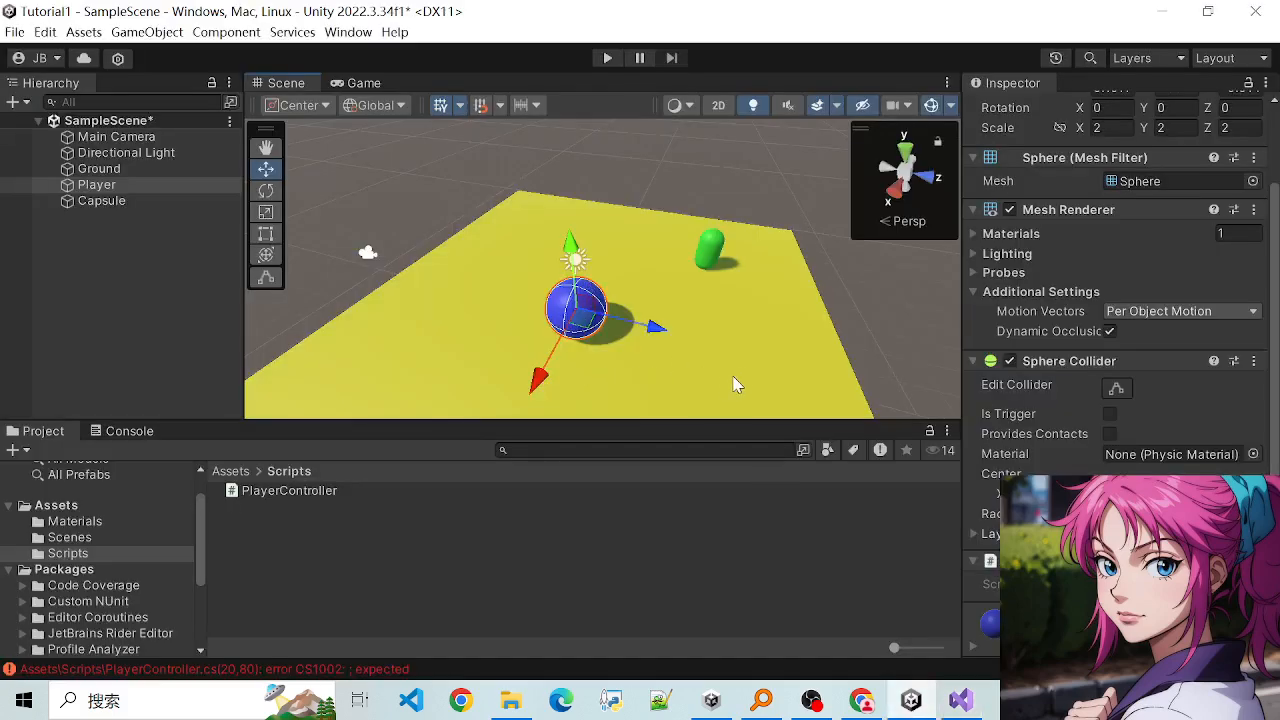
alt+drag(754, 373, 517, 293)
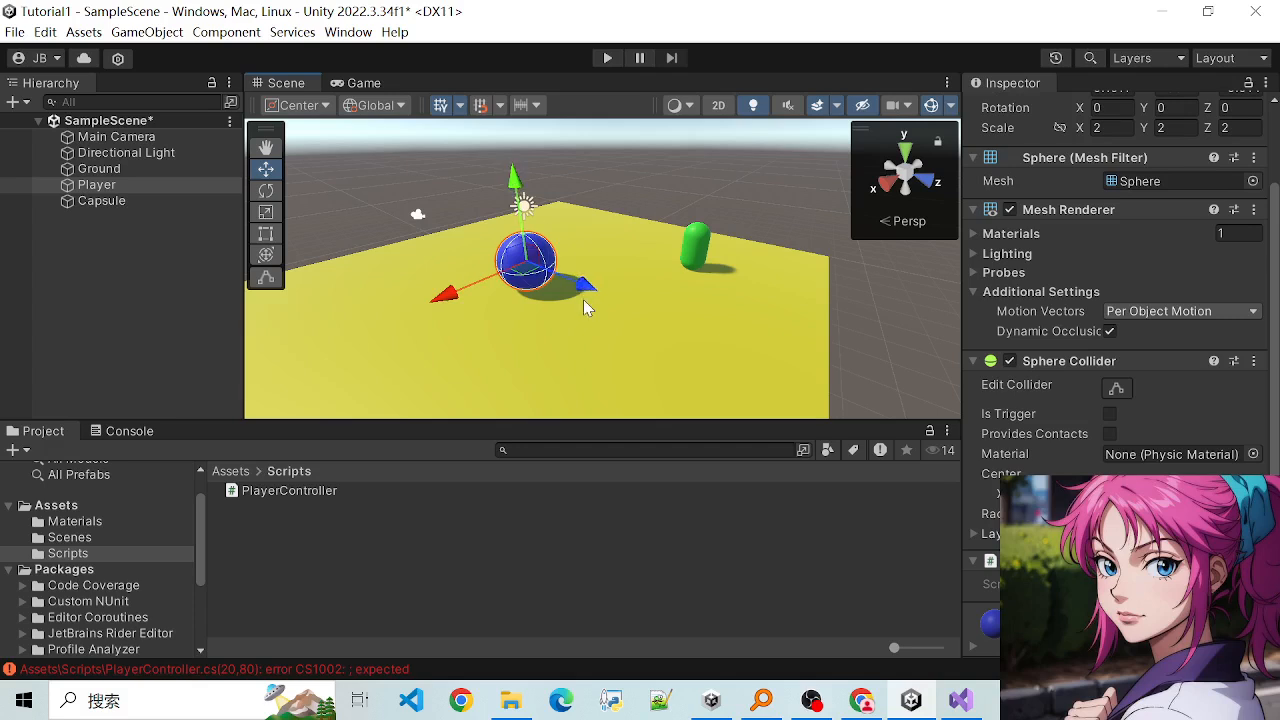
scroll(585, 301, up, 2)
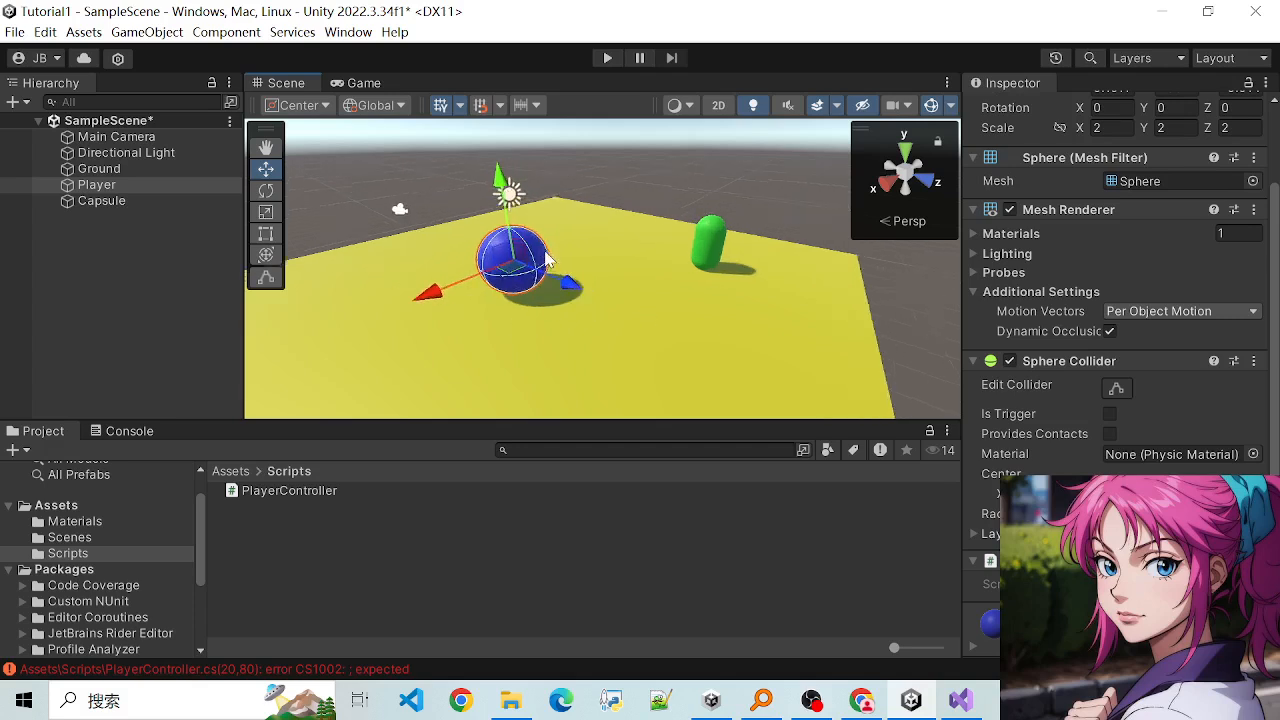
scroll(549, 273, down, 1)
scroll(585, 300, down, 1)
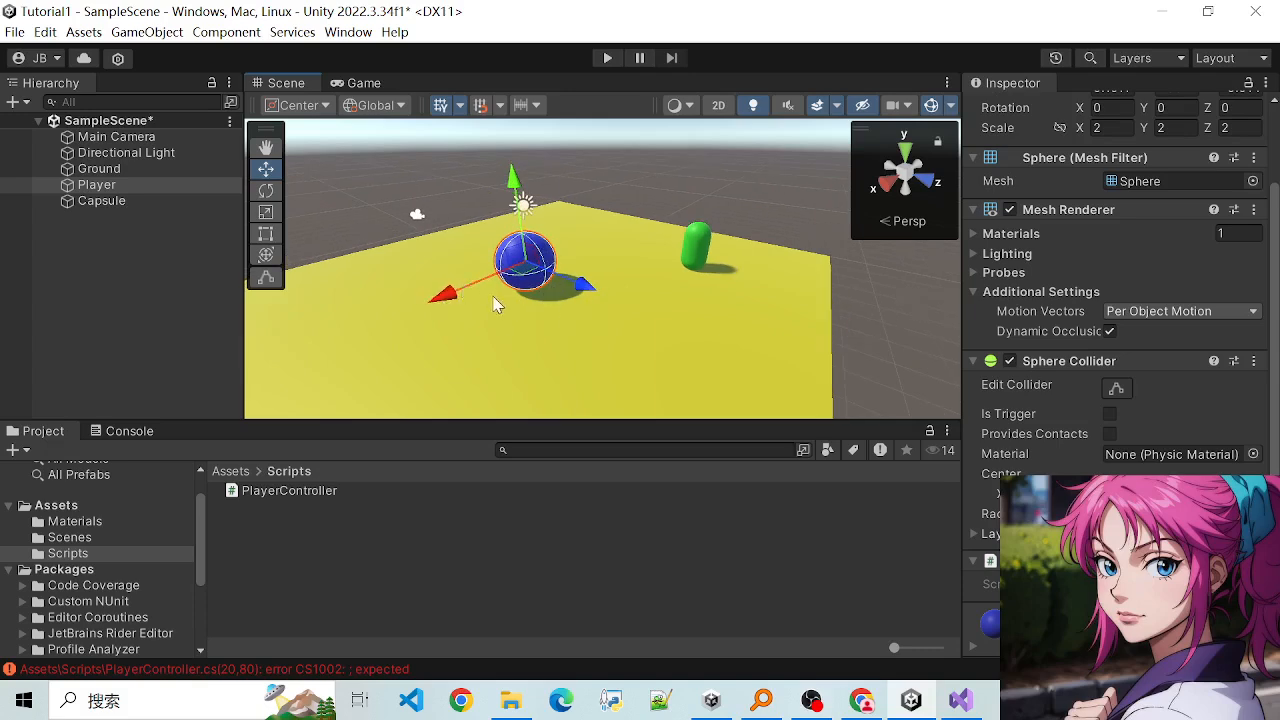
scroll(535, 299, up, 2)
scroll(535, 299, down, 2)
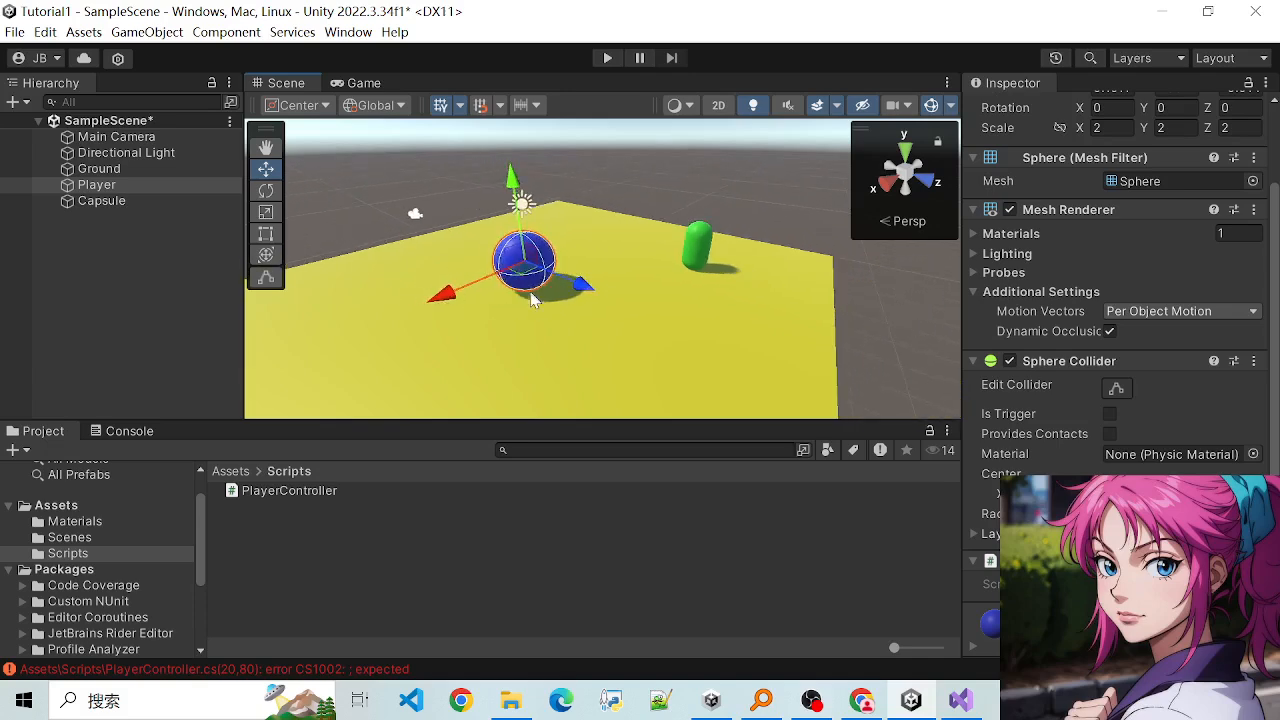
- Back in Visual Studio, insert 0 as the y argument of Translate, end the statement cleanly after inputVertical*distance with a semicolon, and save
click(970, 699)
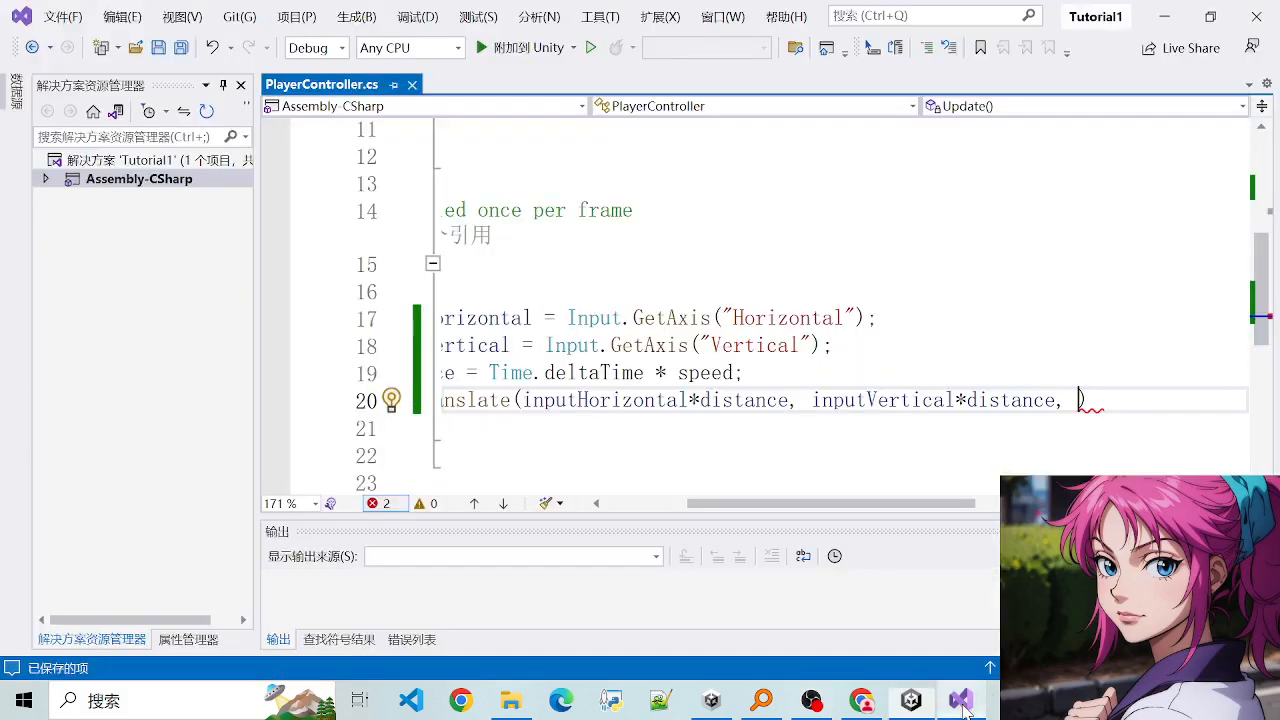
click(810, 400)
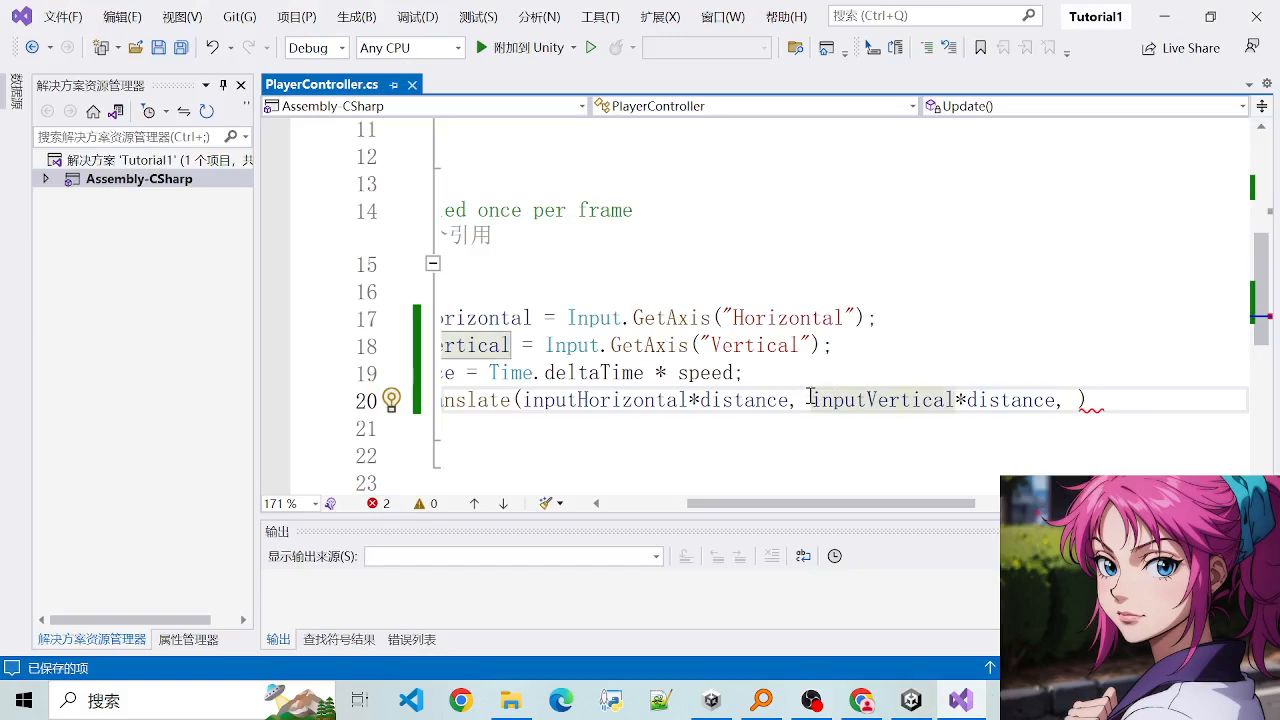
text(0,)
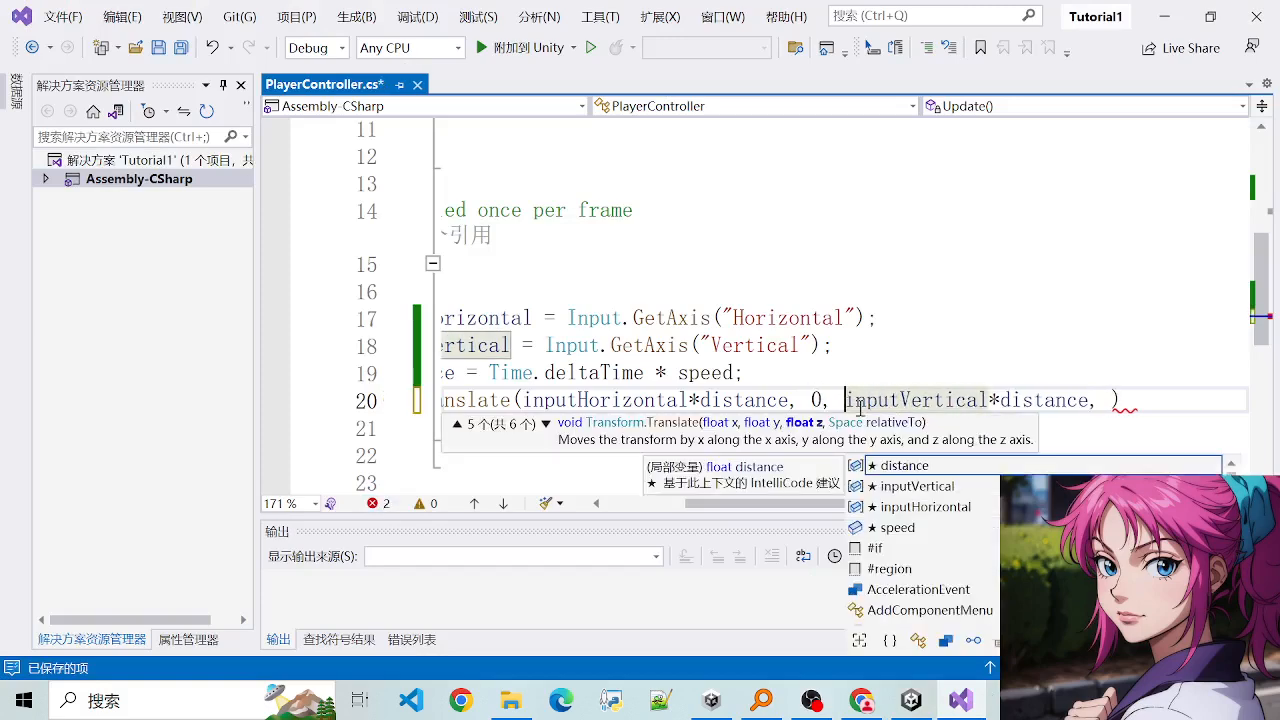
click(1004, 400)
click(1110, 398)
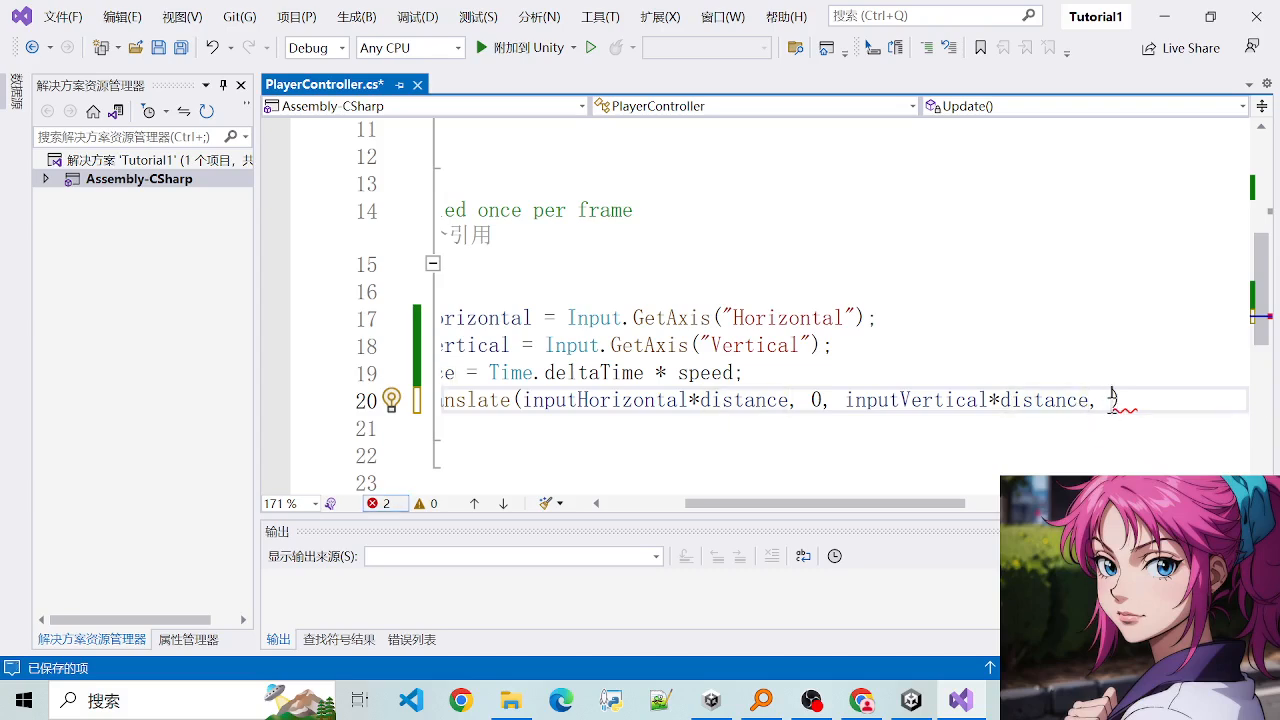
key(BackSpace)
key(BackSpace)
key(End)
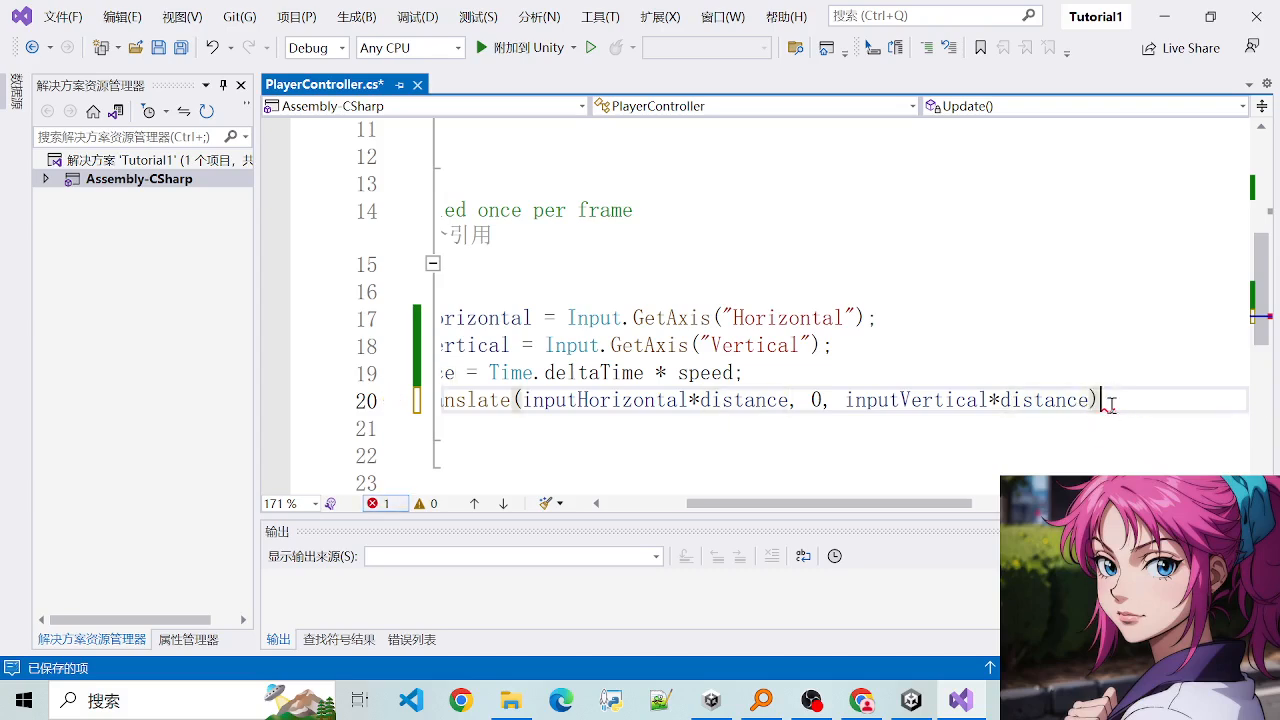
text(;)
key(ctrl+s)
- Review the input, distance and Translate lines in the Update method
drag(1158, 404, 343, 358)
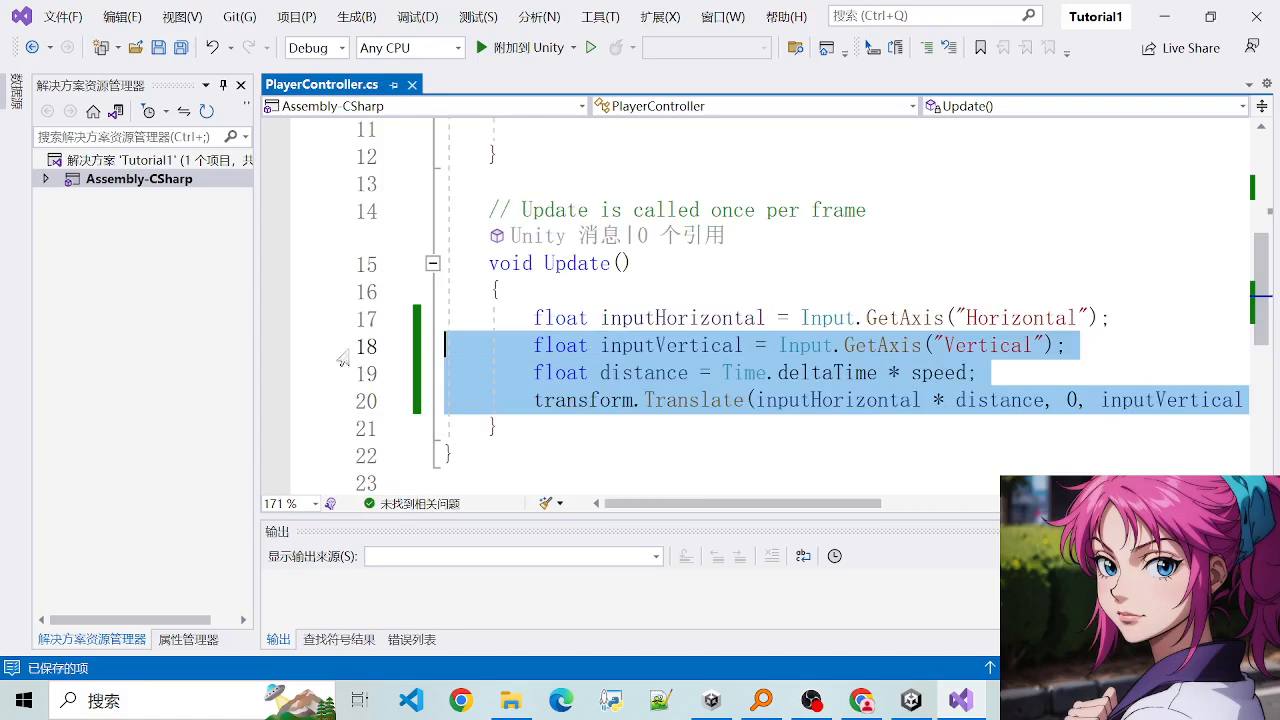
click(737, 342)
drag(548, 319, 611, 400)
click(611, 400)
drag(546, 348, 770, 402)
click(770, 402)
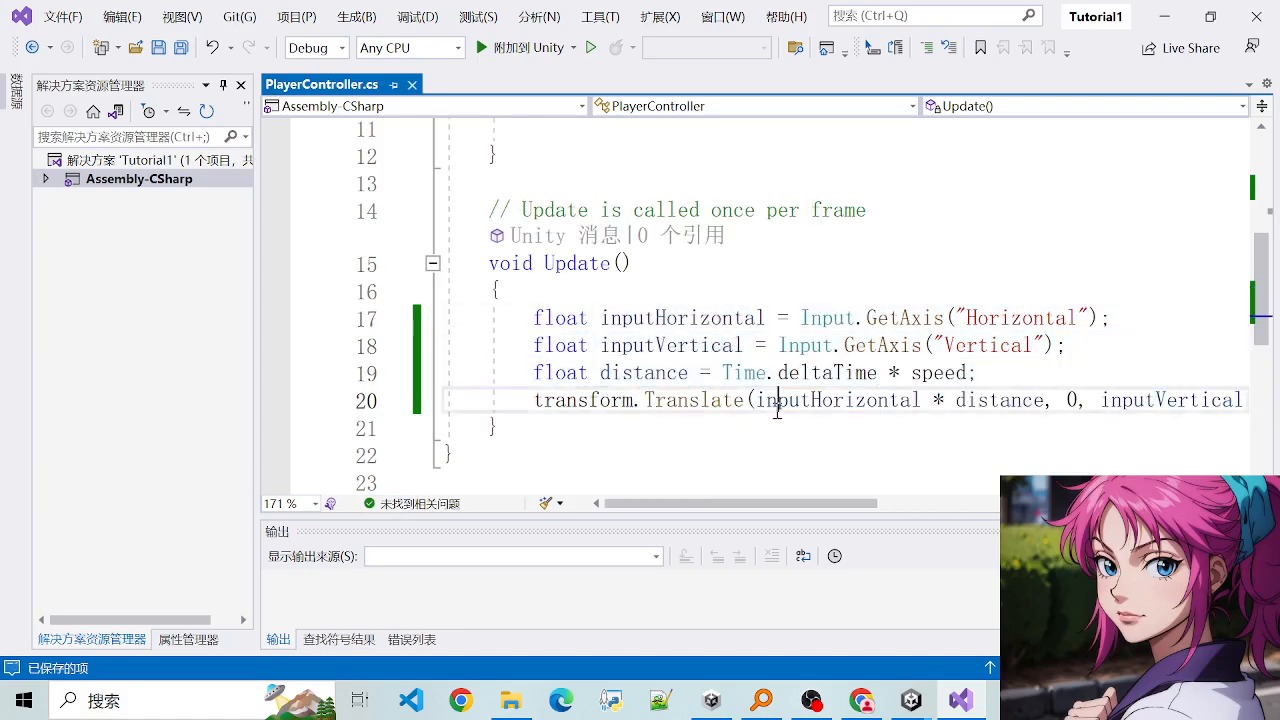
drag(513, 292, 735, 357)
click(735, 357)
drag(590, 319, 1001, 373)
click(1001, 373)
scroll(975, 385, down, 3)
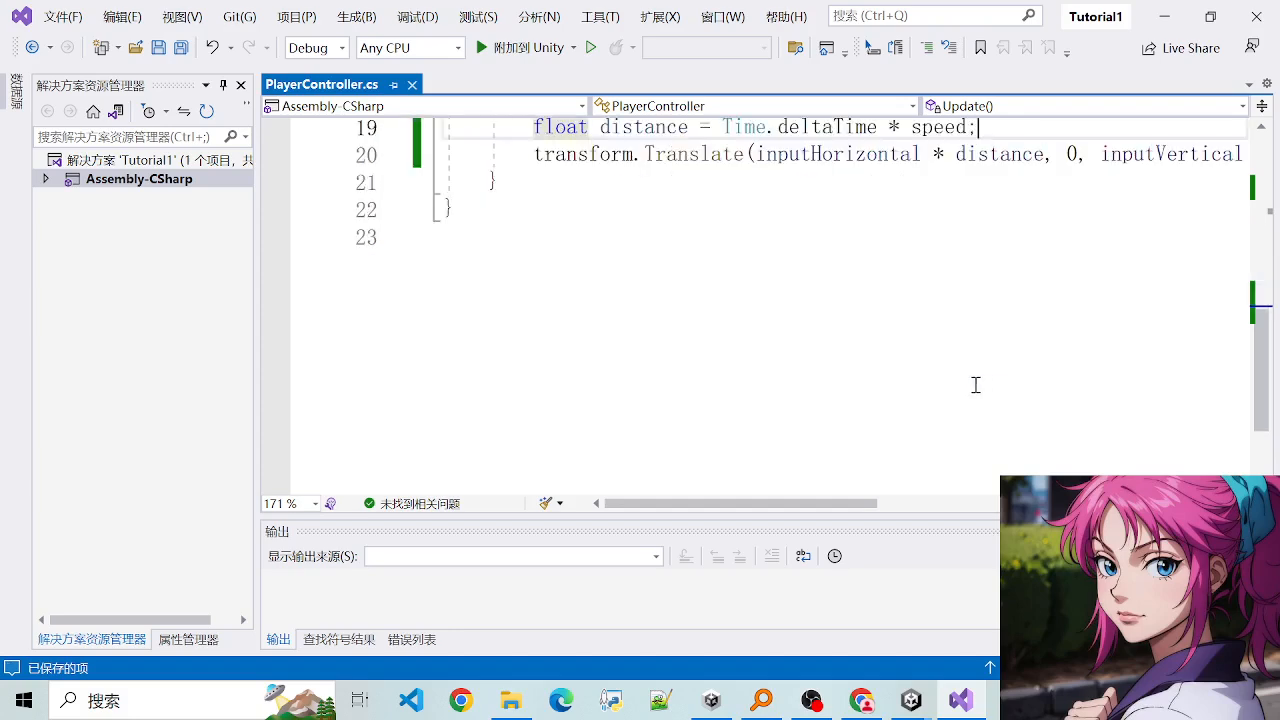
scroll(641, 317, up, 2)
drag(543, 263, 986, 291)
click(986, 291)
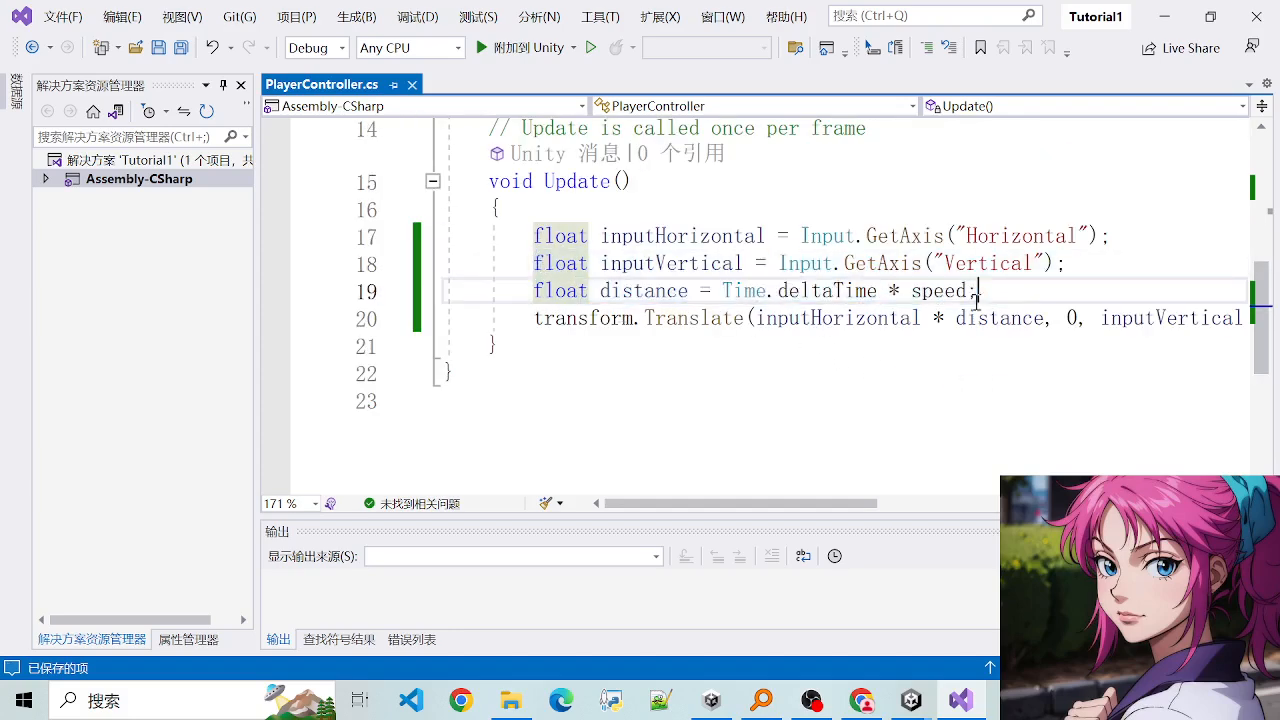
- Examine the public float speed declaration and where speed is used in the distance calculation
scroll(612, 300, up, 3)
drag(484, 238, 663, 248)
click(663, 248)
scroll(663, 254, up, 2)
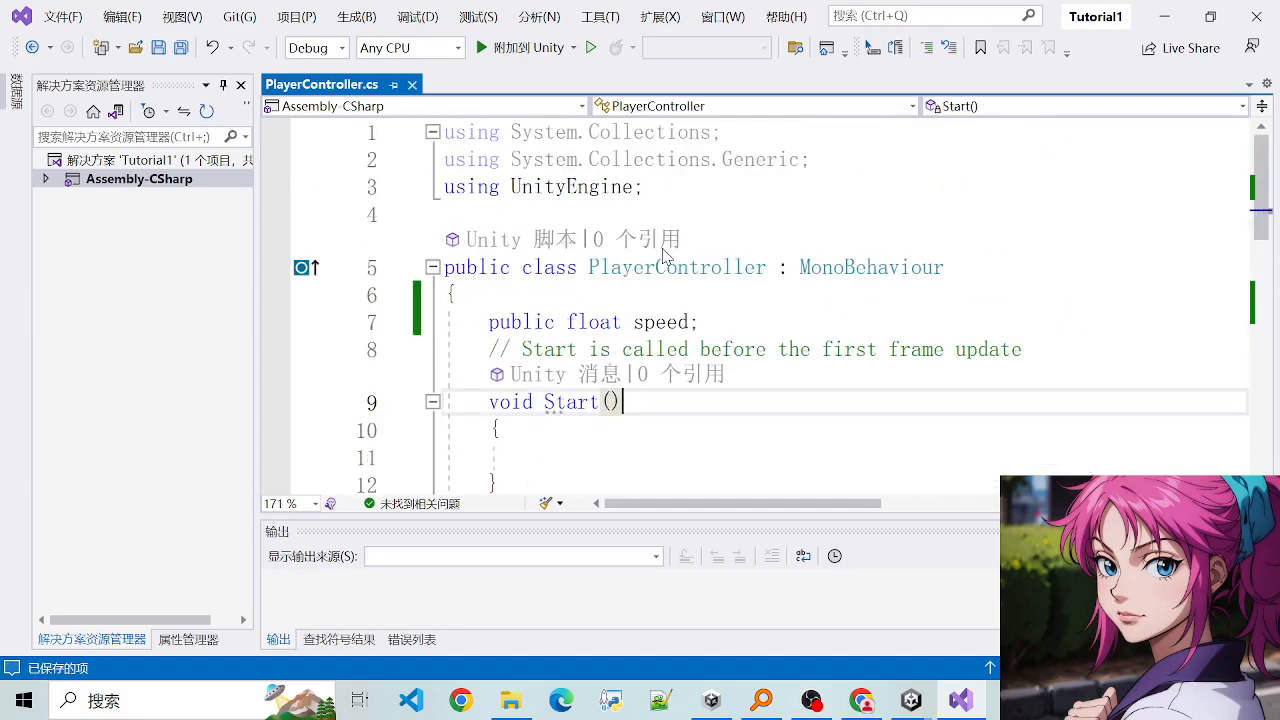
double_click(667, 325)
click(648, 322)
click(732, 315)
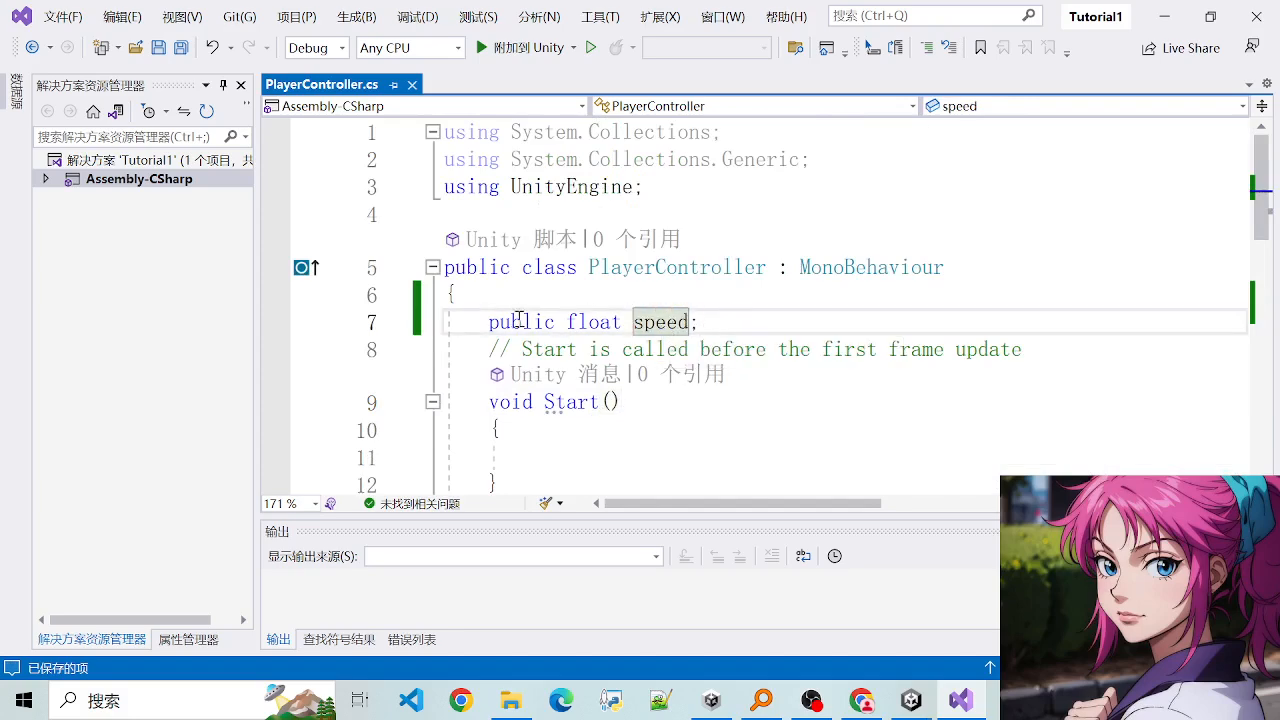
click(501, 321)
click(803, 323)
double_click(646, 323)
click(610, 321)
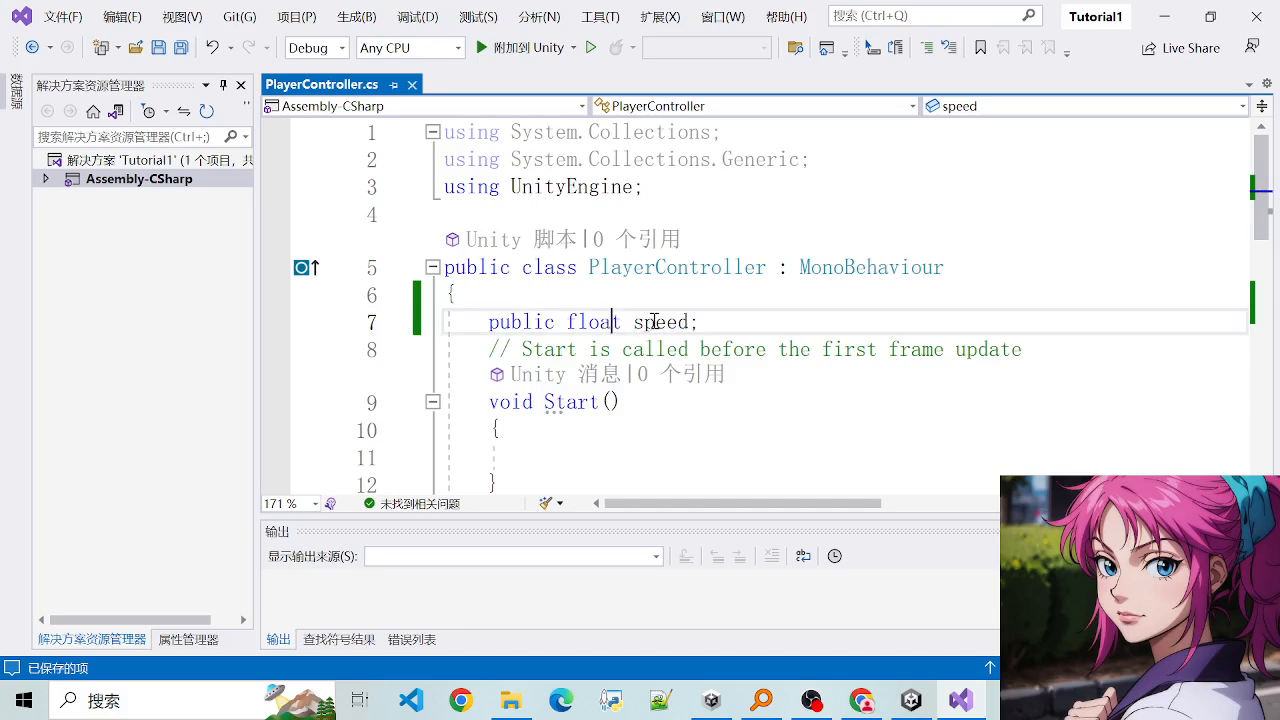
click(654, 321)
scroll(706, 376, down, 3)
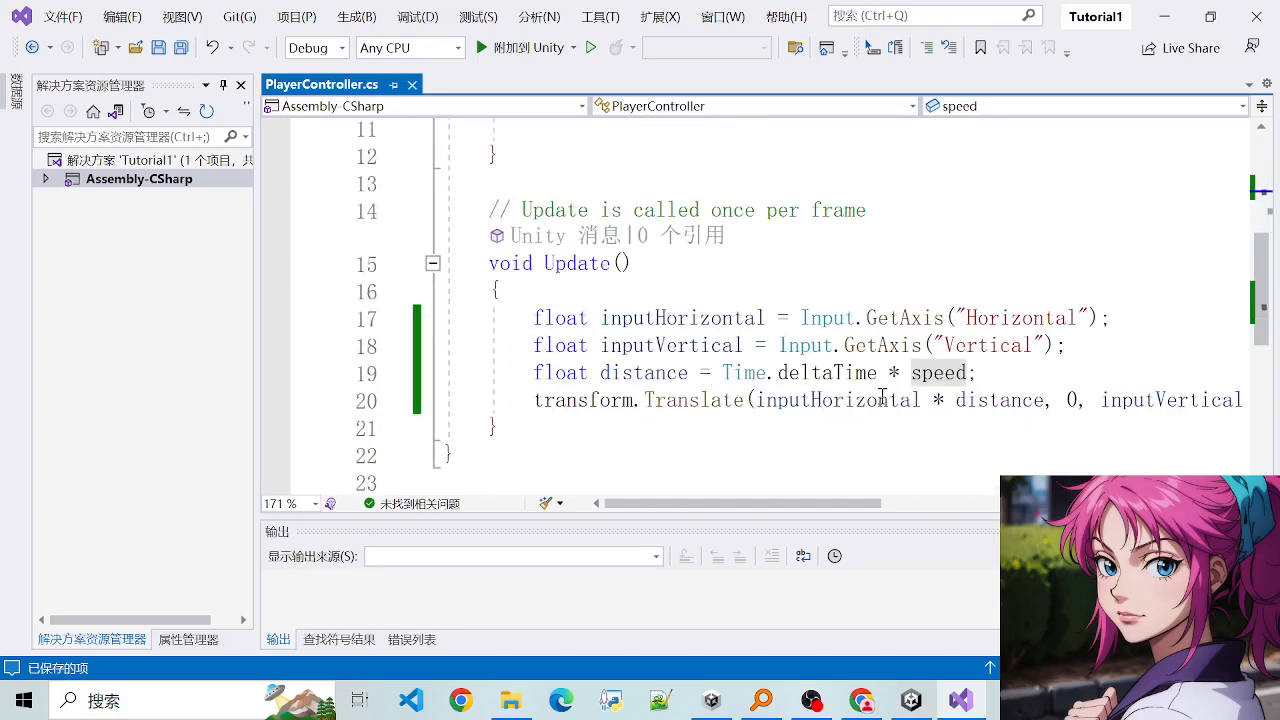
double_click(949, 374)
scroll(860, 330, up, 3)
click(703, 245)
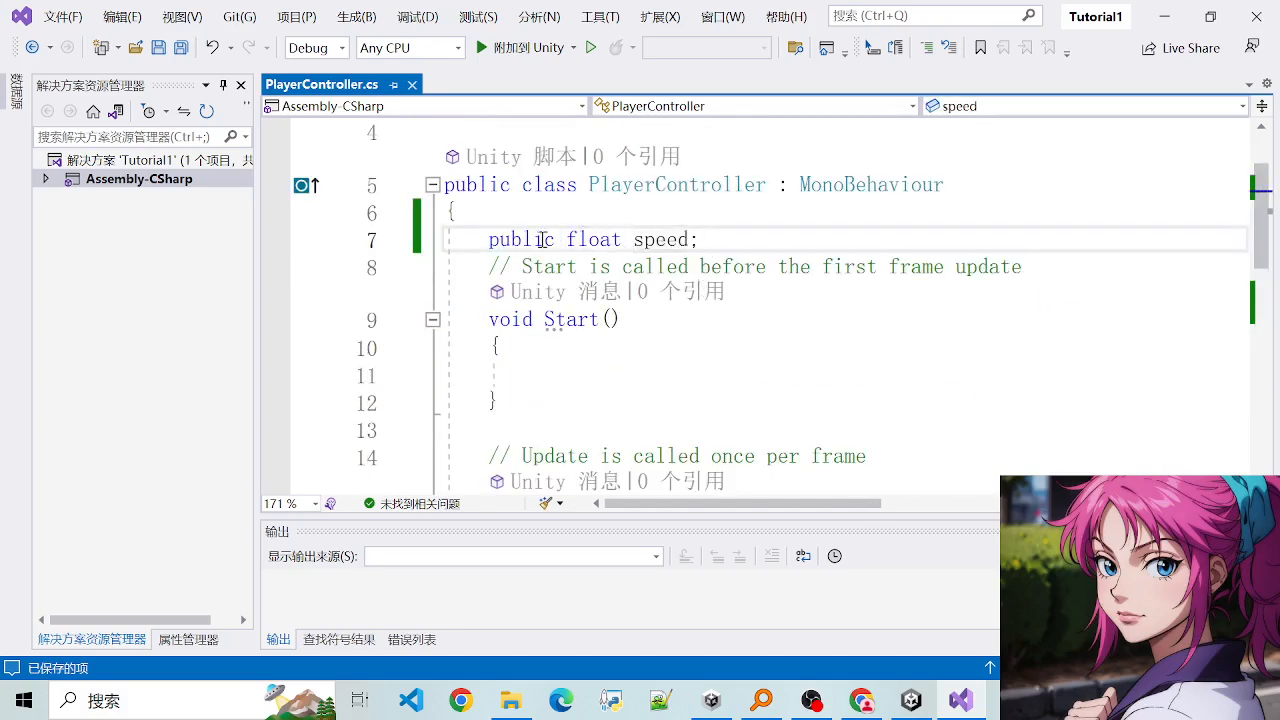
double_click(505, 243)
click(558, 246)
double_click(523, 240)
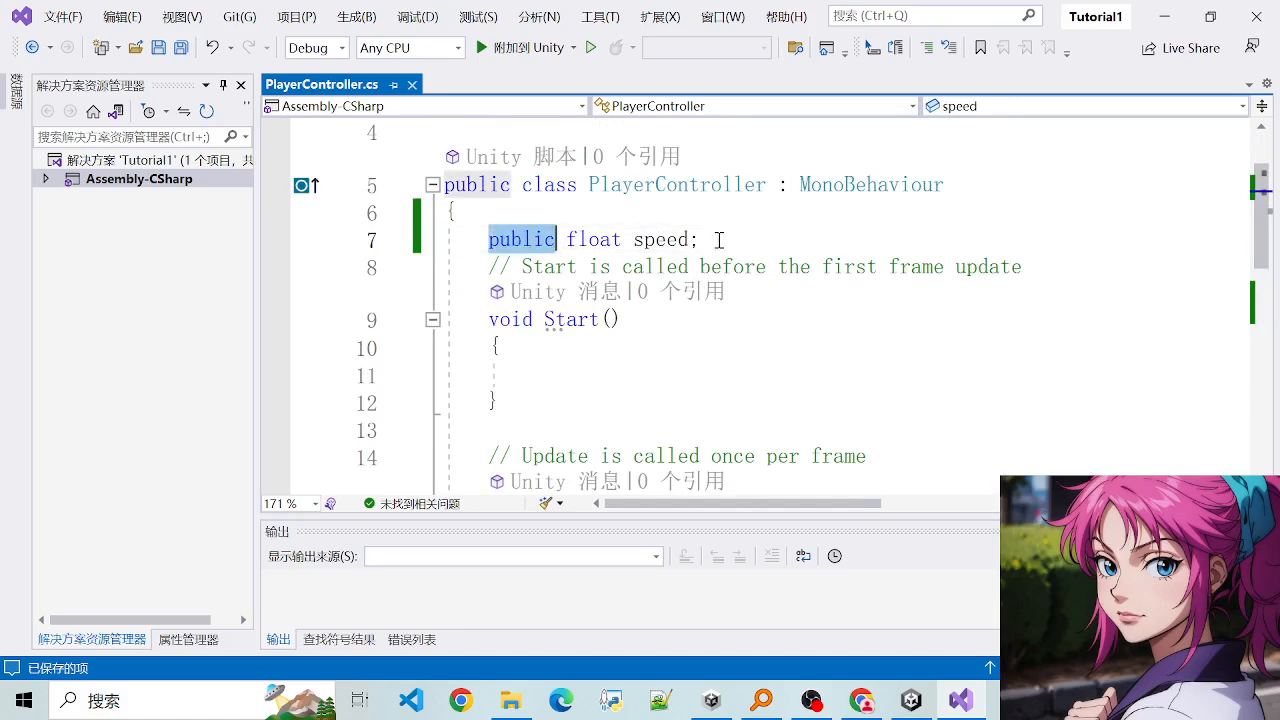
click(719, 242)
- Switch to Unity, open the Speed value of the Player's script component, and save the scene
click(911, 700)
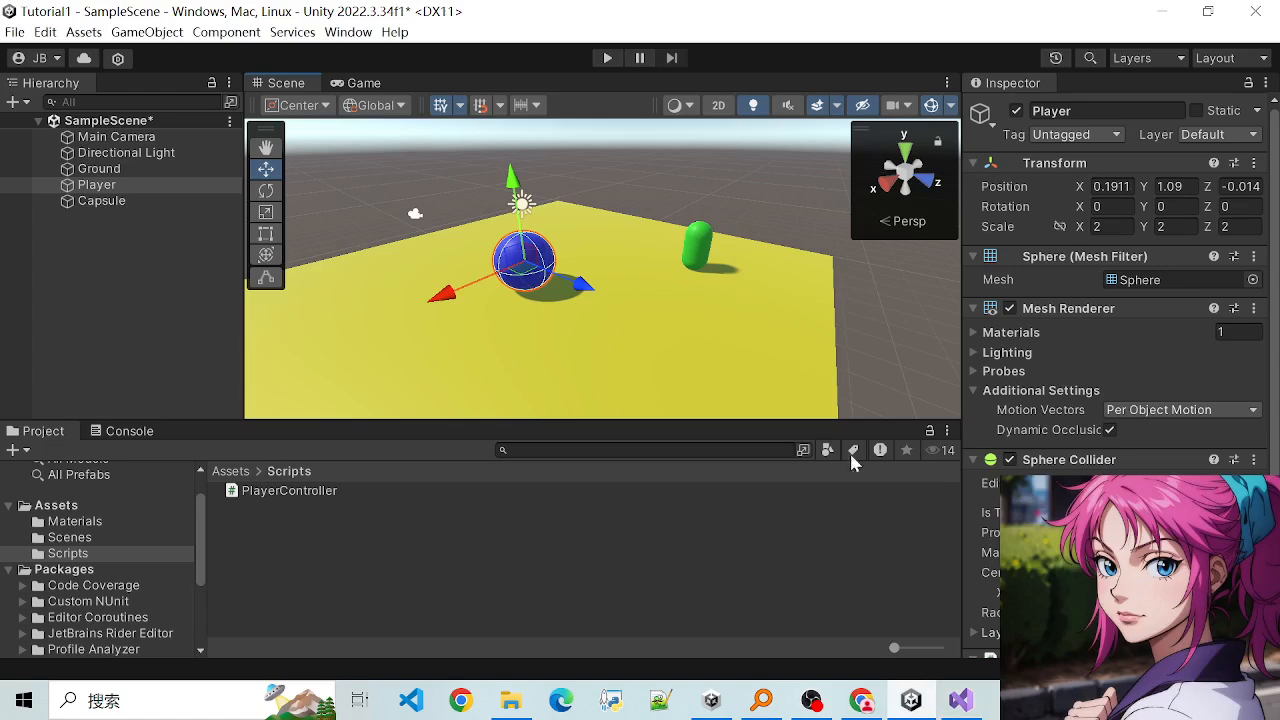
scroll(1100, 420, down, 5)
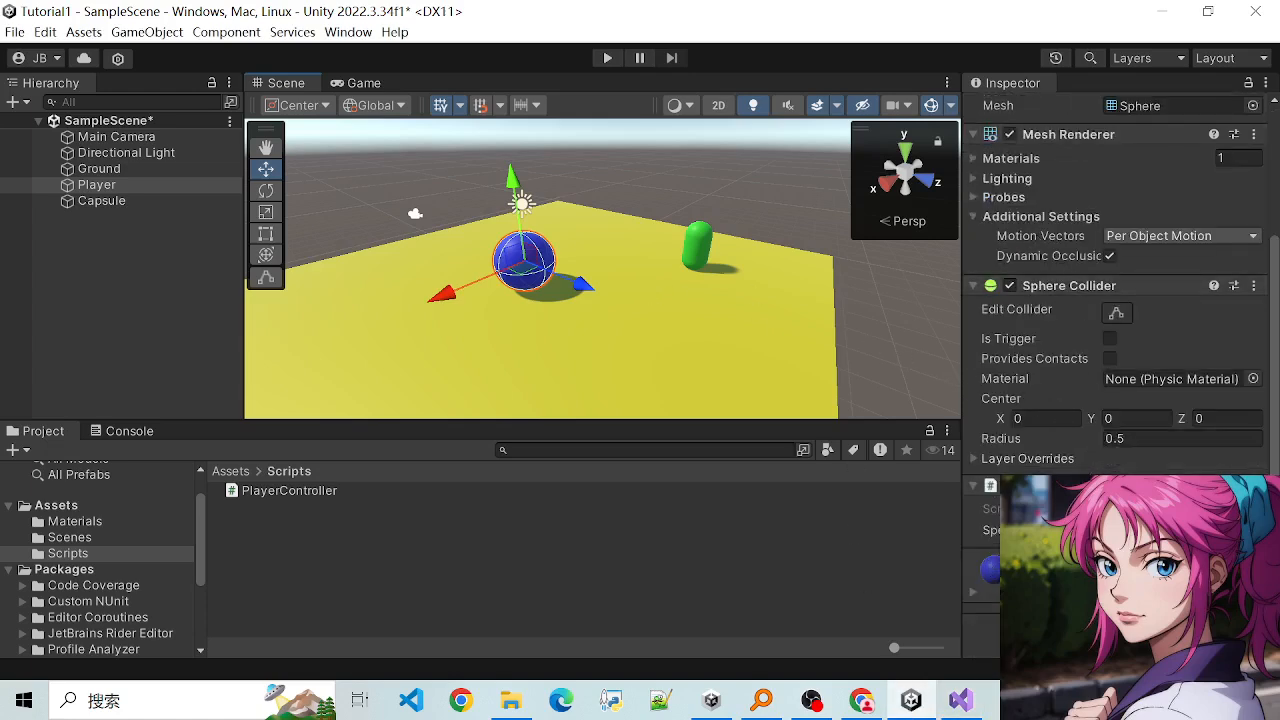
click(1150, 530)
click(780, 532)
key(ctrl+s)
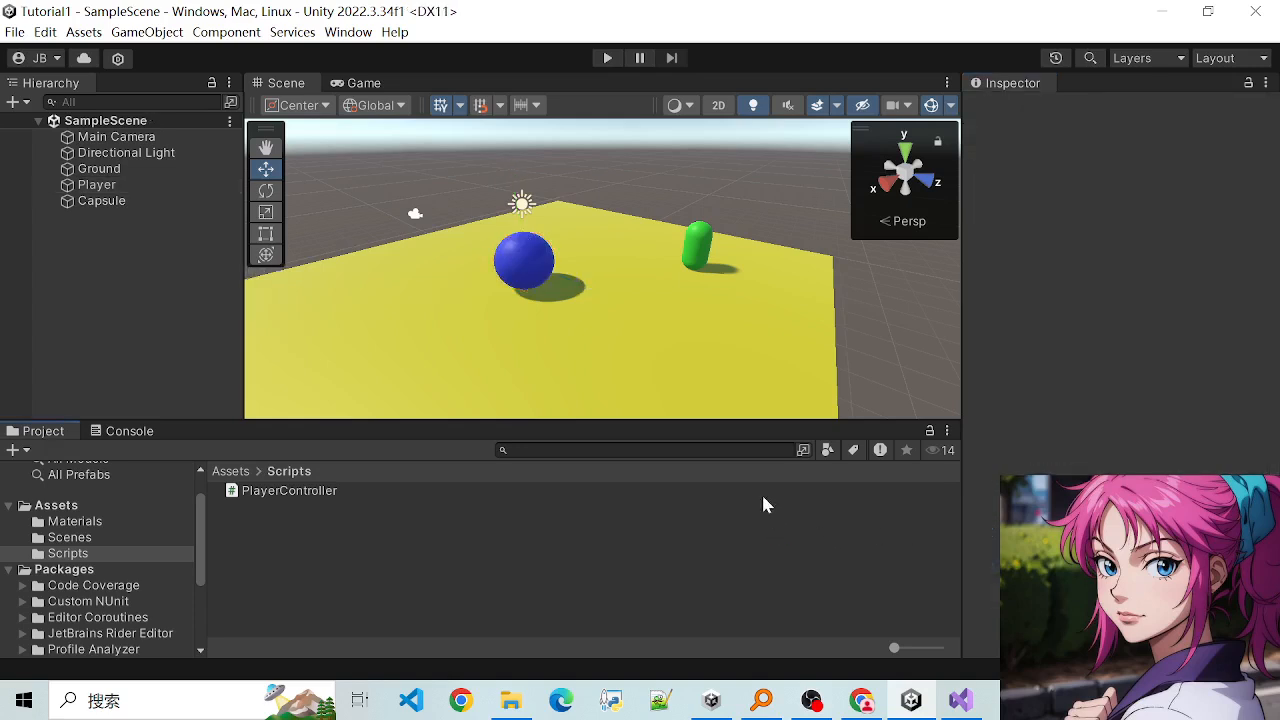
- Select Player, run the scene to test moving the sphere left, right, forward and backward, and stop play mode
click(107, 187)
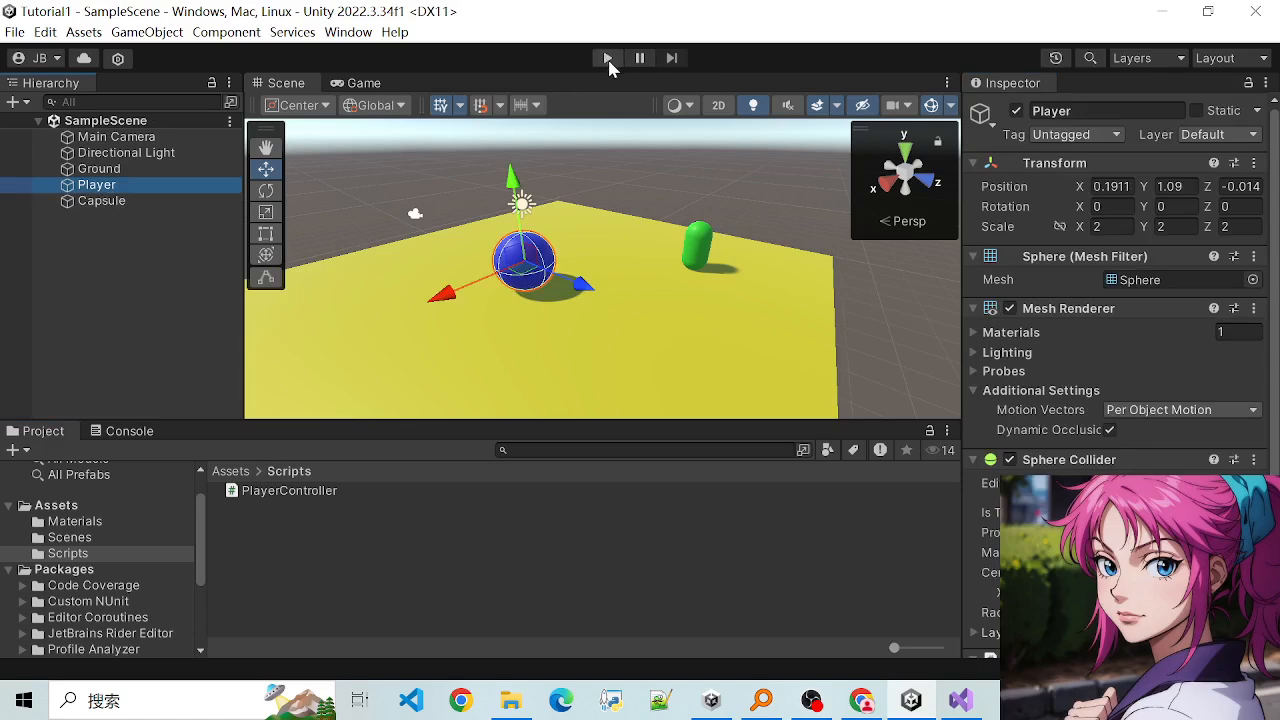
click(607, 58)
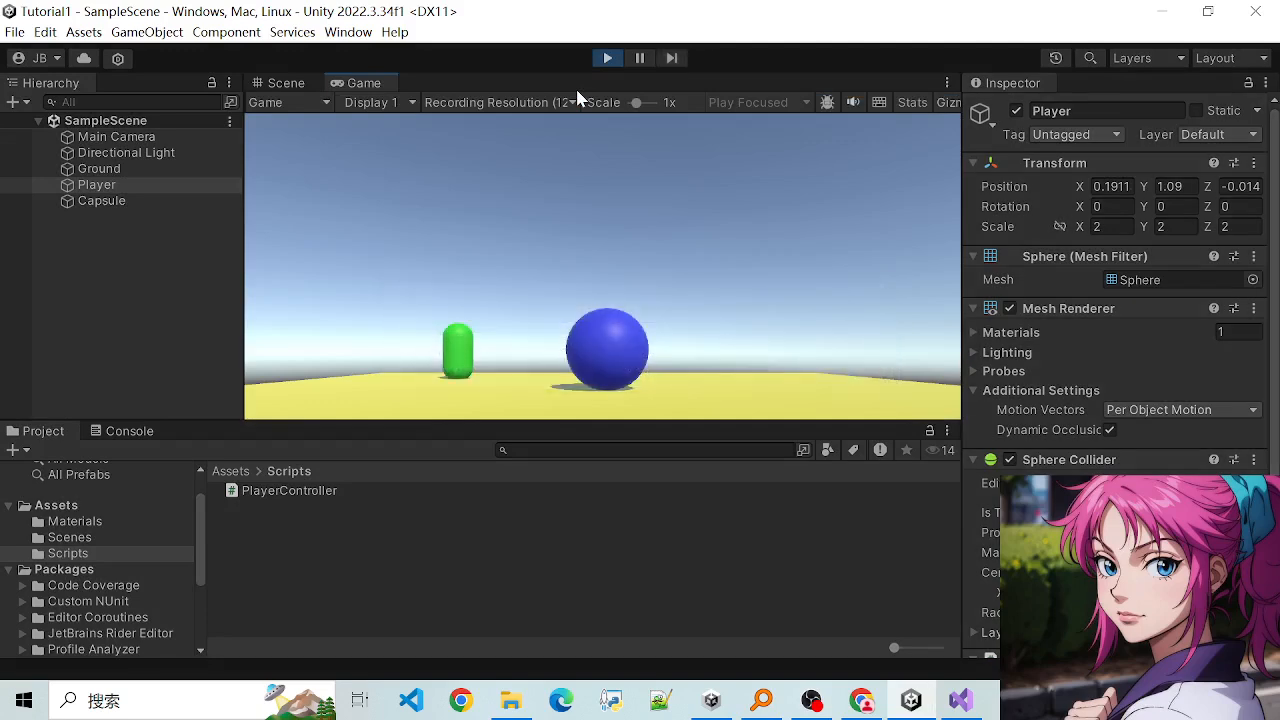
key(Right)
key(Left)
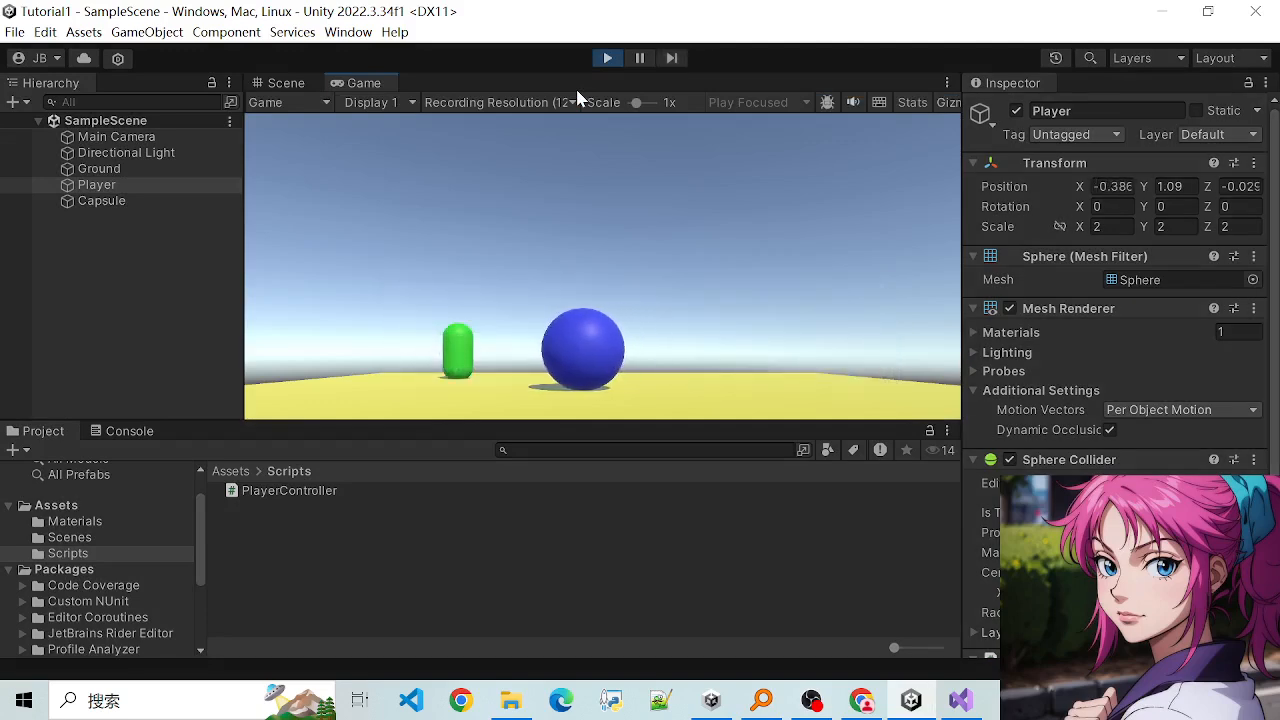
key(Down)
key(Right)
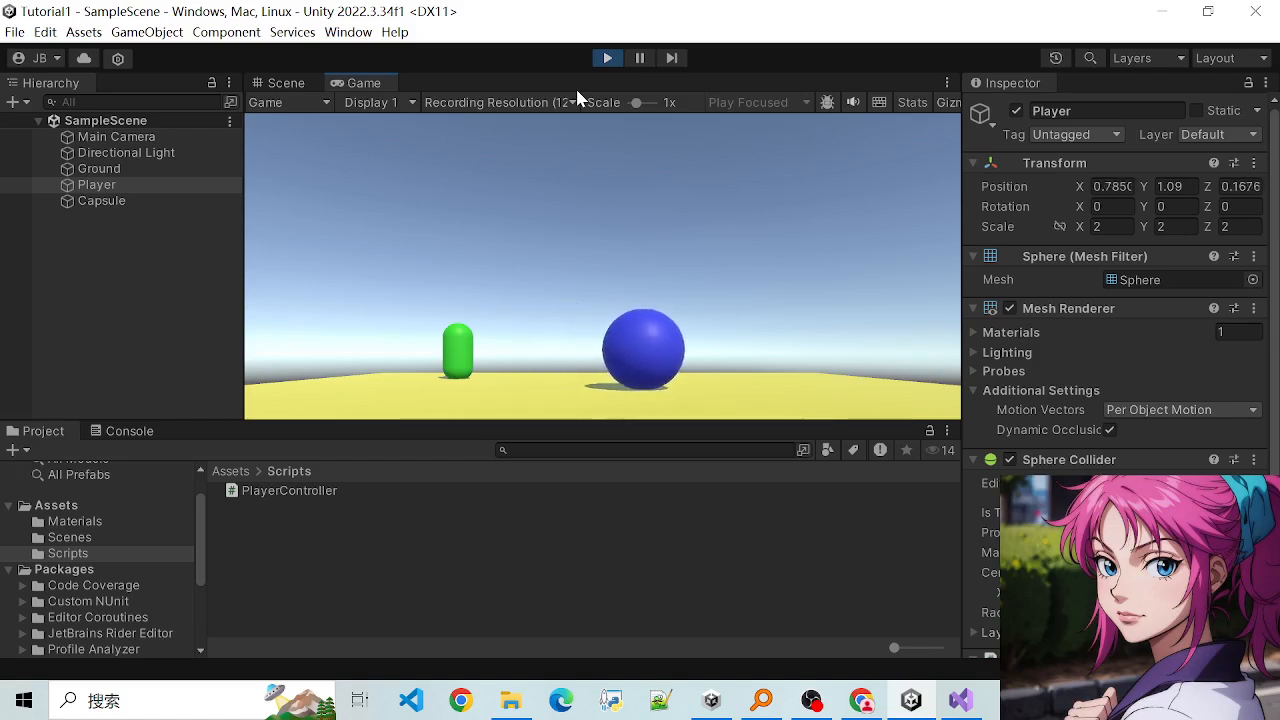
key(Left)
key(Down)
key(Up)
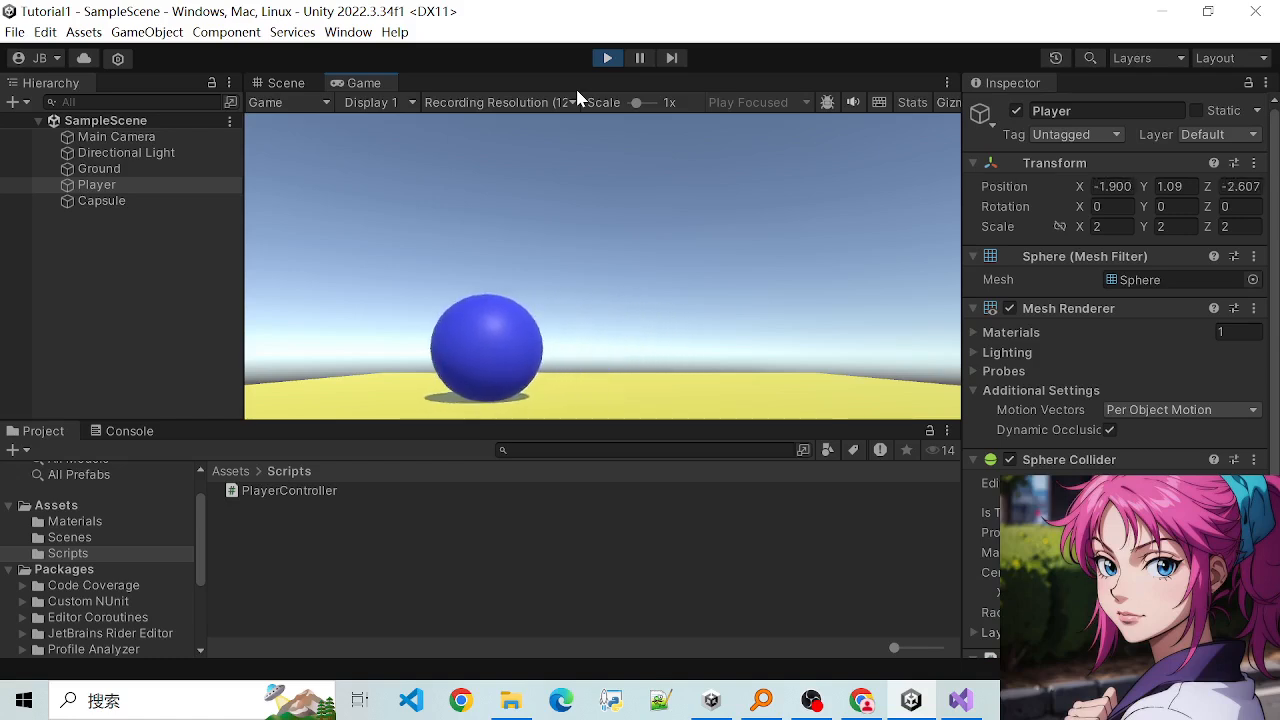
key(Right)
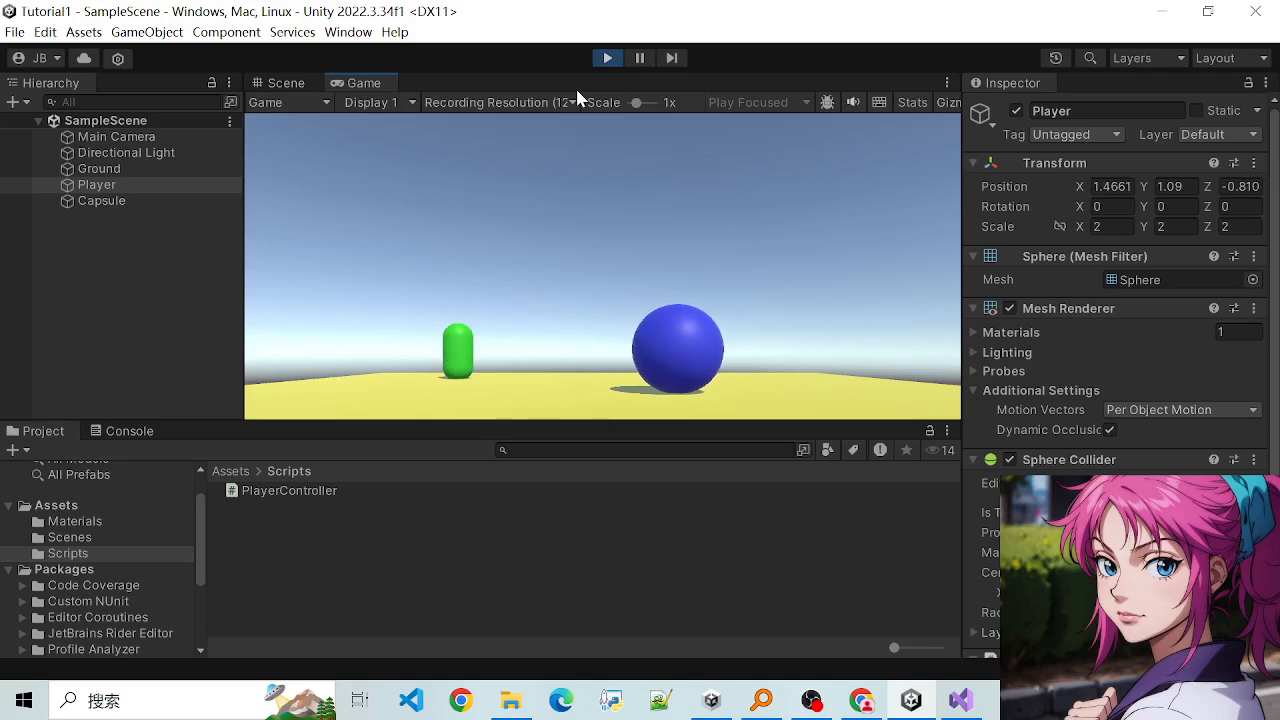
key(Left)
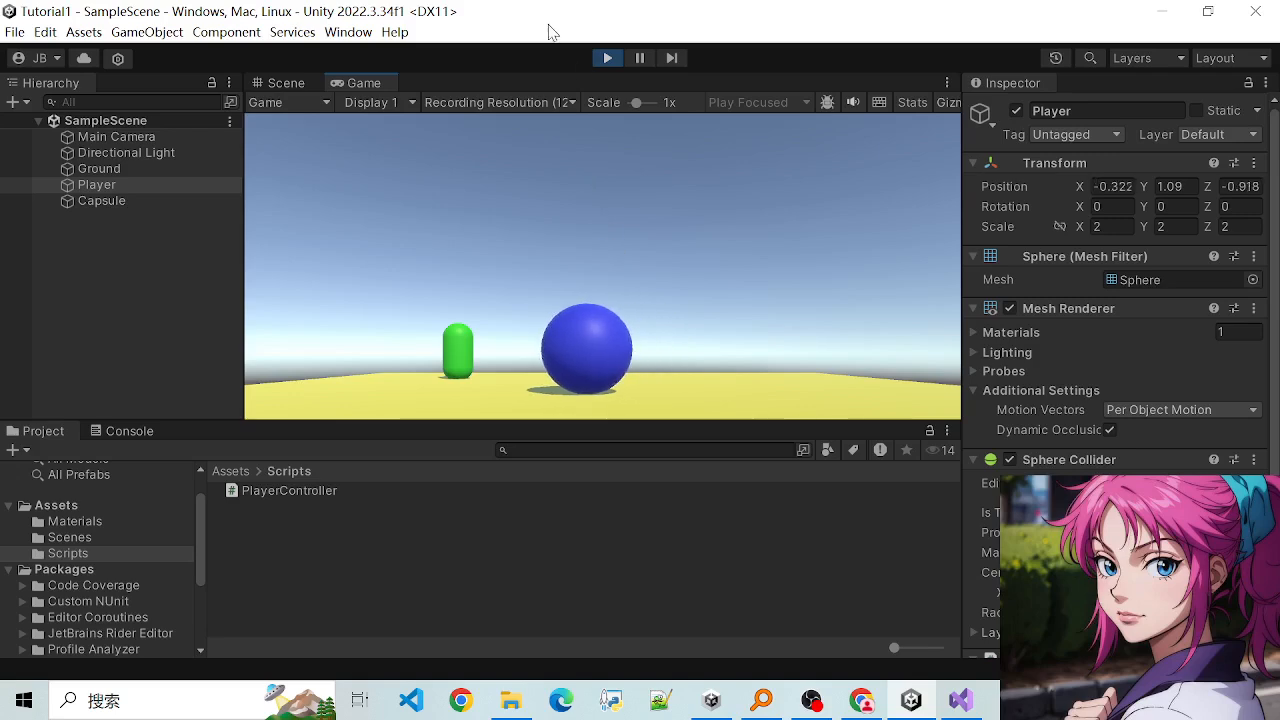
key(Down)
key(Right)
key(Left)
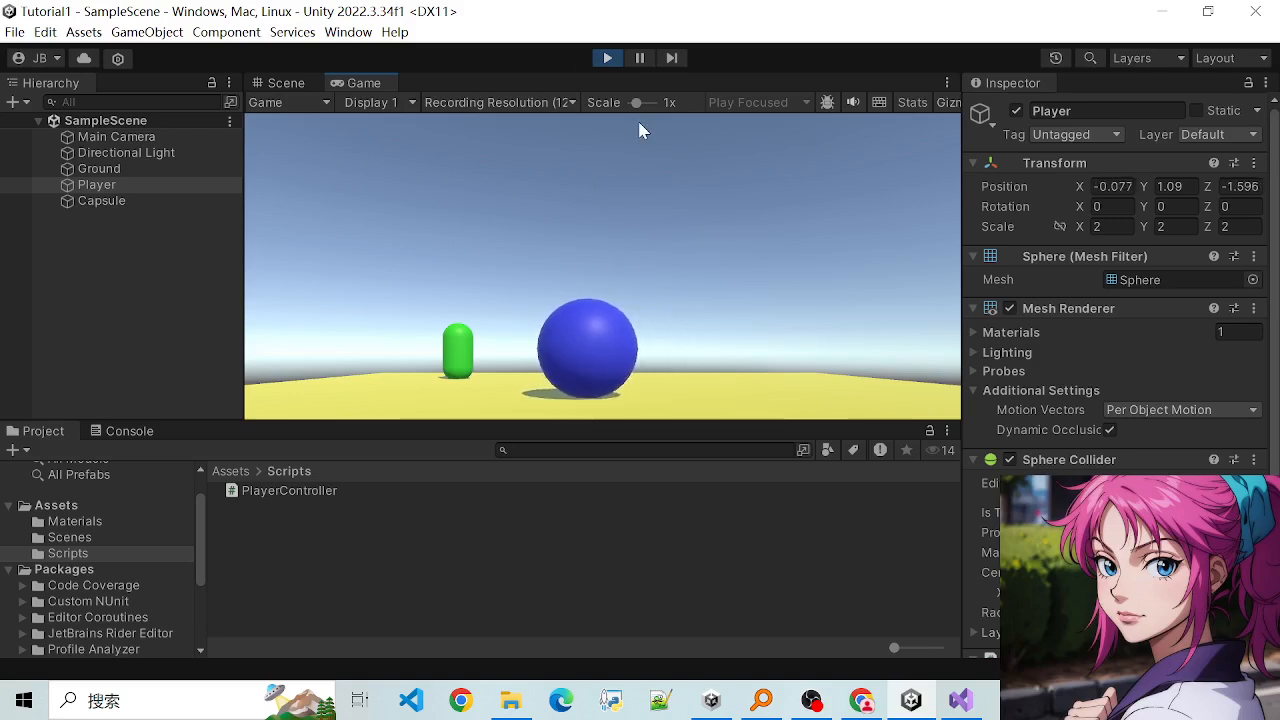
click(608, 58)
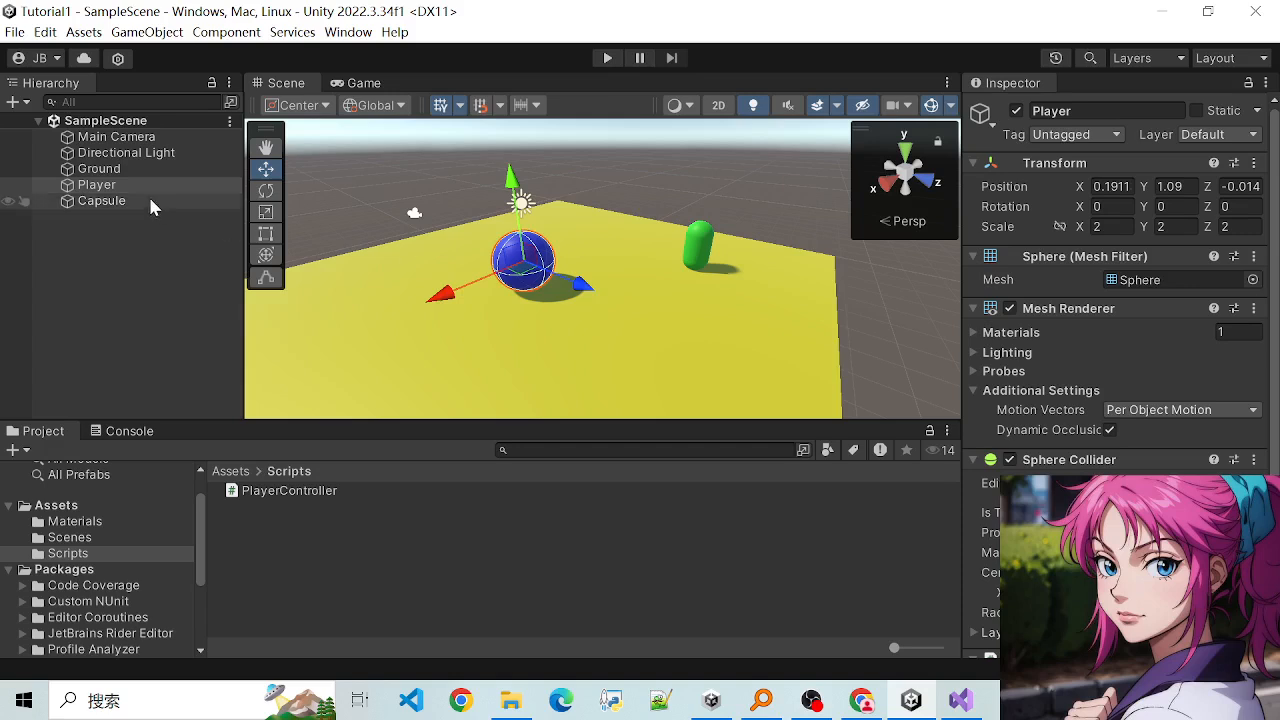
- Select the Main Camera, compare its Game view with the Scene view, and examine its placement relative to the Player and Ground
click(106, 142)
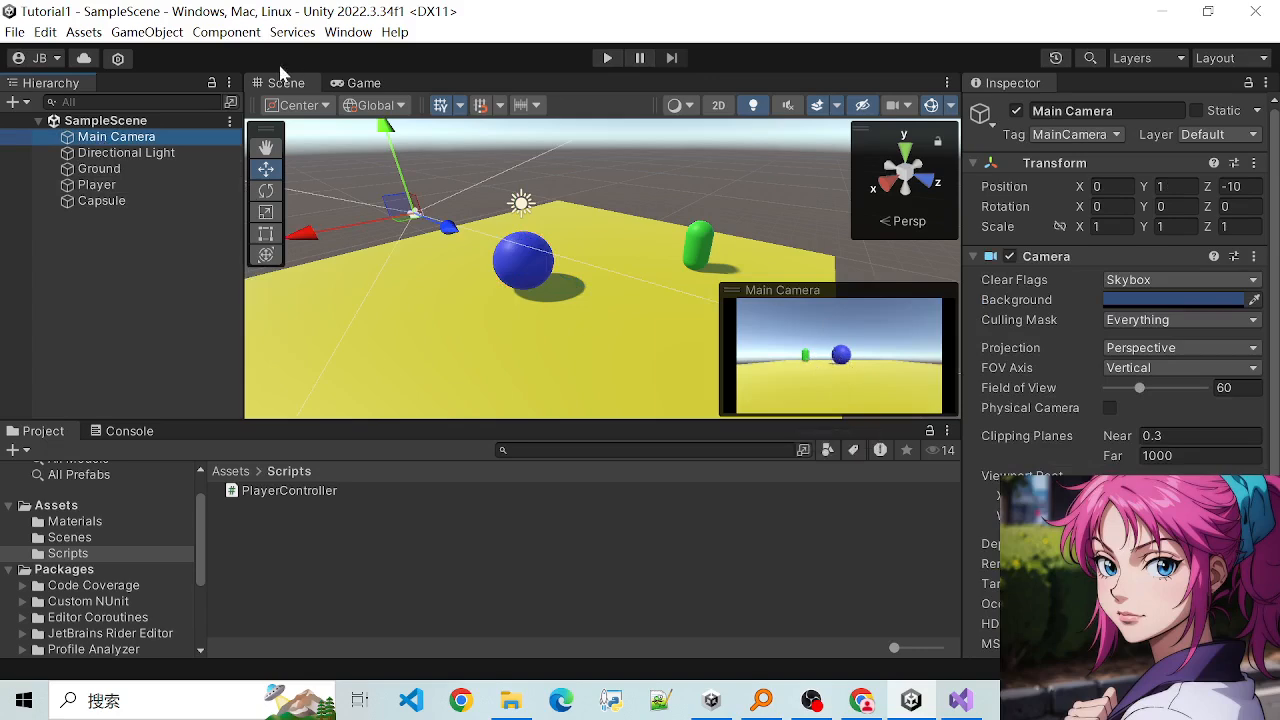
click(346, 85)
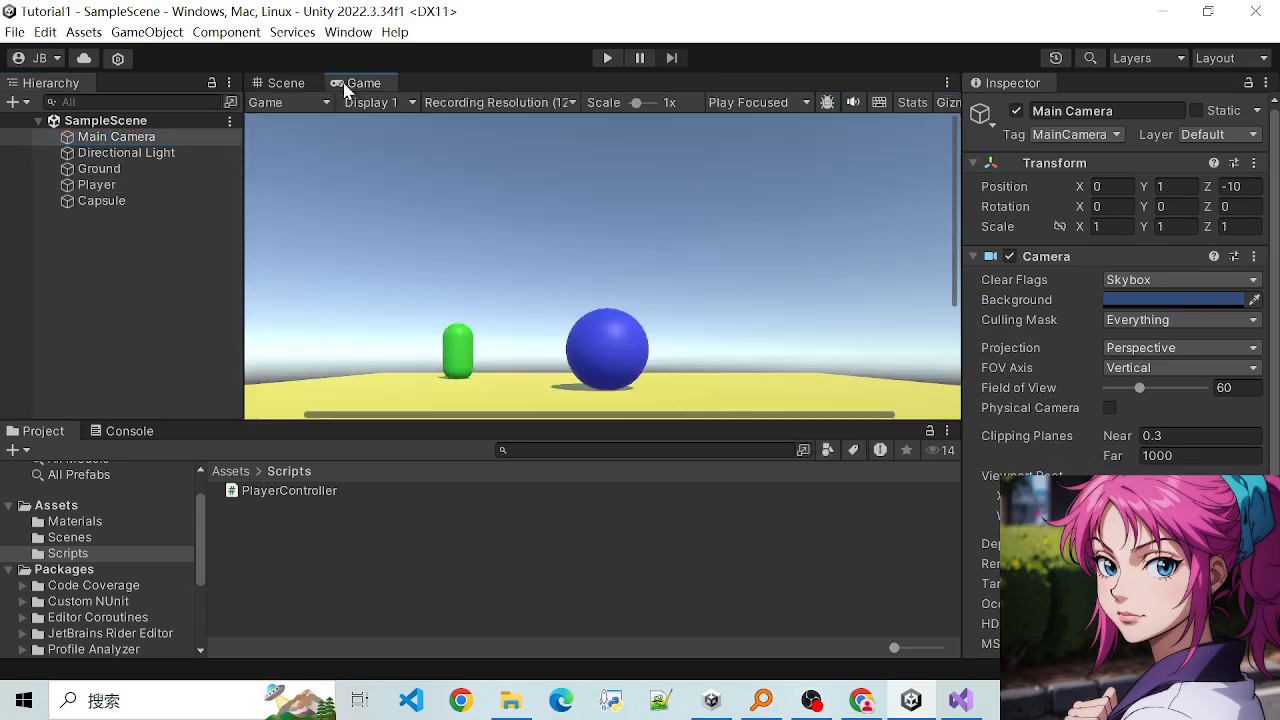
click(287, 85)
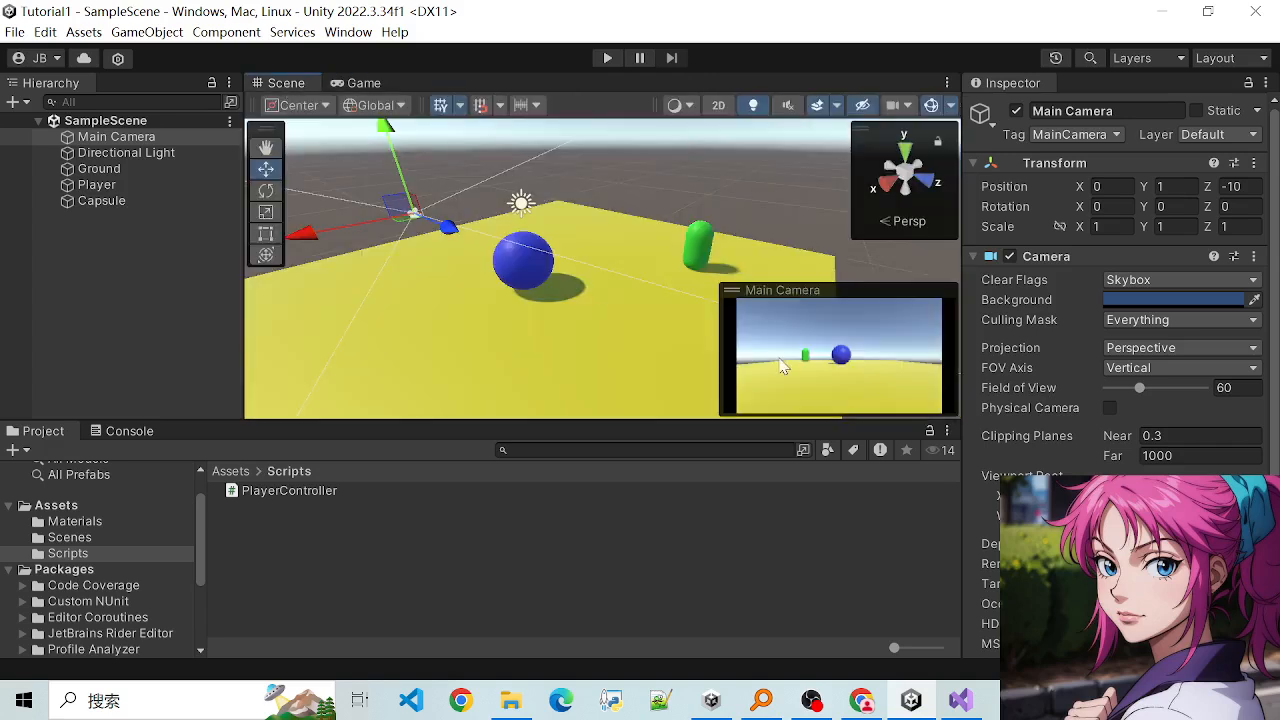
click(345, 84)
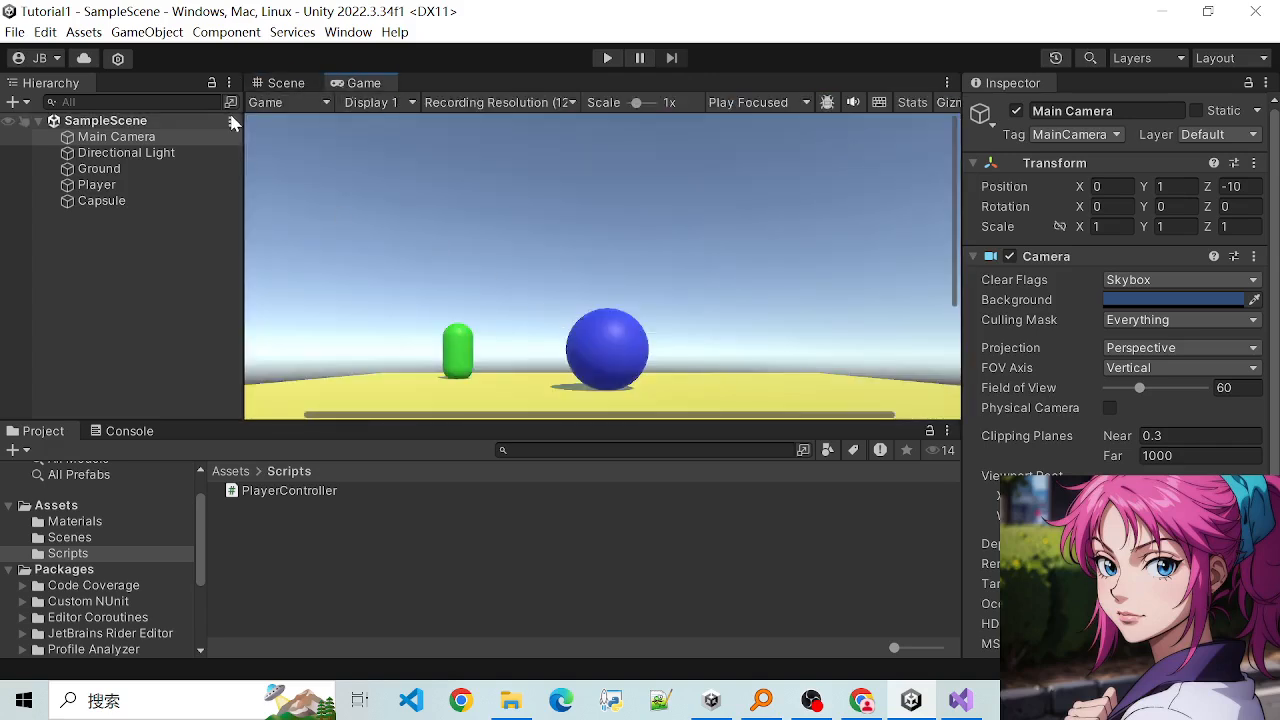
click(285, 84)
click(362, 85)
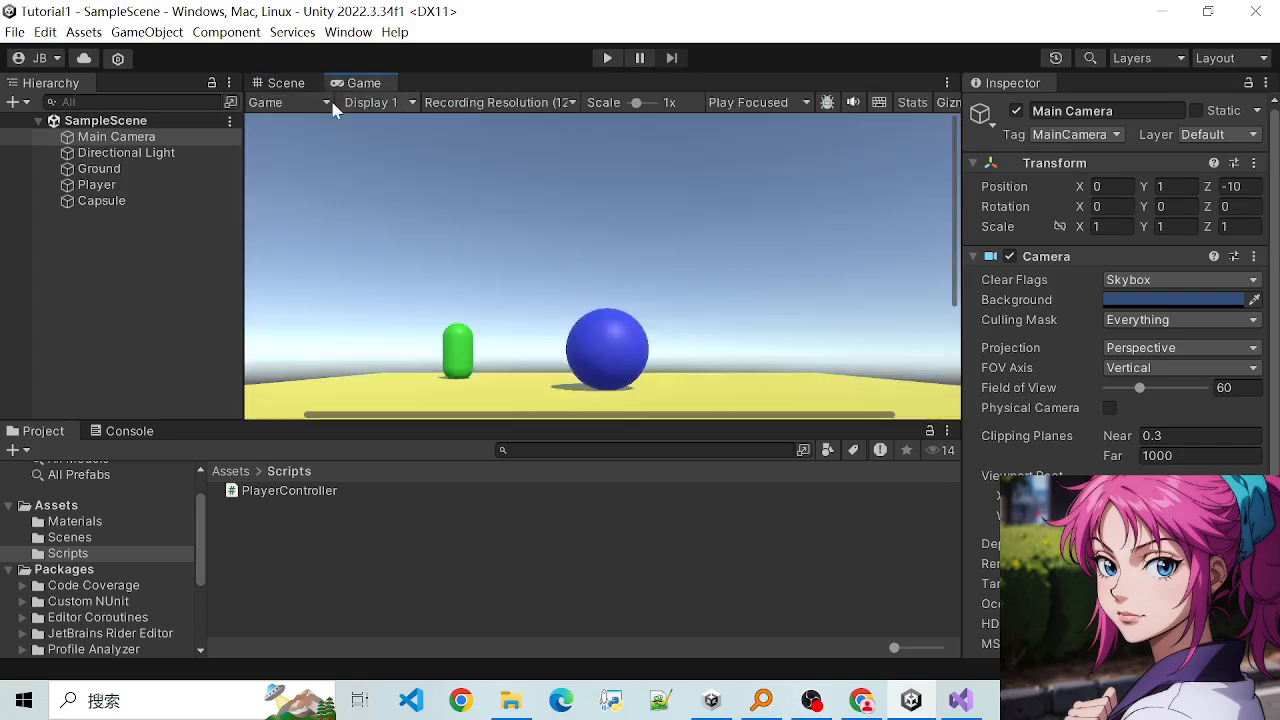
click(287, 85)
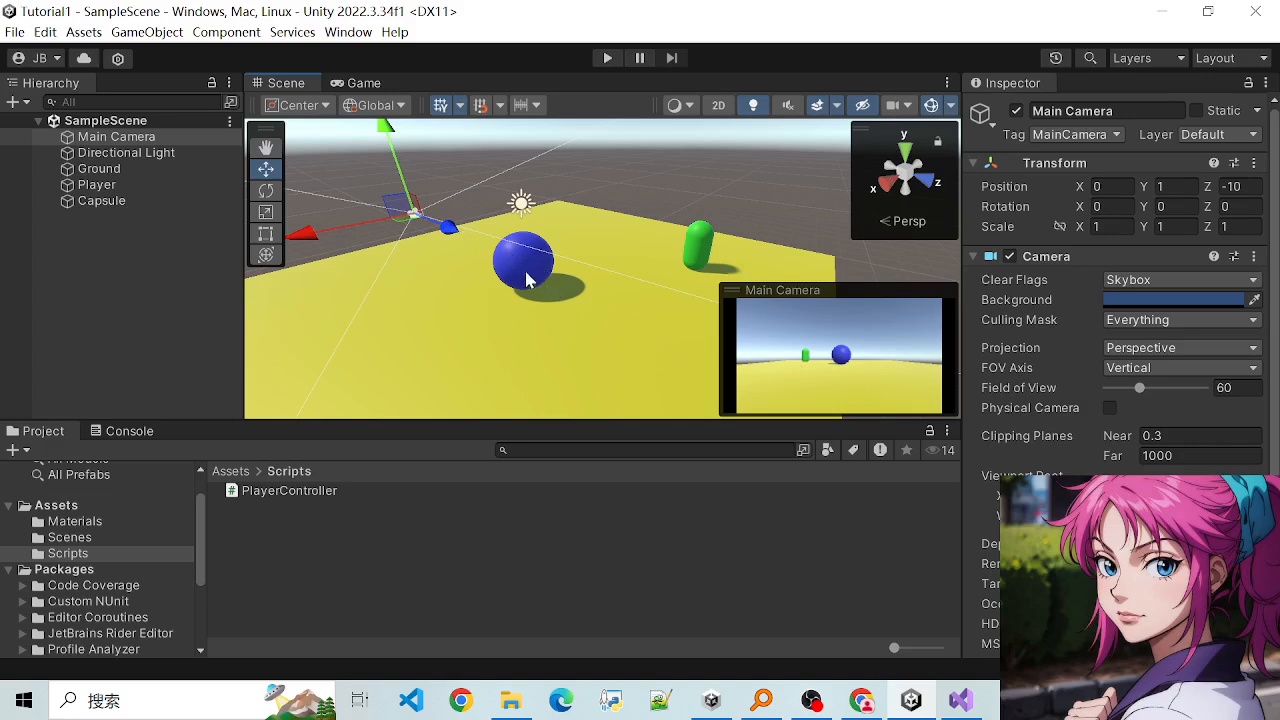
scroll(580, 257, down, 4)
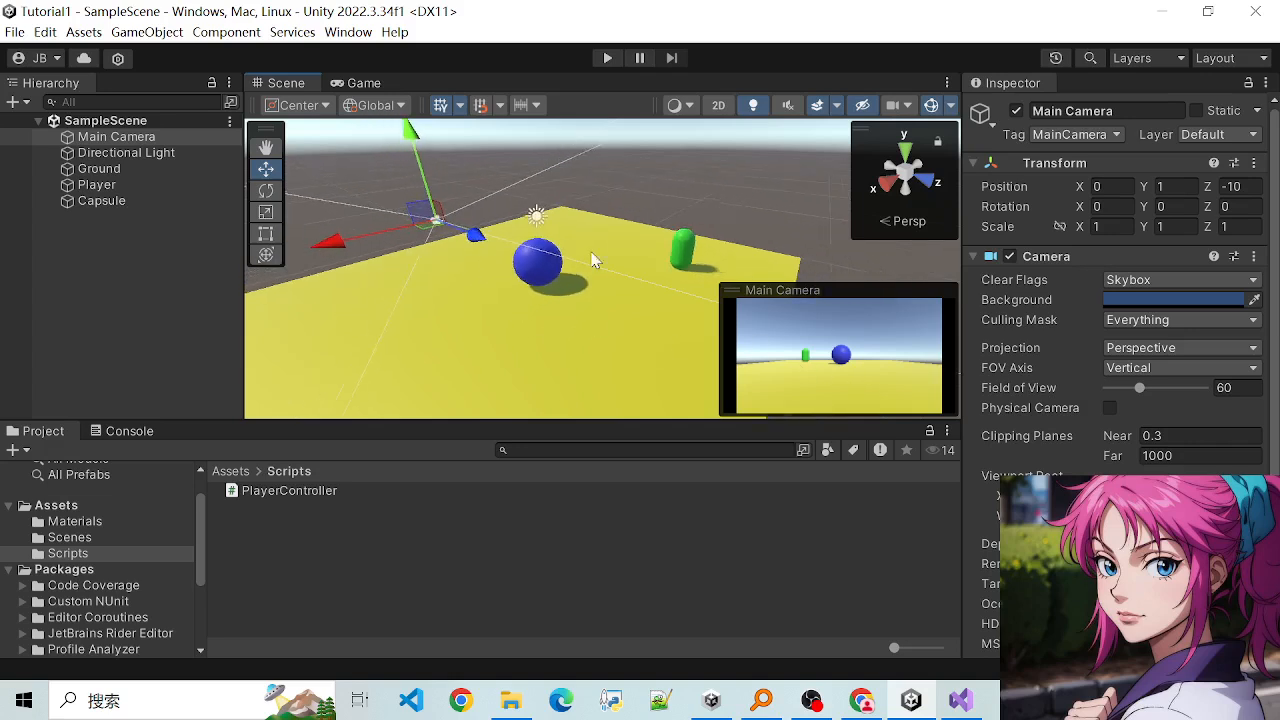
scroll(526, 291, up, 2)
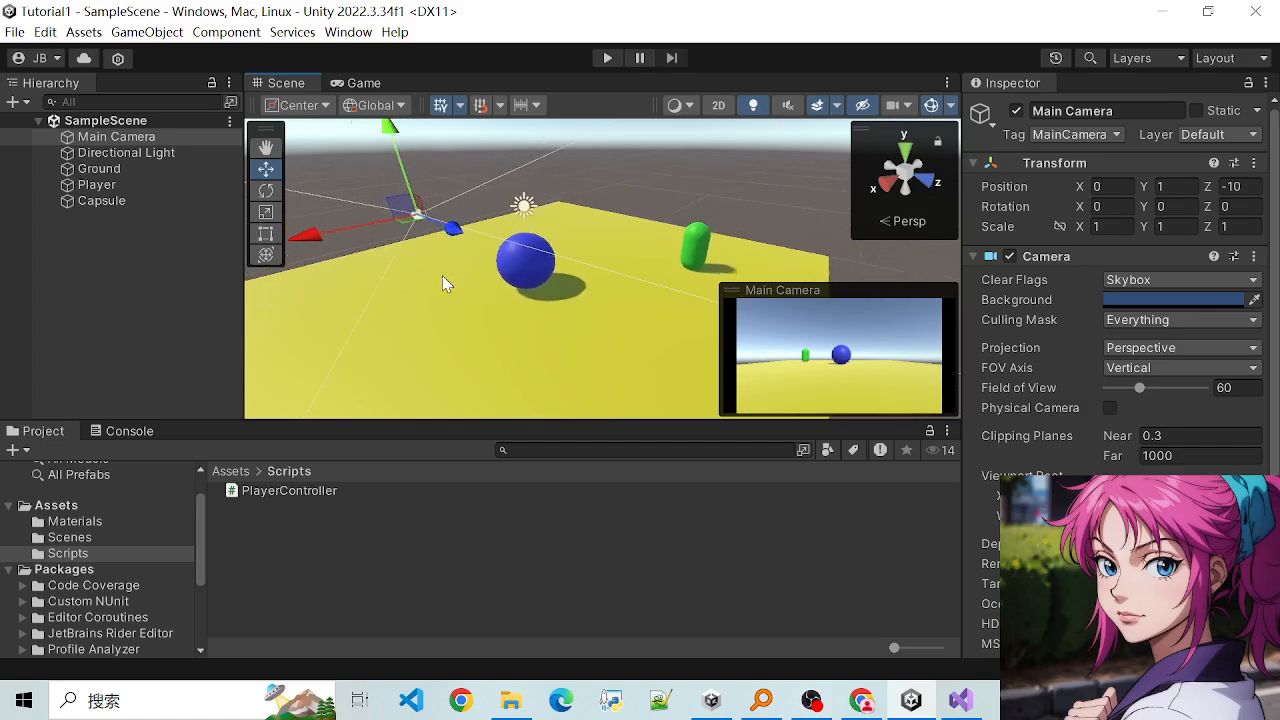
scroll(465, 258, up, 2)
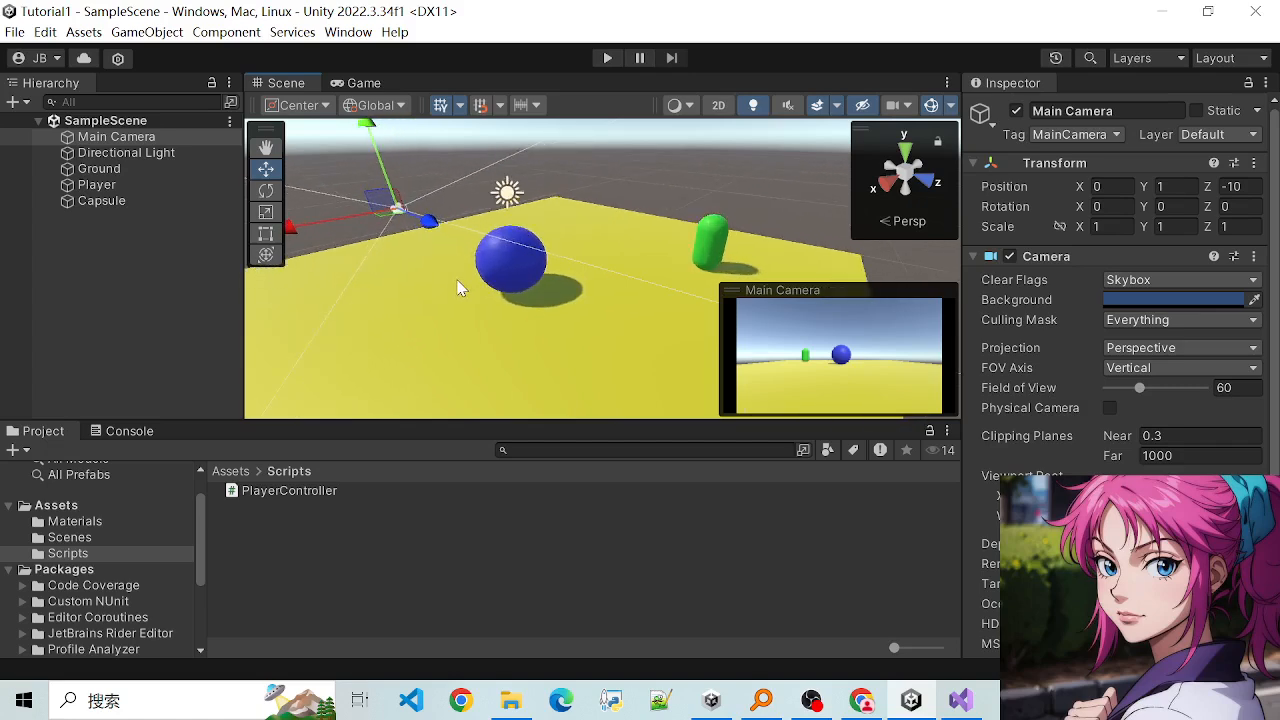
alt+drag(467, 298, 676, 396)
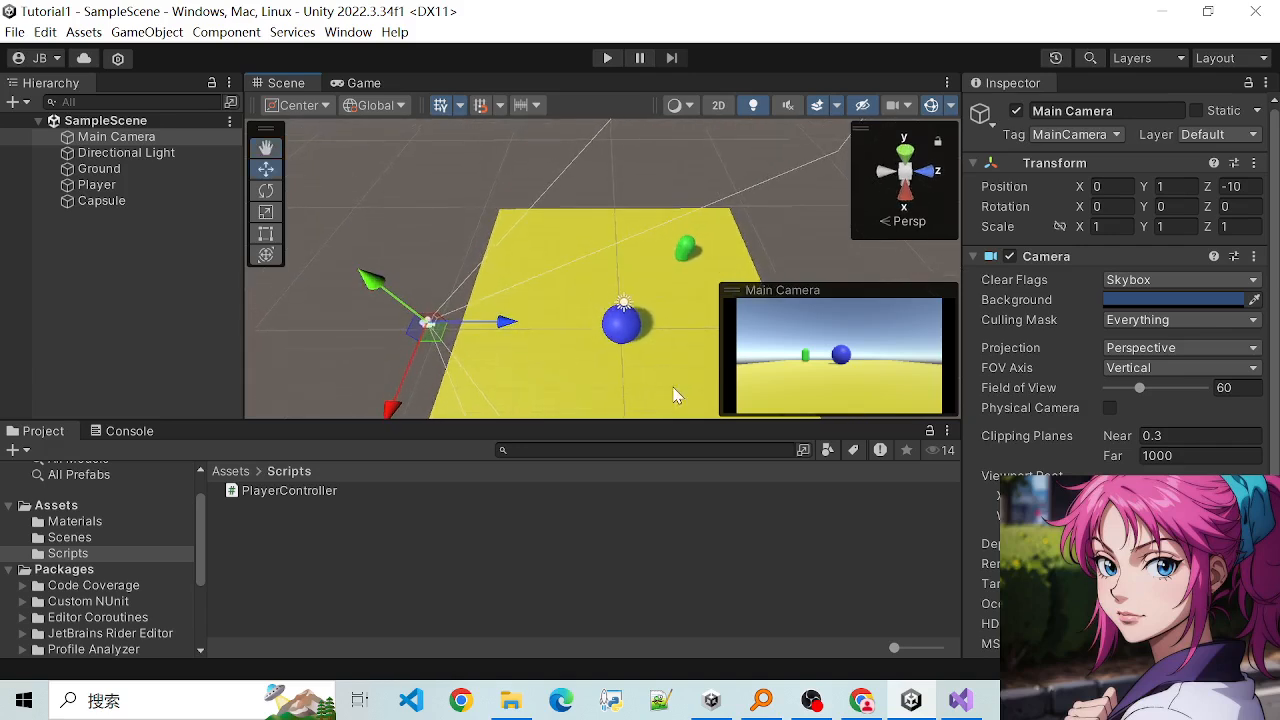
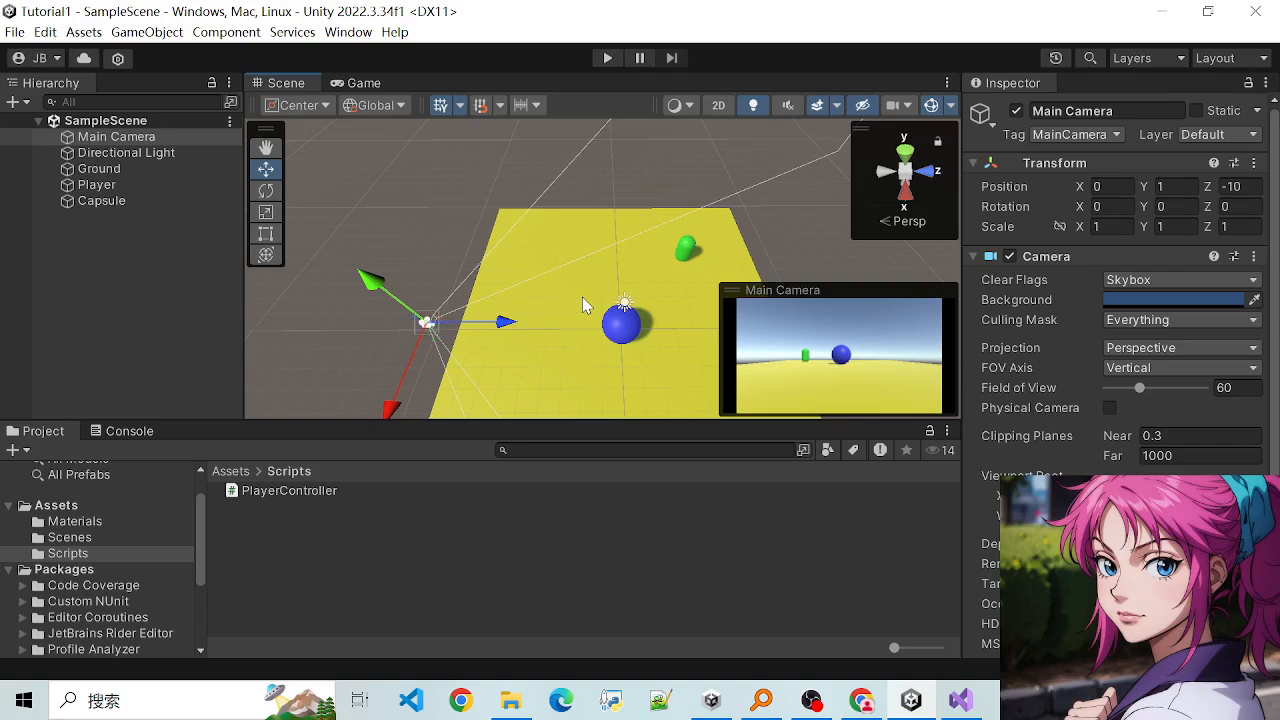
- Align the Main Camera with the current Scene view and save the scene
key(ctrl+shift+f)
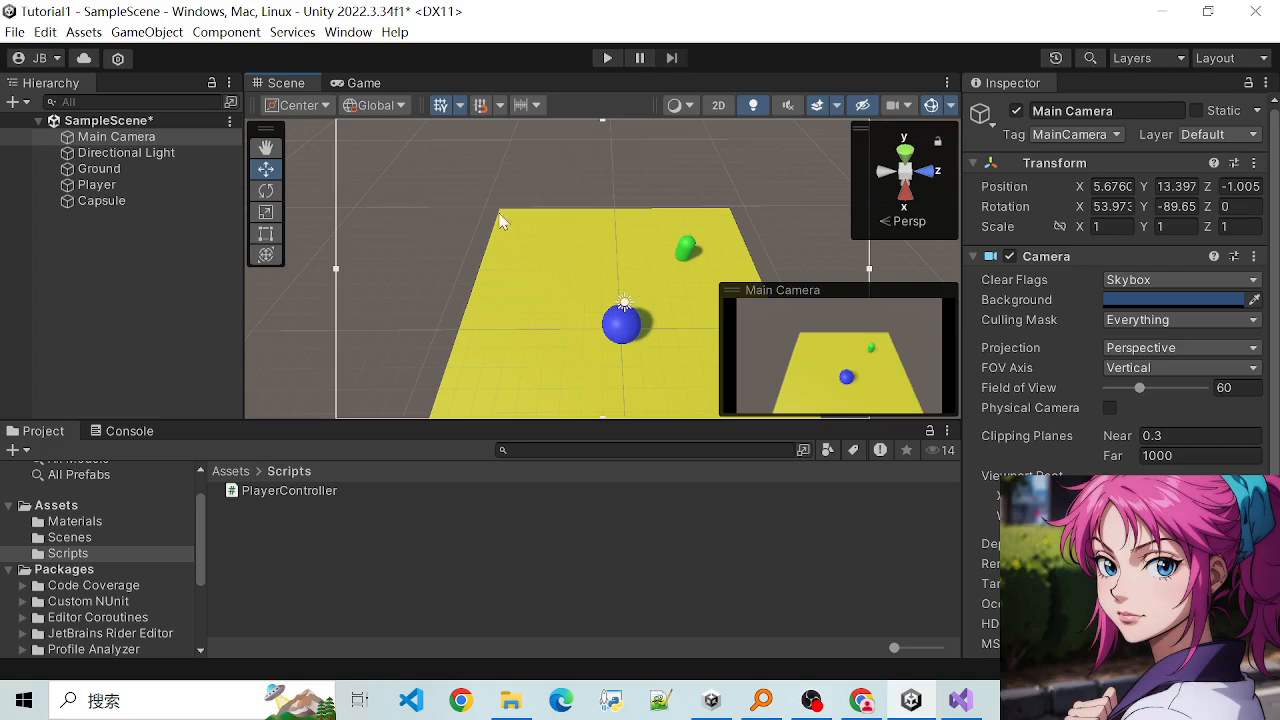
scroll(565, 291, up, 3)
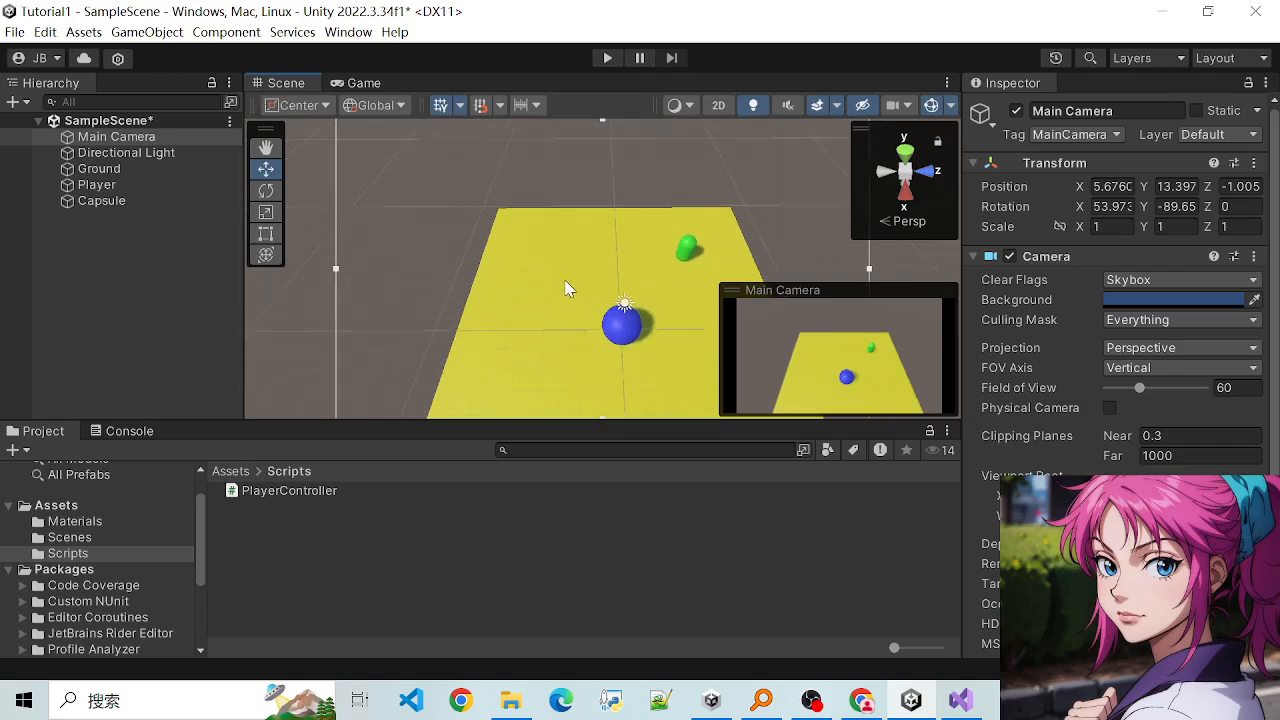
scroll(579, 283, down, 3)
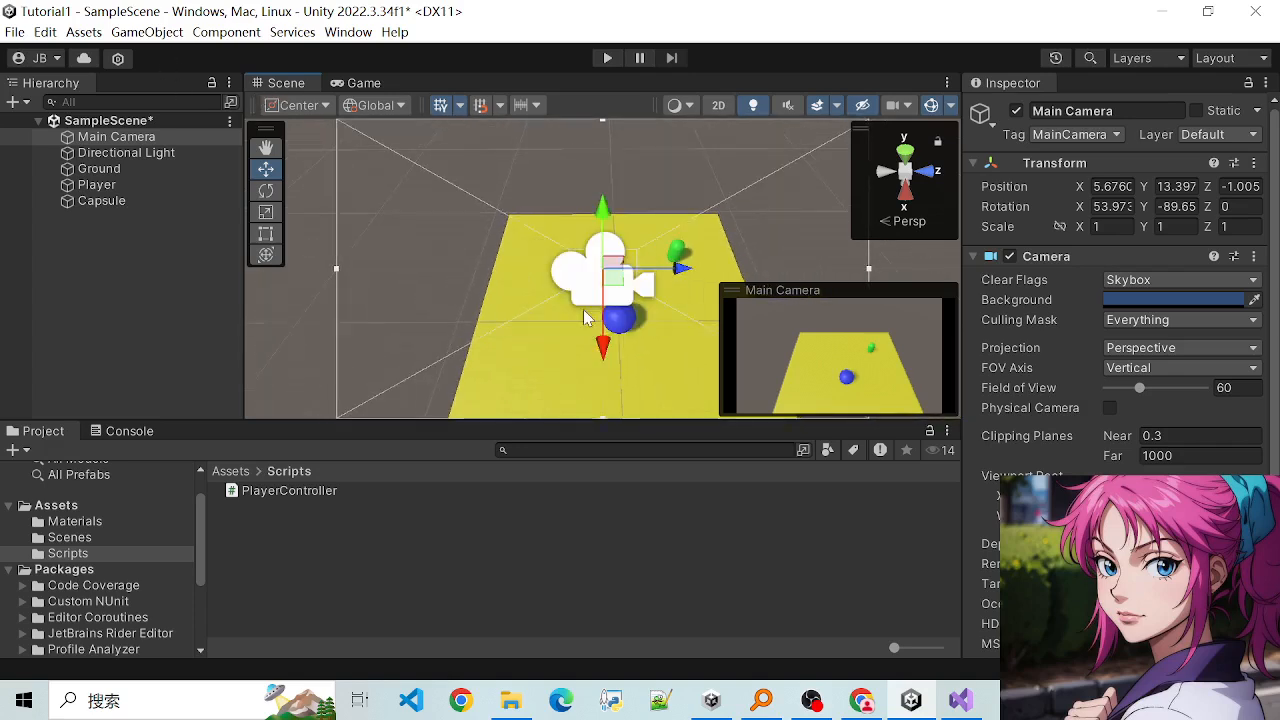
scroll(583, 309, up, 3)
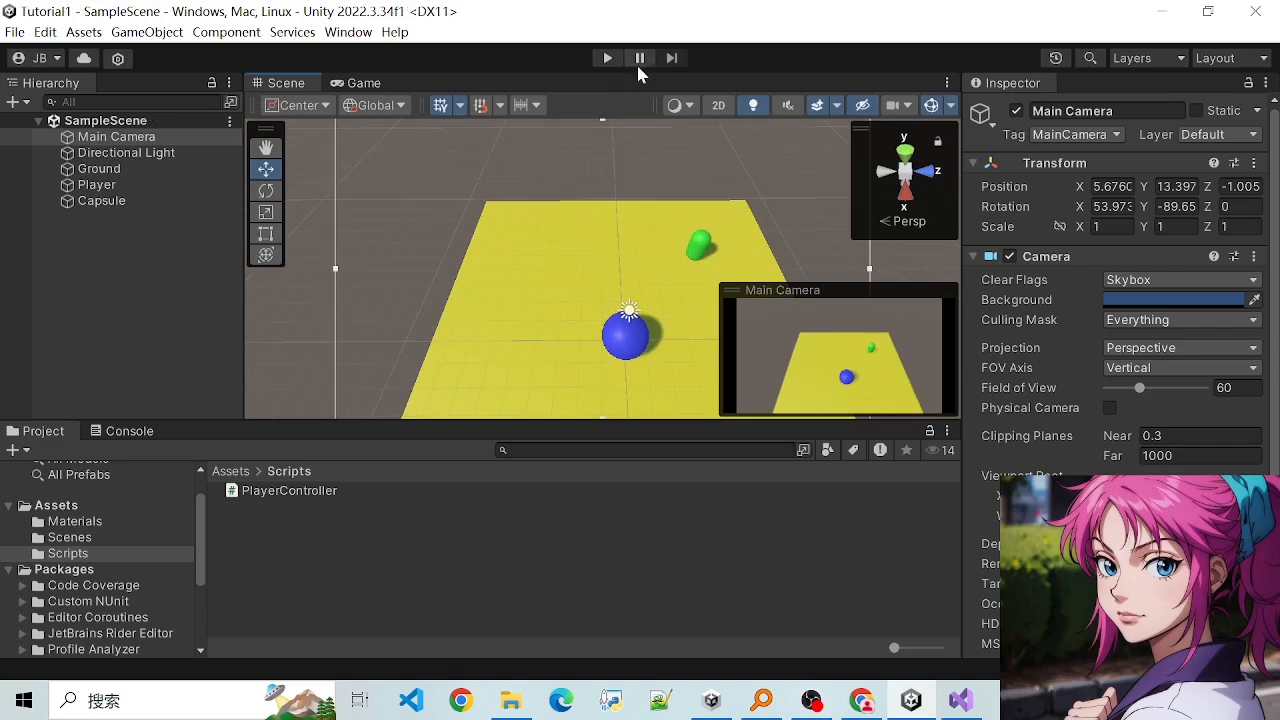
- Run the scene, test moving the sphere in all directions from the realigned camera's view, and stop play mode
click(607, 58)
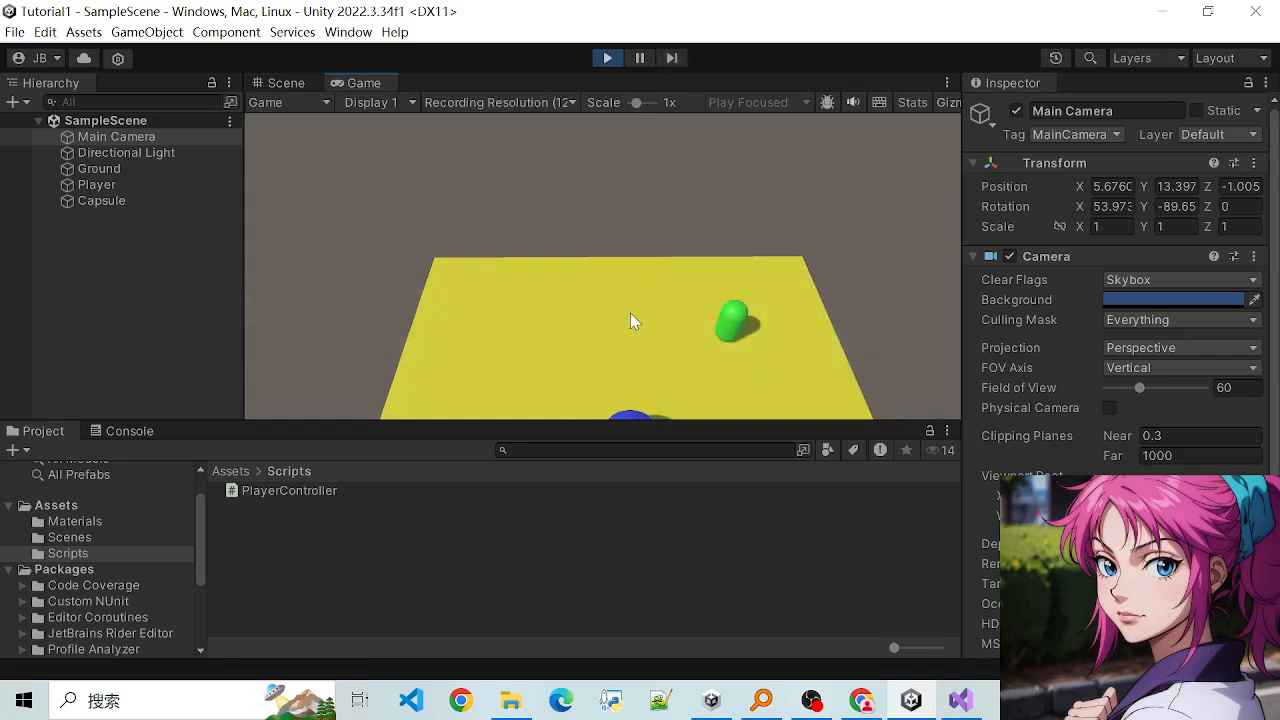
key(w)
key(w)
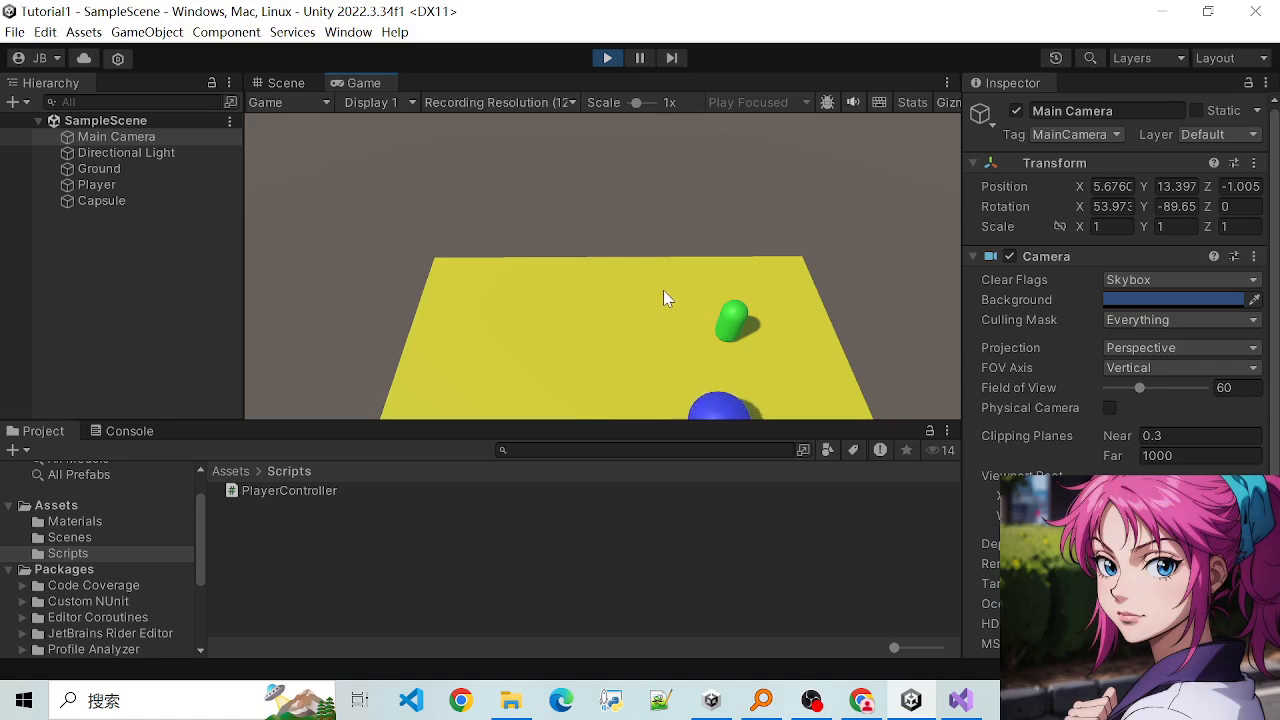
key(a)
key(s)
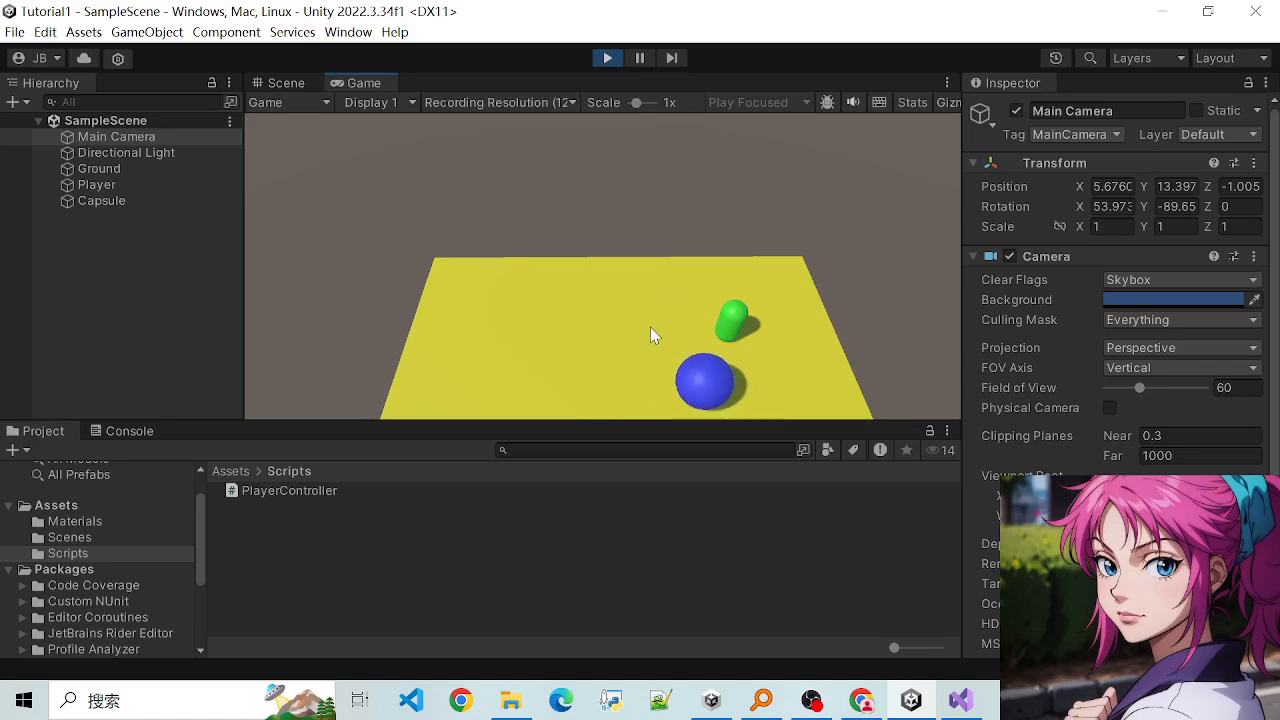
key(d)
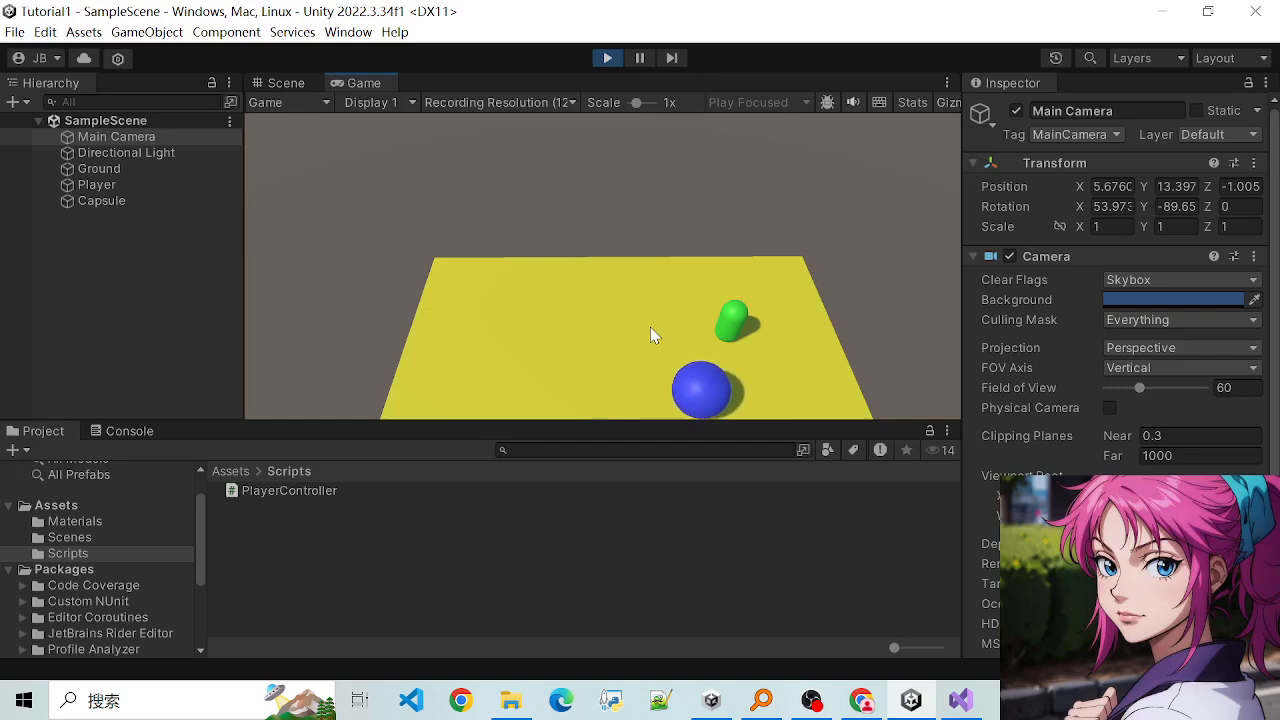
key(w)
key(s)
key(w)
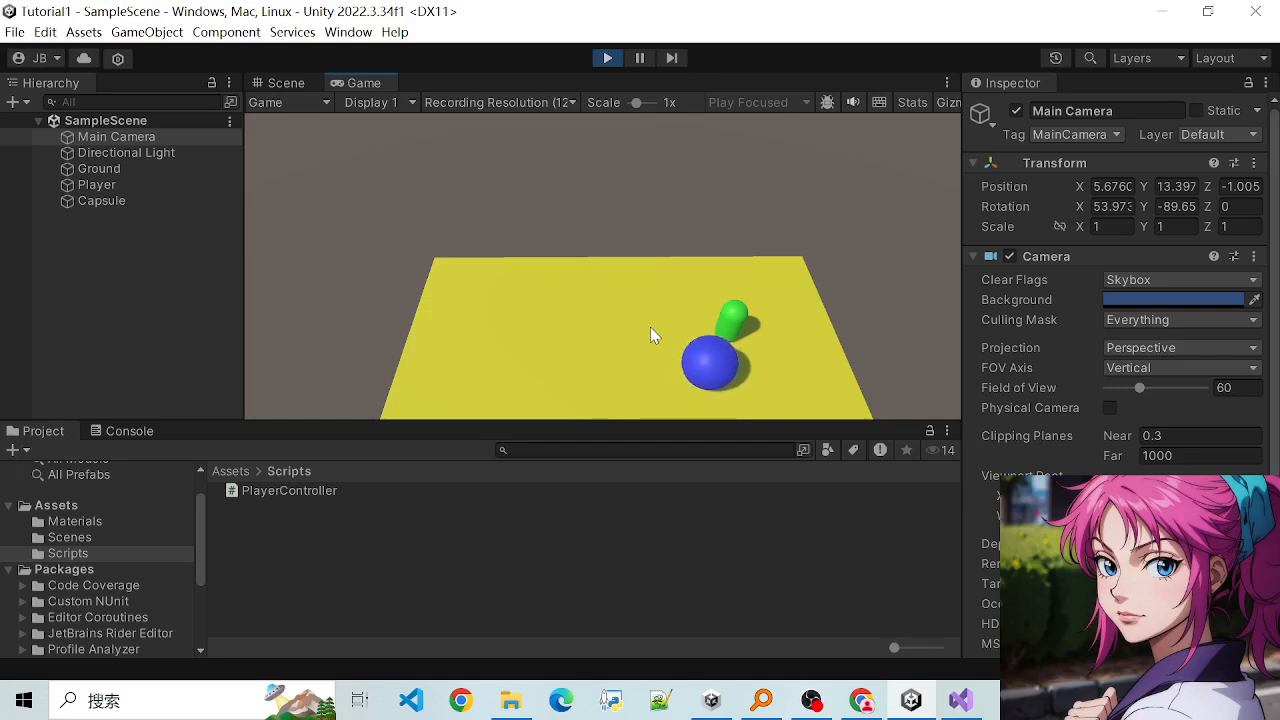
key(s)
key(d)
key(w)
key(a)
key(s)
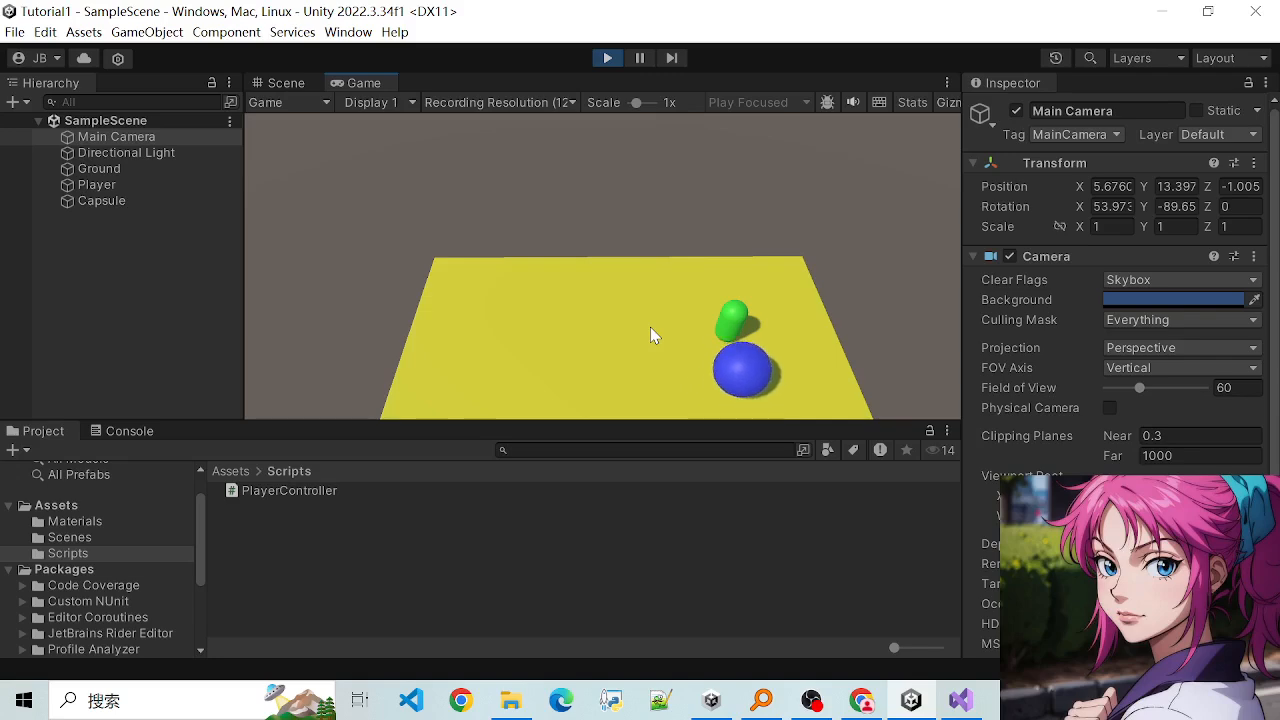
click(609, 58)
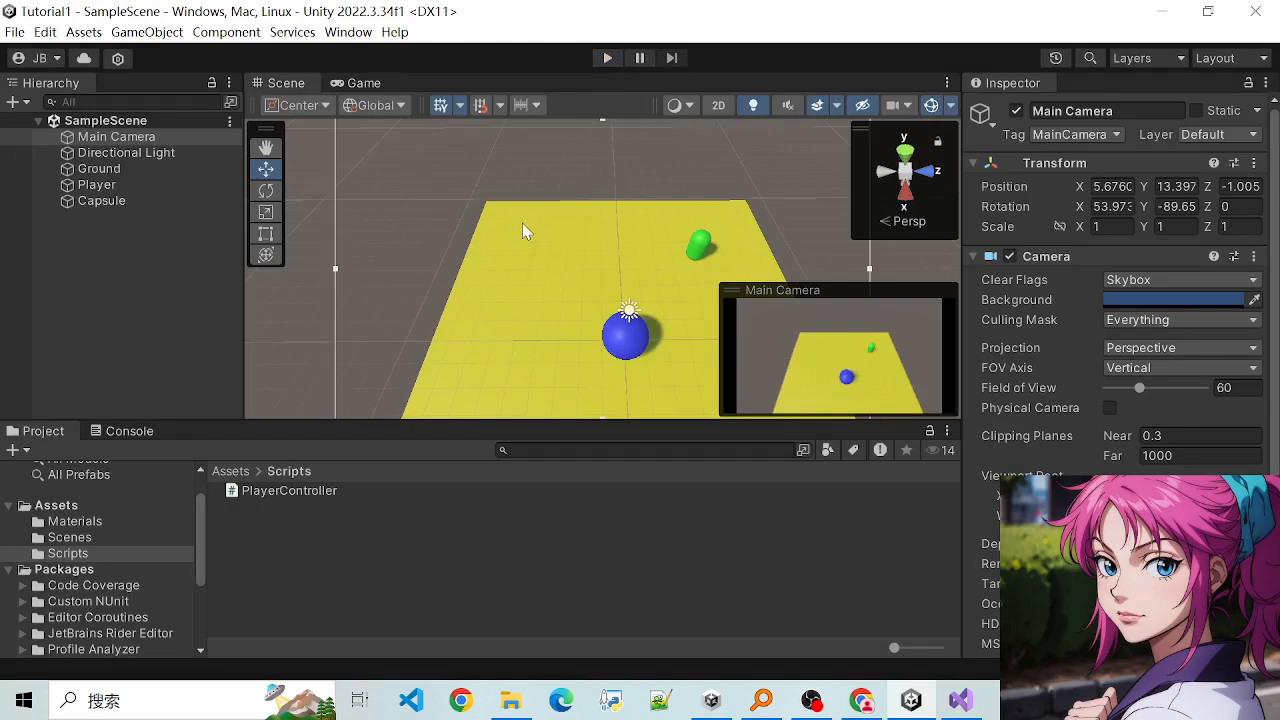
- Orbit the Scene view to face along the Z axis with X pointing right, and align the Main Camera with it
alt+drag(522, 231, 826, 213)
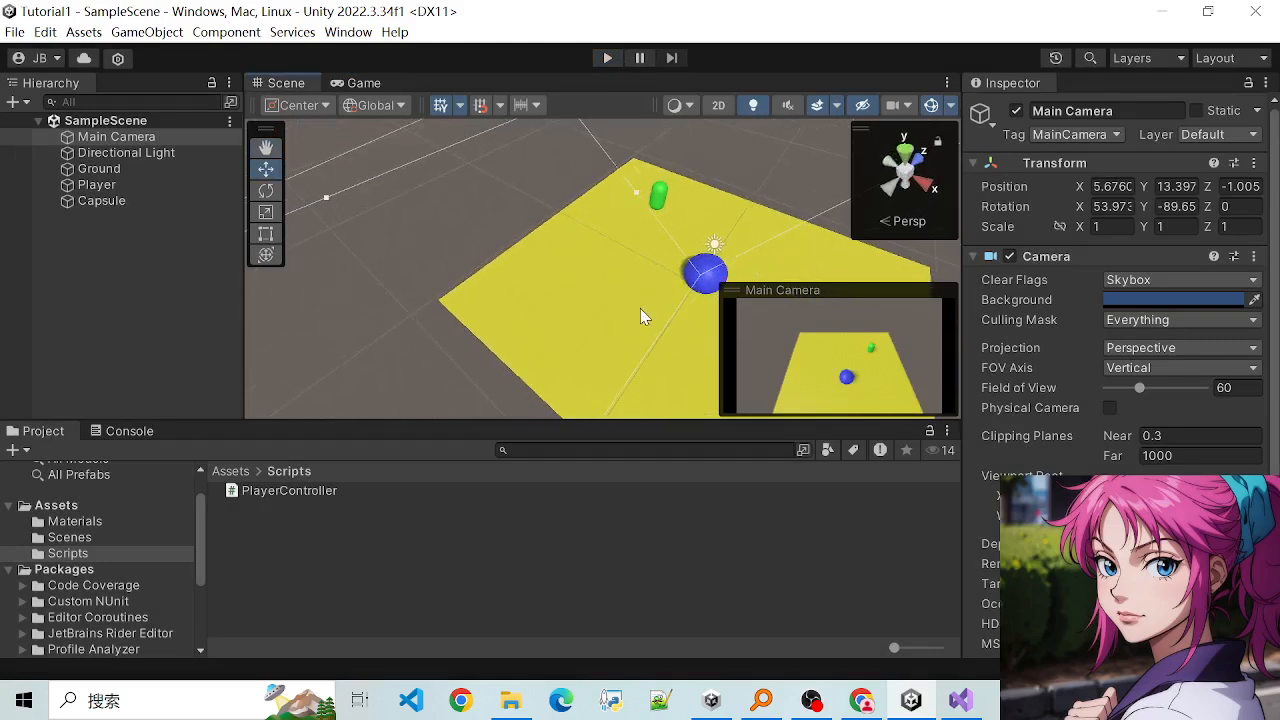
alt+drag(640, 309, 768, 240)
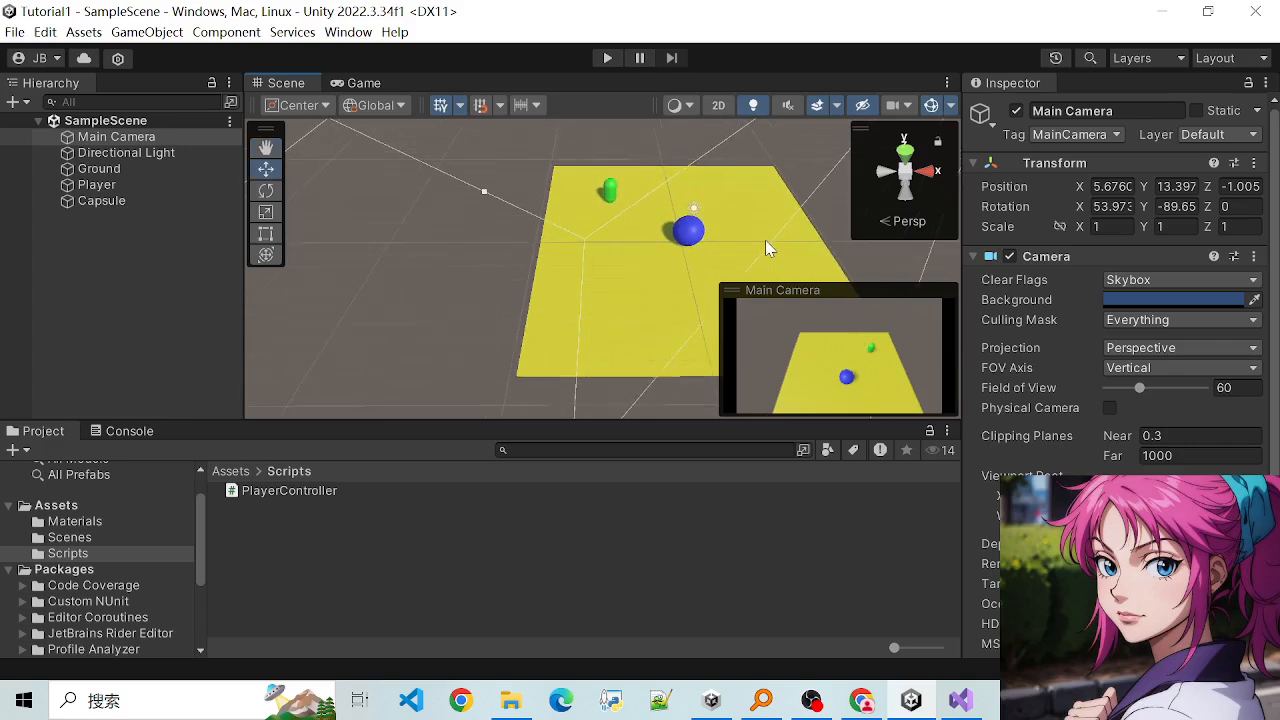
key(ctrl+shift+f)
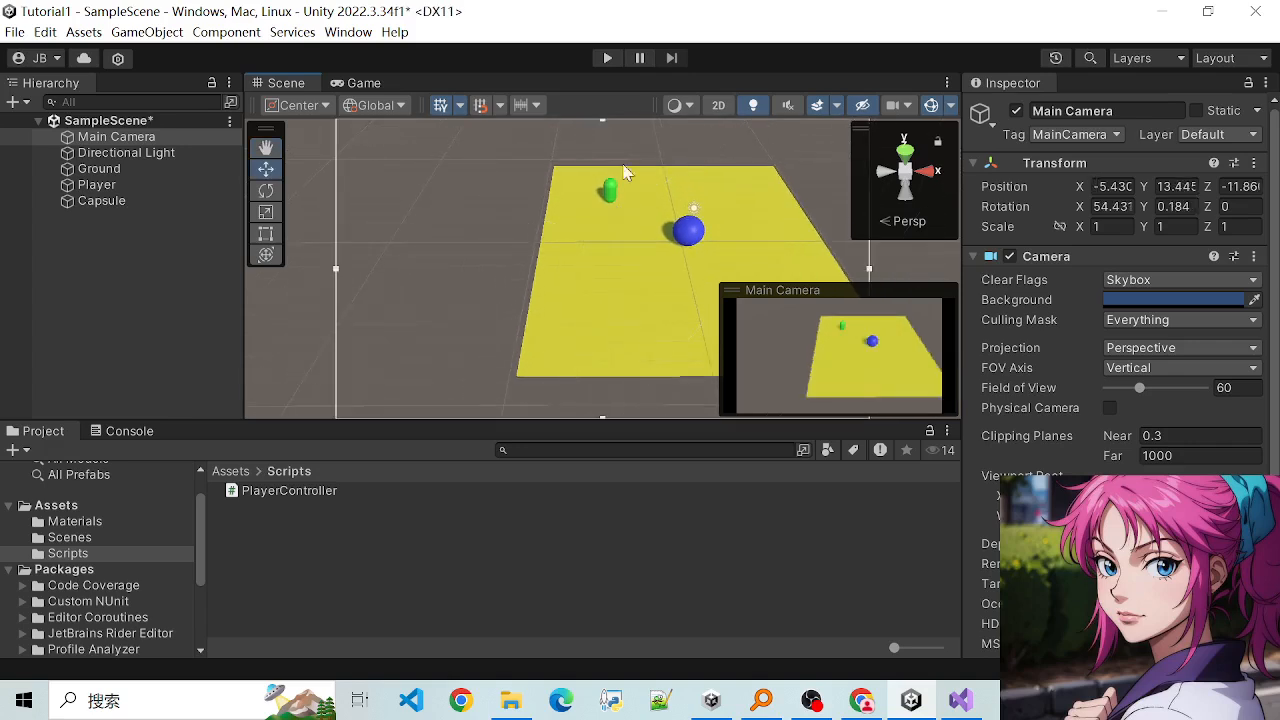
- Run the scene and test whether the sphere's movement directions match the new camera view
key(ctrl+p)
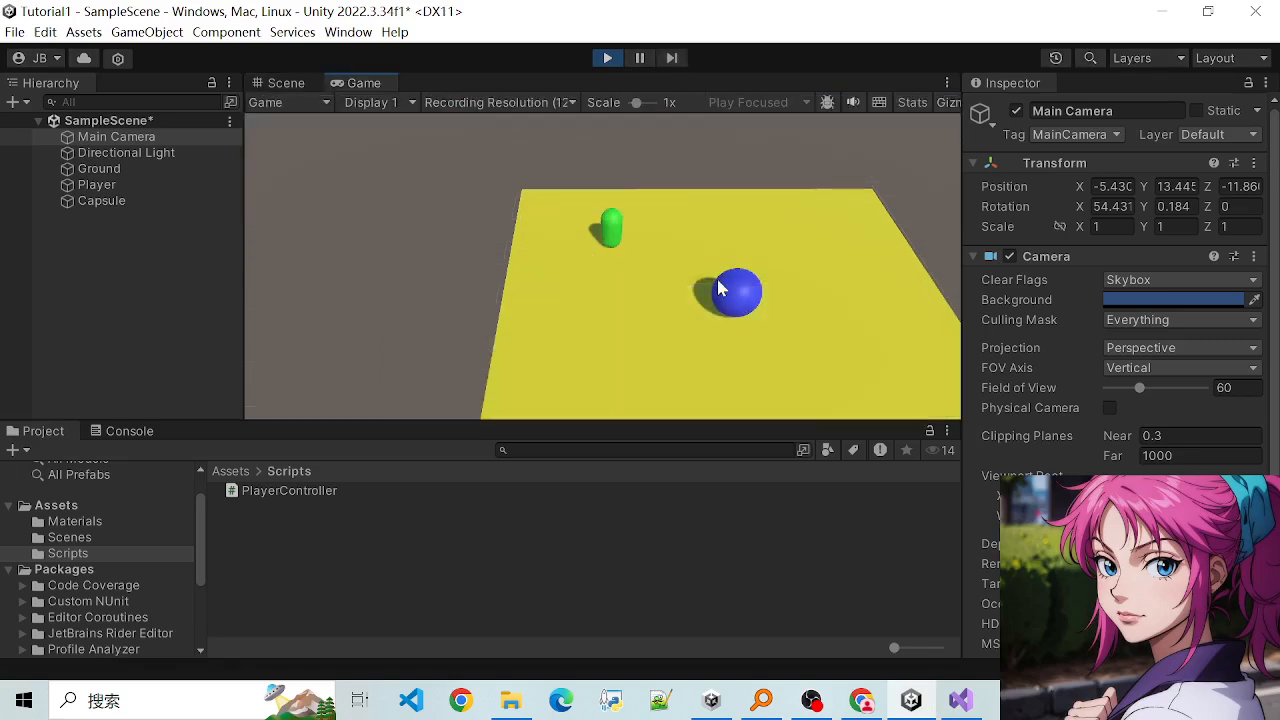
key(d)
key(w)
key(a)
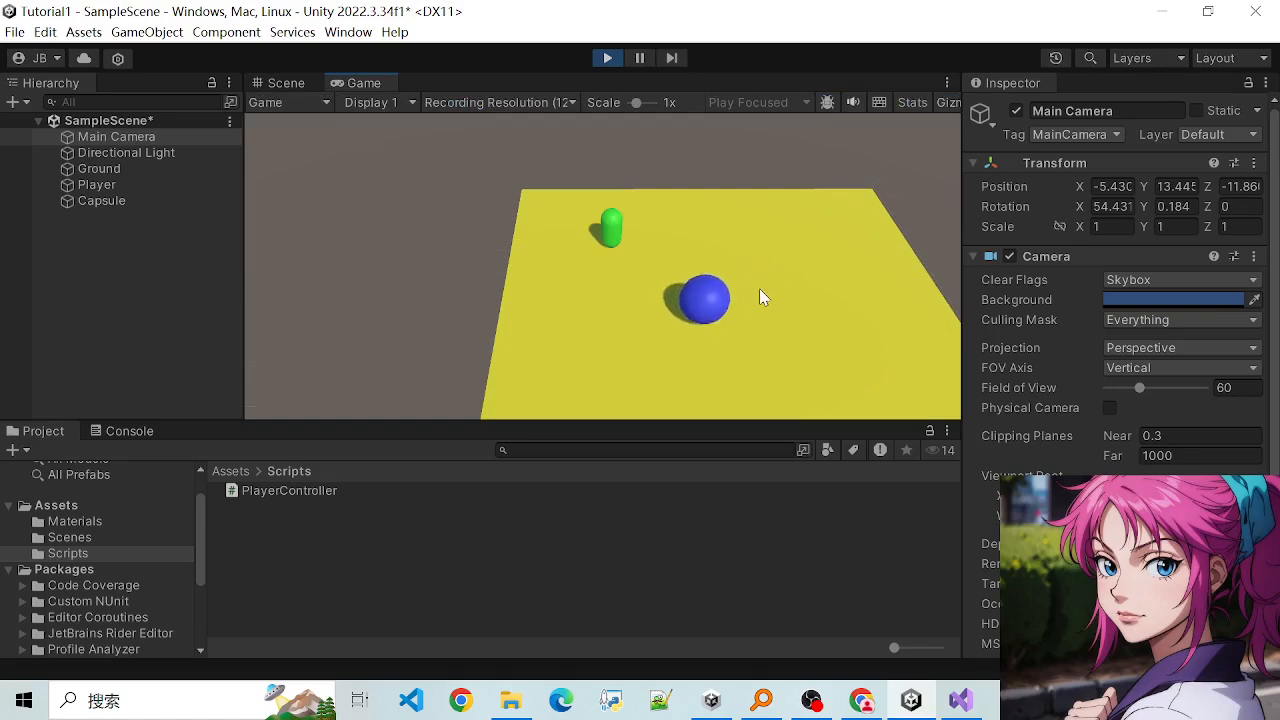
key(s)
key(d)
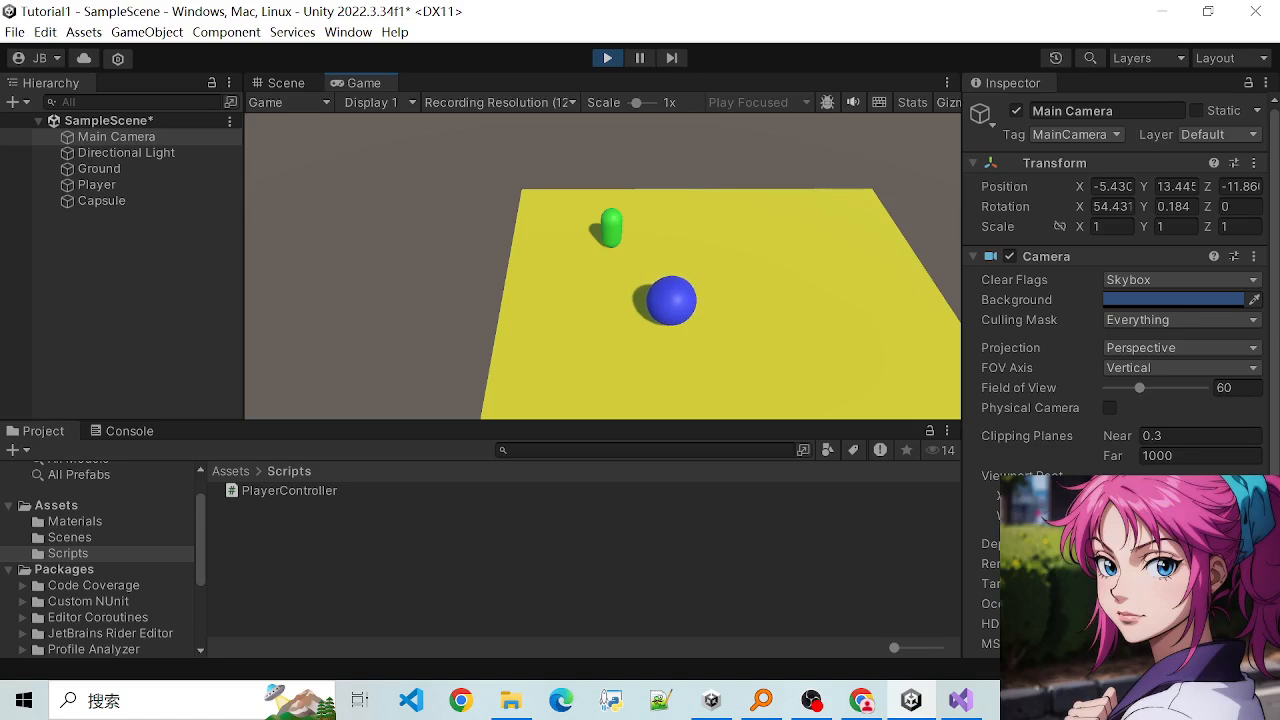
- Select Player during play mode, open its script component's Speed value, and test moving the sphere in all directions
scroll(1114, 480, down, 2)
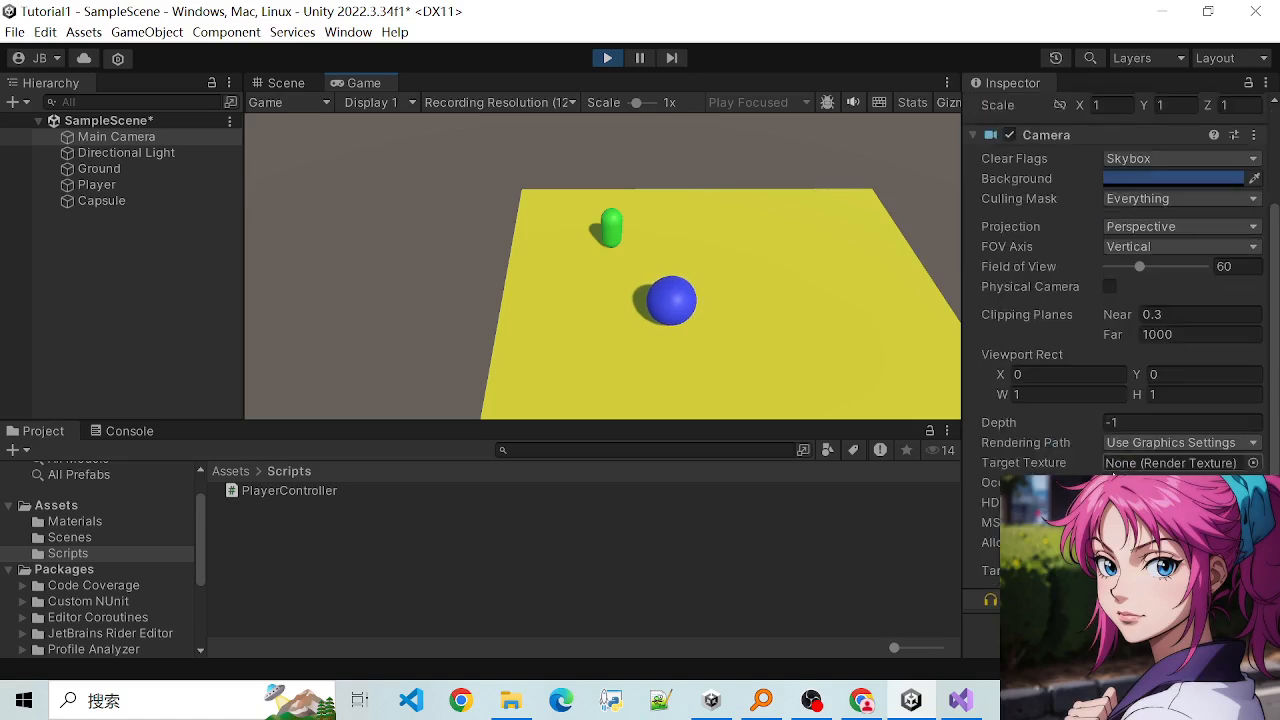
click(104, 187)
scroll(1114, 370, down, 1)
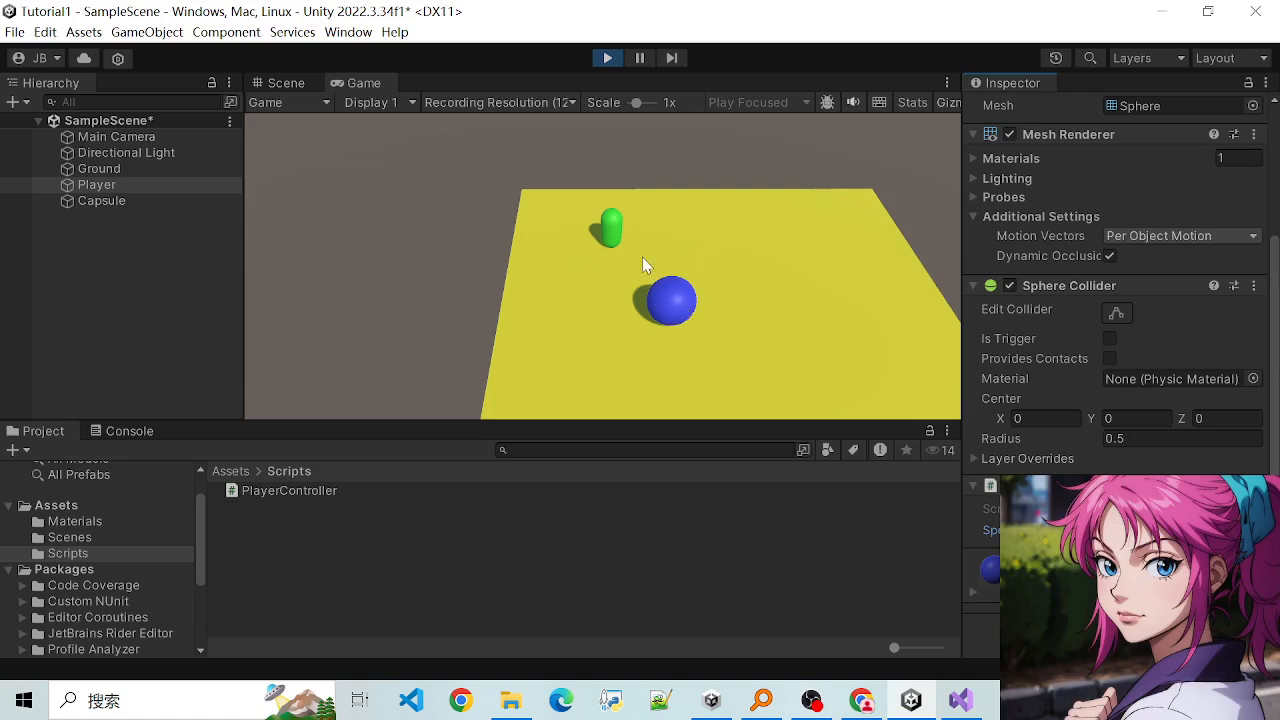
key(d)
key(w)
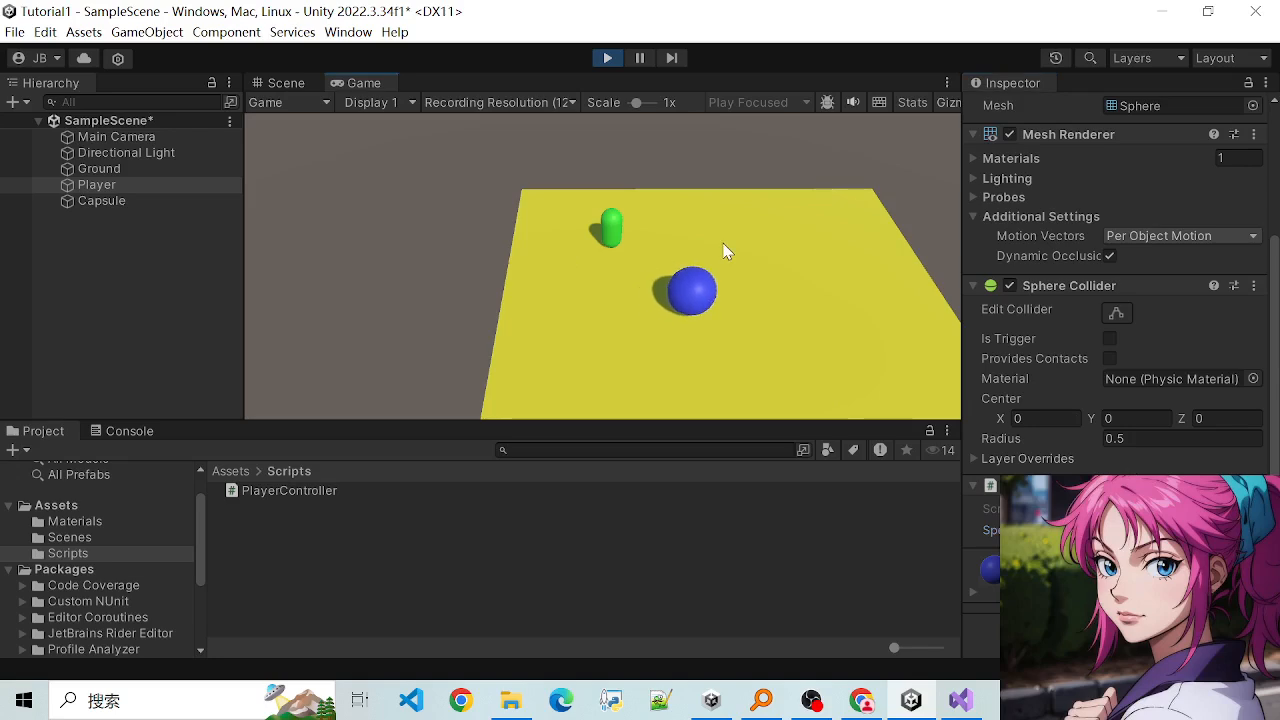
key(s)
key(d)
key(a)
key(d)
key(w)
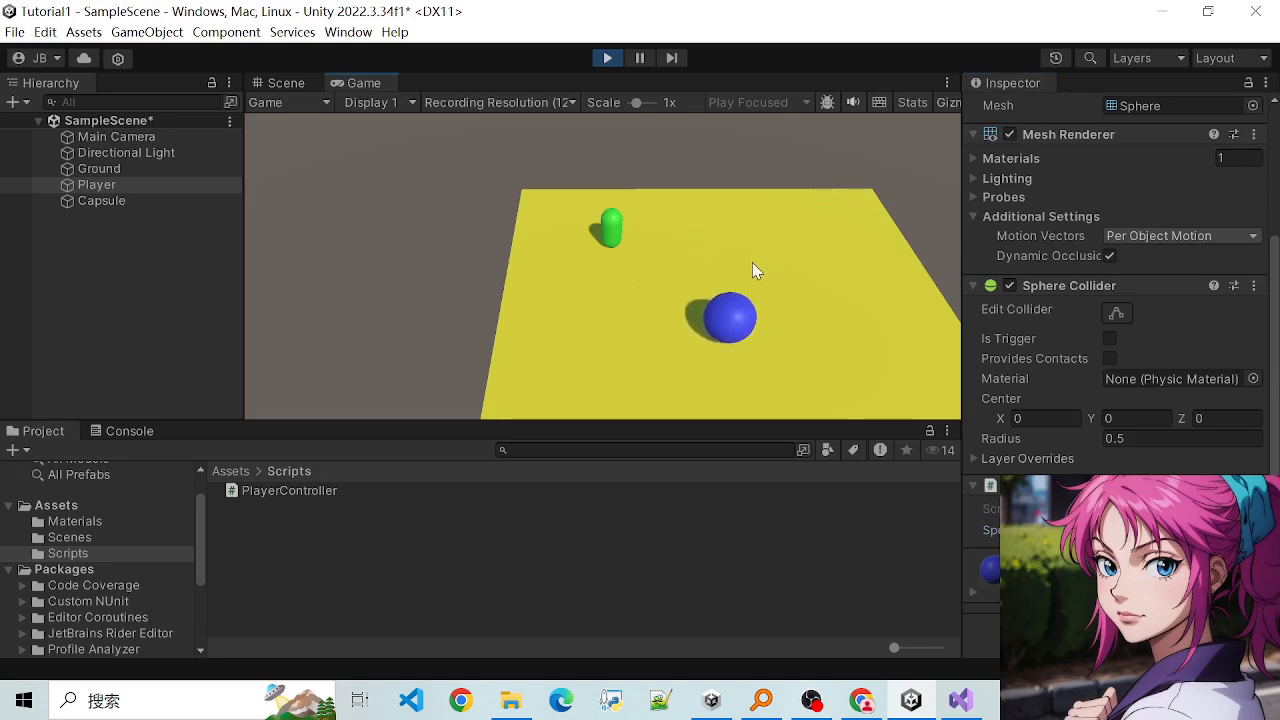
key(a)
key(d)
key(s)
key(a)
- Revisit Player's Speed value, test driving the sphere around and into the green capsule, and stop play mode
click(1180, 531)
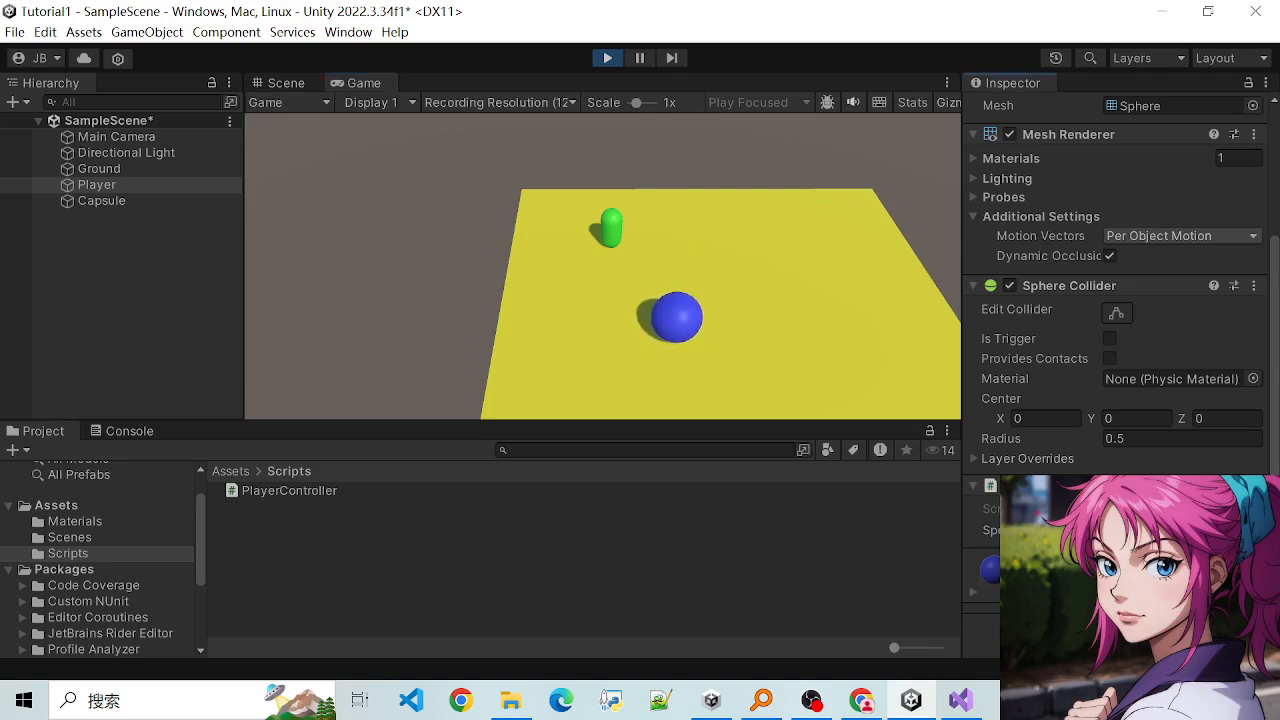
click(719, 234)
key(w)
key(d)
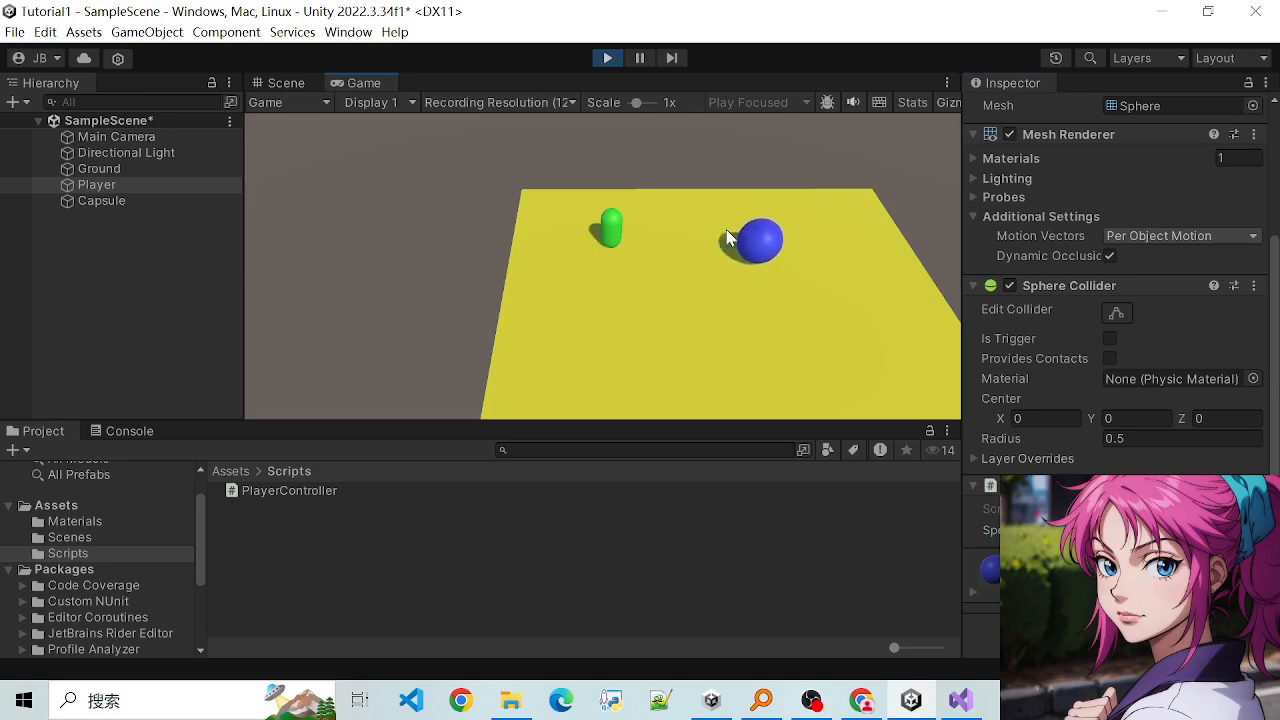
key(s)
key(a)
key(w)
key(d)
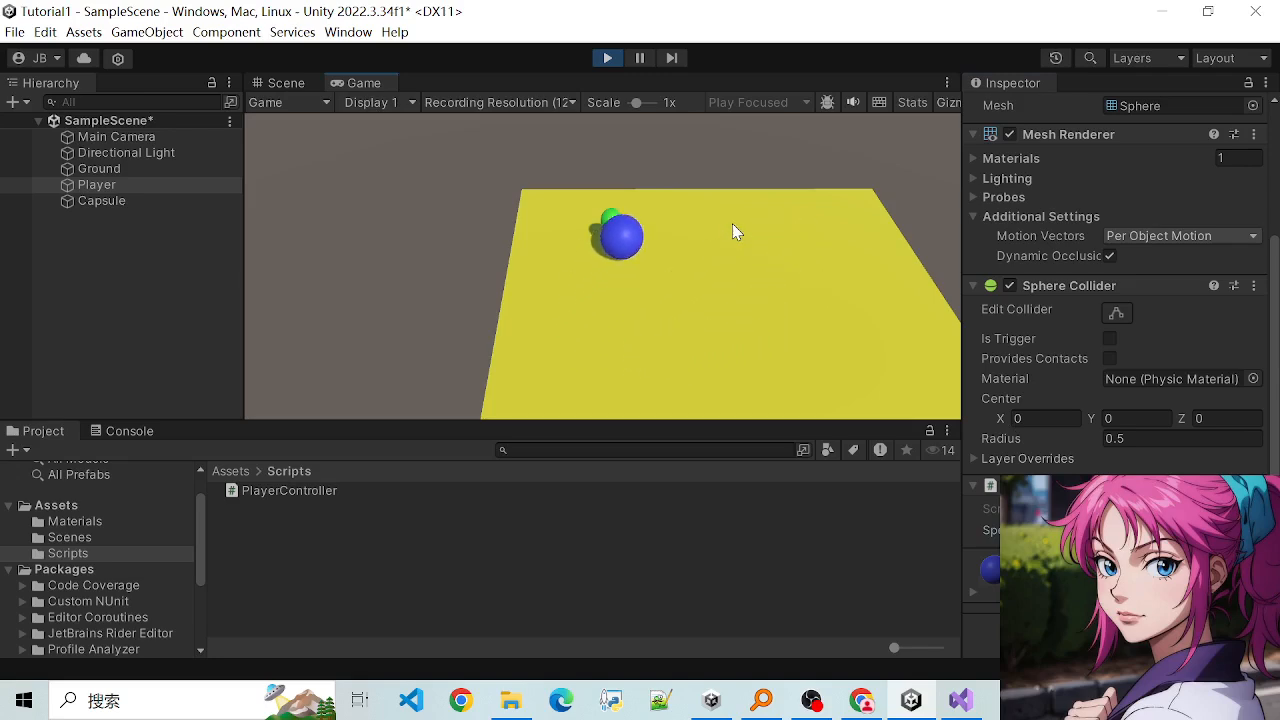
key(s)
key(a)
key(d)
key(w)
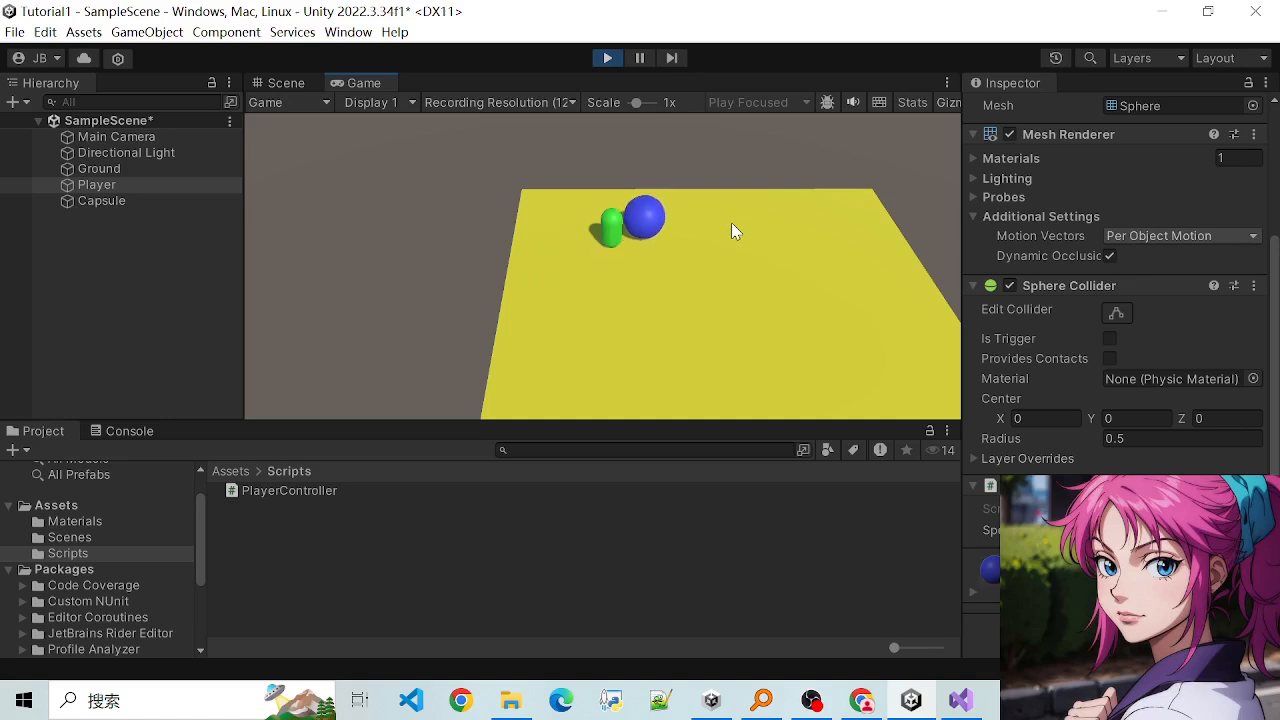
key(a)
key(d)
key(s)
key(a)
key(d)
key(w)
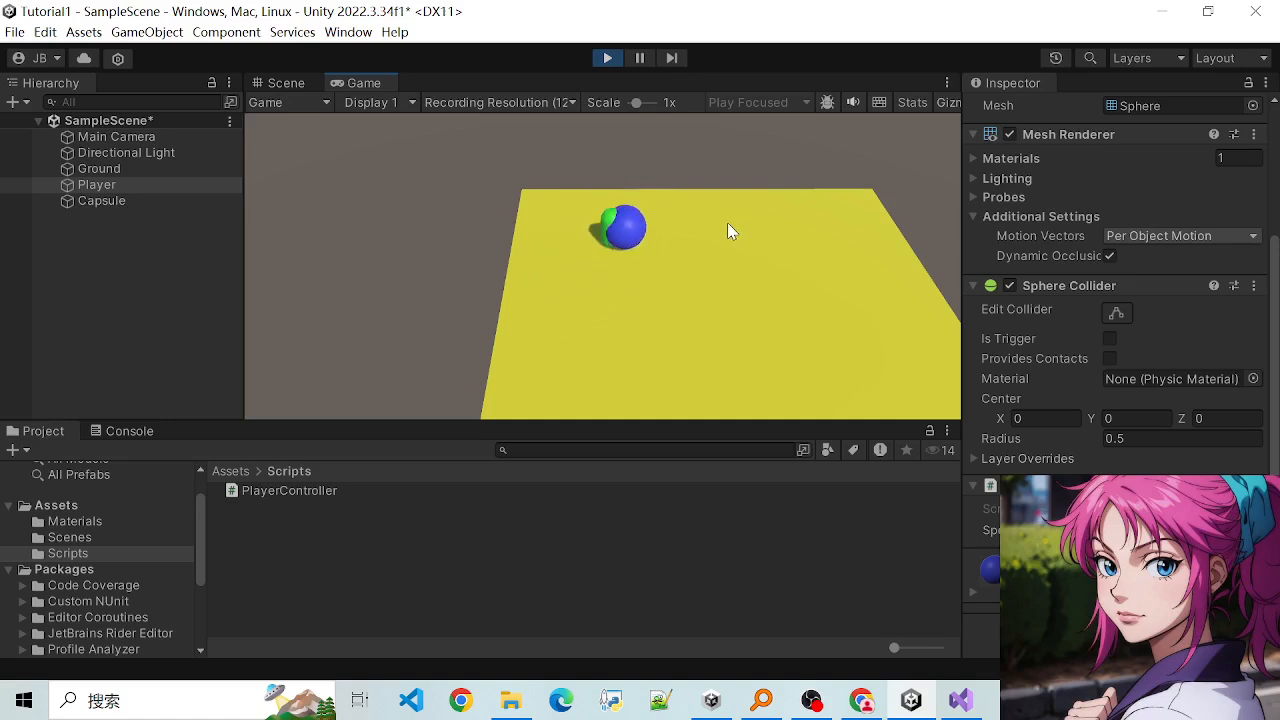
key(a)
key(d)
key(s)
key(a)
key(w)
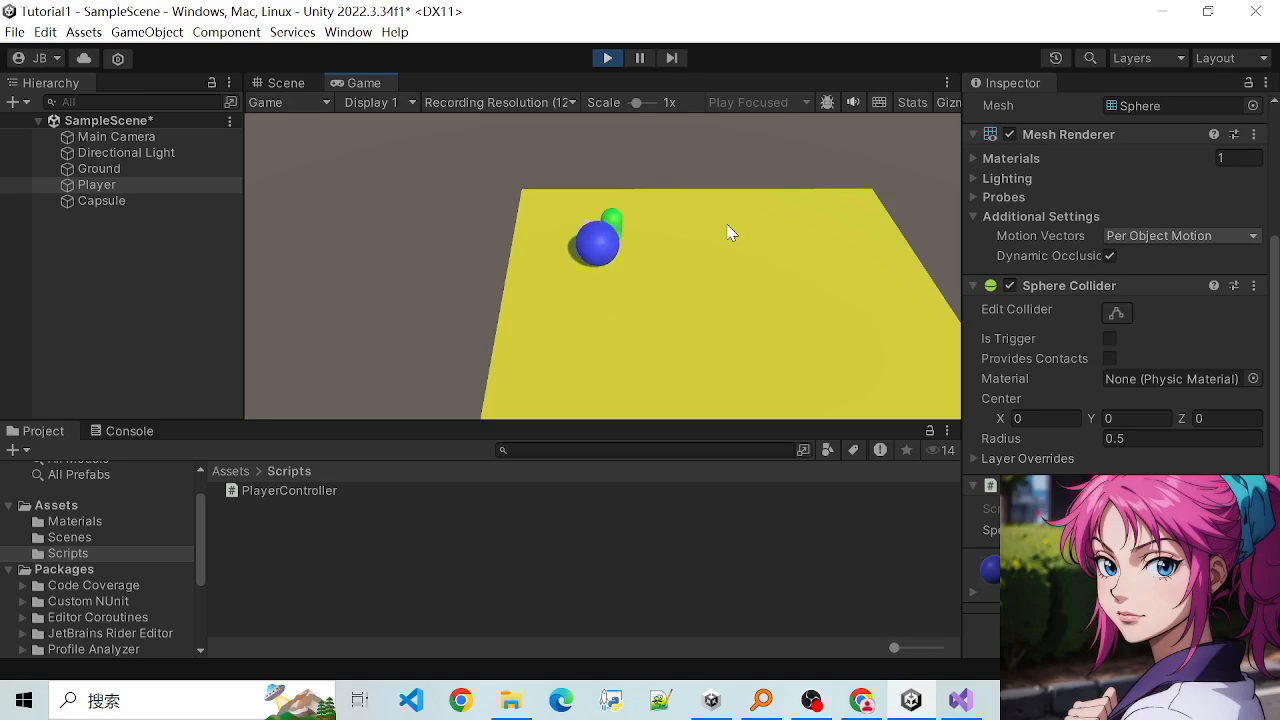
key(d)
key(s)
key(a)
key(w)
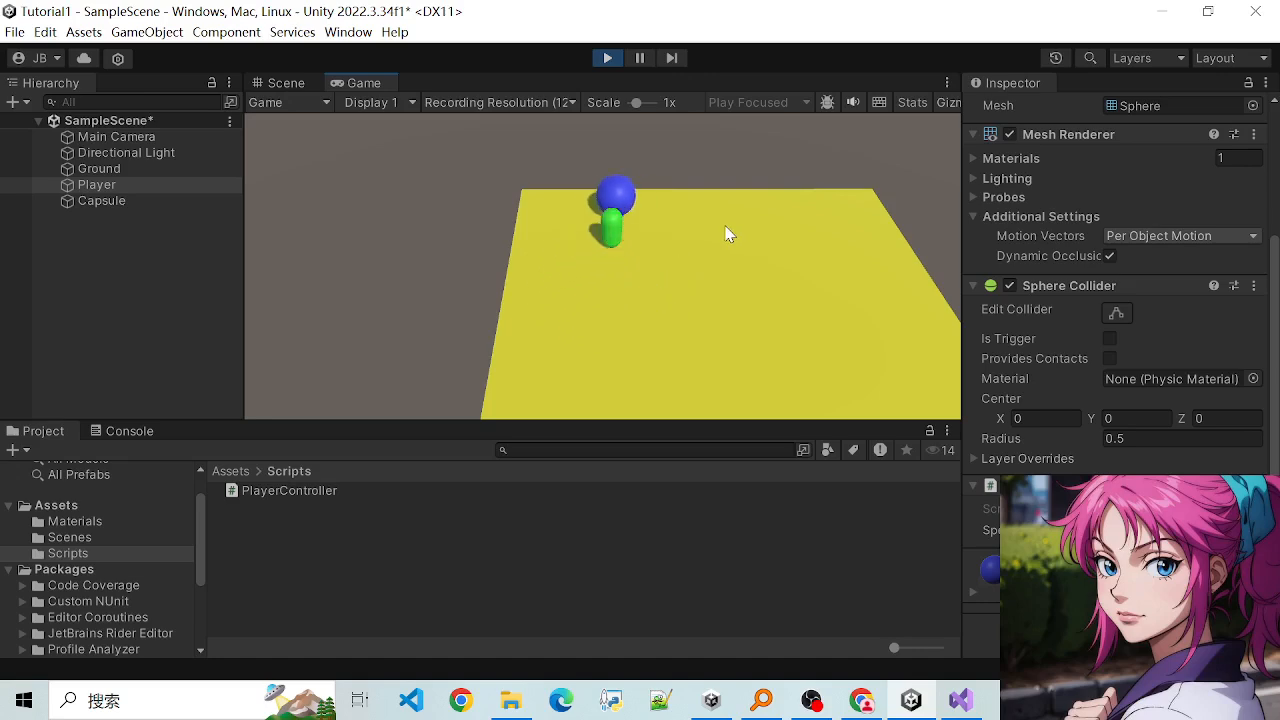
key(s)
key(d)
key(a)
key(w)
key(d)
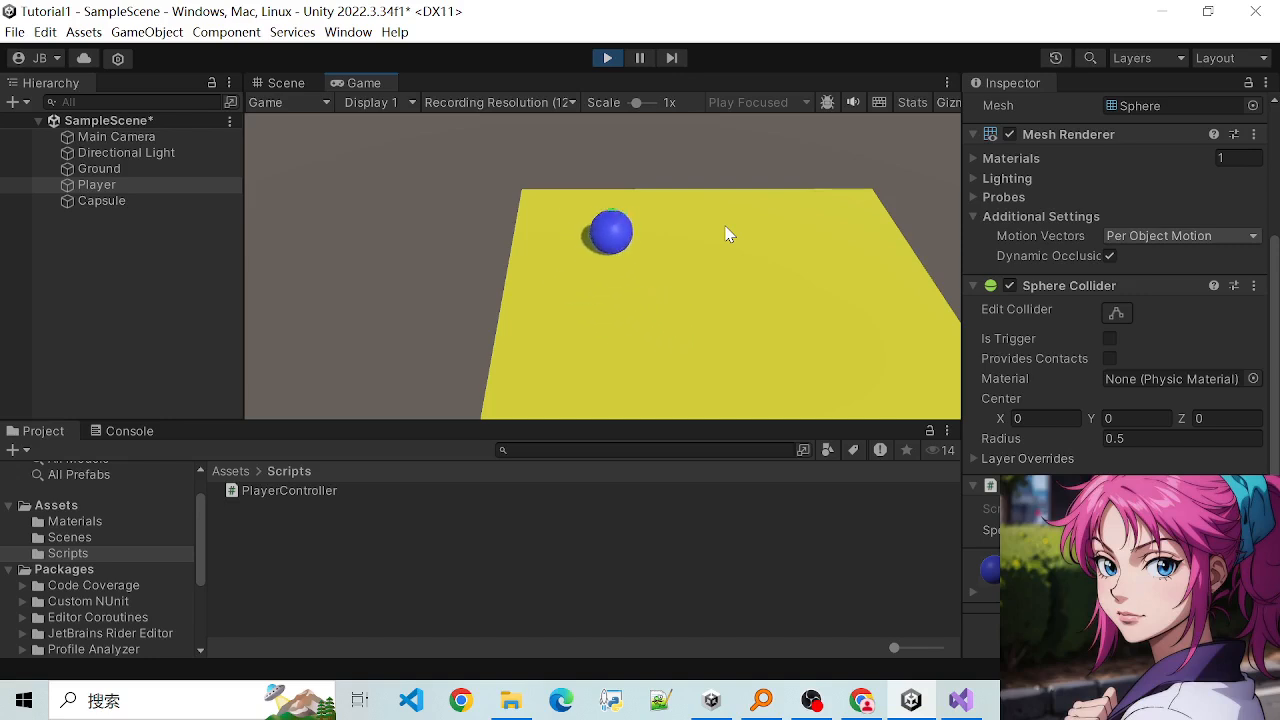
key(w)
key(a)
key(d)
key(s)
key(a)
key(d)
key(w)
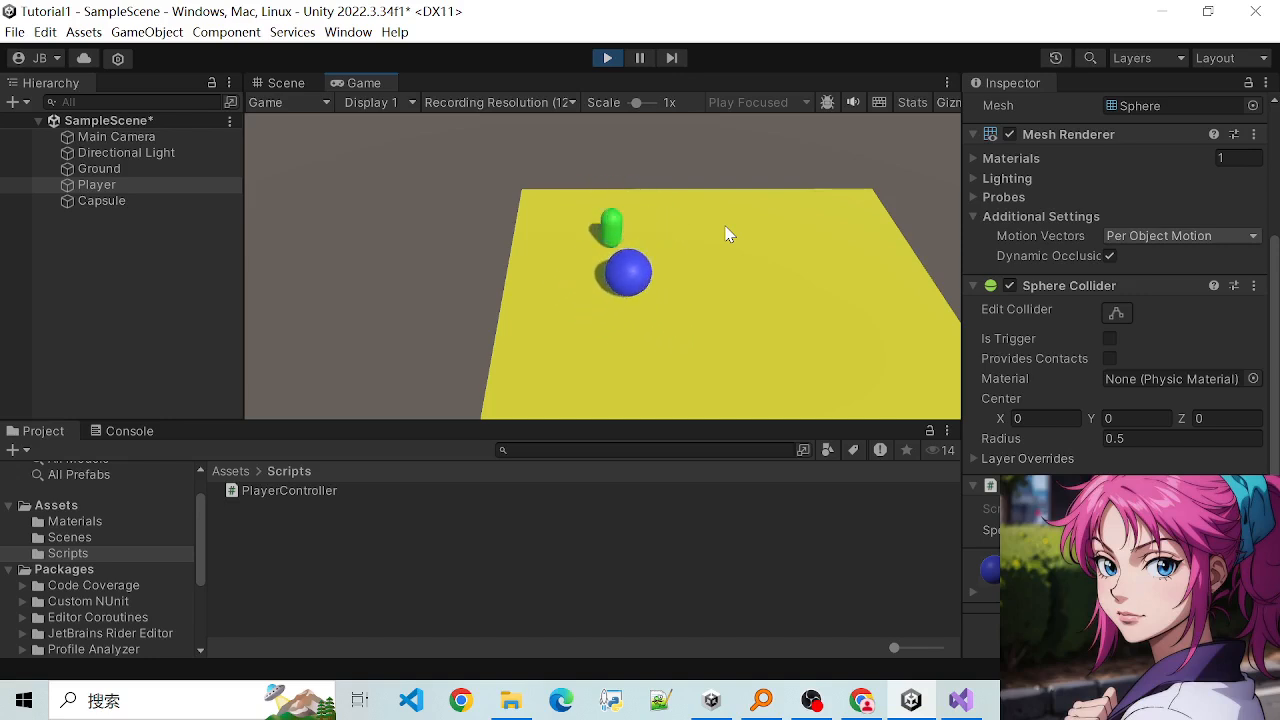
key(a)
key(s)
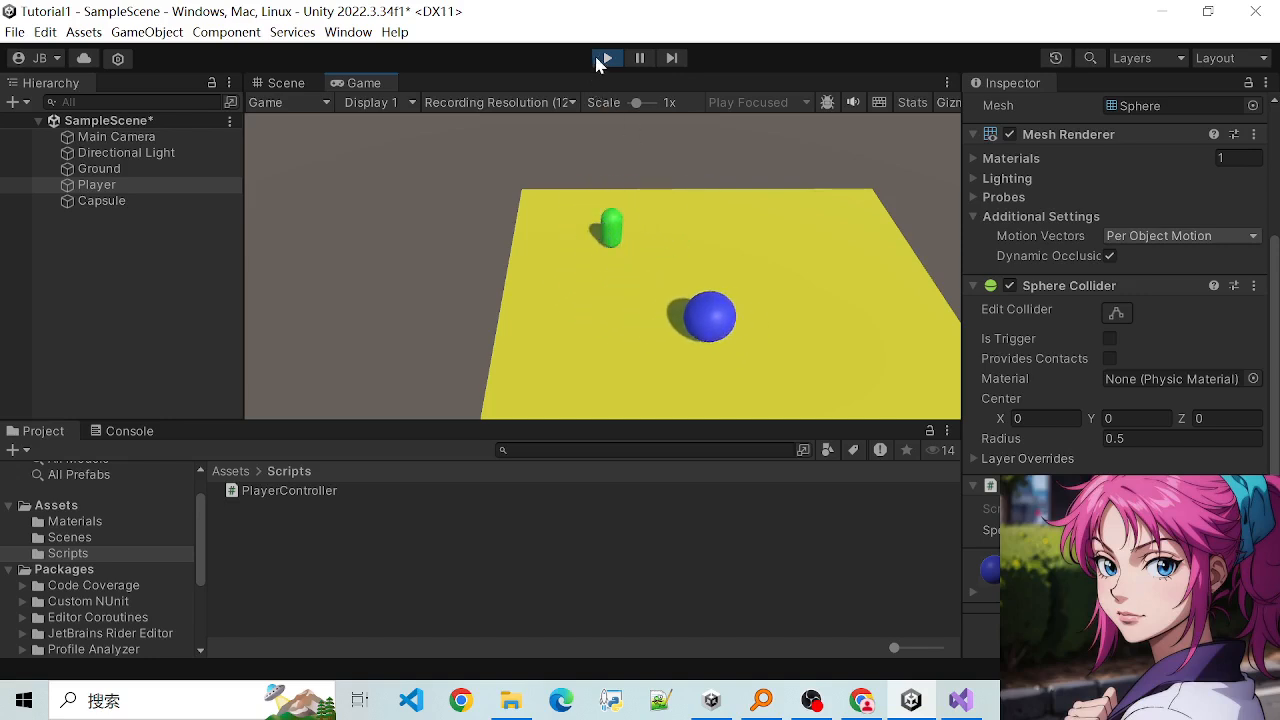
click(607, 57)
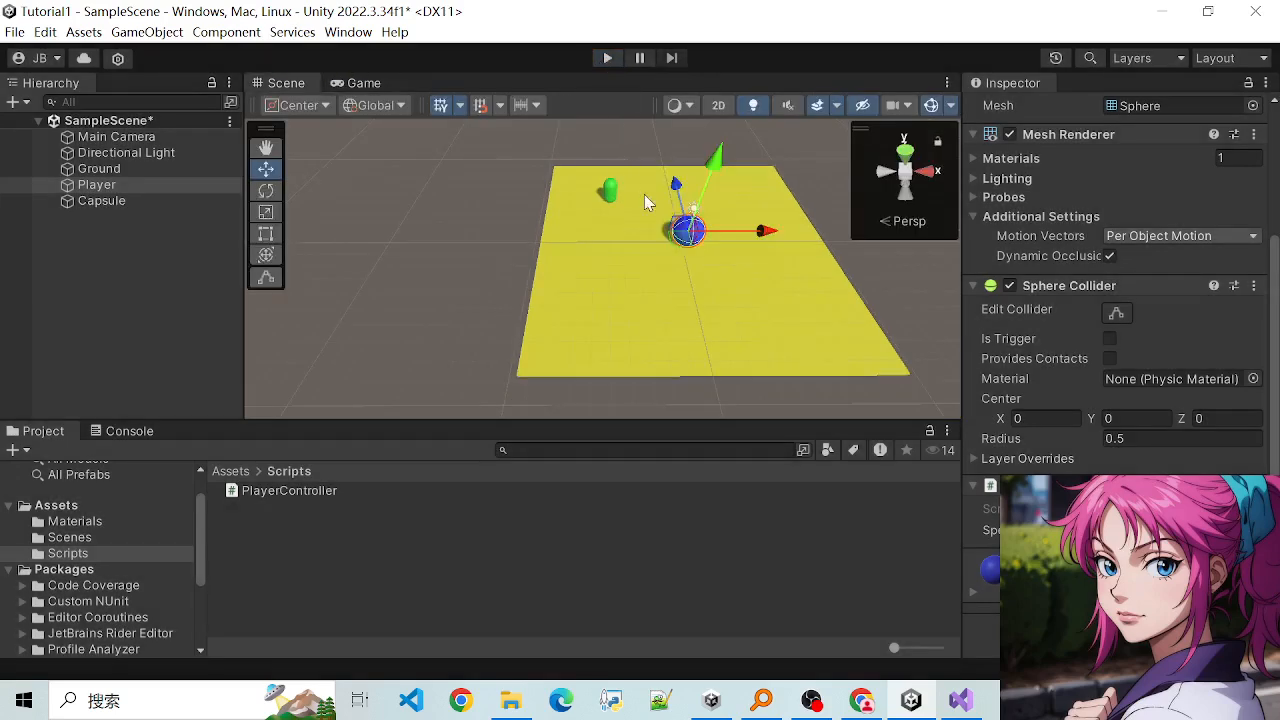
- Select the green capsule and the Player sphere in turn and examine the collider component on each
scroll(650, 203, up, 7)
scroll(650, 204, down, 5)
click(610, 176)
scroll(624, 206, up, 1)
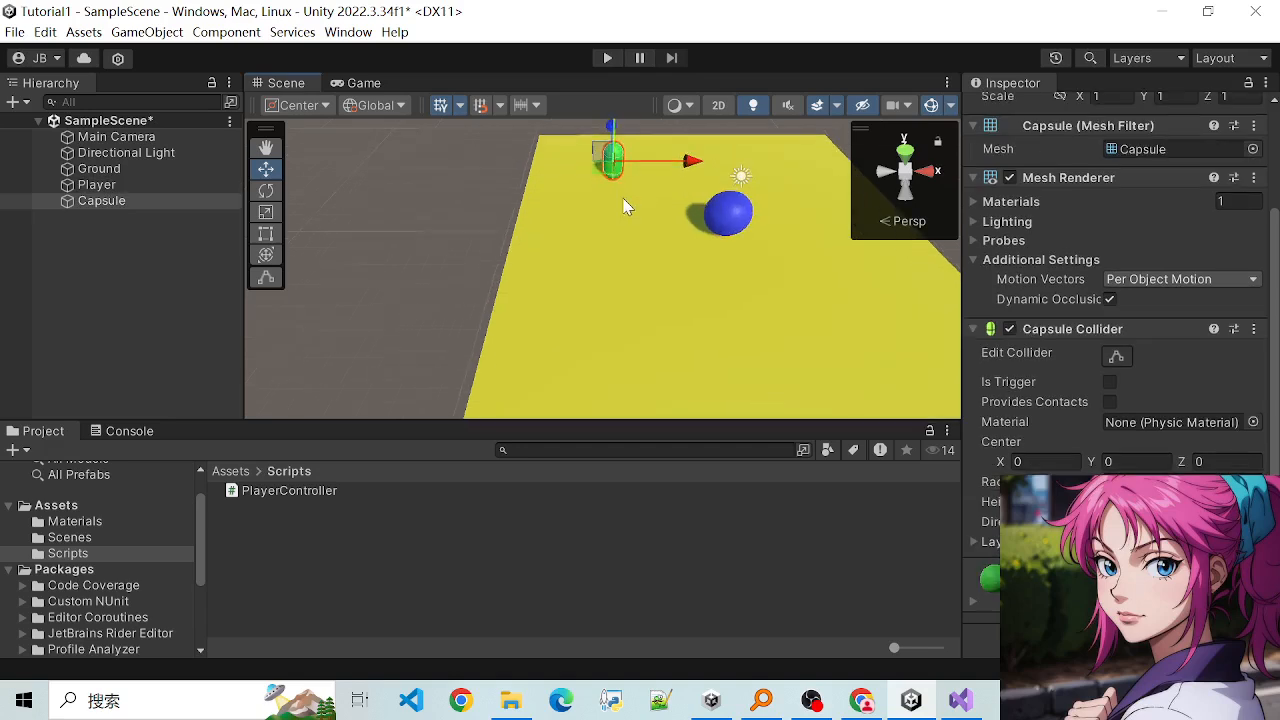
scroll(1087, 443, down, 1)
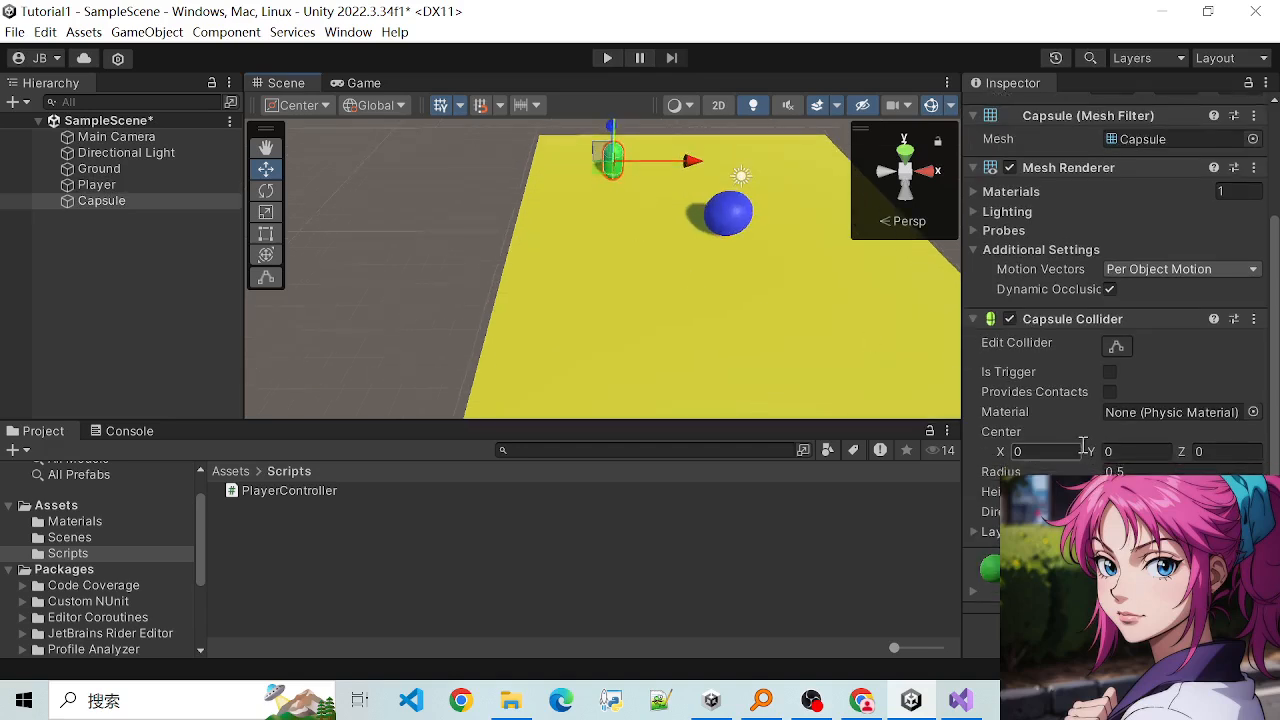
click(722, 210)
scroll(1152, 435, down, 2)
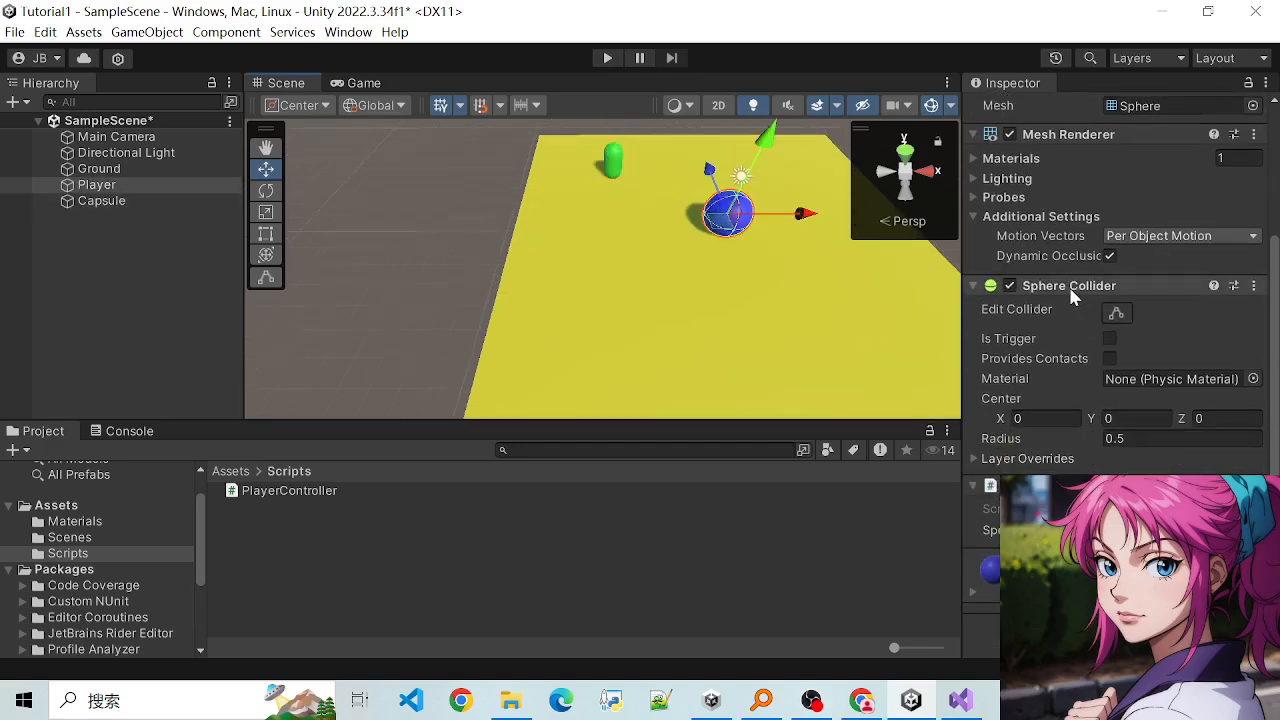
- Compare the Capsule Collider on the green capsule with the Sphere Collider on the Player sphere
click(611, 162)
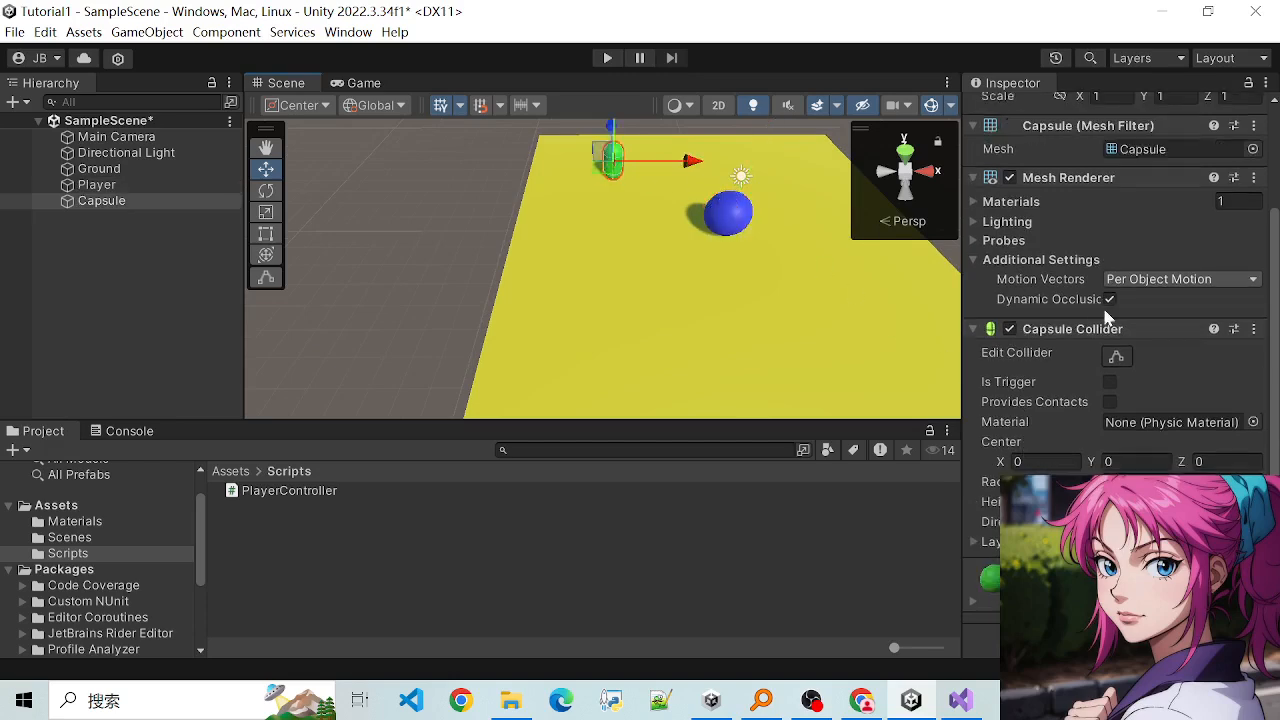
scroll(1072, 365, down, 1)
scroll(1102, 425, up, 8)
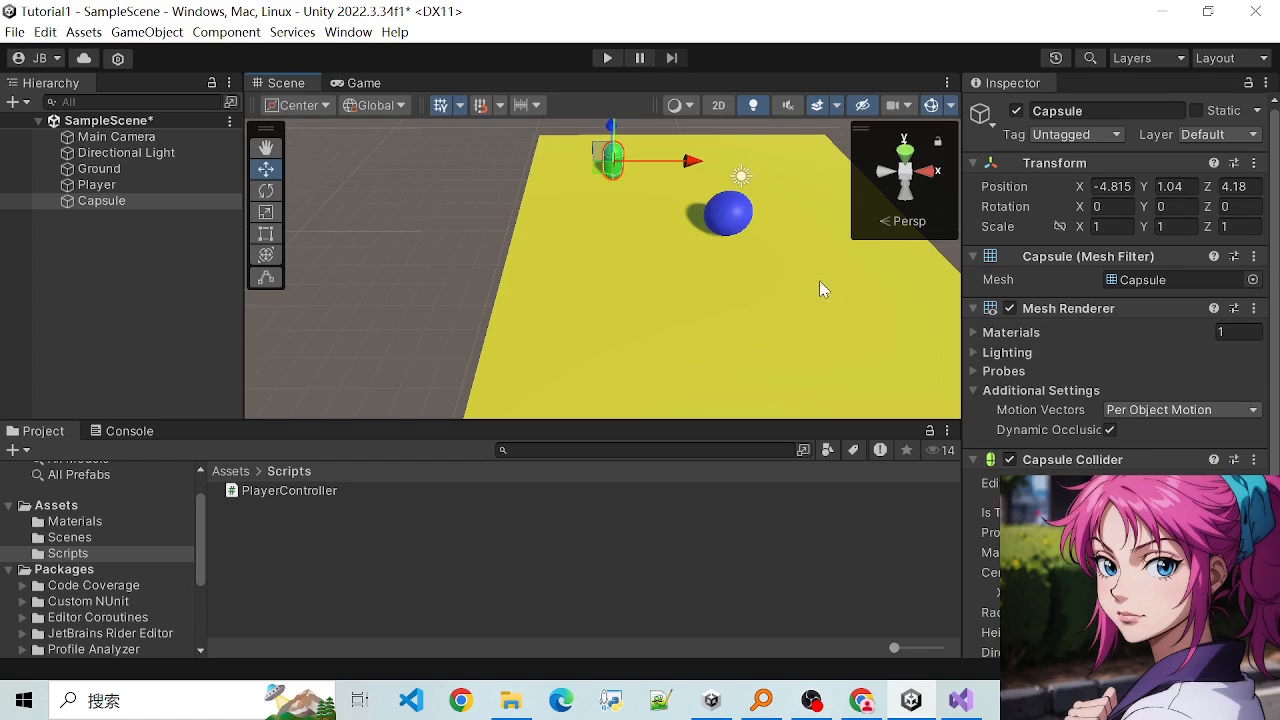
scroll(1053, 420, down, 3)
click(733, 226)
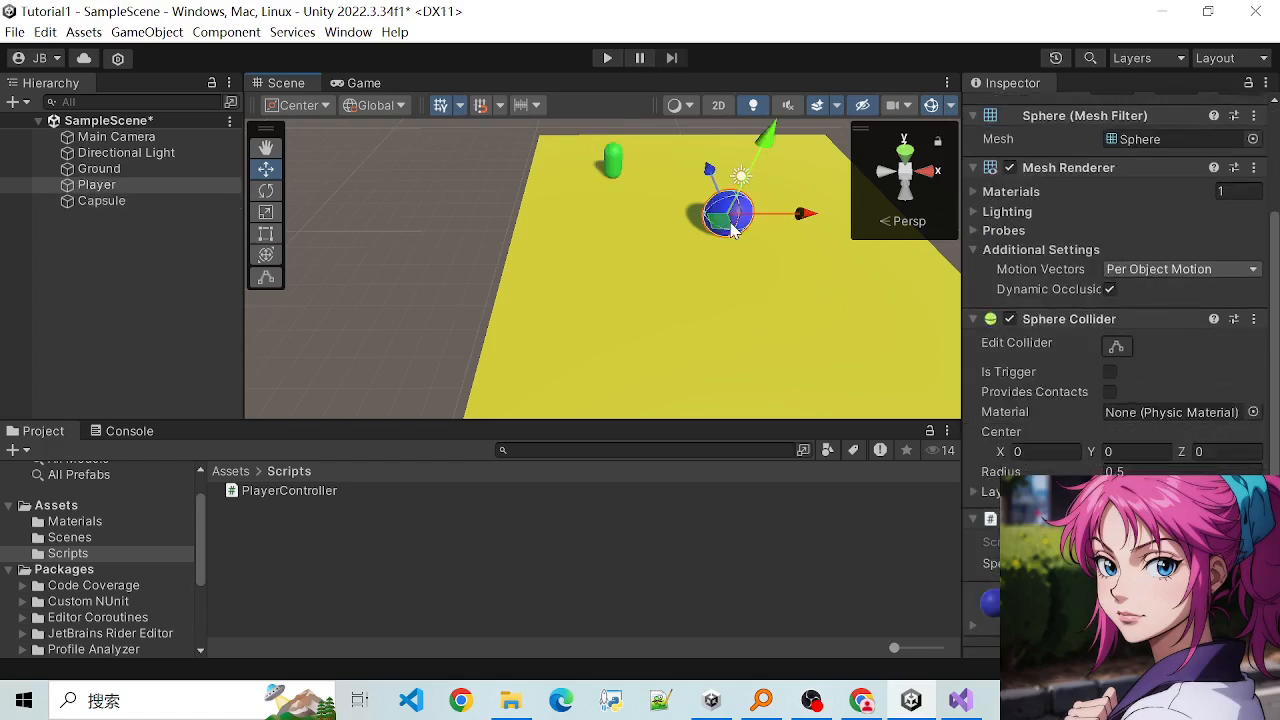
scroll(1090, 418, down, 1)
scroll(1031, 373, up, 5)
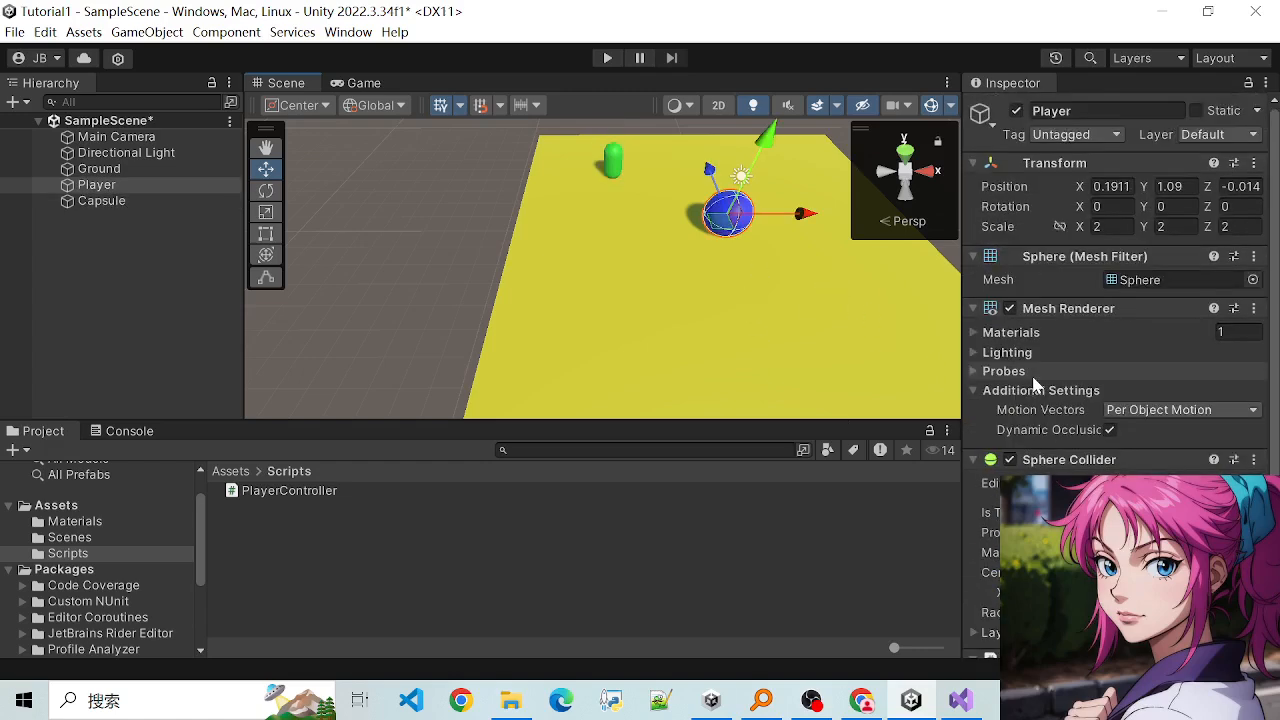
scroll(1031, 373, down, 4)
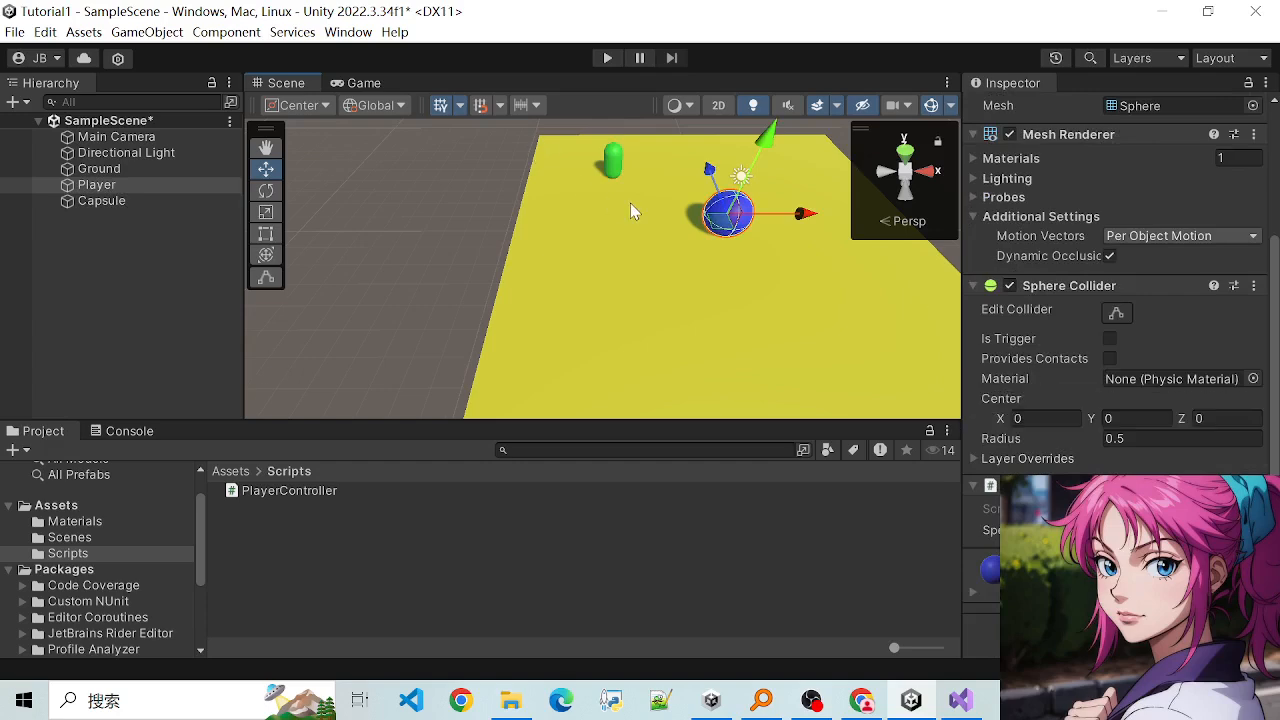
- Switch repeatedly between the capsule and the Player sphere to recheck their colliders, and look at Ground's Box Collider
scroll(630, 203, up, 1)
click(613, 152)
key(ctrl+z)
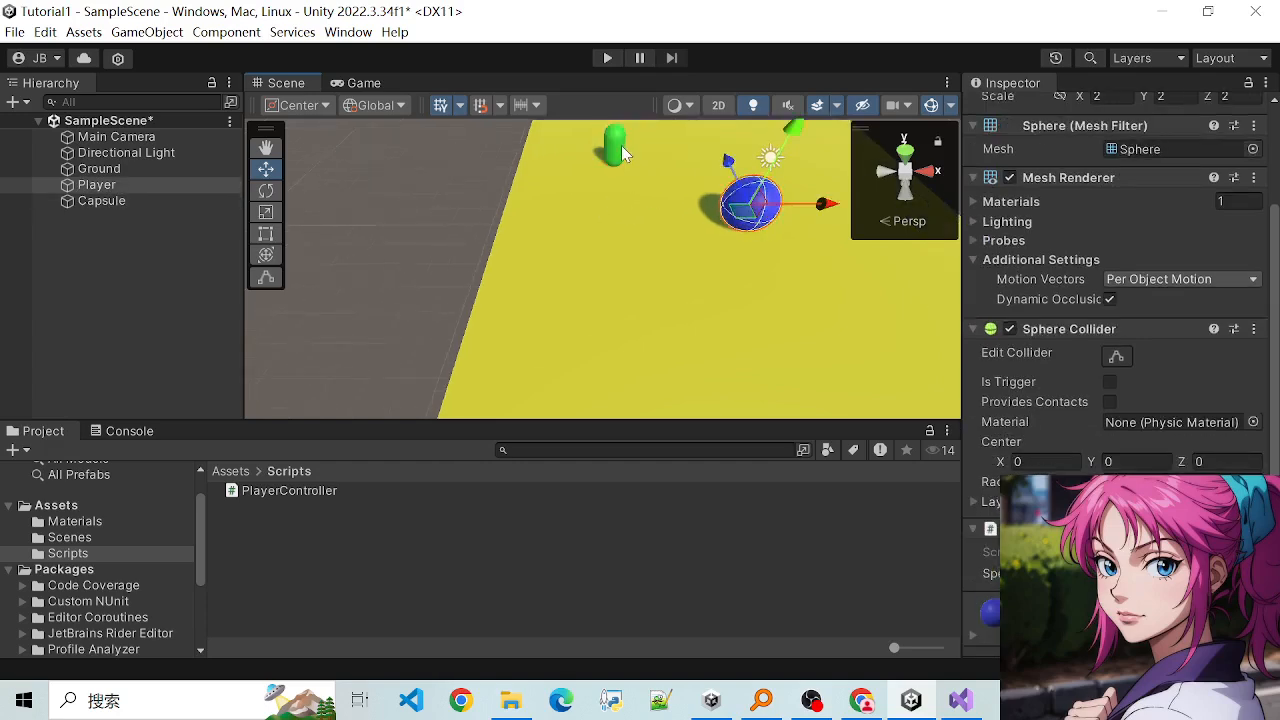
click(621, 145)
click(750, 220)
key(ctrl+z)
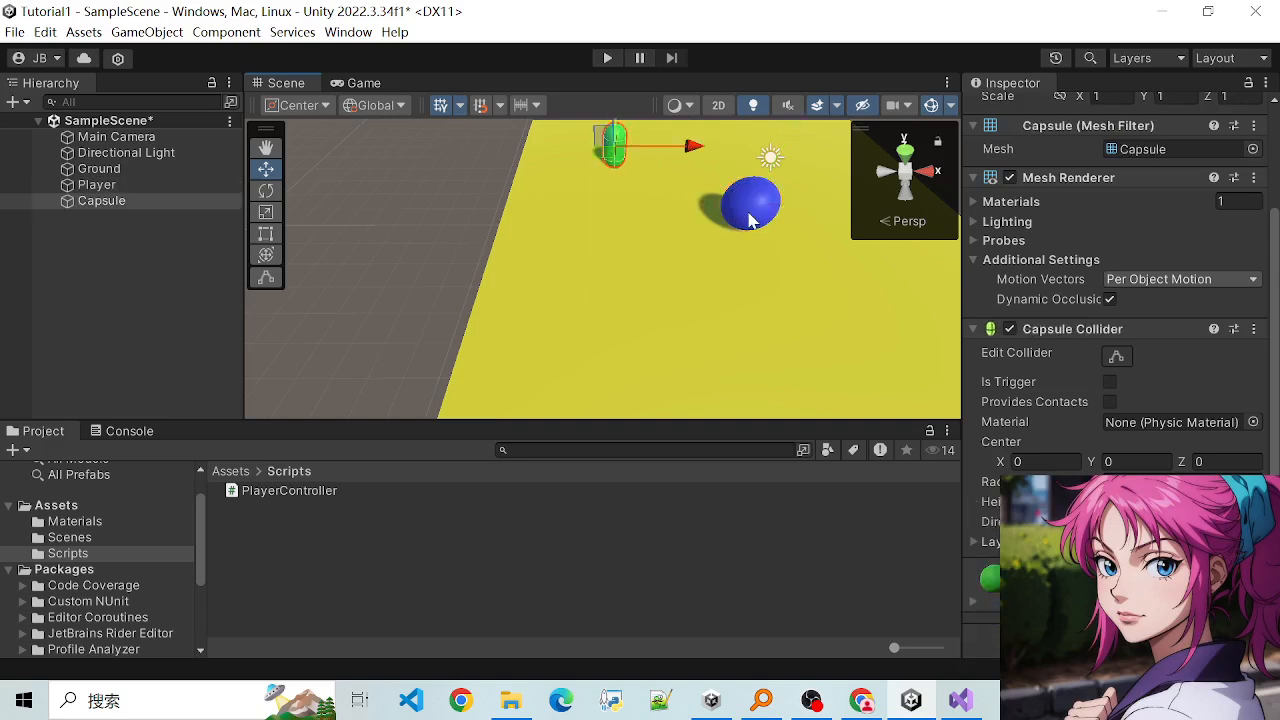
click(749, 213)
click(608, 139)
click(736, 210)
click(618, 152)
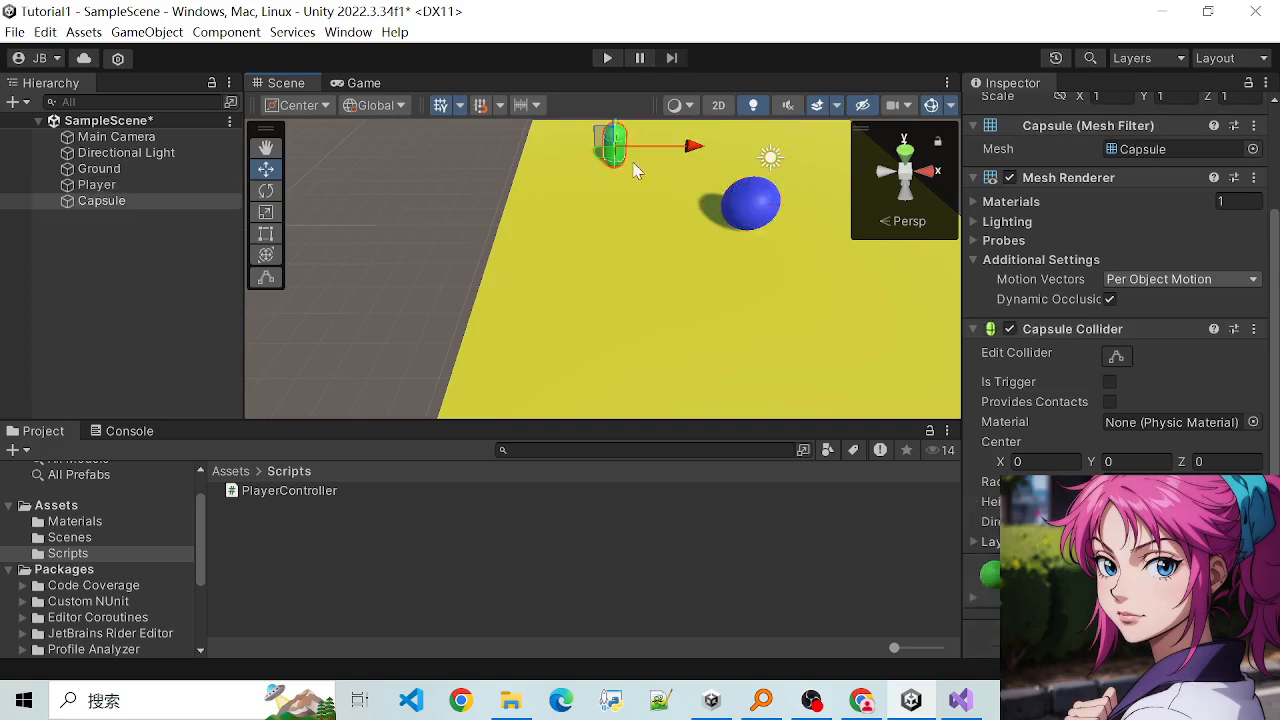
click(738, 216)
scroll(1090, 360, down, 1)
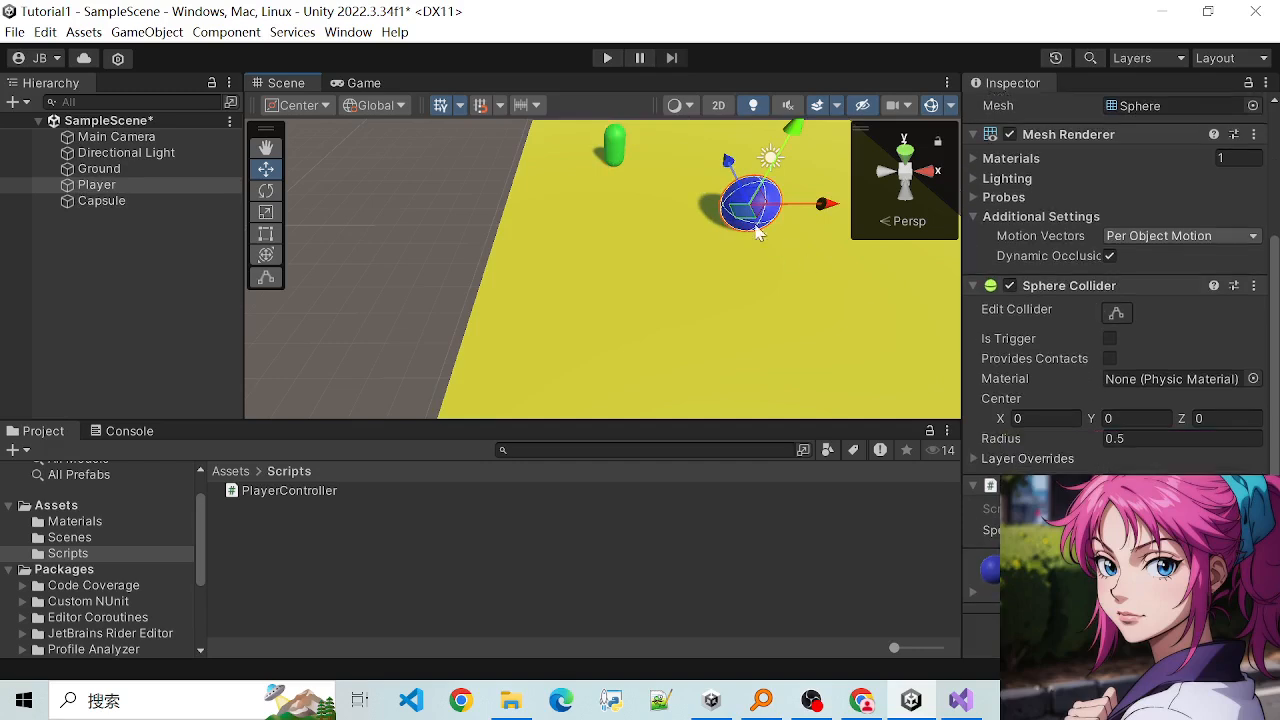
click(621, 140)
click(748, 212)
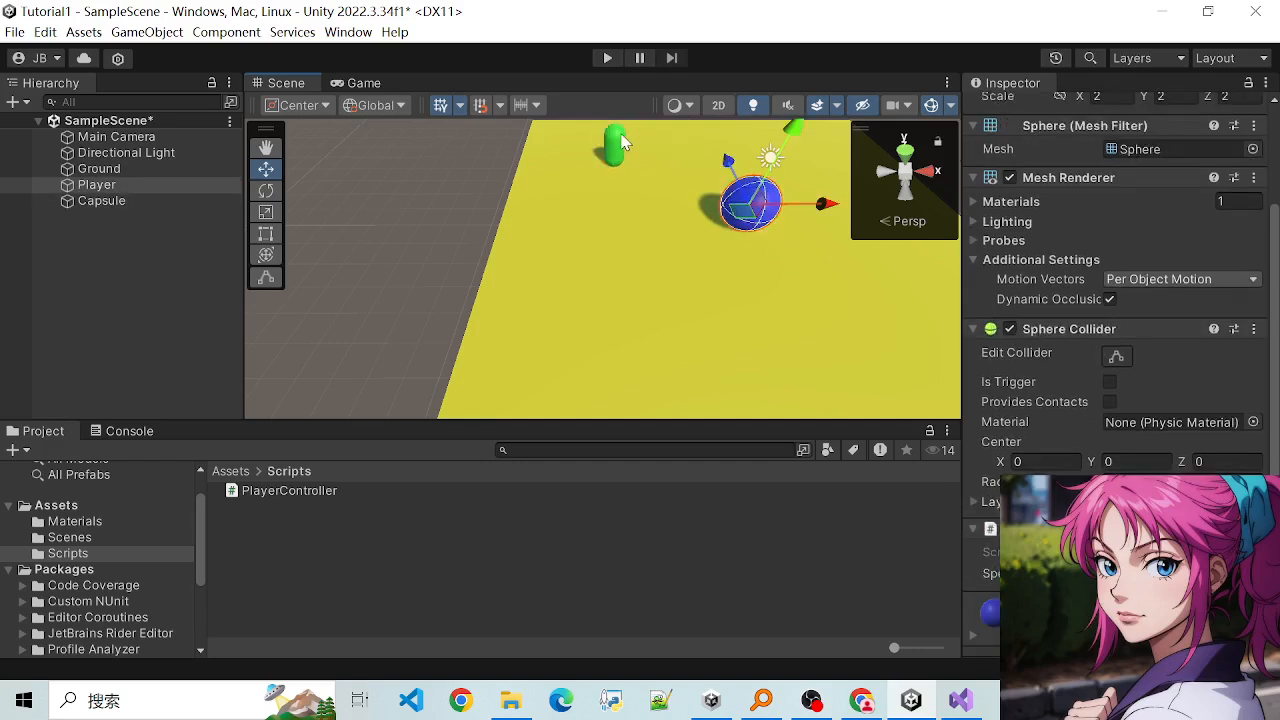
key(ctrl+z)
click(745, 215)
click(688, 181)
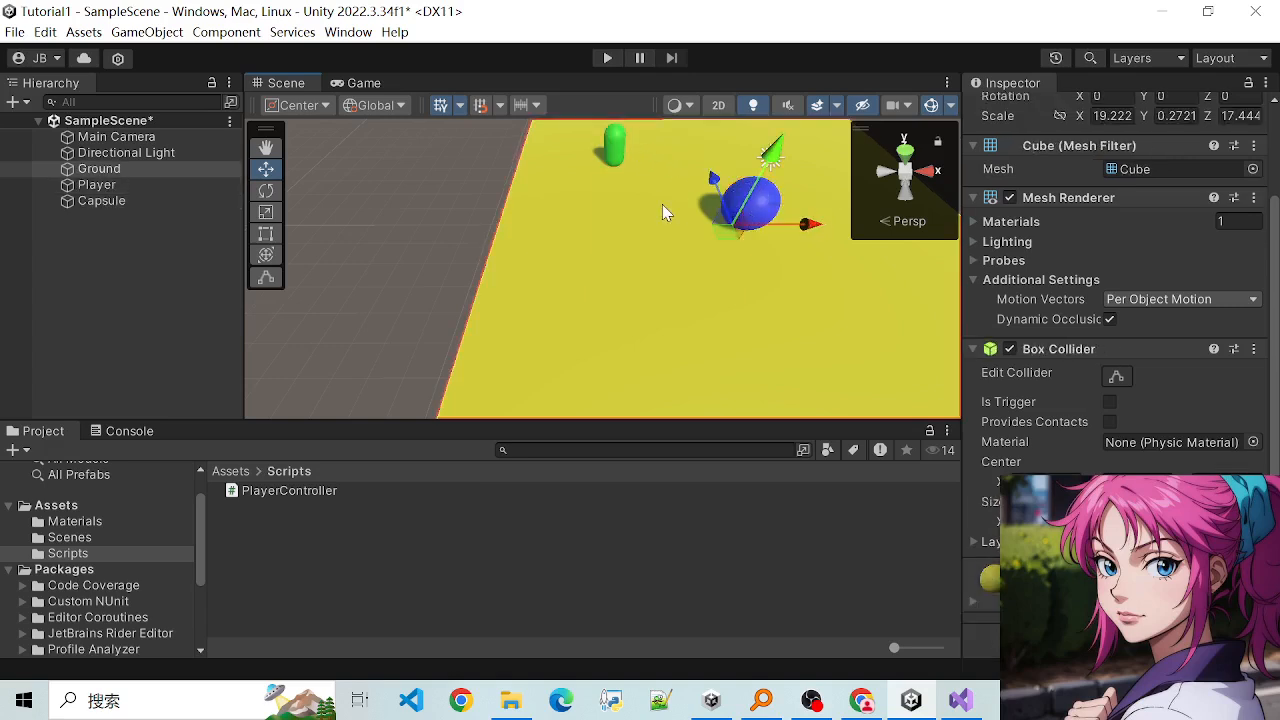
scroll(662, 204, down, 6)
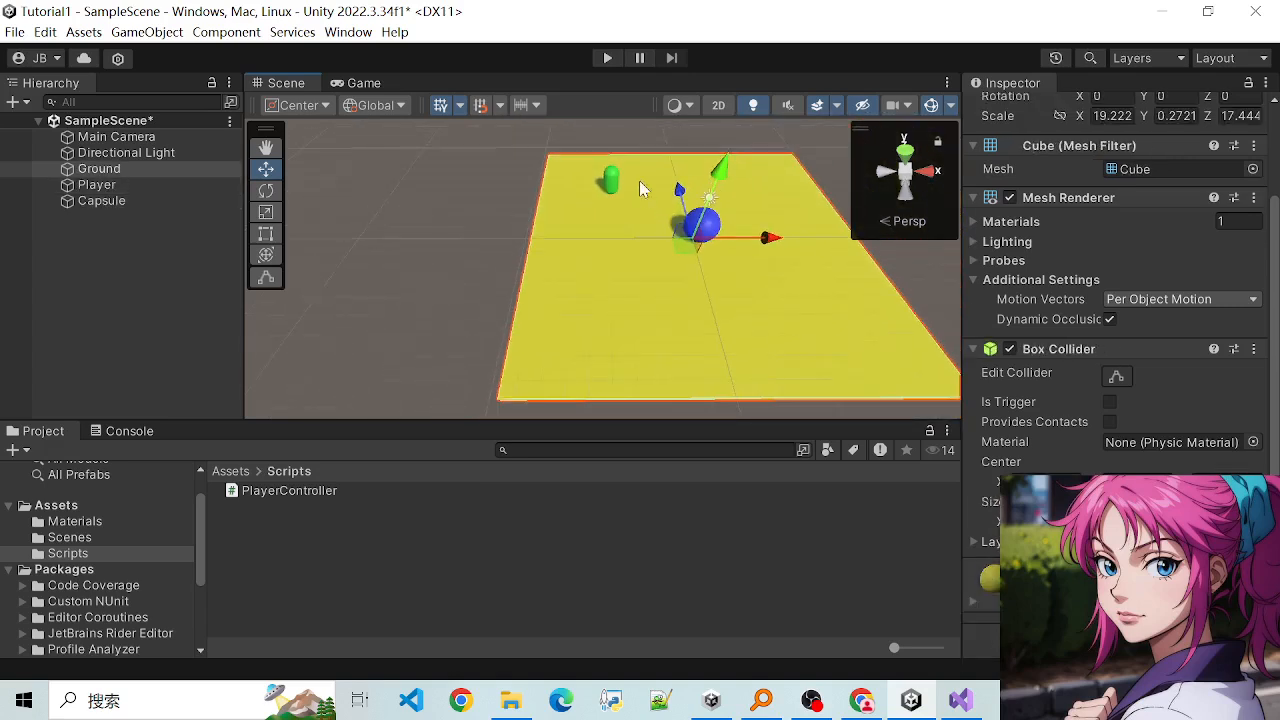
- Add a Rigidbody component to the Player sphere
click(613, 181)
click(702, 225)
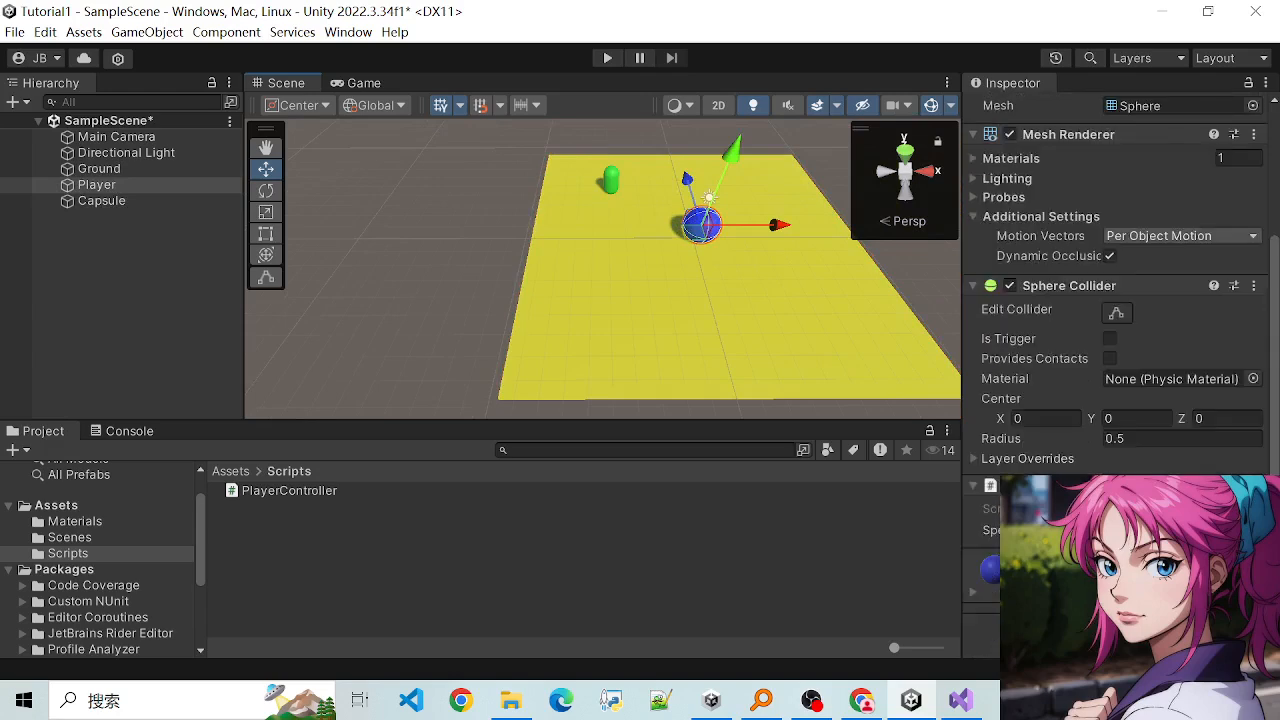
click(1115, 626)
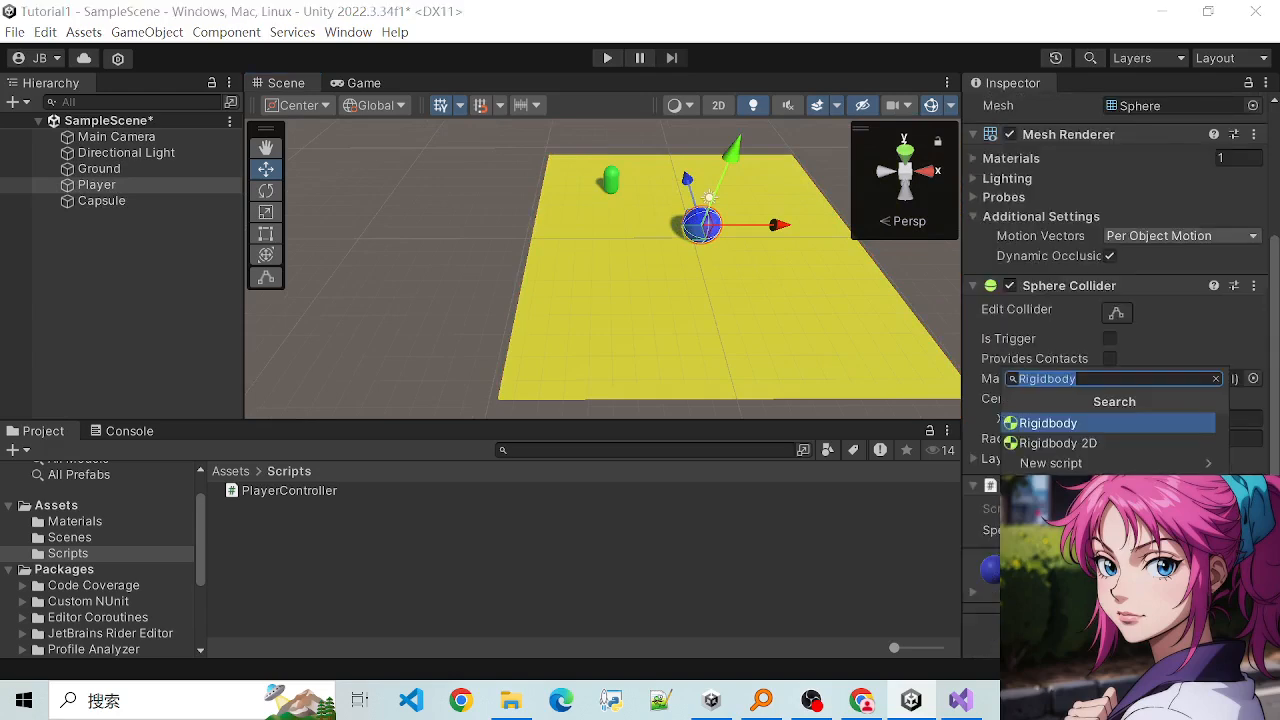
click(1048, 423)
- Examine the Mass, Drag, Angular Drag and gravity properties of Player's Rigidbody component
scroll(1063, 399, down, 5)
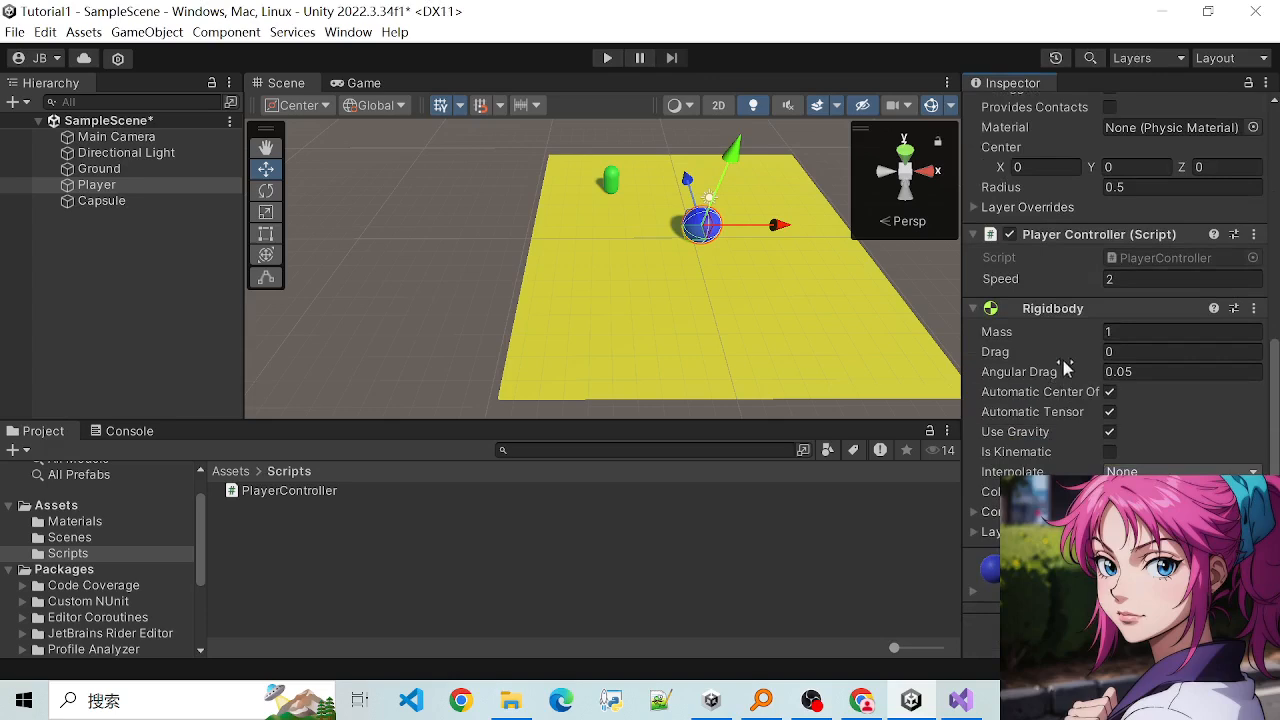
scroll(1063, 395, up, 2)
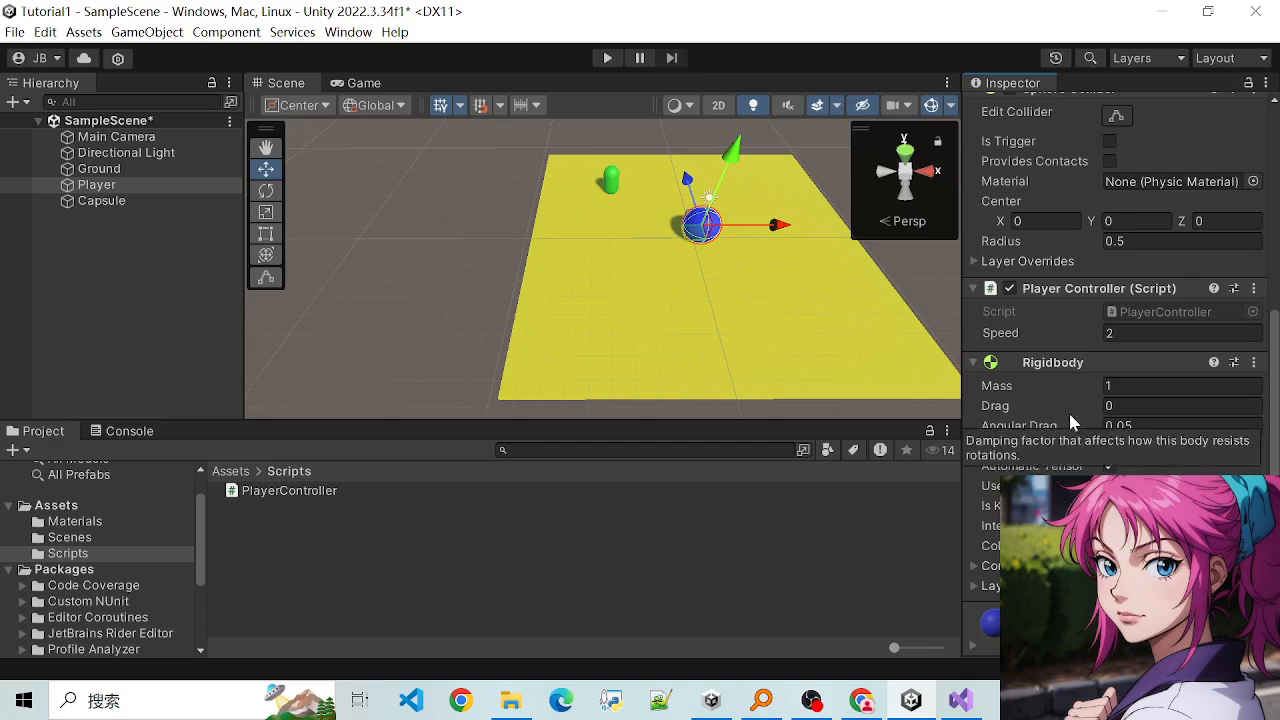
scroll(1068, 425, down, 2)
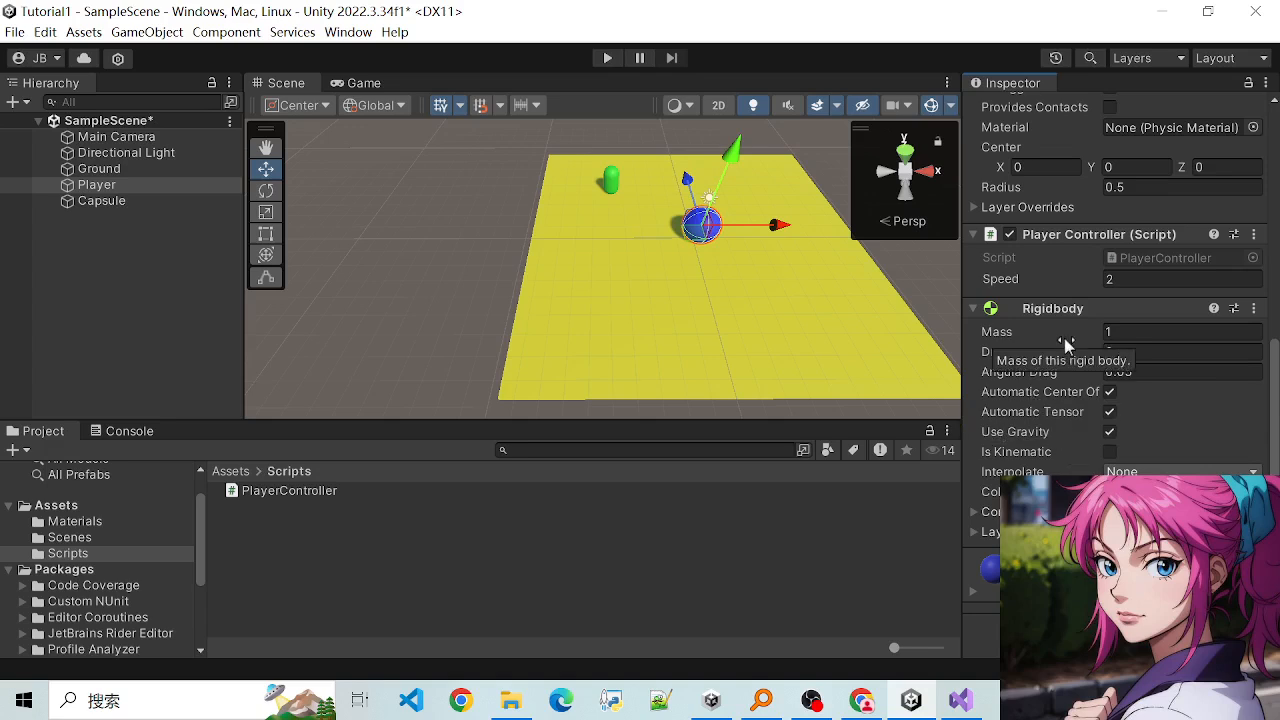
scroll(1049, 357, up, 3)
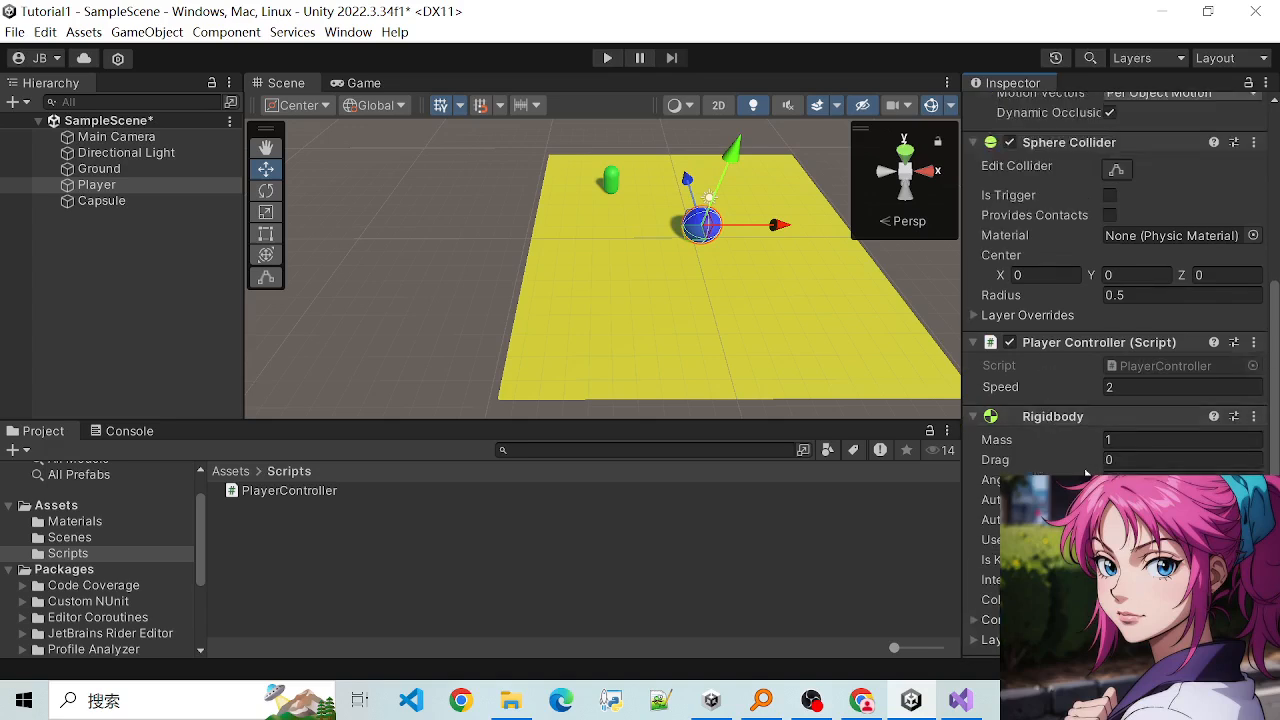
scroll(1060, 370, down, 3)
scroll(1062, 415, up, 1)
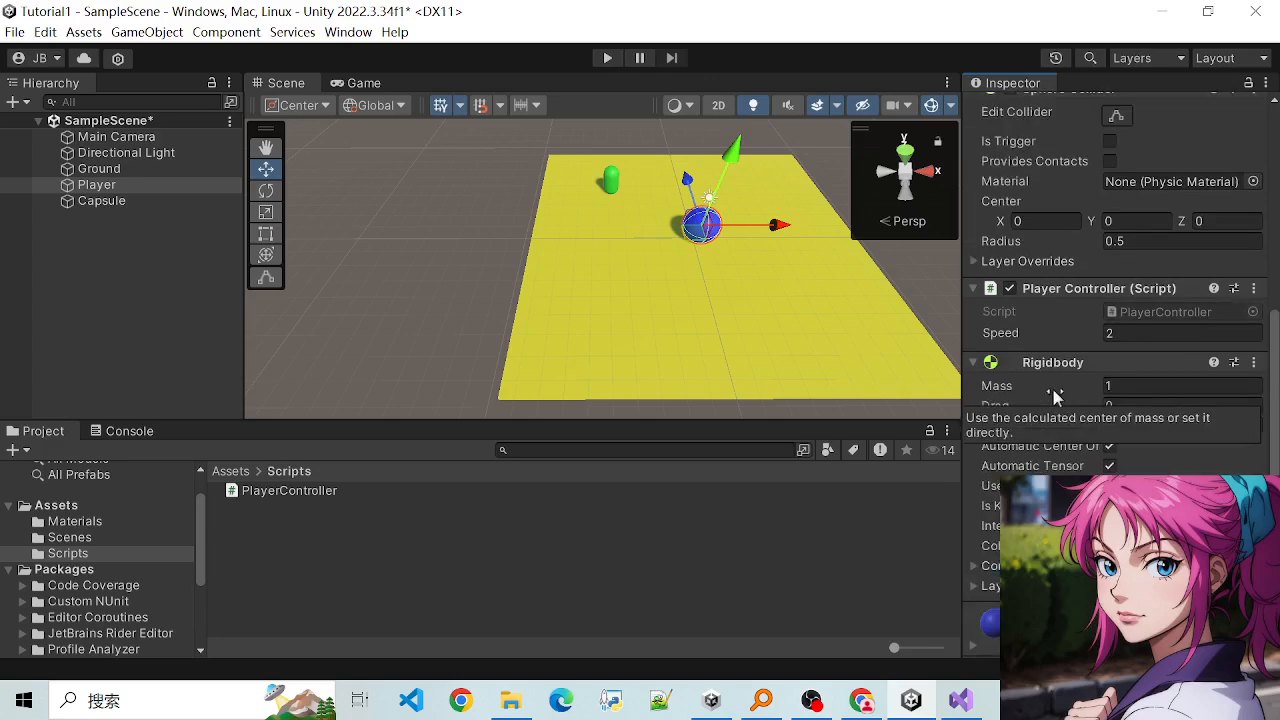
scroll(1056, 412, down, 1)
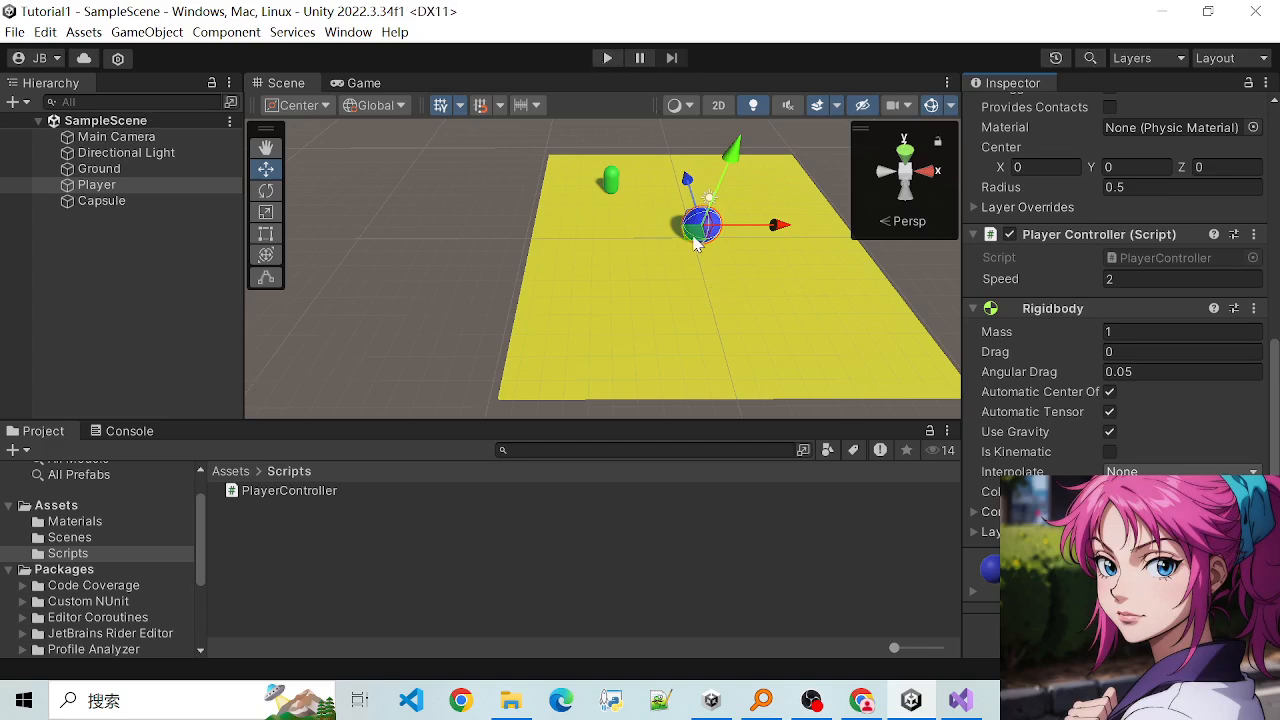
scroll(1057, 414, up, 3)
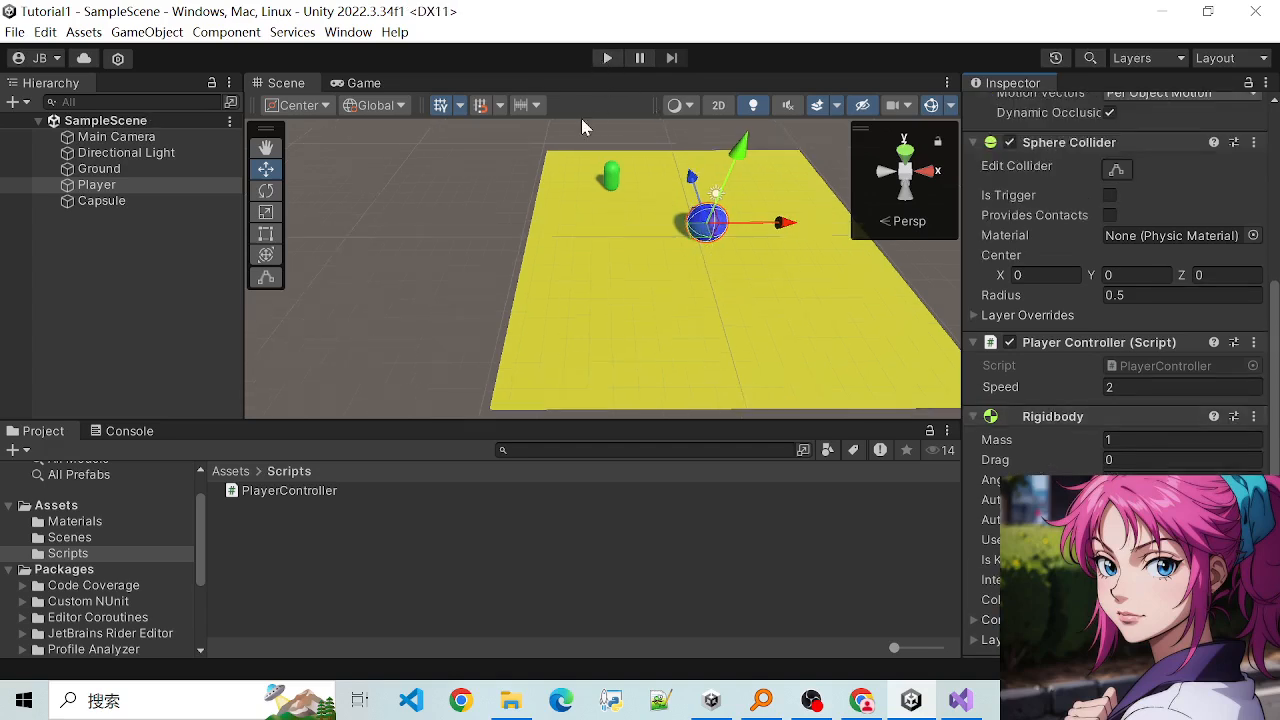
- Run the scene, test the sphere's collision with the green capsule and its movement across the ground, and stop play mode
click(606, 59)
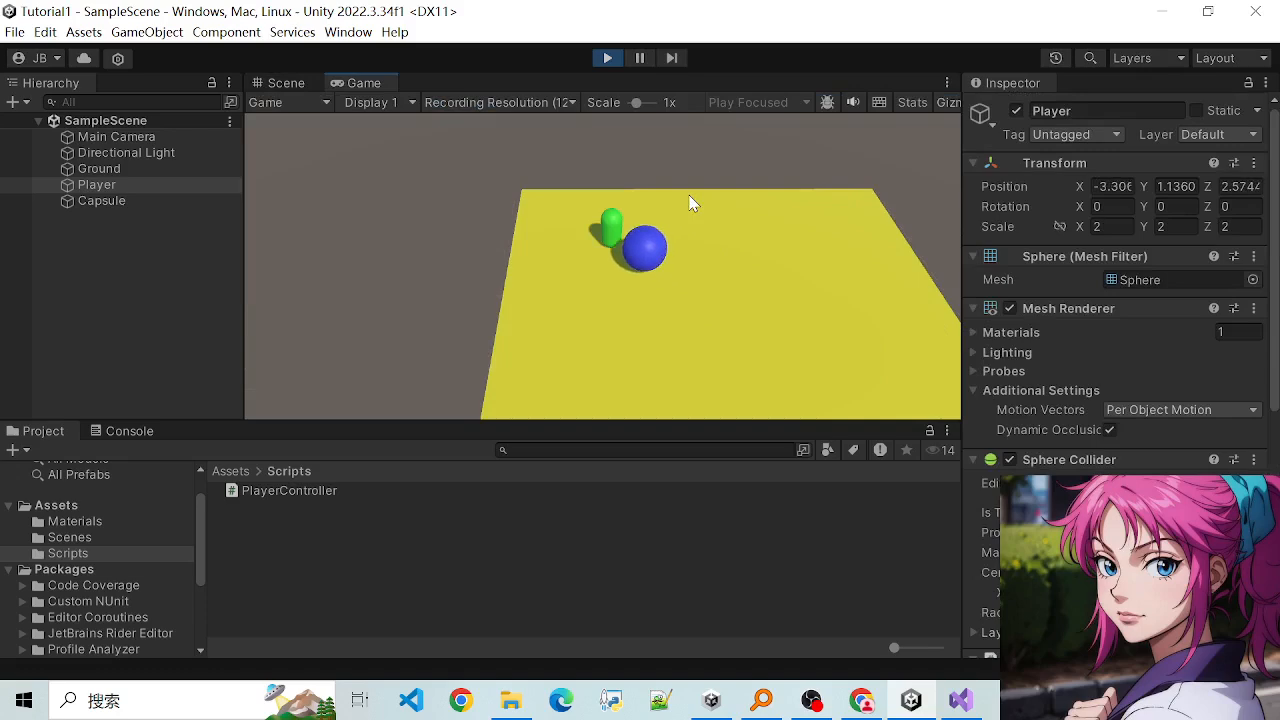
key(Down)
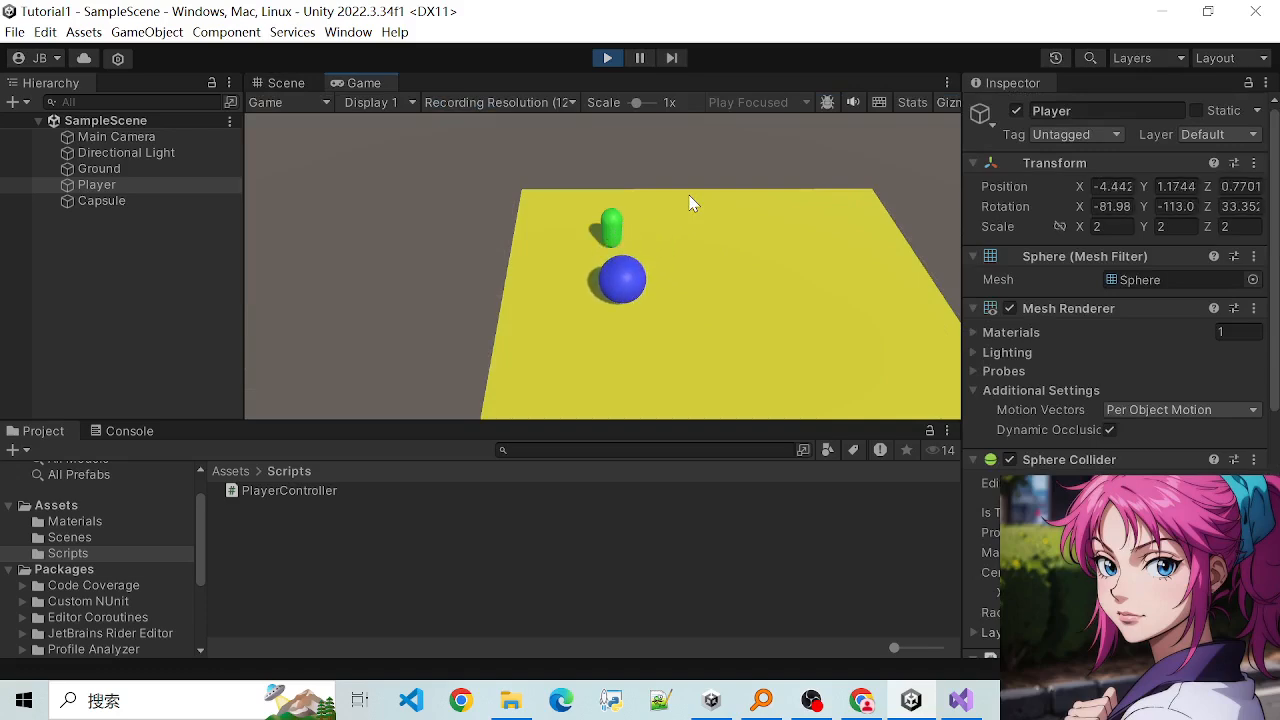
key(Right)
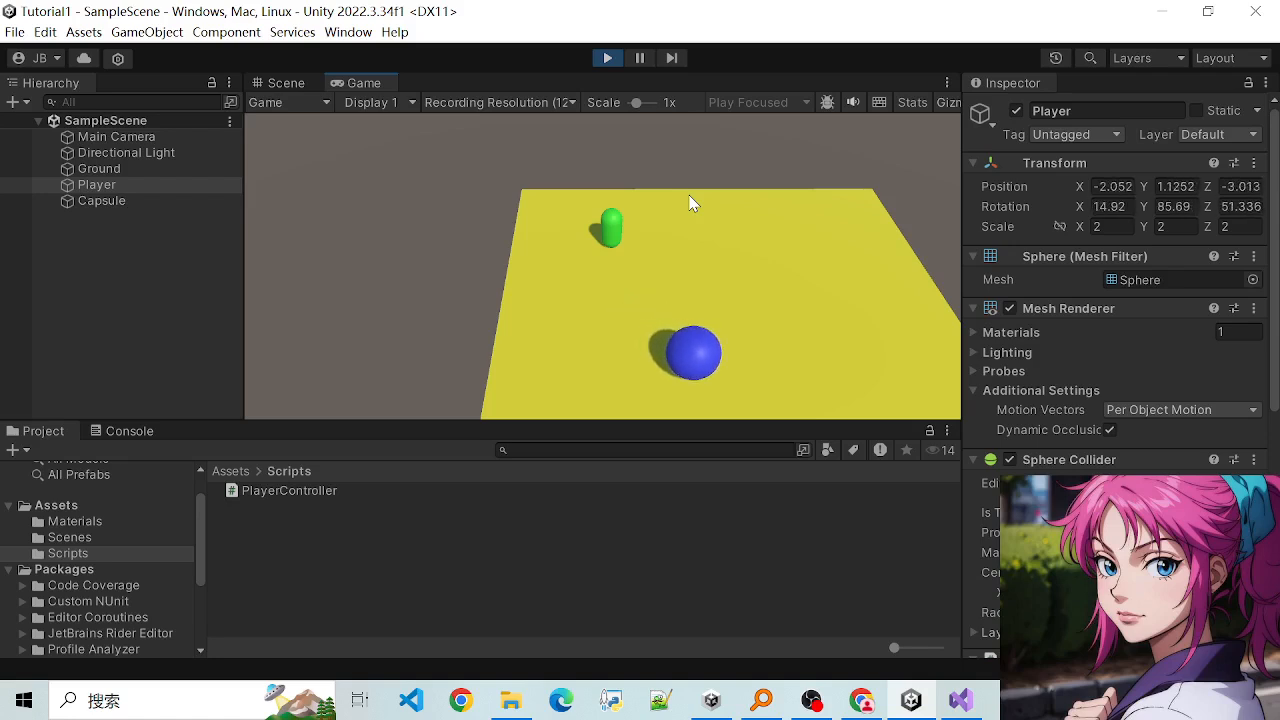
key(Left)
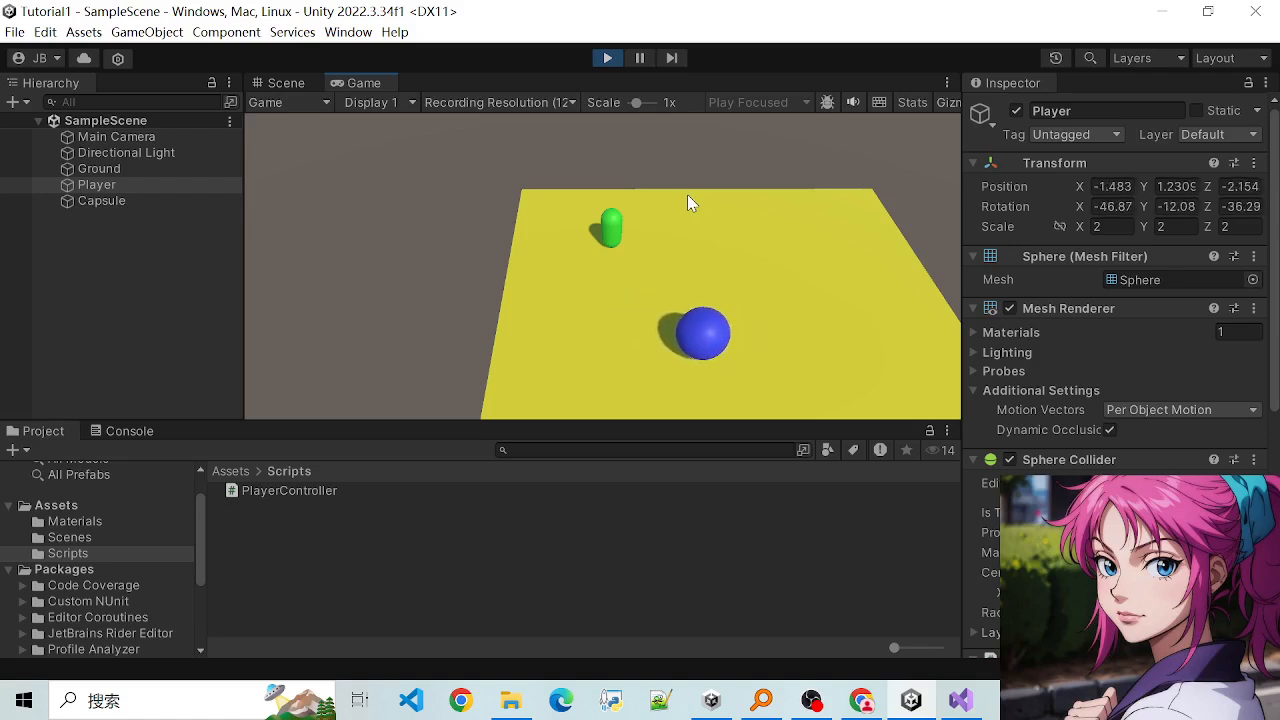
key(Right)
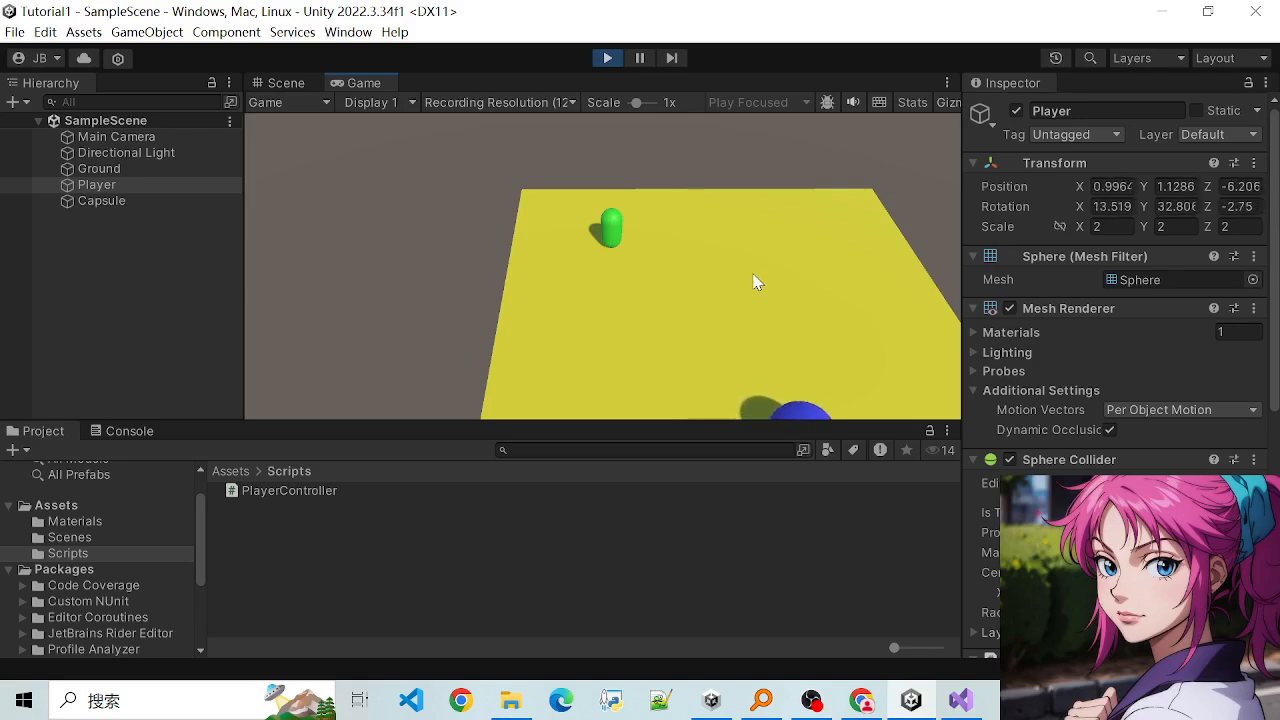
key(Up)
key(Down)
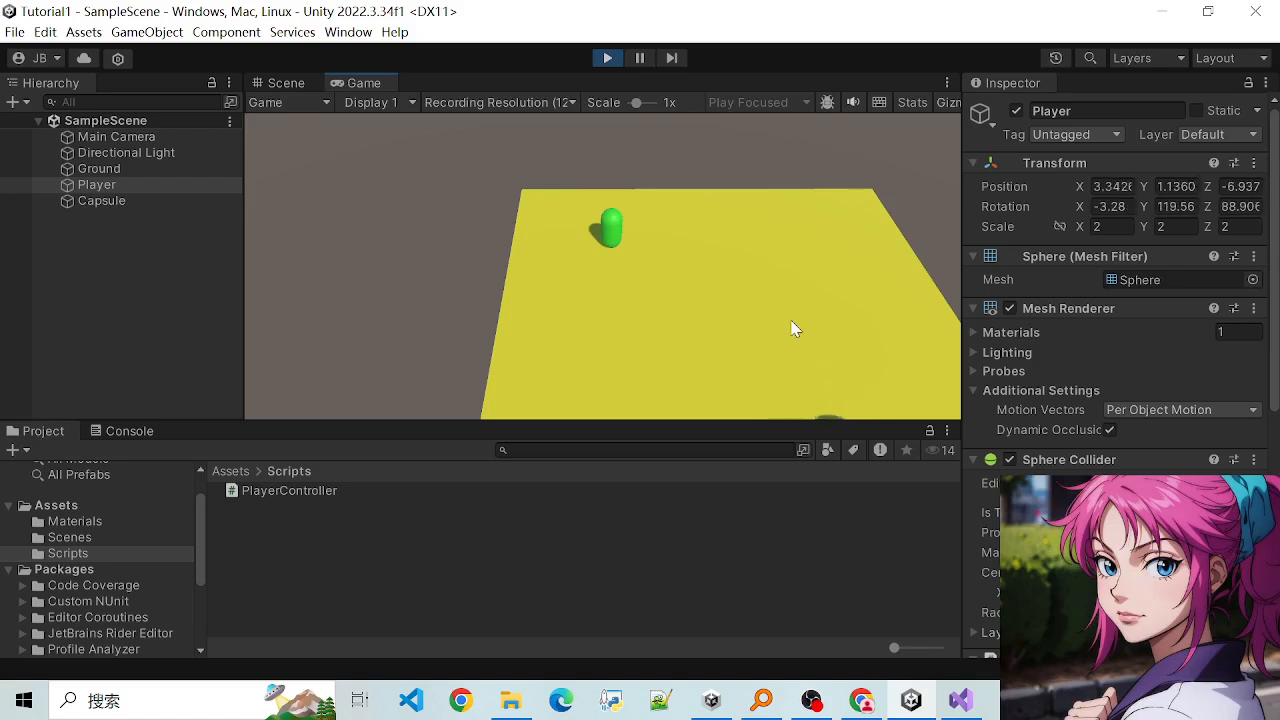
click(609, 58)
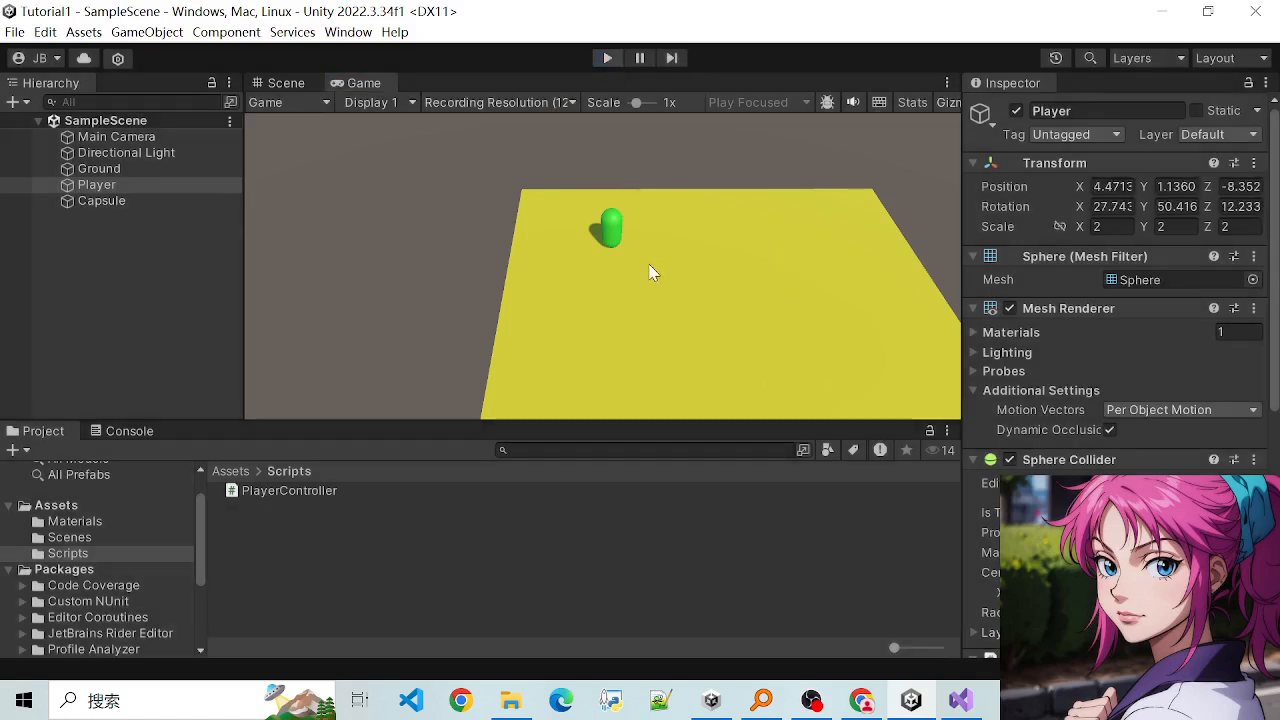
- Examine Ground, the Player sphere and the capsule in the scene from several viewing angles
scroll(722, 278, up, 7)
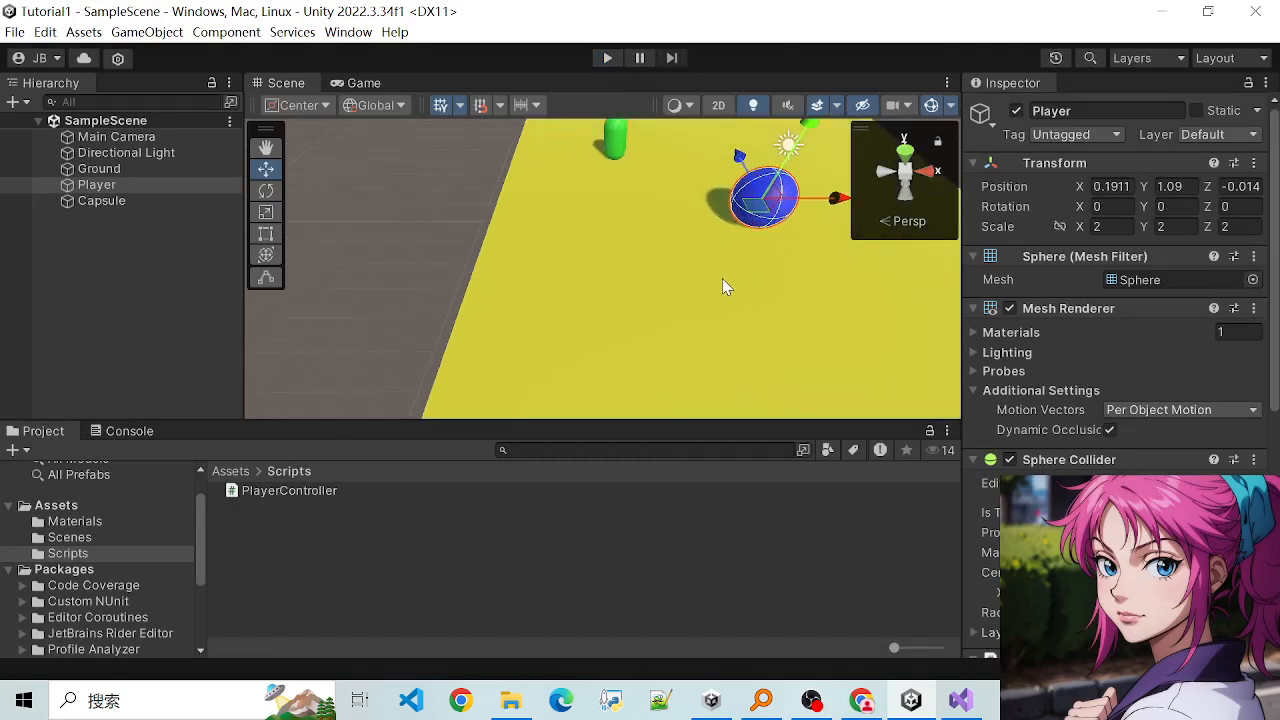
scroll(721, 278, down, 6)
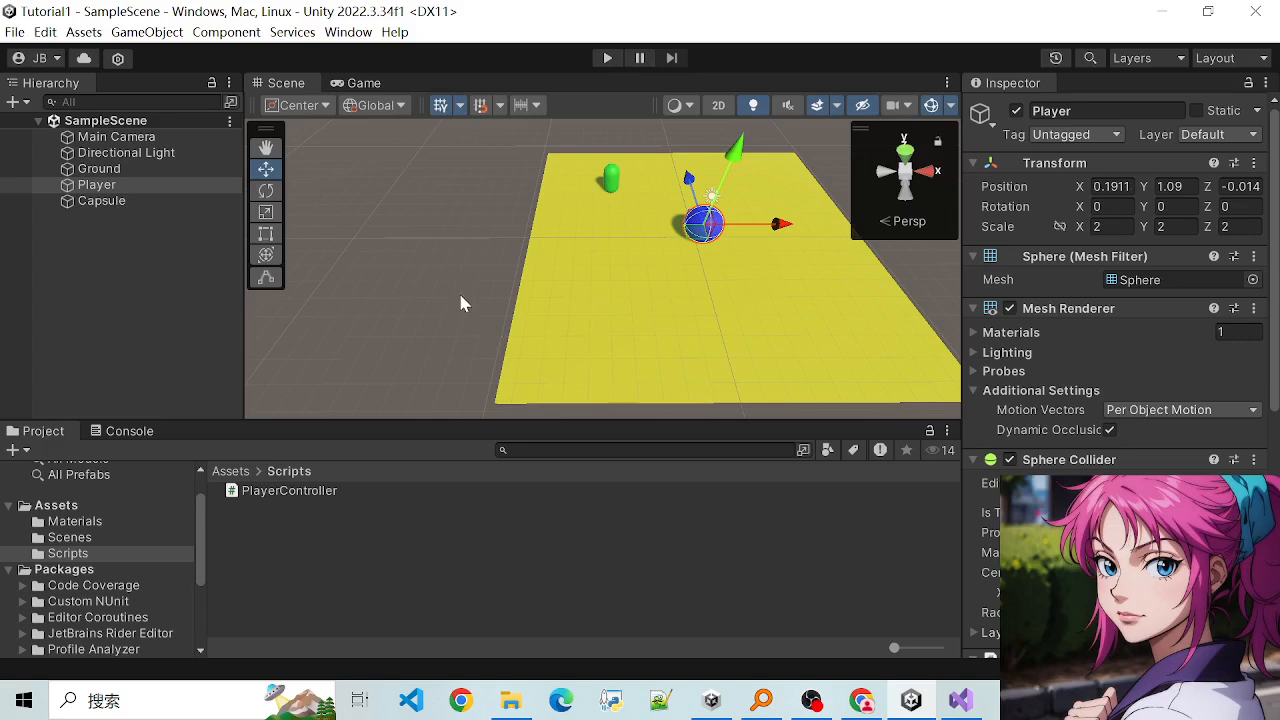
alt+drag(460, 300, 615, 280)
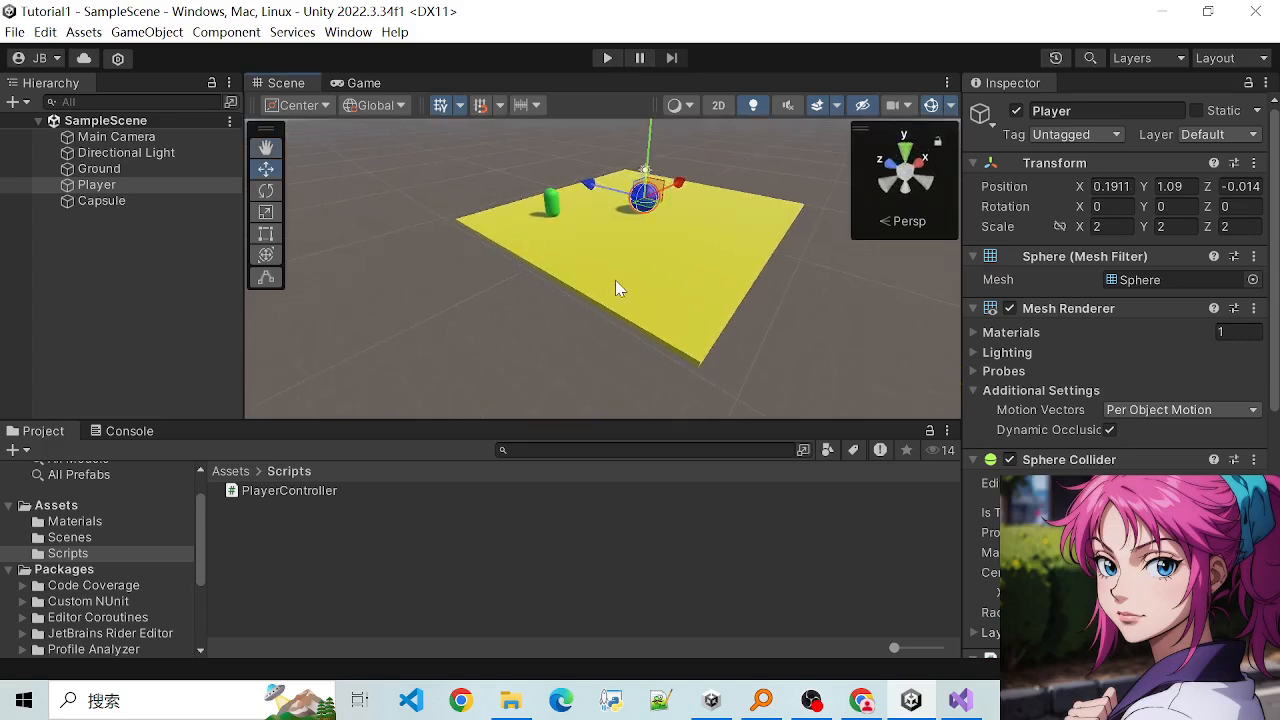
click(611, 267)
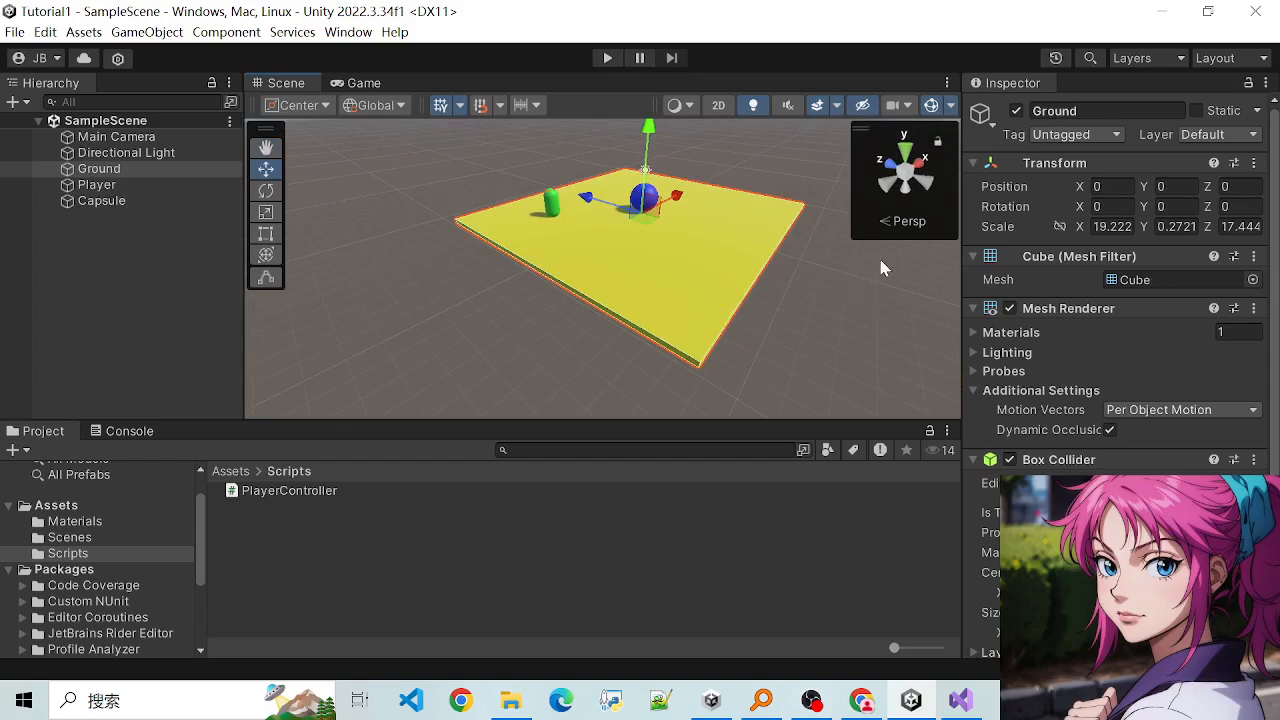
alt+drag(880, 267, 383, 320)
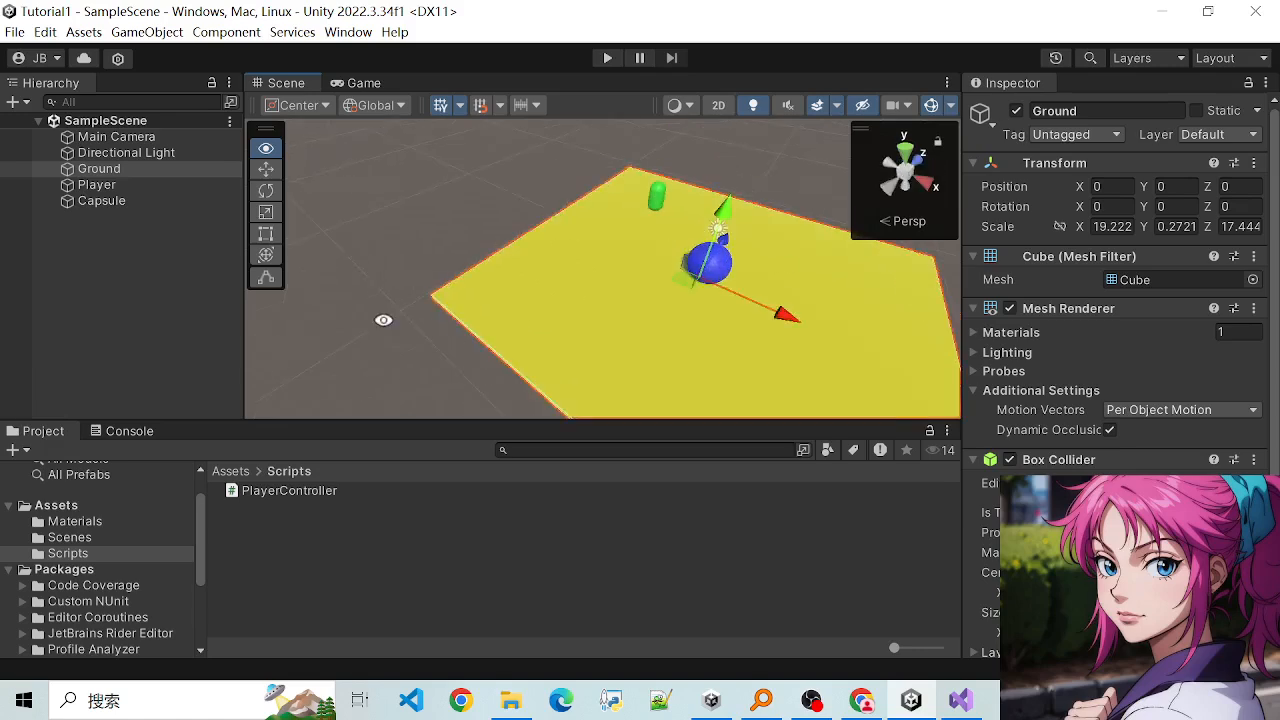
alt+drag(866, 314, 797, 288)
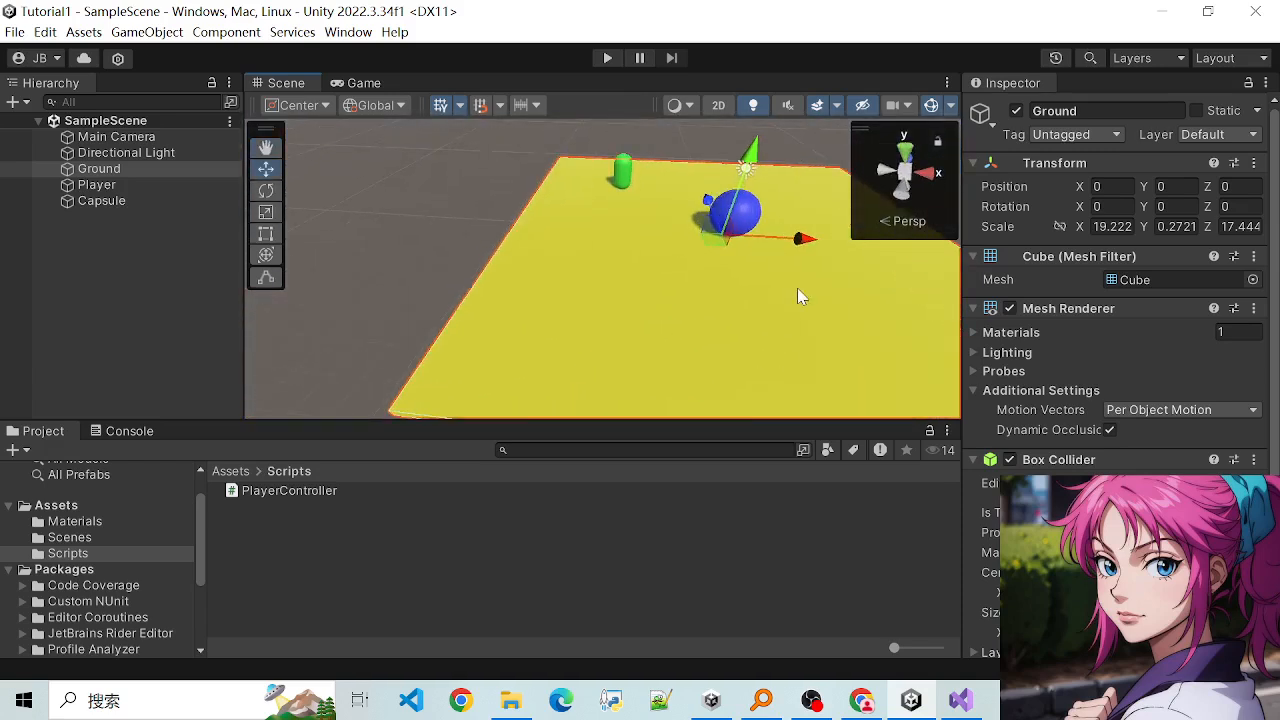
scroll(798, 289, up, 2)
alt+drag(877, 292, 643, 354)
alt+drag(859, 358, 806, 334)
- Select the Main Camera, check the scene in 2D view and return to the 3D perspective
click(112, 137)
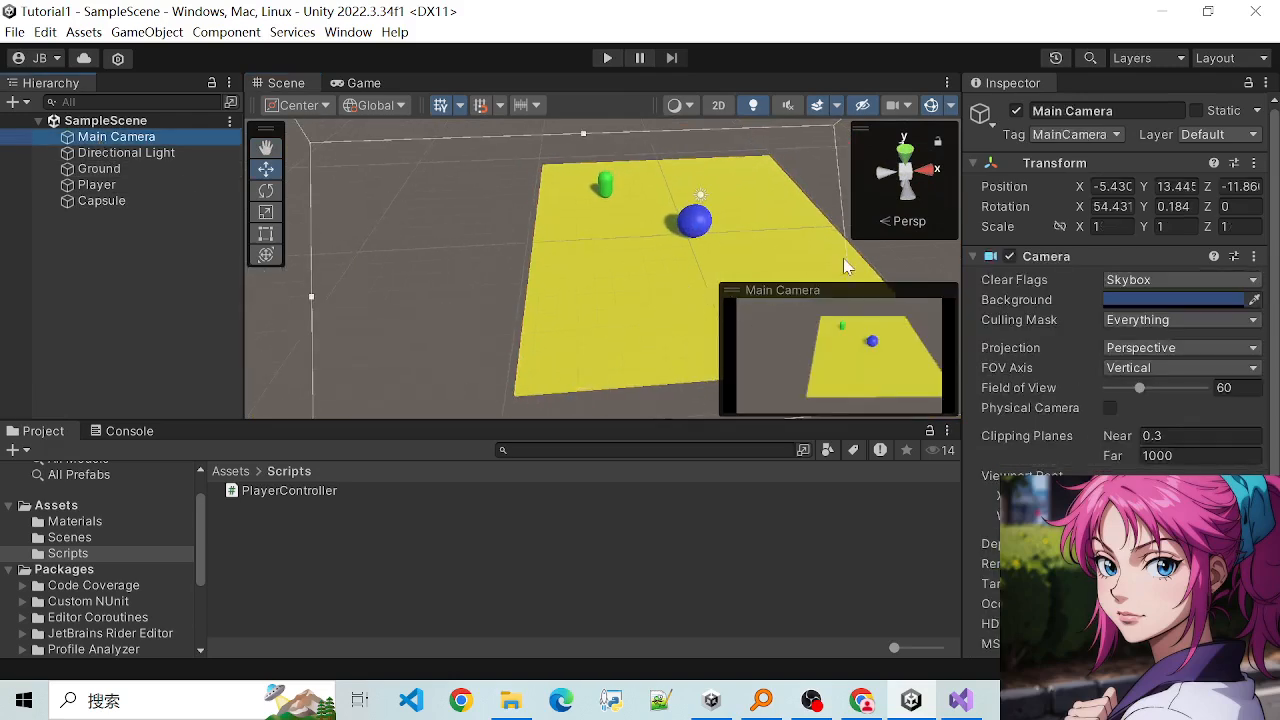
click(716, 106)
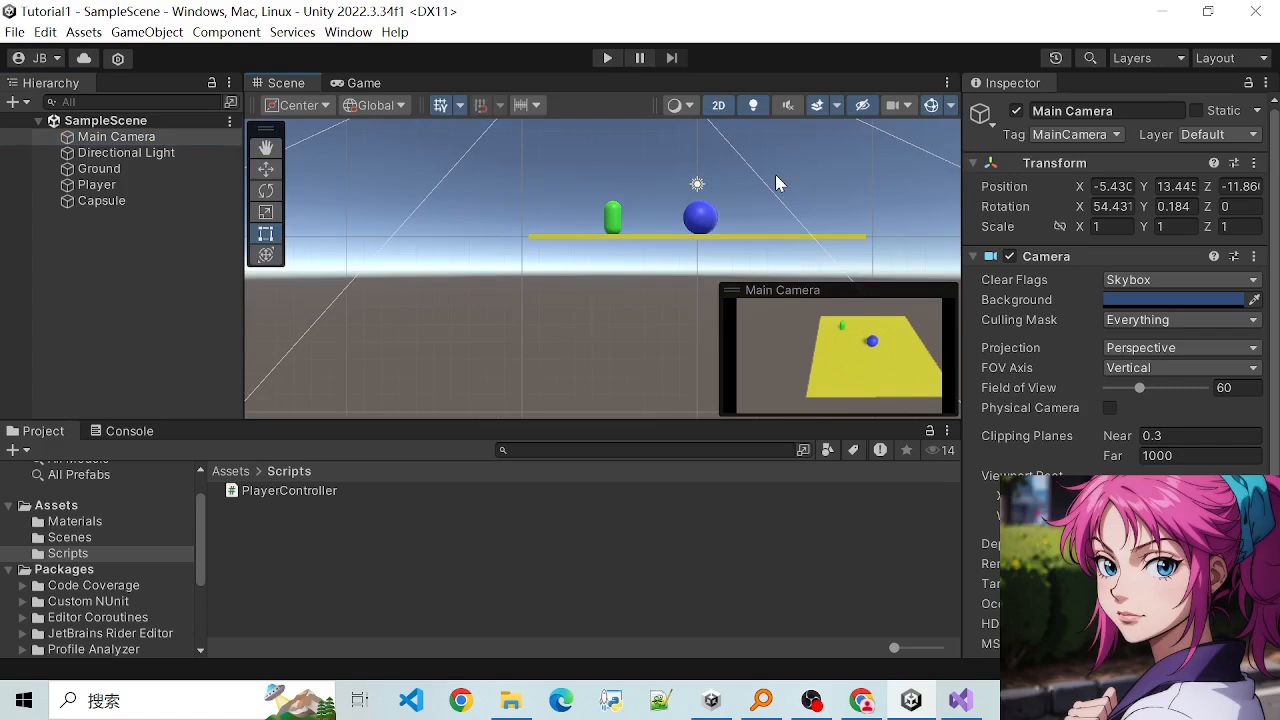
middle_drag(780, 183, 643, 275)
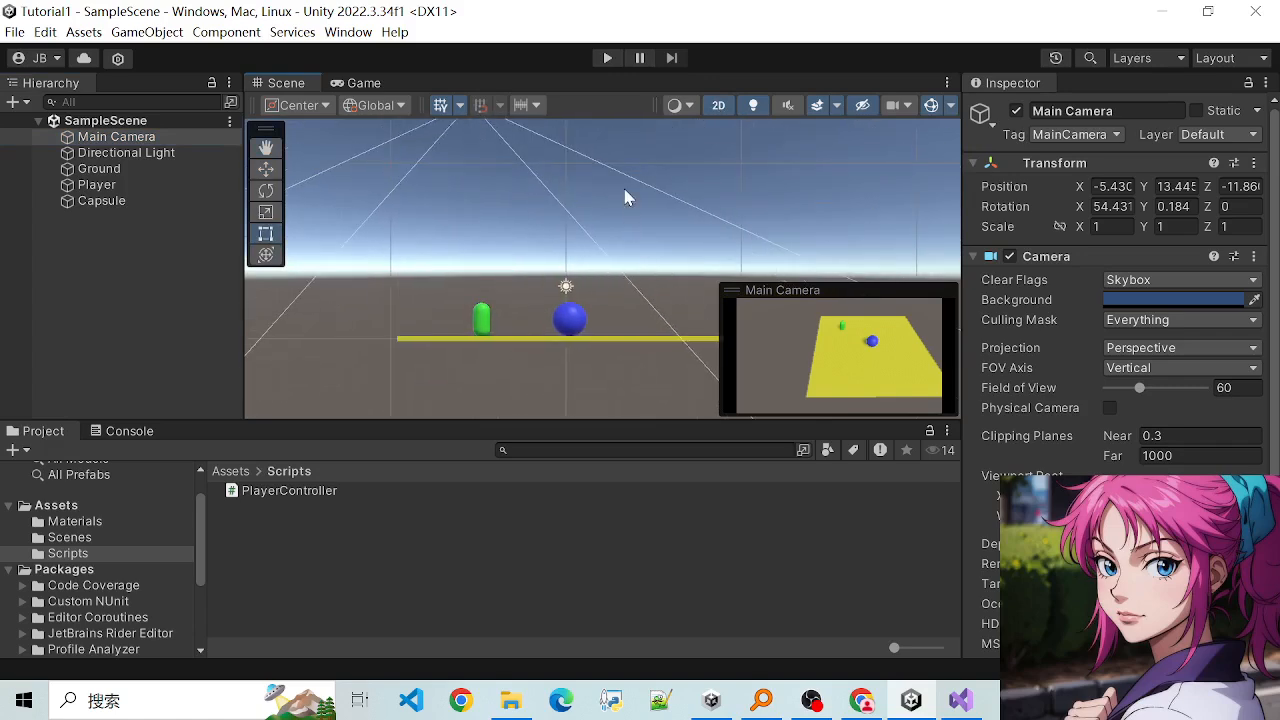
click(717, 107)
- Move the Main Camera along the Z axis to 7.9, past the far side of Ground
key(w)
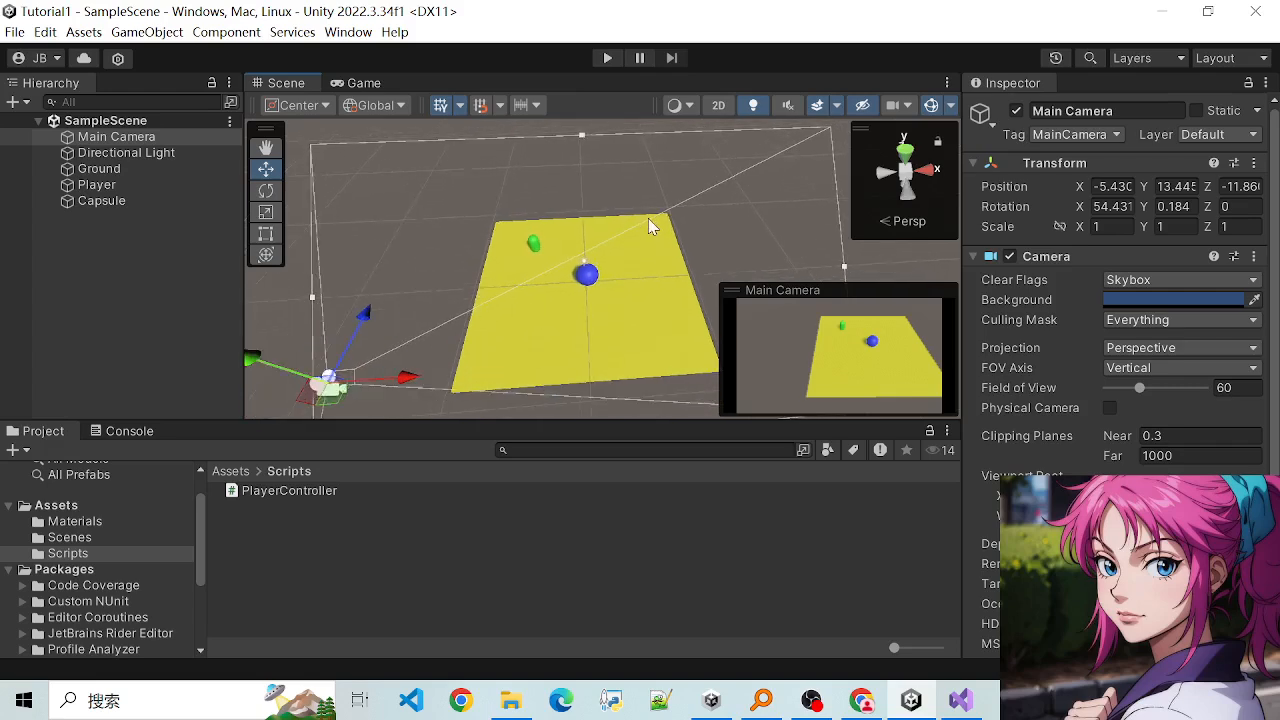
scroll(646, 224, down, 4)
scroll(610, 285, up, 5)
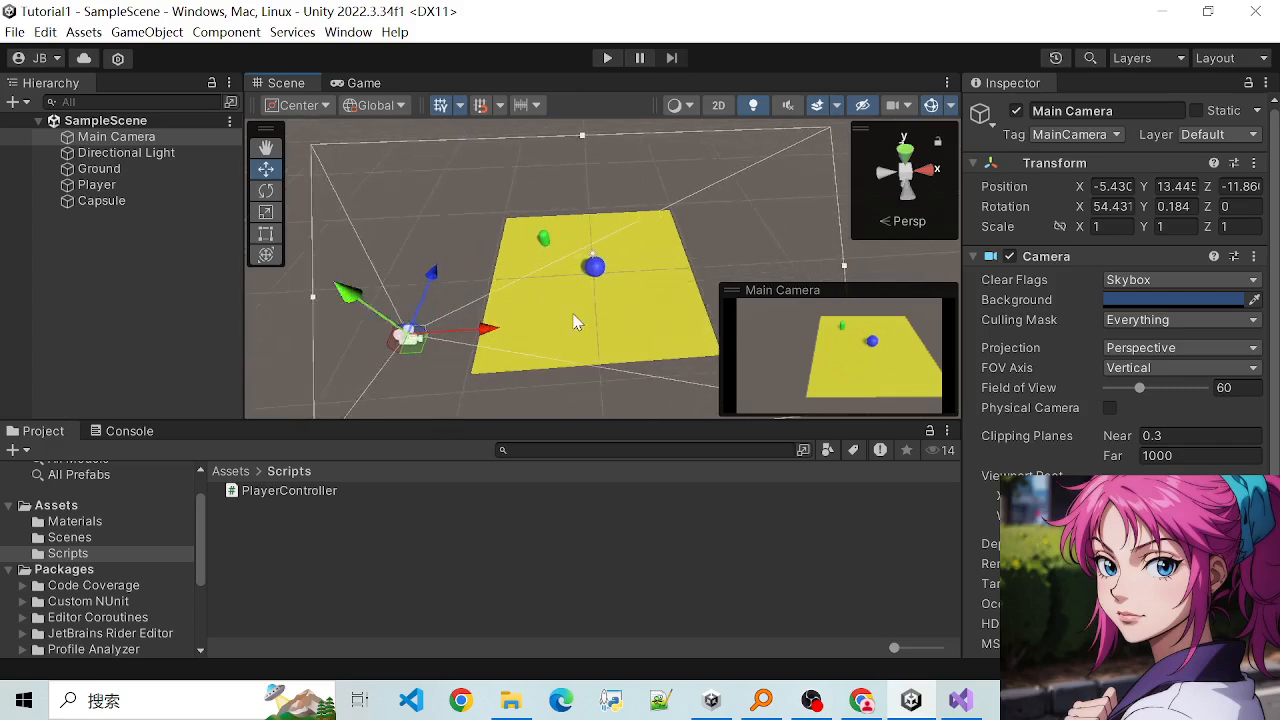
scroll(545, 321, down, 5)
alt+drag(643, 330, 441, 297)
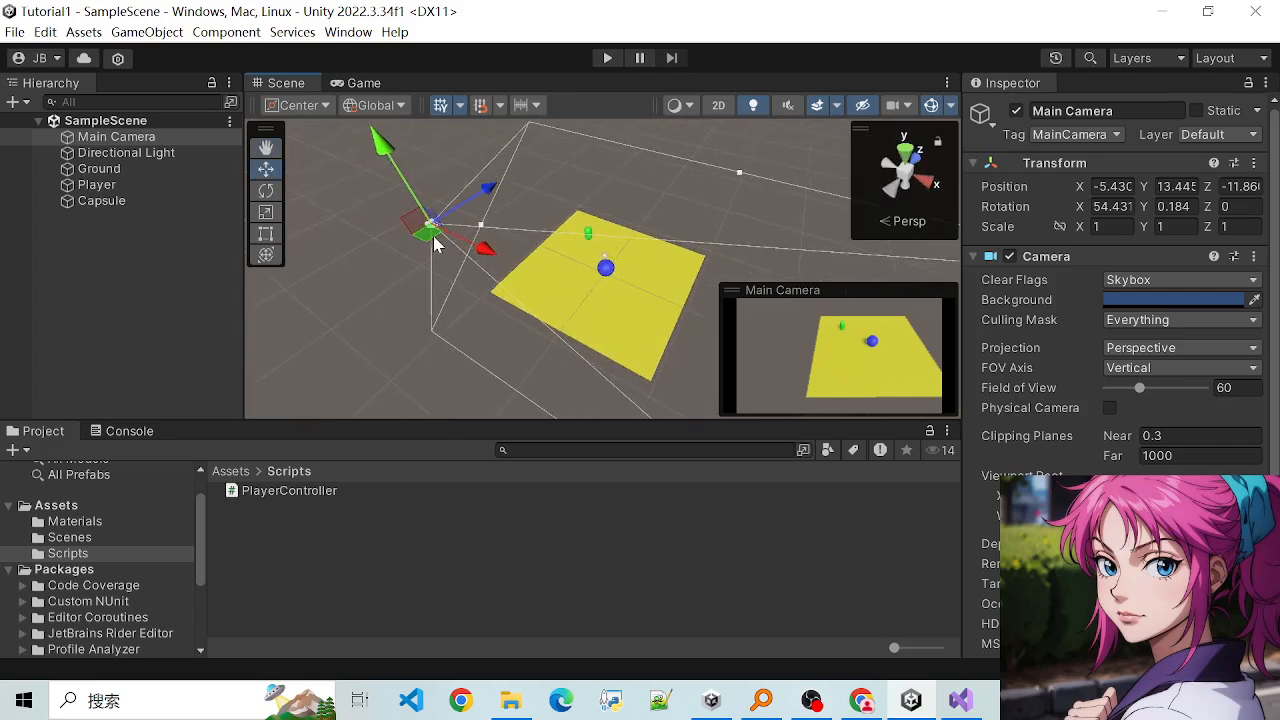
drag(452, 213, 667, 273)
- Rotate the Main Camera to look down at the ground, with about -14.56 on Y and -14.71 on Z, and set X rotation to 90
scroll(660, 265, up, 3)
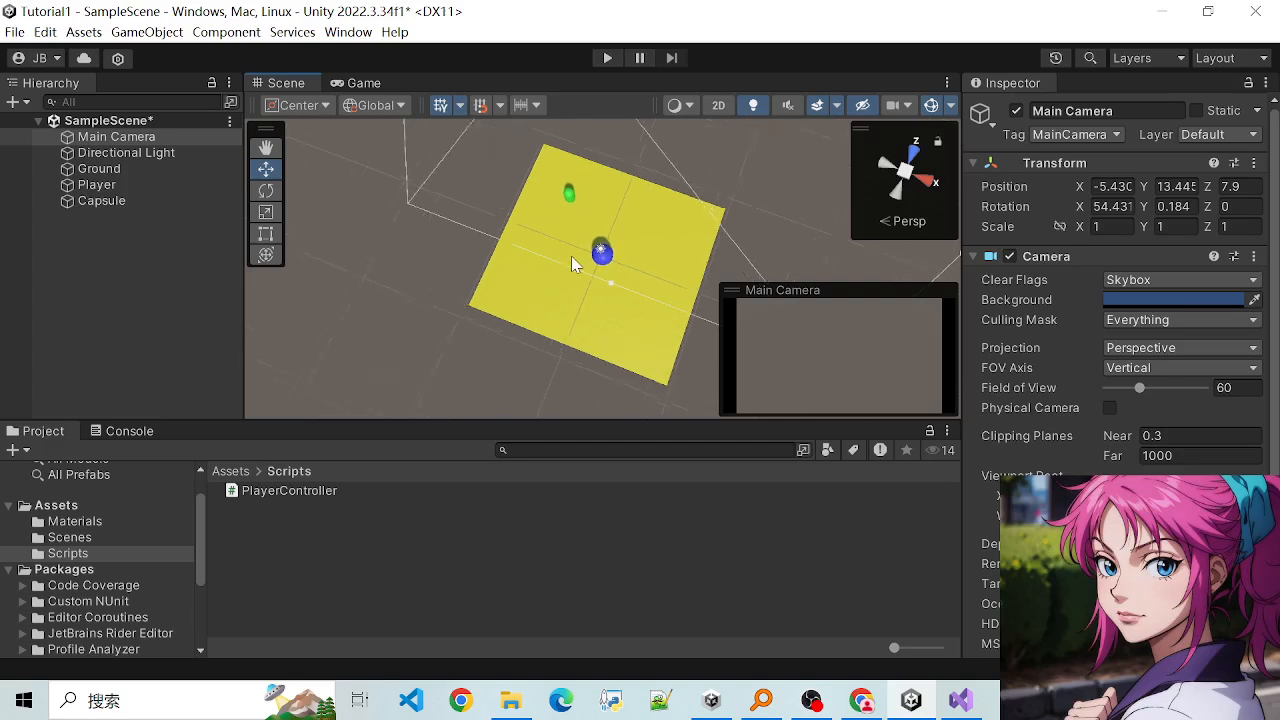
scroll(560, 221, down, 5)
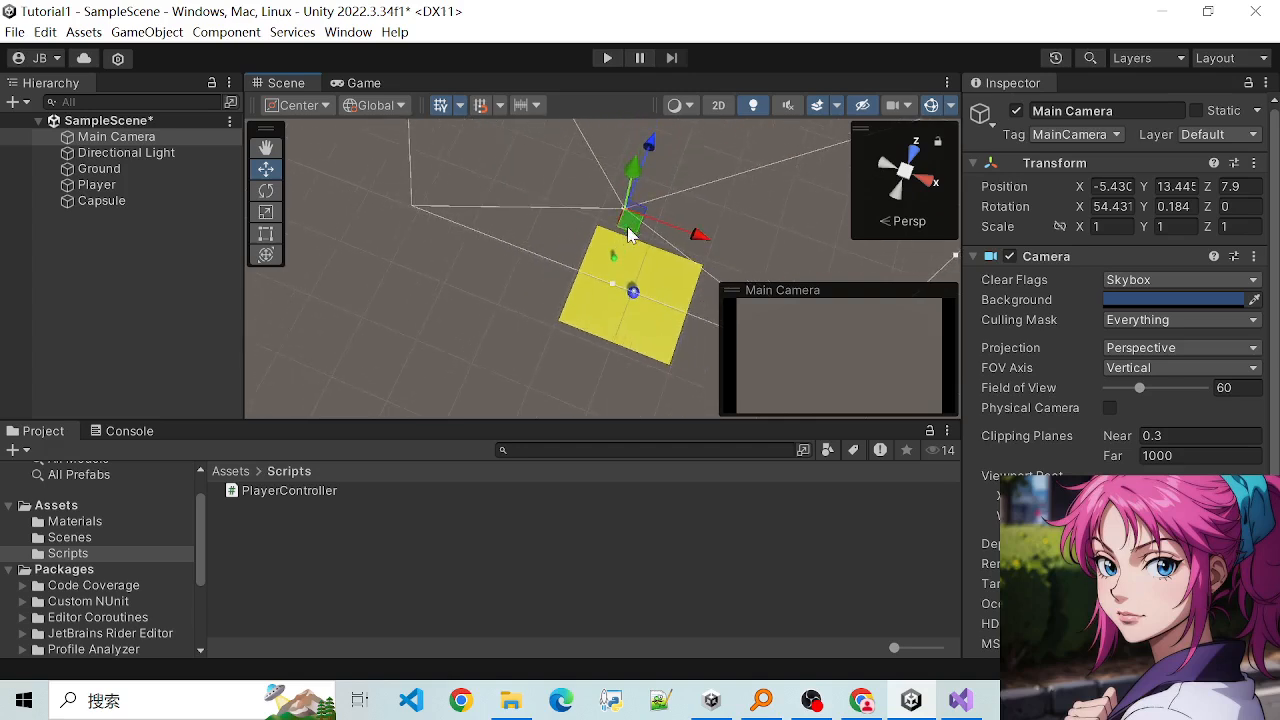
scroll(630, 289, up, 2)
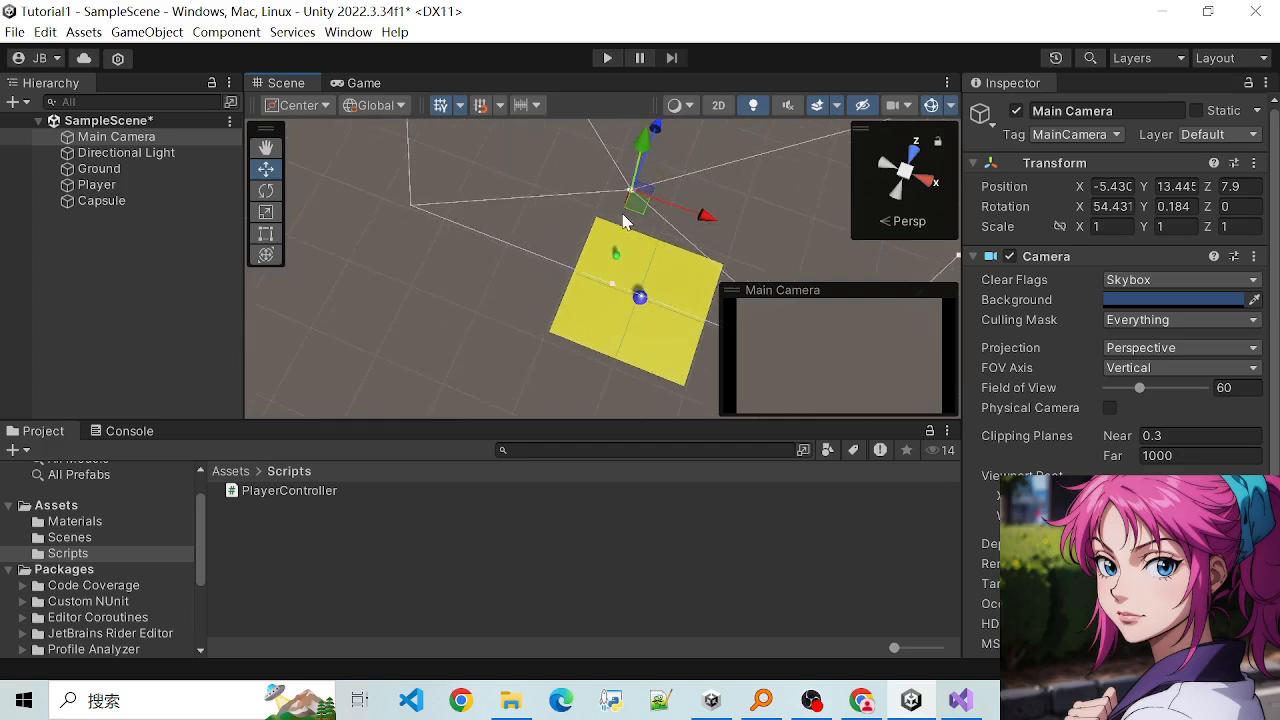
middle_drag(652, 182, 631, 243)
alt+drag(663, 343, 581, 273)
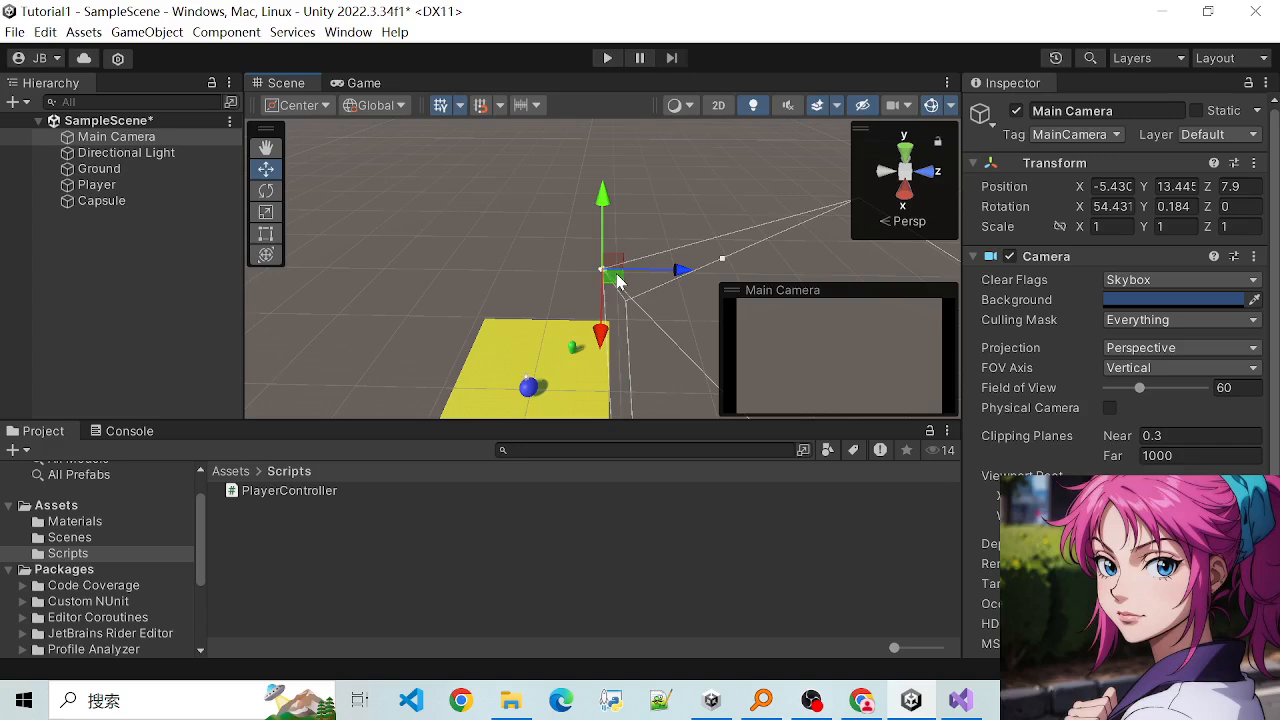
click(268, 191)
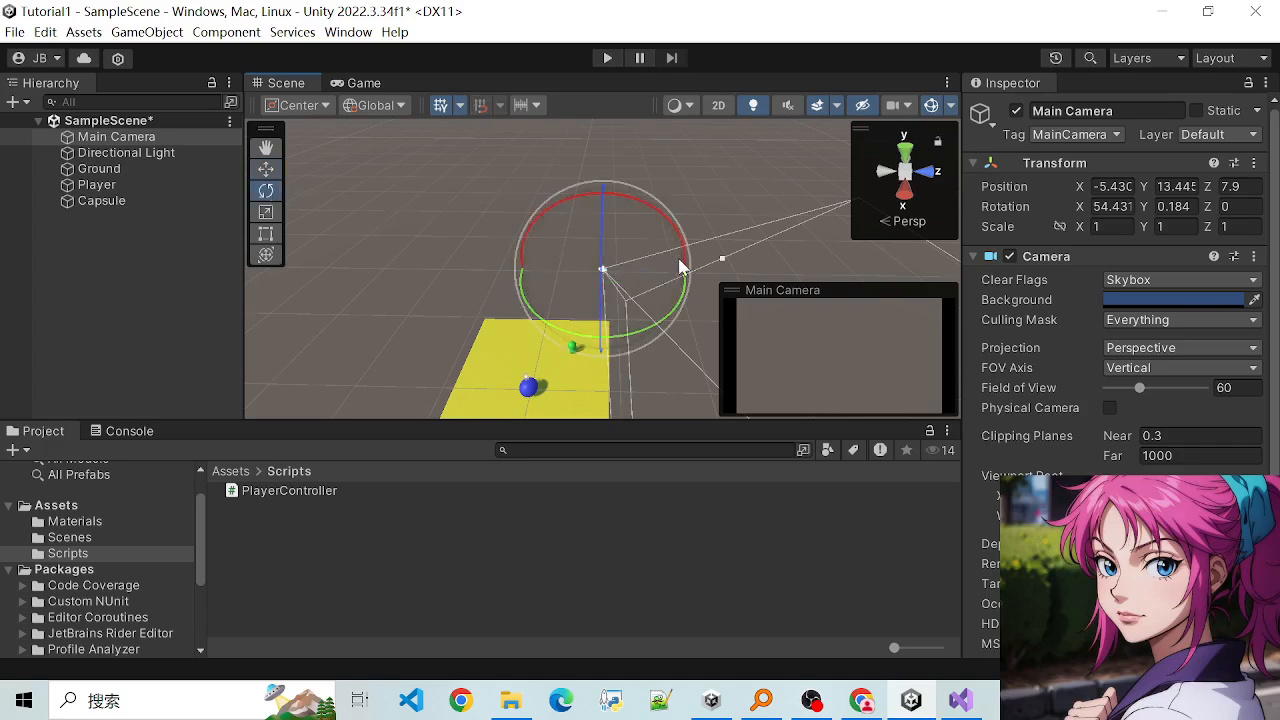
drag(672, 233, 697, 203)
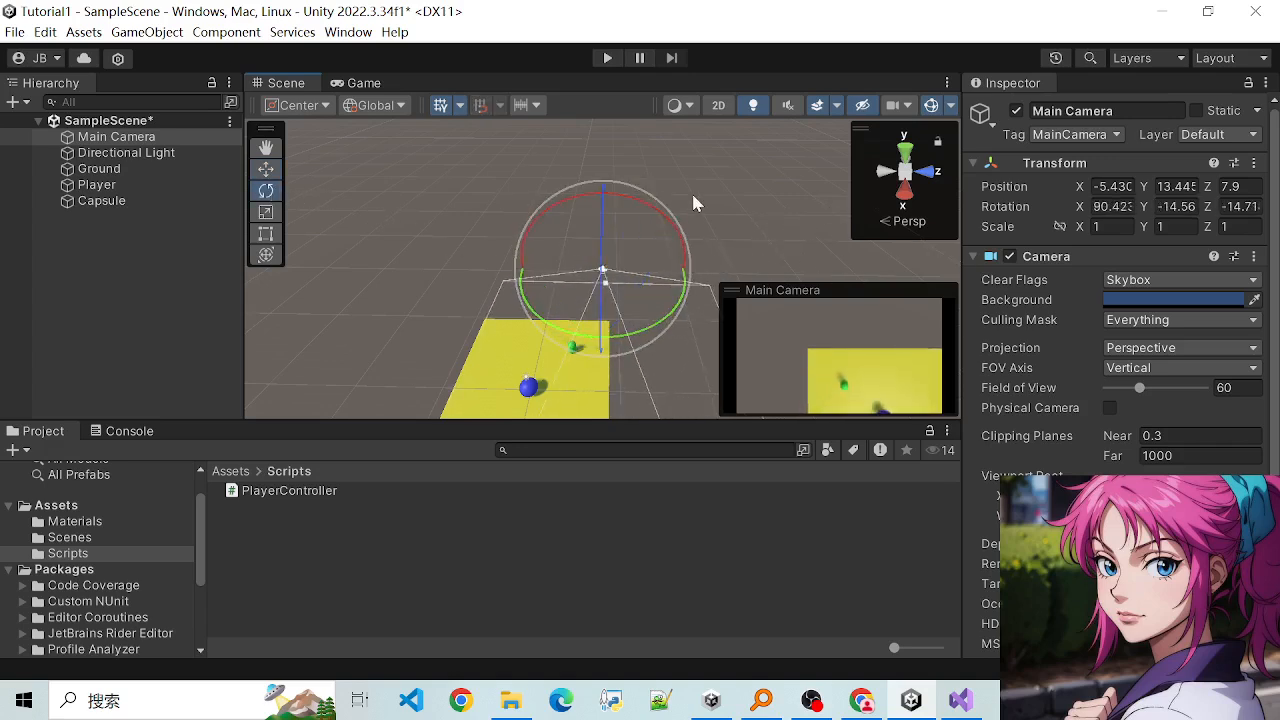
click(1110, 206)
text(90)
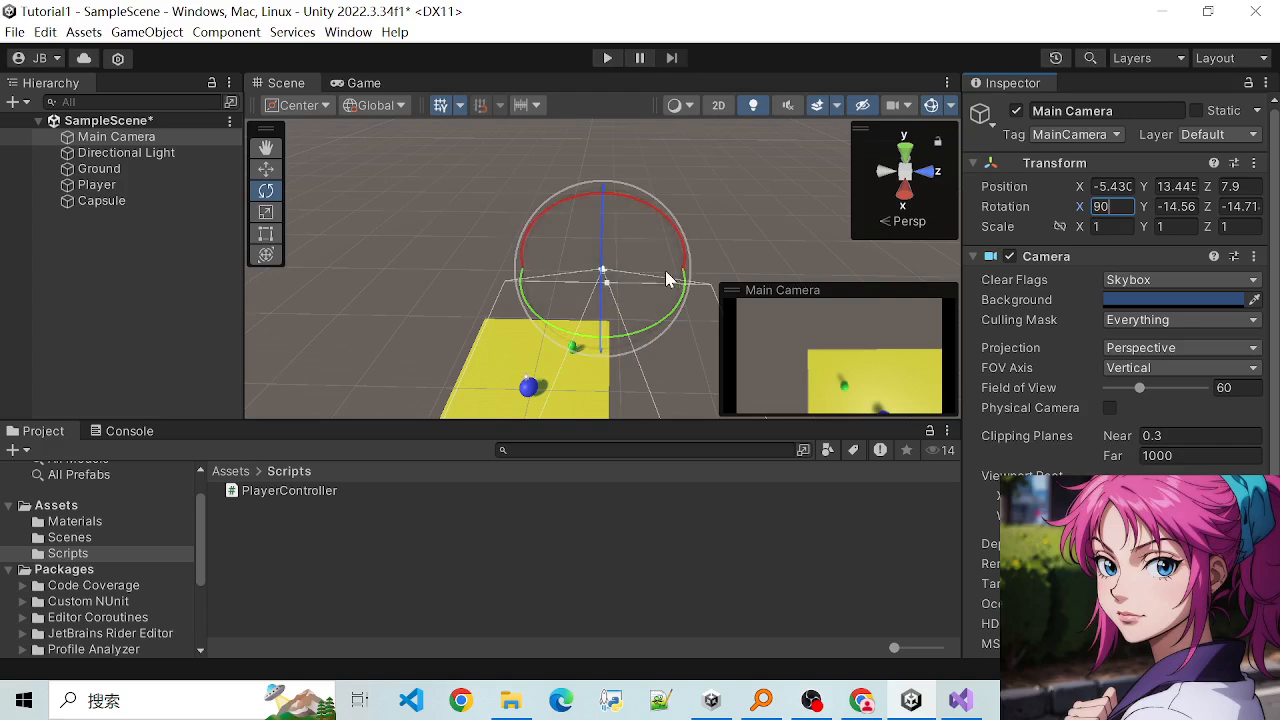
text(w)
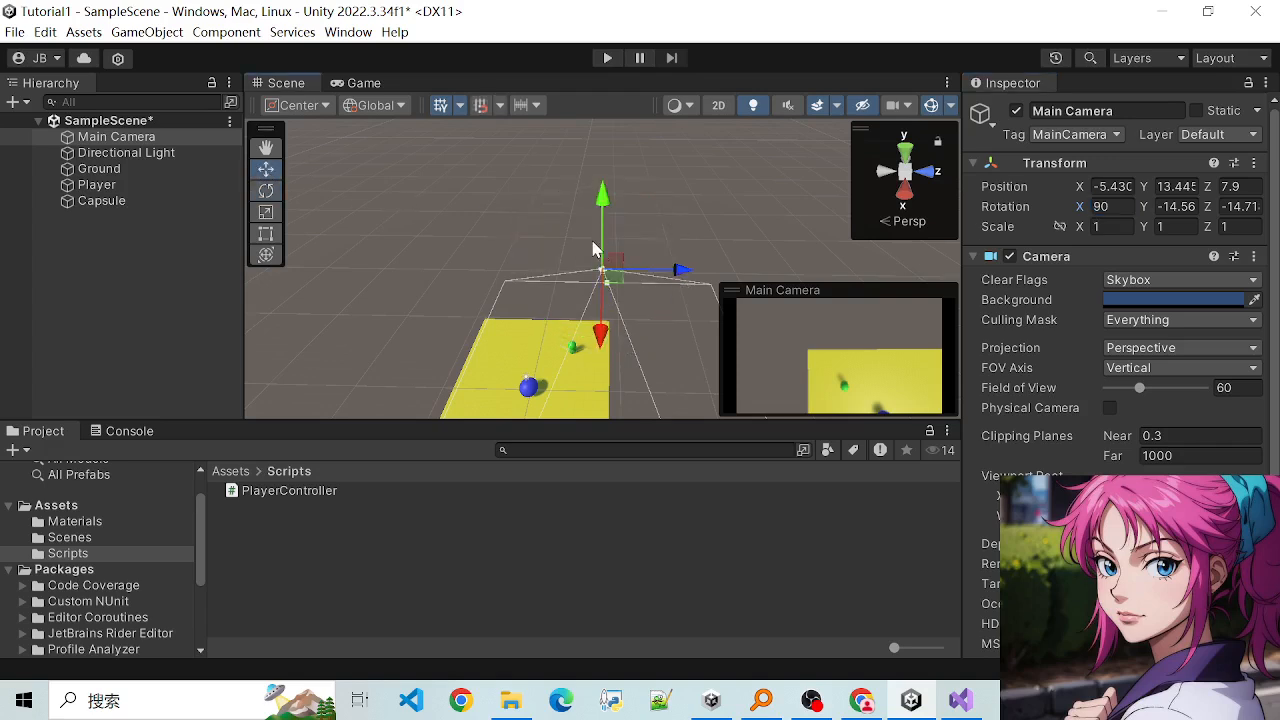
- Move the Main Camera above the ground to Y 16.13 and Z 0.35, and save the scene
drag(640, 270, 506, 198)
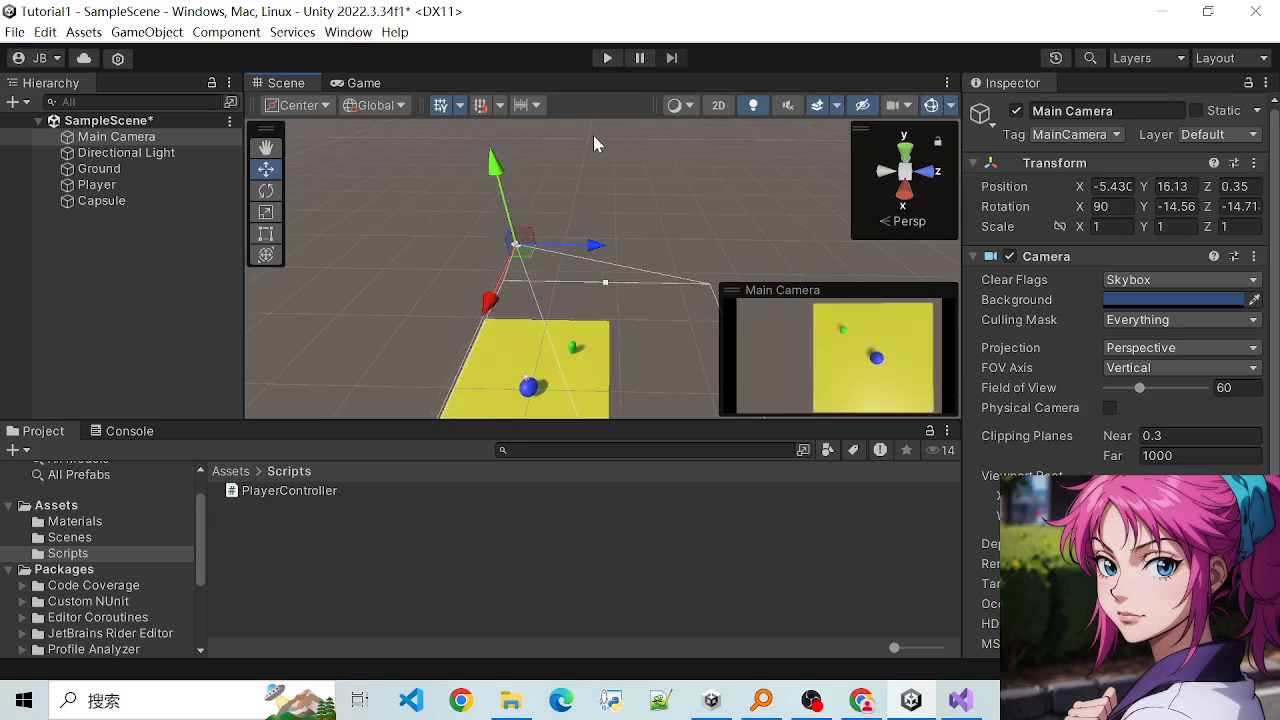
scroll(1036, 418, down, 3)
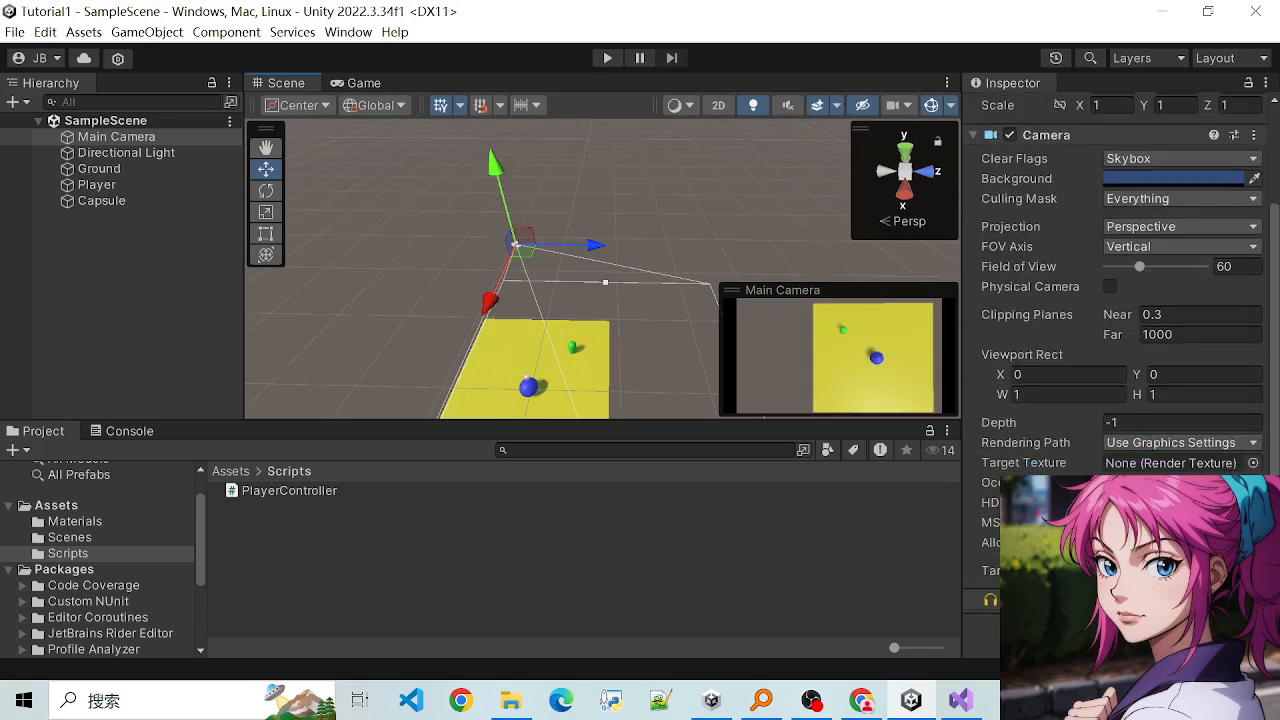
- Look over Ground's Box Collider and Player's Sphere Collider, Player Controller script and Rigidbody components
click(95, 169)
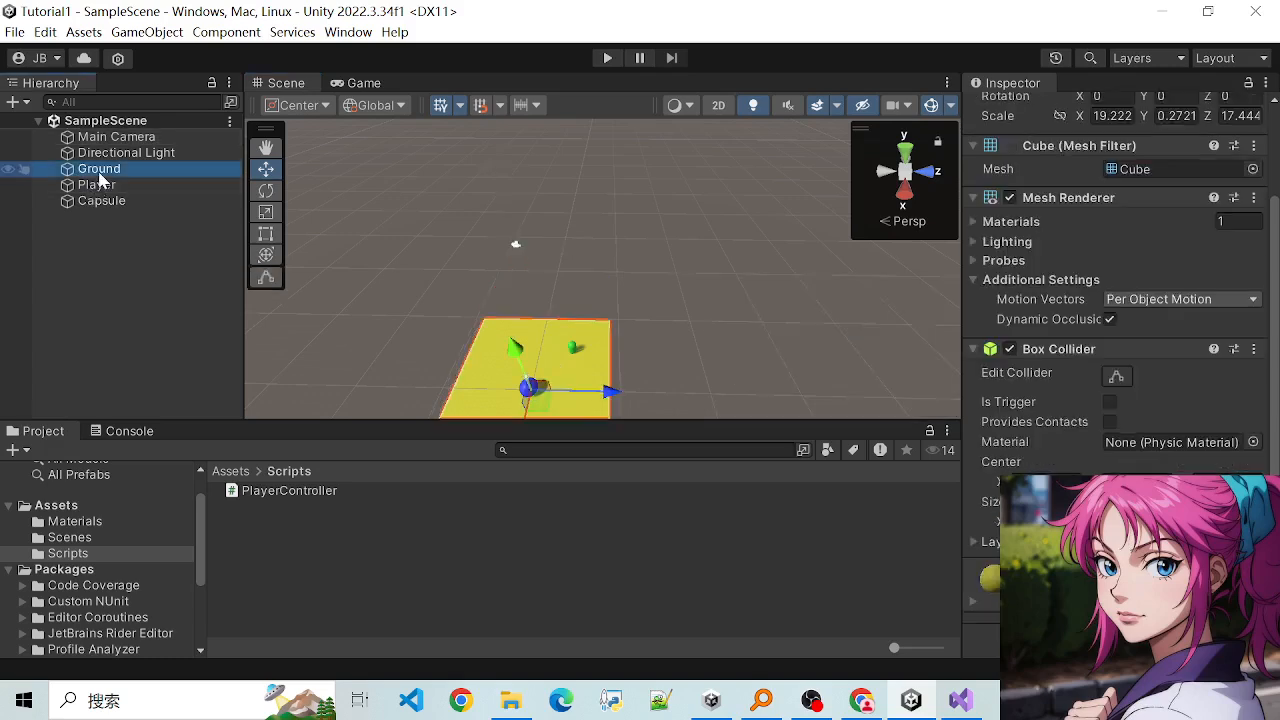
click(98, 186)
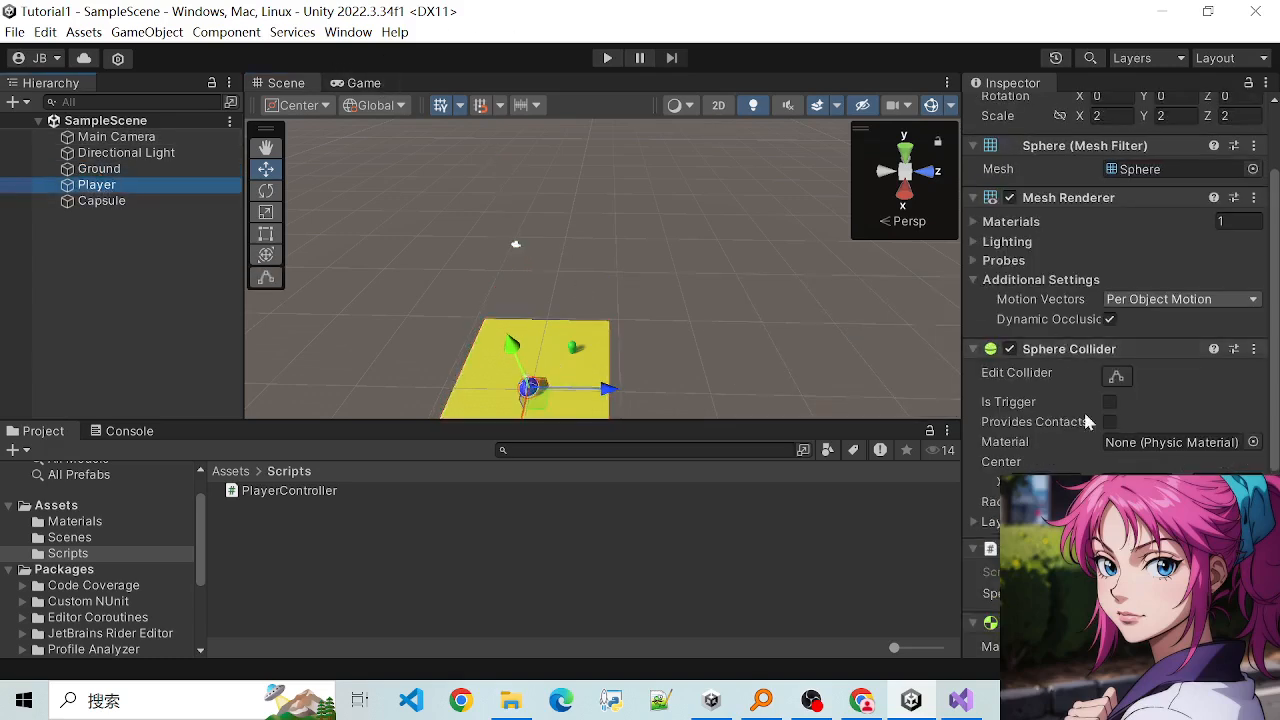
scroll(1085, 418, down, 8)
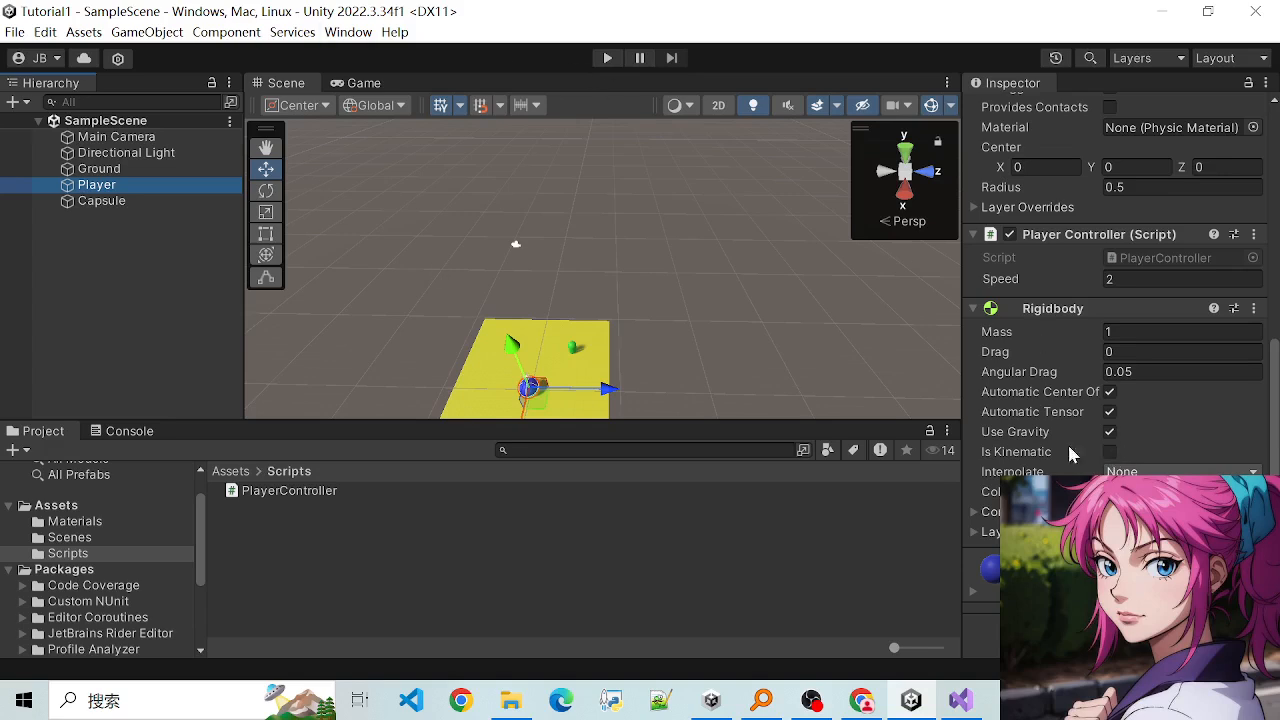
scroll(1070, 445, up, 4)
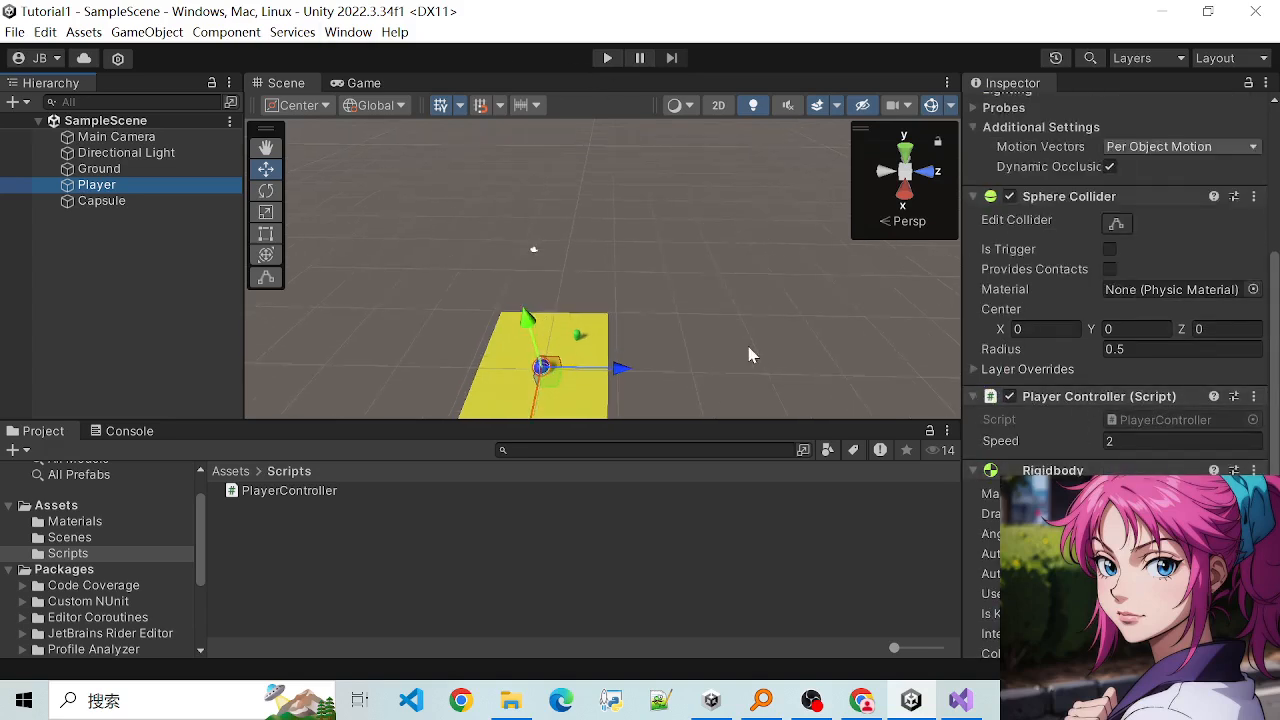
scroll(1062, 468, down, 4)
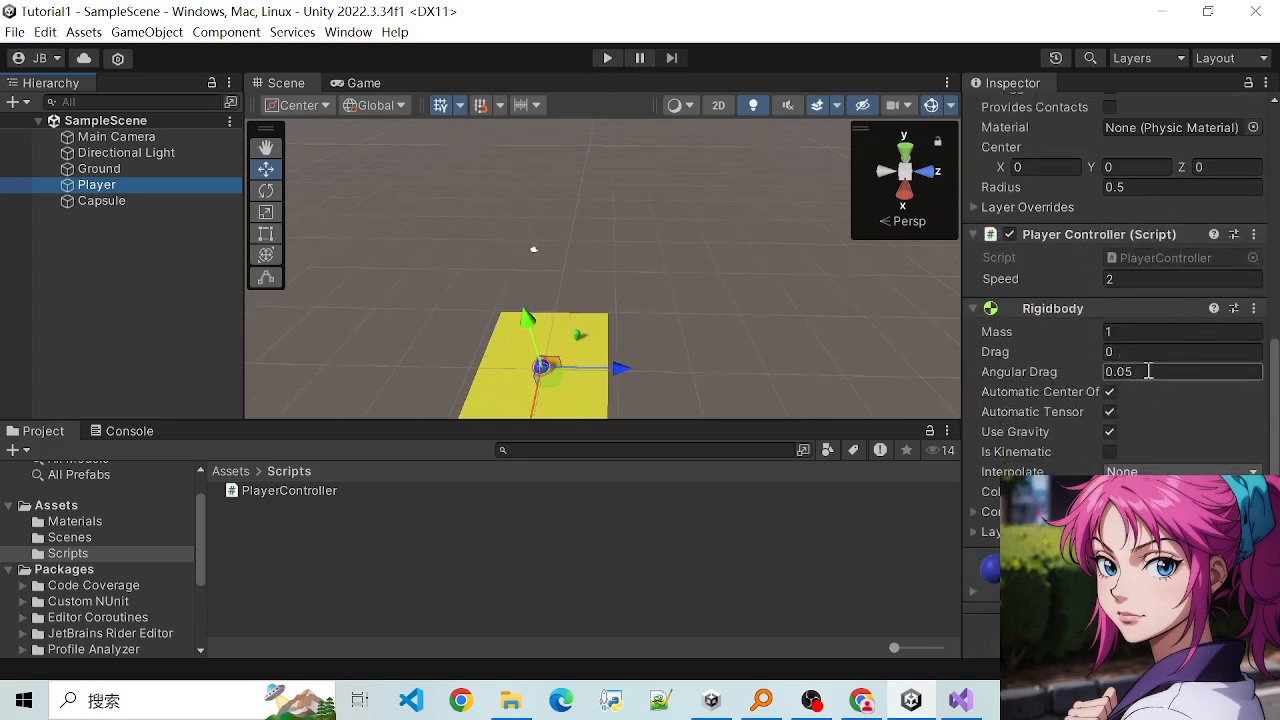
- Set the Speed of Player's Player Controller script to 6 and save the scene
scroll(1038, 415, up, 1)
click(1142, 334)
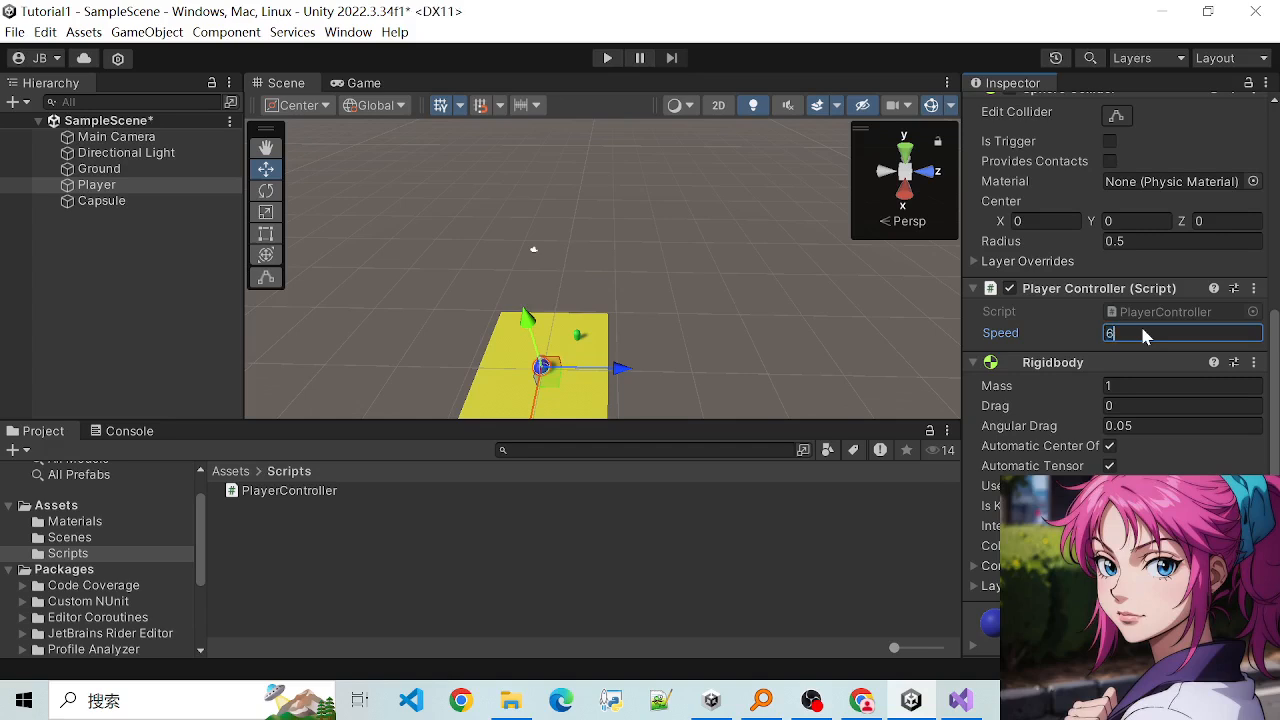
key(ctrl+s)
- Run the scene, steer the Player sphere in all directions to test its speed and the overhead view, and stop play mode
click(606, 60)
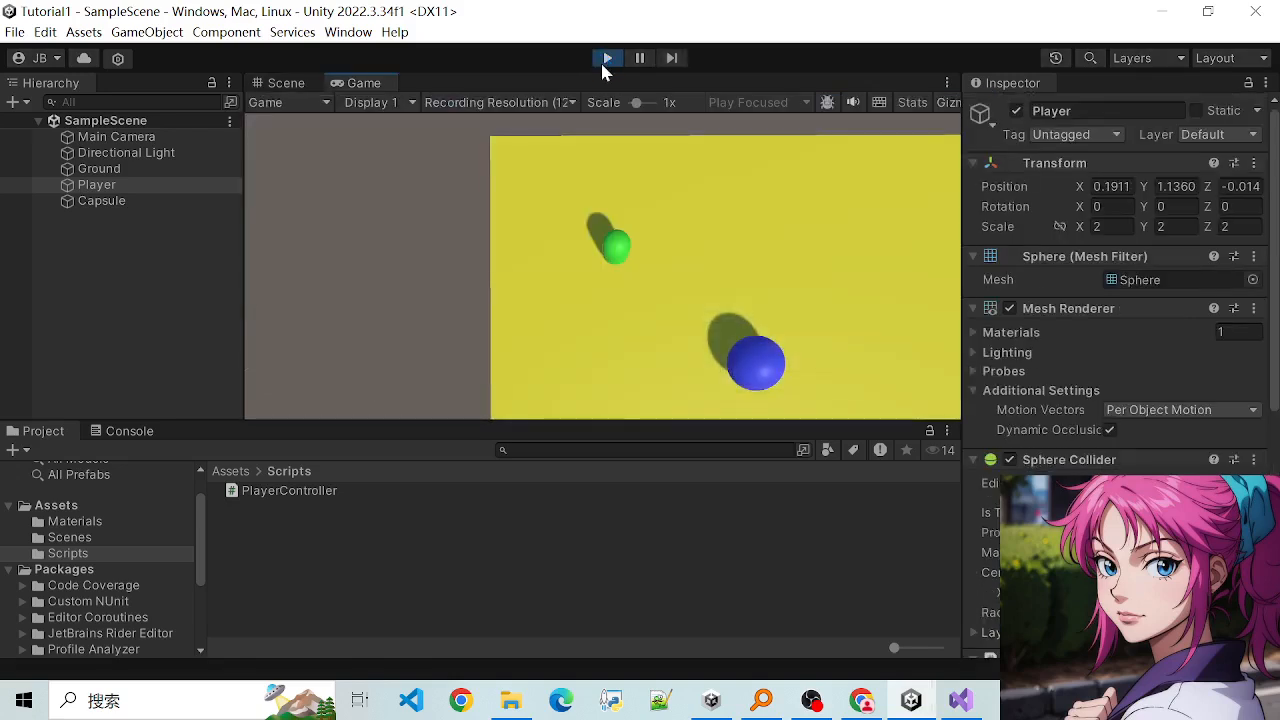
key(Left)
key(Down)
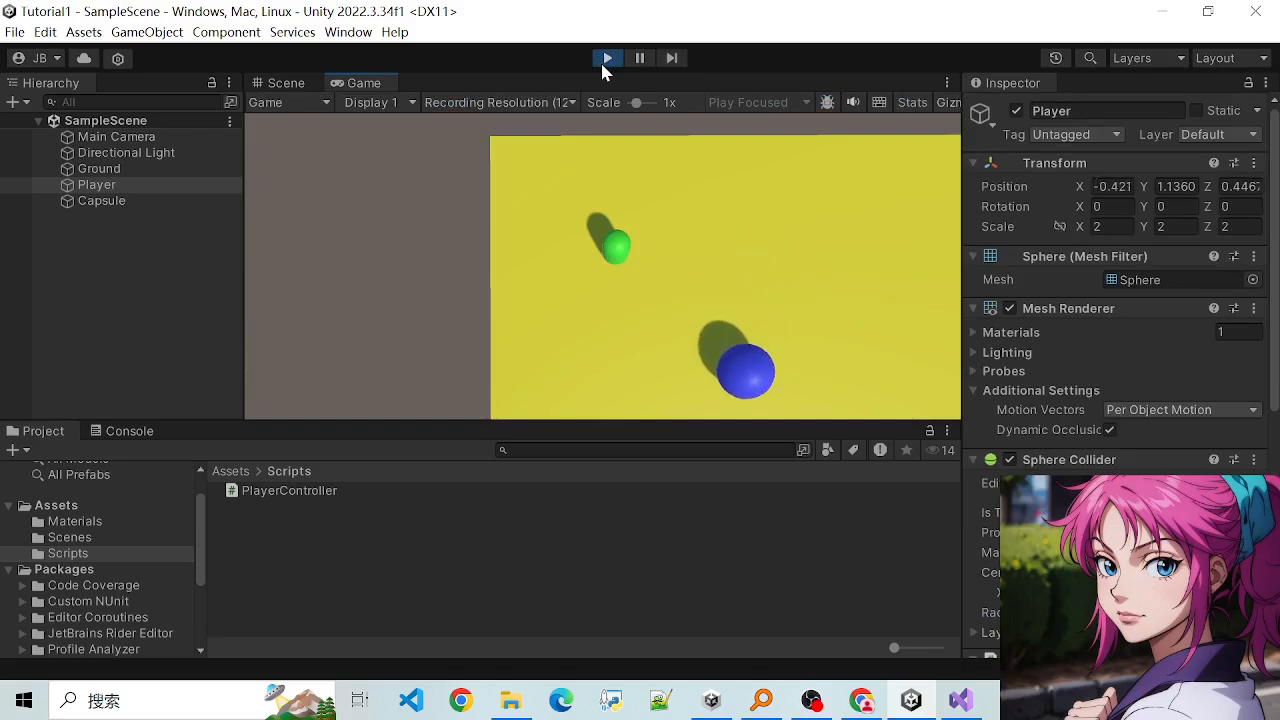
key(Right)
key(Up)
key(Left)
key(Down)
key(Up)
key(Left)
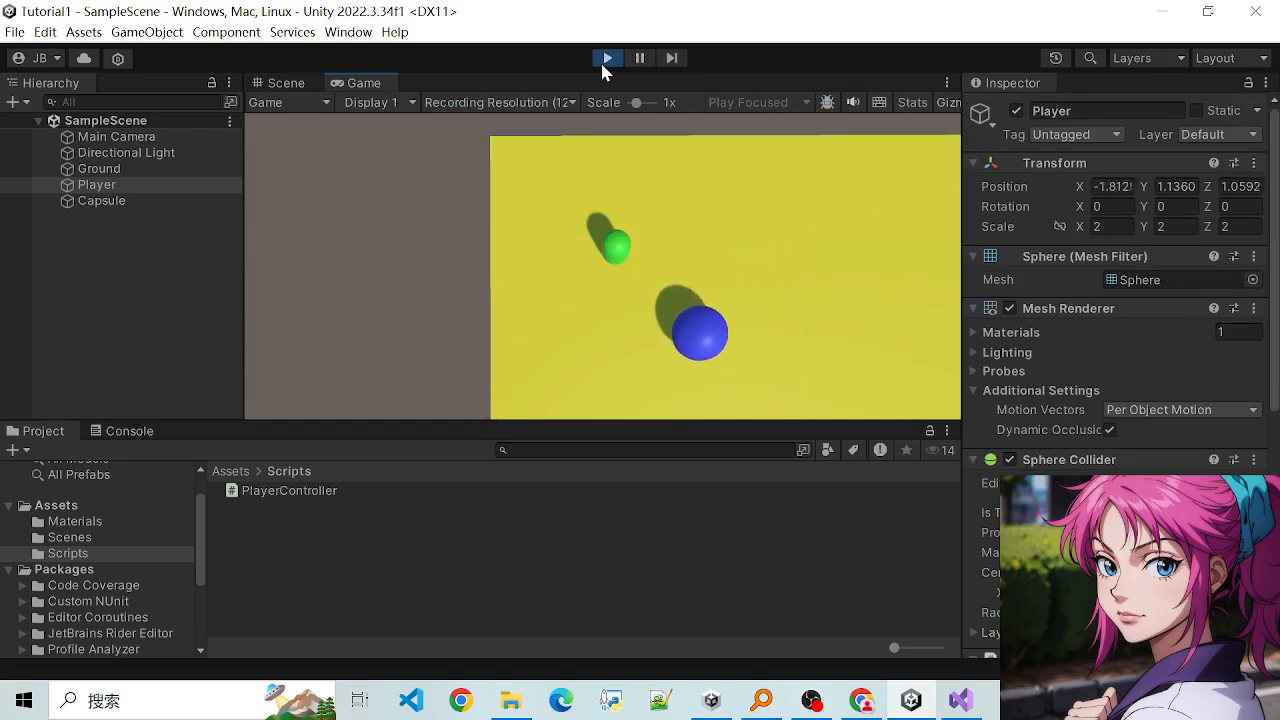
click(607, 58)
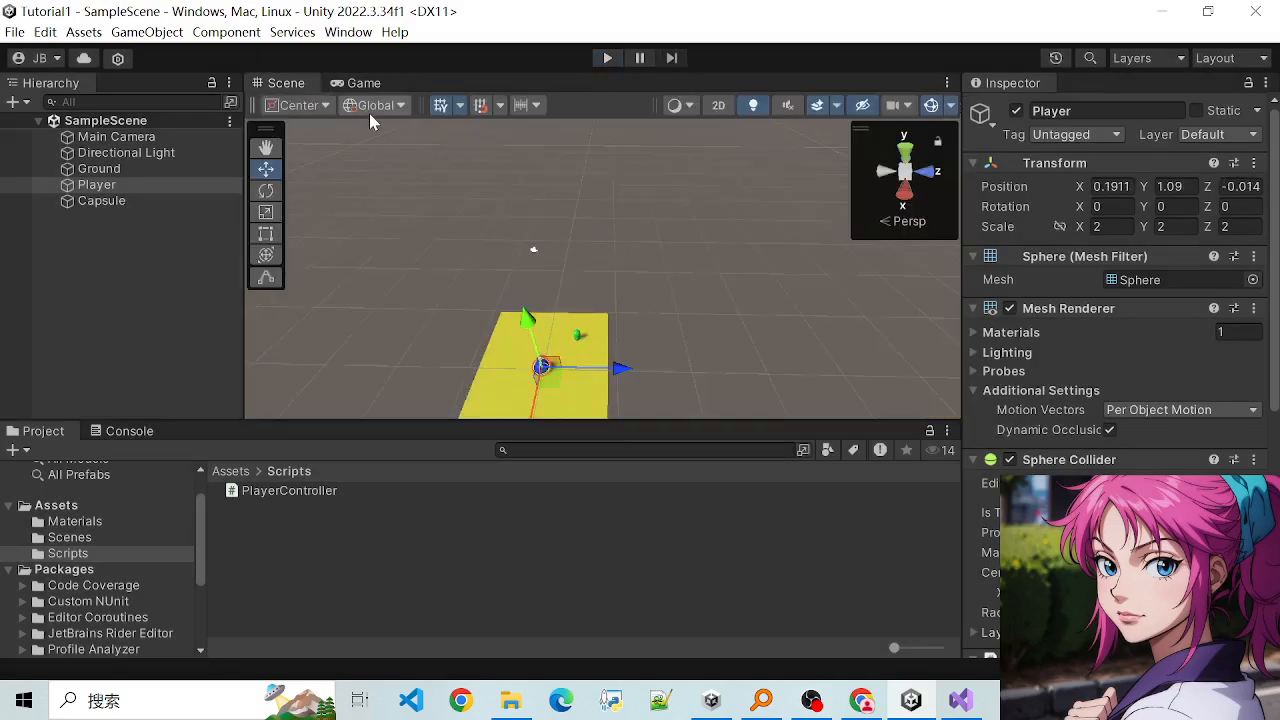
- Compare the Game view's framing with the Main Camera's preview in the Scene view
click(352, 88)
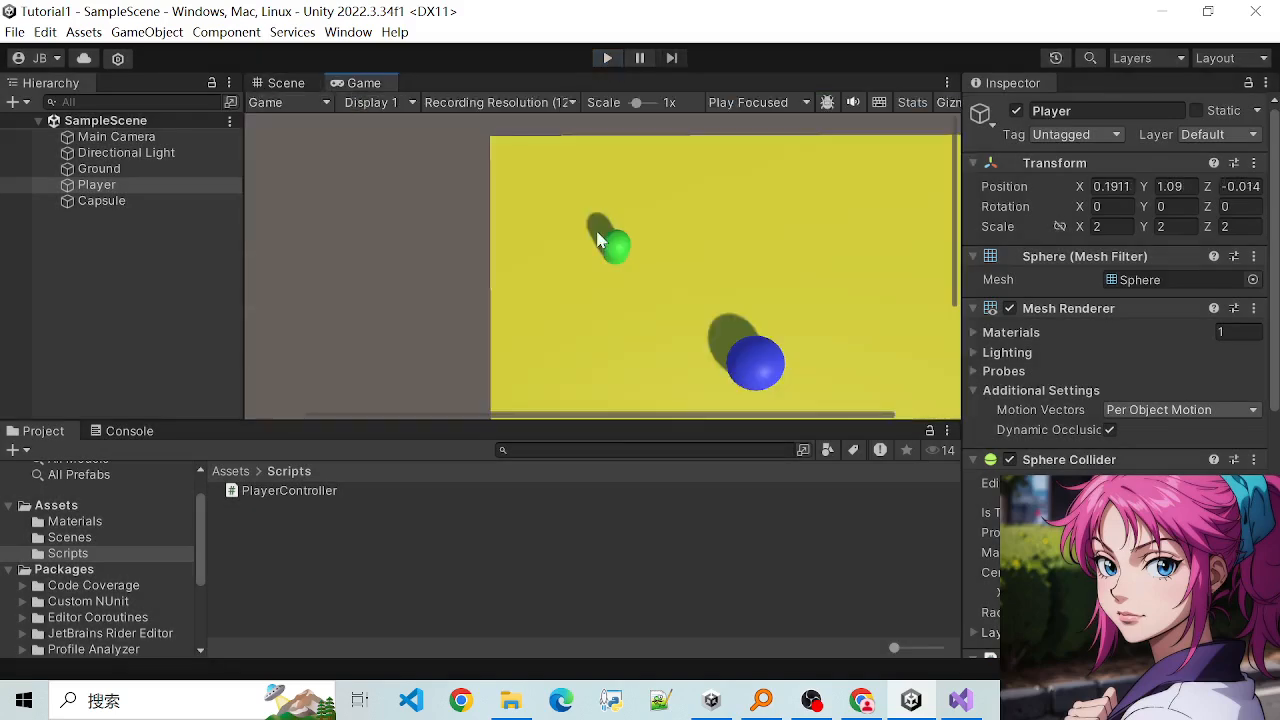
click(272, 86)
click(116, 137)
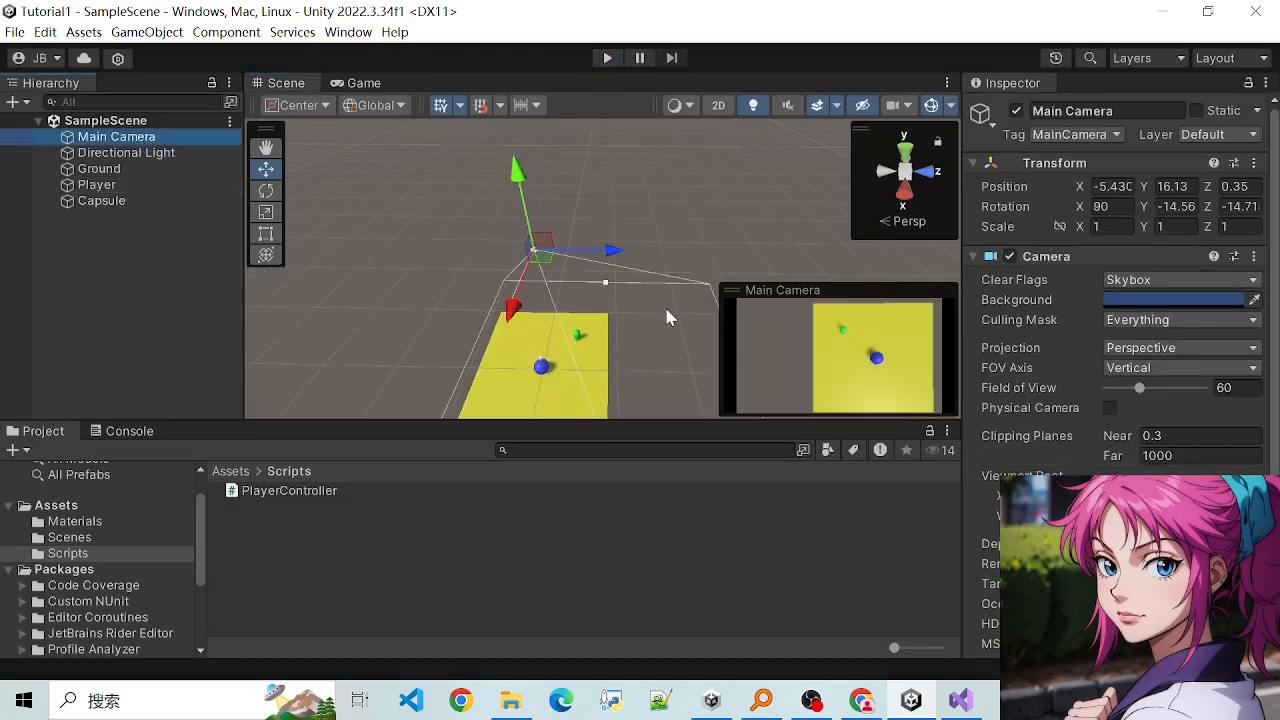
click(356, 84)
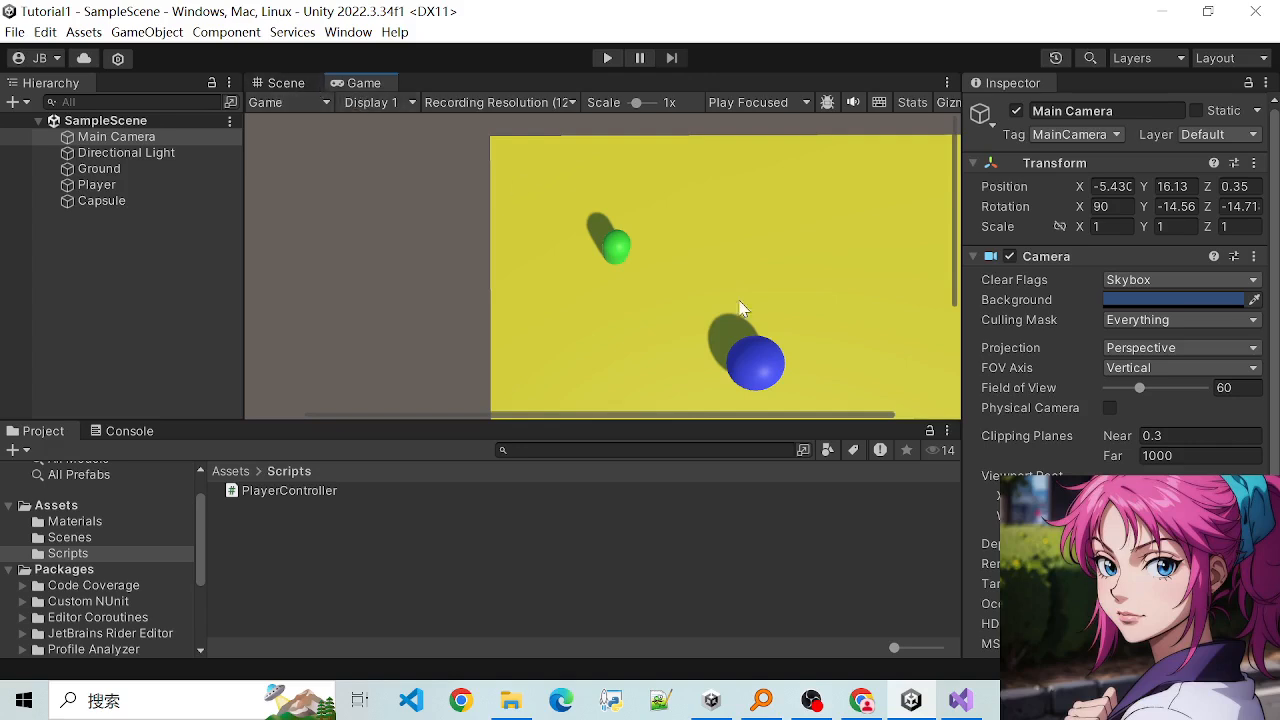
- Move the Main Camera to about X -2.7, Z -0.1 to centre the ground in its view, and save the scene
scroll(636, 140, down, 5)
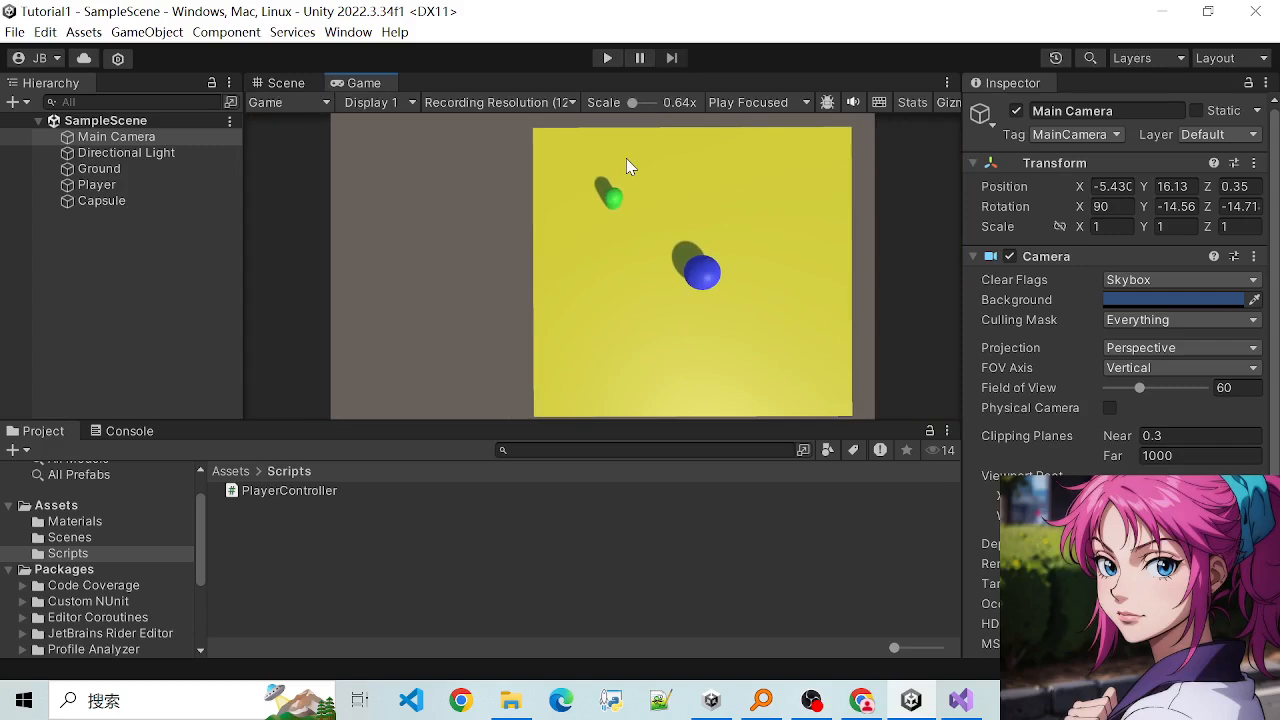
drag(631, 106, 631, 104)
scroll(606, 137, up, 1)
click(285, 85)
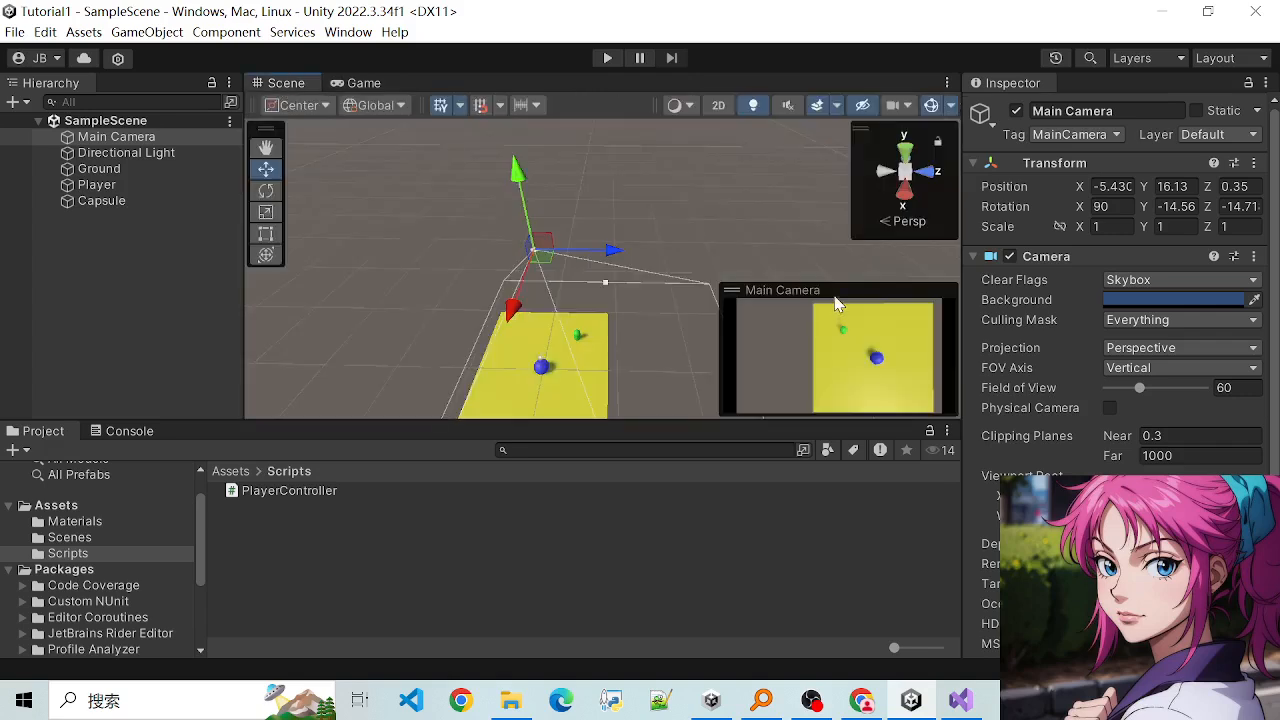
drag(522, 312, 525, 284)
drag(600, 270, 593, 266)
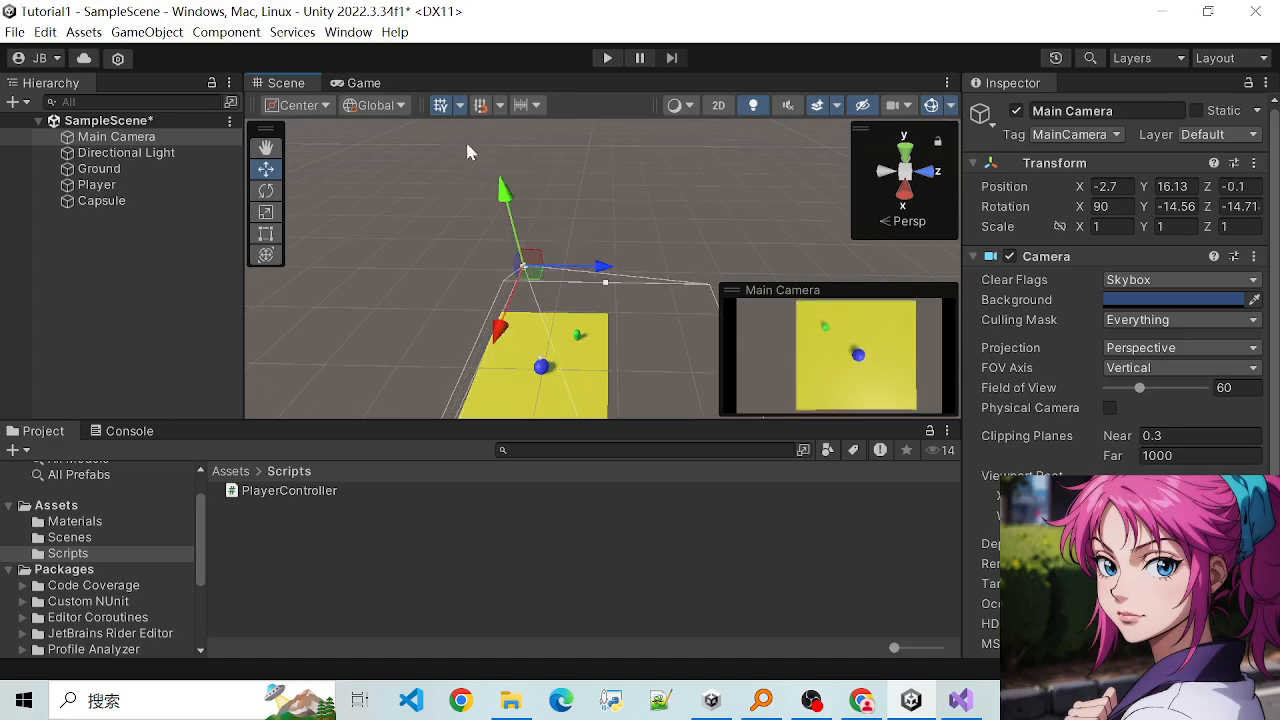
key(ctrl+s)
- Run the scene in the Game view, steer the Player sphere around the ground and against Capsule to test the new framing, and stop play mode
click(363, 83)
click(608, 58)
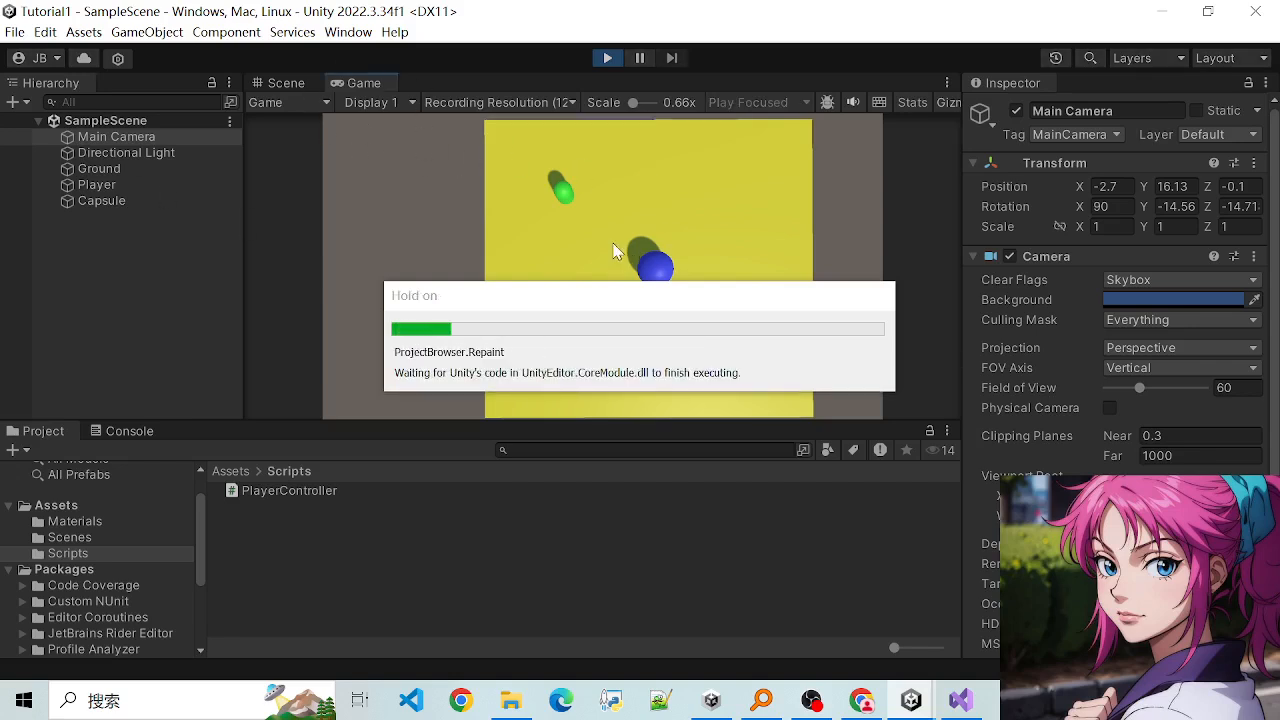
key(a)
key(w)
key(d)
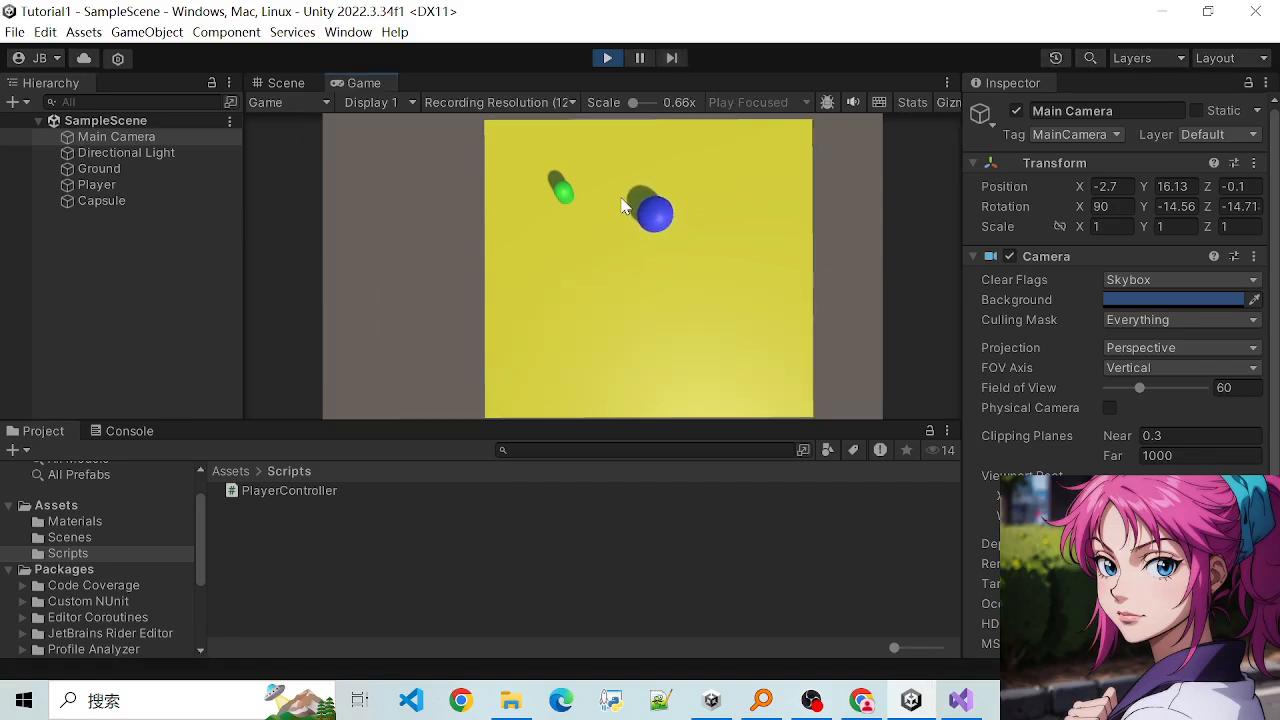
key(a)
key(s)
key(d)
key(w)
key(s)
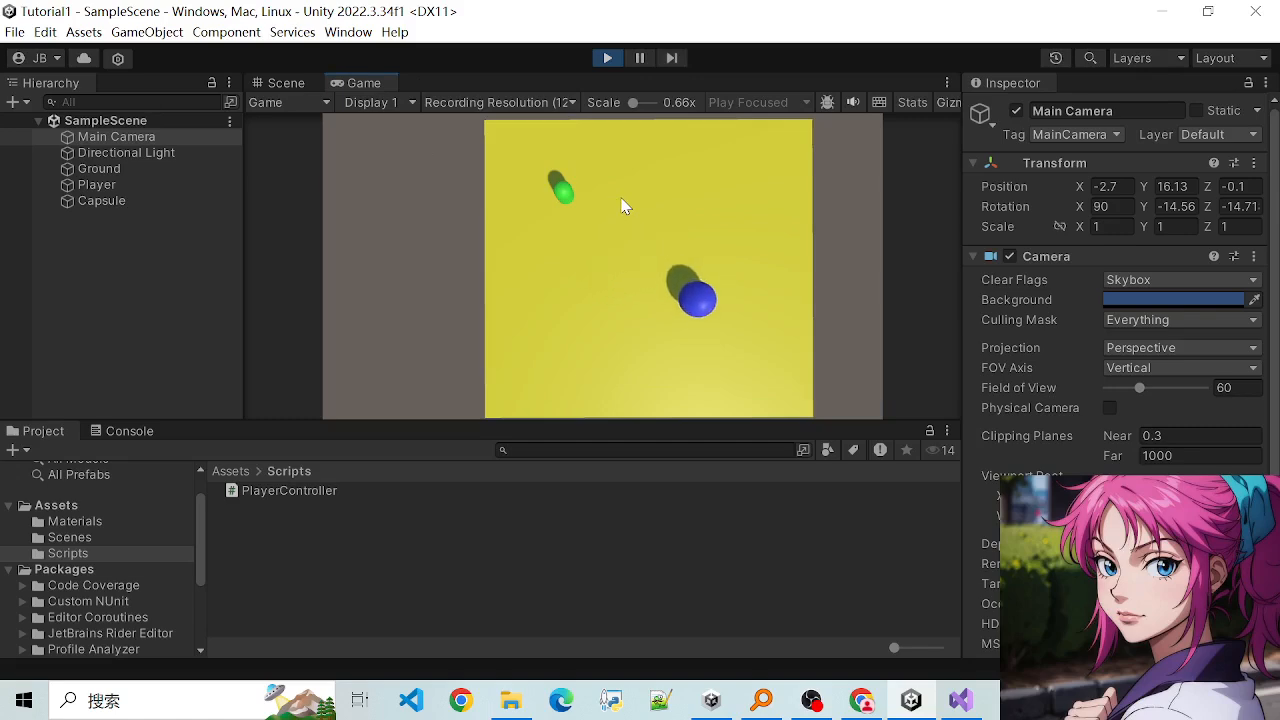
key(a)
key(w)
key(d)
key(a)
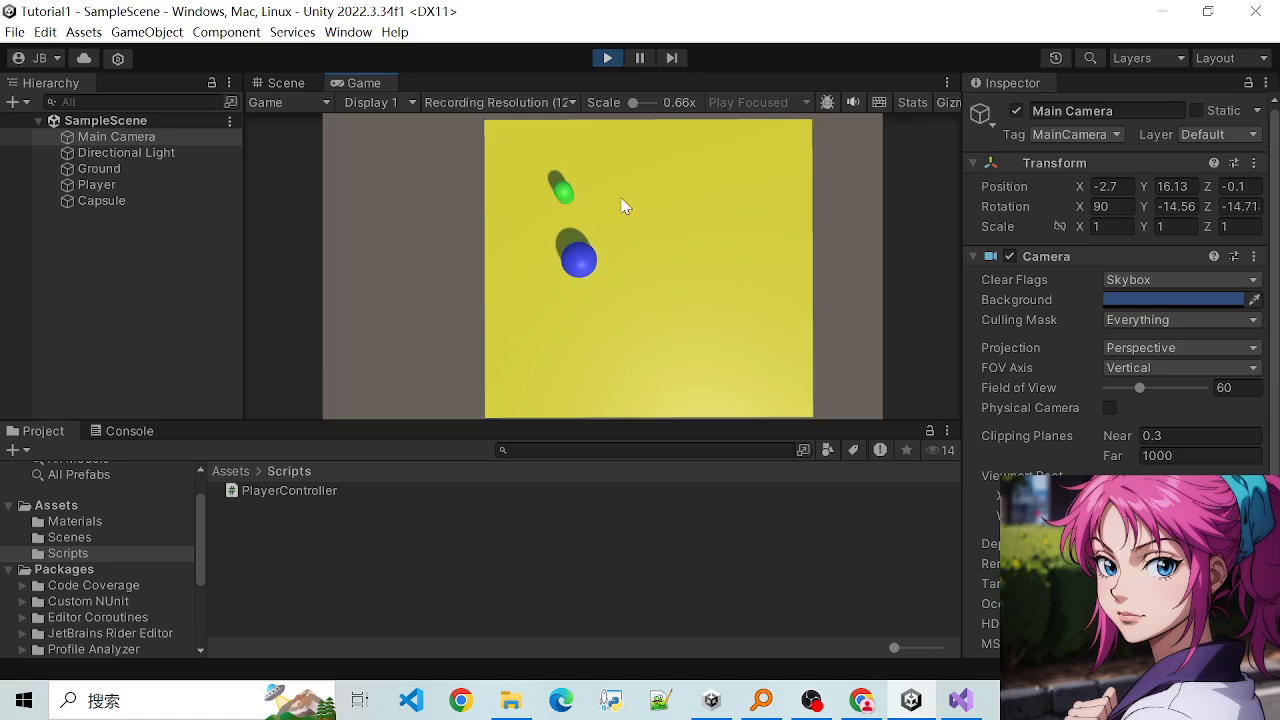
key(w)
key(d)
key(a)
key(d)
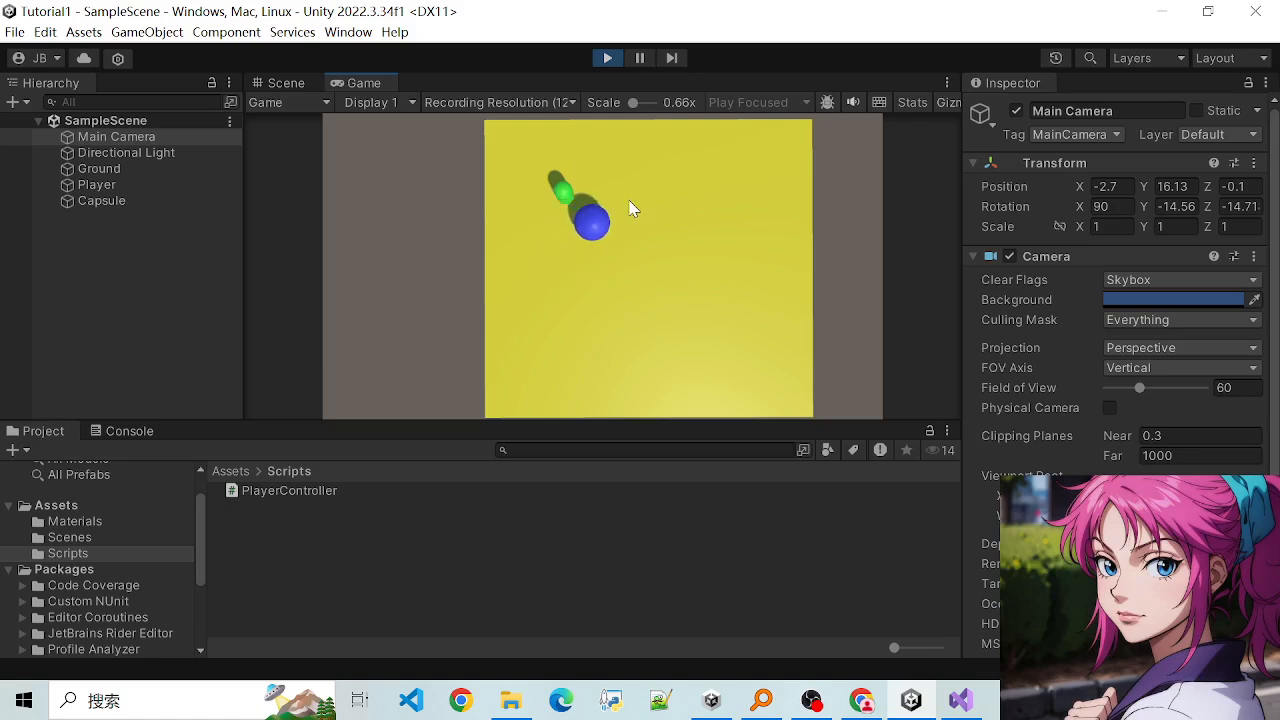
key(s)
key(d)
key(w)
key(a)
key(d)
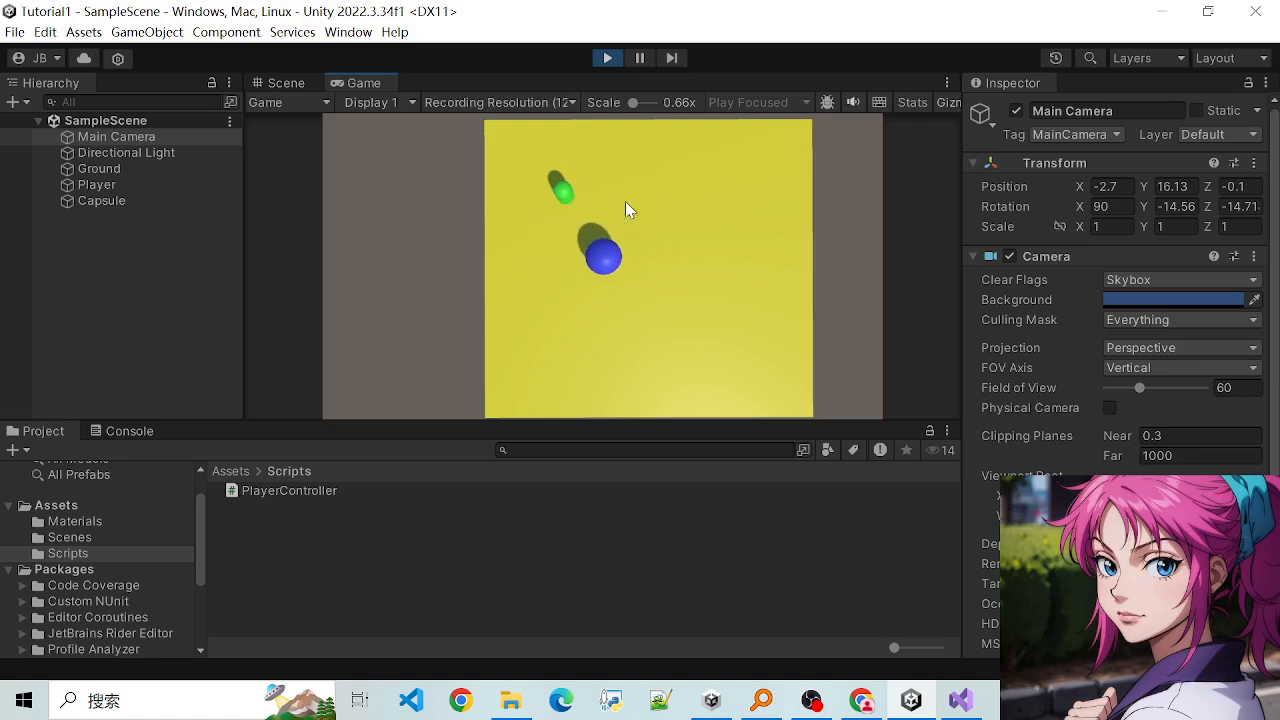
key(d)
key(s)
key(a)
key(w)
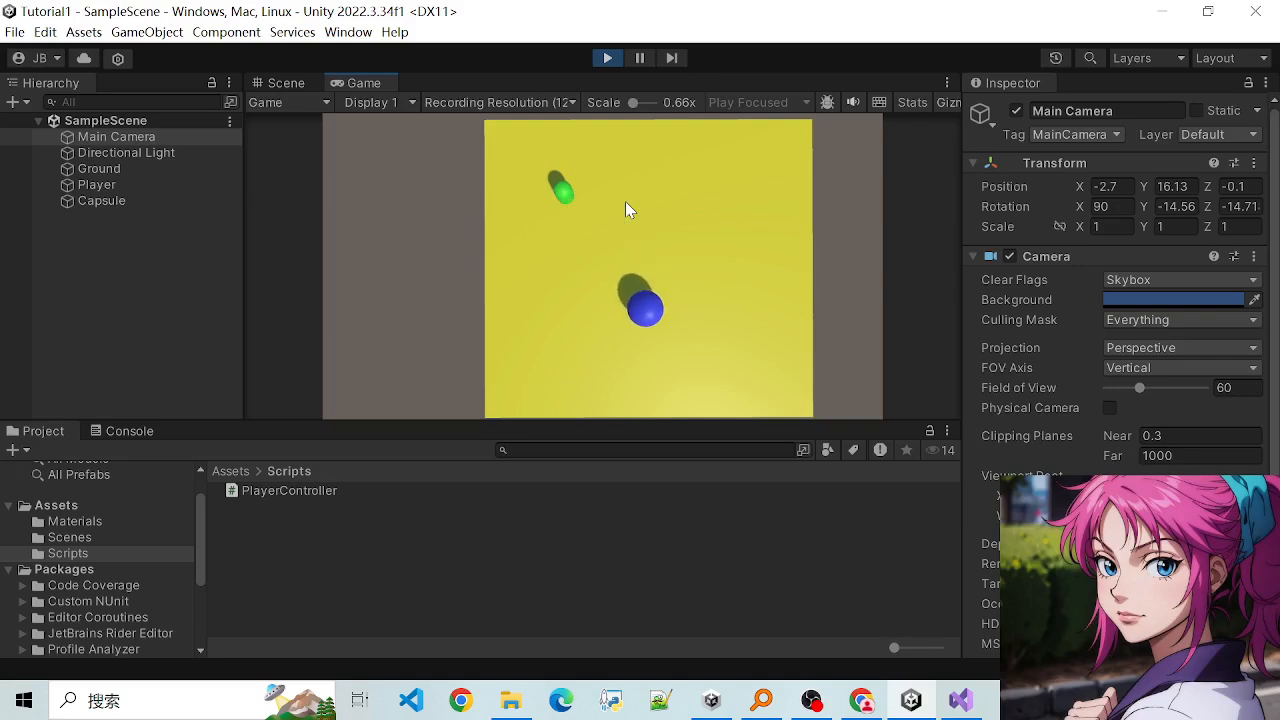
key(s)
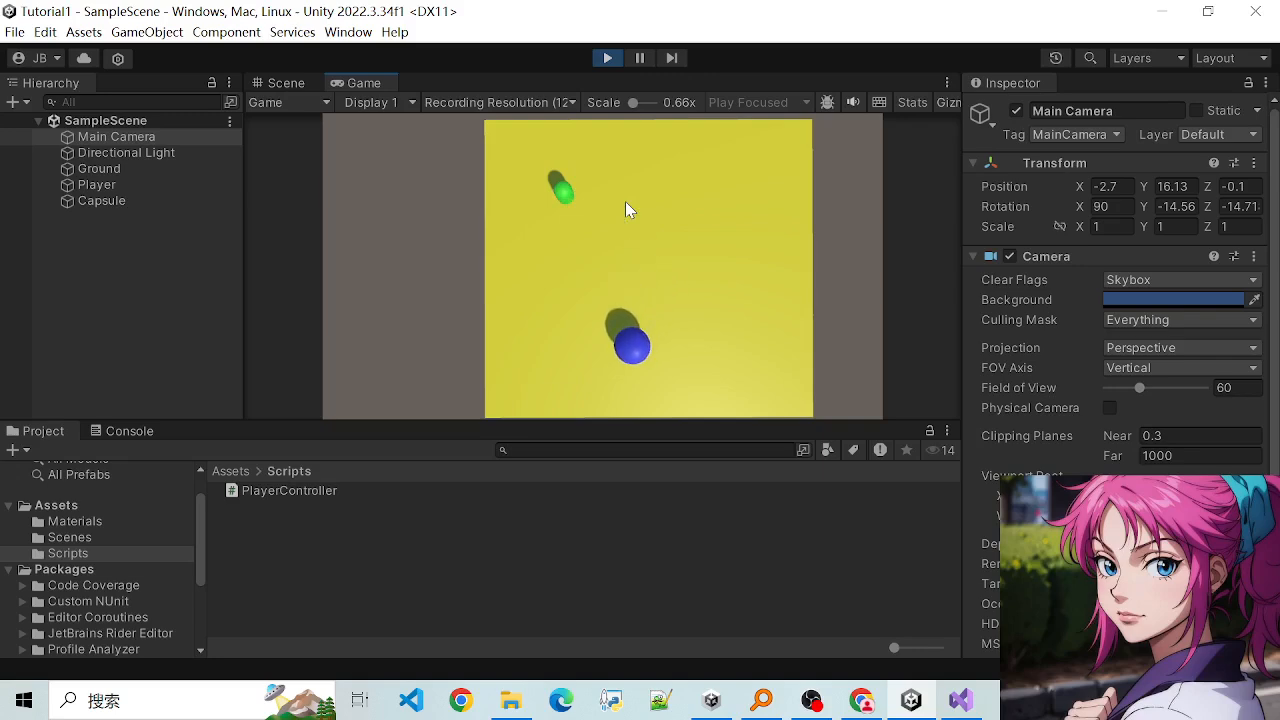
key(w)
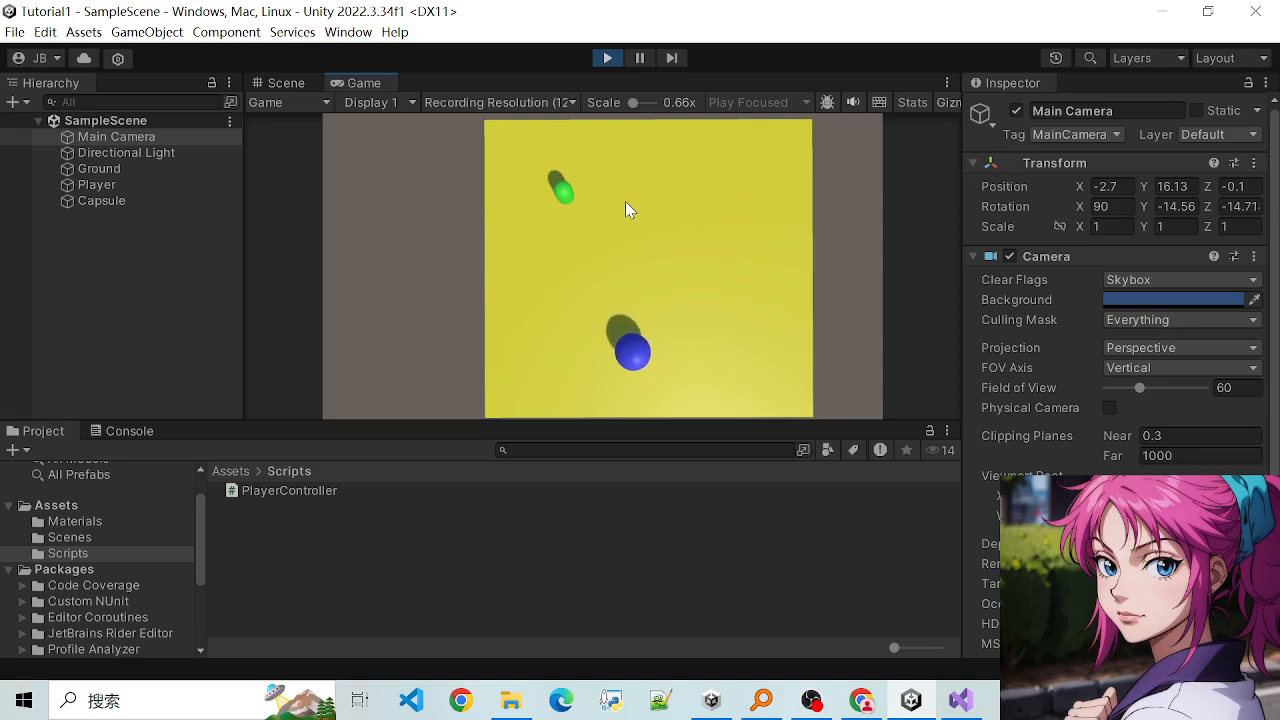
key(d)
key(a)
key(s)
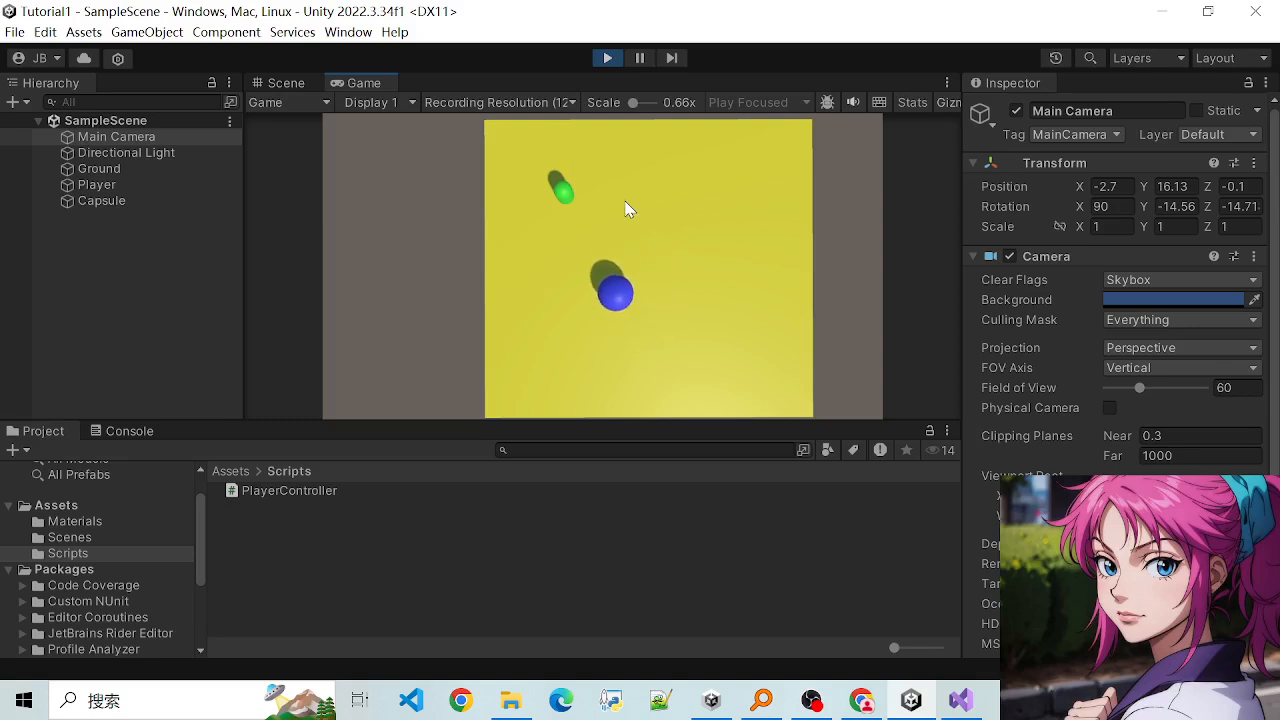
key(d)
key(w)
key(a)
key(s)
key(w)
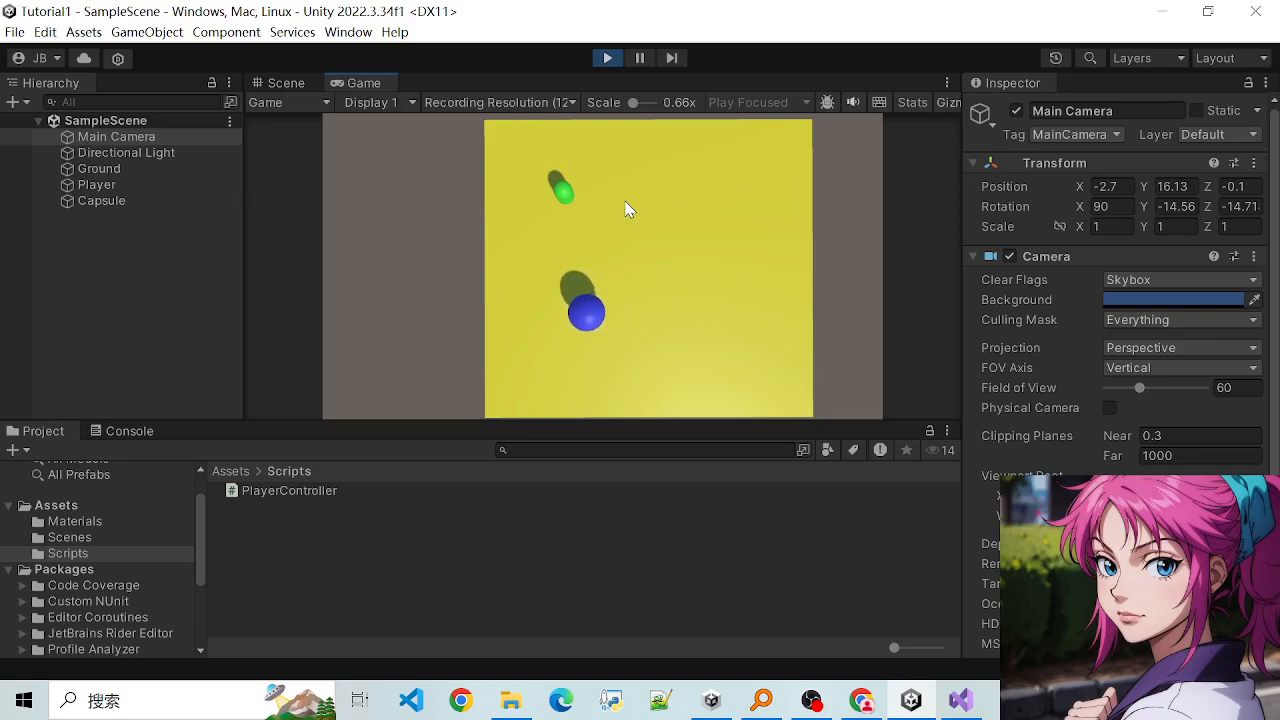
key(d)
key(a)
key(s)
key(d)
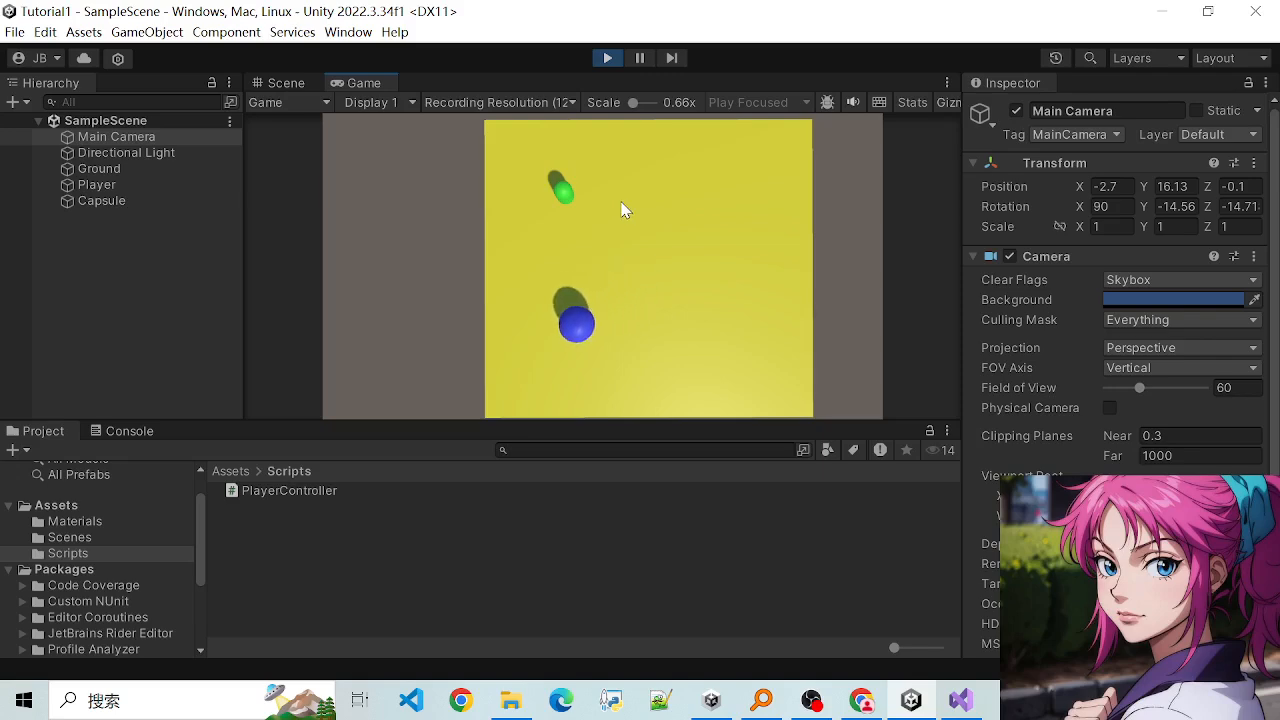
key(a)
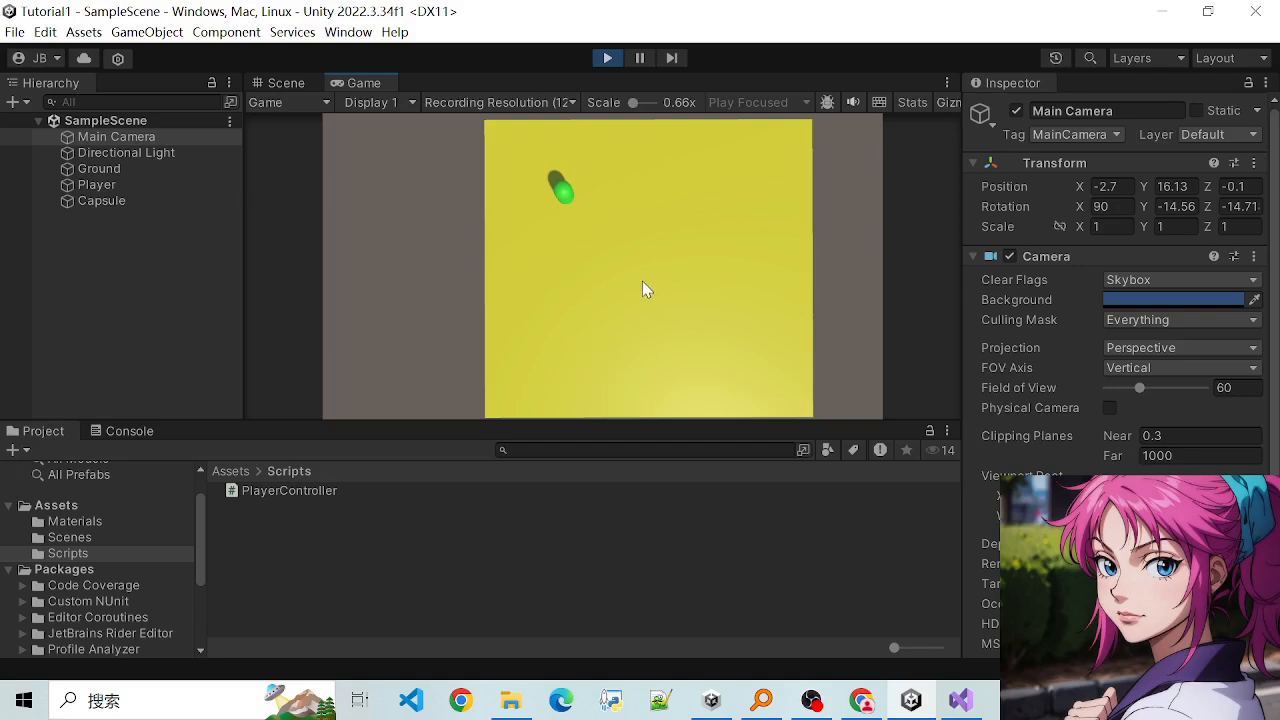
click(607, 60)
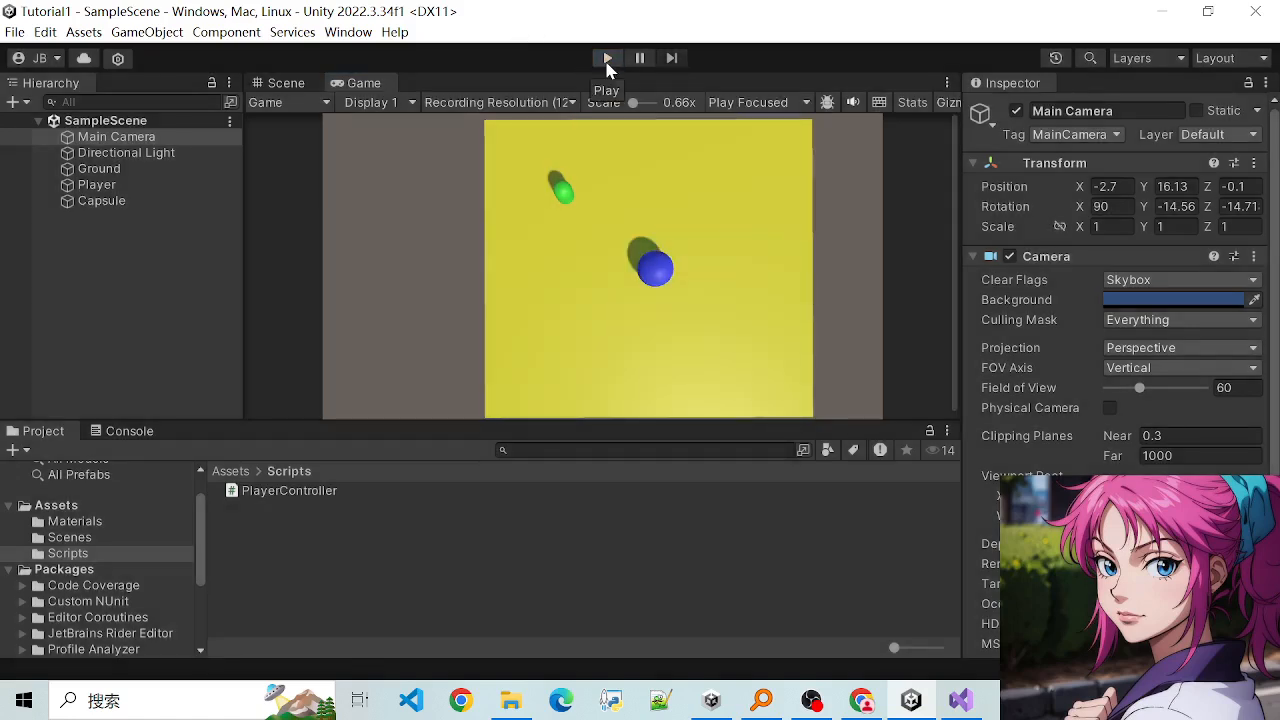
- Run the scene again and test the Player sphere's forward and backward movement
click(608, 58)
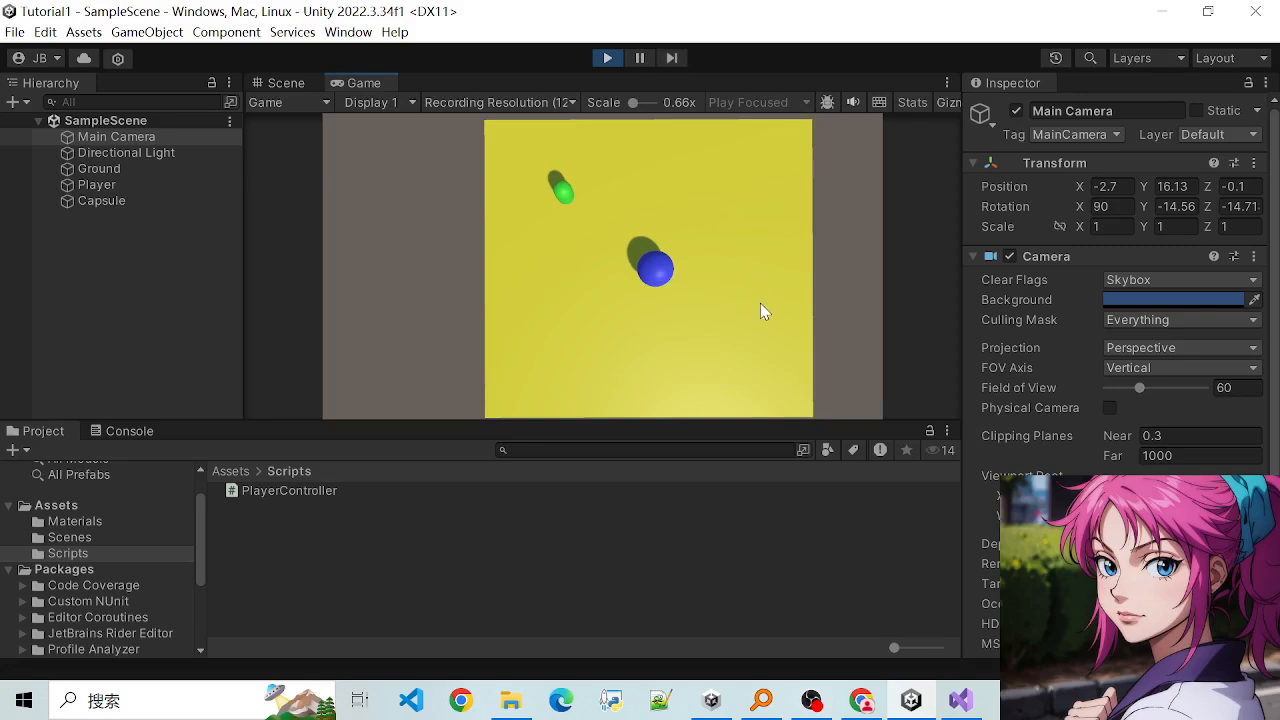
key(w)
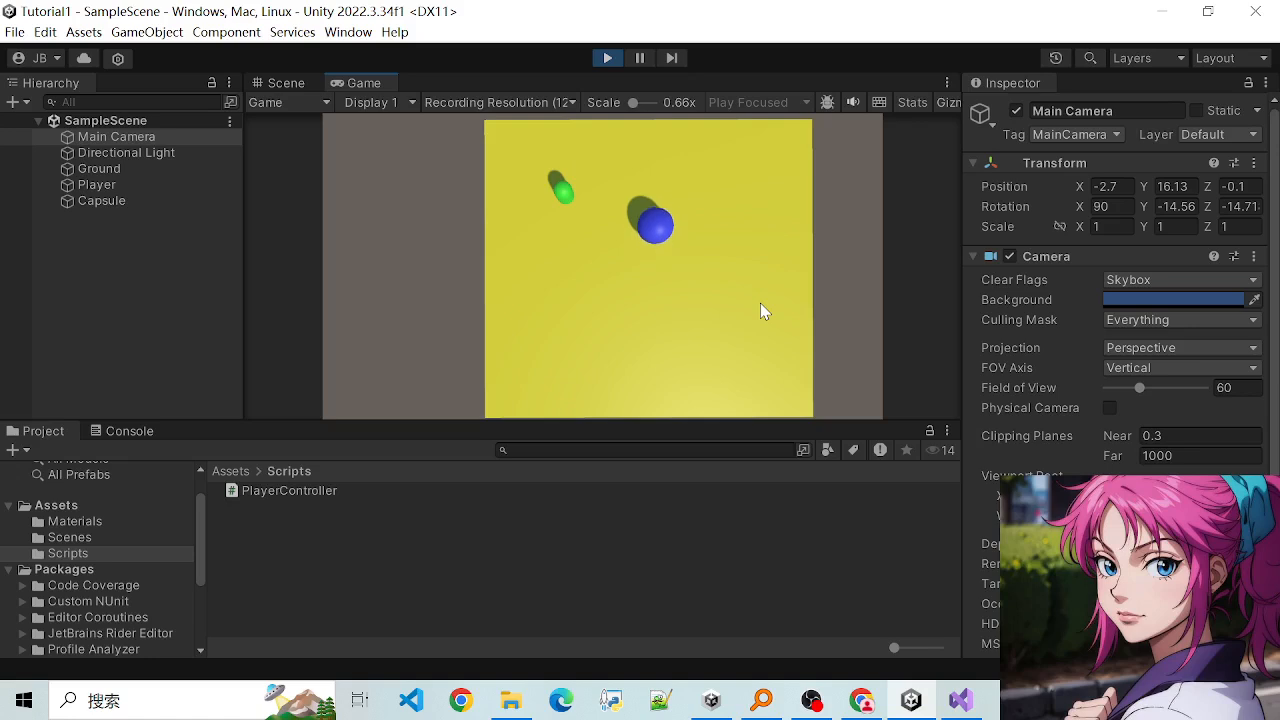
key(w)
key(s)
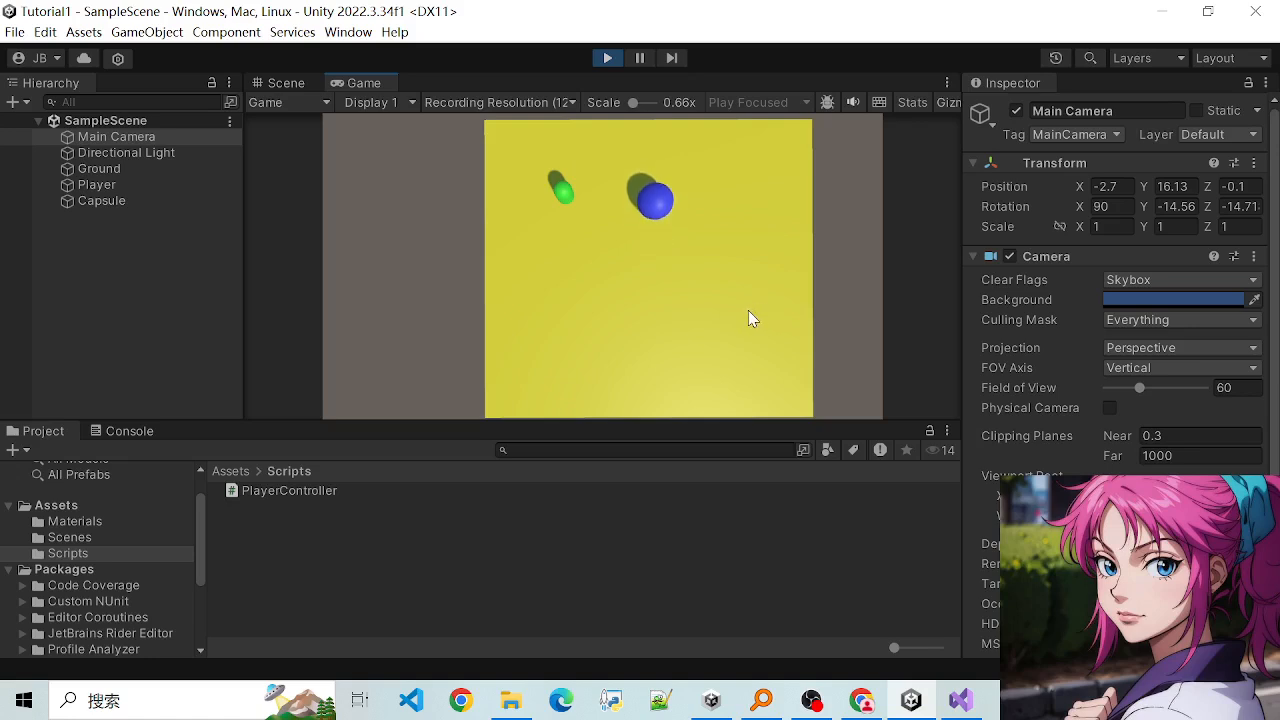
key(w)
key(w)
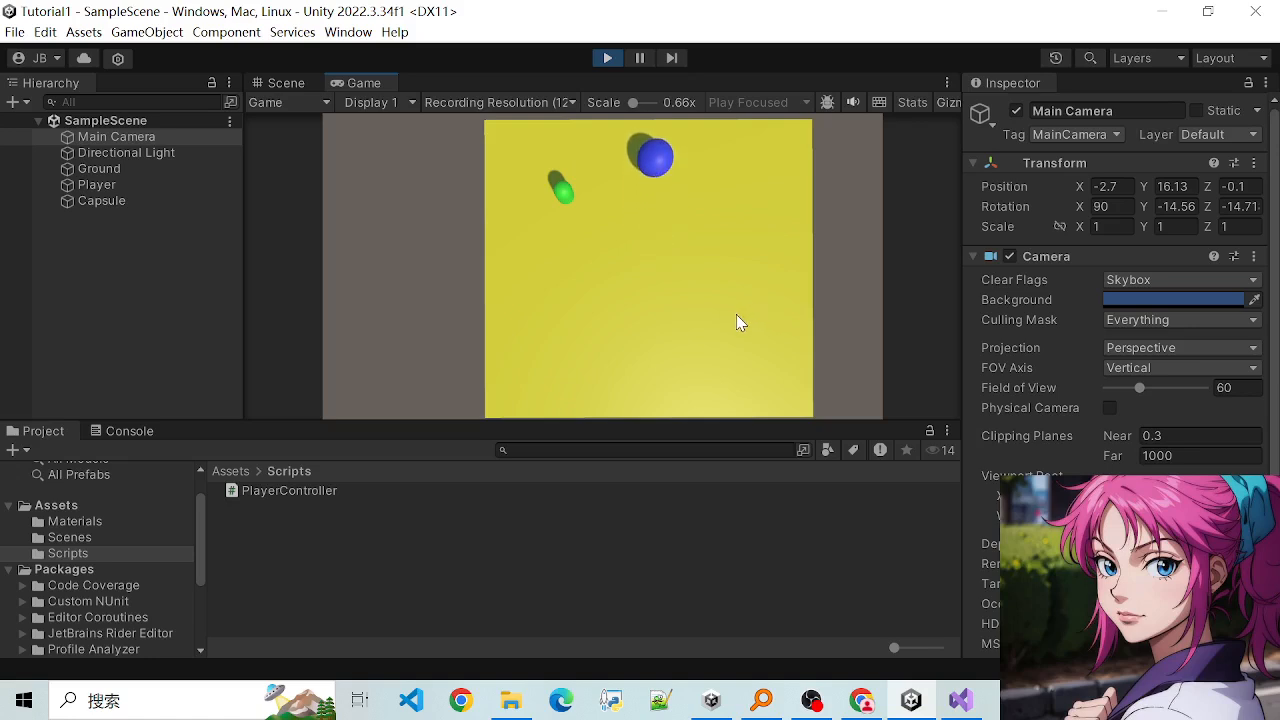
key(s)
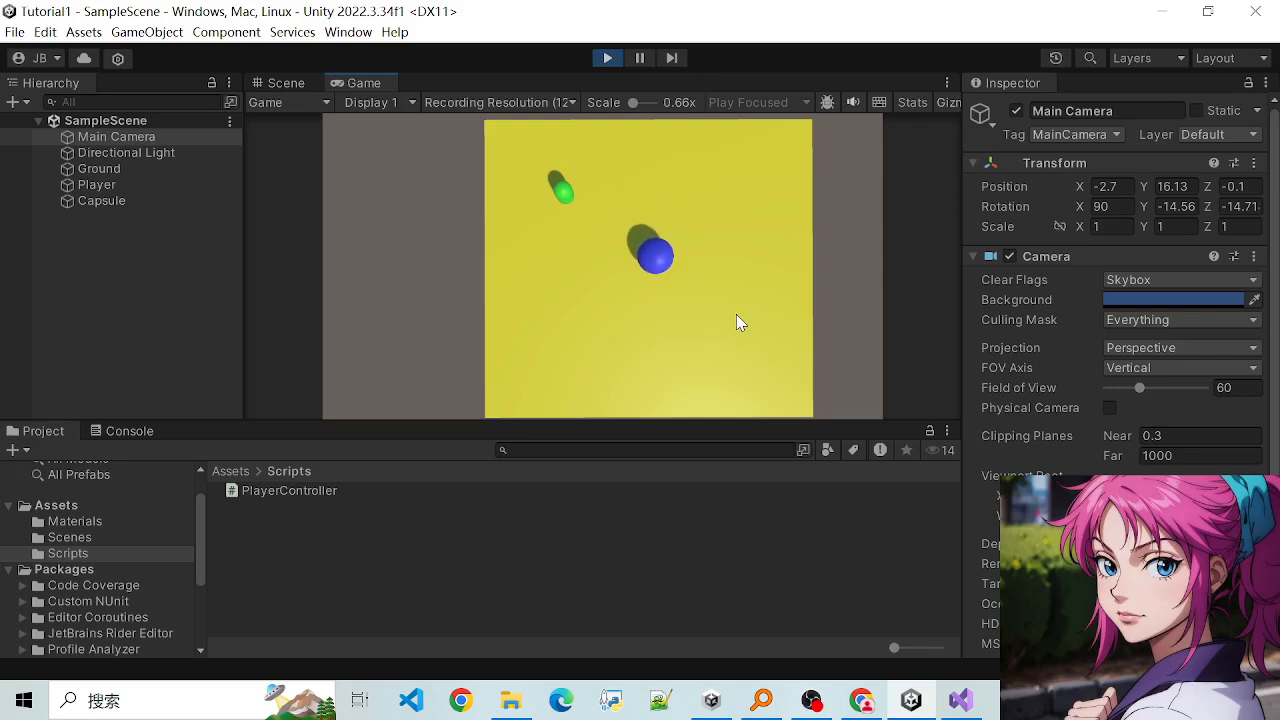
key(w)
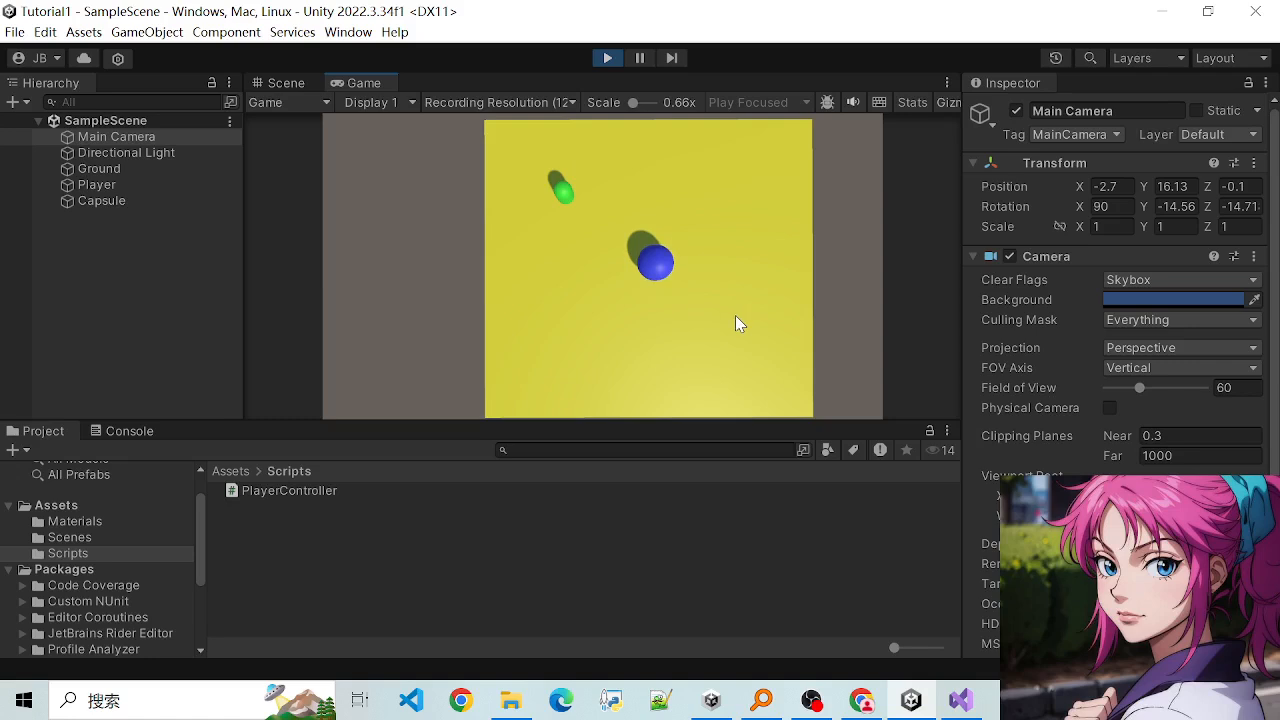
- Test the Player sphere's sideways movement in both directions in the running scene
key(a)
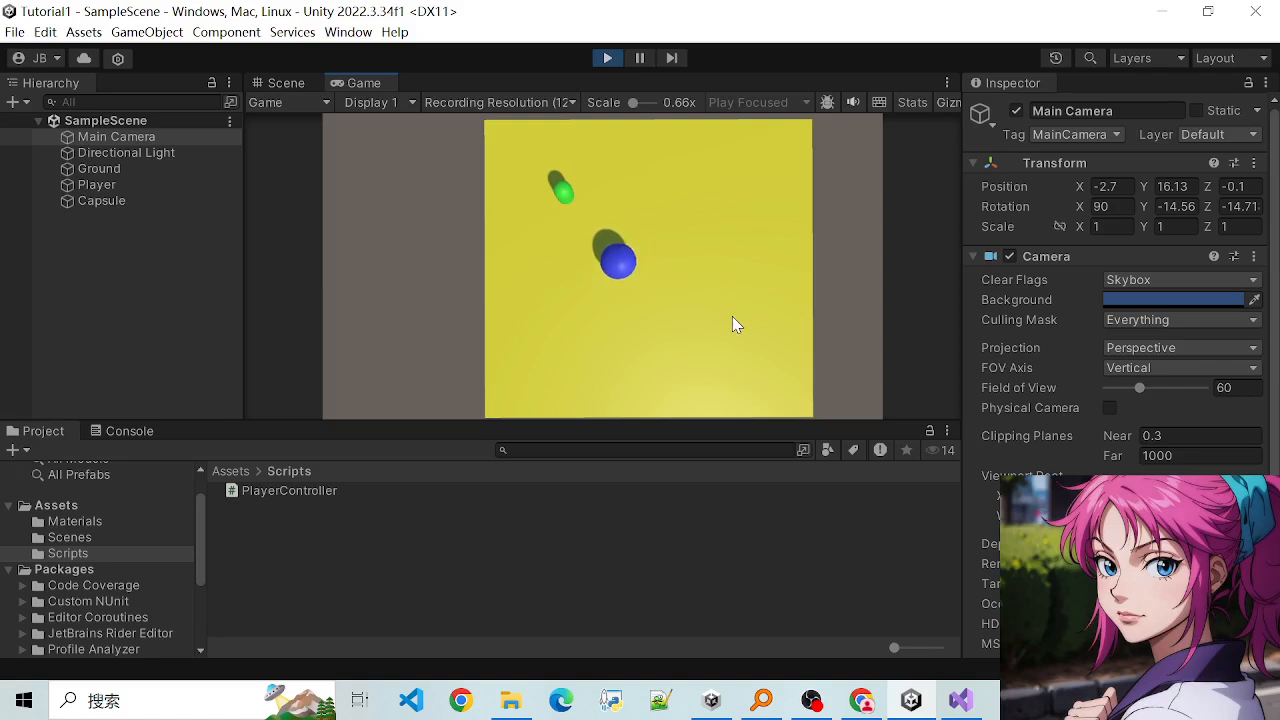
key(d)
key(a)
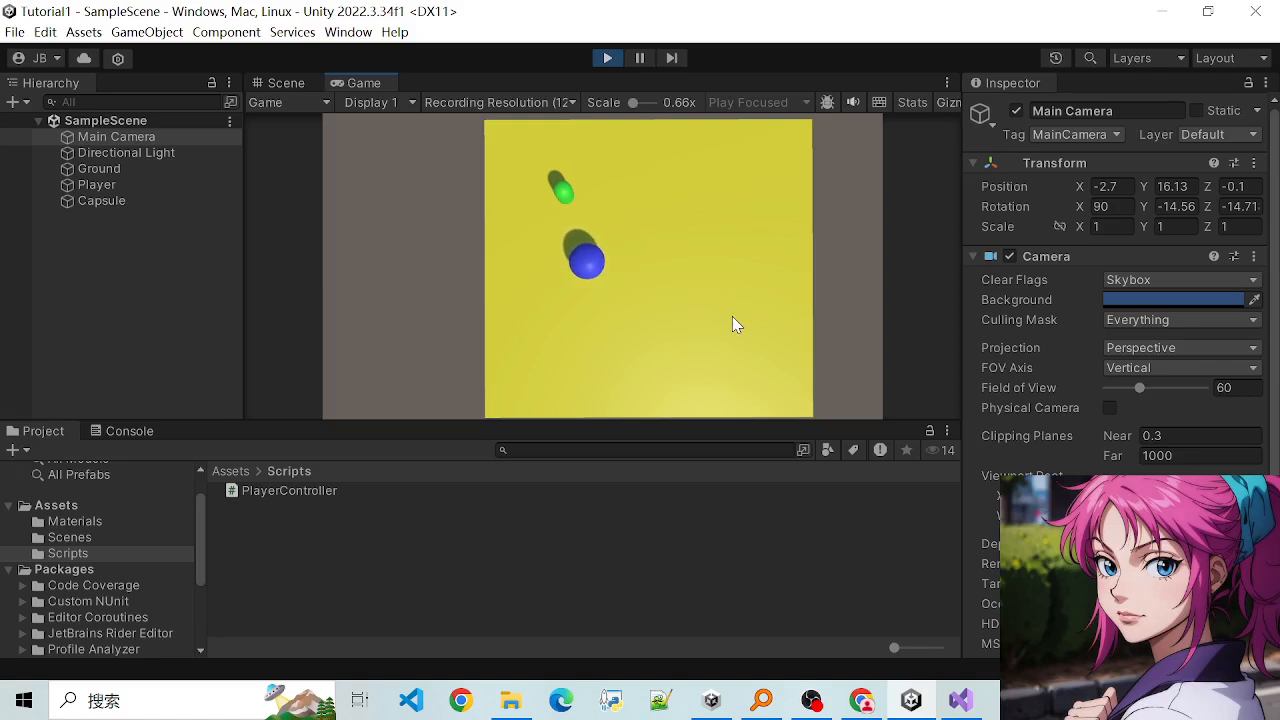
key(d)
key(a)
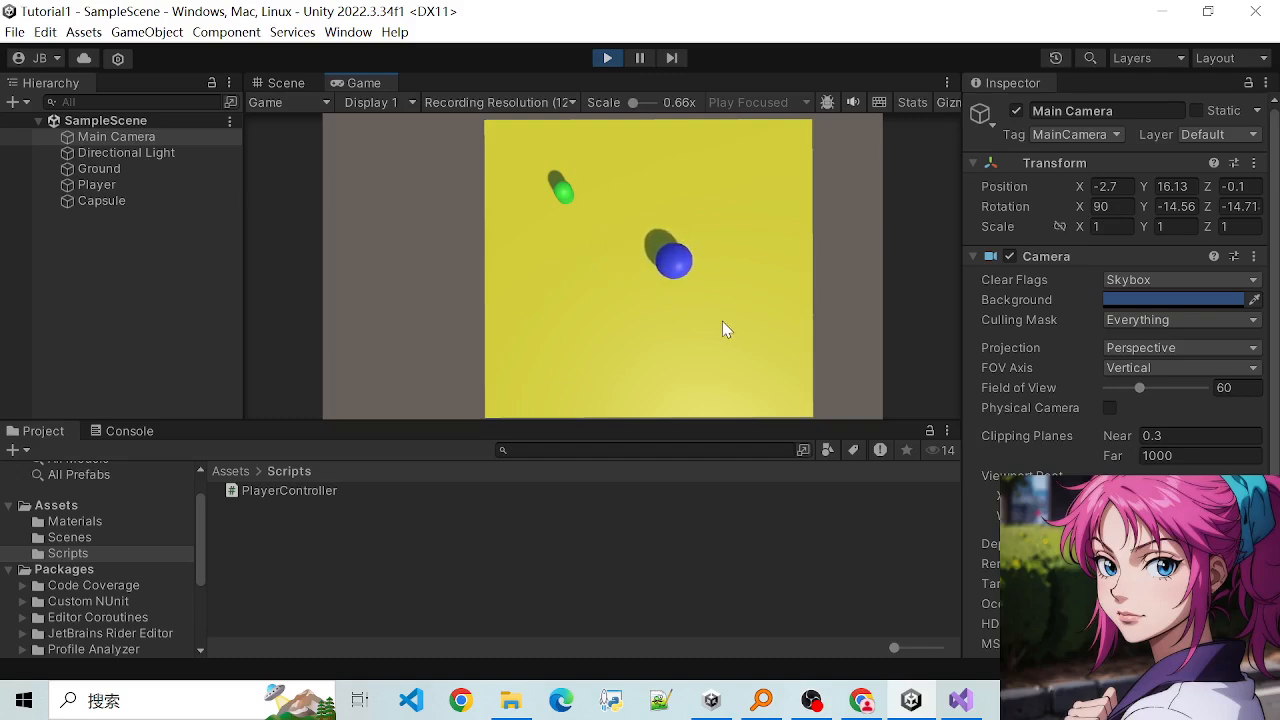
- Steer the Player sphere in all directions around the ground and close to Capsule in the running scene
key(w)
key(d)
key(s)
key(a)
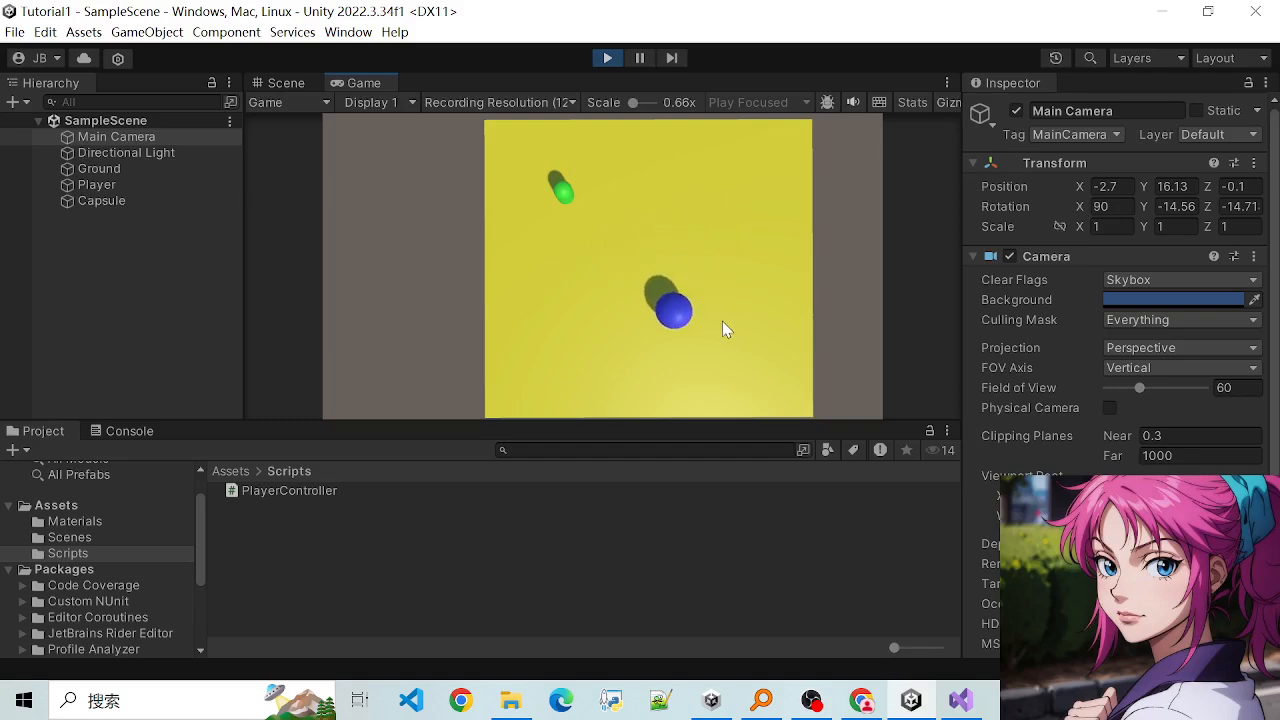
key(w)
key(d)
key(a)
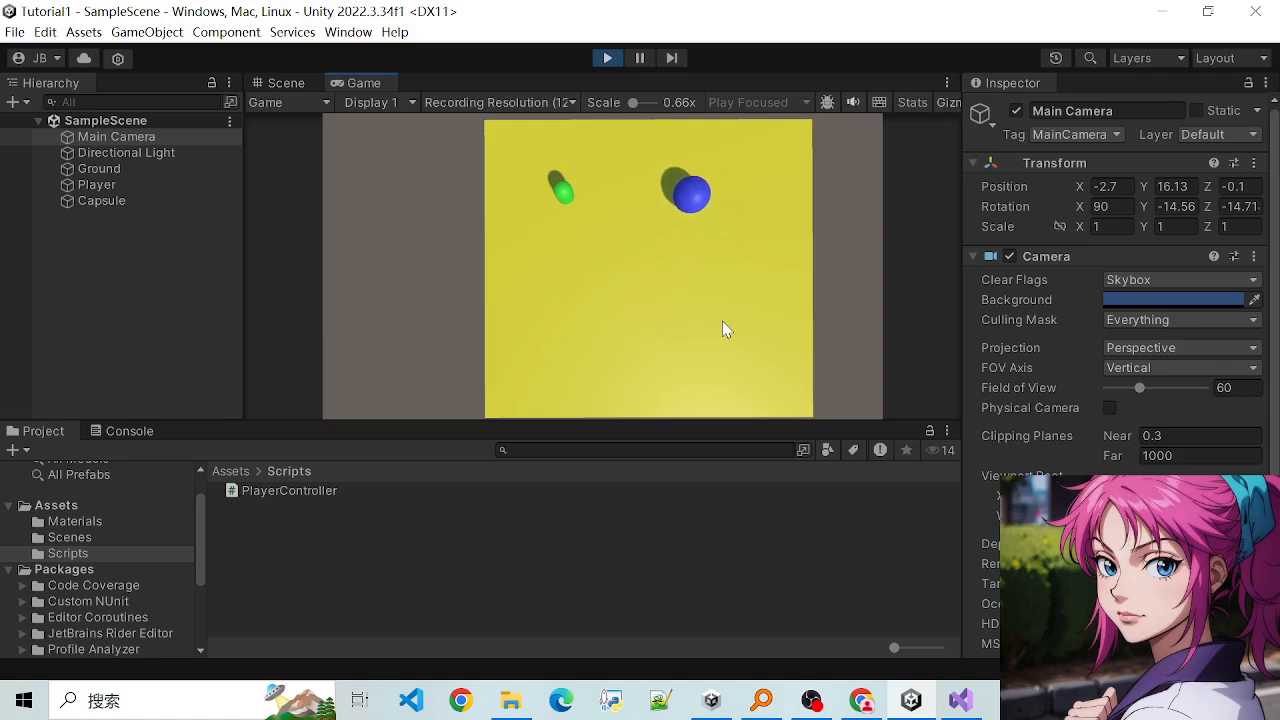
key(w)
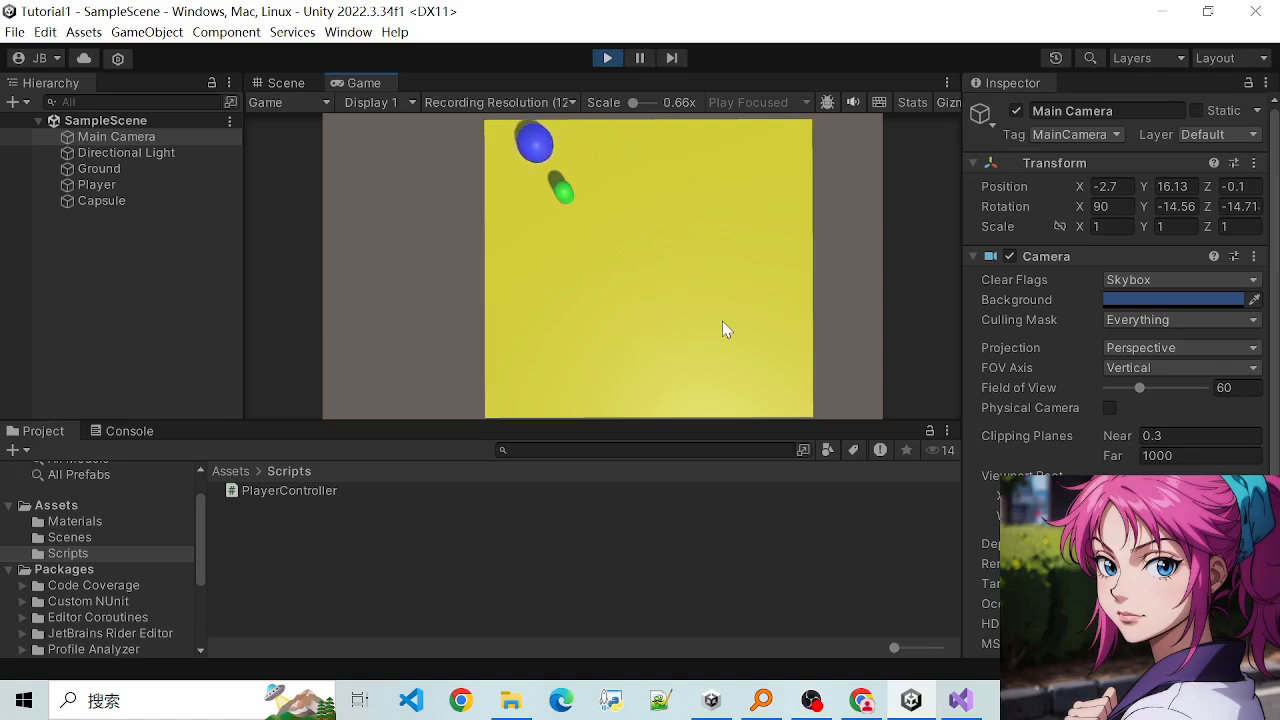
key(s)
key(d)
key(w)
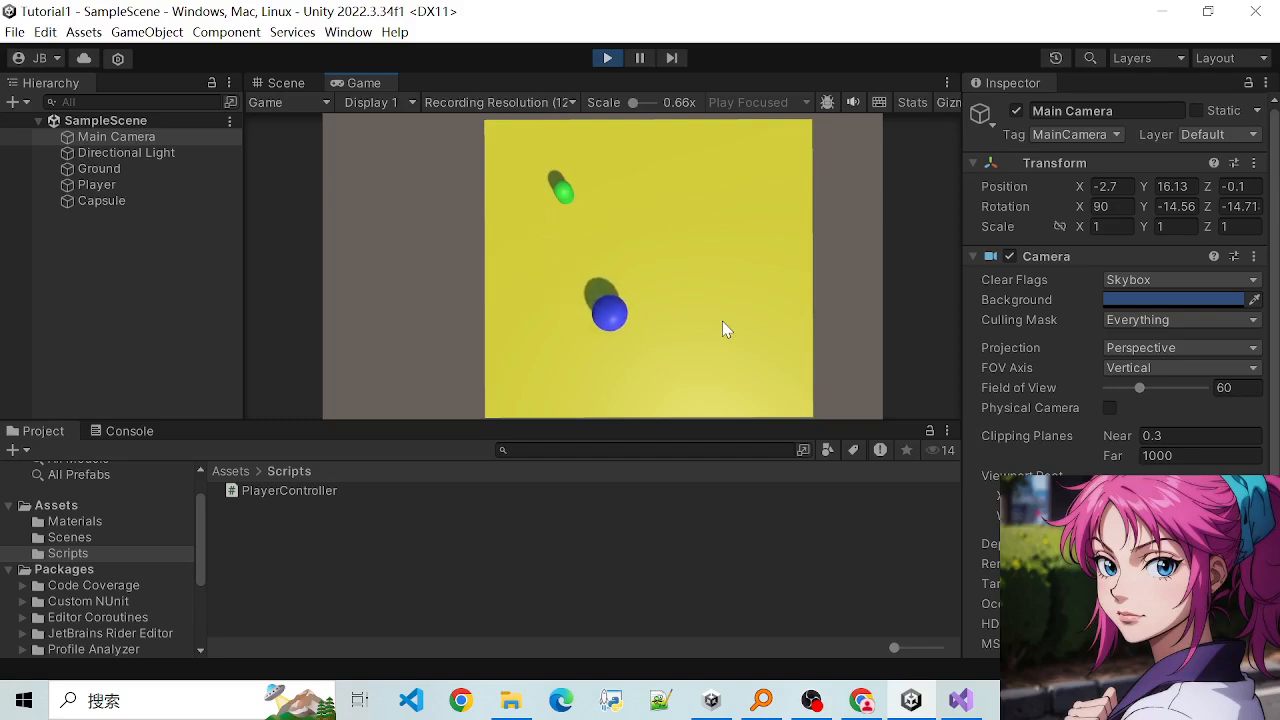
key(s)
key(a)
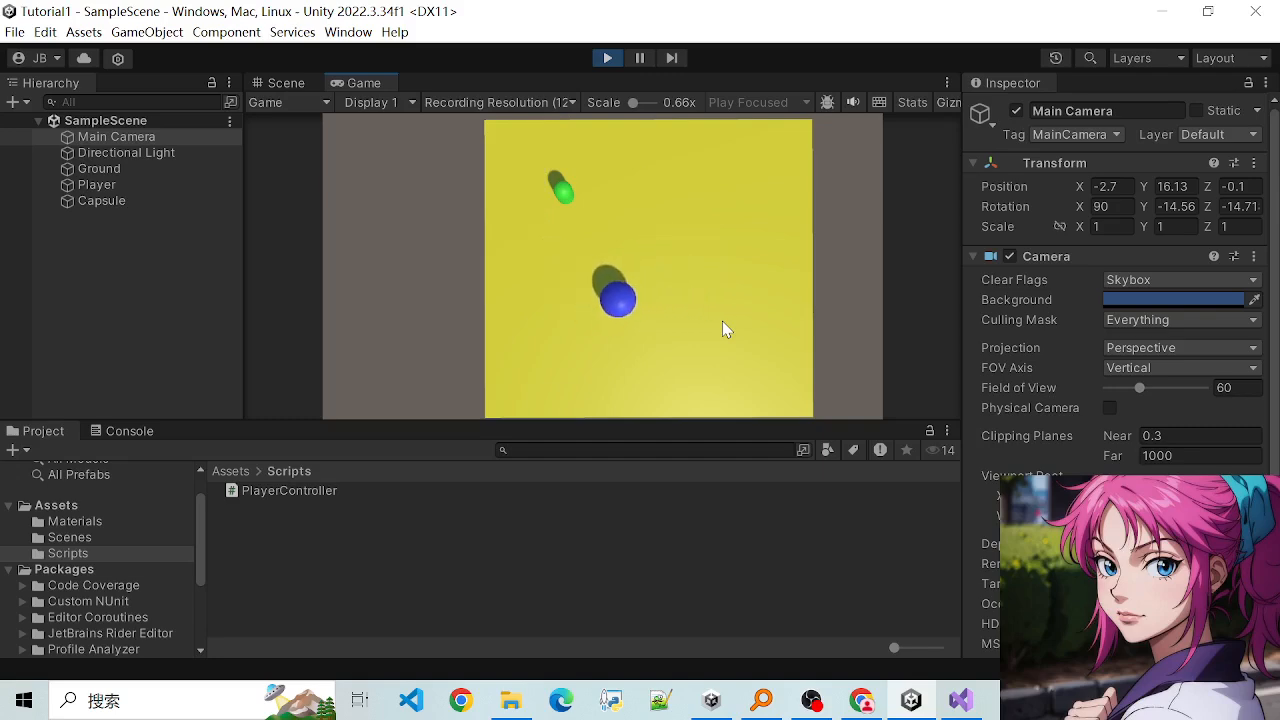
key(w)
key(s)
key(d)
key(w)
key(a)
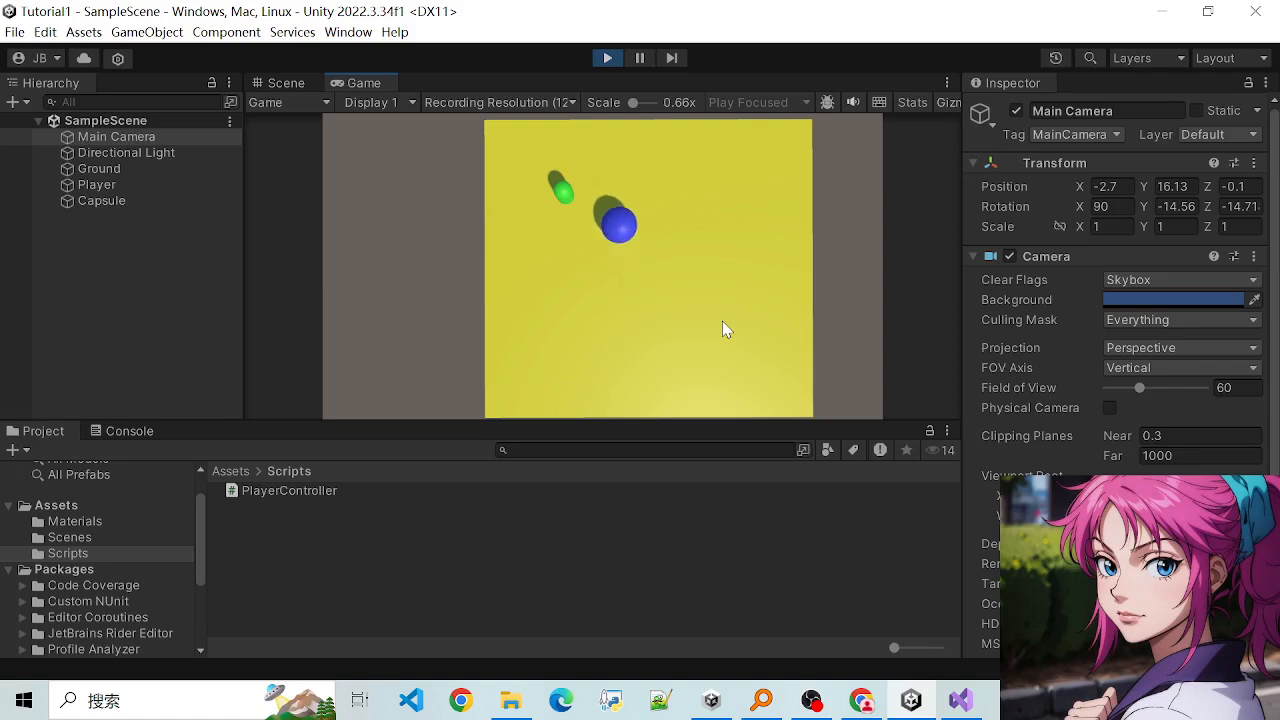
key(s)
key(d)
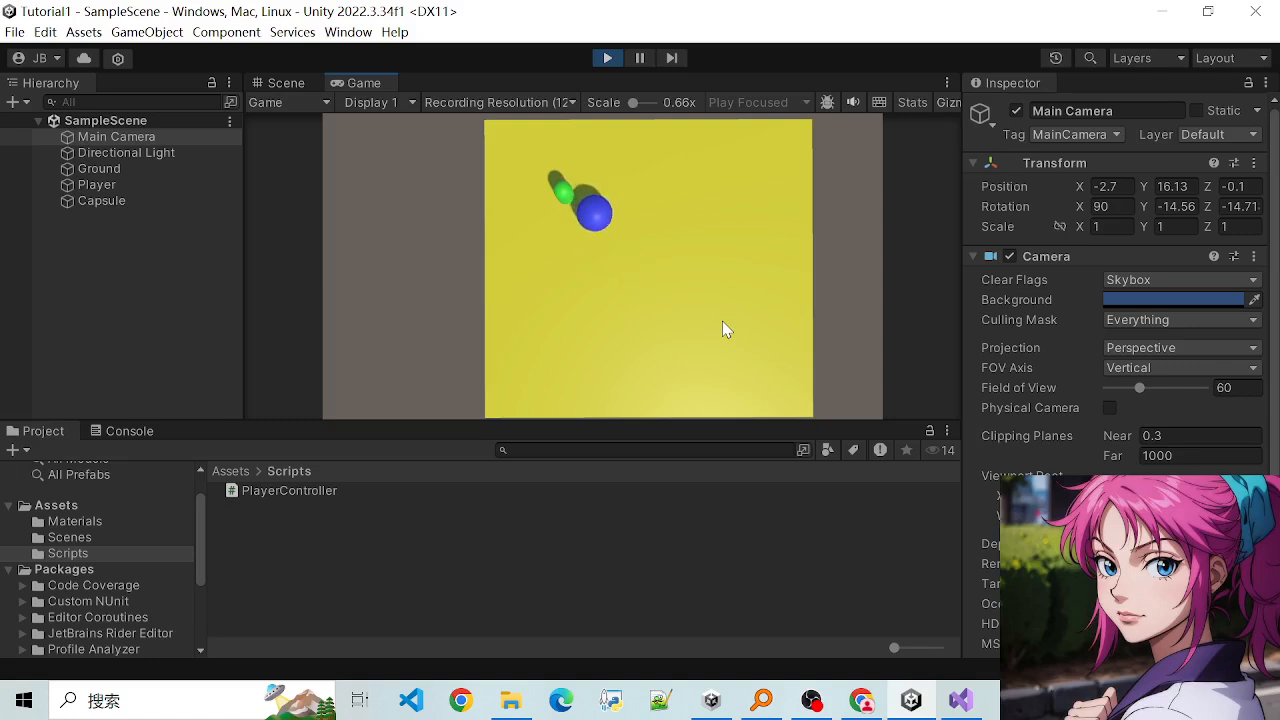
key(w)
key(a)
key(d)
key(s)
key(d)
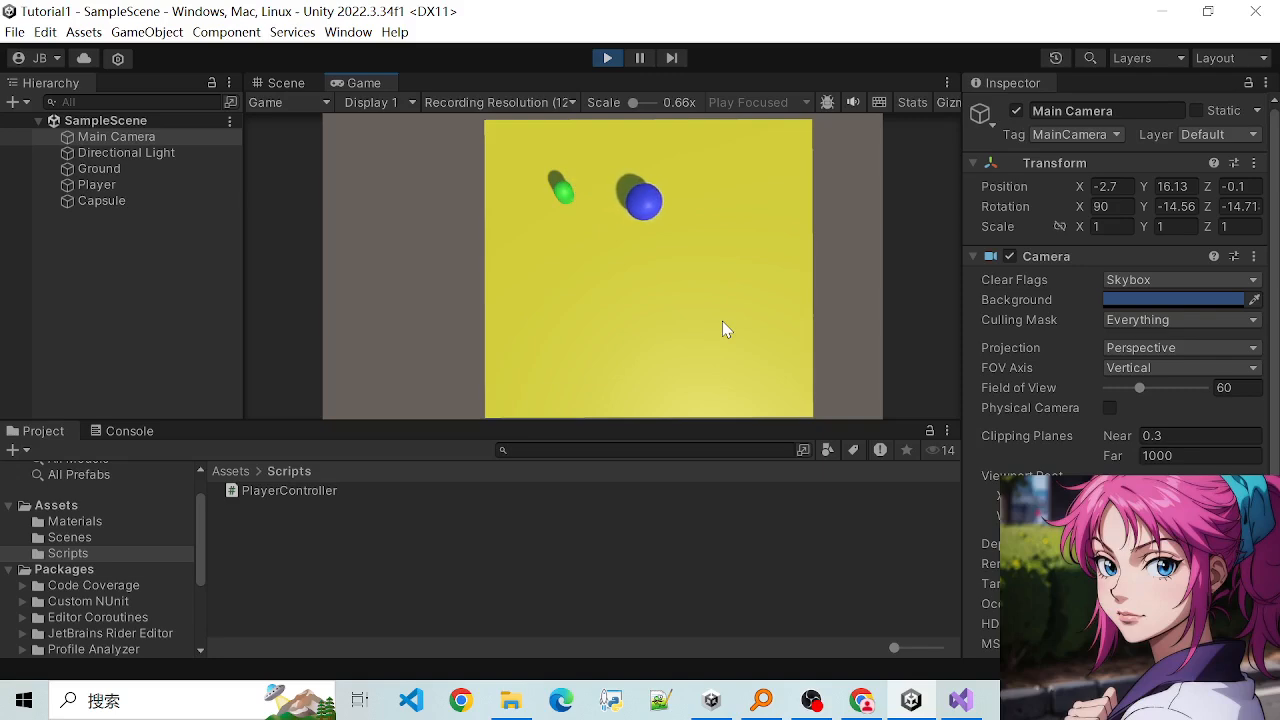
key(s)
key(w)
key(a)
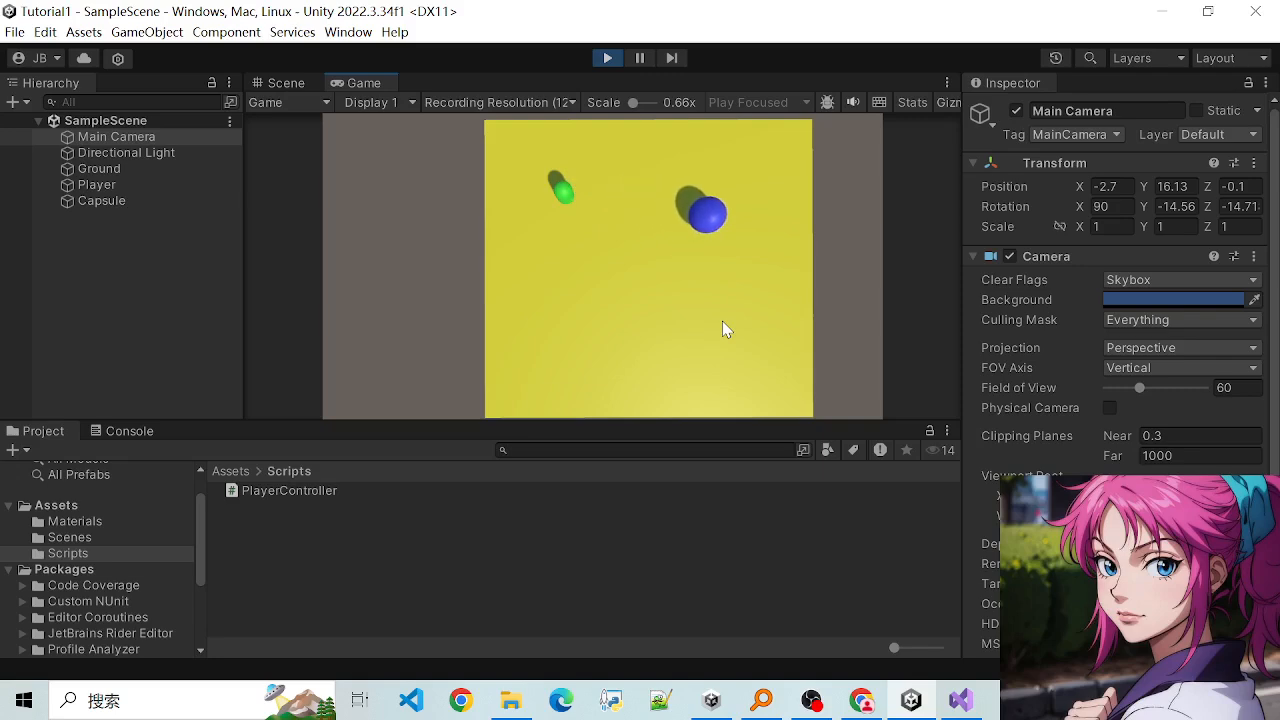
key(s)
key(s)
key(d)
key(w)
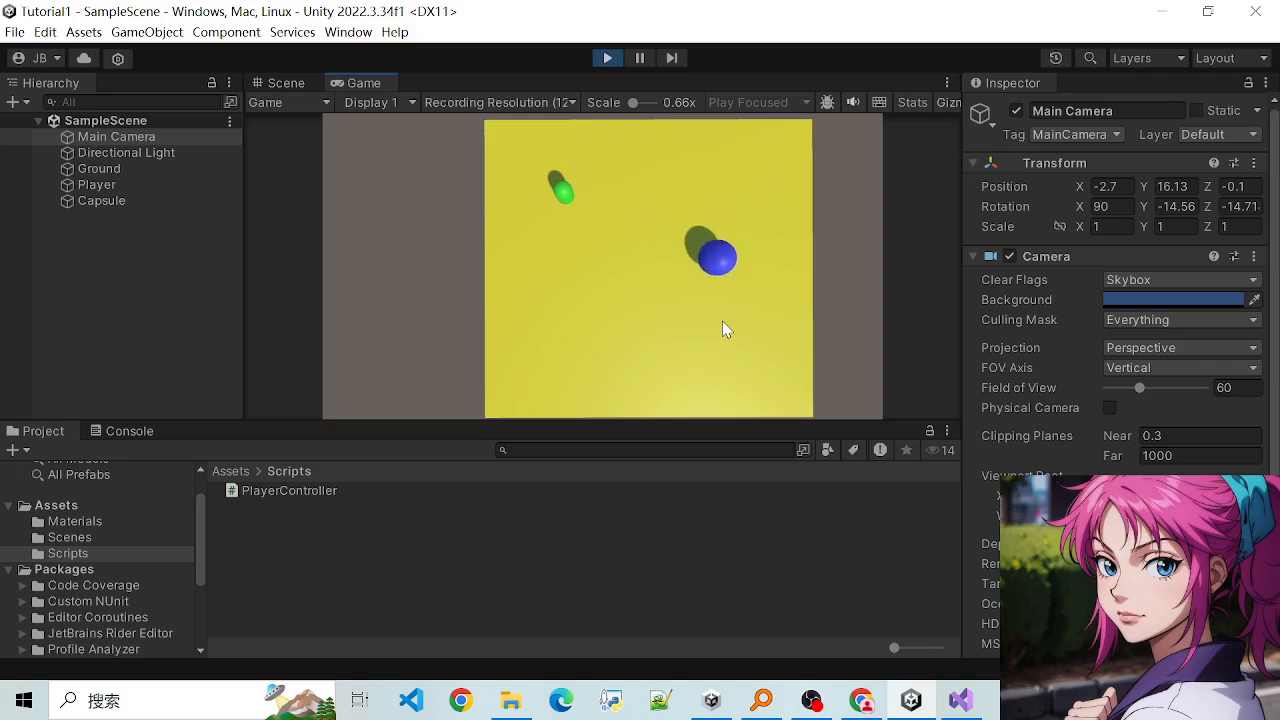
key(a)
- Test the Player sphere's sideways movement with the alternative direction controls
key(Left)
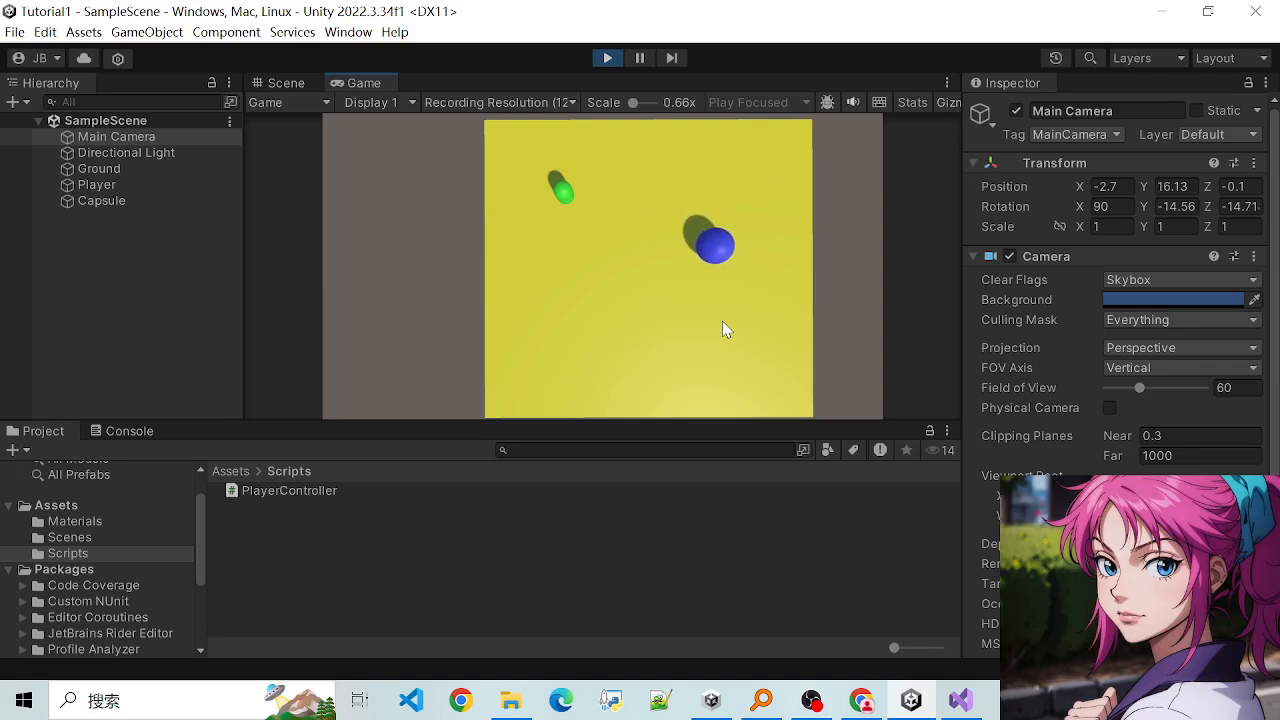
key(Left)
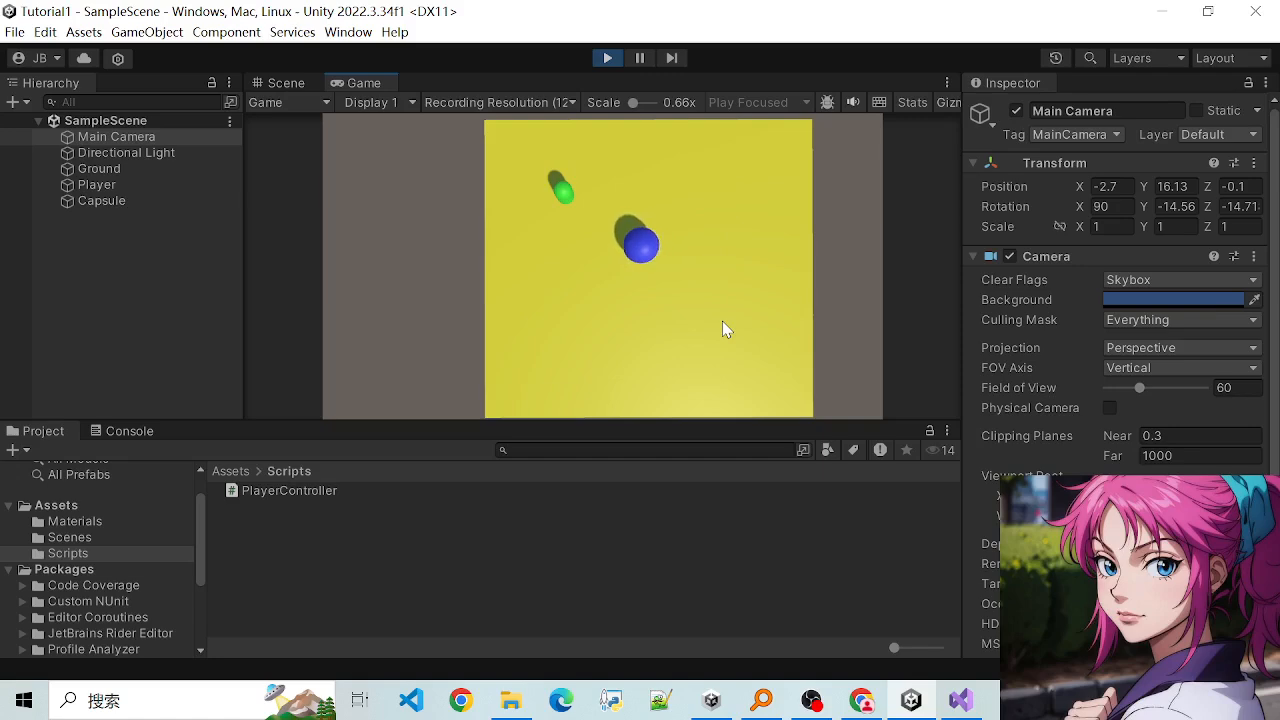
key(Right)
key(Right)
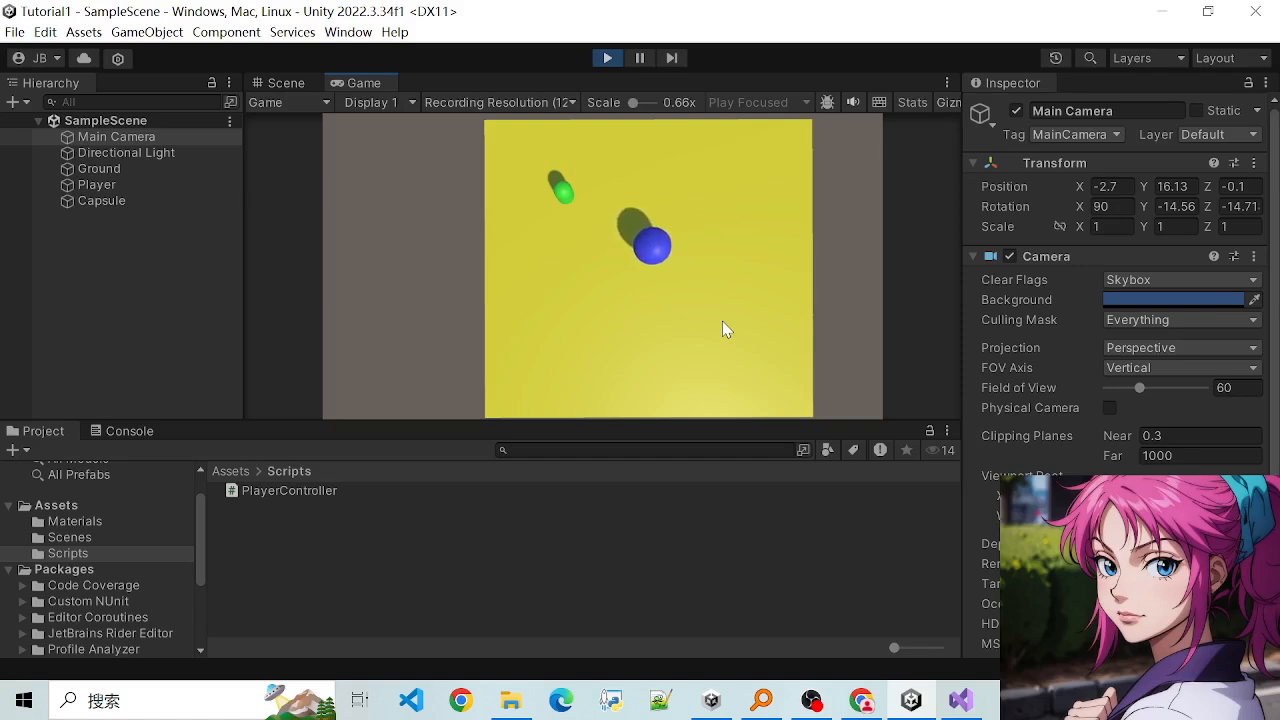
key(Left)
key(Right)
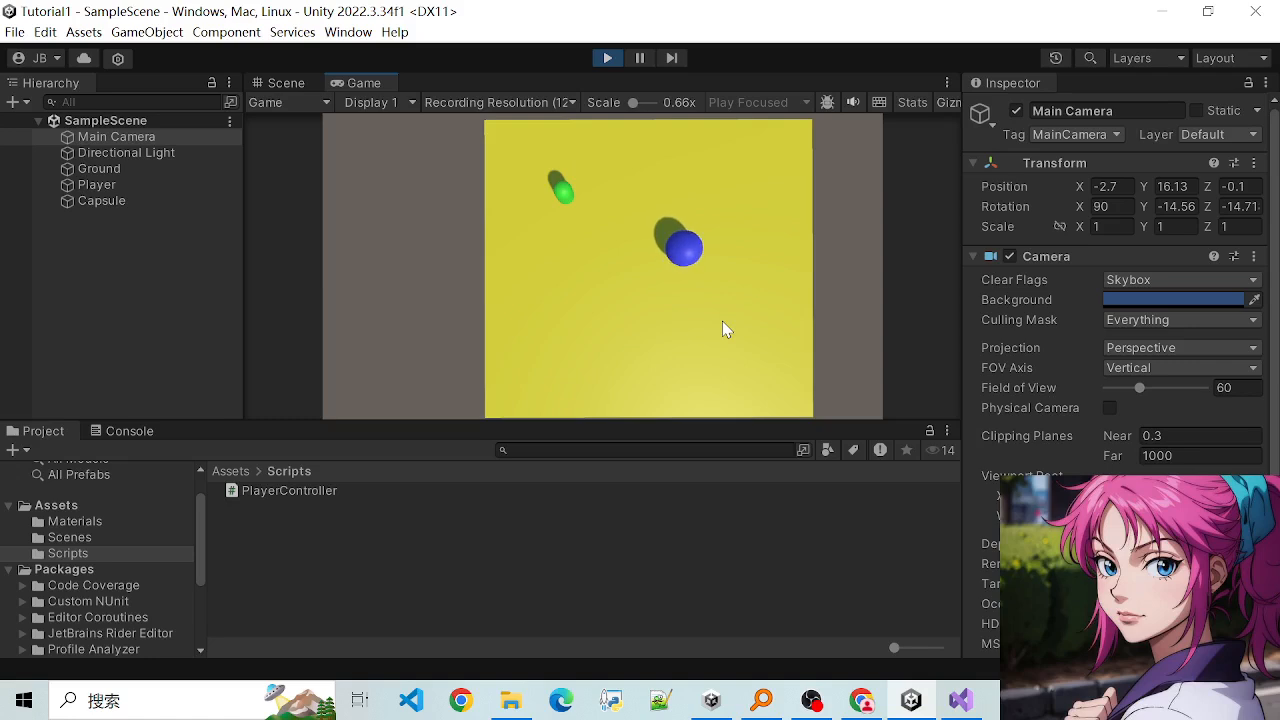
key(Left)
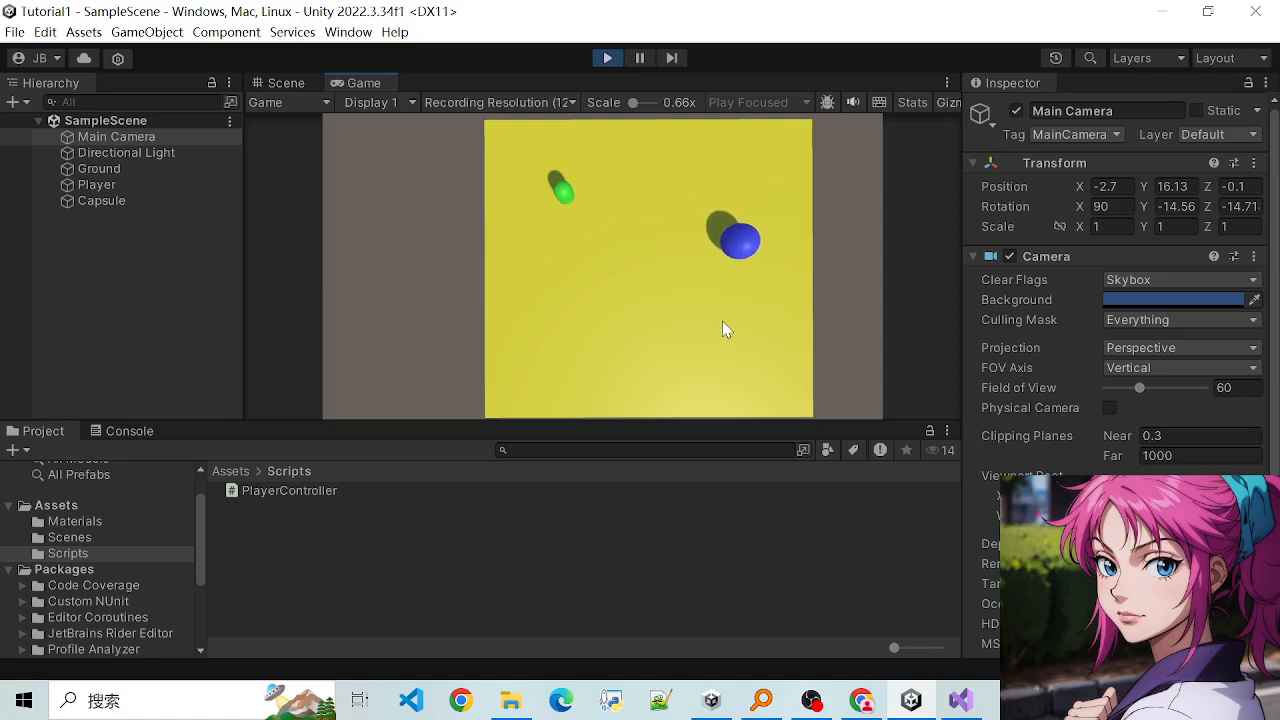
key(Right)
- Steer the Player sphere forward, backward and sideways near Capsule with the alternative direction controls
key(Up)
key(Down)
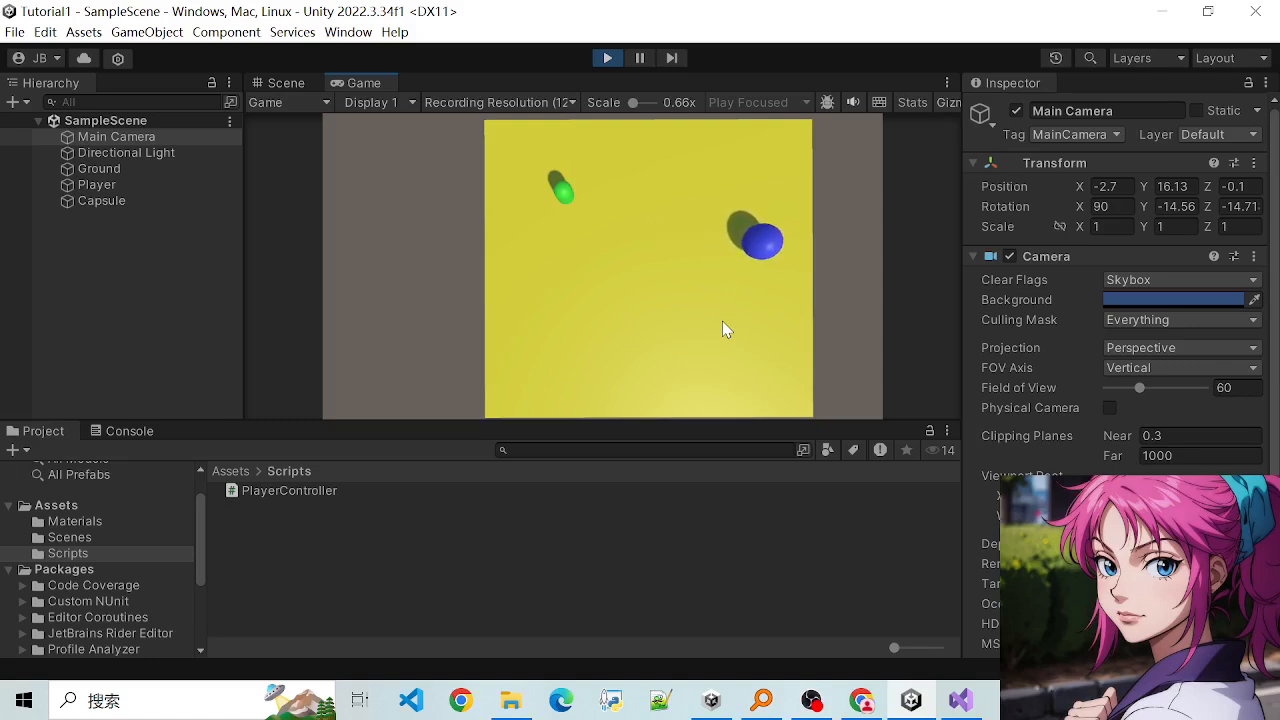
key(Up)
key(Left)
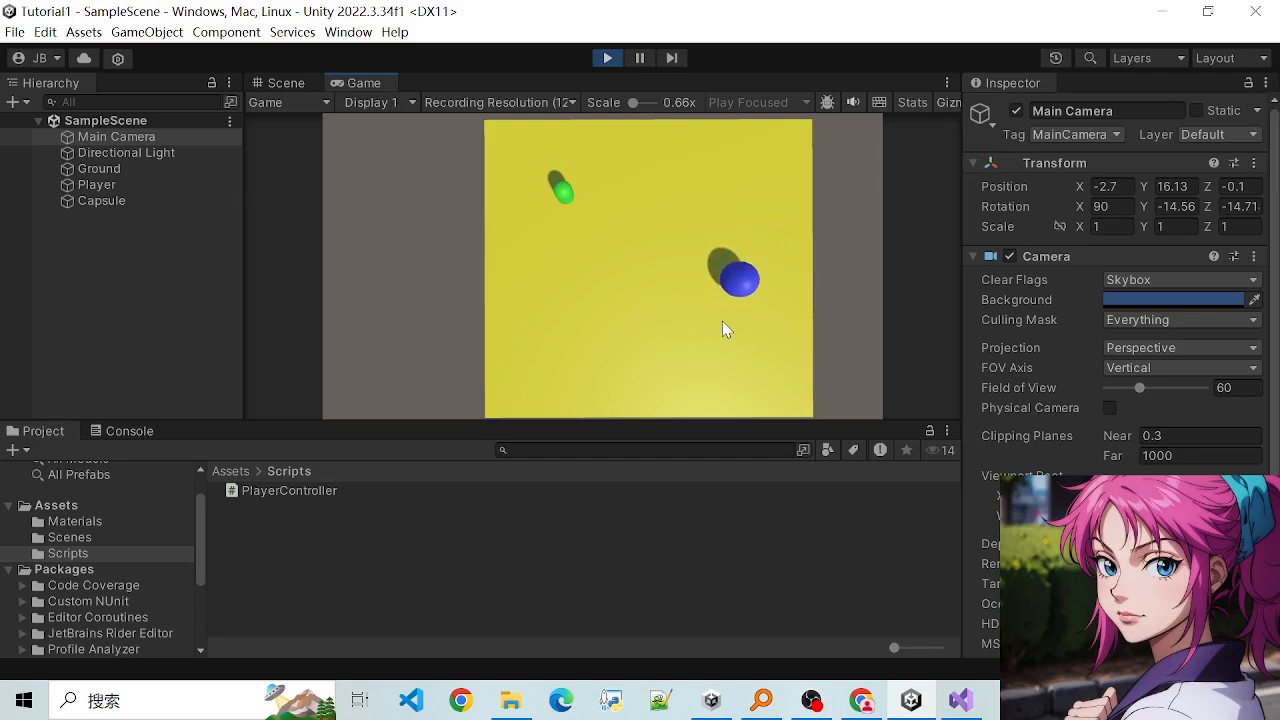
key(Down)
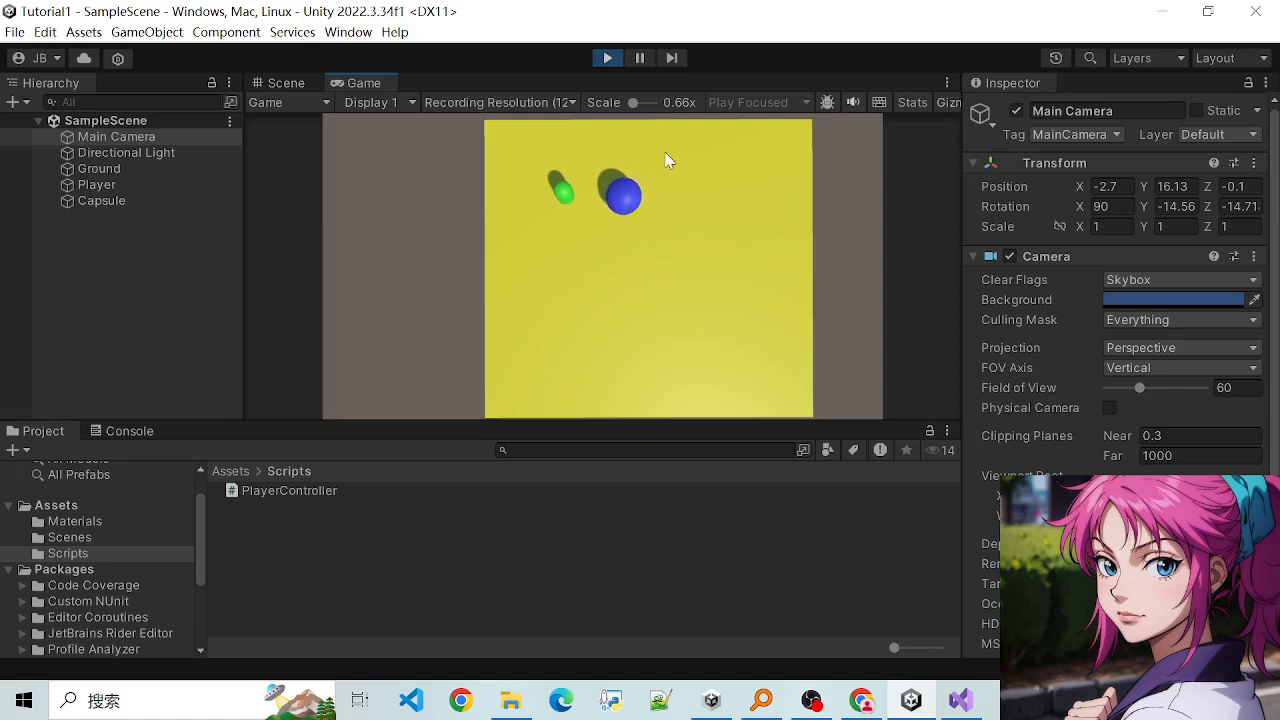
key(Right)
key(Left)
key(Up)
key(Right)
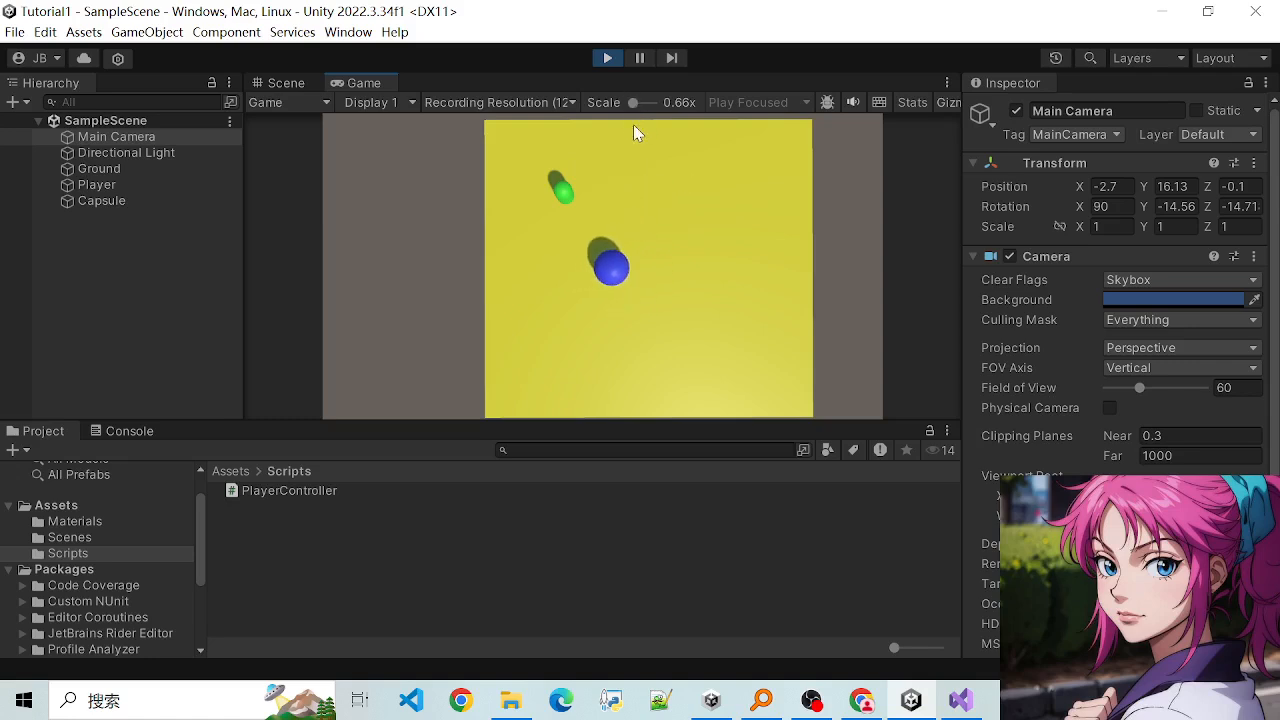
key(Up)
key(Left)
key(Down)
key(Right)
key(Up)
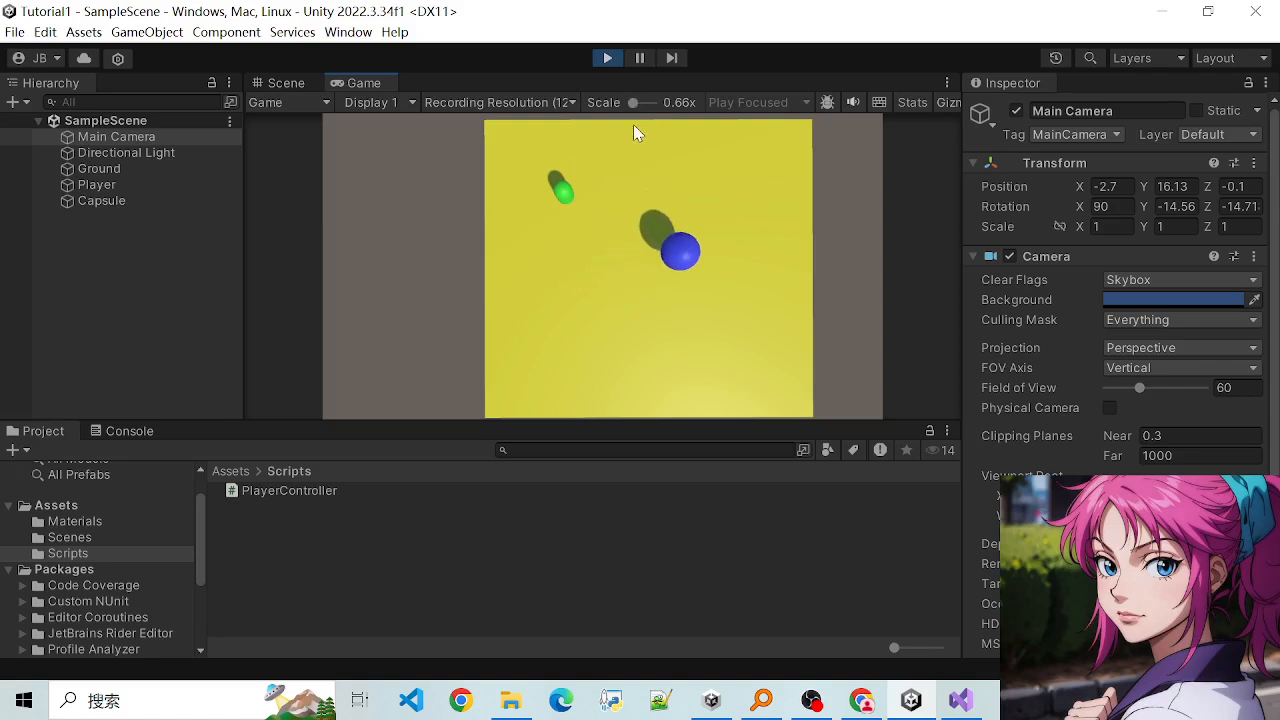
key(Left)
key(Right)
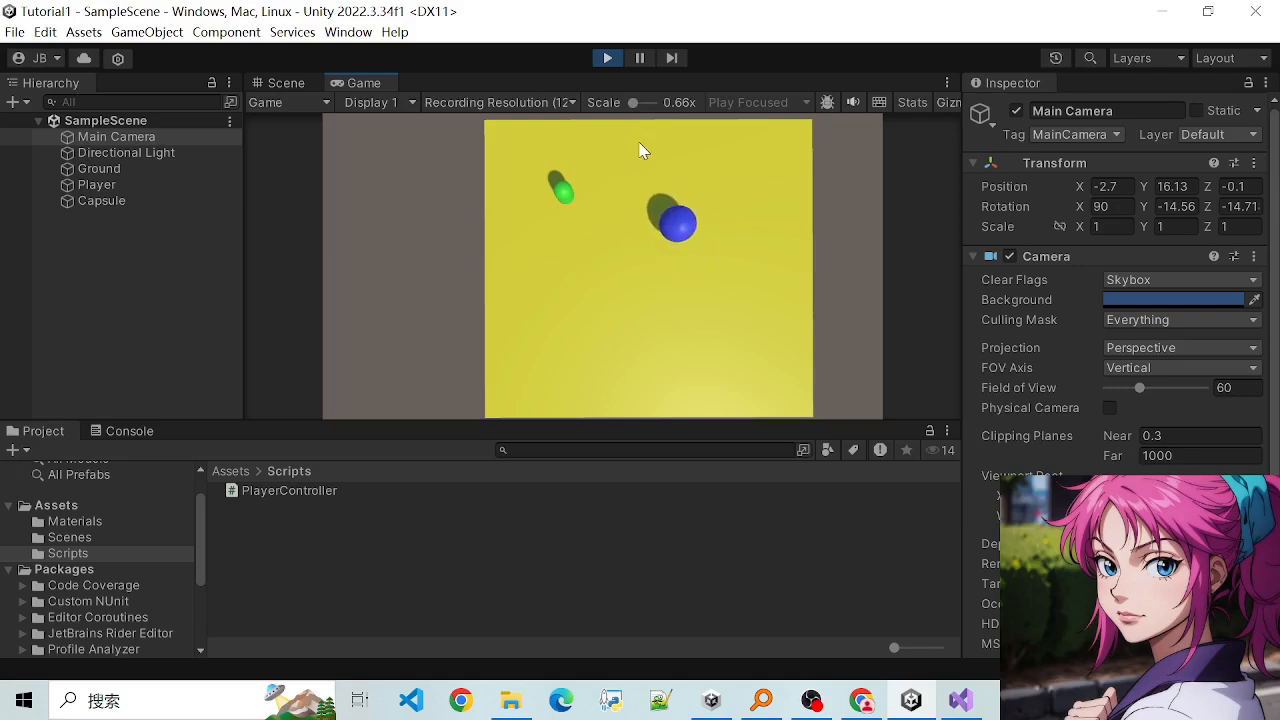
- Stop play mode and return to the Scene view of the ground and Main Camera
click(608, 59)
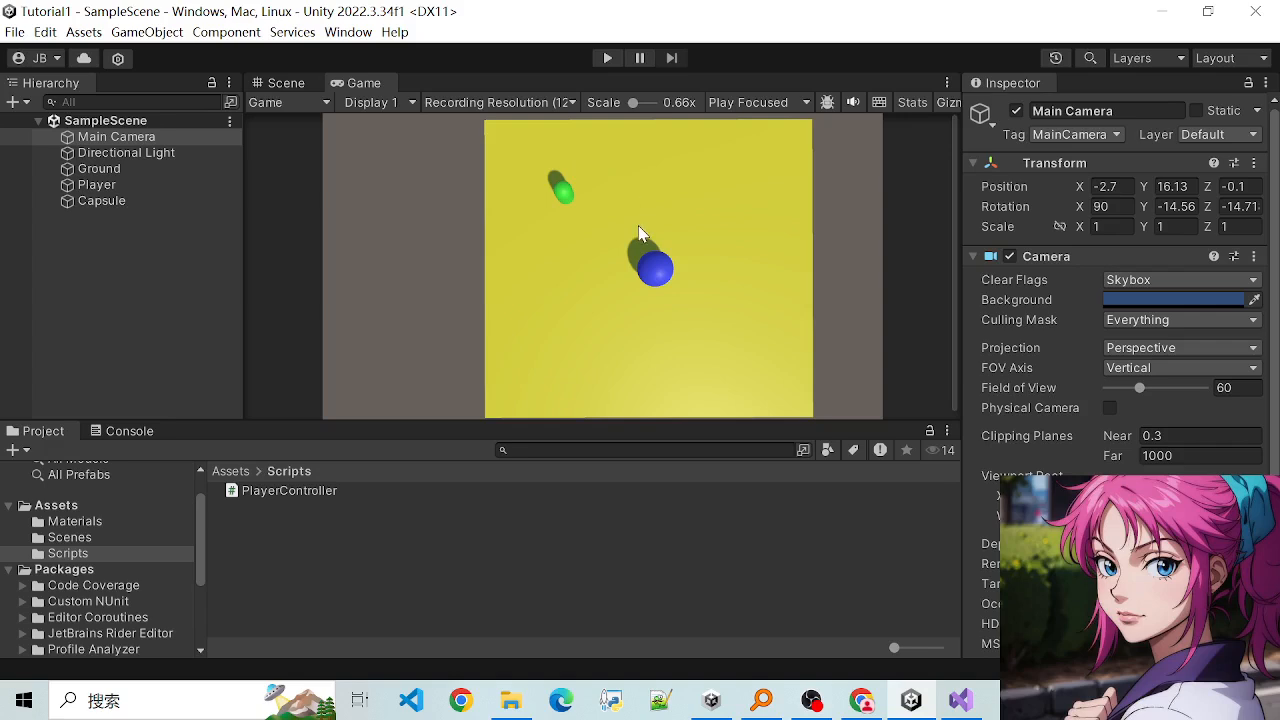
scroll(646, 258, up, 3)
scroll(640, 260, down, 4)
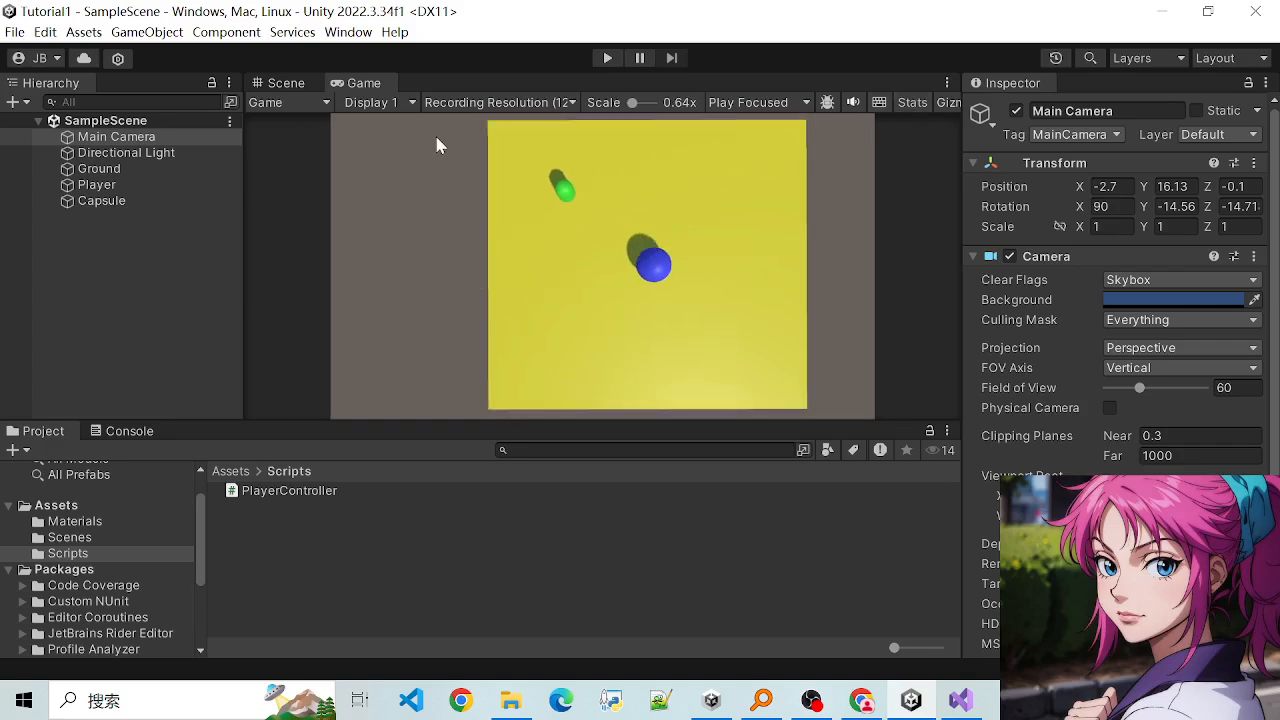
click(284, 83)
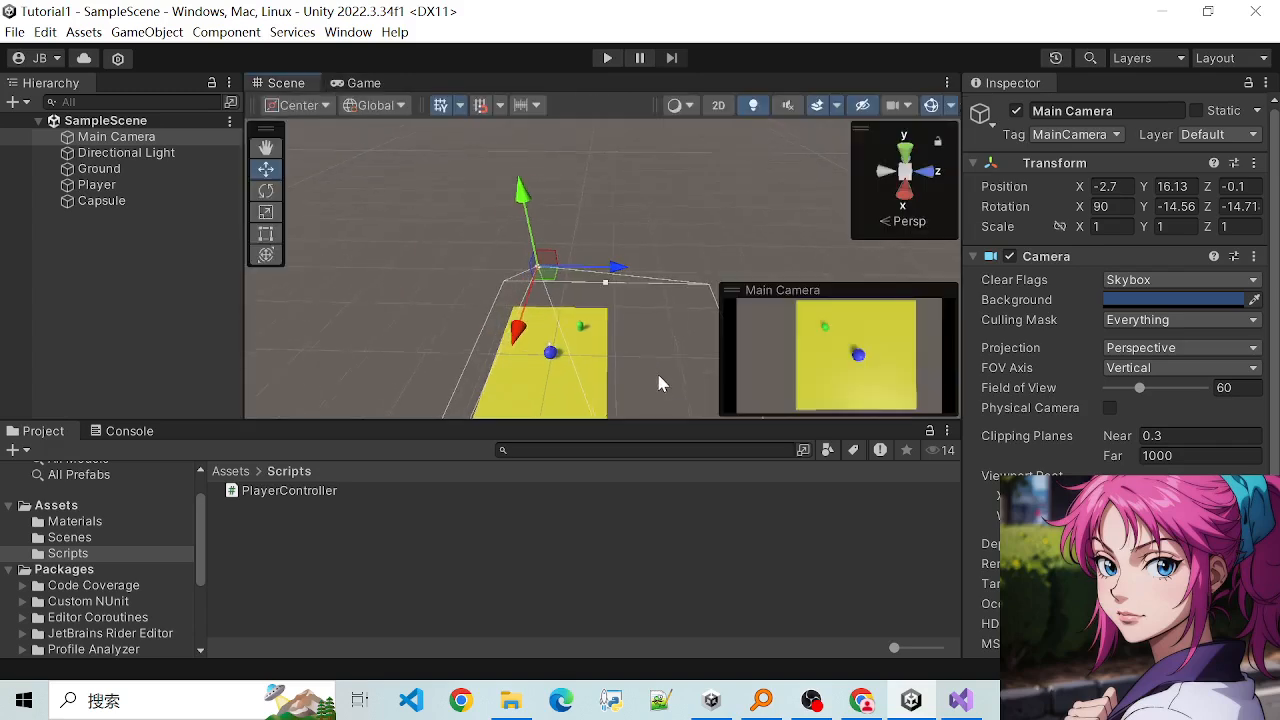
scroll(585, 347, up, 2)
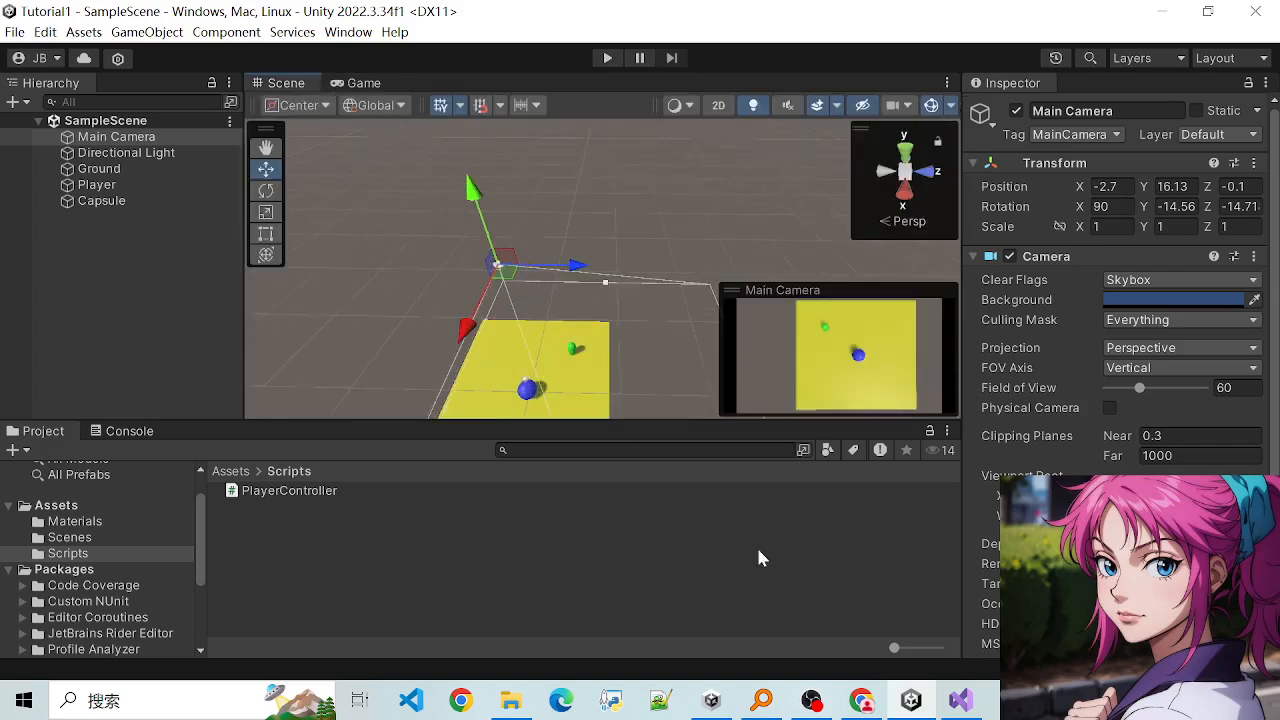
- Switch to PlayerController.cs in Visual Studio and add a comma after the last distance argument of the Translate call to begin a fourth argument
click(952, 702)
scroll(637, 354, down, 4)
scroll(630, 357, up, 2)
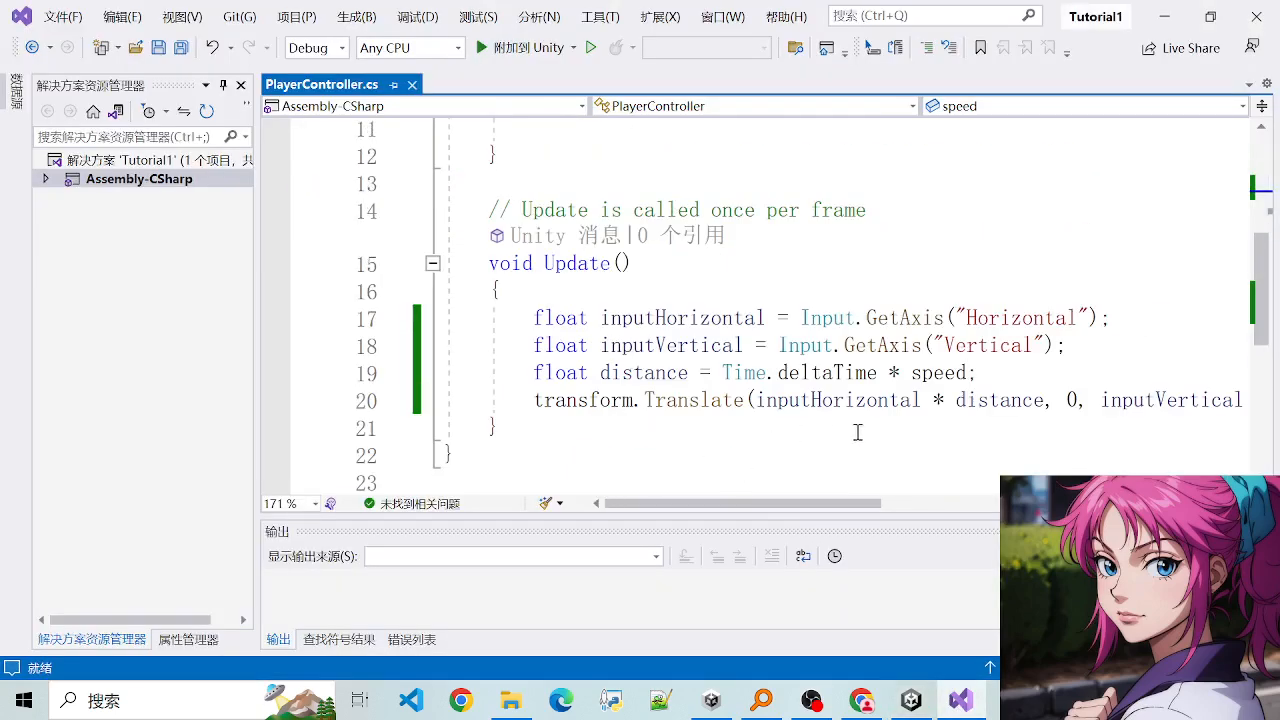
double_click(647, 399)
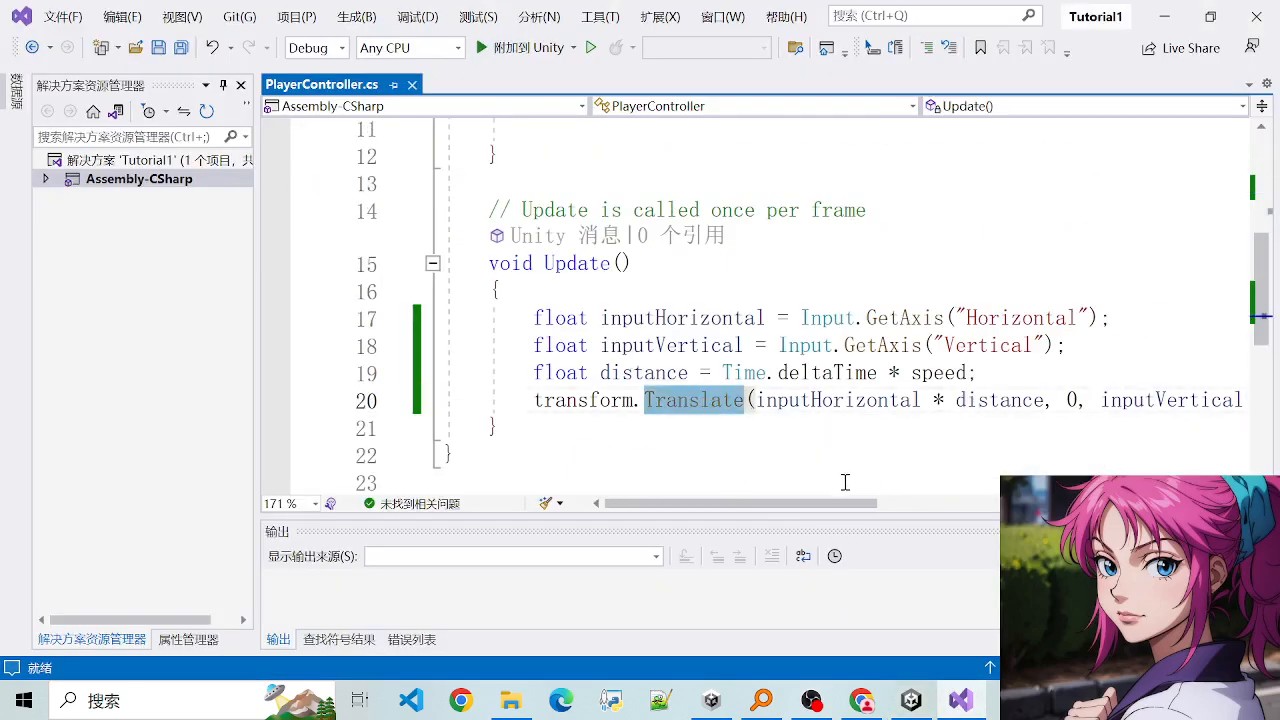
drag(822, 507, 925, 509)
click(1053, 399)
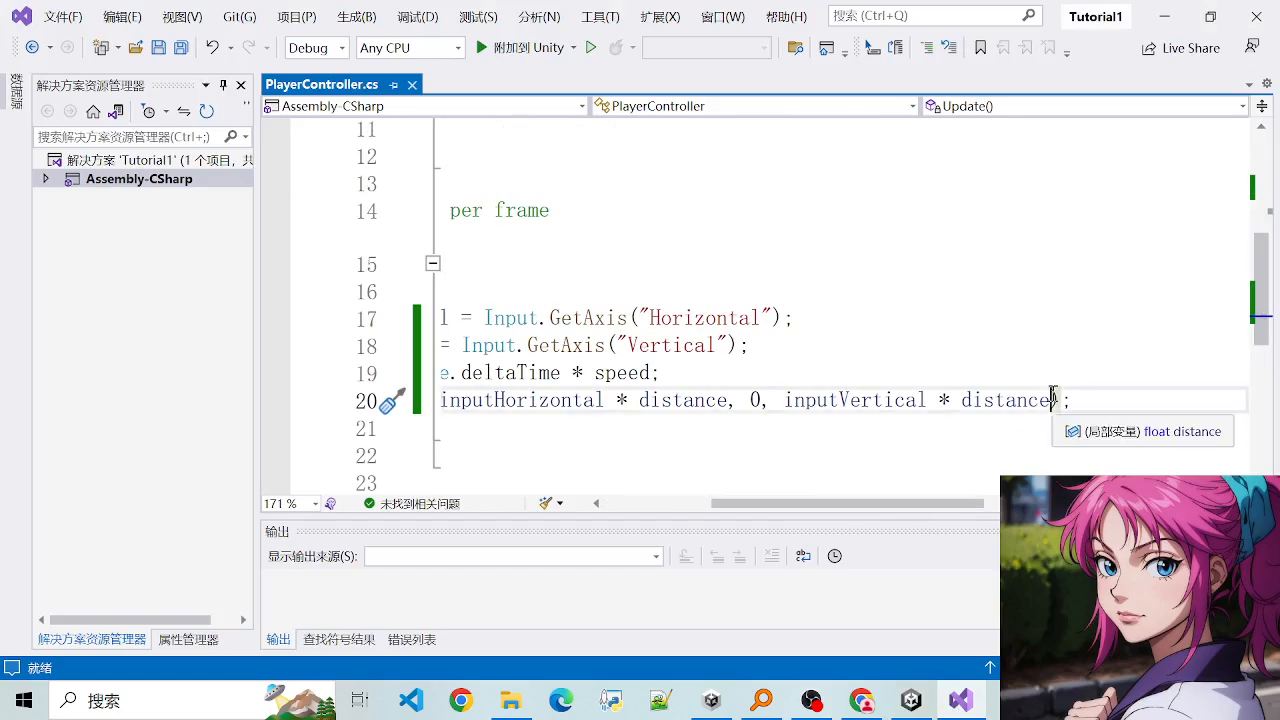
text(,)
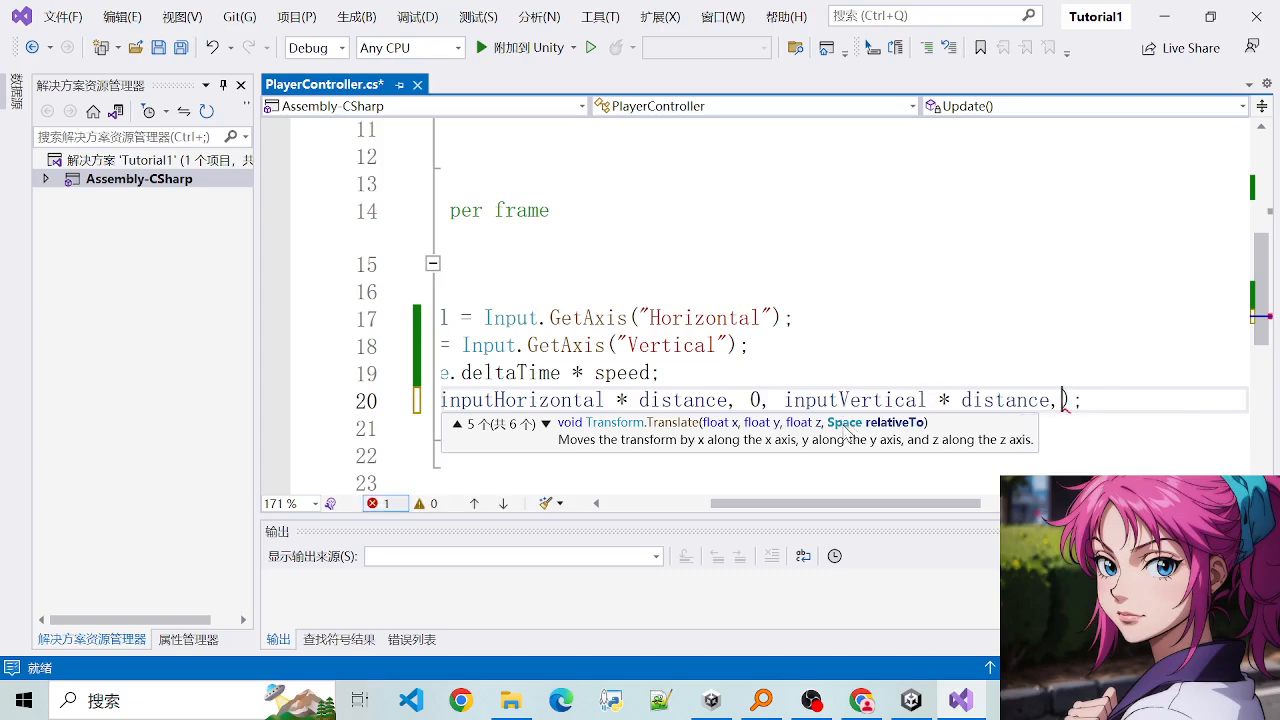
mouse_move(862, 510)
mouse_down()
mouse_move(756, 510)
mouse_move(928, 515)
mouse_move(872, 517)
mouse_up()
- Switch to Unity and compare Main Camera's move handles in Local and Global orientation, leaving them set to Global
mouse_move(925, 708)
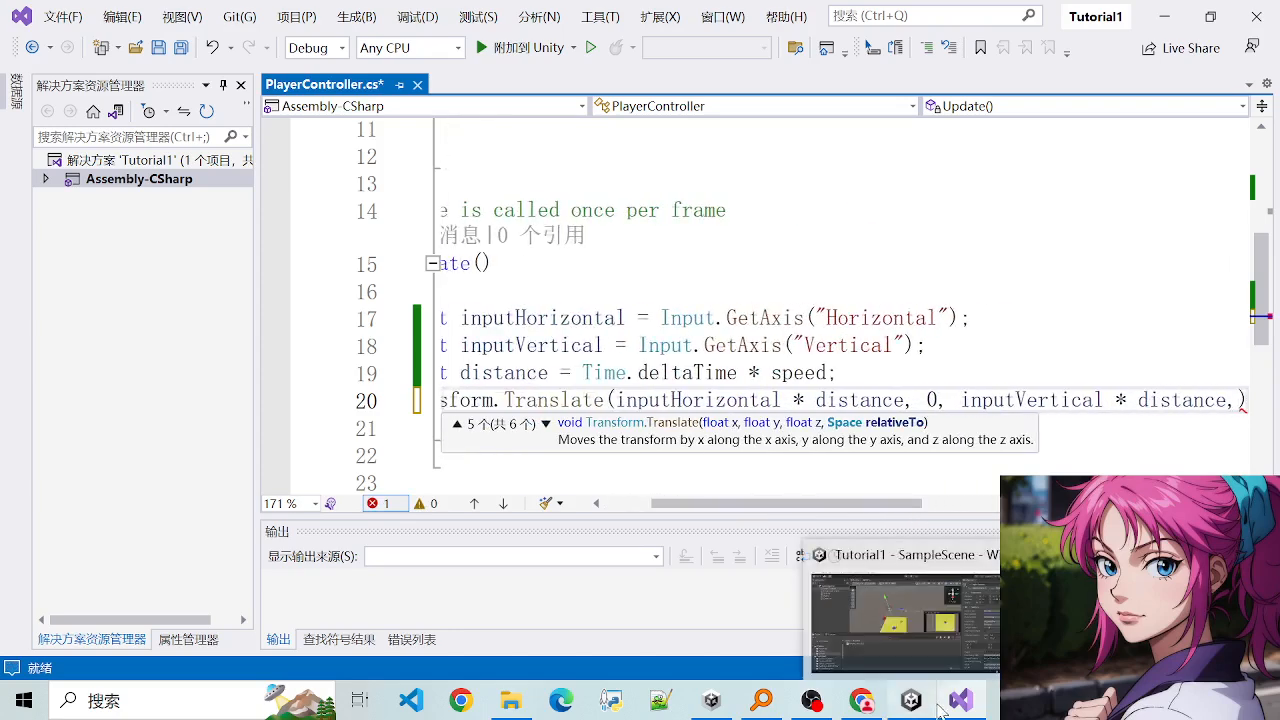
click(925, 708)
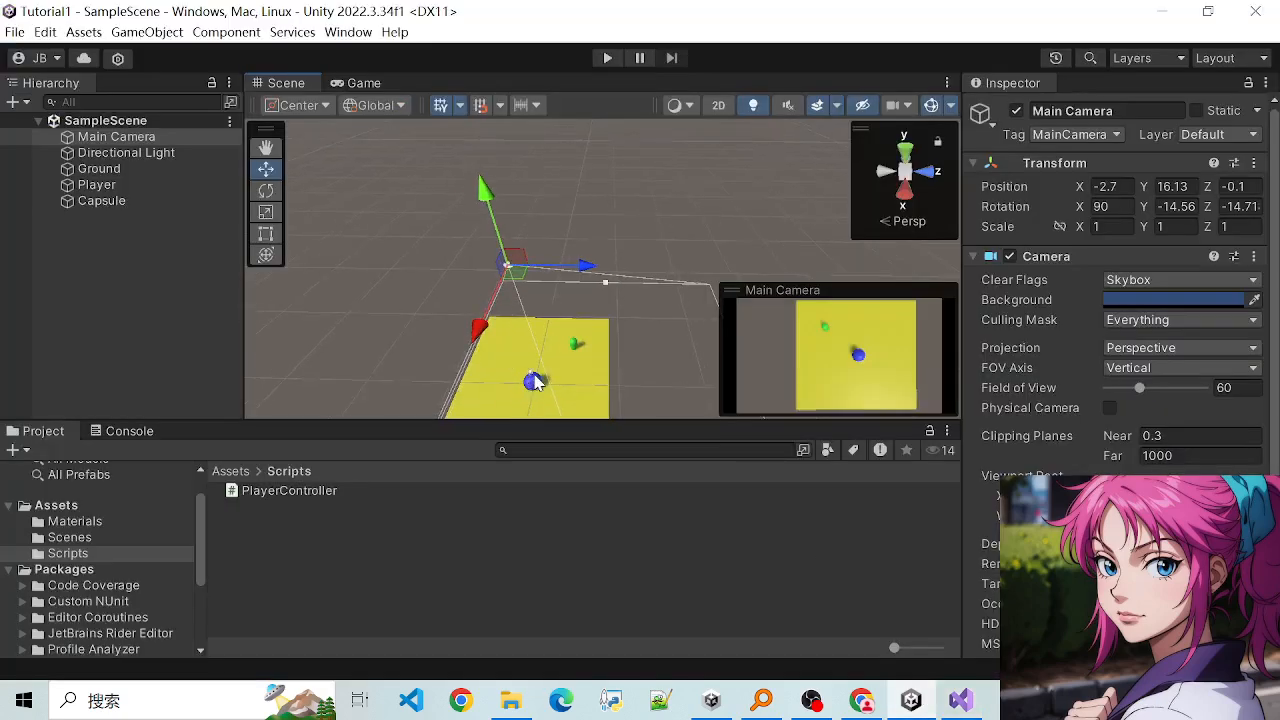
click(385, 105)
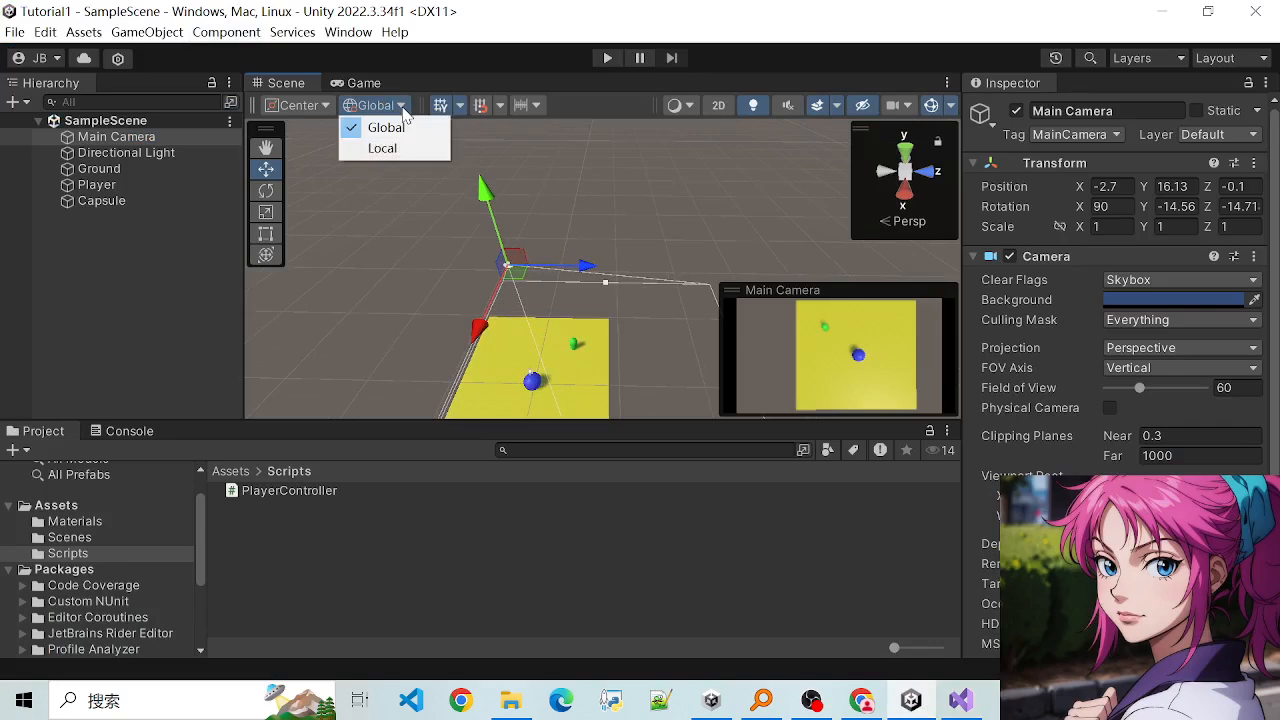
click(395, 142)
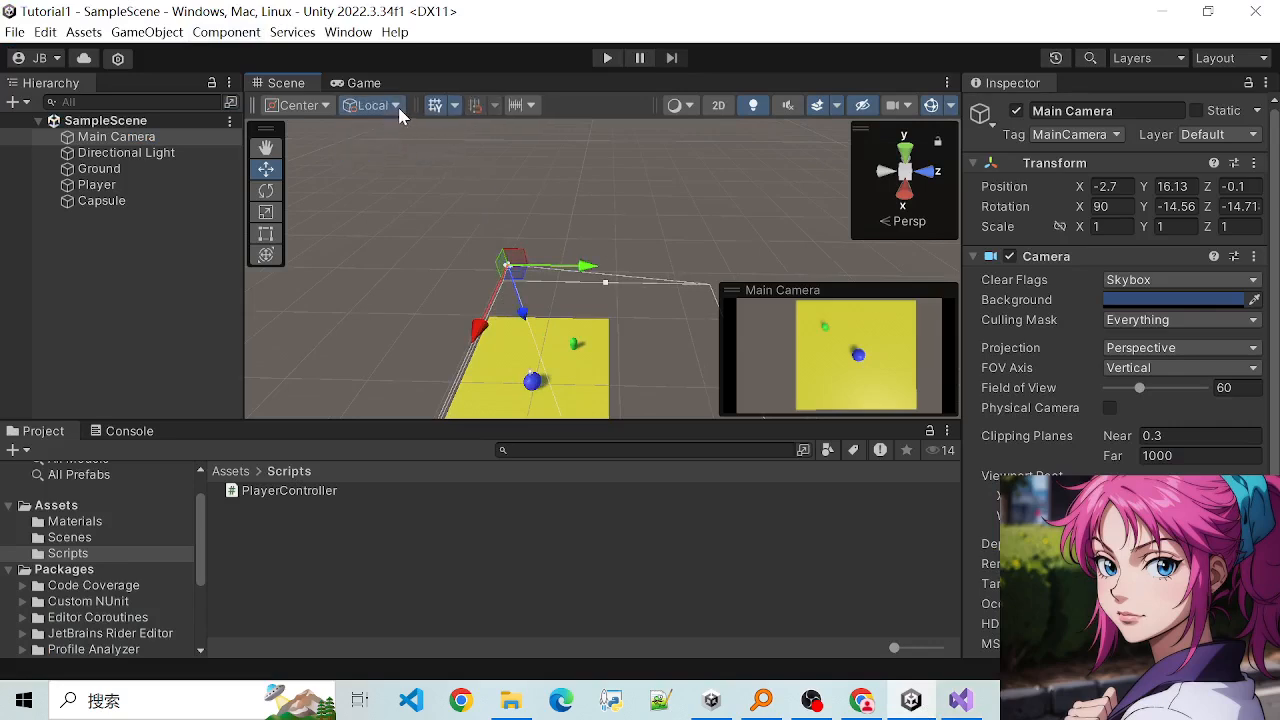
click(396, 106)
click(388, 126)
scroll(546, 376, up, 2)
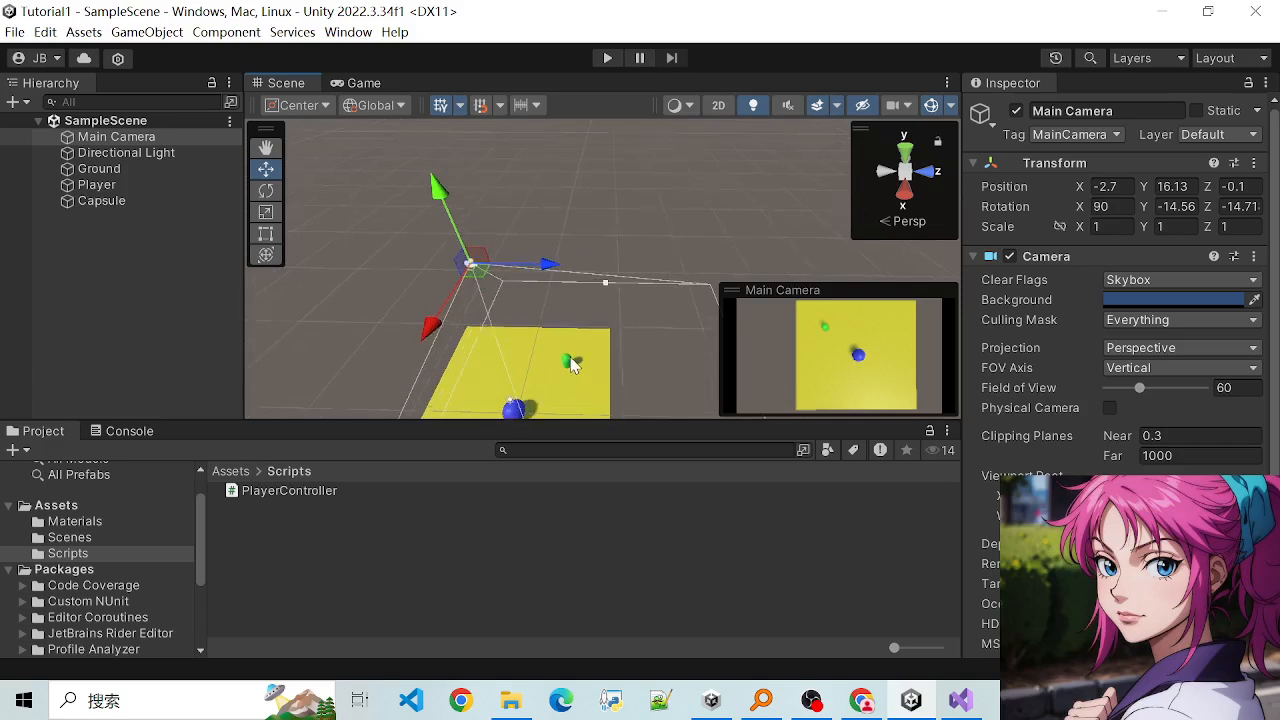
scroll(572, 365, down, 1)
click(401, 109)
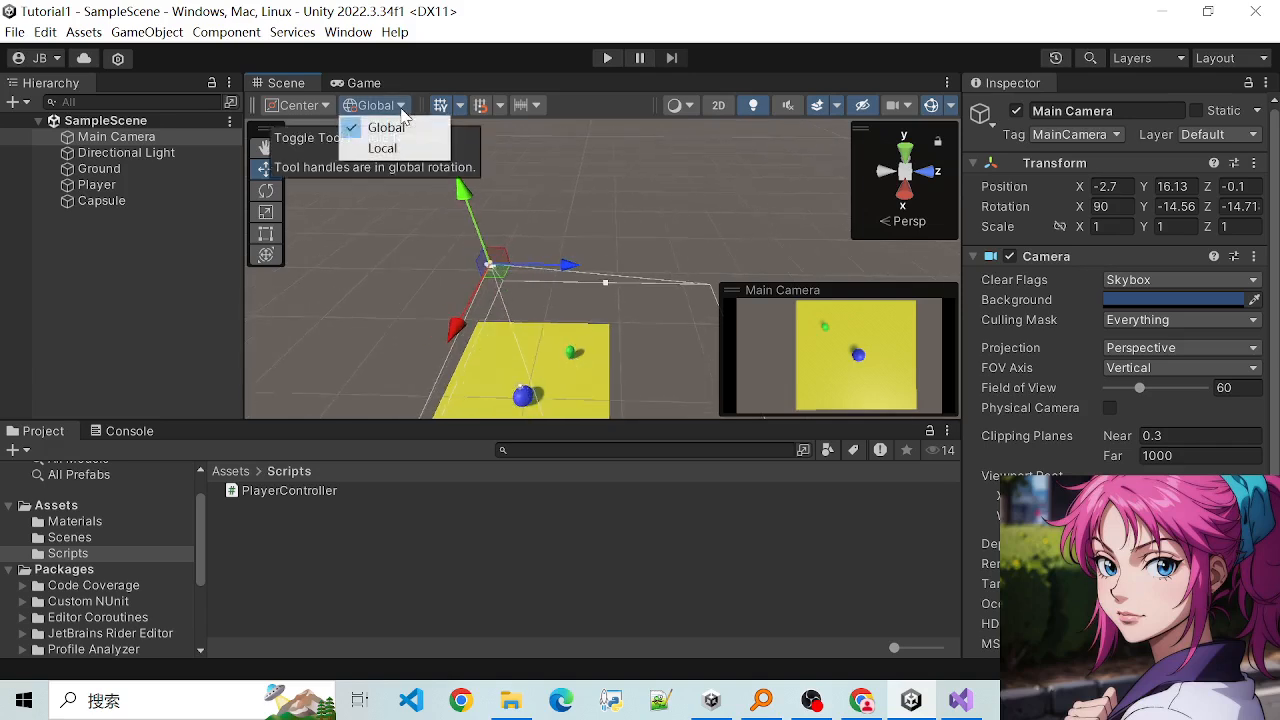
click(440, 48)
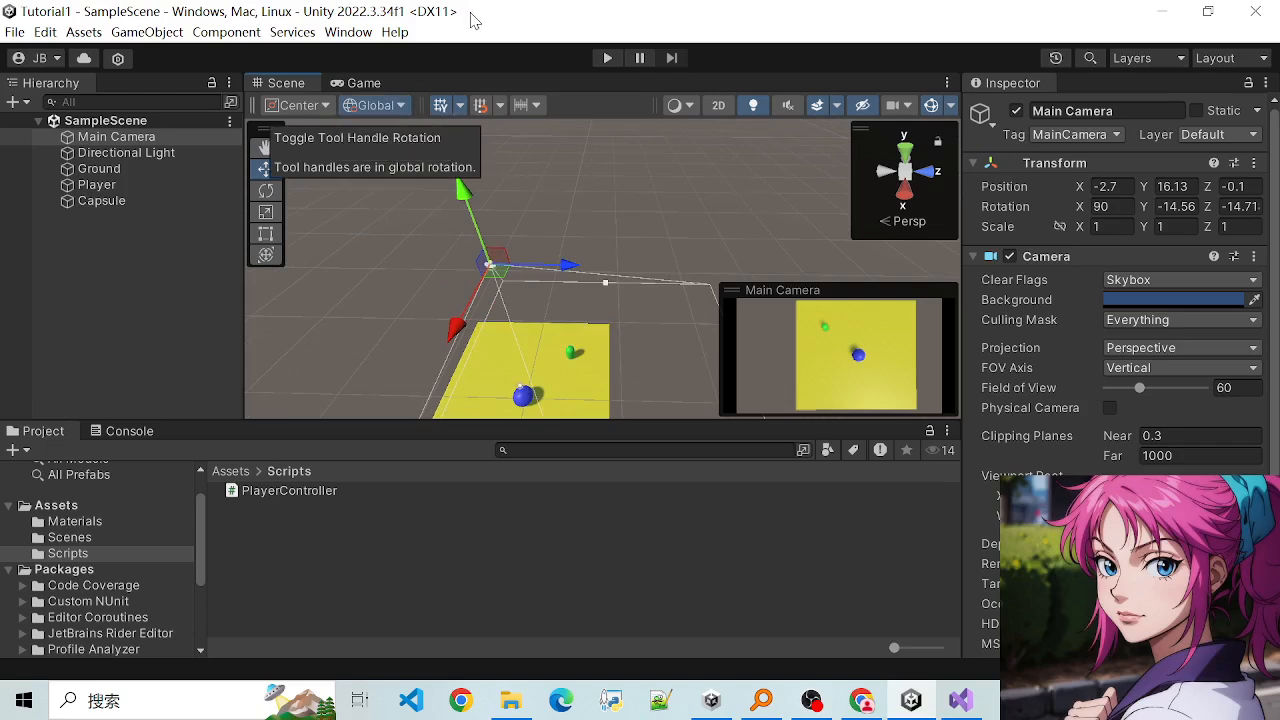
scroll(524, 357, up, 1)
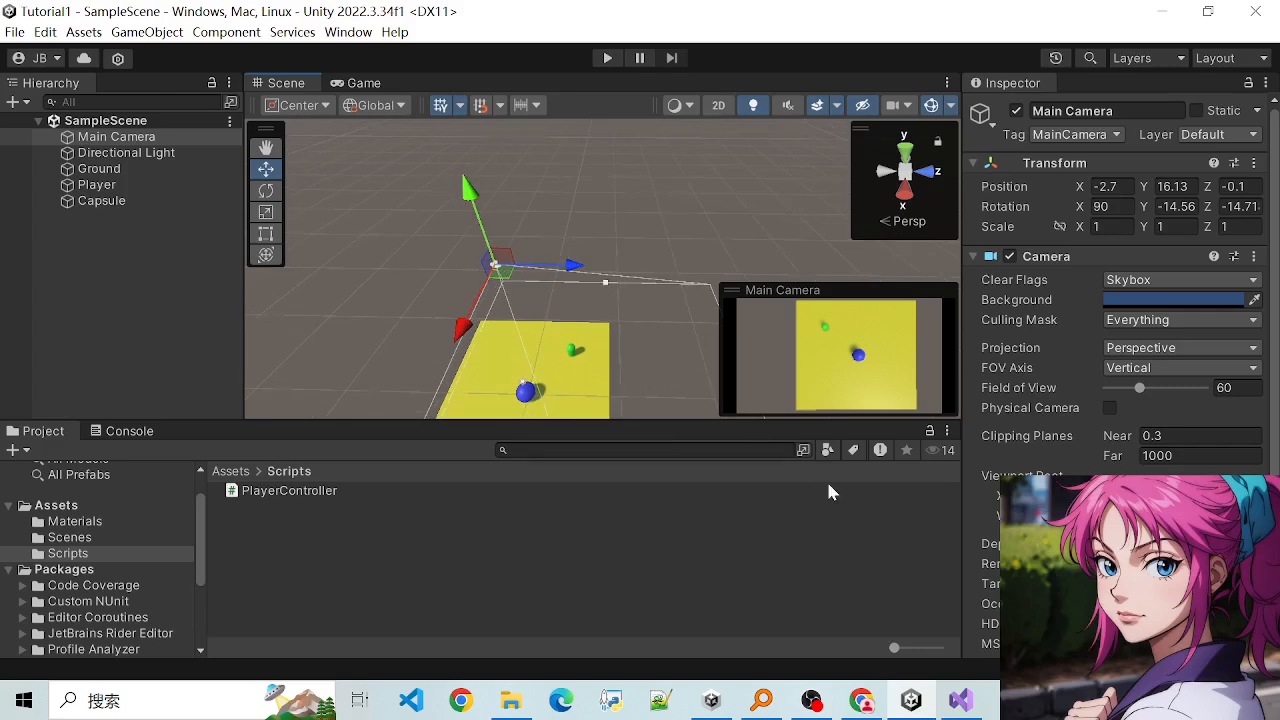
- Switch to PlayerController.cs in Visual Studio, enter Space.World as the fourth argument of the Translate call and save the script
click(960, 700)
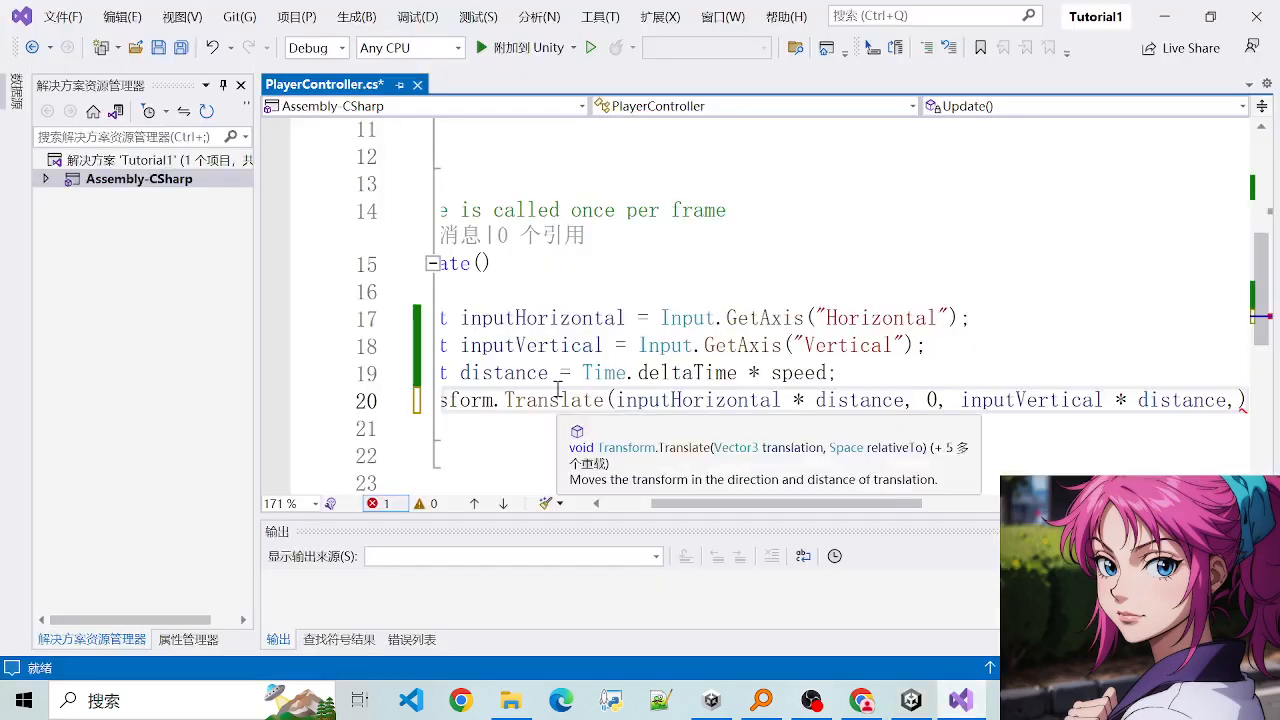
drag(558, 391, 805, 412)
drag(617, 373, 769, 402)
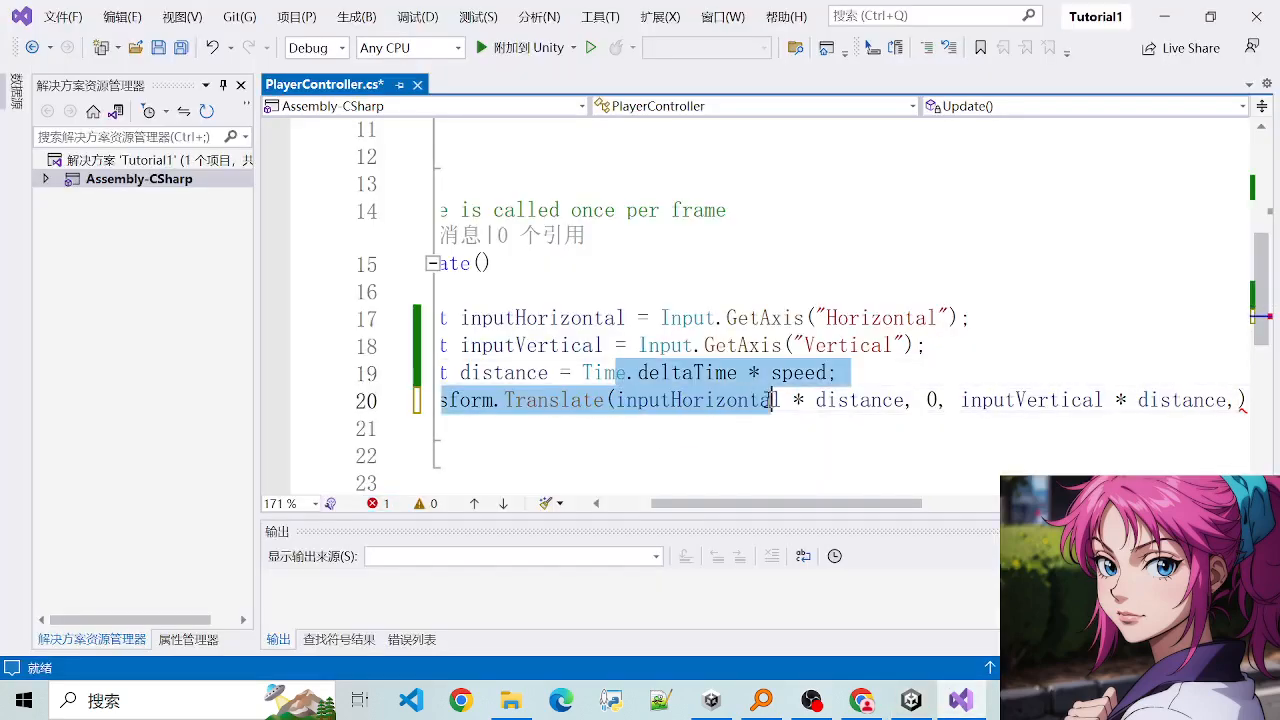
click(638, 400)
click(795, 402)
drag(850, 504, 931, 513)
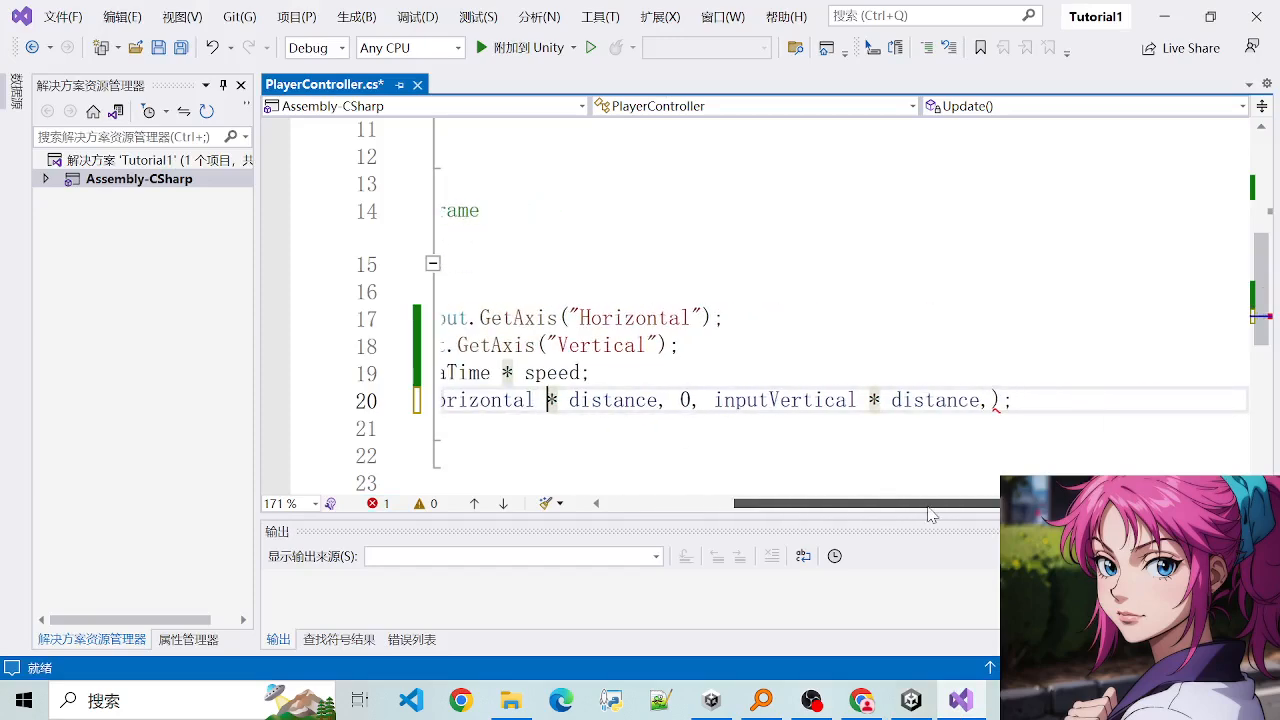
click(992, 398)
text(Space)
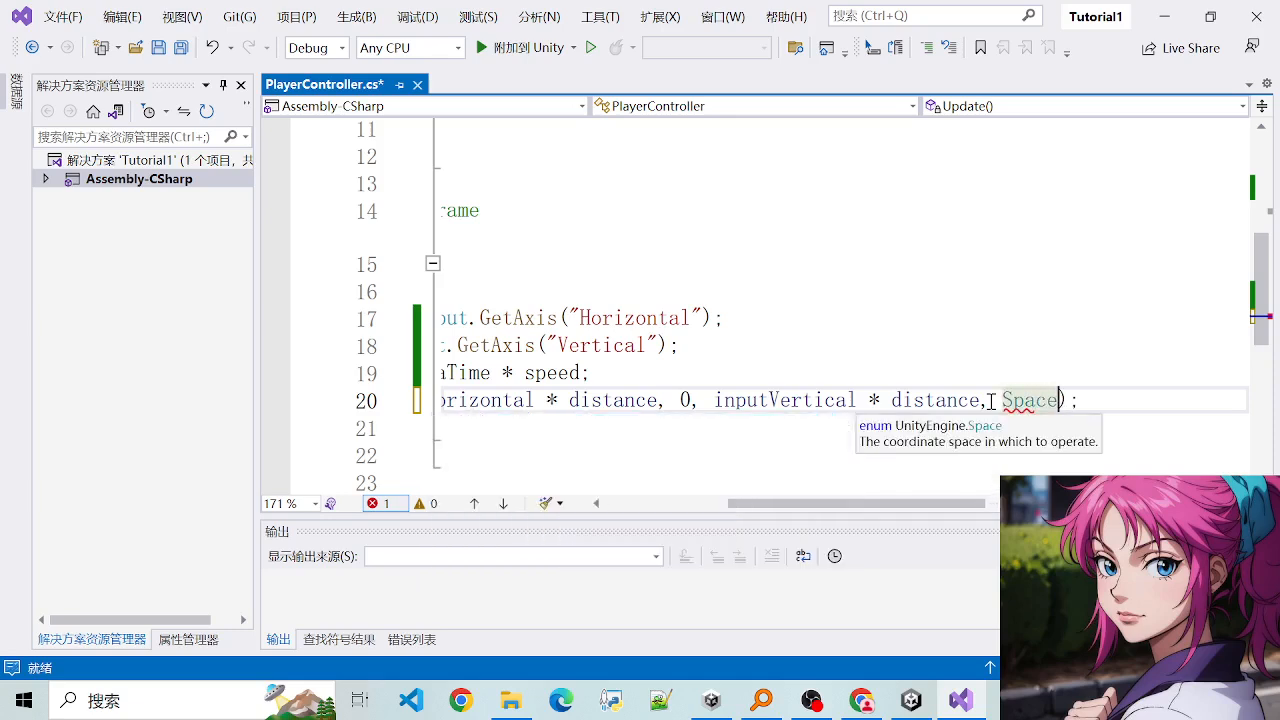
text(.World)
key(ctrl+s)
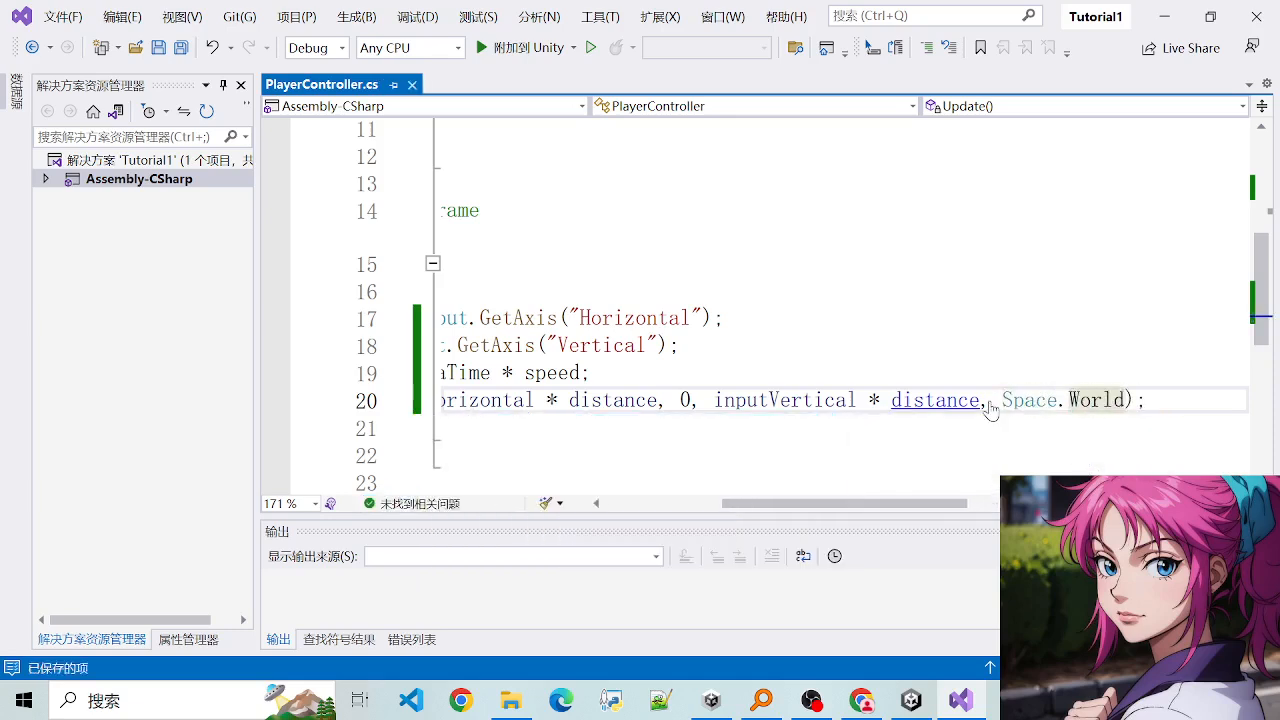
key(ctrl+shift+s)
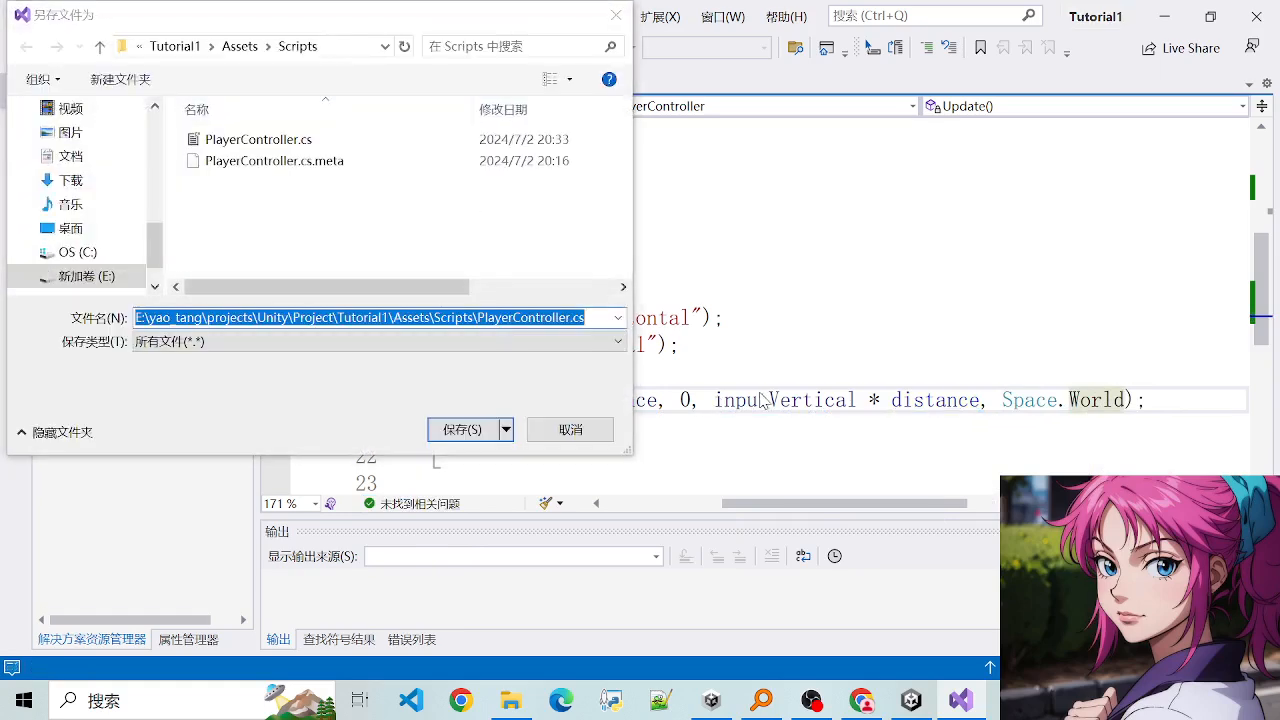
click(614, 28)
click(775, 400)
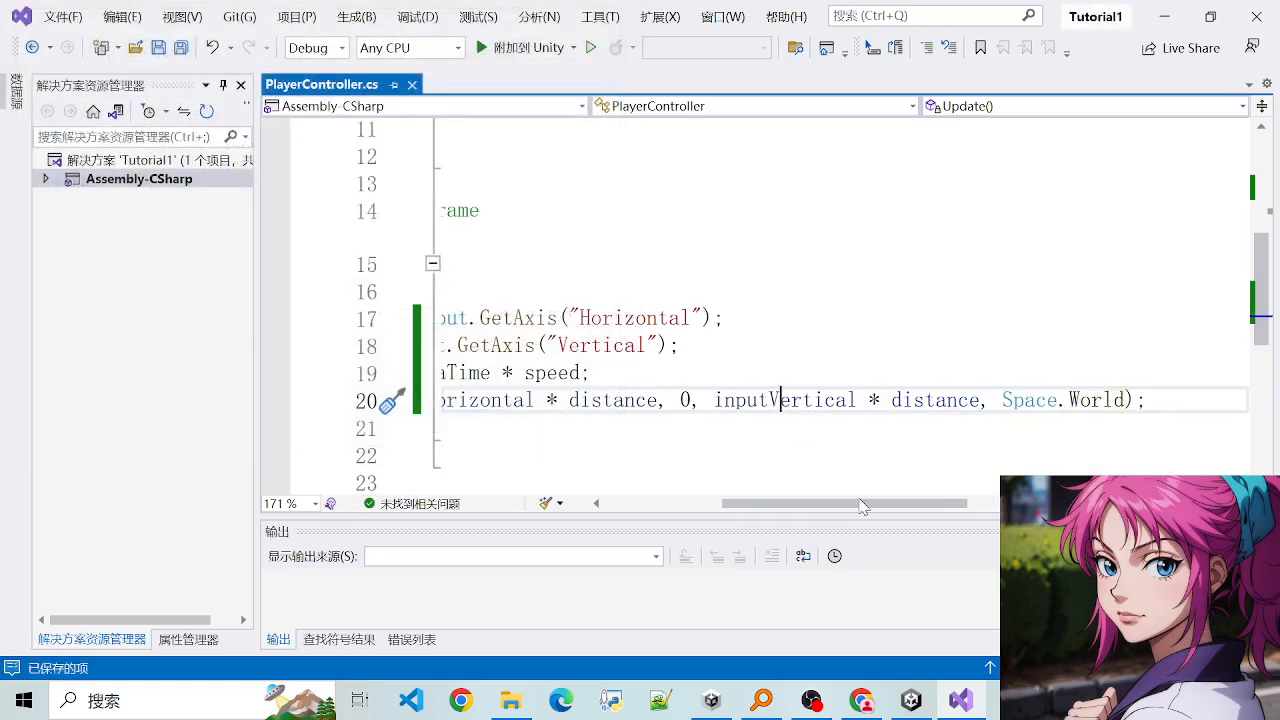
- Switch to Unity, enter play mode and steer the Player sphere in all four directions and over towards Capsule
click(910, 700)
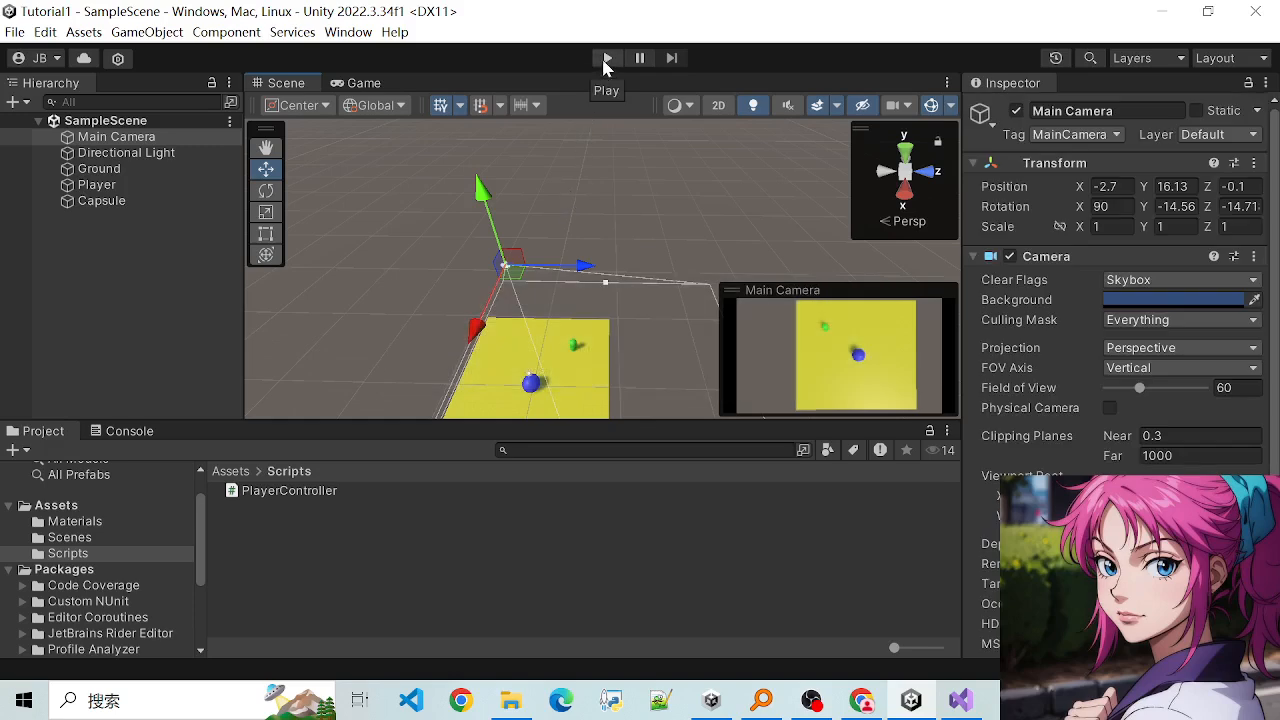
click(605, 60)
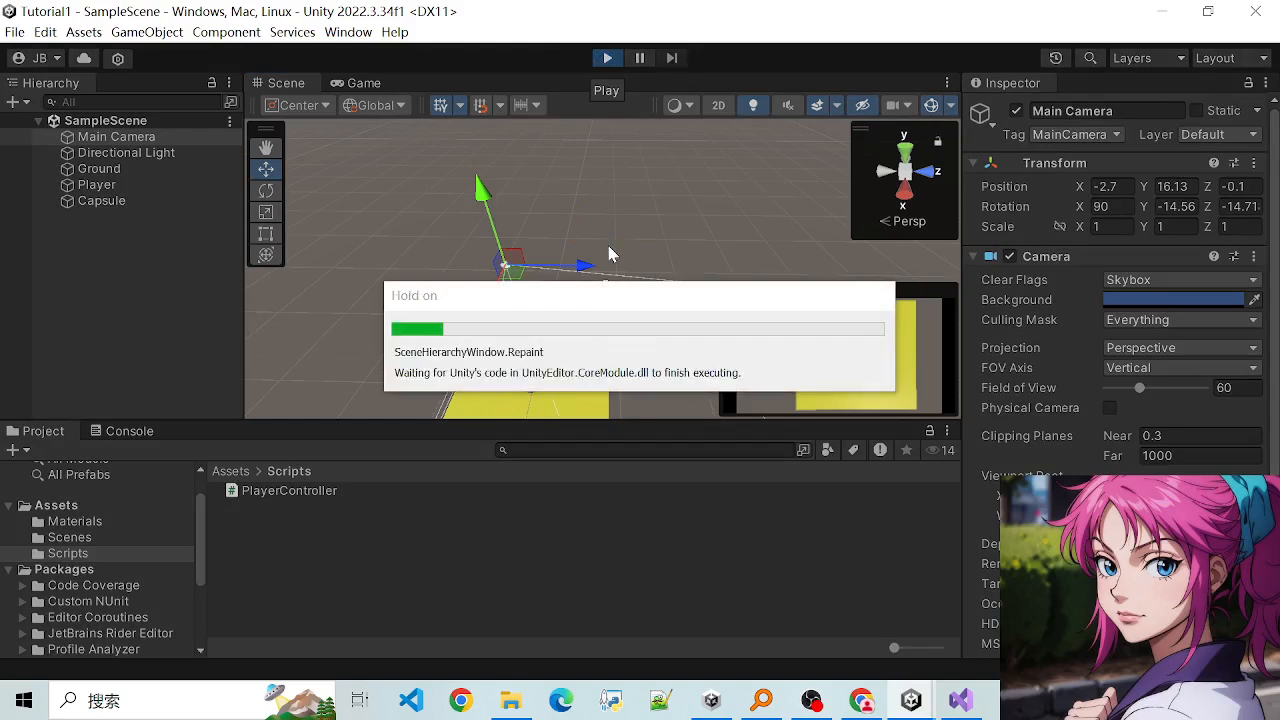
key(Up)
key(Down)
key(Right)
key(Up)
key(Left)
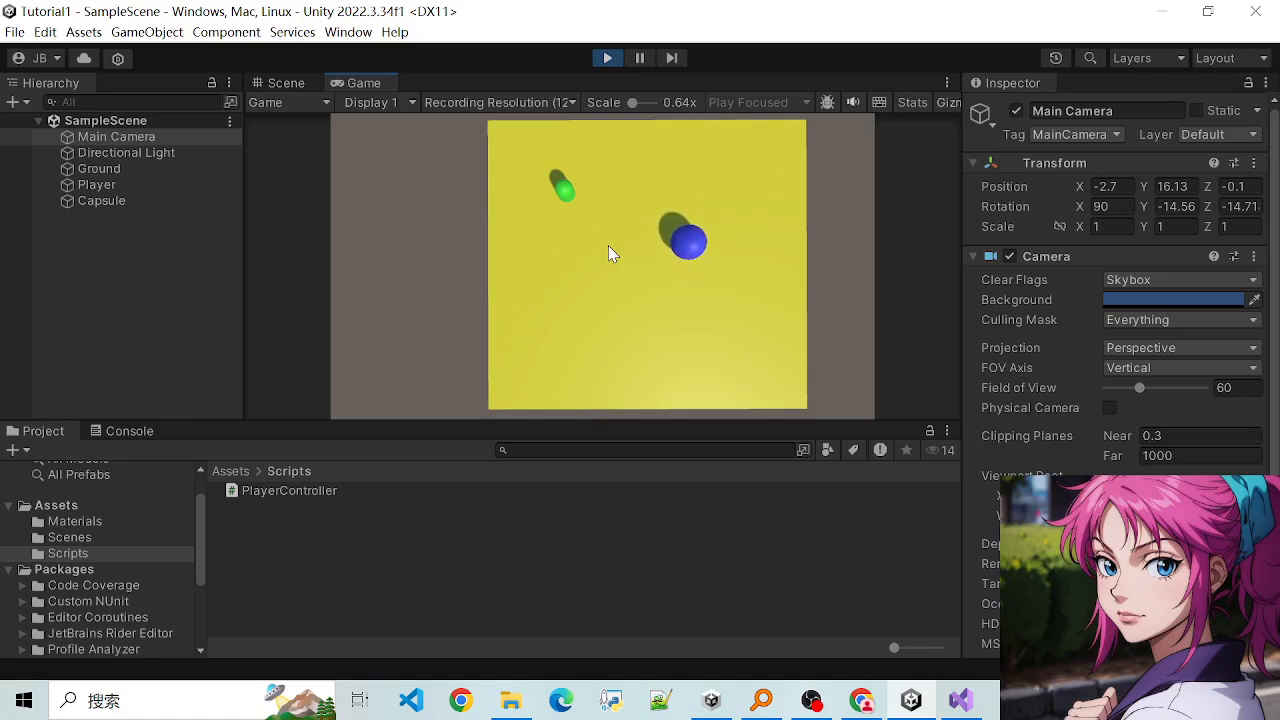
key(Down)
key(Right)
key(Up)
key(Left)
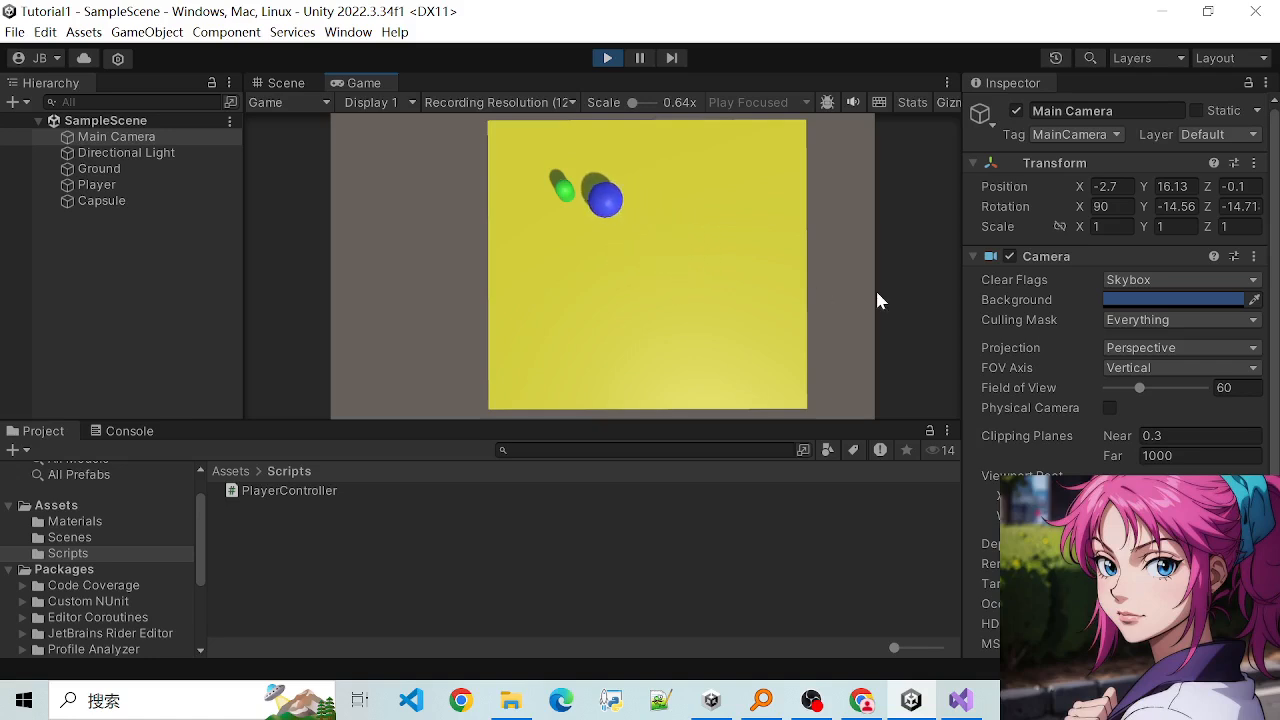
- Test the world-space movement by steering the Player sphere repeatedly in circles around the middle of the ground
key(Down)
key(Right)
key(Up)
key(Right)
key(Down)
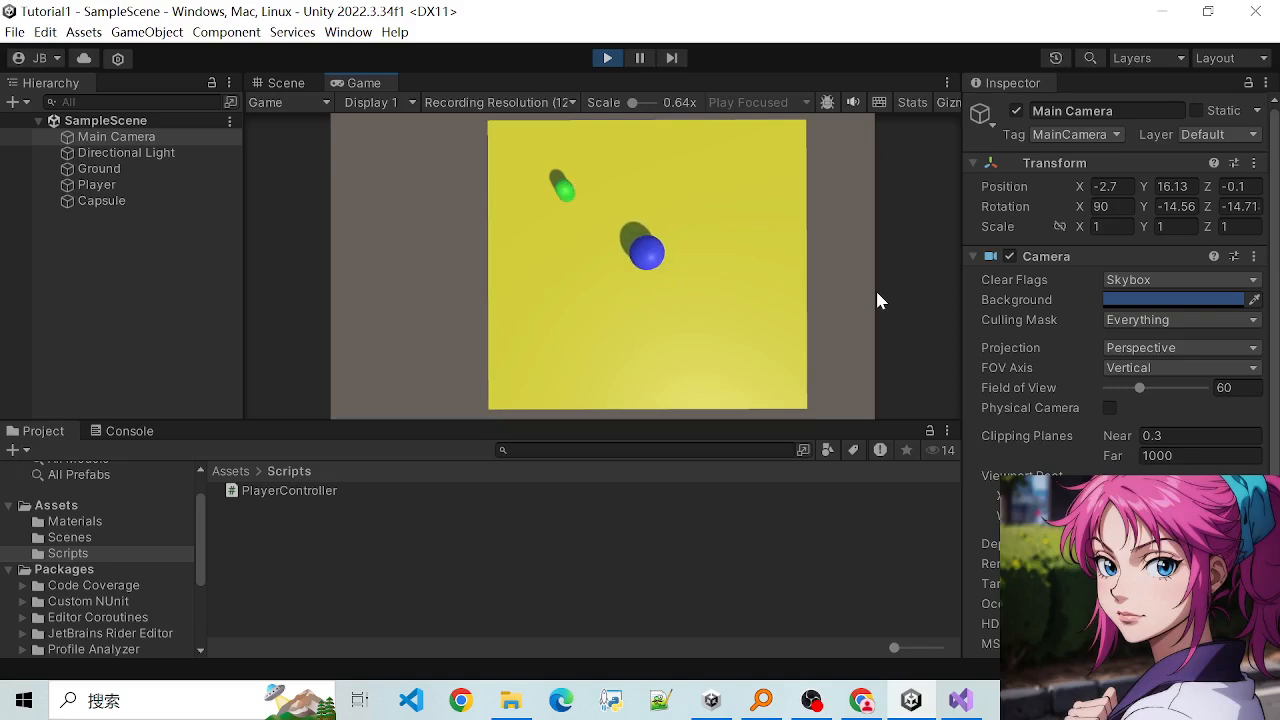
key(Left)
key(Up)
key(Right)
key(Down)
key(Left)
key(Right)
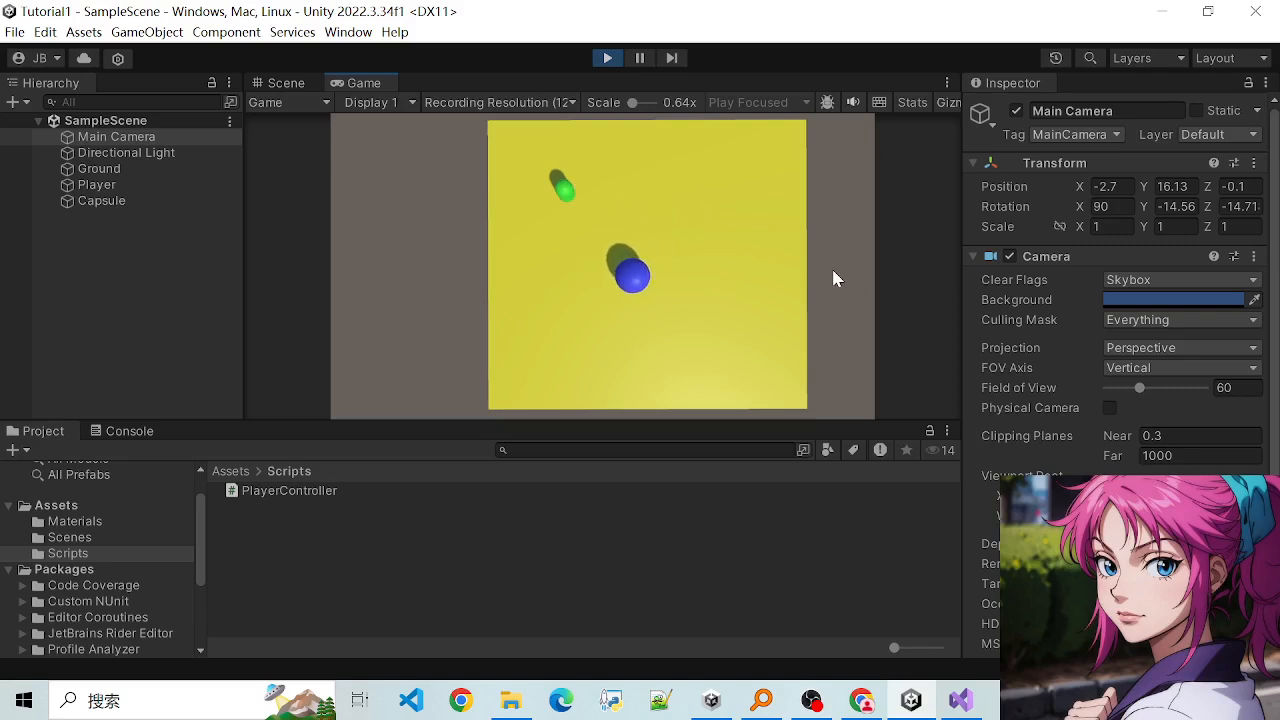
key(Up)
key(Left)
key(Down)
key(Right)
key(Up)
key(Left)
key(Down)
key(Right)
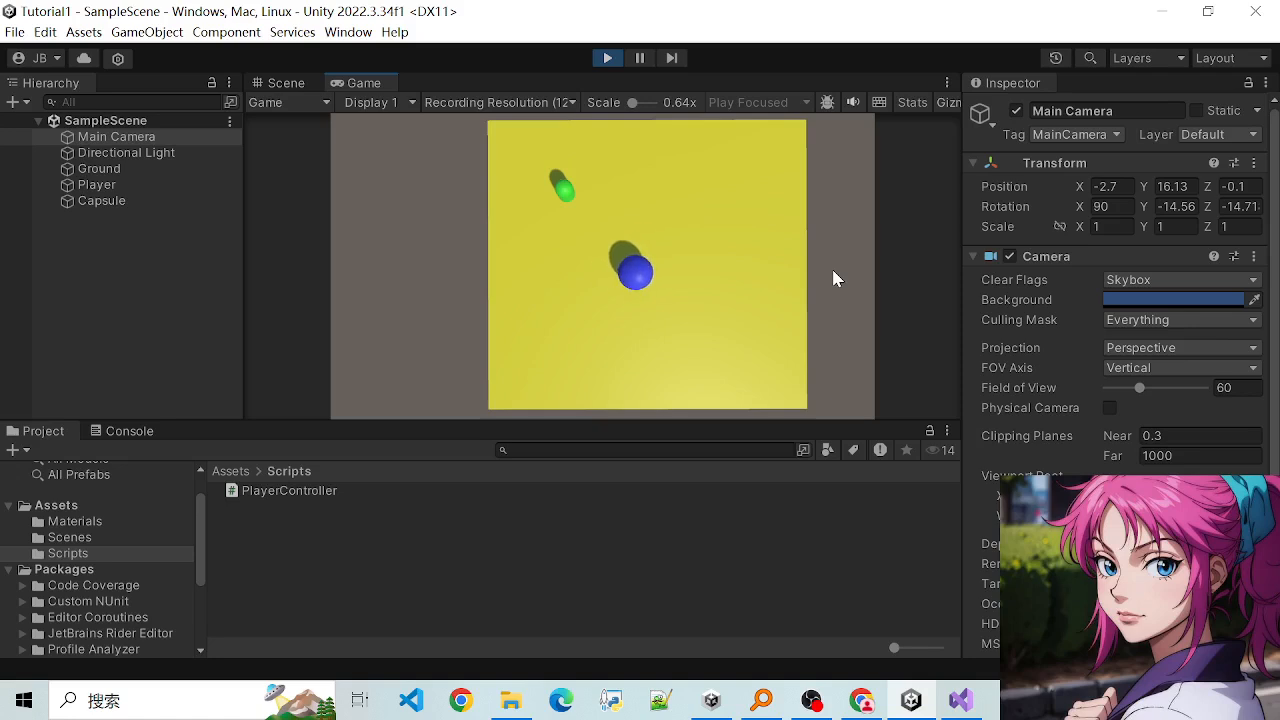
key(Up)
key(Left)
key(Right)
key(Down)
key(Left)
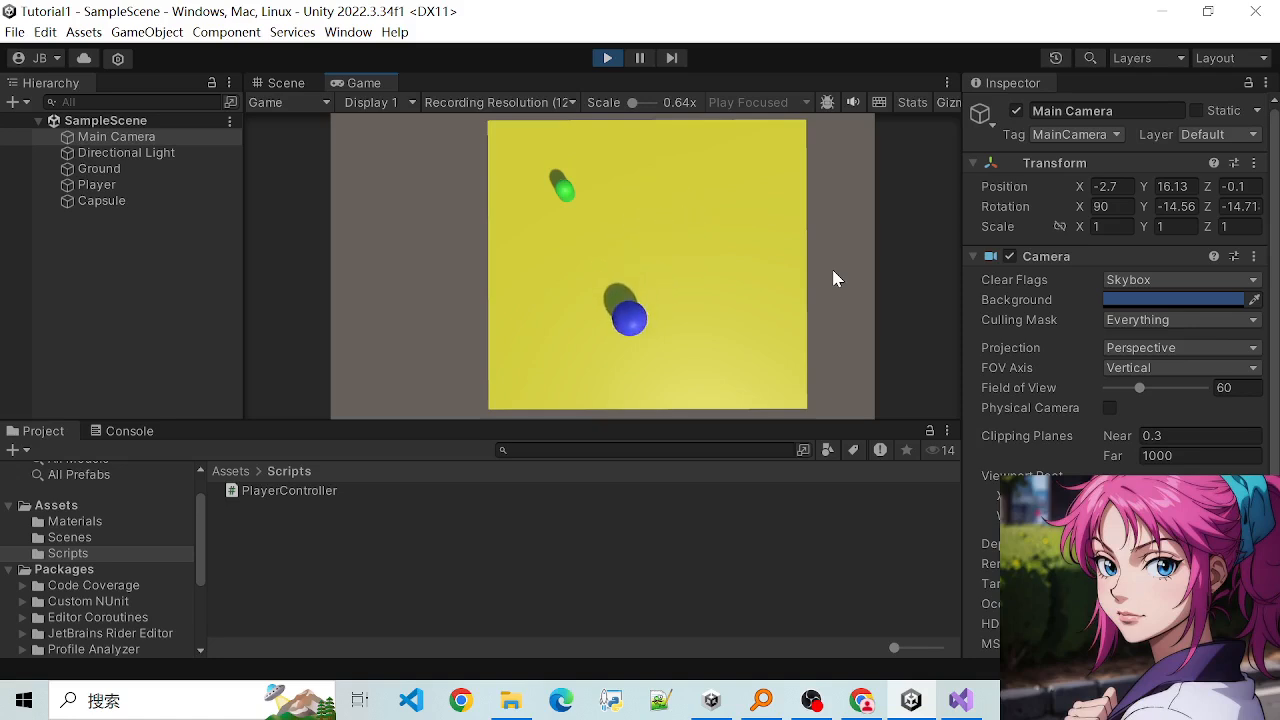
key(Right)
key(Up)
key(Up)
key(Left)
key(Down)
key(Right)
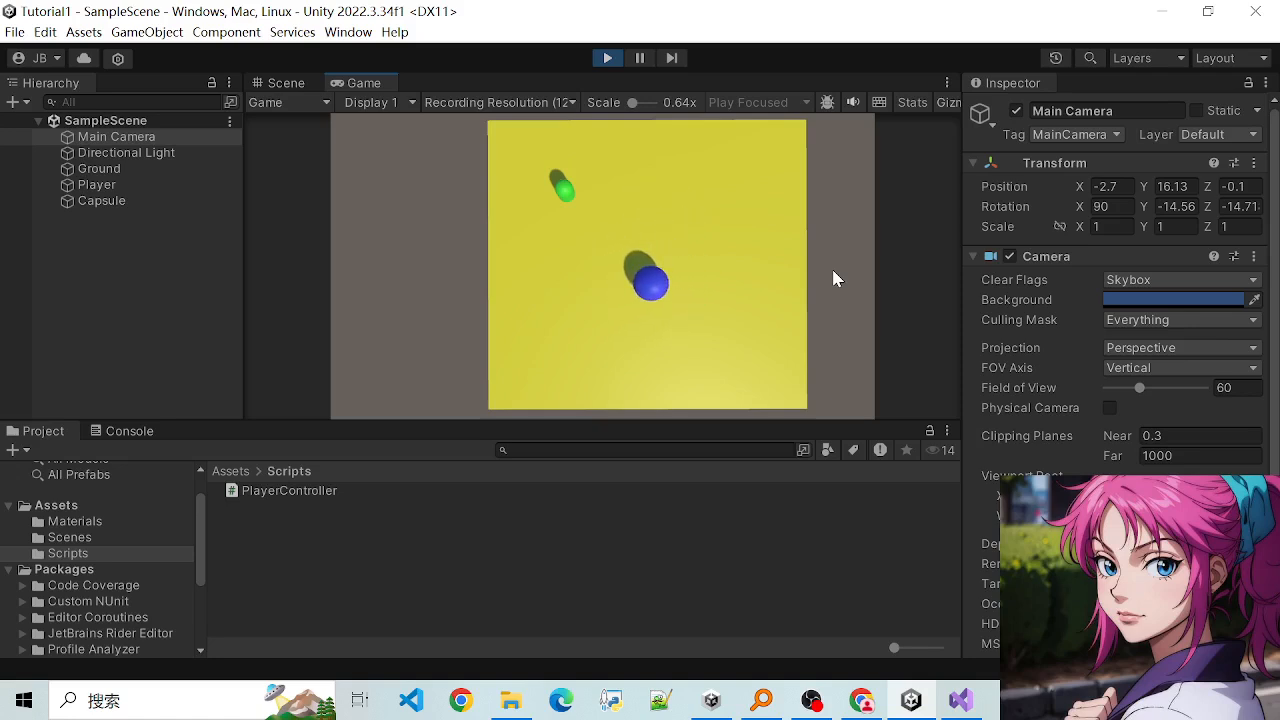
key(Up)
key(Left)
key(Up)
key(Right)
key(Down)
key(Right)
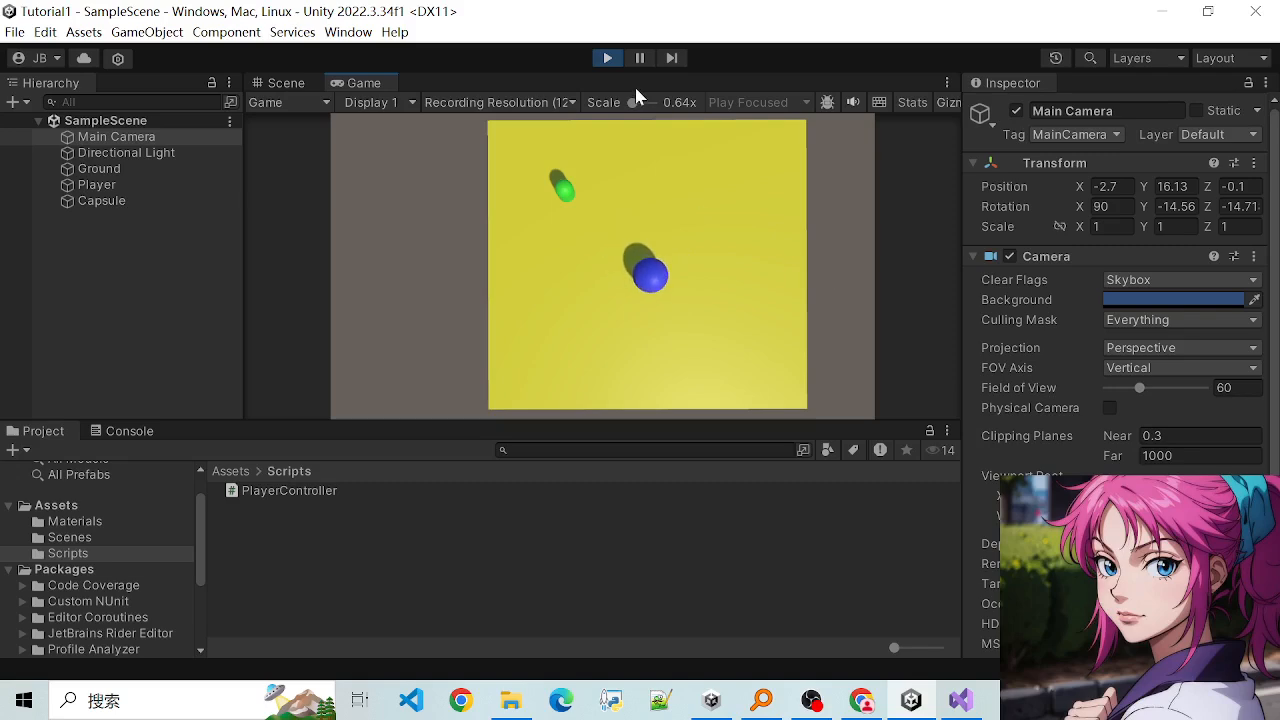
- Stop play mode and view the ground and Main Camera from a lower angle in the Scene view
click(608, 58)
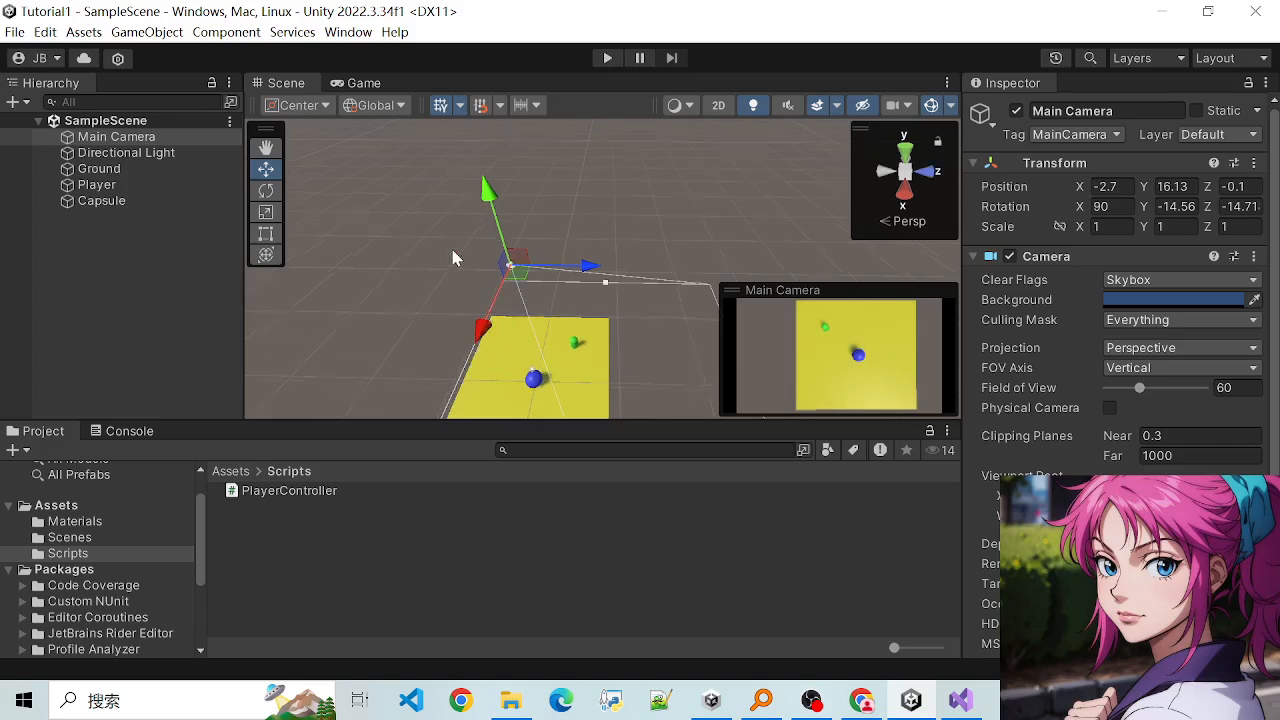
scroll(468, 300, down, 1)
scroll(576, 345, up, 1)
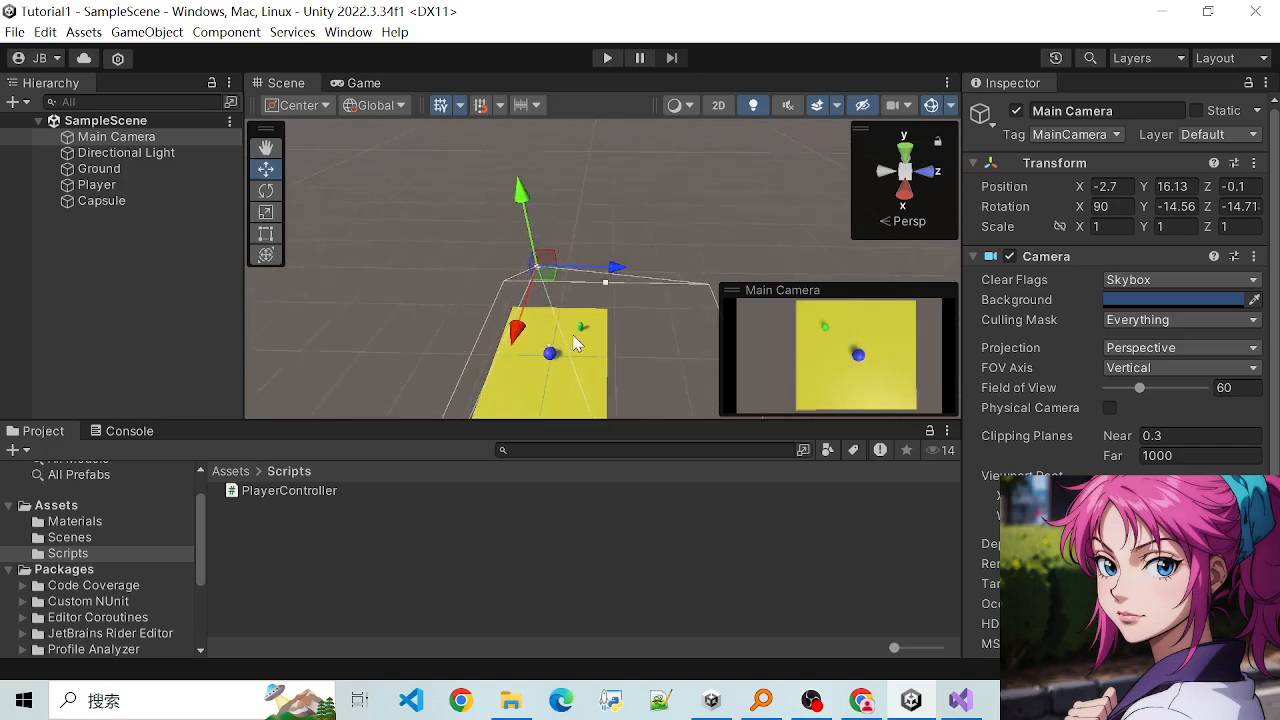
scroll(576, 347, down, 1)
scroll(574, 352, up, 1)
scroll(530, 375, down, 4)
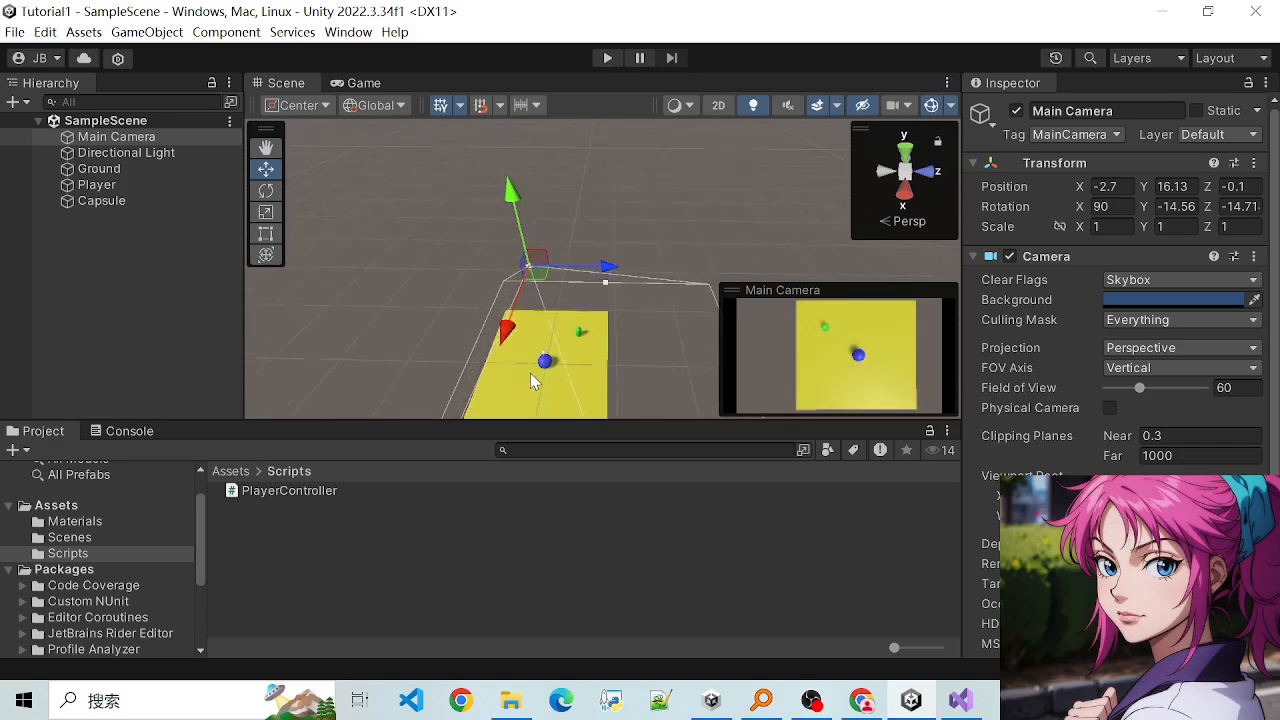
alt+drag(595, 398, 636, 347)
scroll(466, 338, down, 1)
scroll(643, 340, down, 1)
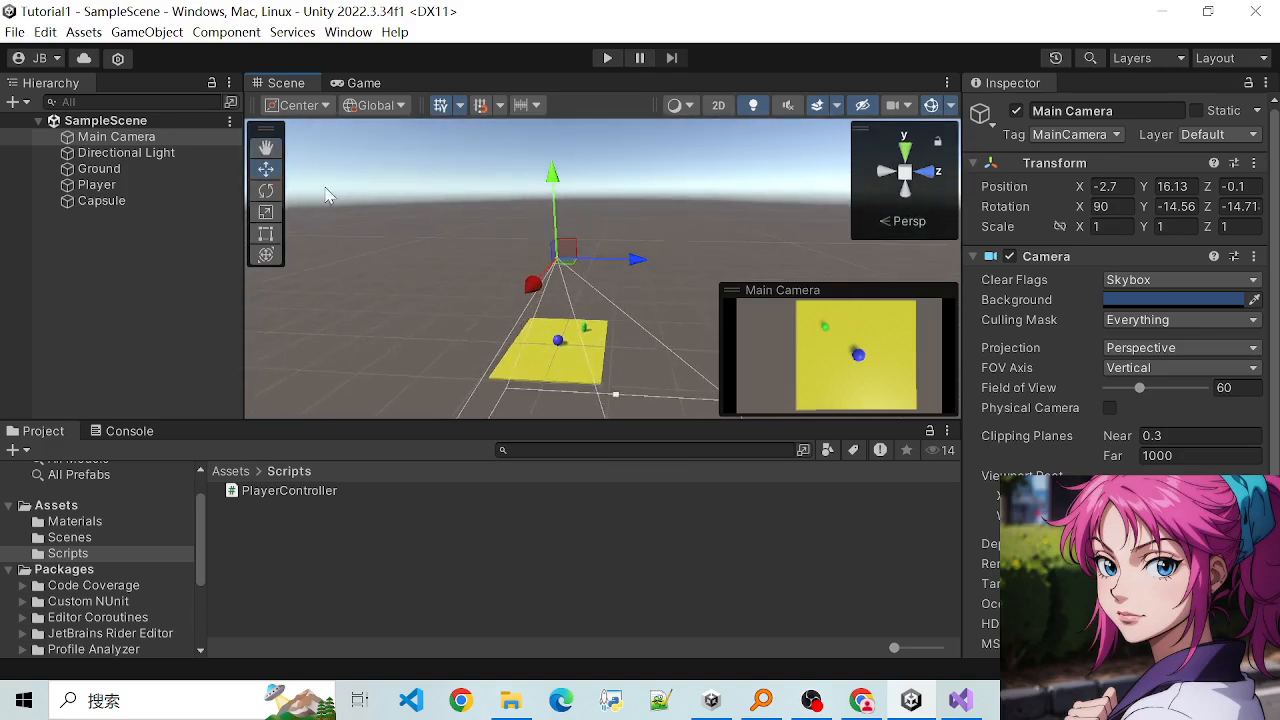
- Compare Main Camera's move handles in Global and Local orientation again, leaving the handle orientation set to Local
click(389, 106)
click(385, 150)
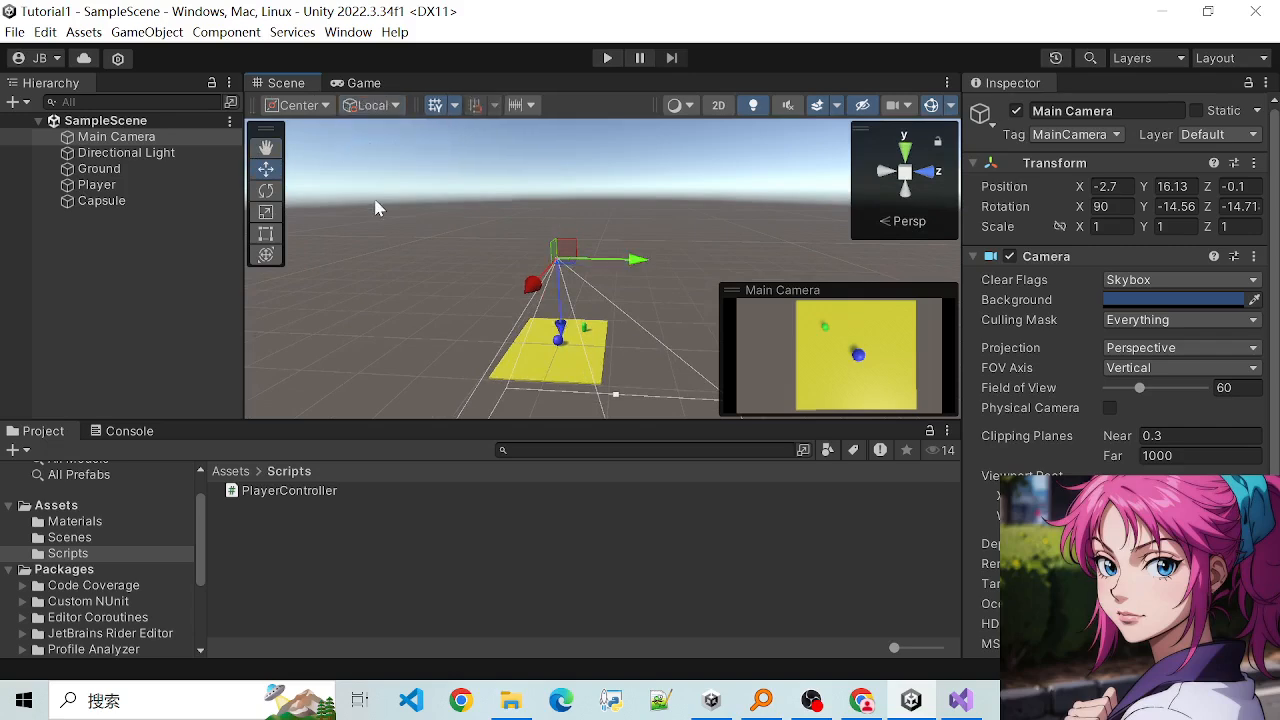
click(366, 110)
click(386, 130)
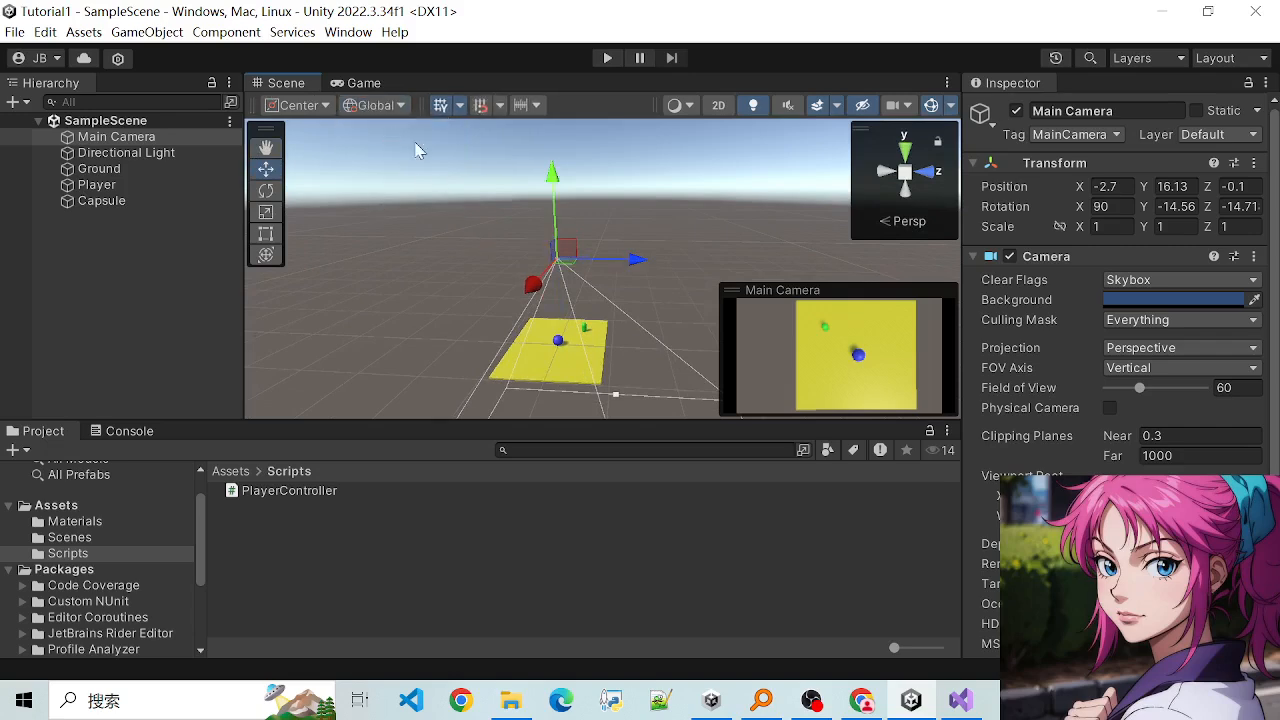
click(375, 105)
click(385, 148)
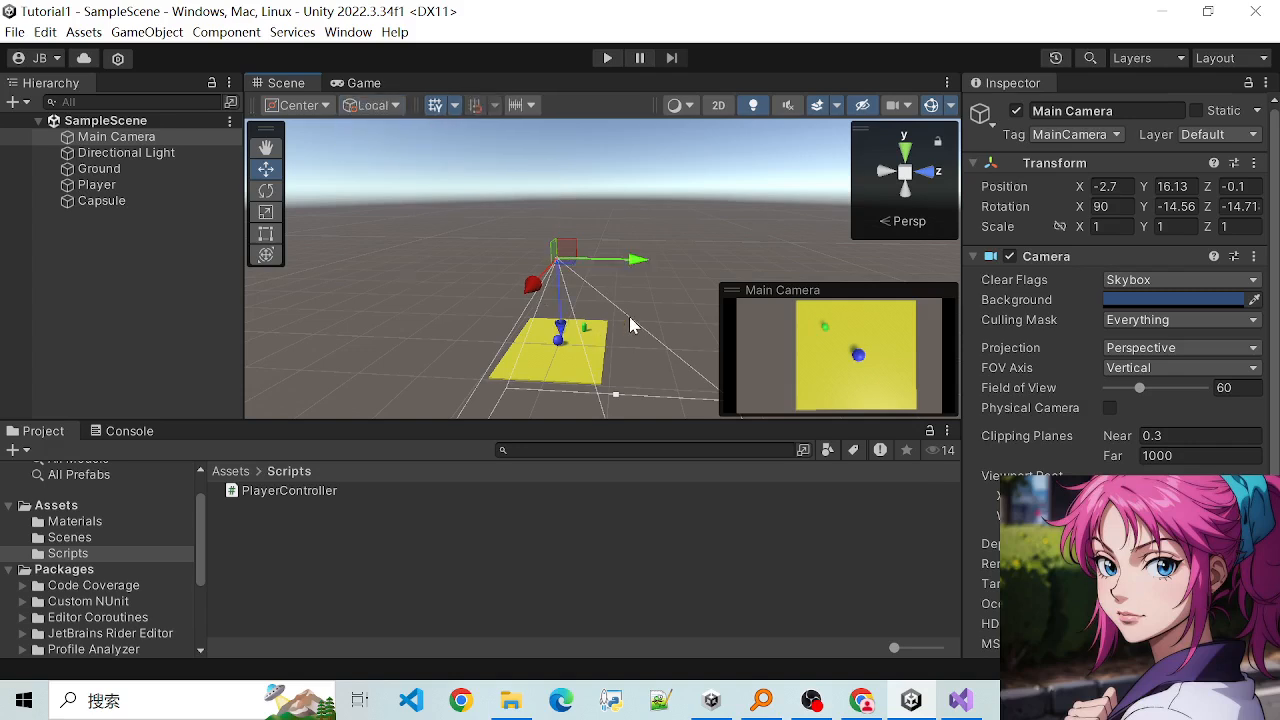
- Select the Player sphere and frame it in the Scene view to examine its local axes
scroll(627, 320, up, 2)
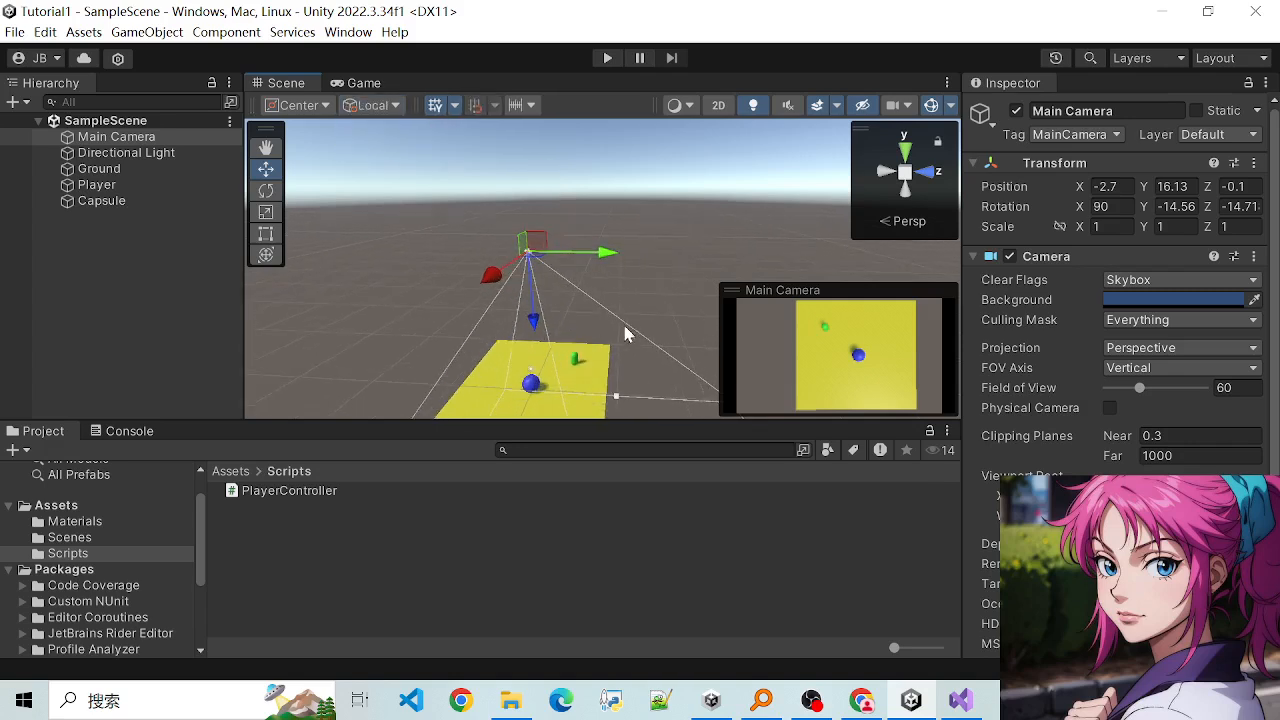
click(106, 182)
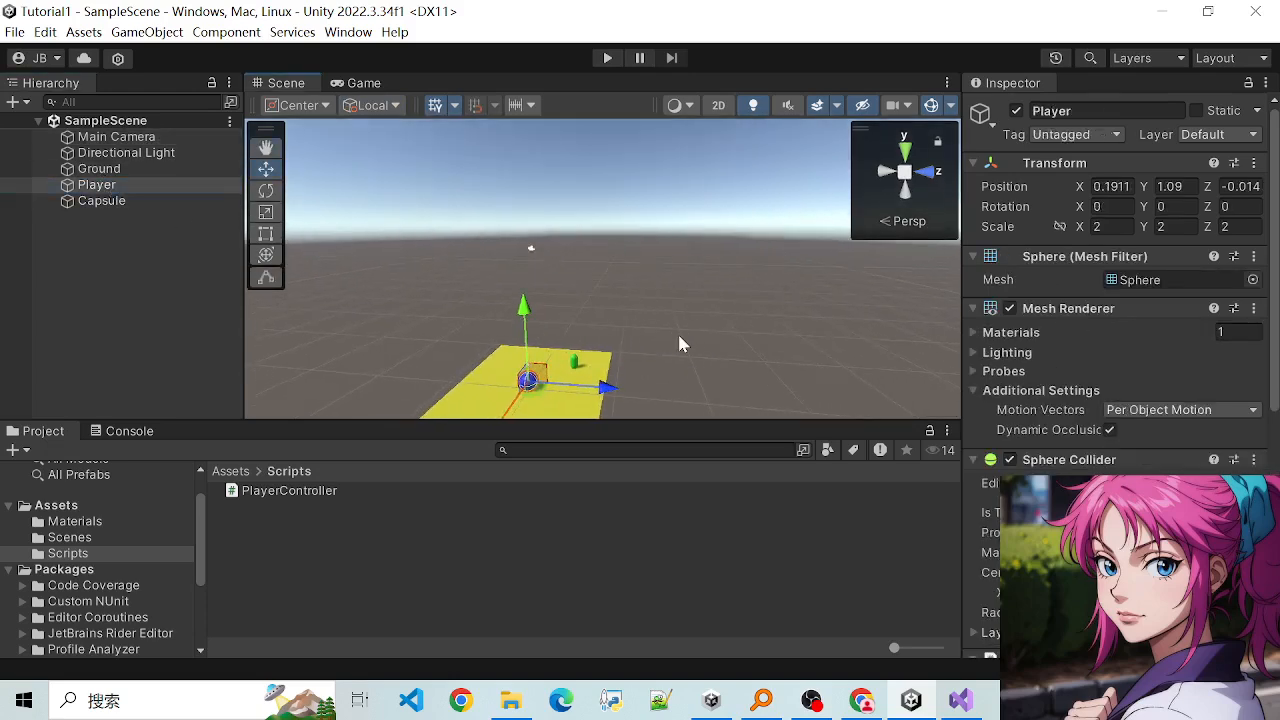
key(f)
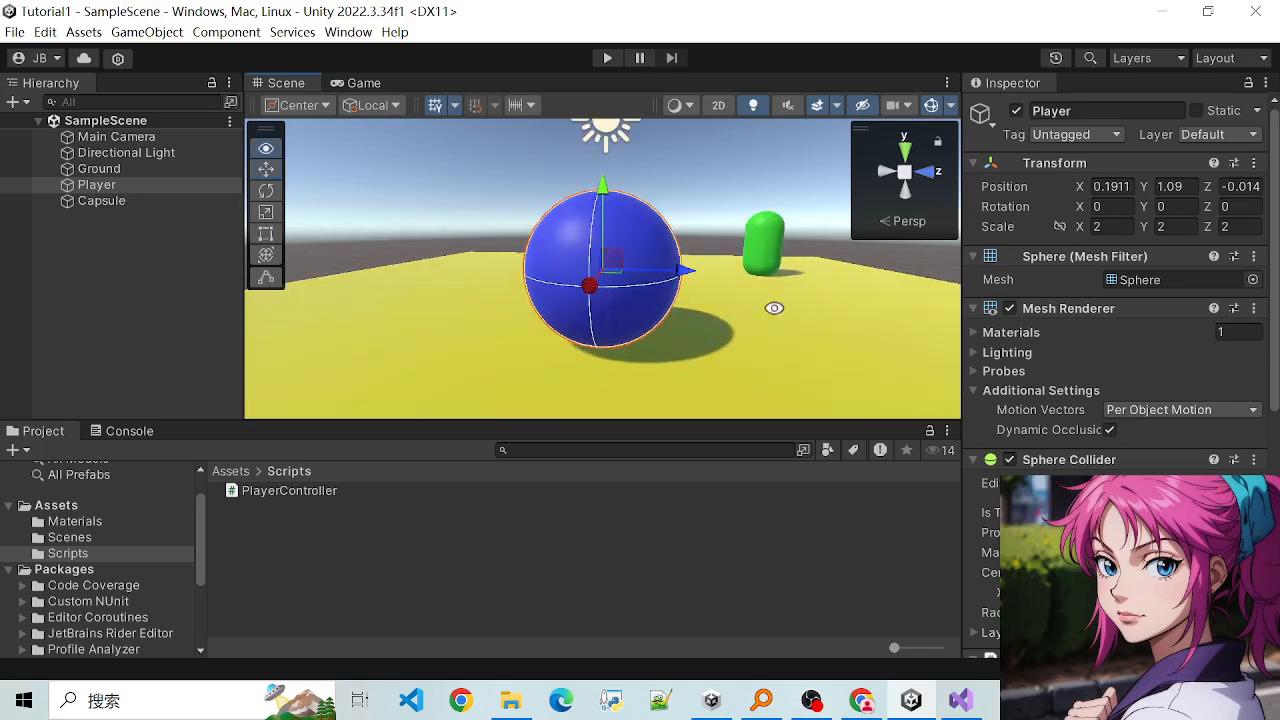
- Compare the Player sphere's move handles in Global and Local orientation from an angled view, leaving the orientation set to Local
alt+drag(774, 308, 729, 309)
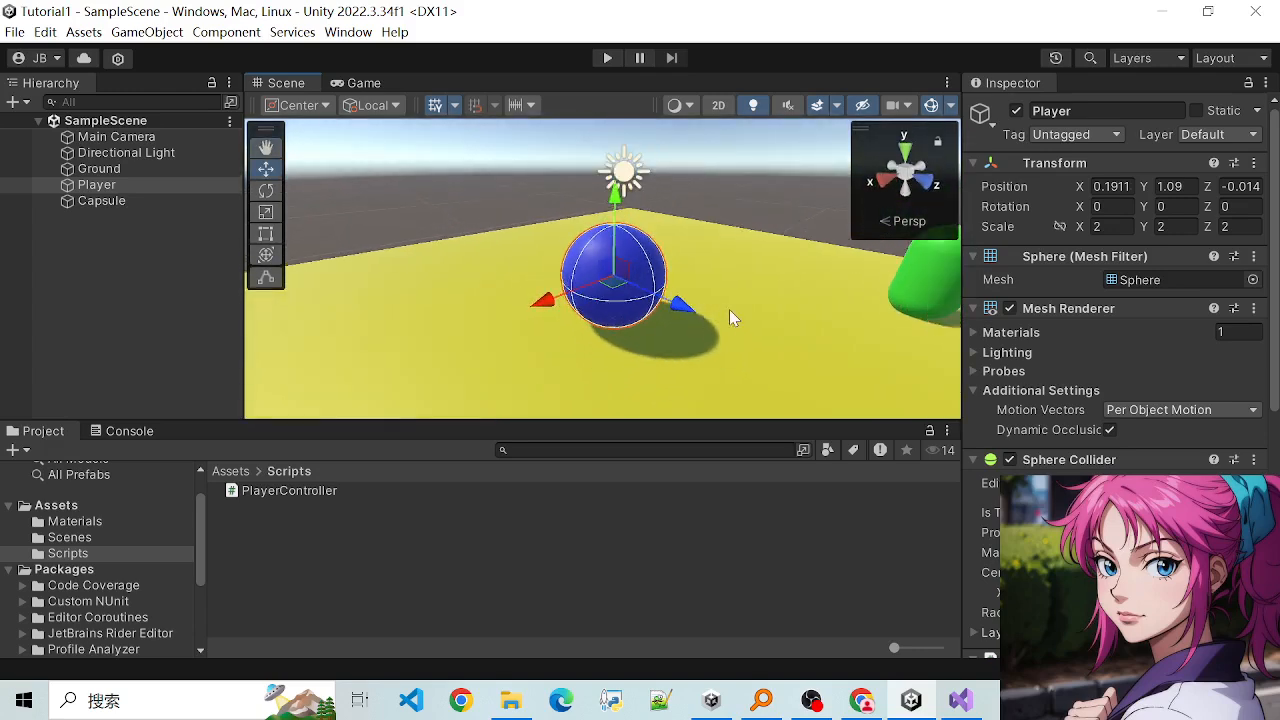
scroll(731, 309, up, 2)
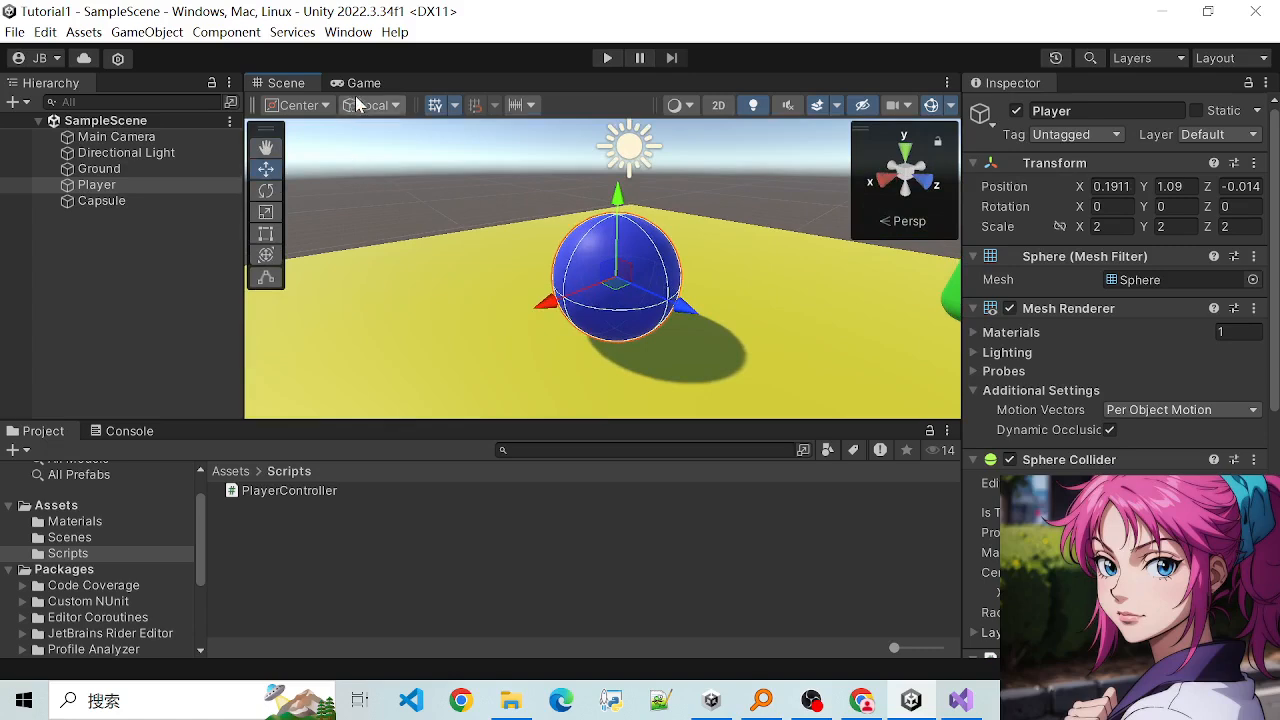
click(387, 105)
click(385, 127)
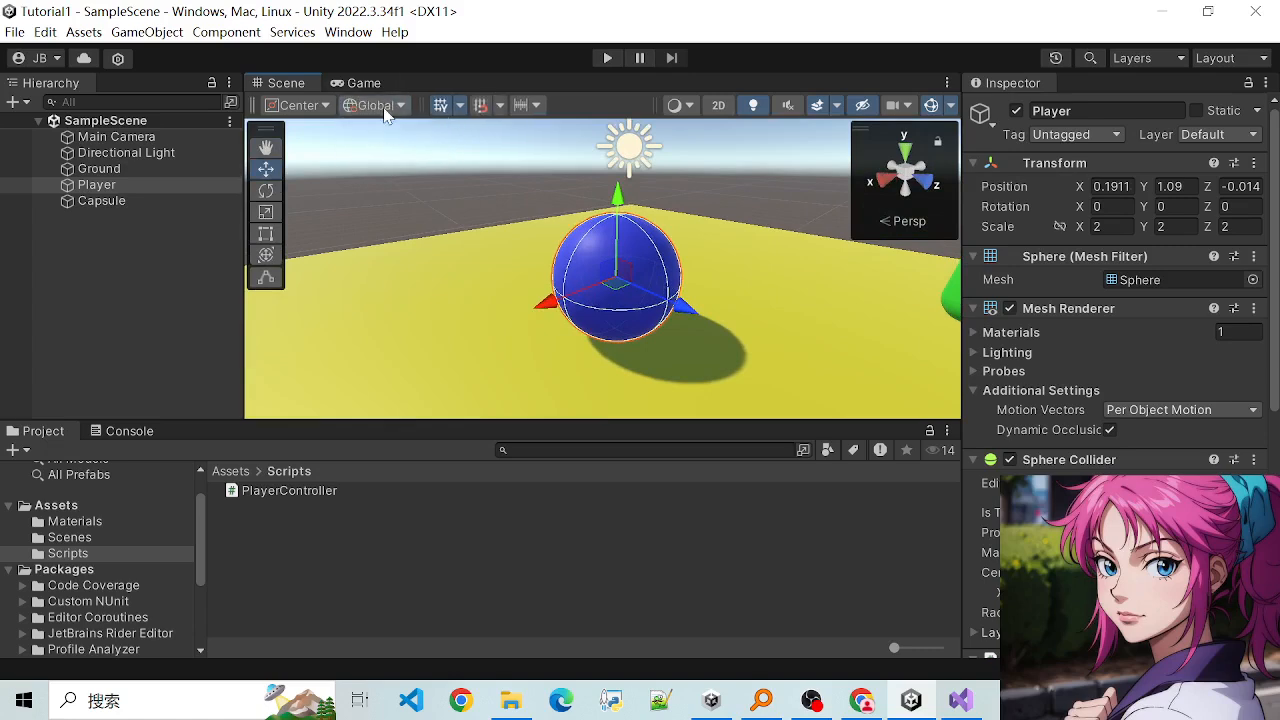
click(380, 105)
click(384, 149)
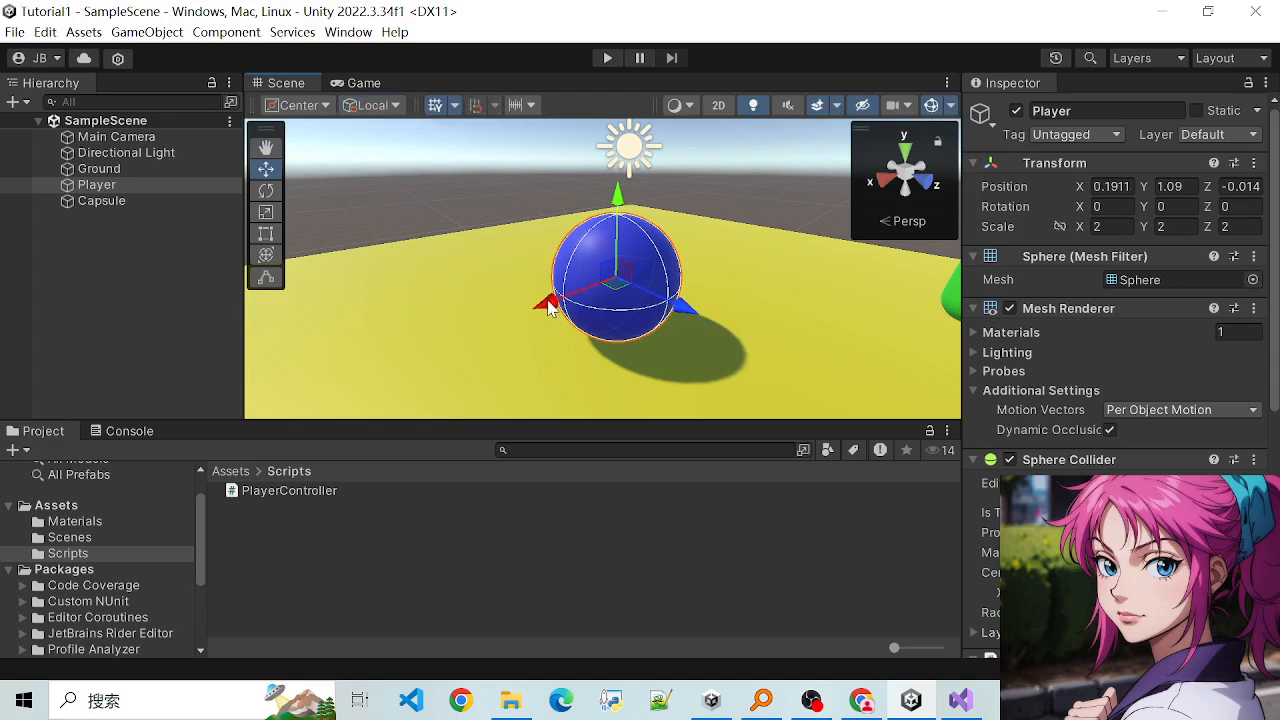
- Rotate the Player sphere freehand about its Y axis to about -36.36 degrees and return to the Move tool
key(e)
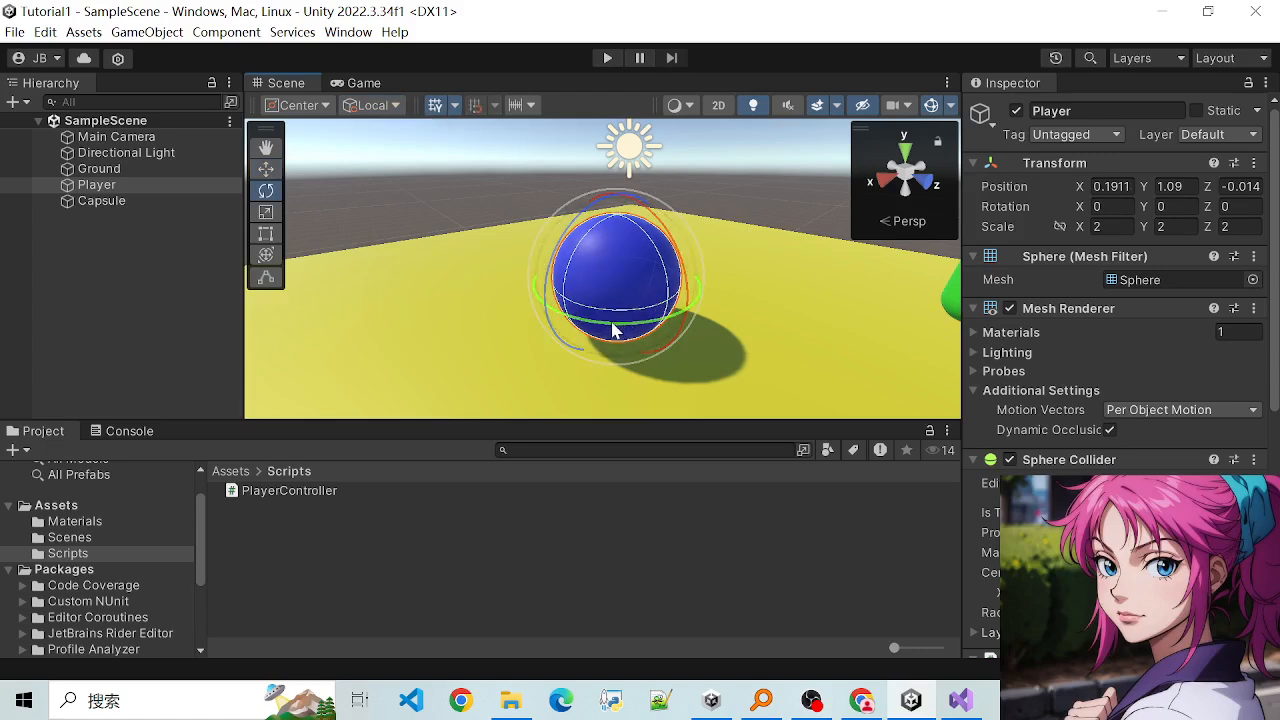
drag(614, 330, 740, 330)
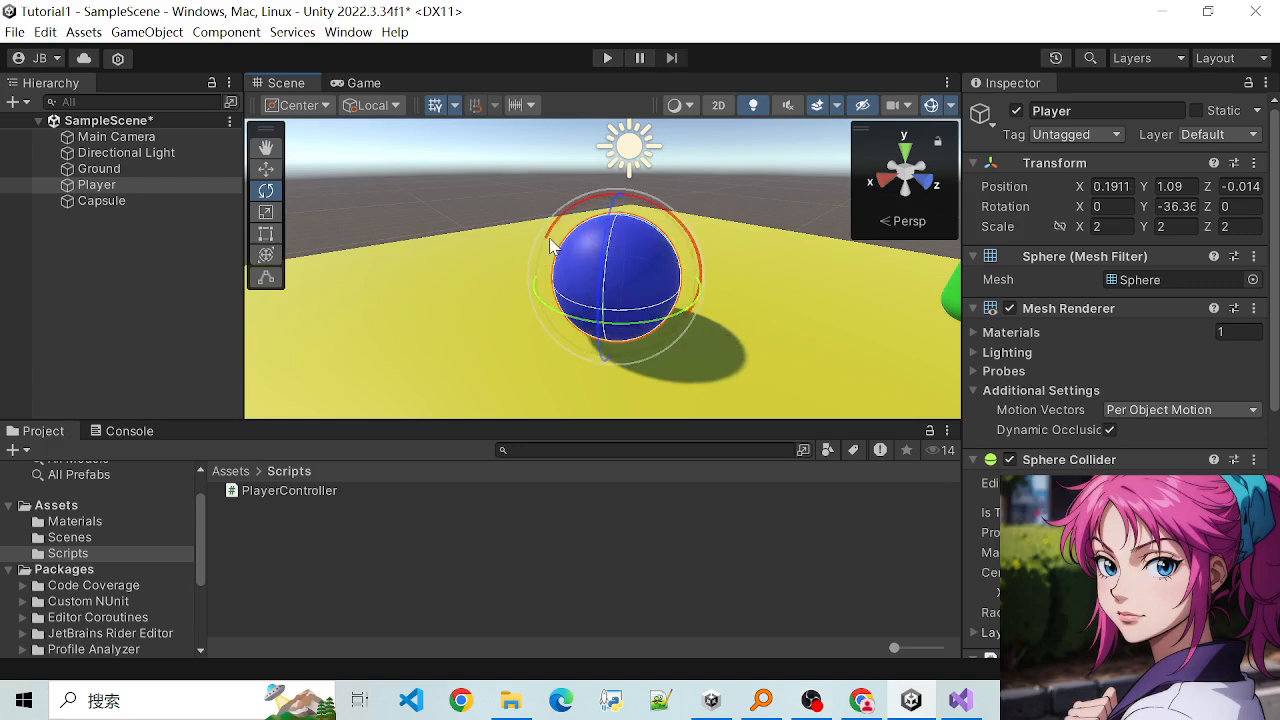
key(w)
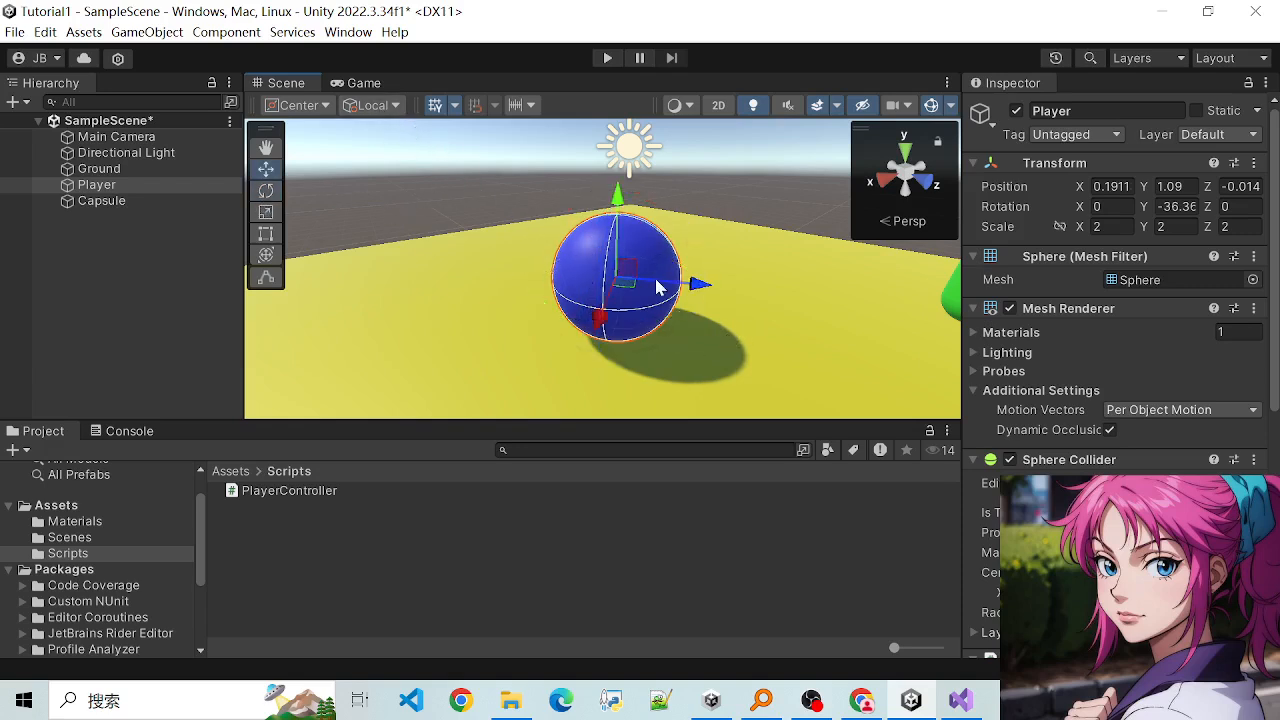
- Compare the rotated Player sphere's move handles in Global and Local orientation, leaving the orientation set to Local
click(373, 105)
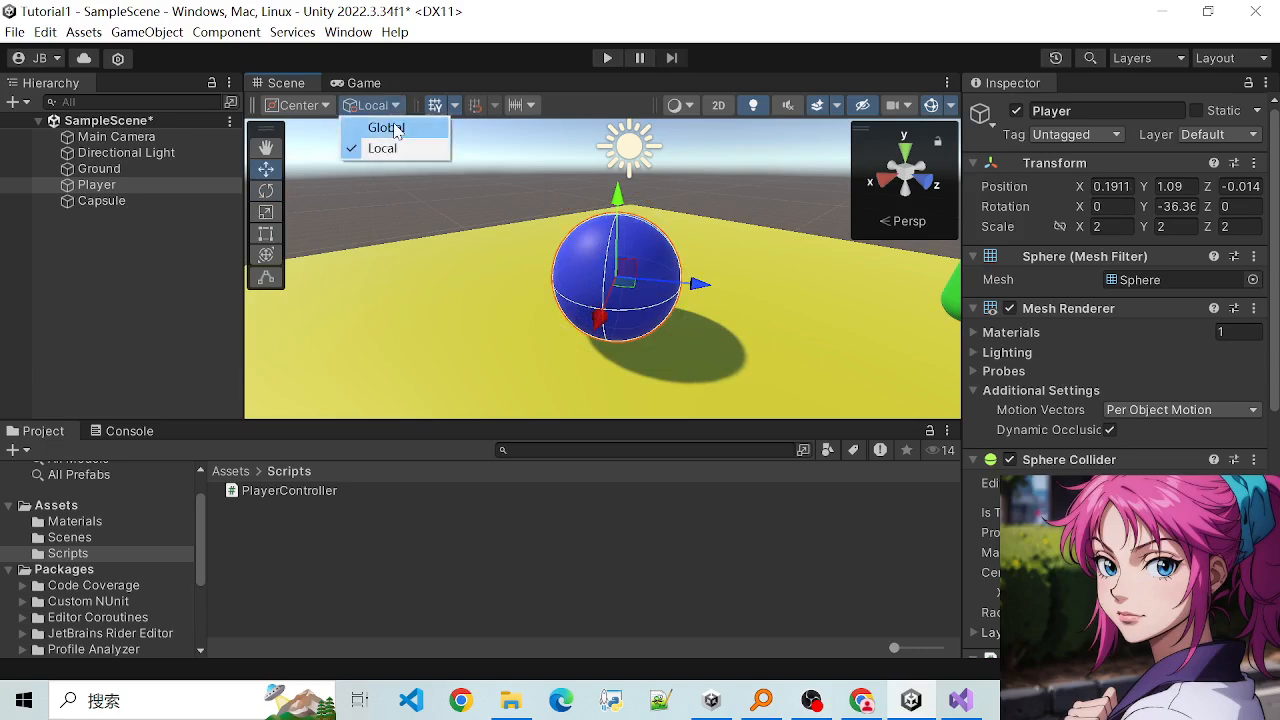
click(385, 127)
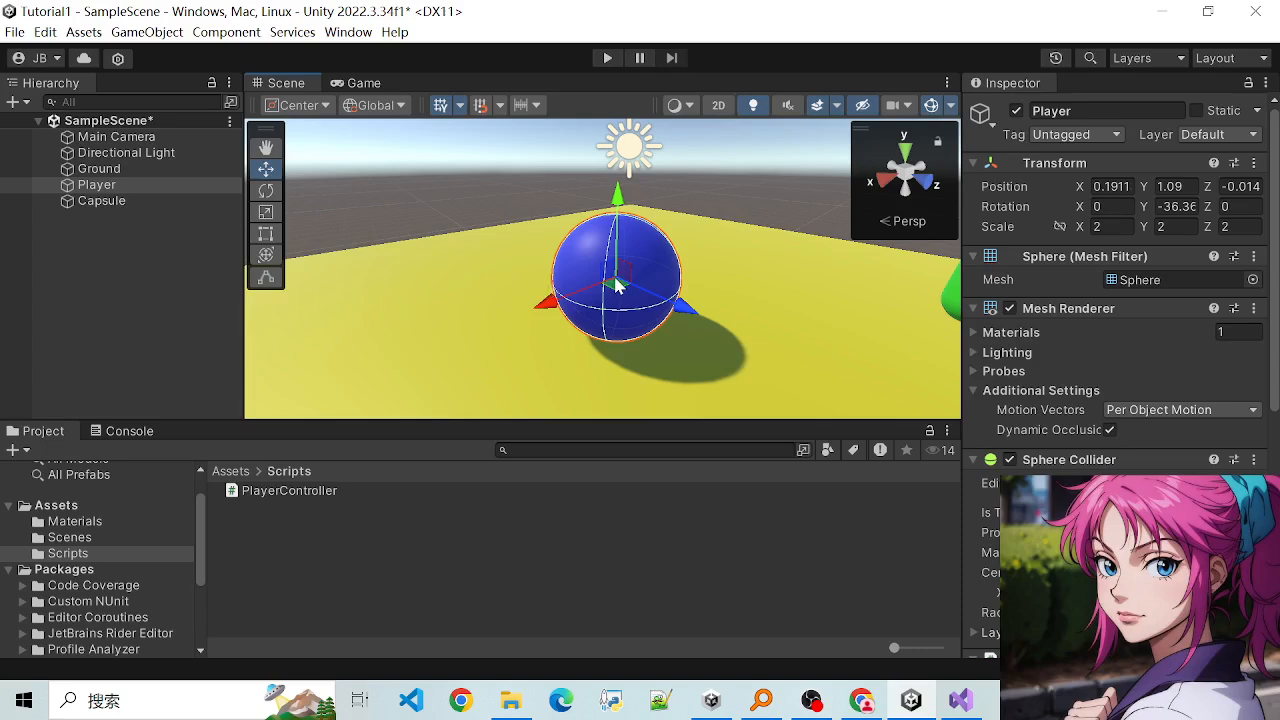
click(373, 105)
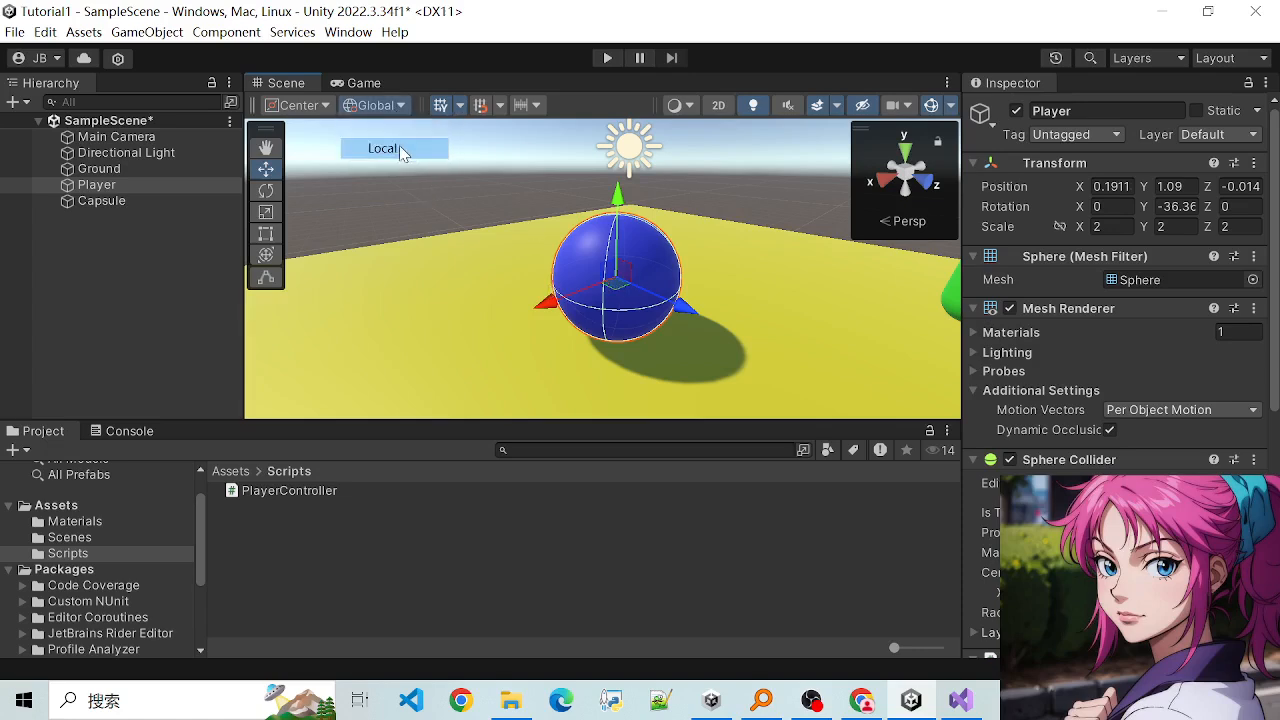
click(399, 145)
- Switch to PlayerController.cs in Visual Studio and examine the Translate call's arguments on line 20, including Space.World
click(960, 700)
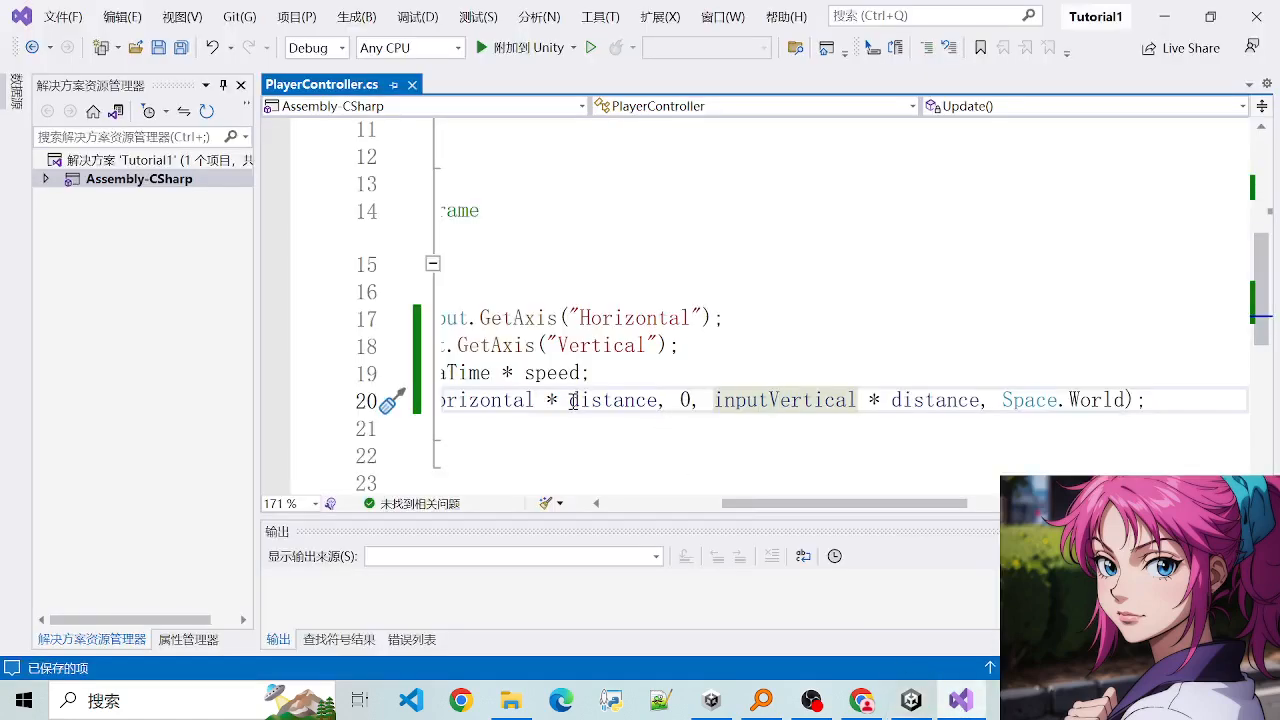
drag(800, 505, 675, 505)
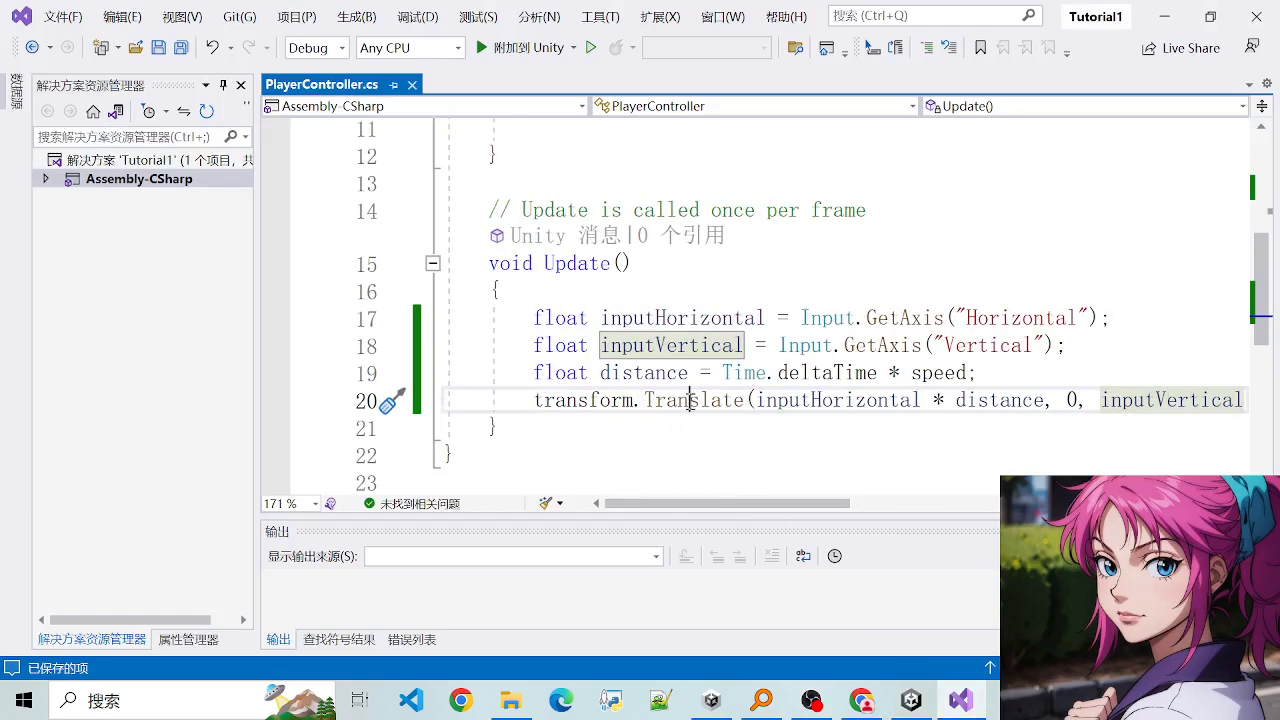
click(748, 400)
scroll(810, 405, right, 6)
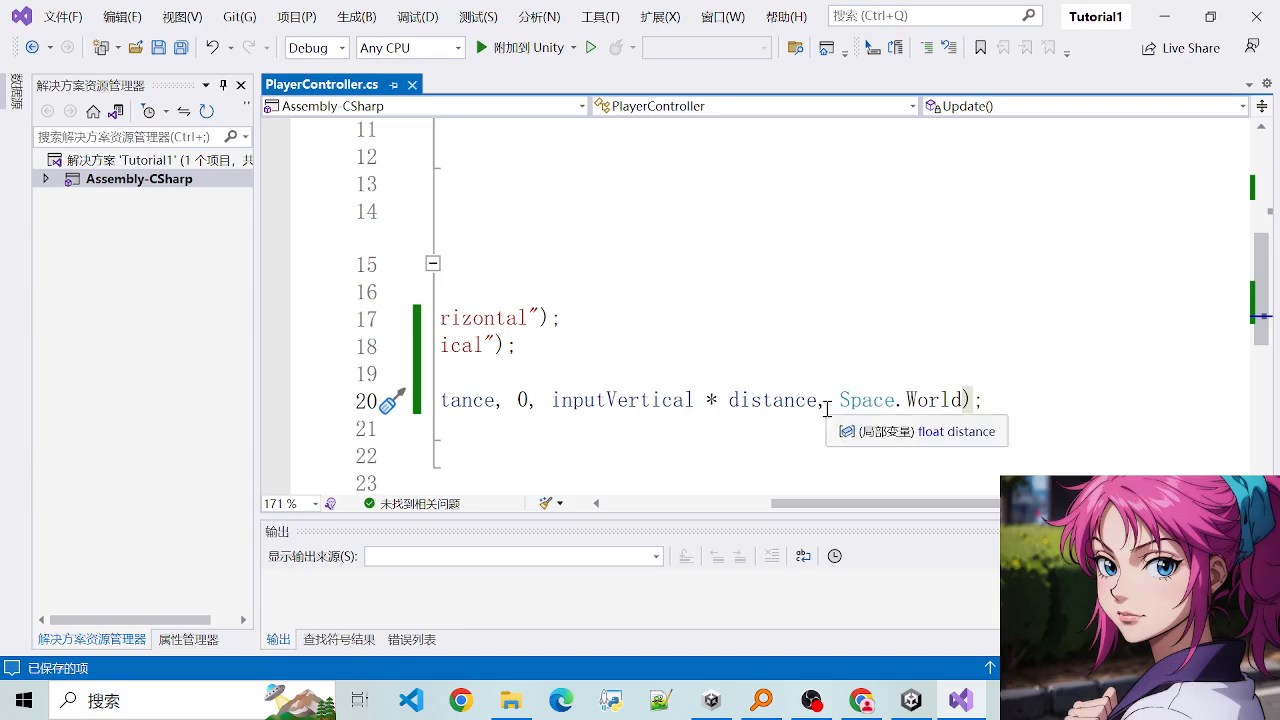
drag(828, 400, 979, 403)
click(986, 402)
drag(827, 399, 1066, 399)
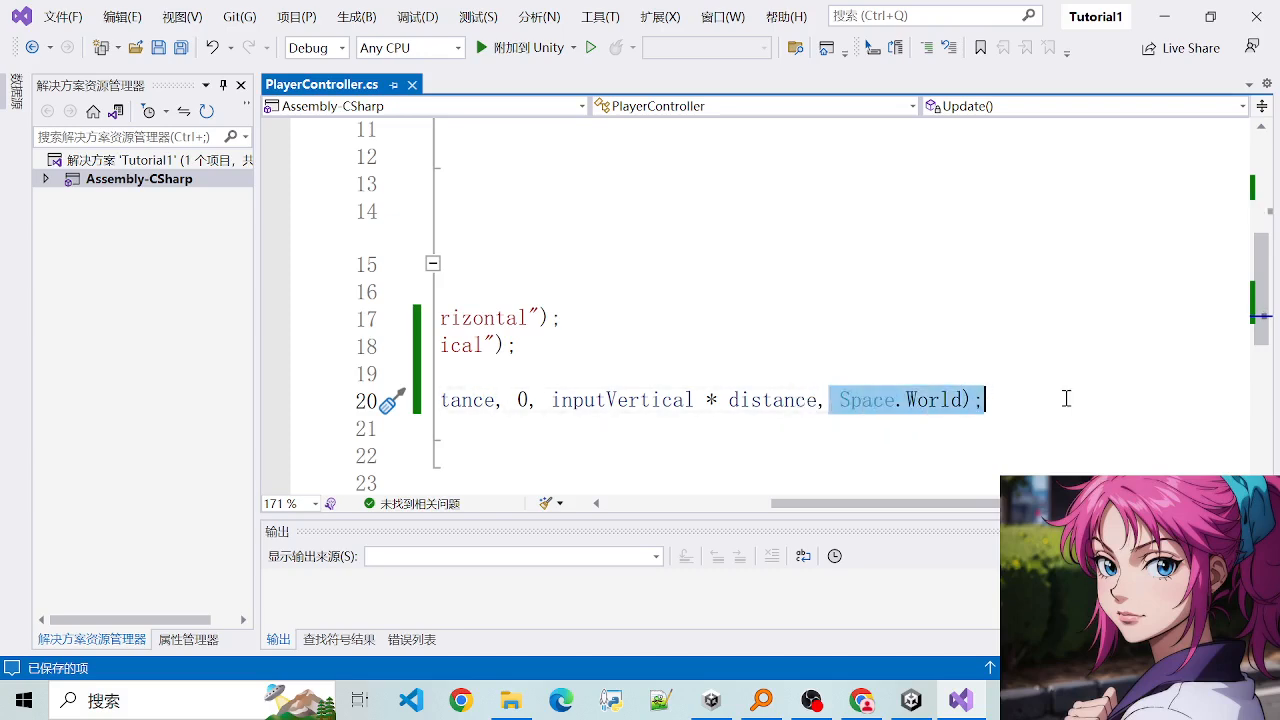
click(1066, 399)
drag(824, 400, 963, 400)
click(963, 400)
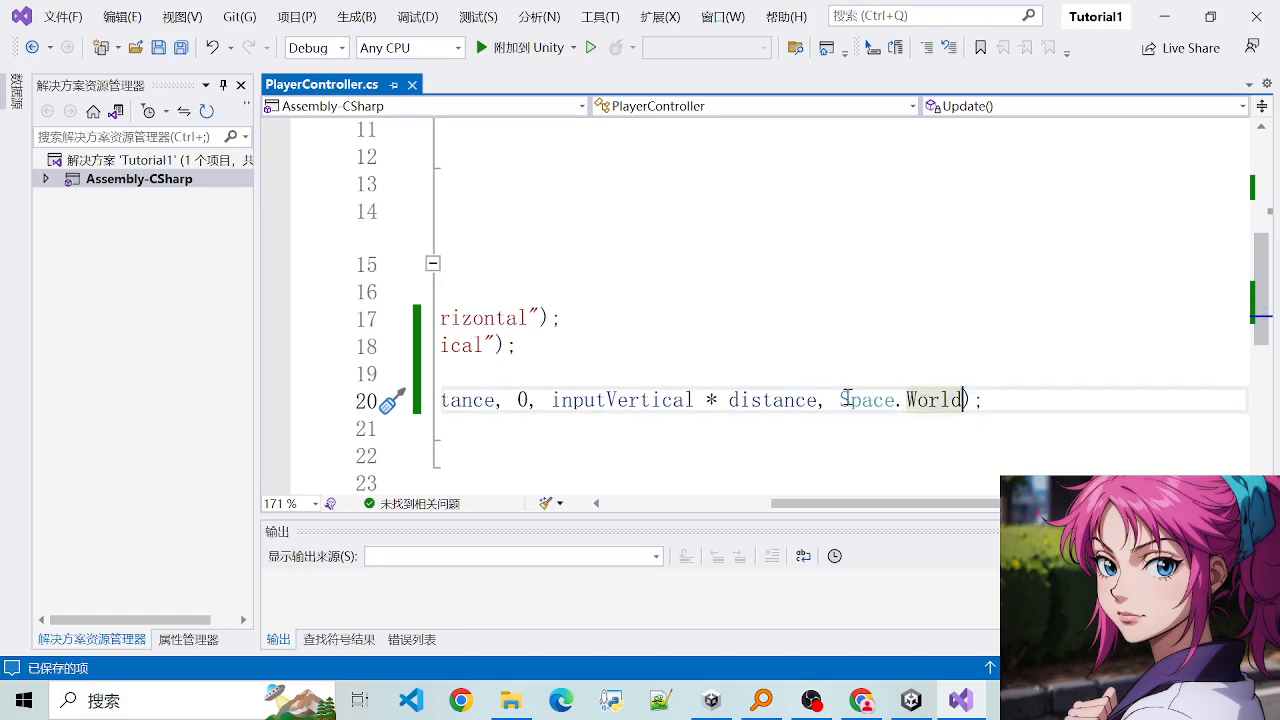
drag(854, 400, 1026, 412)
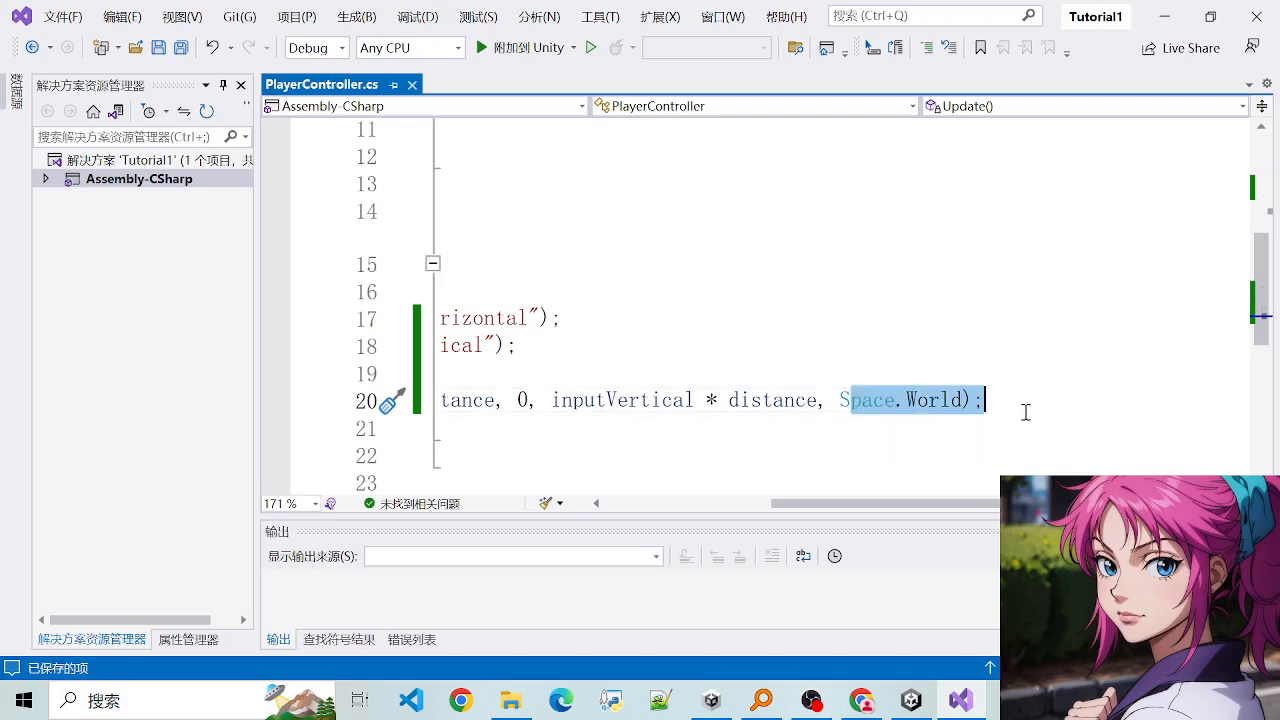
click(1026, 412)
drag(951, 506, 782, 508)
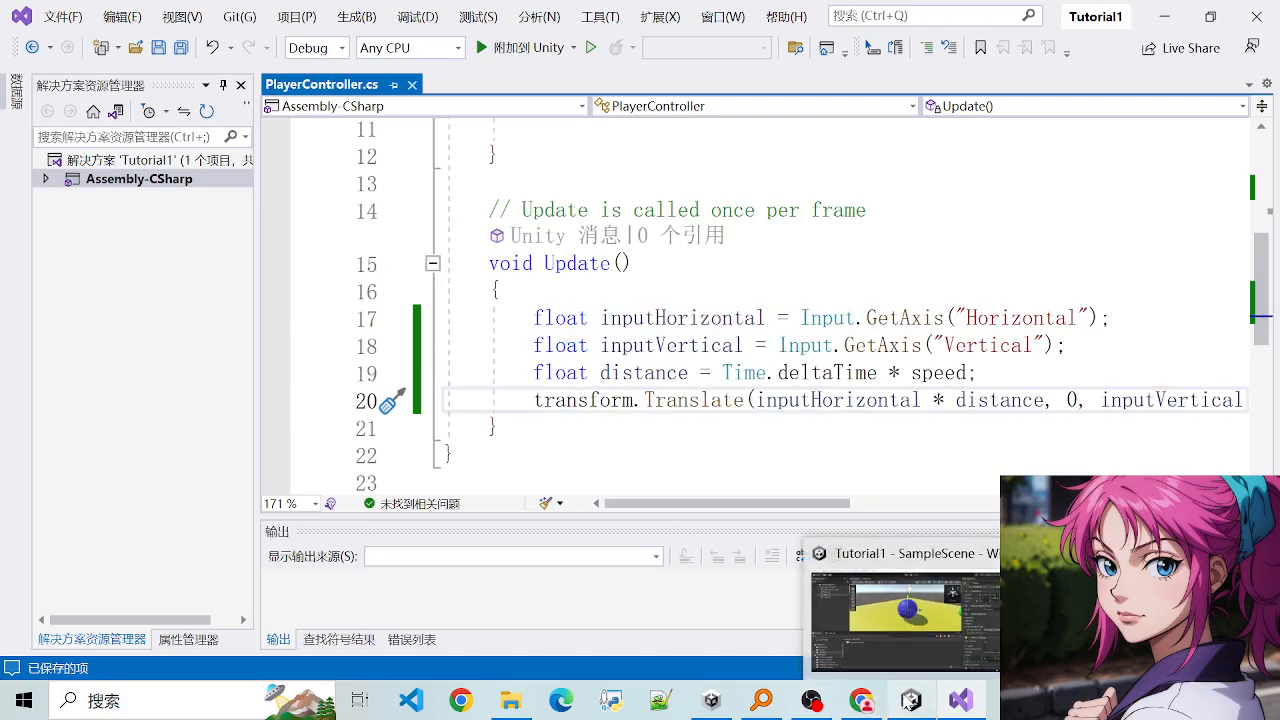
drag(746, 400, 1004, 400)
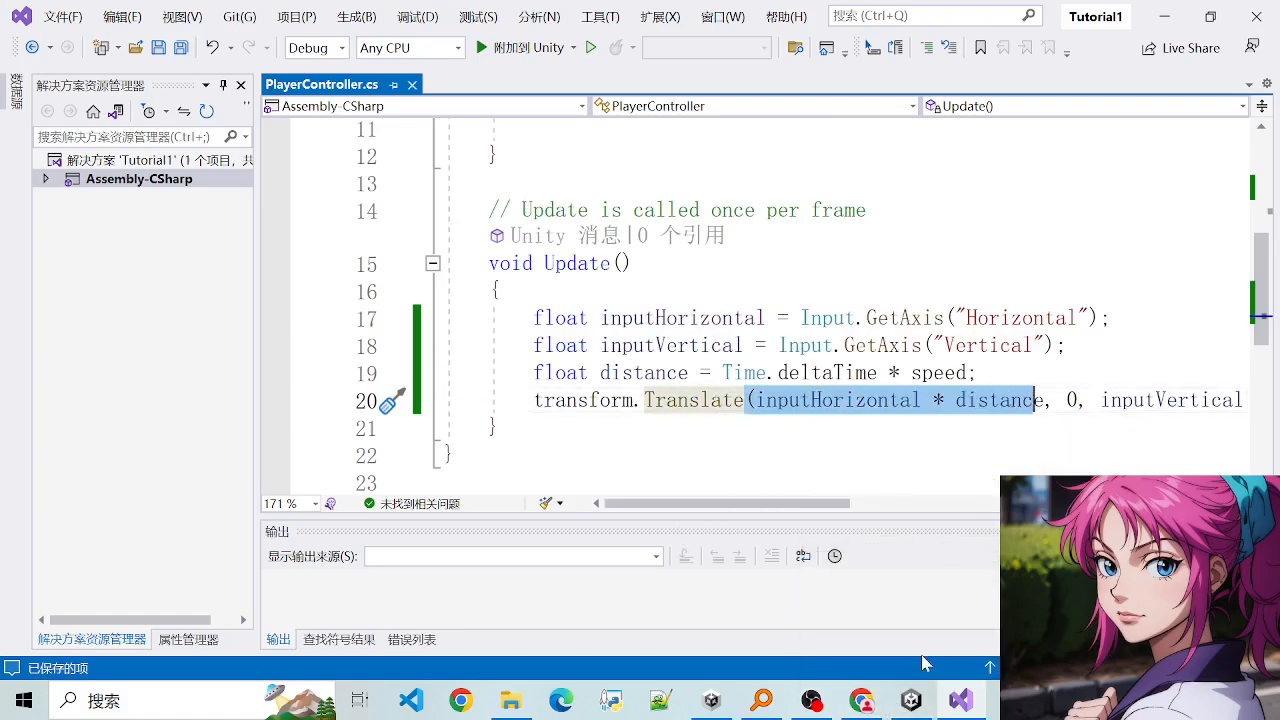
- Switch back to Unity and examine the rotated Player sphere's local axes in the Scene view
click(911, 700)
scroll(632, 325, down, 5)
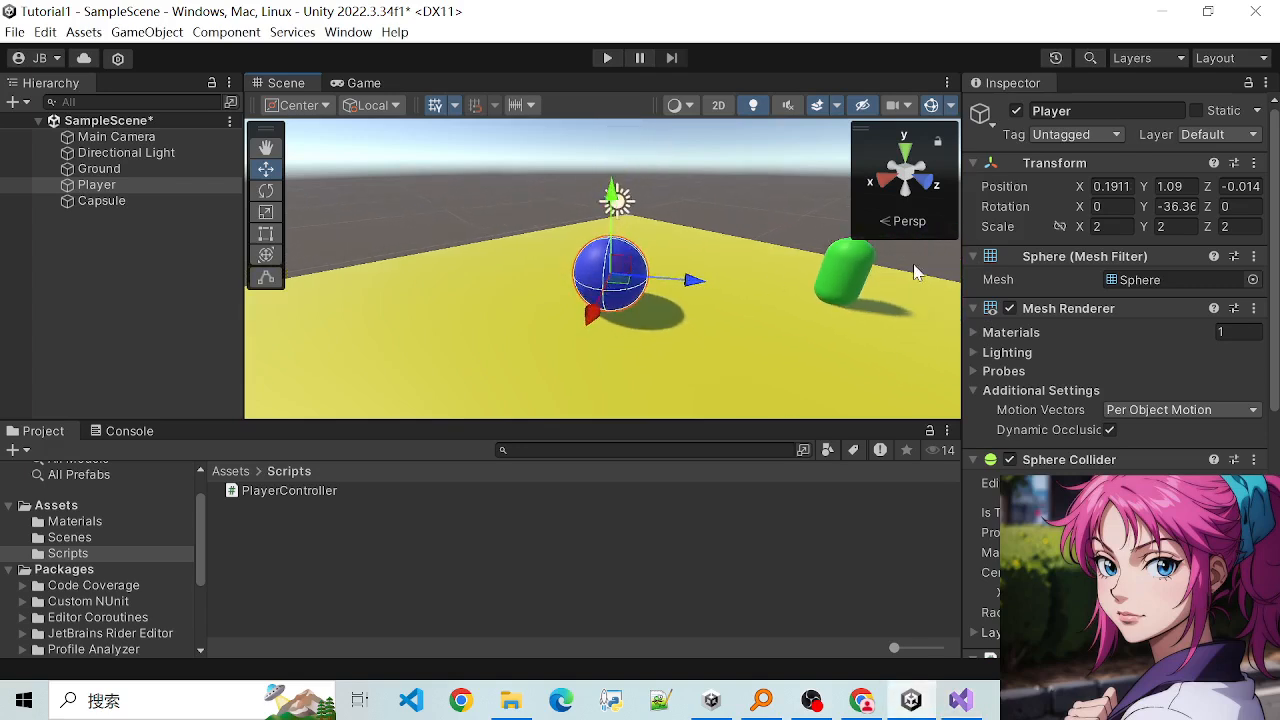
scroll(876, 285, up, 1)
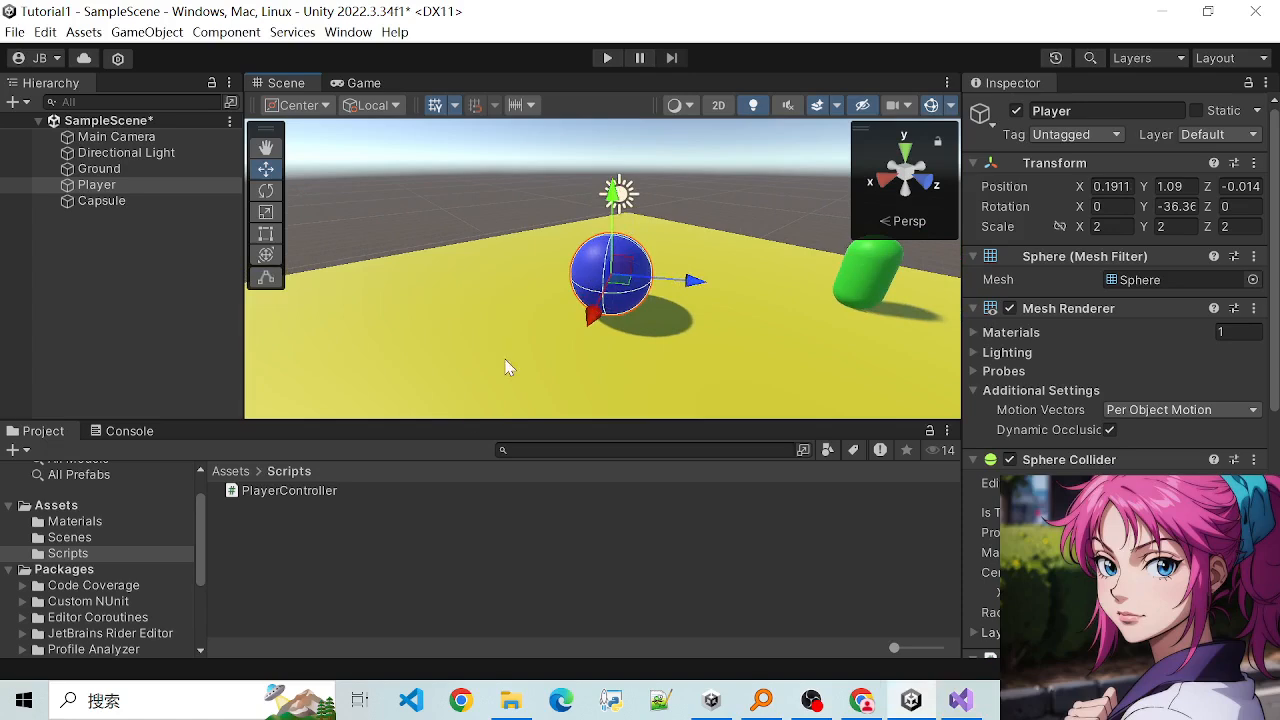
scroll(645, 291, up, 2)
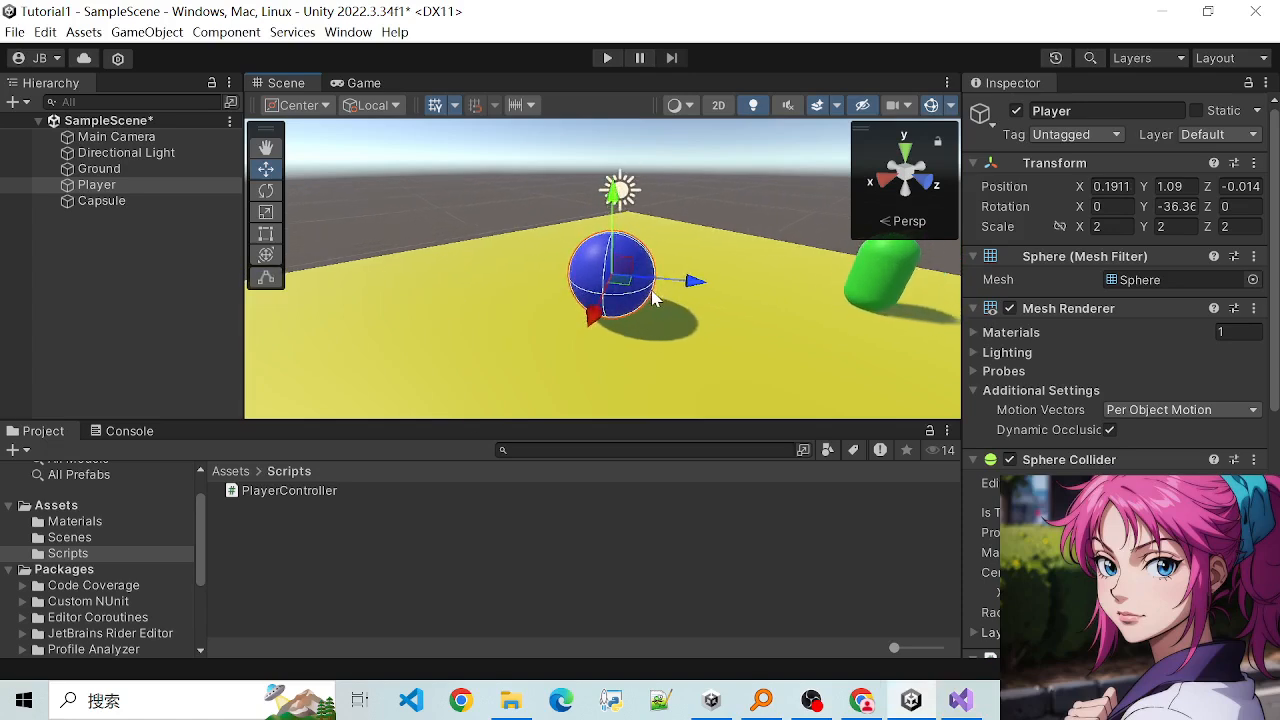
scroll(612, 302, up, 1)
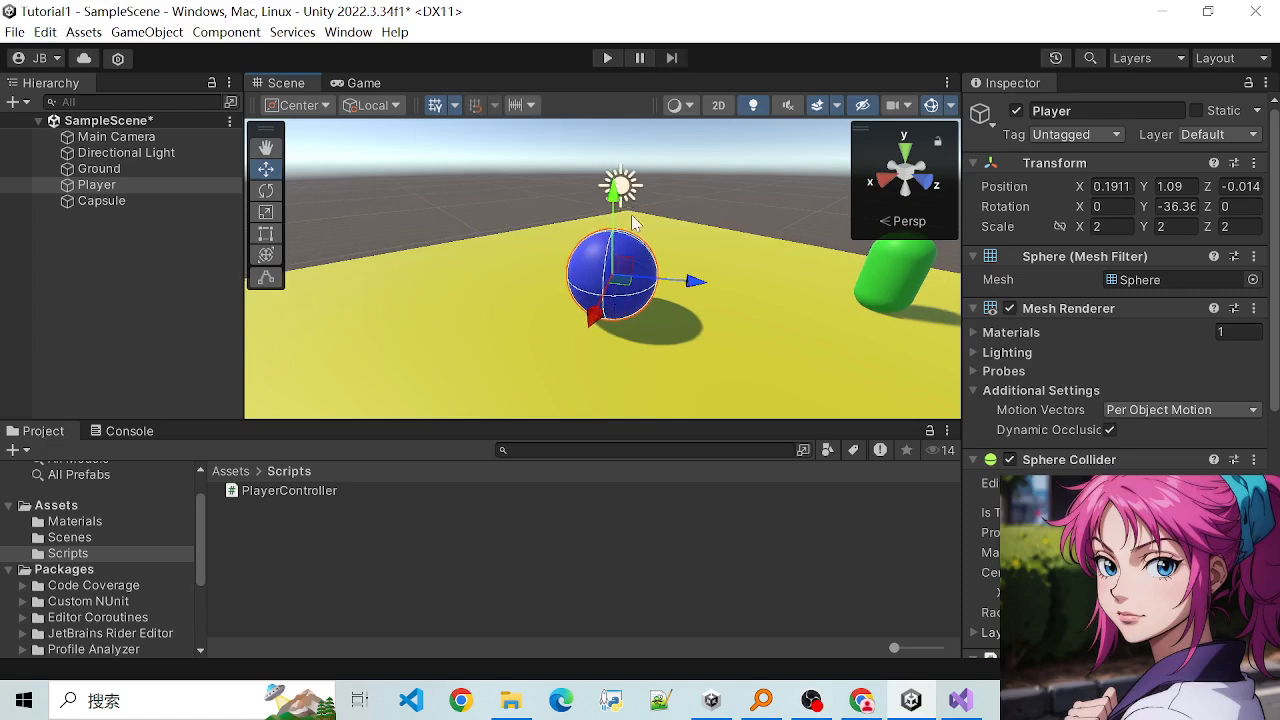
- Switch to Visual Studio and review the Space.World argument and the Update code in PlayerController.cs once more
mouse_move(961, 700)
click(945, 655)
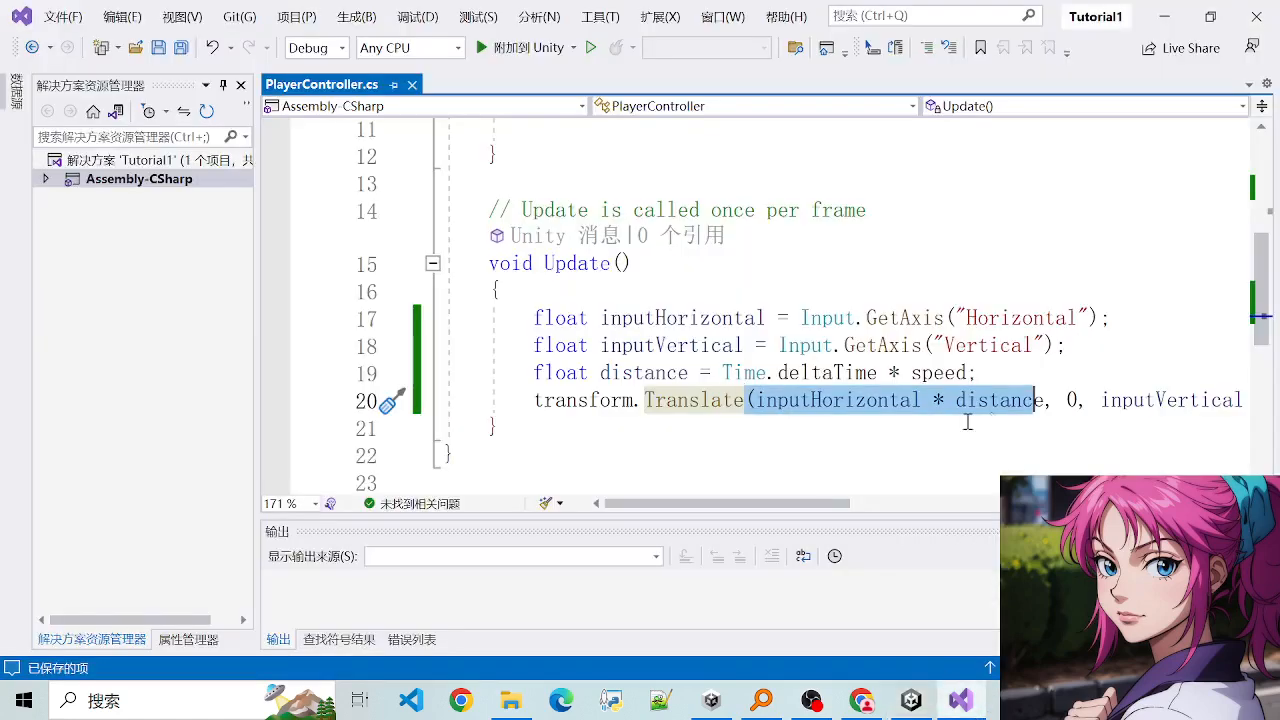
drag(729, 510, 895, 512)
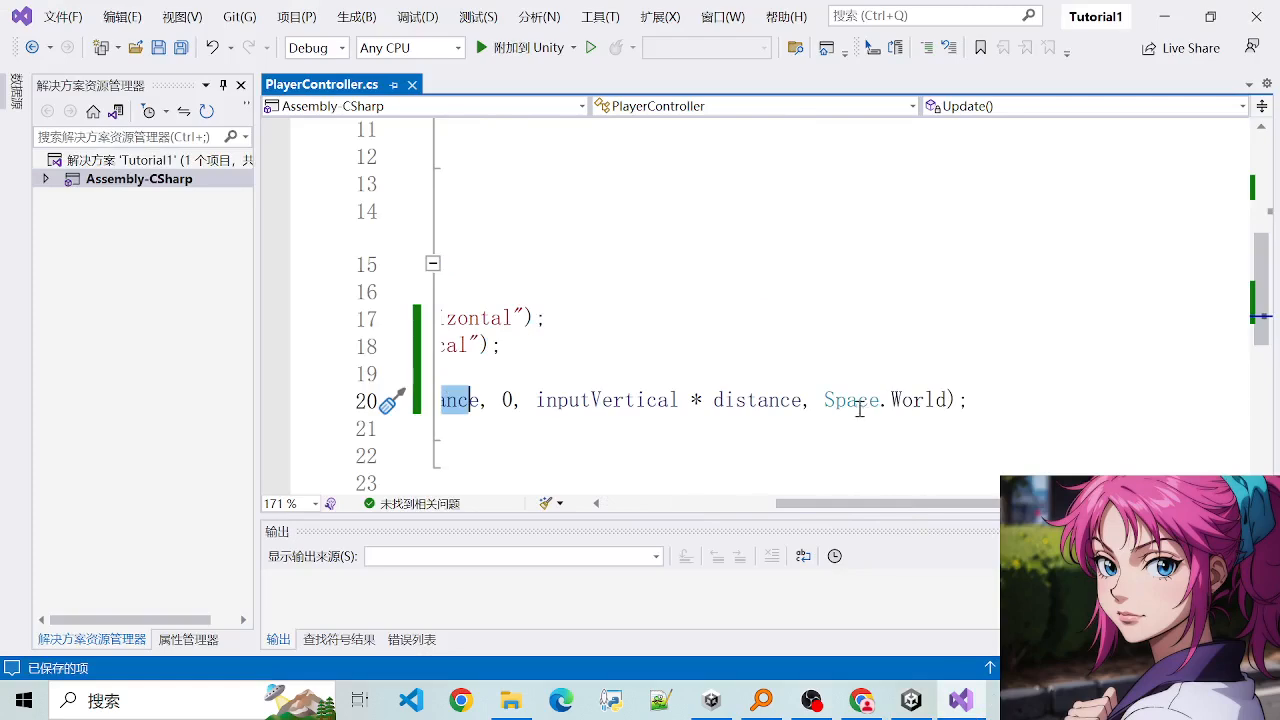
click(832, 400)
key(Up)
drag(924, 509, 763, 509)
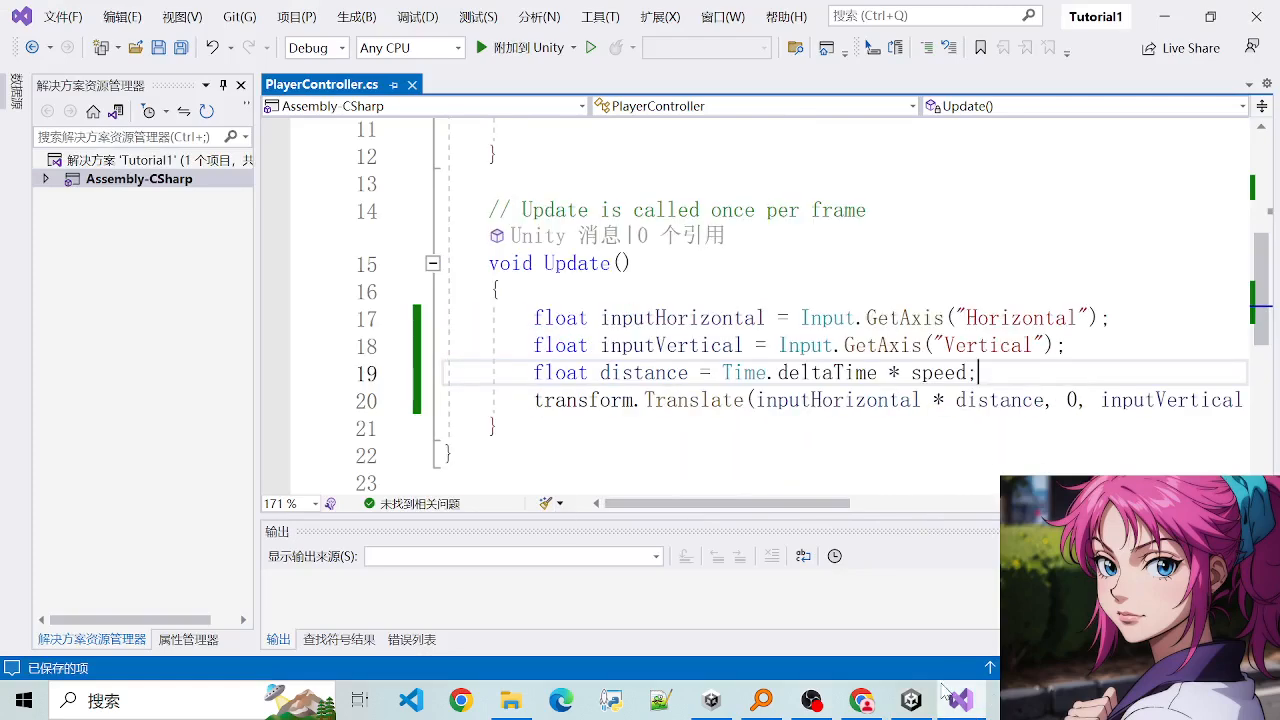
- Switch back to Unity, undo the Player sphere's rotation and view the ground from above
key(alt+Tab)
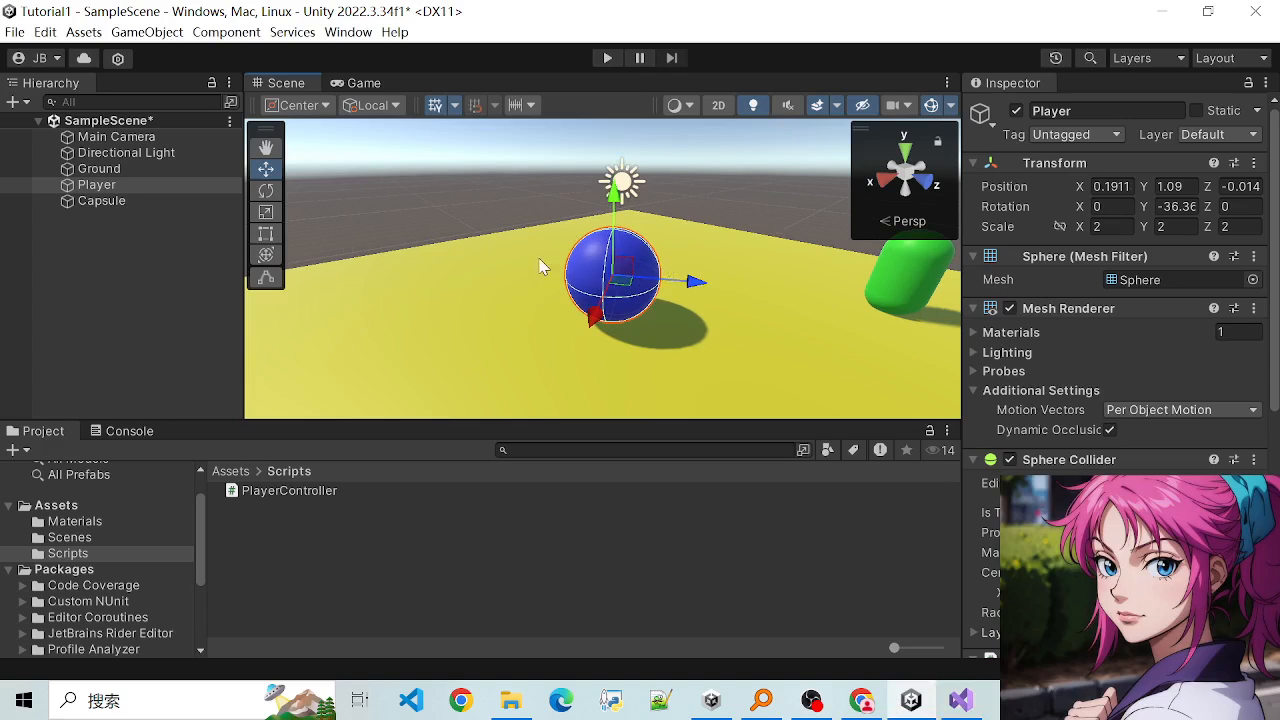
key(ctrl+z)
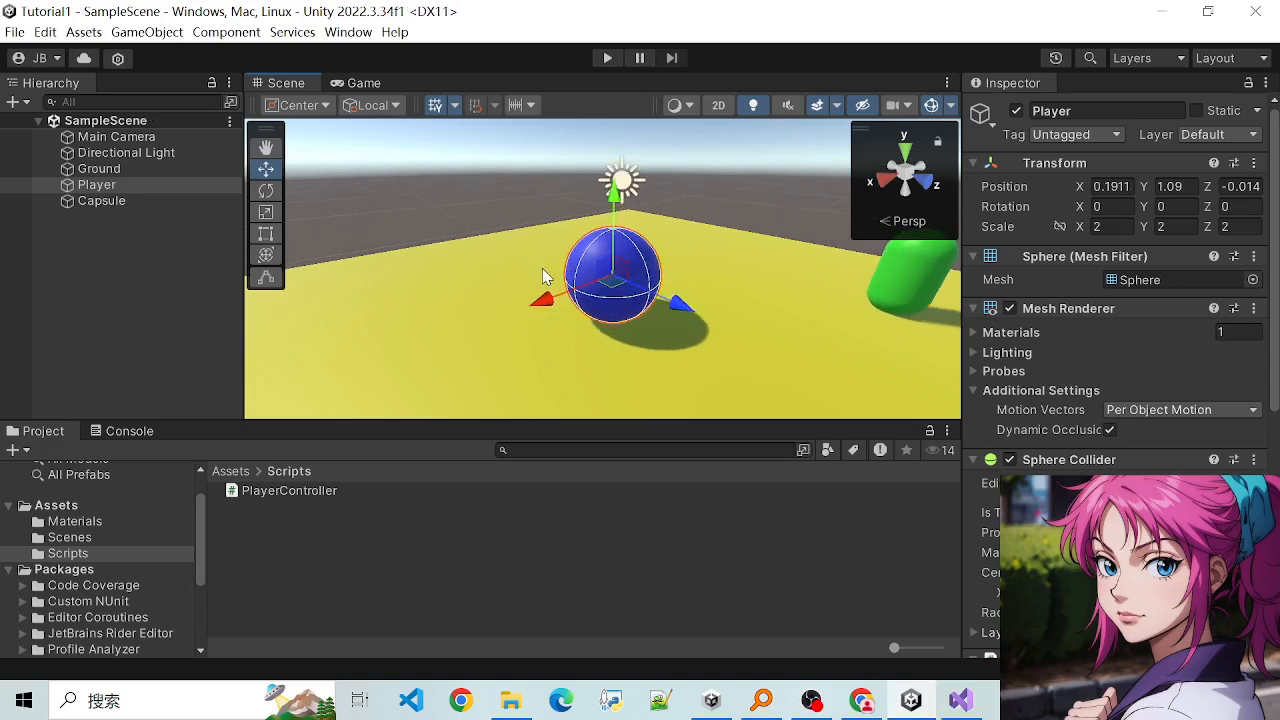
scroll(542, 268, down, 3)
alt+drag(620, 305, 655, 337)
alt+drag(486, 323, 689, 357)
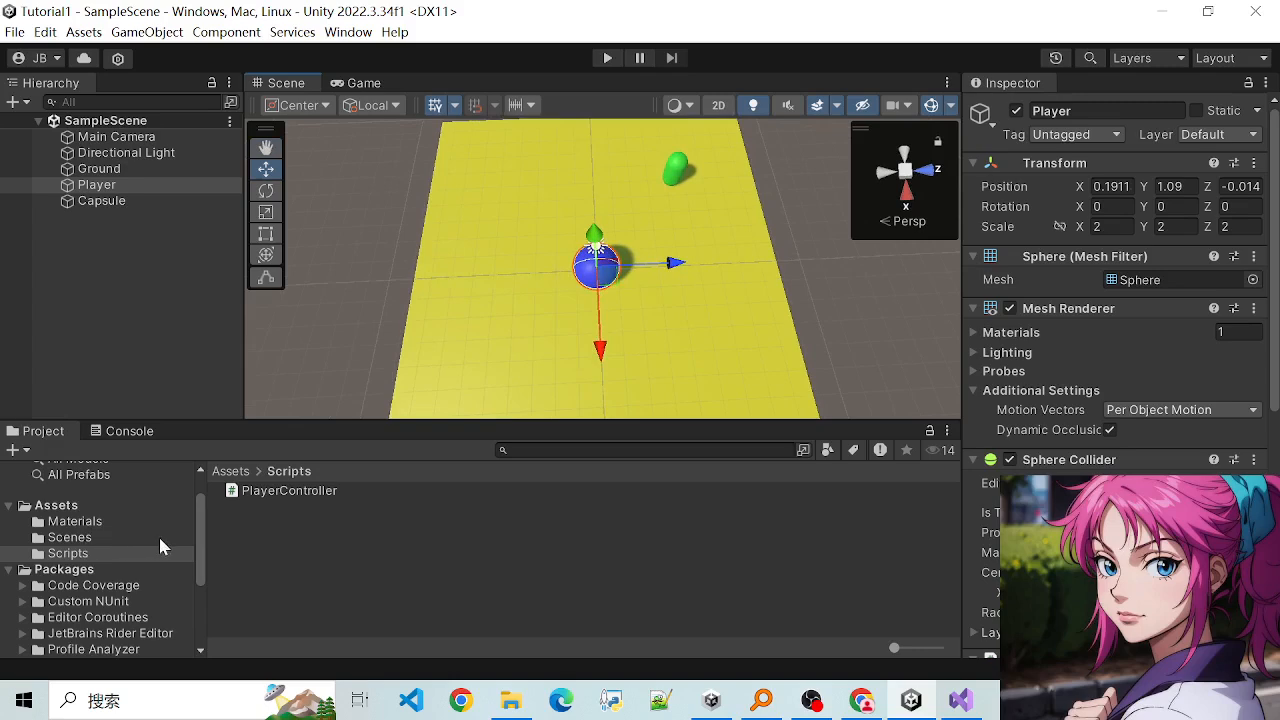
- Create a folder named Audios directly under Assets
click(83, 539)
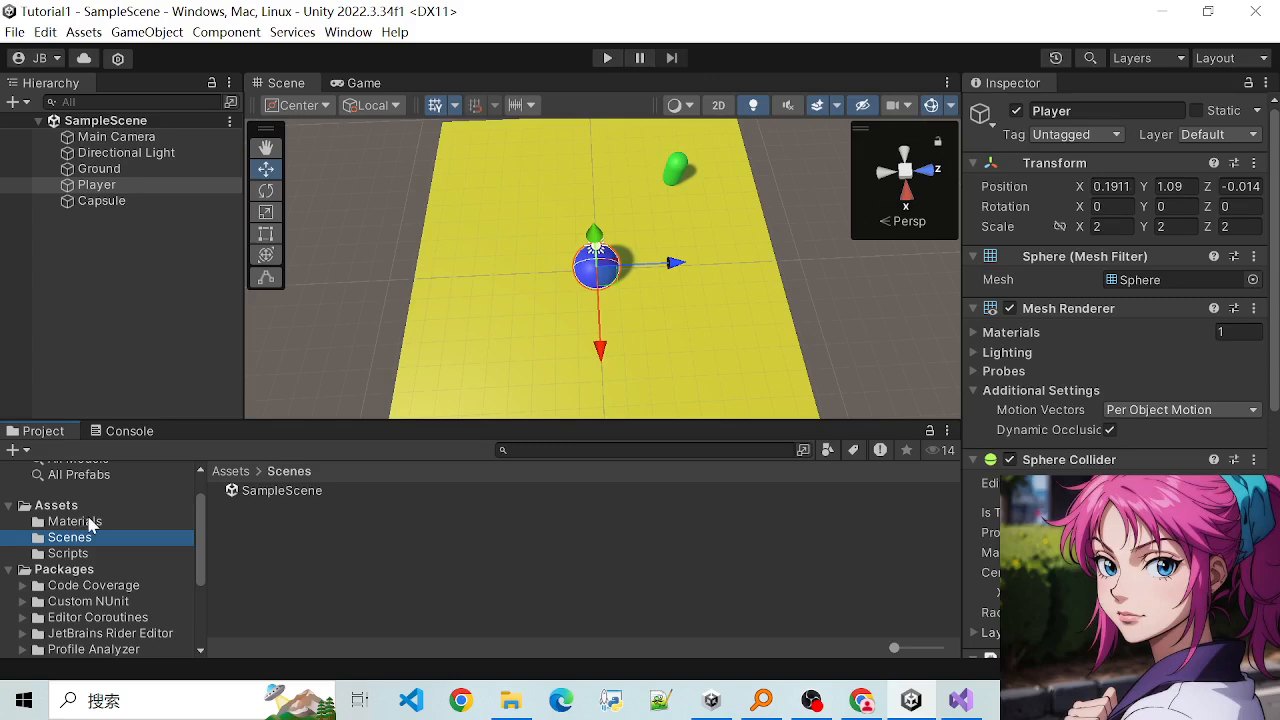
click(82, 521)
right_click(52, 507)
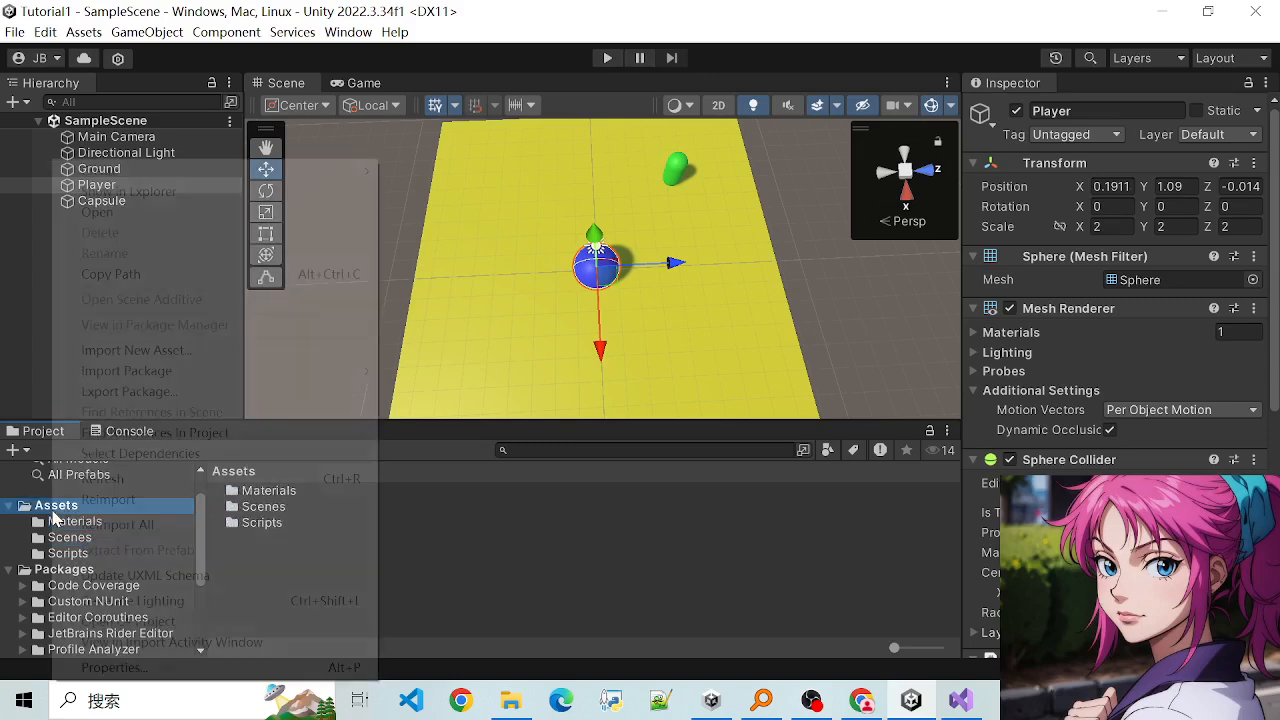
mouse_move(240, 172)
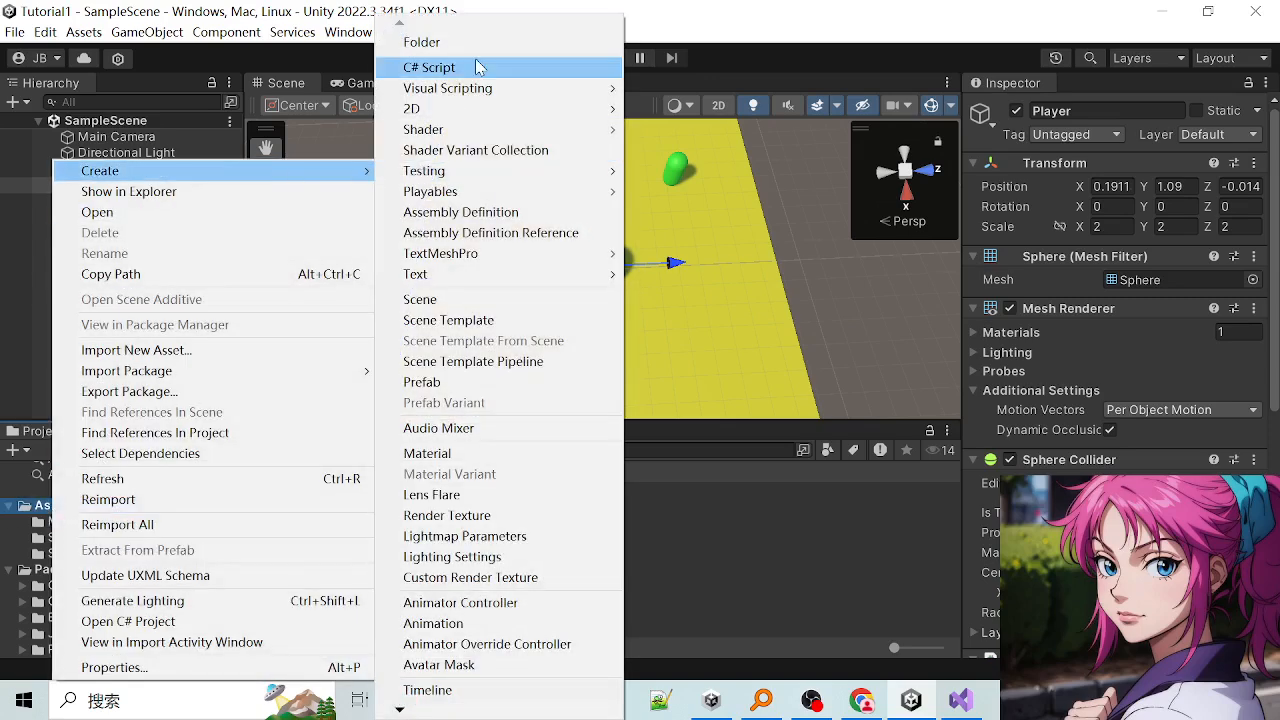
click(475, 45)
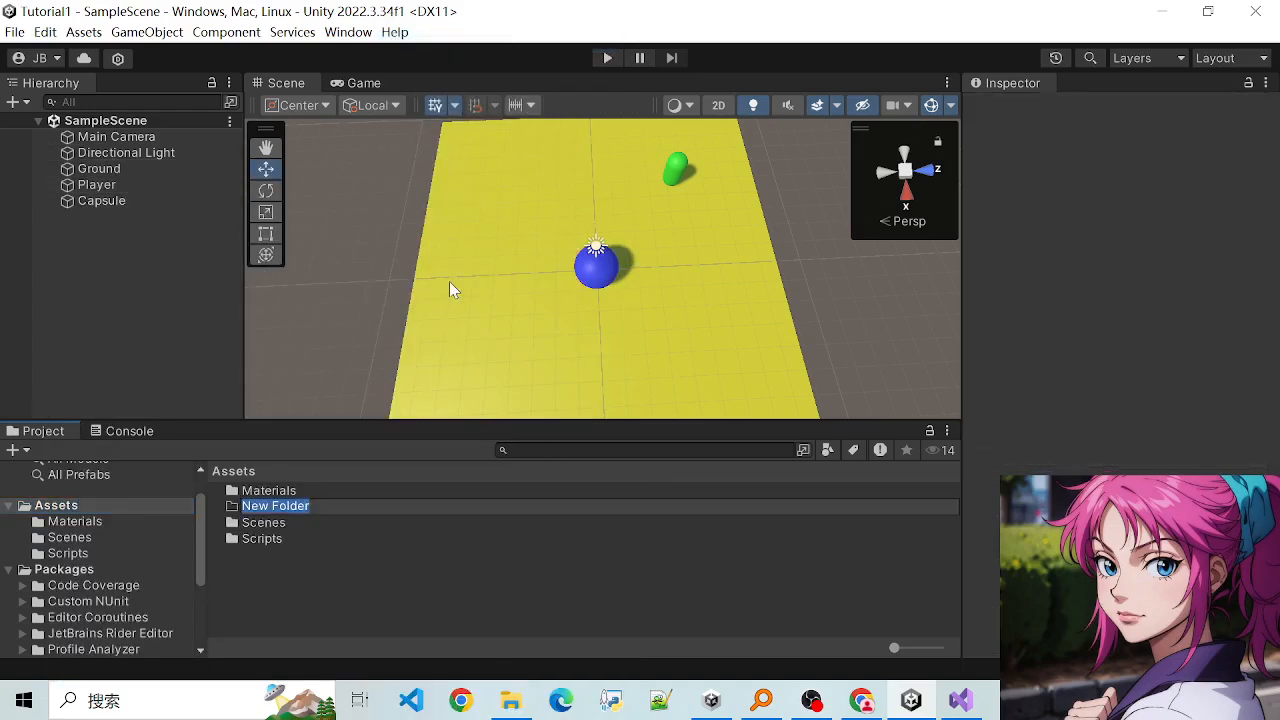
text(Audios)
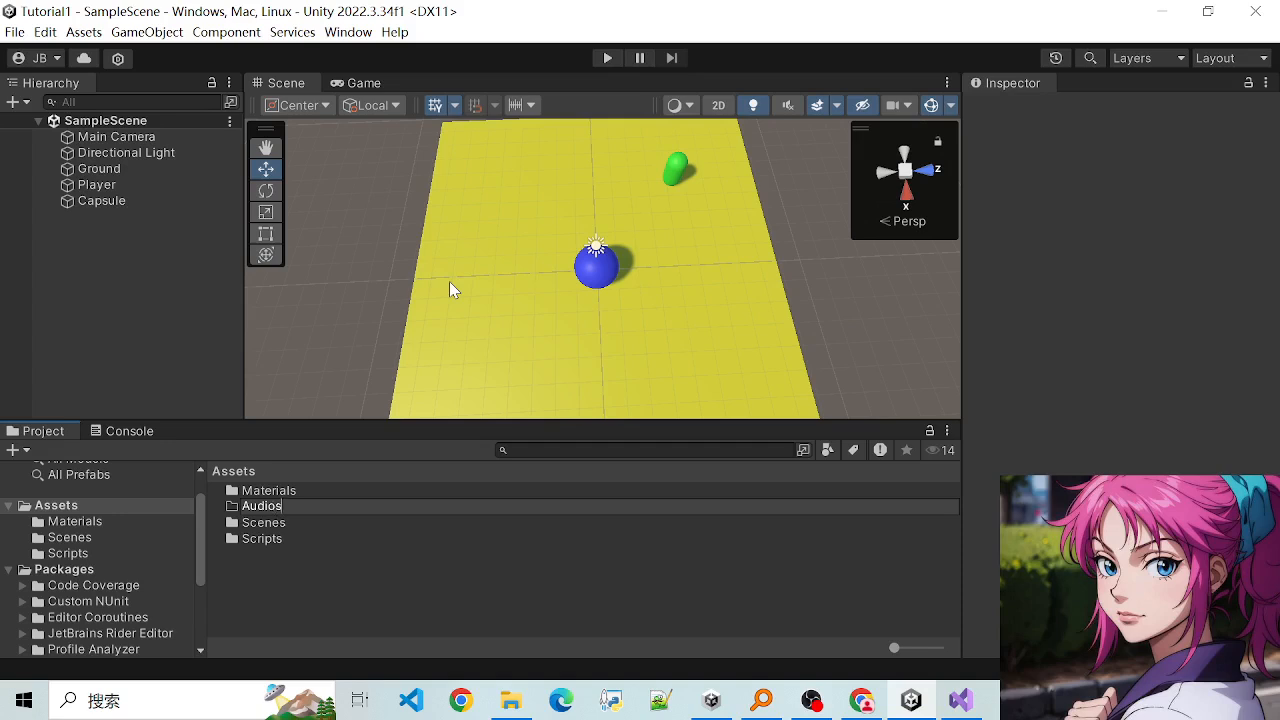
key(Return)
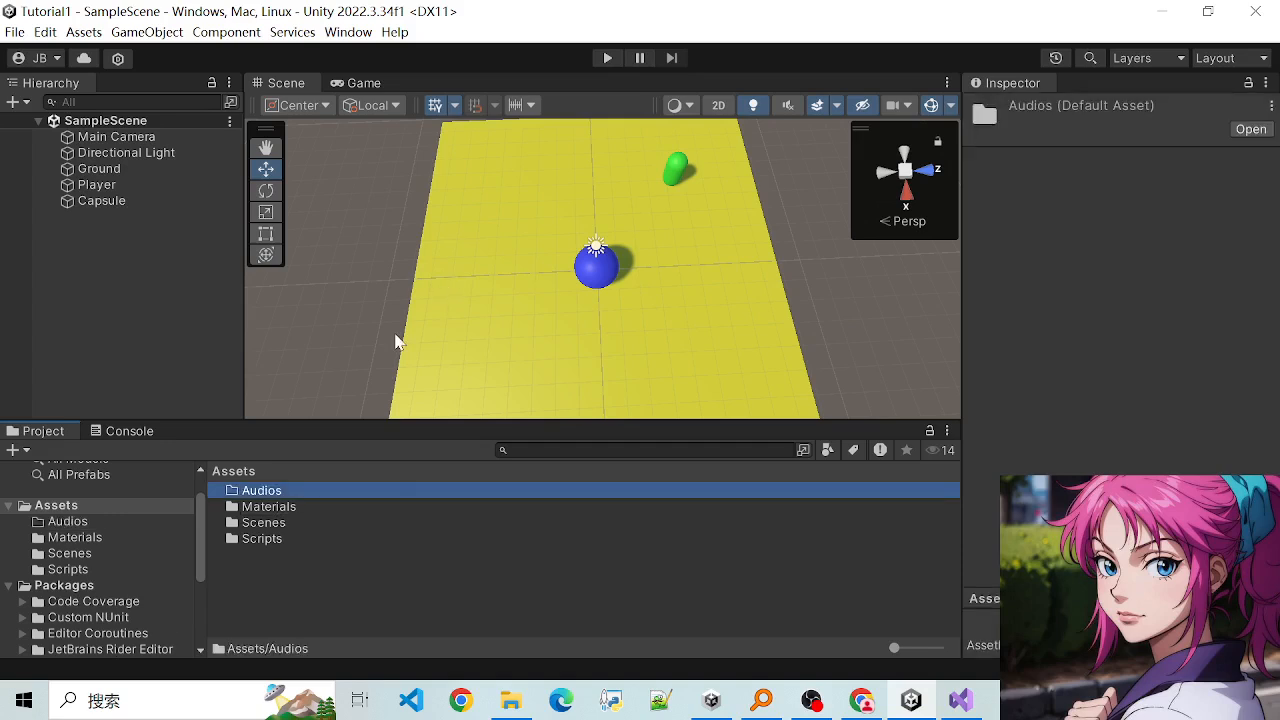
click(329, 490)
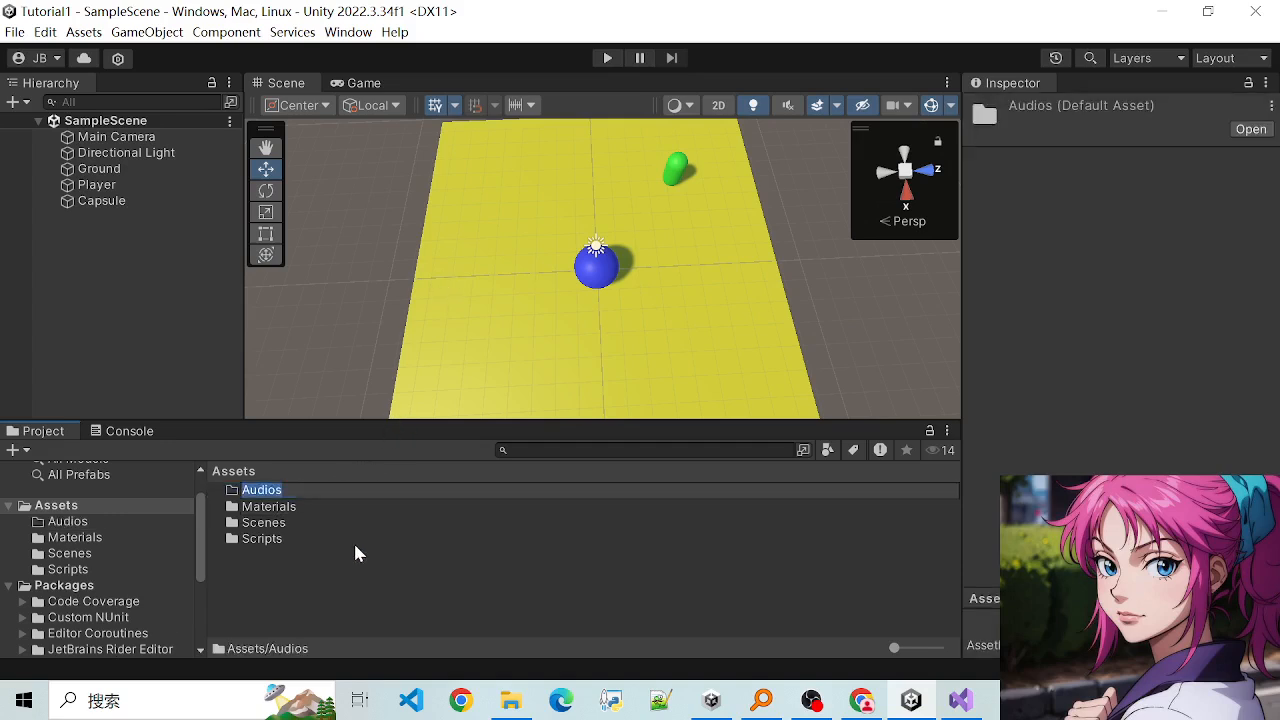
key(Return)
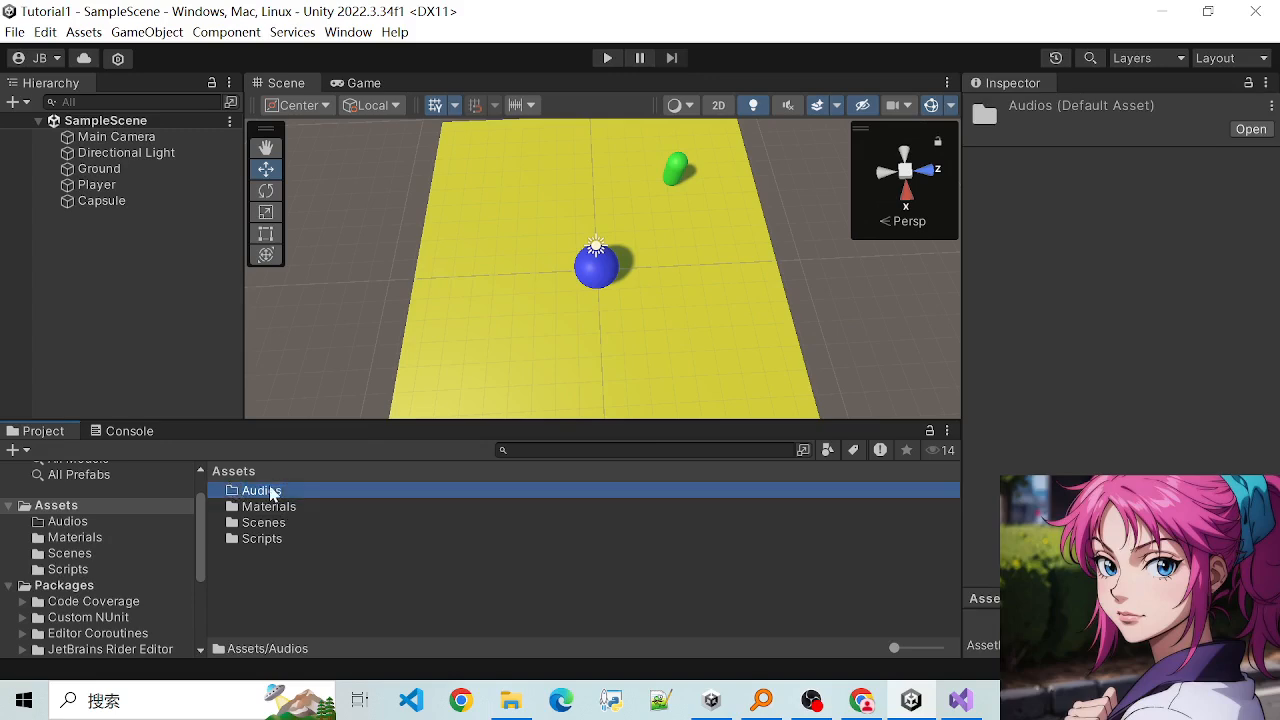
- Open the list of asset types that can be created in the Audios folder
right_click(281, 492)
mouse_move(427, 169)
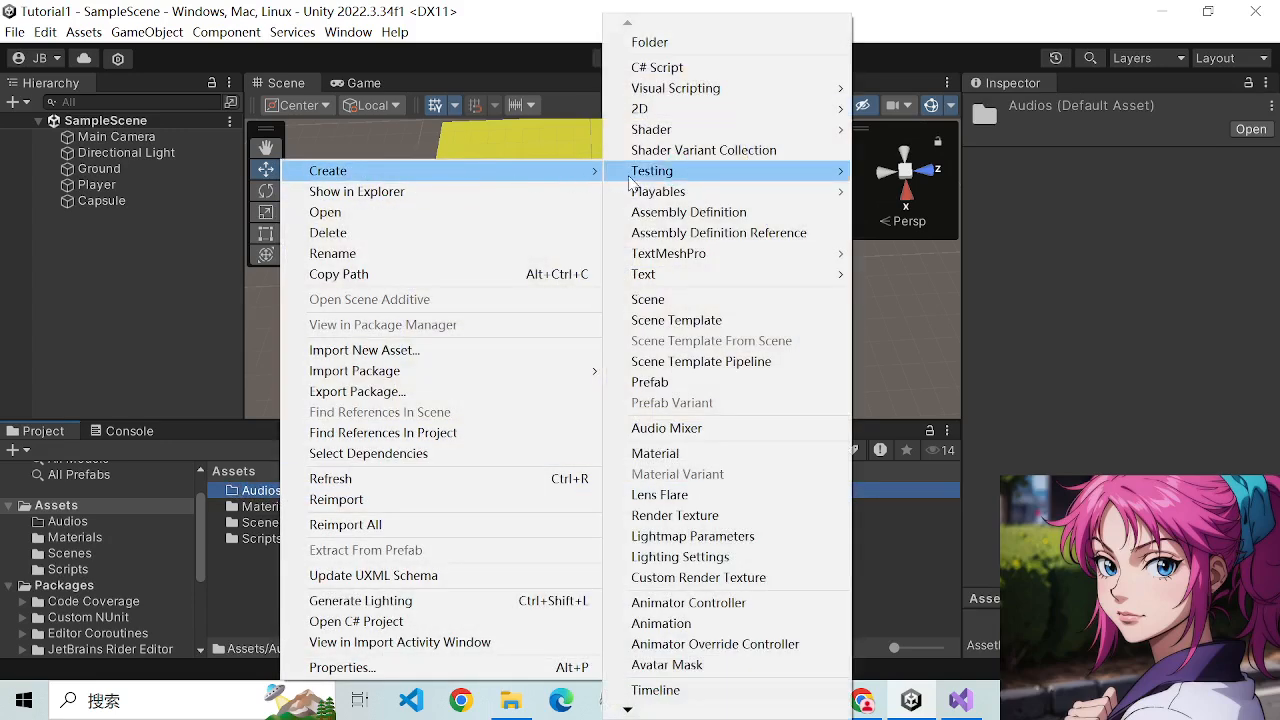
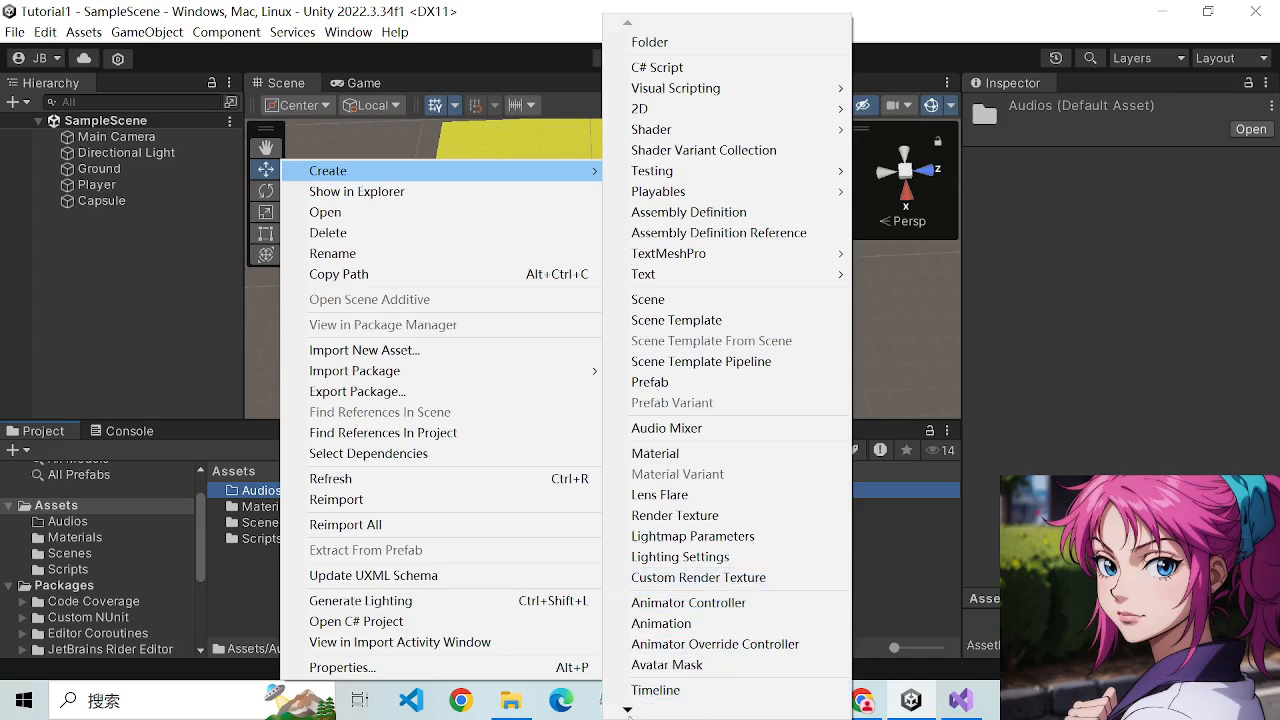
- Look through the asset types that can be created in the Audios folder and dismiss the list
mouse_move(627, 709)
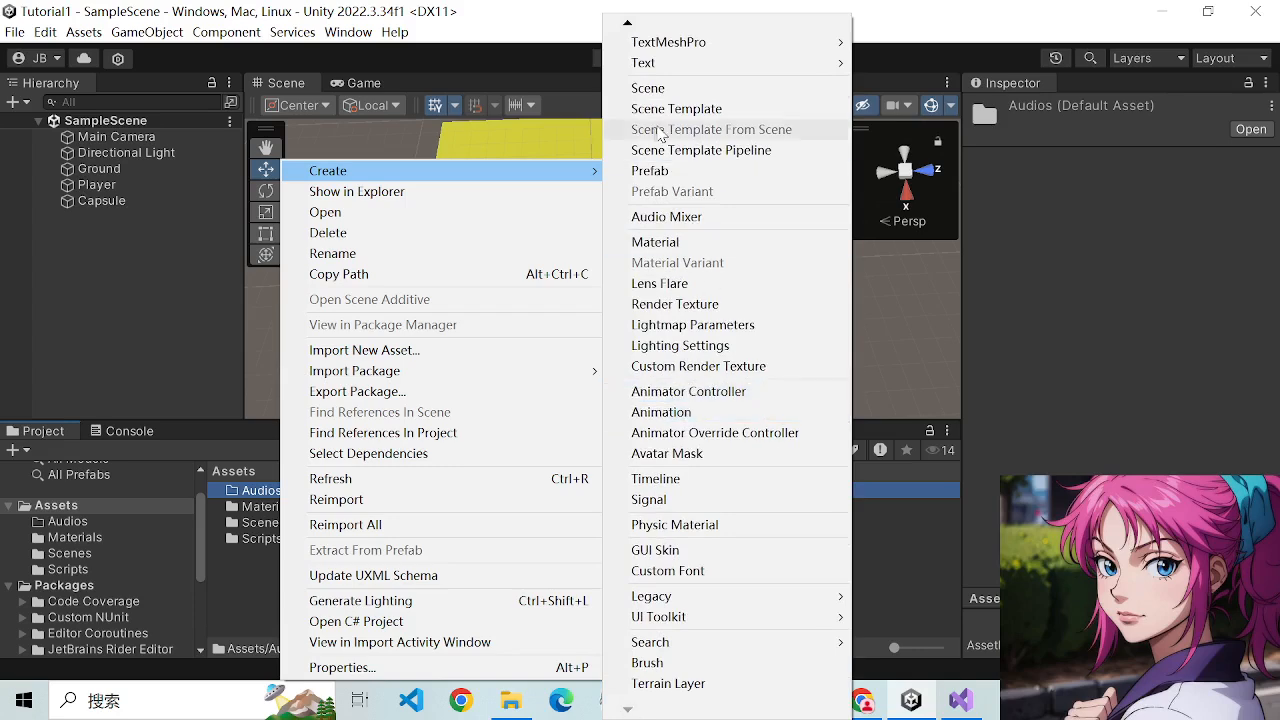
mouse_move(627, 28)
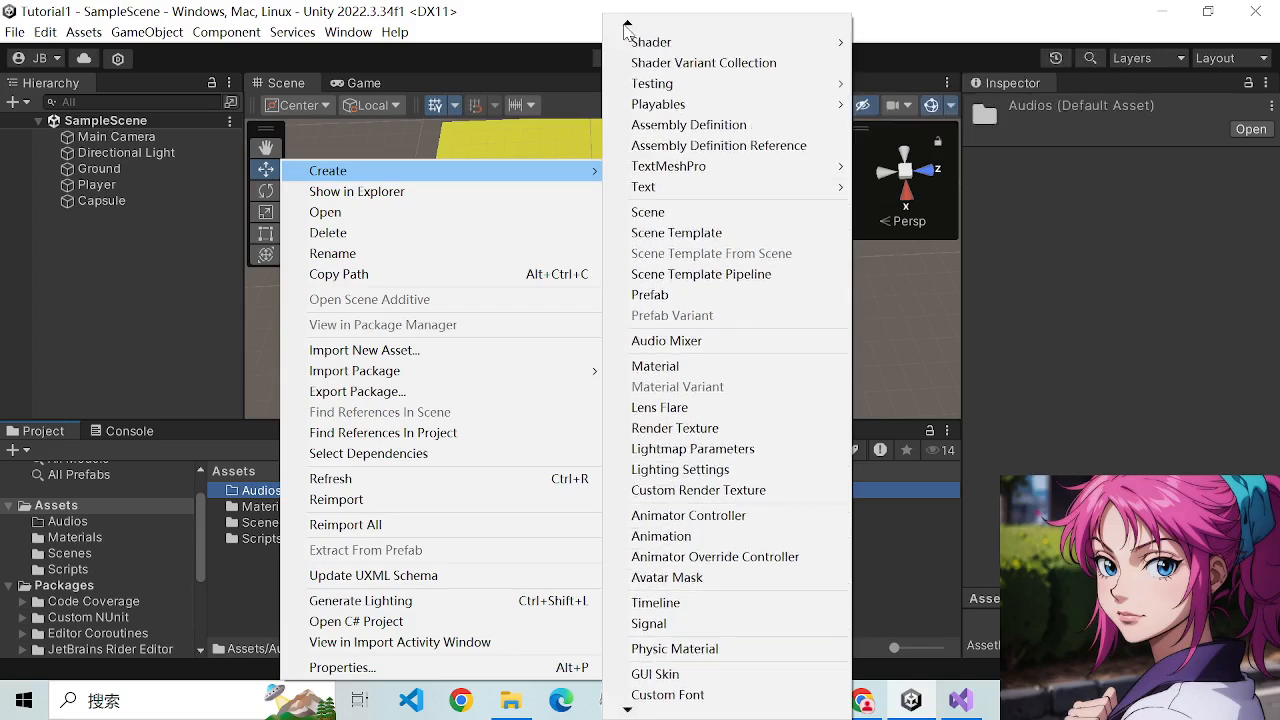
mouse_move(658, 135)
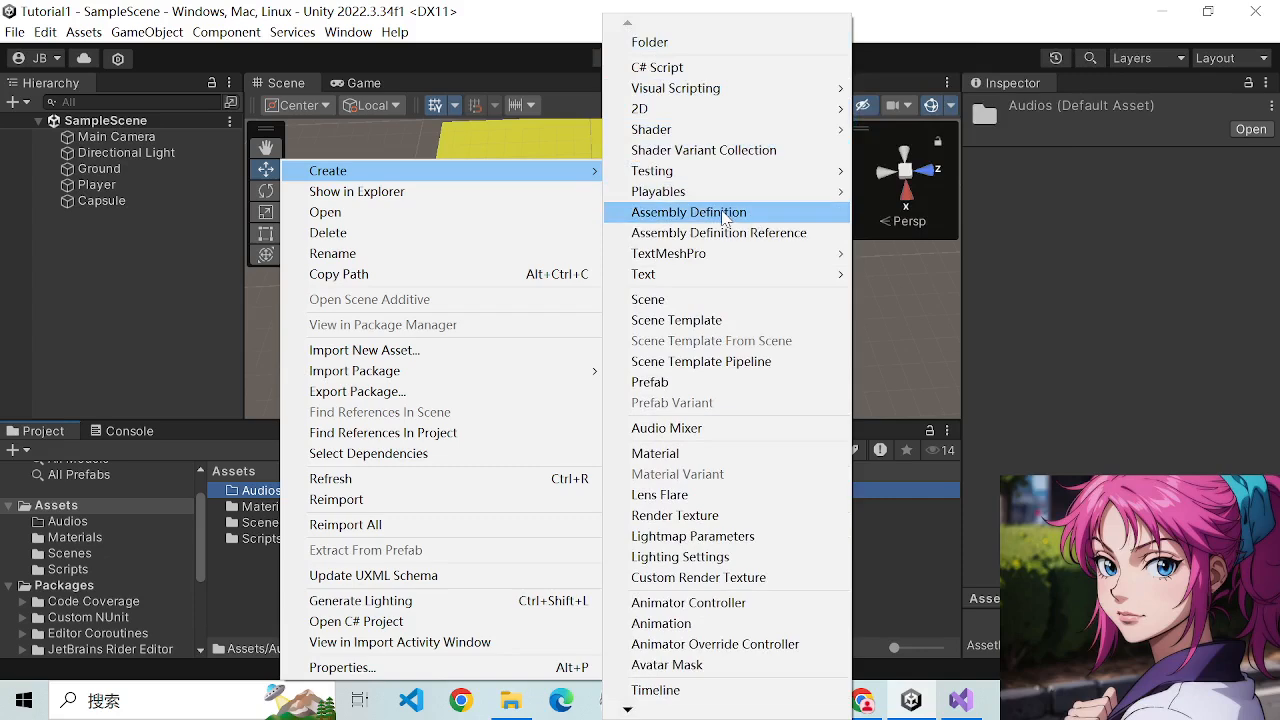
click(440, 10)
- View the ground from a lower angle and inspect the Player sphere and the green Capsule in turn
scroll(465, 290, down, 4)
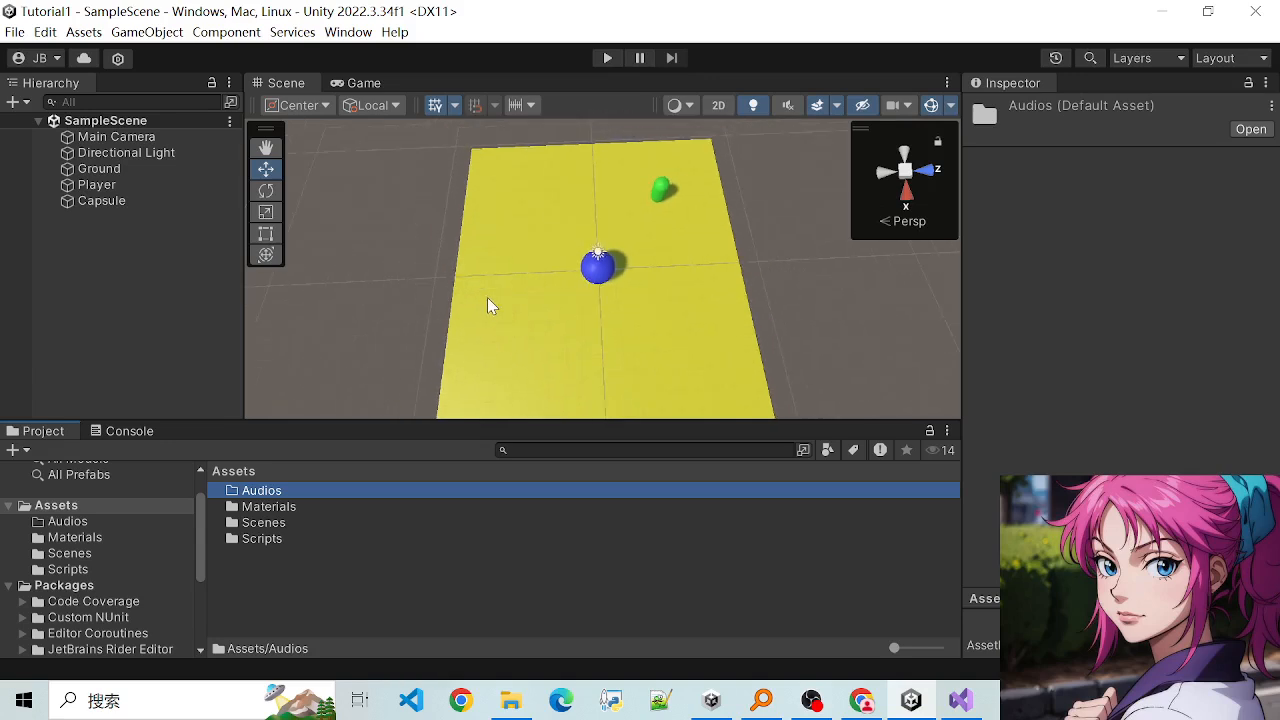
alt+drag(691, 346, 669, 306)
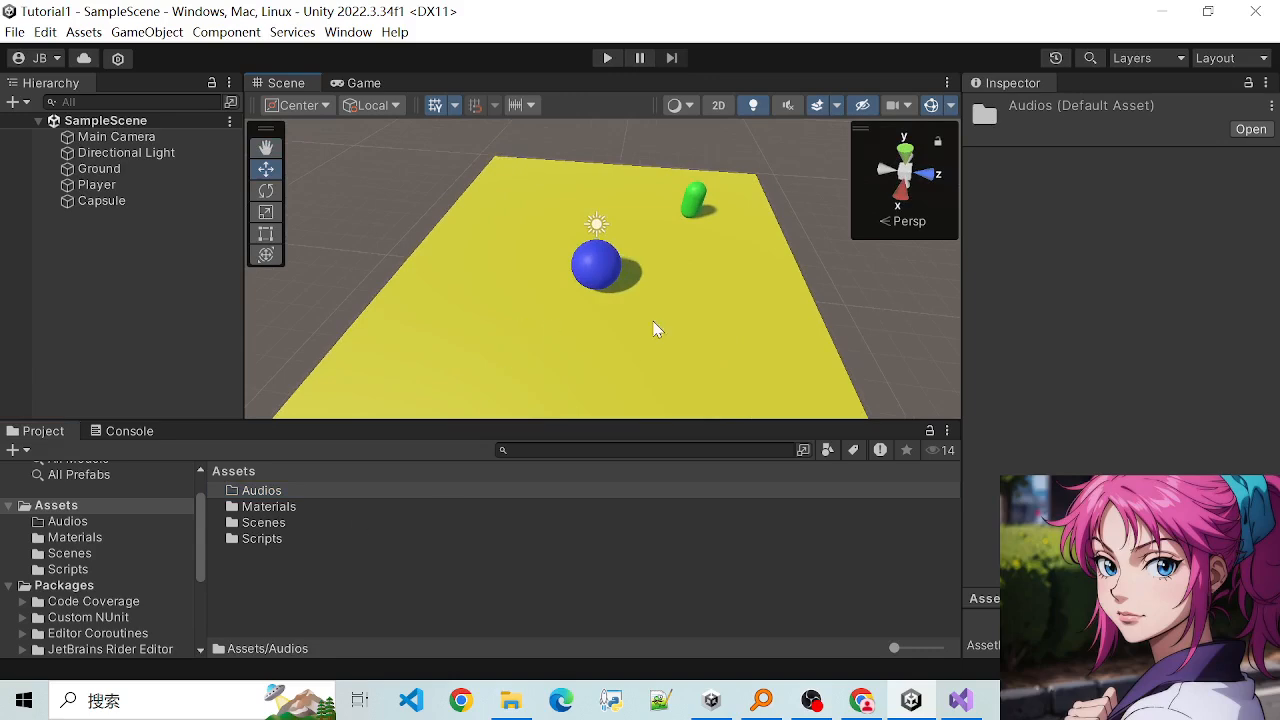
mouse_move(709, 332)
alt+mouse_down()
mouse_move(454, 286)
mouse_move(689, 329)
alt+mouse_up()
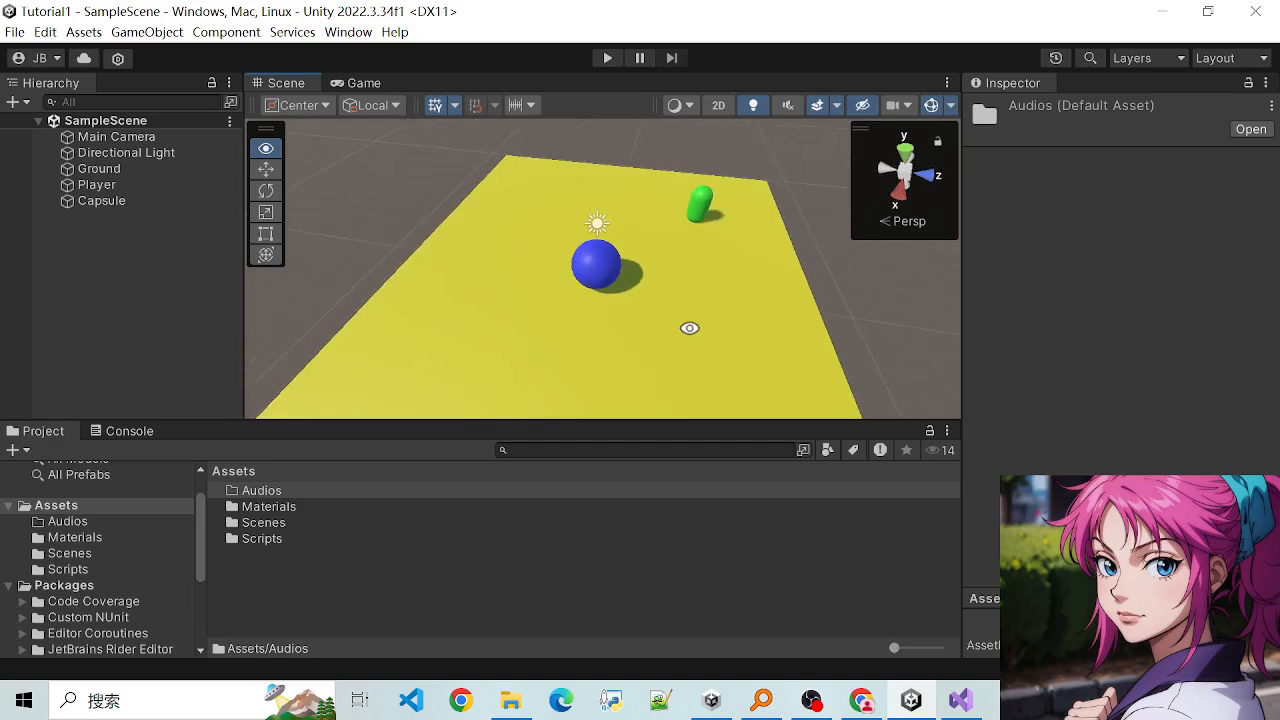
scroll(492, 317, down, 1)
scroll(492, 317, up, 2)
scroll(561, 323, down, 2)
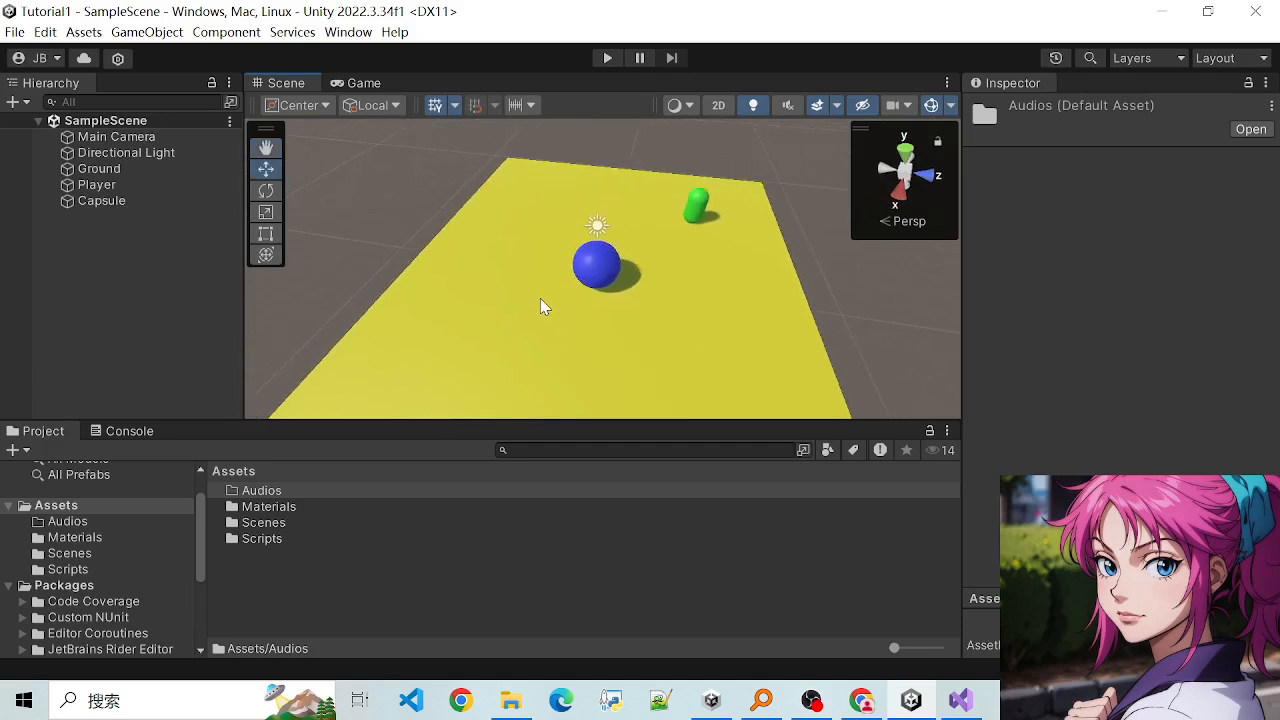
click(592, 268)
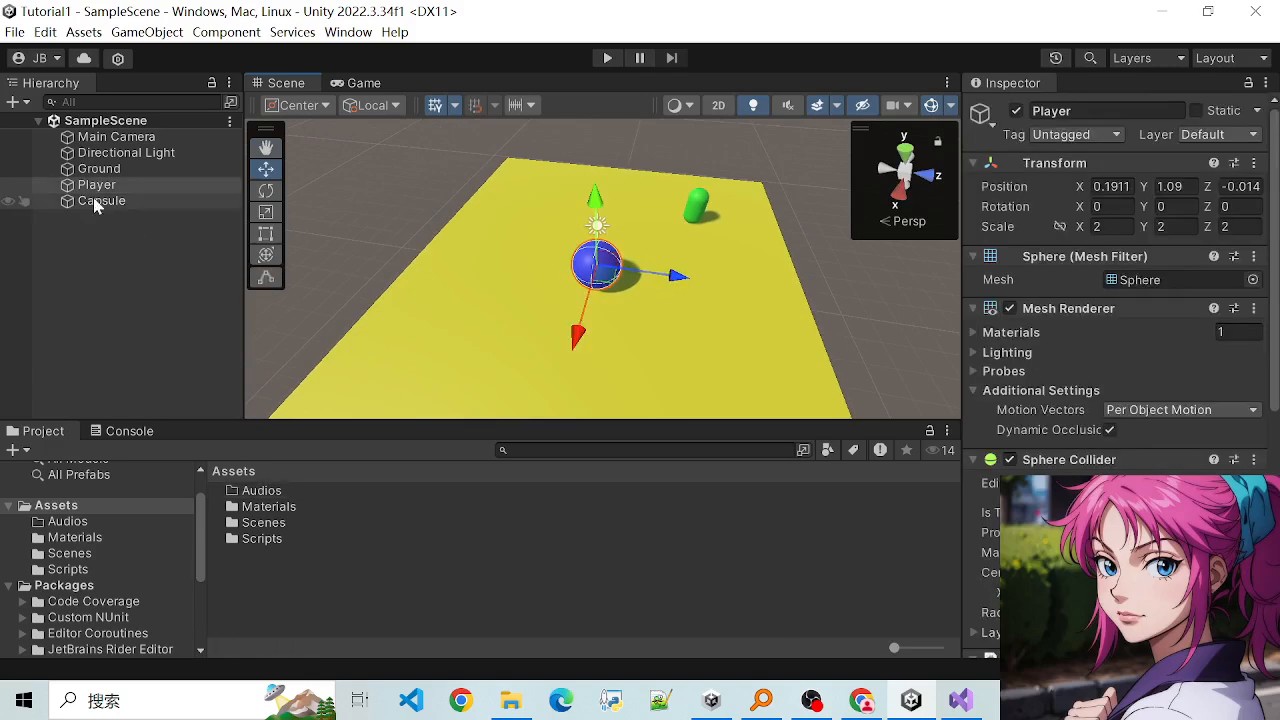
click(698, 206)
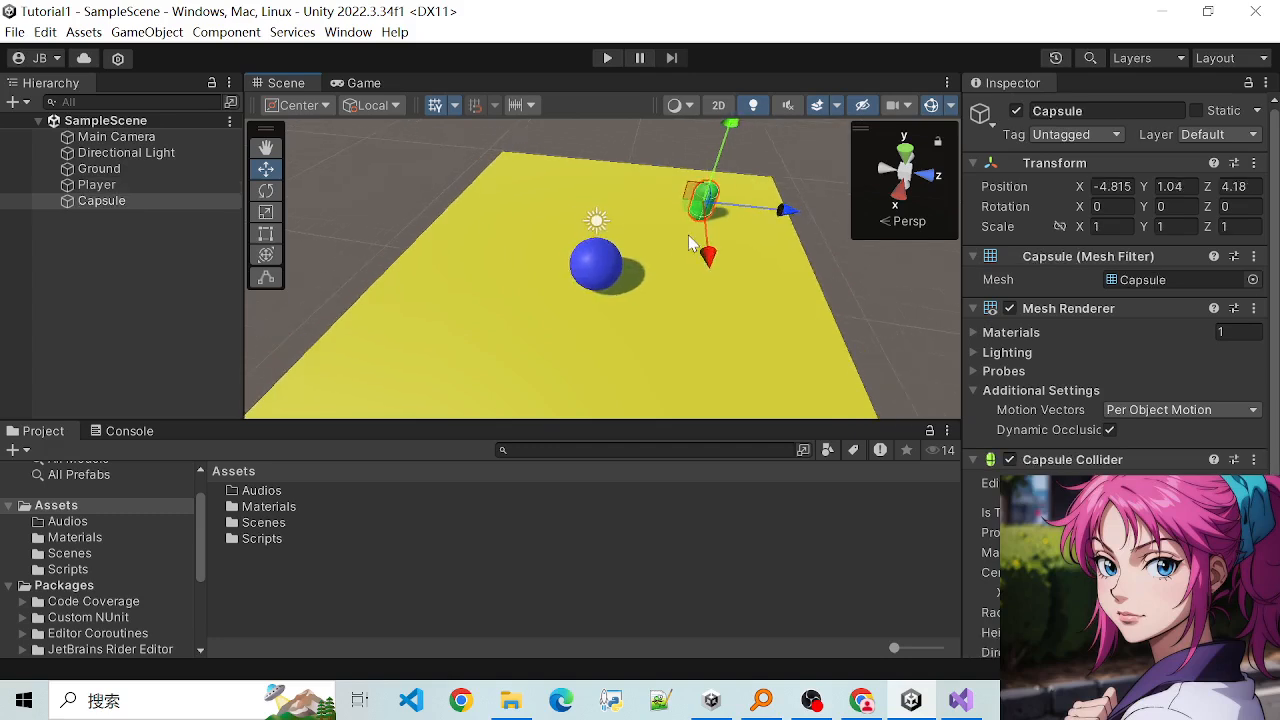
click(641, 209)
click(705, 200)
click(622, 192)
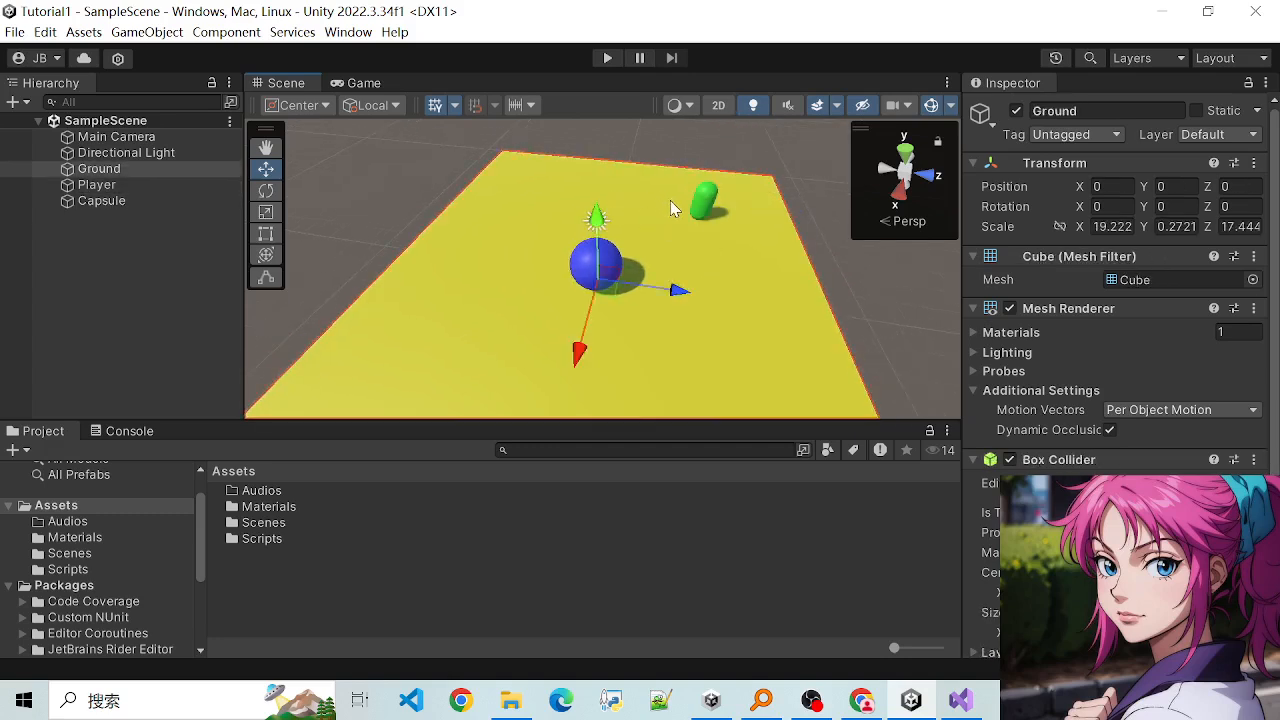
click(704, 206)
scroll(667, 212, up, 2)
click(672, 238)
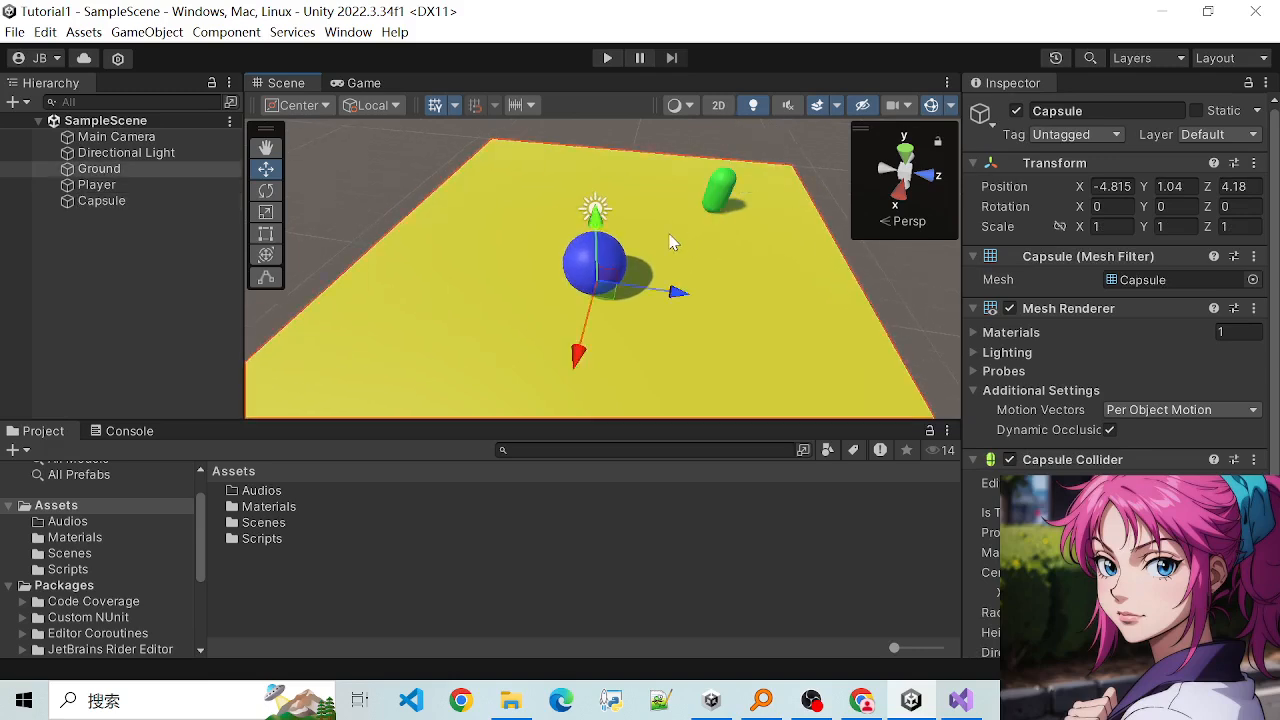
click(719, 192)
click(645, 190)
click(712, 196)
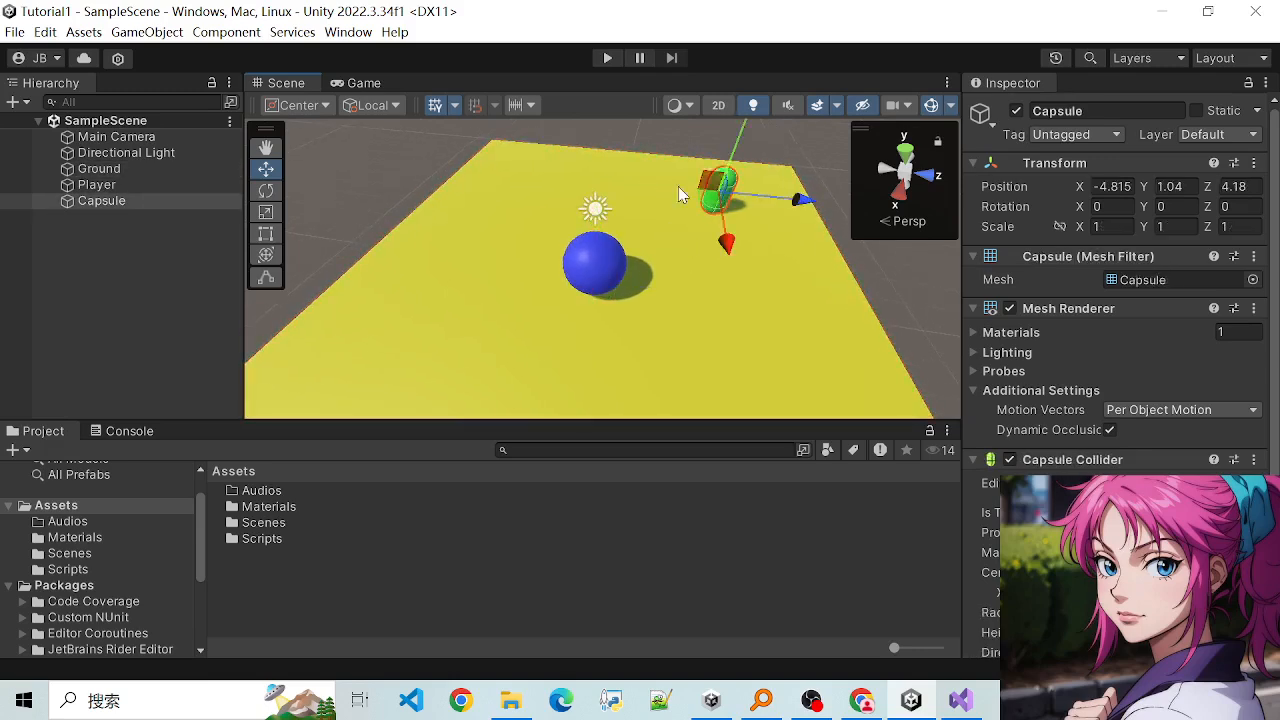
click(678, 186)
click(710, 192)
click(643, 187)
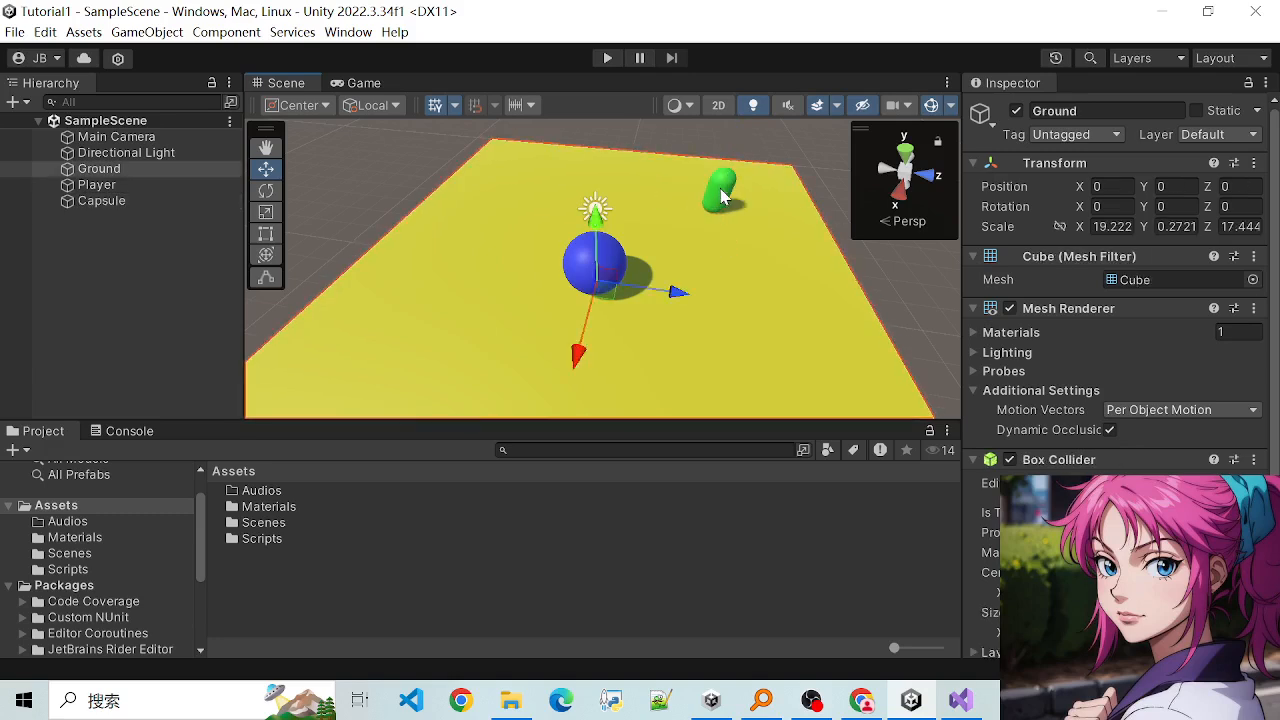
click(719, 191)
click(736, 198)
click(728, 188)
click(649, 200)
click(720, 195)
click(640, 192)
click(716, 194)
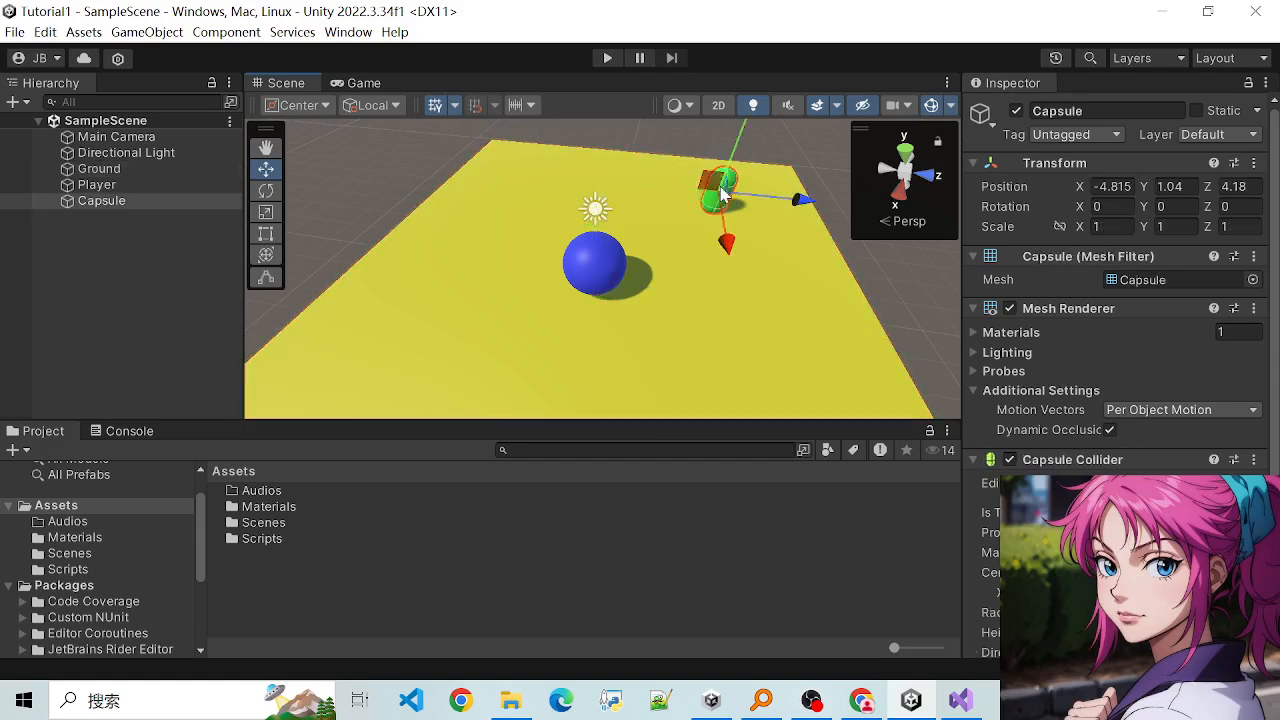
click(630, 188)
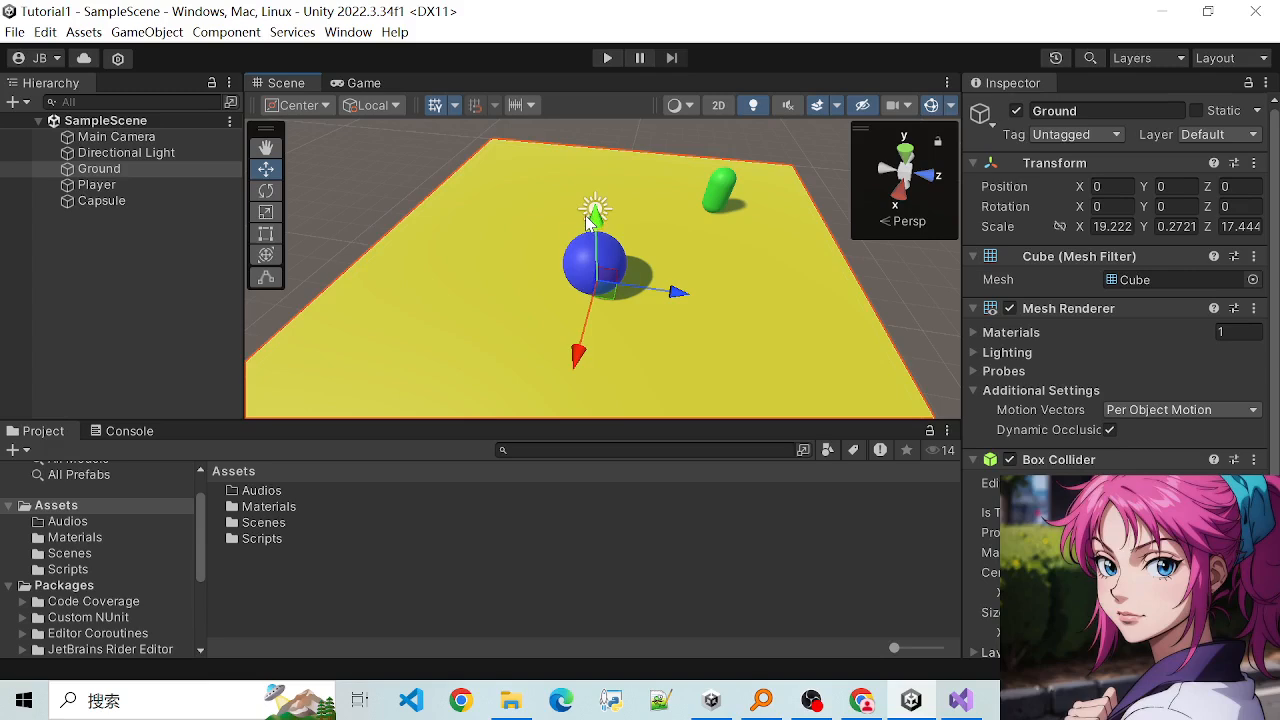
click(718, 188)
click(684, 185)
click(725, 194)
click(669, 184)
click(718, 190)
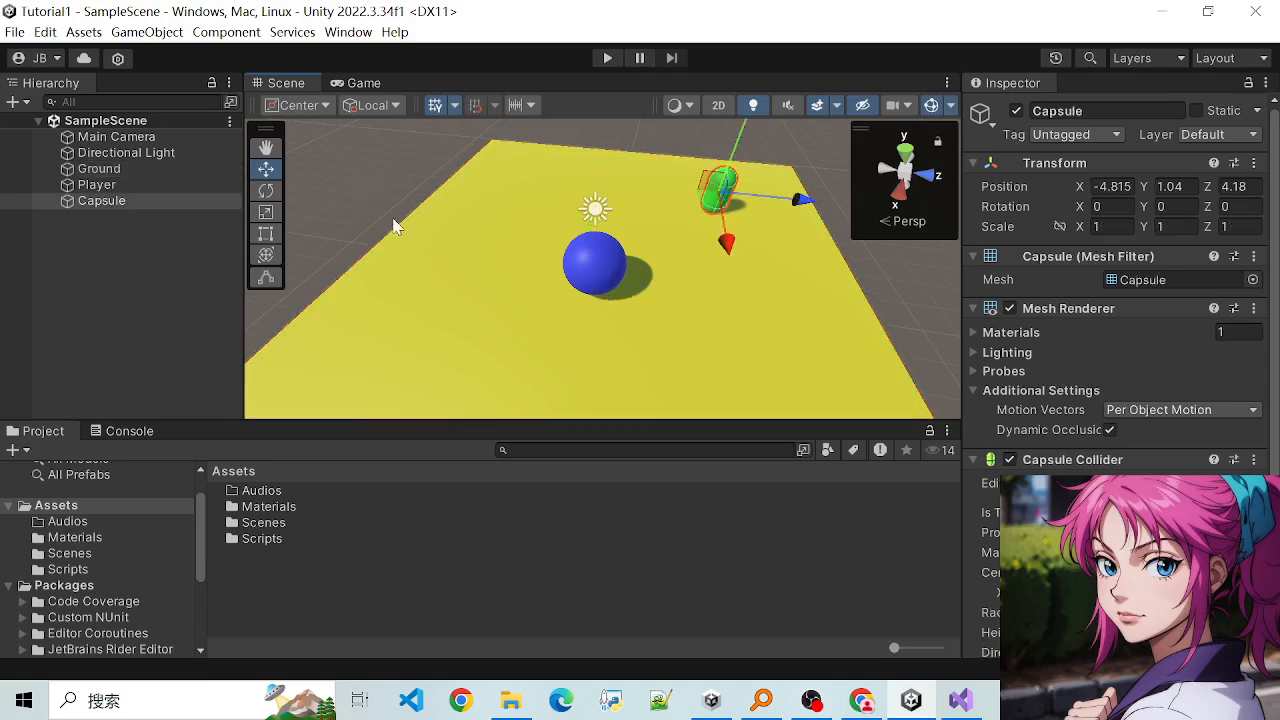
- Create a folder named Prefabs directly under Assets
right_click(80, 520)
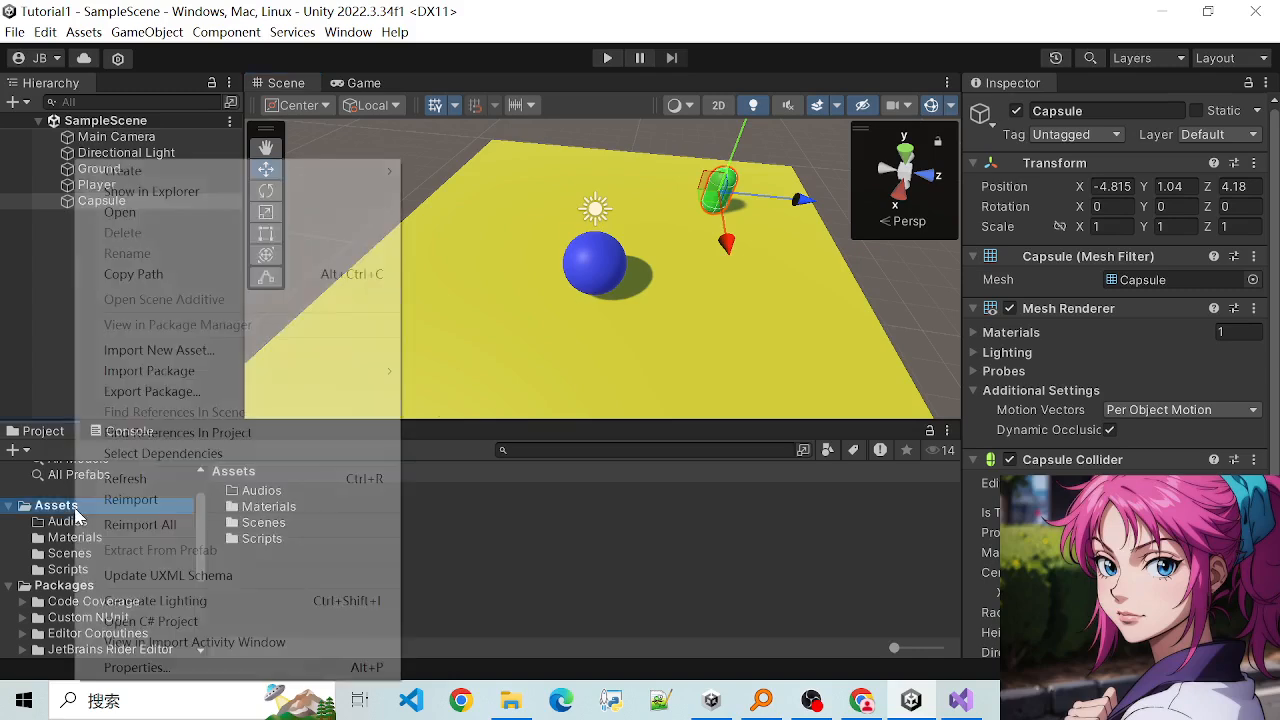
mouse_move(390, 183)
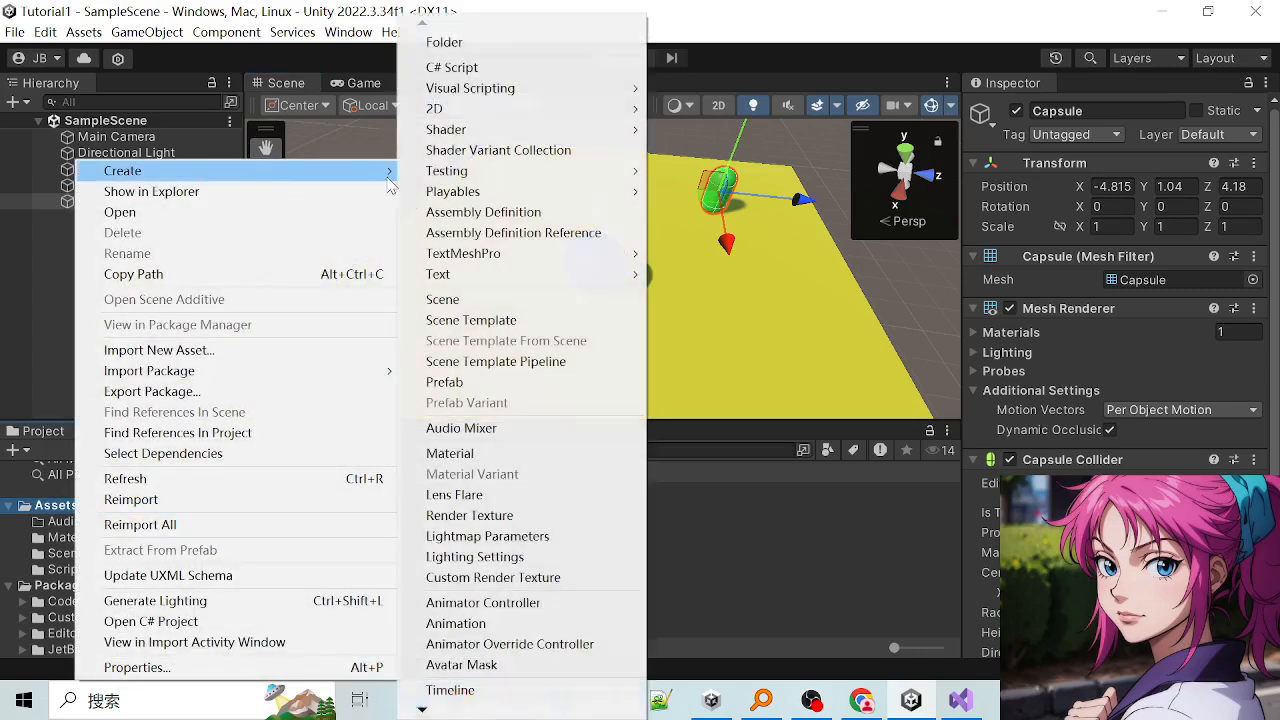
click(512, 42)
text(Pre)
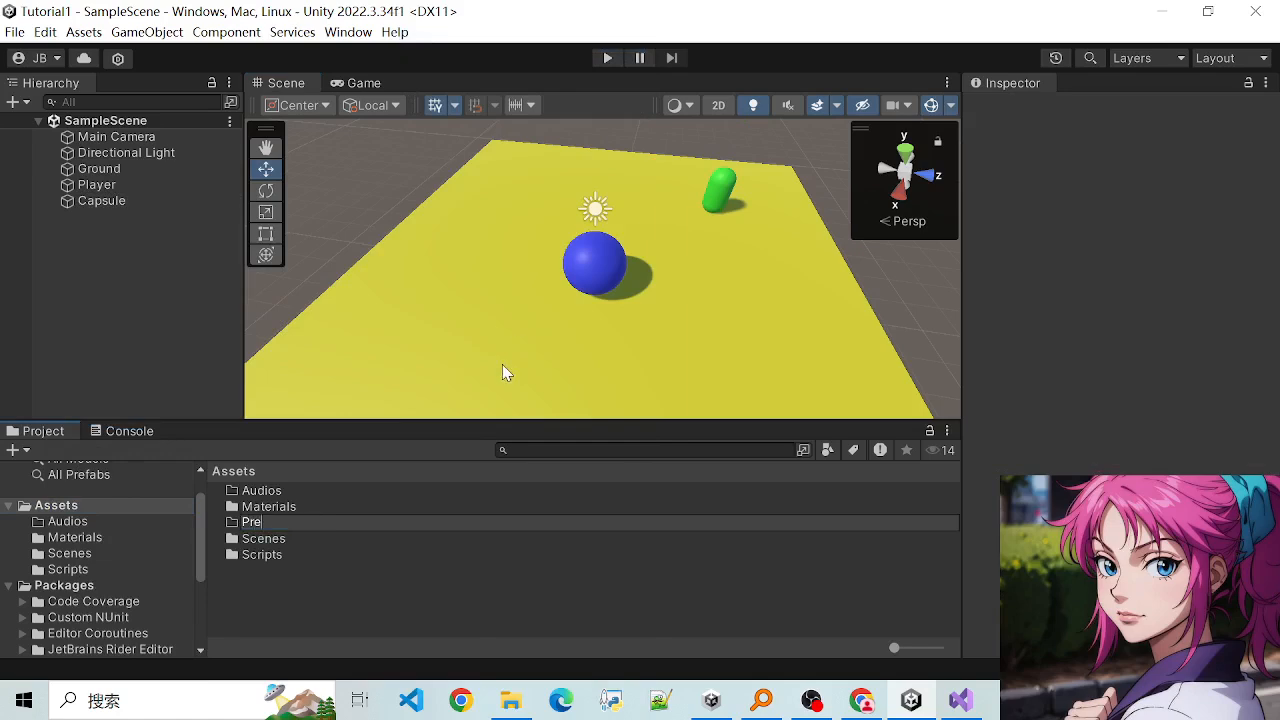
text(fabs)
key(Return)
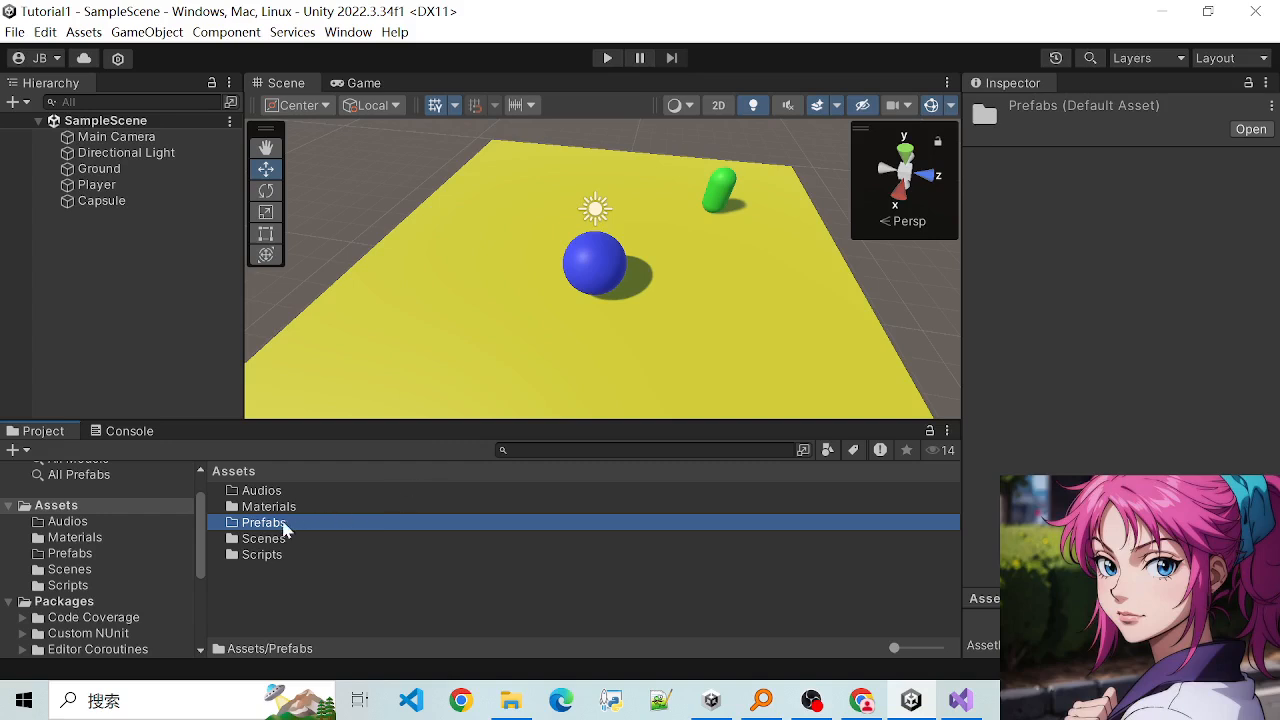
- Turn the scene's Capsule into a prefab stored in the Prefabs folder
click(105, 201)
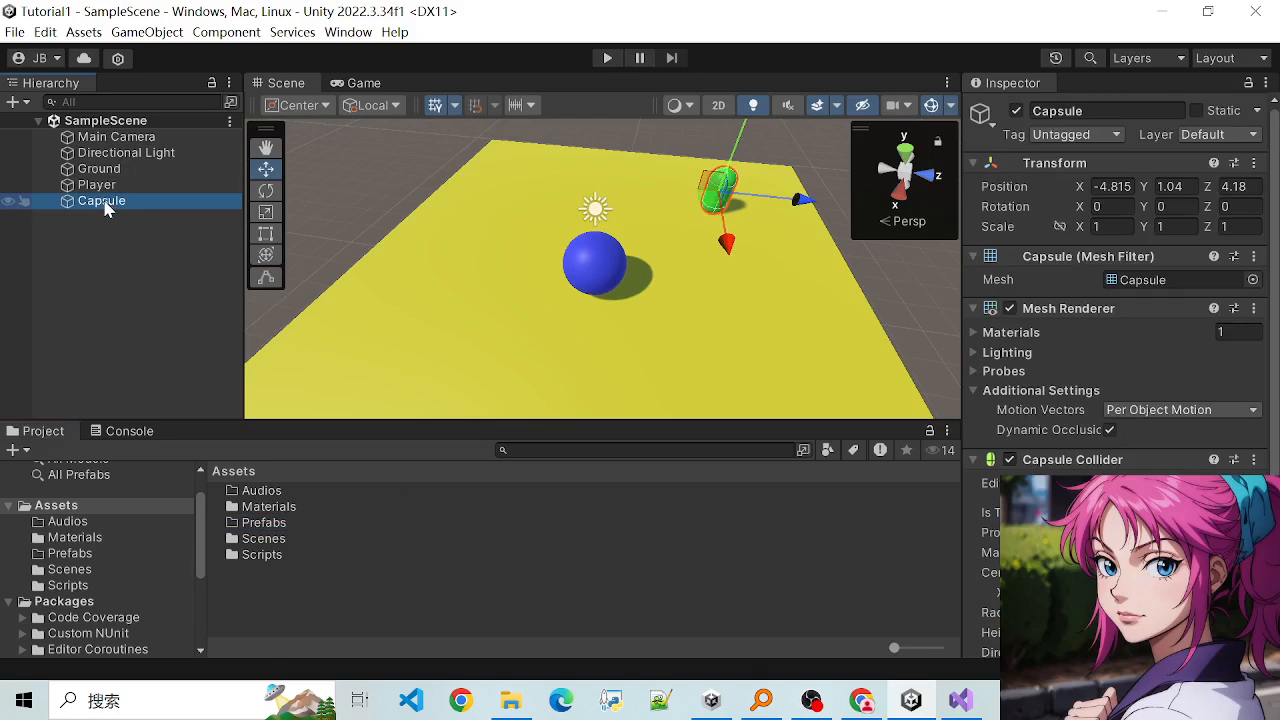
drag(157, 261, 278, 522)
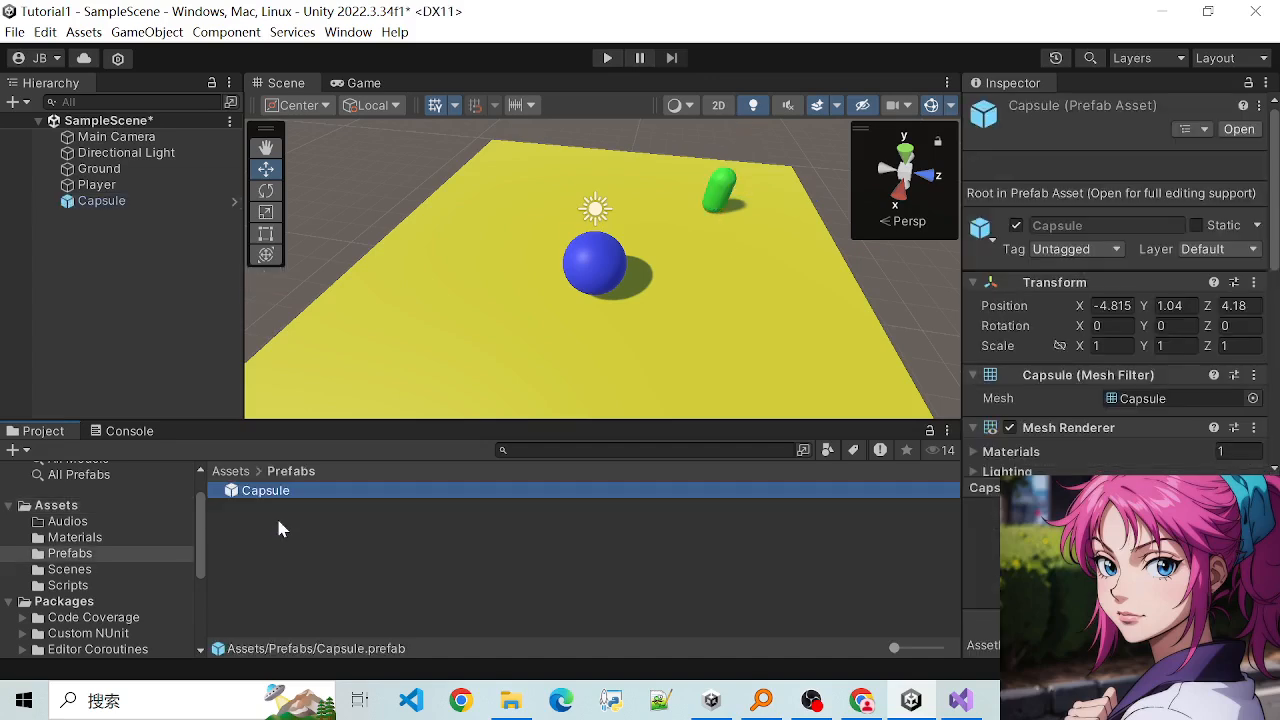
click(298, 524)
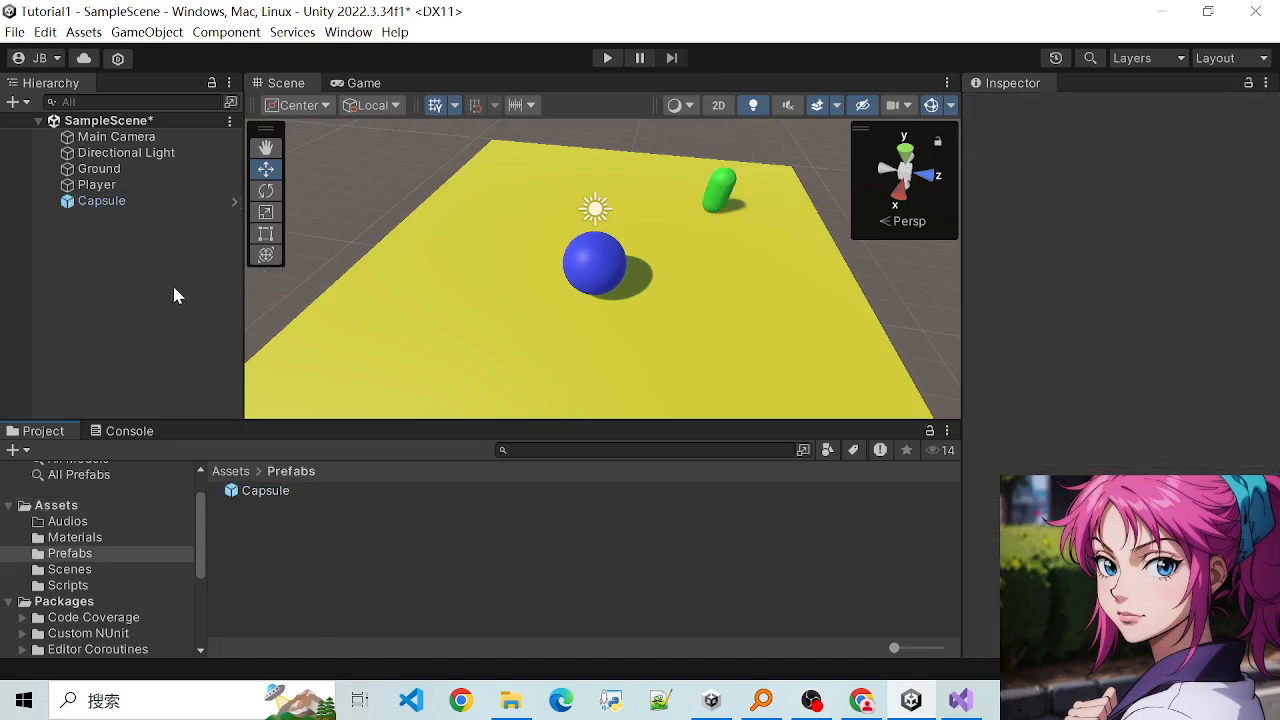
- Compare the Capsule prefab asset and its scene instance with the ordinary Player, Ground and Directional Light objects
click(296, 491)
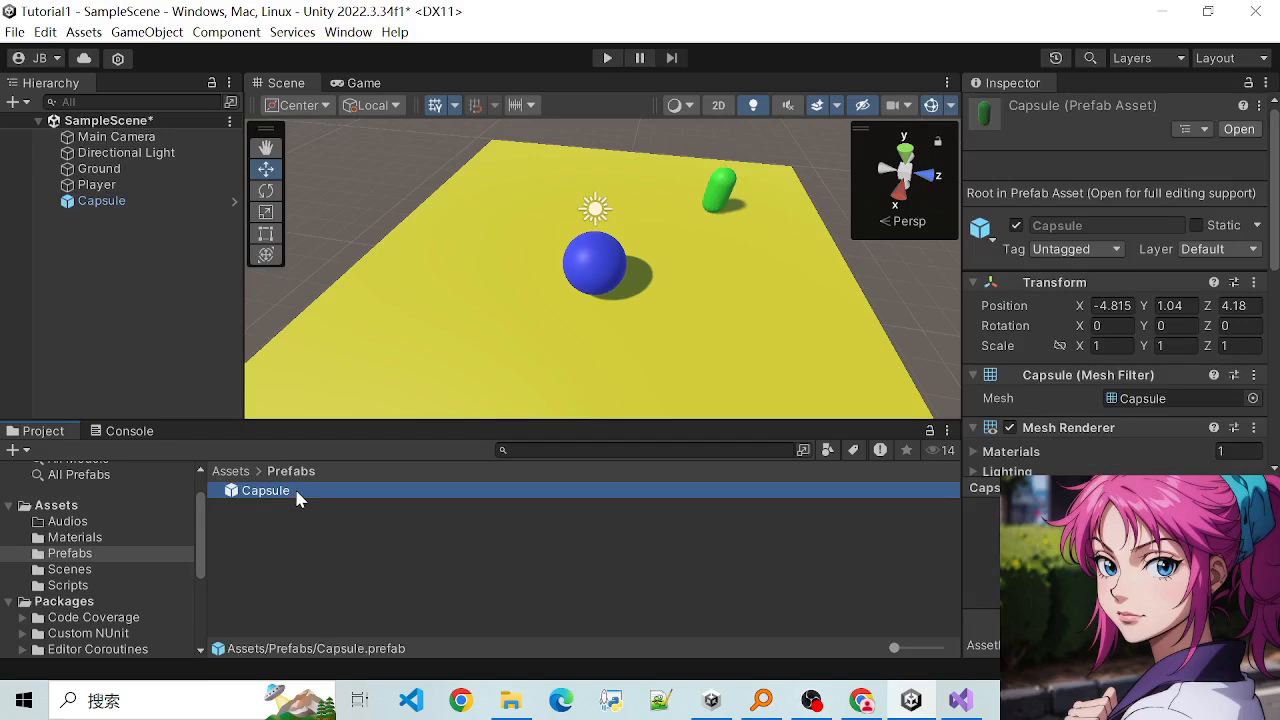
click(338, 530)
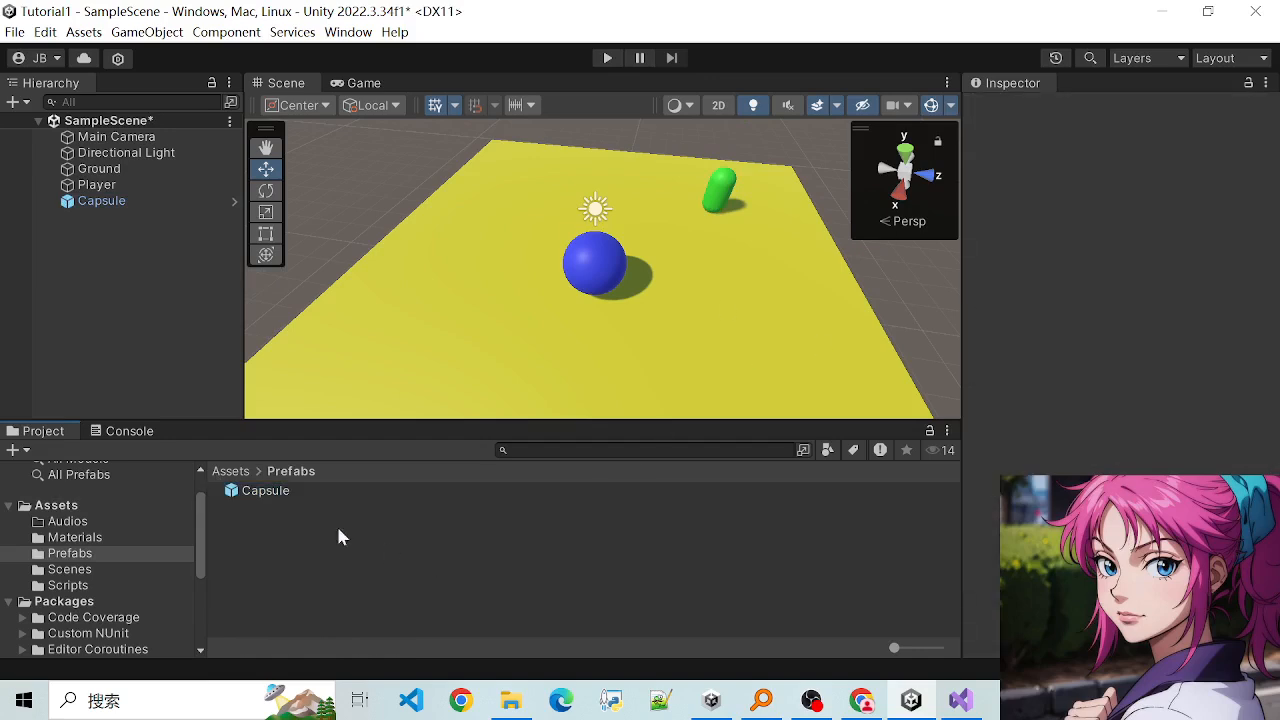
click(96, 186)
click(102, 202)
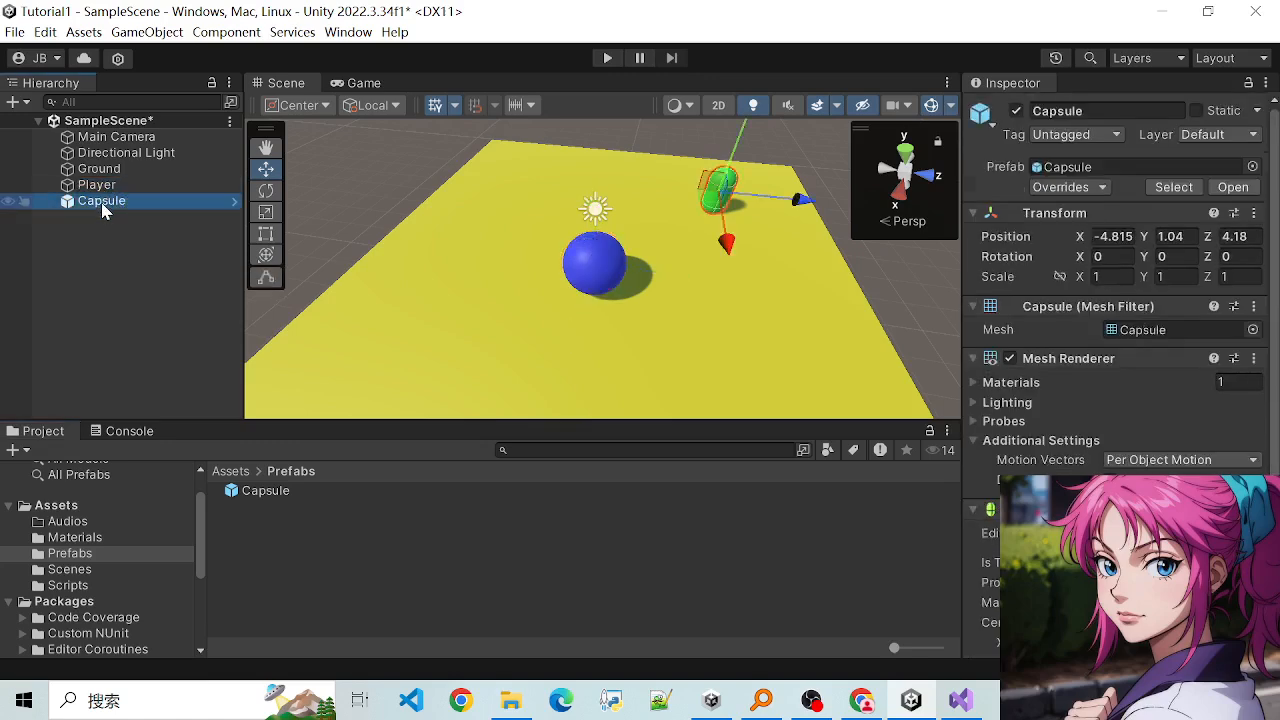
click(90, 168)
click(84, 153)
click(90, 185)
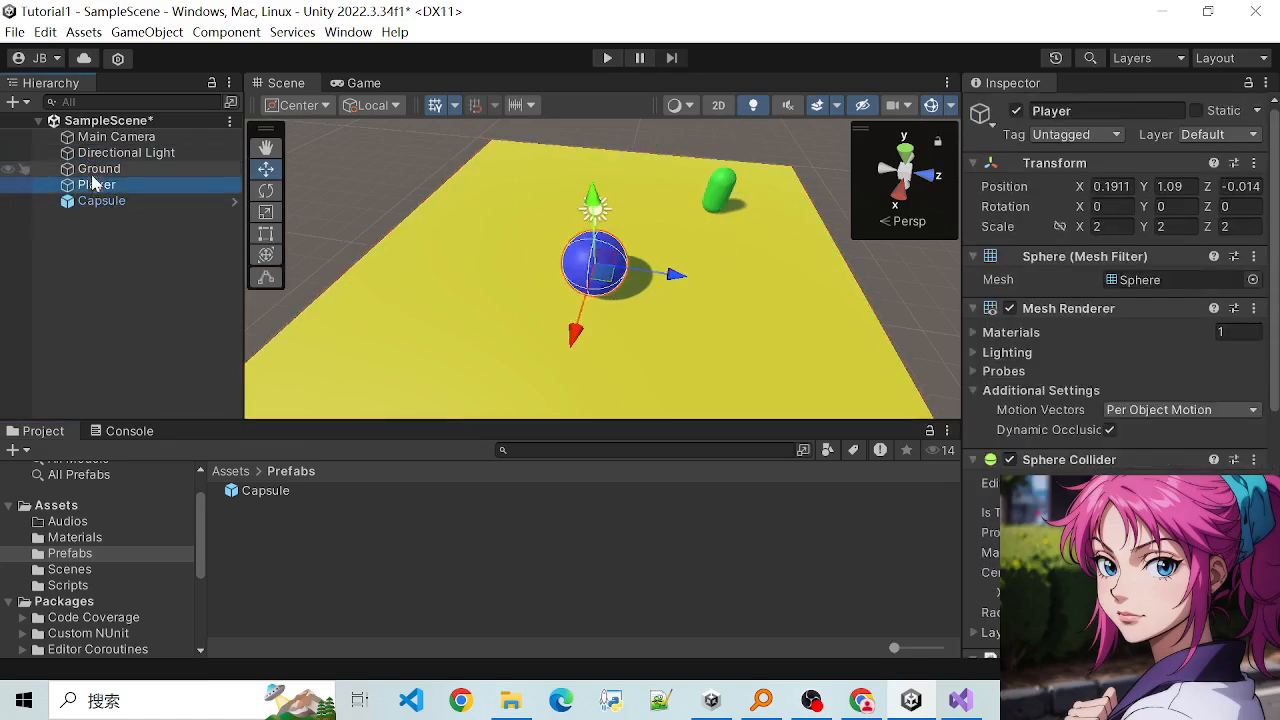
click(92, 168)
click(88, 153)
click(76, 203)
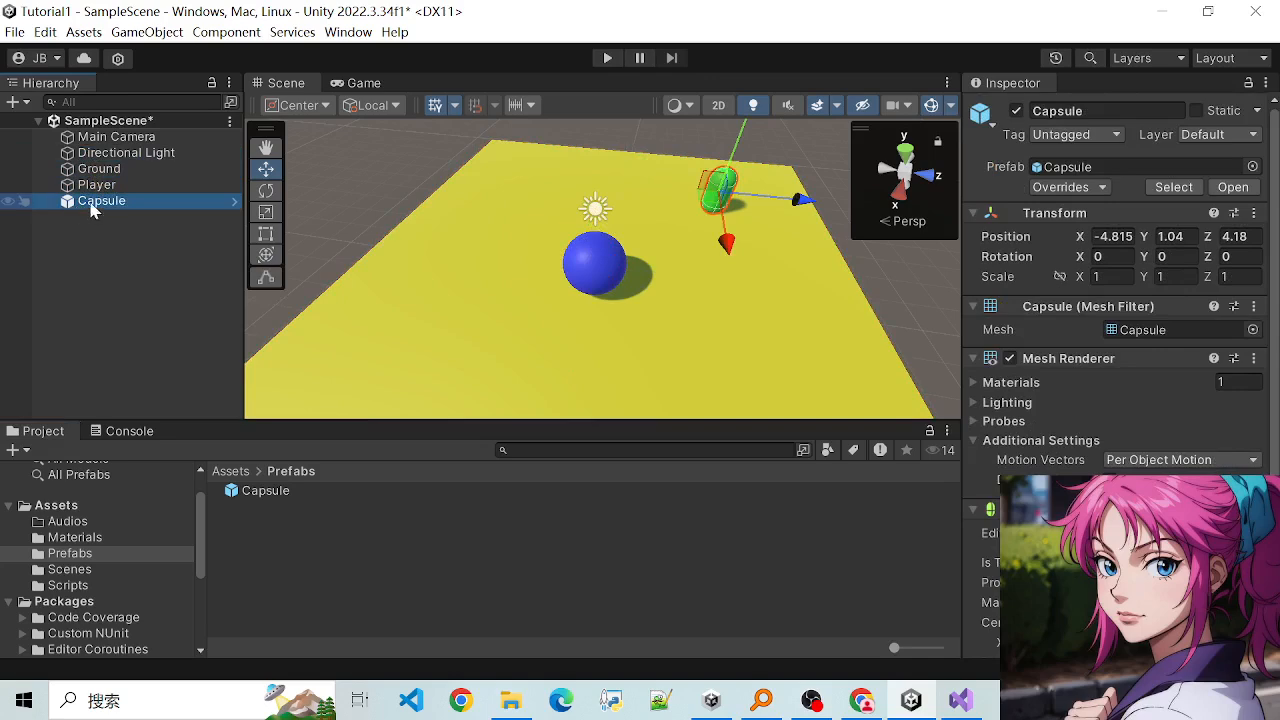
click(98, 186)
click(101, 202)
click(262, 492)
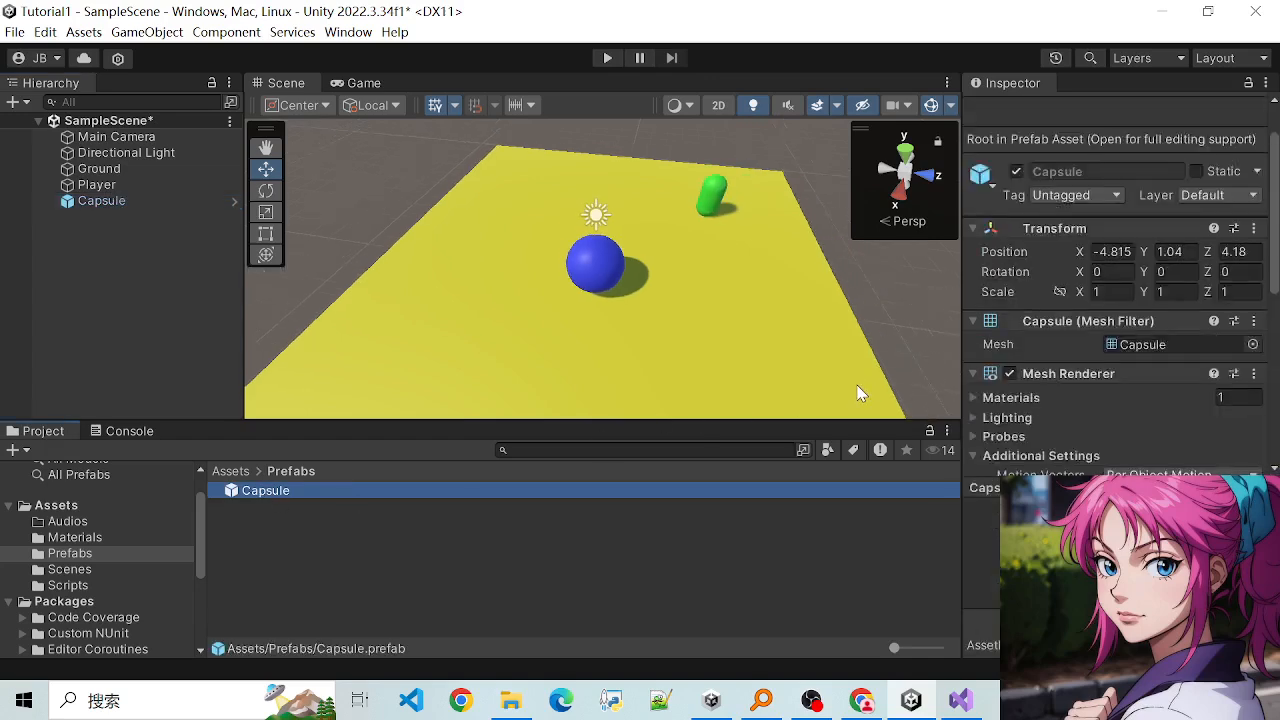
- Duplicate the Capsule instance and move the copy along its Z axis to the opposite far corner of the ground
click(712, 197)
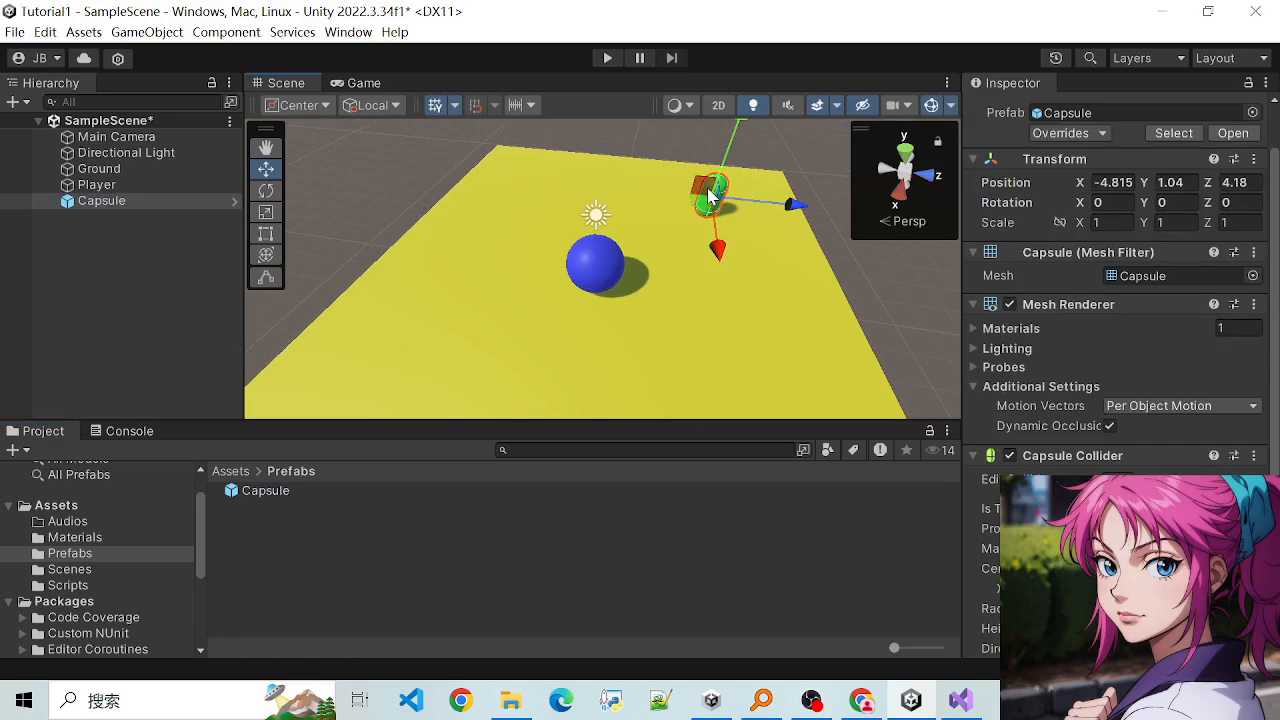
key(ctrl+d)
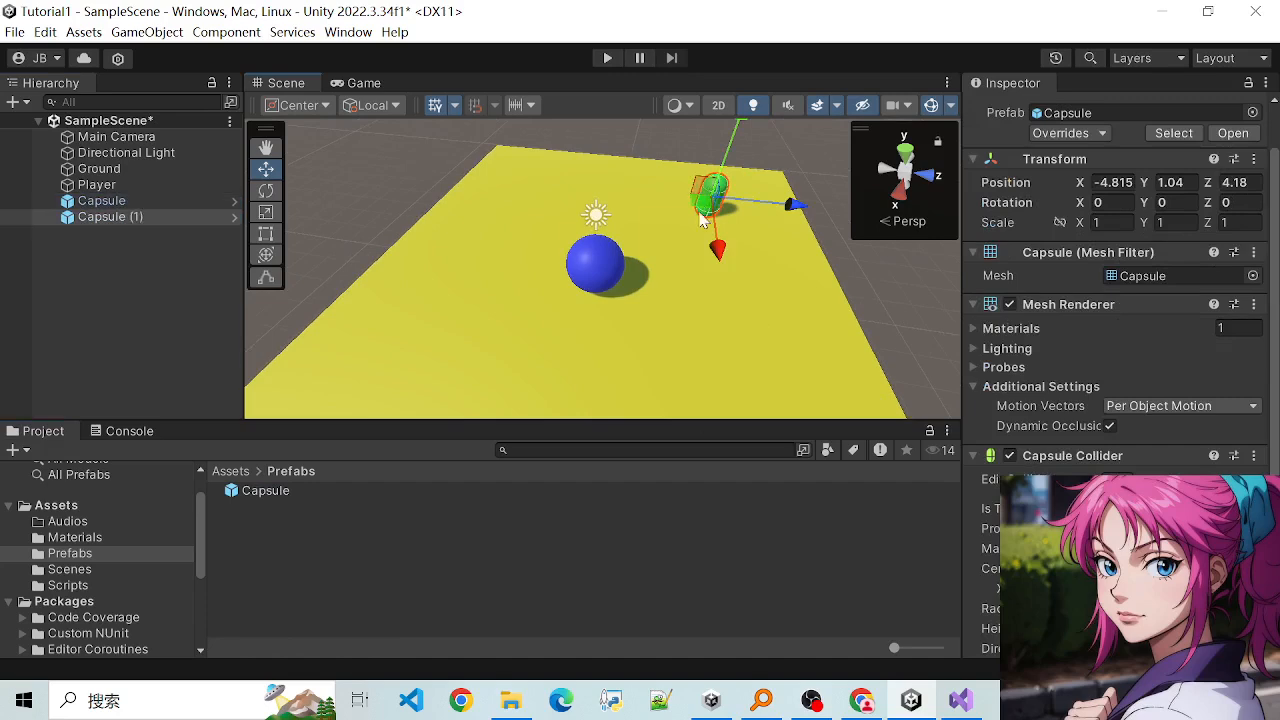
drag(791, 206, 569, 318)
- Make two more capsule copies and slide the last one, at Z about -5.19, along X toward the ground's near edge
key(ctrl+d)
key(ctrl+d)
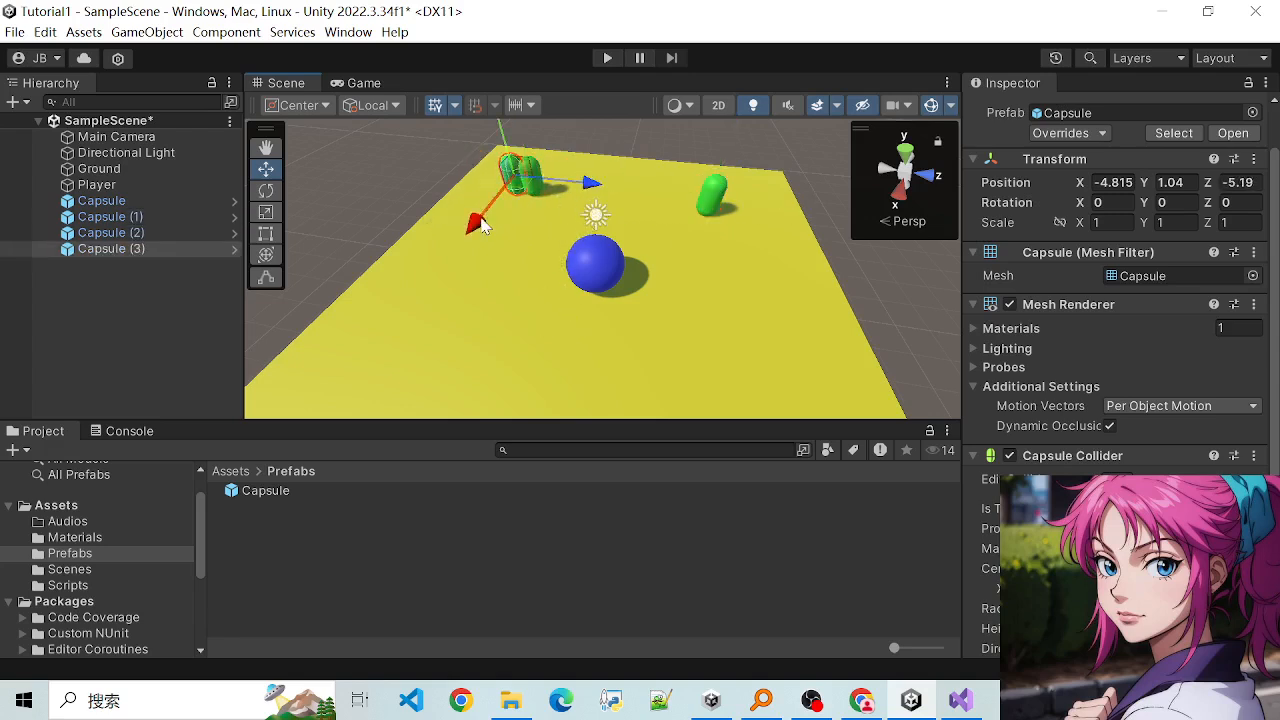
drag(481, 225, 405, 335)
- Move the second capsule copy from the crowded far corner to about X 1.45, Z 4.56 on the ground
click(519, 186)
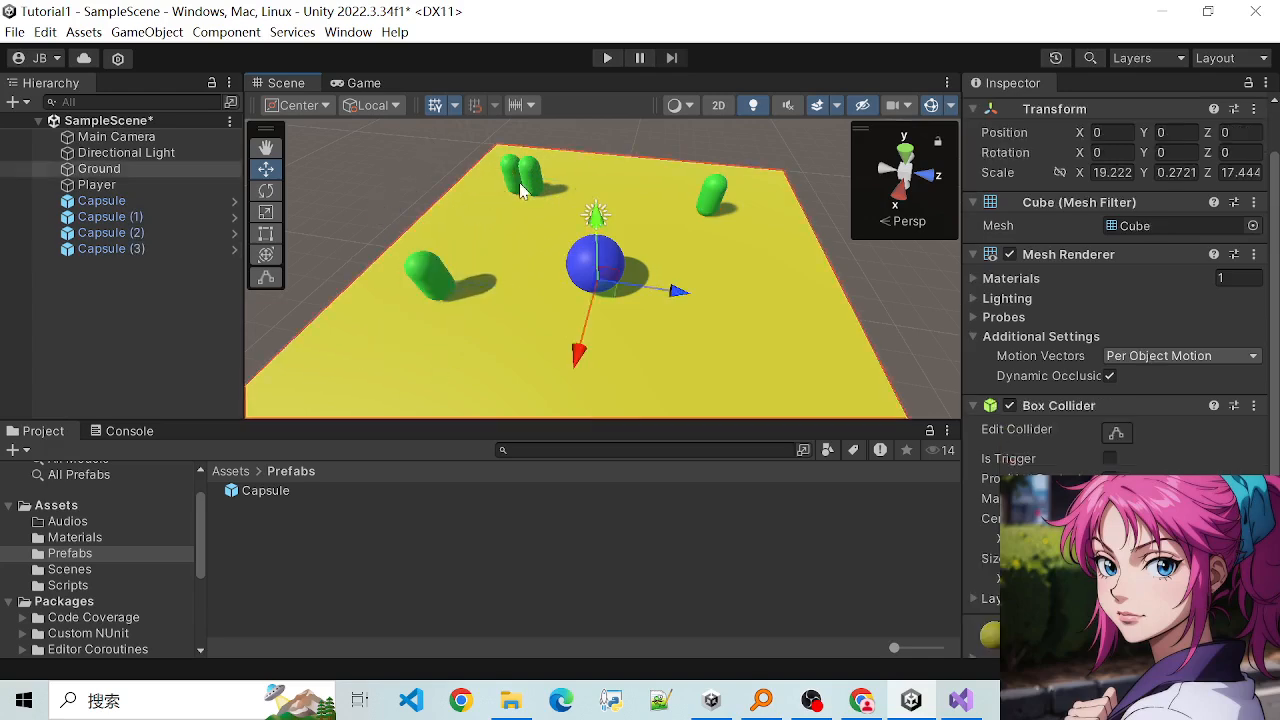
click(519, 186)
drag(474, 234, 450, 330)
drag(512, 266, 805, 316)
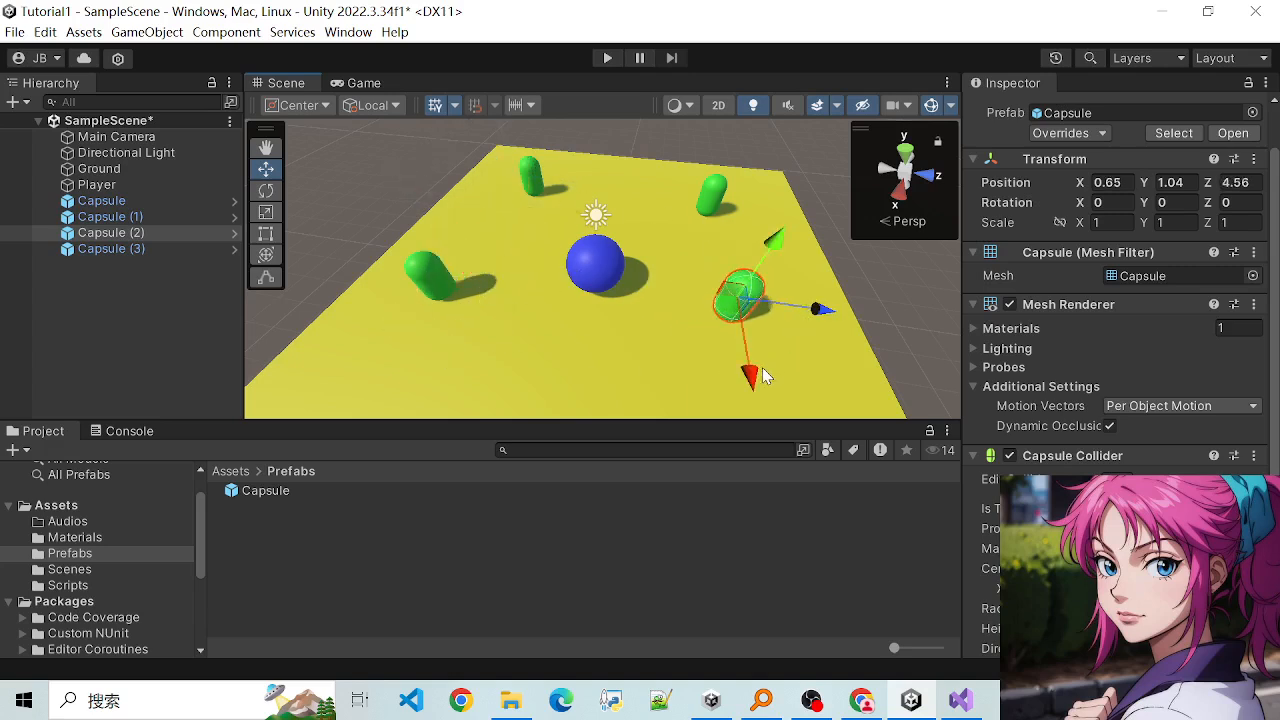
drag(766, 371, 755, 412)
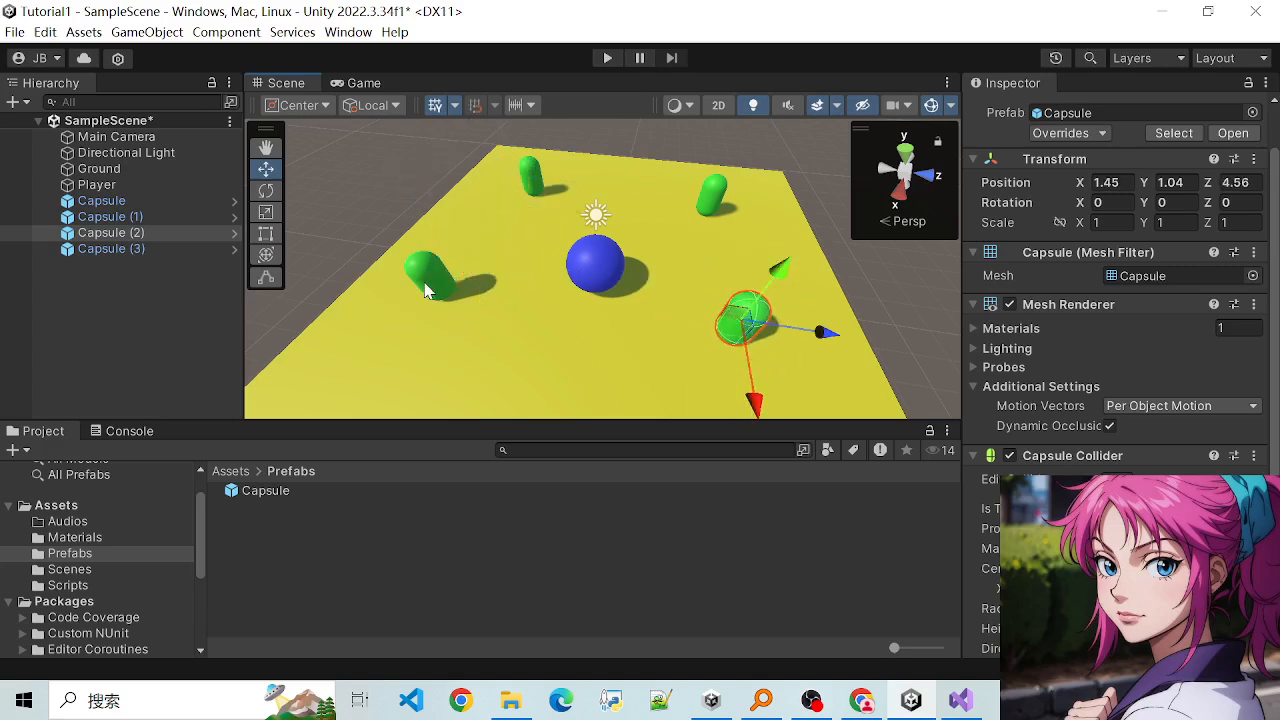
- Check the capsule copies in the scene against the Capsule prefab asset's Transform and Capsule Collider settings
click(425, 290)
click(482, 221)
click(527, 180)
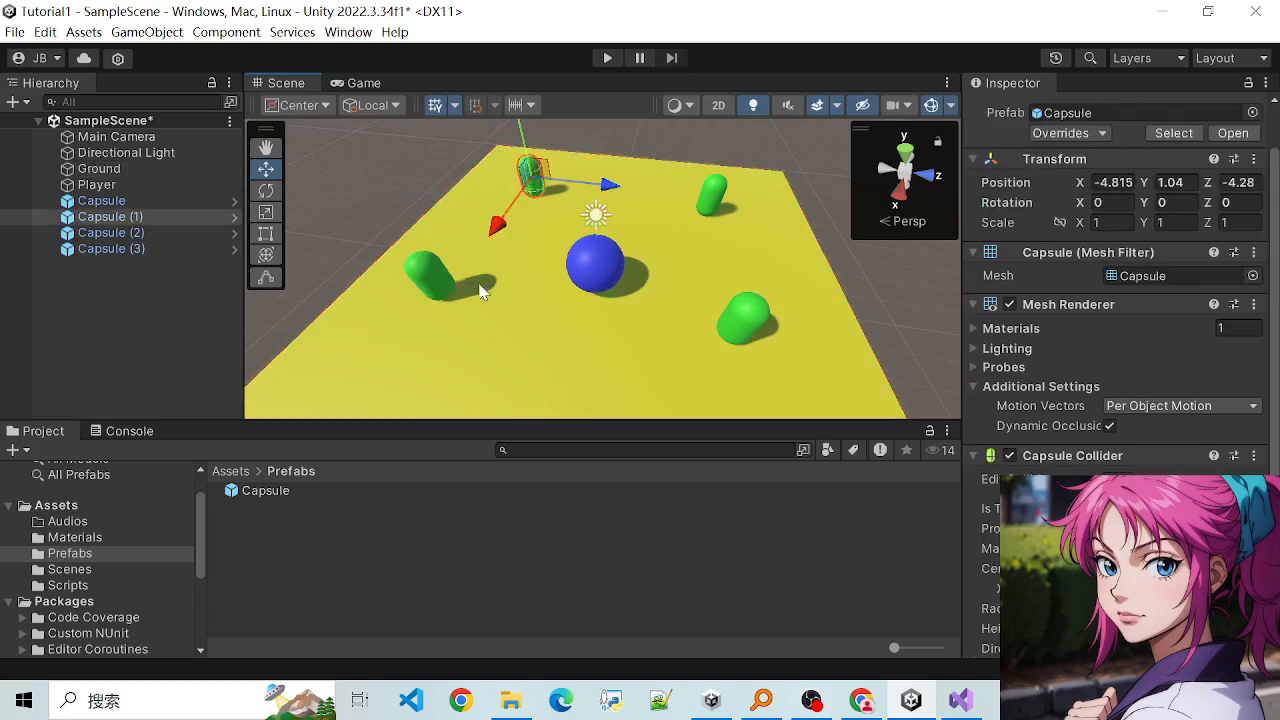
click(433, 296)
click(265, 491)
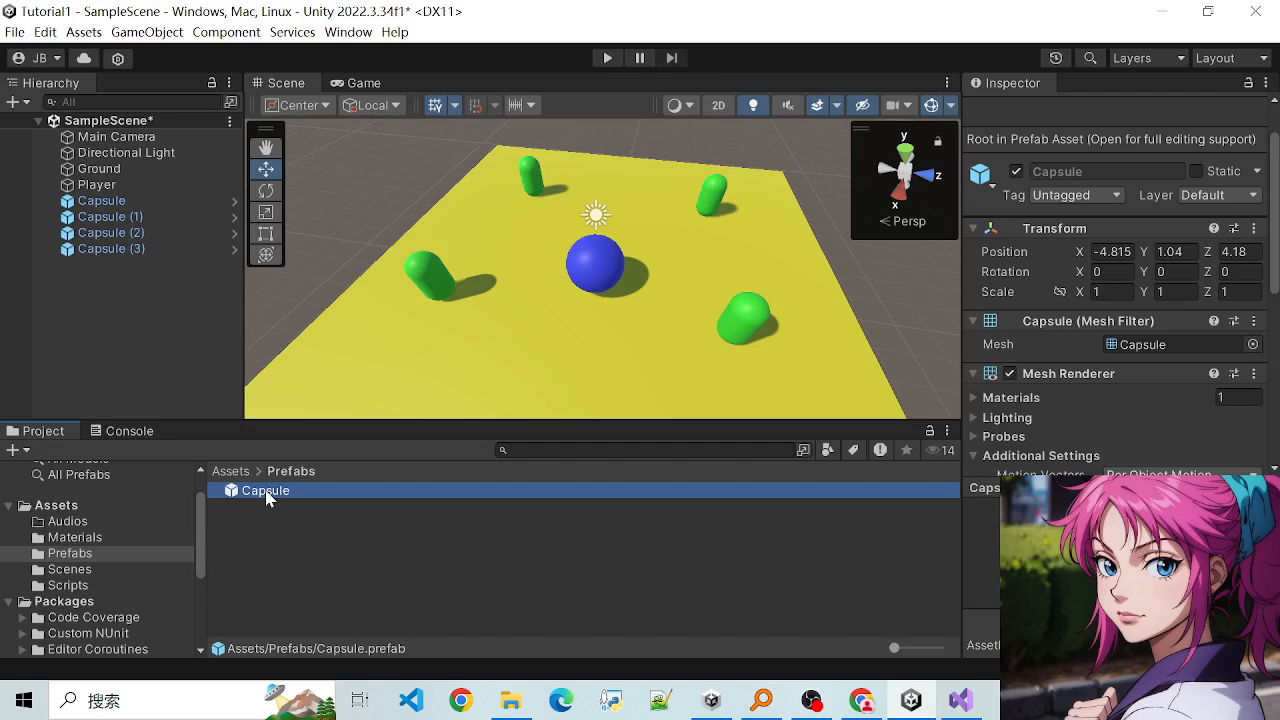
scroll(1155, 392, down, 8)
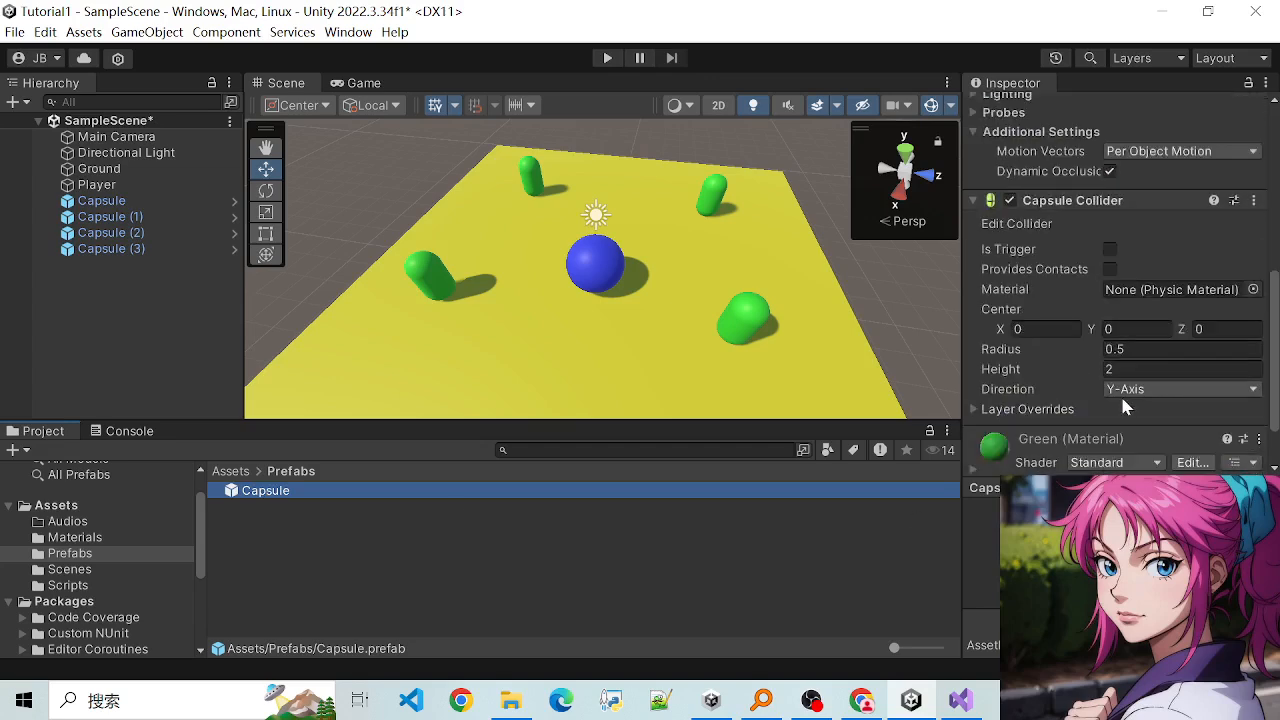
scroll(1120, 398, up, 1)
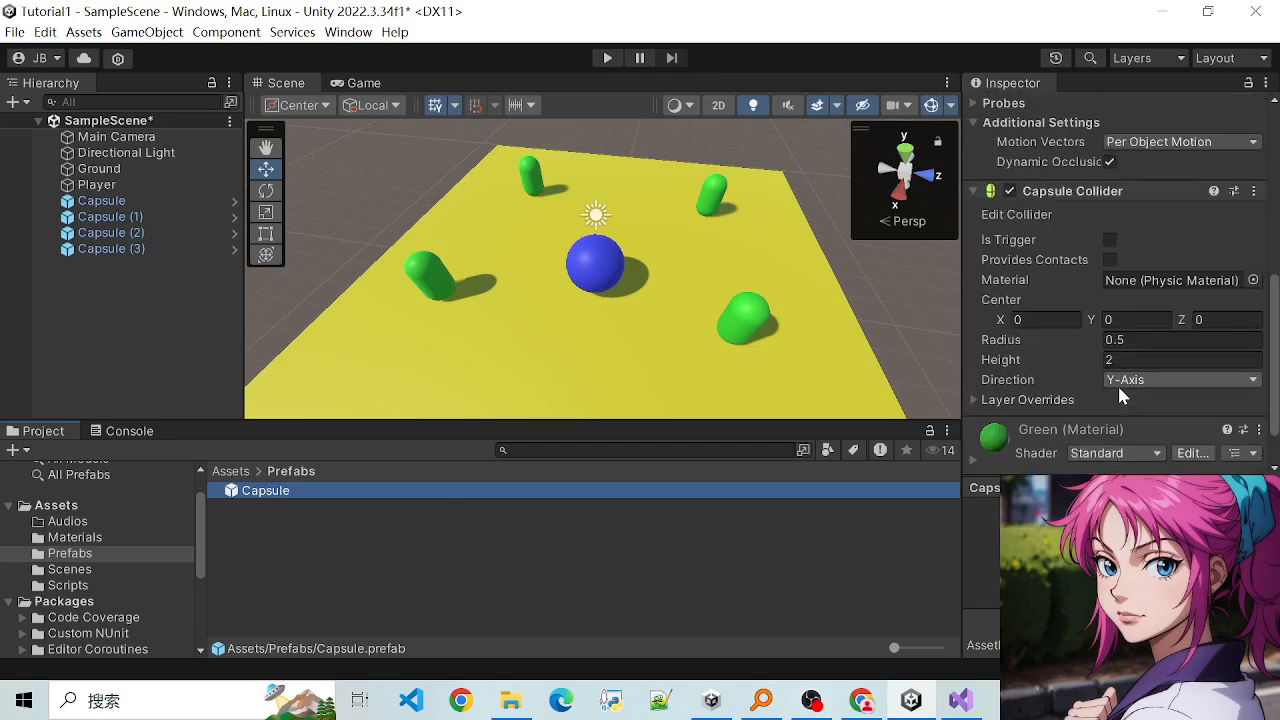
scroll(1120, 396, down, 1)
scroll(1100, 380, up, 8)
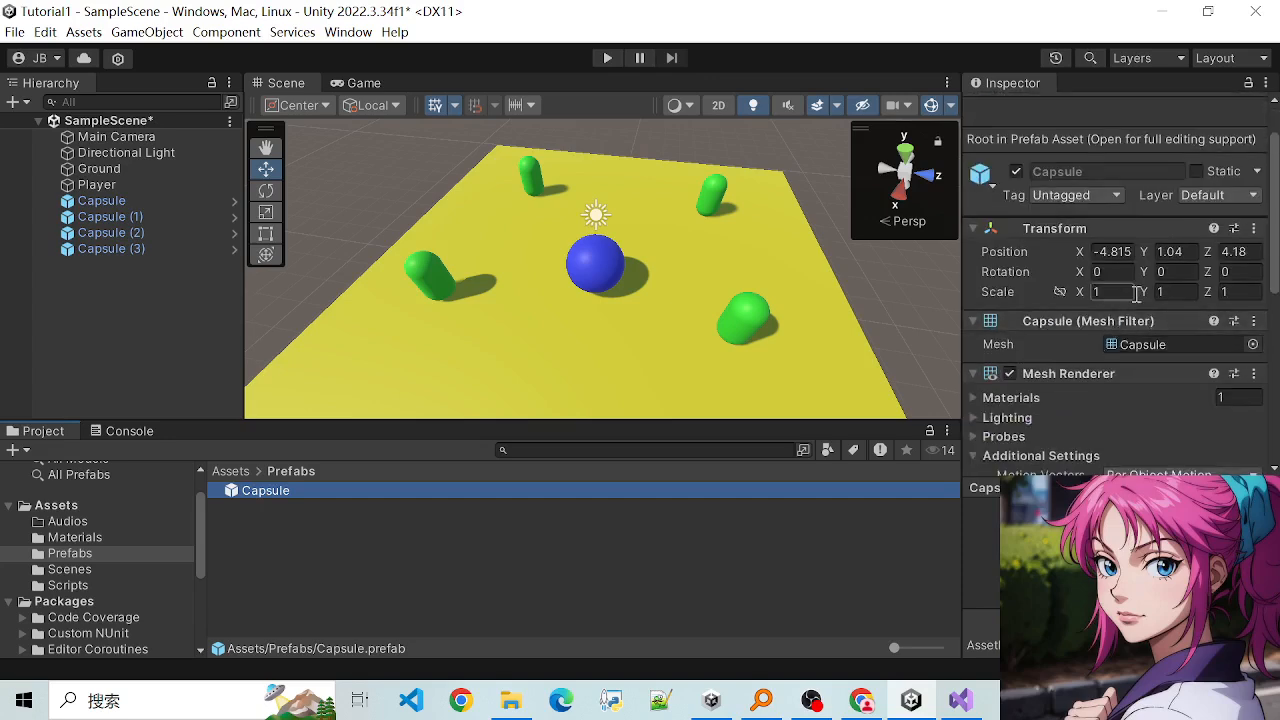
- Open the Capsule prefab's Y scale for editing and examine its renderer, collider and Green material settings
click(1180, 291)
text(1.)
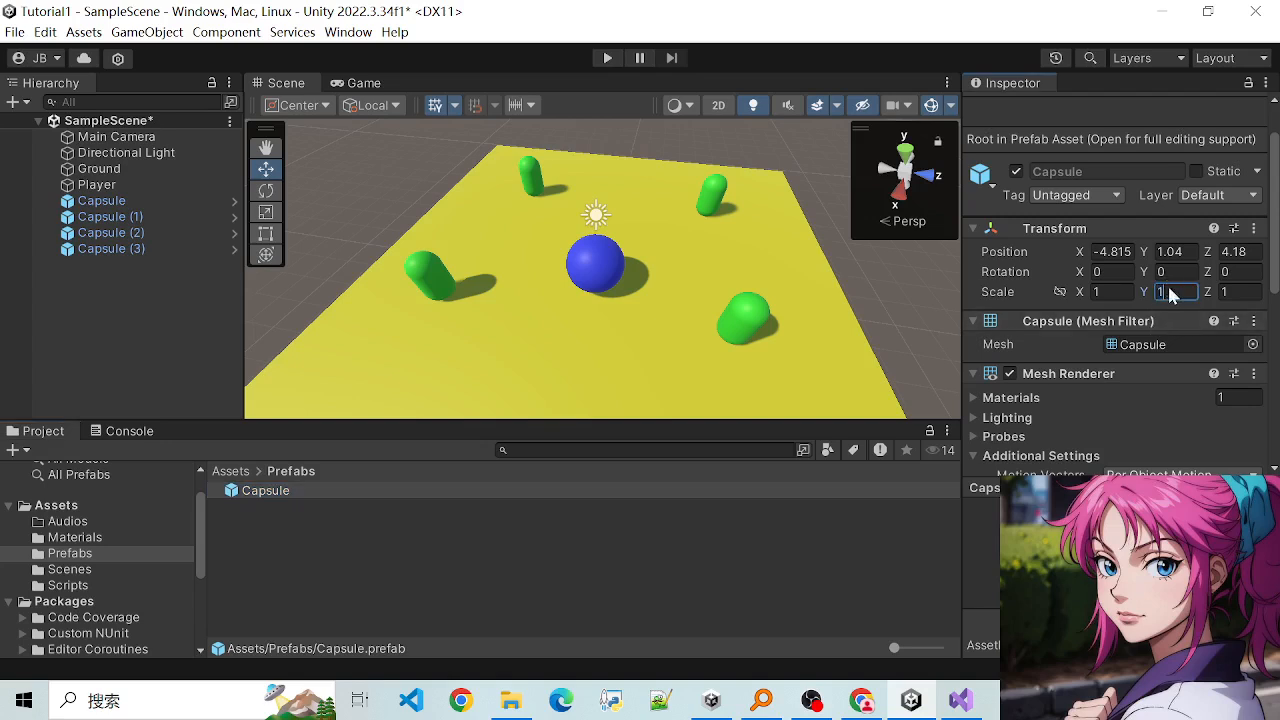
text(2)
scroll(1121, 352, down, 2)
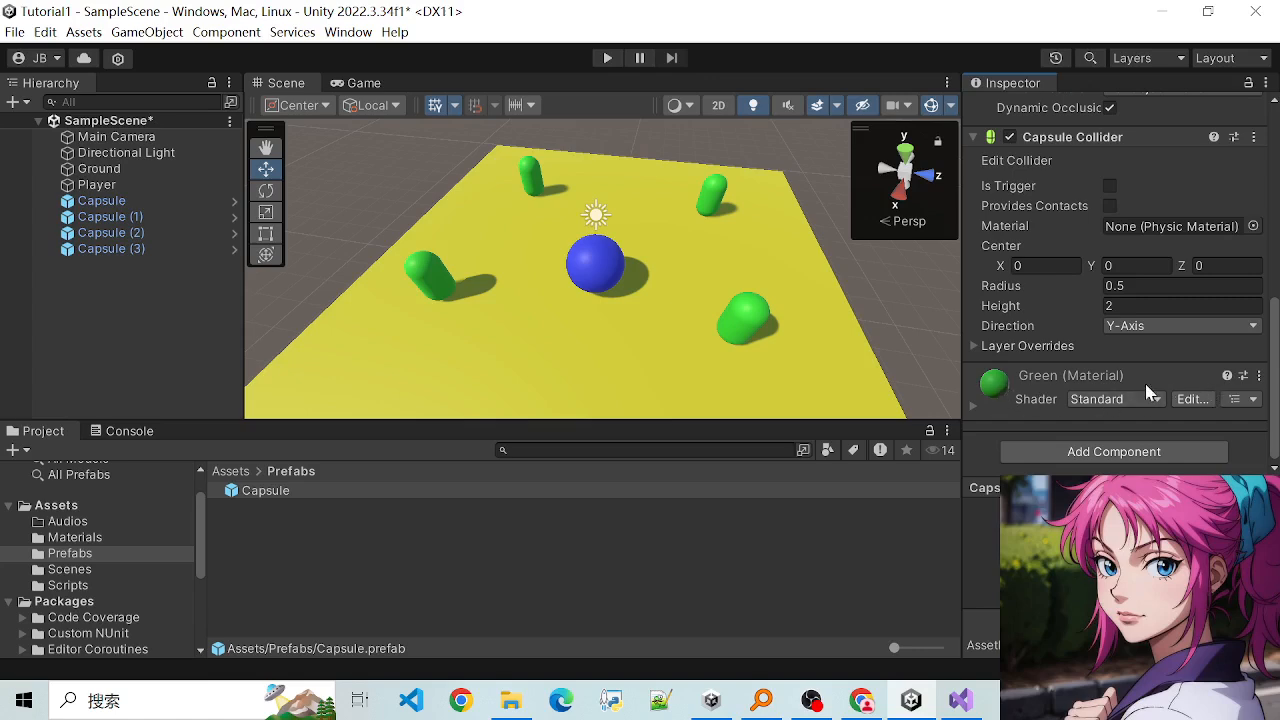
scroll(1064, 322, up, 8)
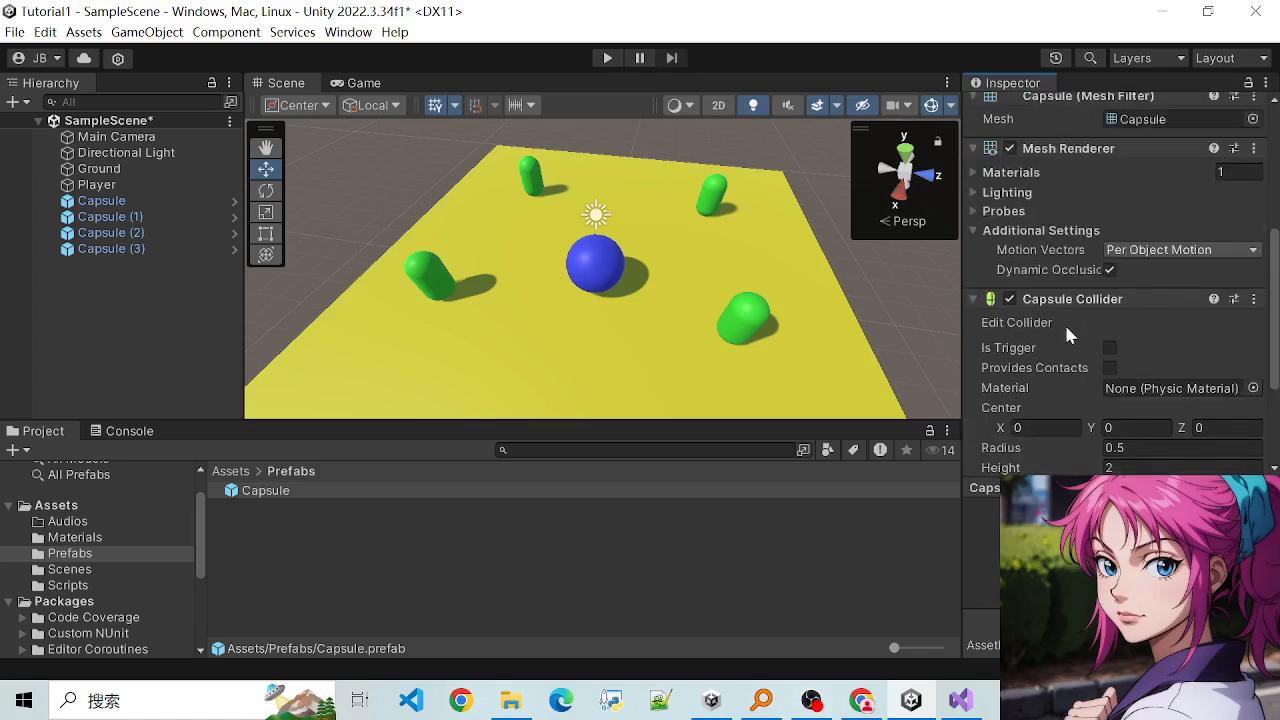
scroll(1080, 360, down, 8)
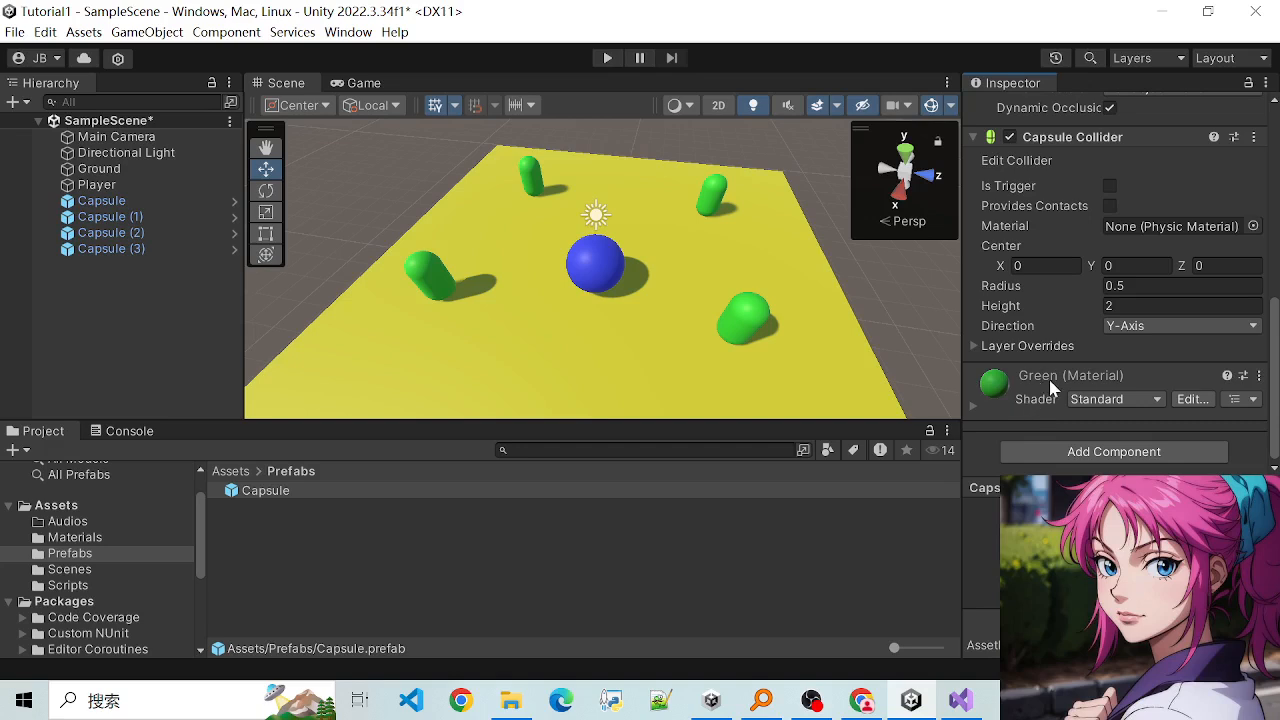
scroll(1079, 351, up, 8)
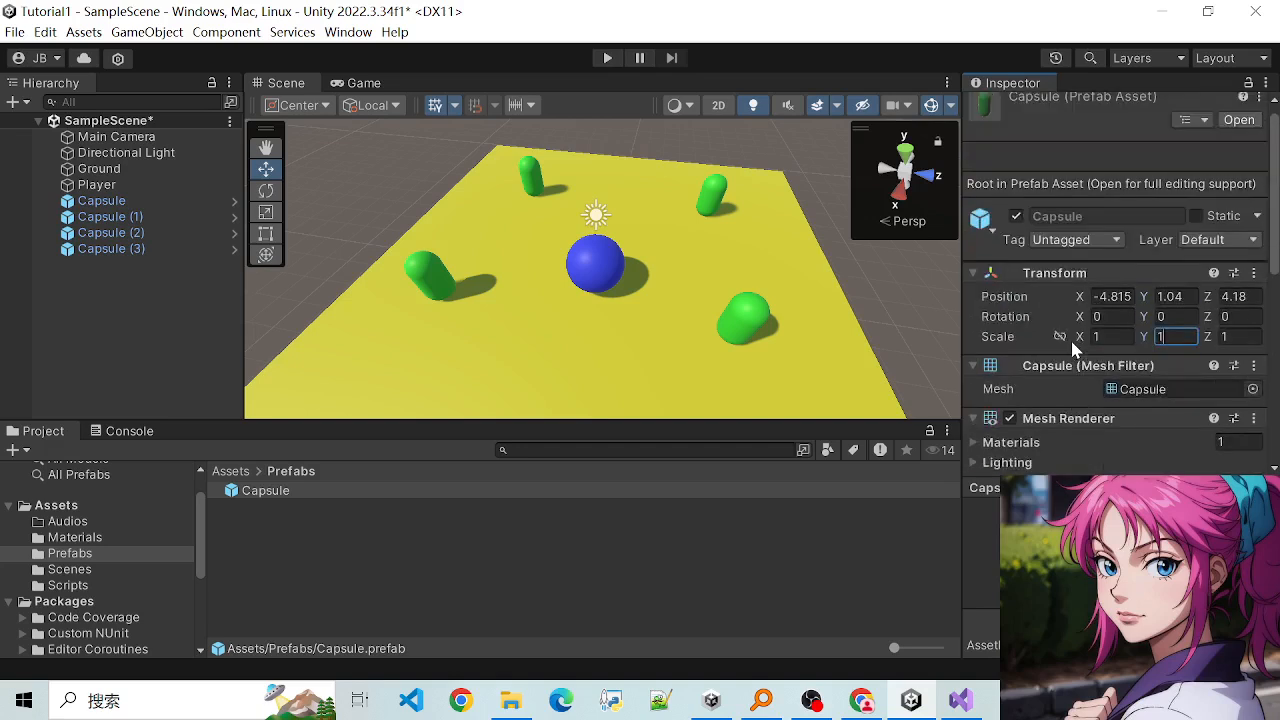
scroll(1102, 322, down, 2)
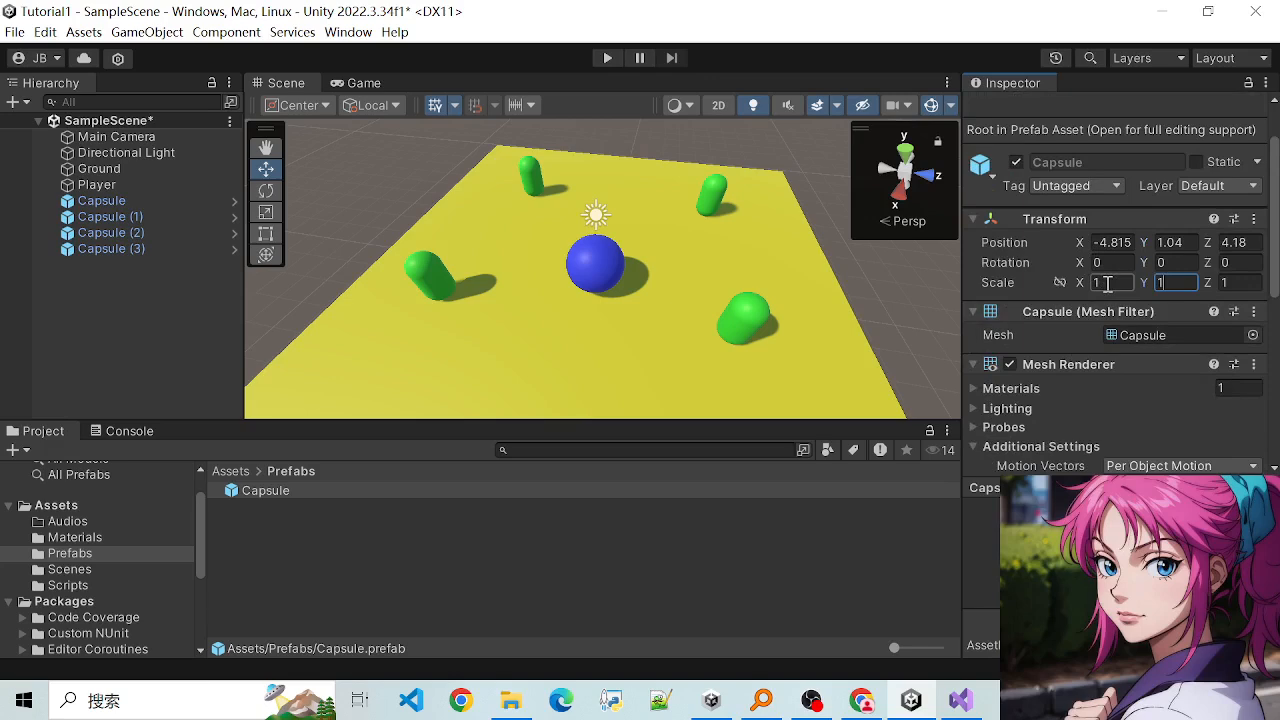
- Set the Capsule prefab asset's scale to 2 on the X, Y and Z axes
click(1105, 283)
text(2)
click(1166, 283)
text(2)
click(1228, 283)
text(2)
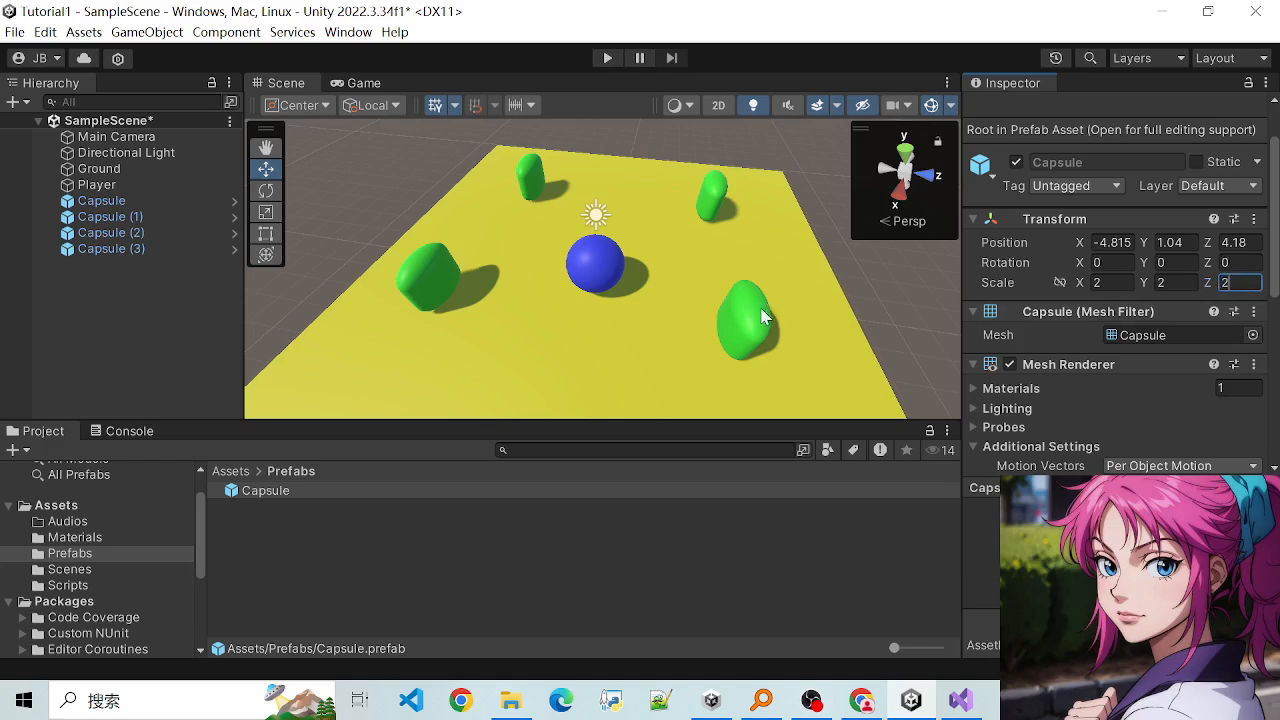
click(648, 331)
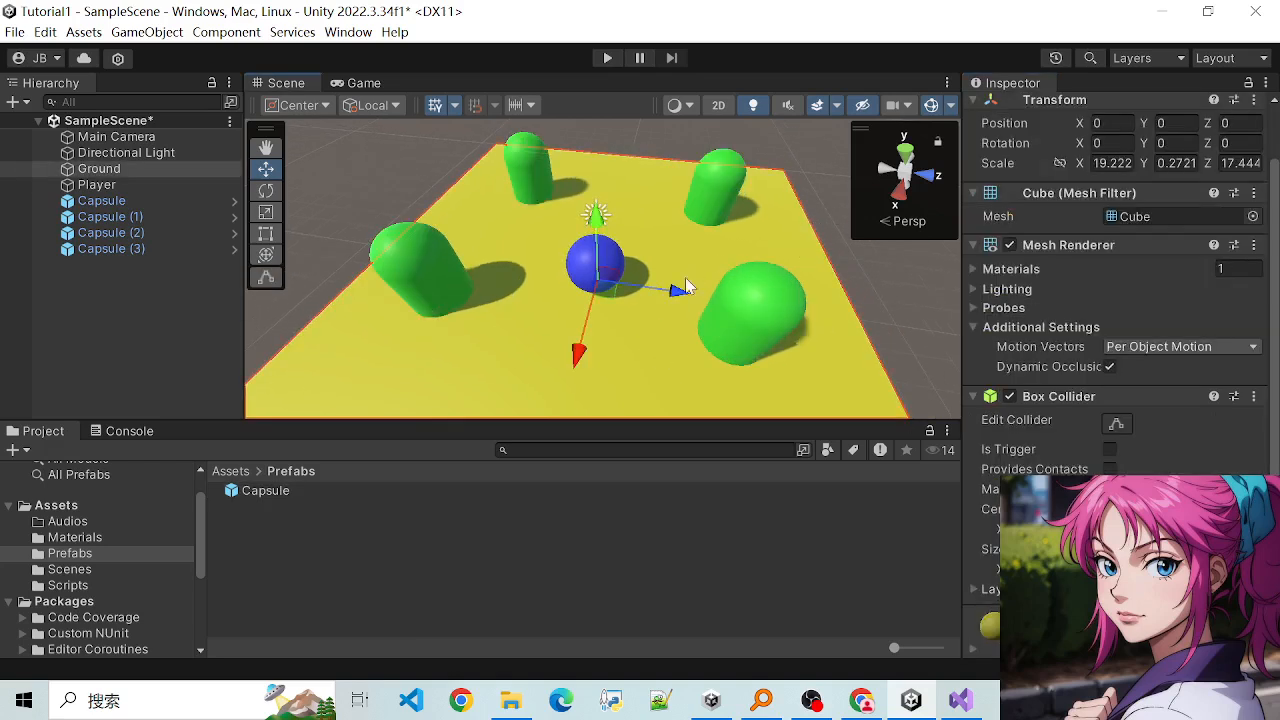
scroll(686, 287, down, 2)
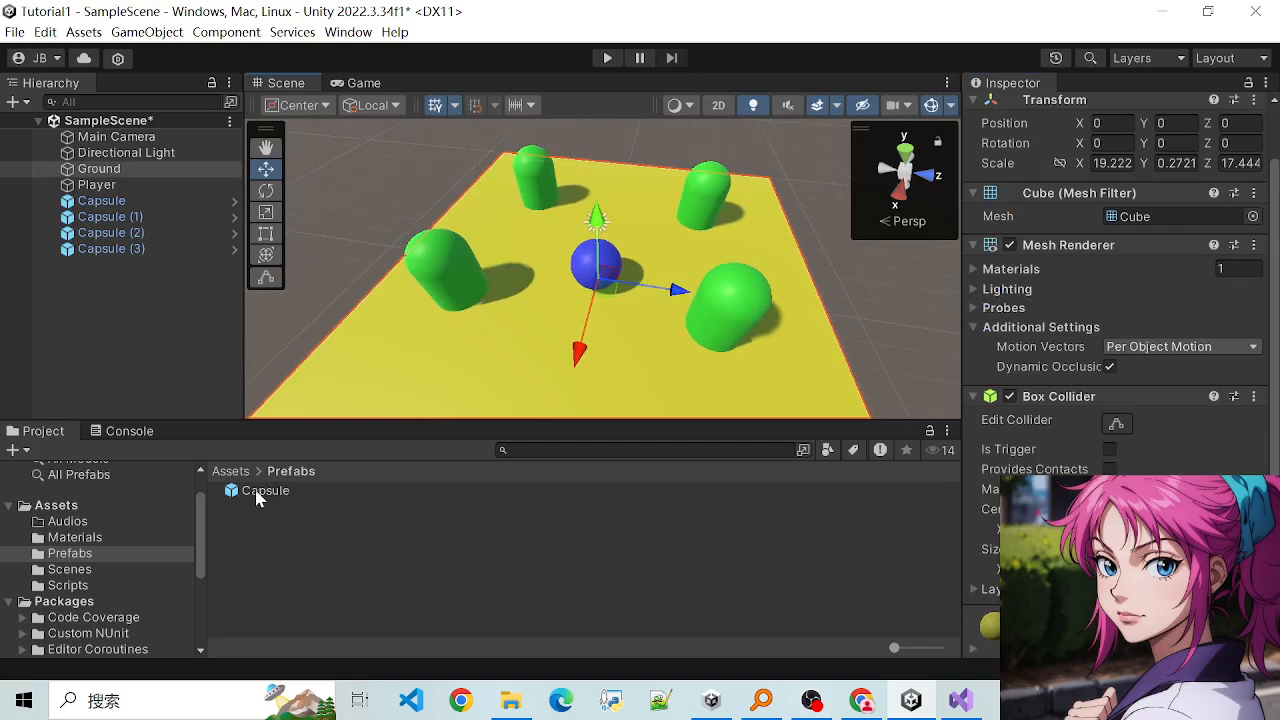
- Set the Capsule prefab asset's scale back to 1 on all three axes
click(262, 491)
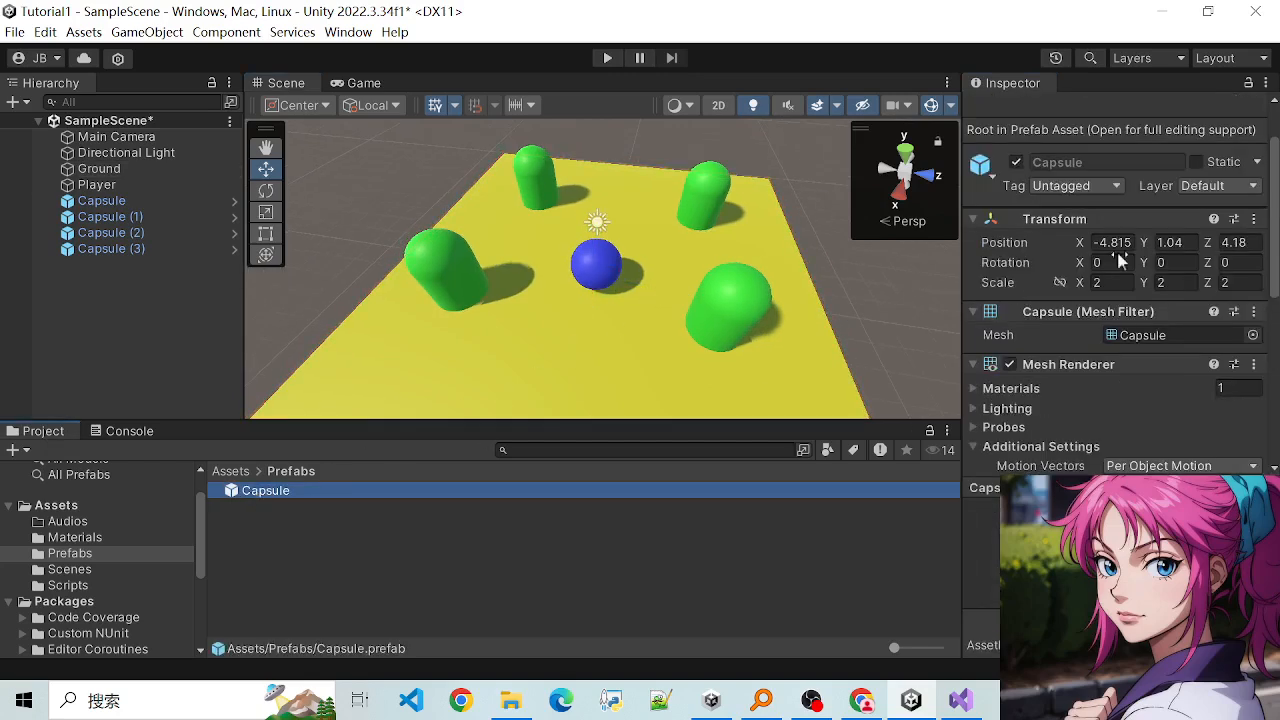
click(1104, 283)
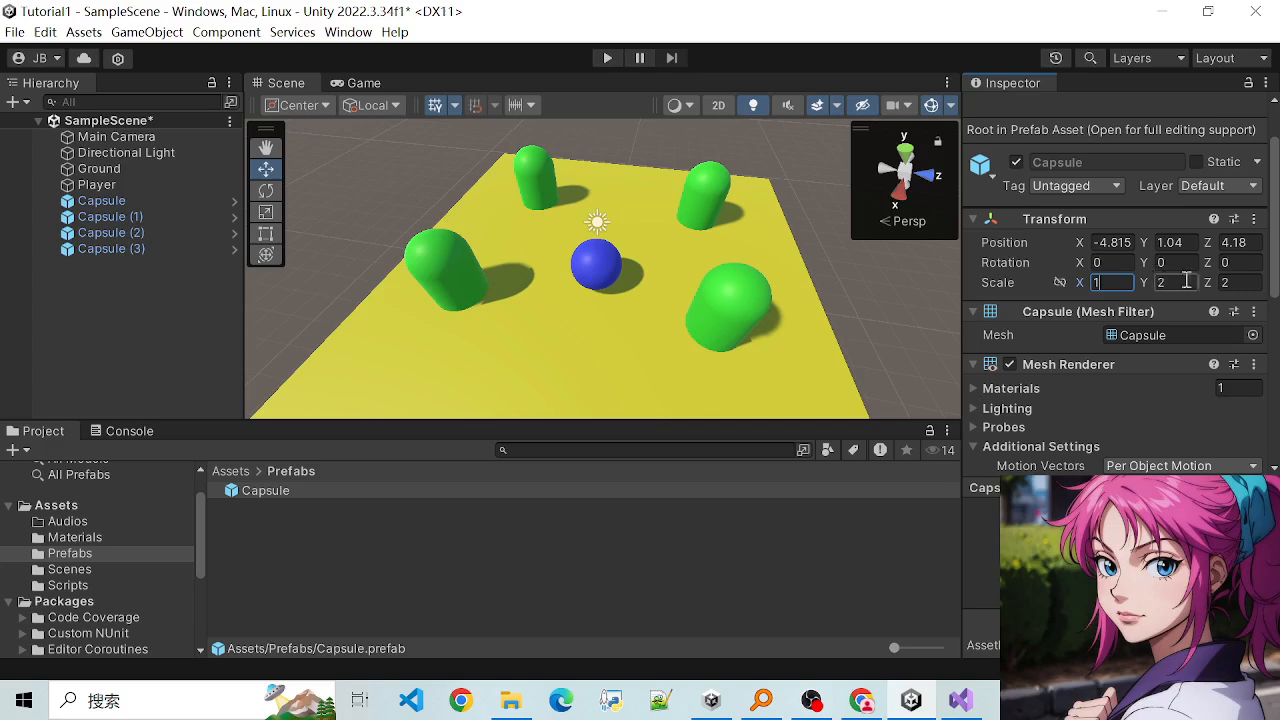
text(1)
key(Return)
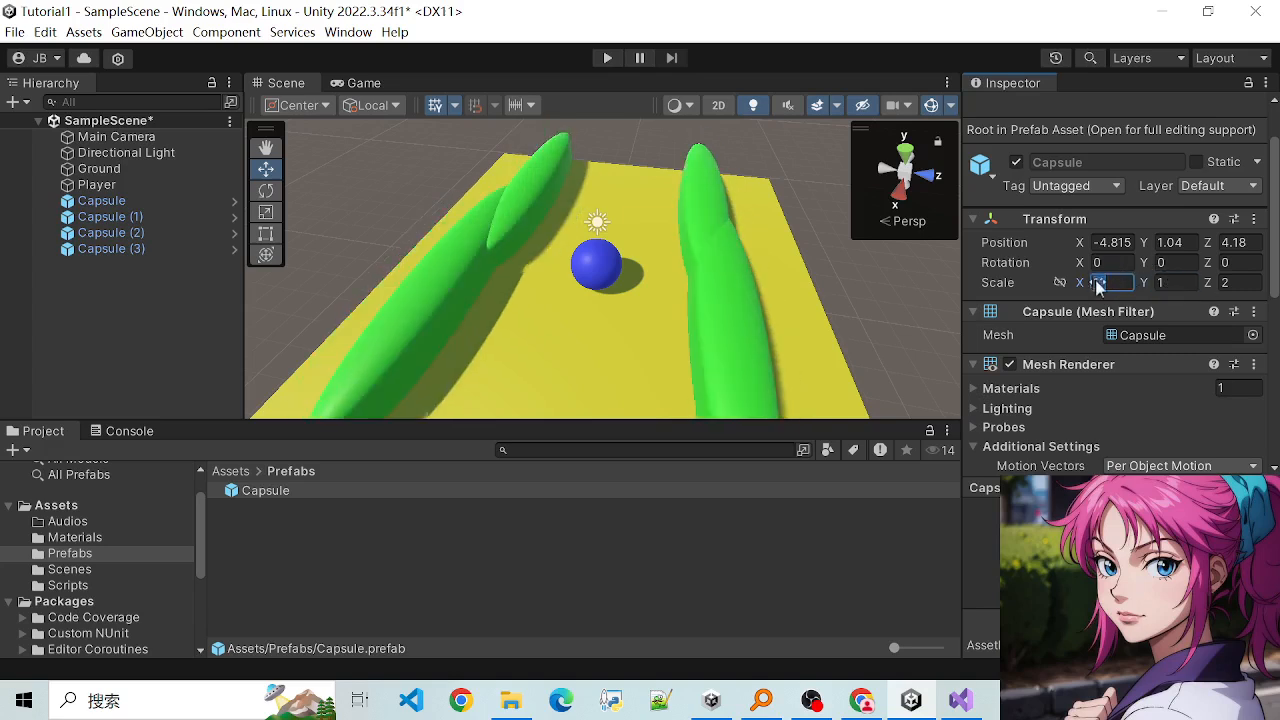
click(1226, 283)
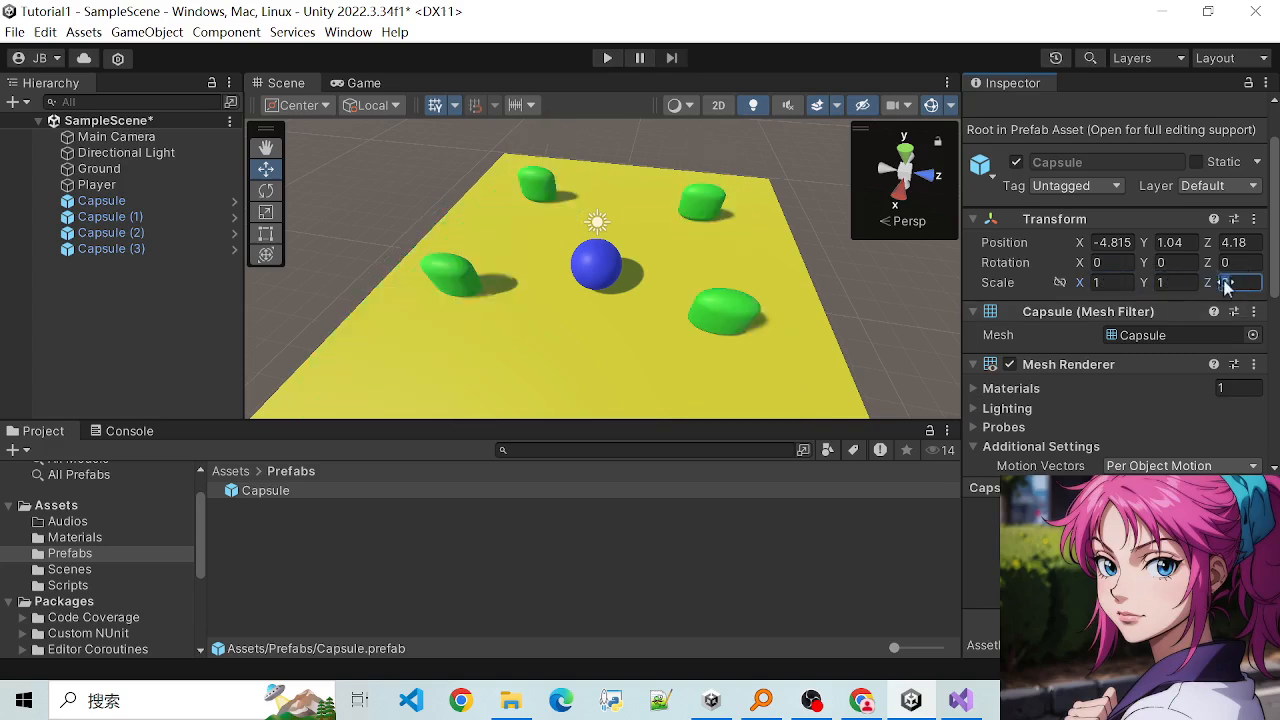
click(561, 333)
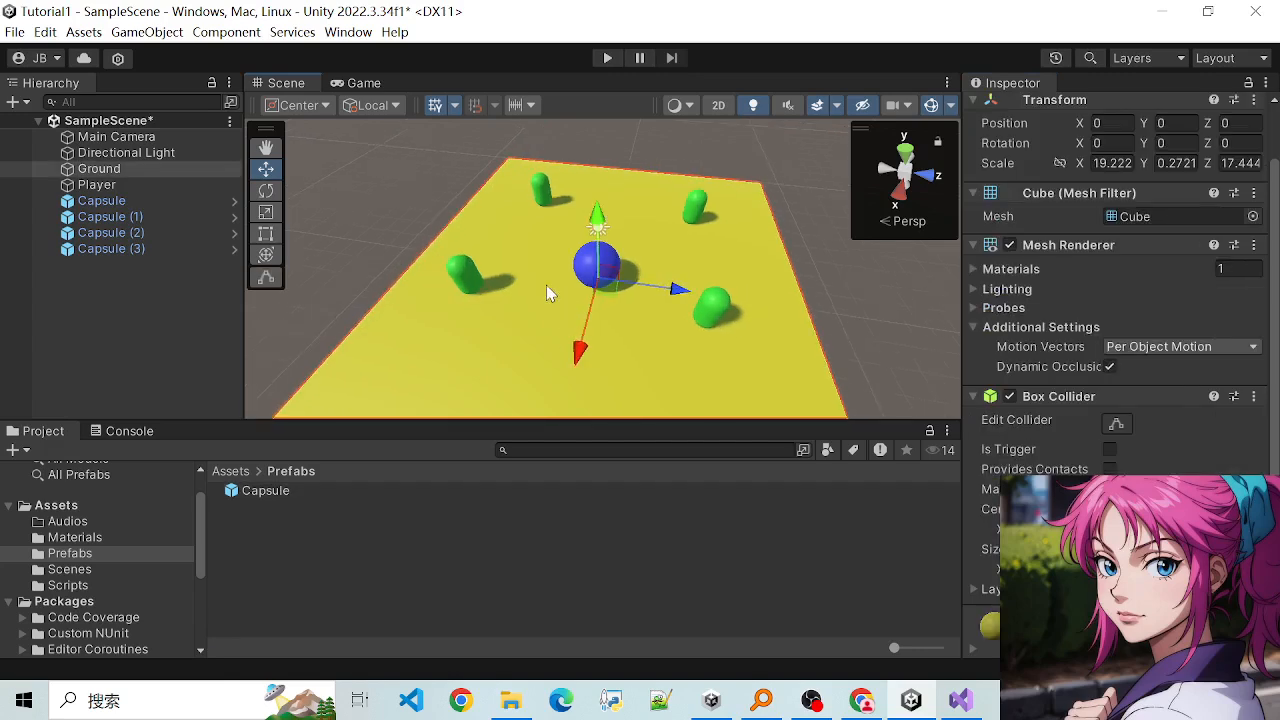
- Compare the Capsule (3) instance on the ground with the Capsule prefab asset
click(465, 283)
click(265, 490)
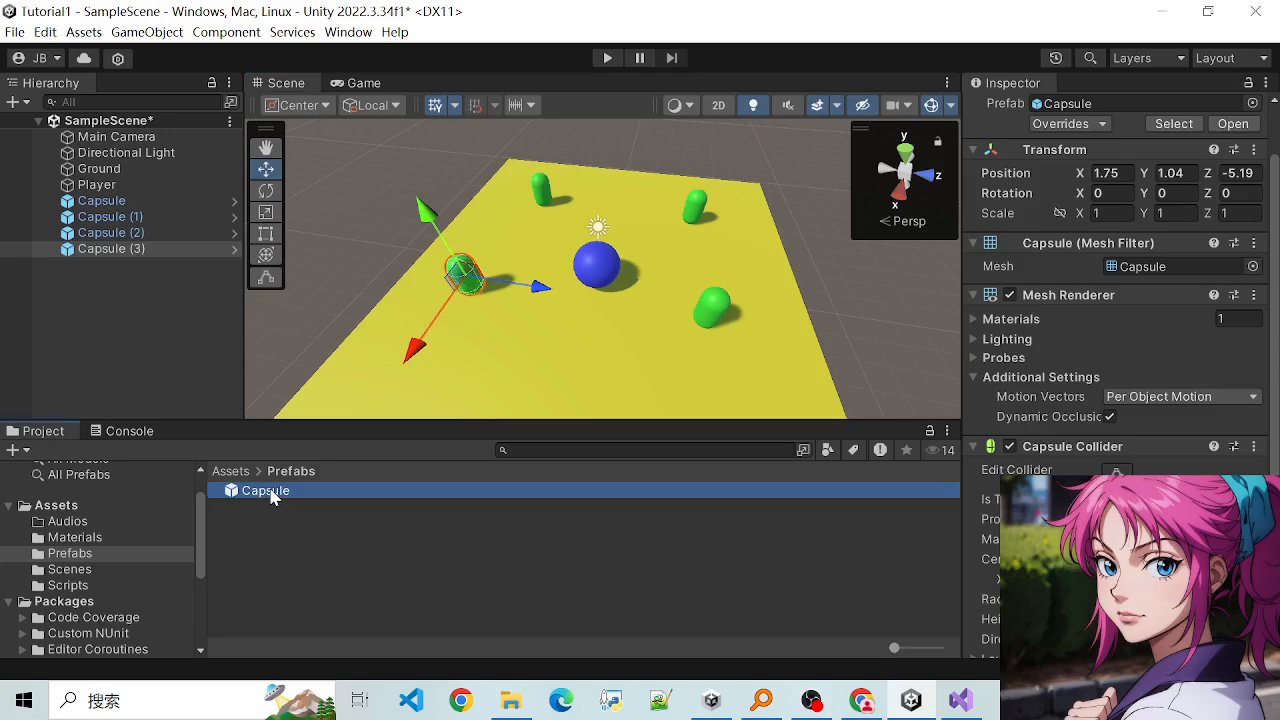
click(468, 275)
click(328, 489)
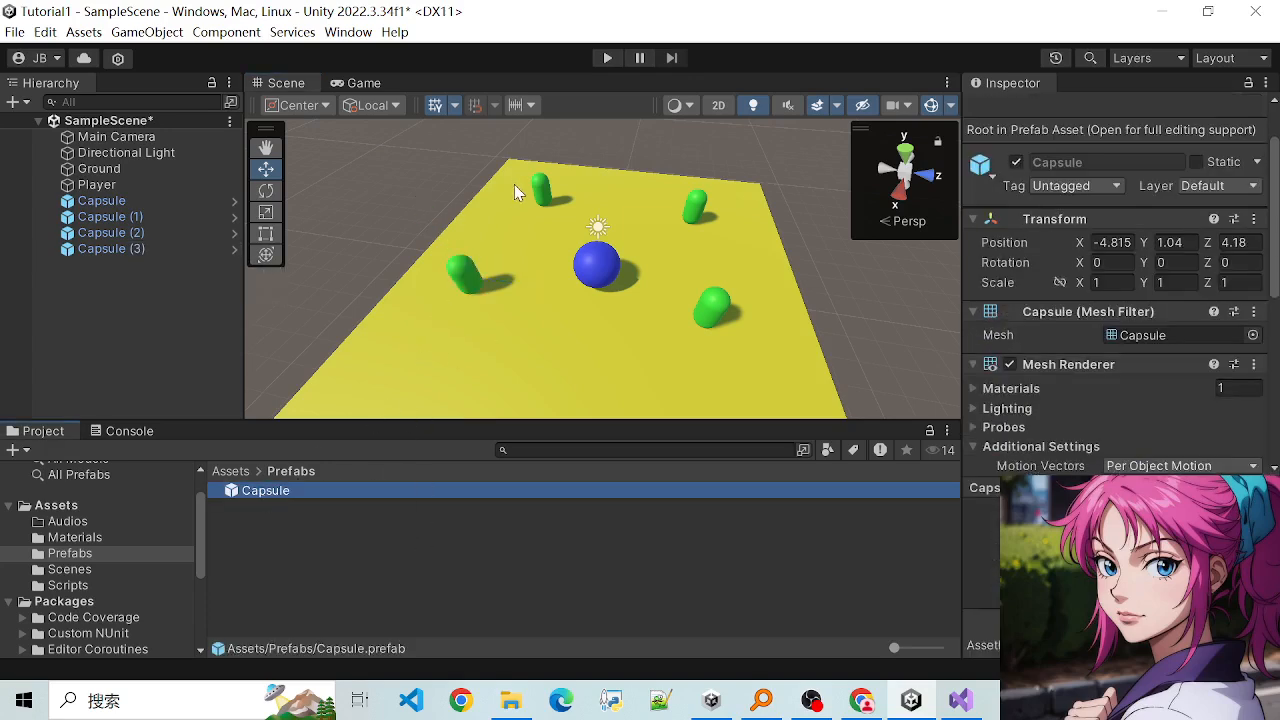
- Select each of the four capsule instances on the ground in turn to examine their individual transforms
click(469, 301)
click(459, 287)
click(548, 192)
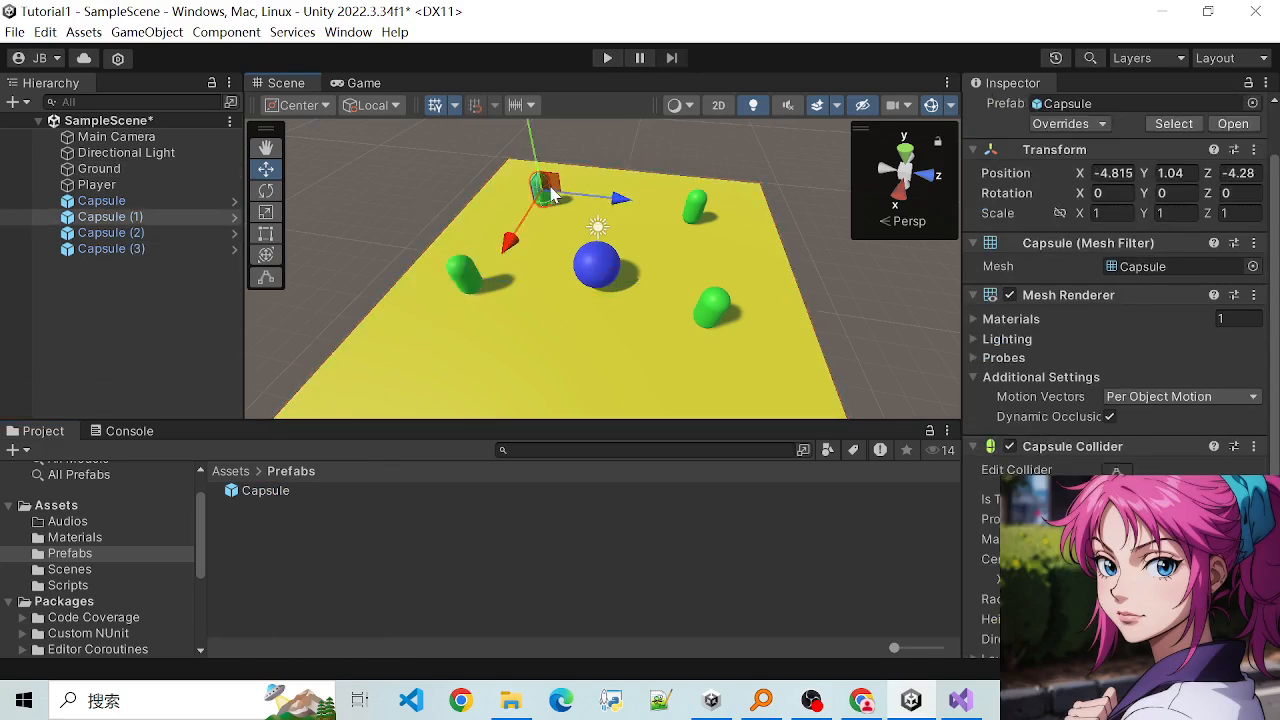
click(699, 208)
click(712, 307)
click(431, 284)
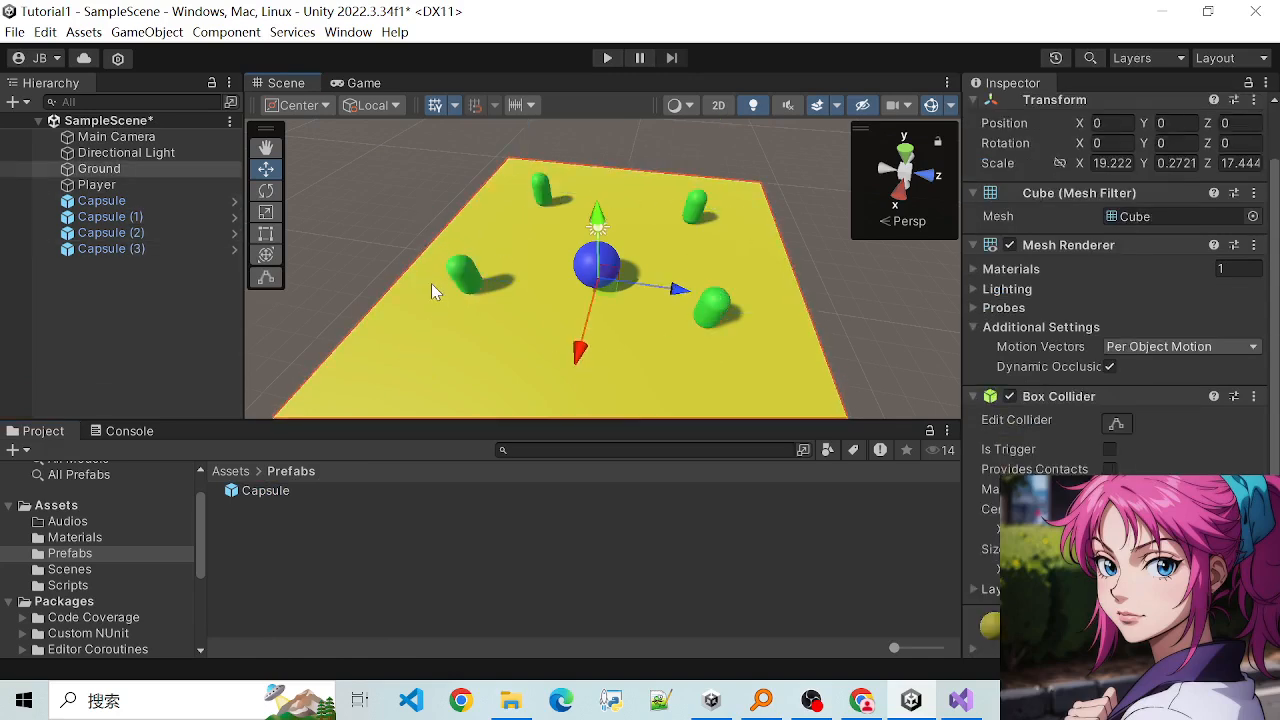
click(460, 279)
click(543, 190)
click(697, 208)
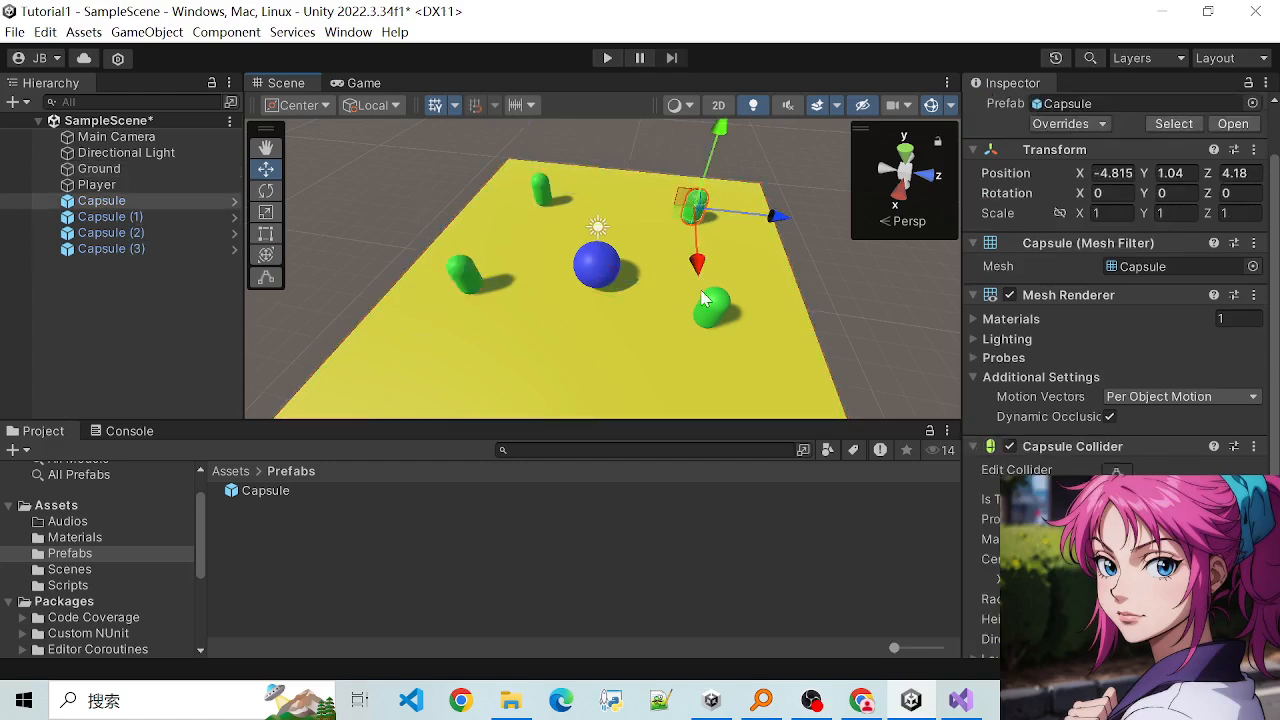
click(711, 306)
click(672, 340)
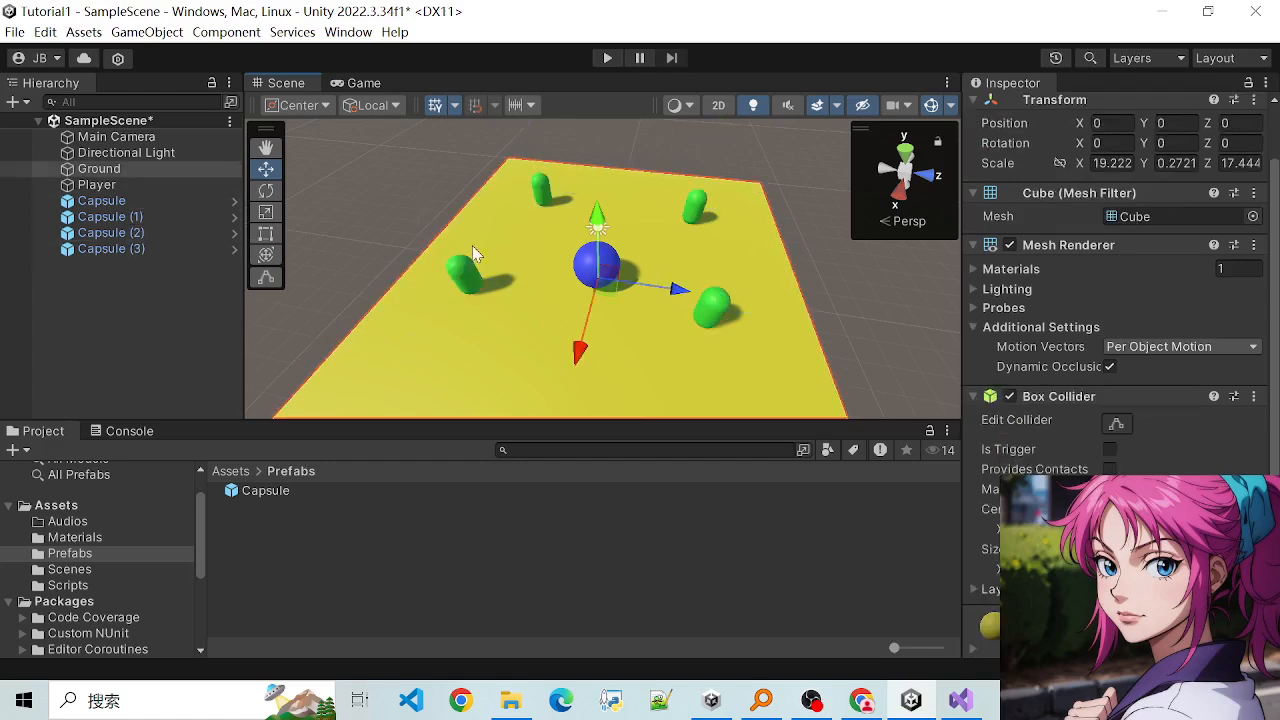
click(465, 270)
click(527, 193)
click(541, 191)
click(554, 357)
mouse_move(495, 283)
alt+mouse_down()
mouse_move(451, 329)
mouse_move(500, 301)
alt+mouse_up()
scroll(500, 301, up, 2)
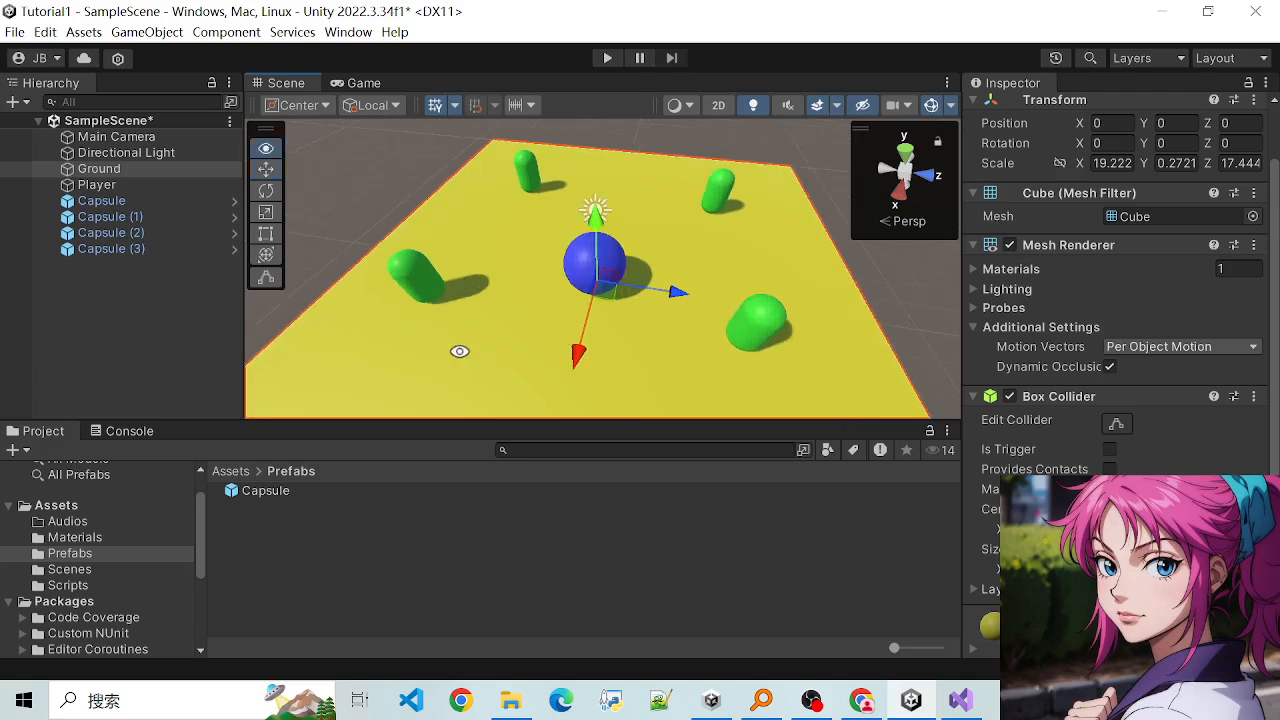
alt+drag(459, 351, 506, 360)
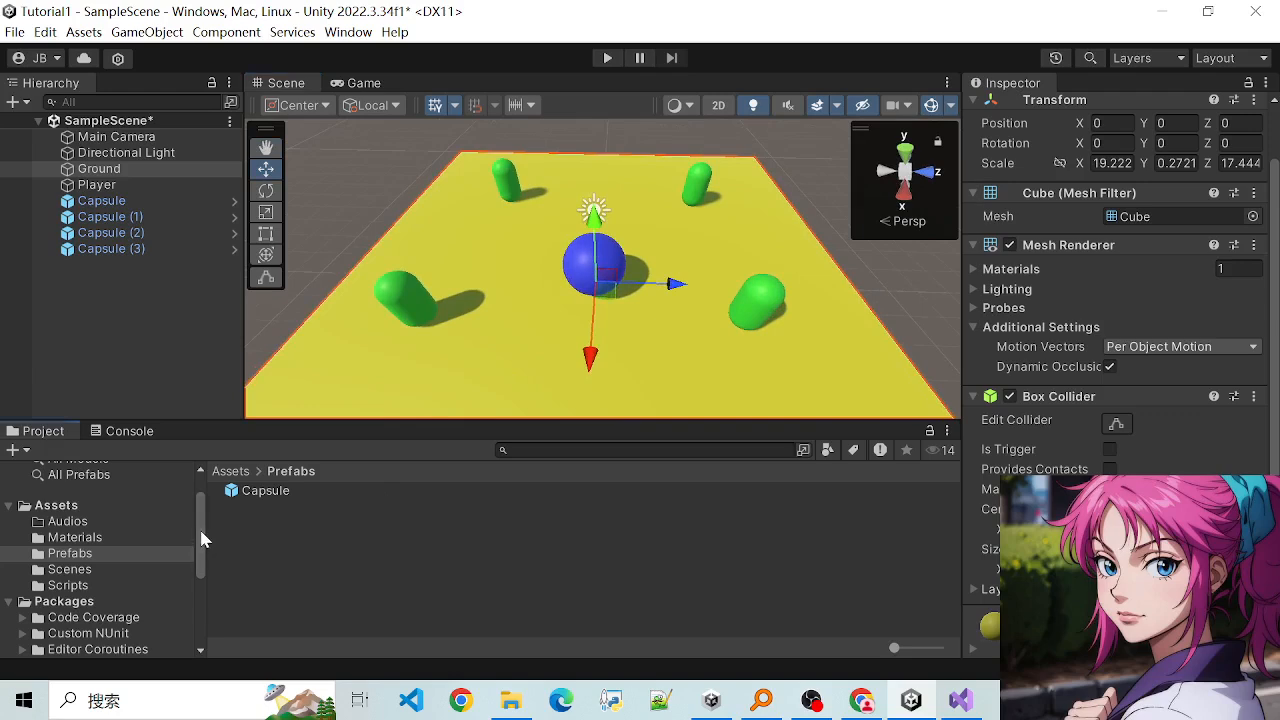
- Browse the project's folder tree, expanding the TextMeshPro and Timeline packages
drag(200, 537, 200, 597)
click(22, 561)
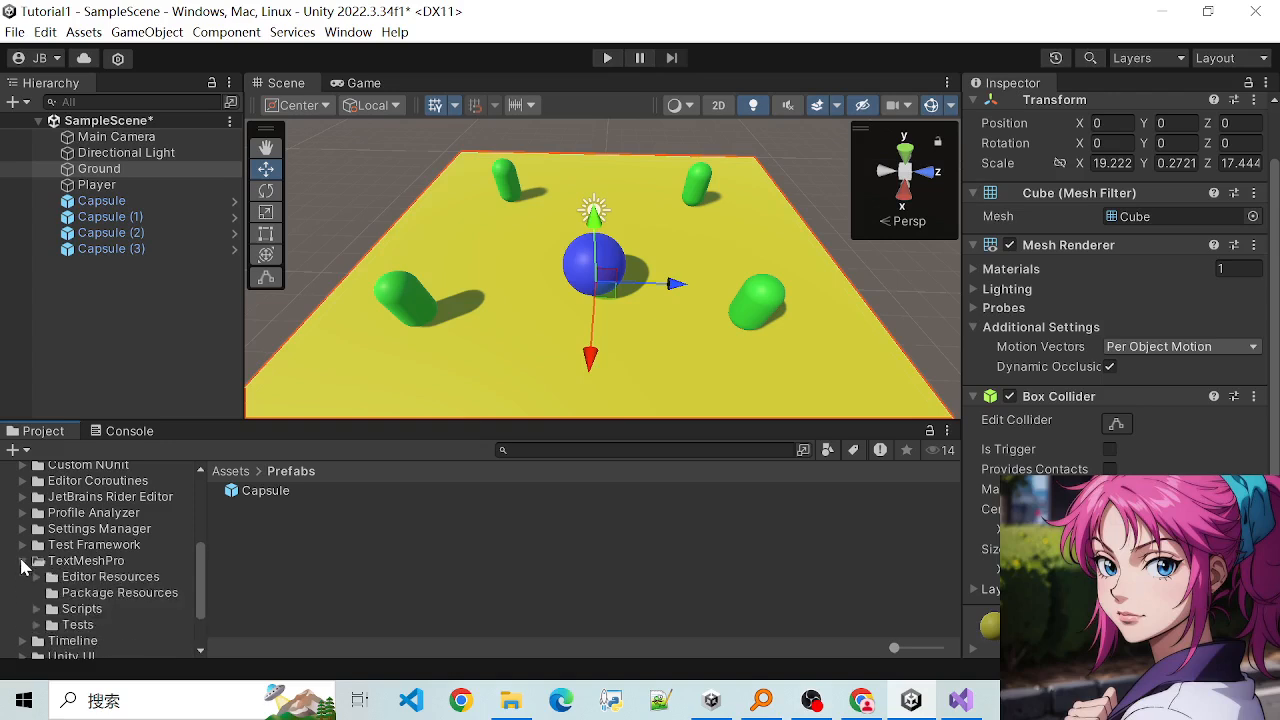
scroll(26, 600, down, 3)
click(21, 570)
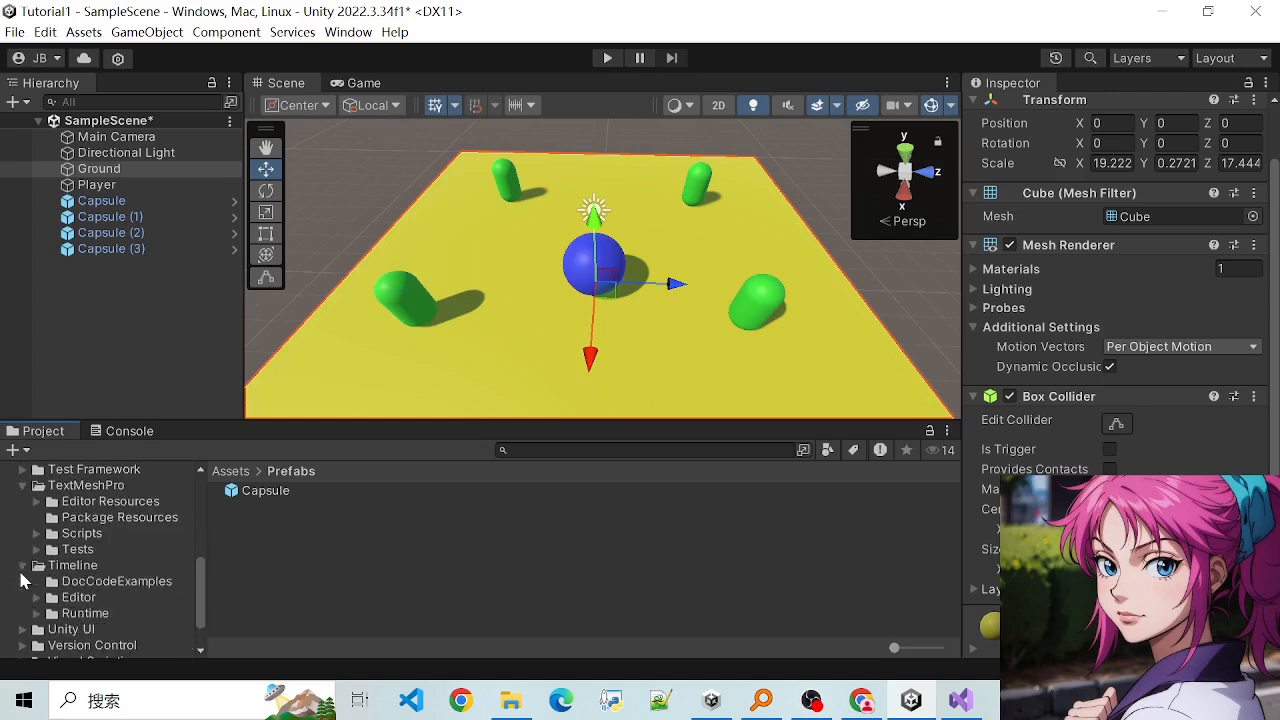
scroll(24, 577, up, 4)
scroll(24, 612, up, 6)
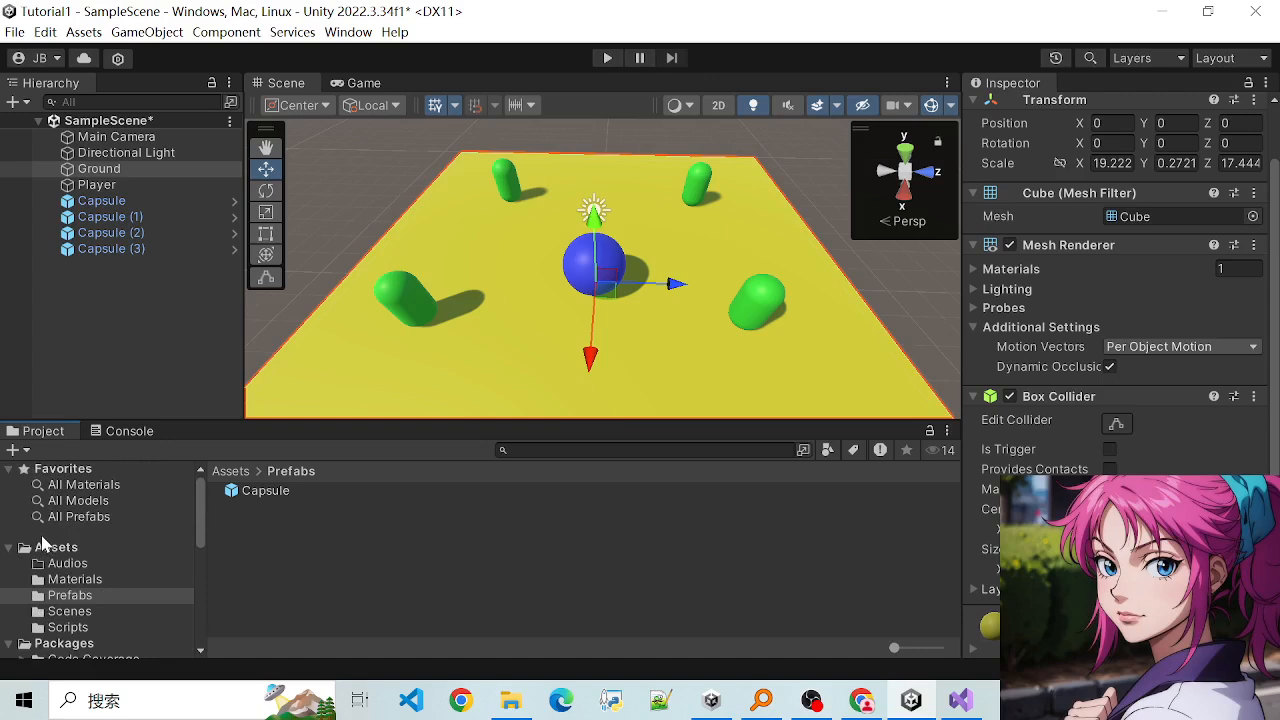
drag(200, 509, 202, 460)
- Switch to File Explorer and open the E: drive
mouse_move(520, 695)
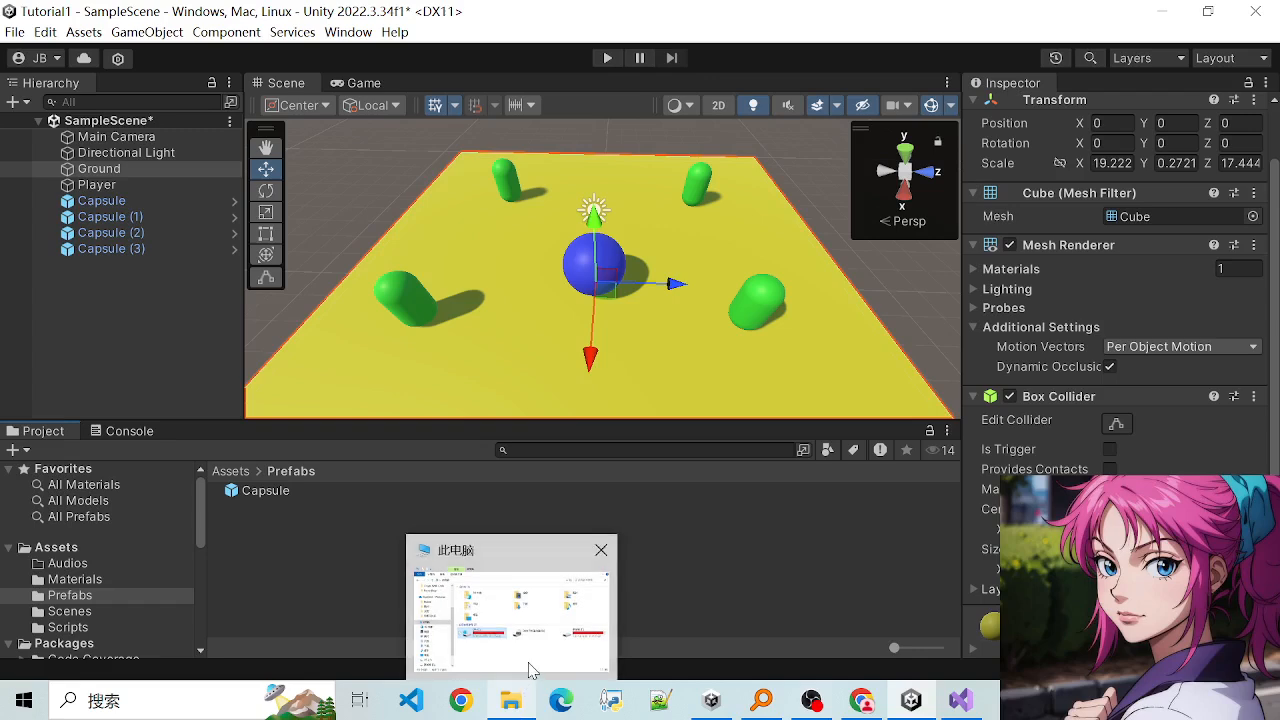
click(526, 668)
double_click(978, 512)
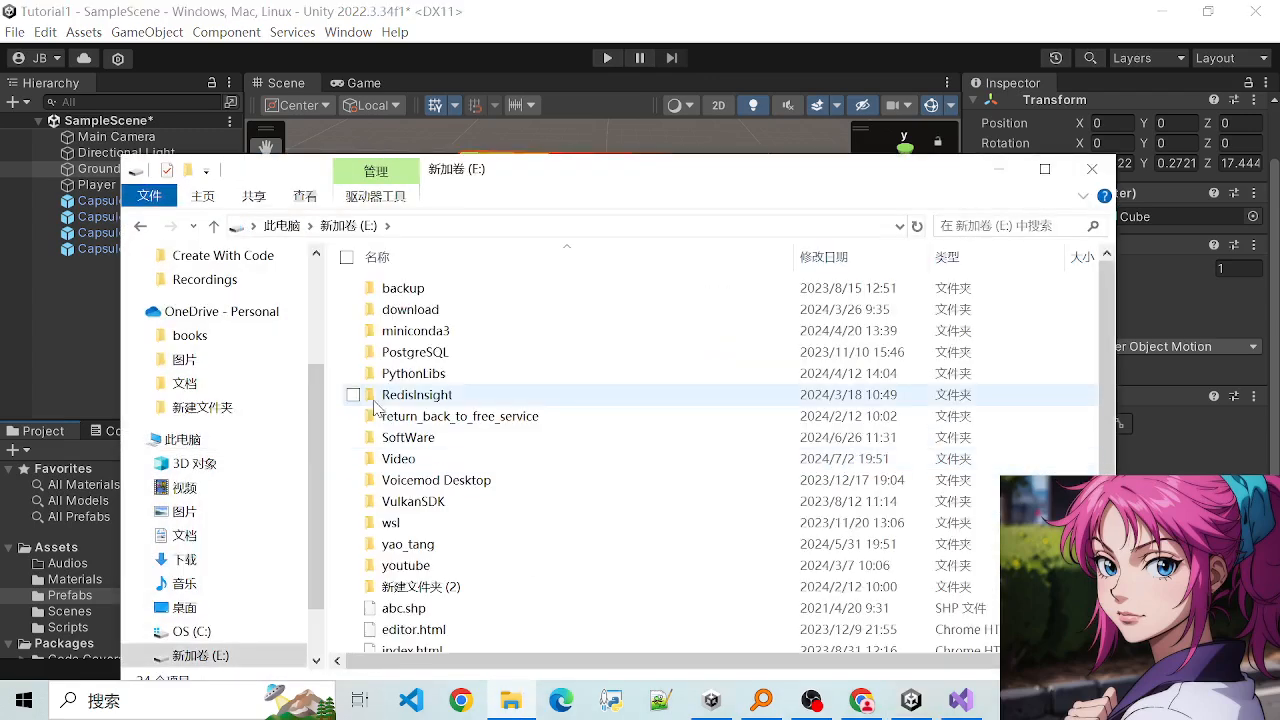
scroll(432, 505, down, 2)
scroll(500, 280, up, 2)
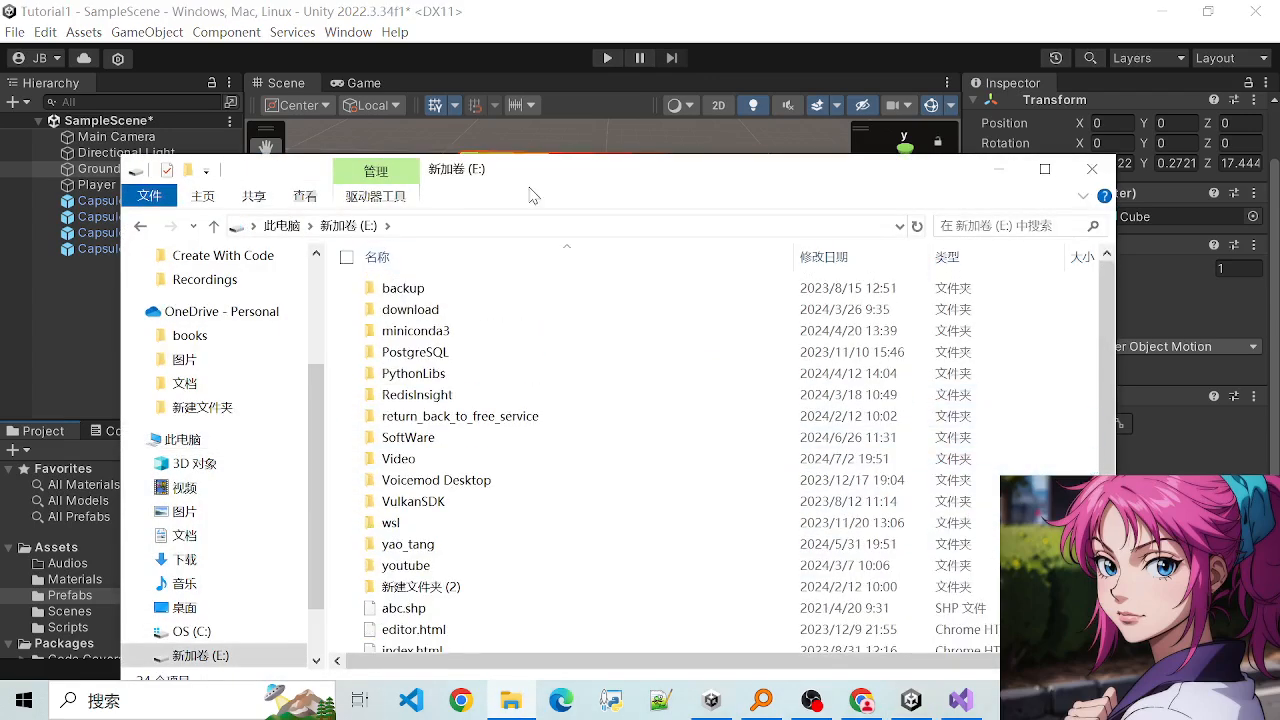
scroll(463, 487, down, 2)
scroll(464, 500, up, 2)
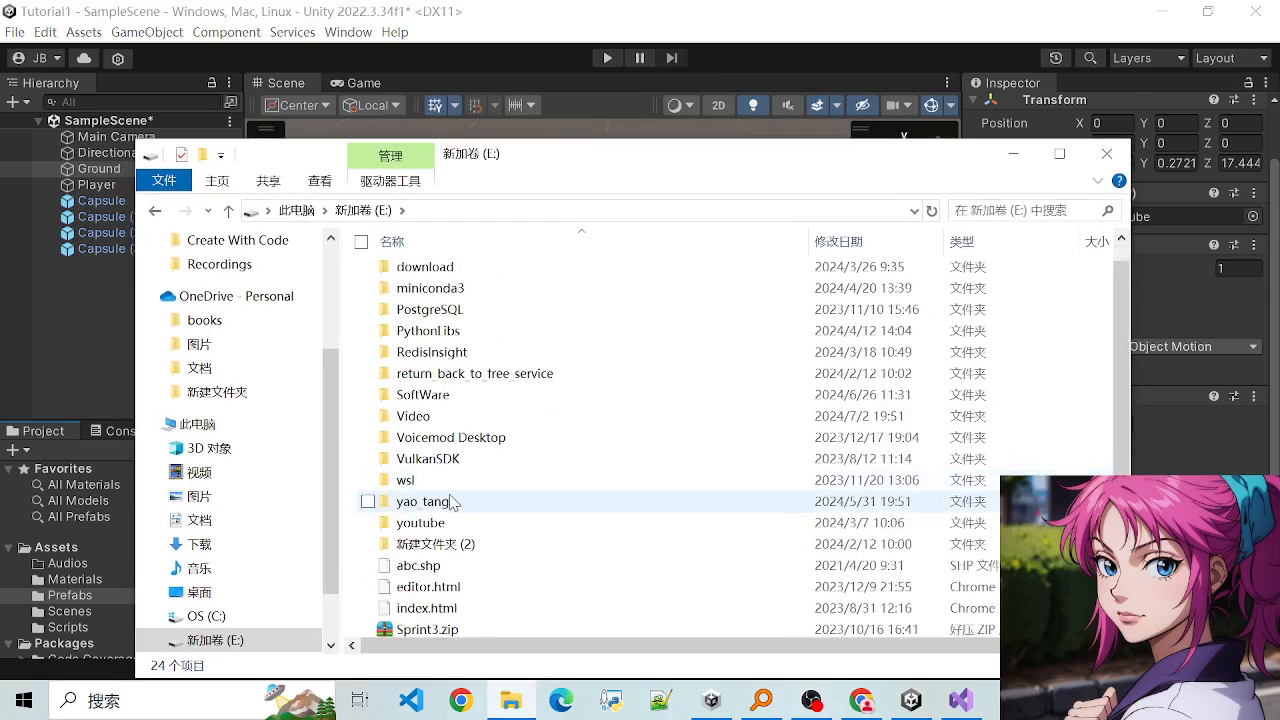
- Look through the personal folder on the E: drive and return to the drive's root folder
double_click(451, 502)
scroll(470, 405, down, 4)
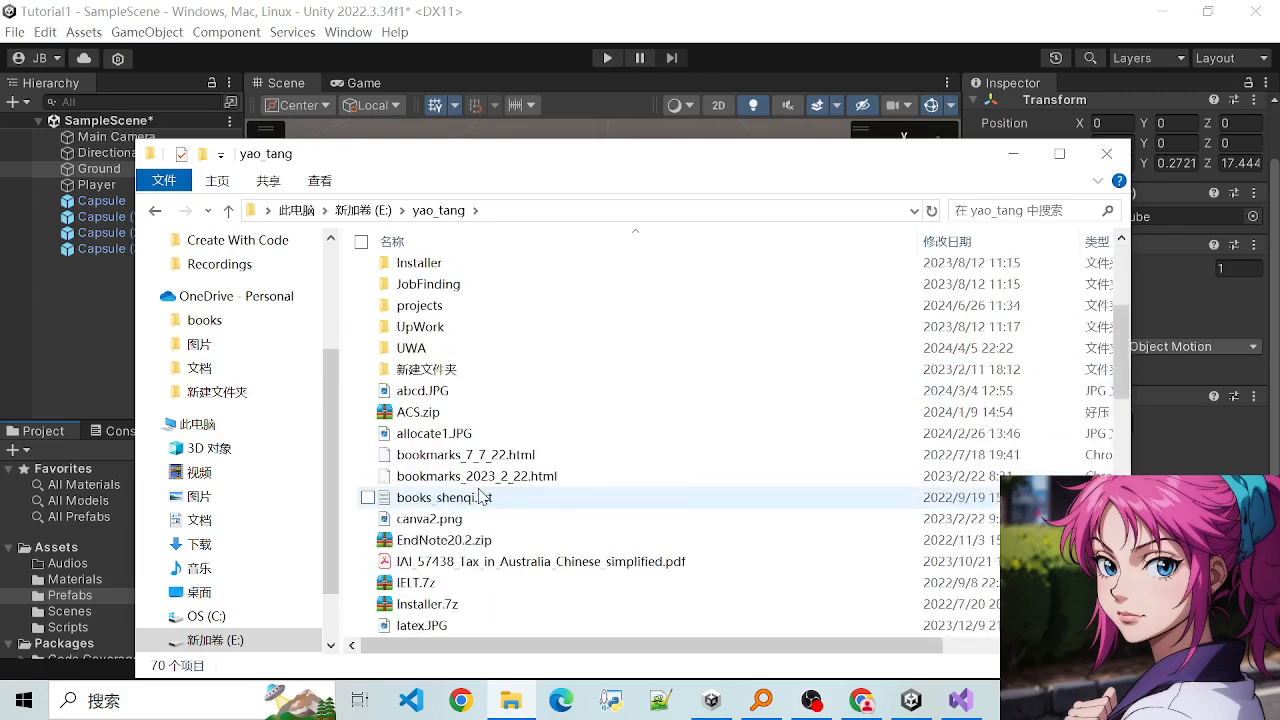
scroll(480, 460, up, 4)
drag(483, 176, 514, 197)
scroll(472, 530, down, 1)
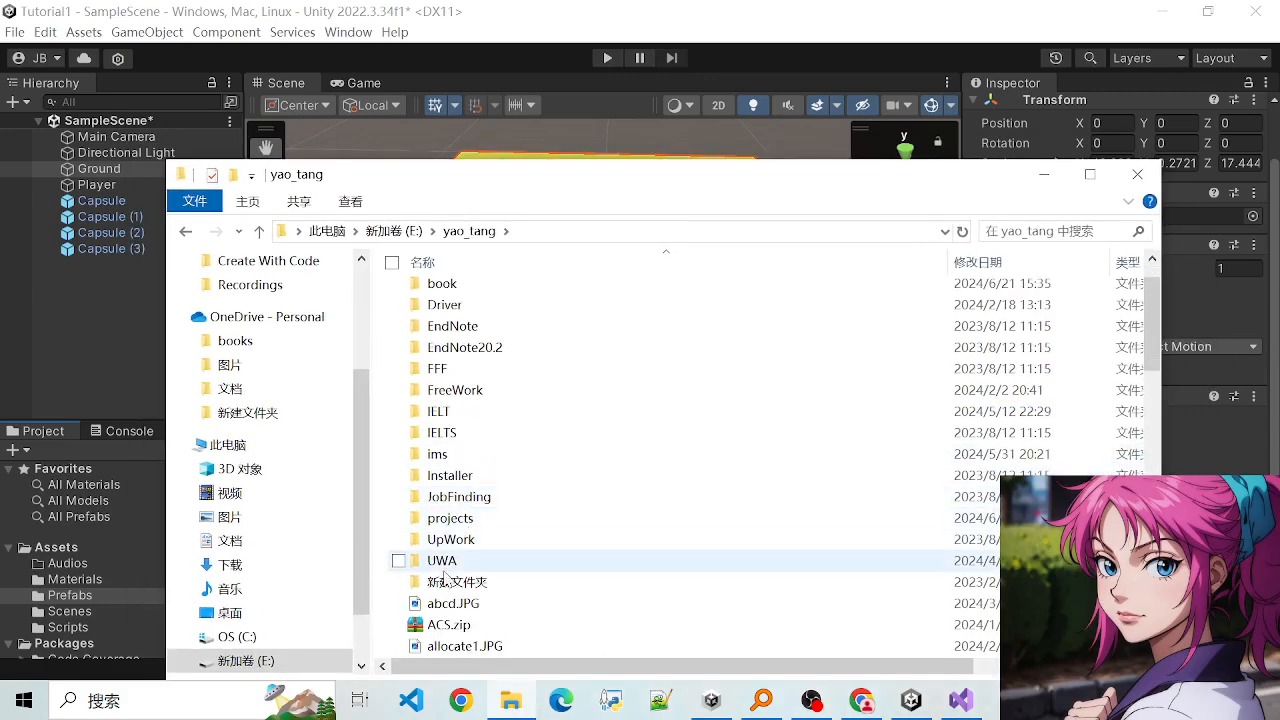
click(394, 231)
scroll(477, 458, down, 2)
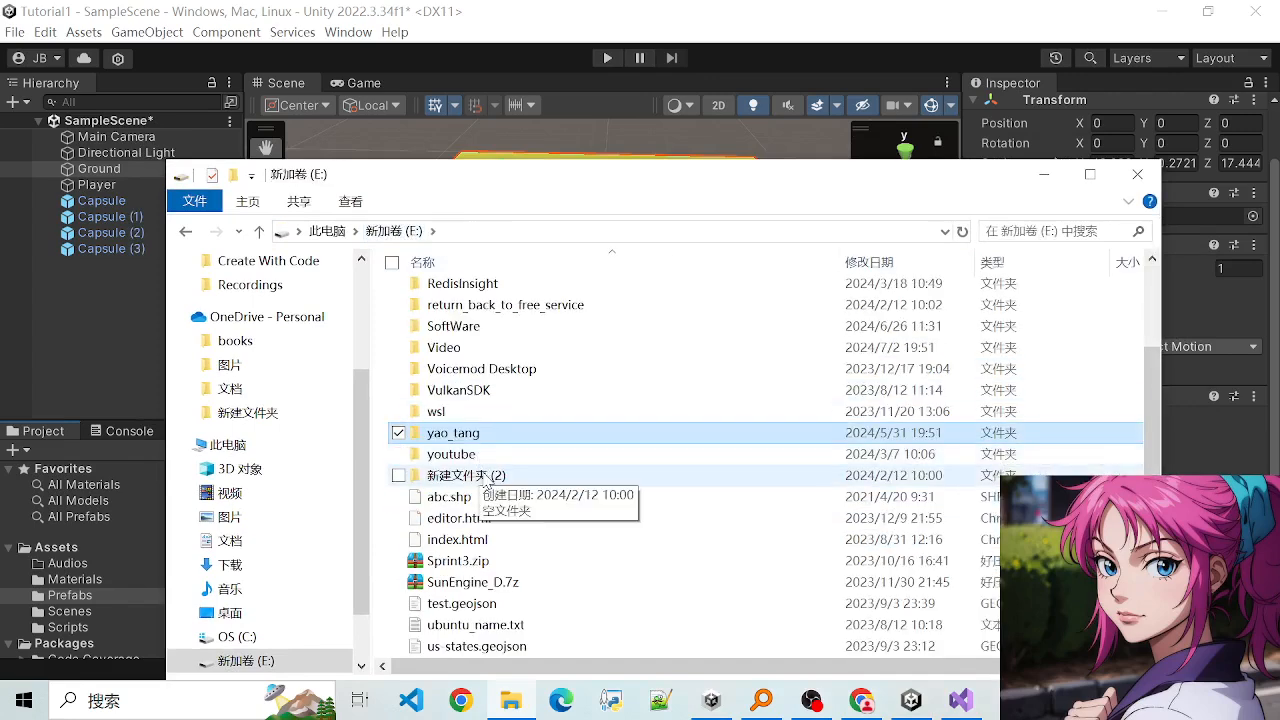
scroll(480, 465, up, 2)
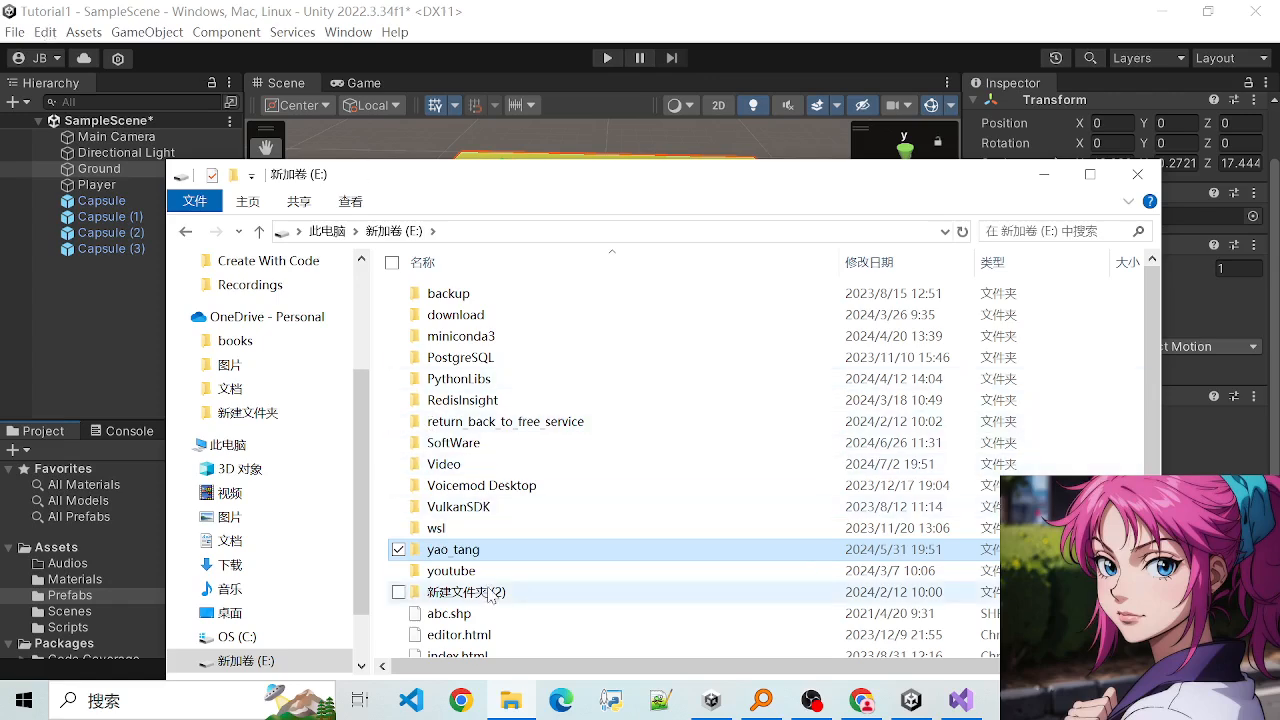
- Reopen the personal folder on the E: drive and open its projects folder
double_click(461, 552)
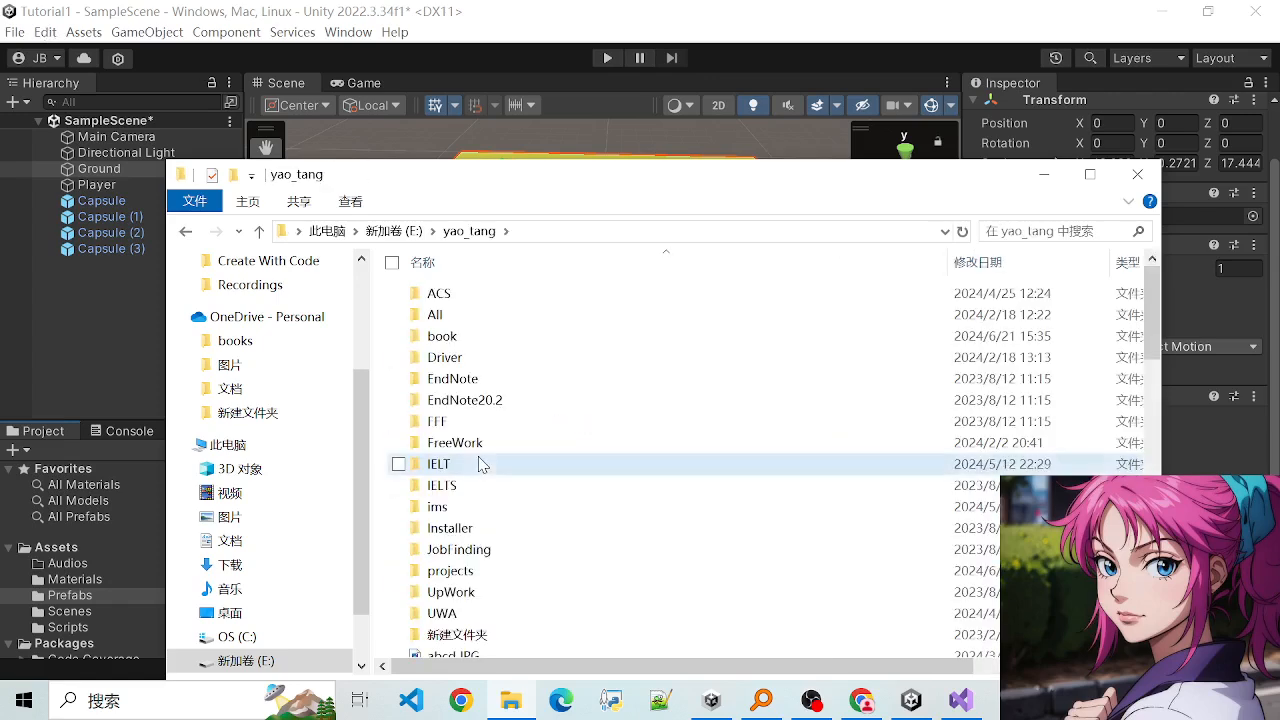
click(478, 463)
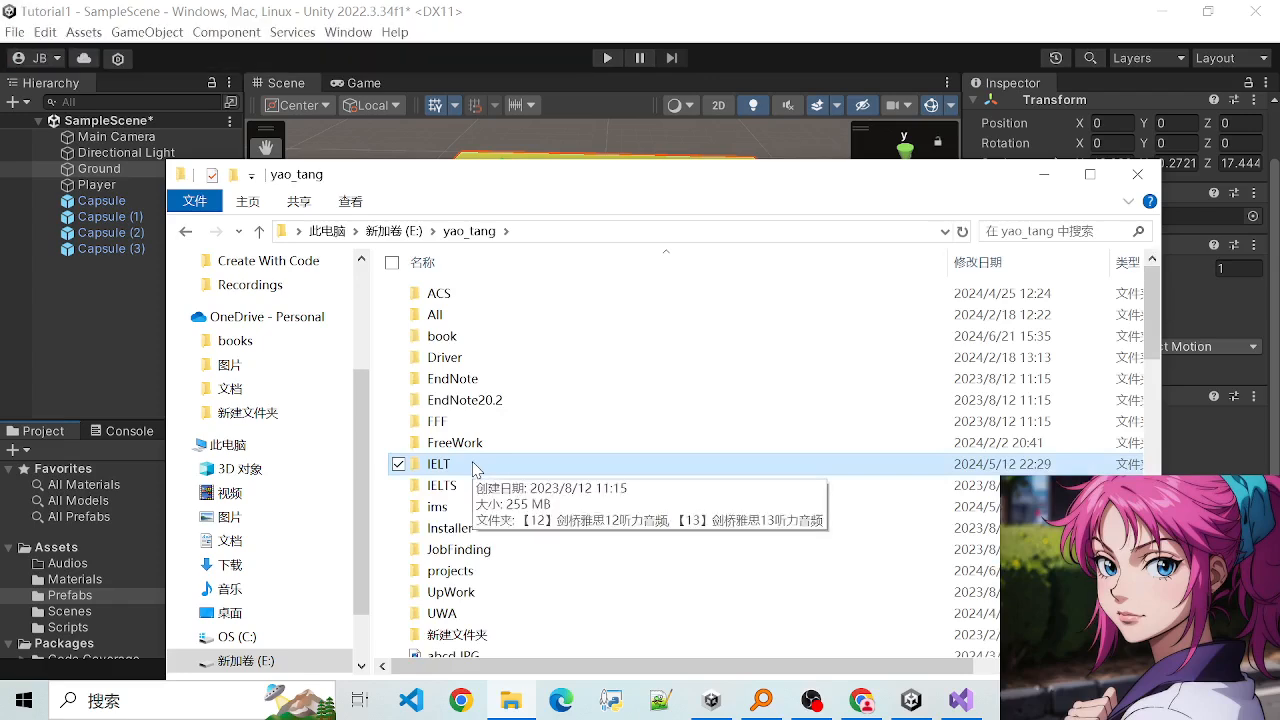
key(p)
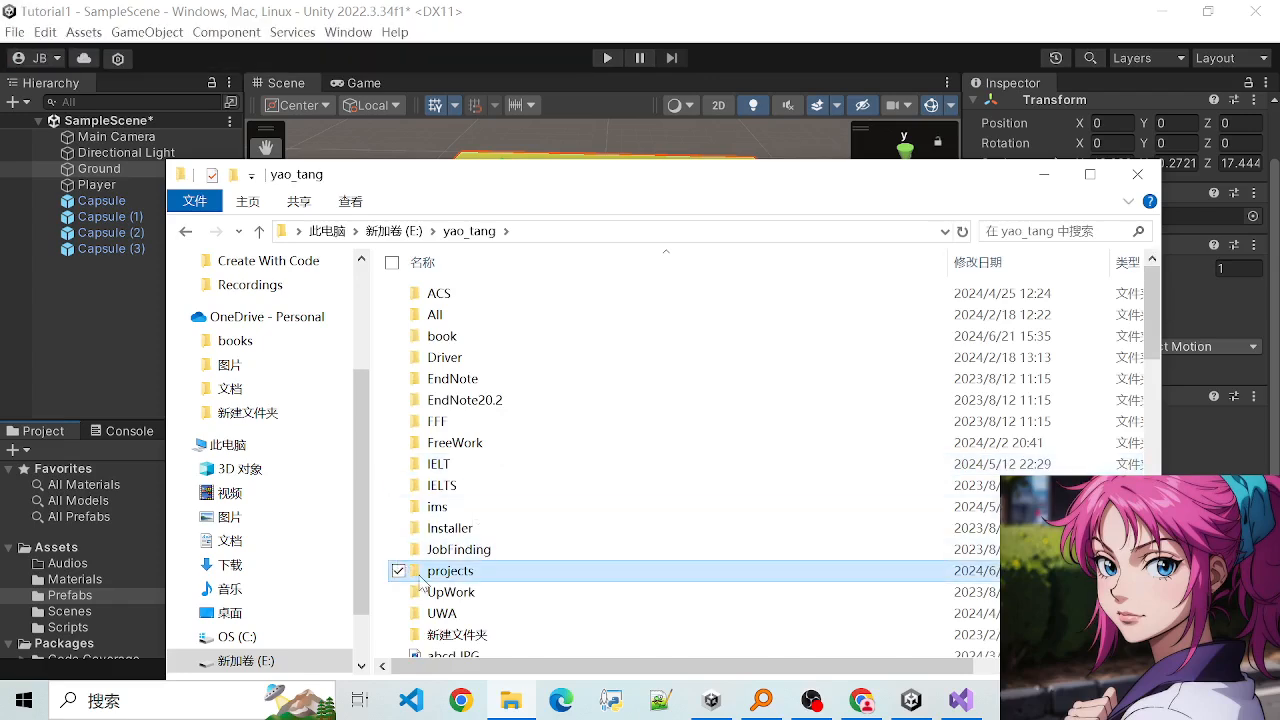
double_click(462, 574)
- Open the Project folder inside the Unity folder within projects
click(476, 512)
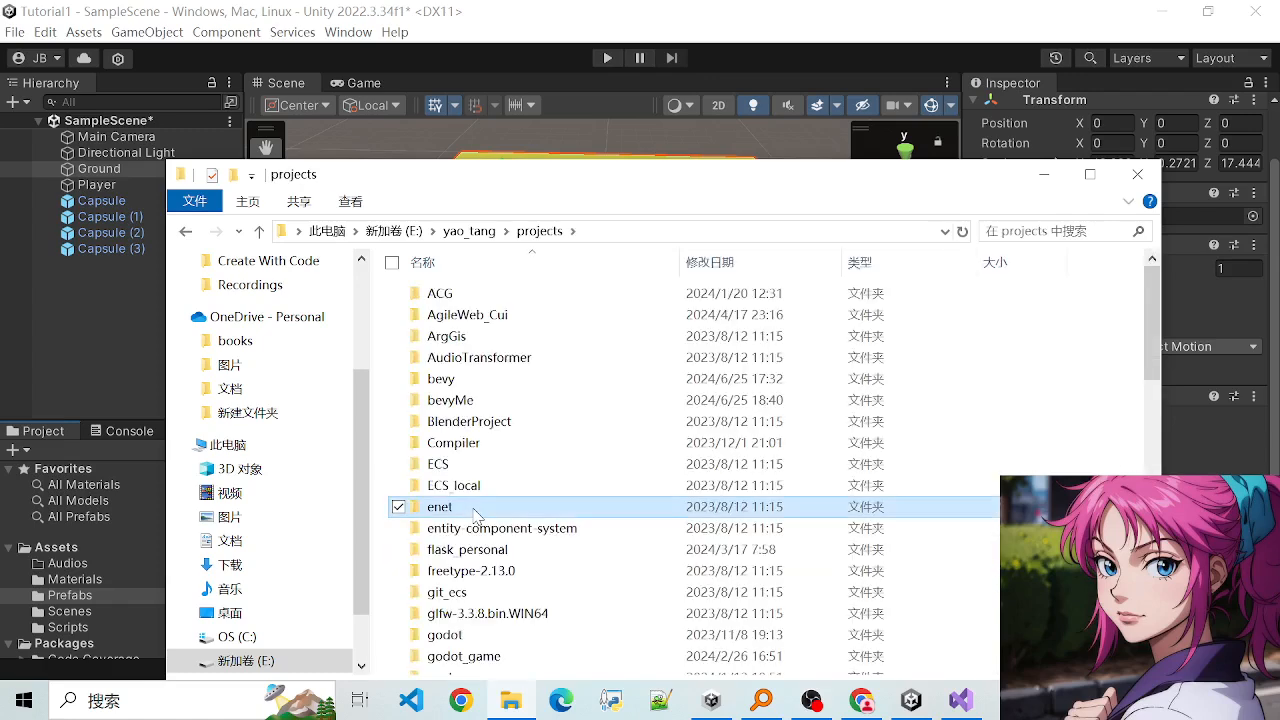
key(u)
key(u)
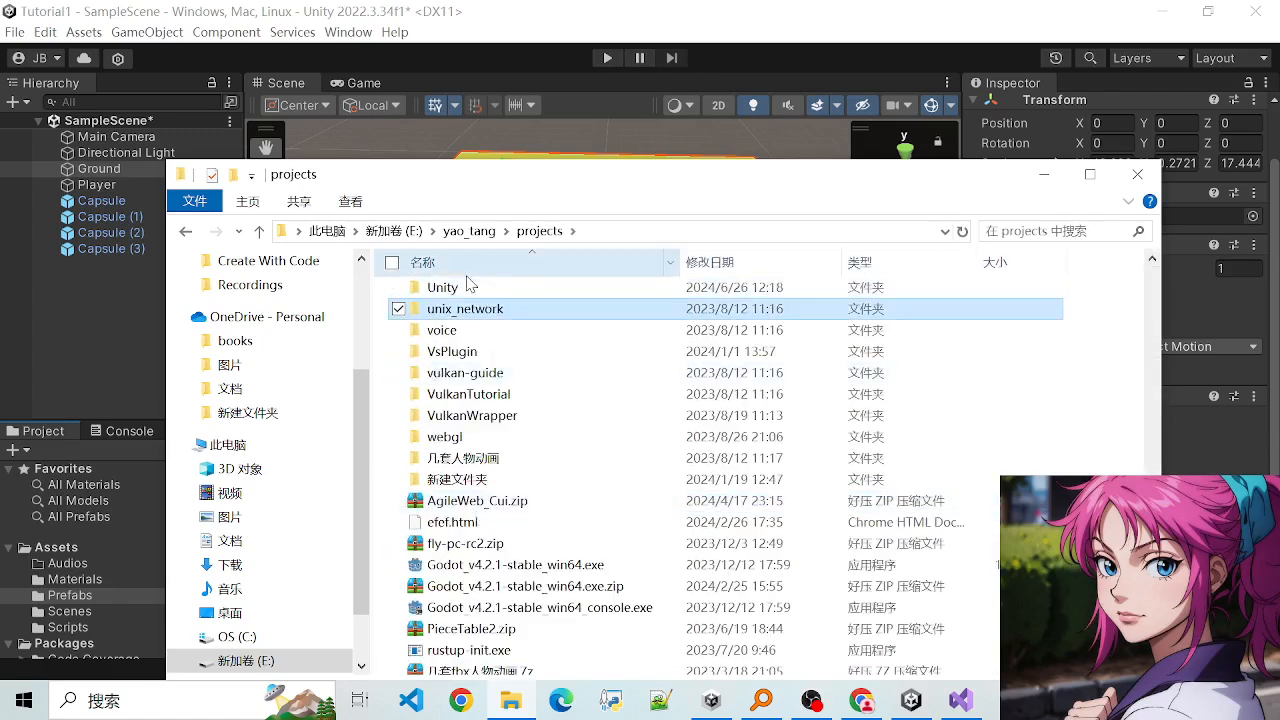
double_click(466, 287)
click(459, 337)
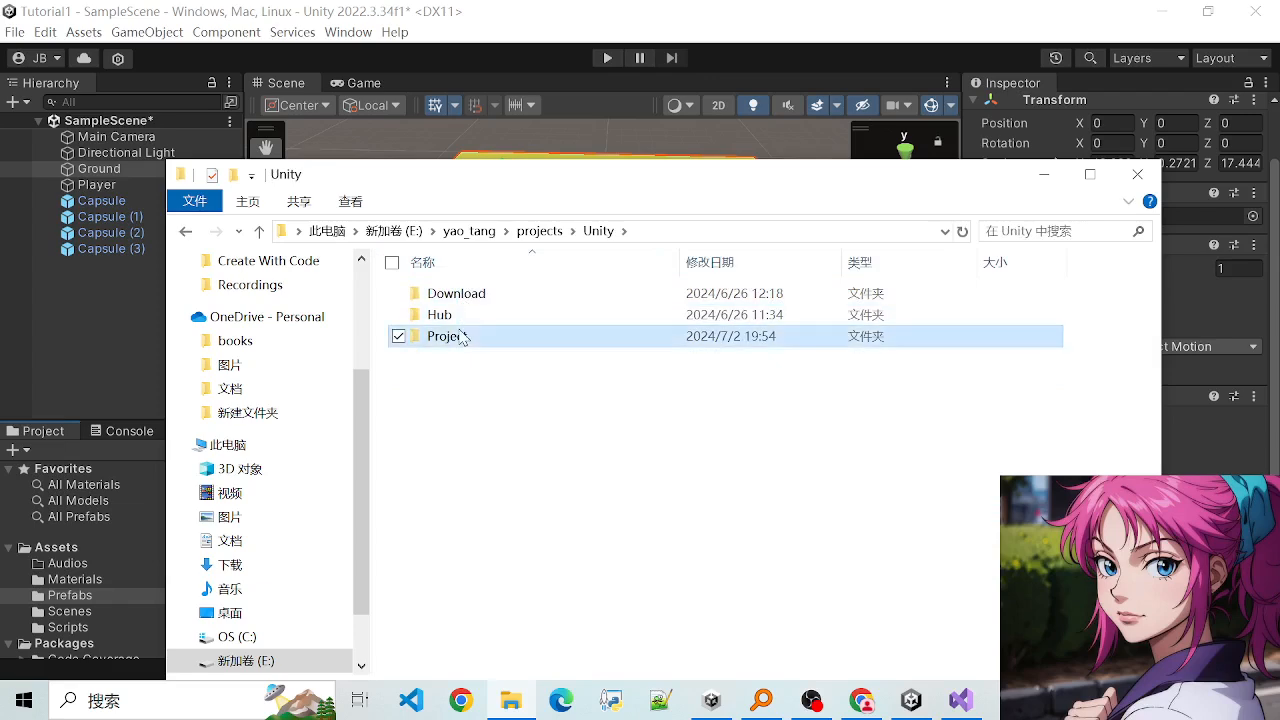
double_click(459, 337)
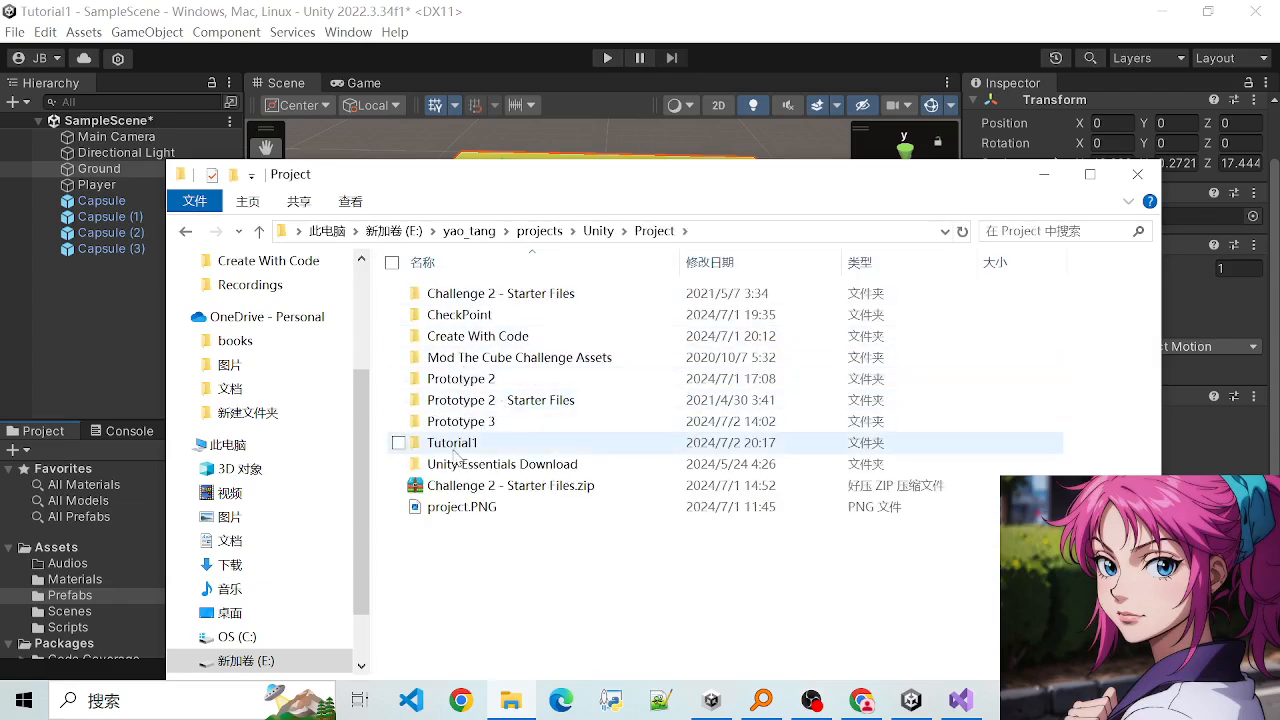
- Inspect the Assets\Prefabs folder of the Prototype 3 project, and return to the Project folder
click(467, 451)
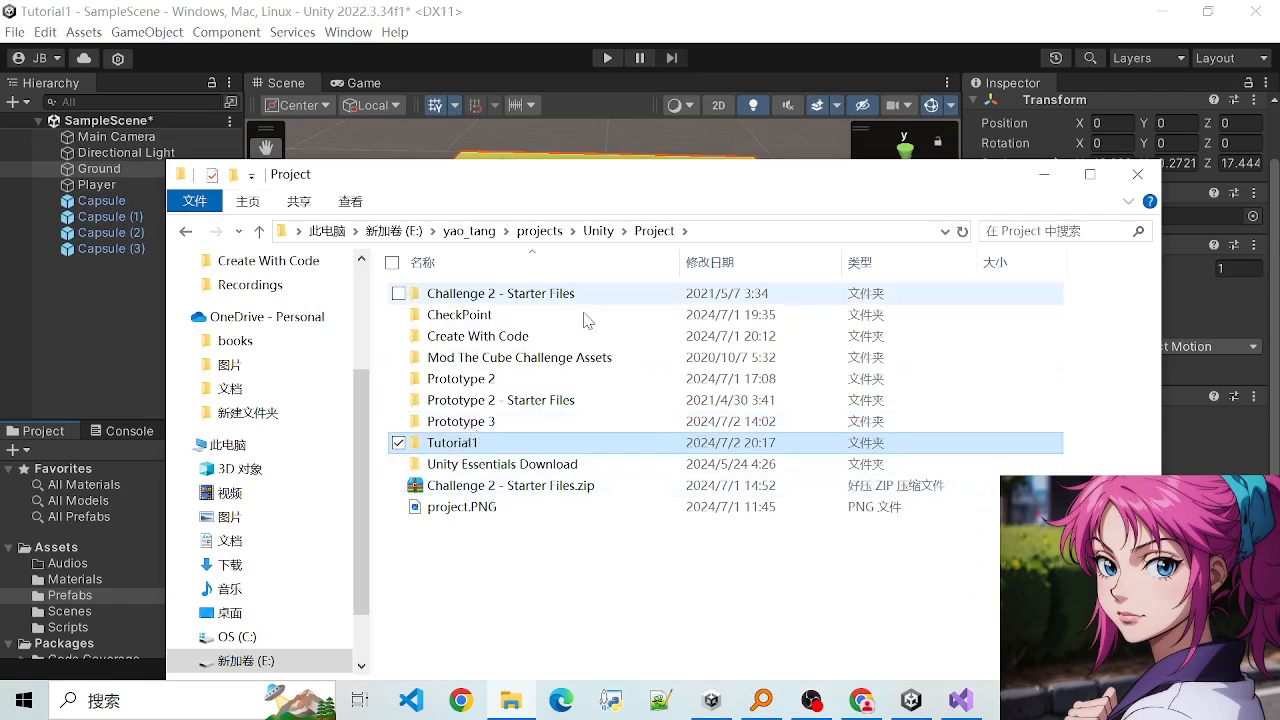
double_click(474, 424)
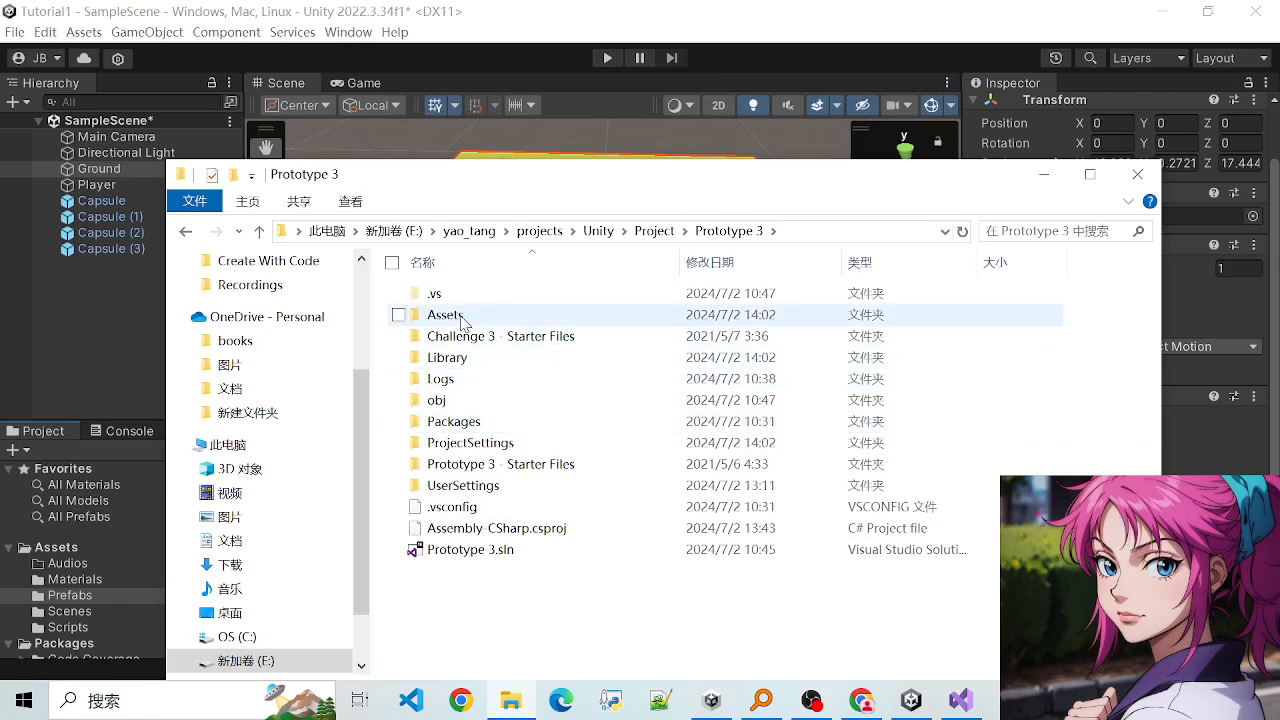
double_click(445, 315)
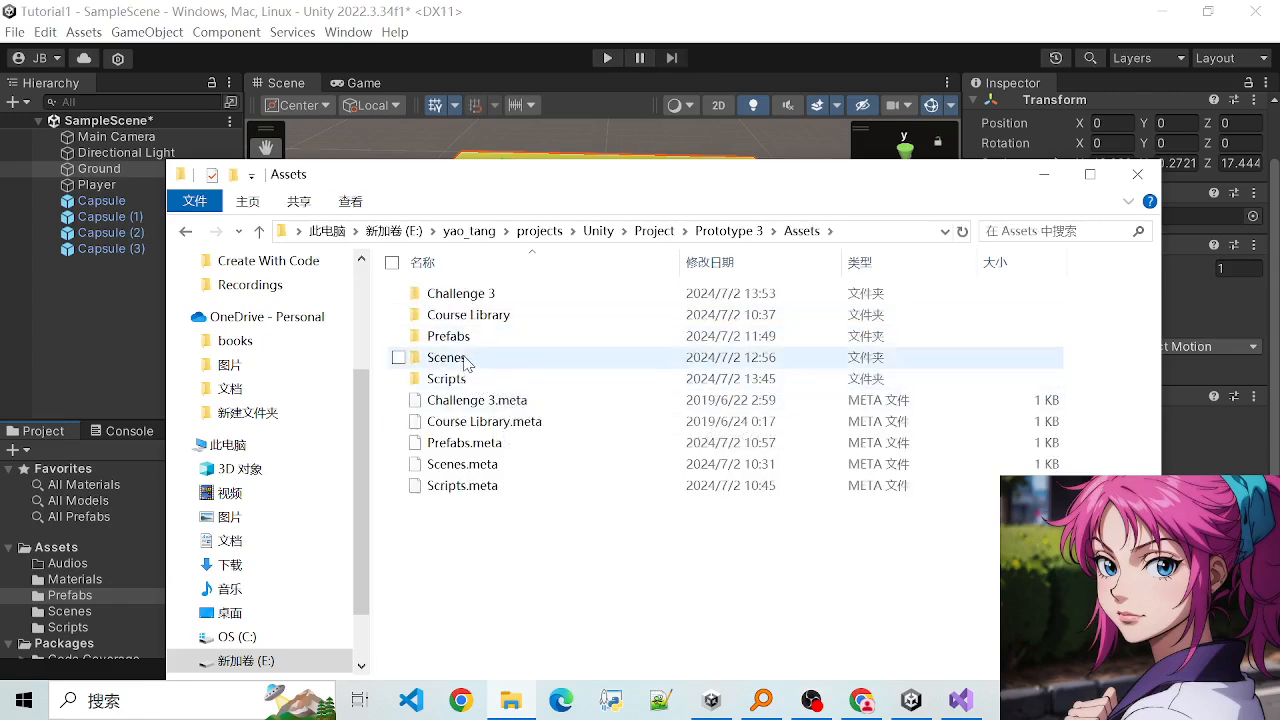
double_click(448, 336)
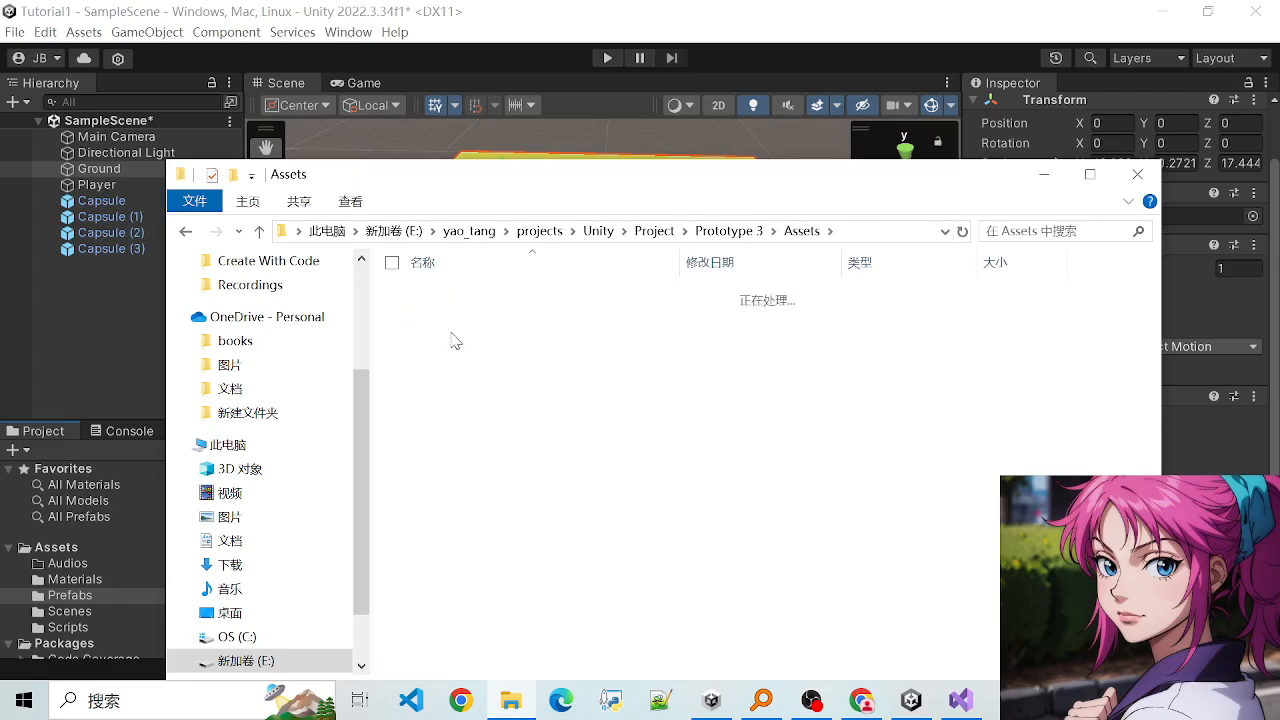
click(656, 231)
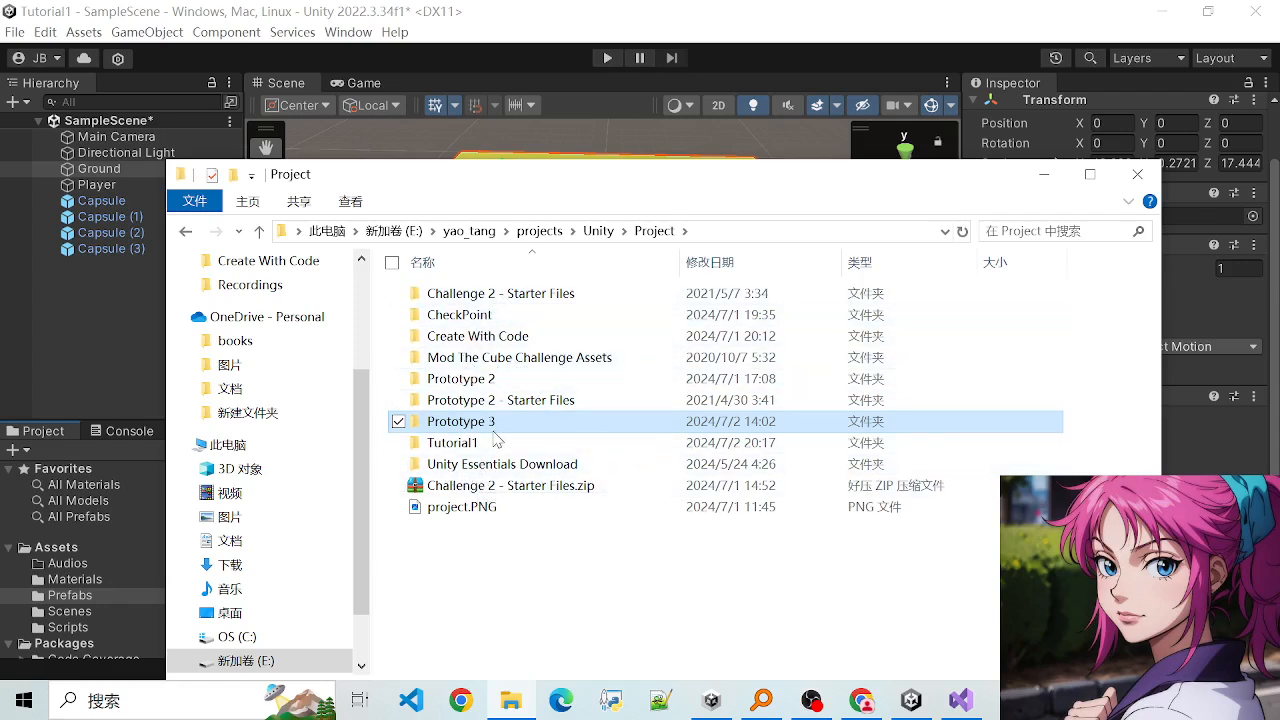
- Open Unity Essentials Project inside Unity Essentials Download, check its Library folder, and return to the project's root folder
double_click(472, 464)
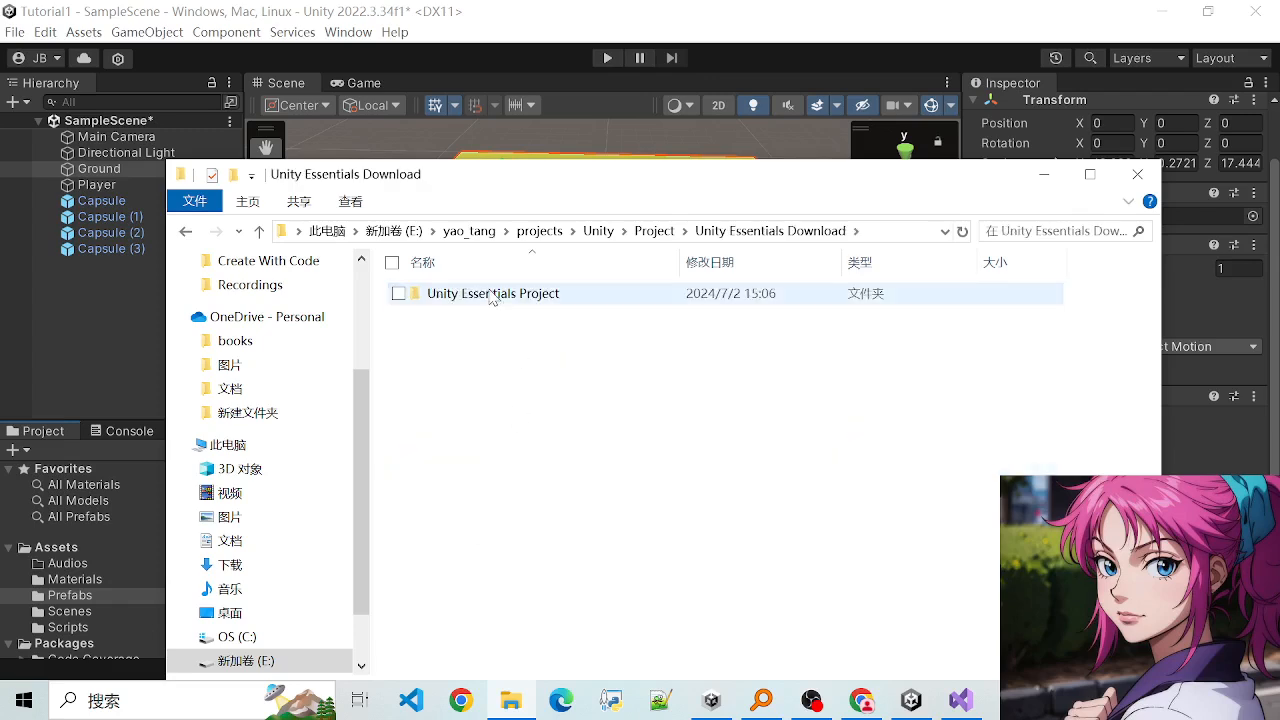
double_click(491, 293)
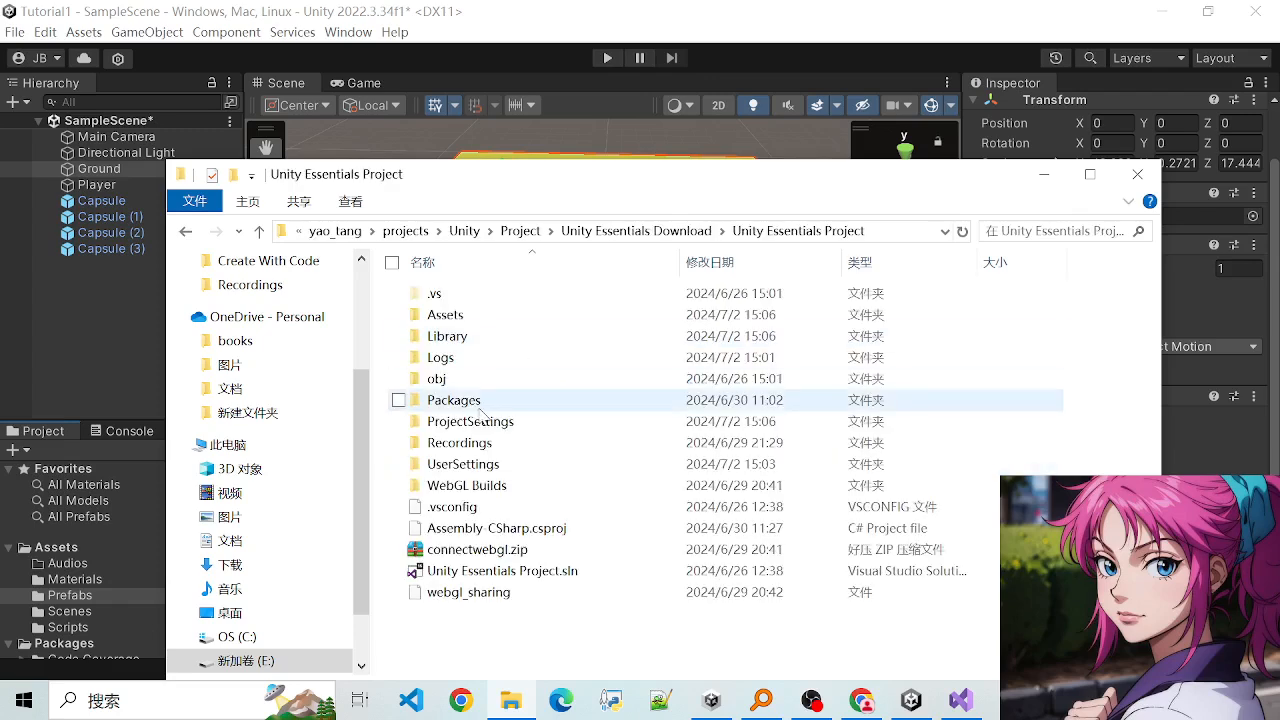
double_click(447, 336)
scroll(670, 407, down, 2)
scroll(670, 407, up, 2)
click(750, 231)
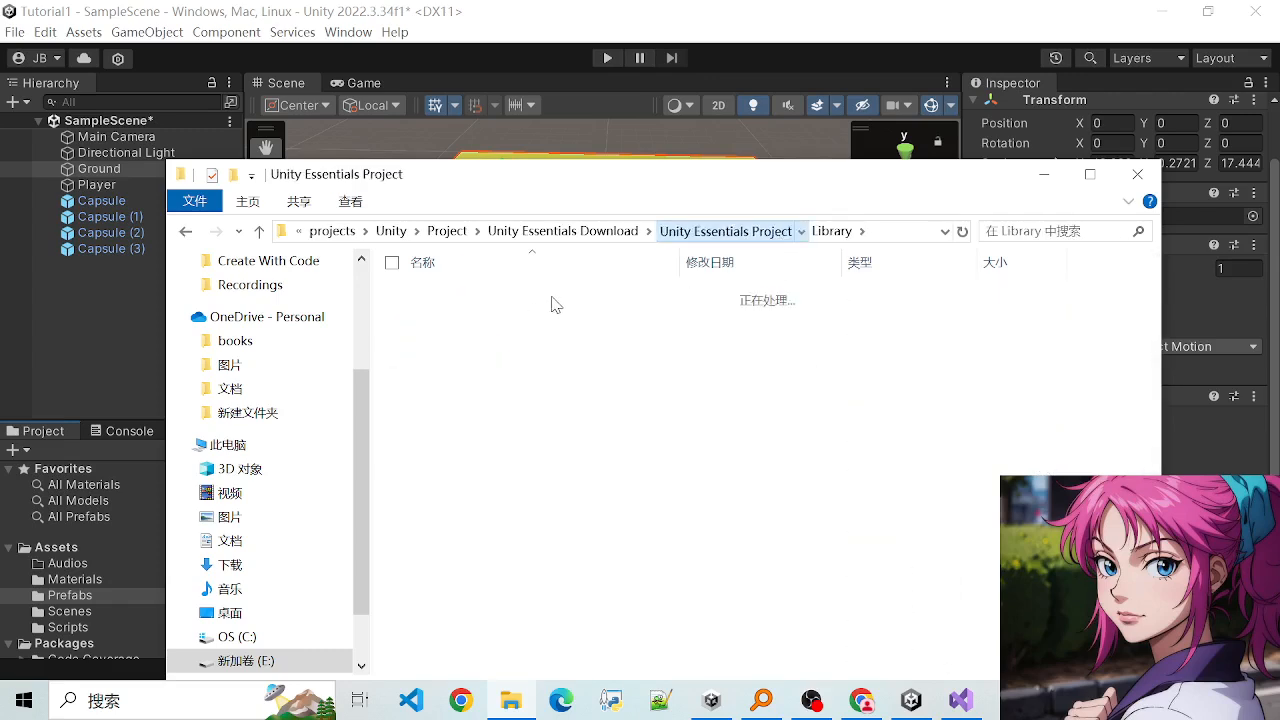
- Go to Assets\_Unity Essentials\Audio, view the contents of the Music folder, and return to Audio
double_click(452, 318)
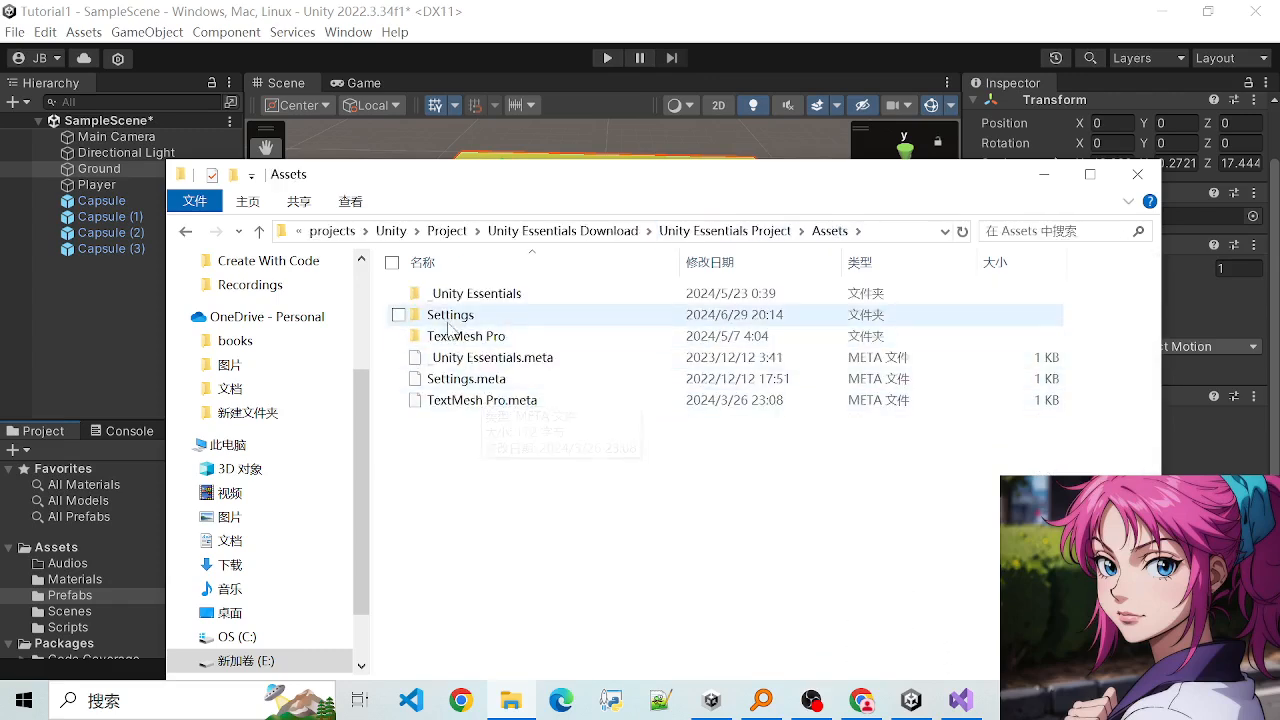
double_click(470, 294)
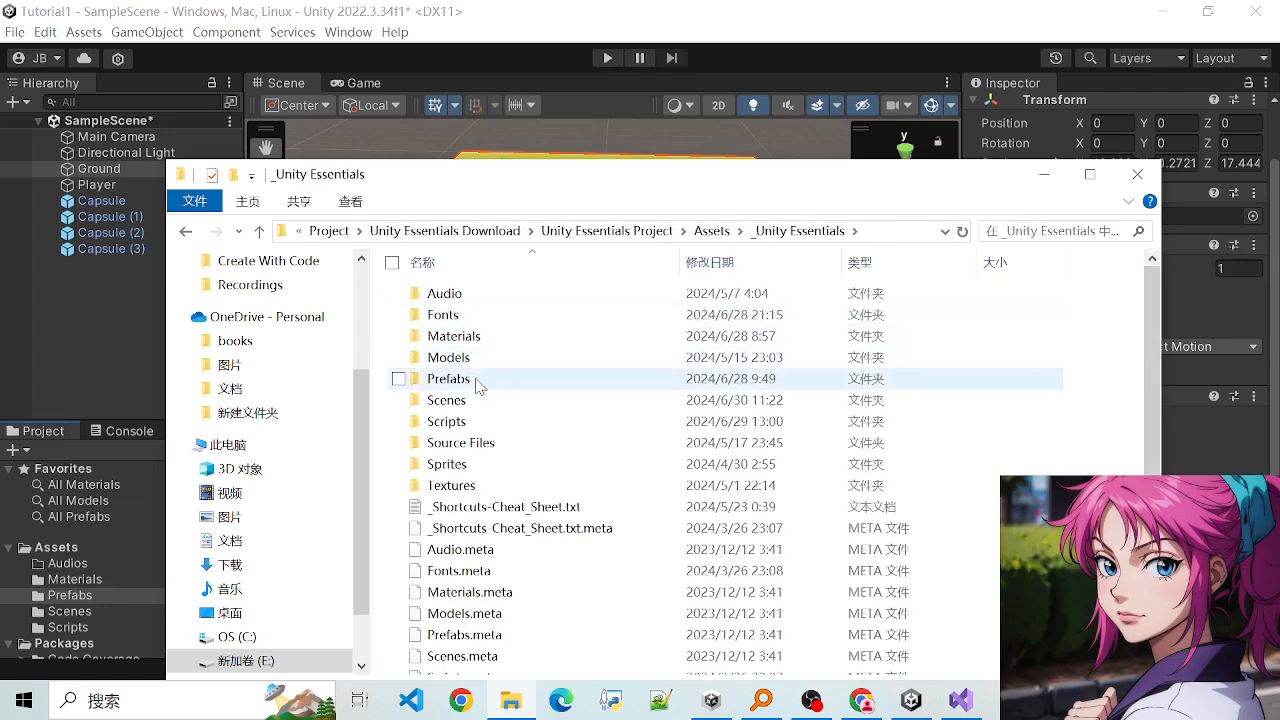
double_click(450, 295)
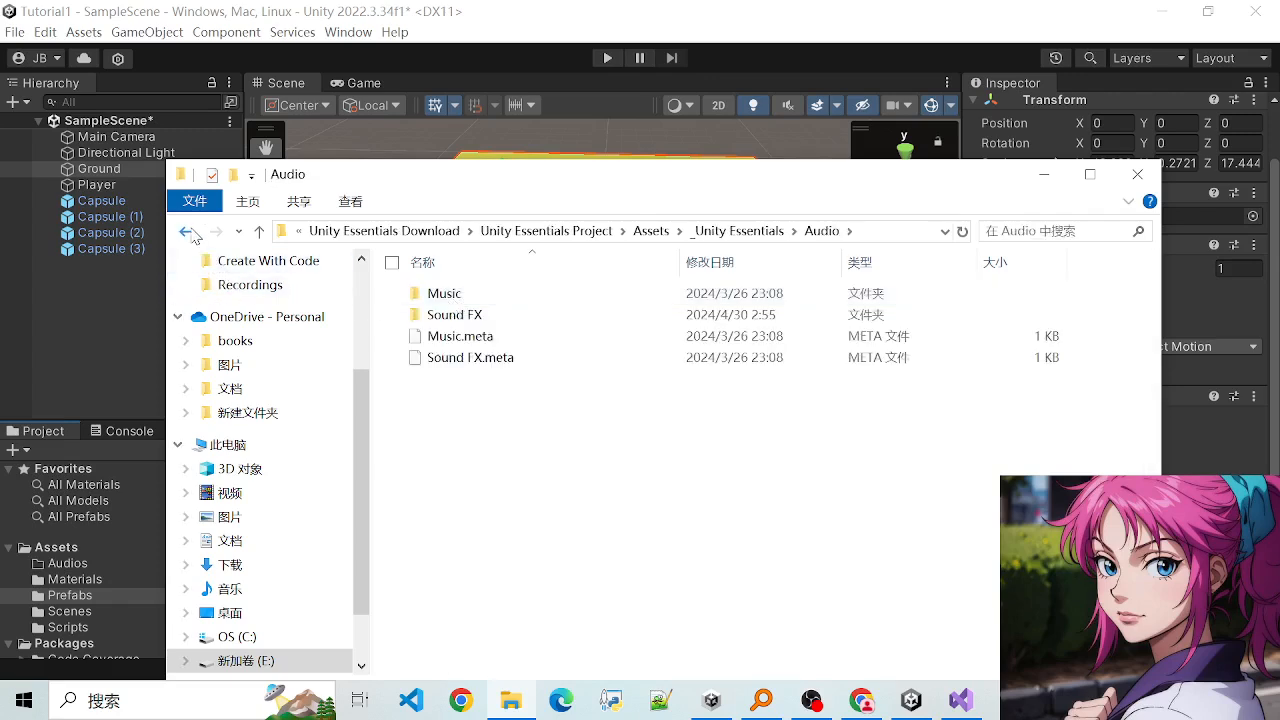
double_click(440, 293)
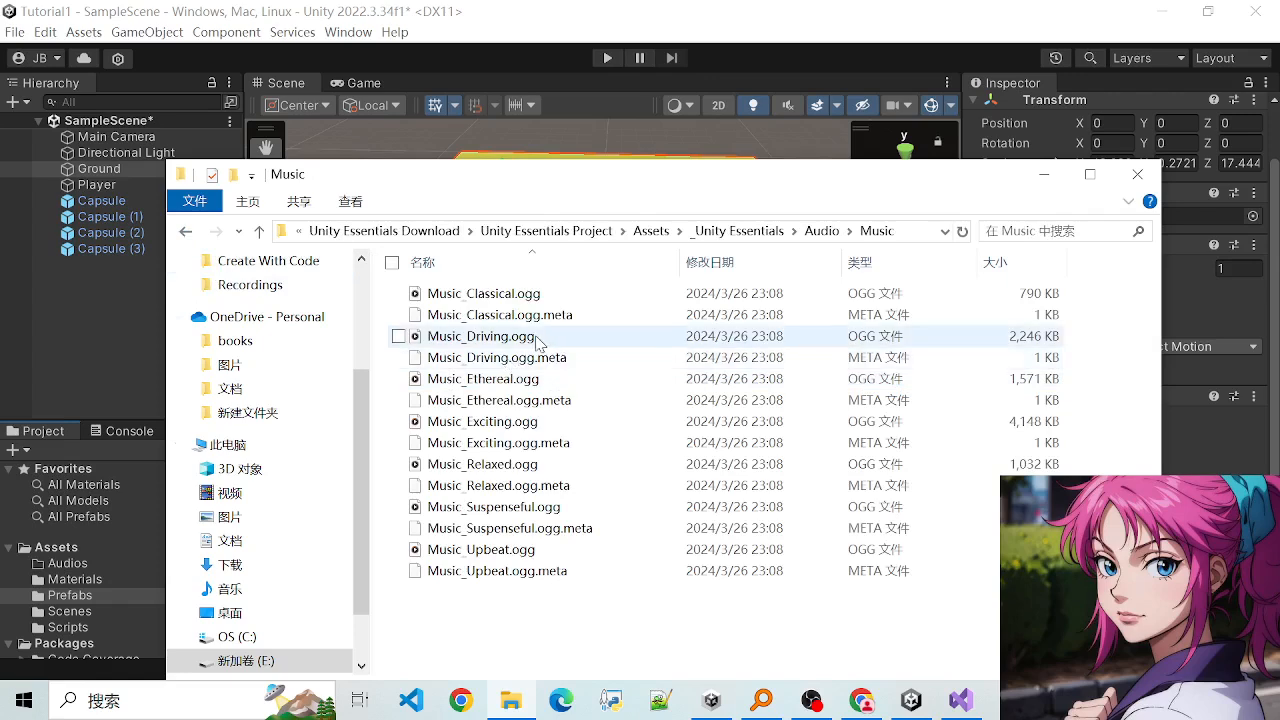
click(822, 231)
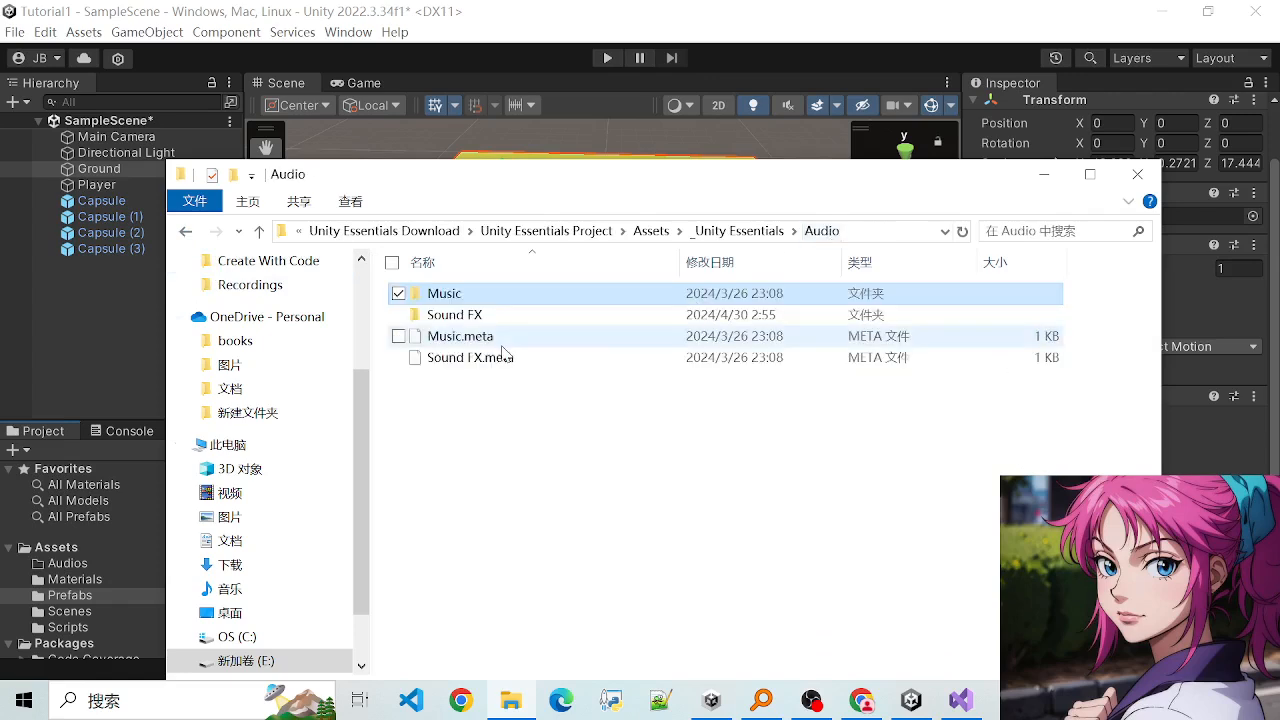
- Open the Sound FX folder and look through its WAV, OGG and META files
double_click(458, 314)
scroll(507, 375, down, 1)
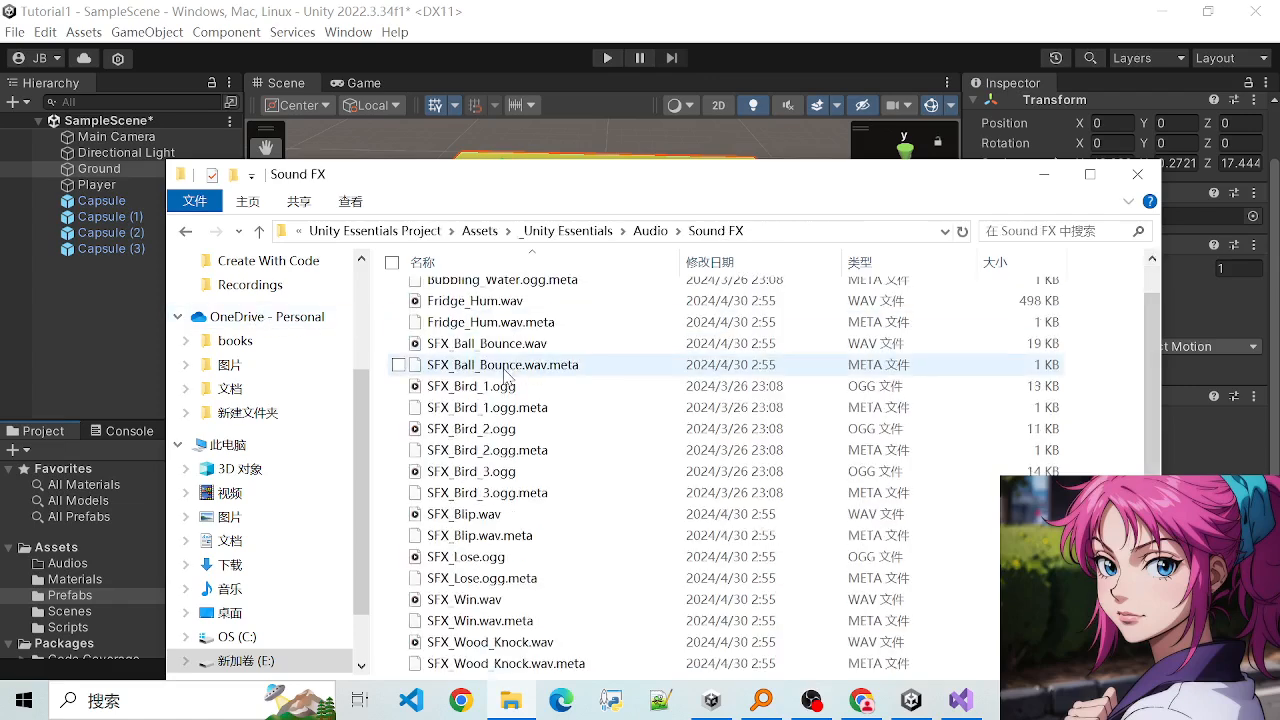
click(497, 508)
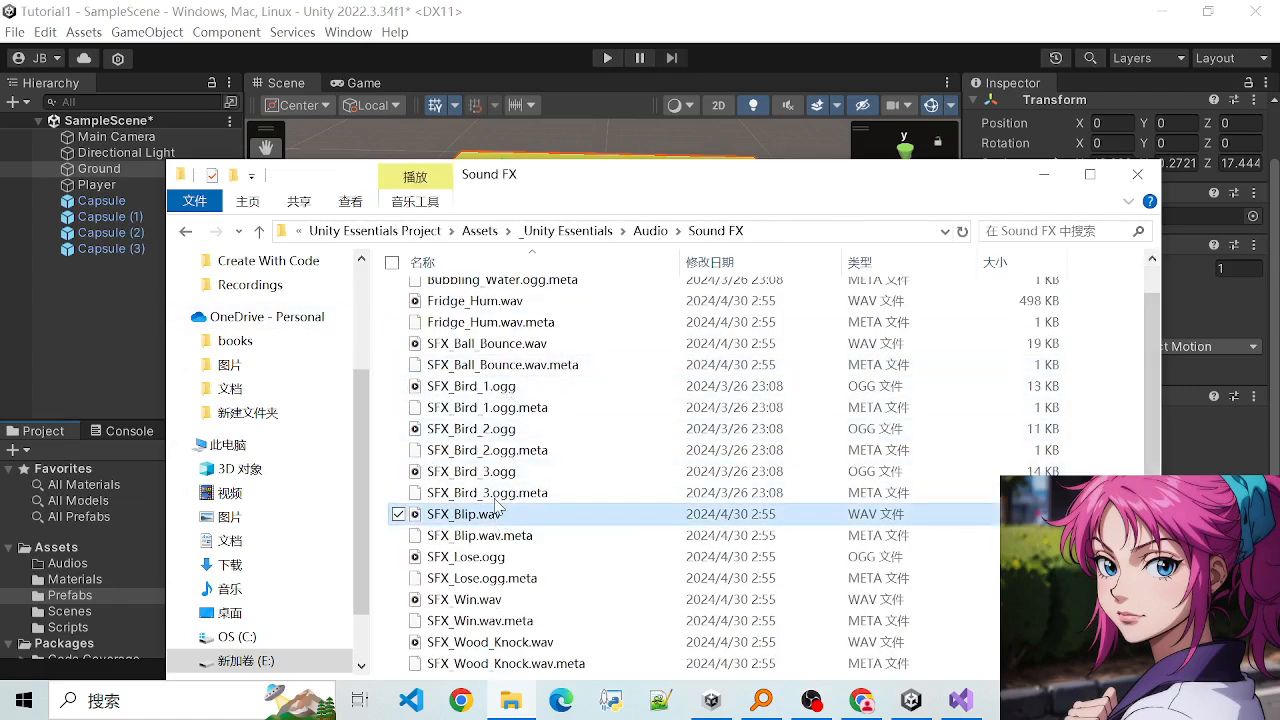
scroll(497, 508, up, 1)
click(475, 340)
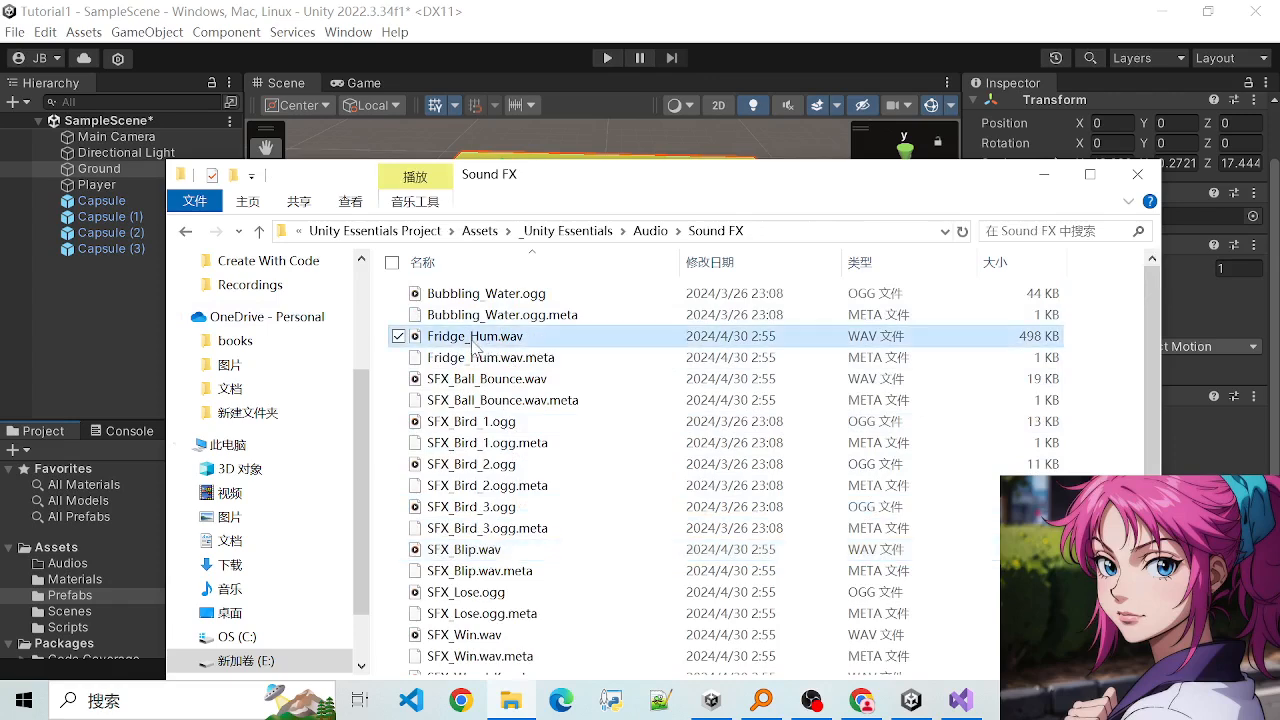
scroll(450, 480, down, 1)
scroll(449, 457, up, 1)
scroll(480, 480, down, 1)
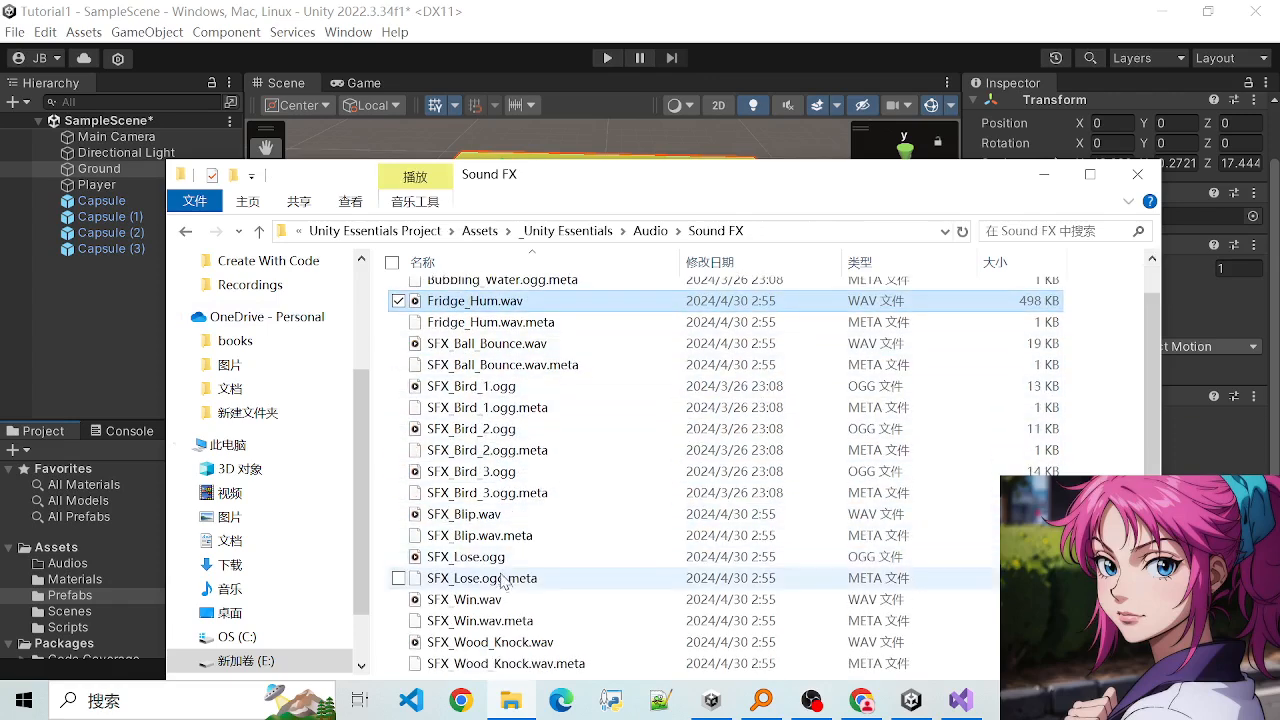
click(470, 514)
click(495, 578)
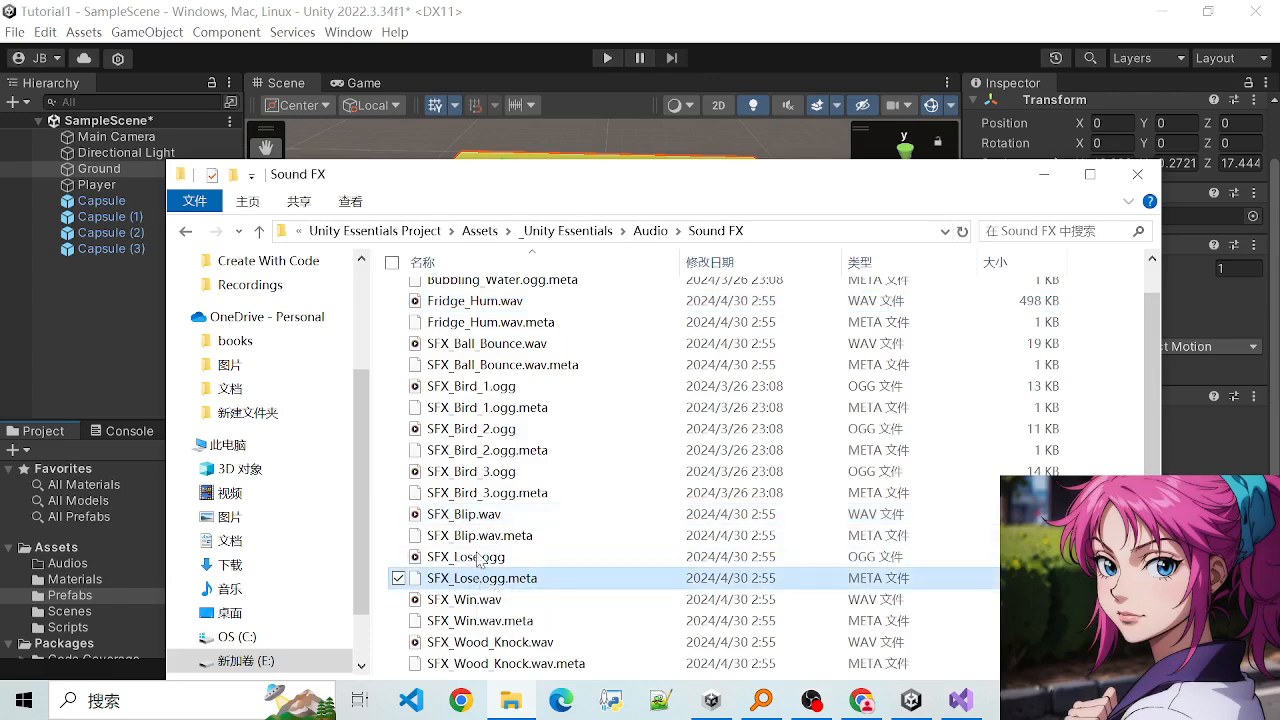
click(471, 429)
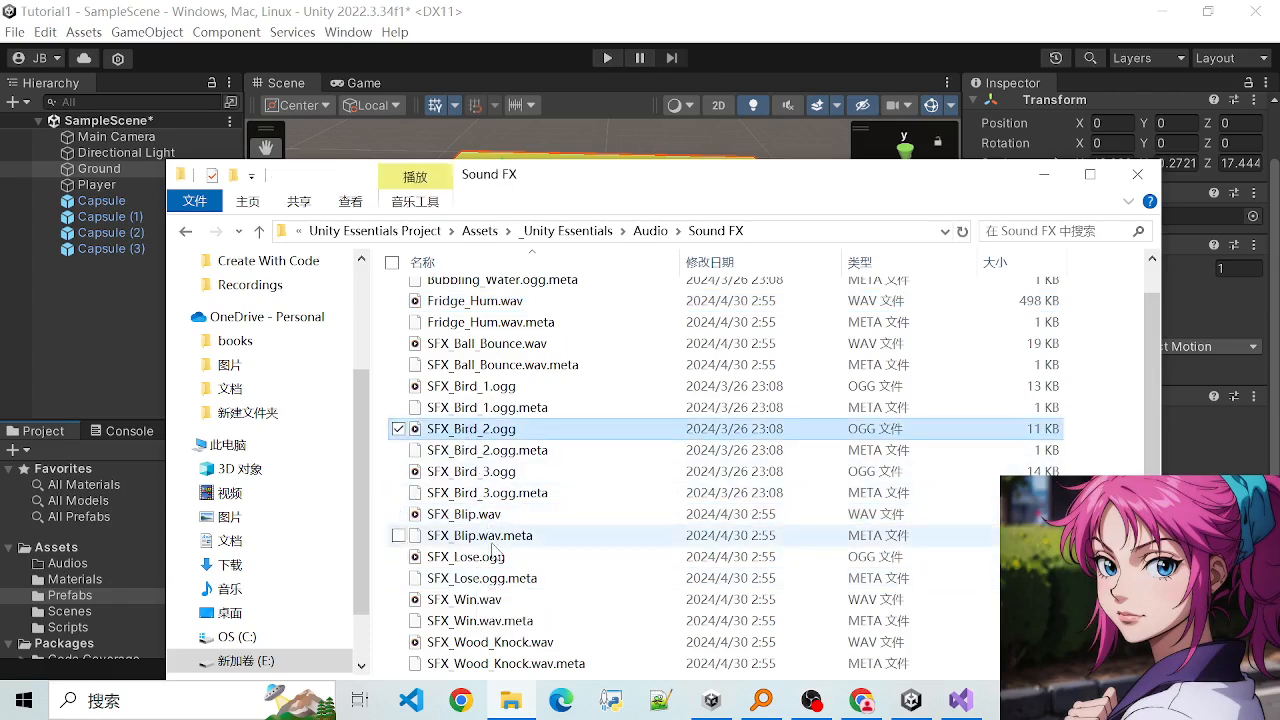
click(513, 599)
scroll(480, 420, up, 1)
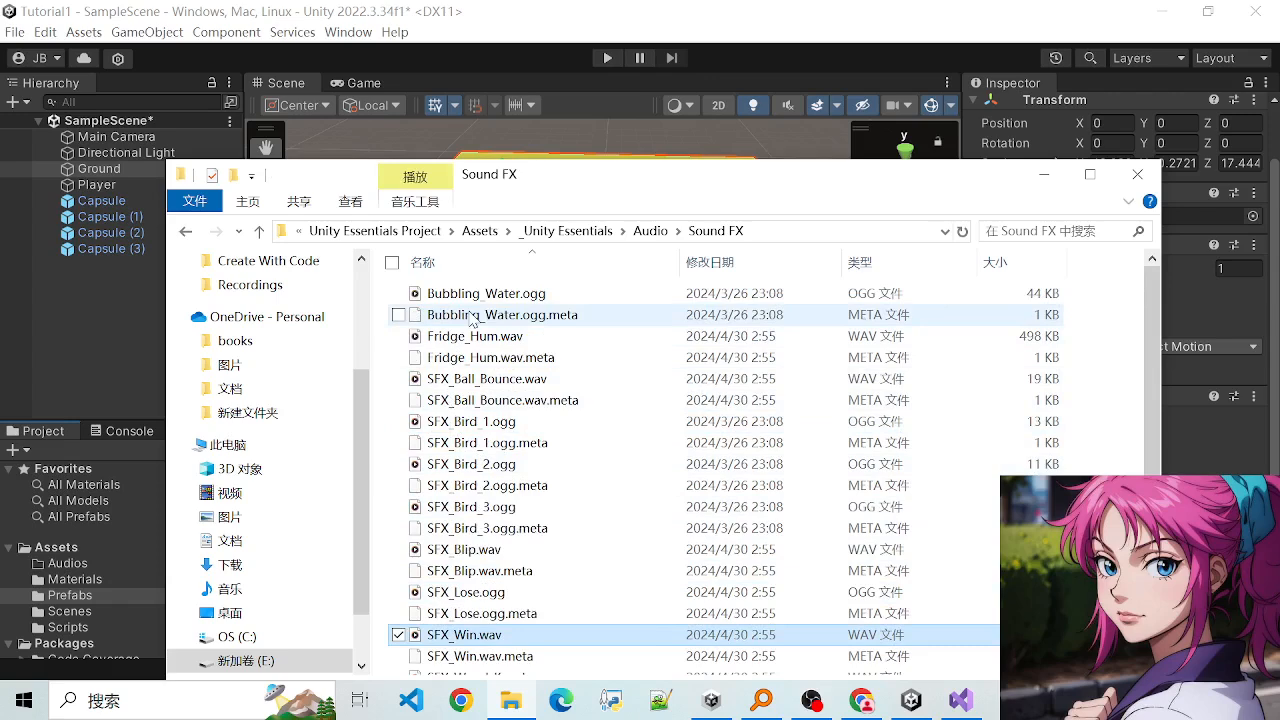
- Compare Bubbling_Water.ogg.meta with the Fridge_Hum.wav and SFX_Ball_Bounce.wav sound files
click(473, 316)
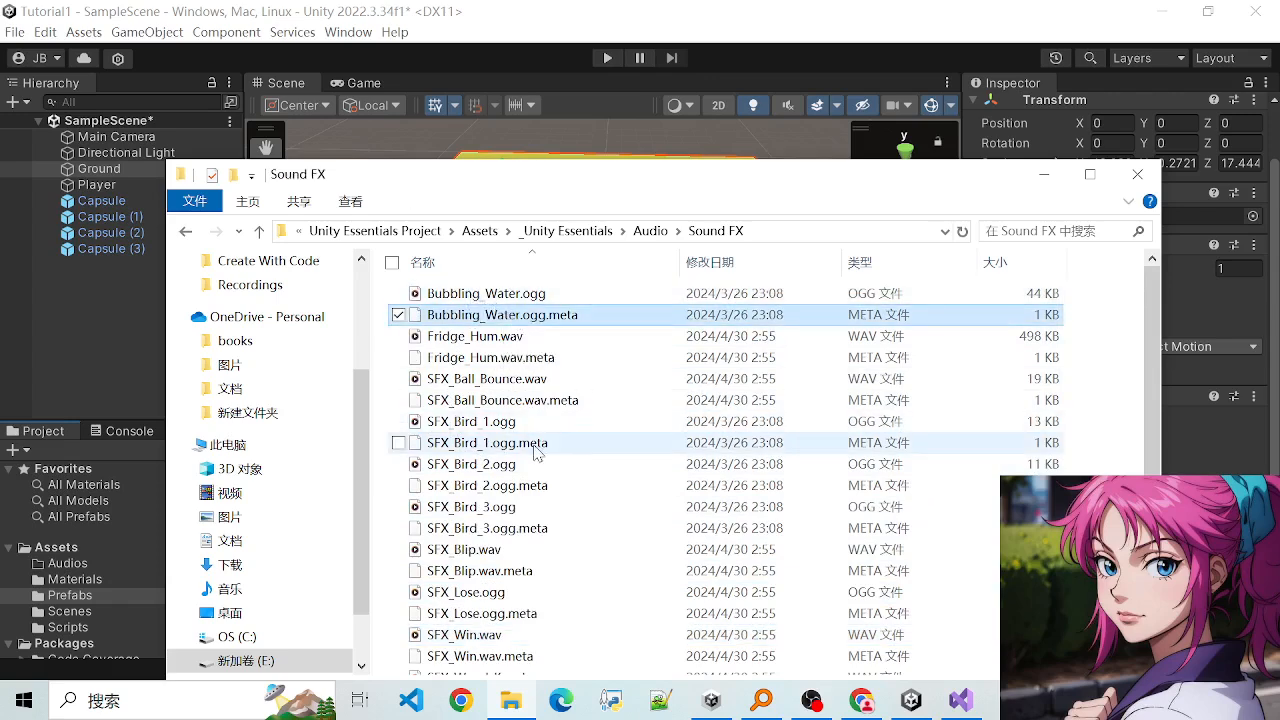
click(487, 379)
click(476, 337)
click(476, 318)
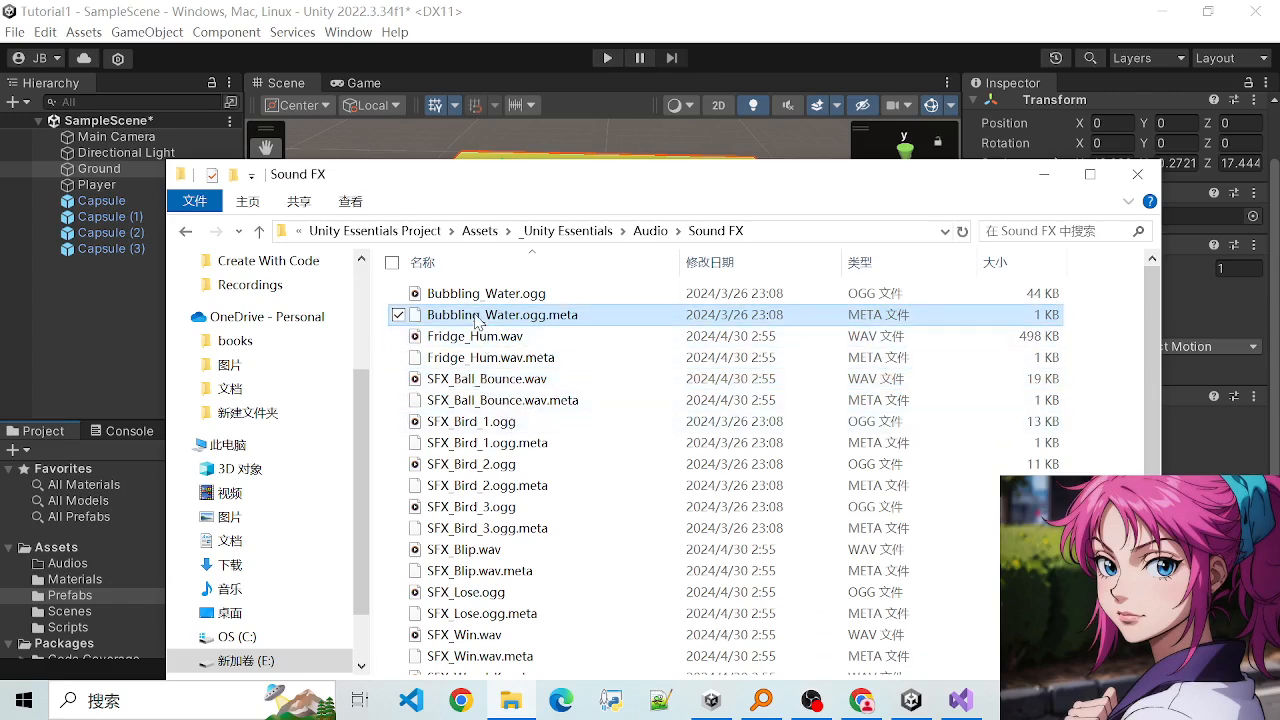
click(476, 336)
scroll(500, 440, down, 1)
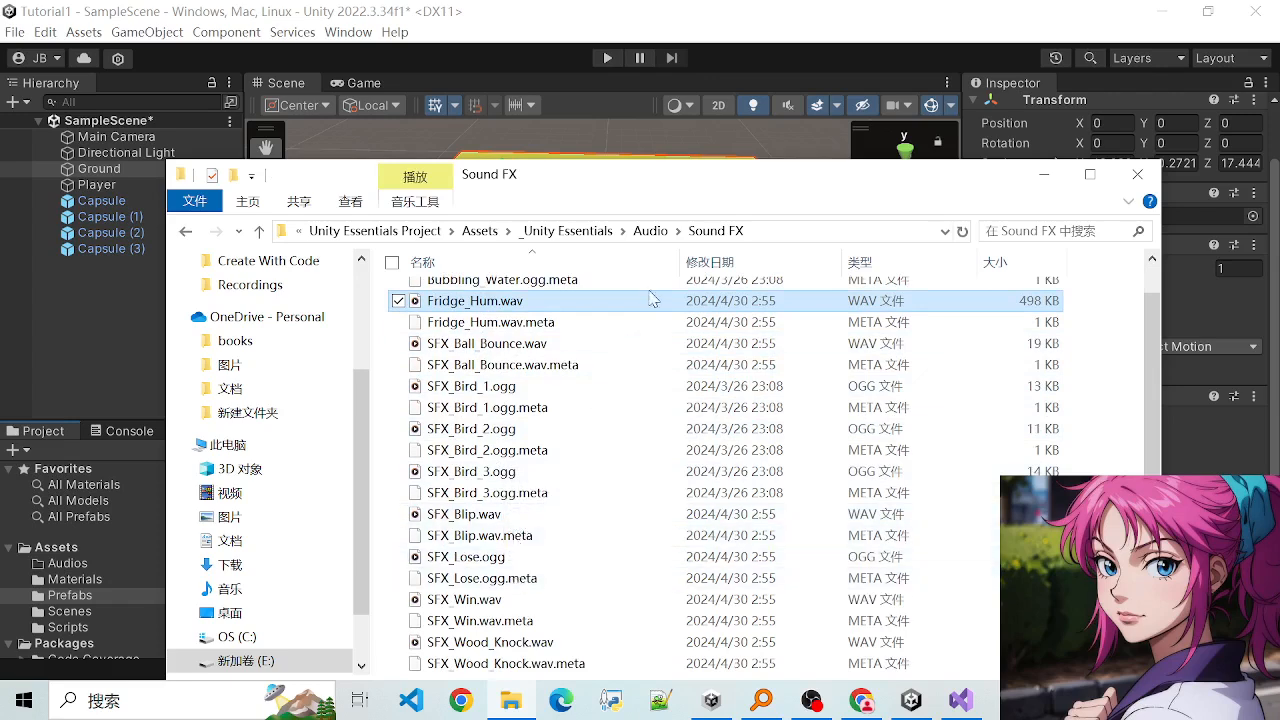
- Return to the Audio folder and select the Music folder
click(658, 231)
click(442, 298)
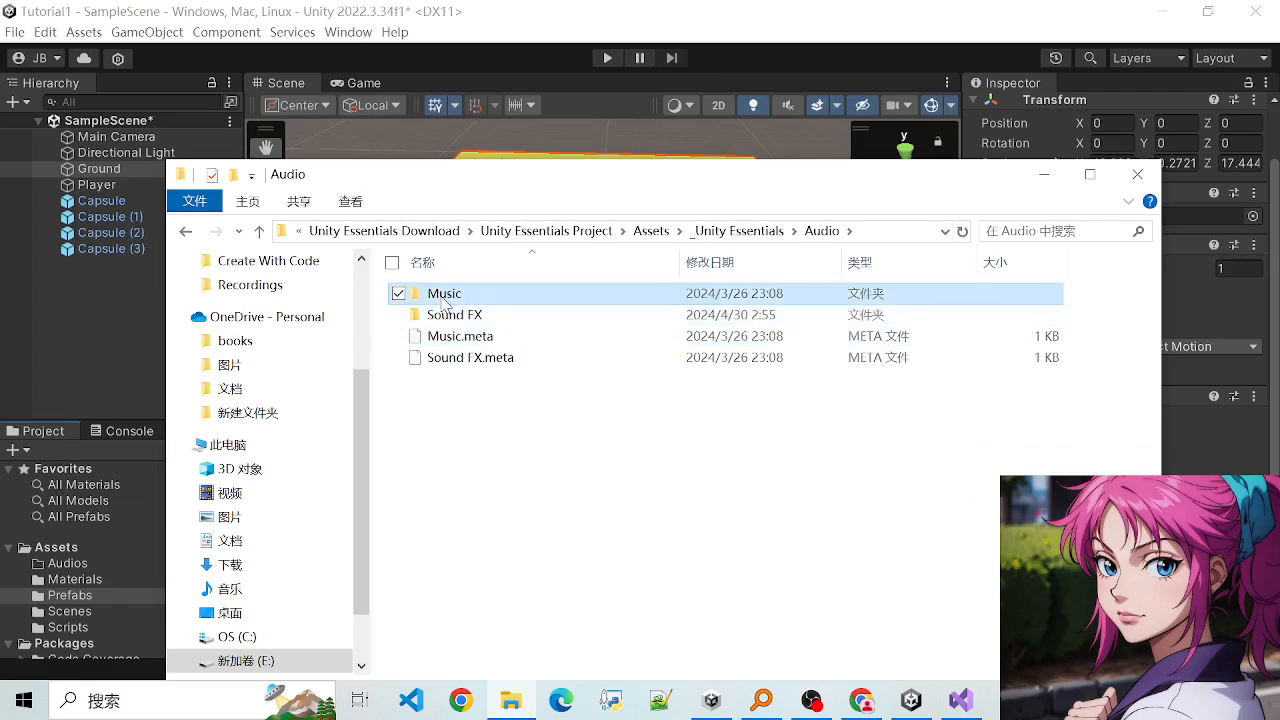
- Open the Music folder and import Music_Classical.ogg into the Unity project's Prefabs folder, putting the file window away
double_click(443, 297)
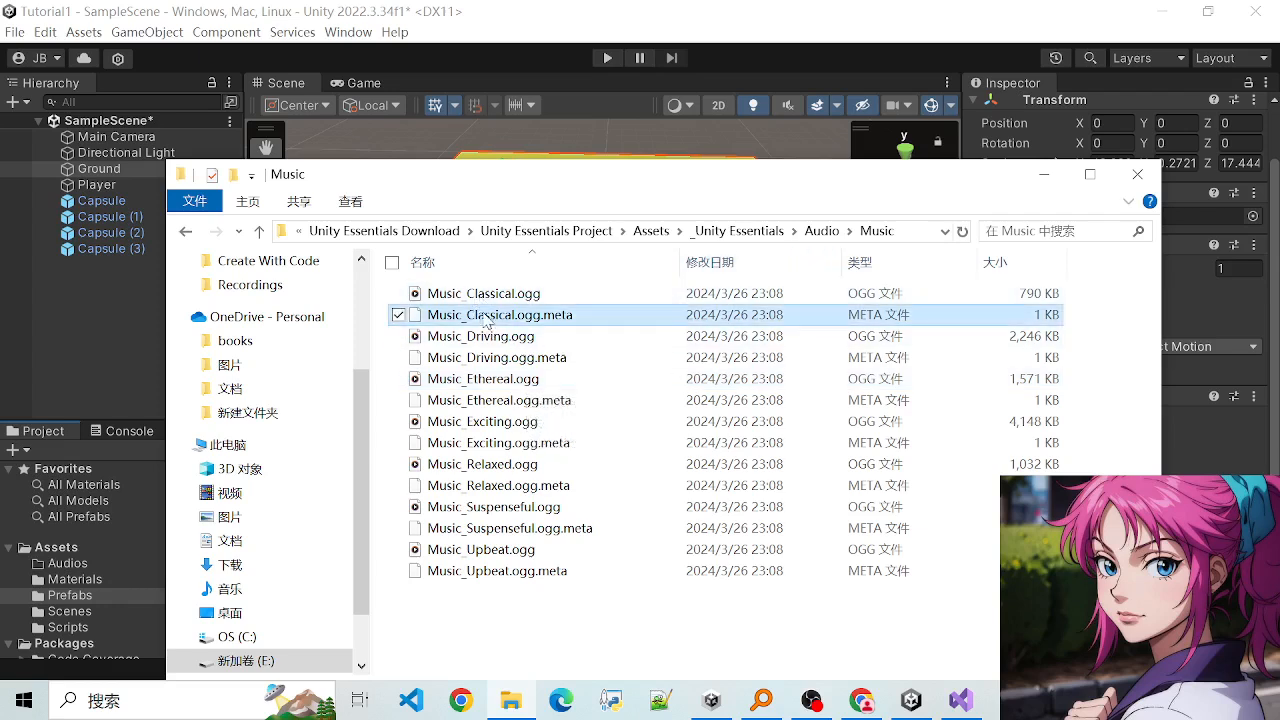
click(479, 299)
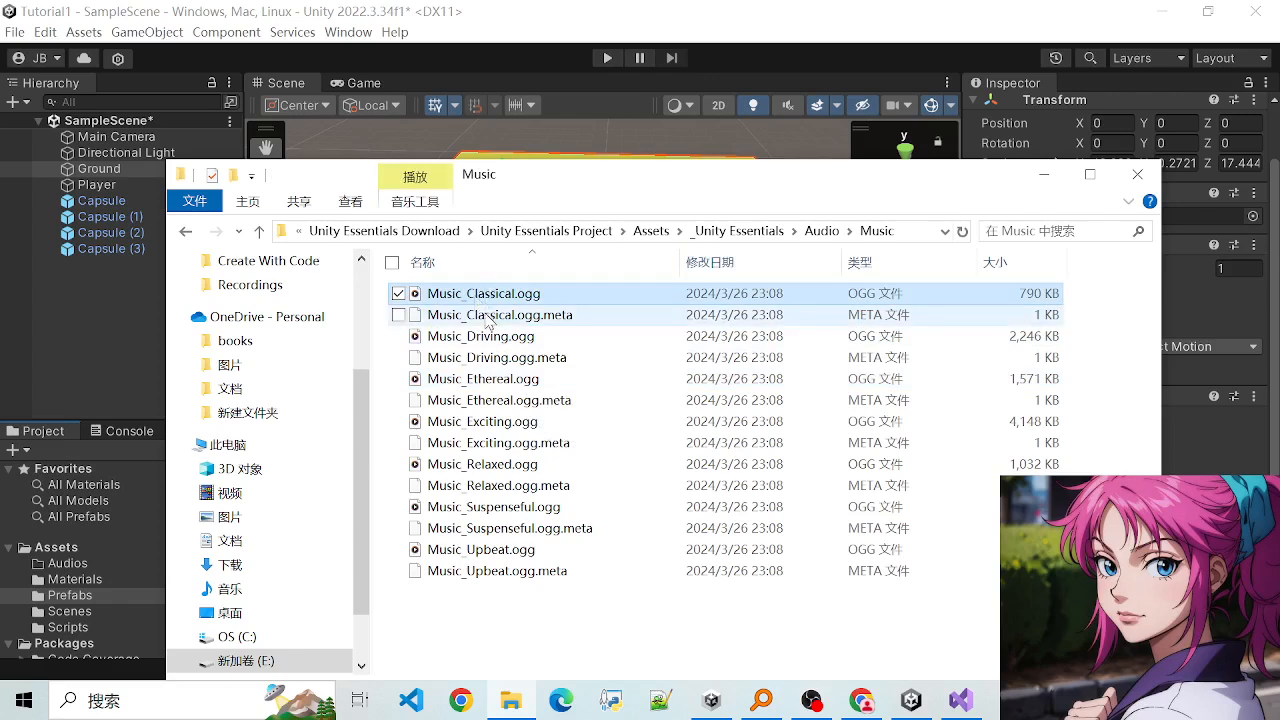
drag(514, 172, 830, 250)
drag(792, 370, 264, 530)
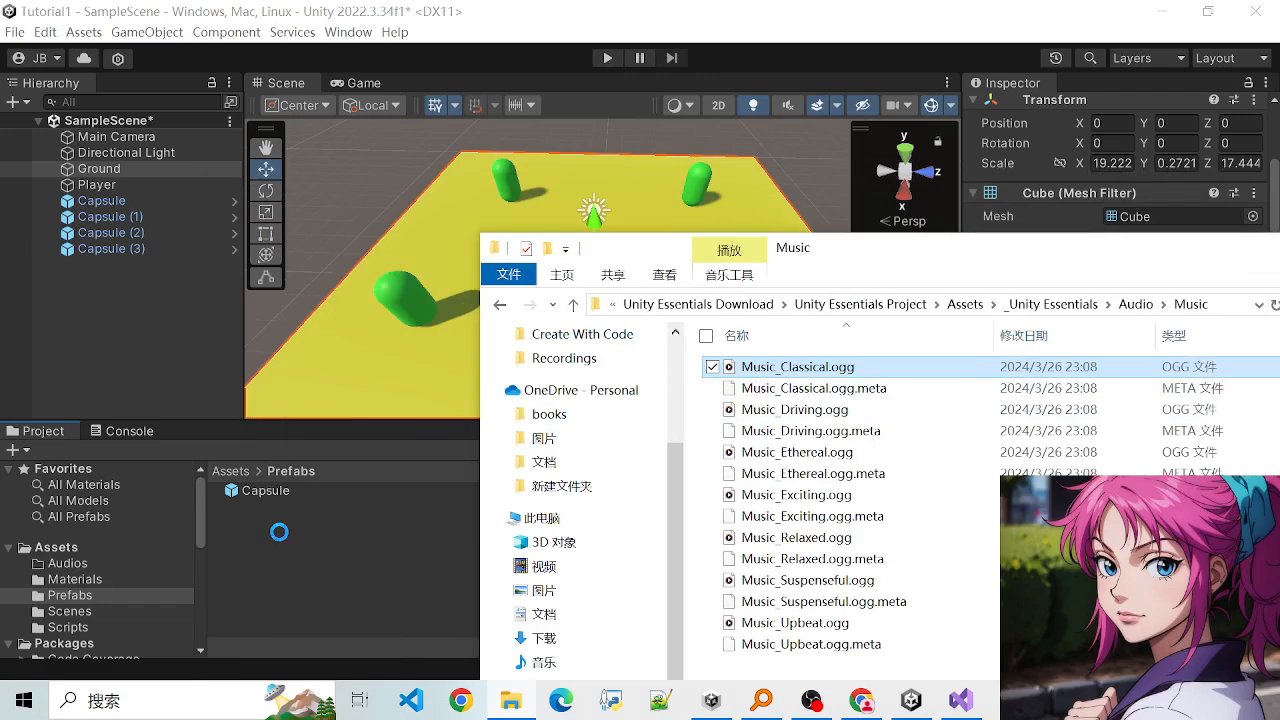
drag(940, 275, 581, 413)
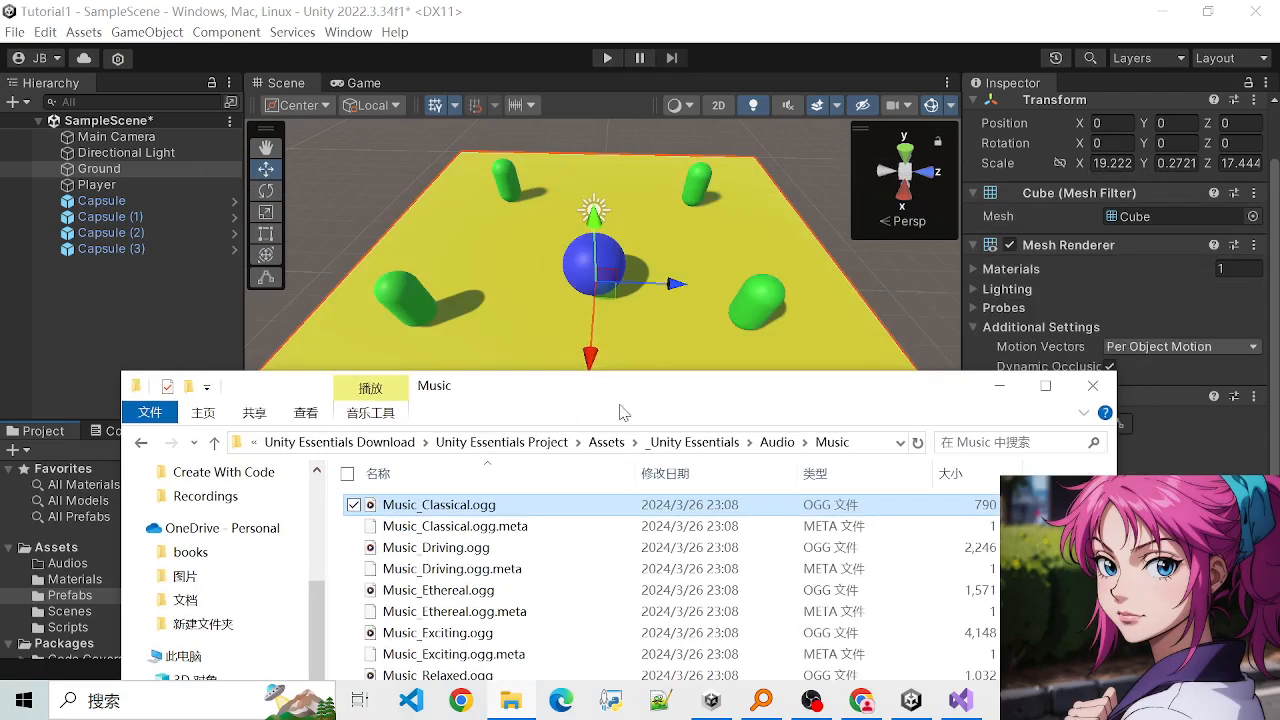
click(1092, 385)
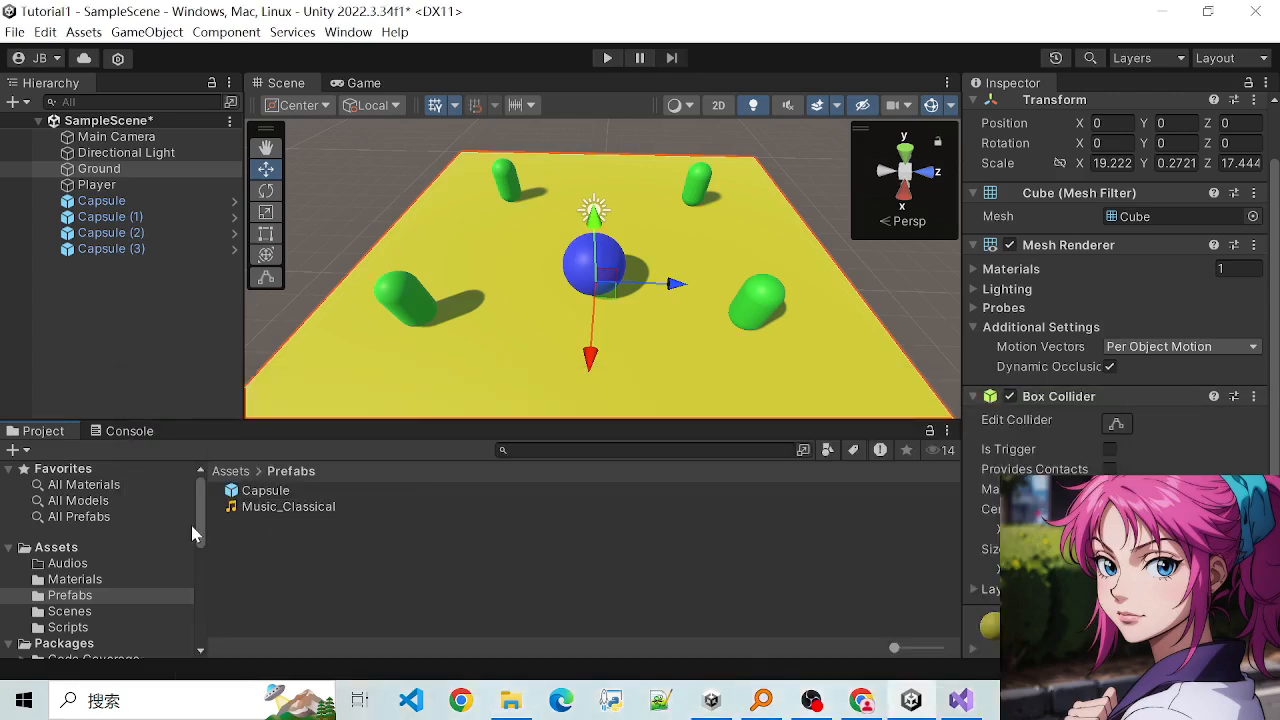
- Move the Music_Classical clip from the Prefabs folder to the Audios folder and play its preview
click(262, 507)
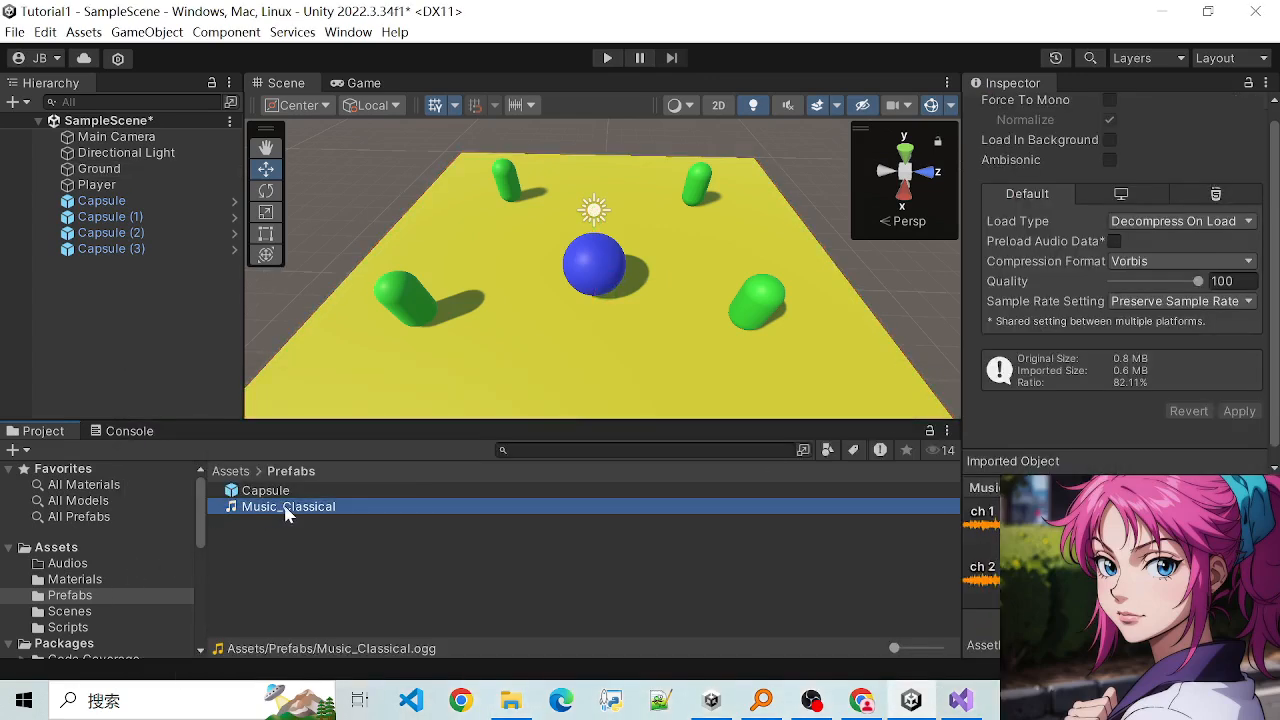
drag(62, 572, 70, 564)
click(70, 564)
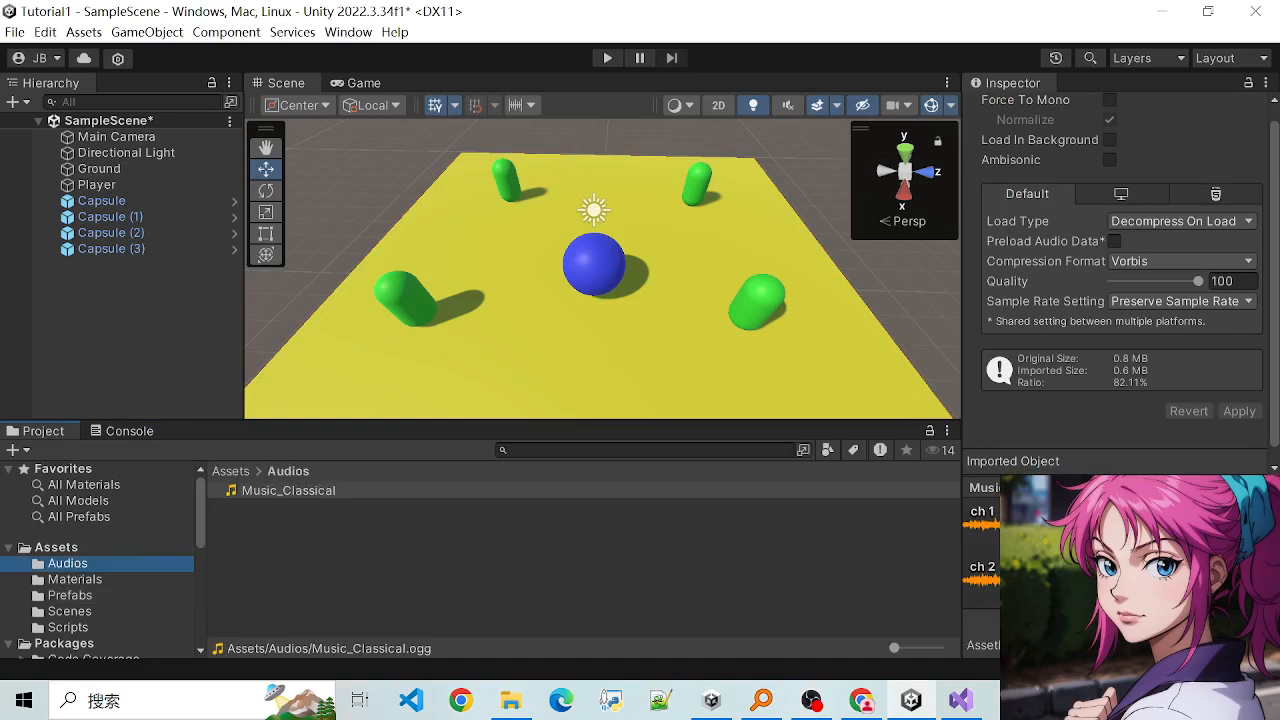
click(1240, 488)
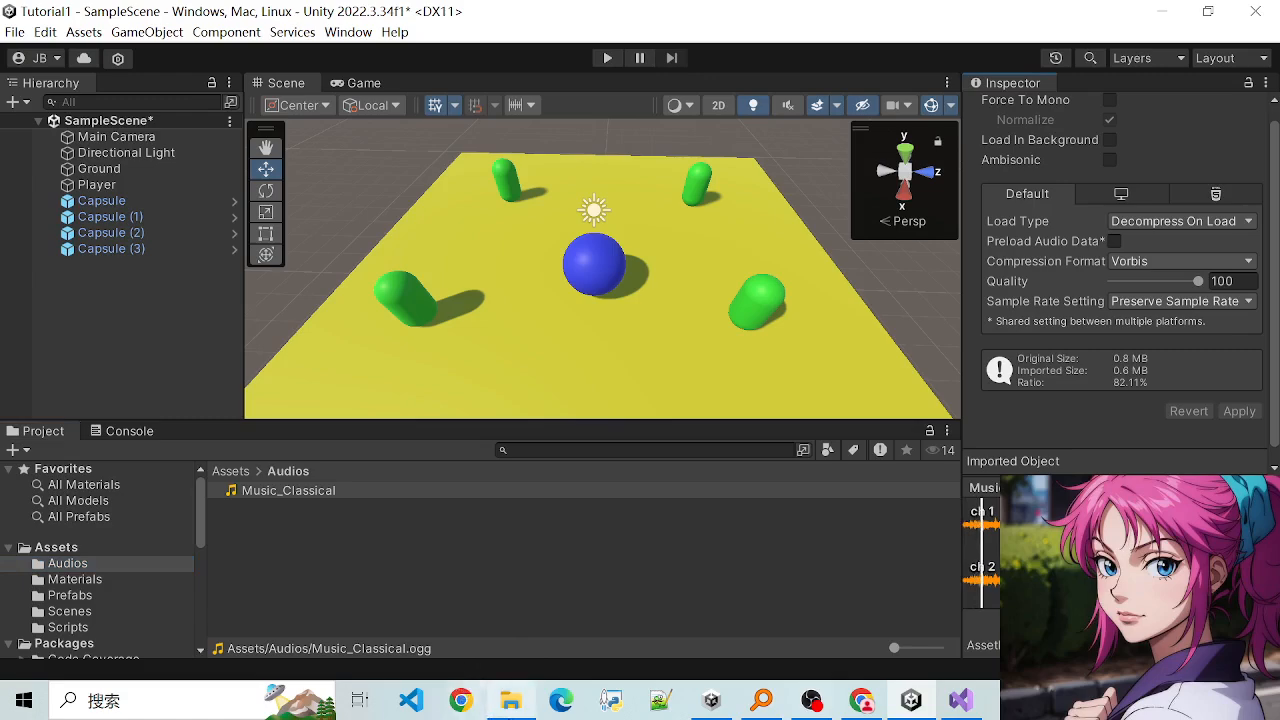
- Return to the Music folder on disk, check the details of Music_Classical.ogg, and minimize the window
click(511, 700)
drag(582, 386, 582, 328)
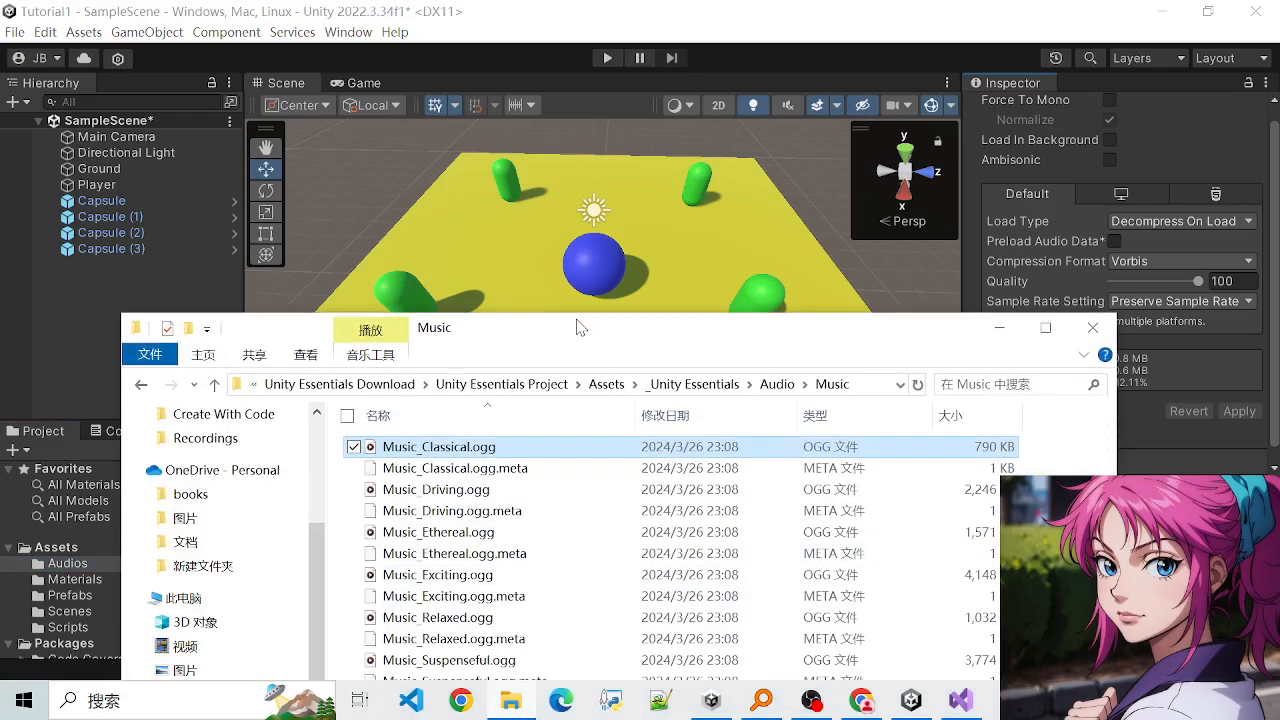
click(531, 472)
click(493, 448)
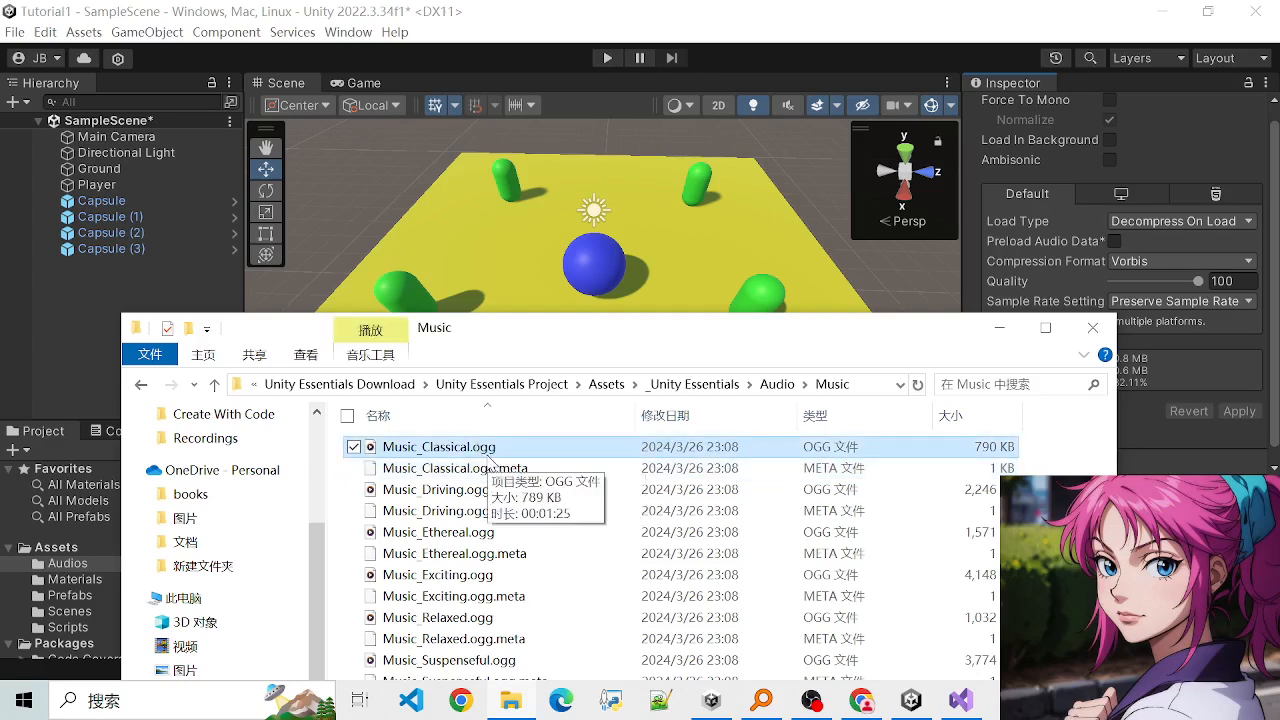
drag(985, 337, 983, 365)
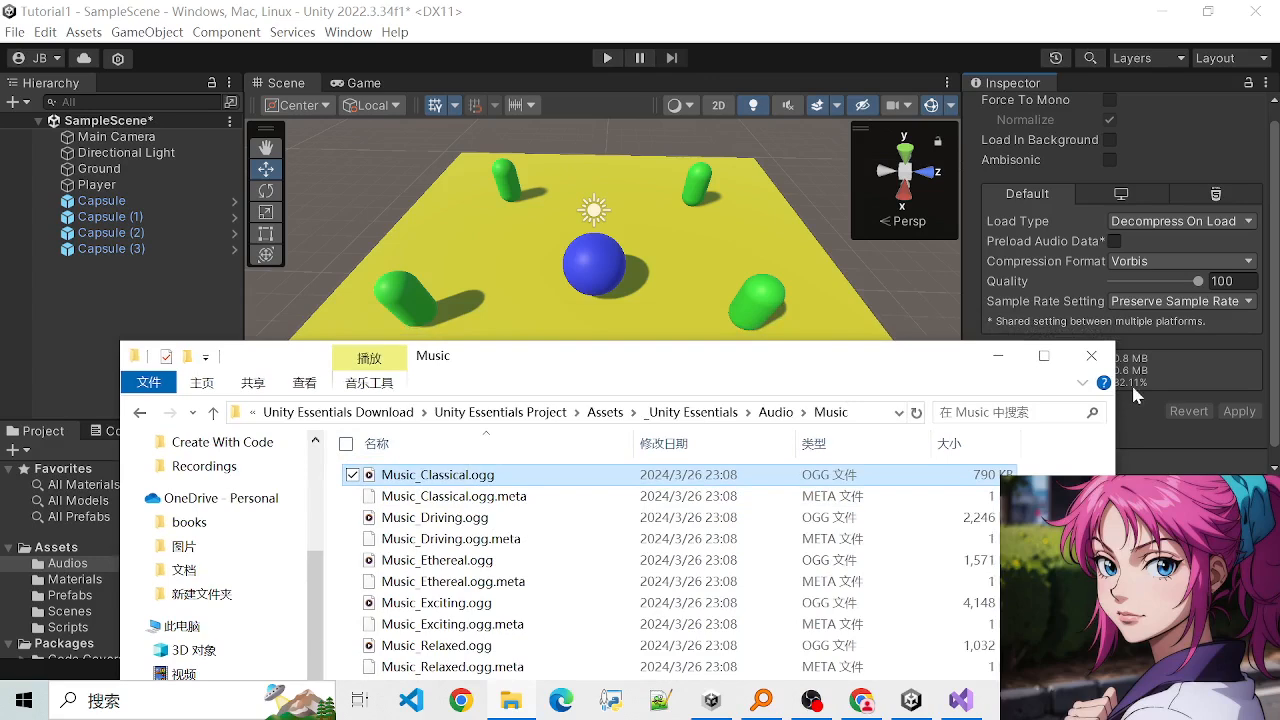
click(997, 356)
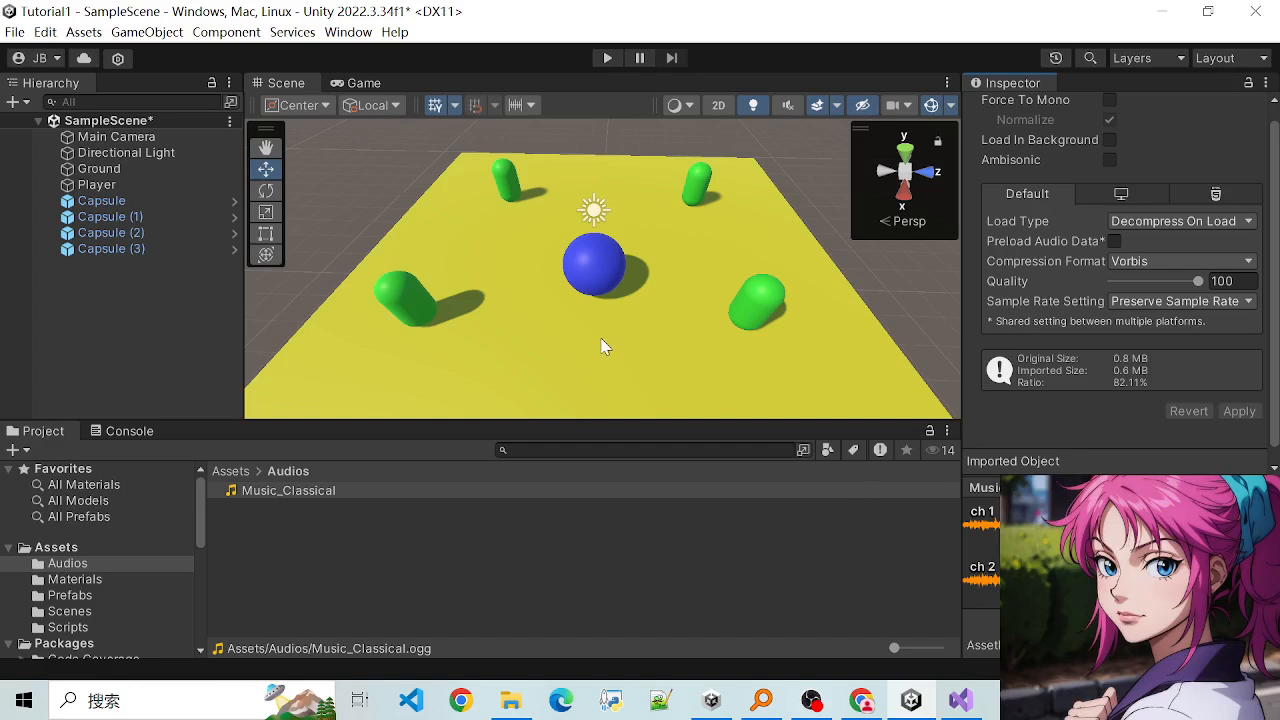
scroll(601, 338, up, 3)
scroll(601, 339, down, 2)
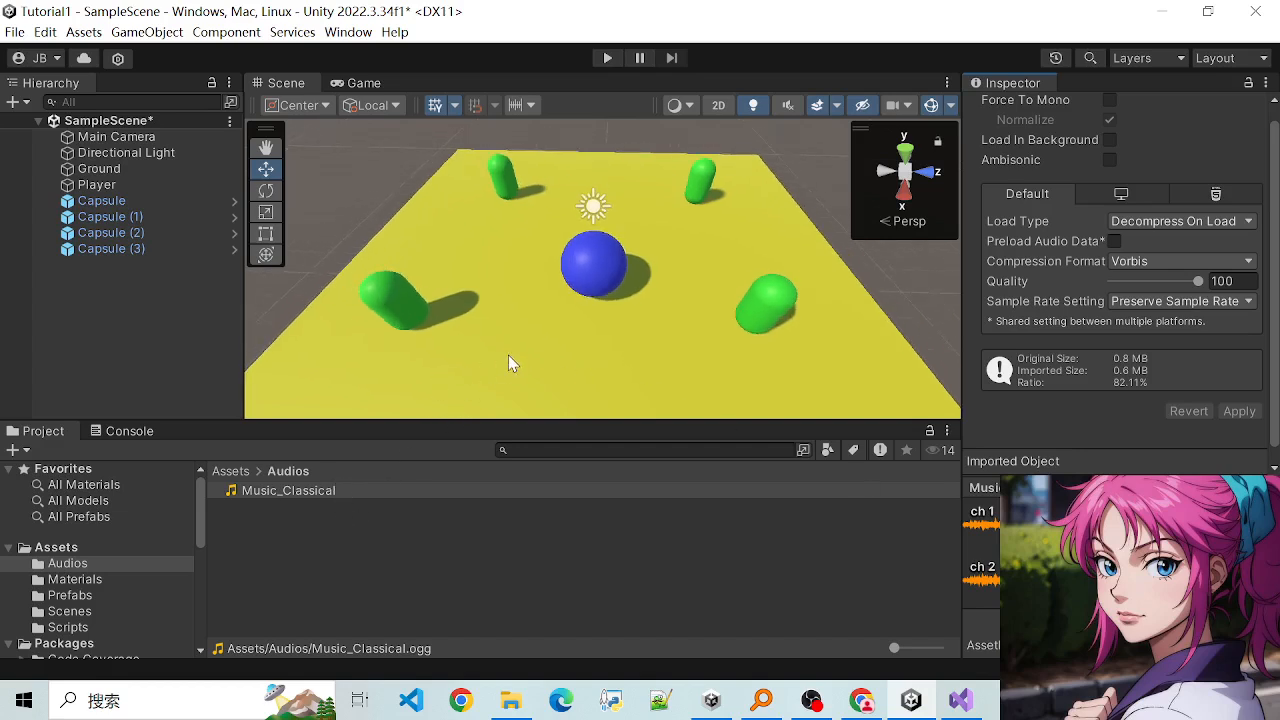
scroll(509, 350, up, 1)
scroll(501, 345, down, 2)
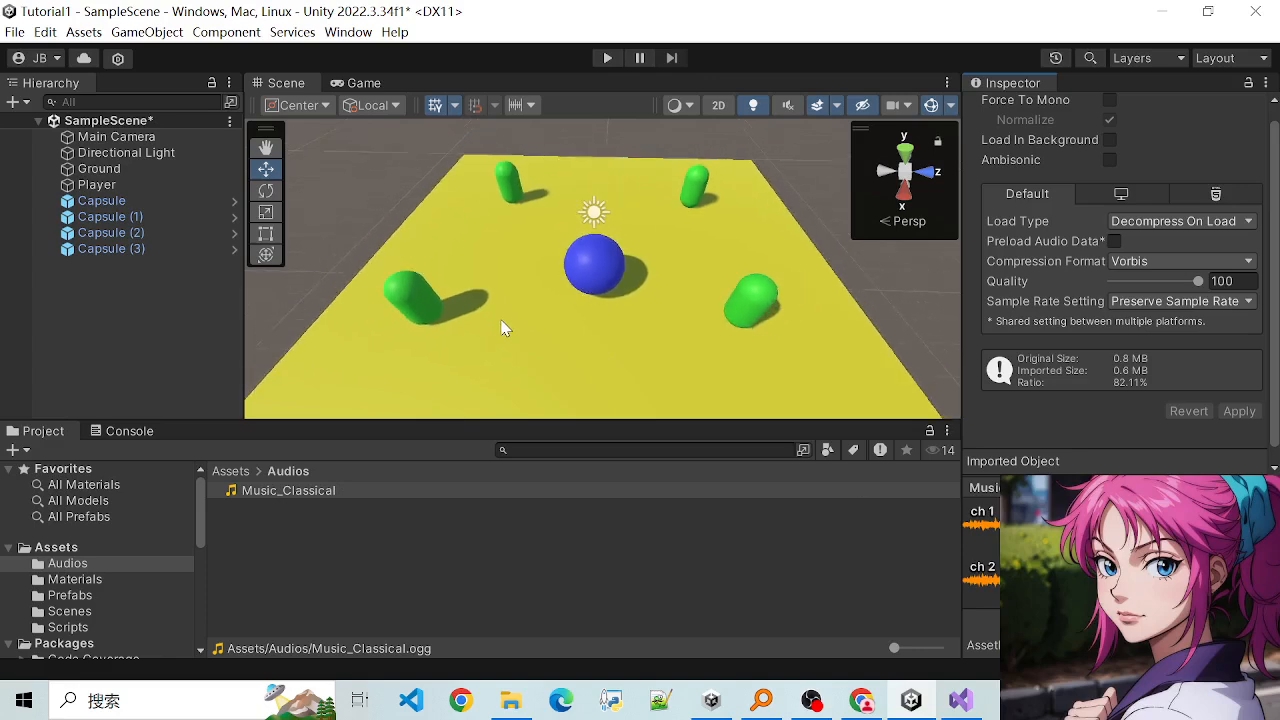
scroll(571, 259, up, 4)
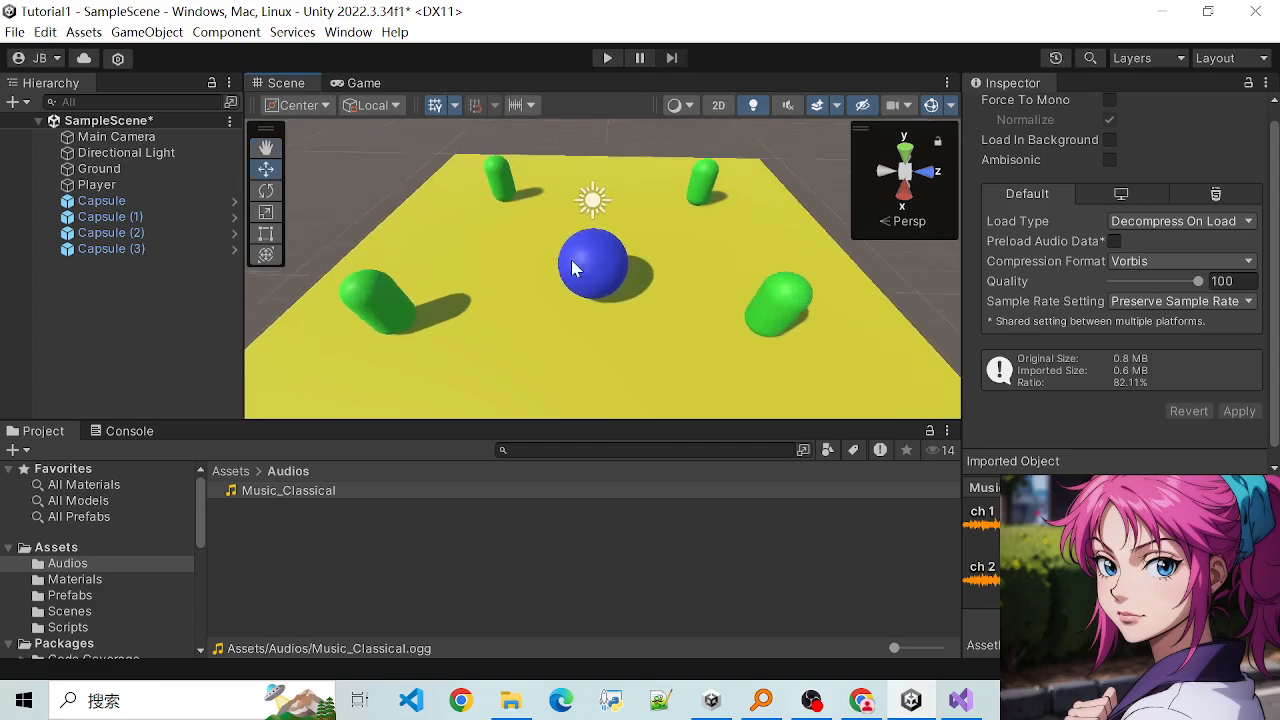
scroll(414, 270, down, 1)
drag(438, 269, 474, 291)
scroll(472, 290, up, 1)
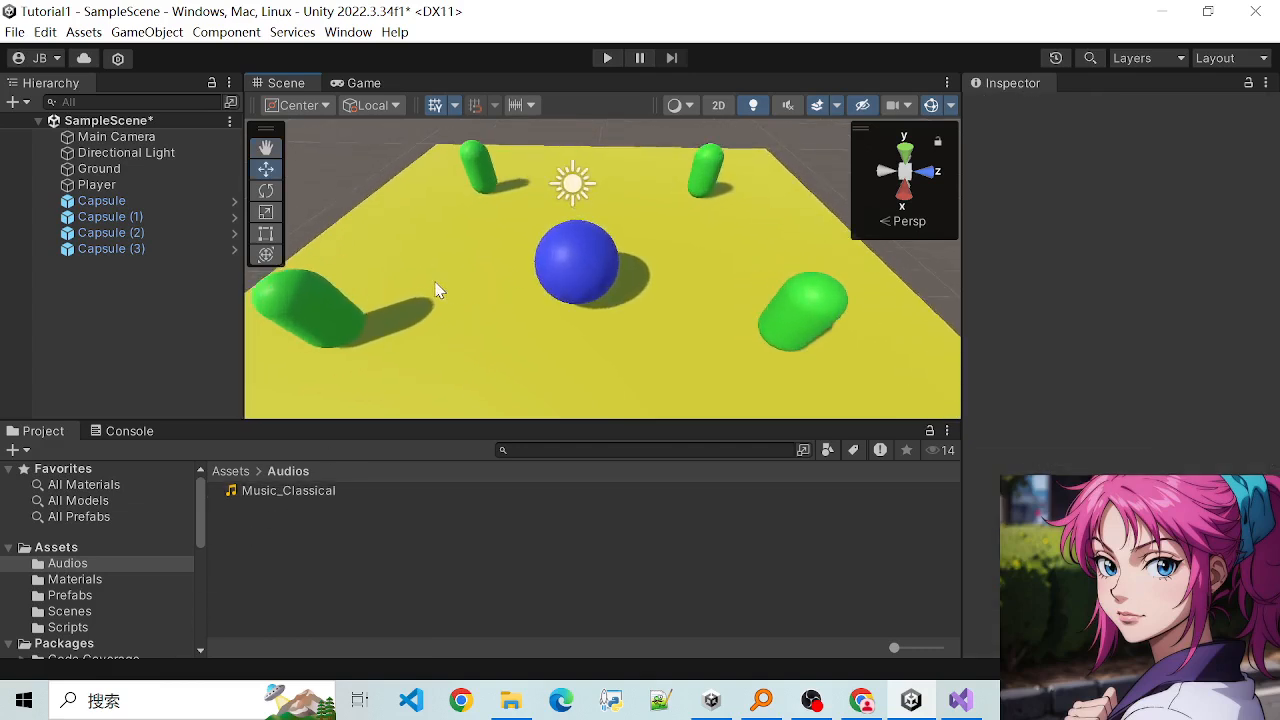
scroll(430, 285, down, 3)
scroll(470, 288, up, 1)
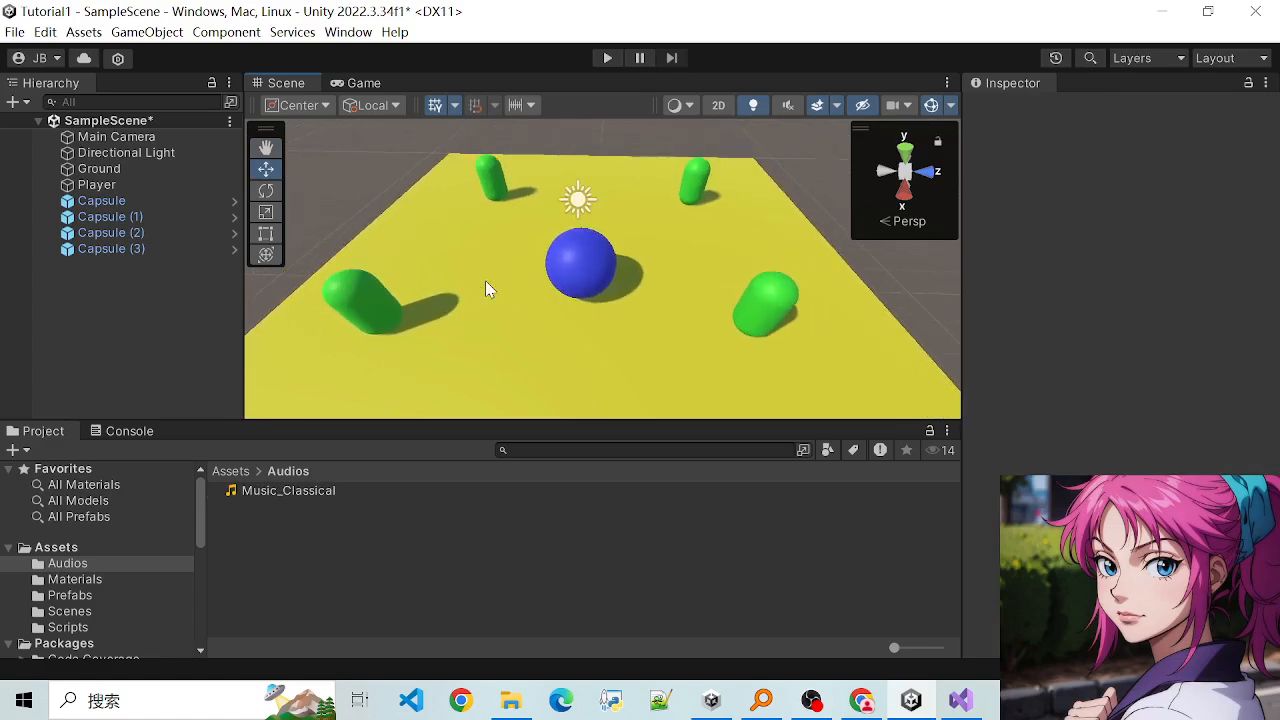
scroll(485, 298, down, 1)
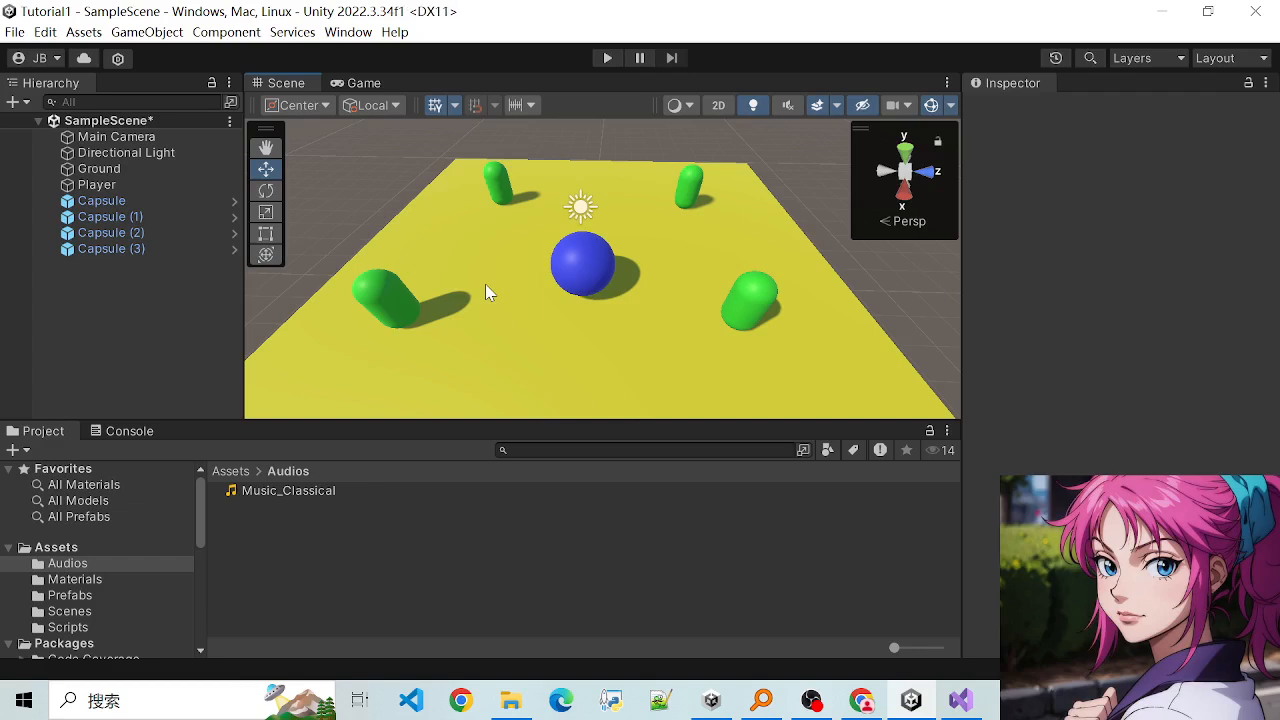
- Select the blue Player sphere and add the Music_Classical clip to it as an Audio Source component
click(600, 273)
click(598, 276)
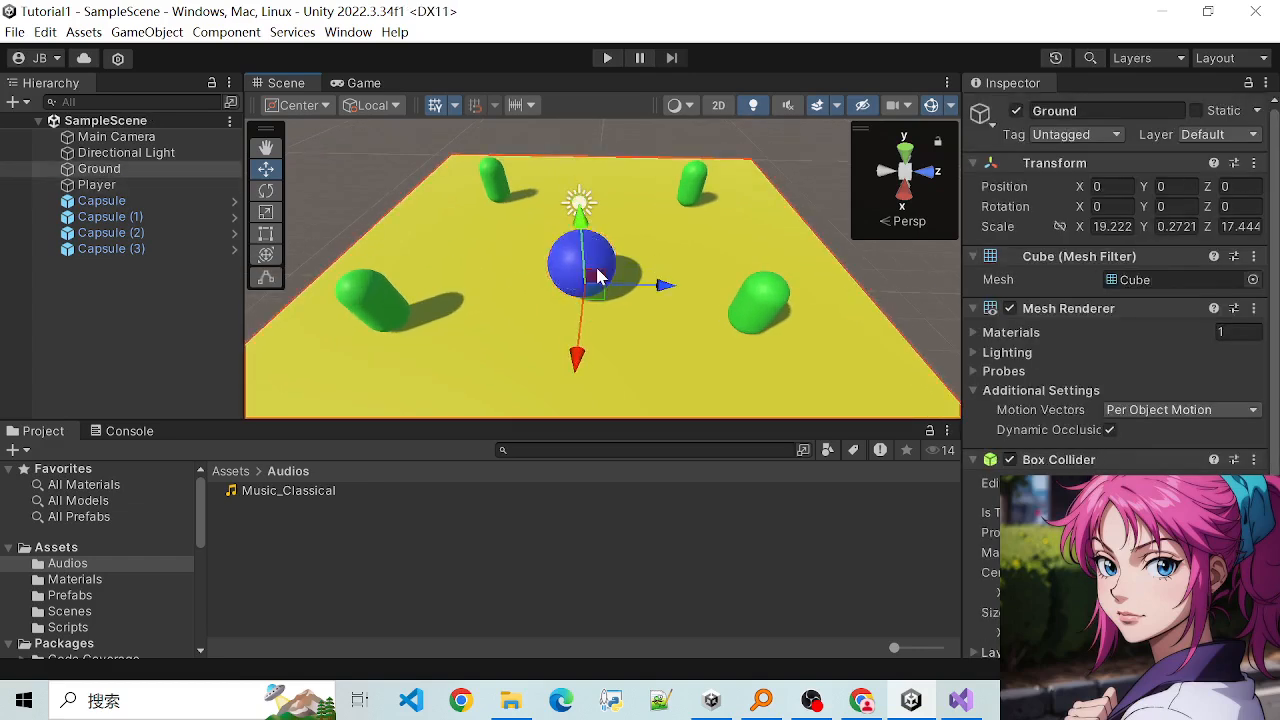
click(572, 265)
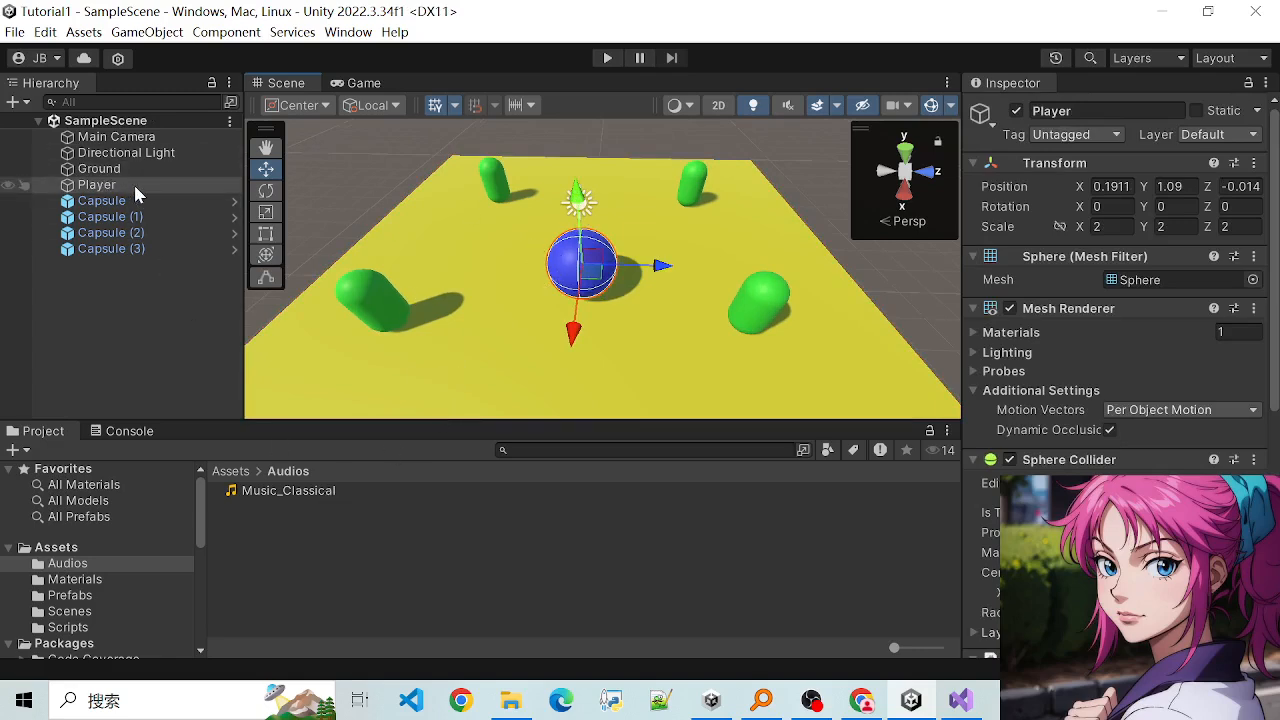
scroll(1115, 290, down, 8)
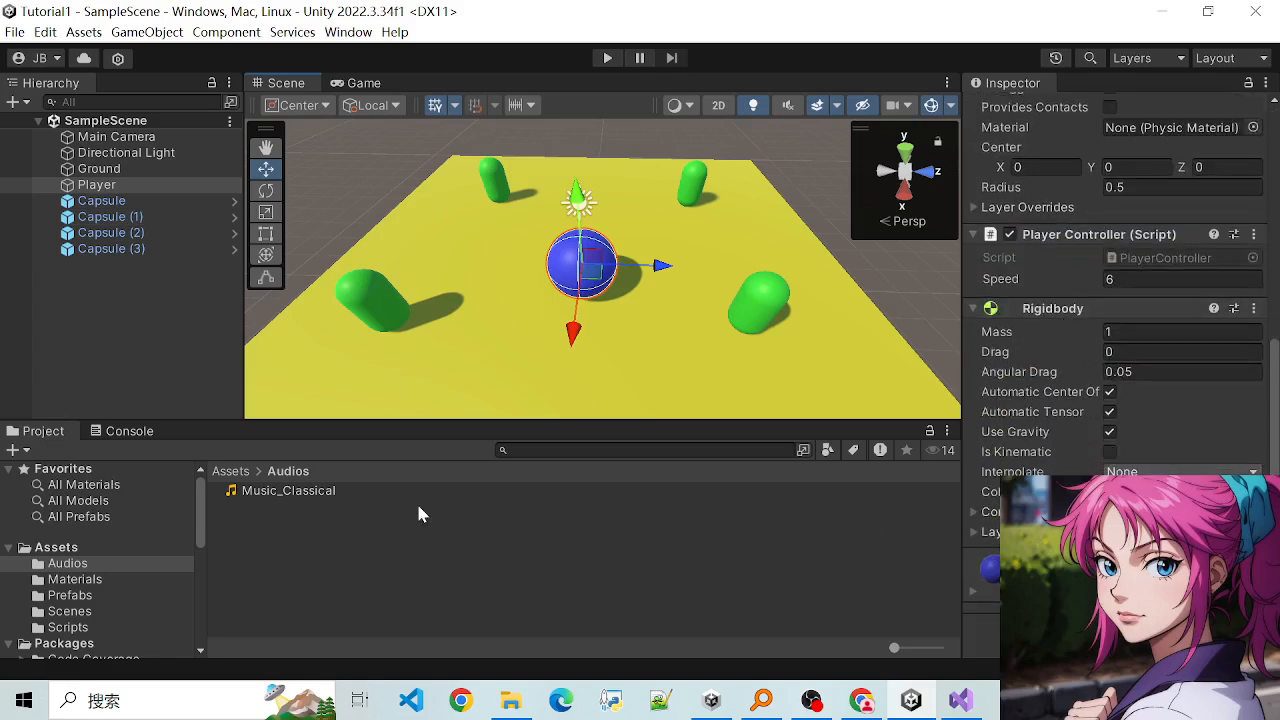
drag(300, 495, 985, 648)
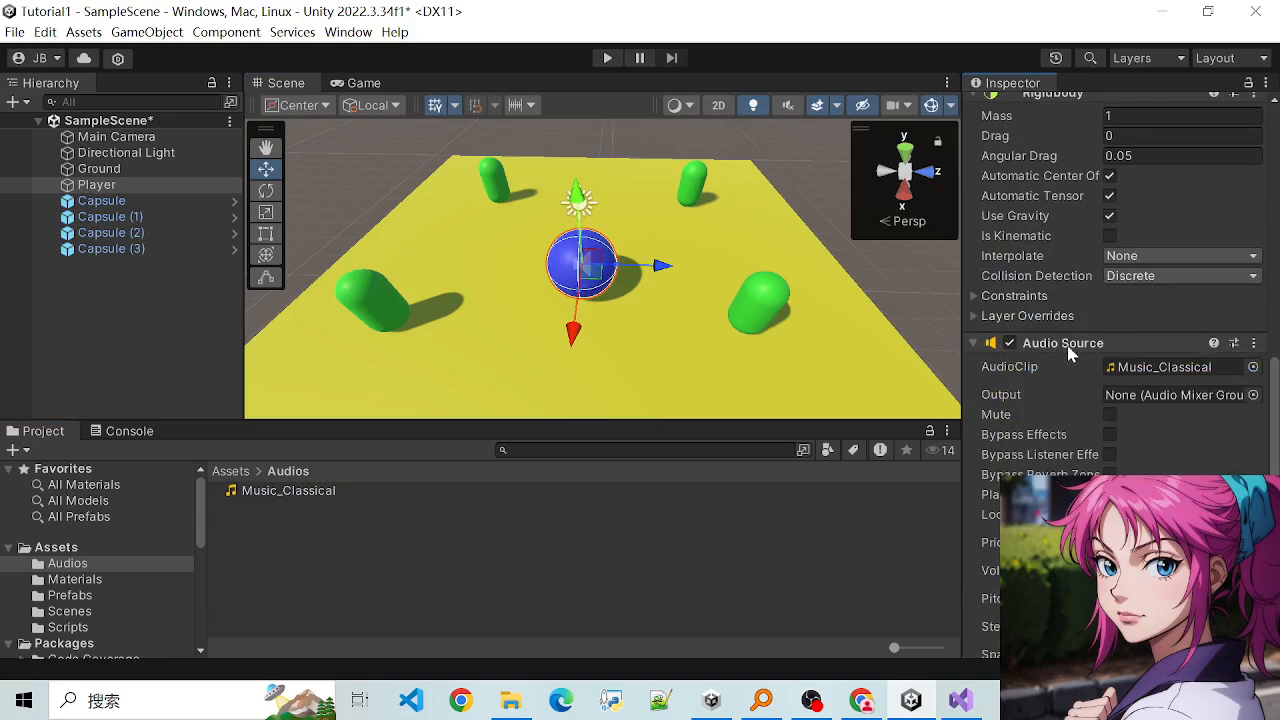
- Examine the Player's Audio Source settings, including AudioClip, Output, Play On Awake, Loop, Volume and Pitch
scroll(1040, 400, up, 2)
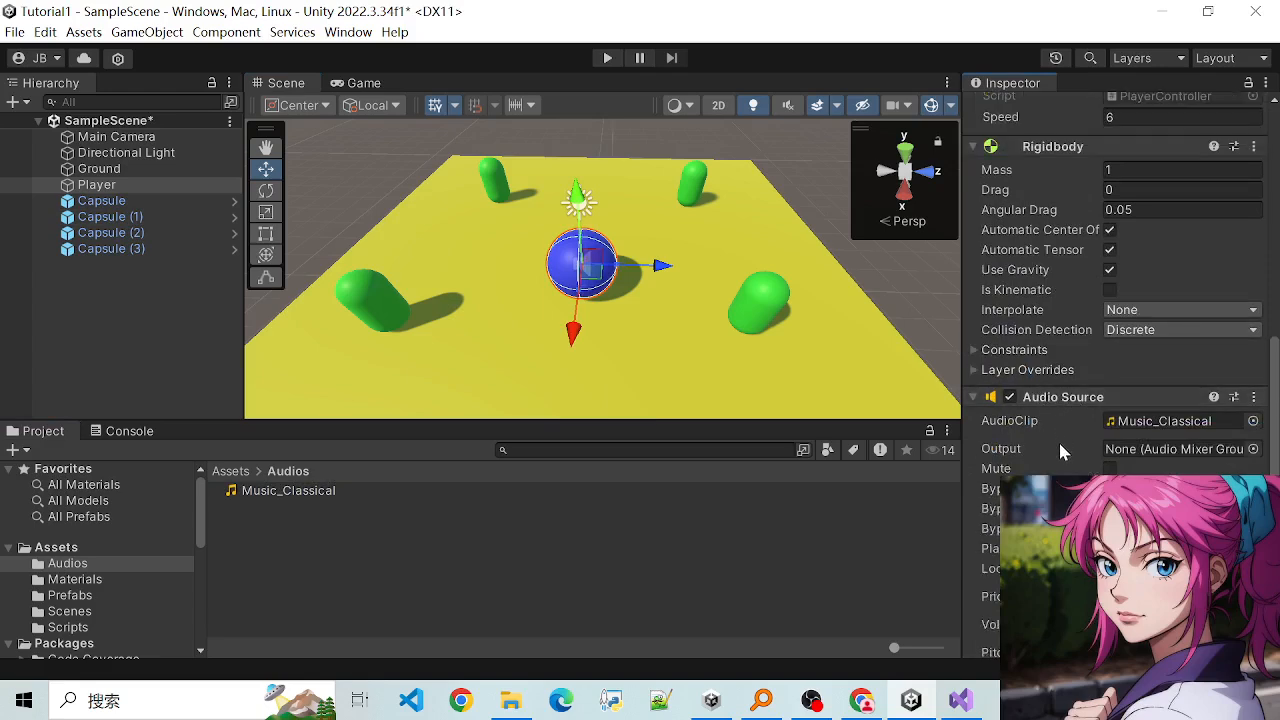
scroll(1060, 450, down, 2)
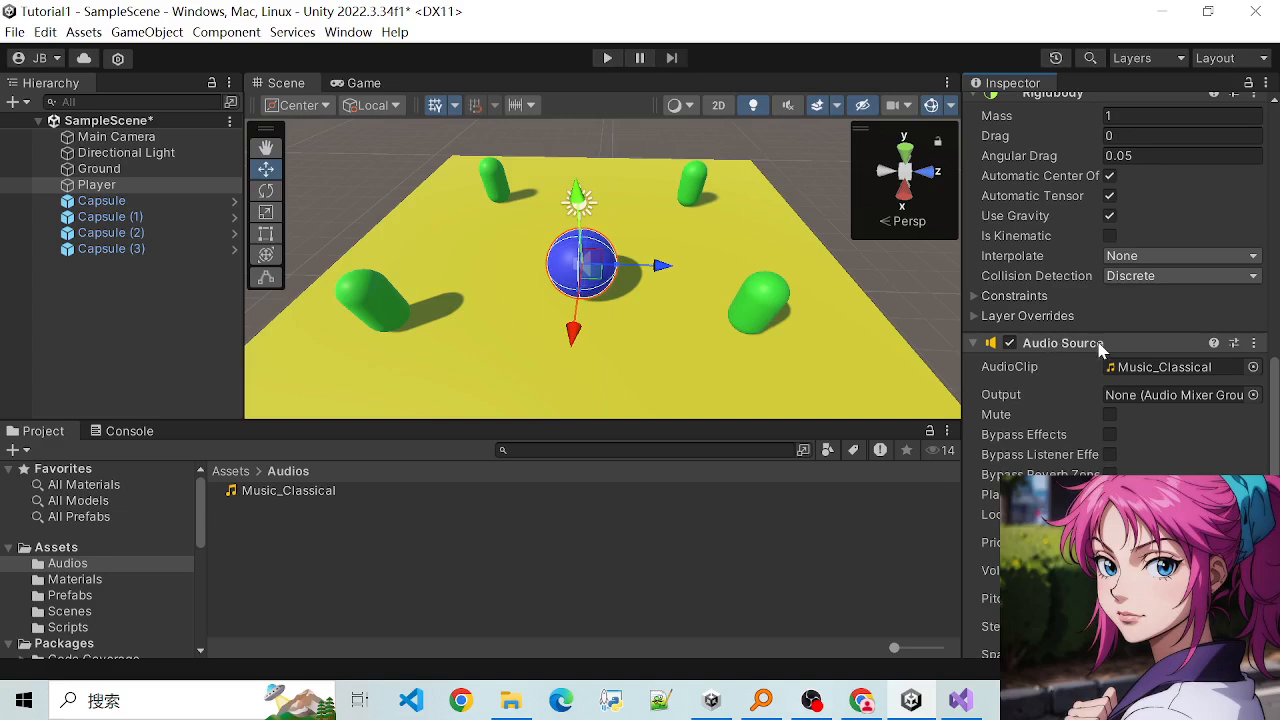
scroll(1090, 400, down, 4)
scroll(1068, 416, up, 6)
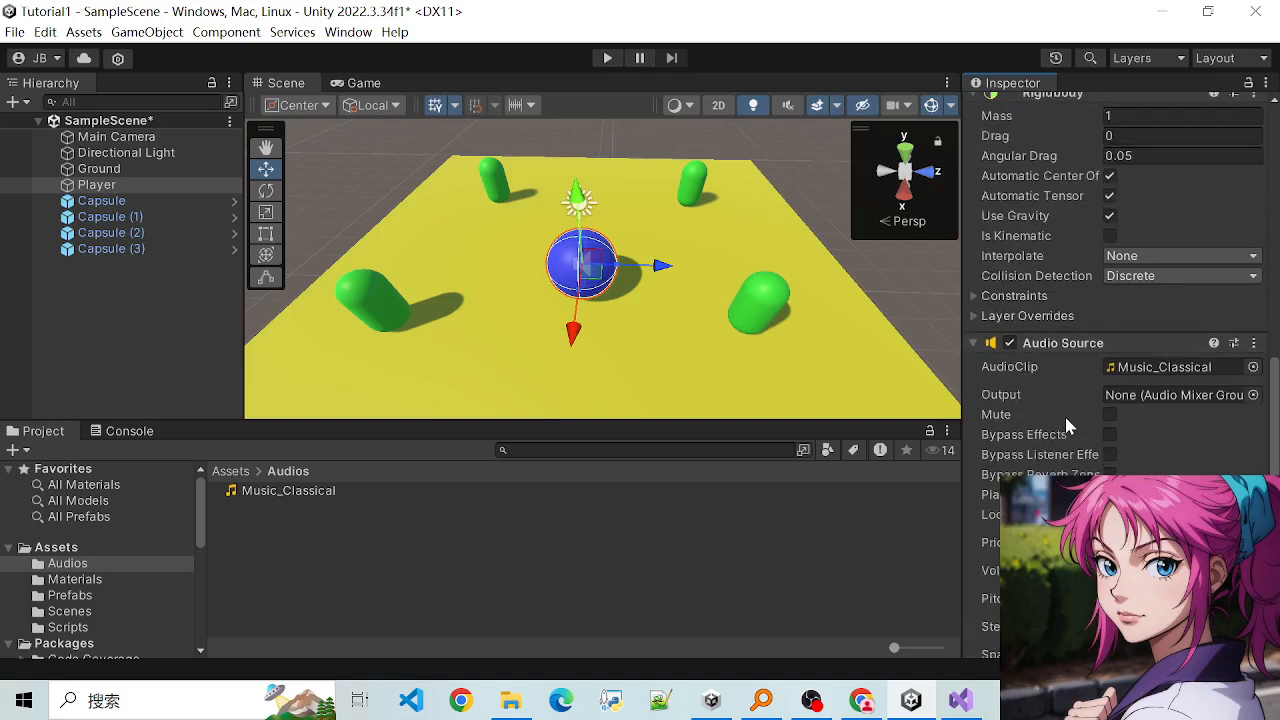
scroll(1068, 416, down, 4)
scroll(1040, 431, down, 4)
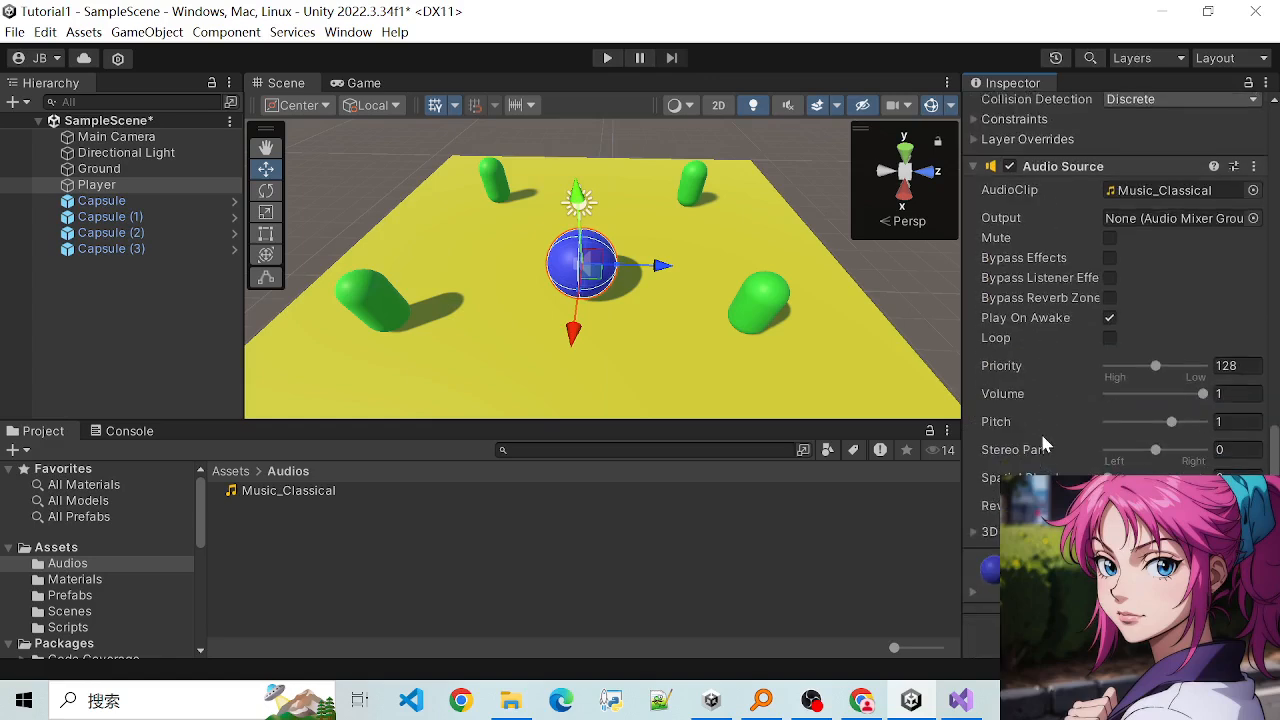
scroll(1056, 367, up, 6)
scroll(1064, 330, down, 6)
- Search the components that can be added to Player for Audio Source, and close the search without adding one
click(1115, 628)
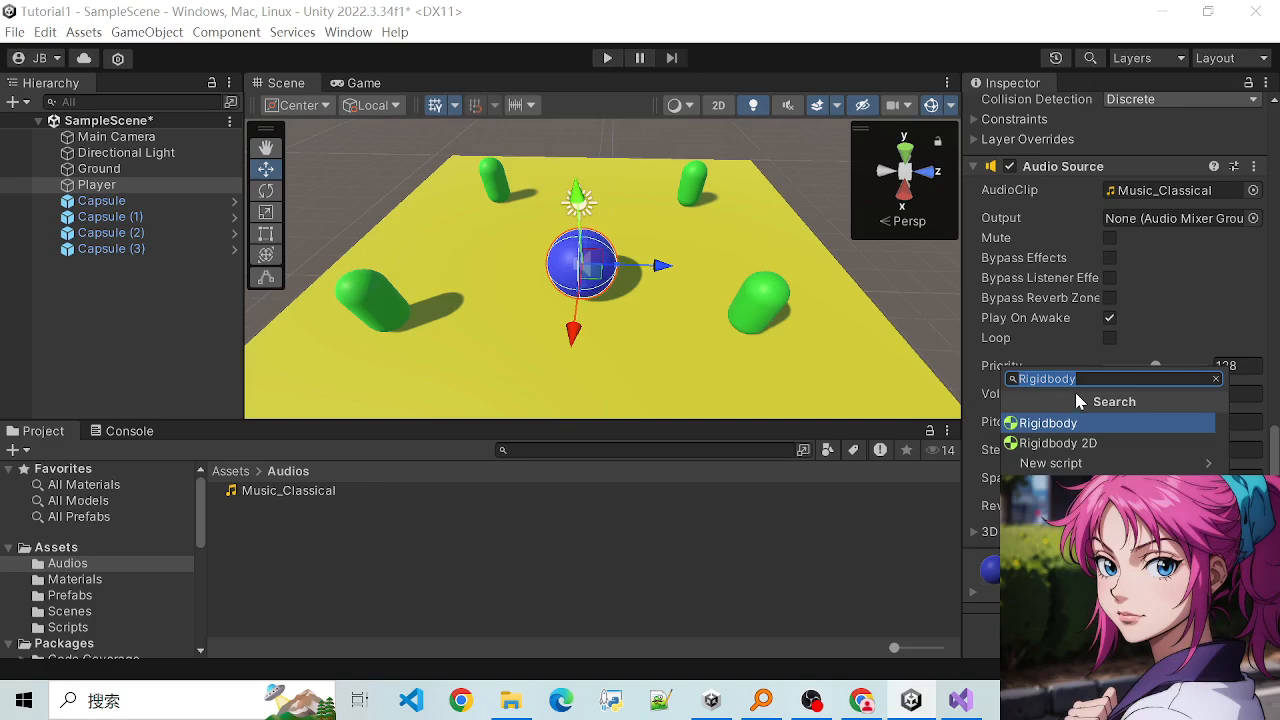
text(Audi)
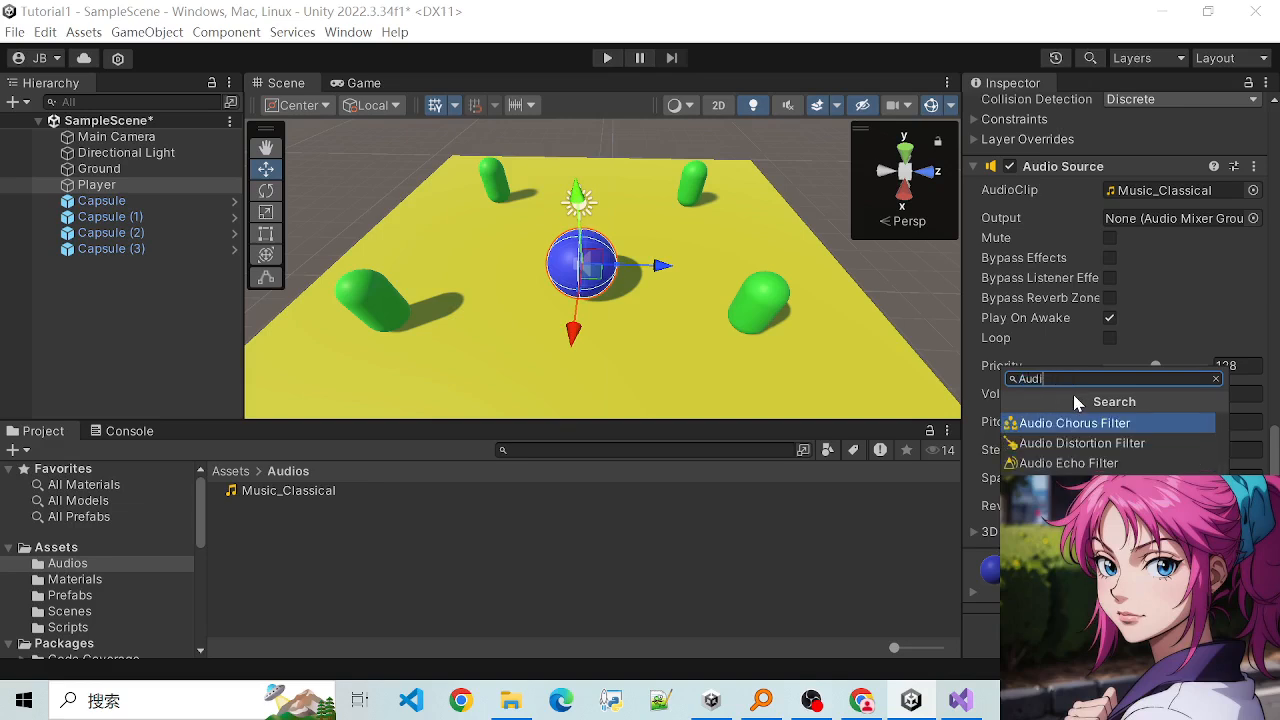
text(o SOURCE)
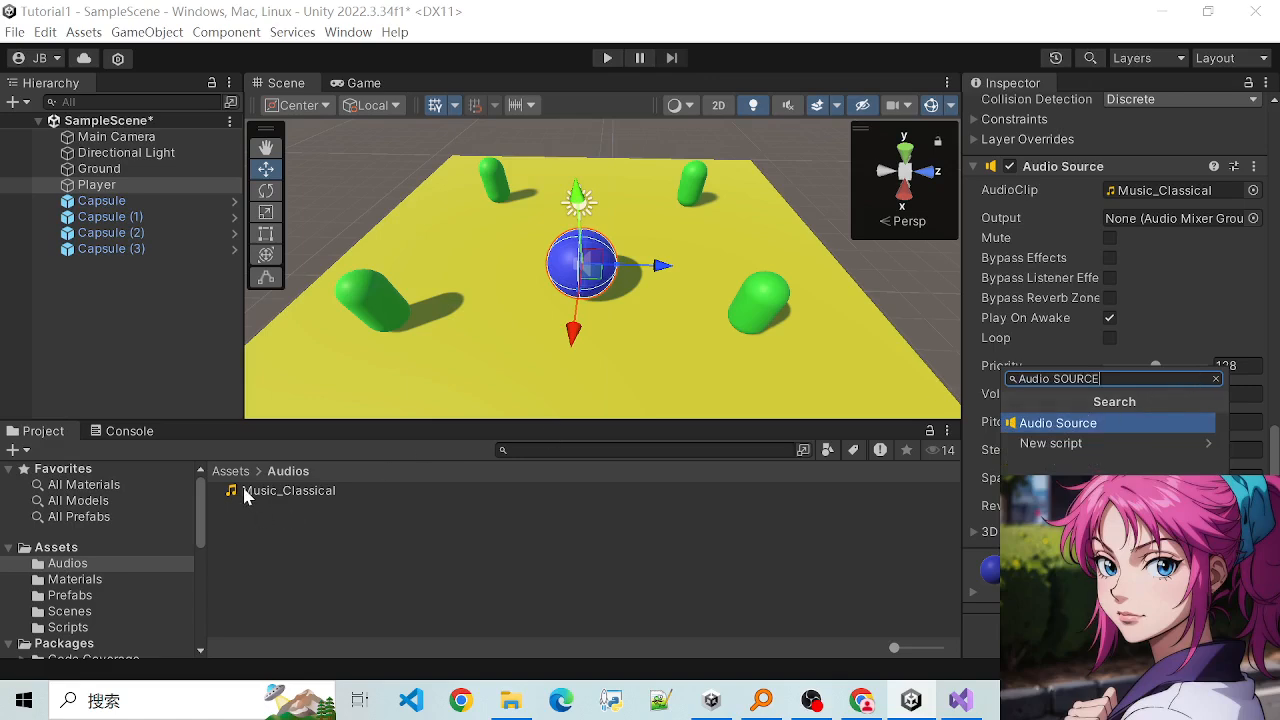
click(1216, 379)
click(478, 537)
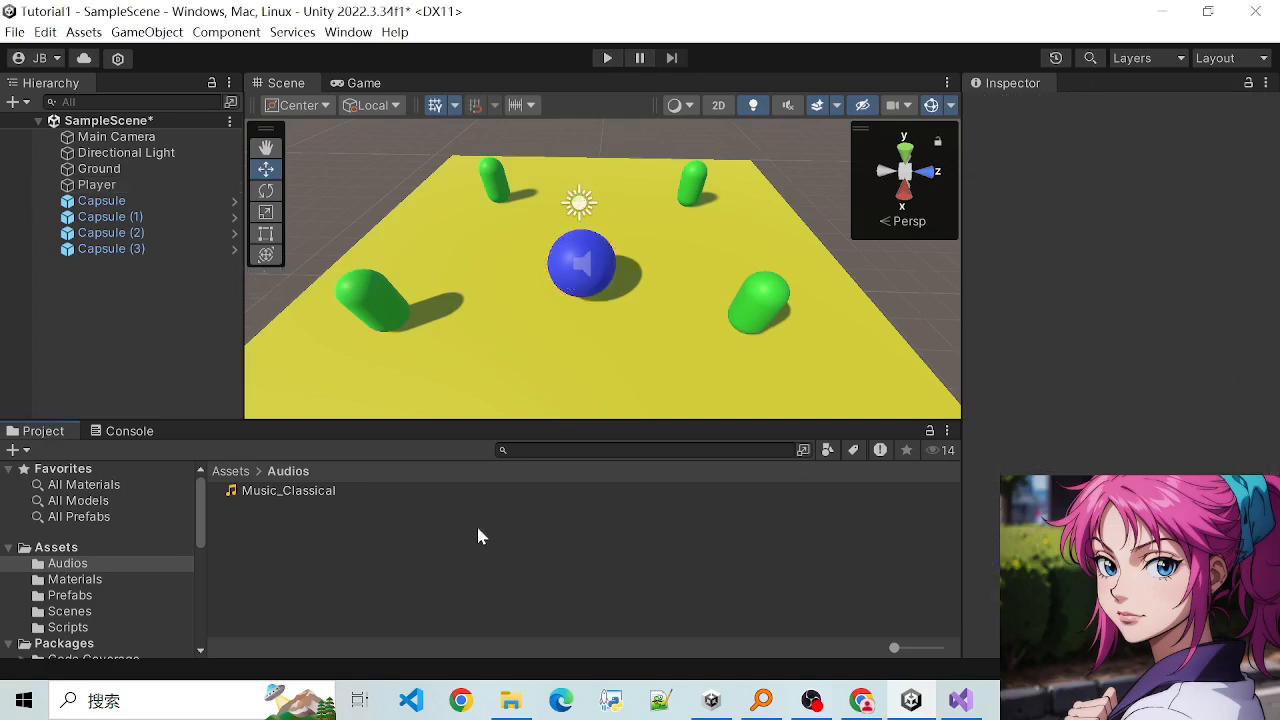
- Check the Player's Audio Source component and start playing the scene
click(98, 185)
scroll(1120, 400, down, 15)
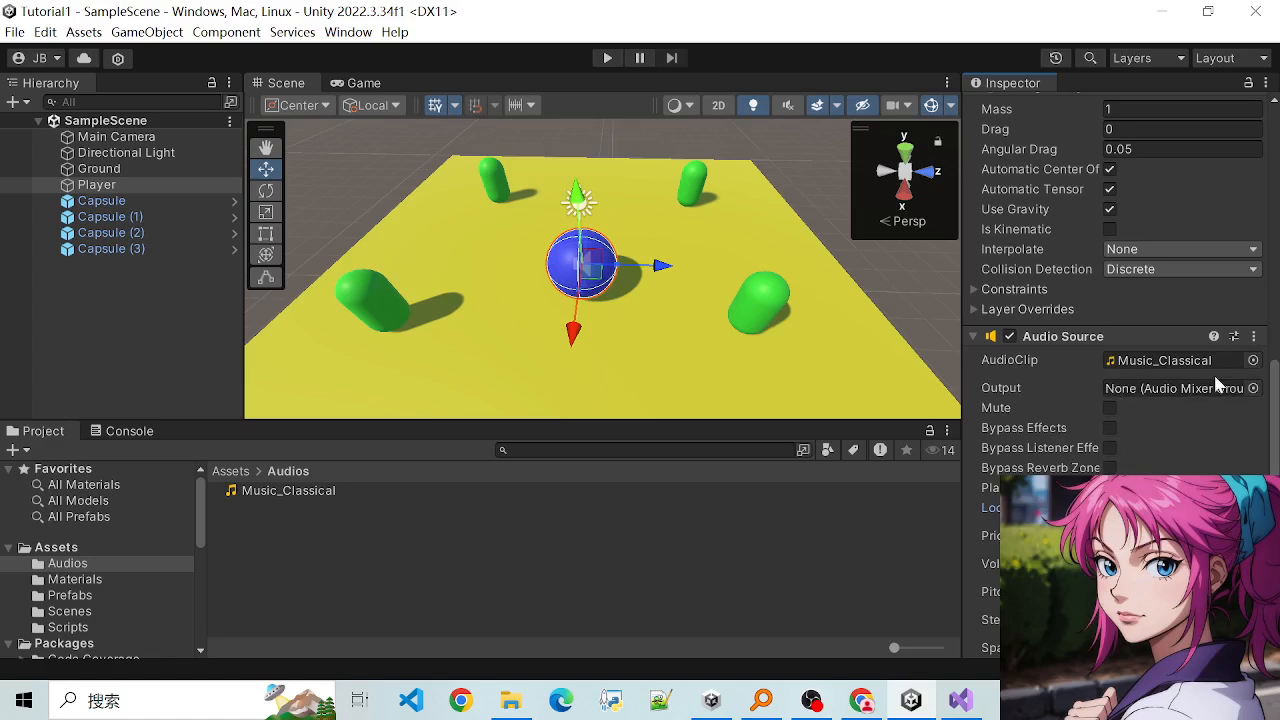
click(606, 60)
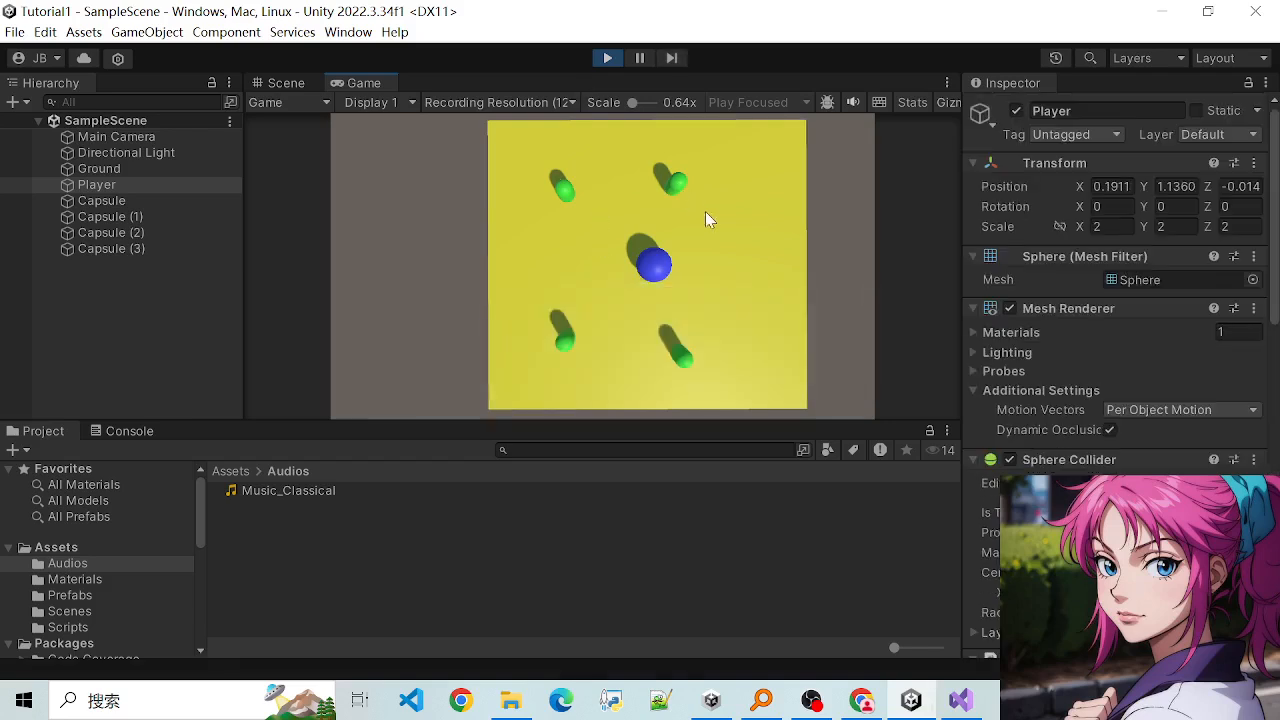
- Steer the Player sphere around the yellow ground among the capsules until it rolls off the edge, and stop the play test
key(w)
key(a)
key(s)
key(d)
key(w)
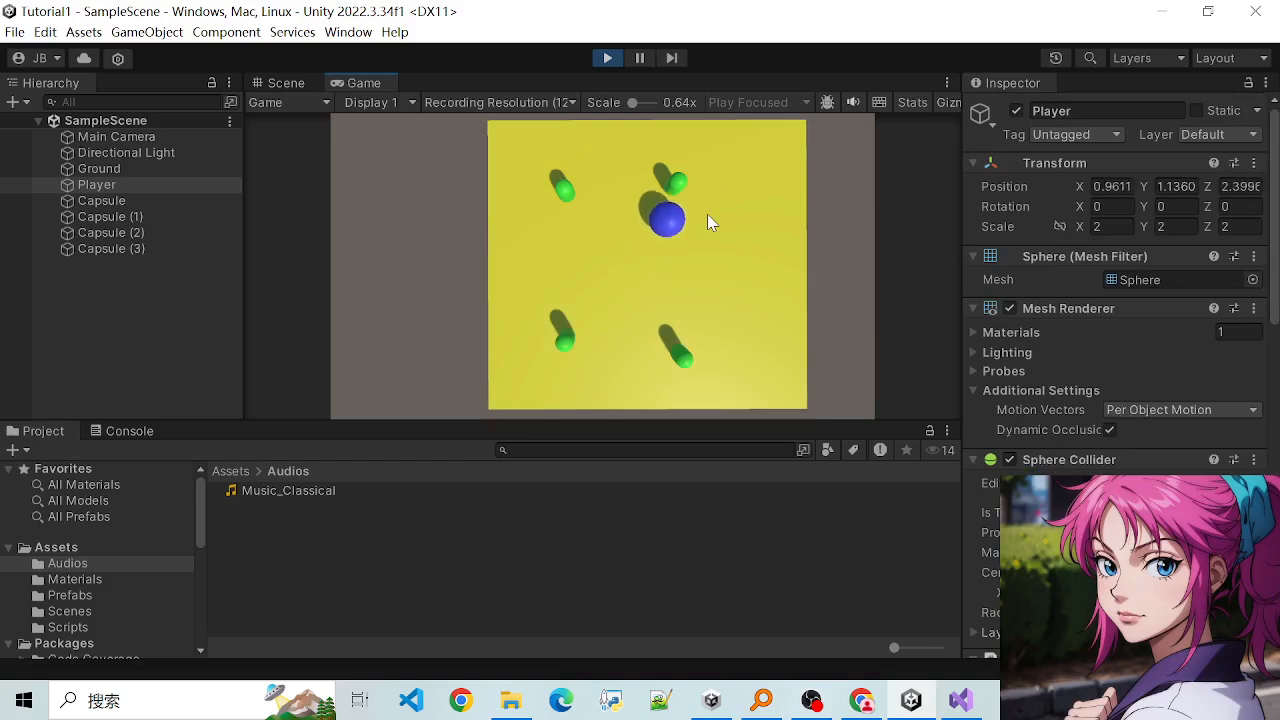
key(a)
key(s)
key(d)
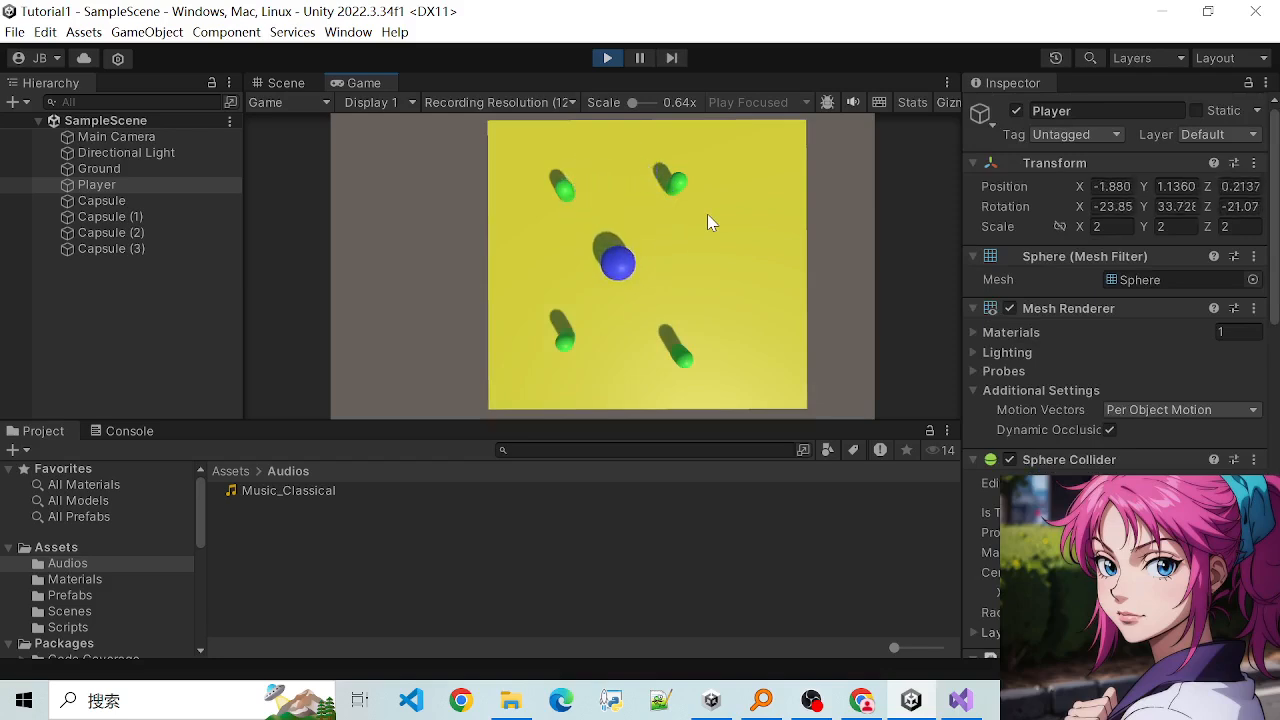
key(a)
key(w)
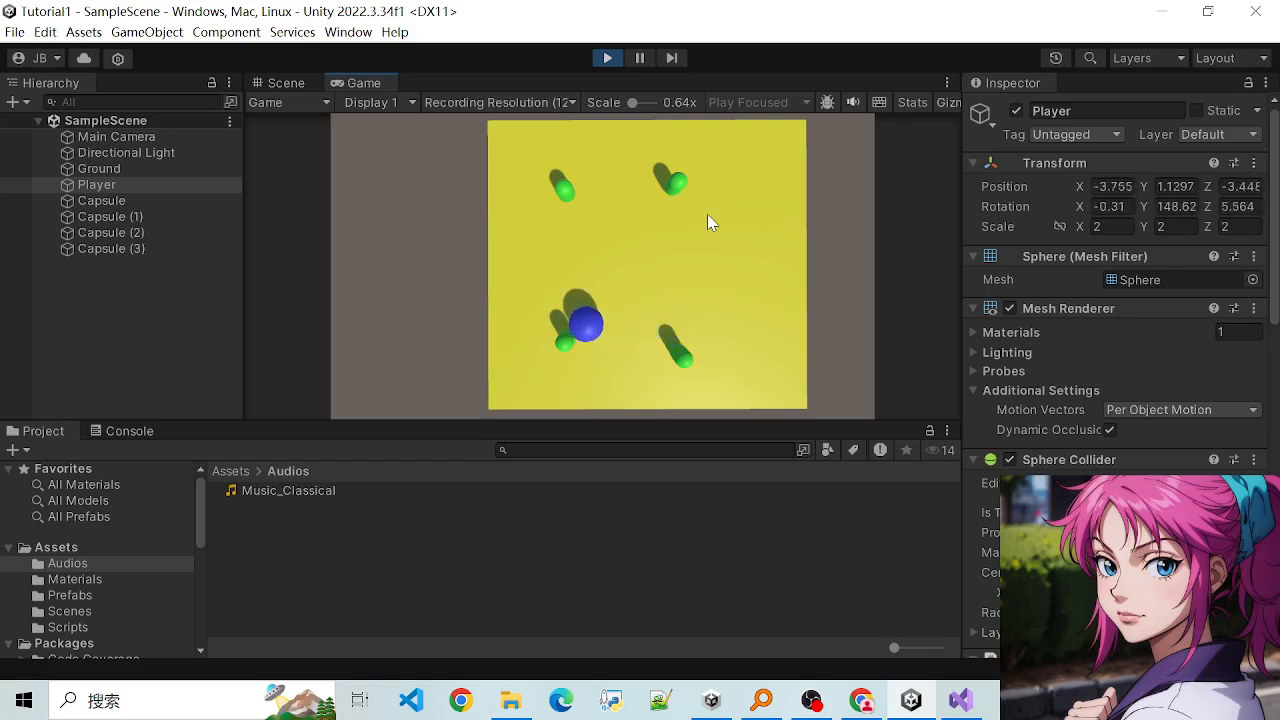
key(d)
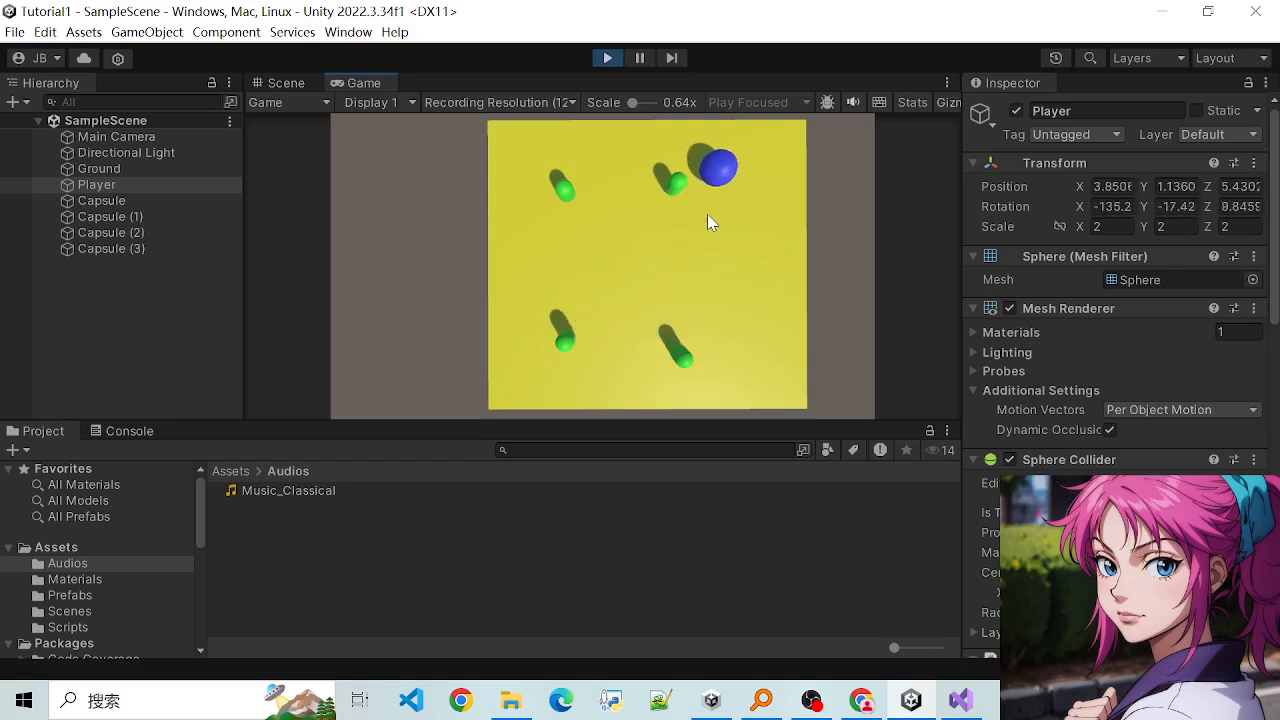
key(a)
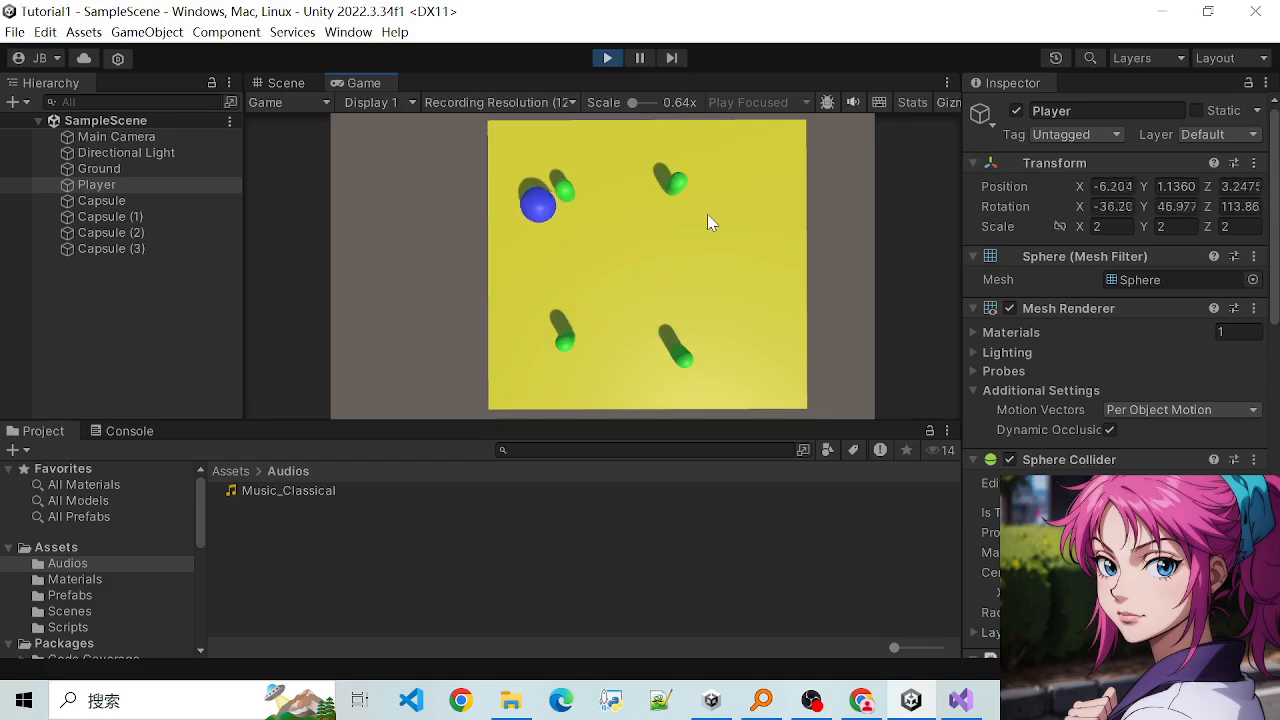
key(w)
key(d)
key(s)
key(d)
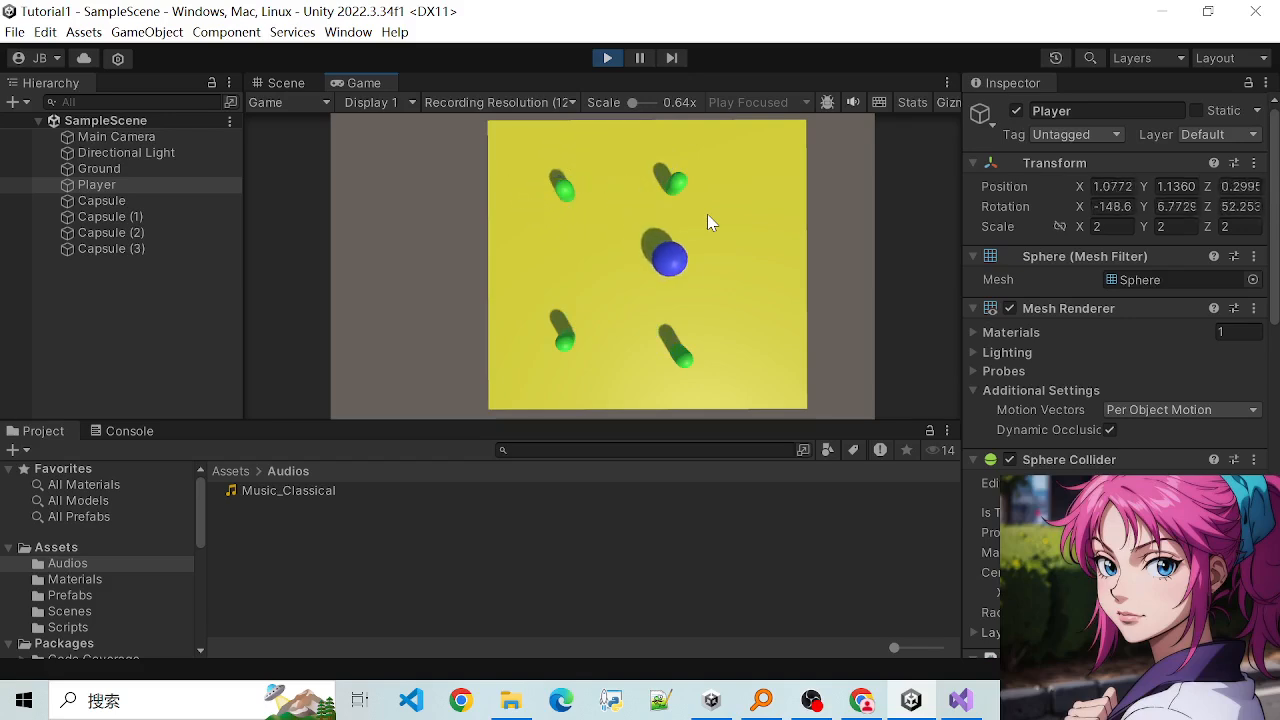
key(d)
key(a)
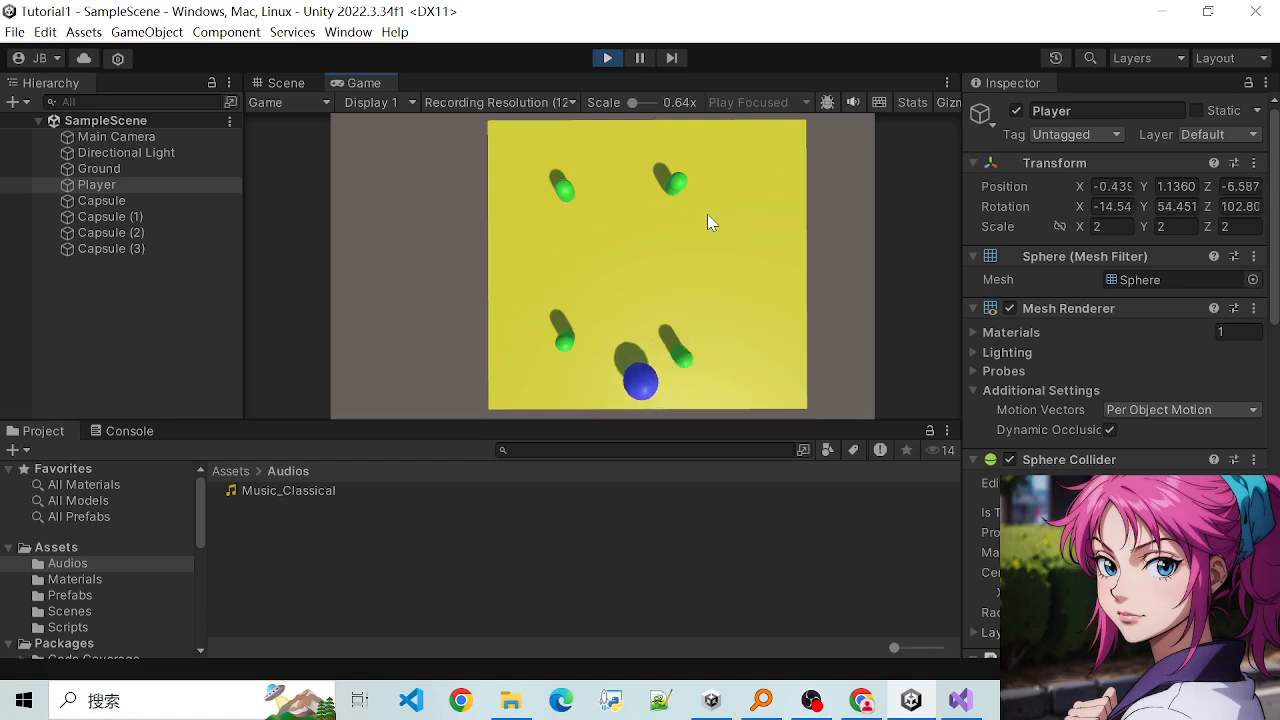
key(w)
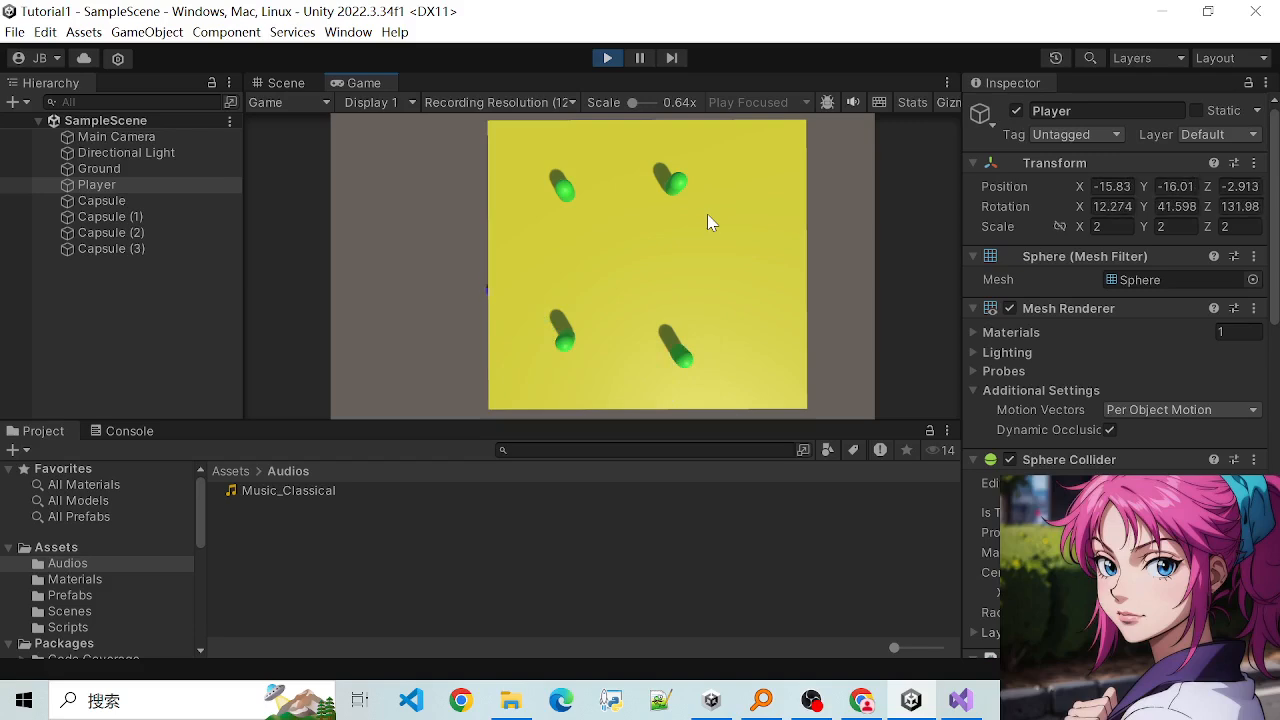
click(607, 57)
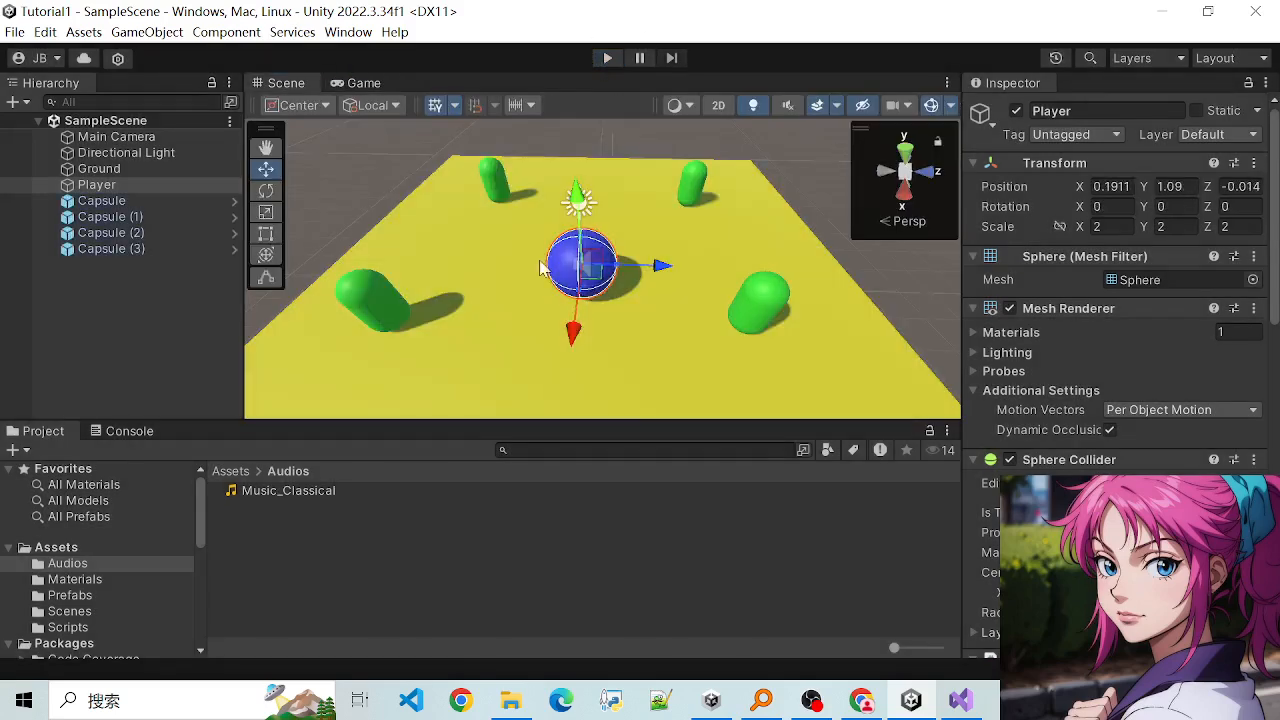
click(500, 354)
scroll(497, 319, down, 5)
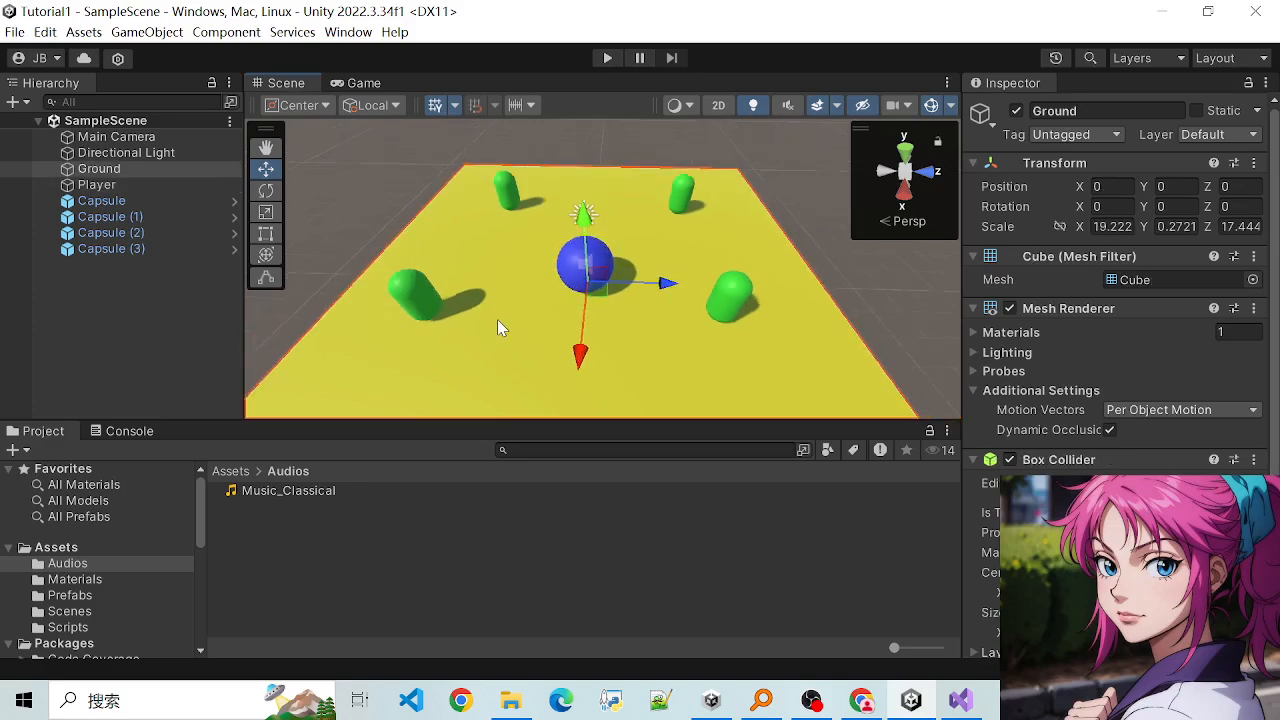
scroll(492, 322, down, 2)
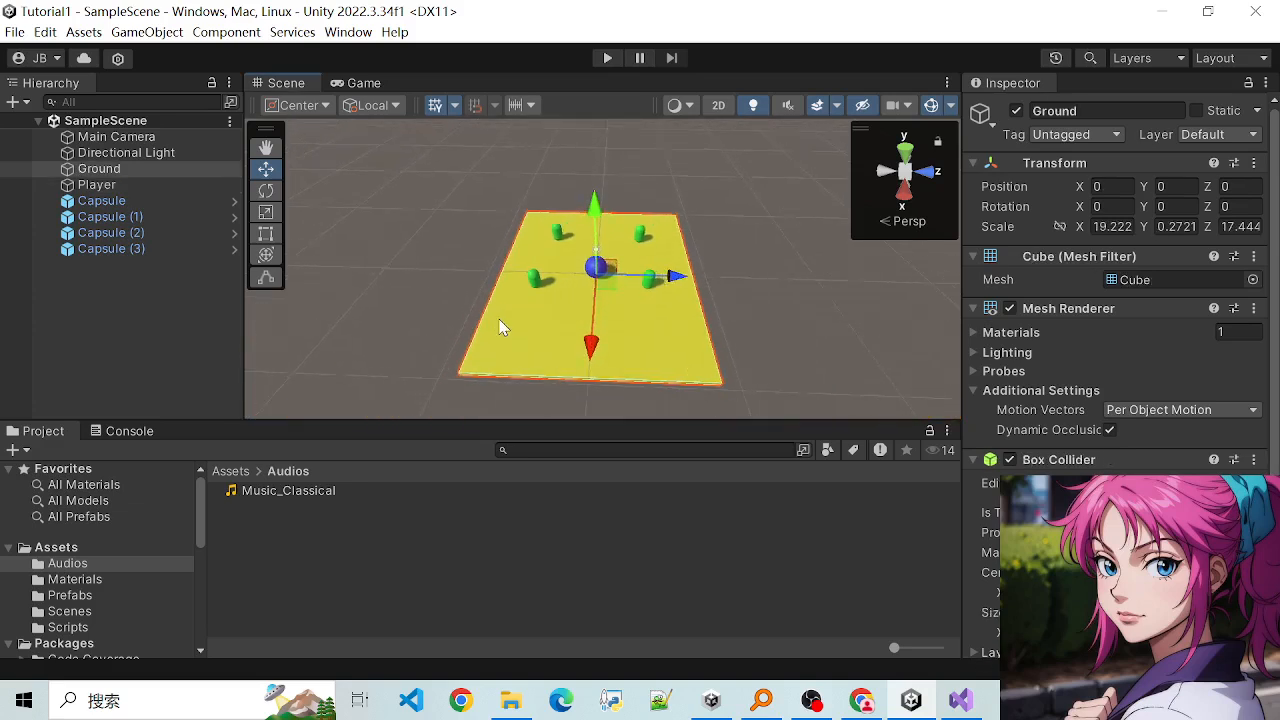
scroll(506, 328, up, 4)
scroll(507, 329, down, 2)
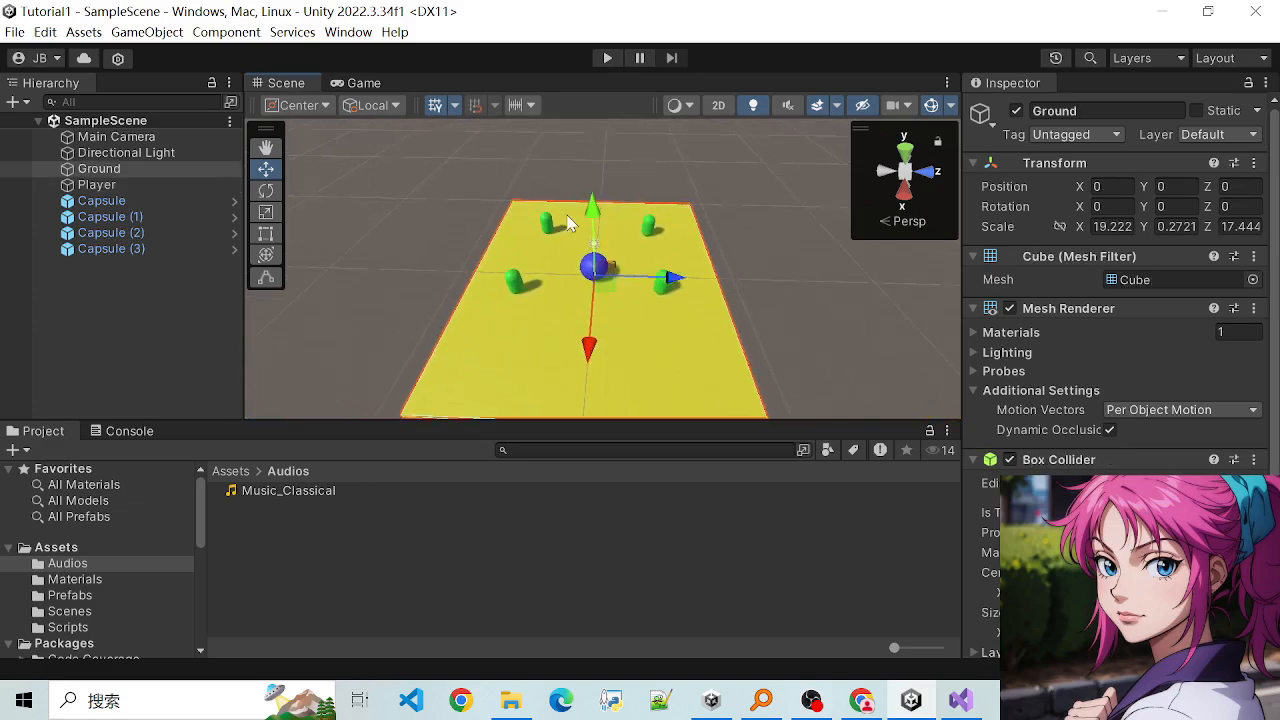
scroll(558, 290, up, 3)
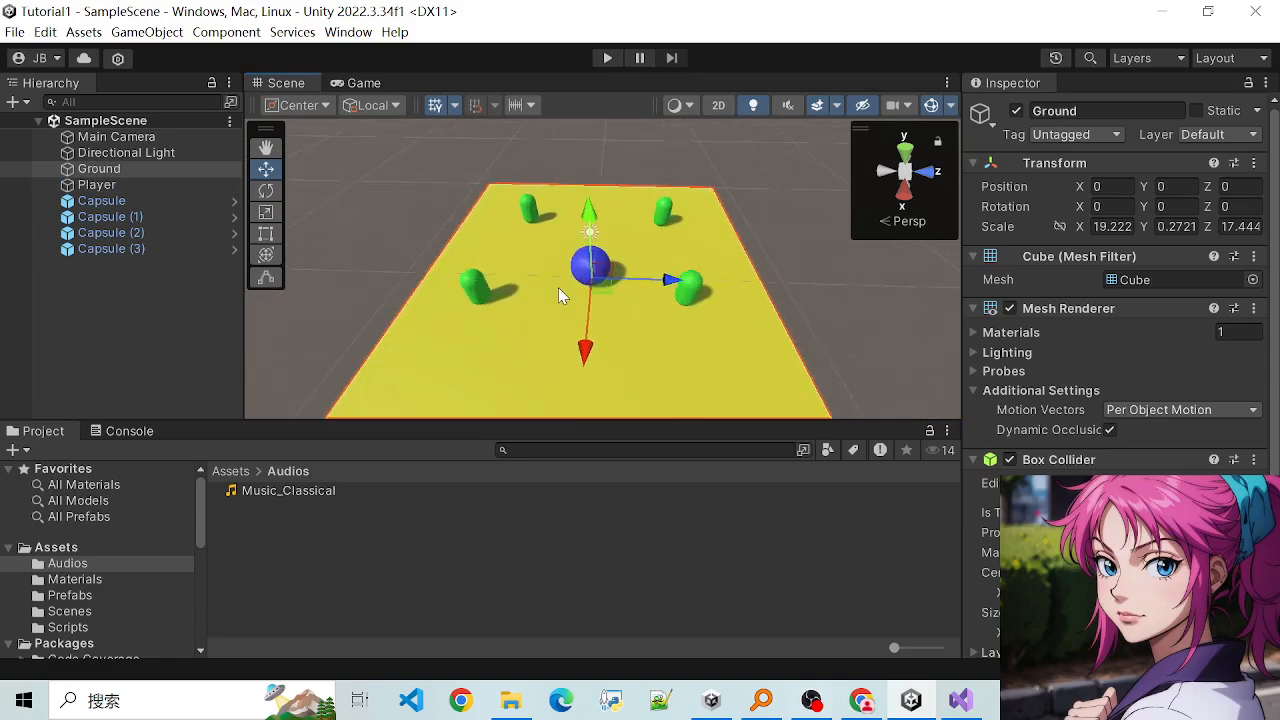
scroll(555, 287, down, 3)
scroll(552, 287, up, 4)
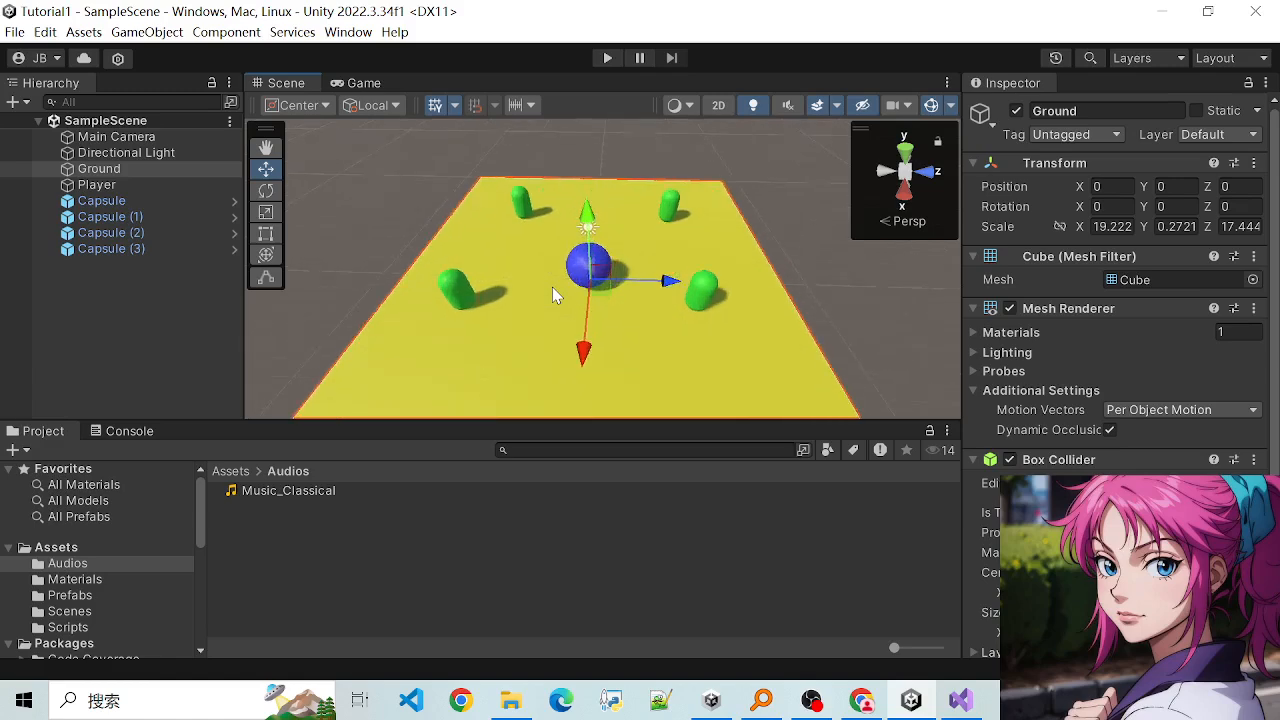
scroll(552, 287, down, 2)
- Switch to Visual Studio, review the movement lines in the Update method of PlayerController.cs, and minimize the window
click(961, 700)
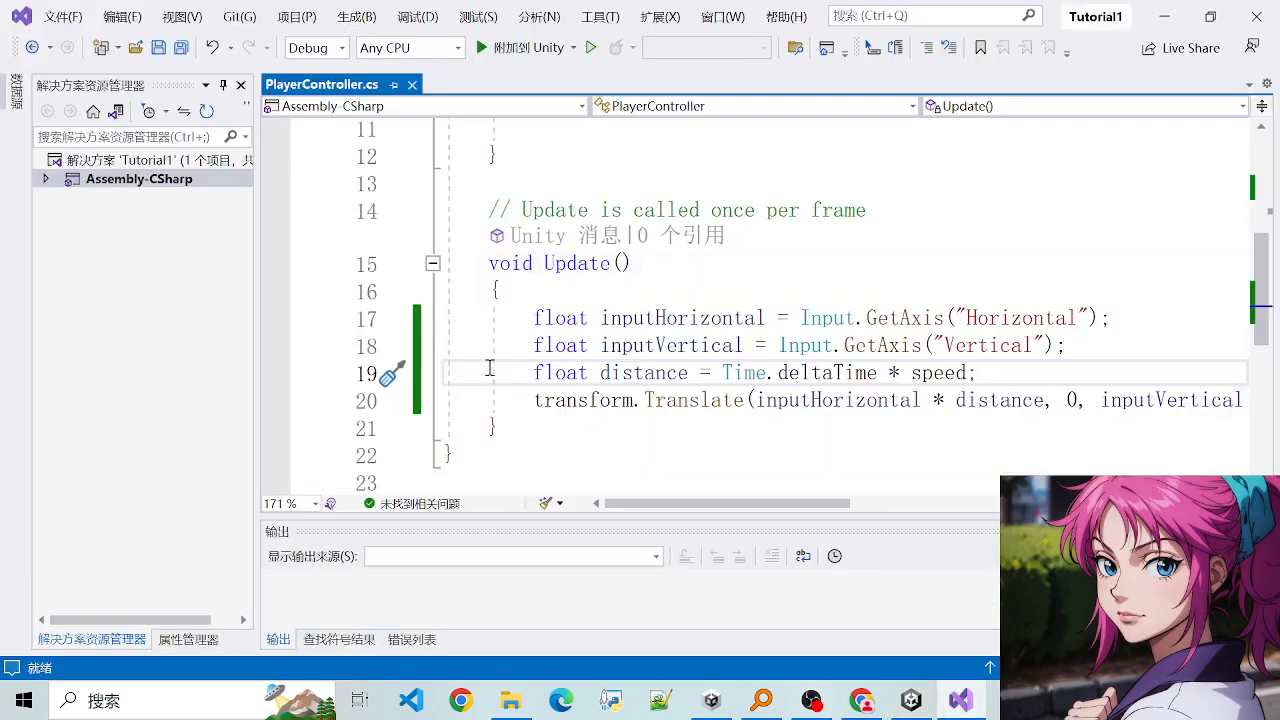
drag(490, 320, 700, 400)
click(690, 400)
click(682, 350)
click(757, 378)
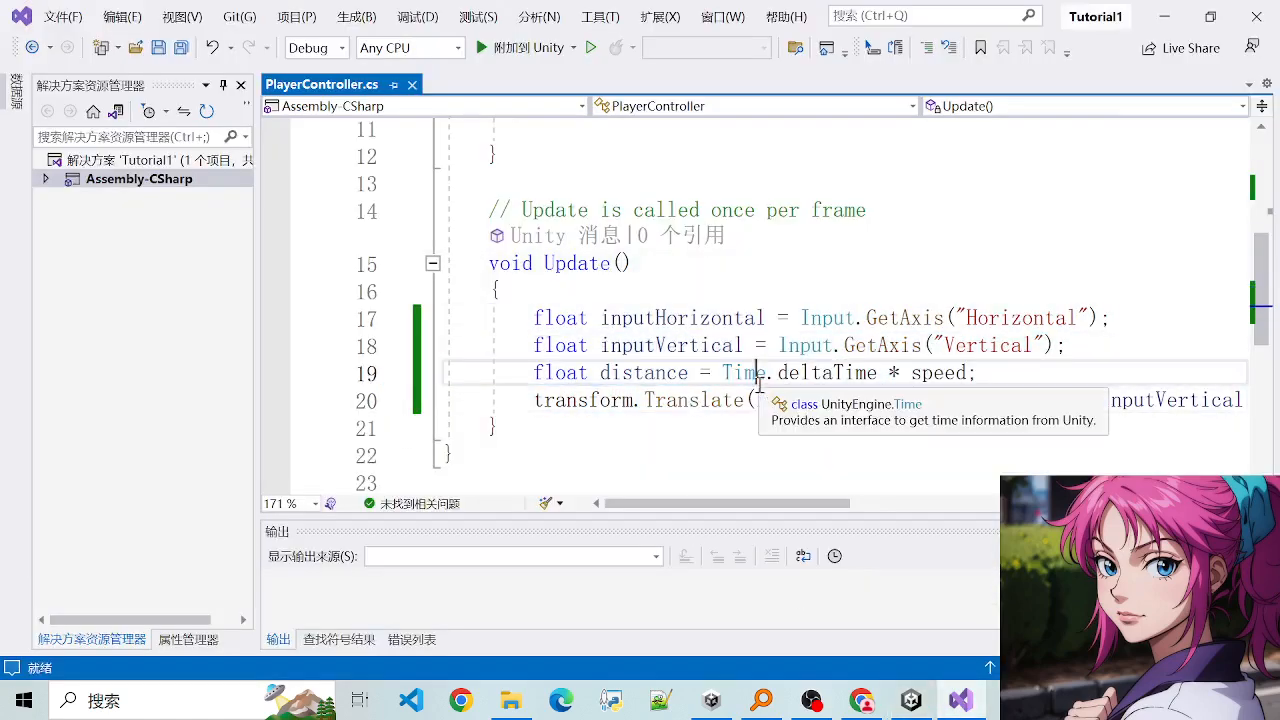
click(1164, 16)
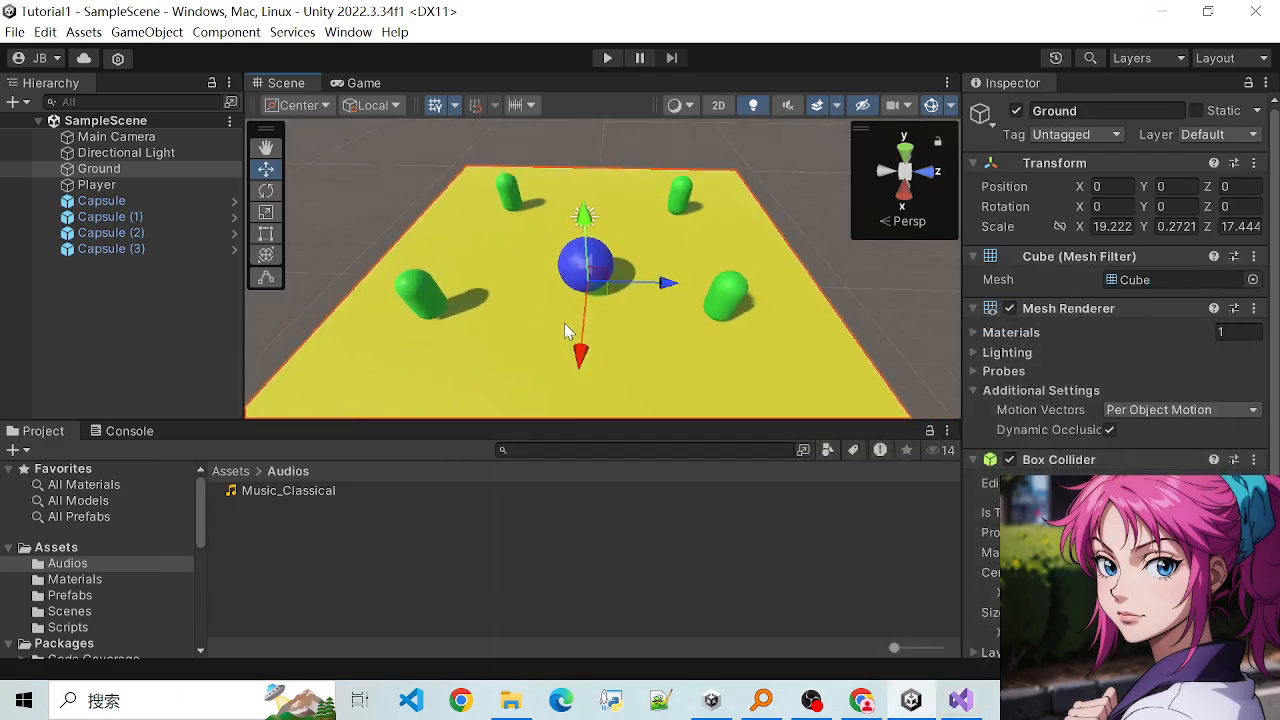
scroll(574, 331, down, 1)
scroll(743, 342, down, 1)
scroll(734, 346, up, 2)
alt+drag(734, 346, 794, 507)
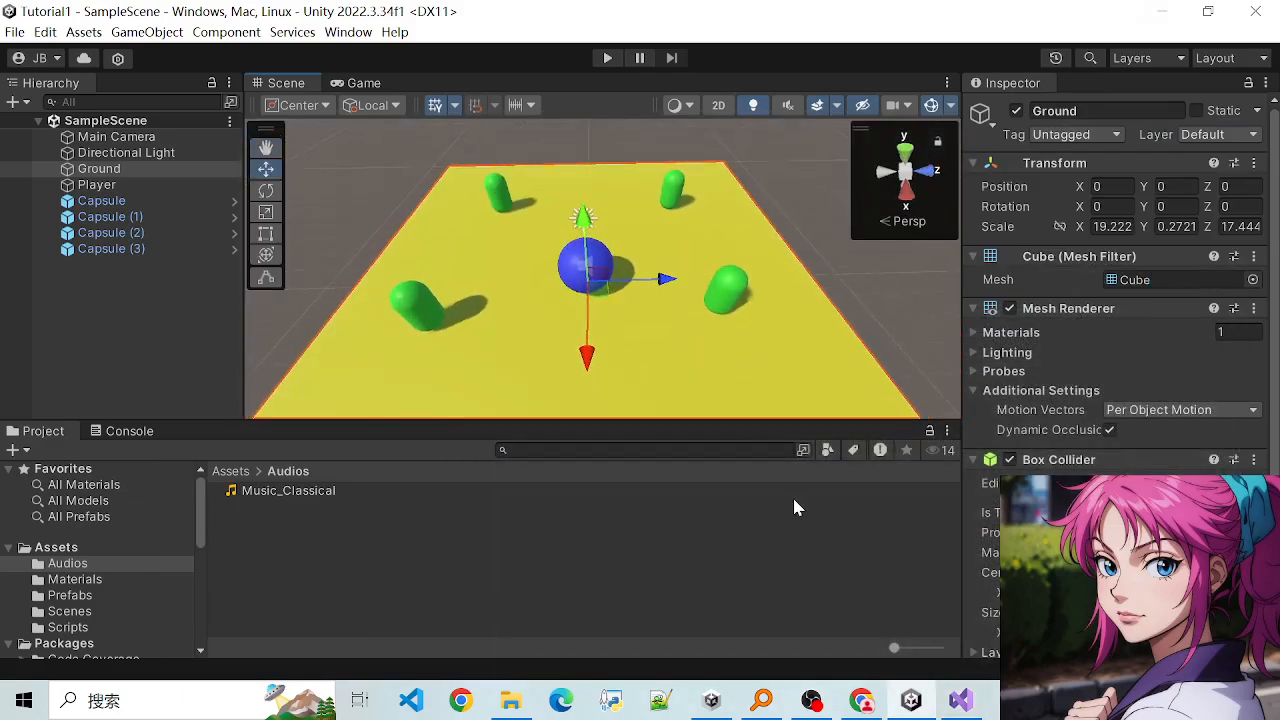
click(958, 701)
click(1164, 16)
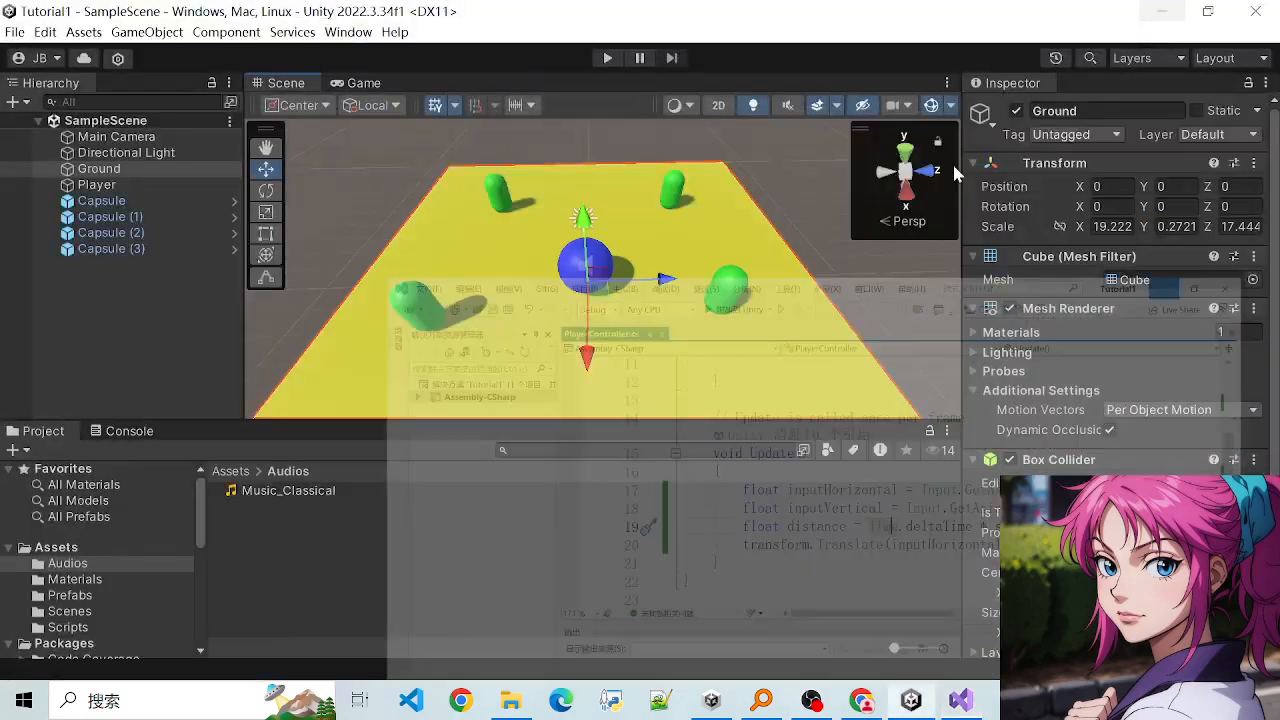
click(958, 701)
click(958, 701)
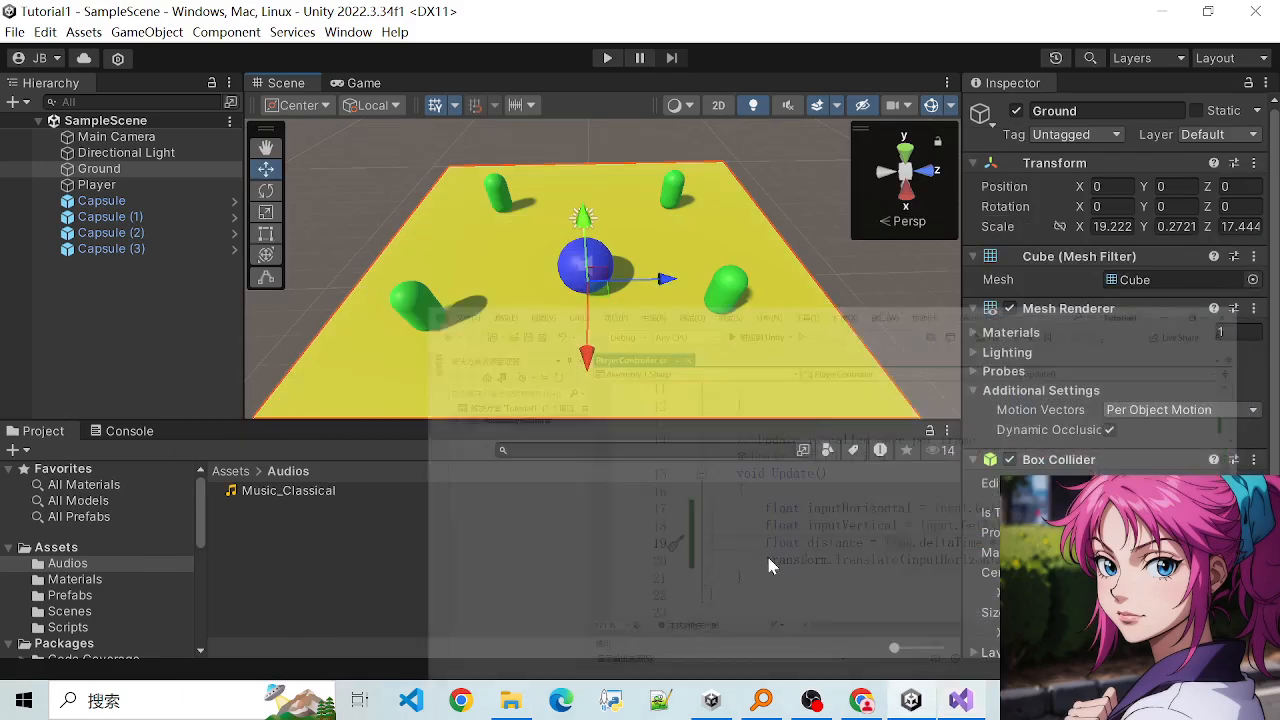
- Examine the Player sphere and the four capsules on the Ground from different distances and angles
scroll(528, 277, down, 3)
scroll(522, 278, up, 9)
scroll(522, 283, down, 4)
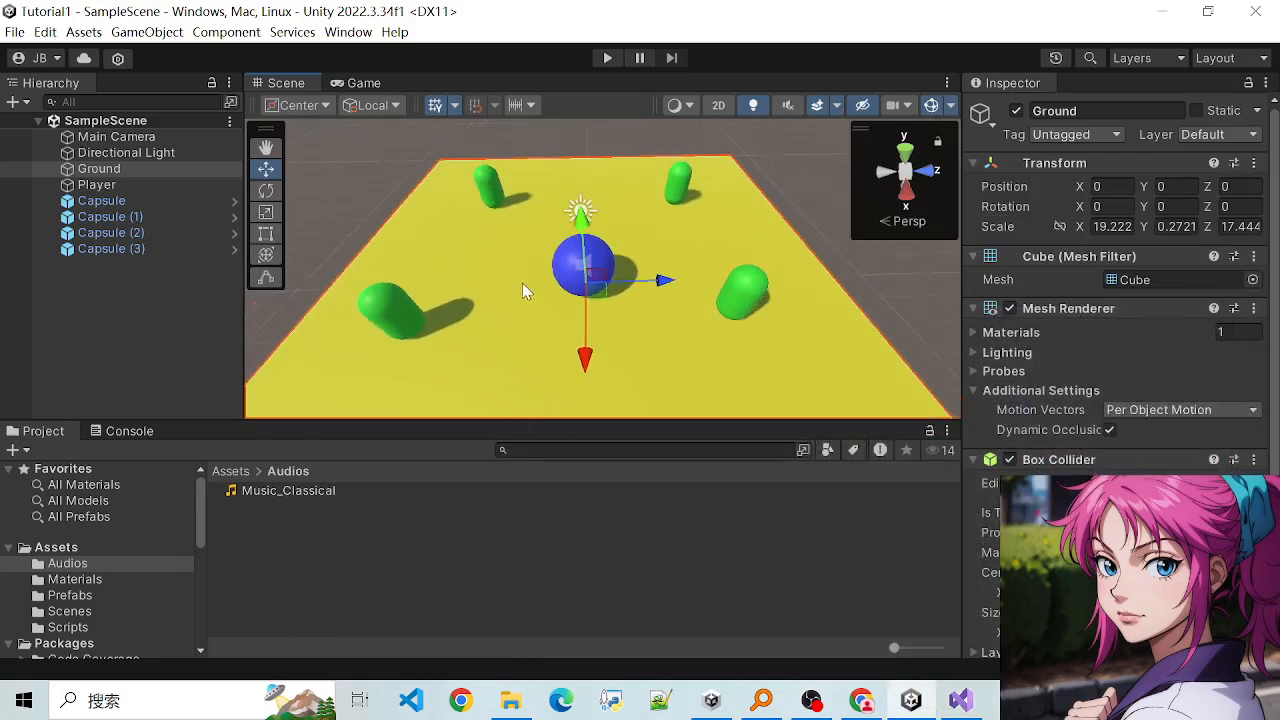
scroll(585, 264, down, 5)
scroll(572, 298, up, 4)
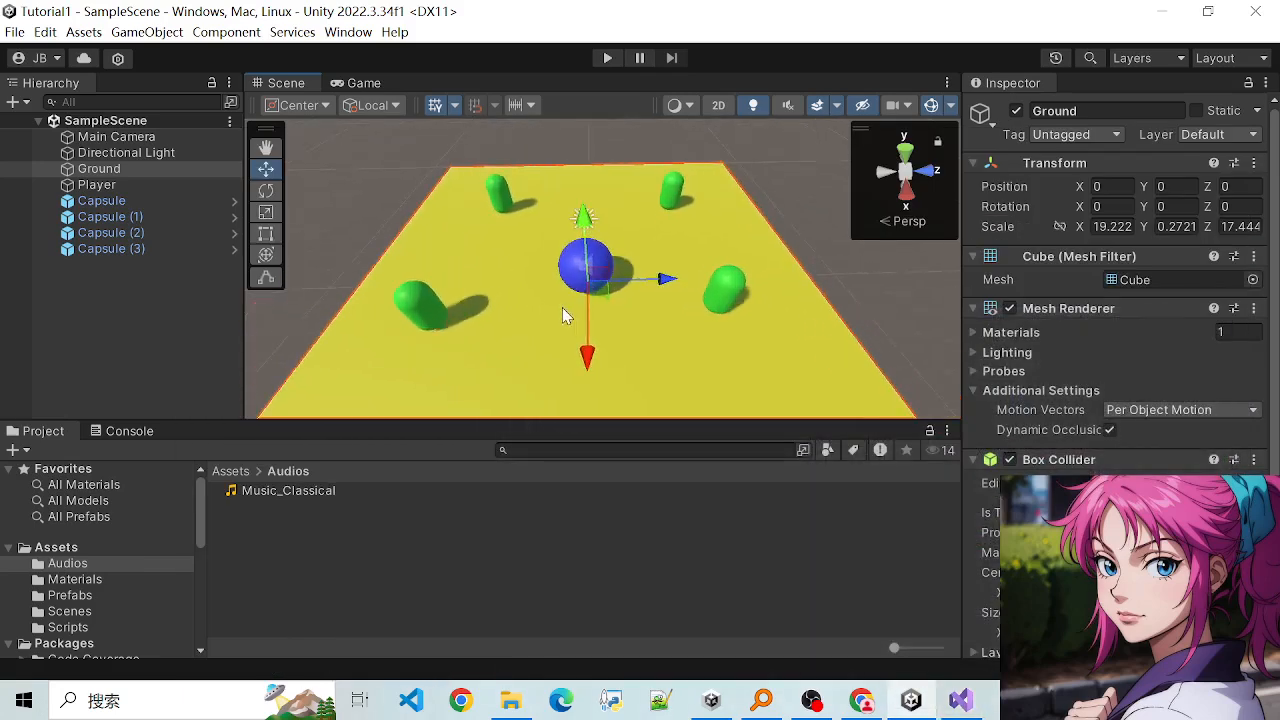
scroll(612, 328, down, 6)
scroll(640, 340, up, 6)
alt+drag(645, 342, 477, 282)
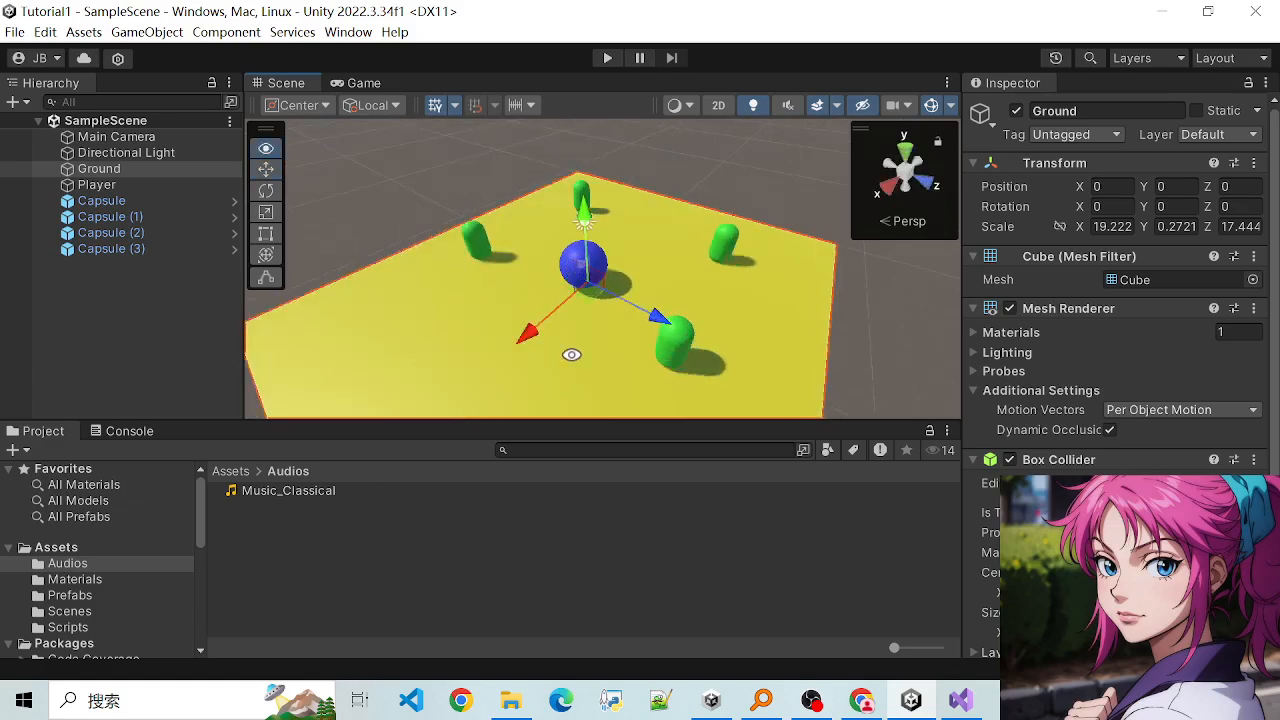
alt+drag(571, 354, 690, 374)
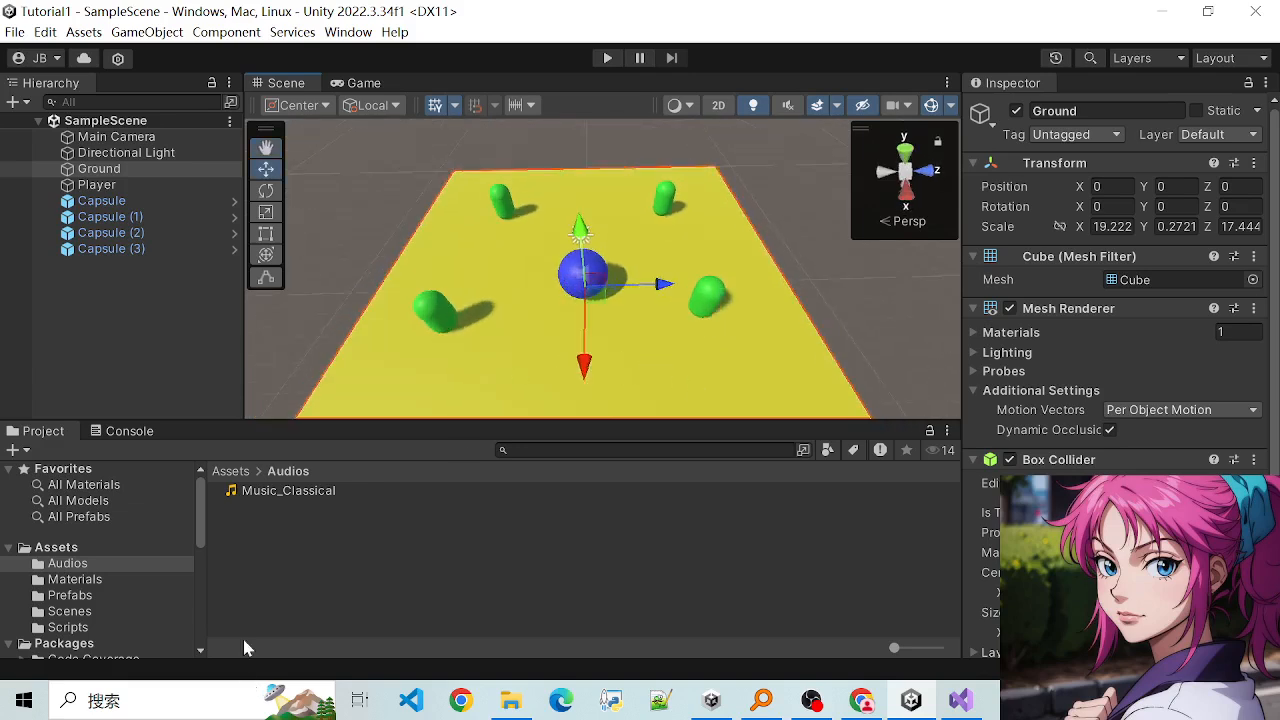
- Look through the project's folder tree, from Assets down through the installed Packages and back
drag(203, 518, 216, 468)
scroll(112, 525, down, 10)
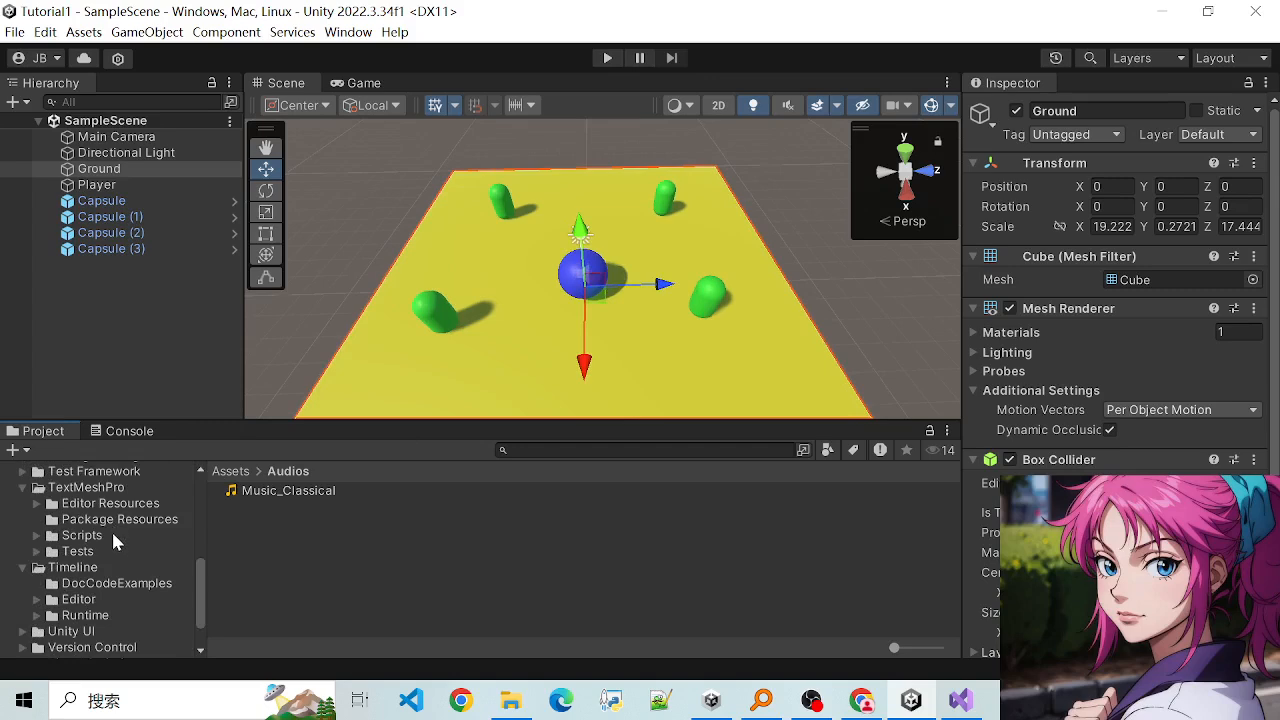
scroll(125, 550, up, 5)
scroll(110, 555, up, 3)
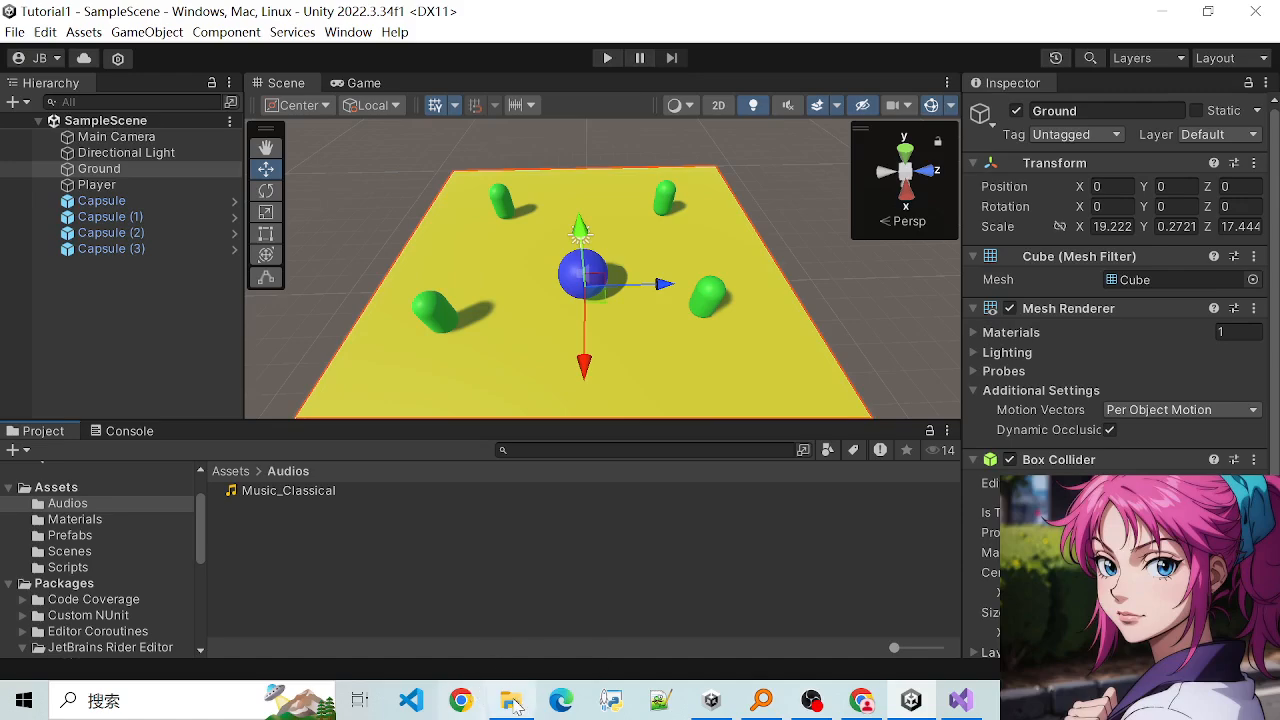
- Switch to File Explorer, maximize the window, and go up from the Music folder to Unity Essentials Download
click(511, 700)
drag(600, 369, 607, 243)
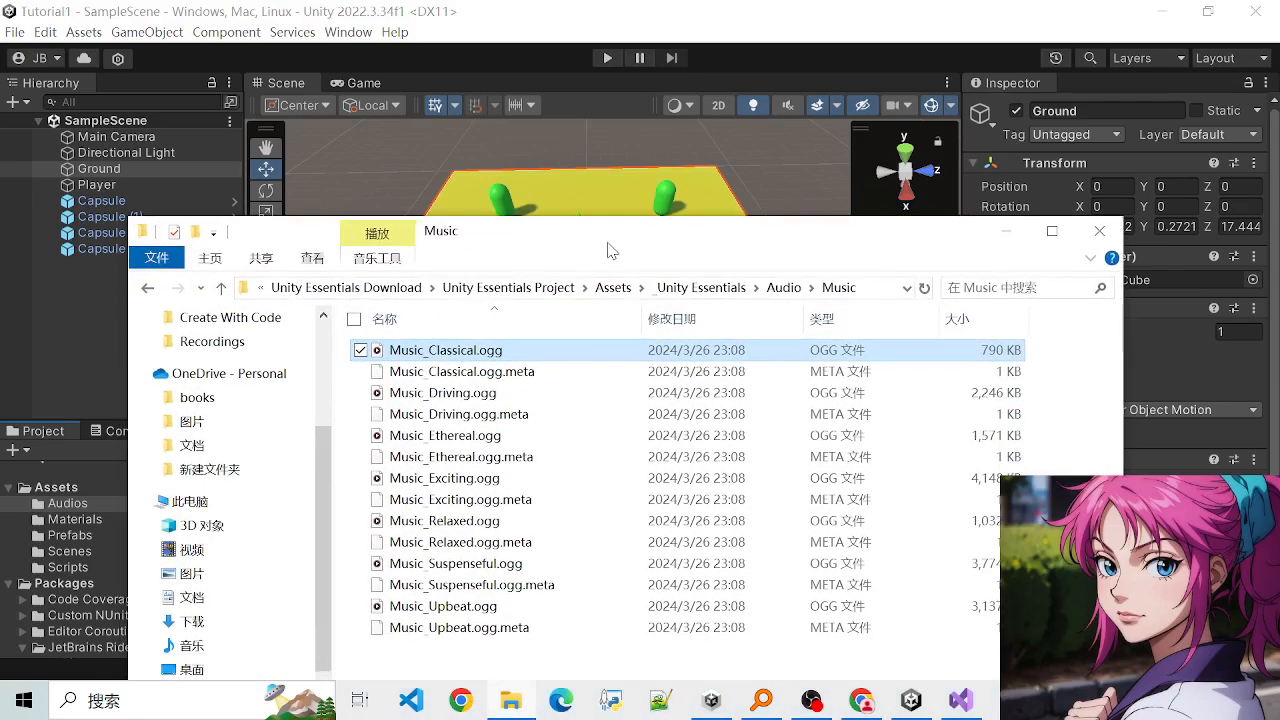
click(1043, 234)
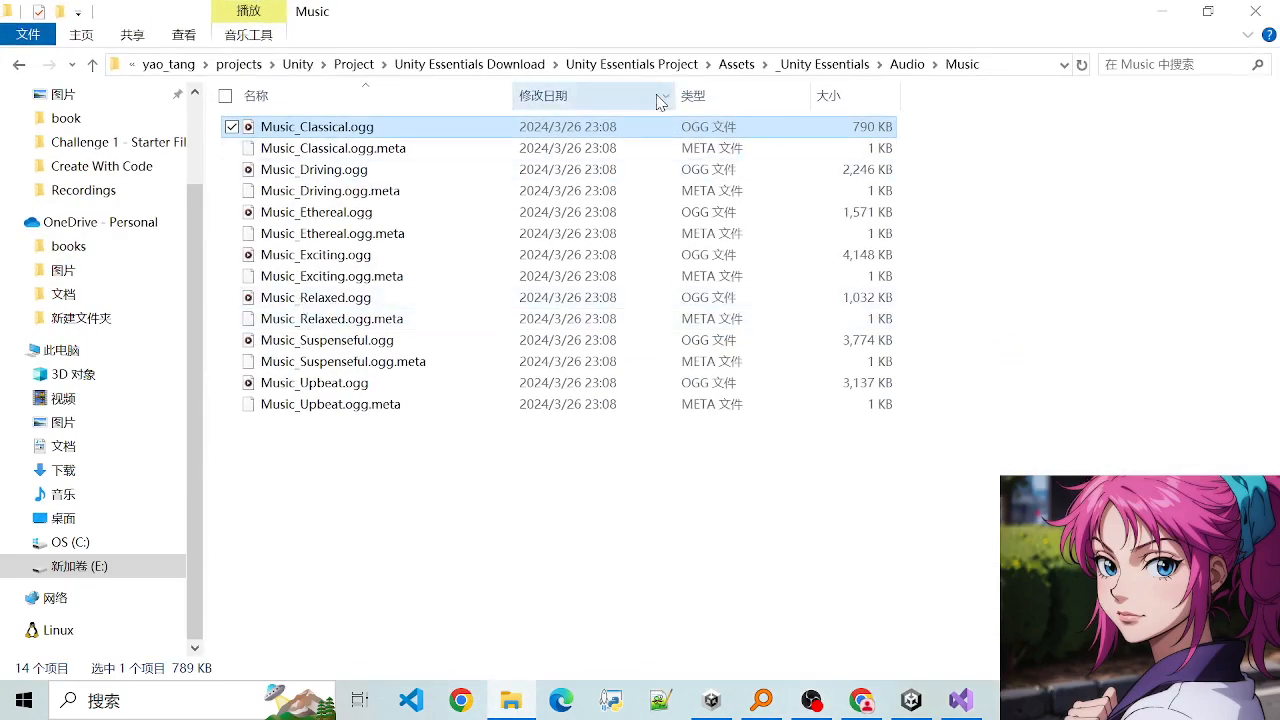
click(736, 64)
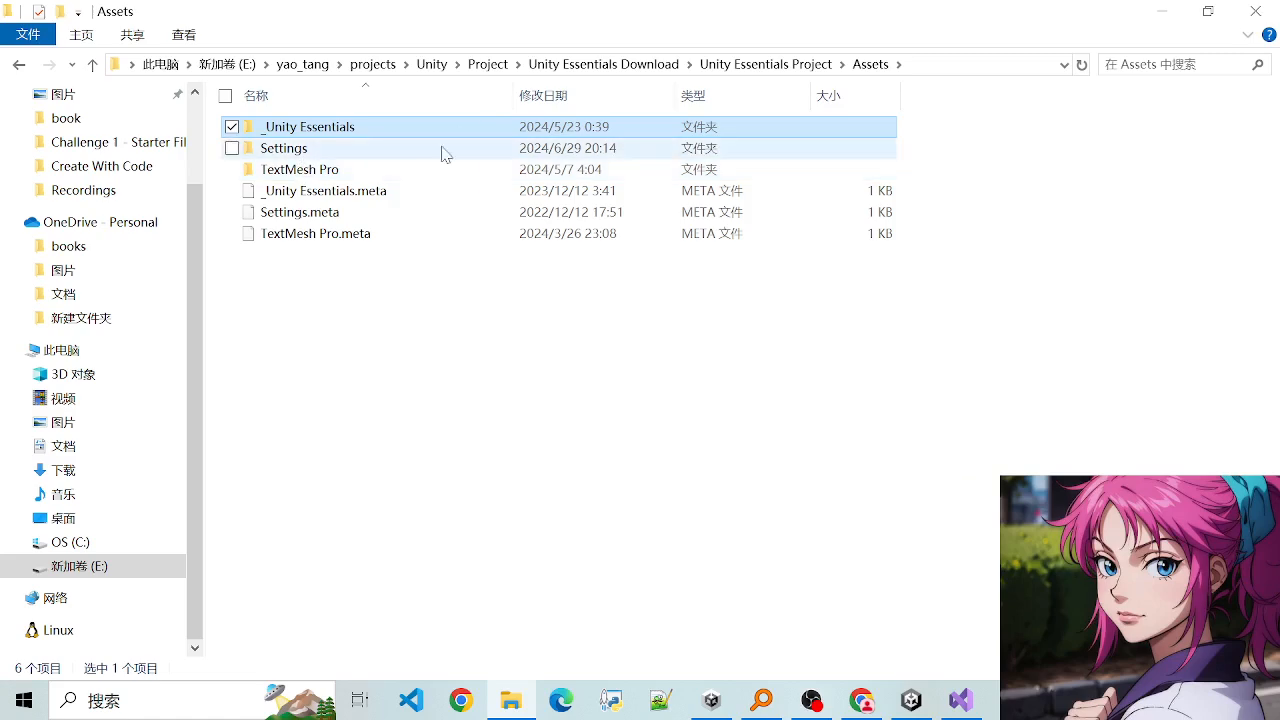
click(623, 64)
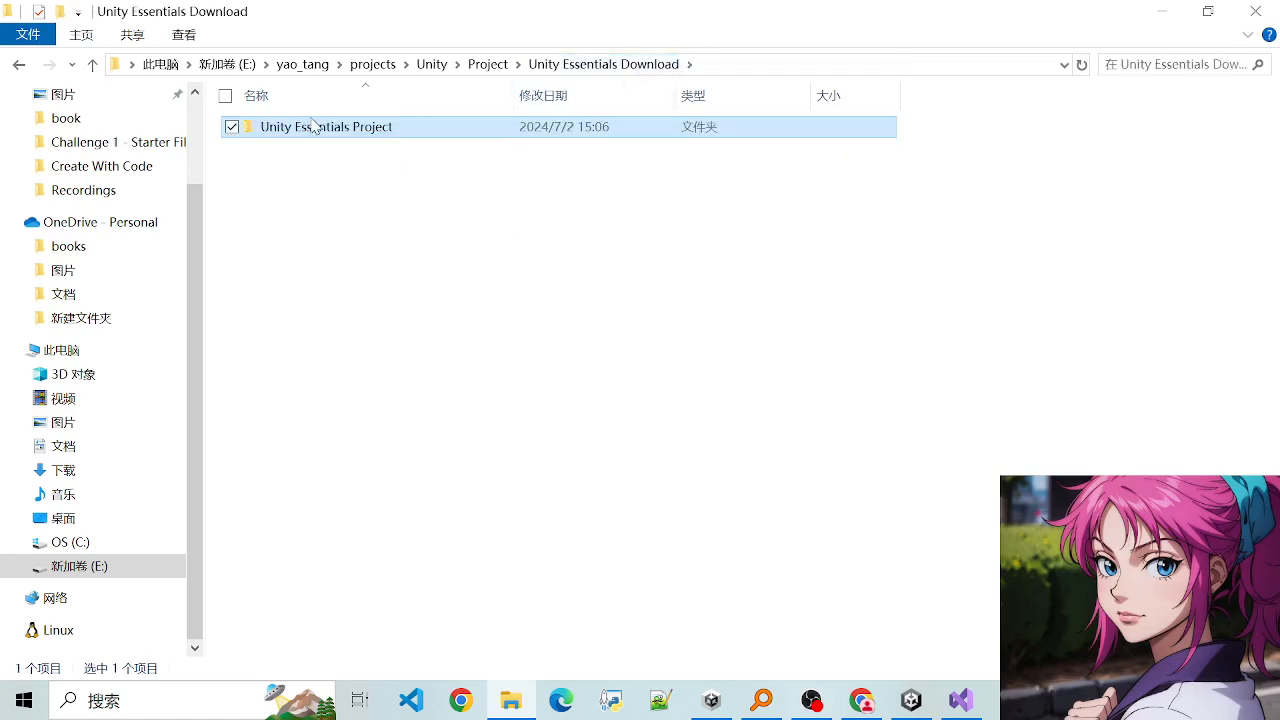
- Open the Materials folder inside Unity Essentials Project, Assets, _Unity Essentials
double_click(322, 127)
double_click(287, 149)
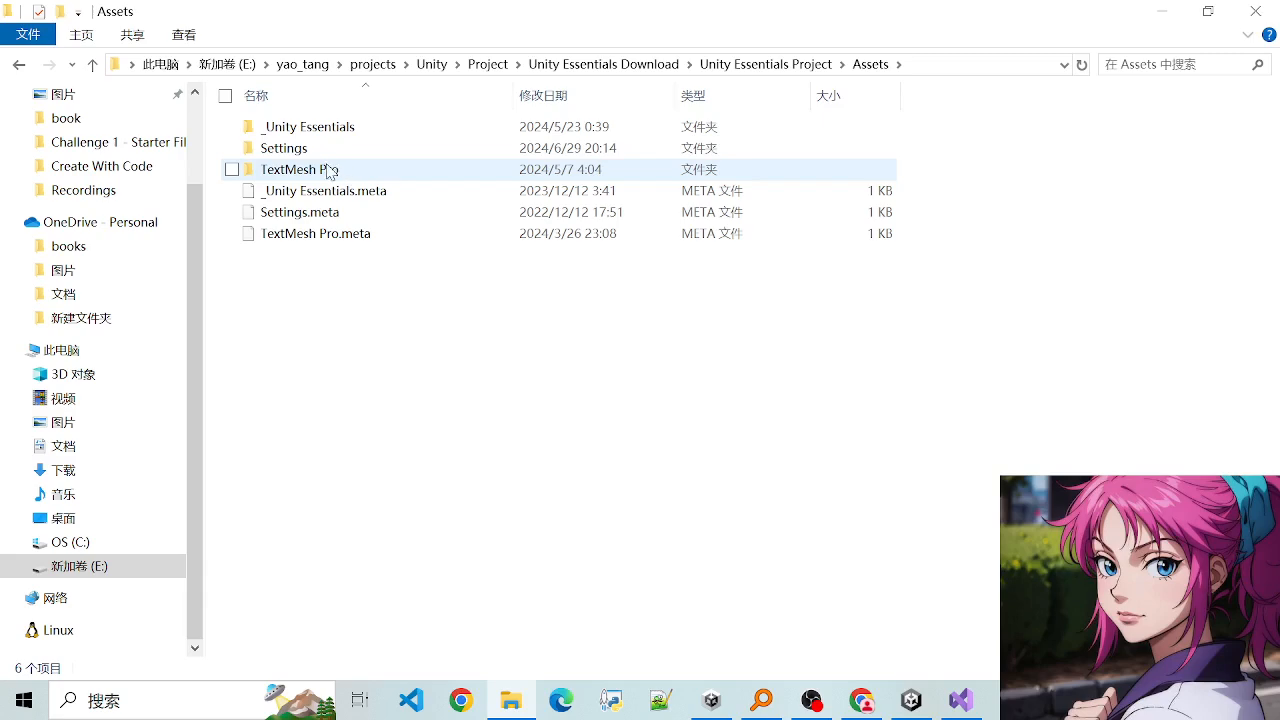
double_click(322, 130)
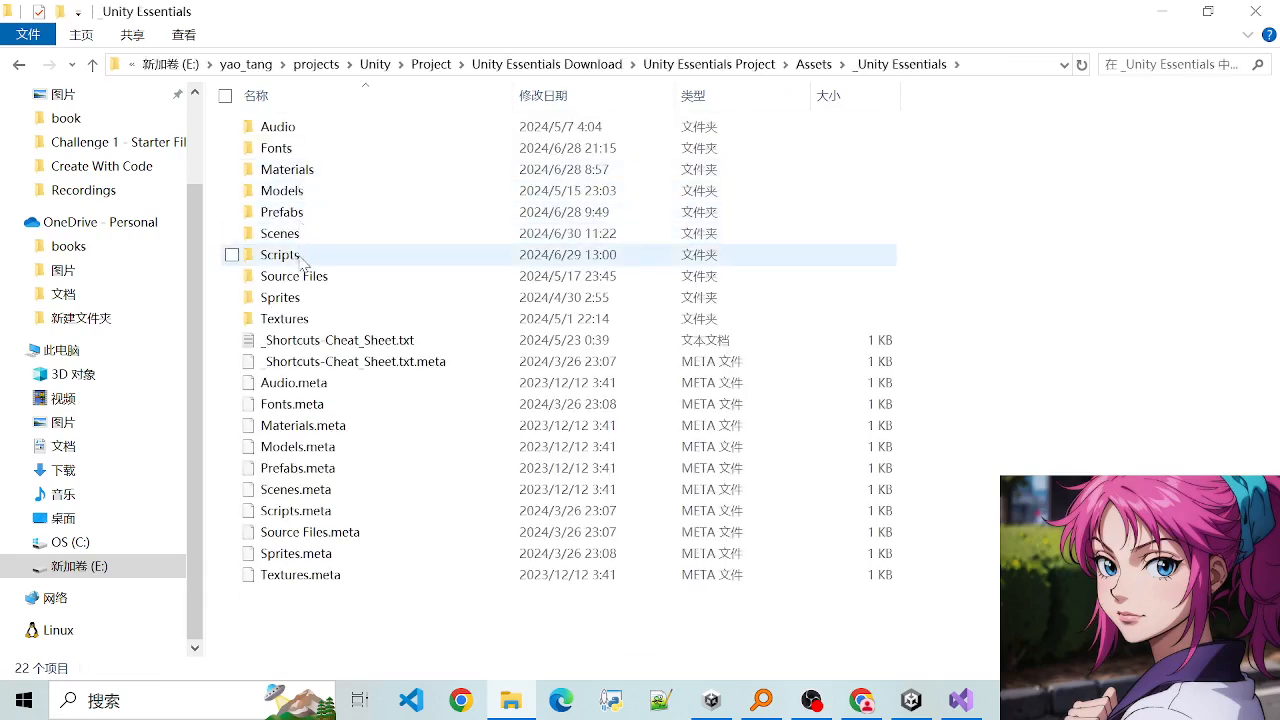
double_click(290, 170)
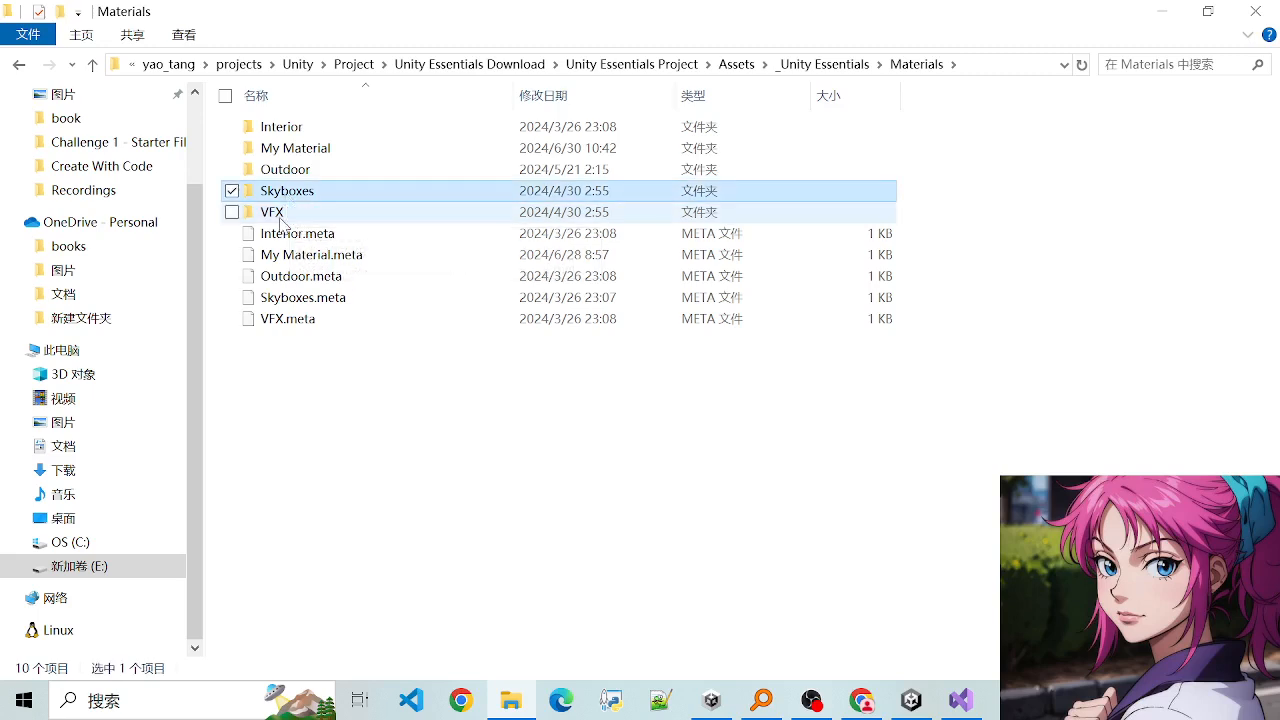
- Import Material_BurstVFX from the Materials VFX folder into the Tutorial1 project's Audios folder and select the imported material
double_click(274, 212)
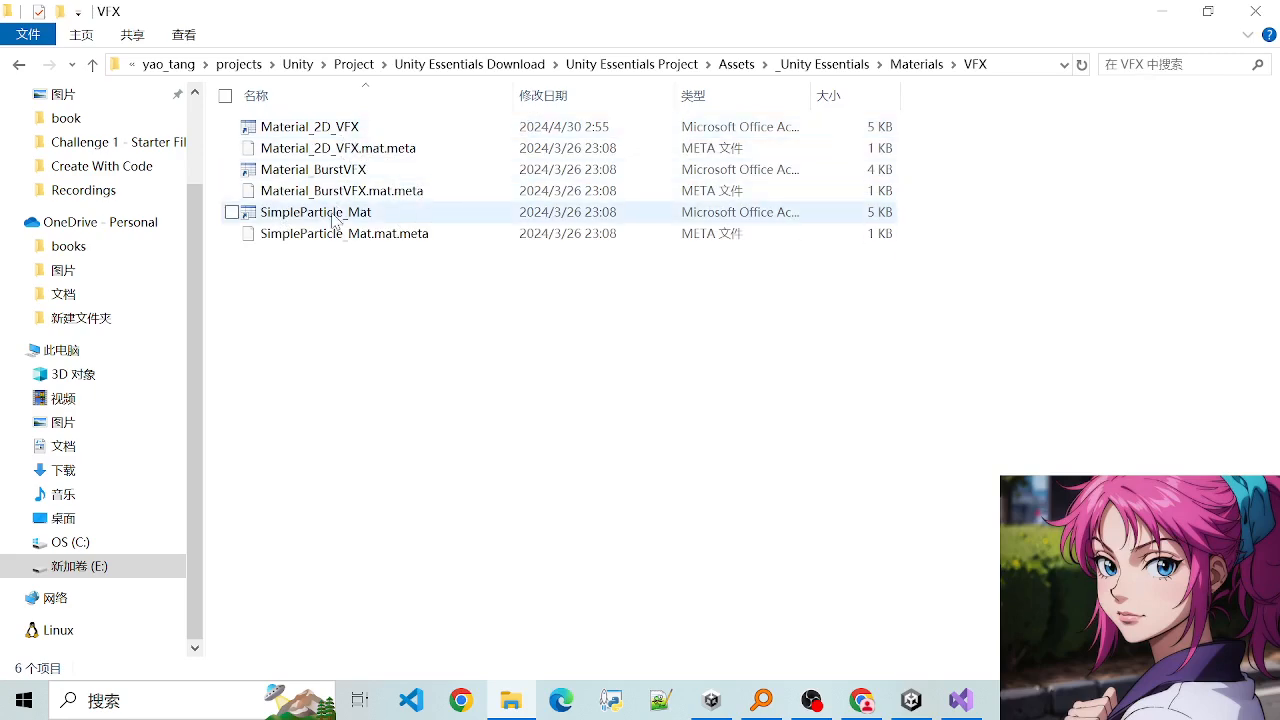
click(354, 178)
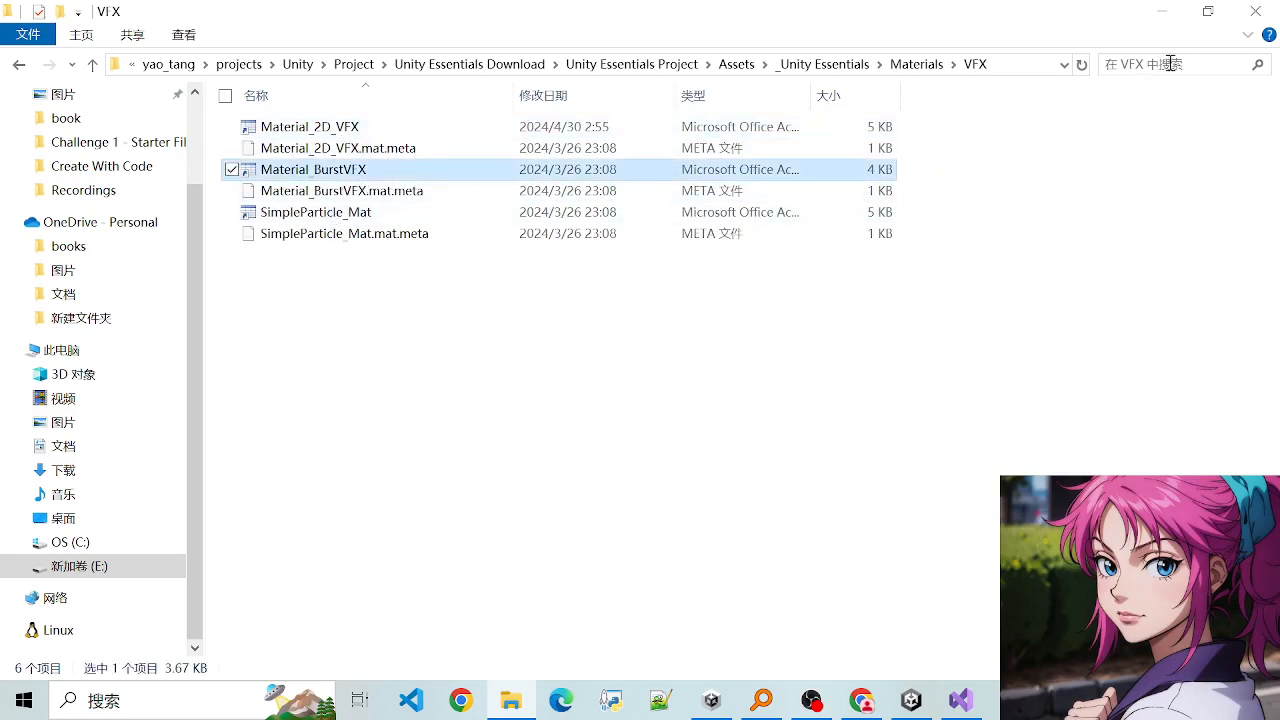
click(1208, 11)
drag(470, 248, 1001, 172)
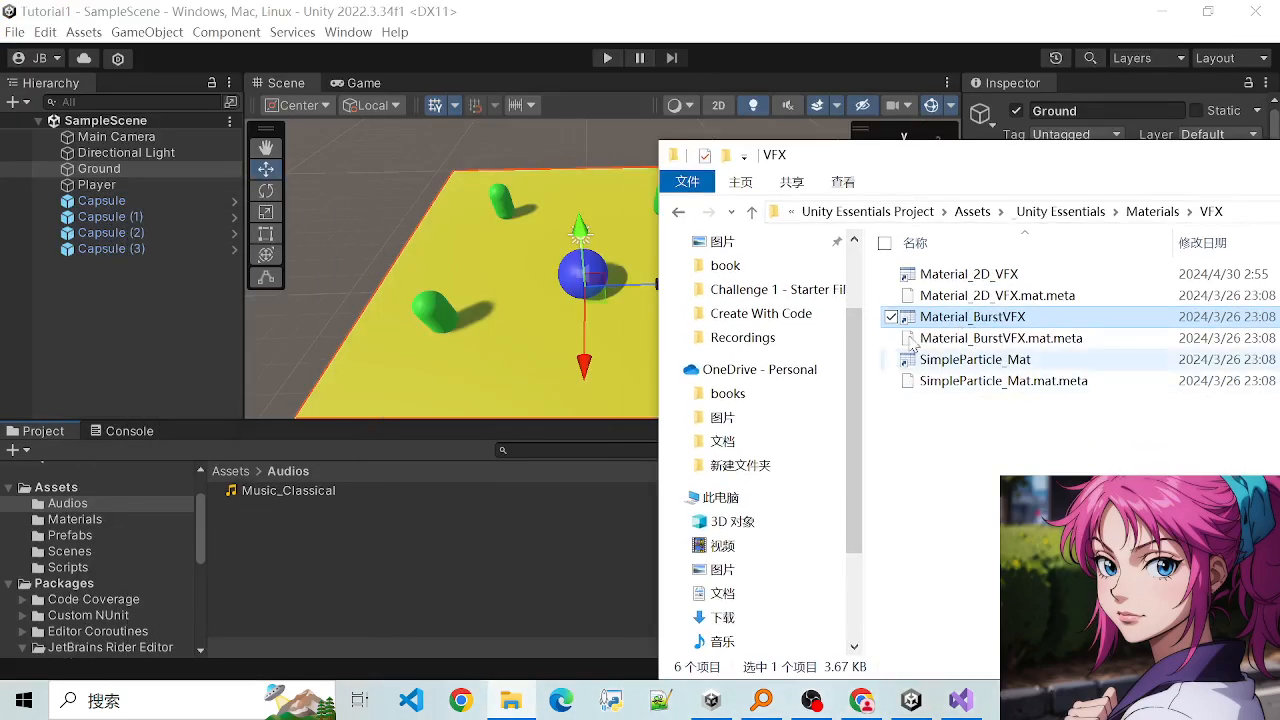
drag(986, 322, 288, 535)
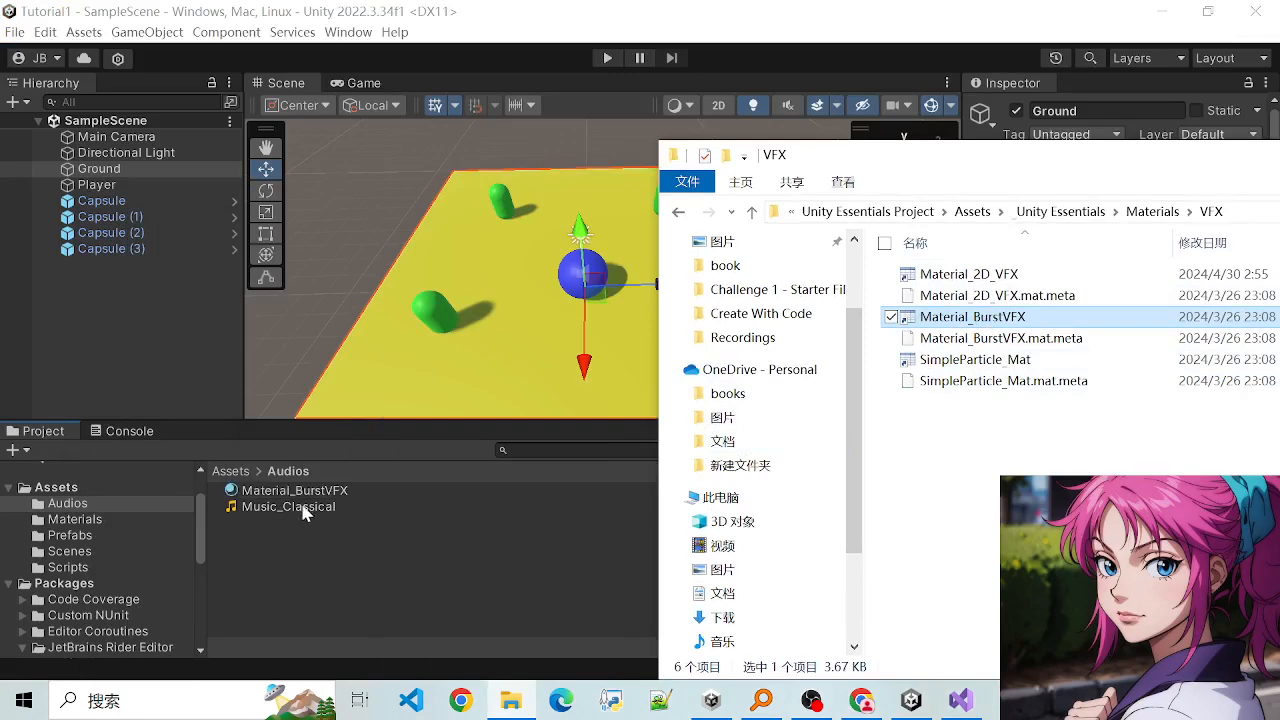
click(312, 500)
click(314, 506)
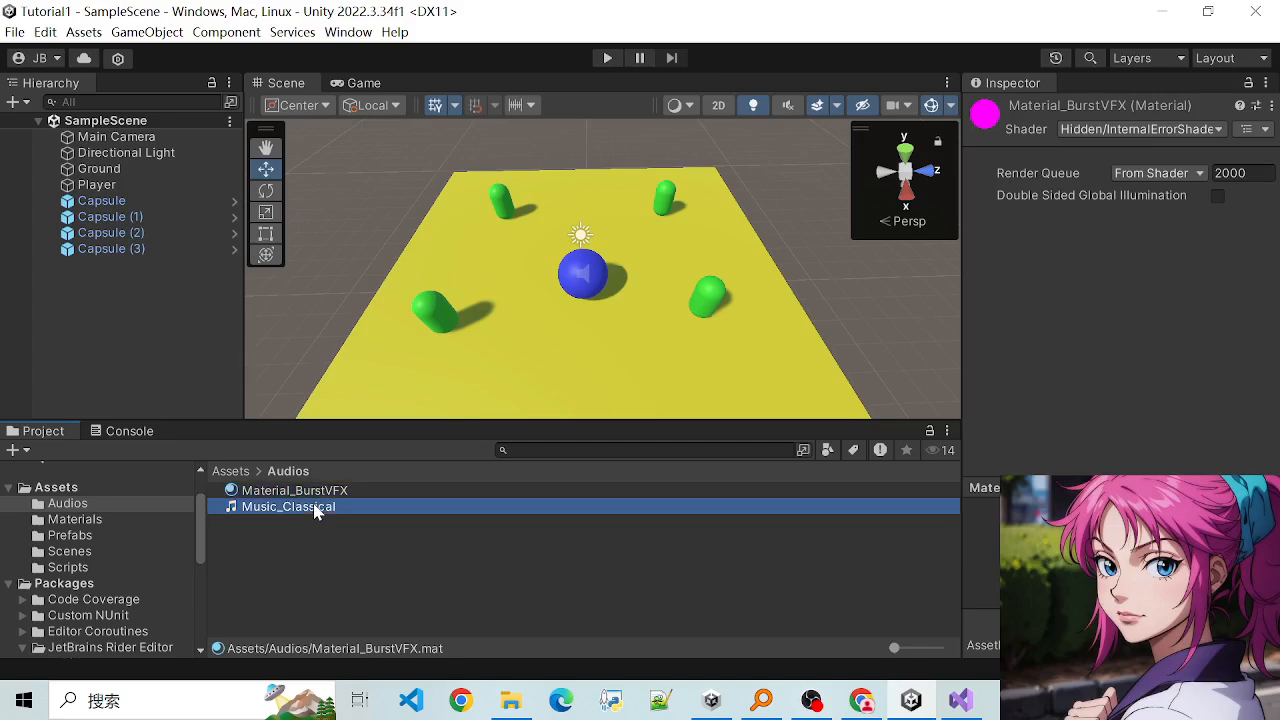
click(306, 495)
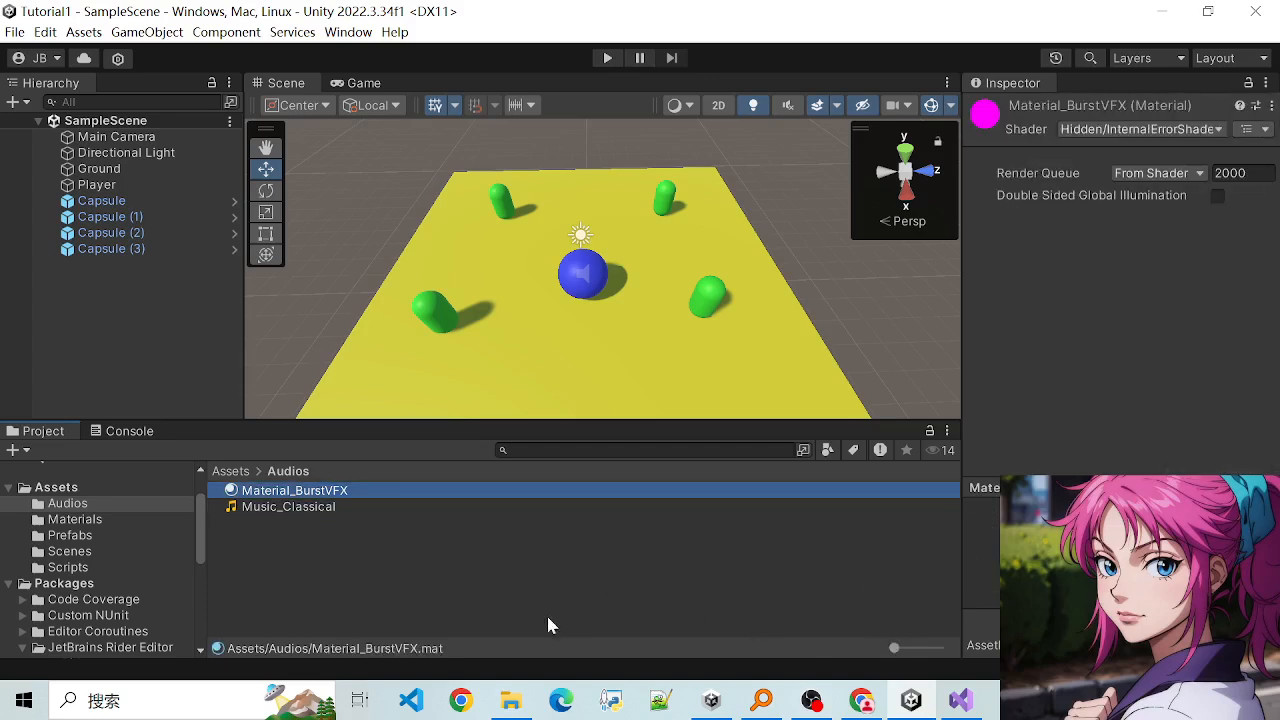
- In File Explorer, look through the Scripts, Provided Scripts and Sprites folders of _Unity Essentials and go up to the Project folder
click(511, 700)
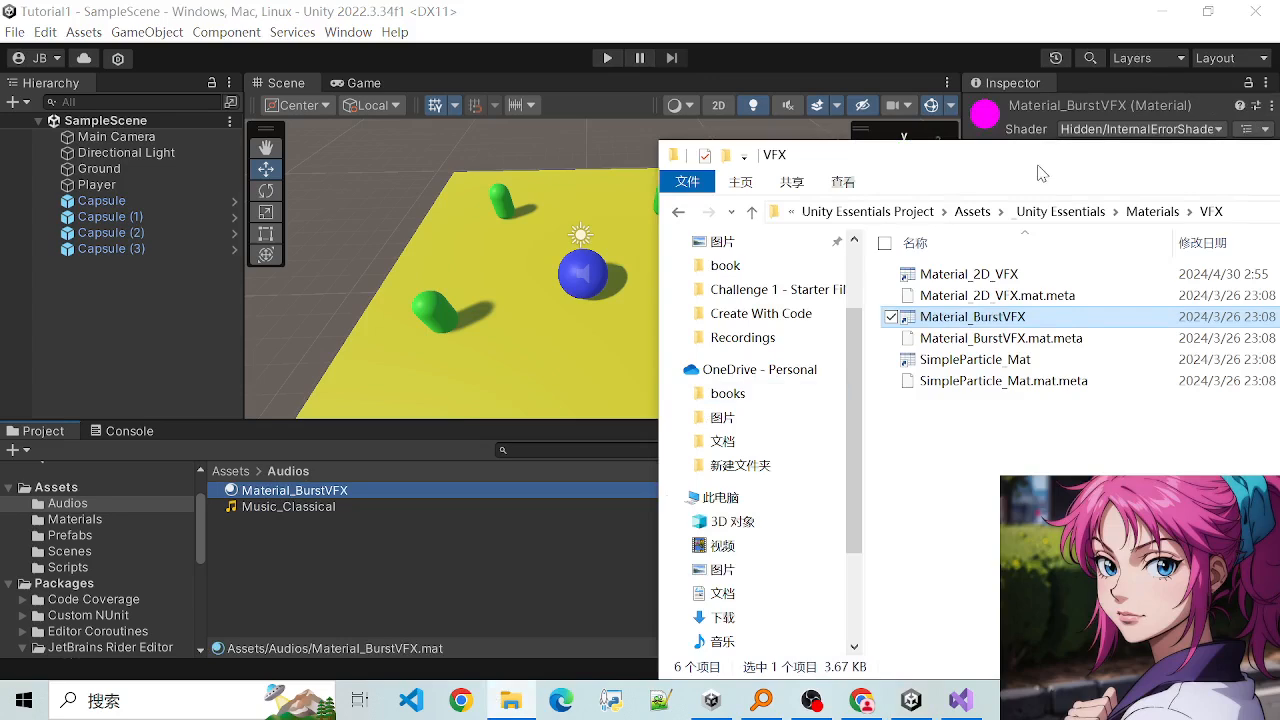
drag(1040, 173, 712, 162)
click(738, 200)
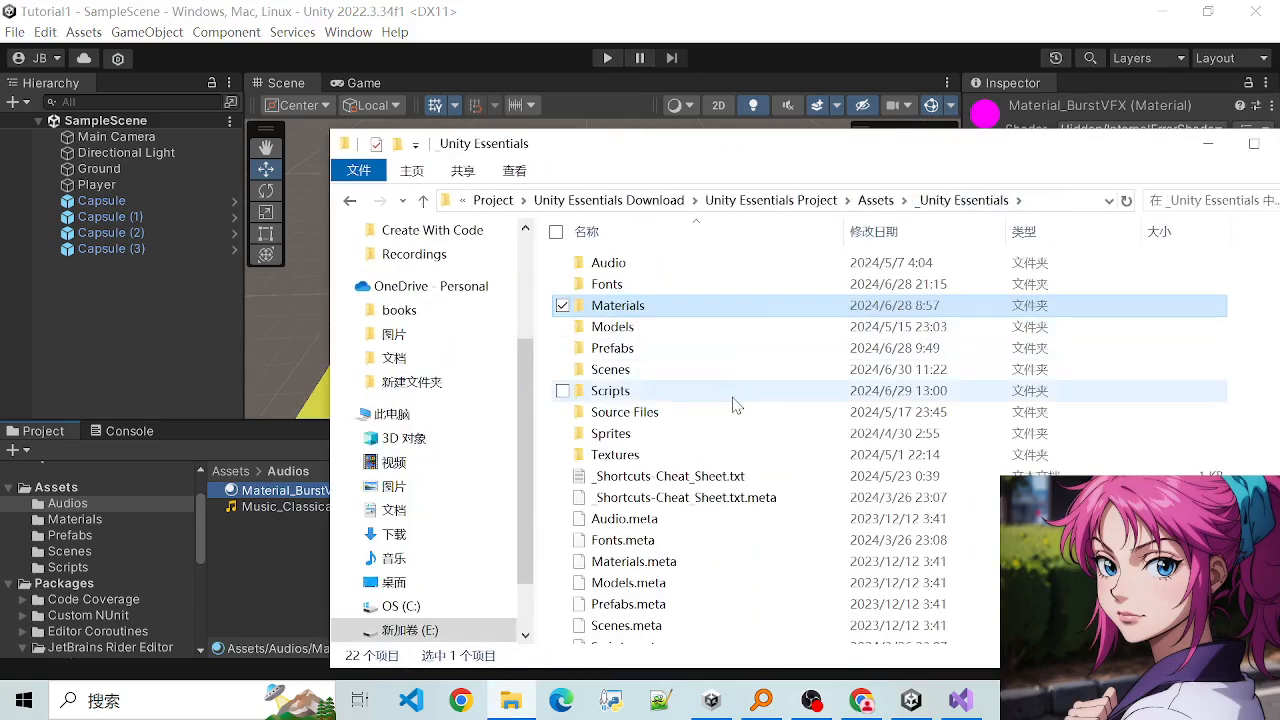
scroll(732, 404, down, 1)
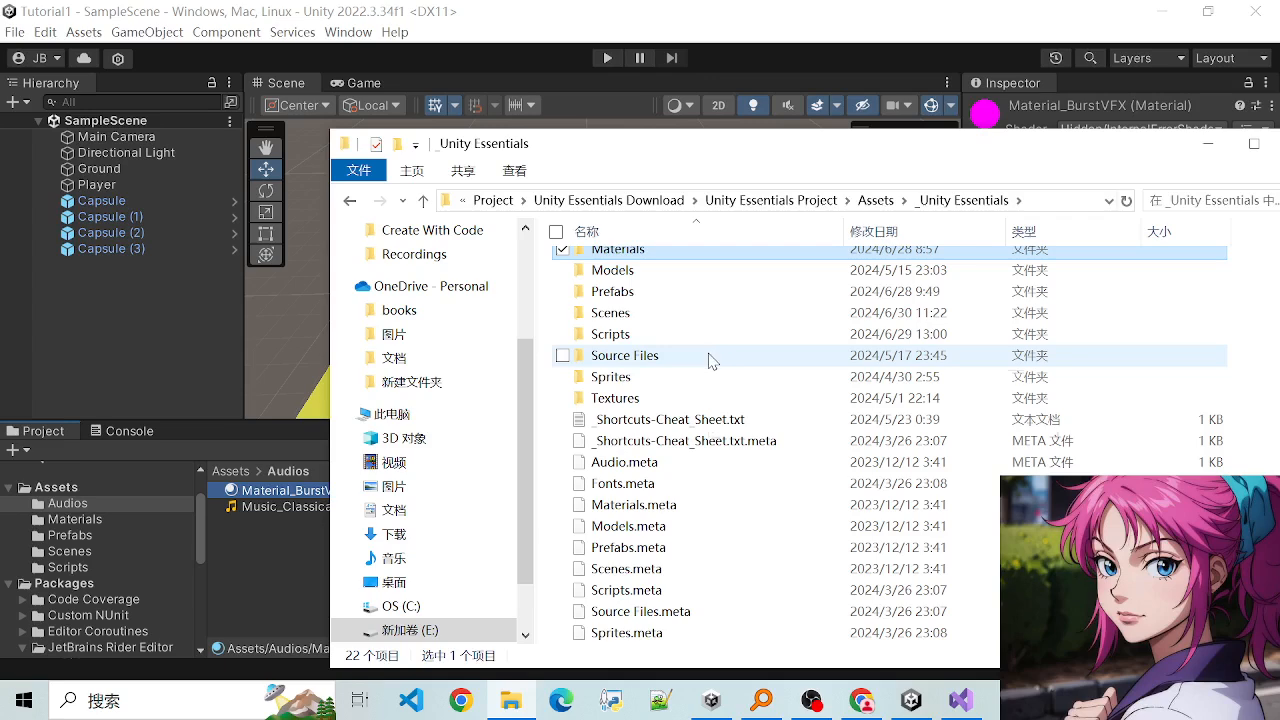
double_click(612, 336)
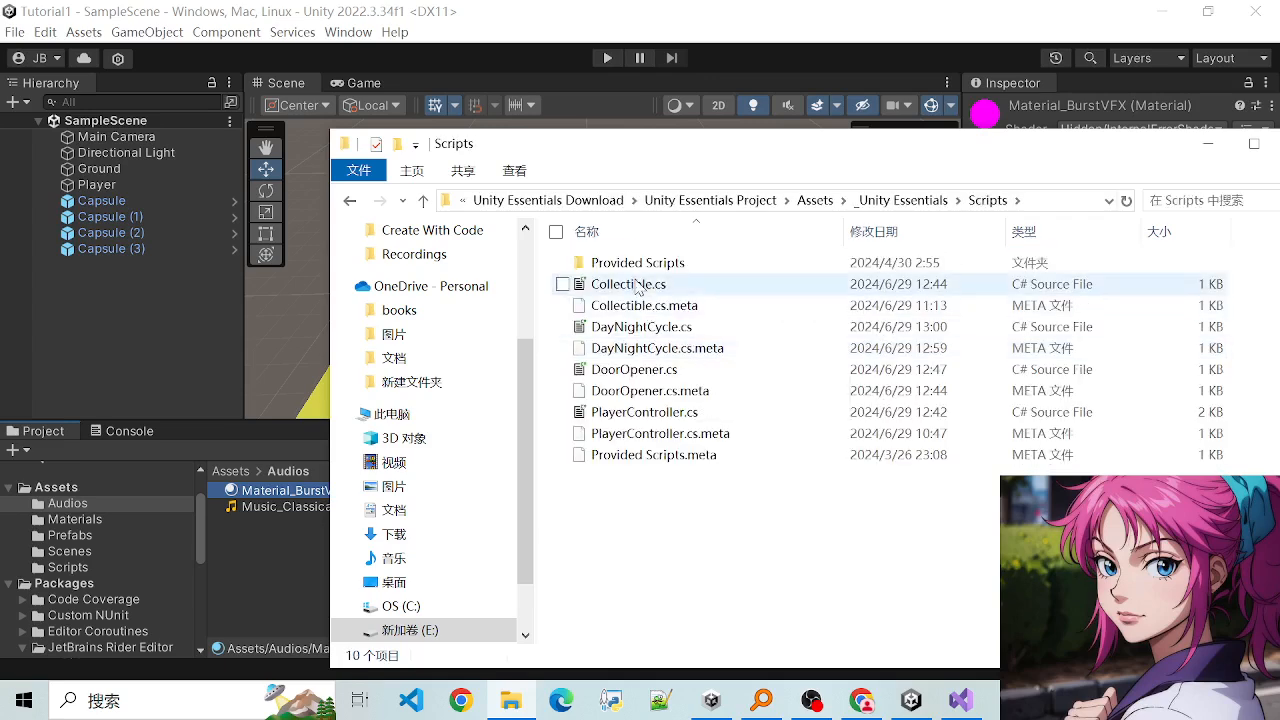
double_click(736, 262)
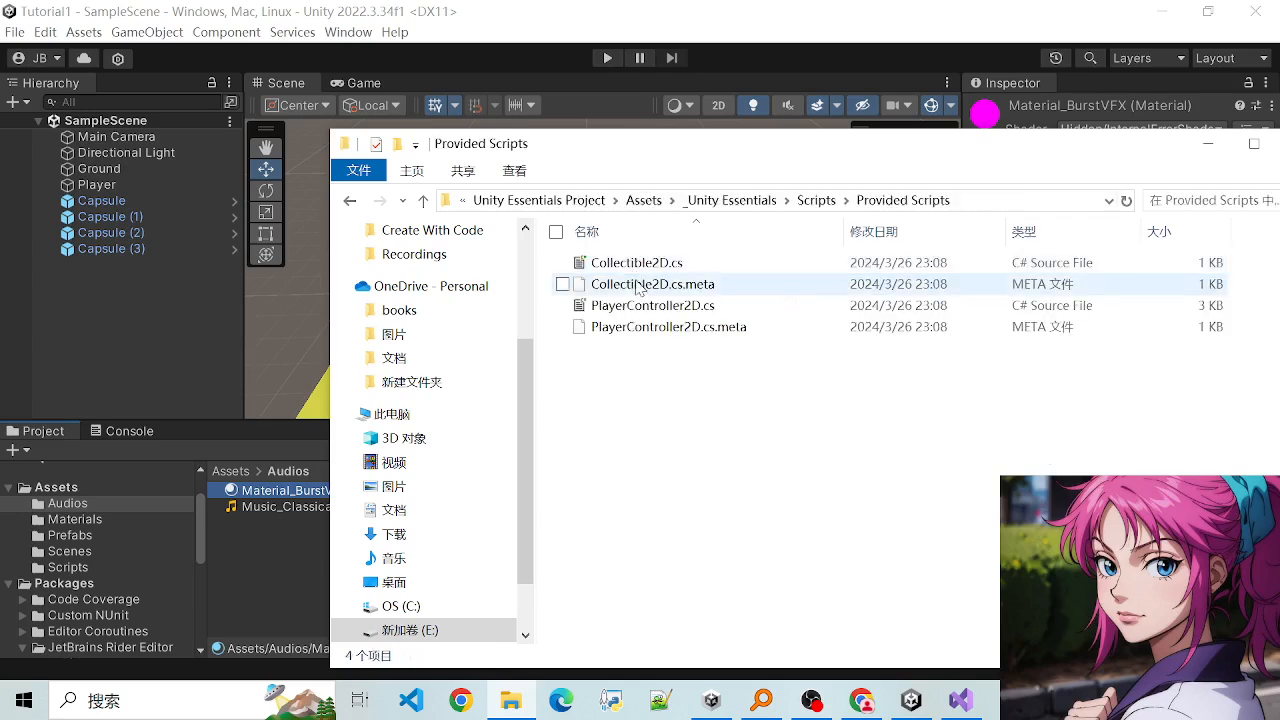
click(760, 201)
scroll(686, 410, down, 1)
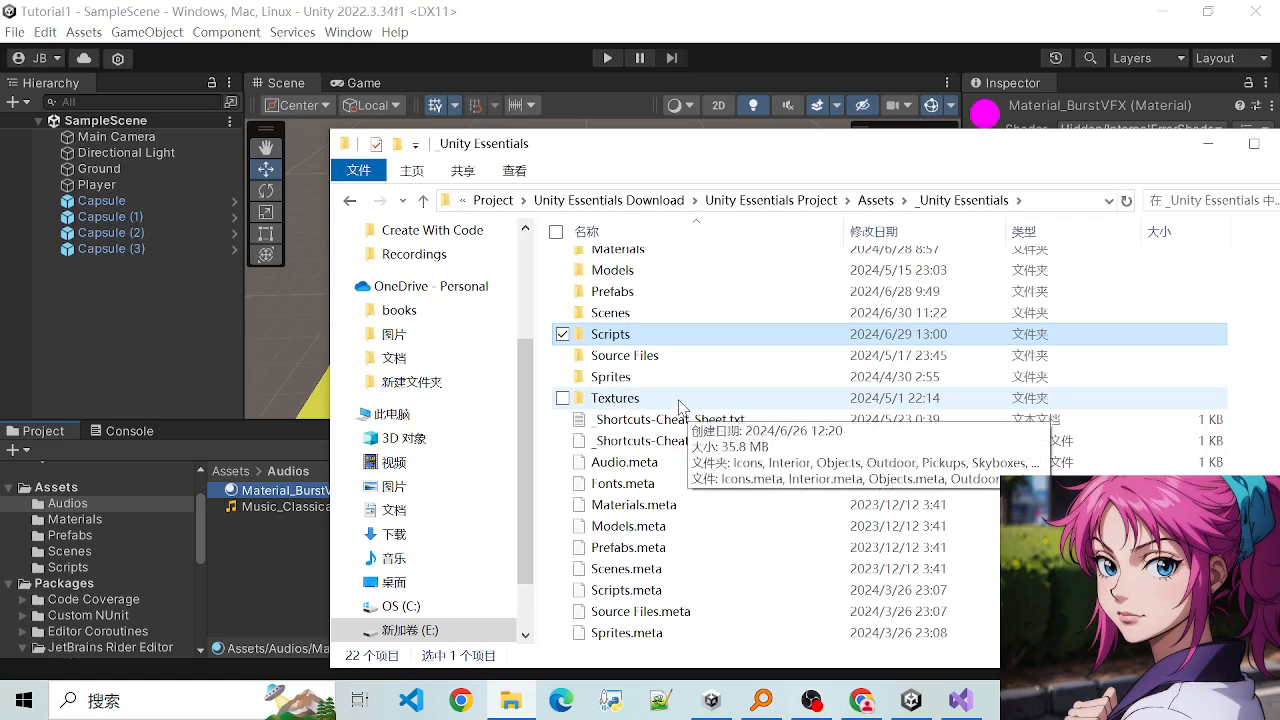
double_click(616, 378)
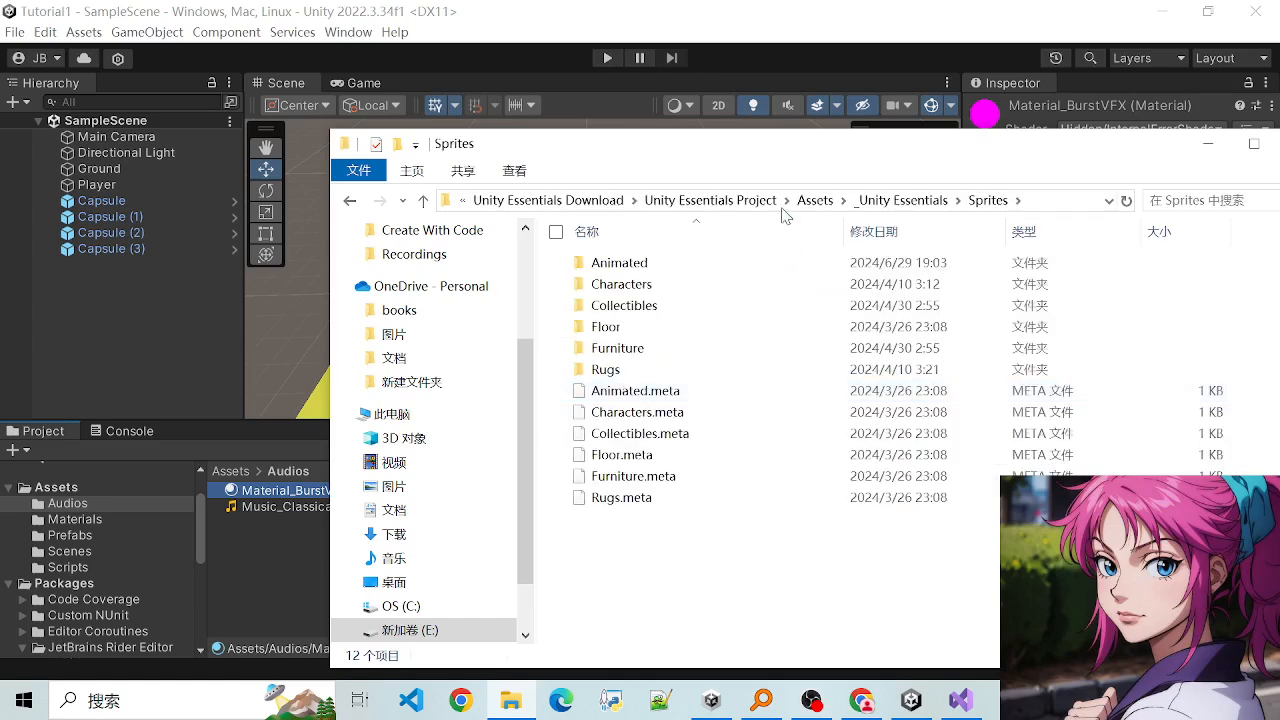
click(815, 200)
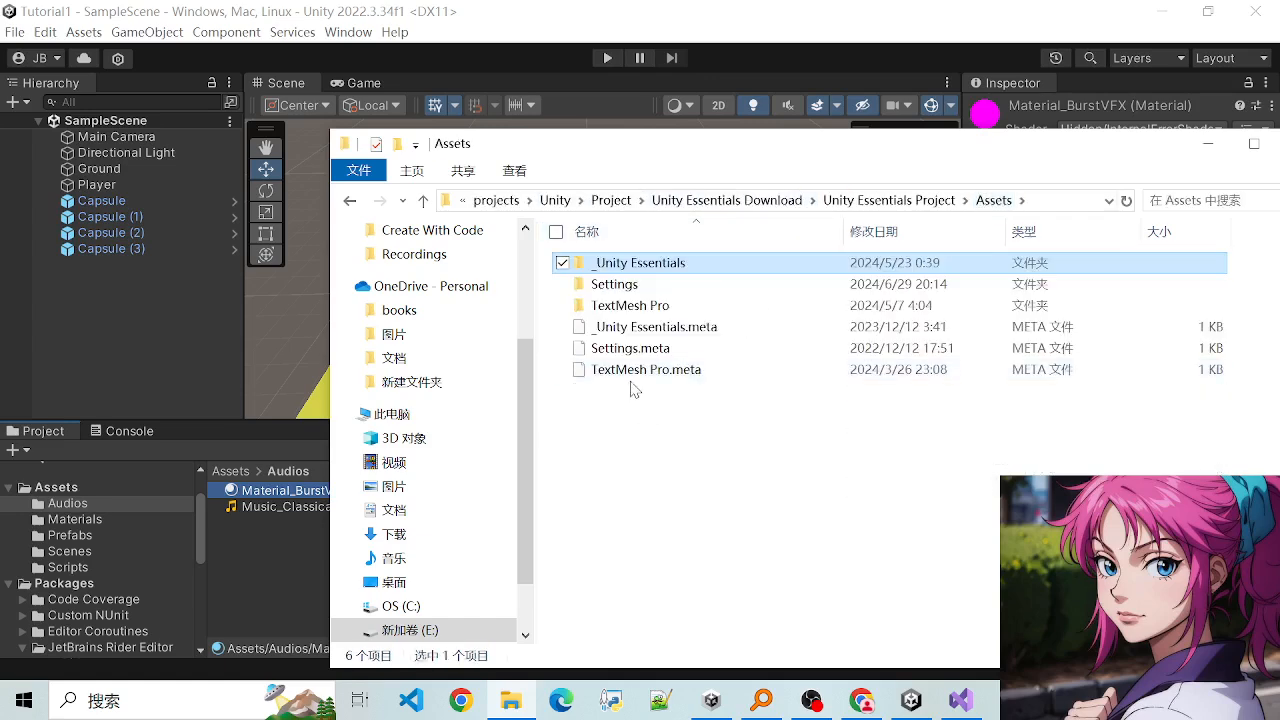
click(737, 202)
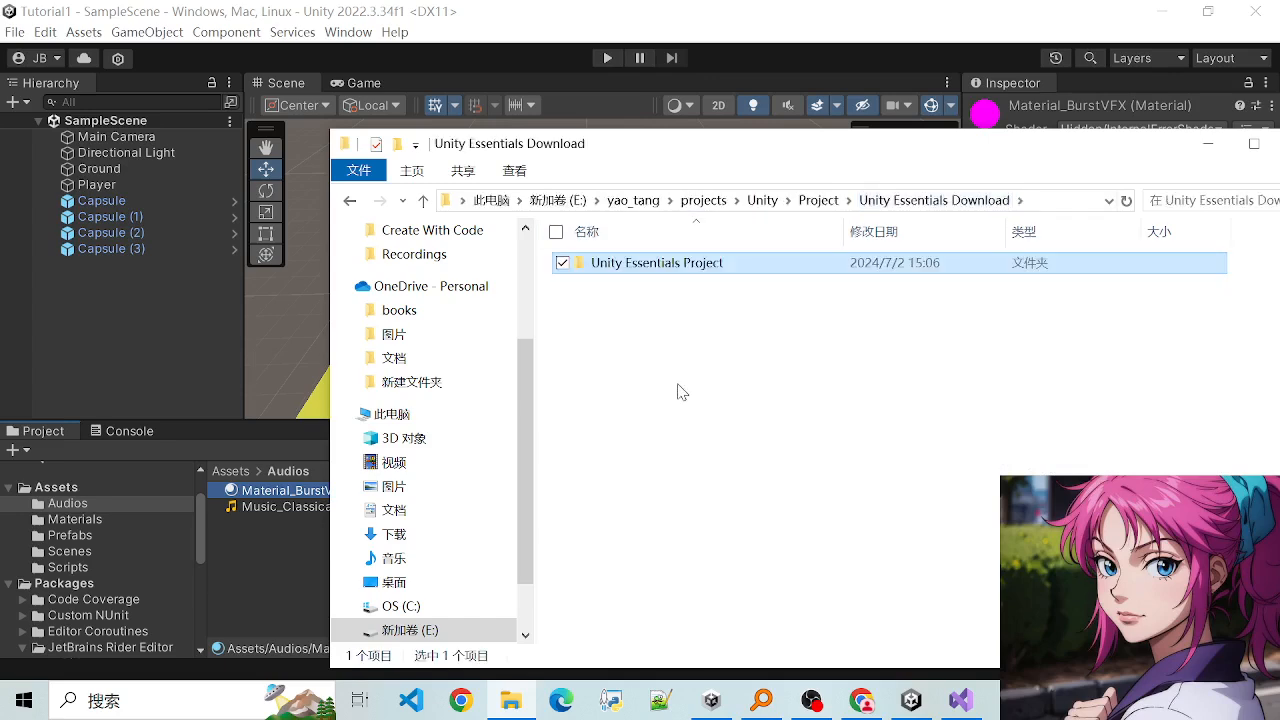
click(814, 198)
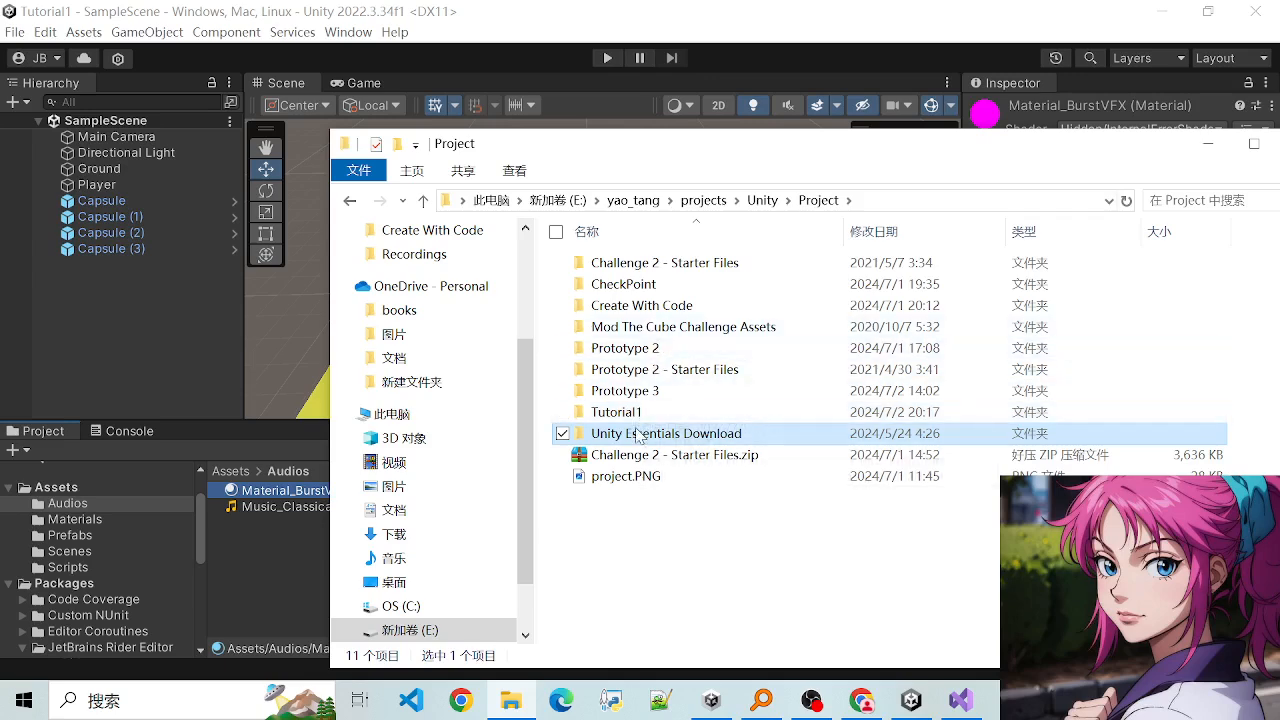
- Open the VFX folder under Unity Essentials Download, Unity Essentials Project, Assets, _Unity Essentials, Prefabs
double_click(637, 430)
double_click(612, 264)
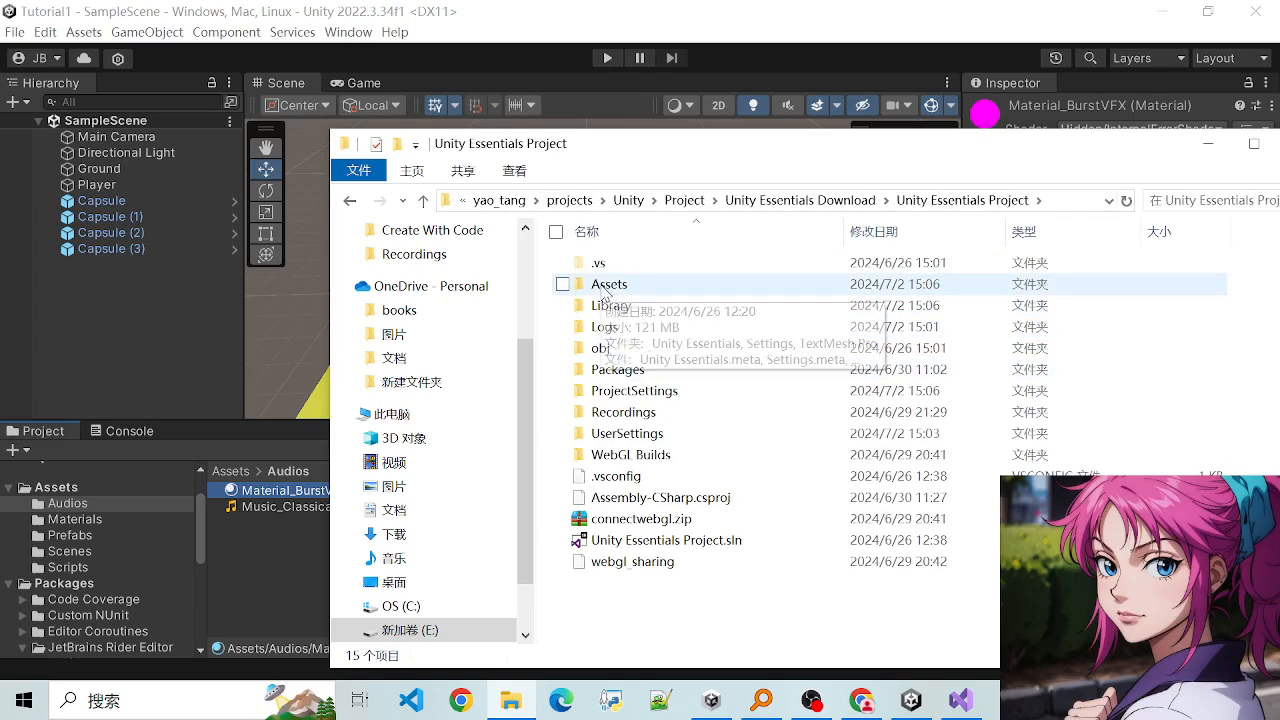
click(609, 292)
double_click(610, 291)
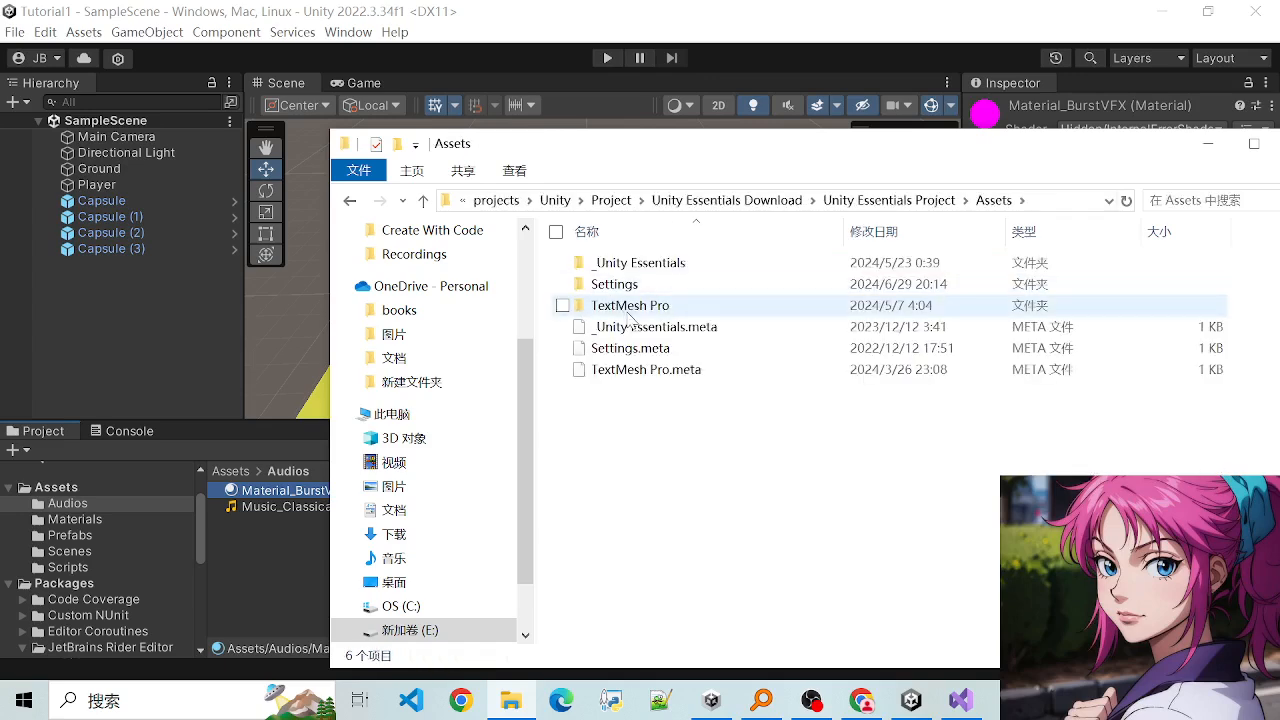
double_click(605, 262)
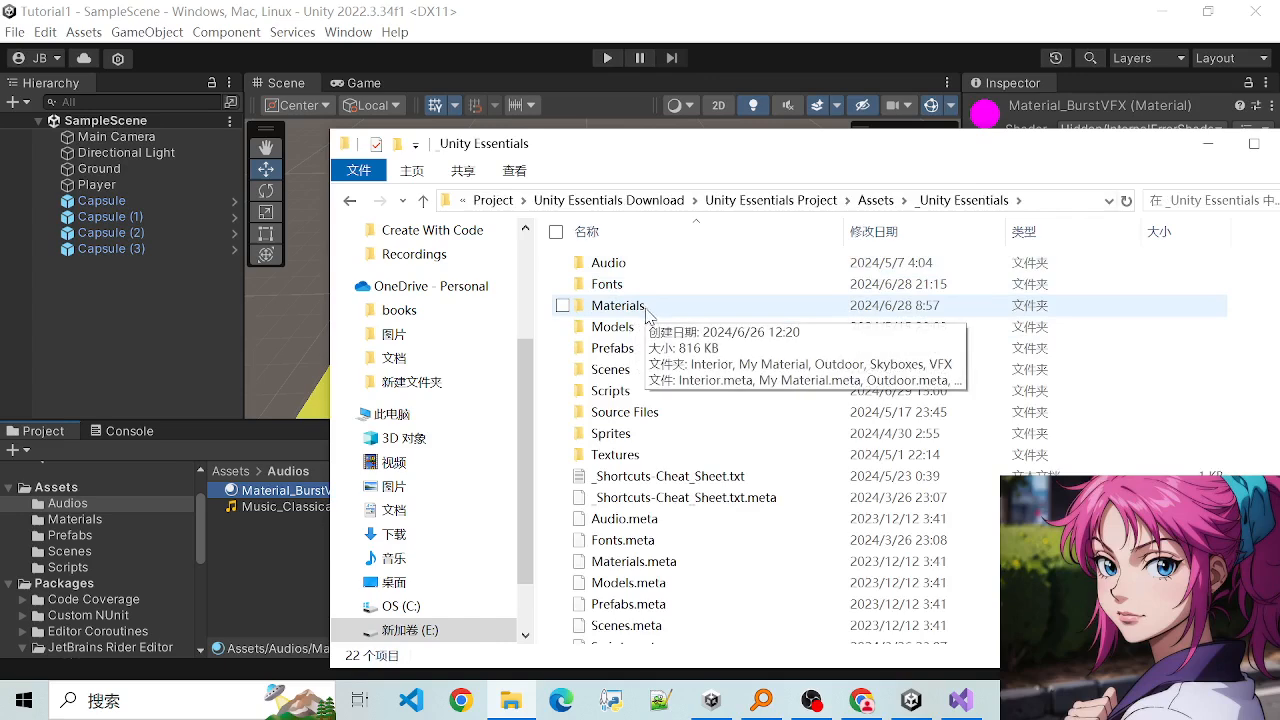
double_click(633, 352)
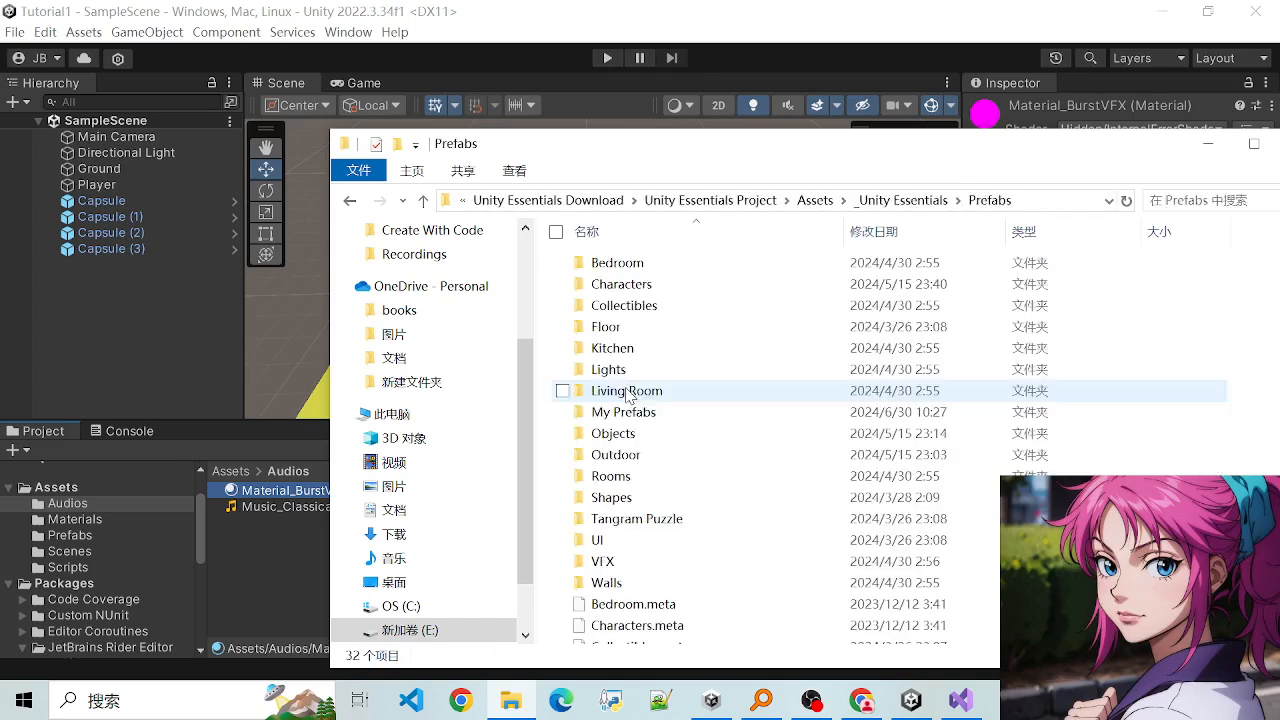
scroll(676, 493, down, 2)
scroll(676, 493, down, 1)
scroll(650, 490, up, 1)
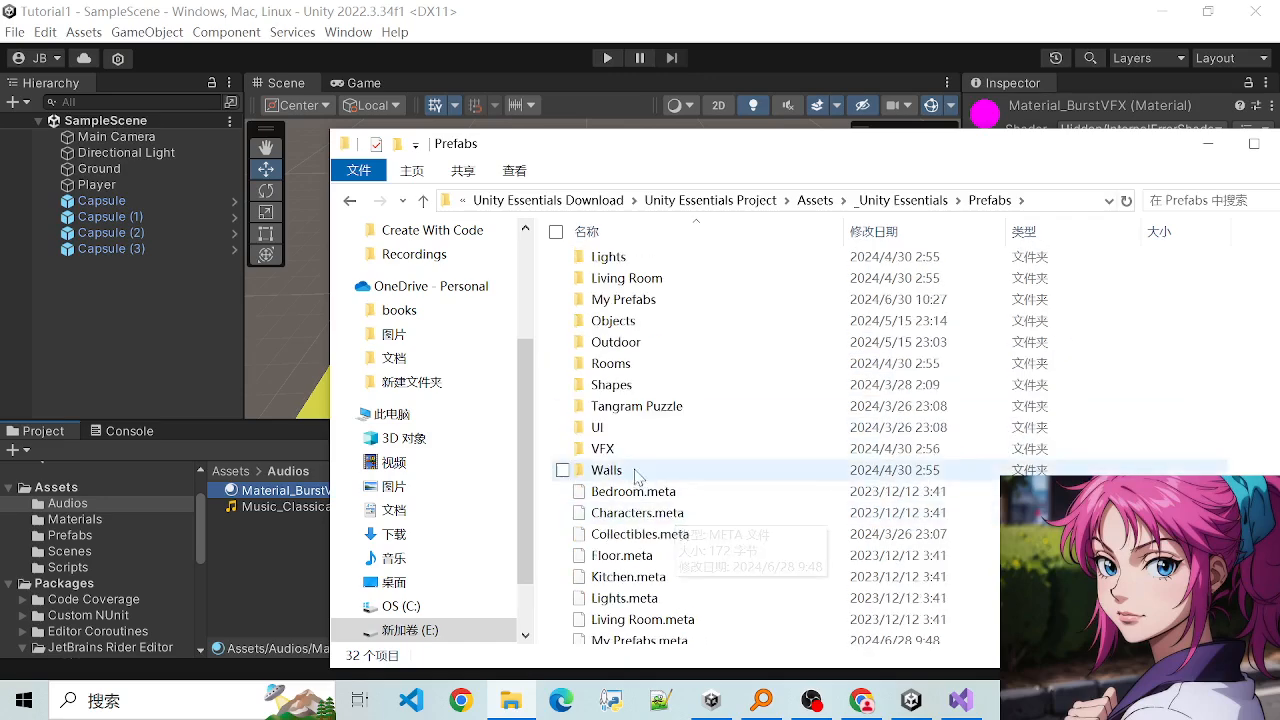
click(603, 452)
double_click(603, 452)
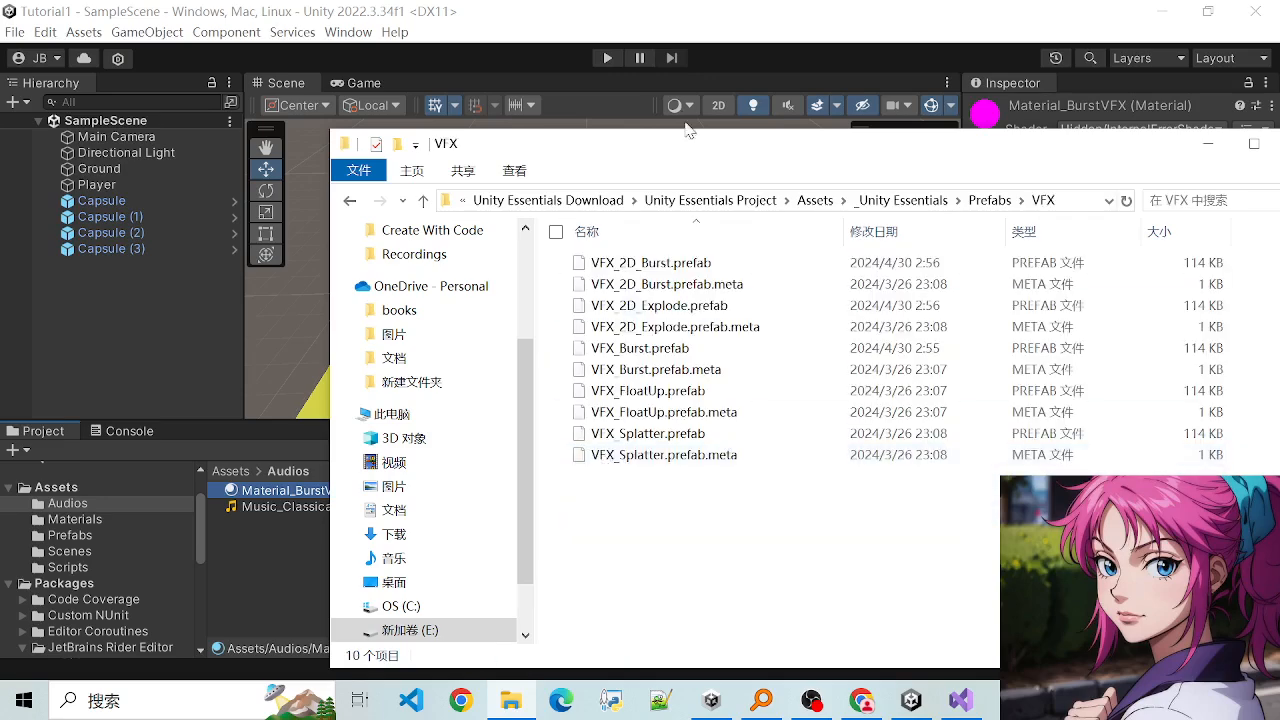
- Import VFX_Burst.prefab into the Tutorial1 project's Audios folder and inspect its Particle System component
drag(632, 154, 805, 213)
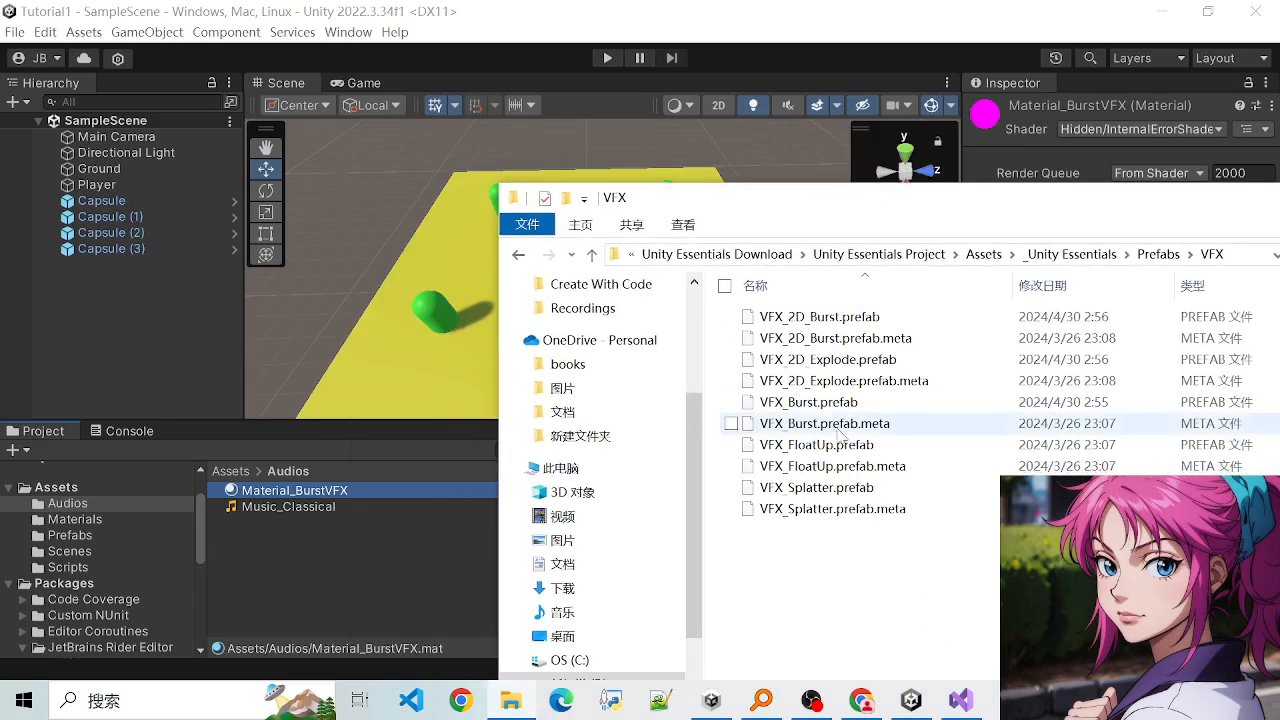
click(785, 409)
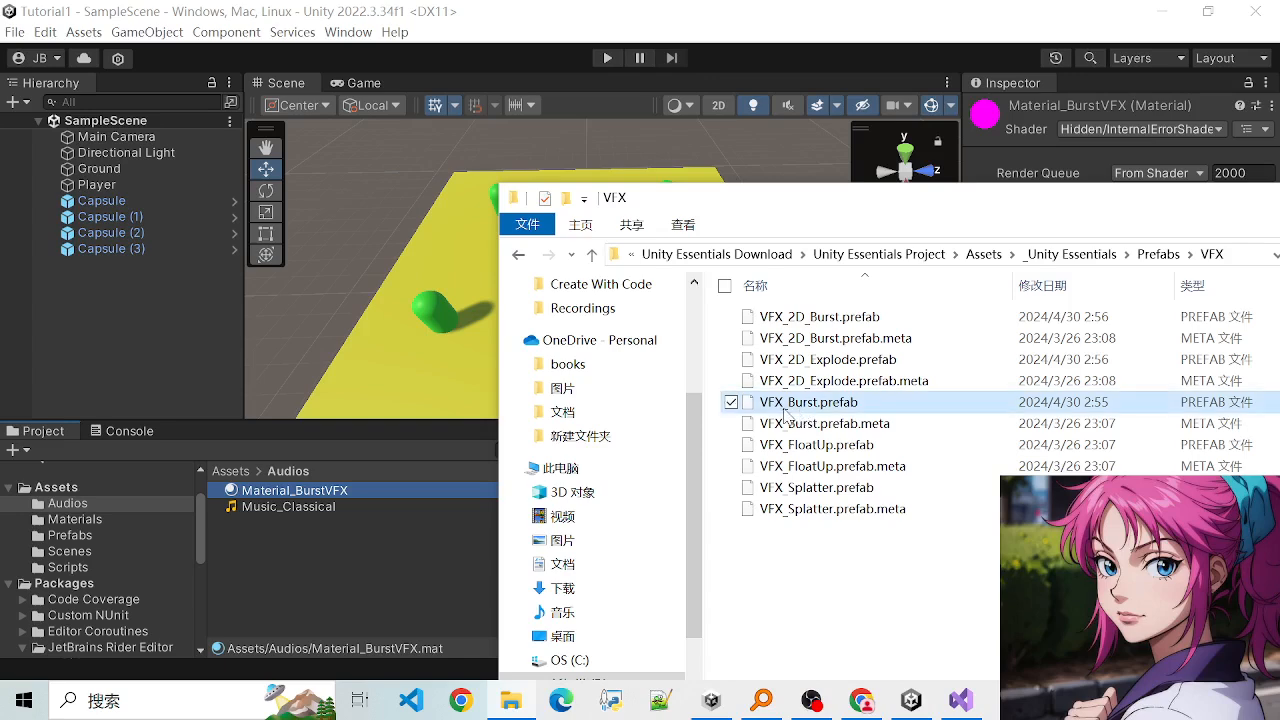
drag(825, 402, 342, 583)
drag(270, 555, 304, 554)
click(266, 525)
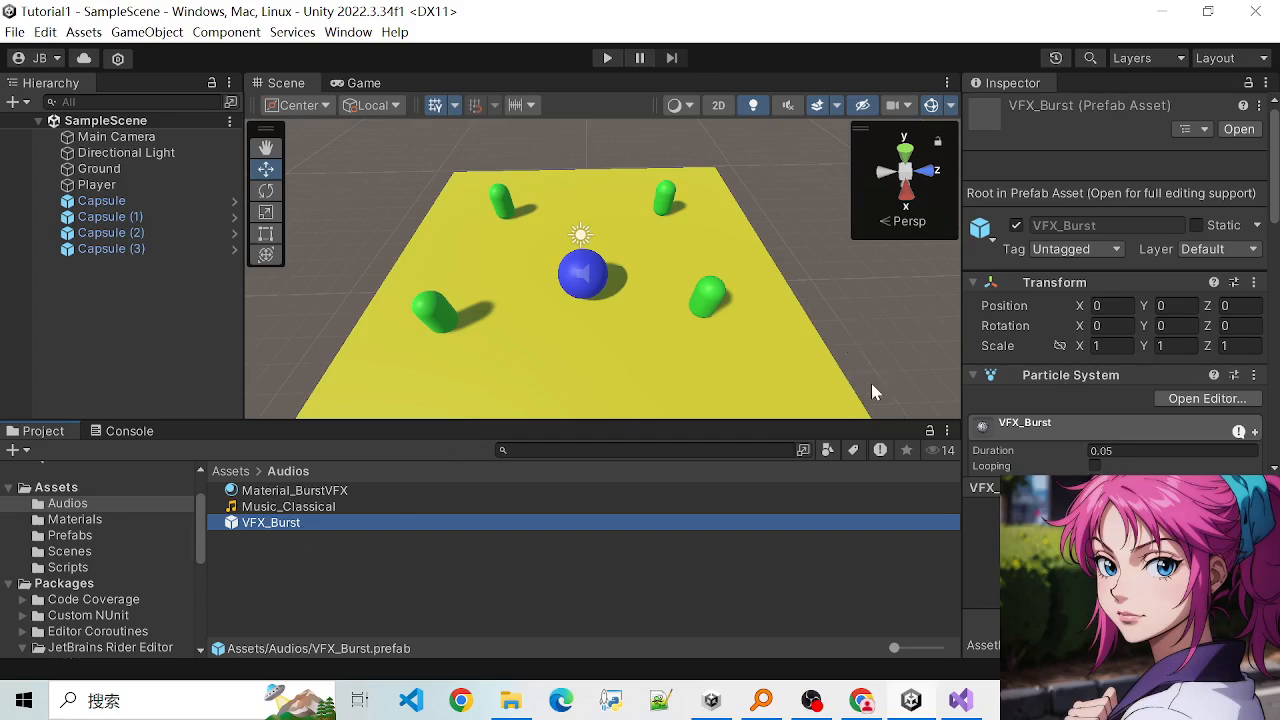
click(976, 376)
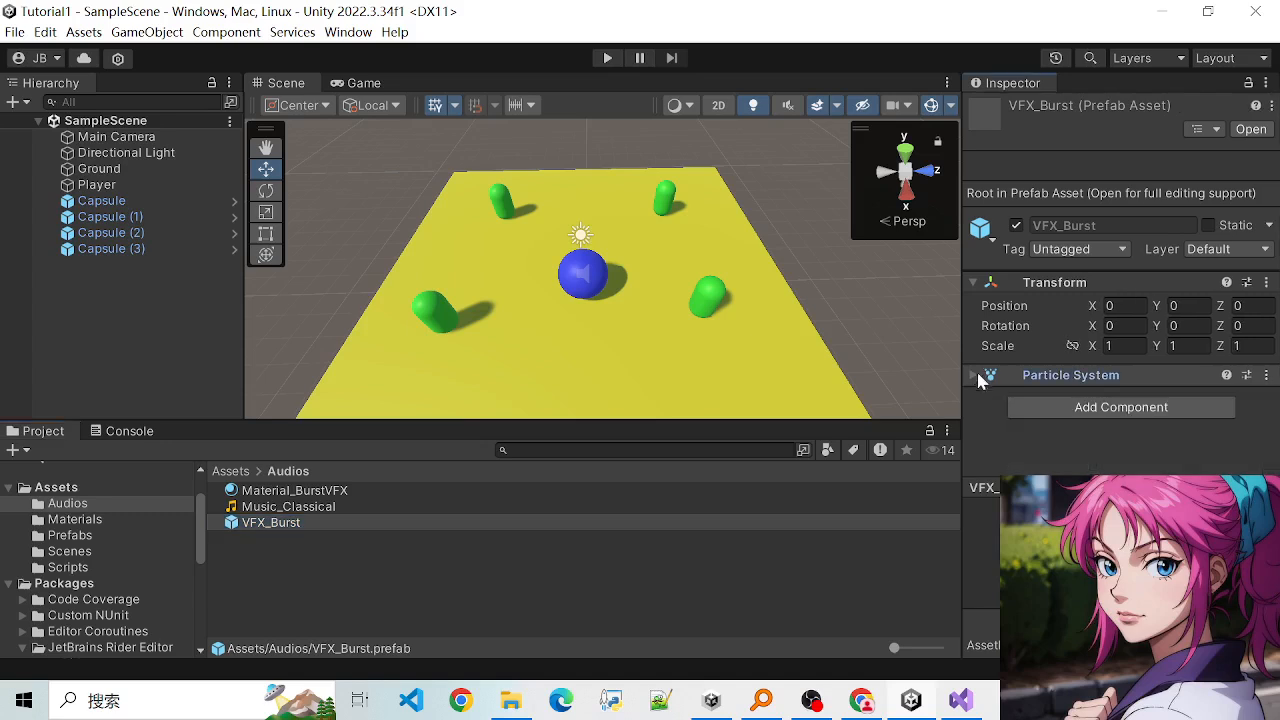
click(980, 377)
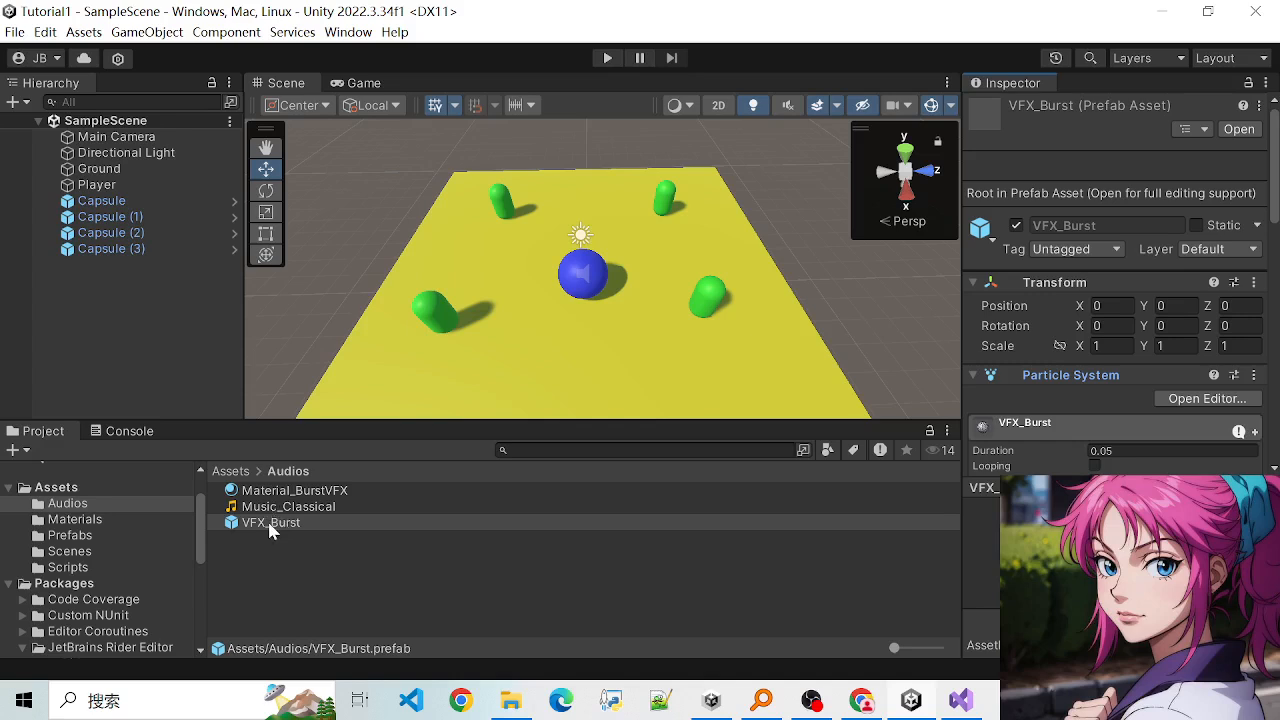
- Add the VFX_Burst prefab to SampleScene and move it beside the Player sphere to about X 2.94, Y 2
drag(270, 526, 98, 278)
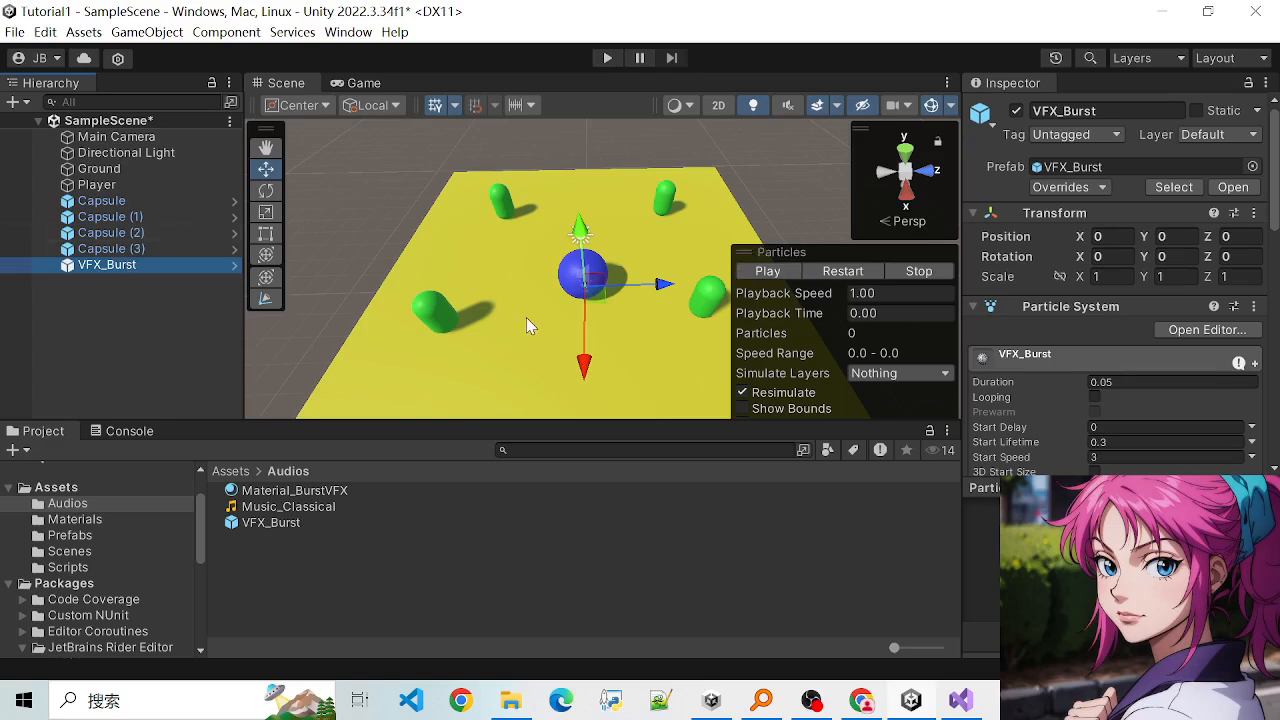
drag(588, 369, 588, 416)
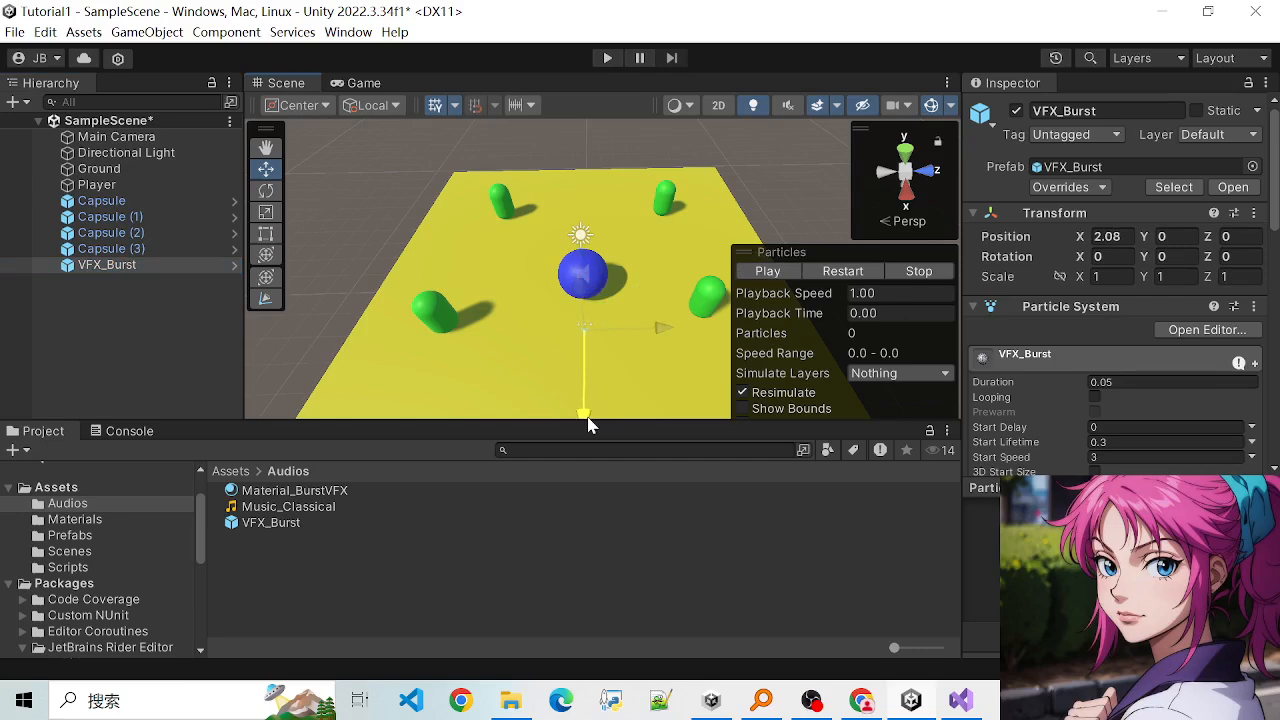
drag(585, 302, 585, 272)
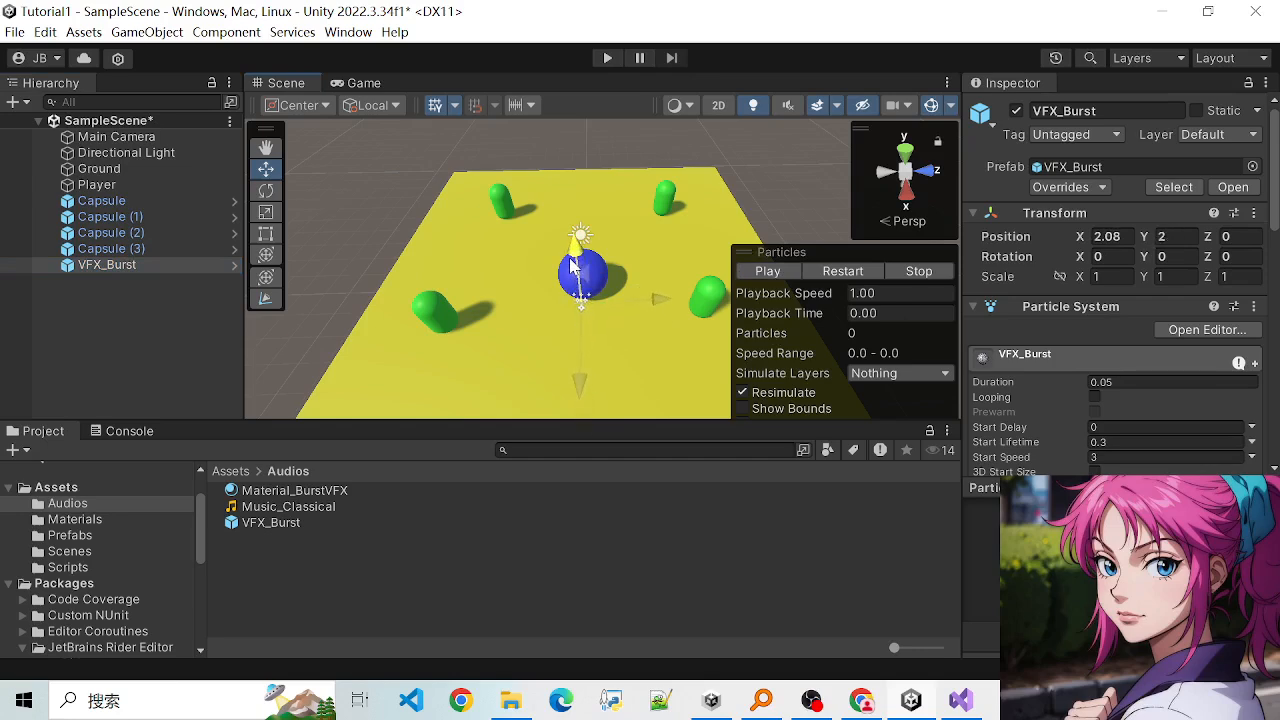
drag(580, 388, 581, 416)
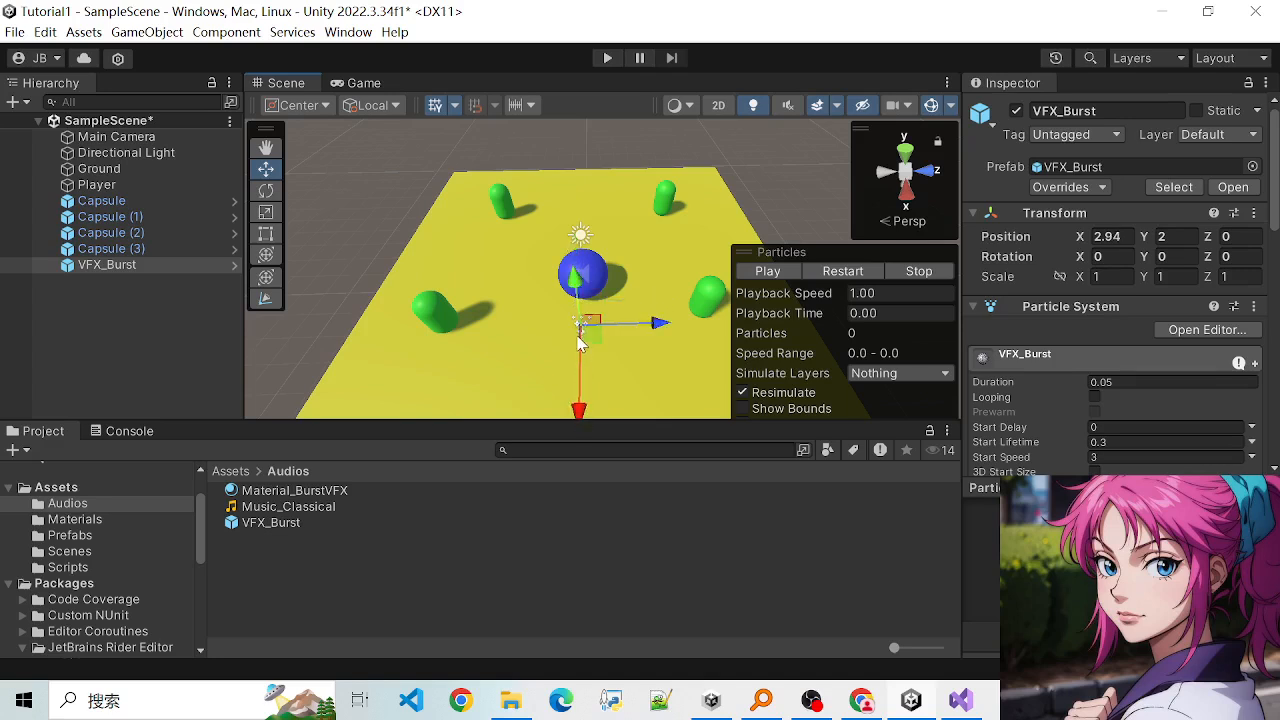
- Preview the VFX_Burst particle effect in the scene by playing it several times
click(767, 272)
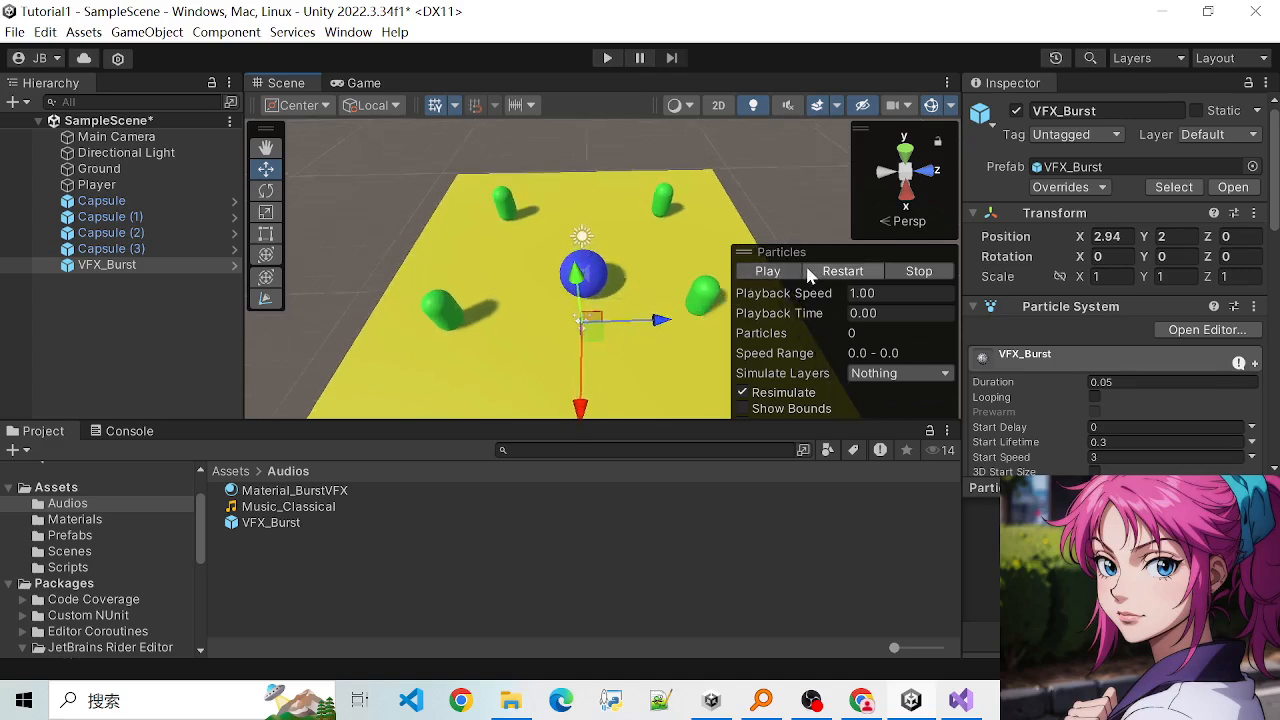
click(767, 272)
click(762, 272)
click(761, 276)
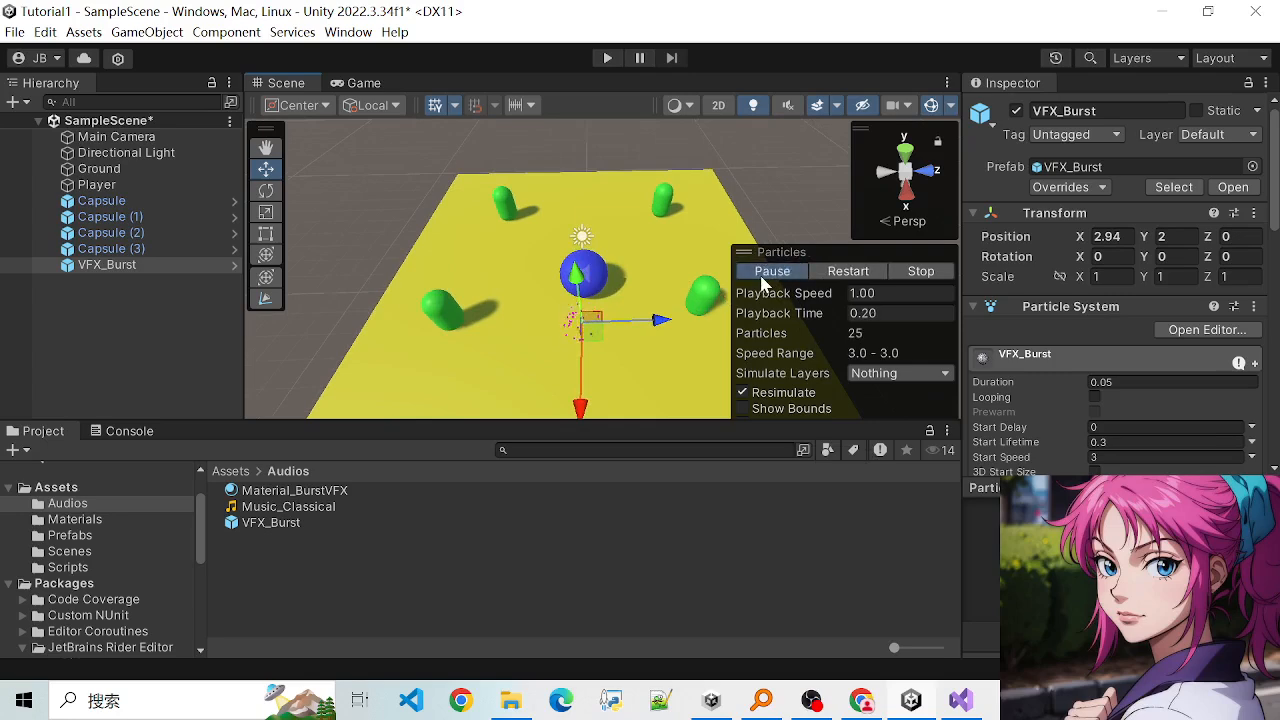
click(761, 276)
click(763, 272)
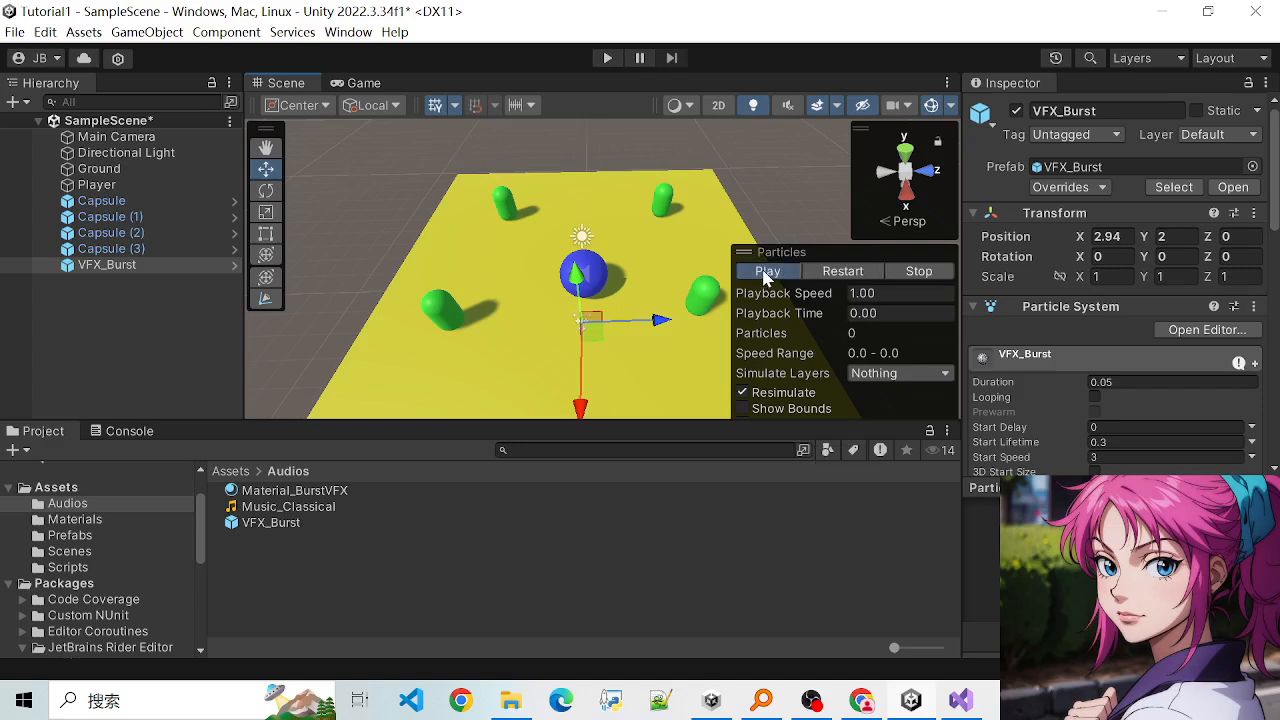
click(763, 272)
click(763, 272)
click(763, 272)
click(763, 272)
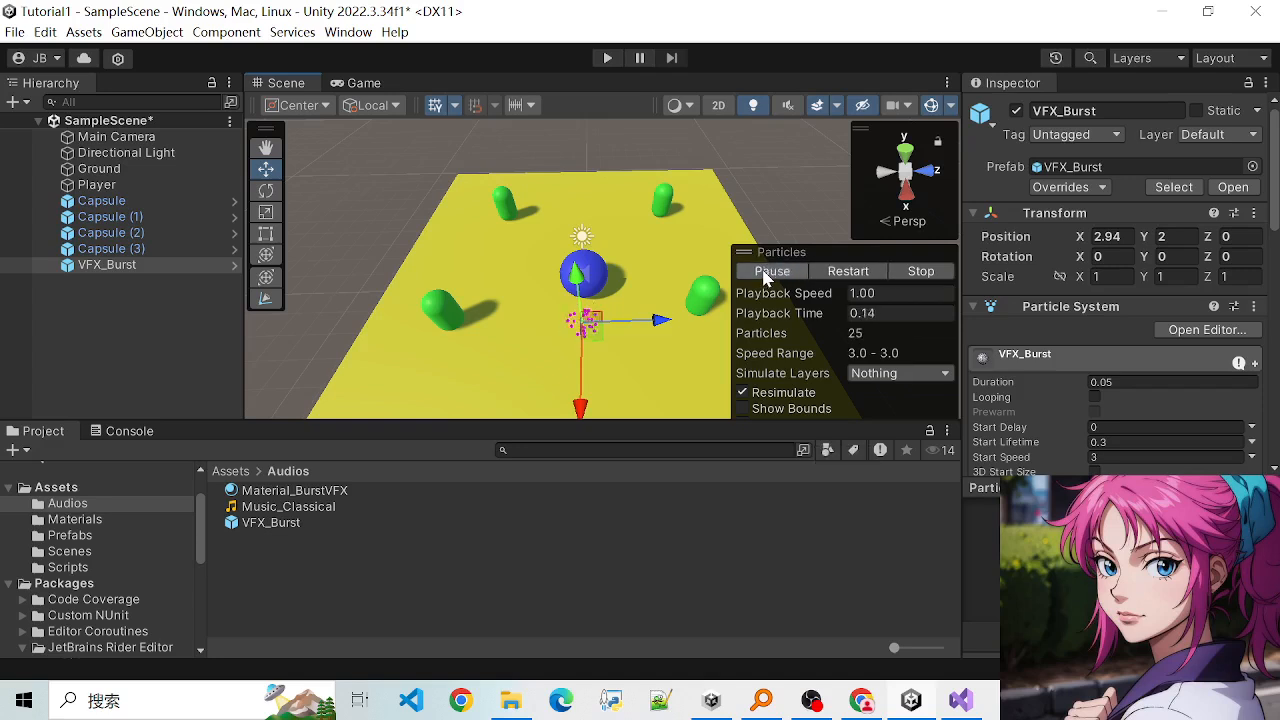
- Replay the VFX_Burst particle effect beside the Player sphere until it has run through completely
click(763, 272)
click(763, 272)
click(763, 272)
click(763, 272)
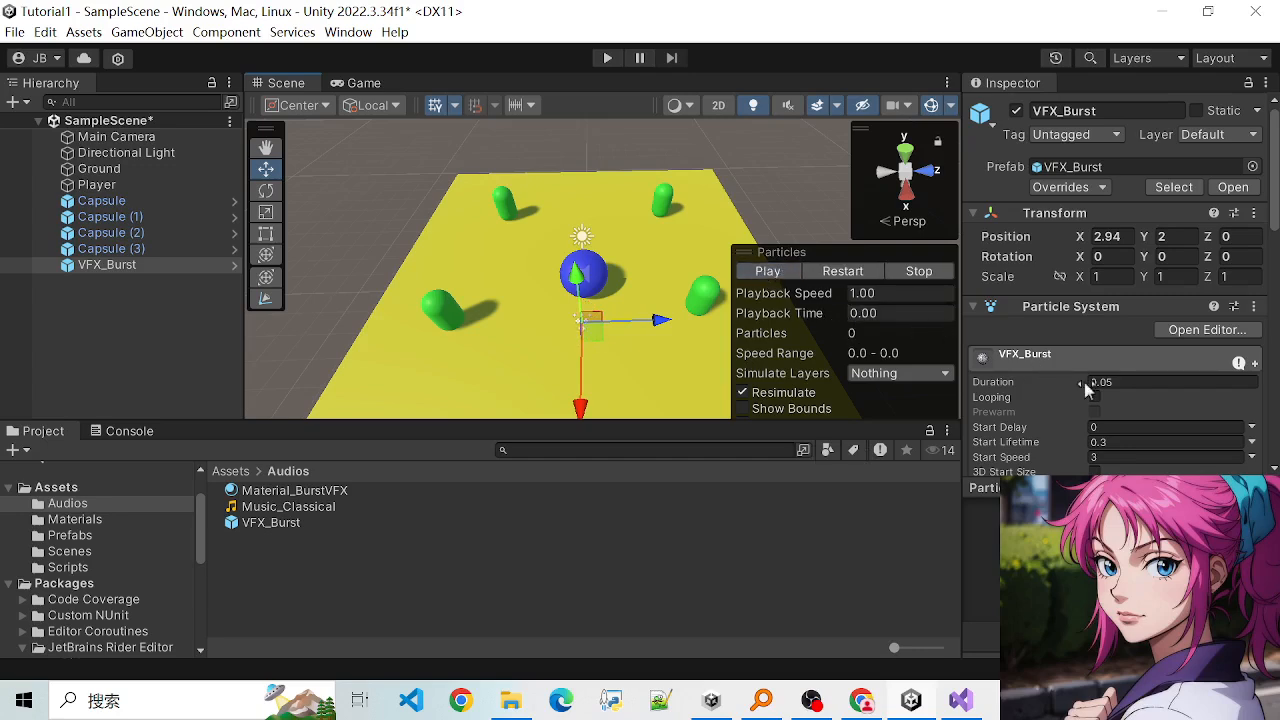
- Set the VFX_Burst particle duration to 0.5 and preview the effect in the scene
scroll(1084, 382, down, 2)
click(1120, 328)
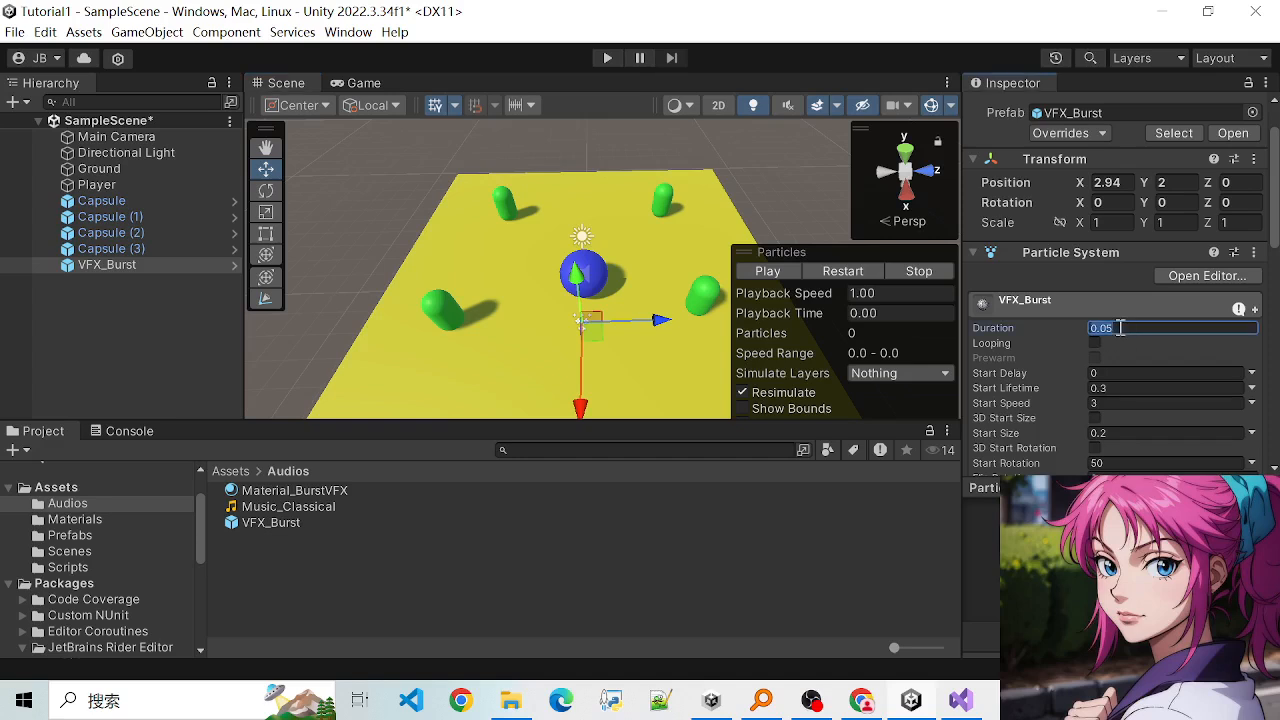
text(0.1)
click(1140, 338)
click(1096, 343)
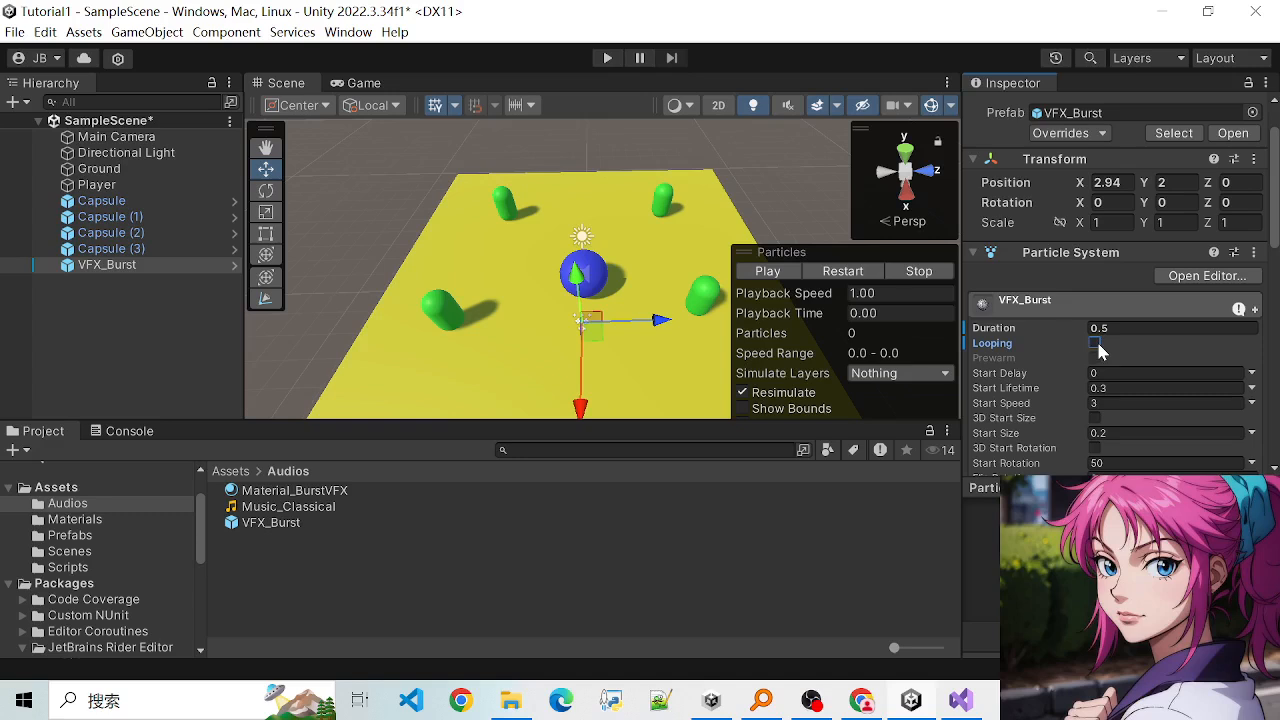
click(770, 272)
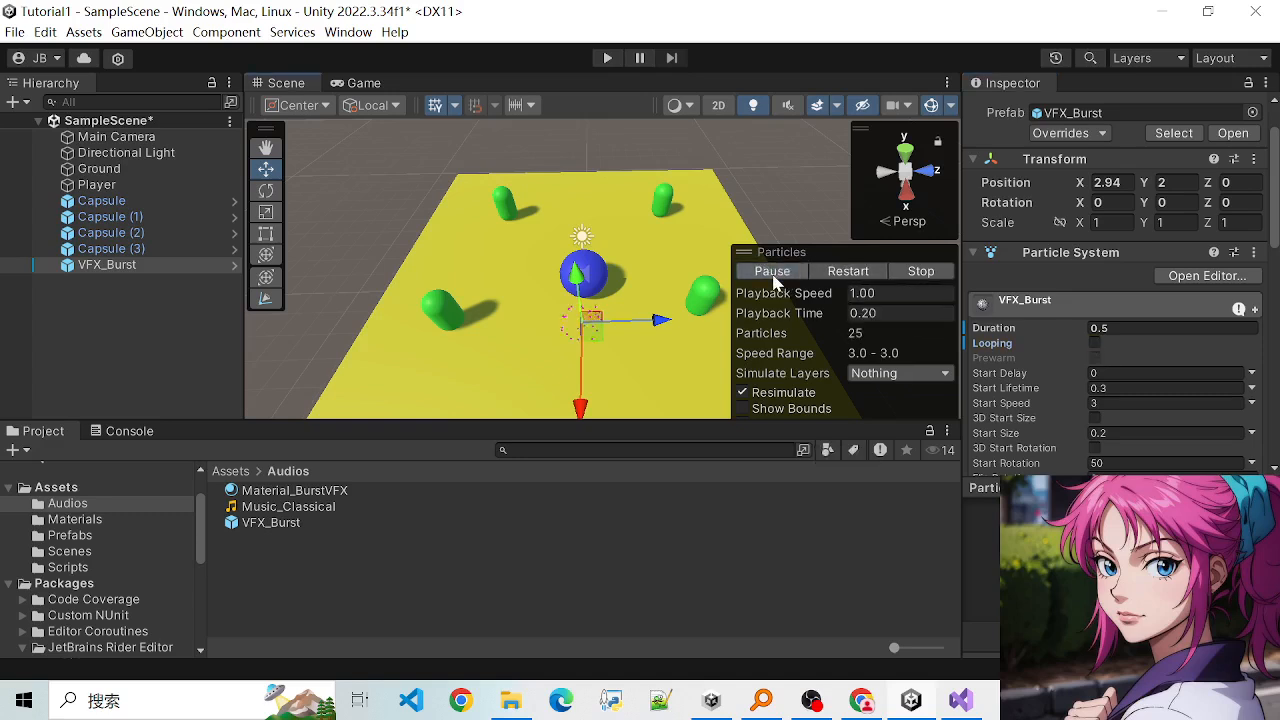
click(772, 274)
- Set the VFX_Burst particle duration to 2 and preview the effect up close in the scene
click(1181, 330)
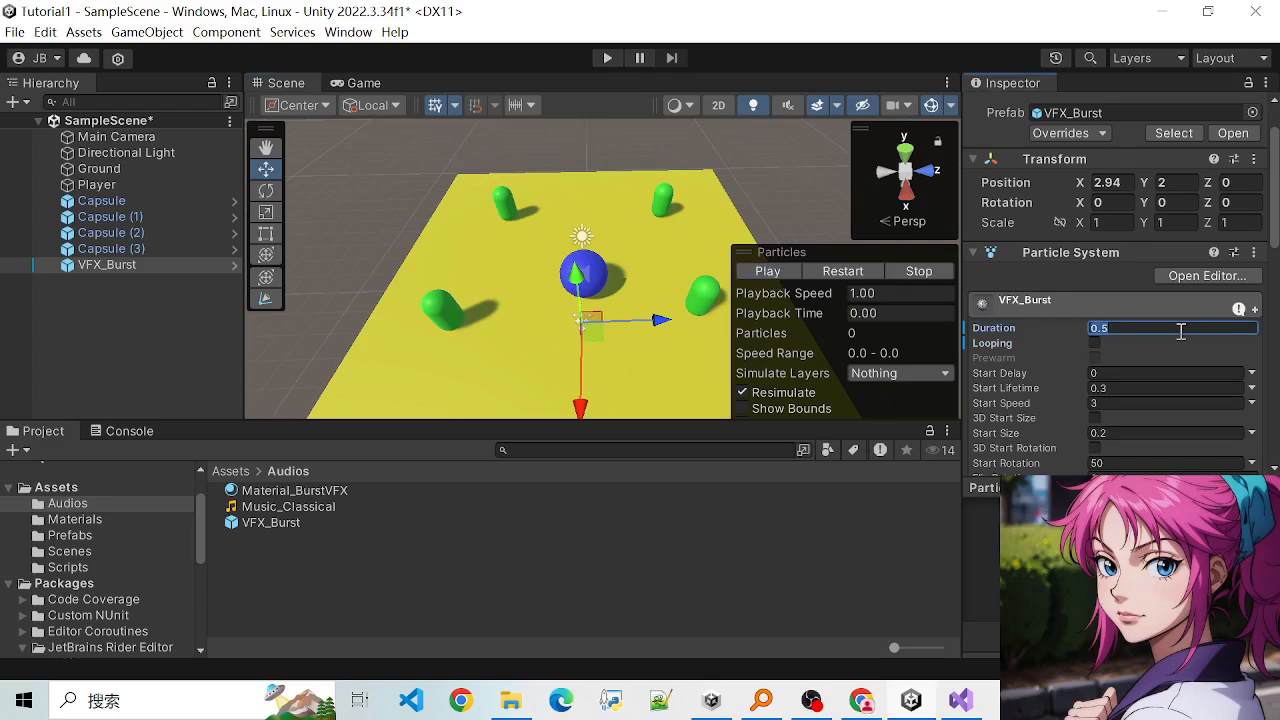
text(2)
click(770, 272)
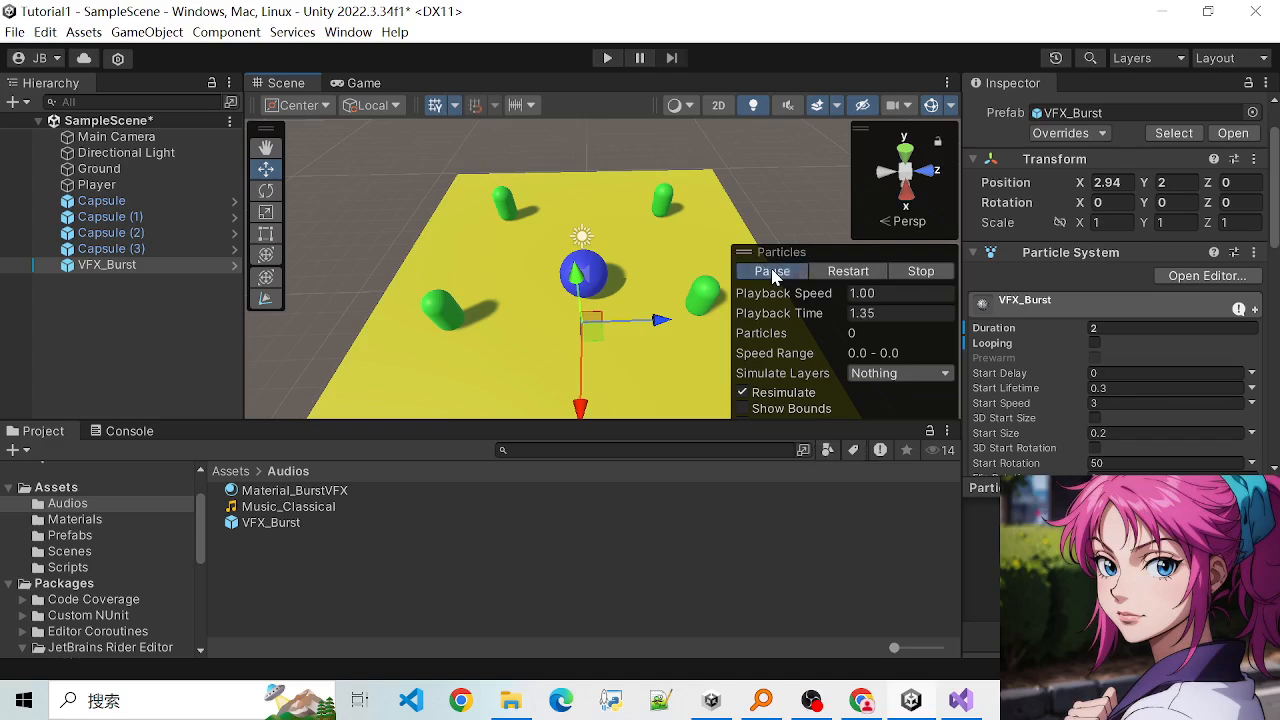
scroll(566, 381, up, 3)
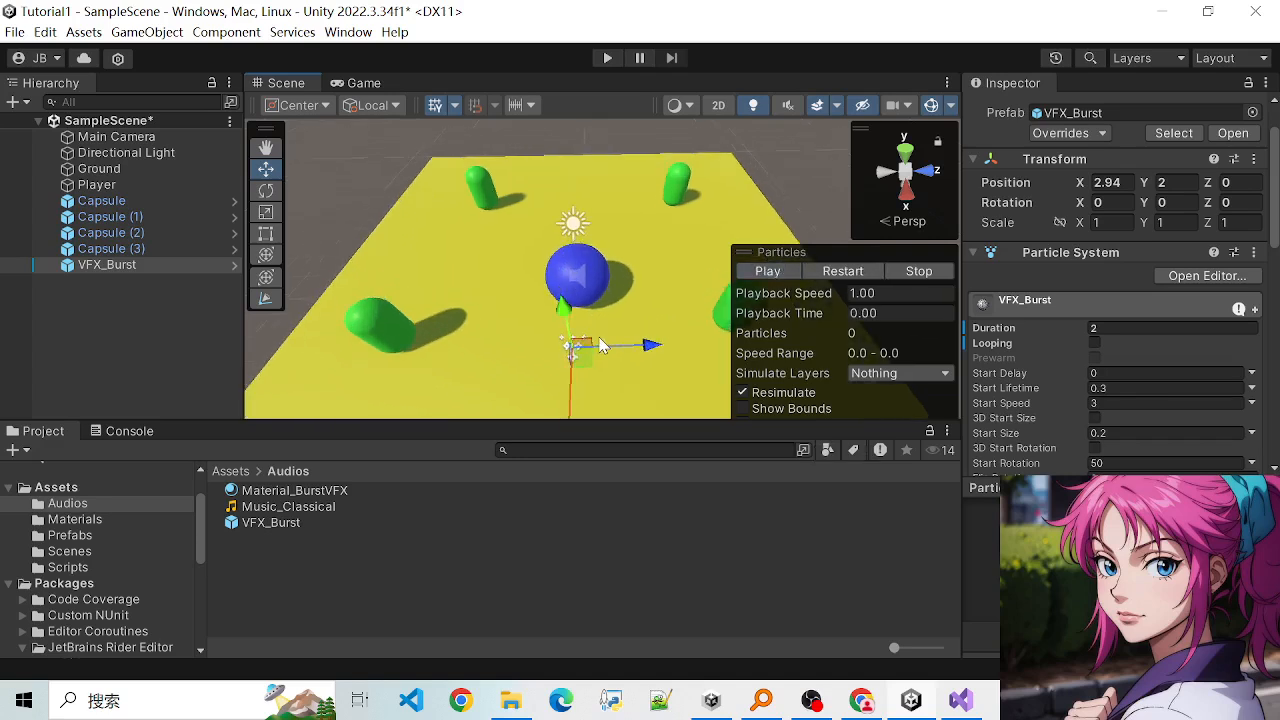
click(770, 272)
click(770, 272)
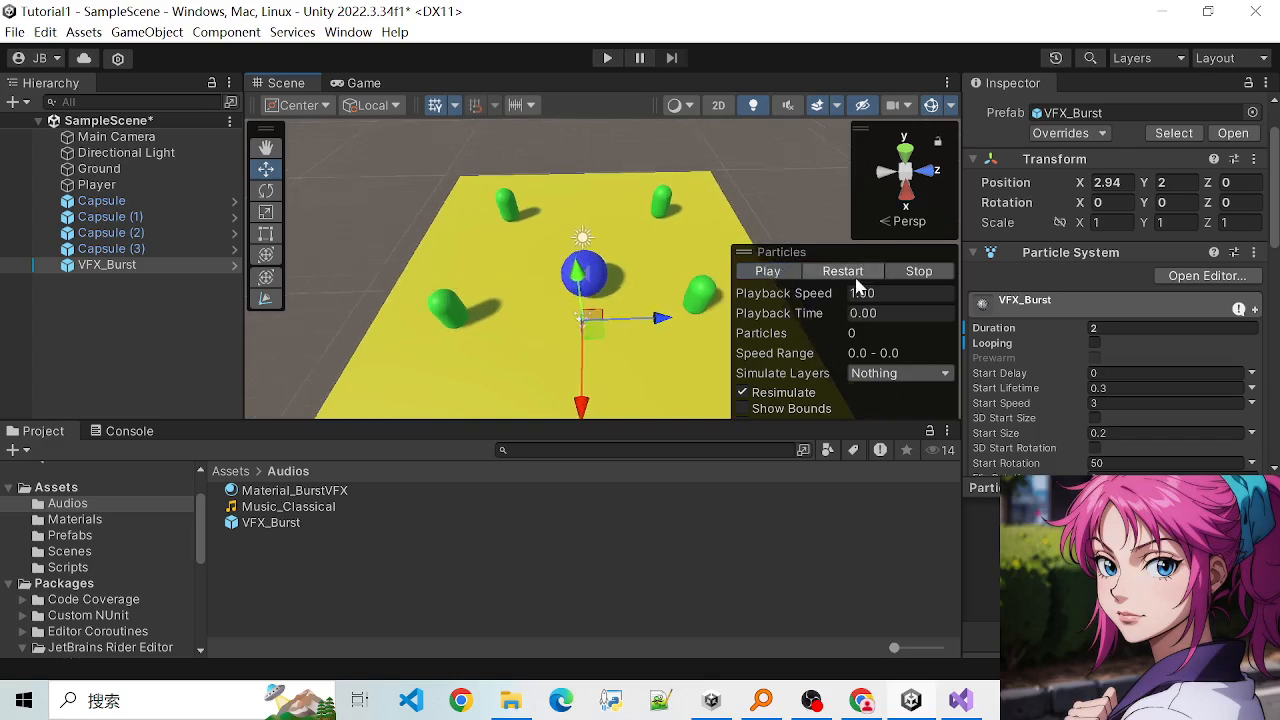
- Make the VFX_Burst object a child of the Player object in SampleScene
click(593, 272)
click(565, 343)
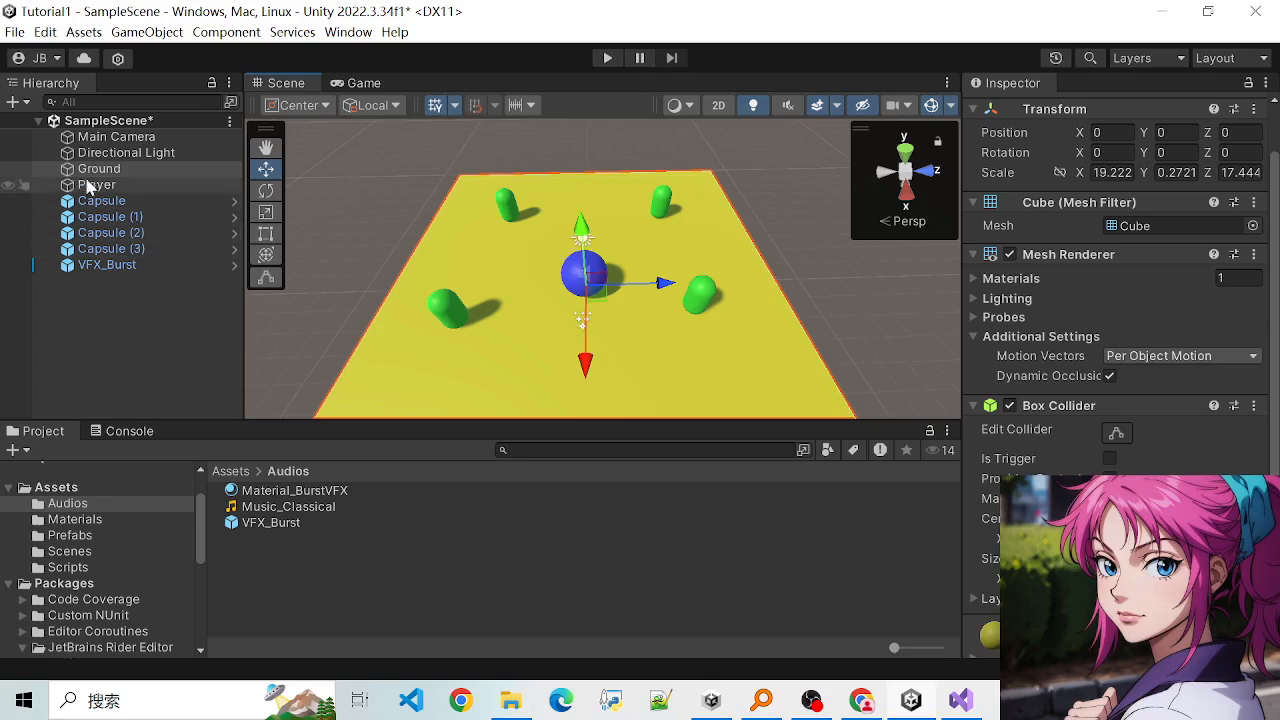
click(110, 265)
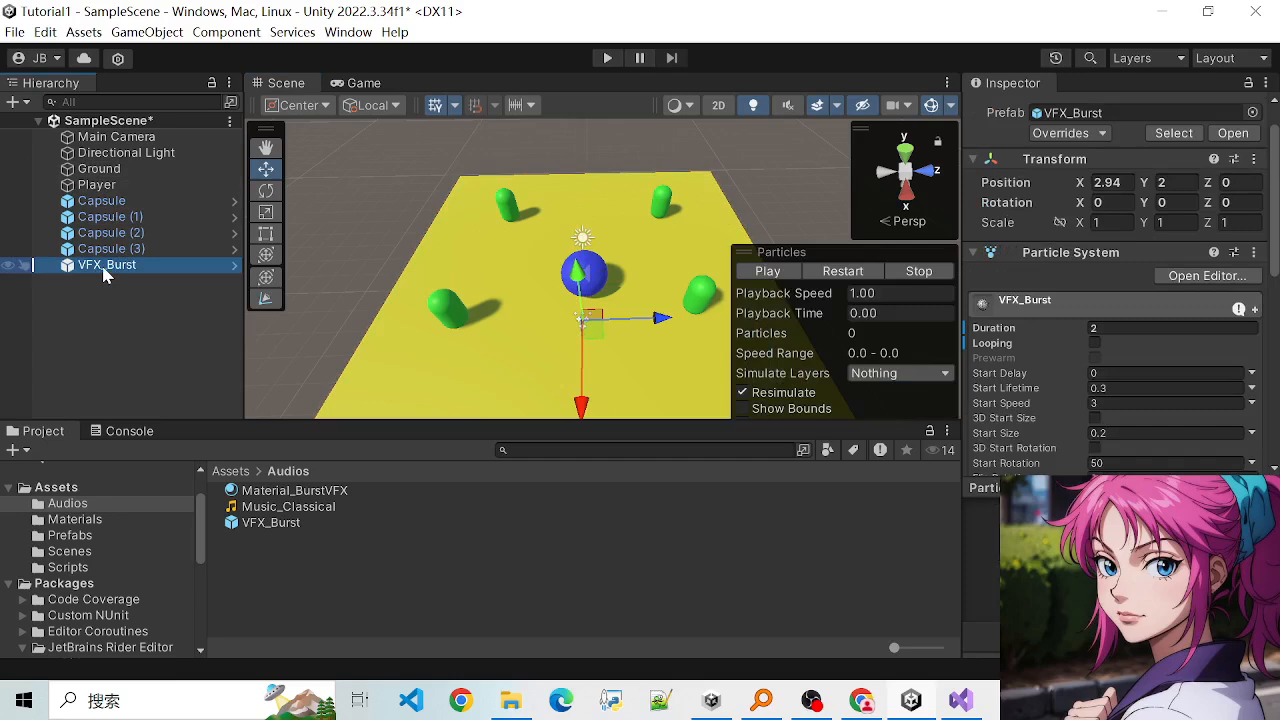
drag(104, 272, 103, 190)
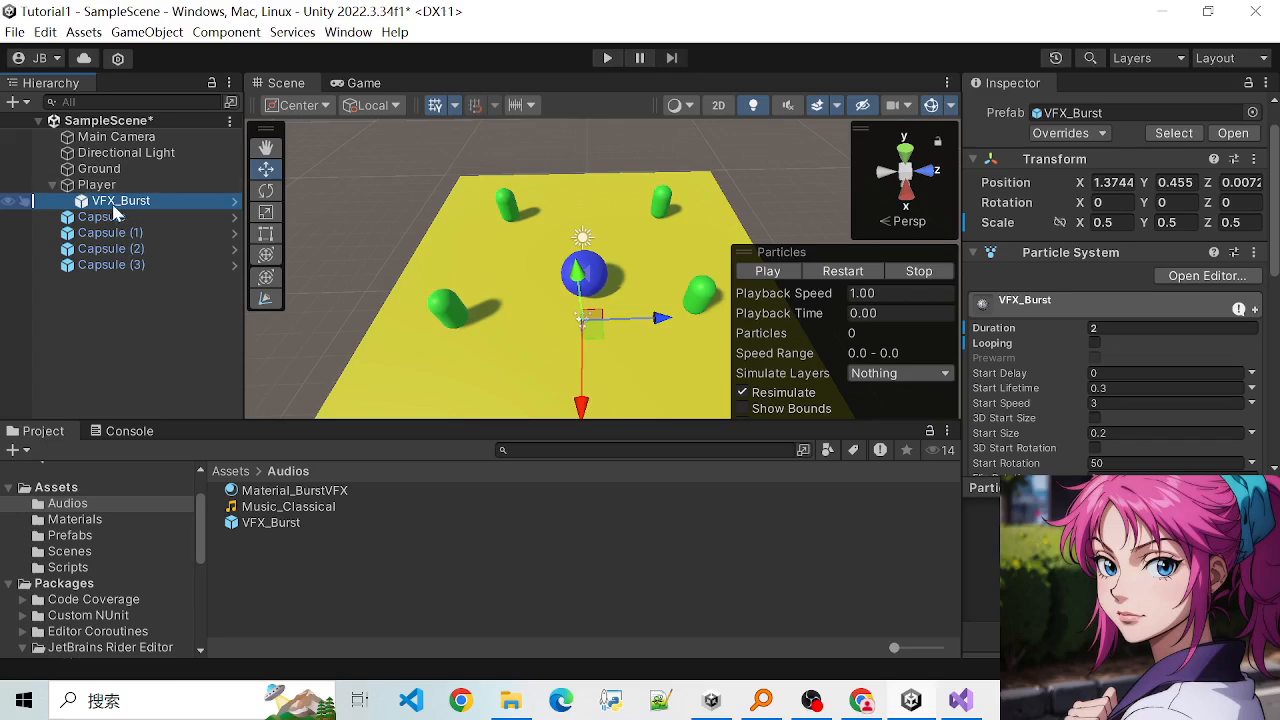
- Compare the Player object with its VFX_Burst child by viewing the components and transforms of each
click(104, 188)
click(118, 202)
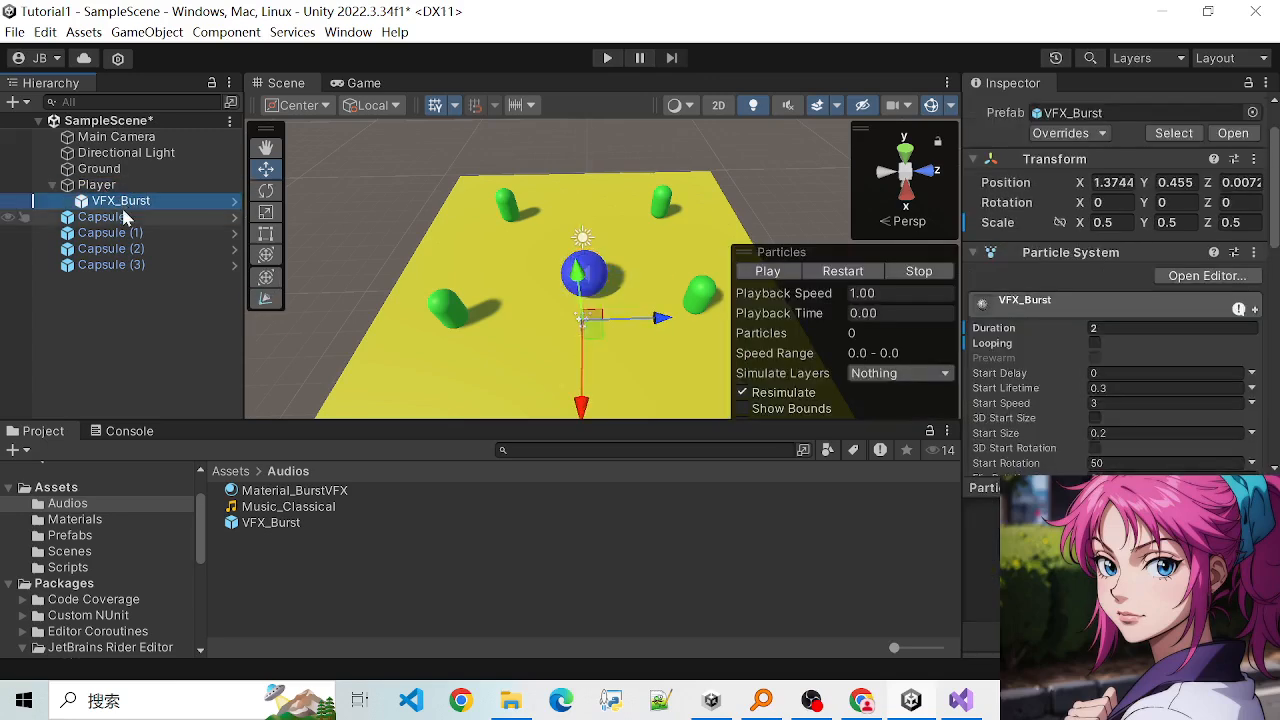
click(100, 185)
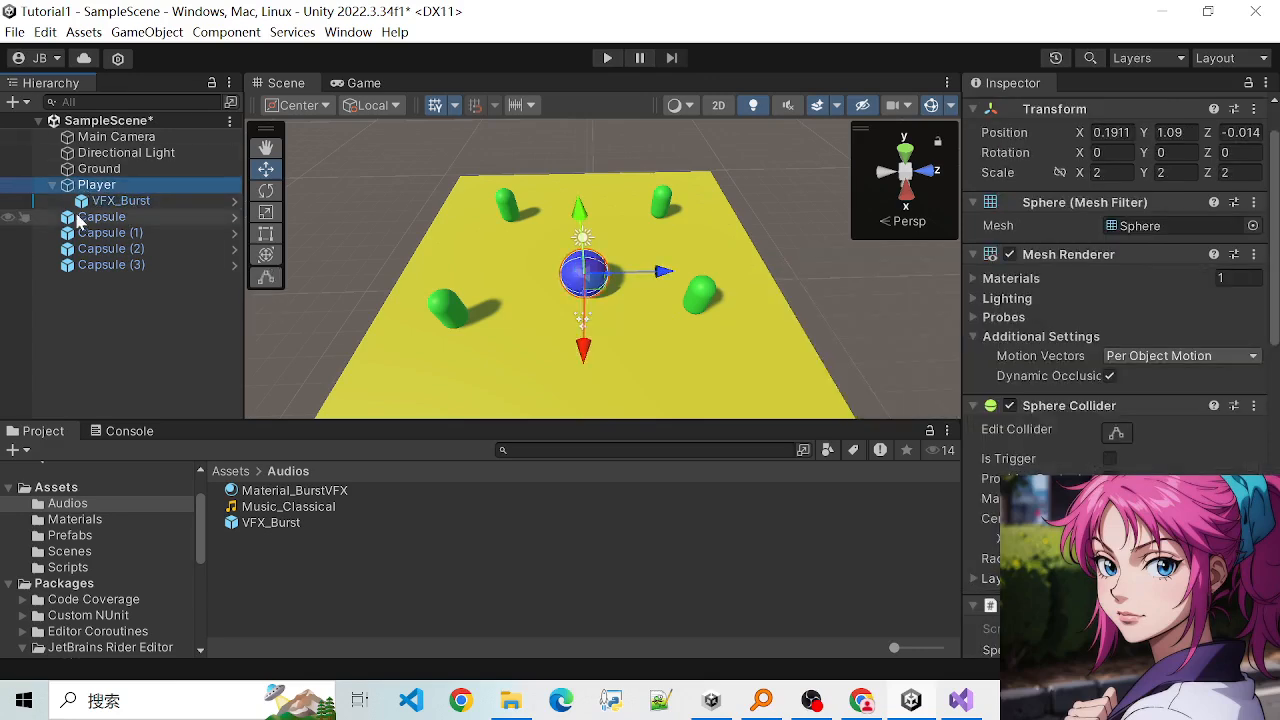
click(110, 122)
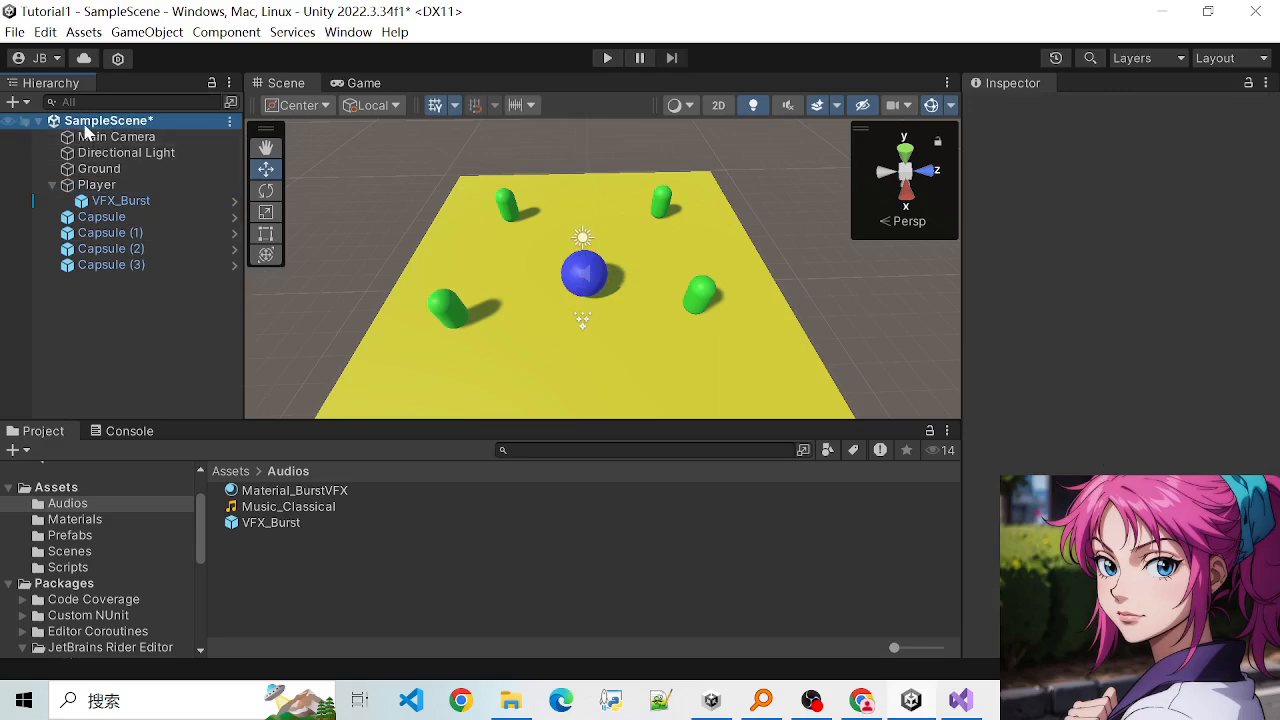
click(86, 186)
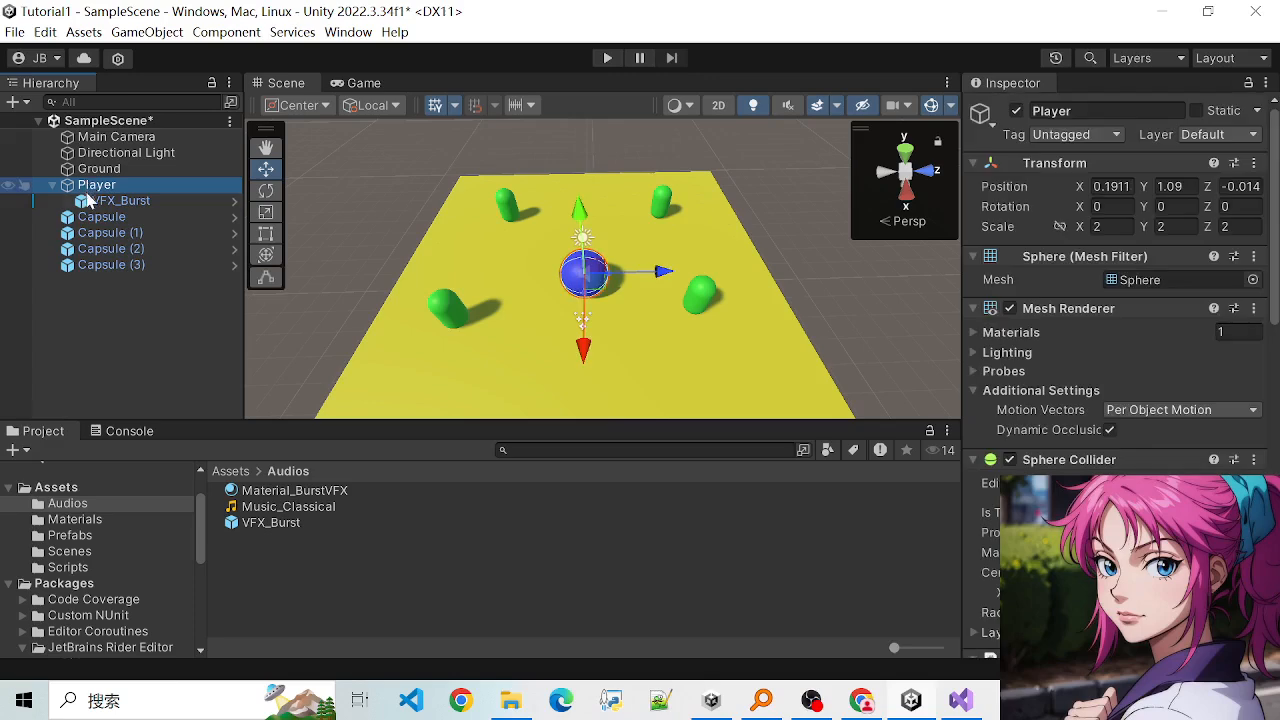
click(110, 201)
click(98, 187)
click(104, 202)
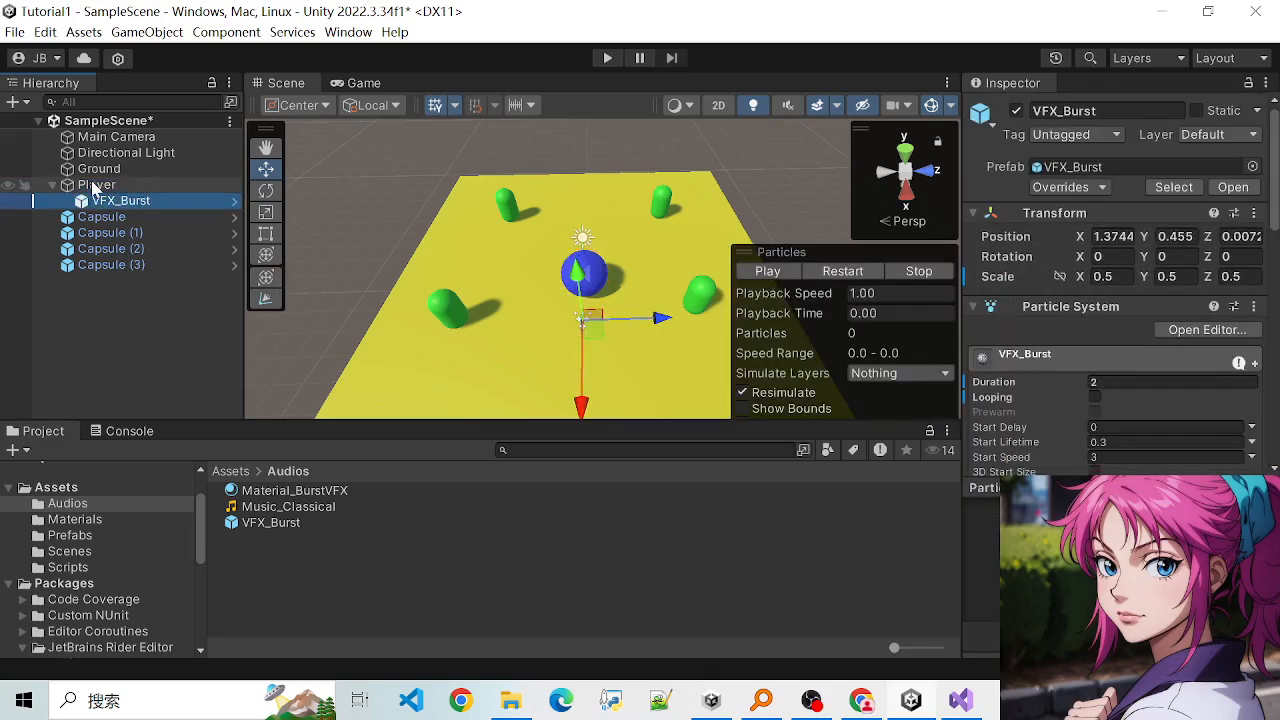
click(98, 186)
click(112, 203)
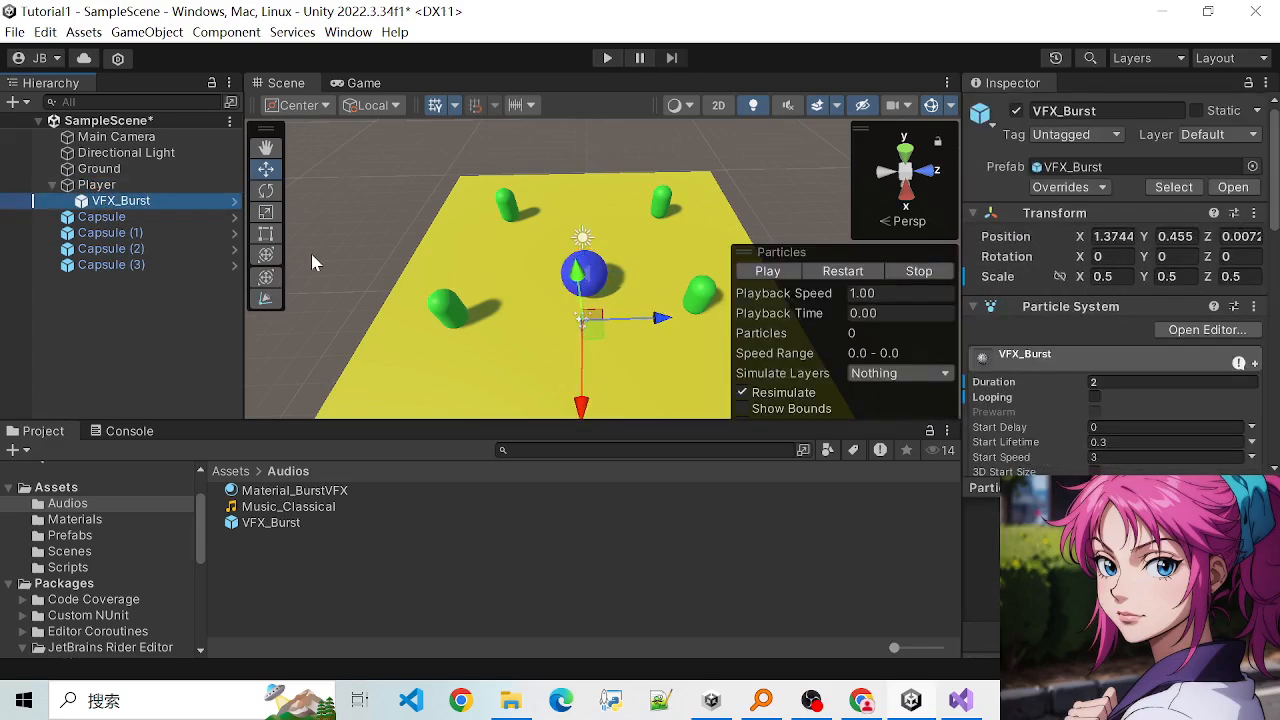
click(100, 186)
click(112, 201)
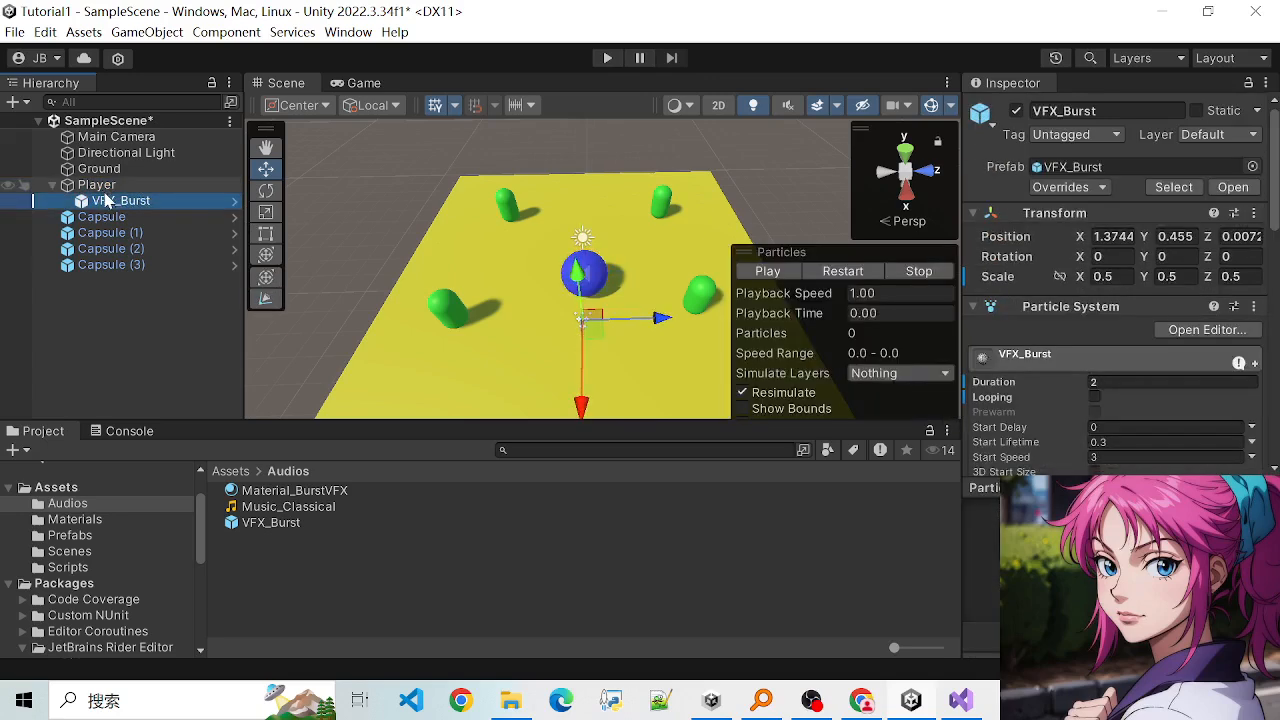
click(104, 186)
click(156, 202)
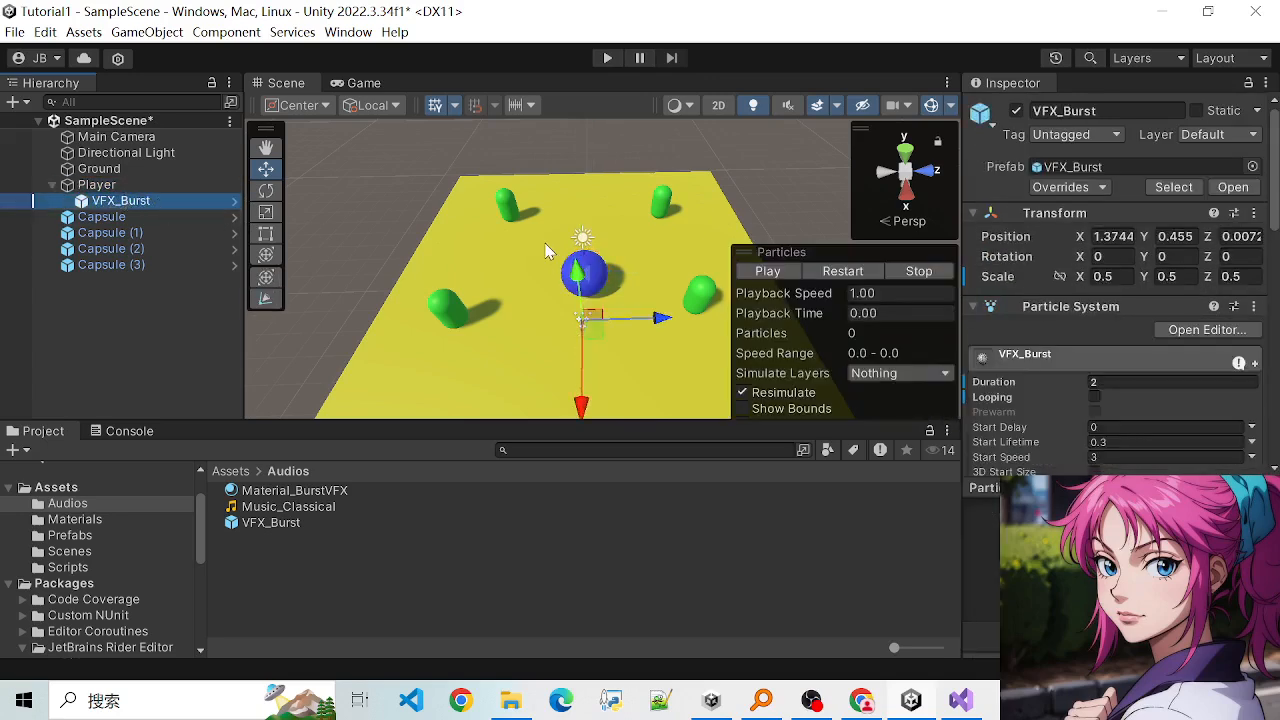
- Preview the child VFX_Burst effect and examine the Player sphere and Capsule (1) around it in the scene
click(768, 271)
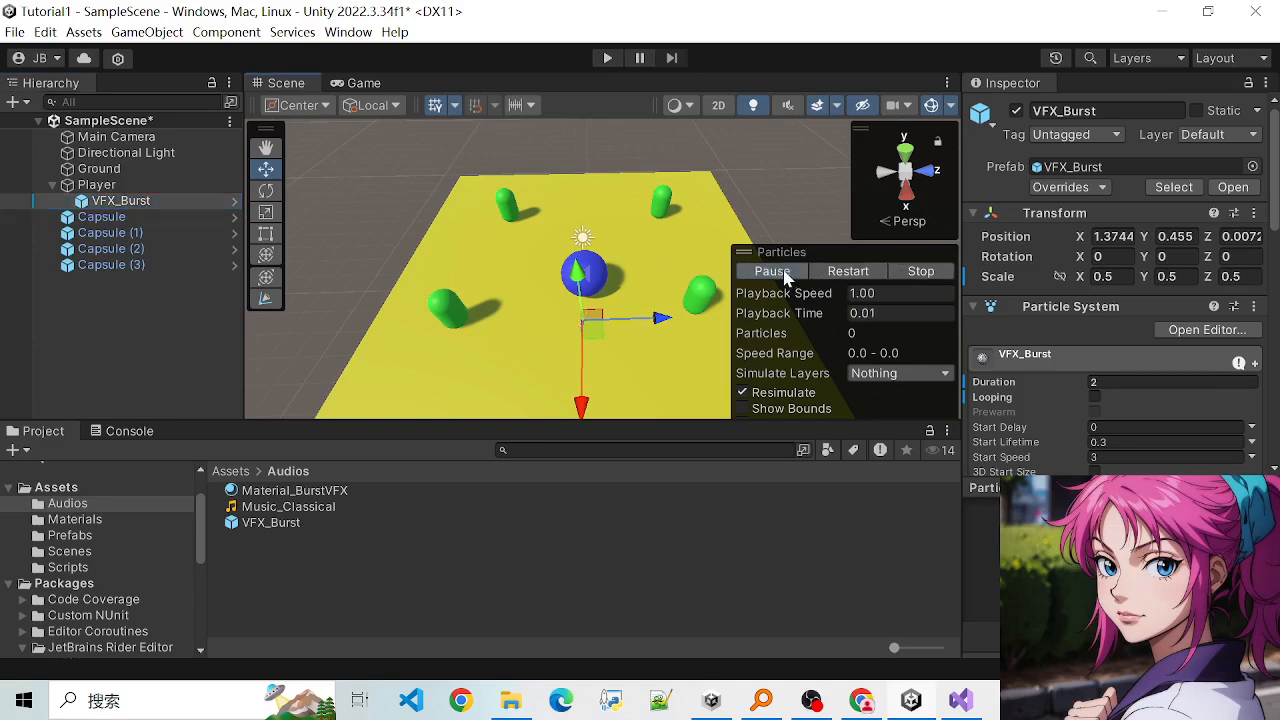
click(775, 271)
scroll(531, 262, up, 3)
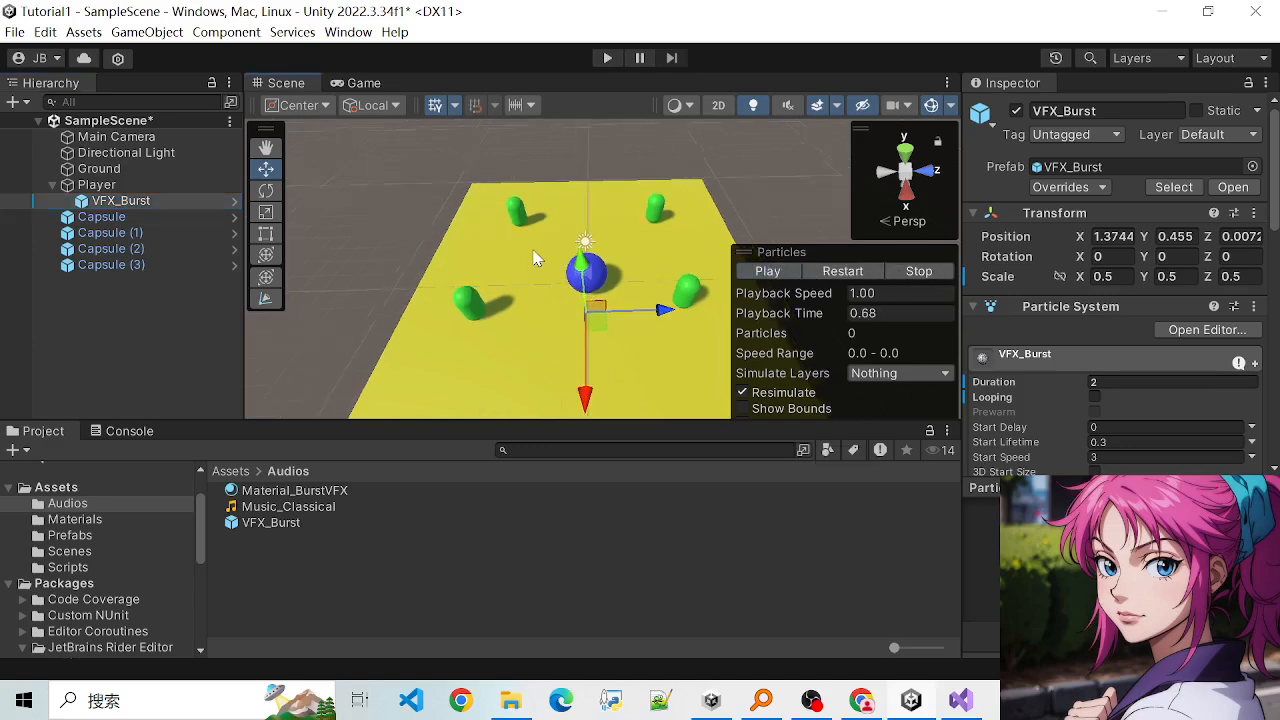
scroll(532, 261, up, 1)
scroll(557, 252, up, 2)
scroll(466, 193, down, 2)
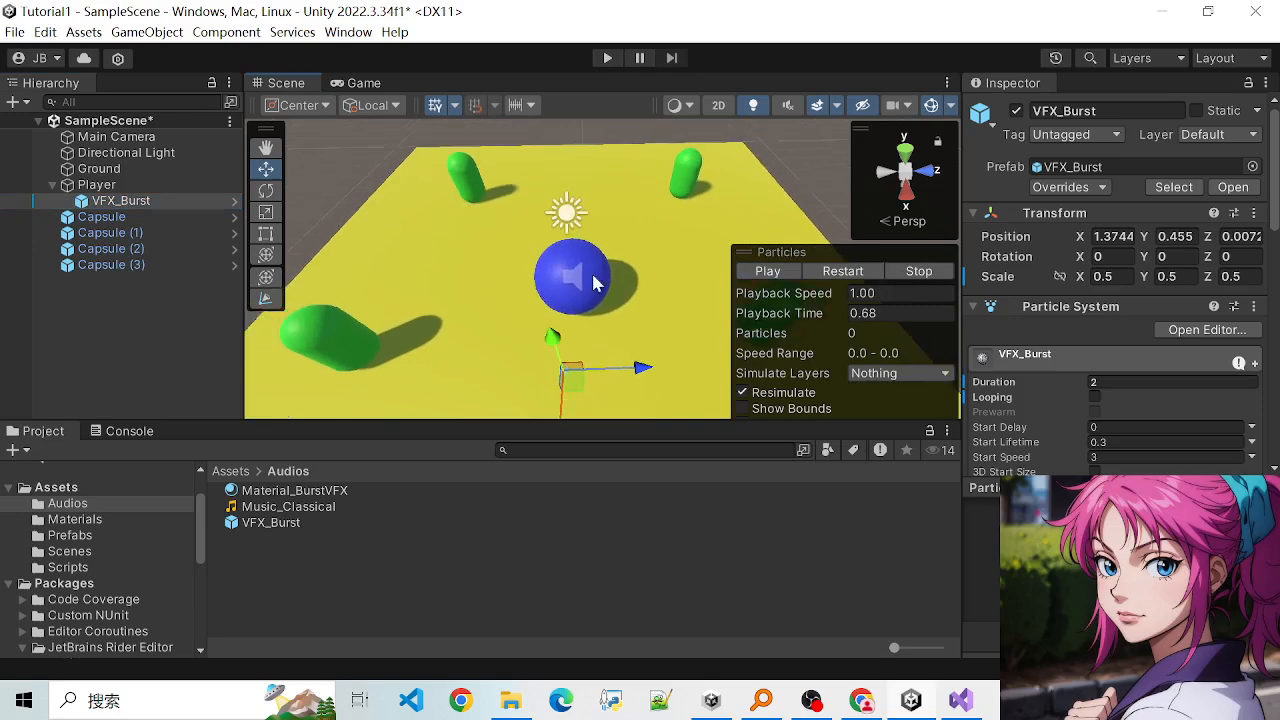
click(592, 276)
click(463, 185)
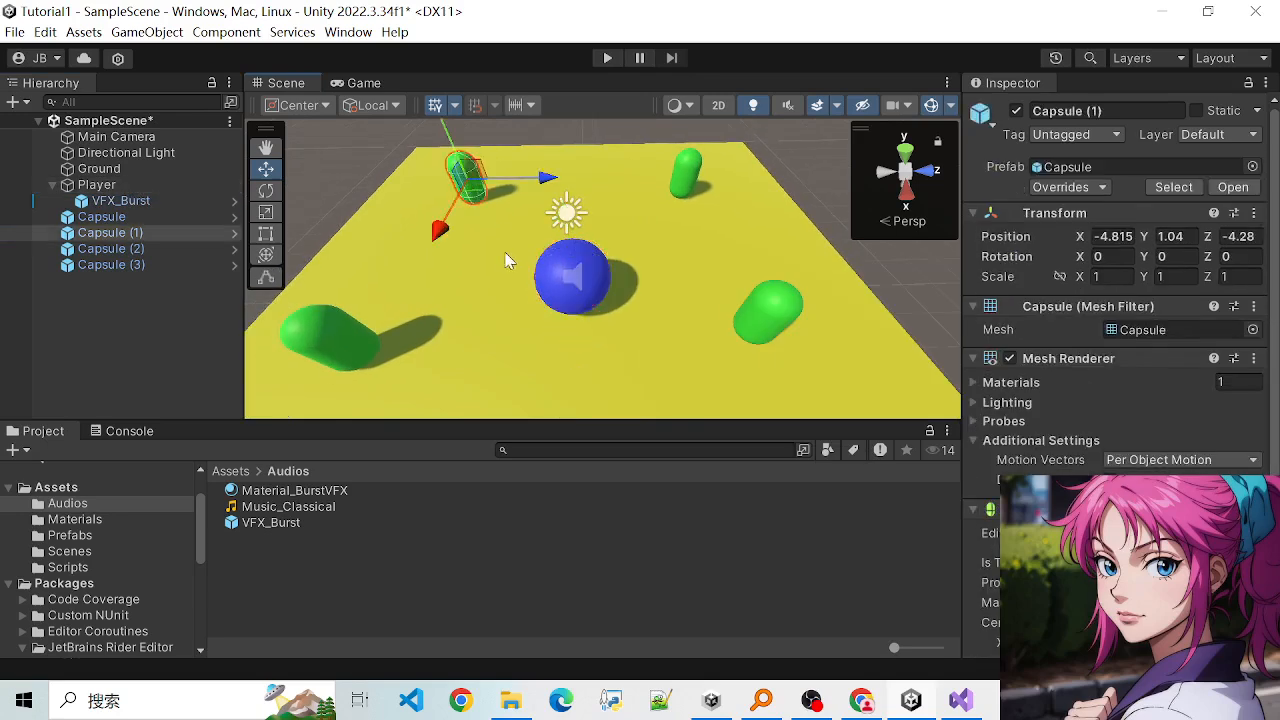
scroll(617, 330, up, 1)
click(558, 267)
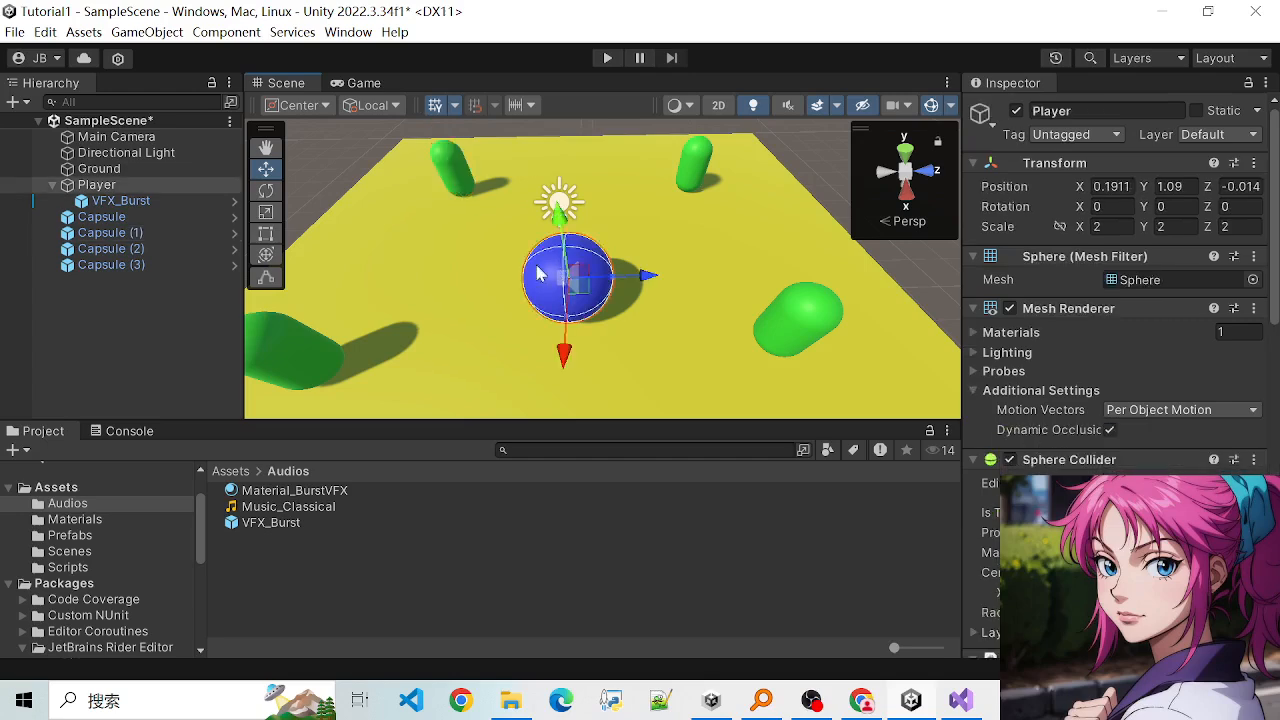
- Review the Particle System settings and modules of the VFX_Burst object
click(110, 201)
scroll(671, 334, down, 2)
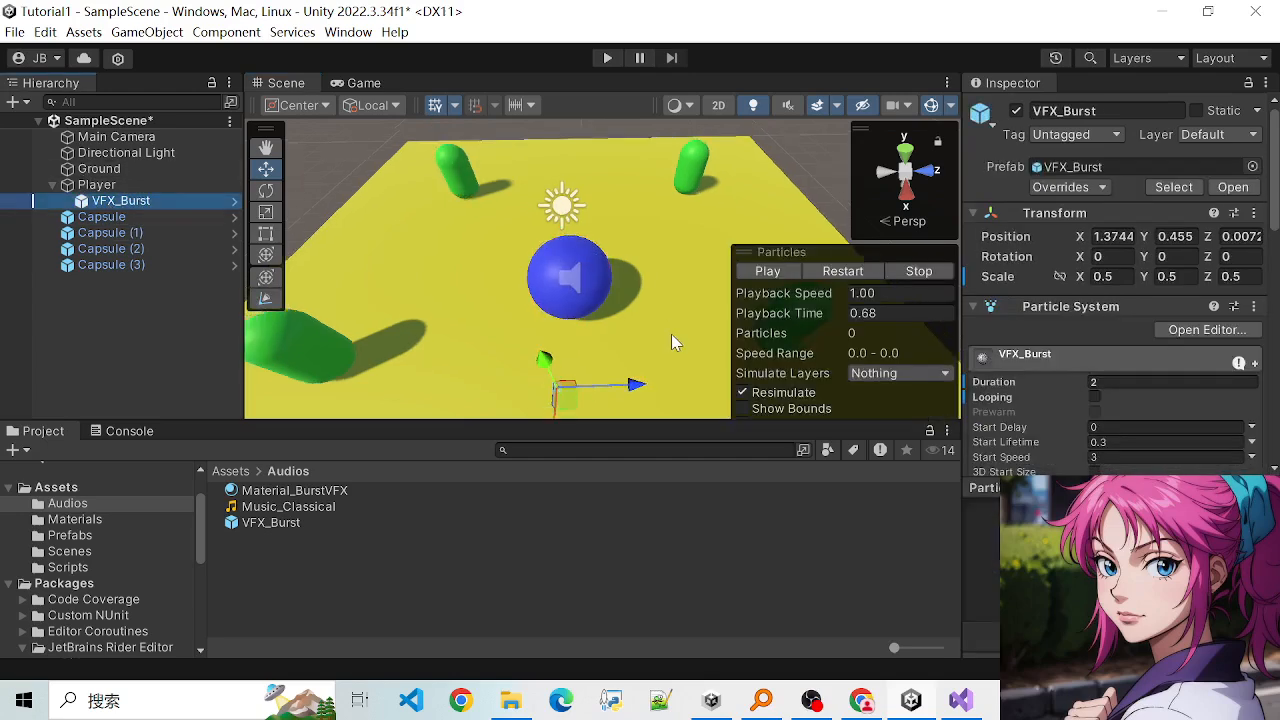
scroll(672, 344, down, 1)
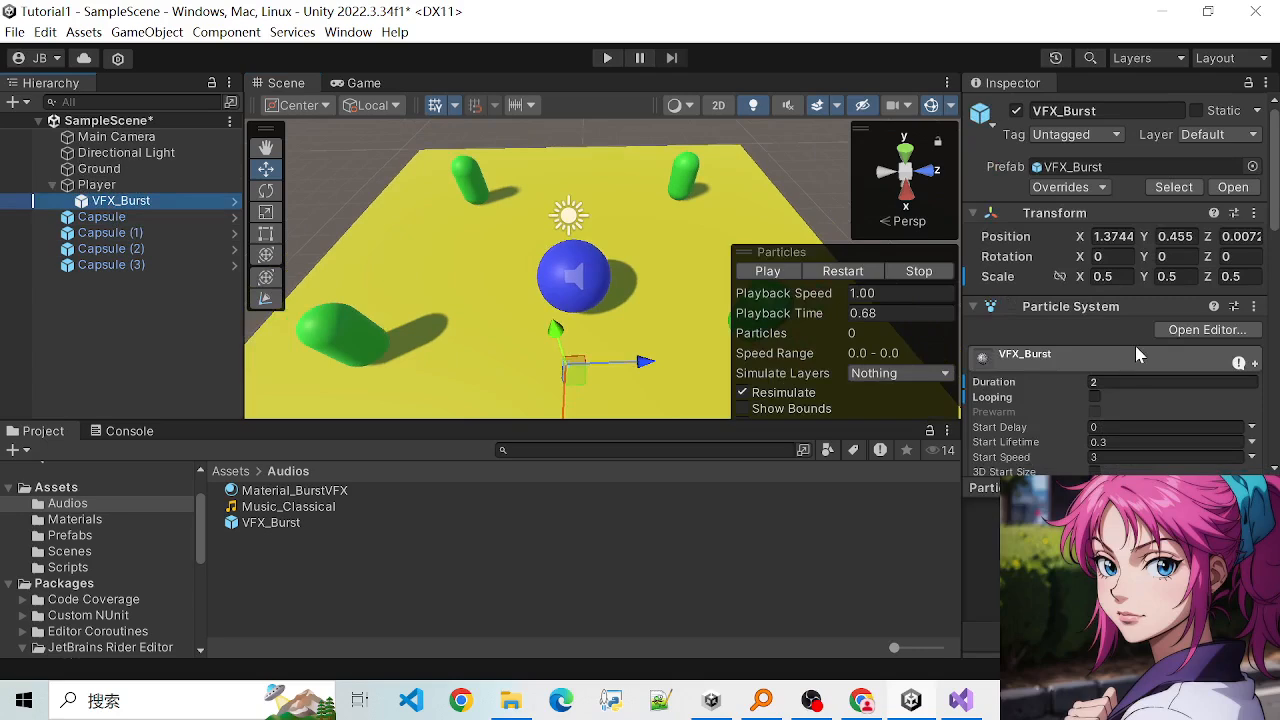
scroll(1100, 375, down, 1)
scroll(1072, 381, down, 15)
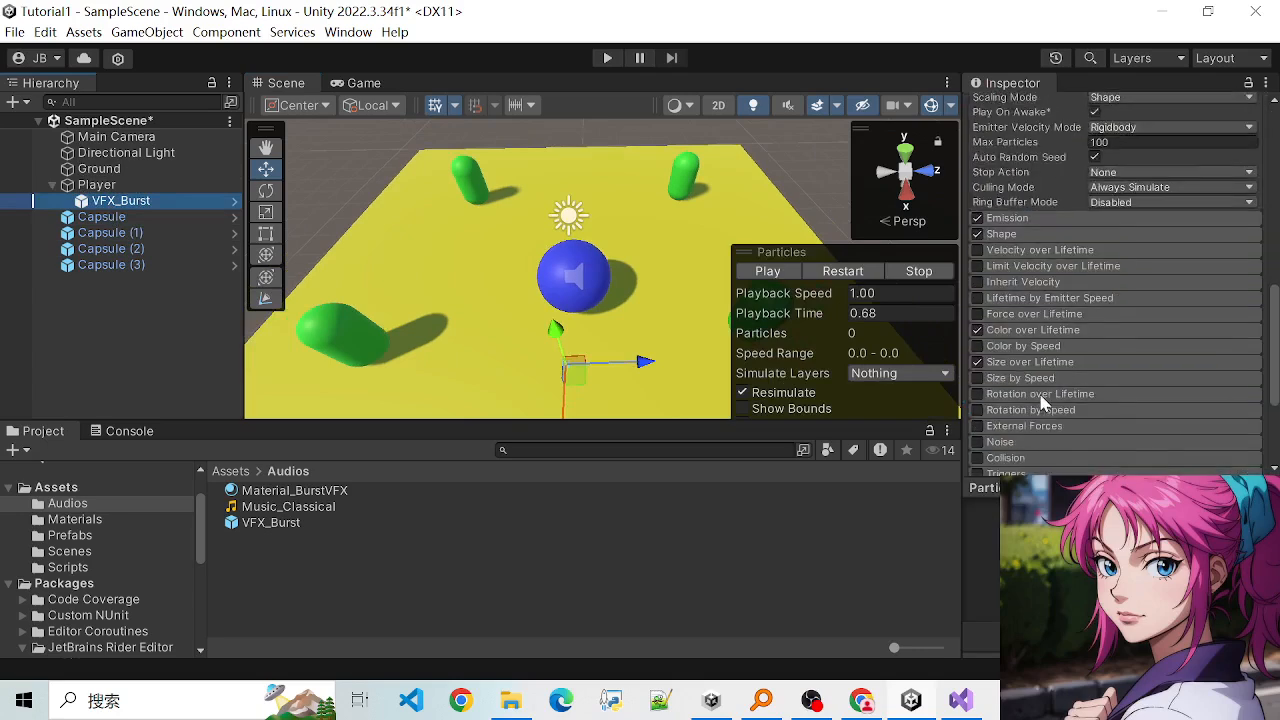
scroll(1060, 390, up, 15)
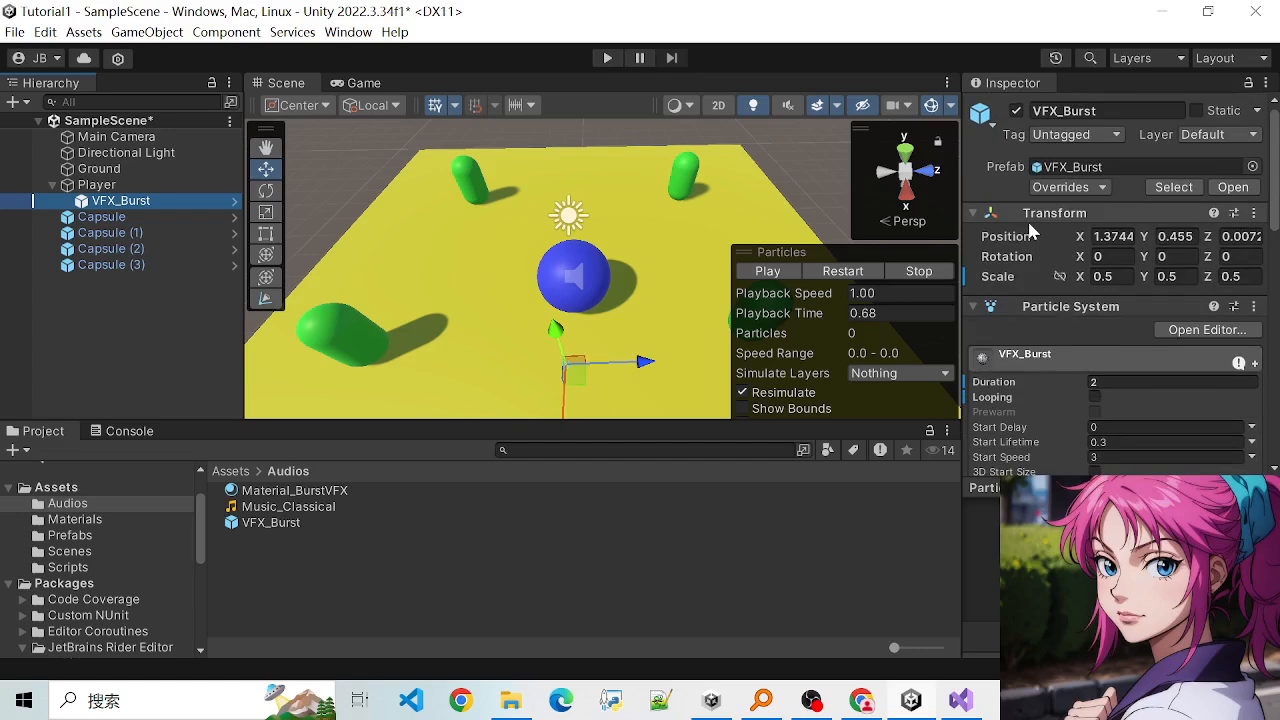
- Switch to Chrome and search Google for "trigger a special effect in unnity"
click(858, 708)
drag(371, 123, 148, 132)
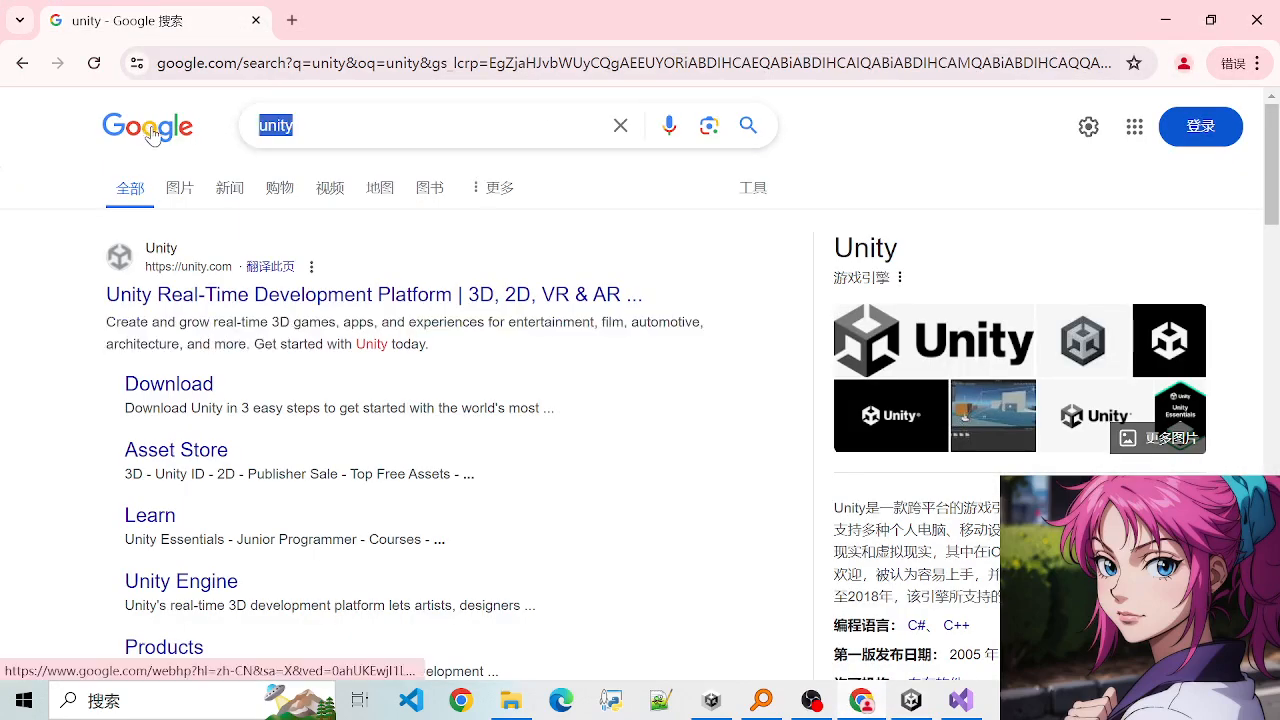
text(u)
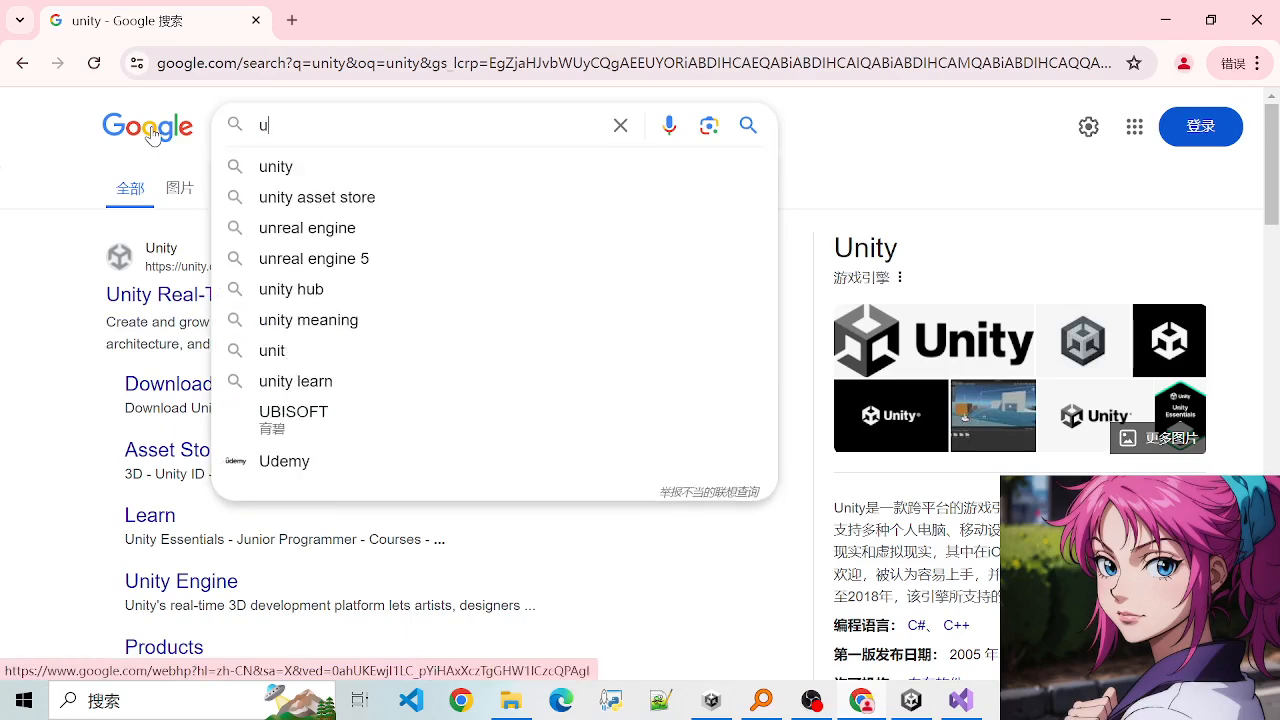
text(nity trigger )
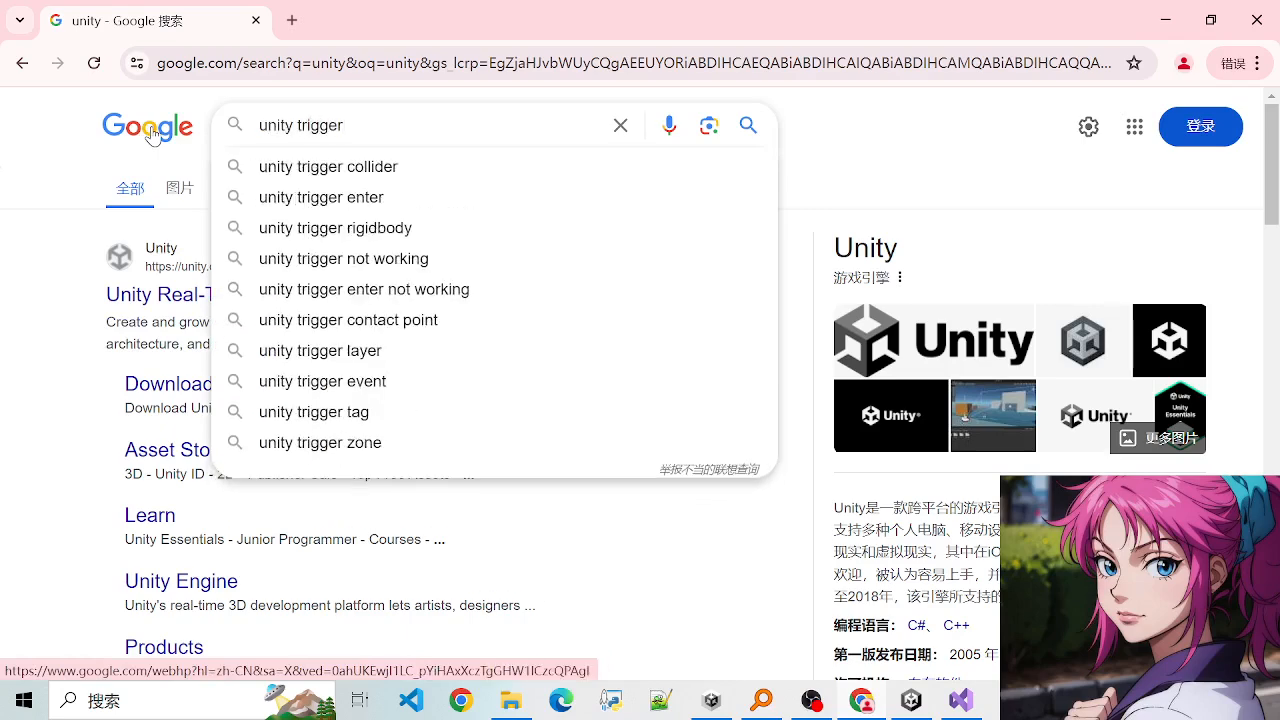
text(fa)
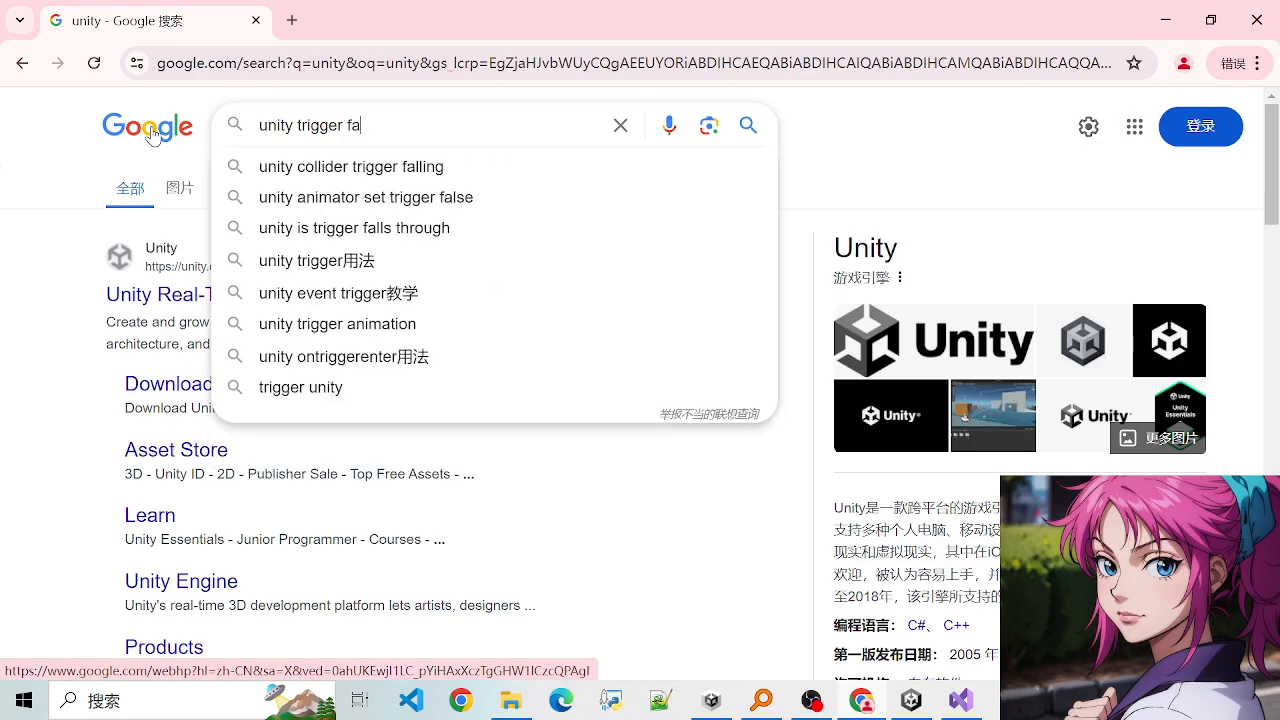
key(BackSpace)
key(BackSpace)
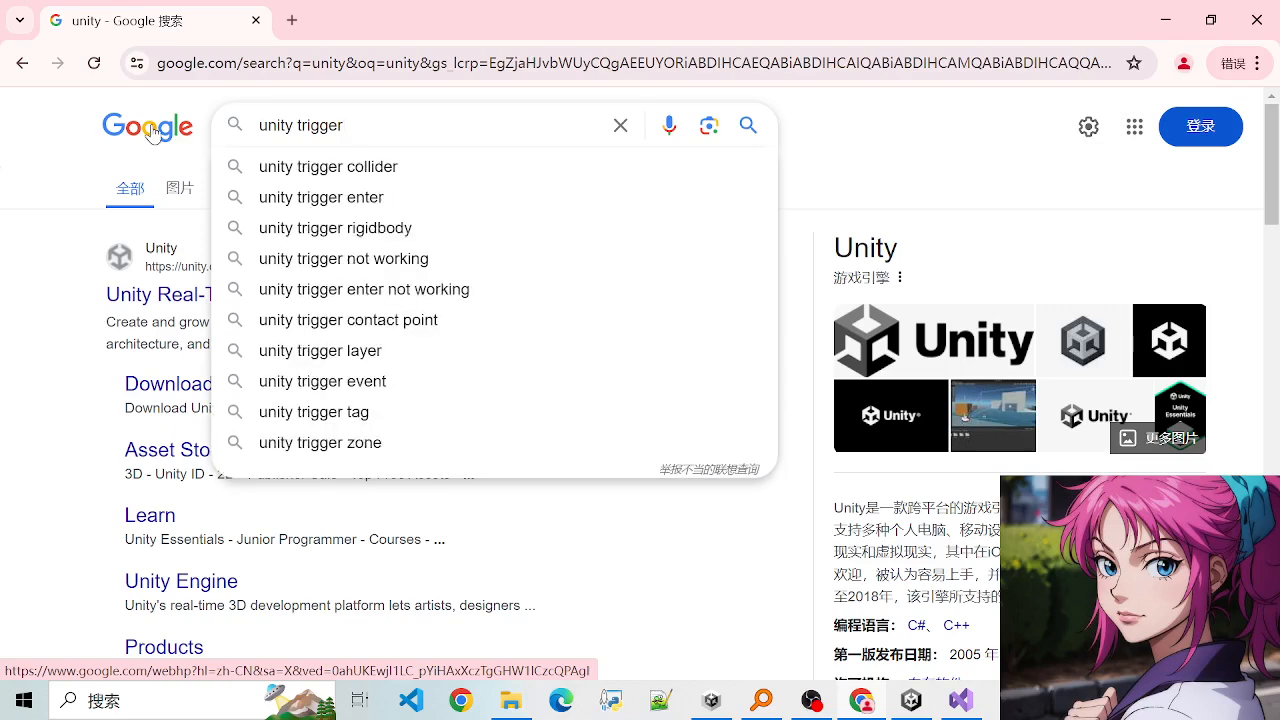
text(a)
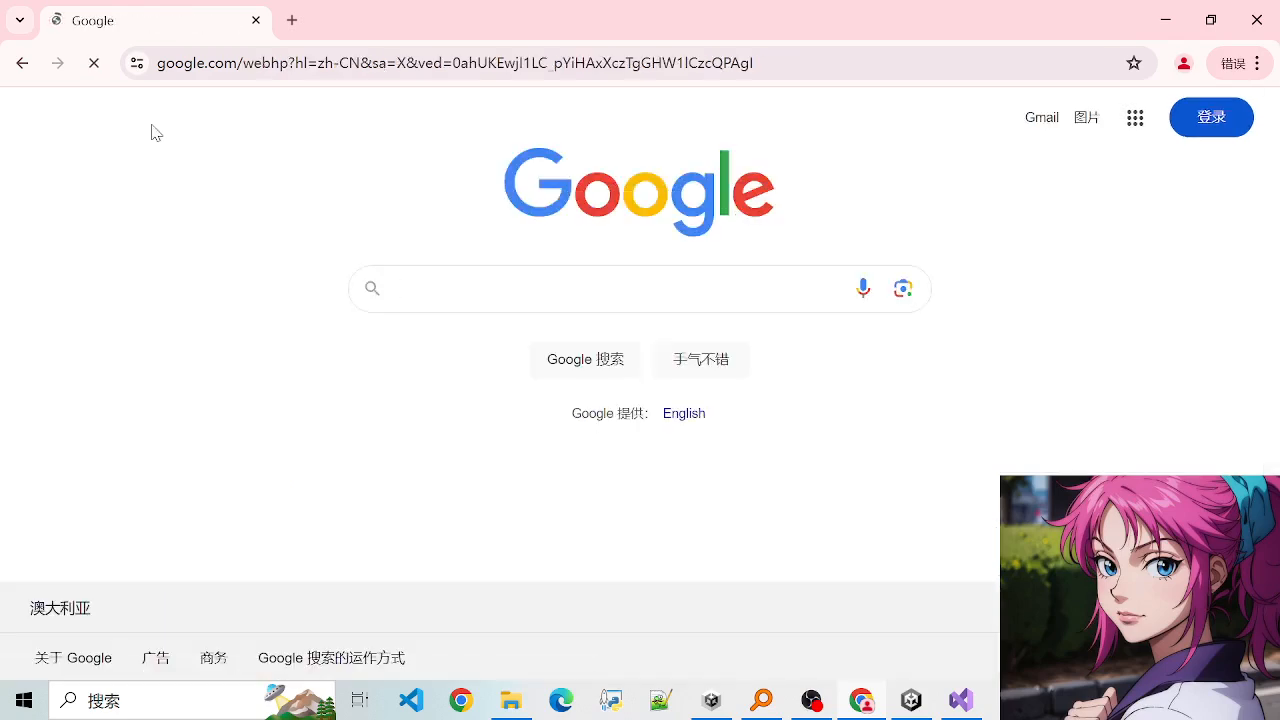
text(tr)
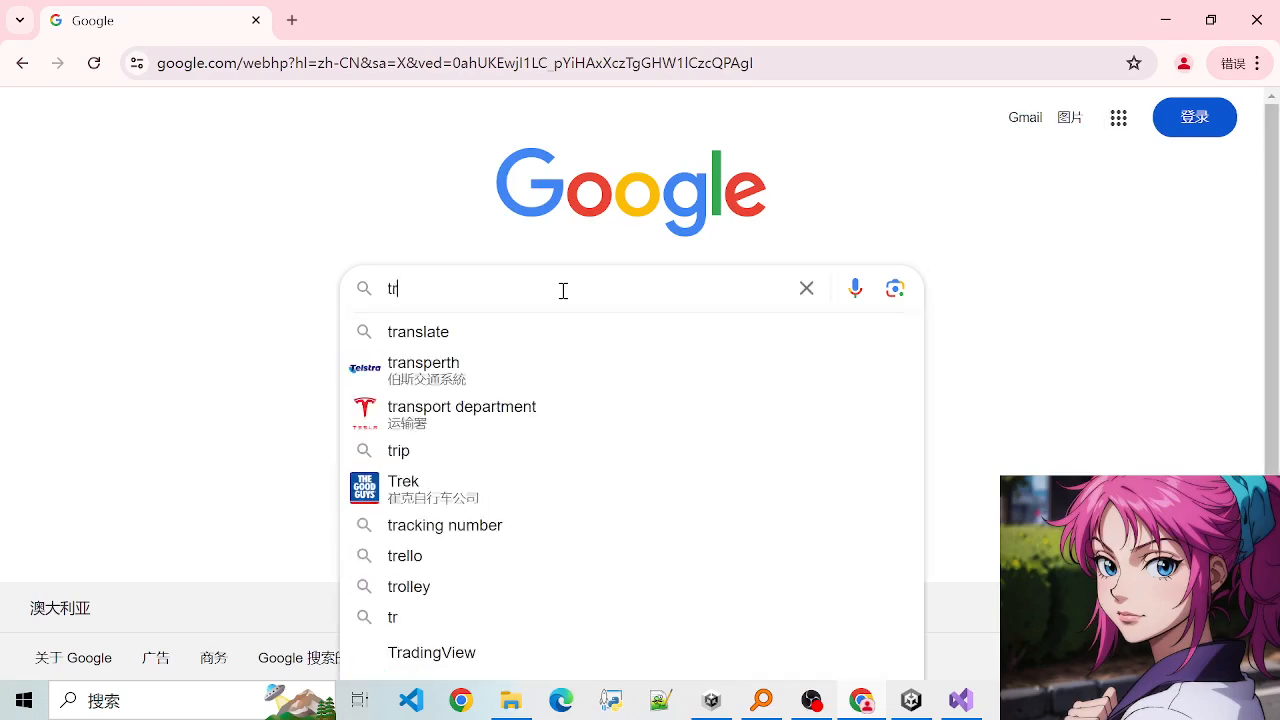
text(igger a spe)
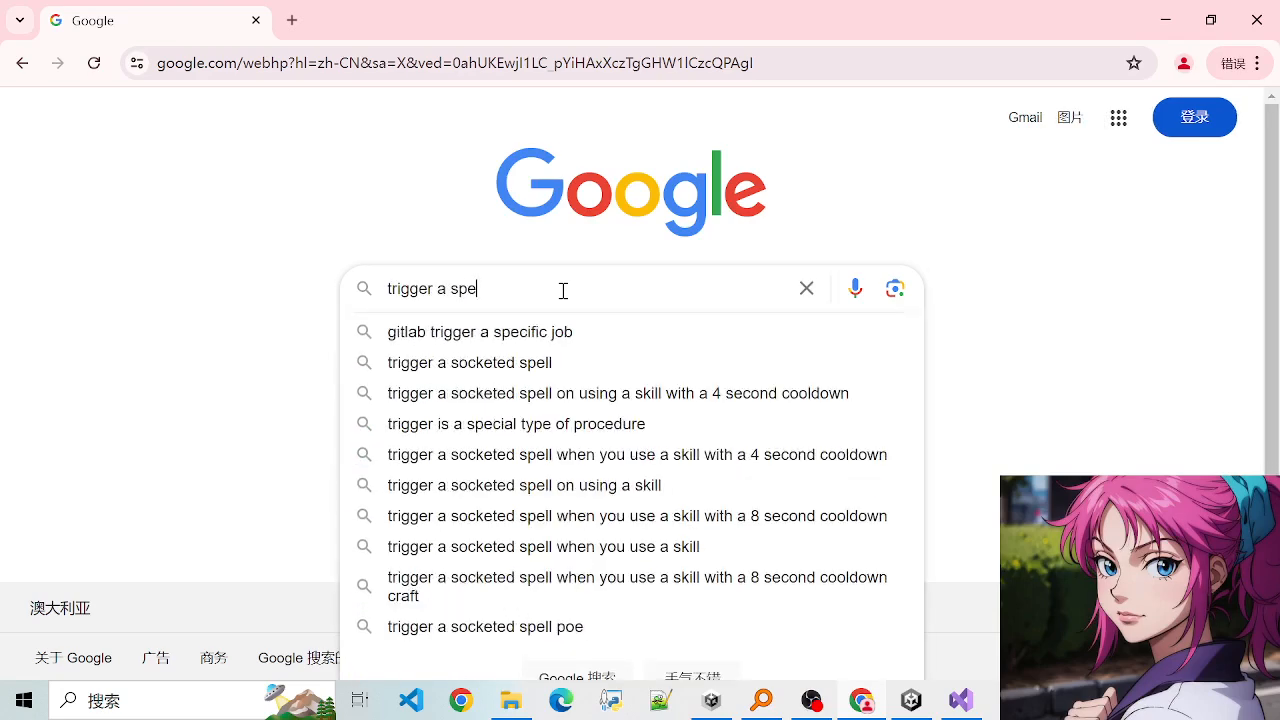
text(cial effe)
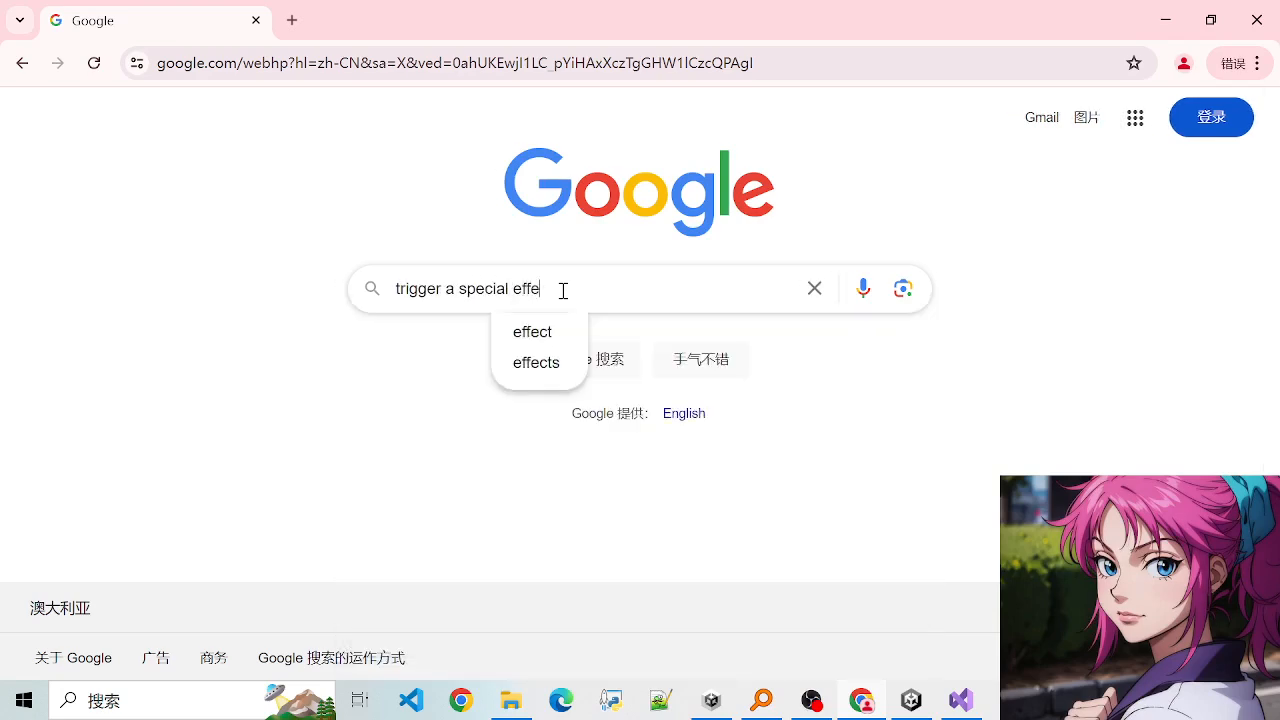
text(ct in ui)
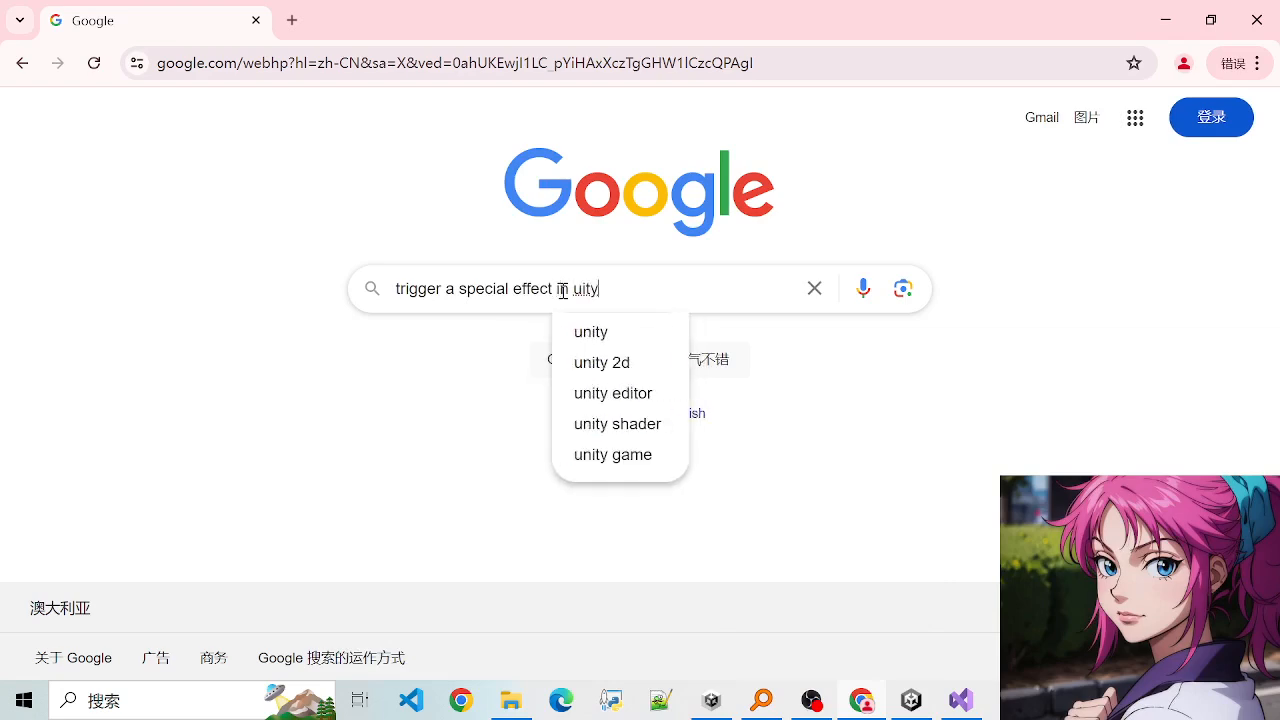
key(BackSpace)
text(nnity)
key(Return)
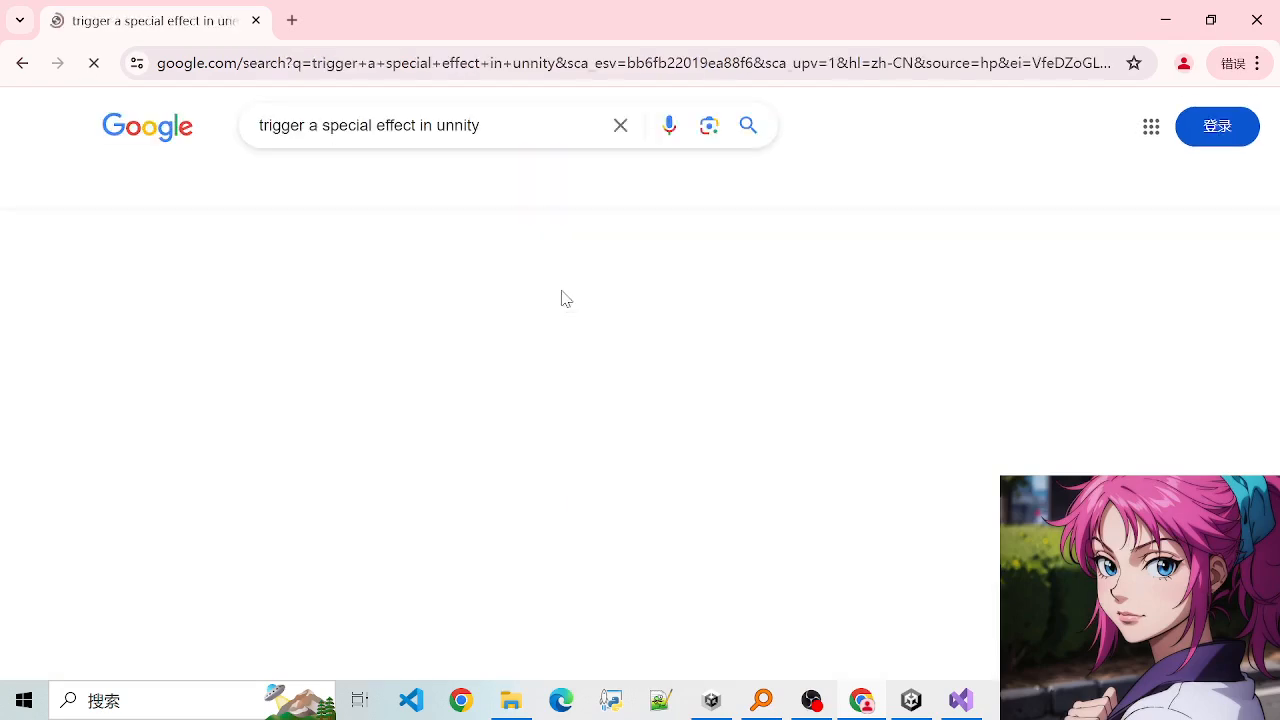
- Dismiss the Google sign-in prompt by staying signed out and look through the video and related-question results
scroll(812, 565, down, 1)
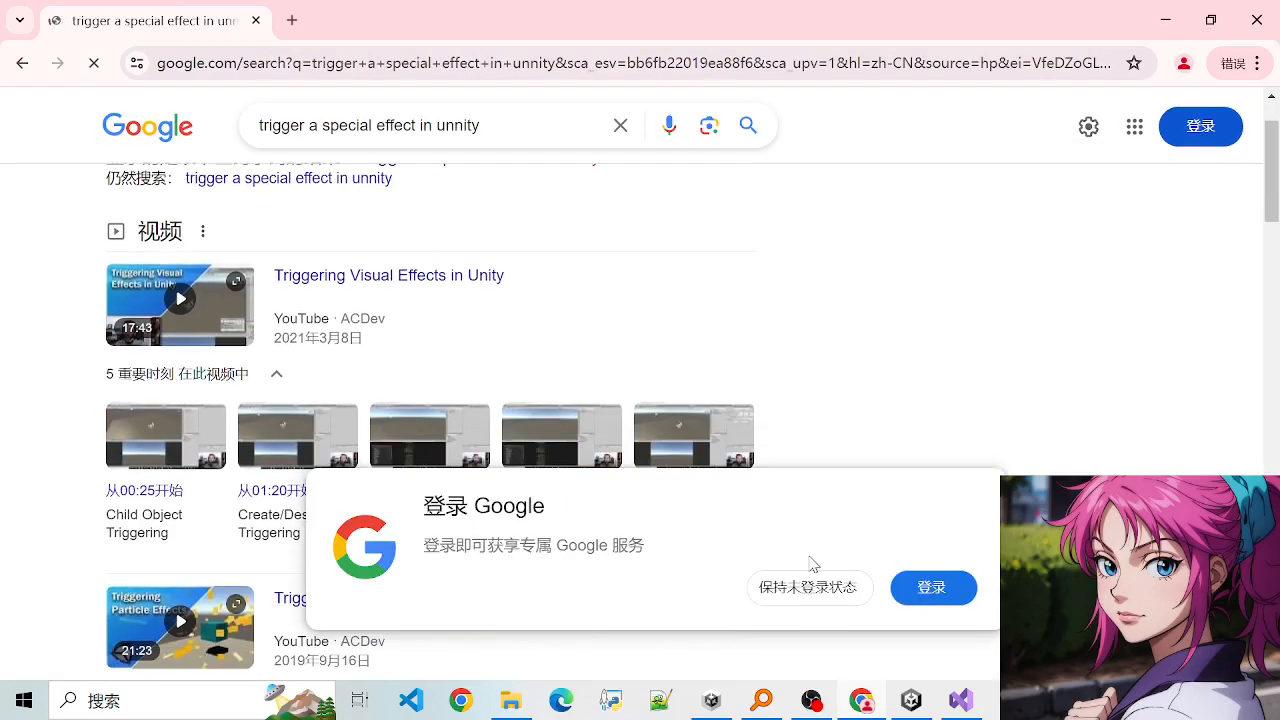
click(808, 588)
scroll(420, 403, down, 4)
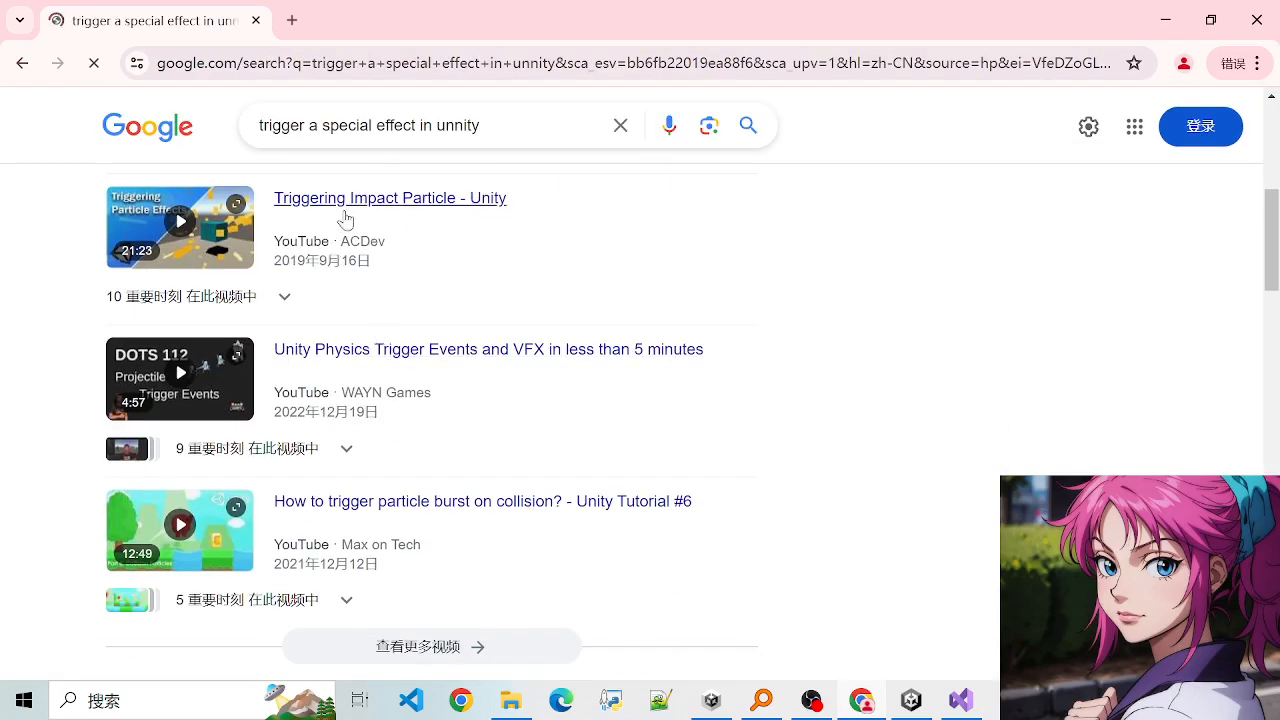
scroll(360, 300, down, 1)
scroll(375, 350, down, 7)
scroll(333, 295, up, 2)
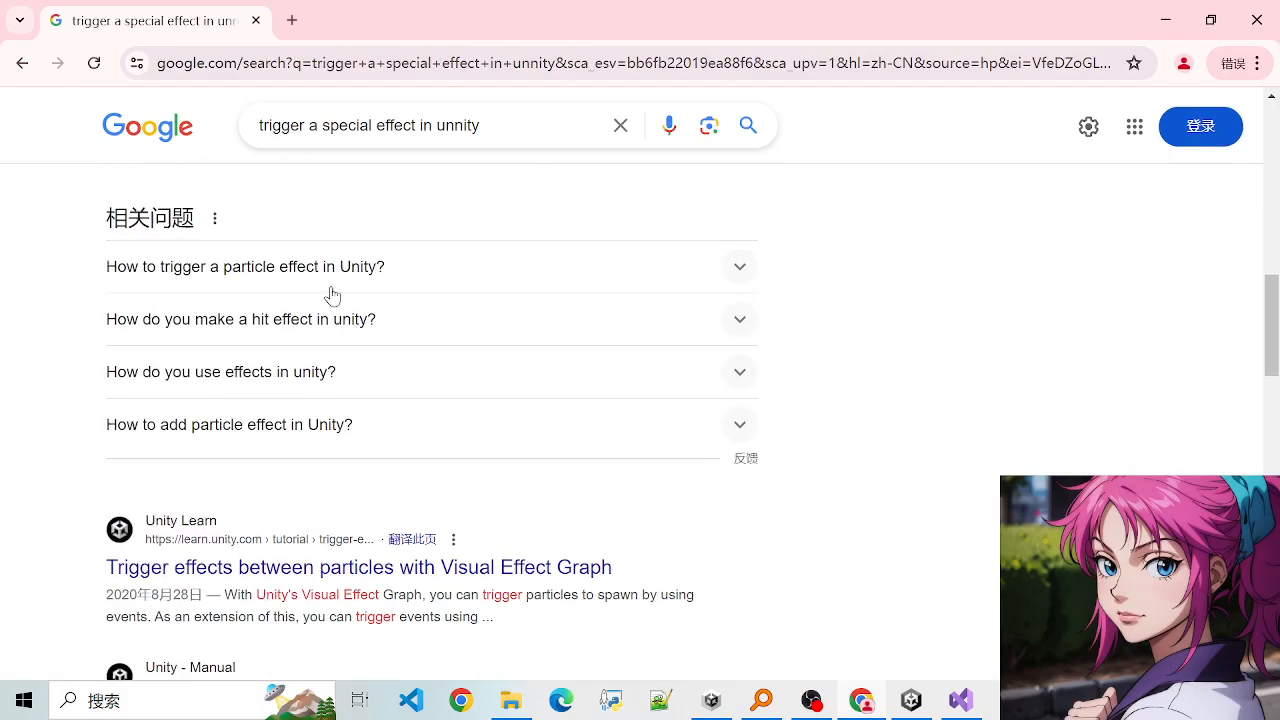
- Expand the related question "How to trigger a particle effect in Unity?" and read its Triggers module instructions
click(315, 270)
drag(128, 338, 349, 383)
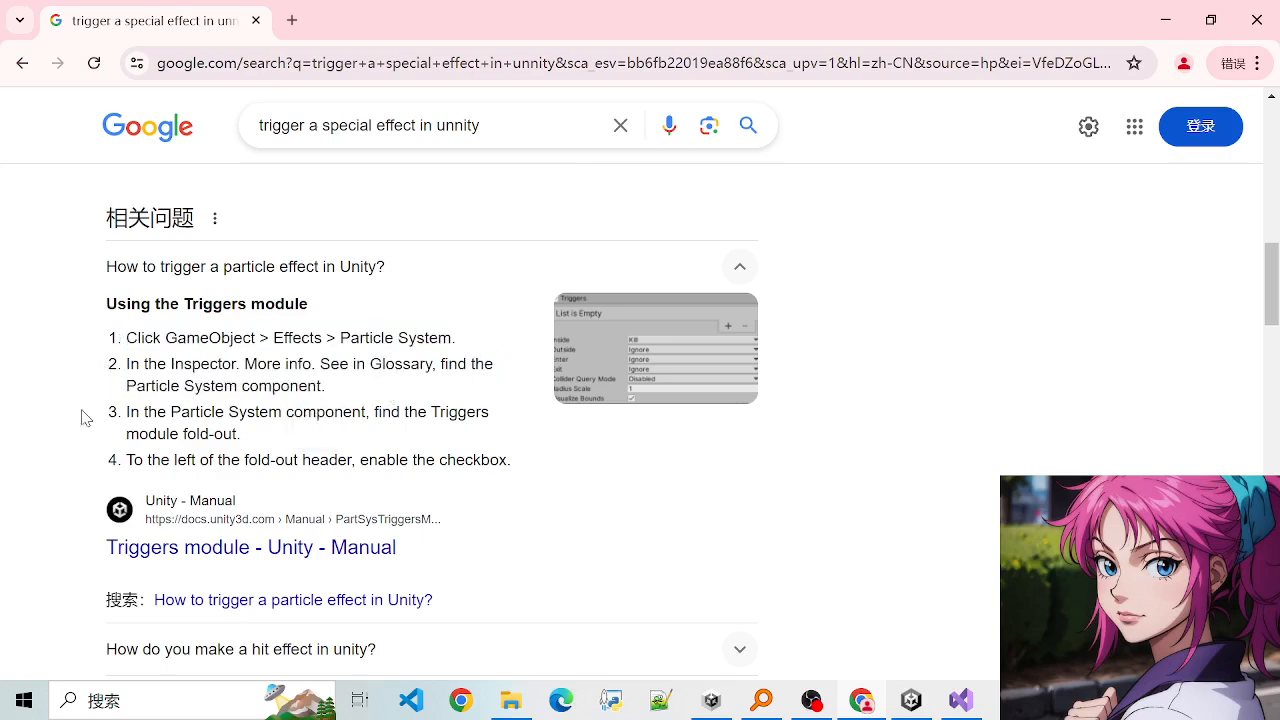
drag(86, 417, 250, 430)
click(250, 431)
drag(127, 413, 441, 458)
click(274, 425)
click(296, 453)
drag(231, 460, 447, 462)
click(436, 462)
drag(277, 461, 412, 462)
- Open the Unity Manual page on the Triggers module and read its usage steps, event types and API section
click(396, 474)
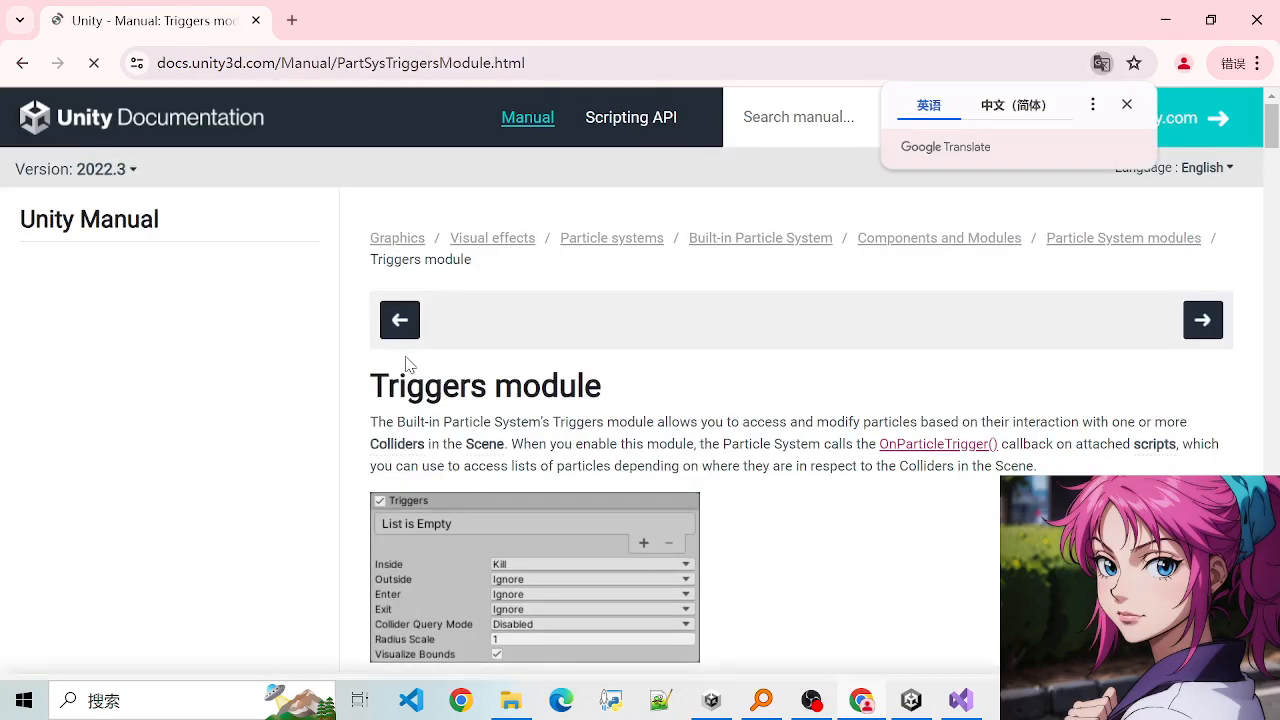
scroll(418, 412, down, 2)
scroll(418, 412, down, 2)
drag(387, 390, 757, 466)
click(392, 394)
scroll(757, 466, down, 3)
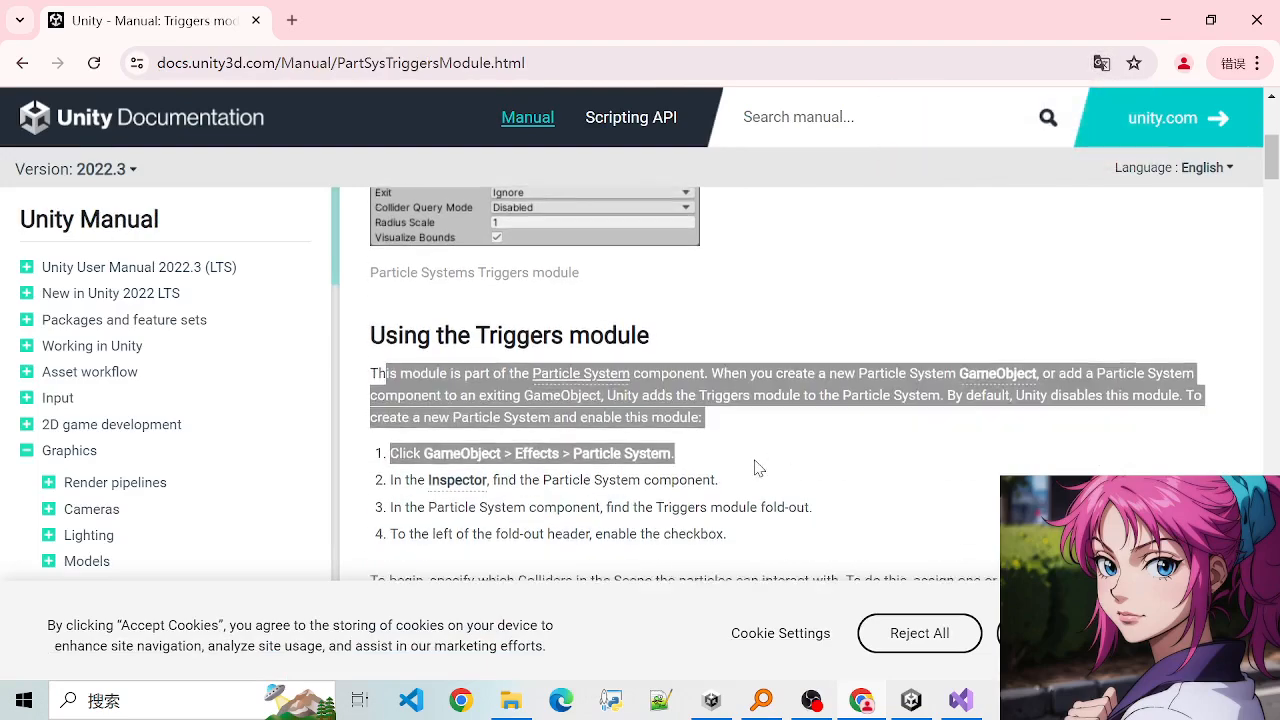
drag(404, 423, 720, 468)
scroll(718, 467, down, 3)
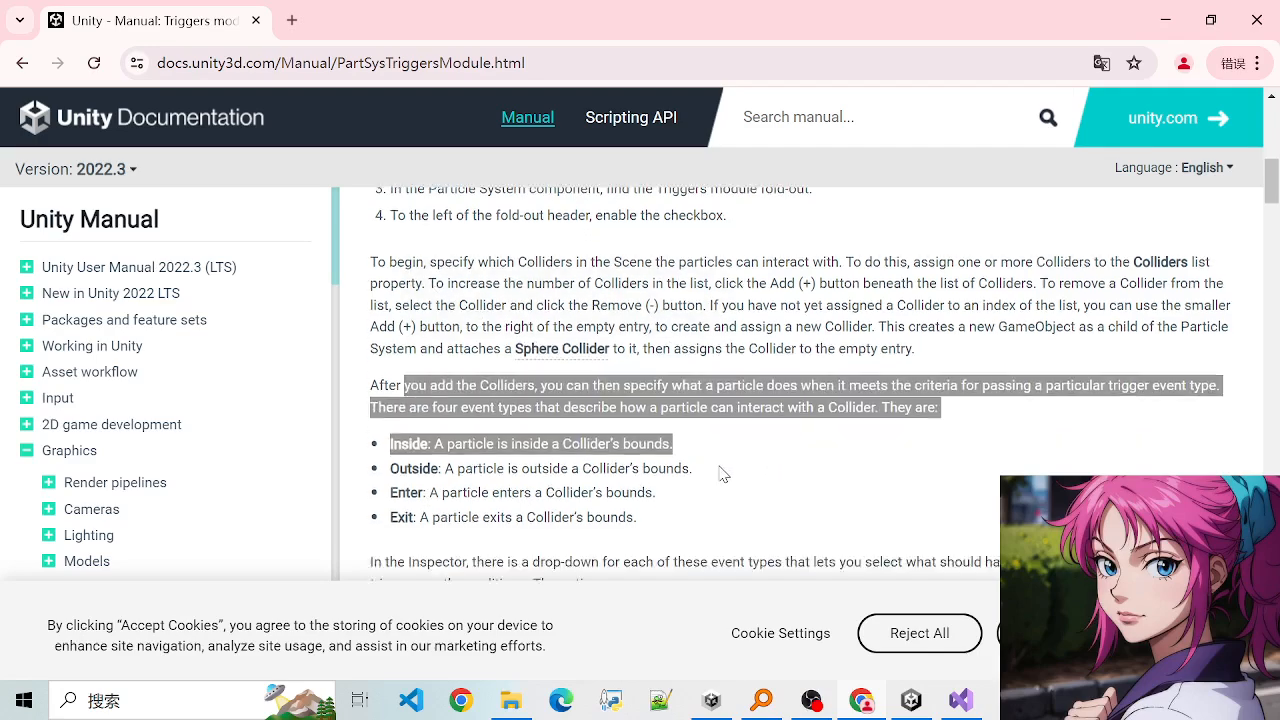
drag(398, 304, 660, 330)
click(761, 310)
scroll(496, 362, down, 2)
drag(370, 284, 868, 318)
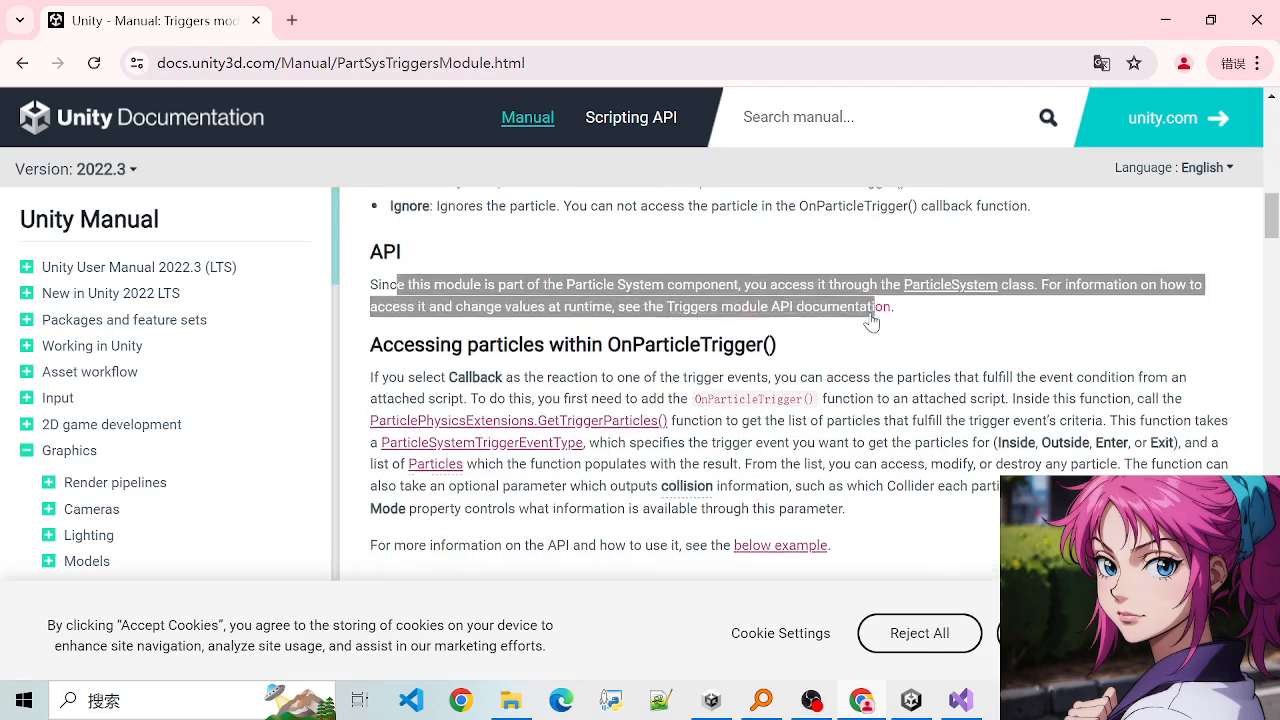
scroll(846, 317, up, 10)
- Return to the Unity editor and check the main Particle System settings of VFX_Burst down to Play On Awake
click(1163, 20)
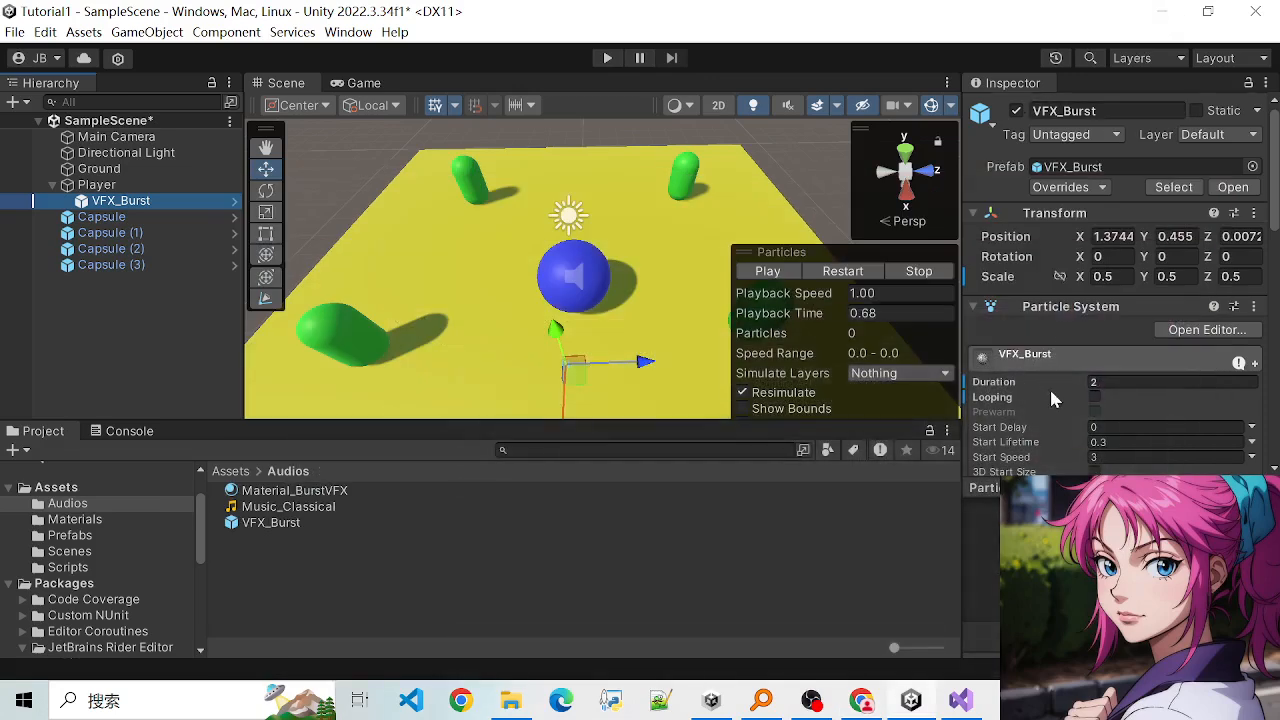
scroll(1049, 386, down, 2)
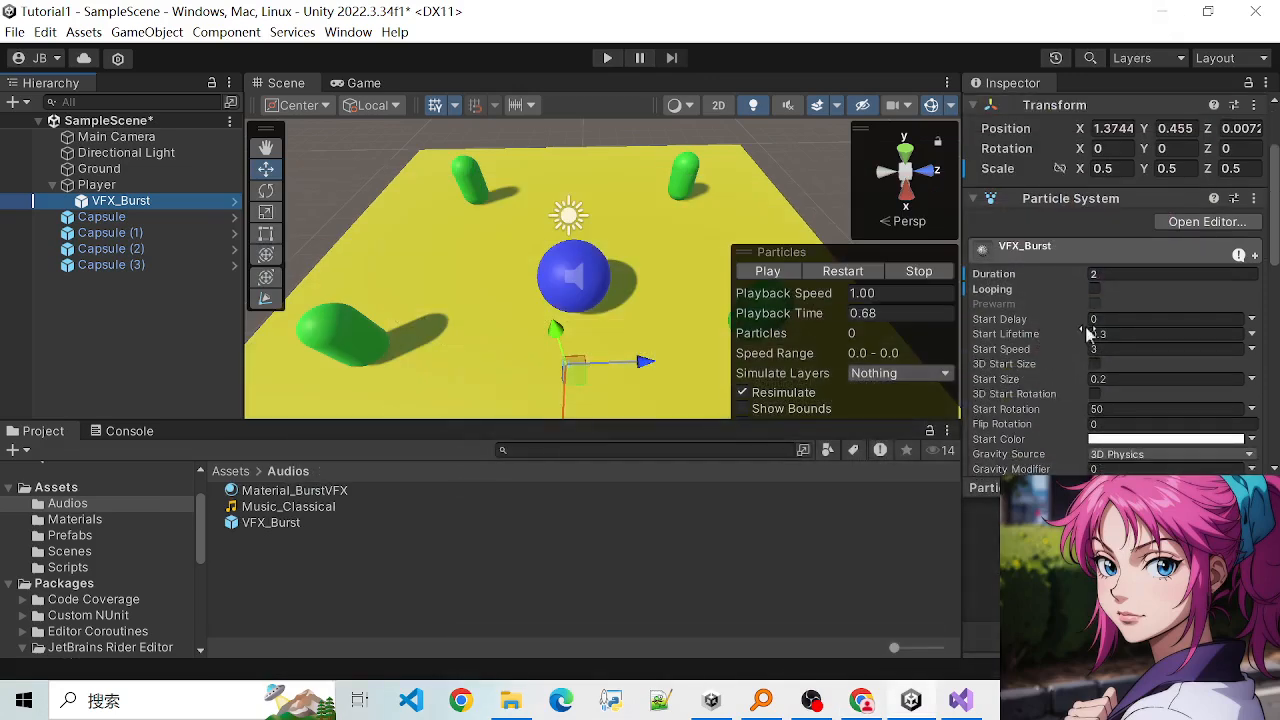
scroll(1088, 348, down, 1)
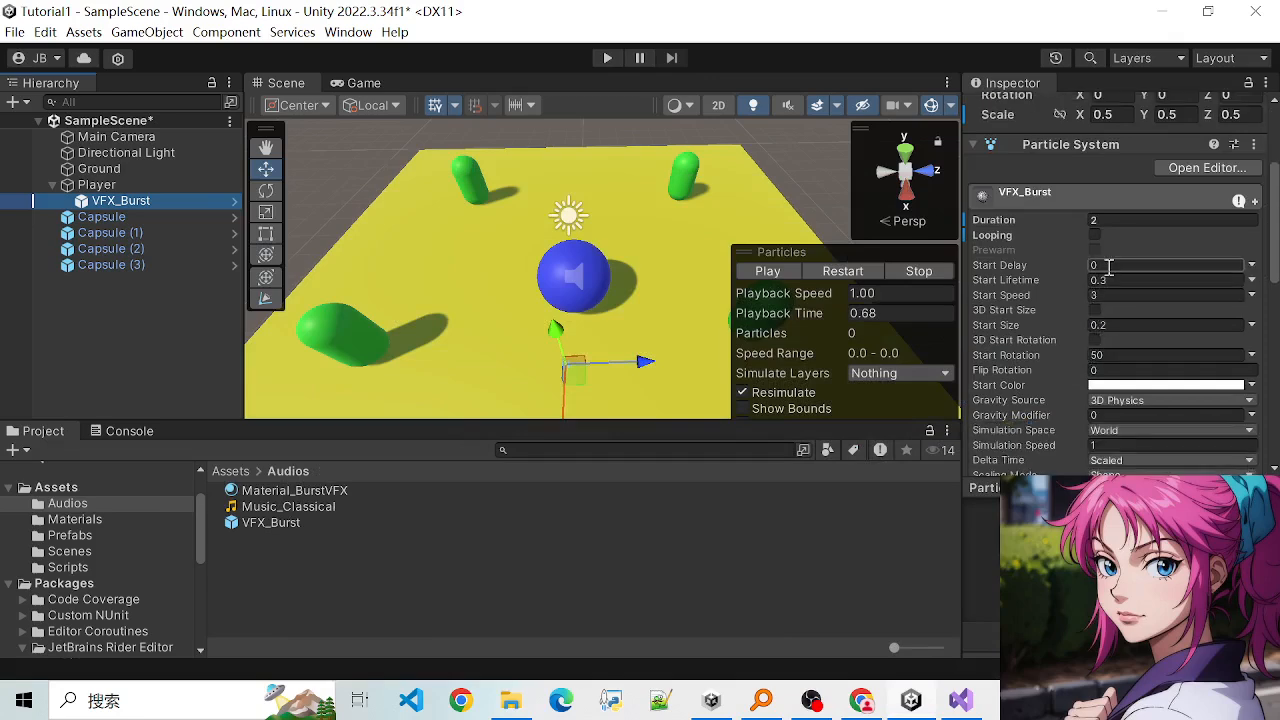
scroll(1075, 398, down, 1)
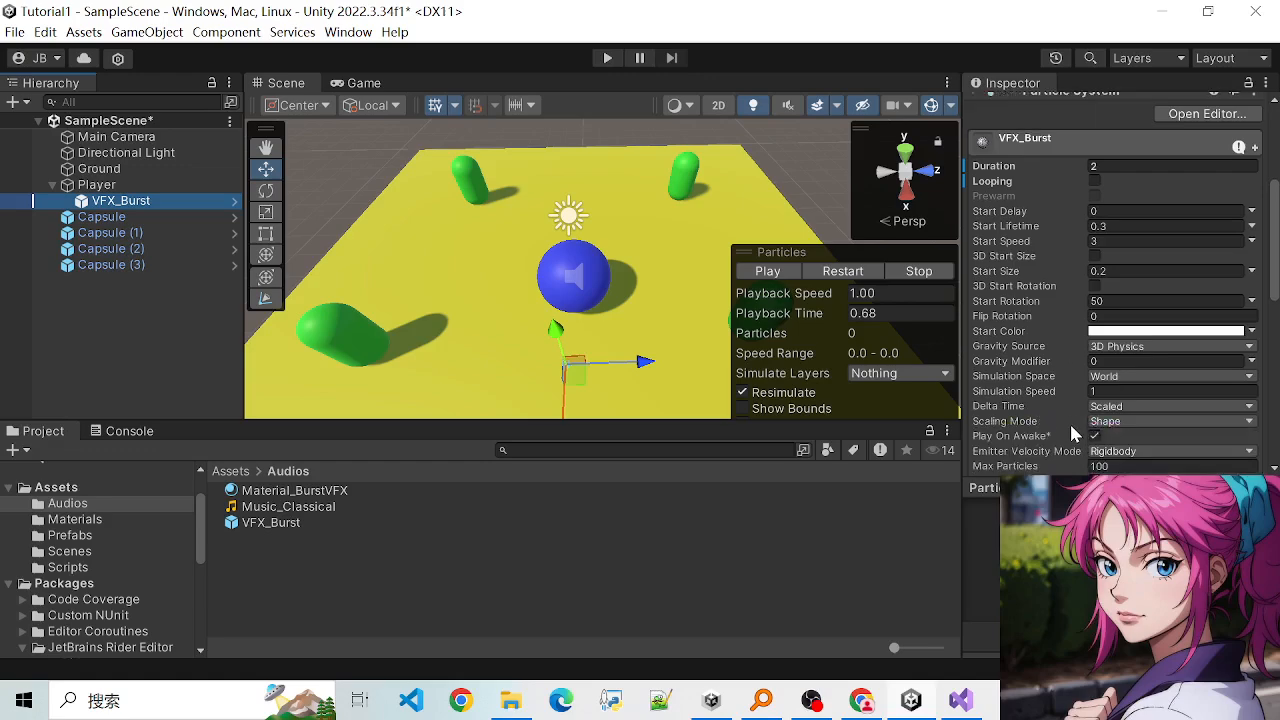
- Switch to Visual Studio and review the speed field, Start method and movement code in Update of PlayerController.cs
click(960, 700)
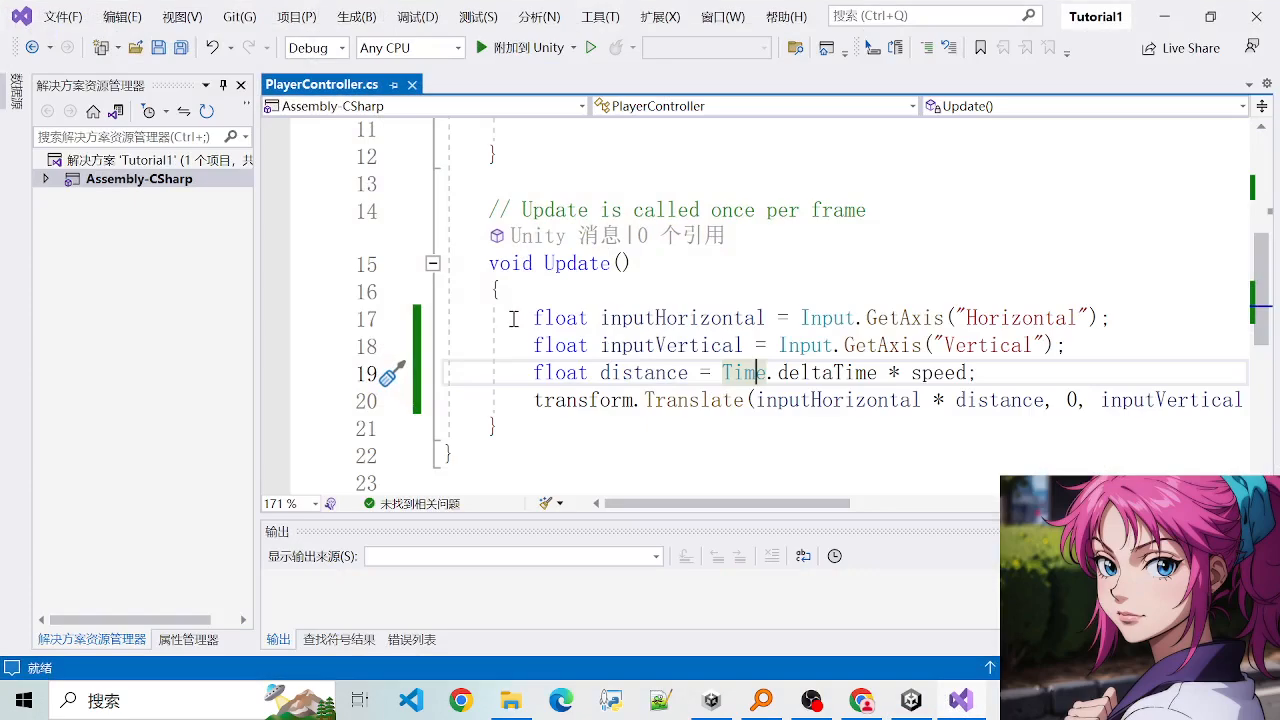
drag(535, 318, 845, 400)
click(780, 400)
scroll(646, 292, up, 4)
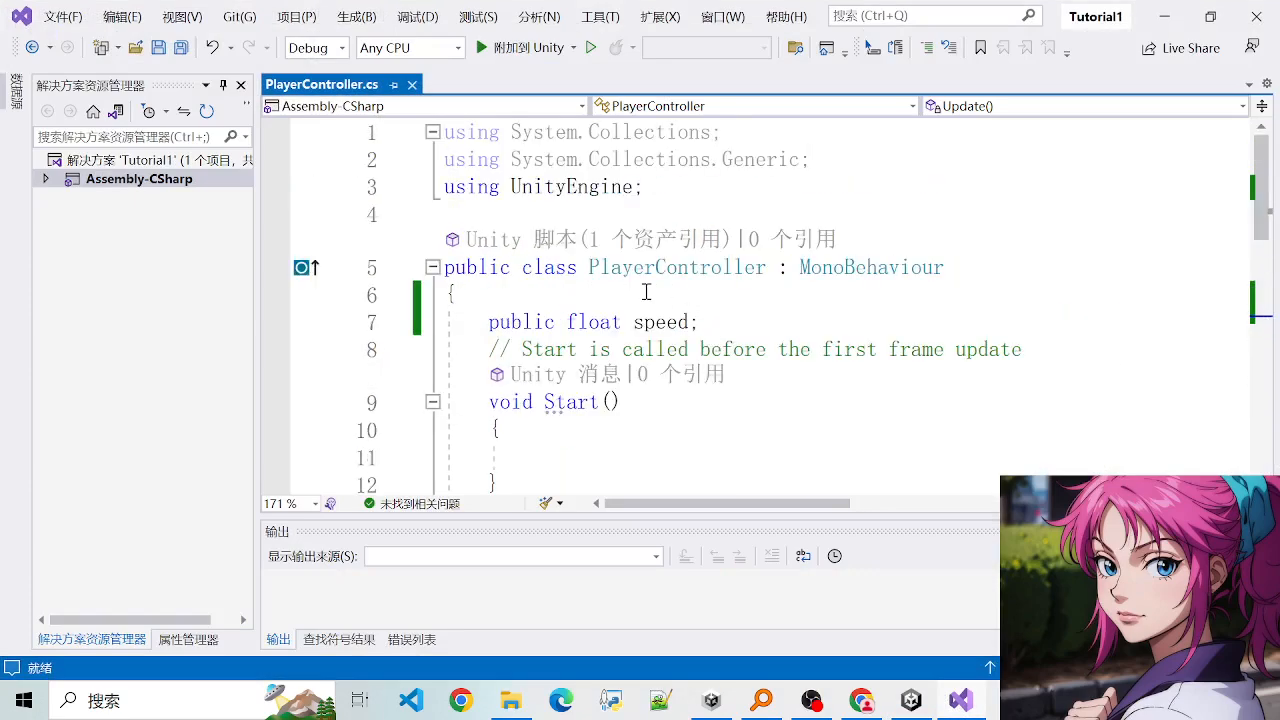
drag(497, 316, 700, 440)
click(695, 432)
scroll(684, 410, down, 2)
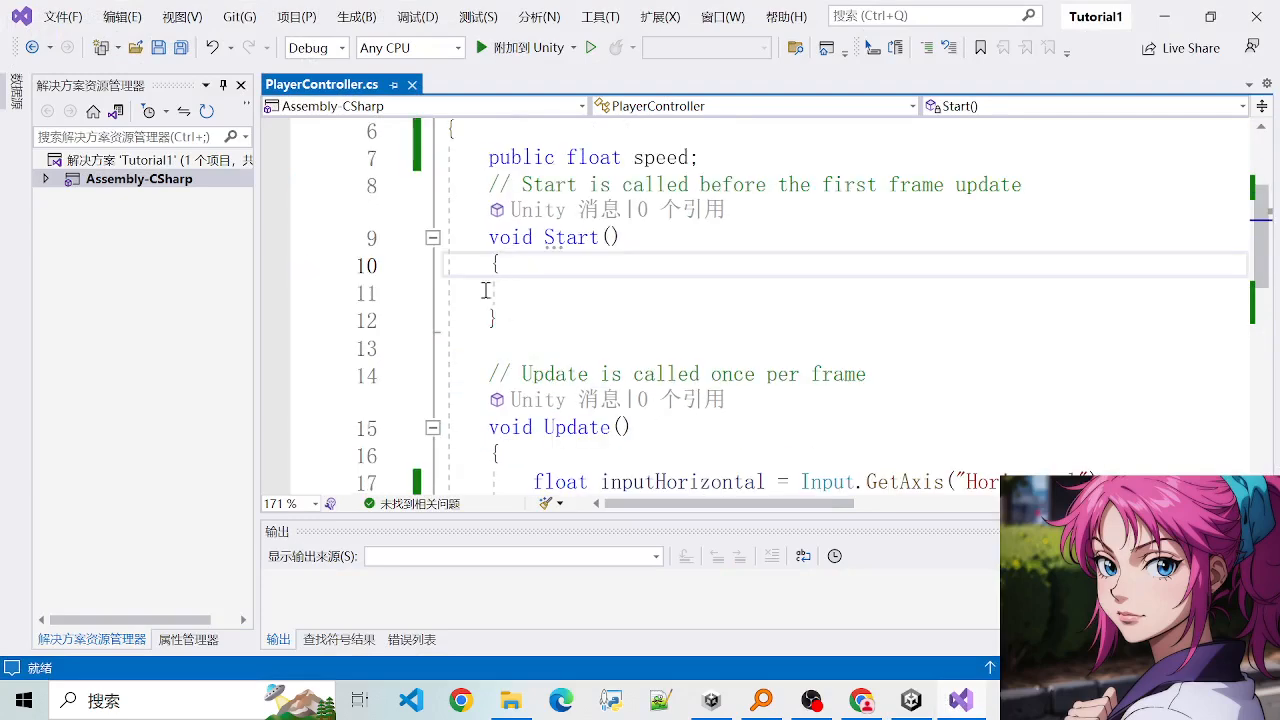
drag(489, 237, 657, 243)
click(657, 240)
- Return to the Unity editor and examine VFX_Burst's Particle System settings and module list, including Collision and Triggers
click(1163, 17)
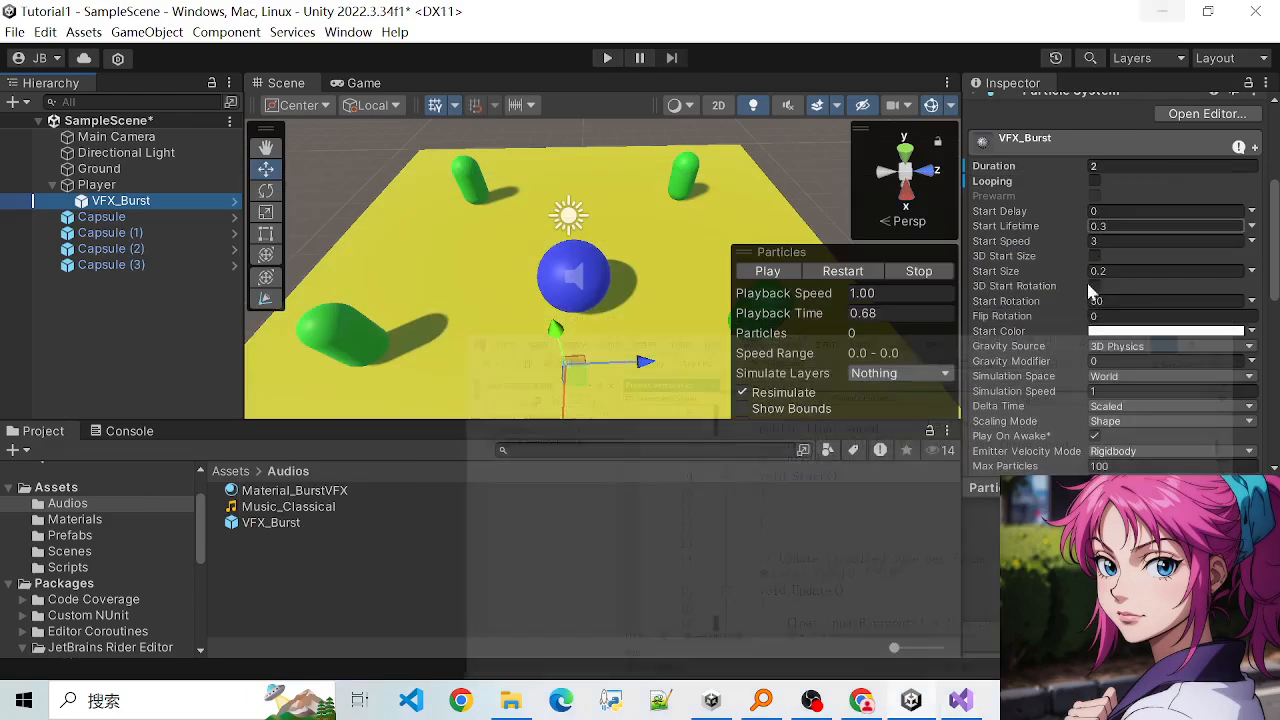
scroll(1071, 300, down, 5)
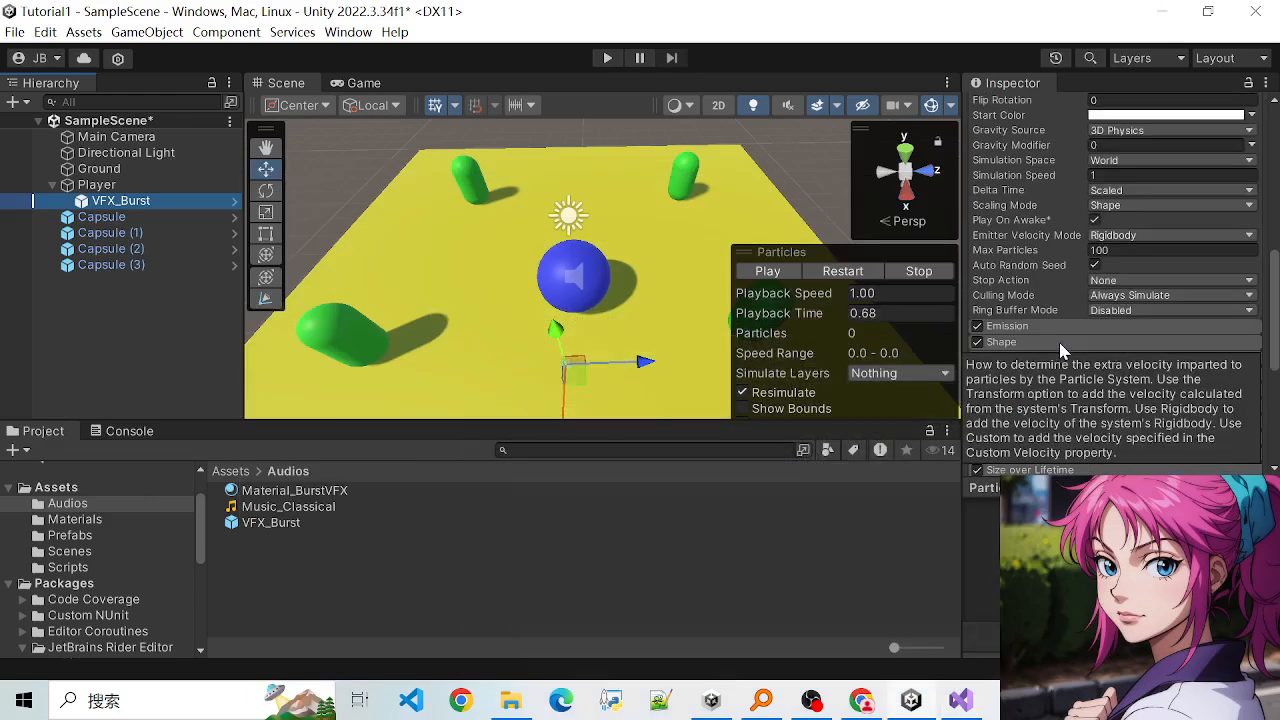
scroll(1055, 353, down, 1)
scroll(1055, 380, down, 3)
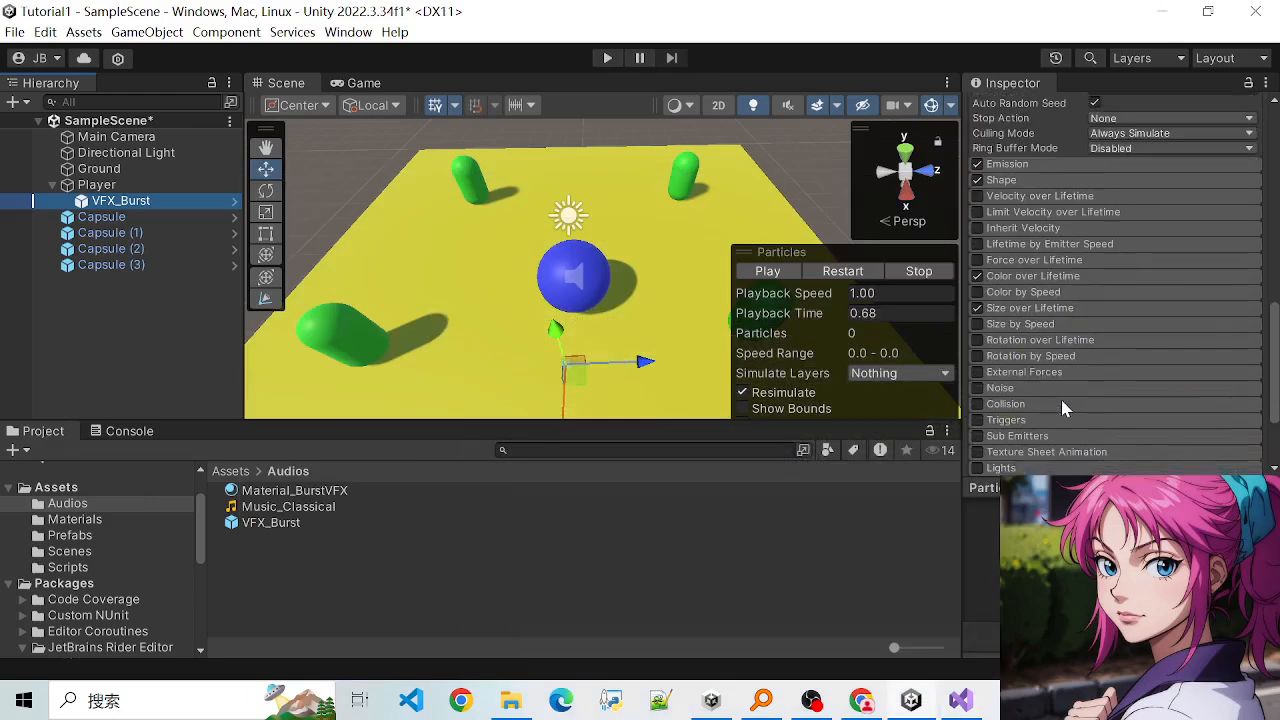
scroll(1104, 297, up, 15)
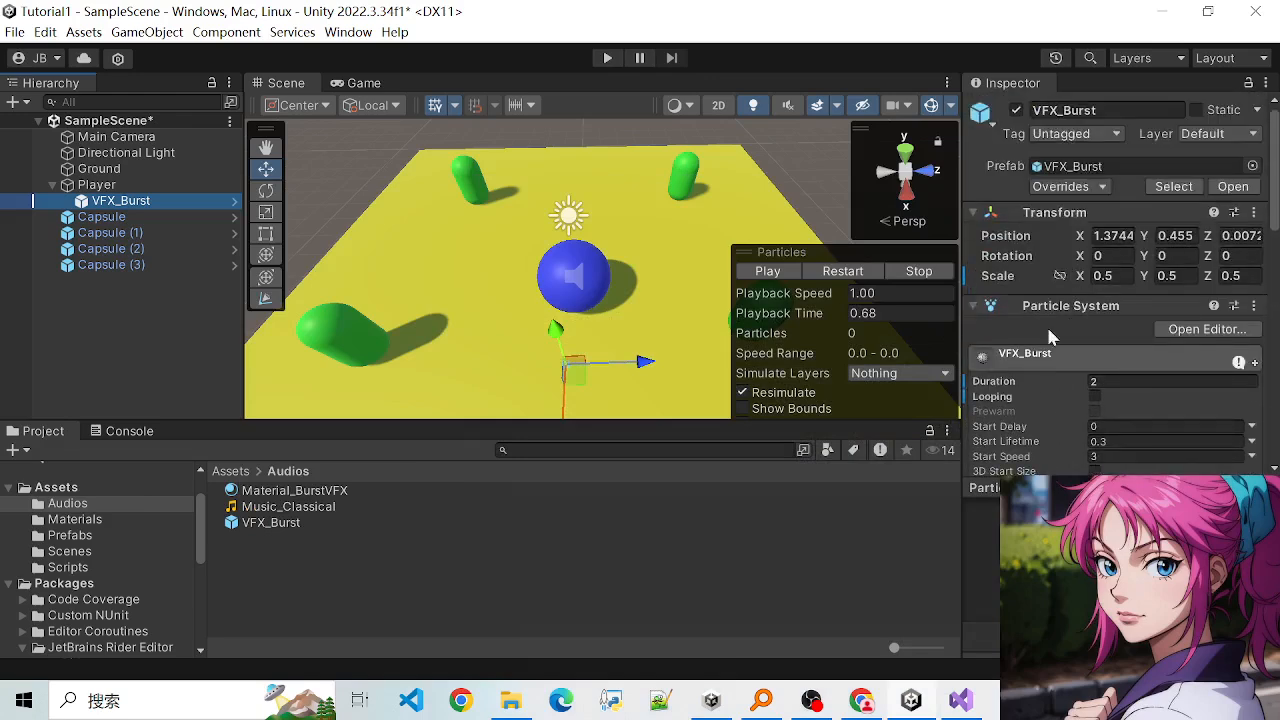
scroll(1006, 424, down, 1)
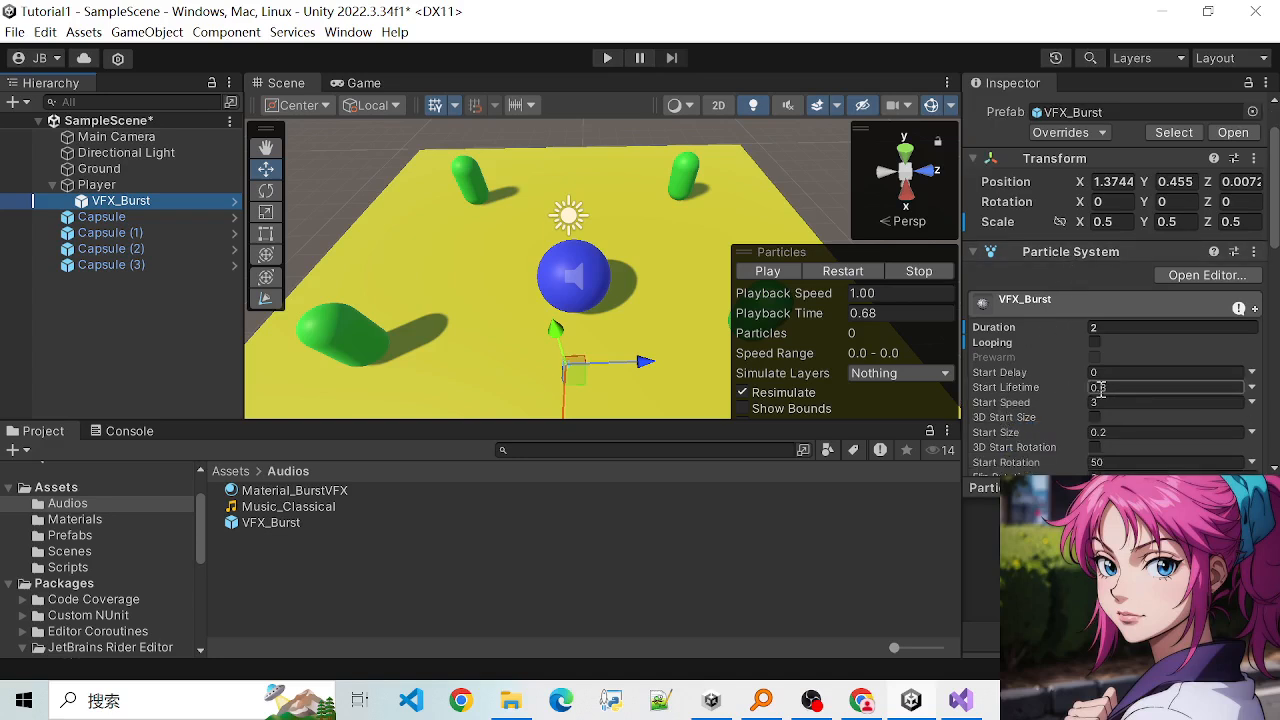
scroll(1053, 393, down, 2)
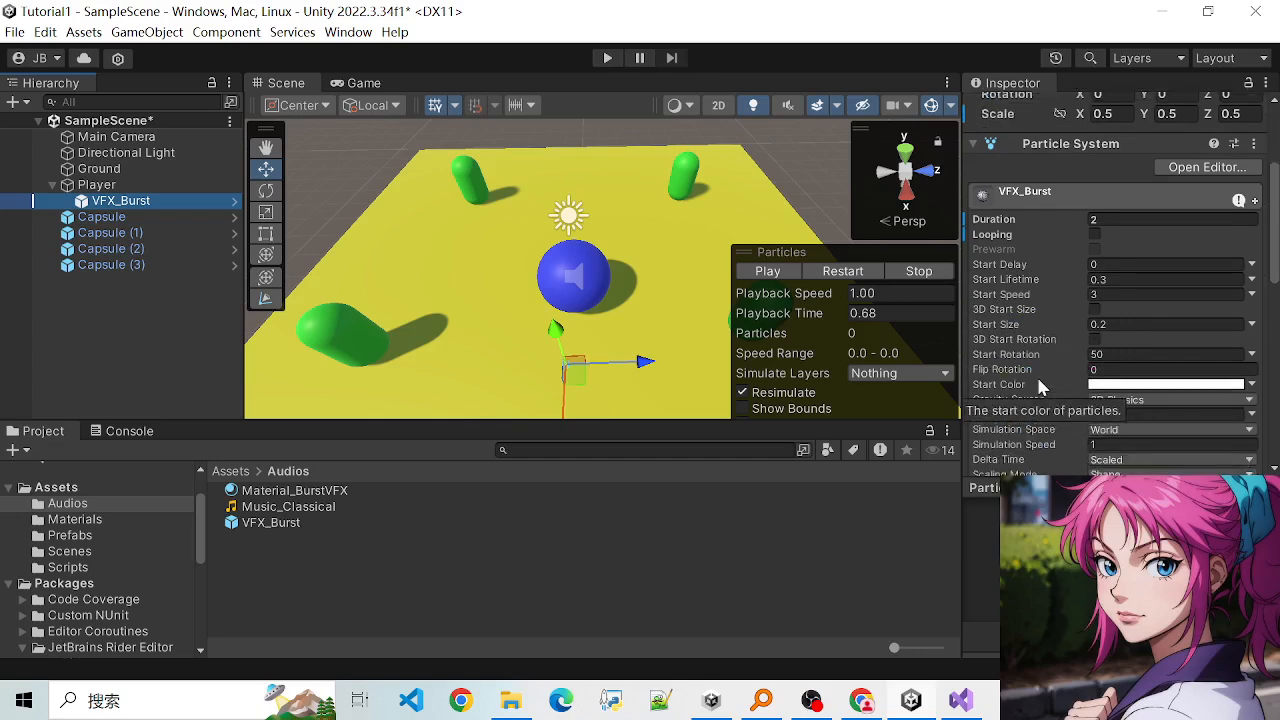
scroll(1036, 385, up, 1)
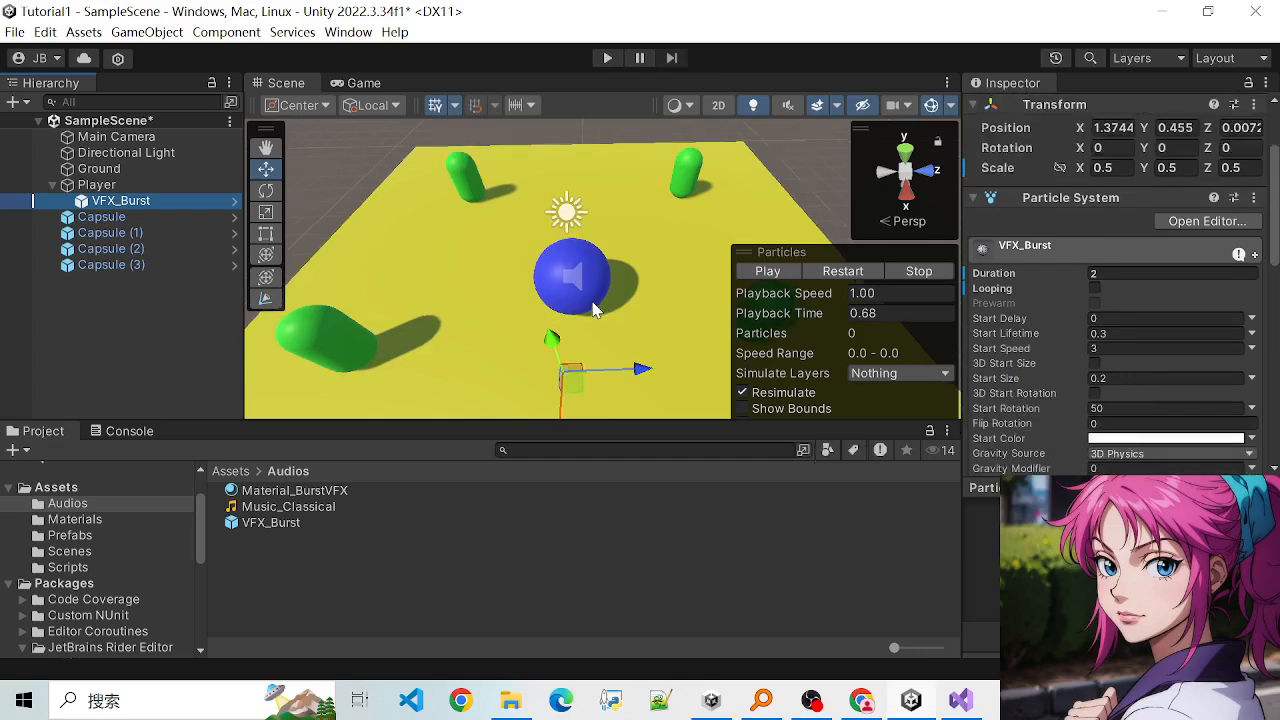
scroll(1067, 336, down, 2)
scroll(1040, 321, up, 4)
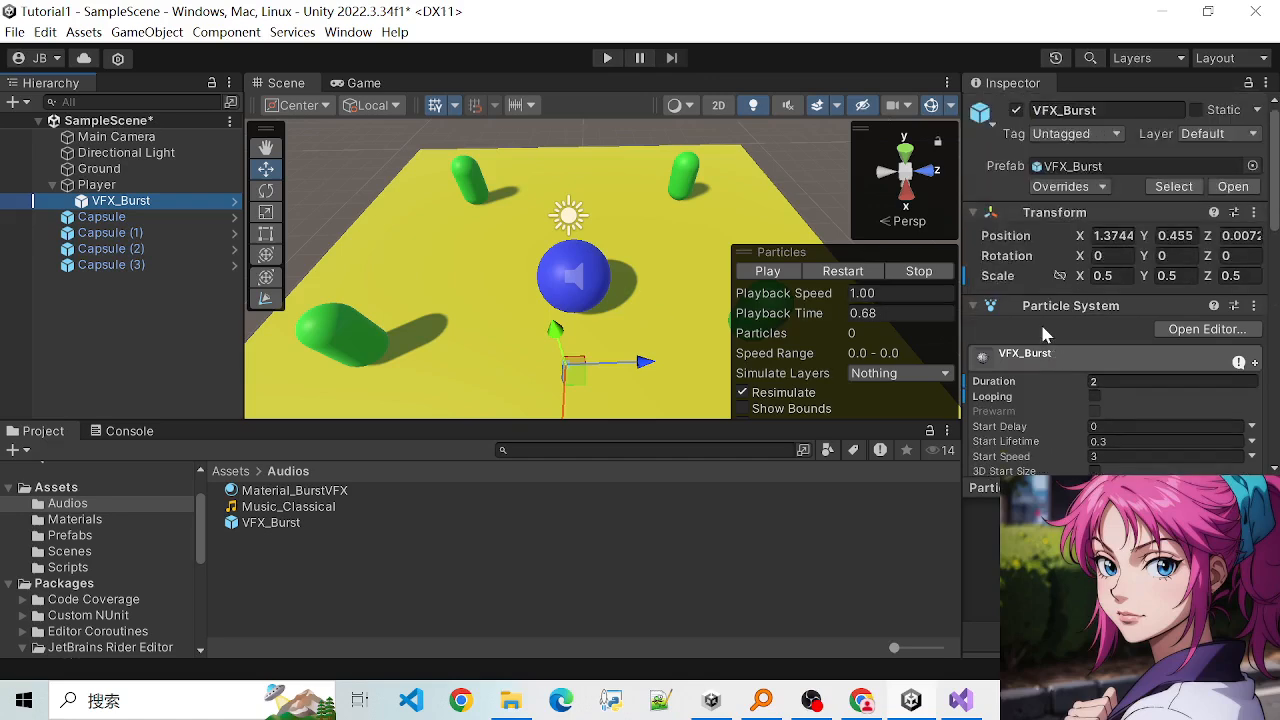
scroll(1038, 350, down, 1)
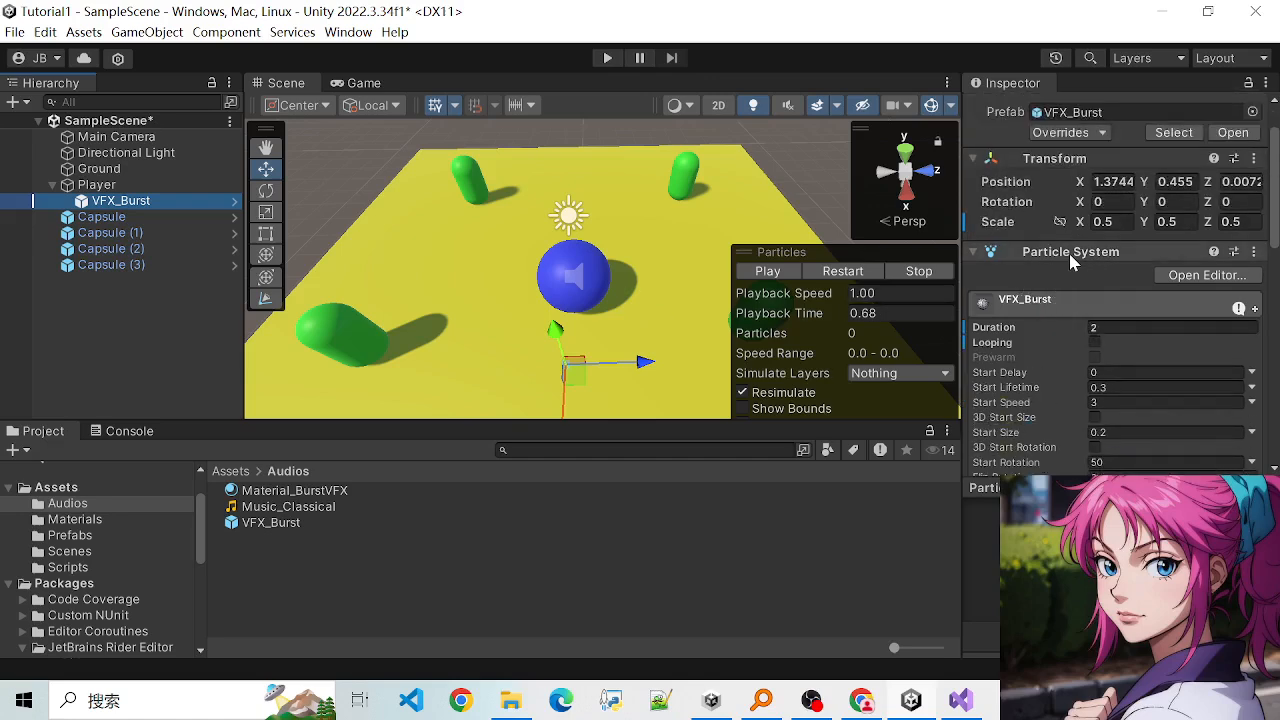
scroll(648, 296, up, 1)
scroll(638, 310, down, 2)
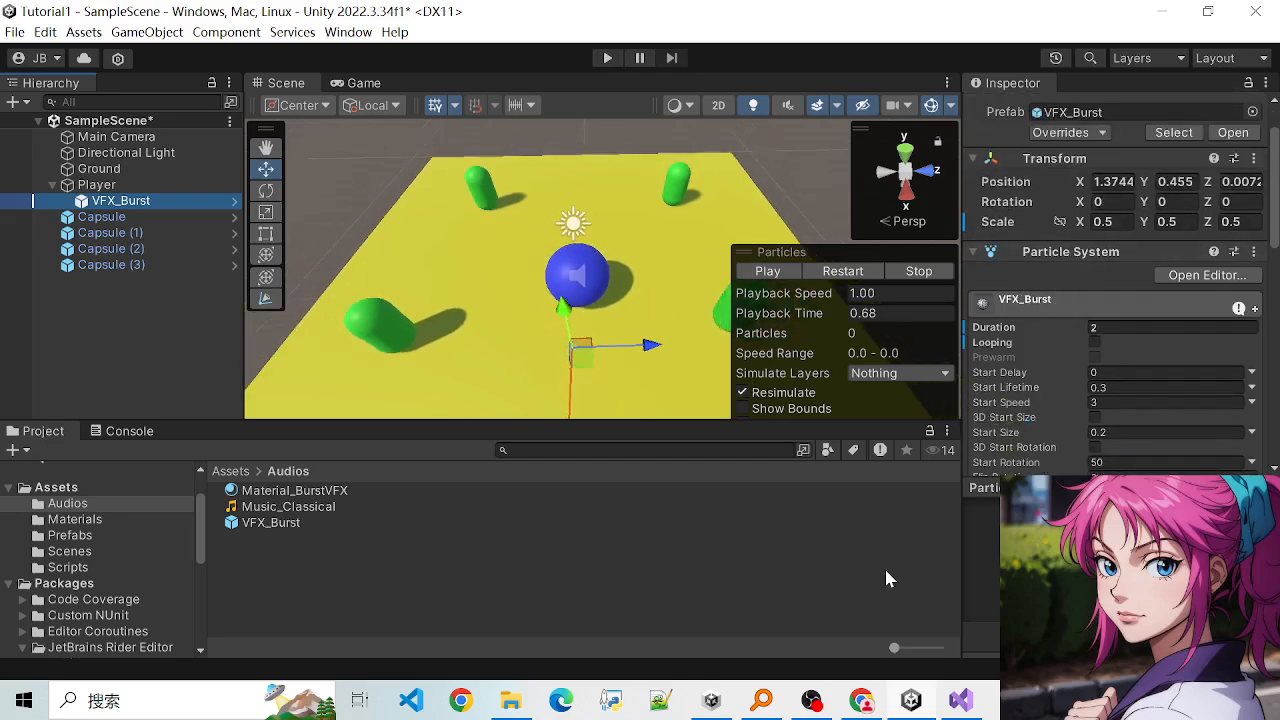
mouse_move(955, 701)
click(948, 537)
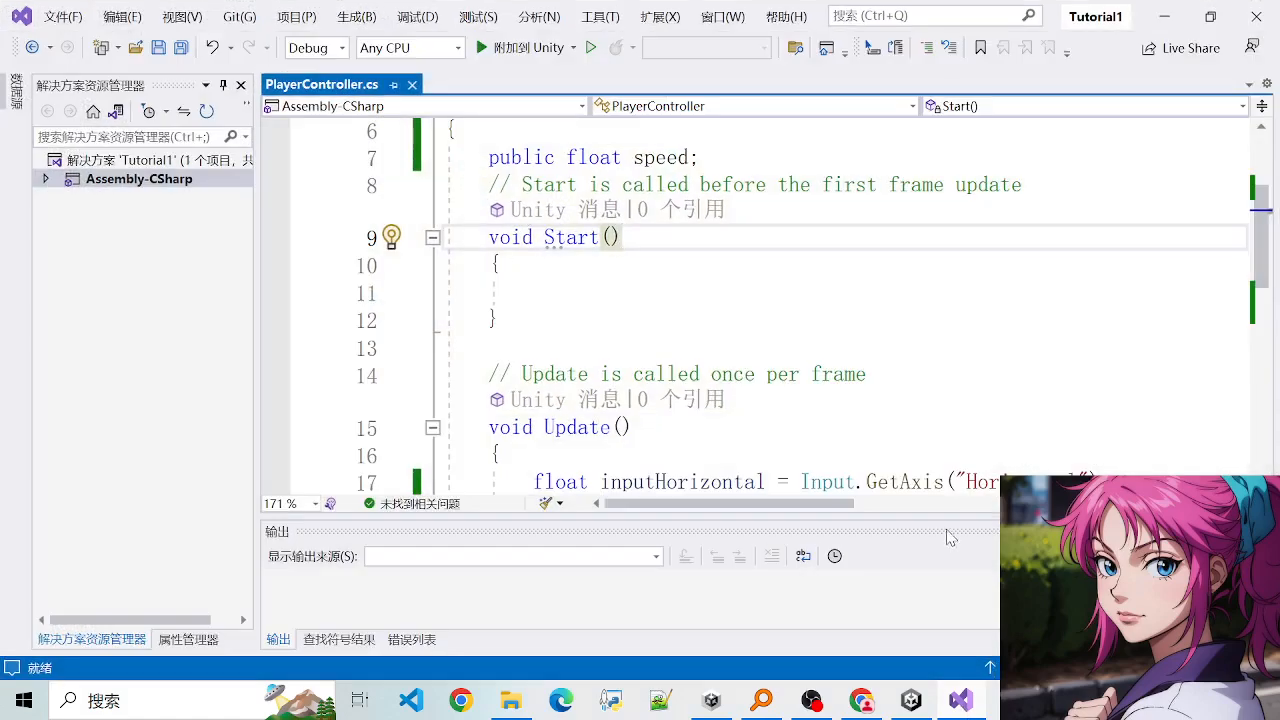
click(952, 698)
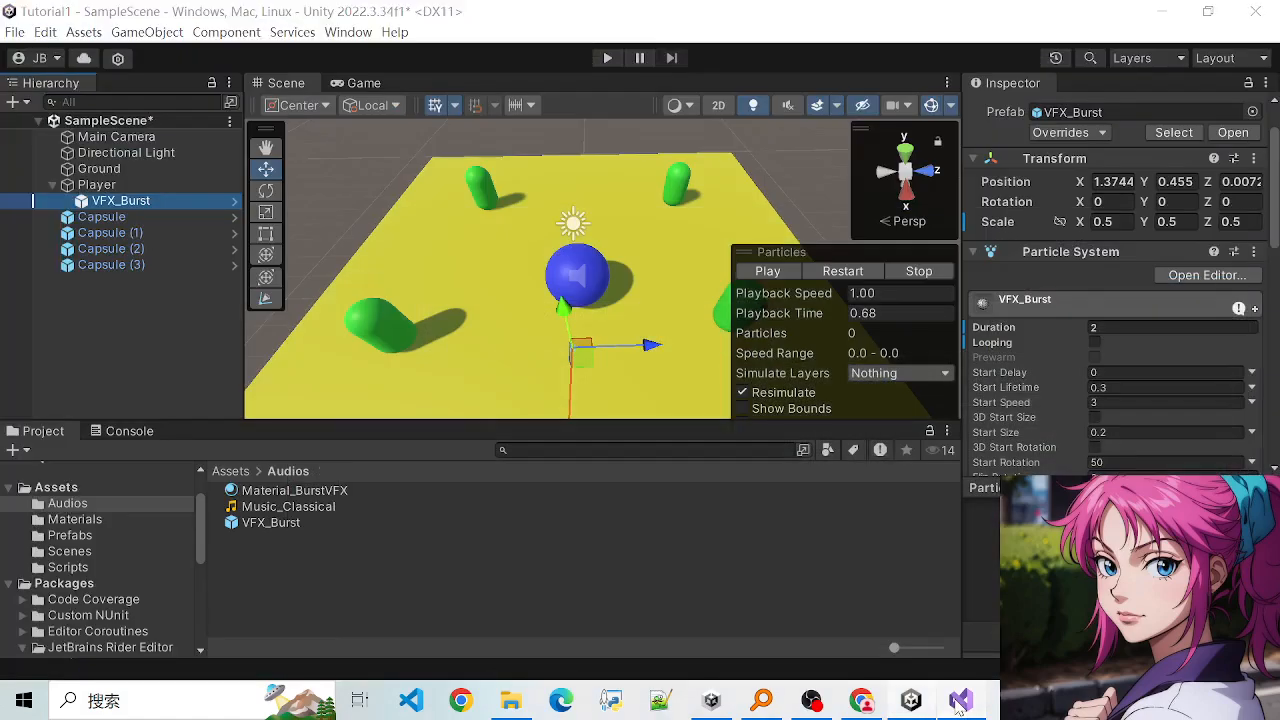
click(957, 704)
click(957, 701)
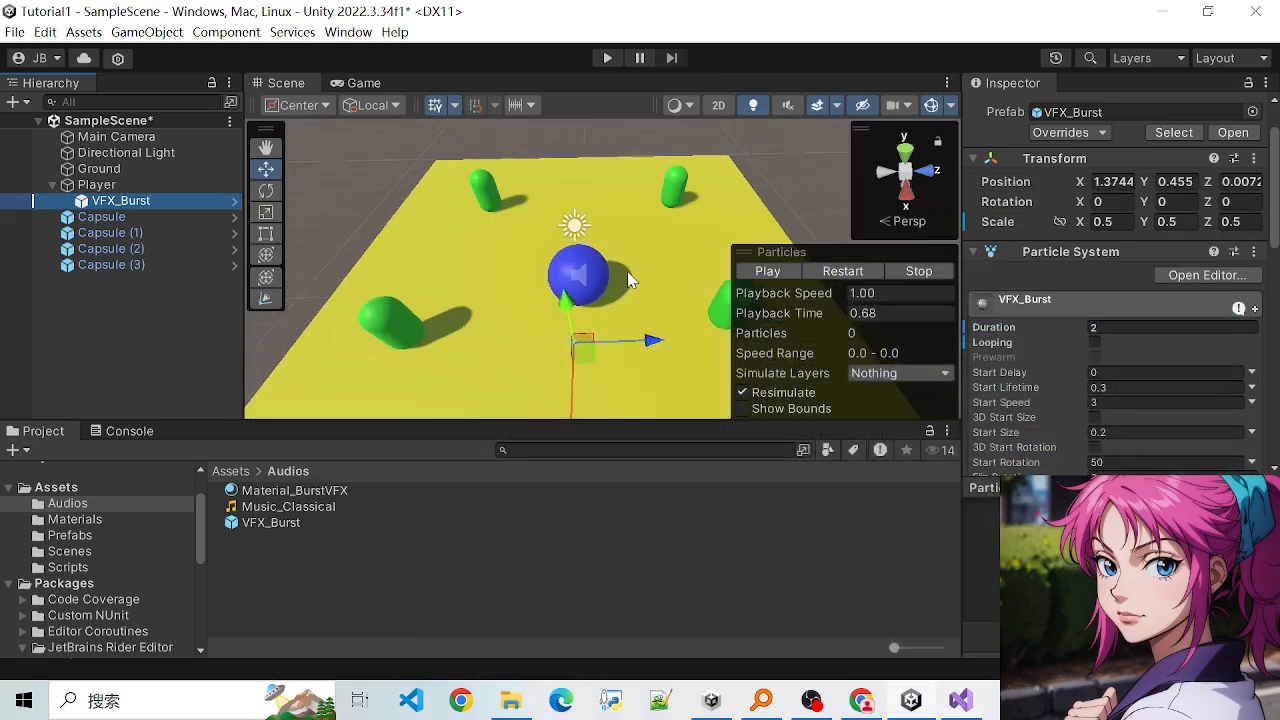
- Raise the VFX_Burst effect in the scene to a Y position of about 1.09
scroll(622, 281, down, 7)
scroll(619, 283, up, 4)
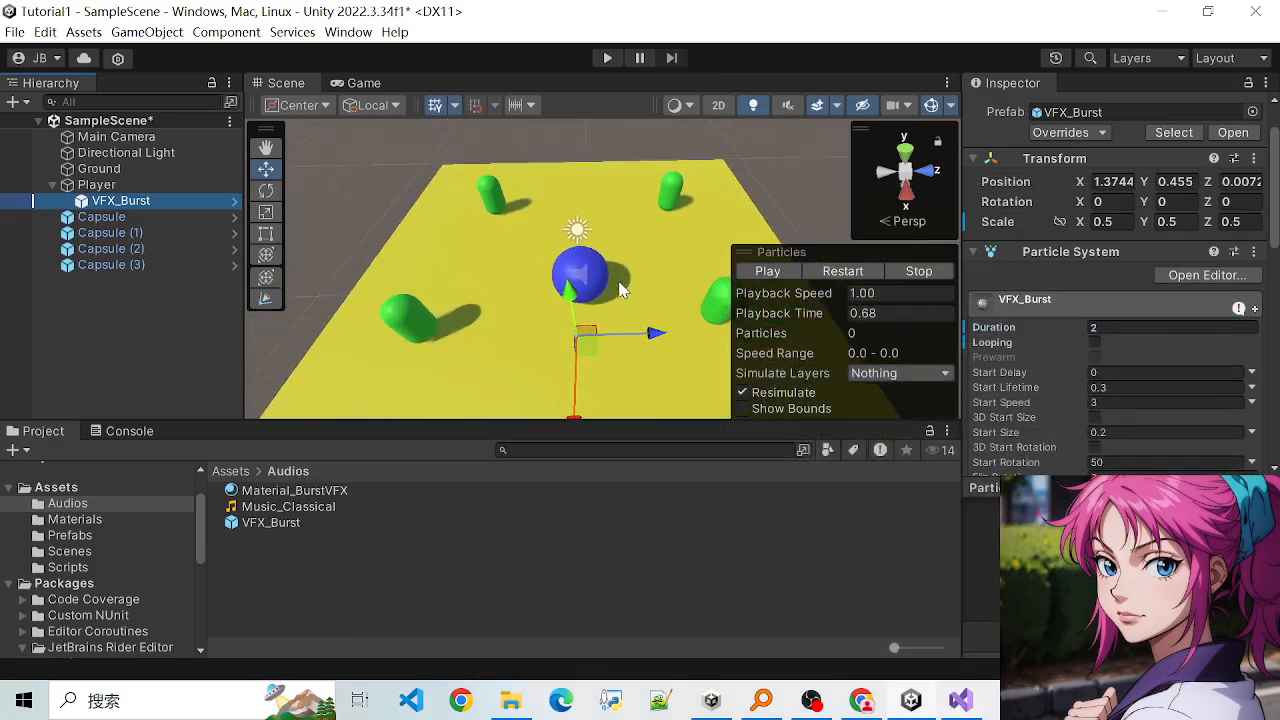
scroll(620, 289, down, 3)
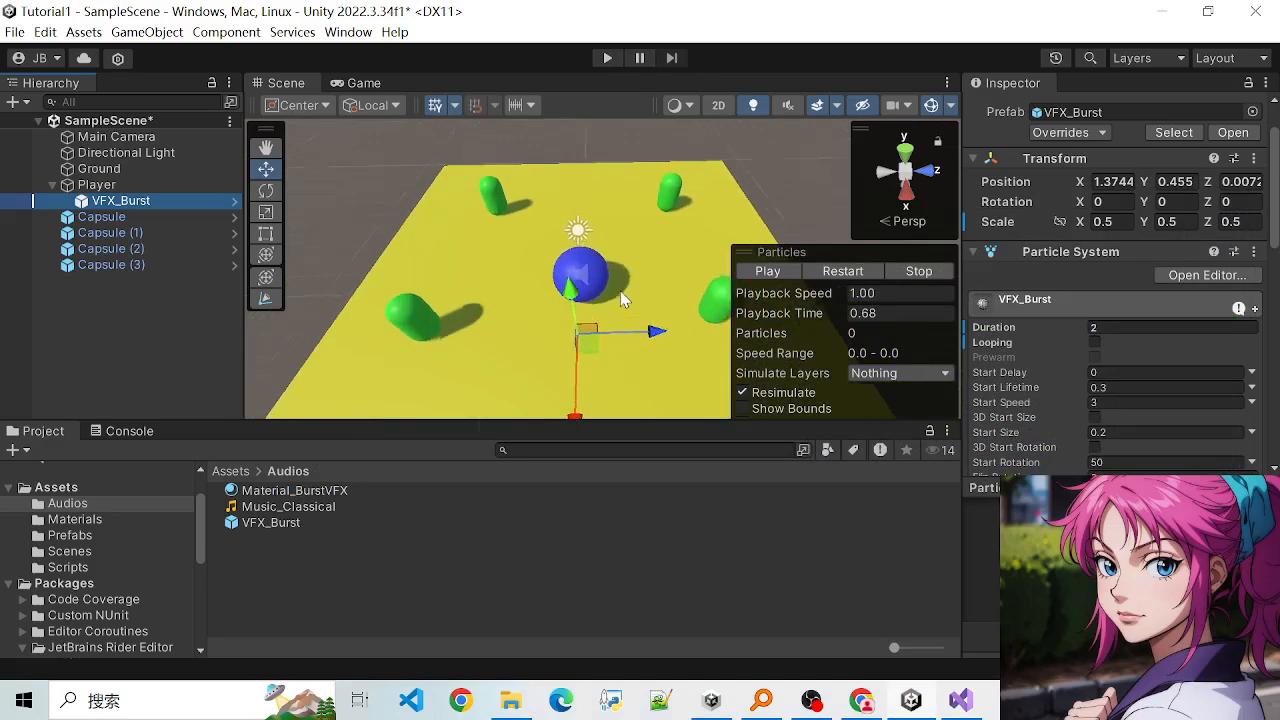
scroll(621, 290, up, 4)
scroll(621, 290, up, 1)
scroll(620, 292, down, 3)
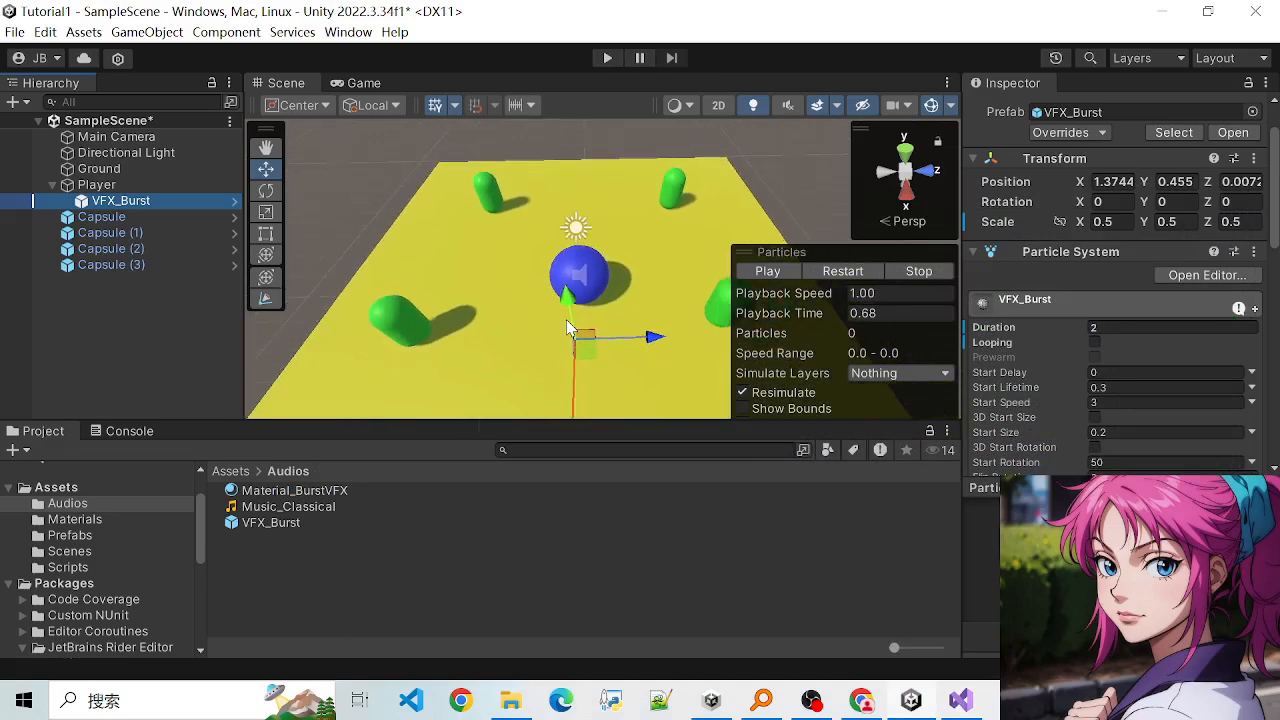
drag(570, 307, 545, 287)
- Switch to Visual Studio and review the axis input, distance and Translate lines in the Update method of PlayerController.cs
click(961, 700)
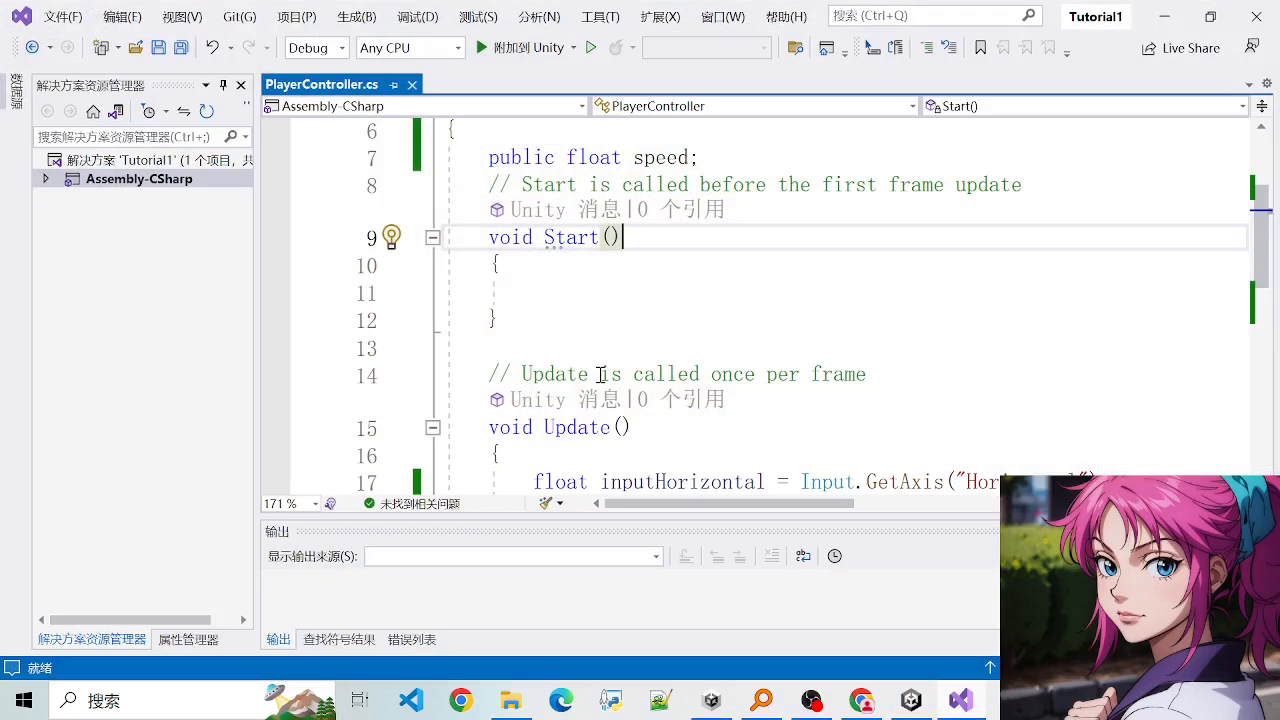
scroll(590, 378, down, 3)
drag(532, 240, 706, 322)
click(658, 318)
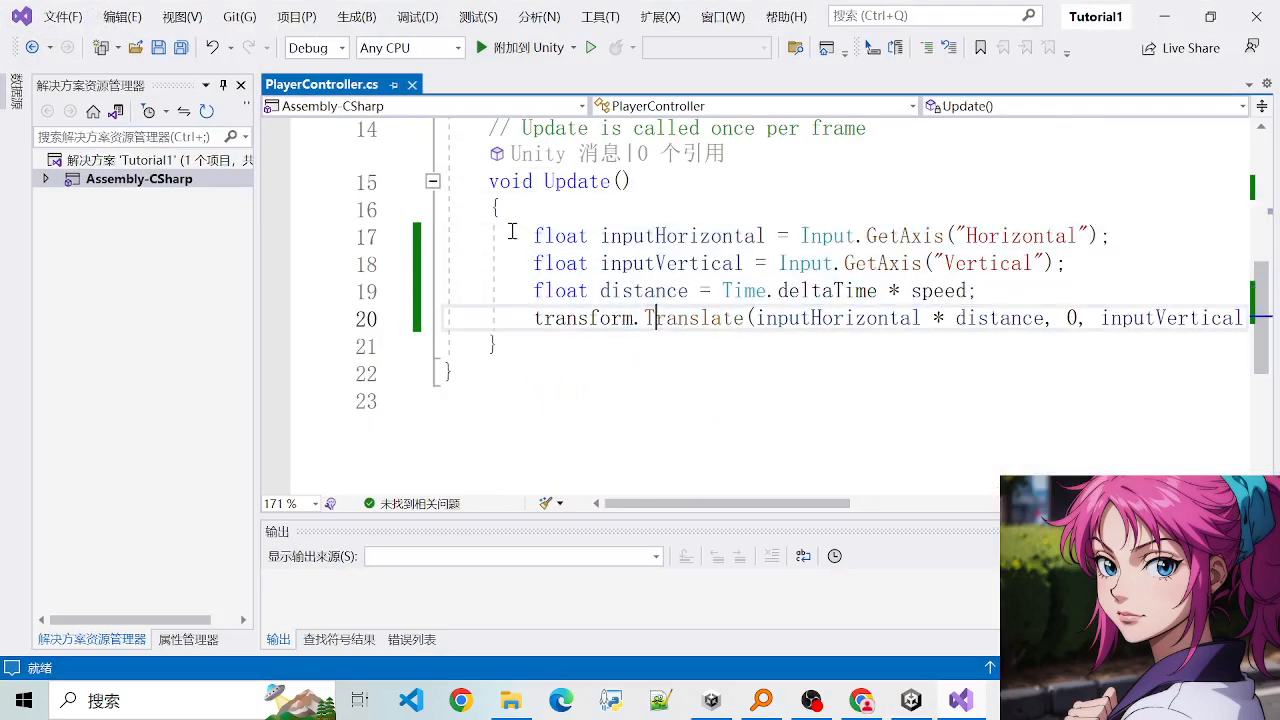
click(671, 290)
drag(516, 236, 791, 317)
click(768, 325)
click(793, 319)
drag(566, 266, 852, 317)
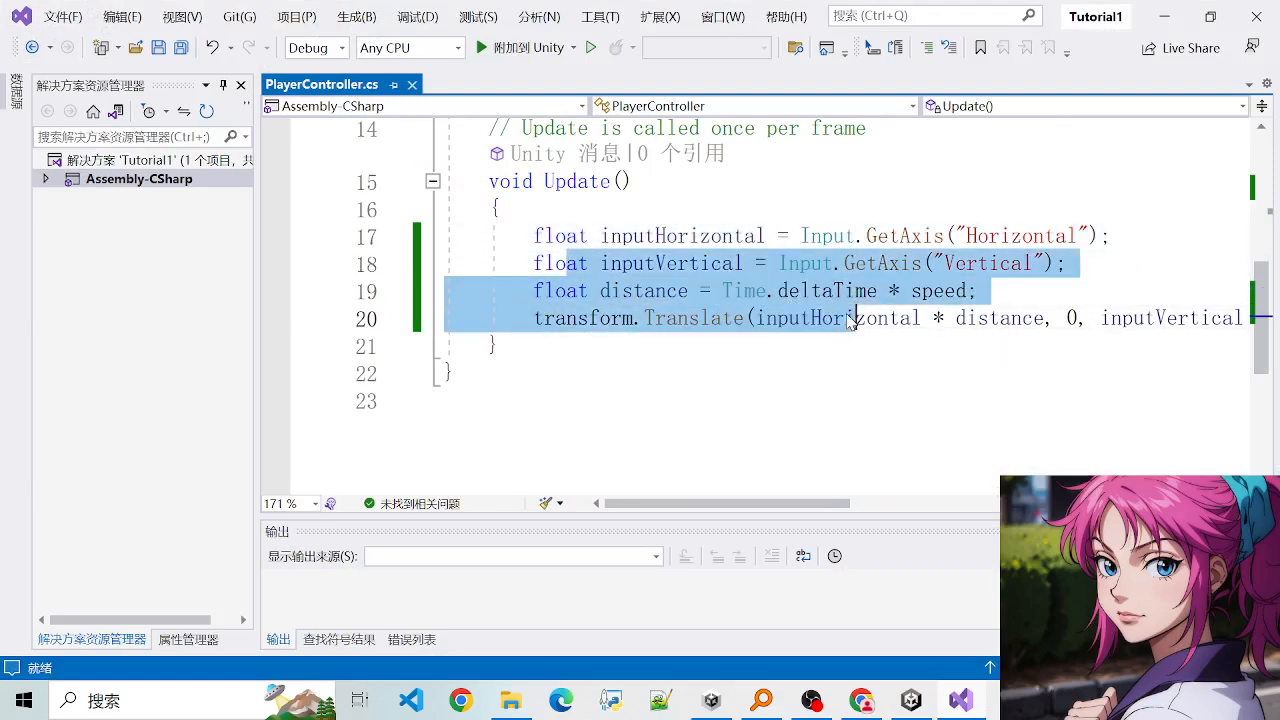
click(852, 319)
drag(601, 293, 800, 318)
click(797, 320)
- Check the PlayerController class header and speed field, rereading how Update uses them in the movement code
scroll(794, 321, up, 4)
scroll(794, 321, up, 1)
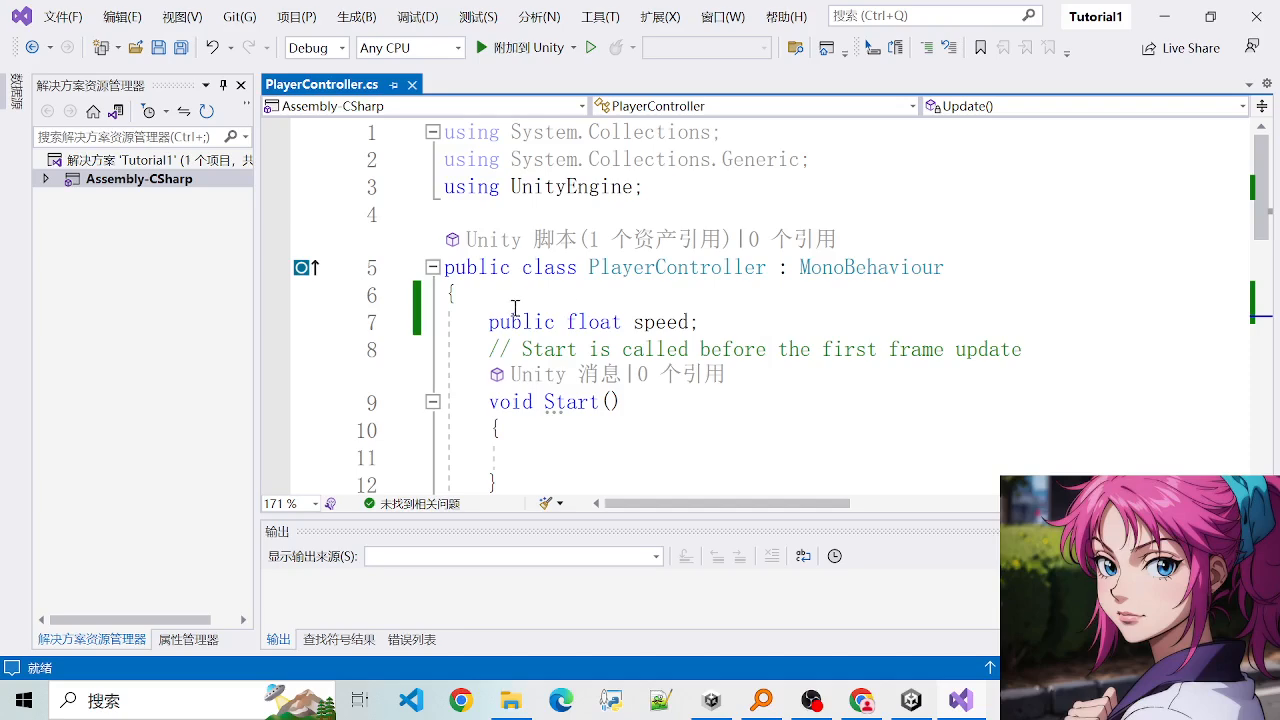
click(826, 311)
scroll(775, 320, down, 4)
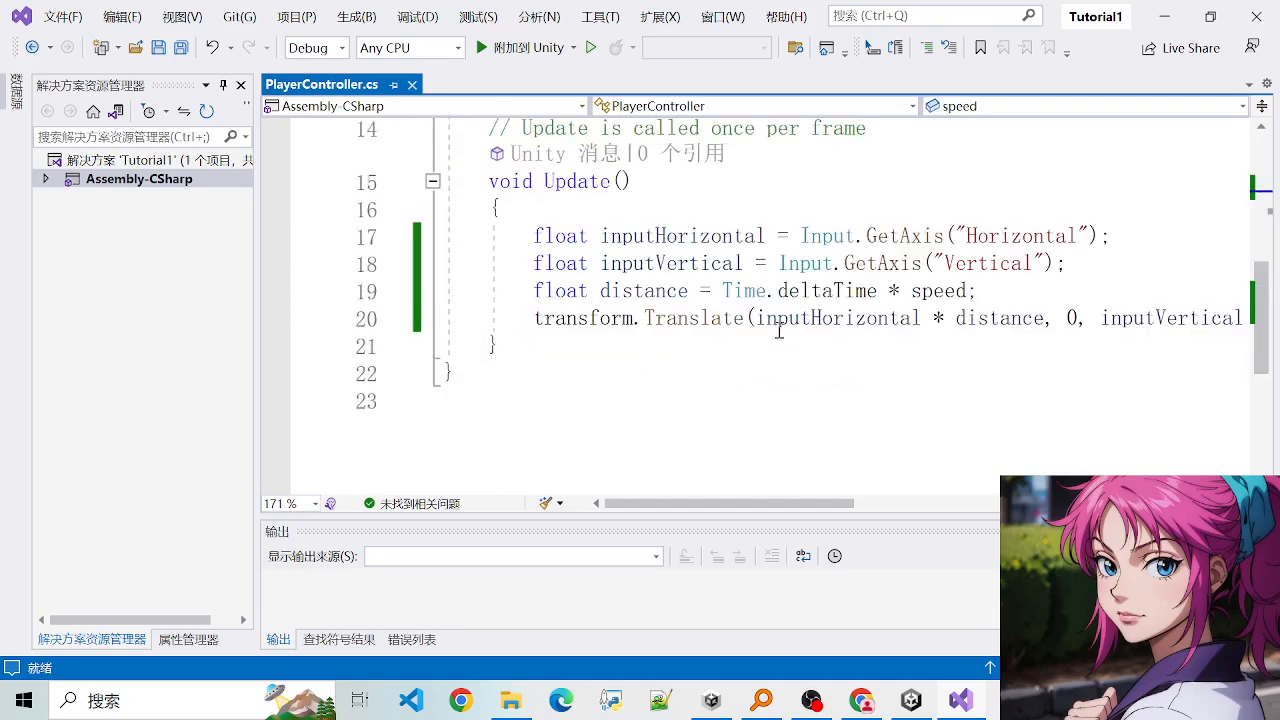
drag(512, 237, 654, 314)
click(689, 318)
click(635, 318)
click(656, 315)
drag(531, 260, 1110, 318)
click(669, 313)
click(789, 319)
click(891, 318)
scroll(851, 326, up, 4)
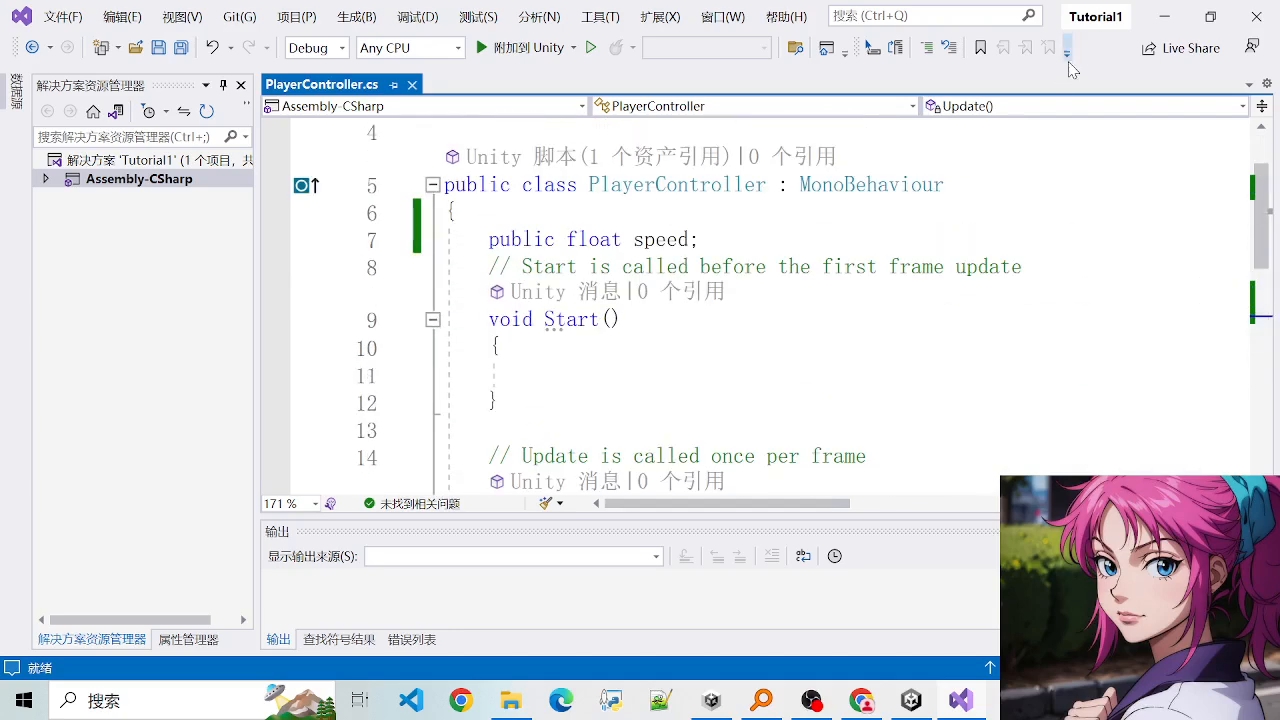
- Return to the Unity editor, activate the Hand tool for the Scene view and save SampleScene
click(1164, 16)
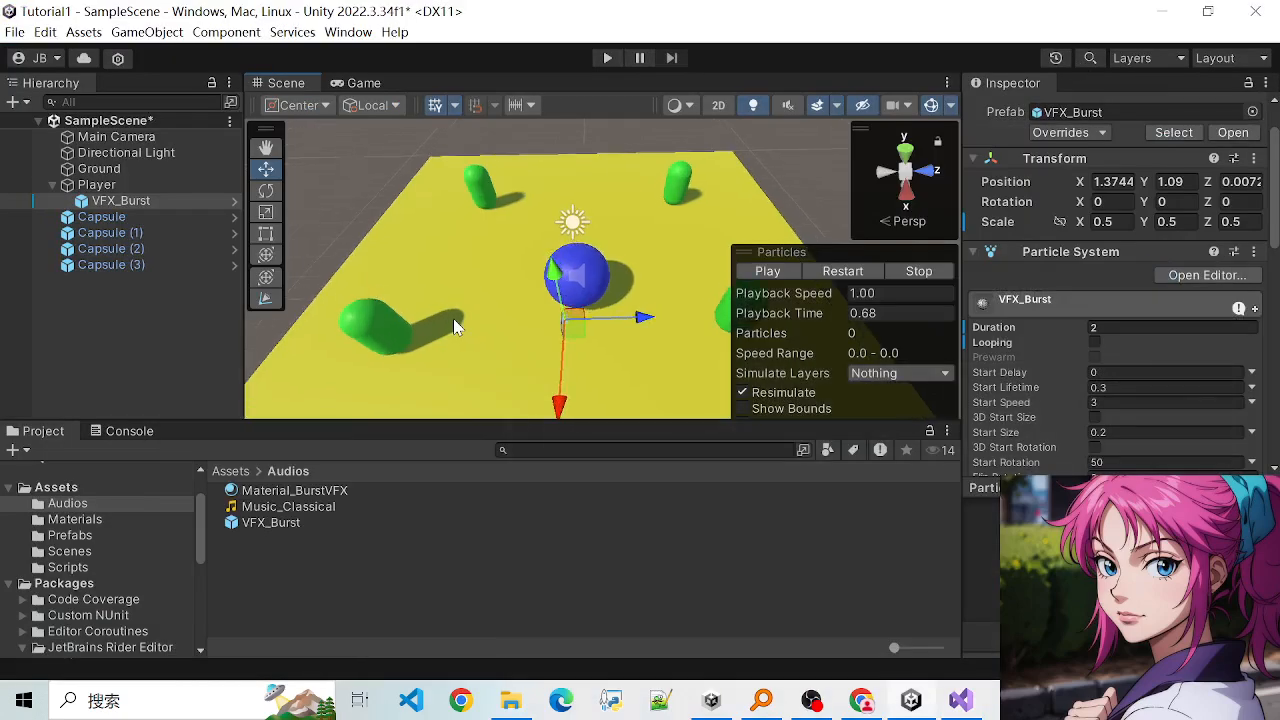
scroll(454, 319, down, 2)
scroll(454, 319, up, 6)
scroll(453, 318, down, 2)
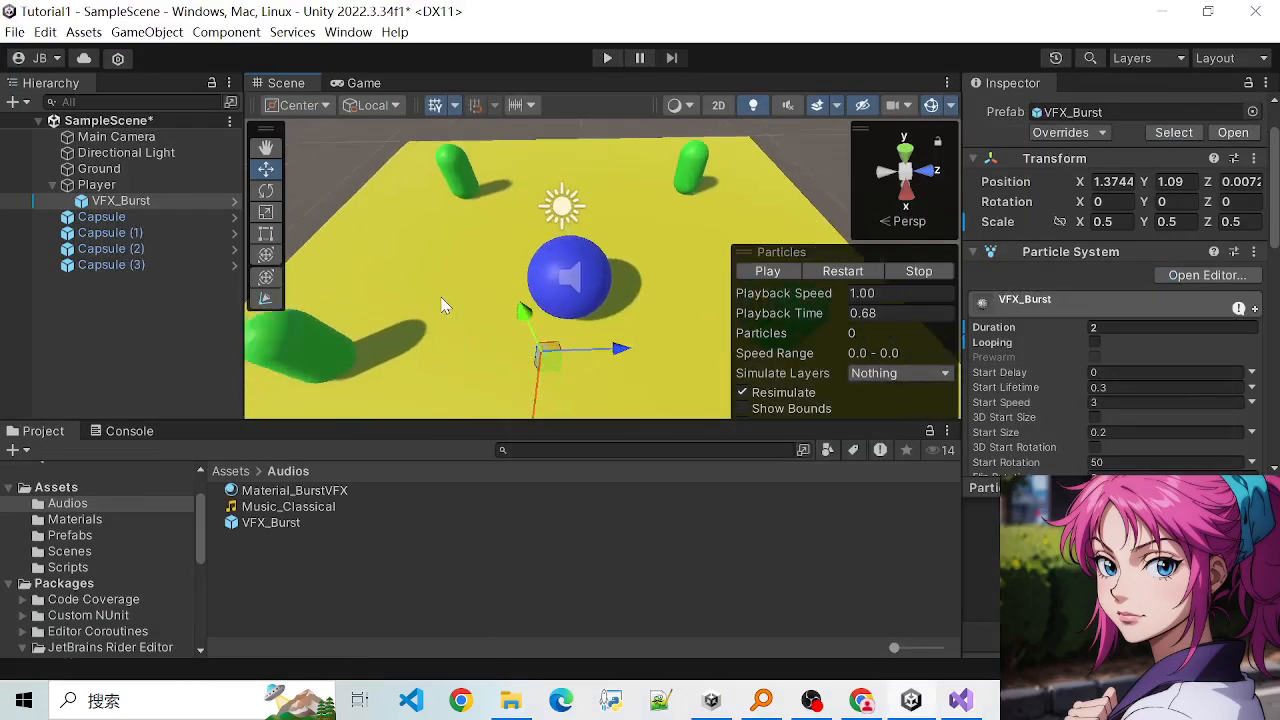
scroll(425, 274, down, 4)
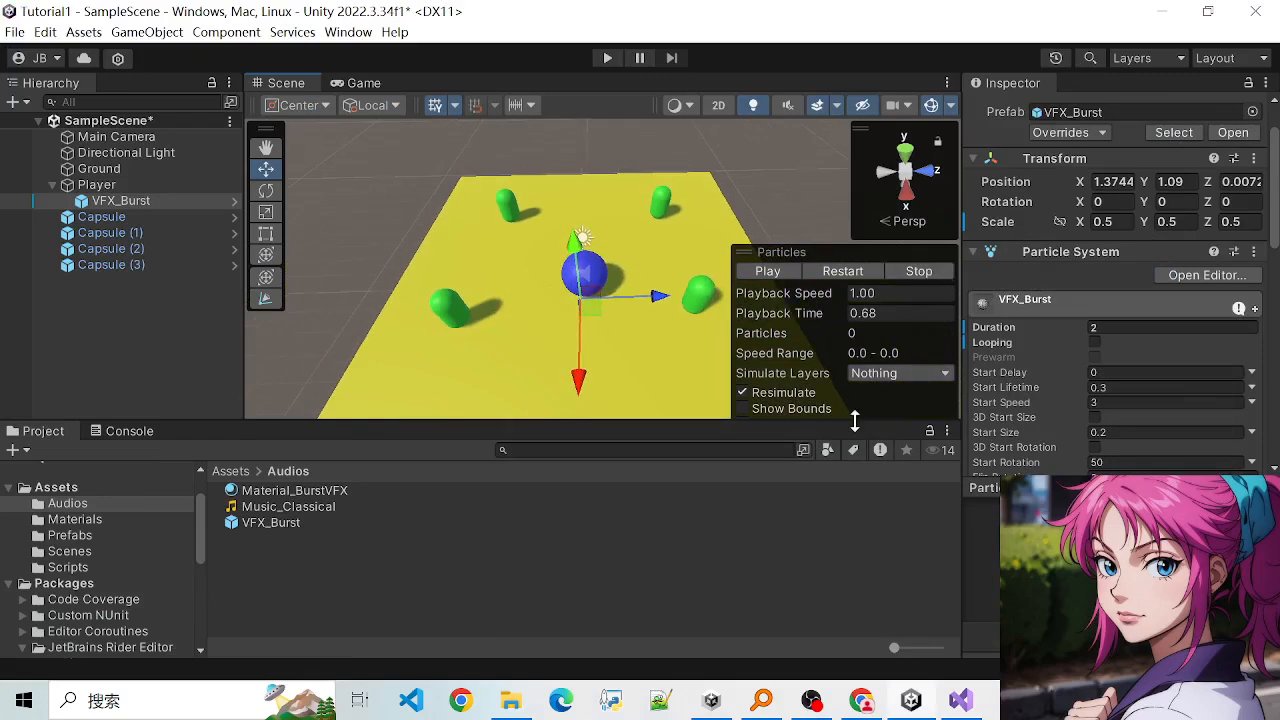
click(258, 150)
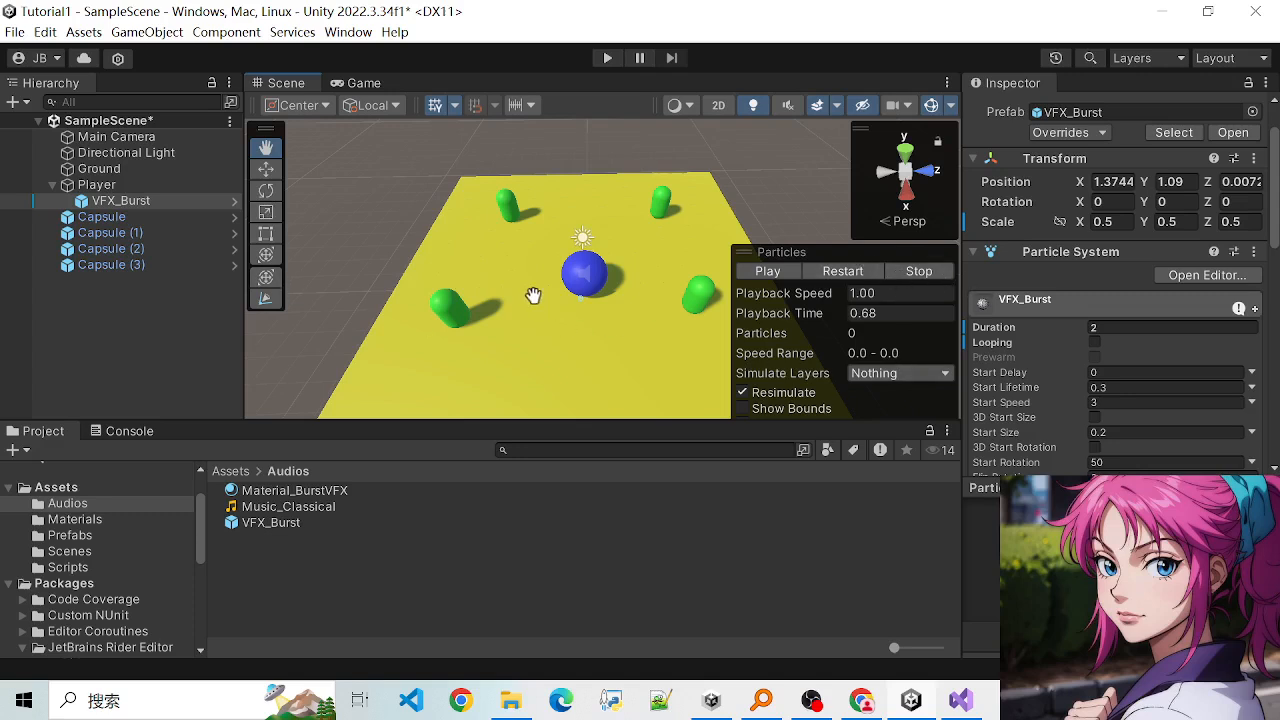
scroll(533, 296, up, 5)
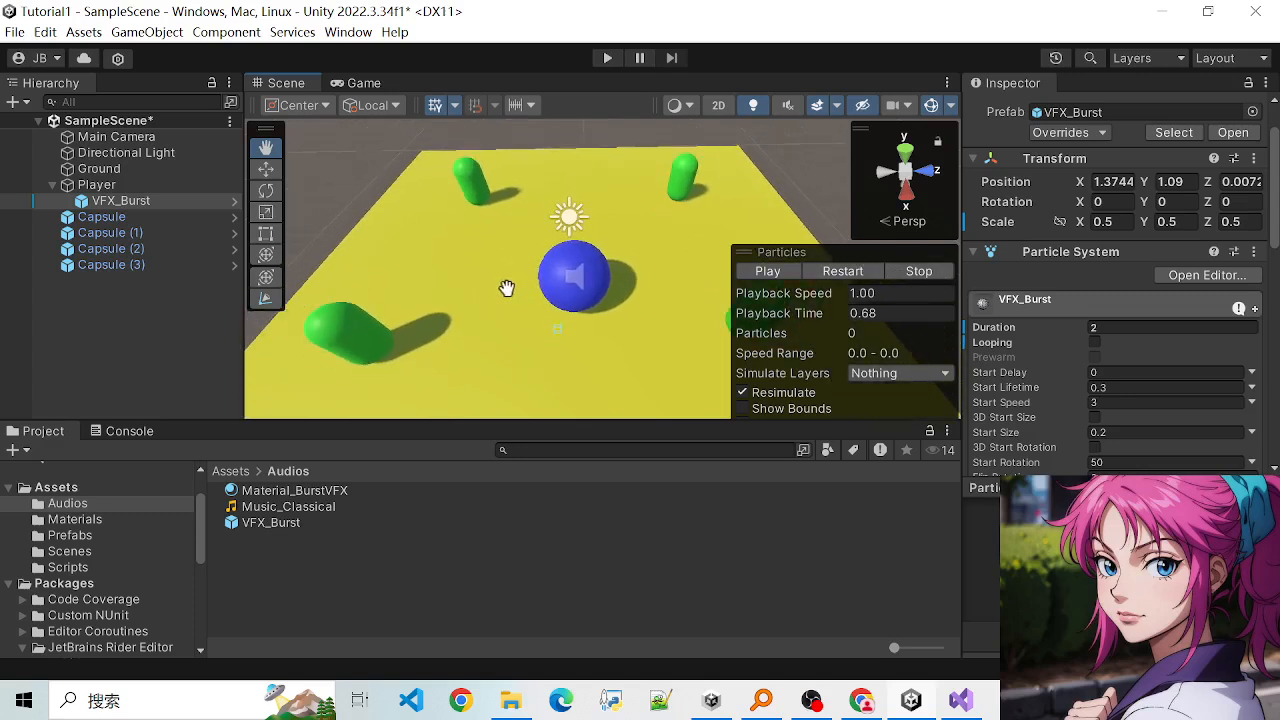
scroll(507, 288, down, 2)
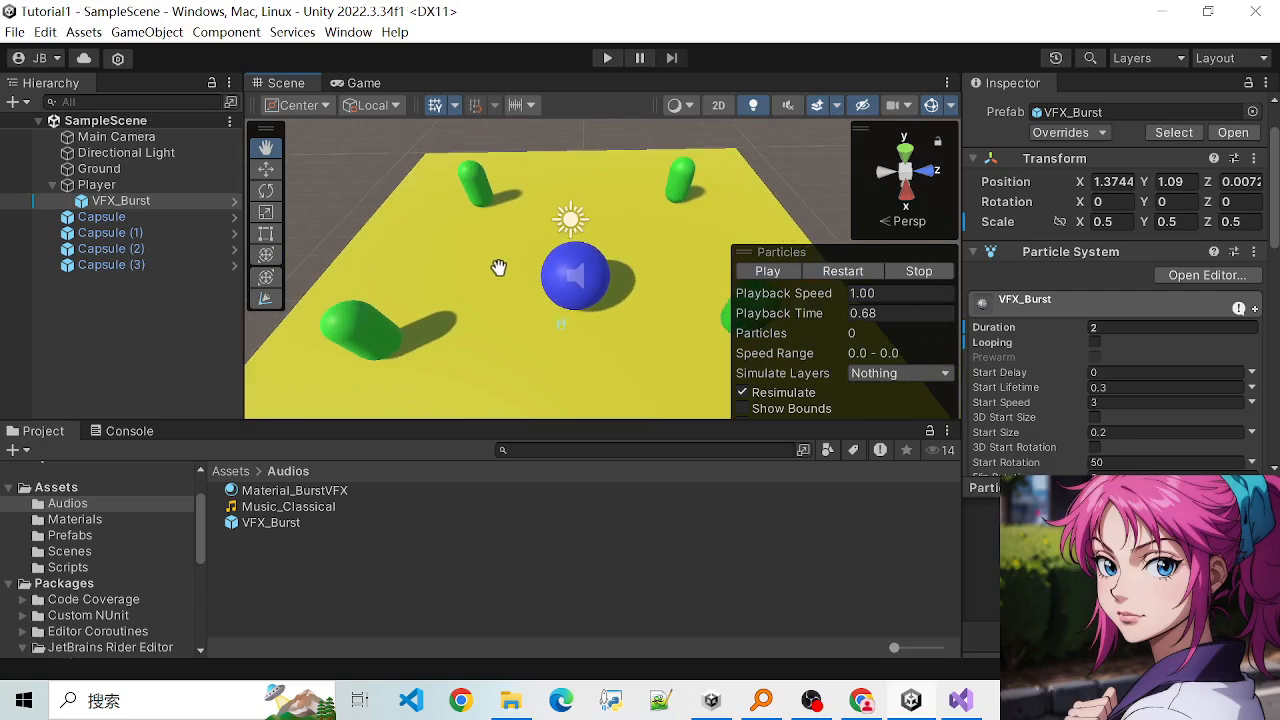
scroll(499, 268, up, 1)
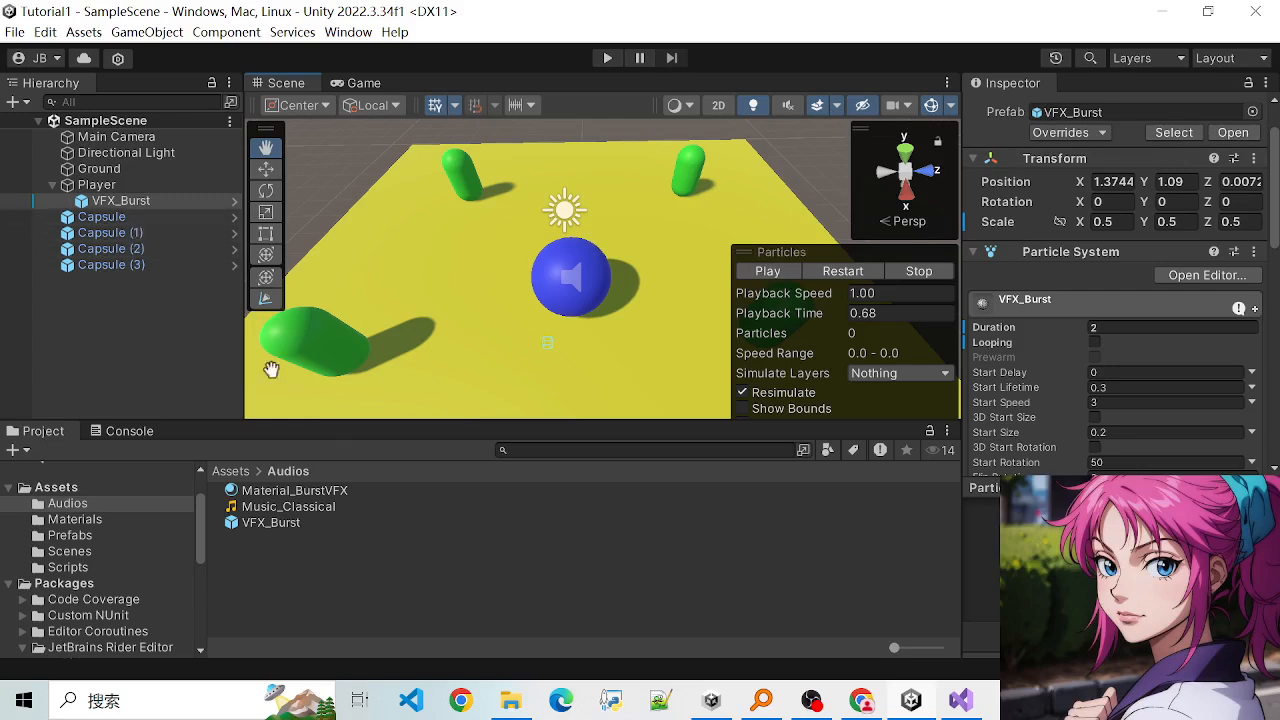
- Go through the four capsules in the hierarchy one by one to see which object each is in the scene
click(106, 221)
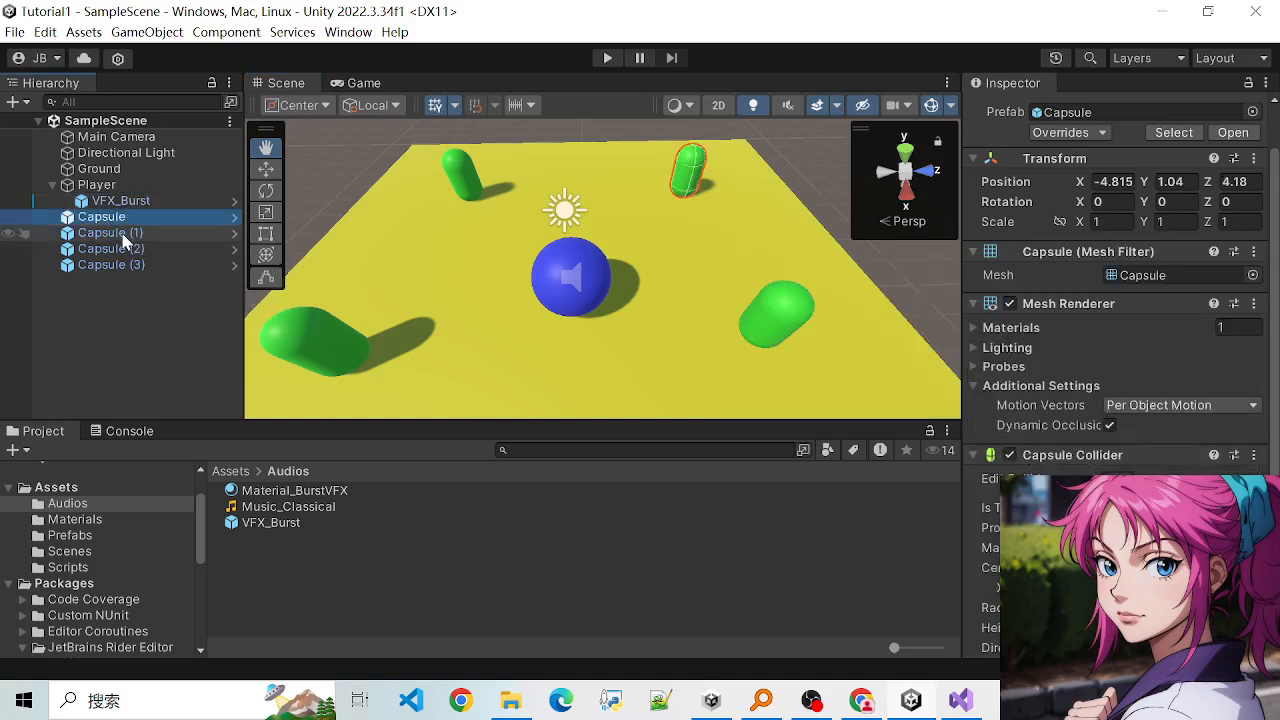
key(Down)
key(Down)
key(Down)
click(107, 219)
key(Down)
key(Down)
key(Down)
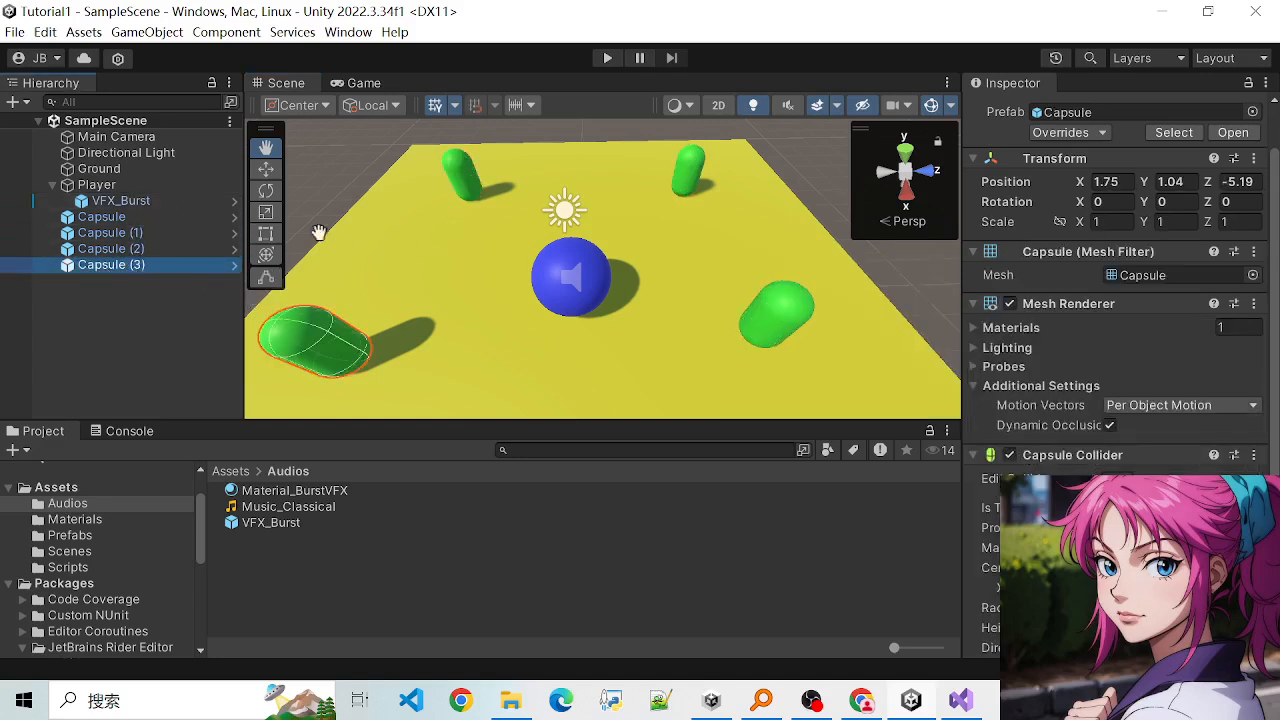
click(108, 218)
click(113, 252)
click(110, 233)
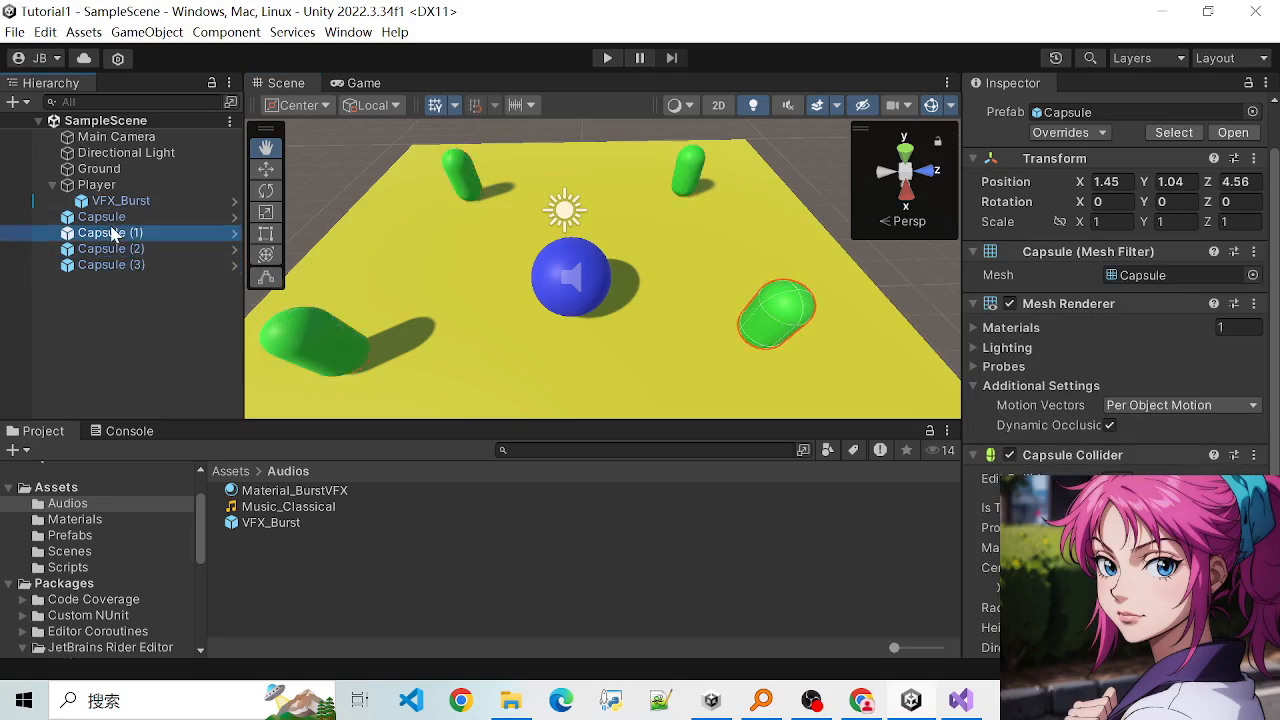
- Group all four capsules under a new empty parent object named Capsules
click(98, 219)
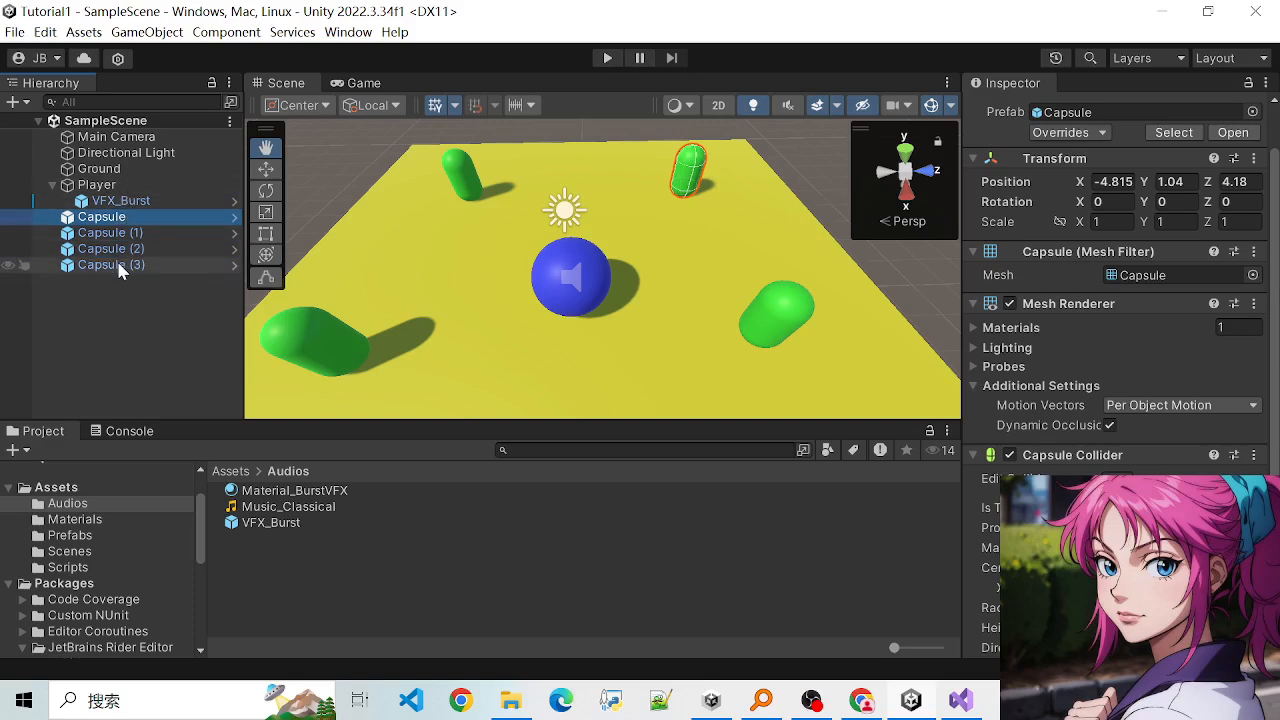
shift+click(118, 265)
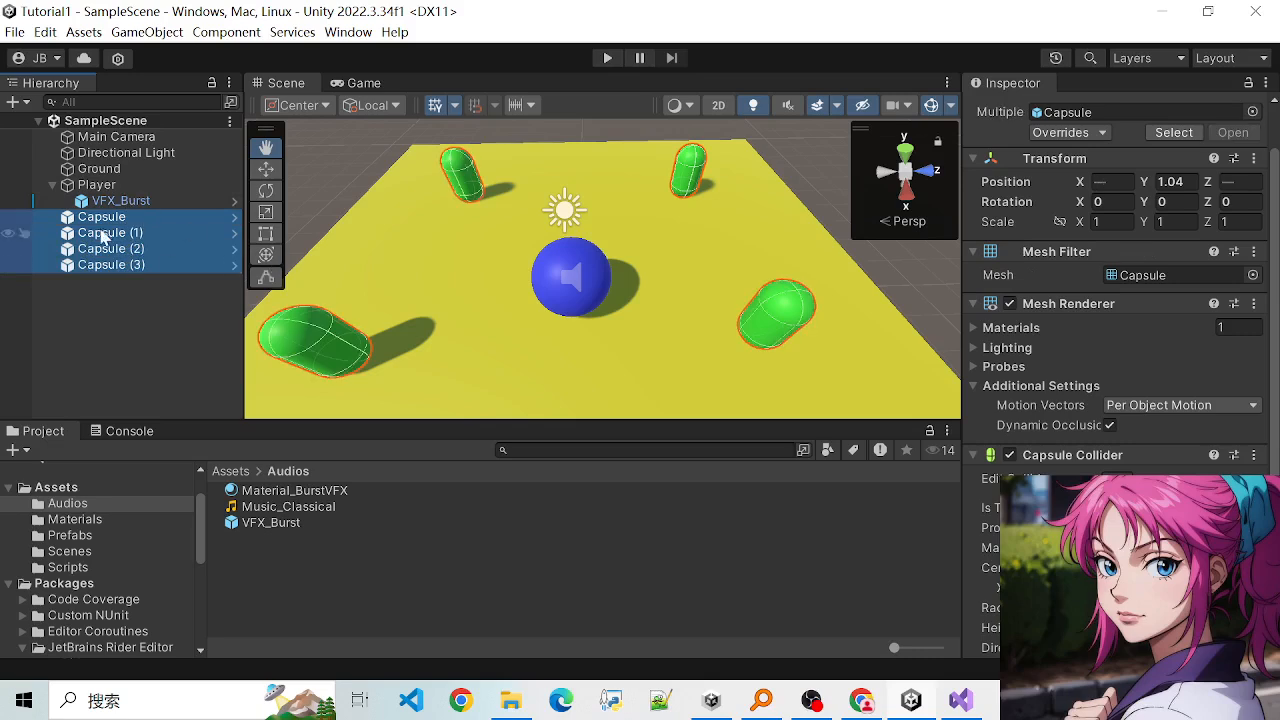
right_click(149, 250)
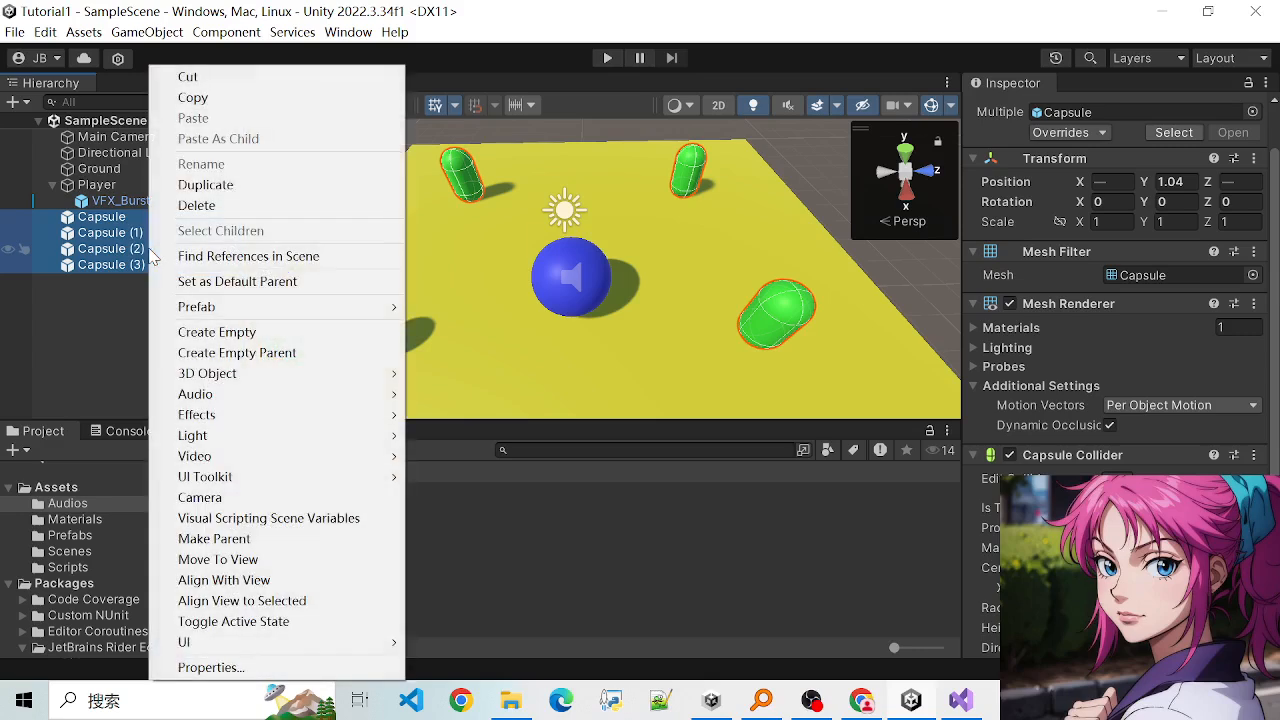
click(262, 358)
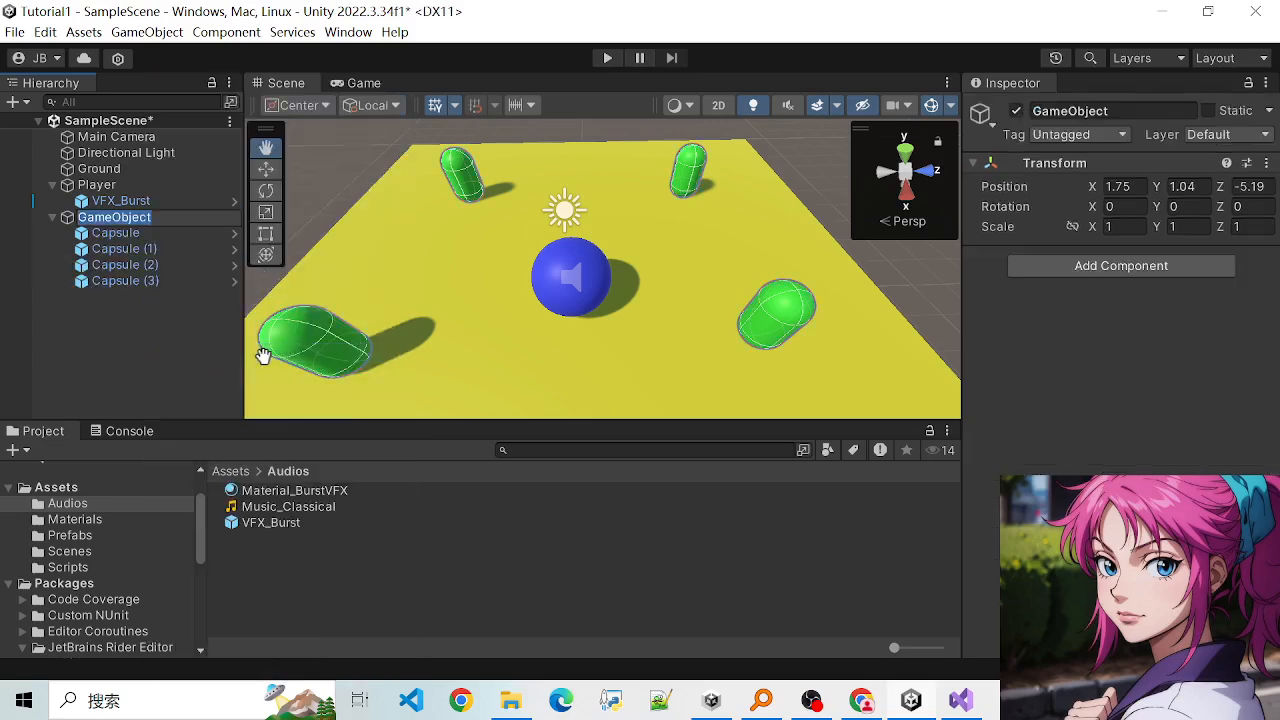
text(Capsules)
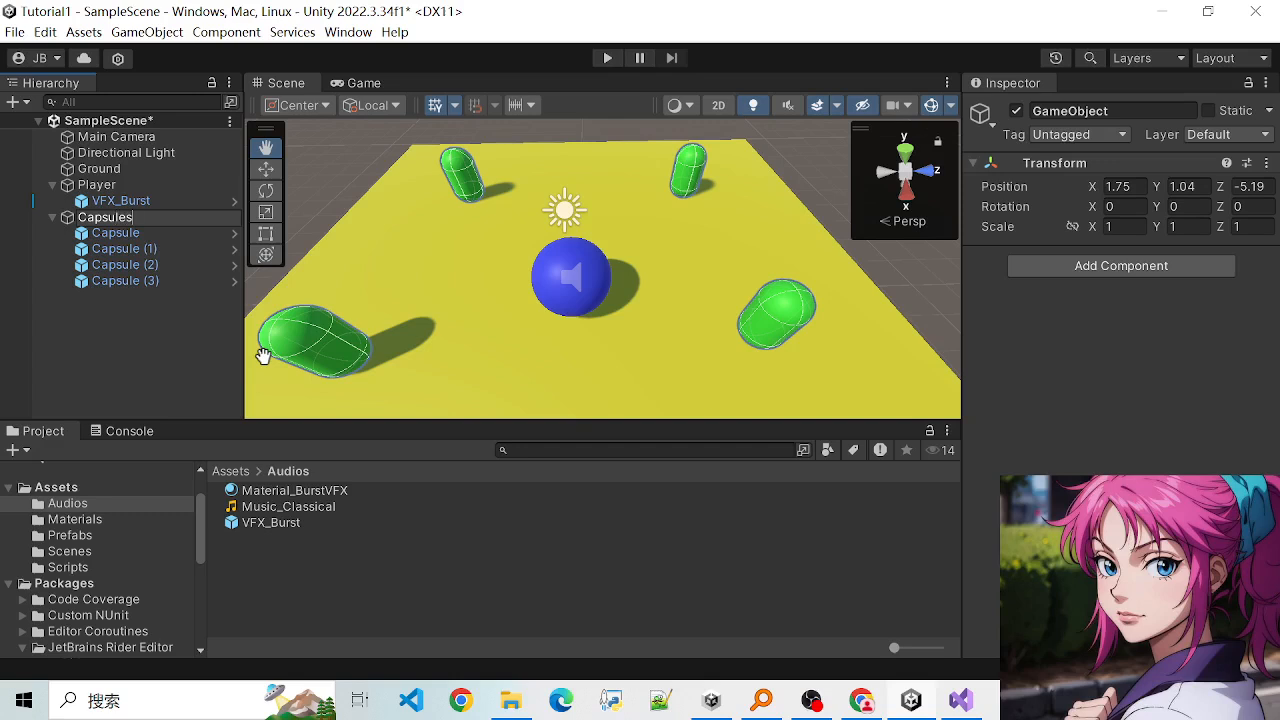
key(Return)
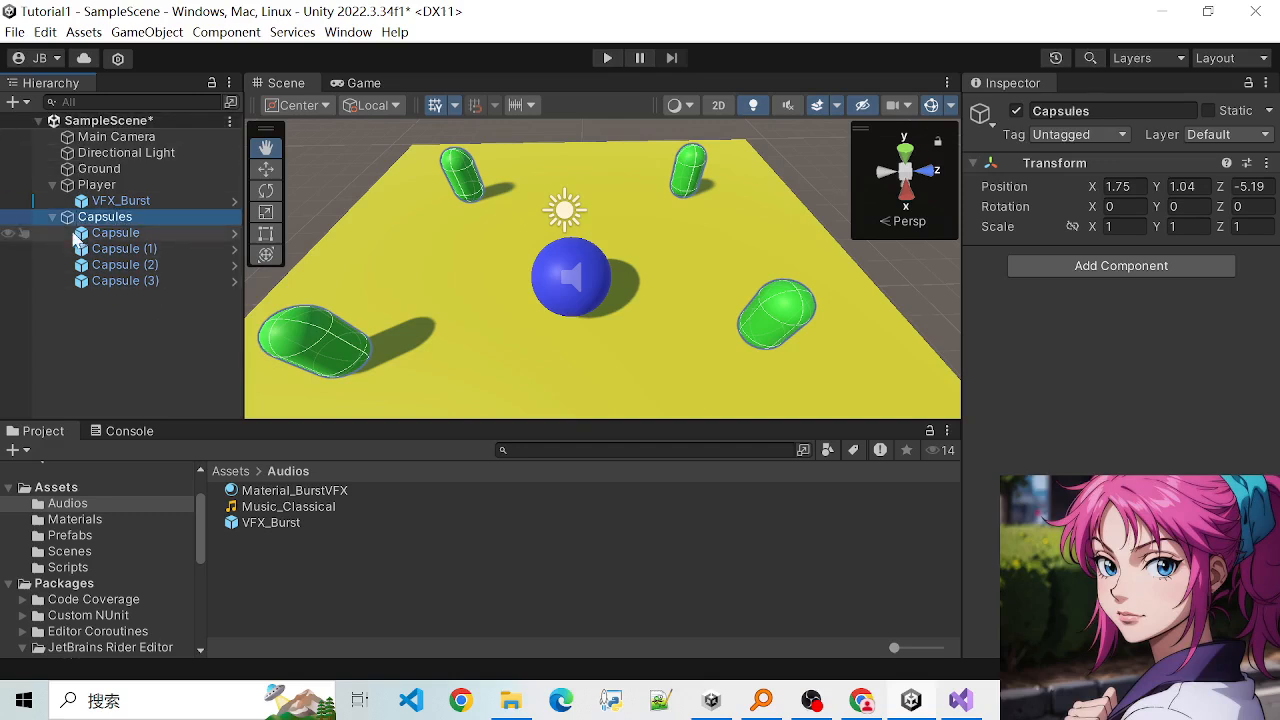
- Collapse the Capsules group in the hierarchy and clear the selection
click(53, 217)
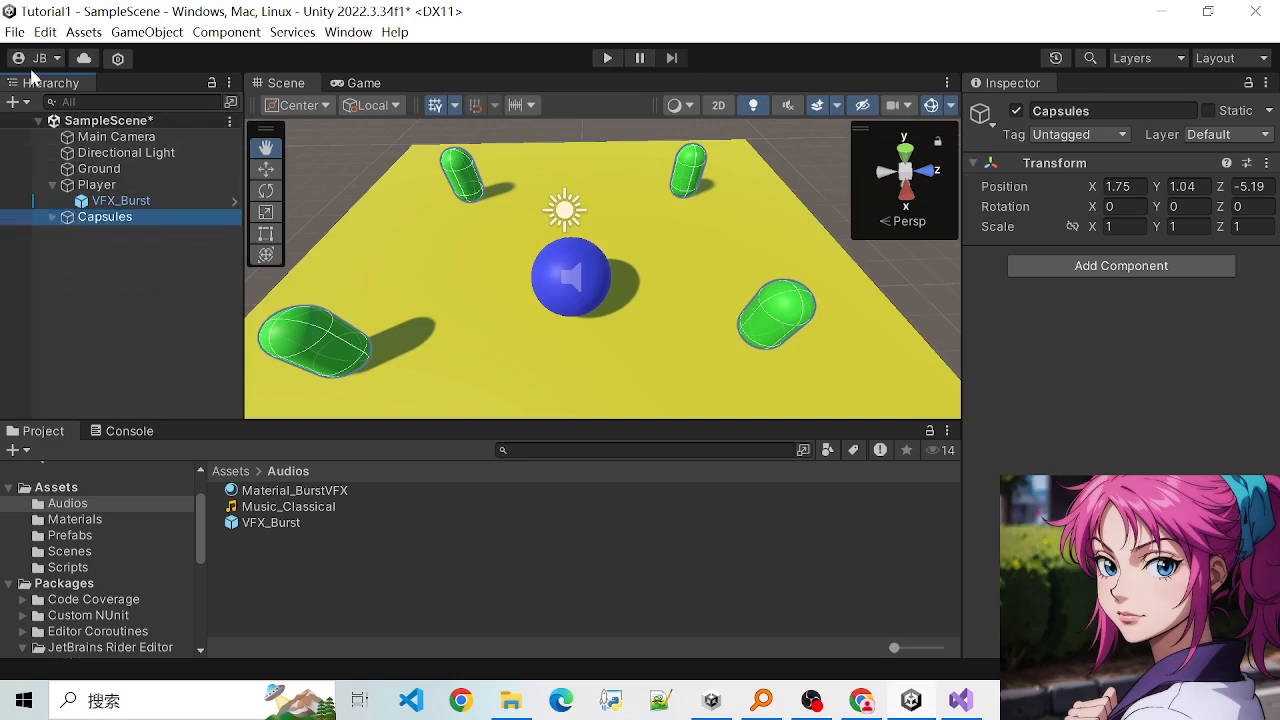
click(52, 218)
click(51, 219)
click(52, 218)
click(52, 218)
click(52, 218)
click(52, 218)
click(52, 218)
click(52, 218)
click(113, 215)
click(49, 260)
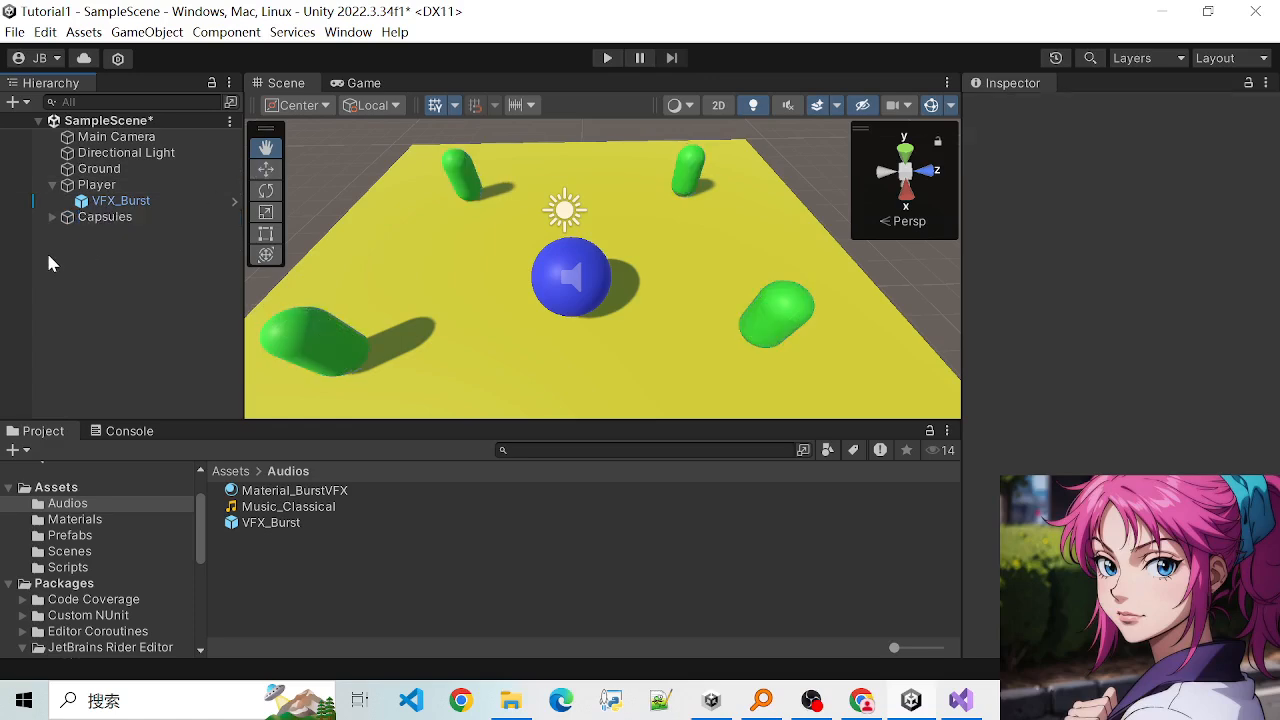
- Move the whole Capsules group along its X and Z axes to about X 1.56, Z -4.47
click(112, 222)
click(269, 170)
click(269, 170)
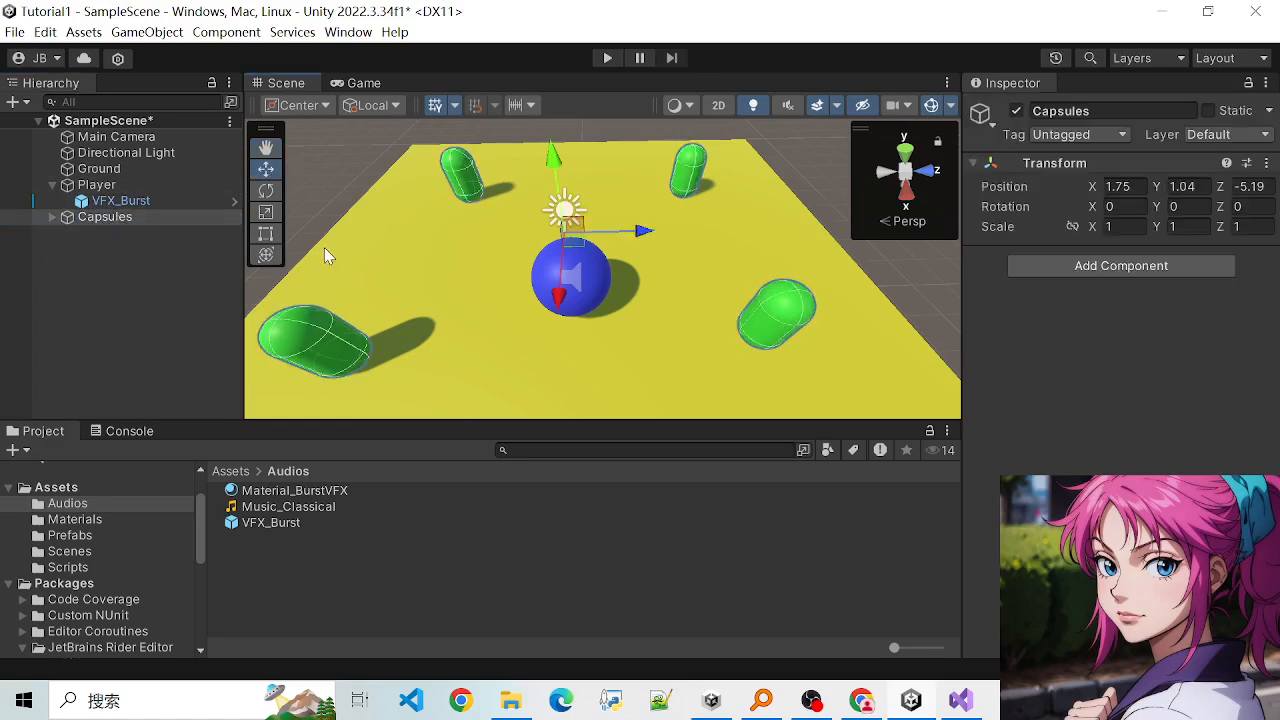
mouse_move(640, 236)
mouse_down()
mouse_move(683, 231)
mouse_move(660, 245)
mouse_up()
mouse_move(585, 311)
mouse_down()
mouse_move(580, 363)
mouse_move(582, 286)
mouse_up()
mouse_move(647, 229)
mouse_down()
mouse_move(692, 228)
mouse_move(668, 231)
mouse_up()
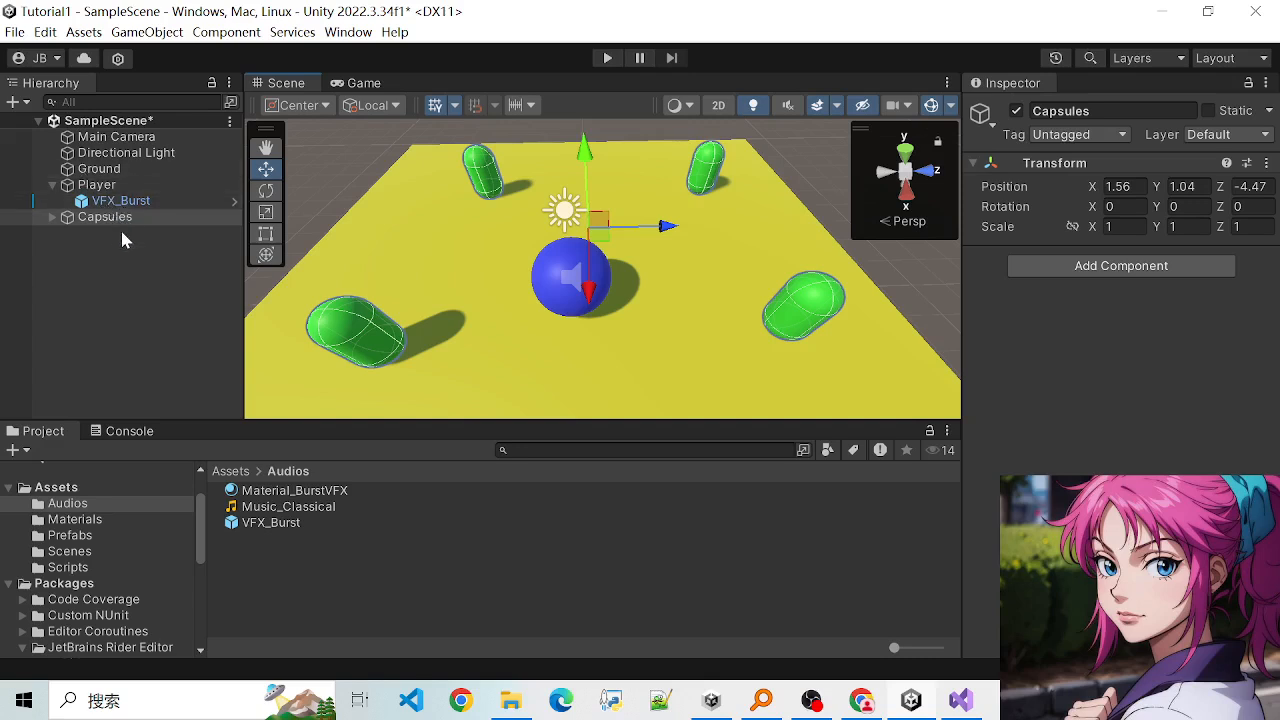
- Examine the properties of Main Camera and the Capsules group, and VFX_Burst's Particle System settings
click(118, 153)
click(116, 137)
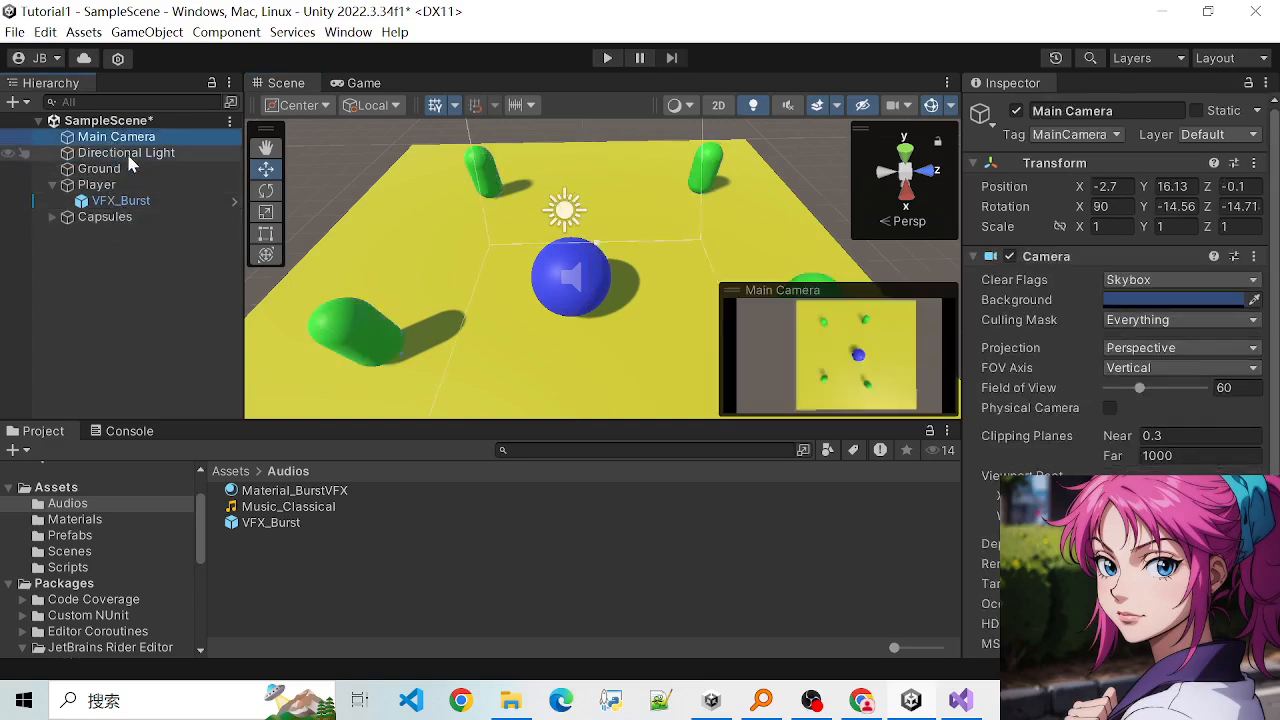
scroll(610, 285, down, 2)
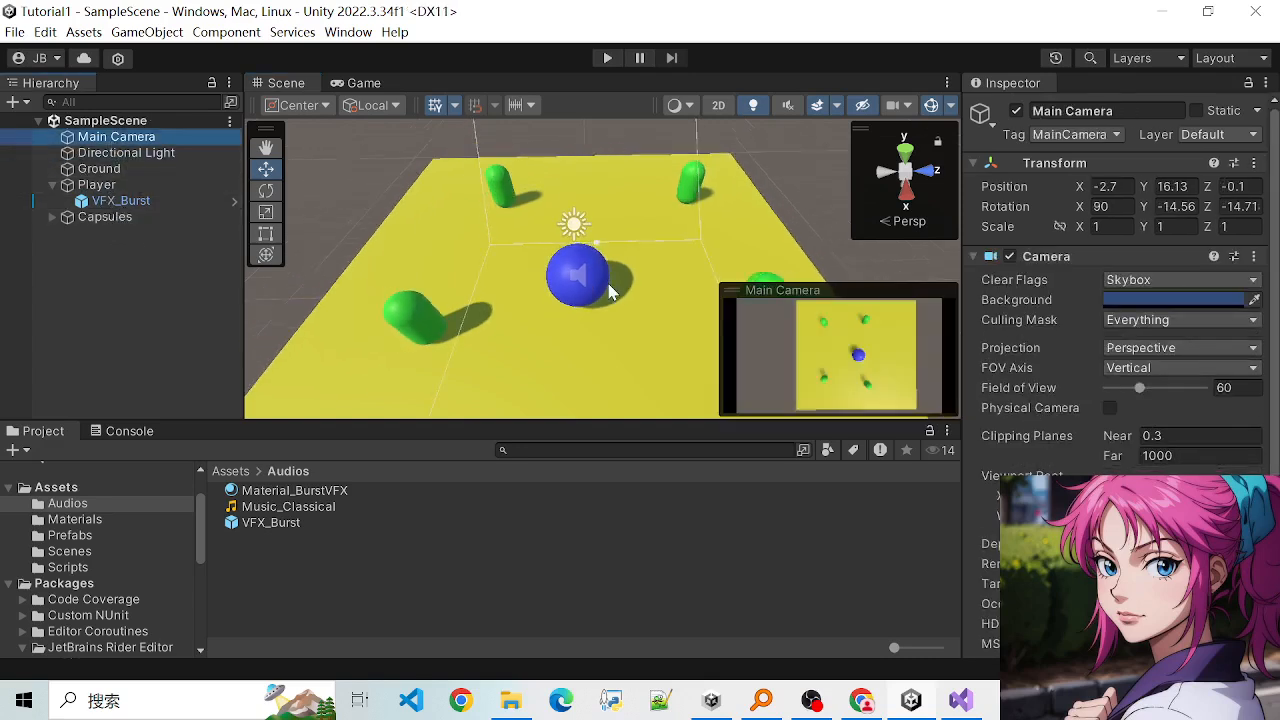
click(140, 216)
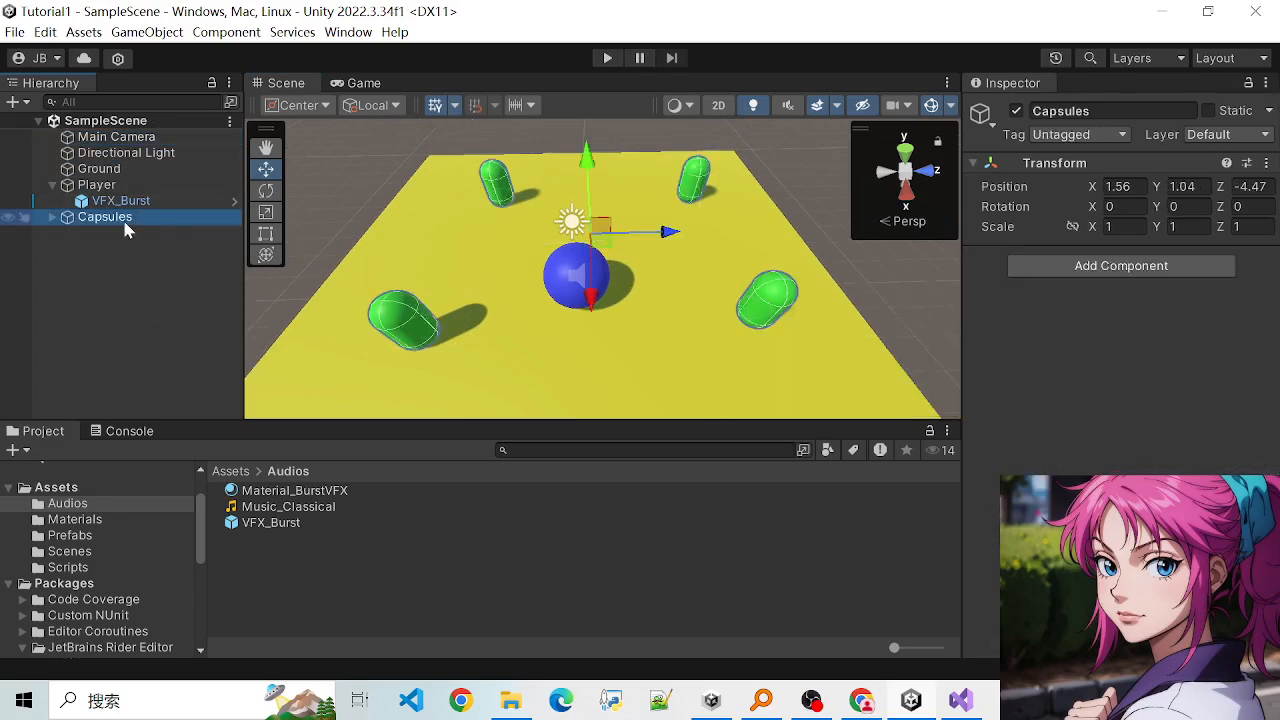
click(120, 201)
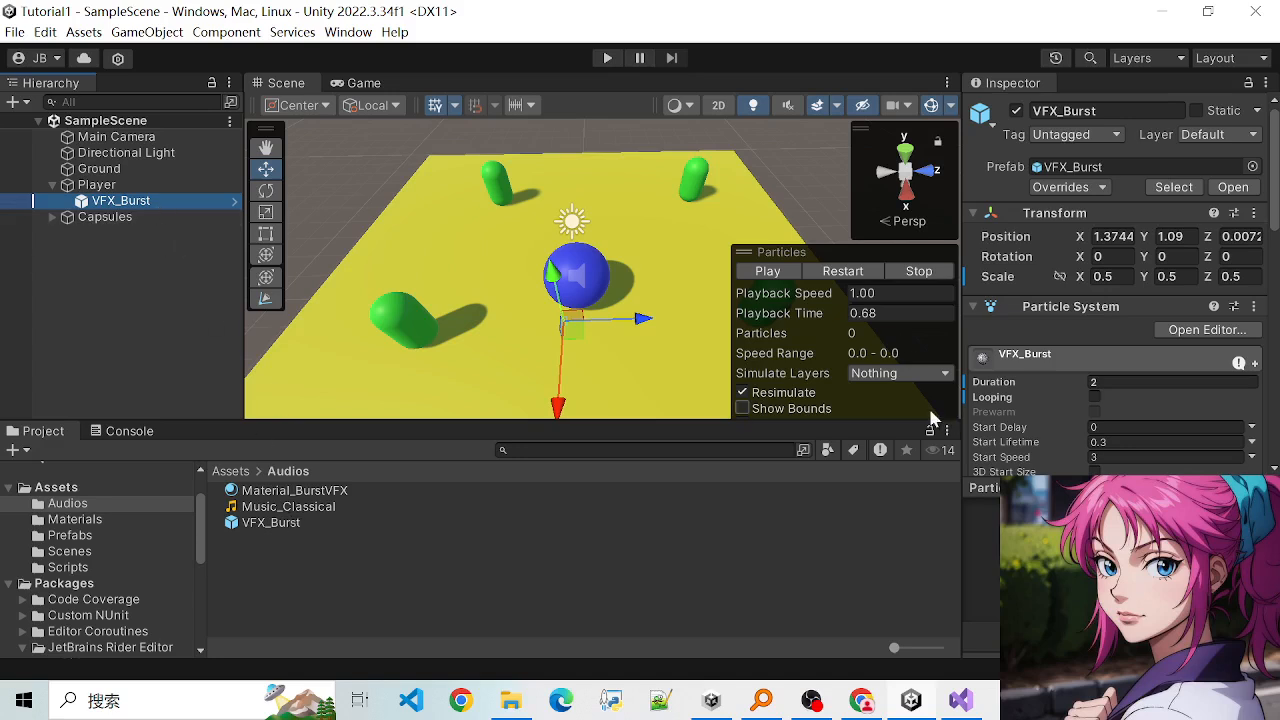
scroll(1094, 418, down, 3)
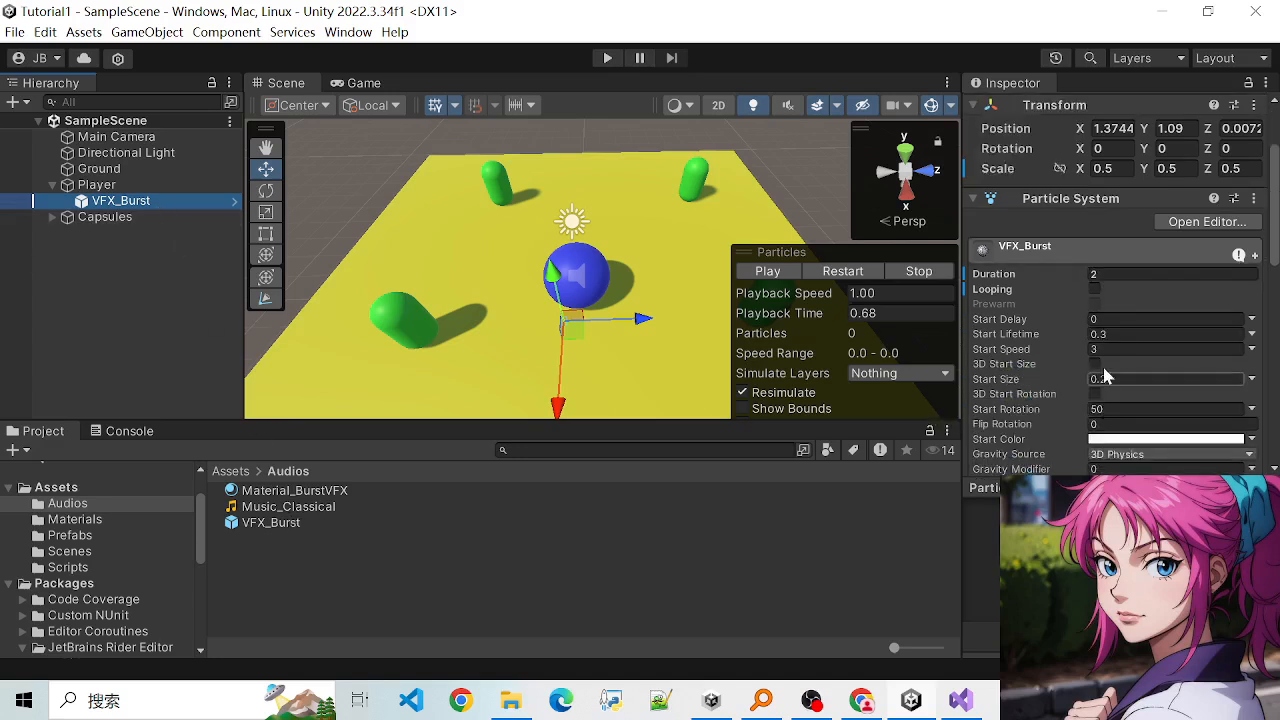
click(1104, 272)
scroll(1122, 256, down, 2)
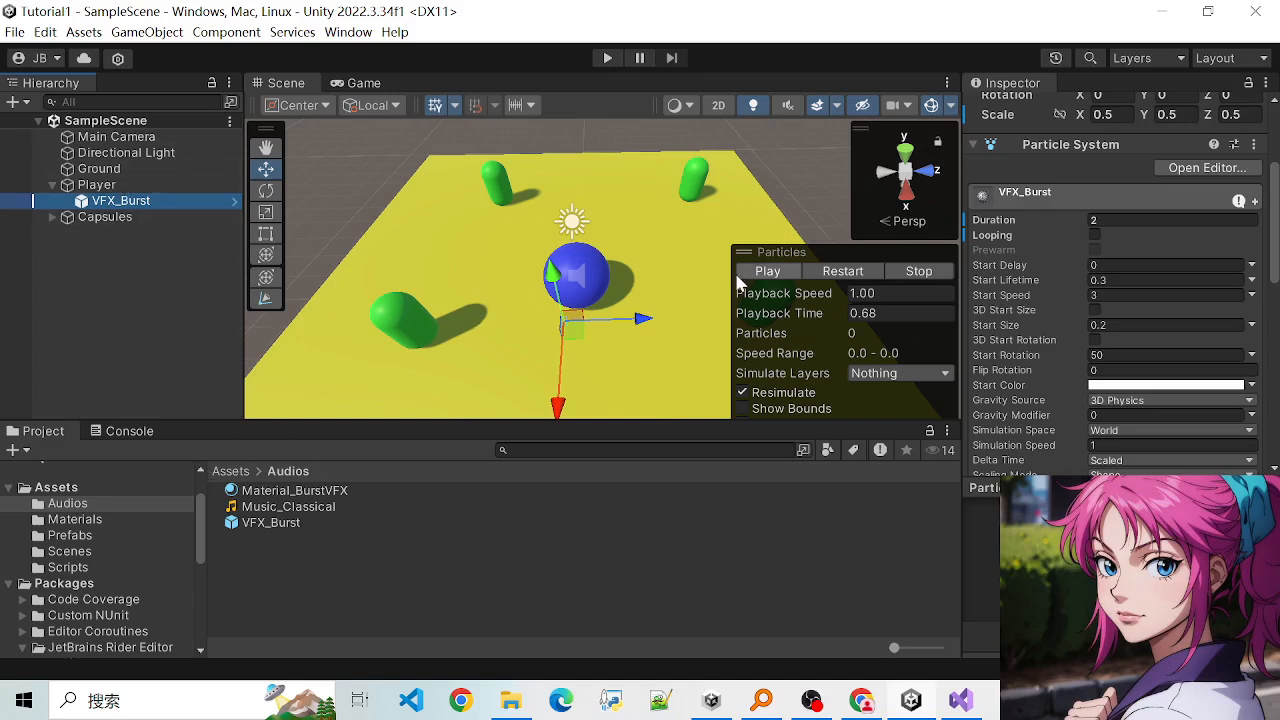
- Compare the 2D and 3D modes of the Scene view, ending in 3D, and view the handle position options
click(716, 106)
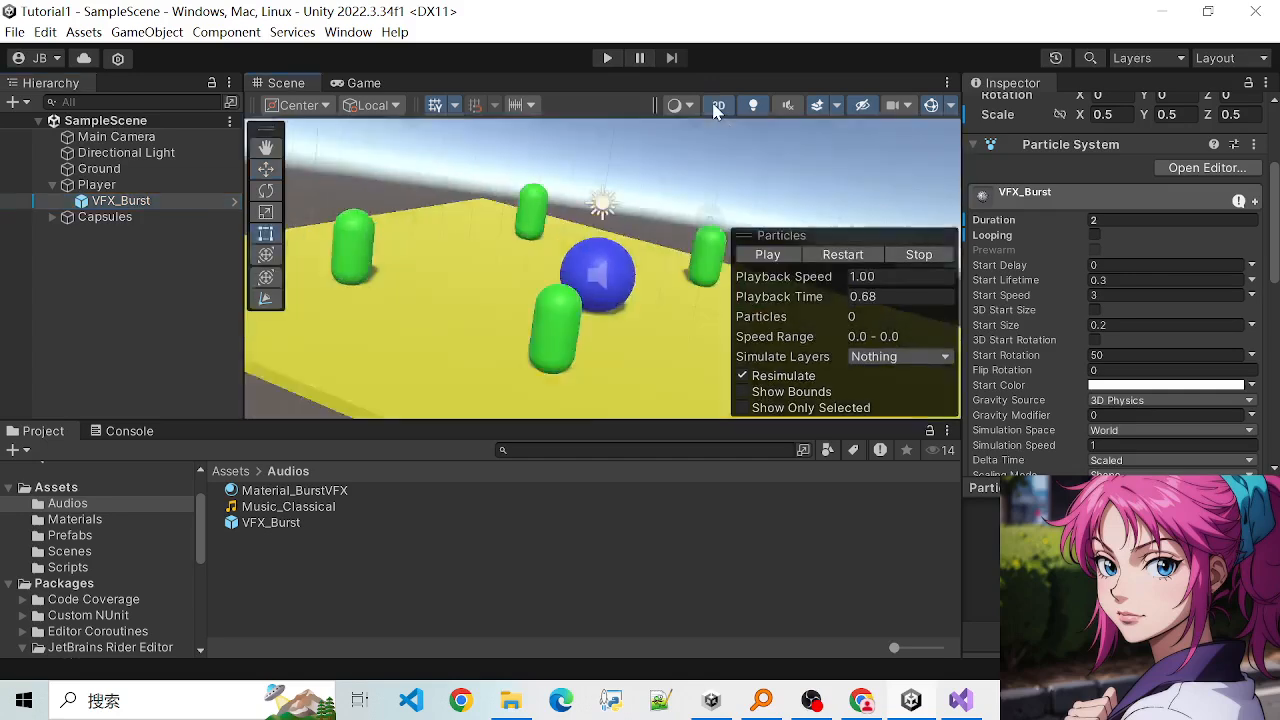
click(716, 106)
click(716, 106)
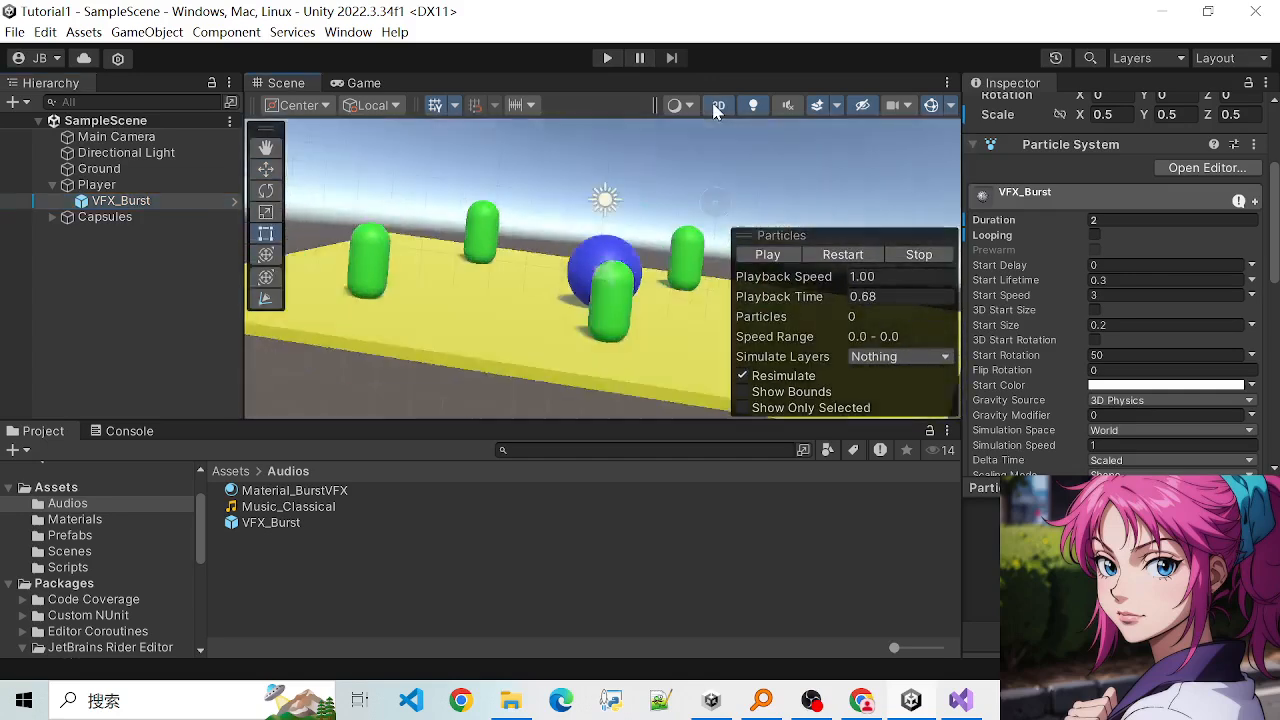
click(716, 106)
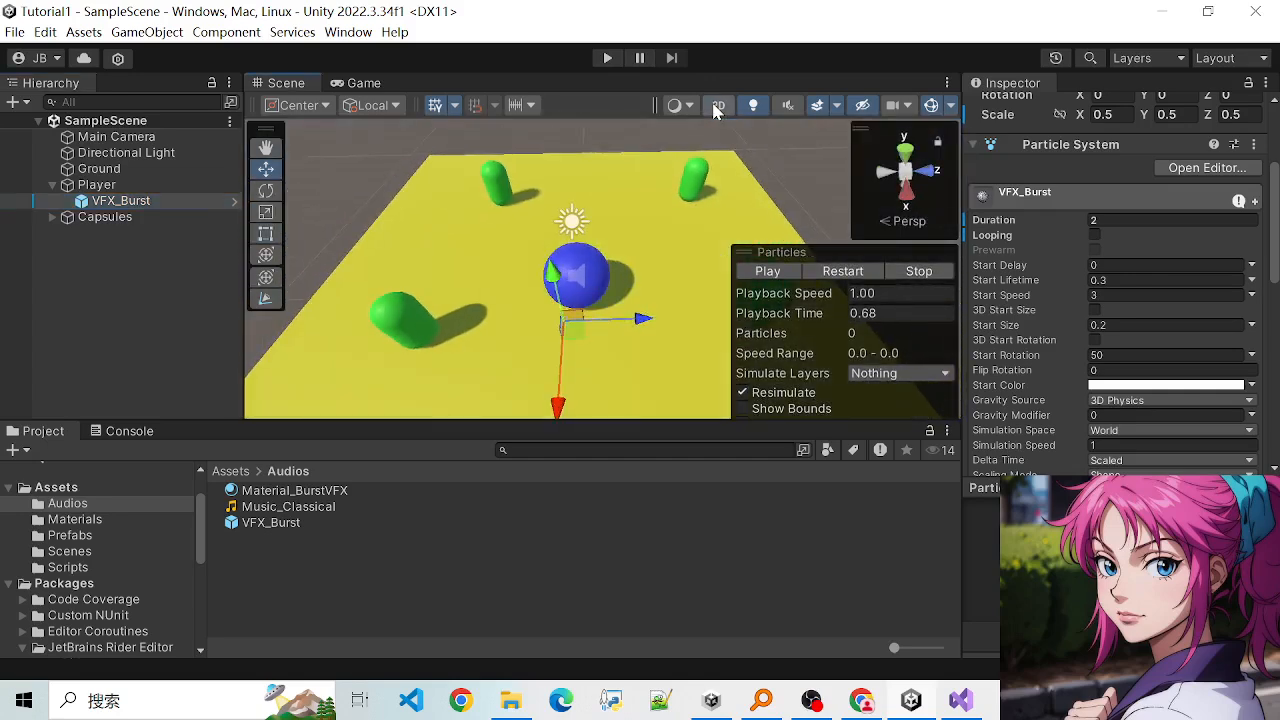
click(716, 106)
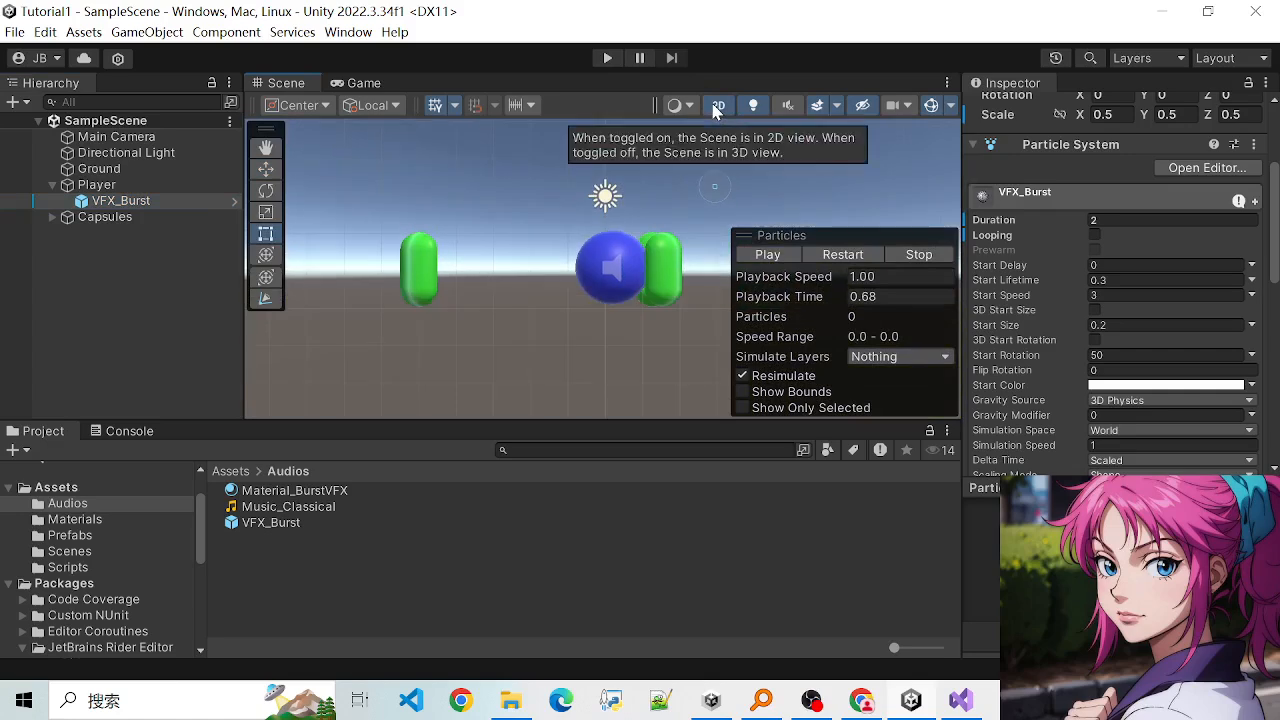
click(716, 106)
click(716, 106)
click(716, 106)
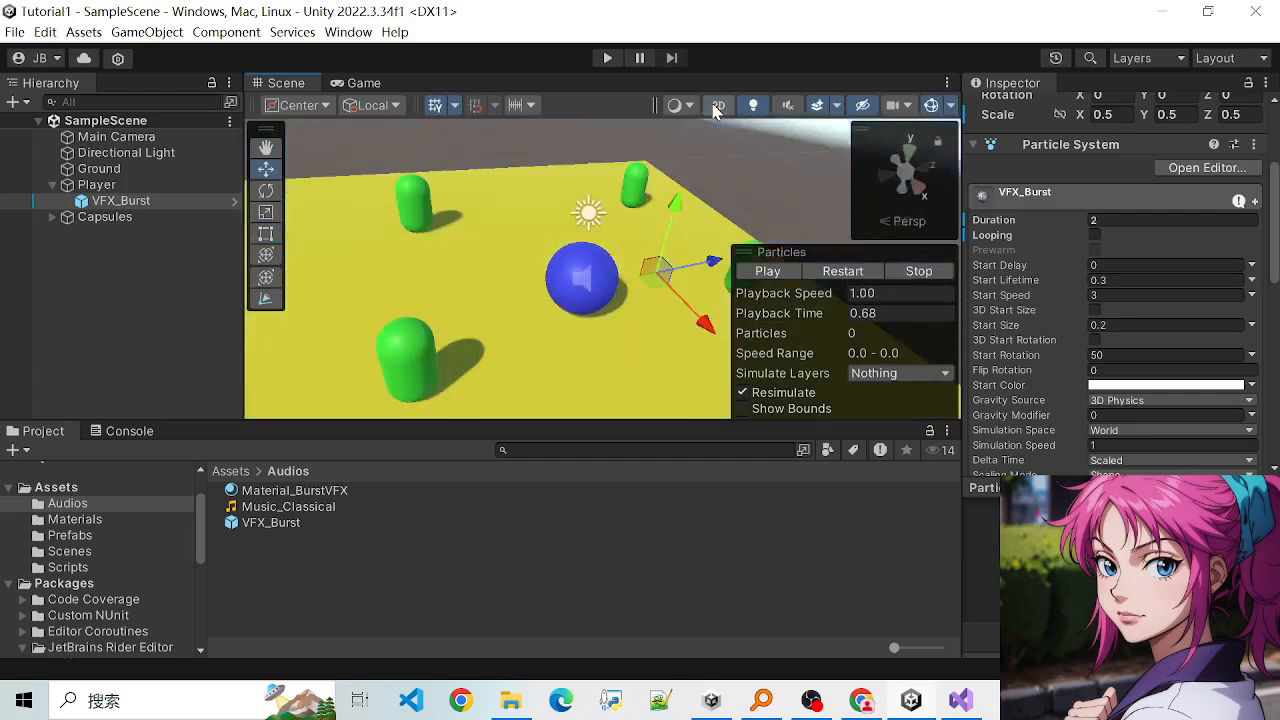
click(296, 105)
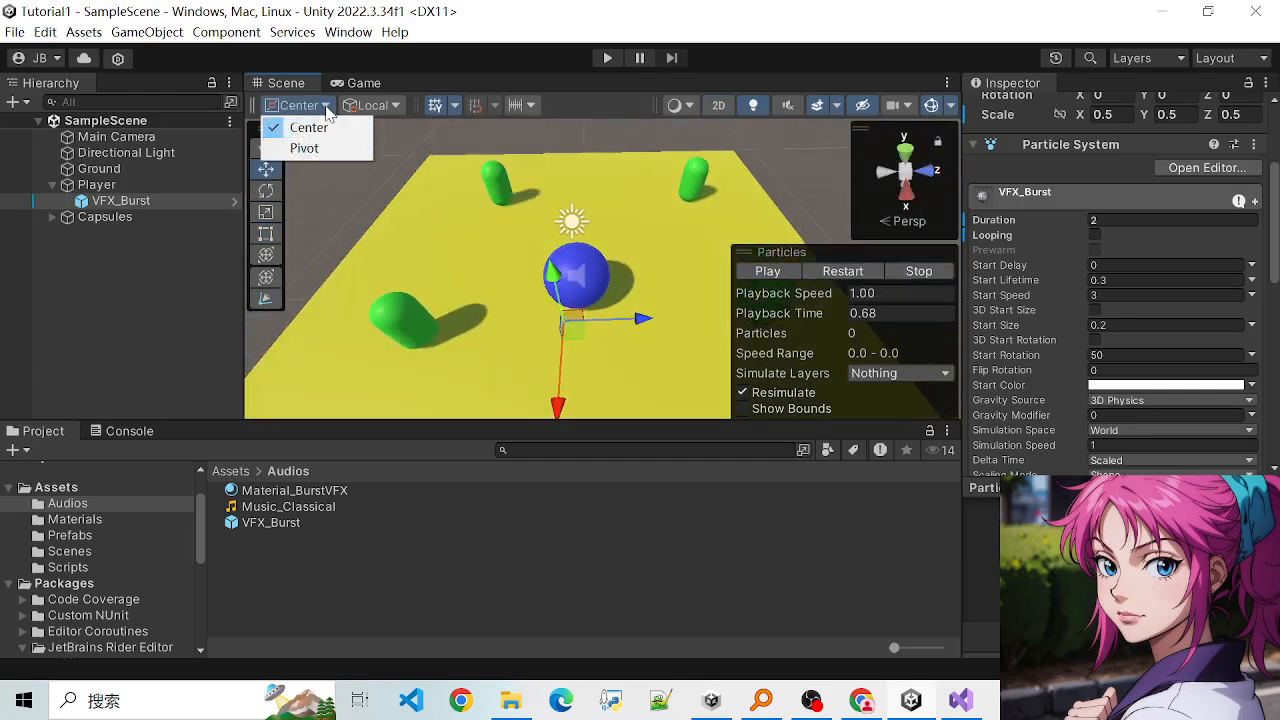
- Try rearranging the workspace by docking the Game view below the Scene view, restoring it as a tab, and resizing the Hierarchy
click(338, 88)
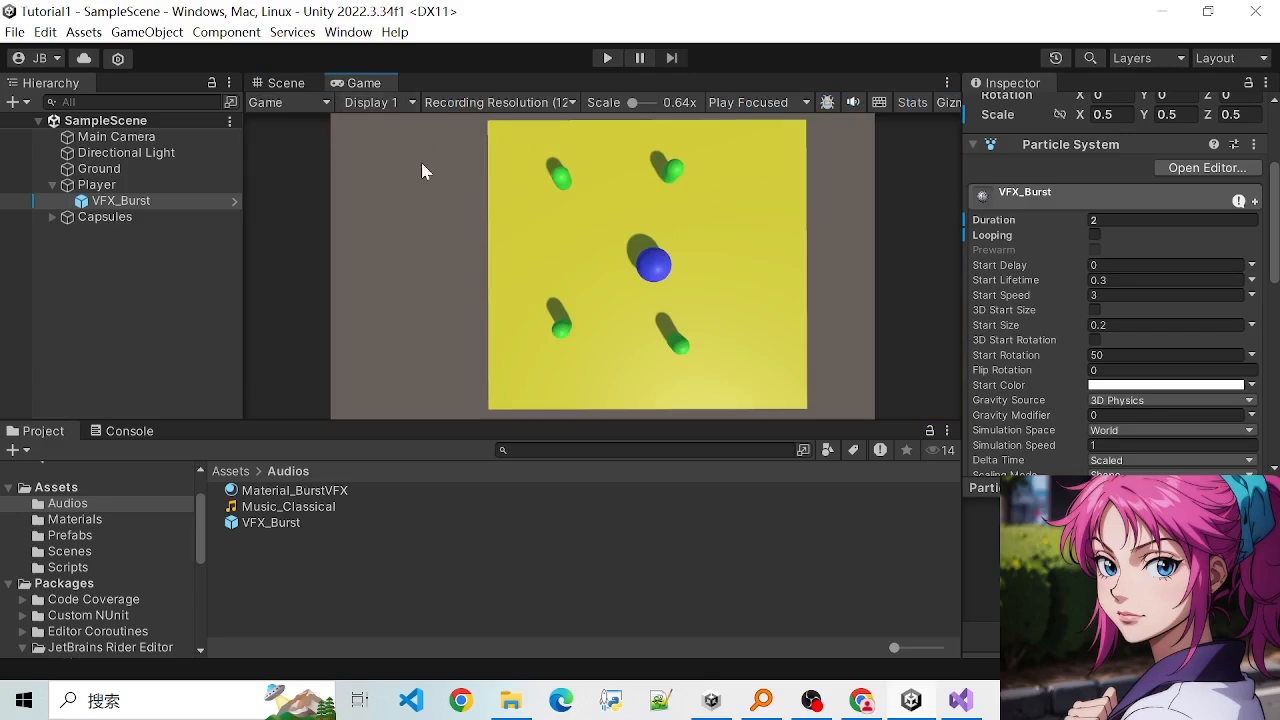
drag(349, 90, 554, 331)
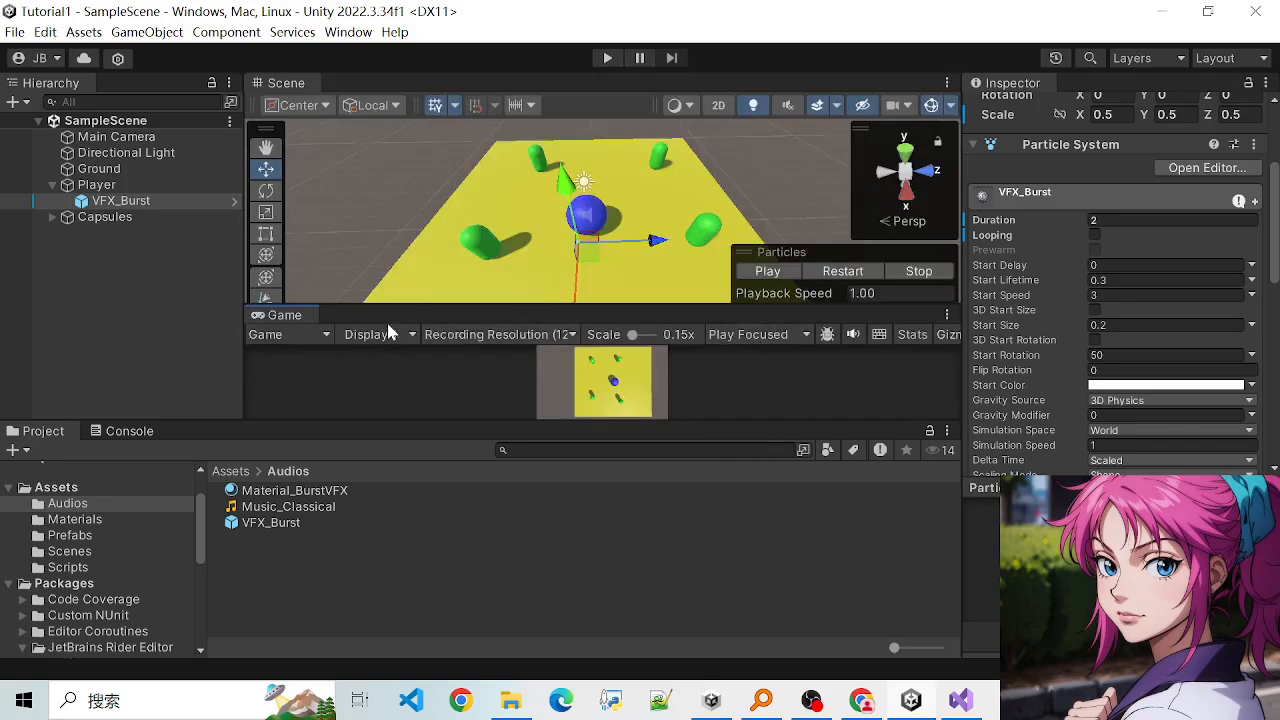
drag(297, 321, 333, 95)
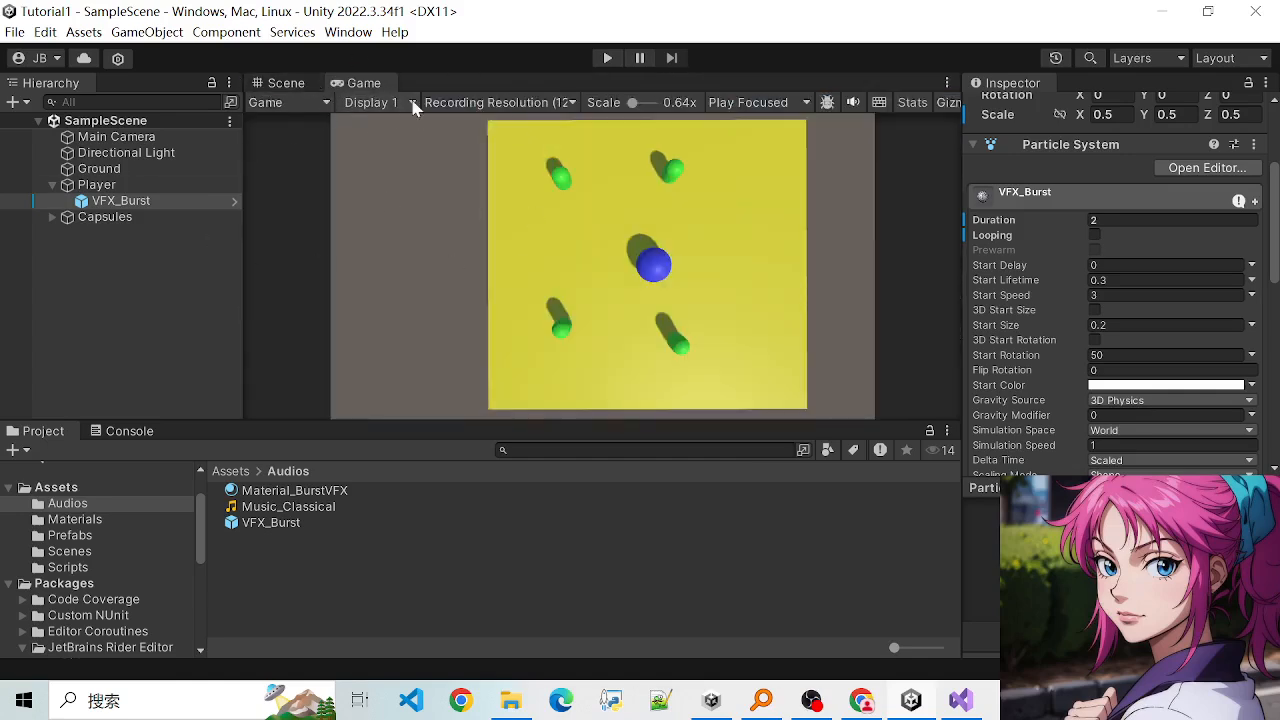
drag(318, 89, 347, 354)
drag(293, 83, 589, 100)
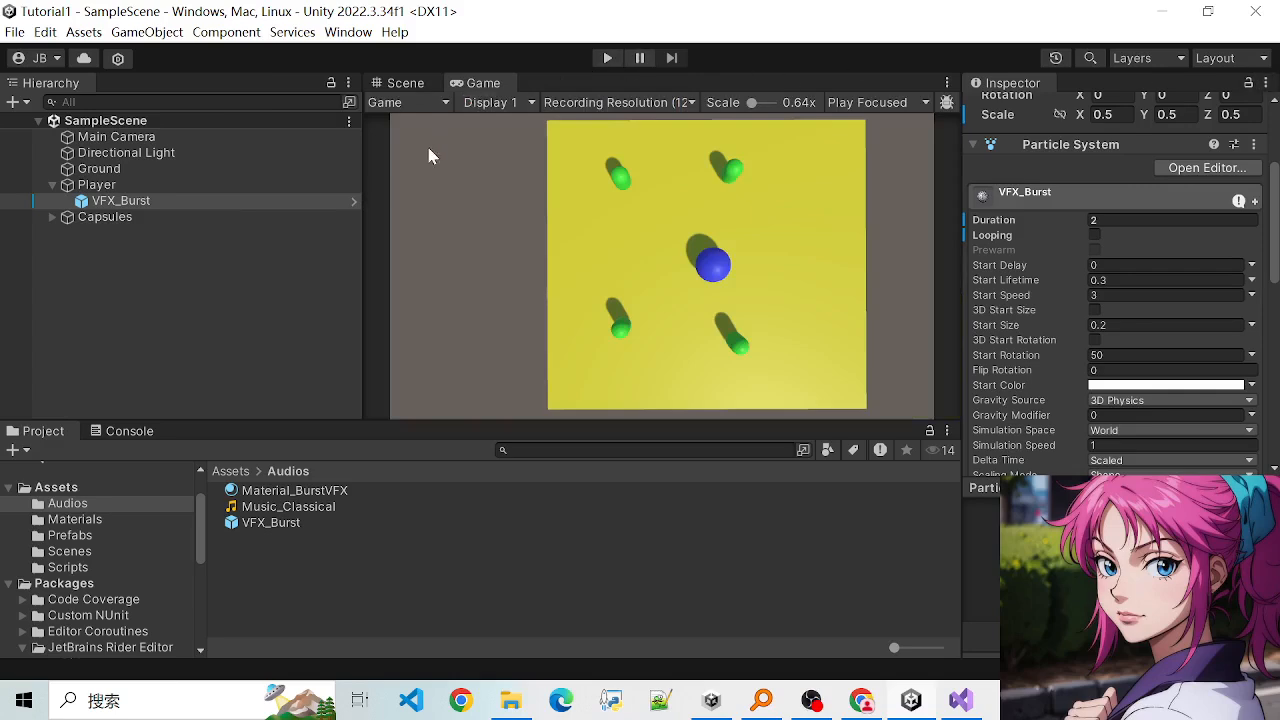
drag(364, 272, 278, 273)
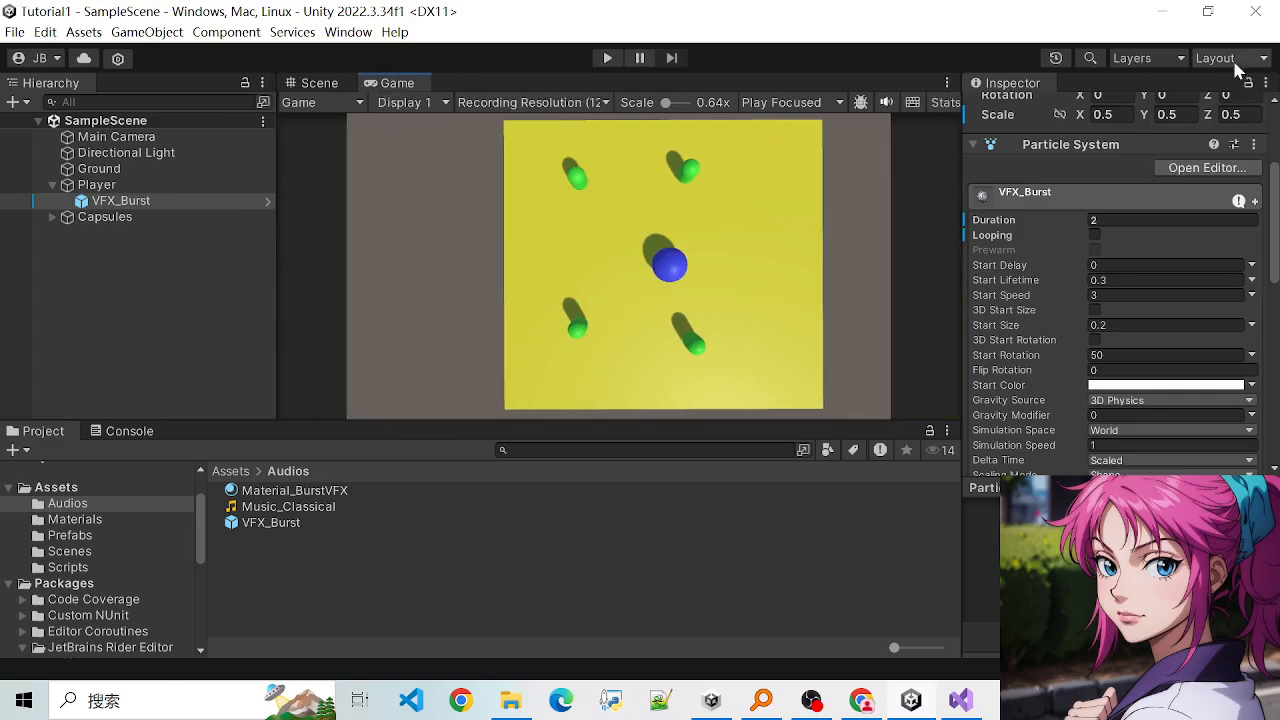
- Review the available window layouts and apply the saved layout My
click(1258, 62)
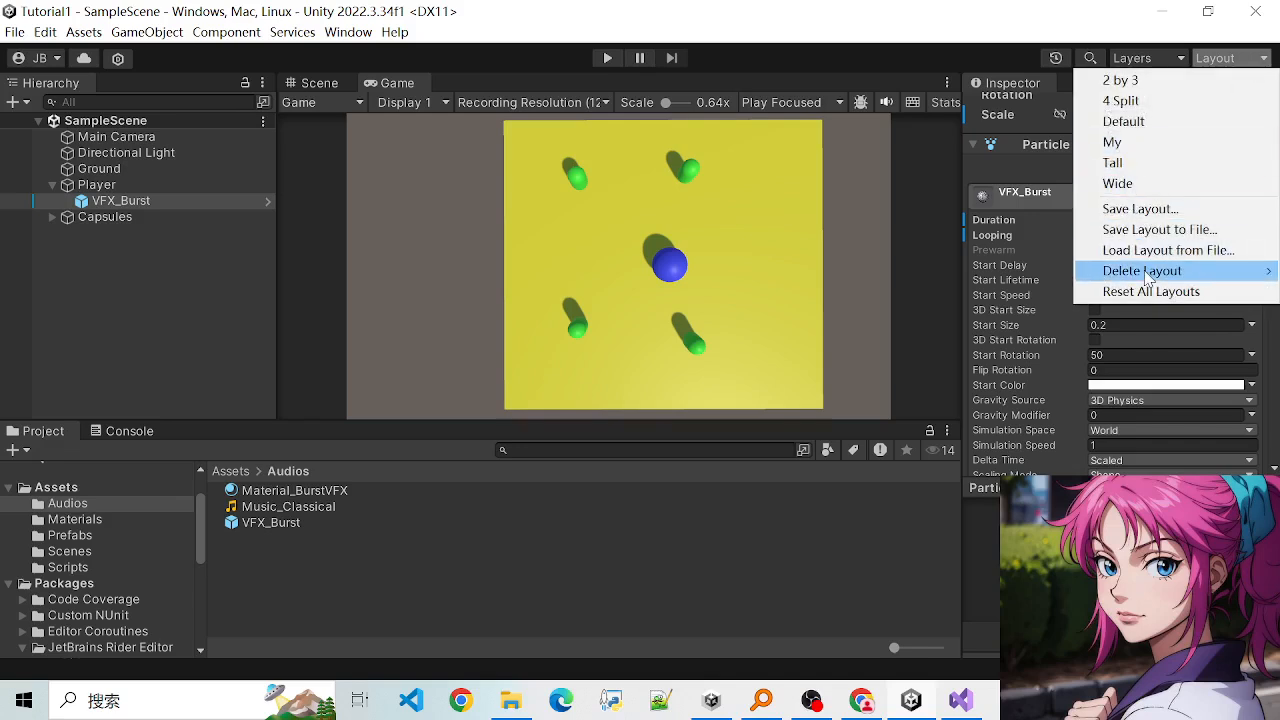
mouse_move(1147, 277)
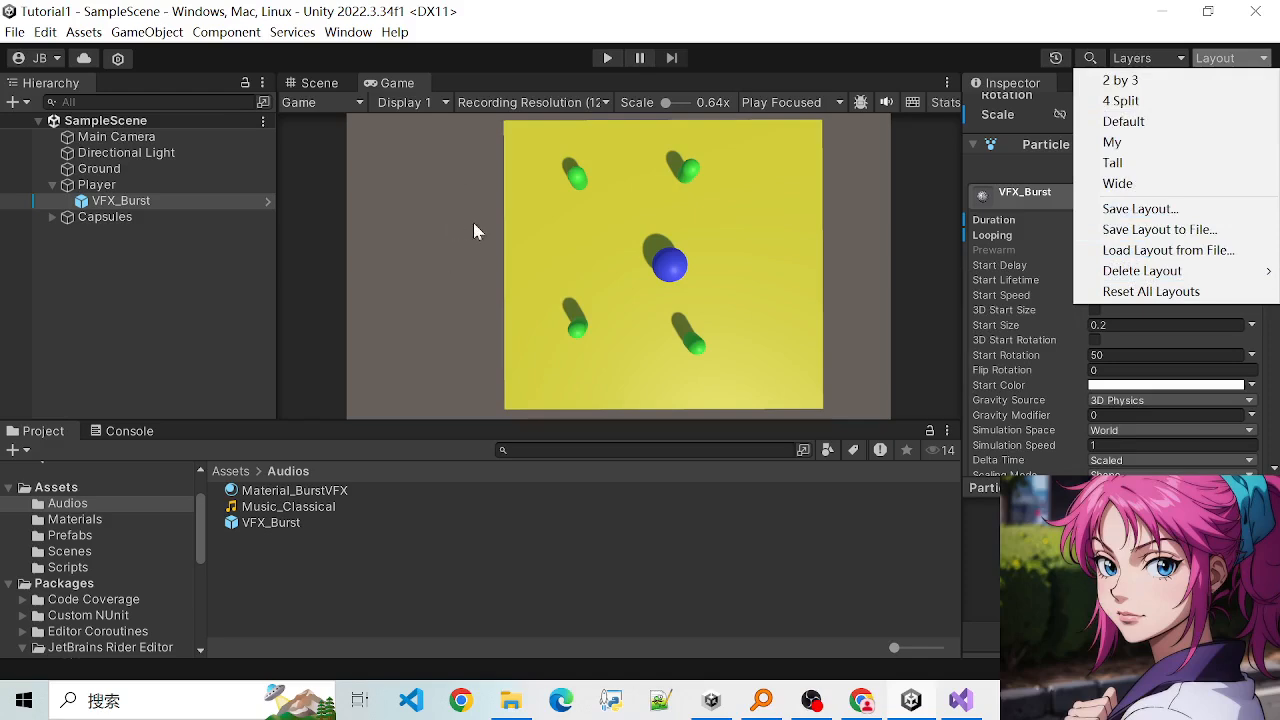
click(452, 8)
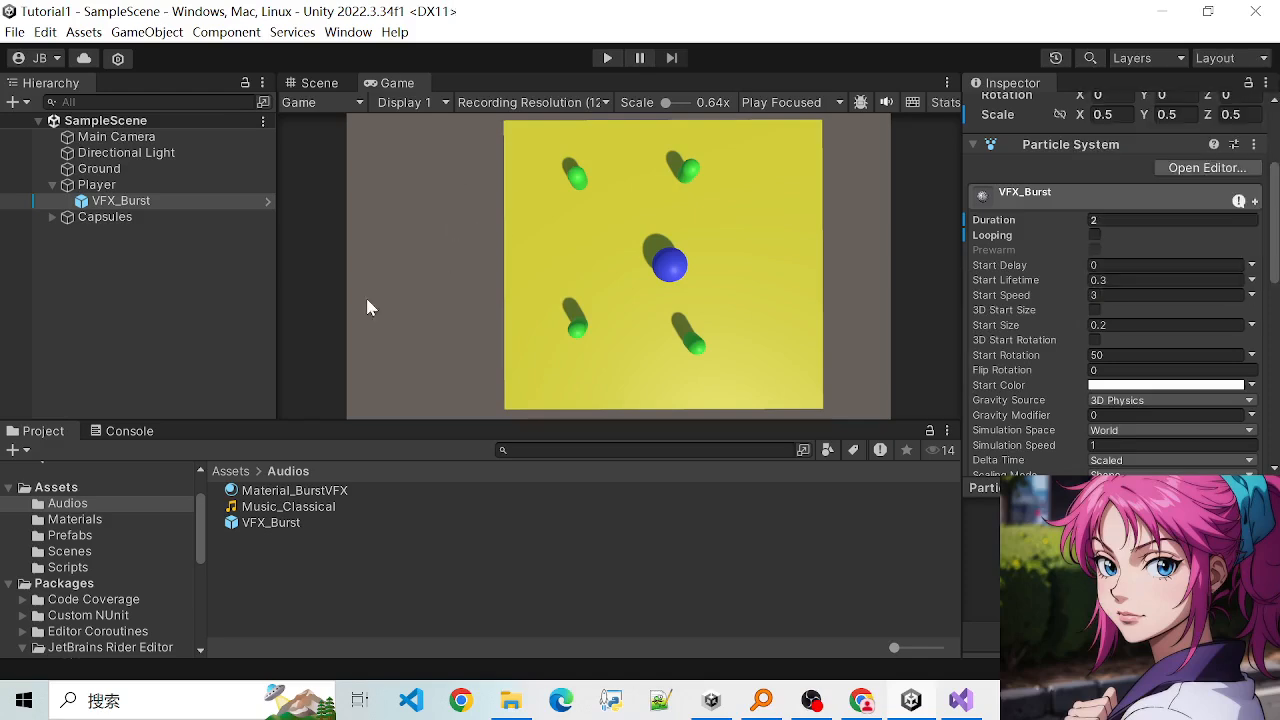
click(1234, 58)
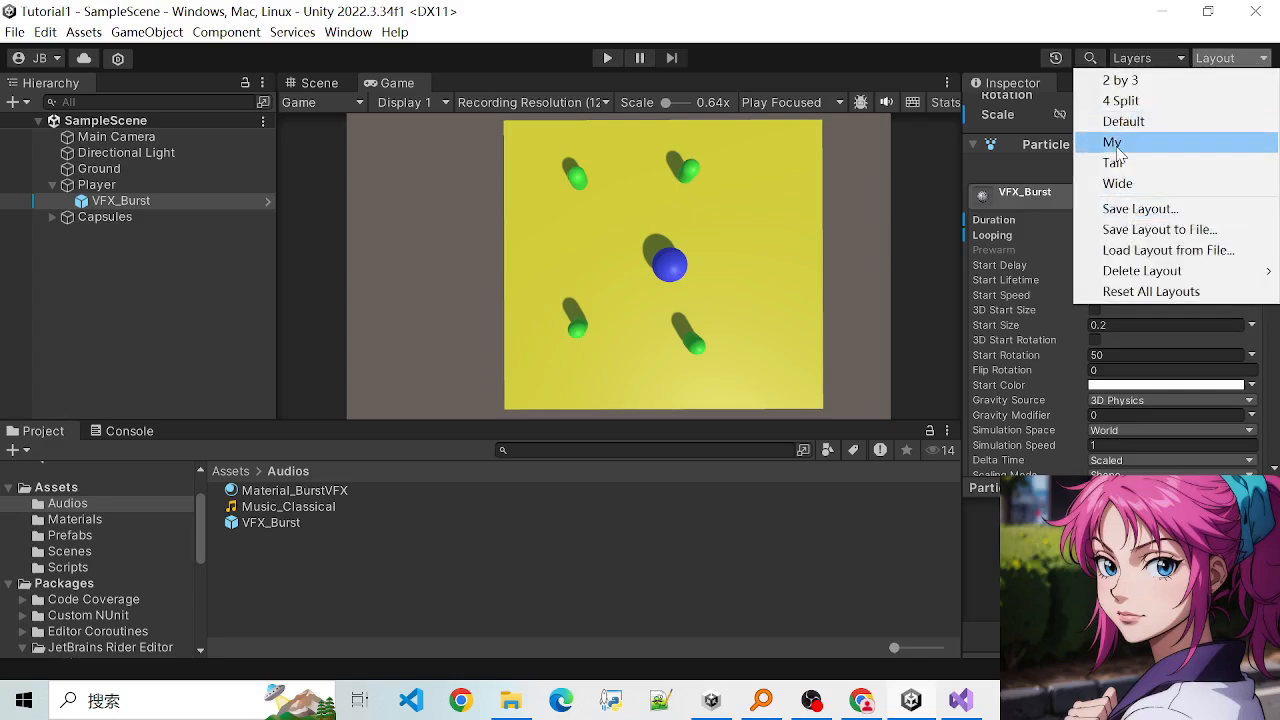
click(1113, 143)
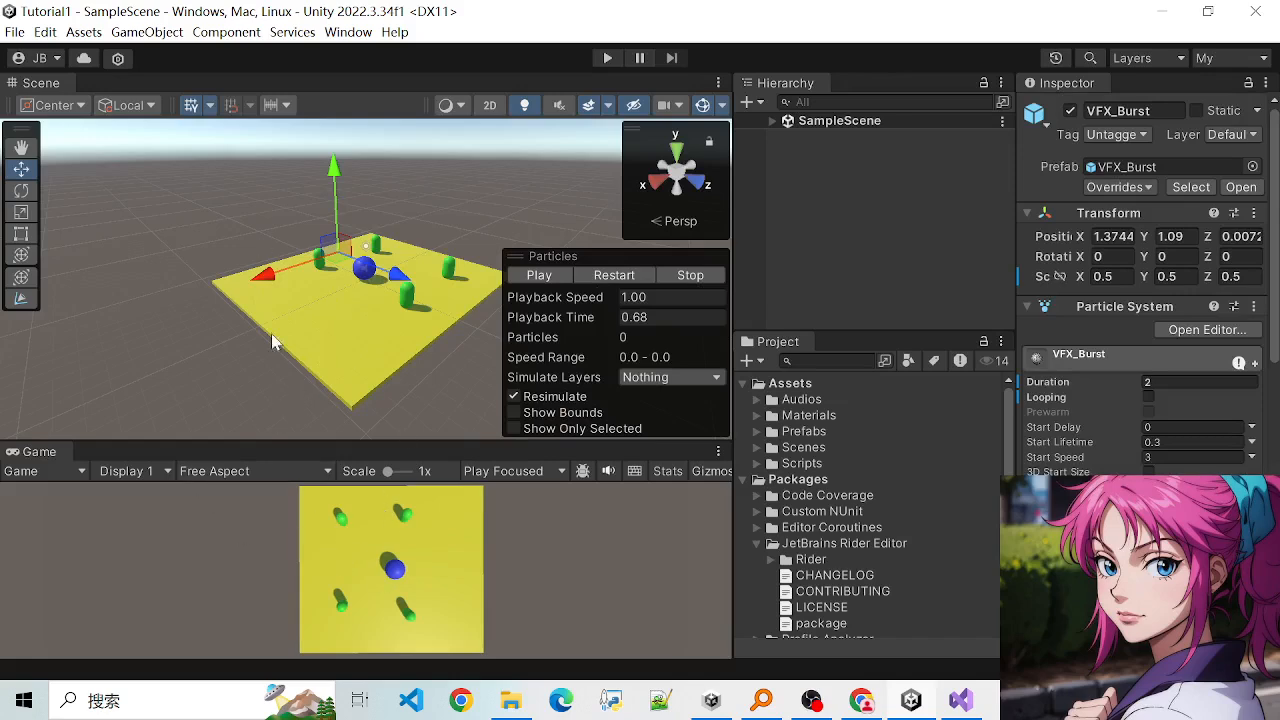
- Switch the editor from the custom layout to the Default window layout
scroll(282, 292, down, 2)
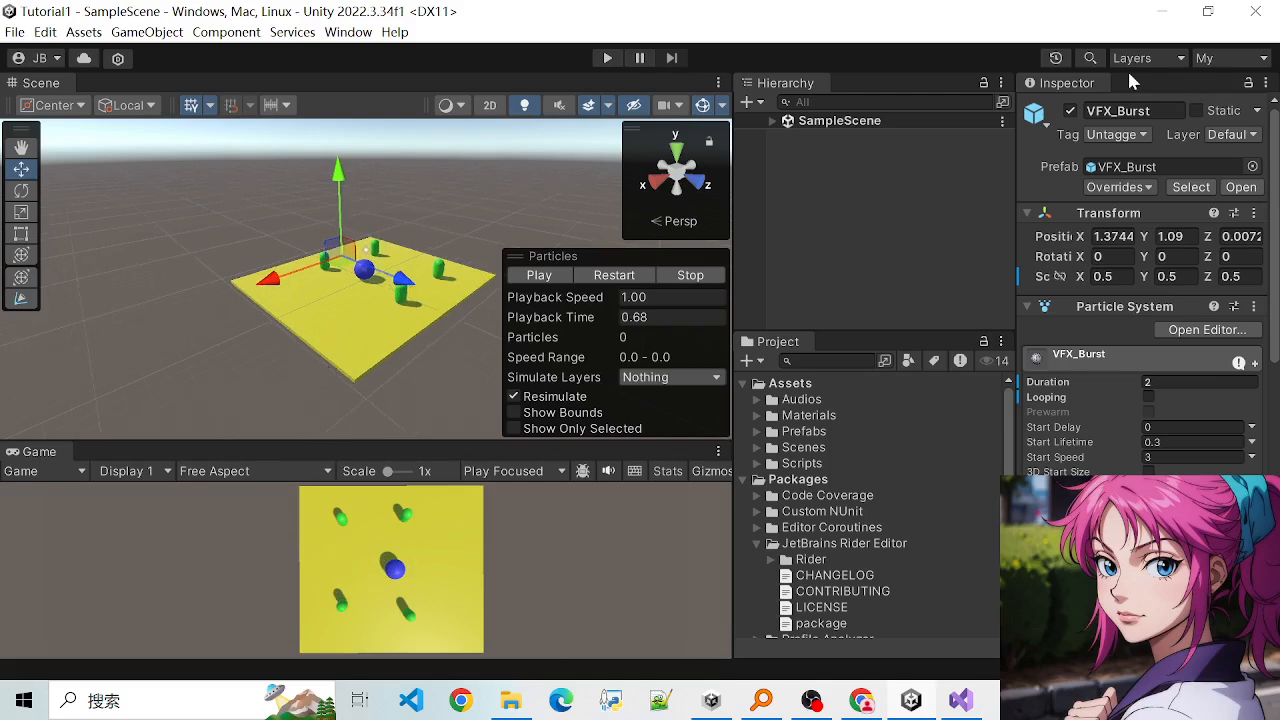
click(1236, 60)
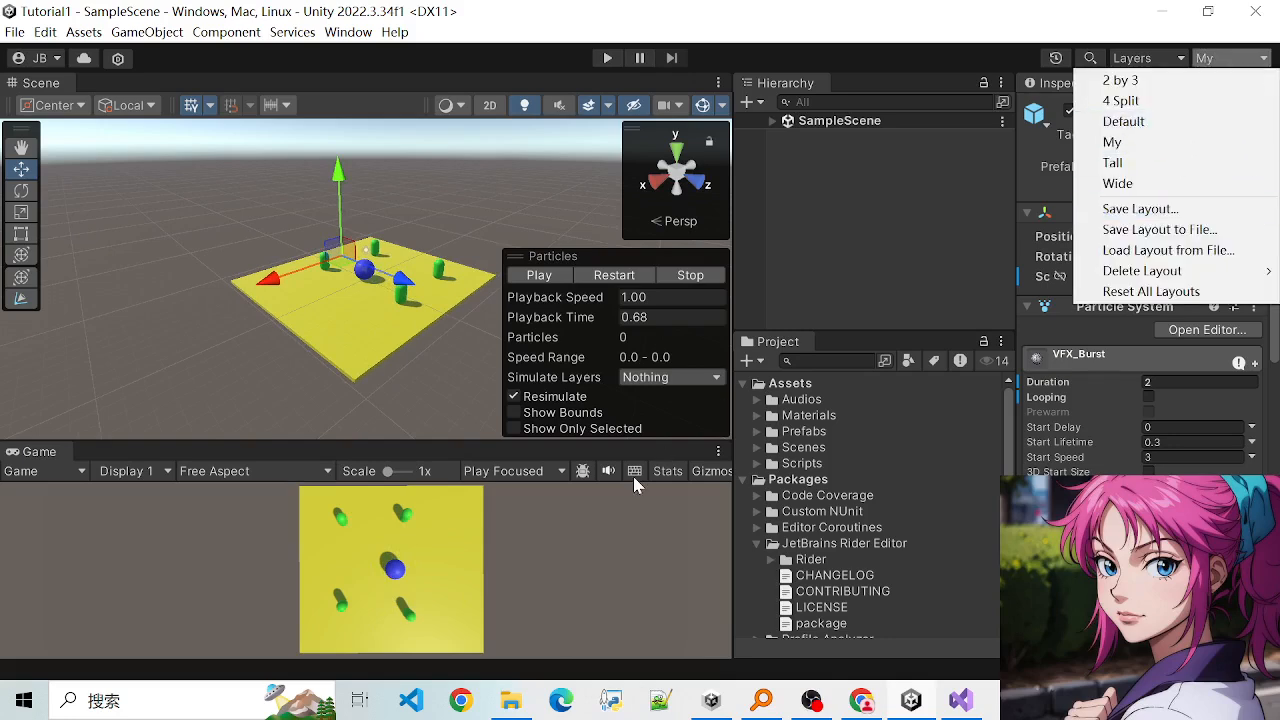
click(619, 545)
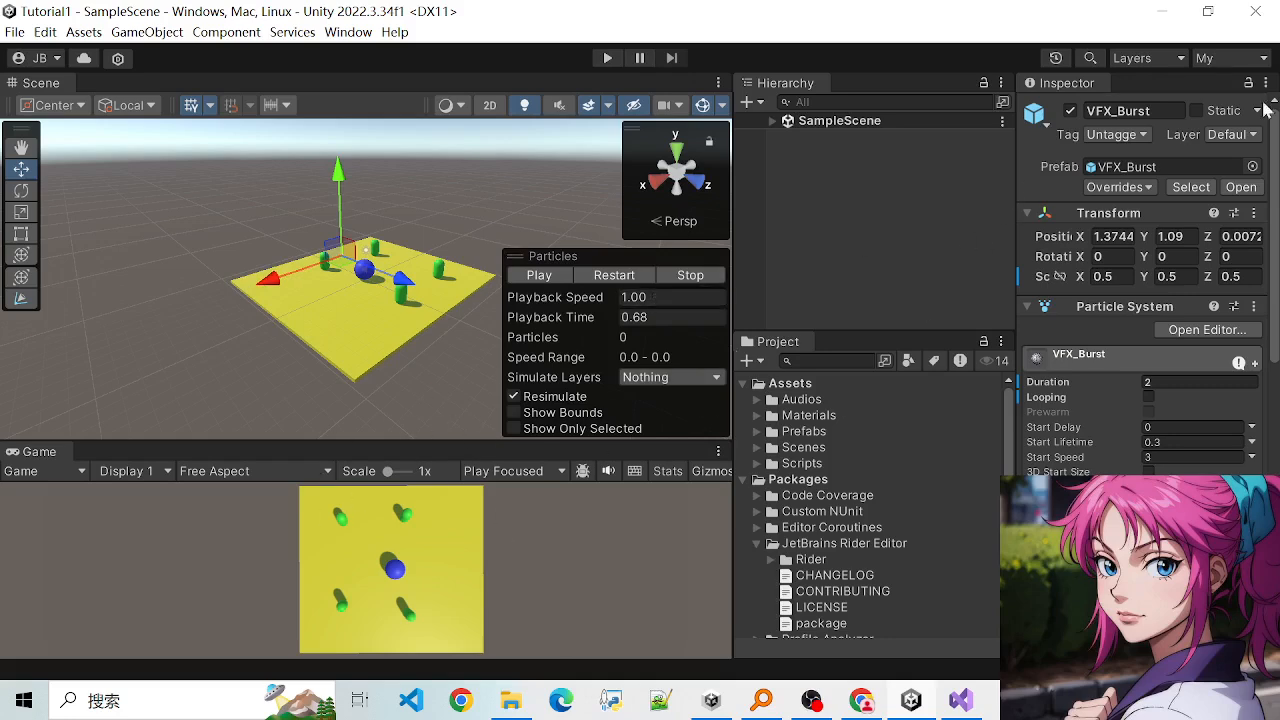
click(1250, 62)
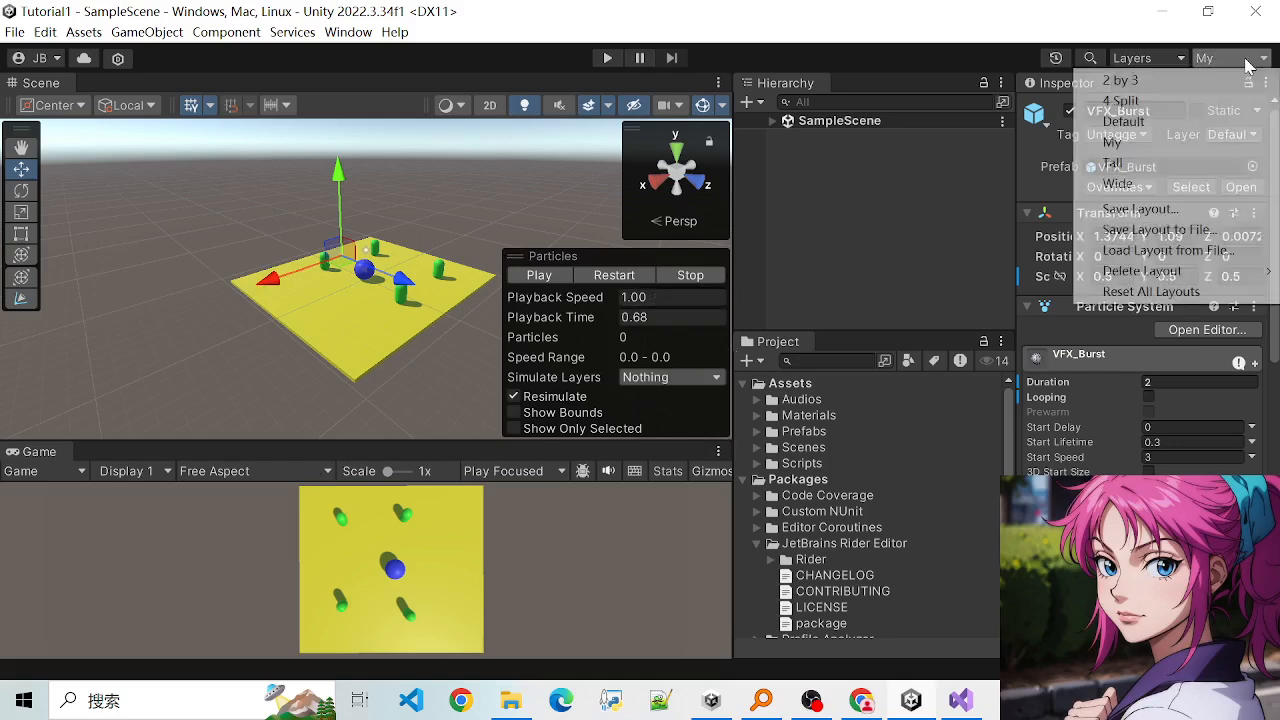
click(1125, 124)
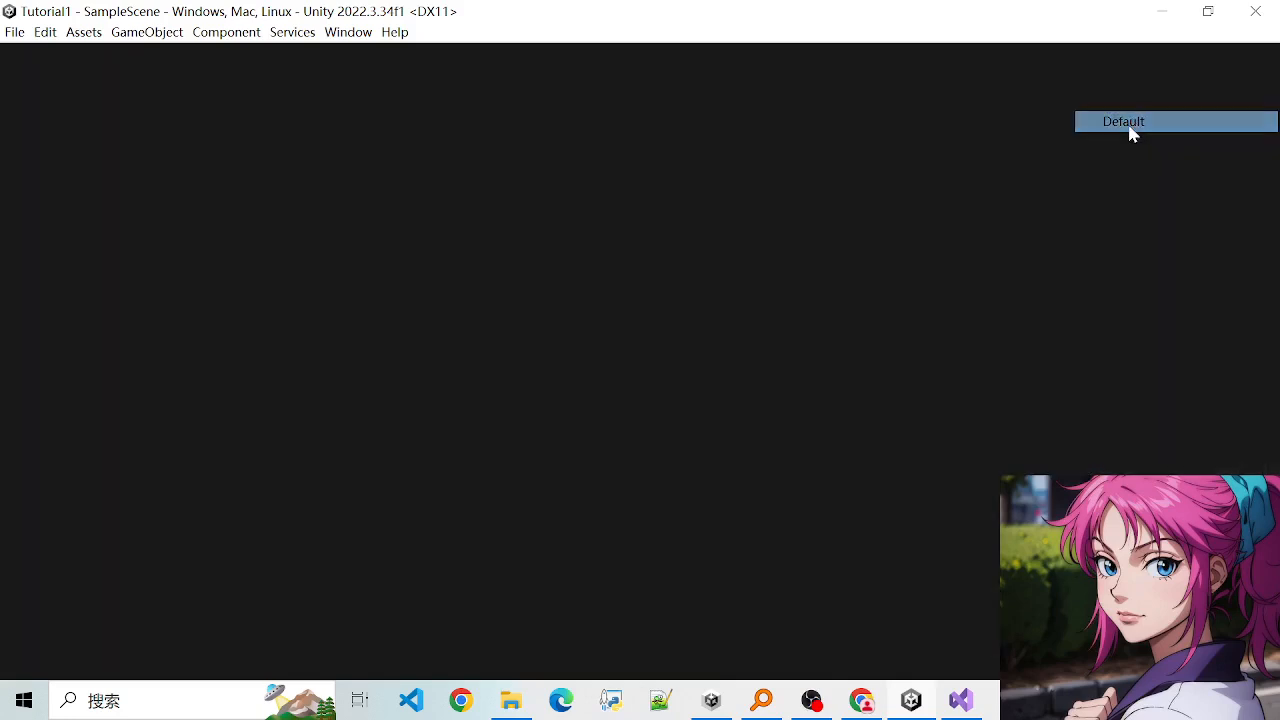
- Review the editor's Services, Assets, Edit, Component and Window commands without running any of them
click(349, 33)
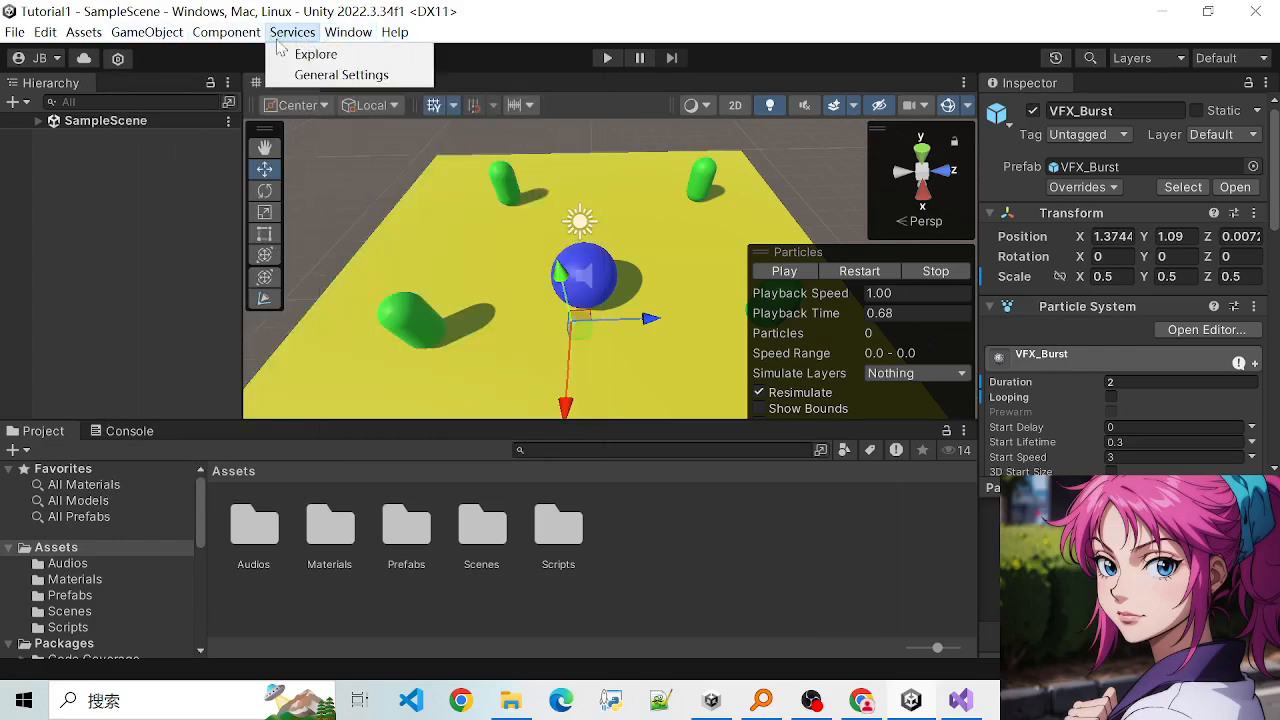
click(442, 14)
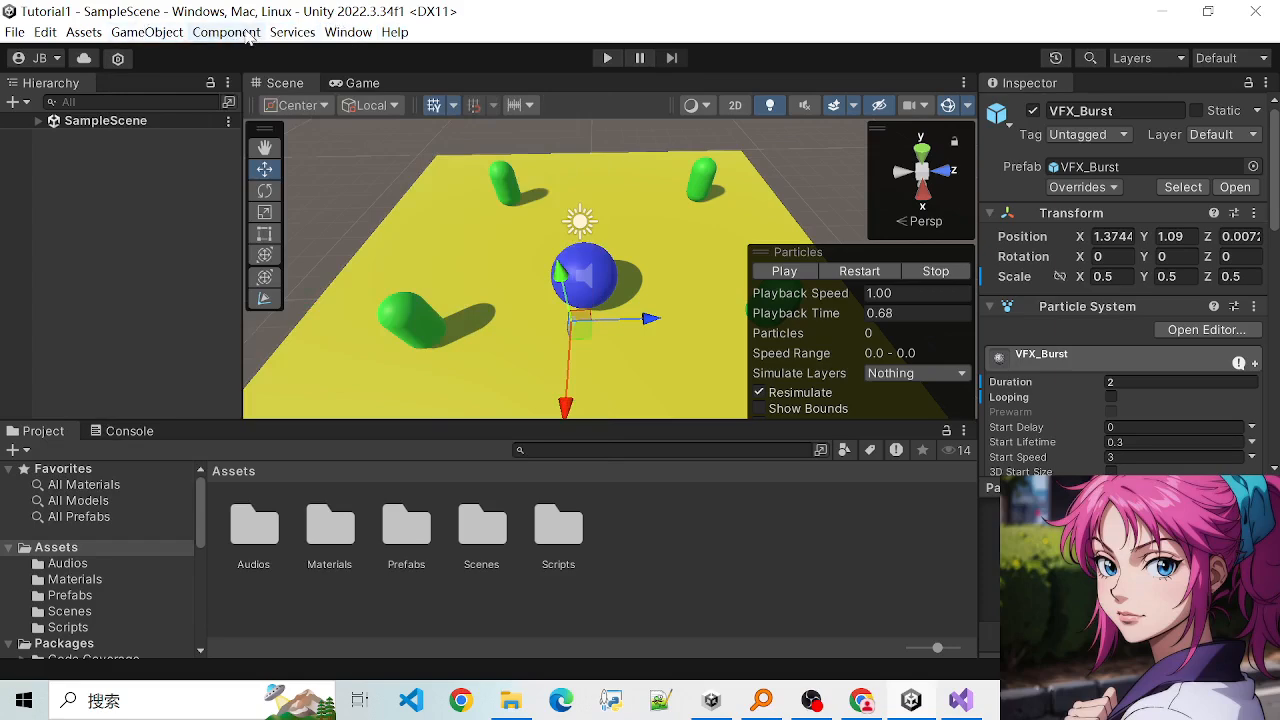
click(86, 34)
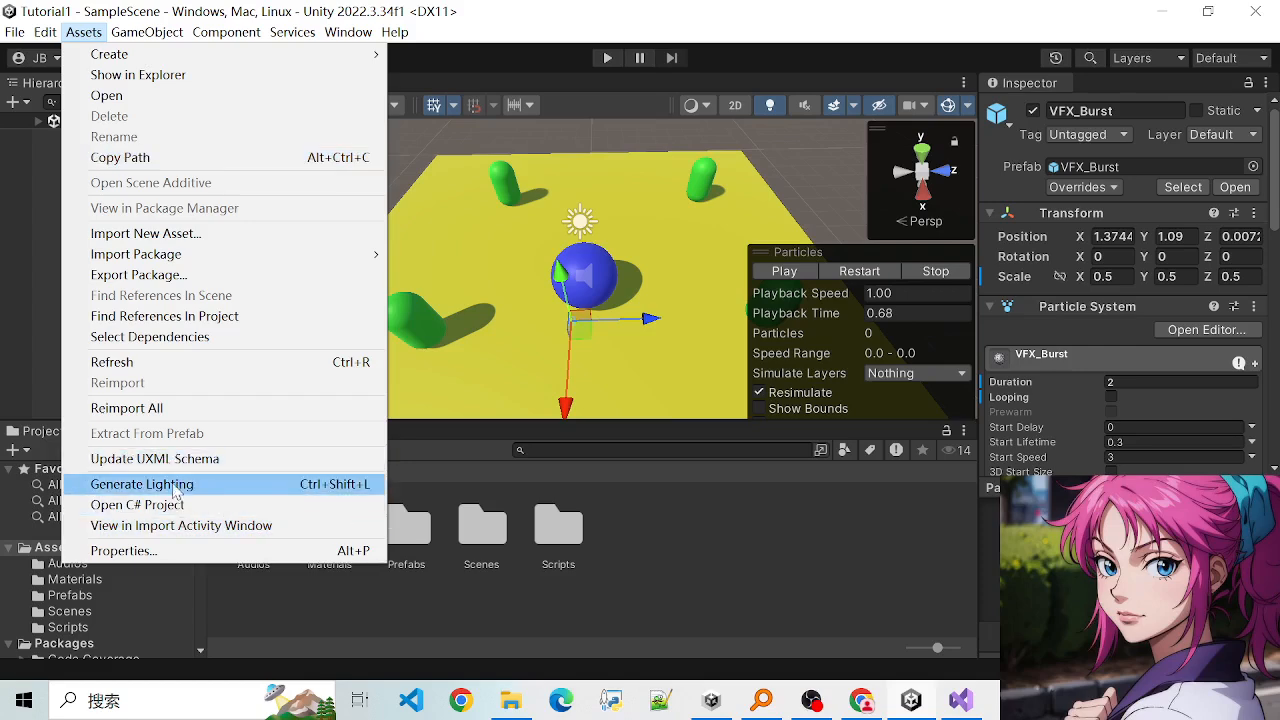
mouse_move(55, 34)
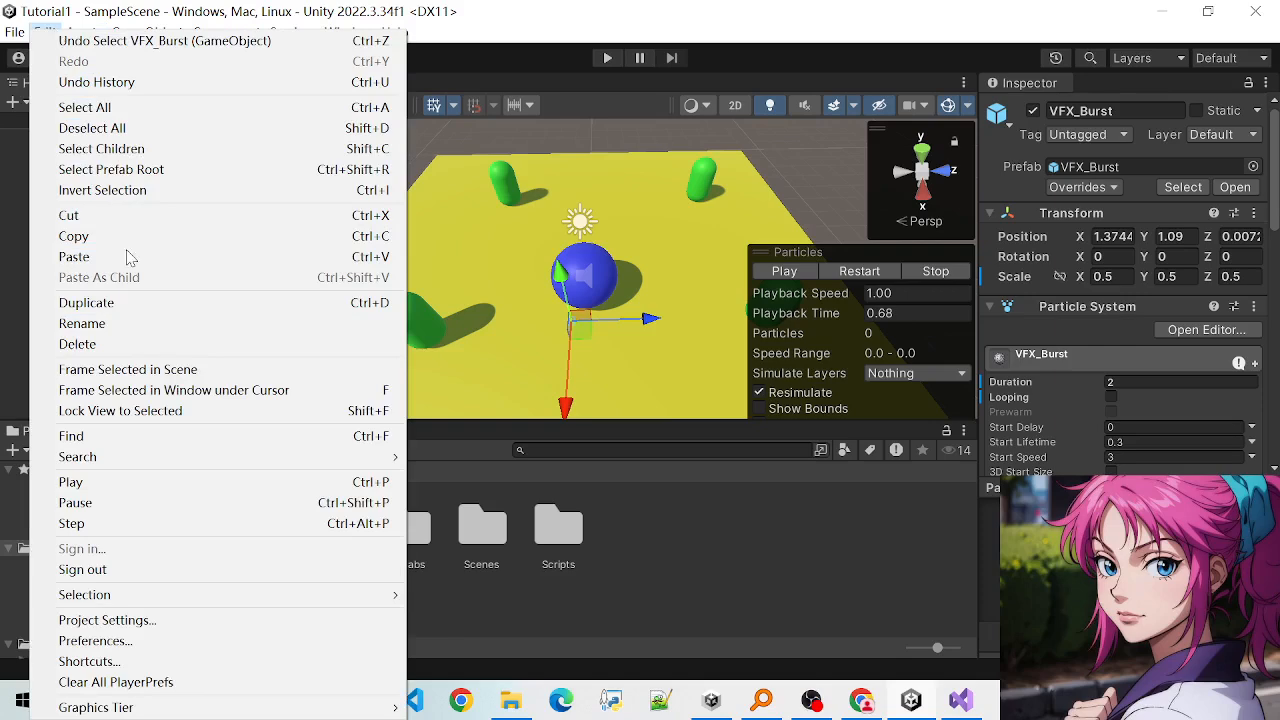
click(459, 31)
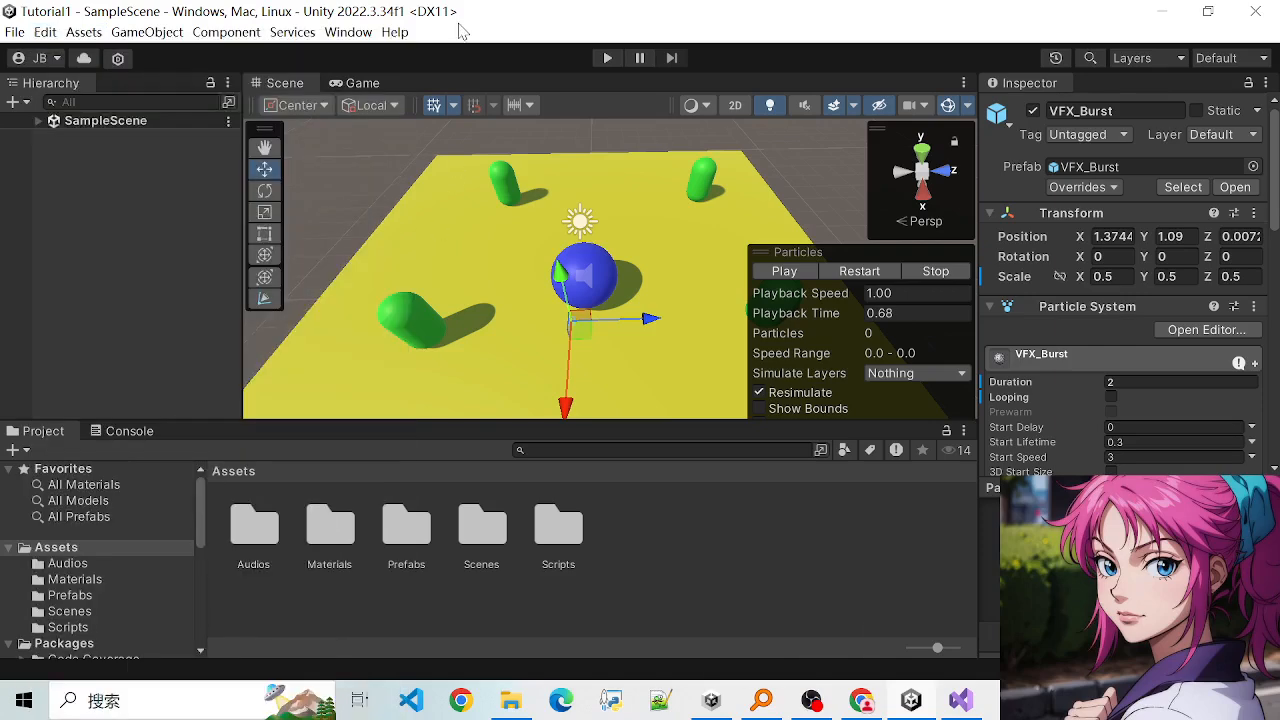
click(221, 38)
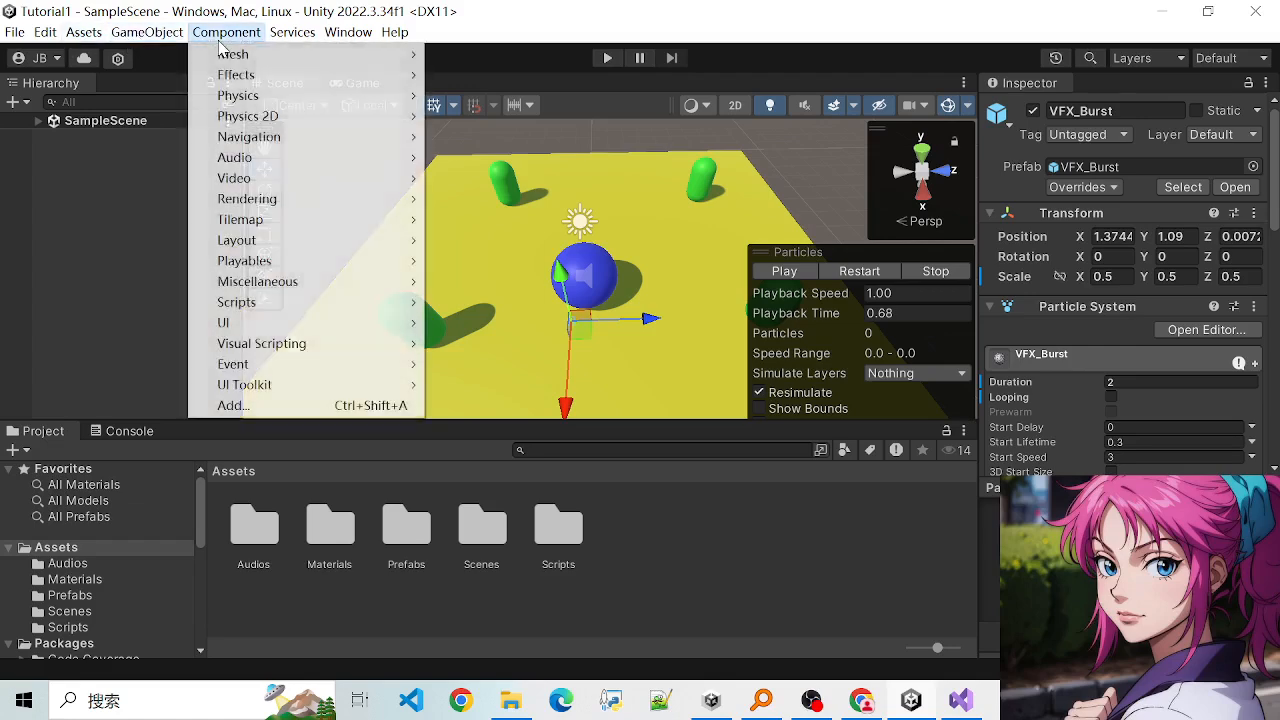
mouse_move(306, 40)
mouse_move(345, 38)
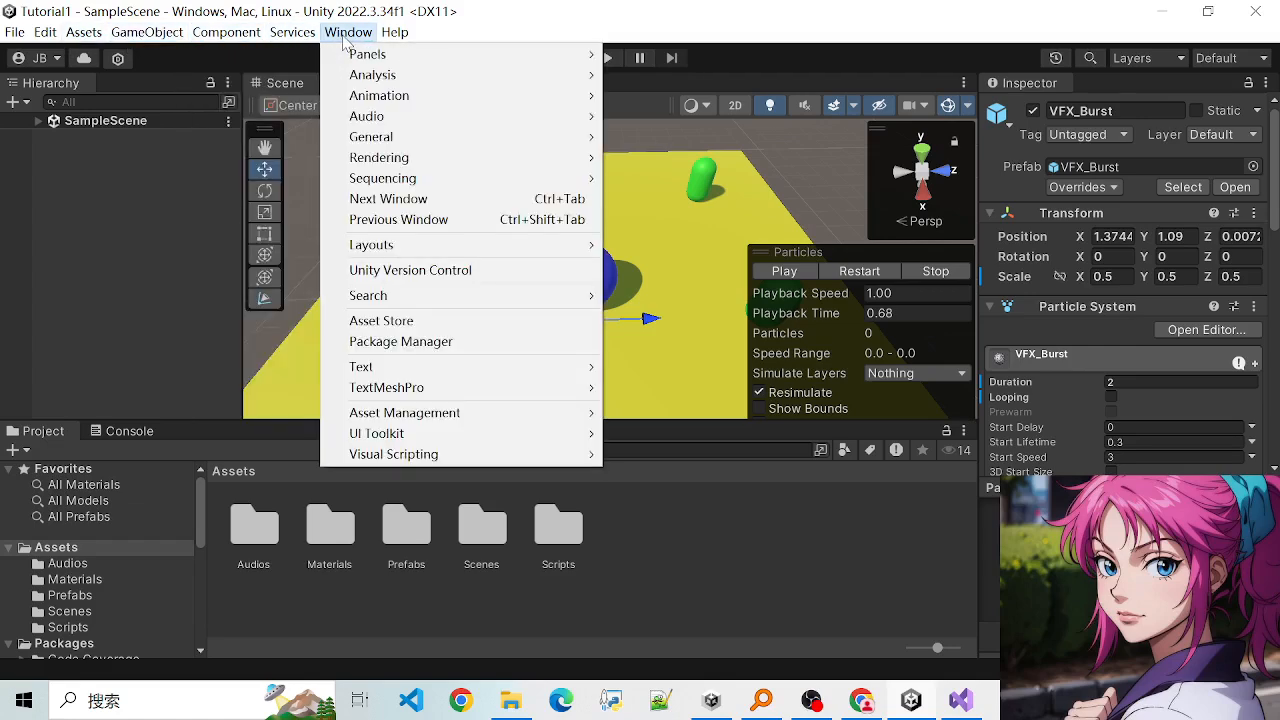
mouse_move(100, 36)
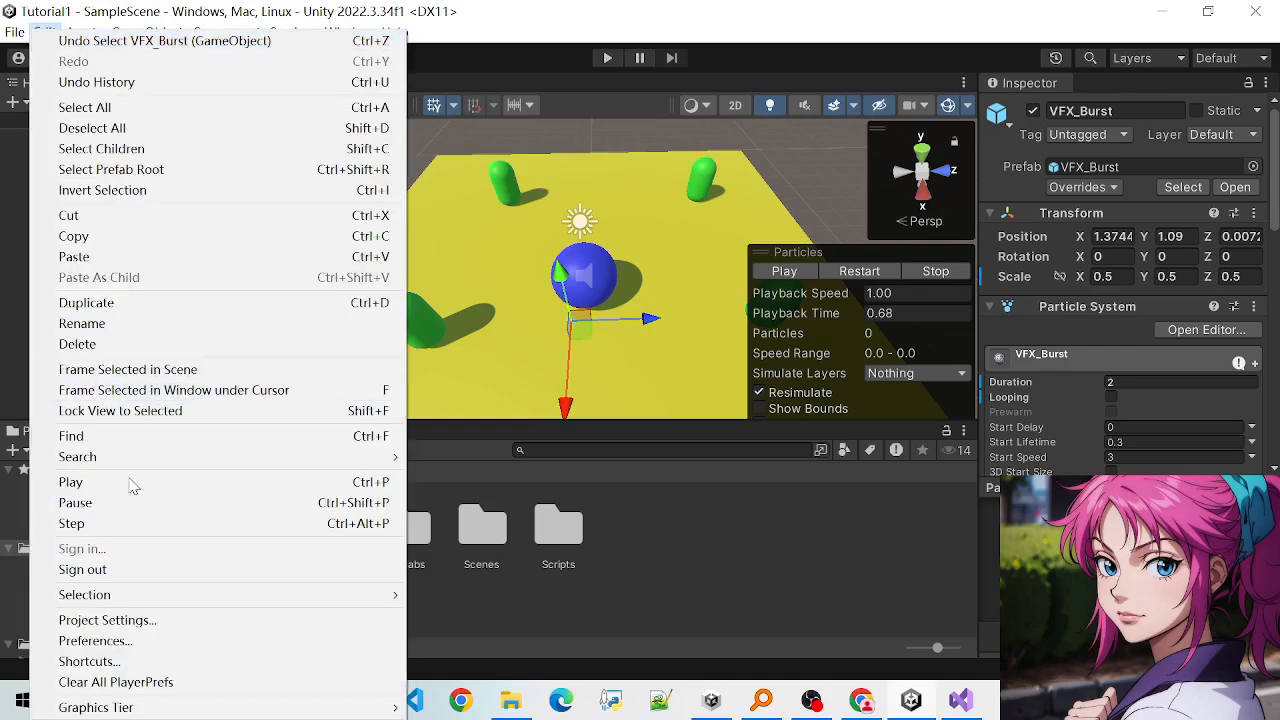
key(Escape)
- Open the Build Settings and review the full list of target platforms
click(10, 34)
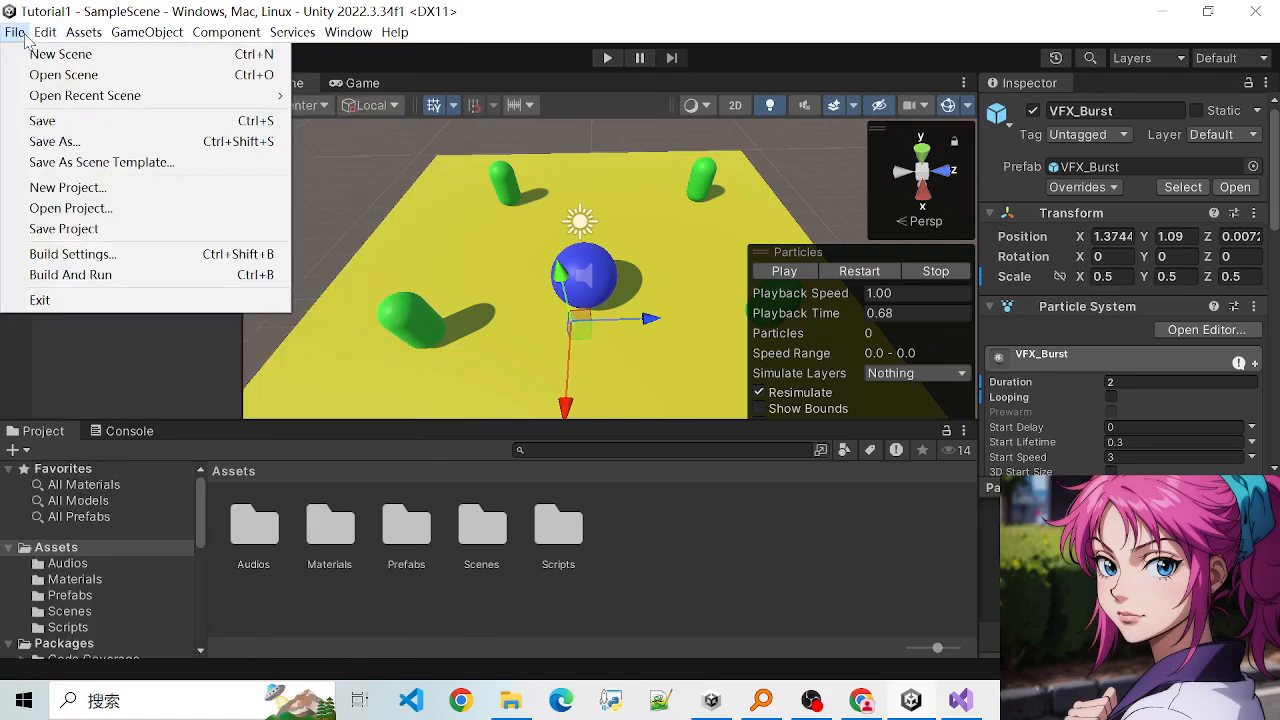
click(114, 262)
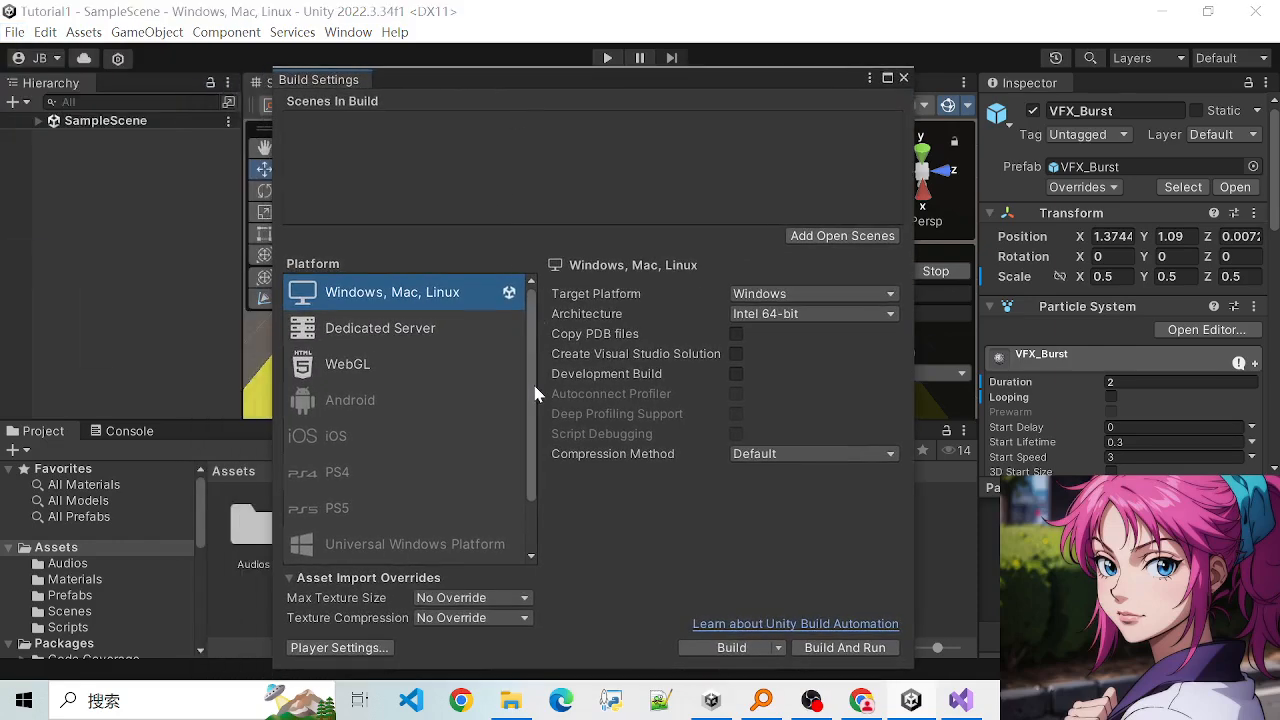
scroll(525, 446, down, 2)
scroll(512, 391, up, 2)
scroll(518, 373, down, 2)
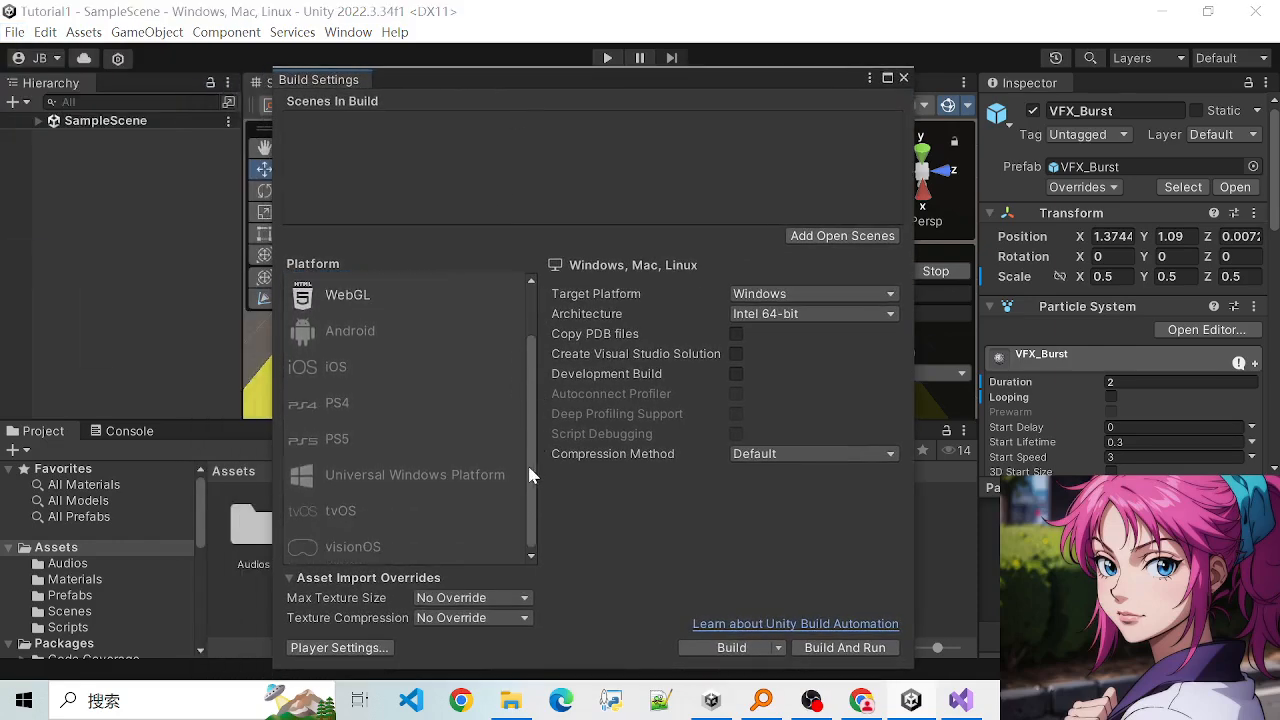
scroll(521, 345, up, 2)
scroll(522, 480, down, 2)
scroll(520, 440, up, 2)
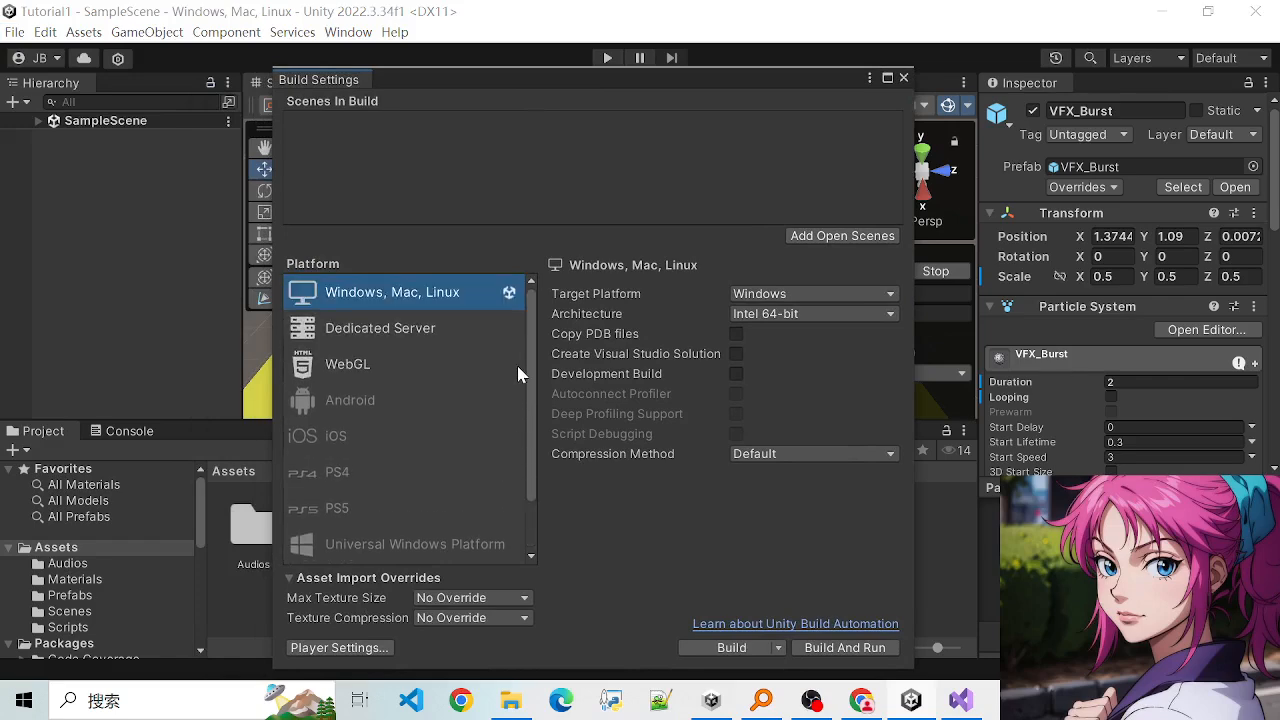
- Compare the build options for Dedicated Server, WebGL and Windows, Mac, Linux, and close the Build Settings
drag(502, 88, 561, 77)
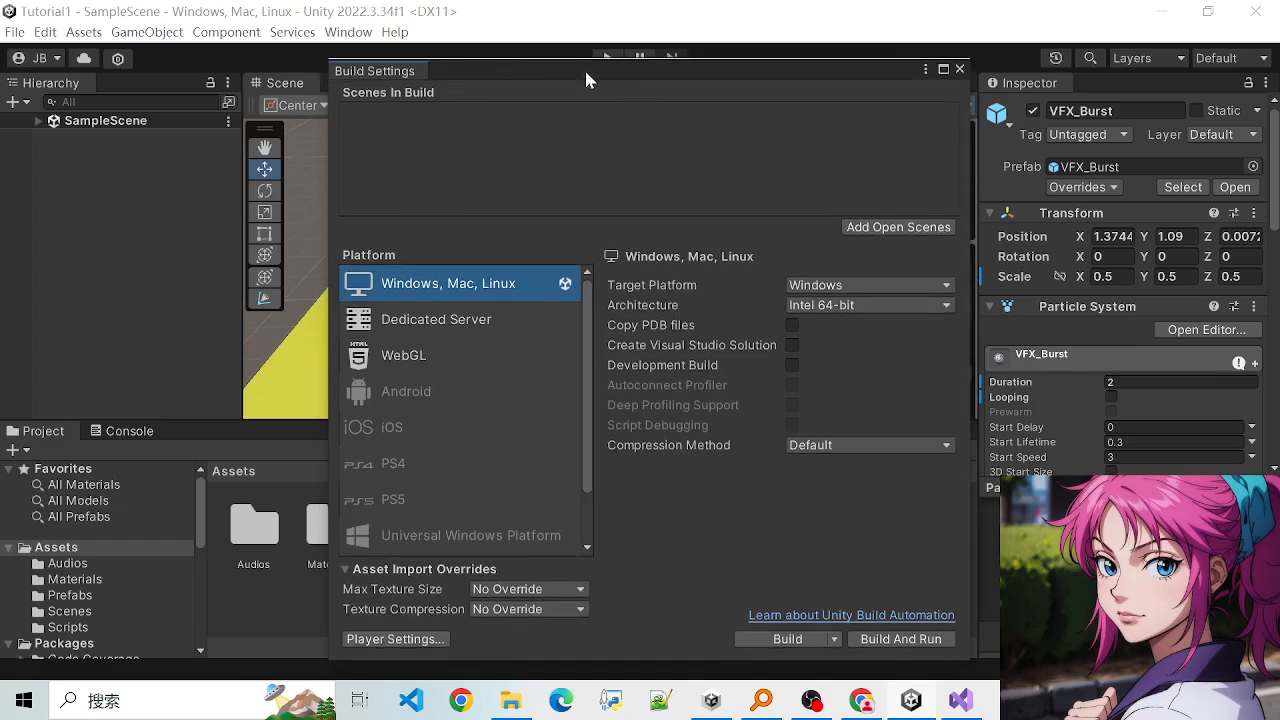
click(413, 327)
key(Up)
click(392, 362)
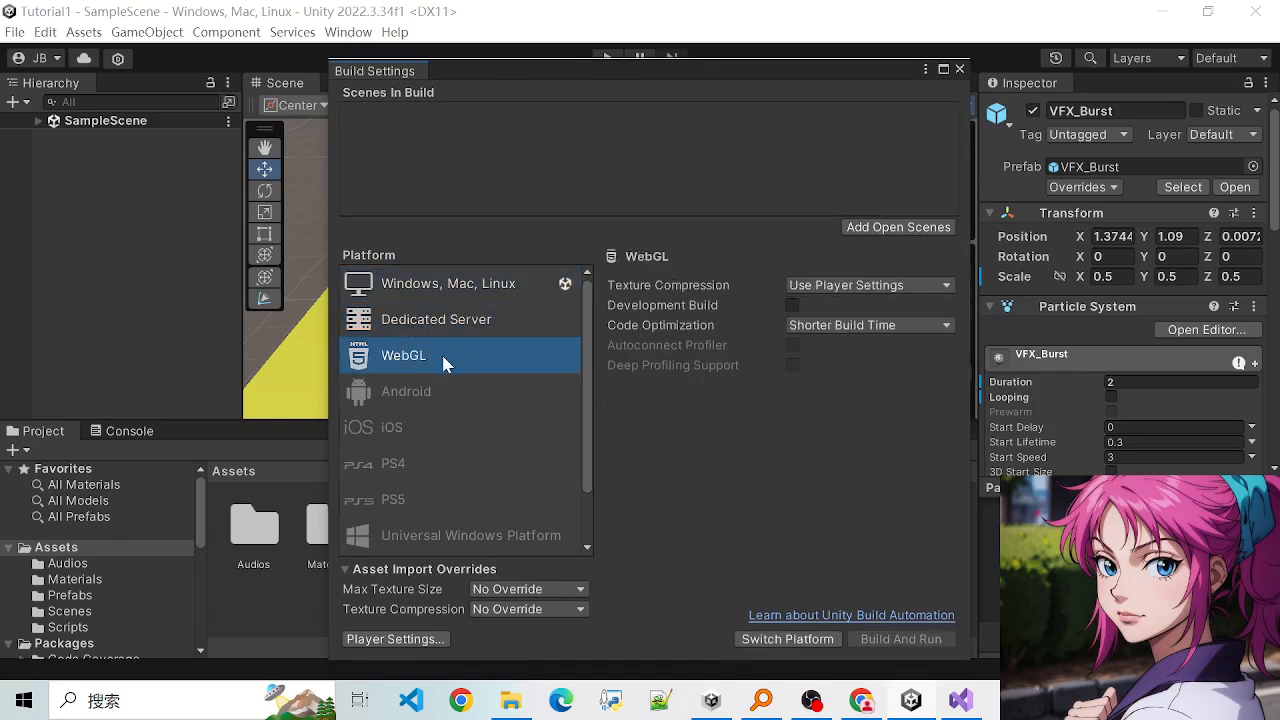
click(430, 322)
click(428, 286)
click(420, 358)
drag(583, 393, 576, 426)
scroll(576, 426, up, 2)
click(455, 298)
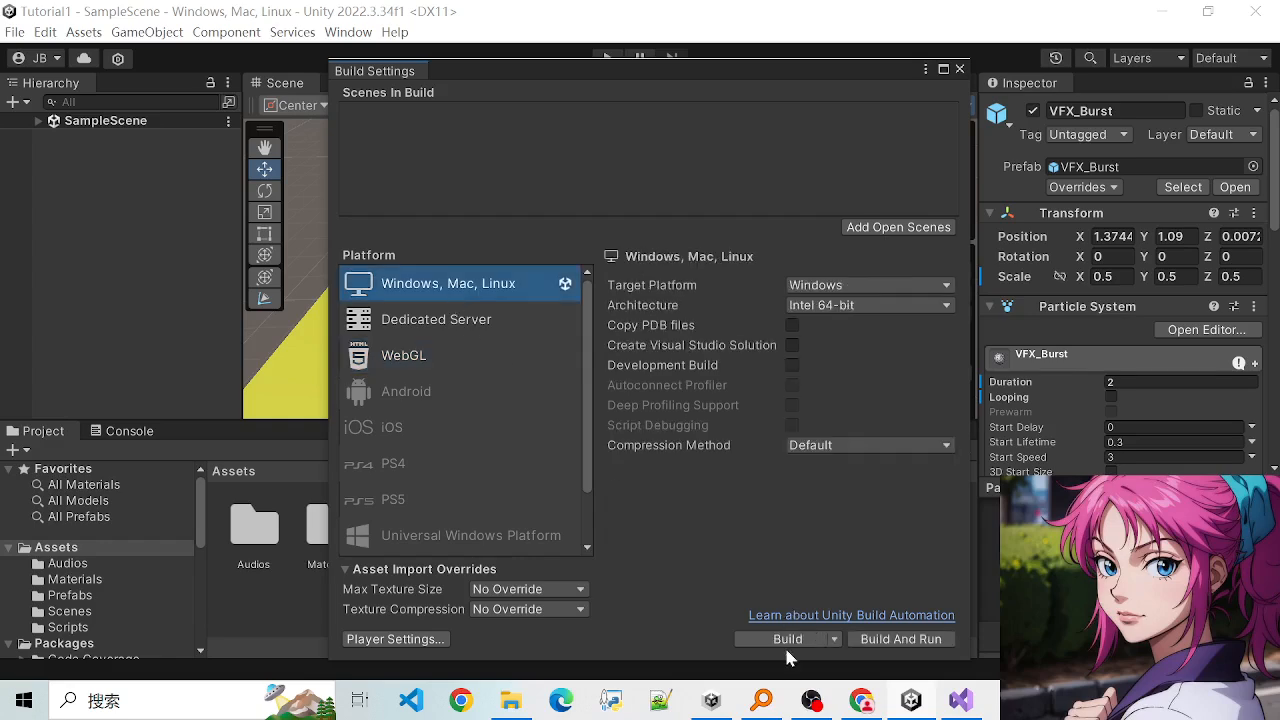
drag(599, 88, 602, 72)
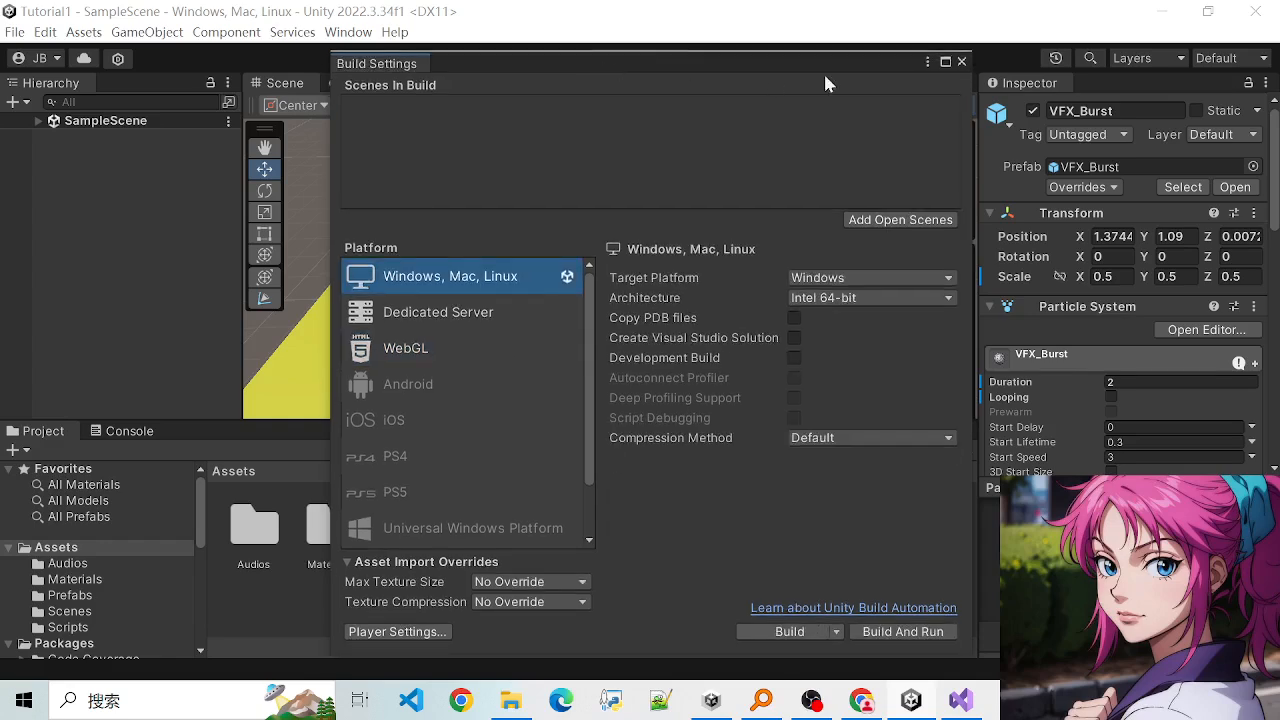
click(962, 61)
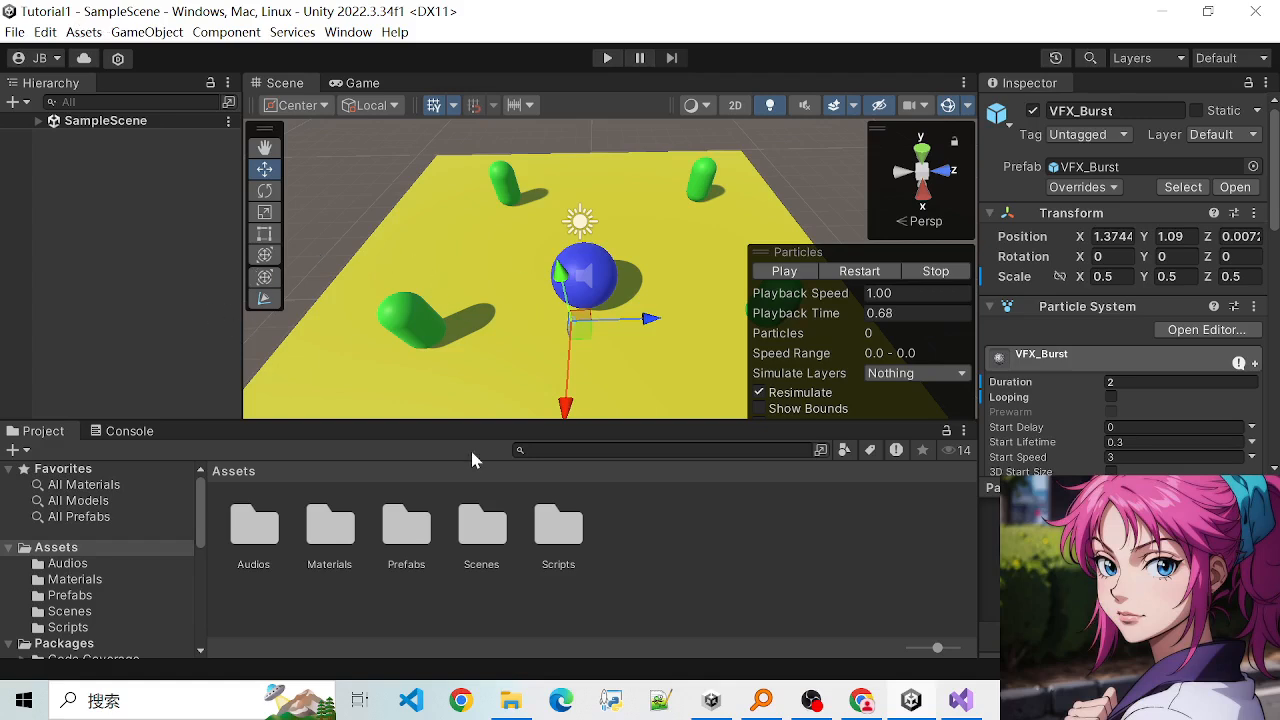
- Enlarge the Scene view above the Project window and inspect the ground, sphere and capsules from several angles
drag(558, 422, 548, 453)
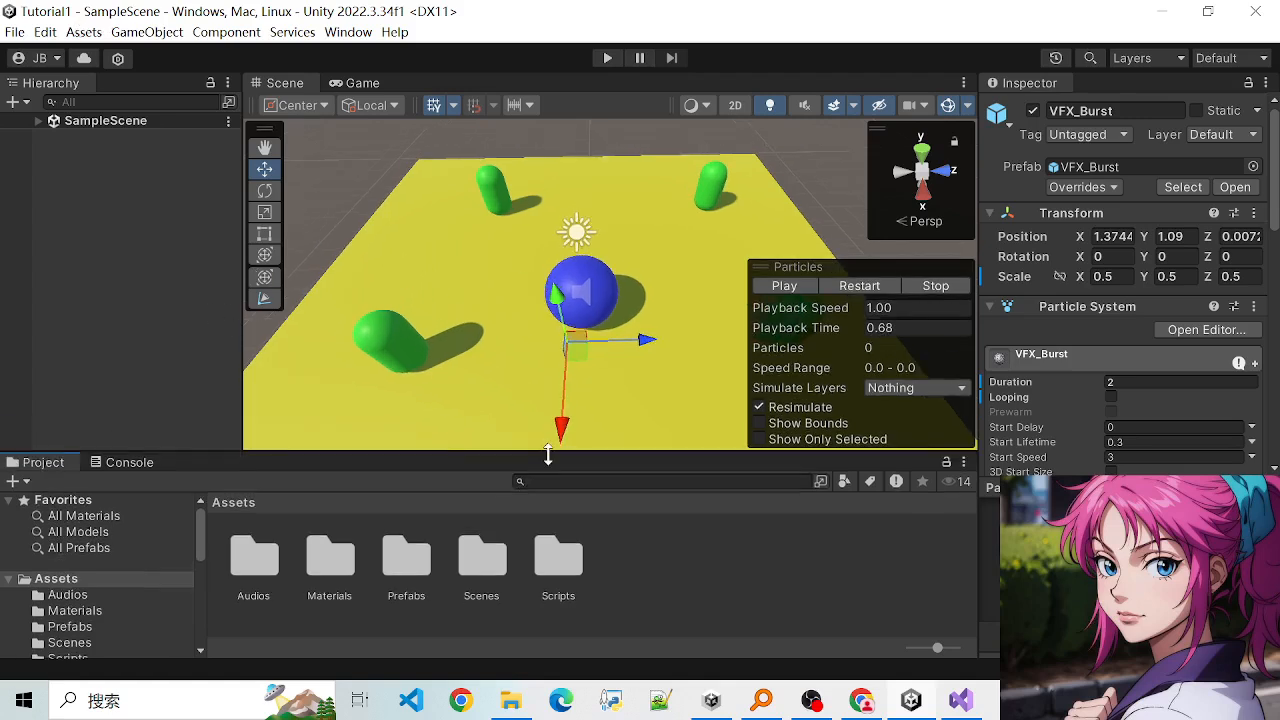
scroll(660, 326, down, 2)
scroll(1060, 430, down, 10)
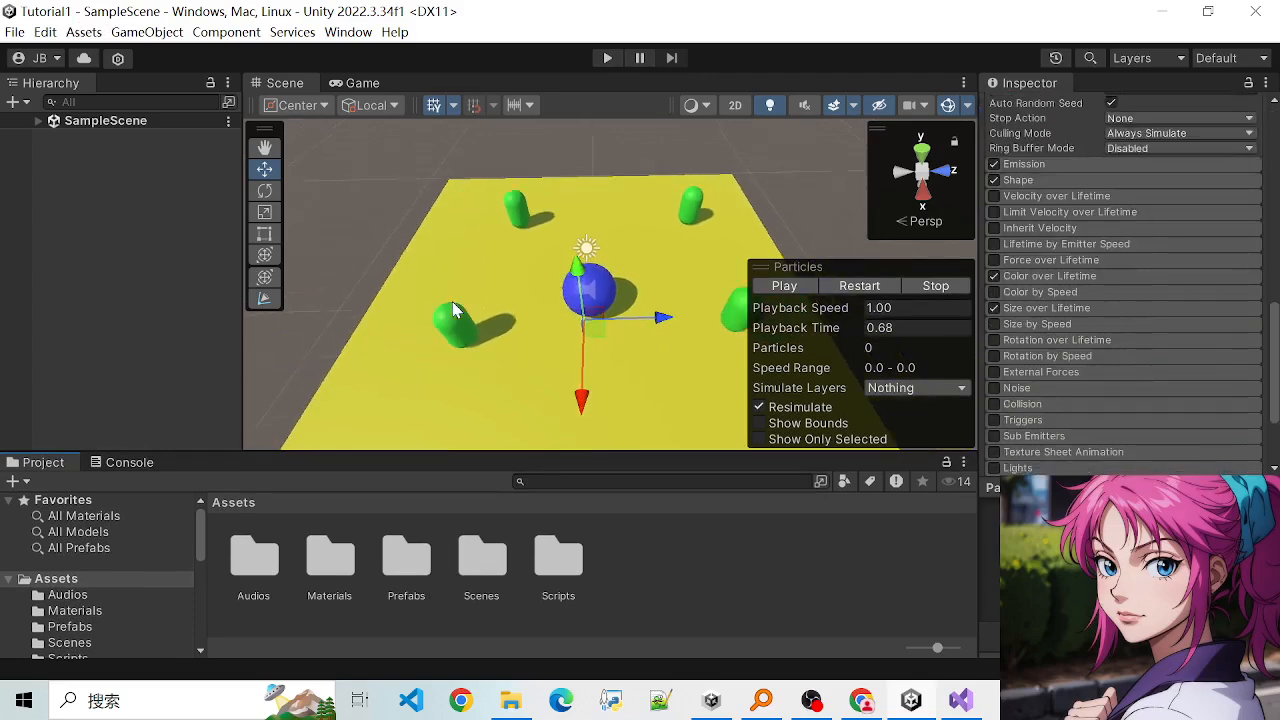
scroll(445, 312, down, 4)
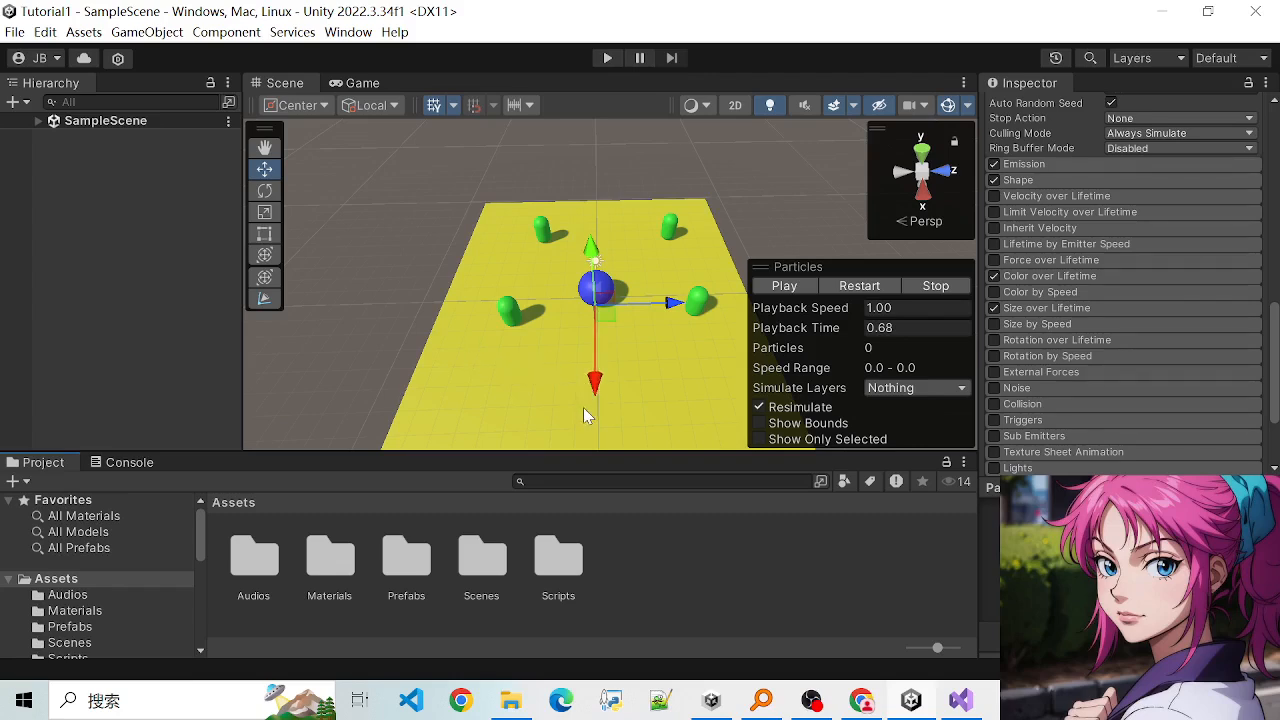
alt+drag(550, 400, 613, 323)
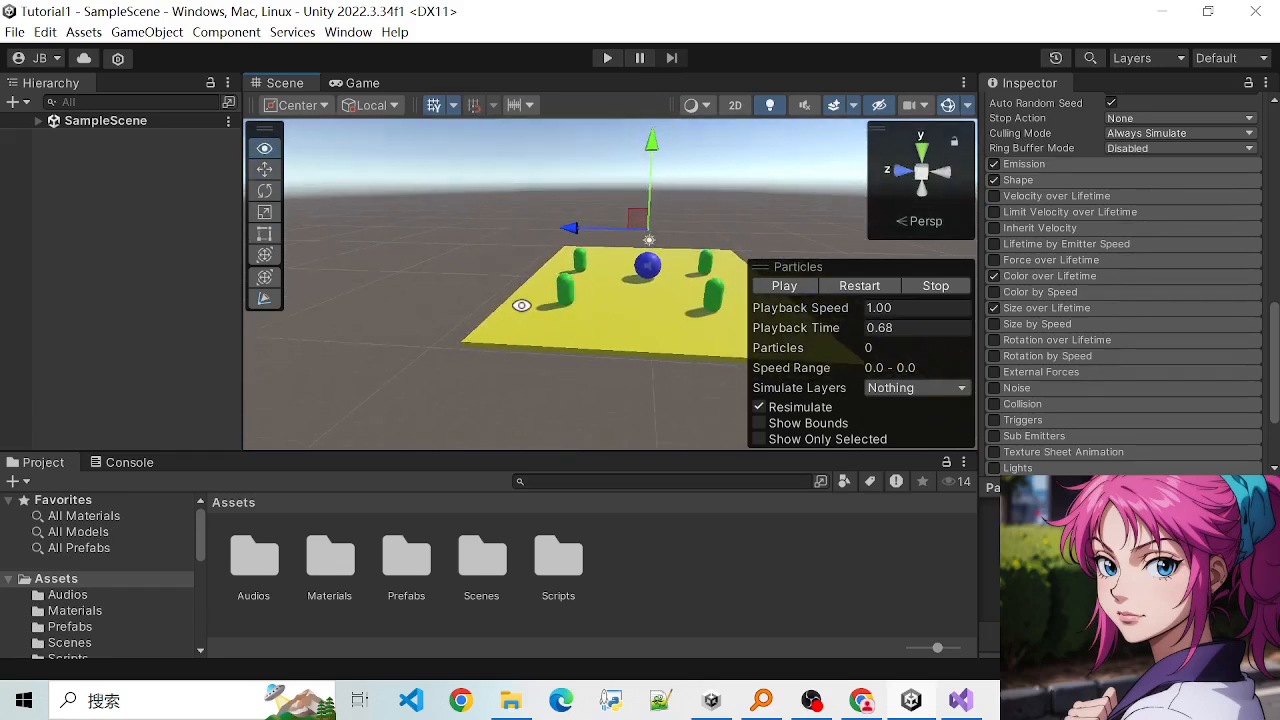
alt+drag(521, 305, 577, 357)
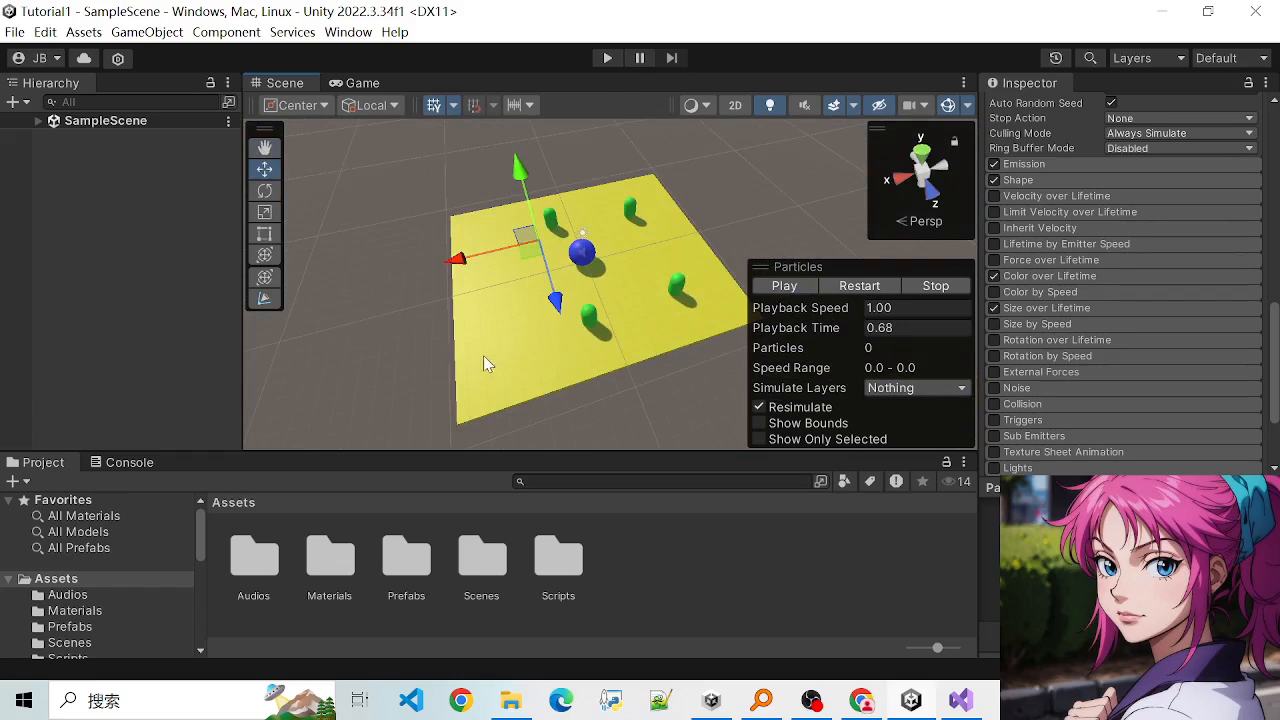
alt+drag(483, 355, 635, 348)
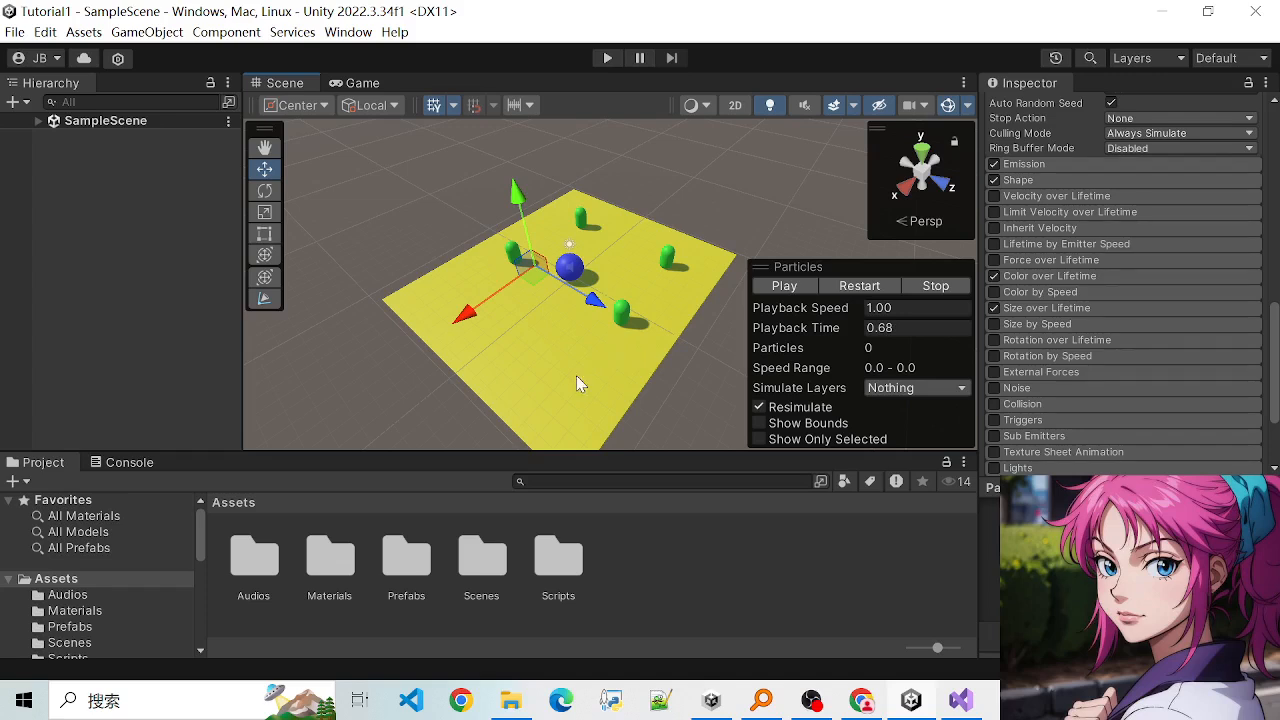
alt+drag(577, 380, 593, 338)
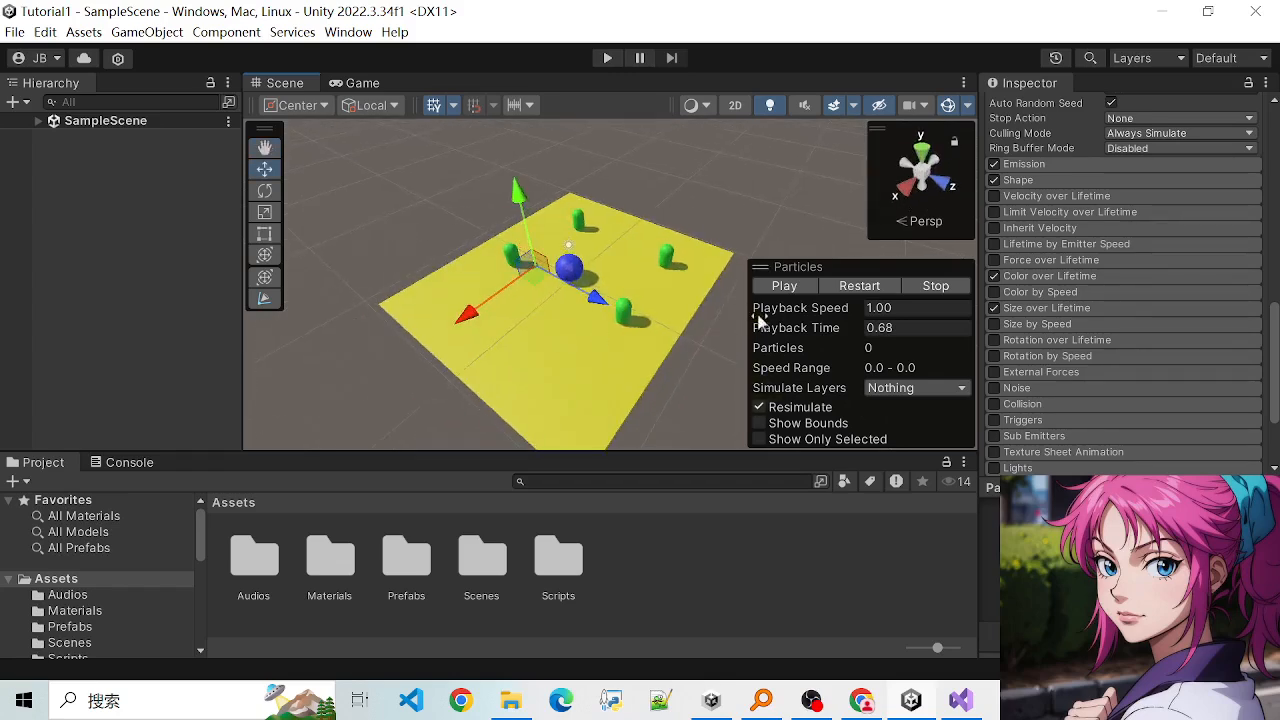
- Select the Ground to view it from another angle, clear the selection, and examine the scene at different distances
click(603, 367)
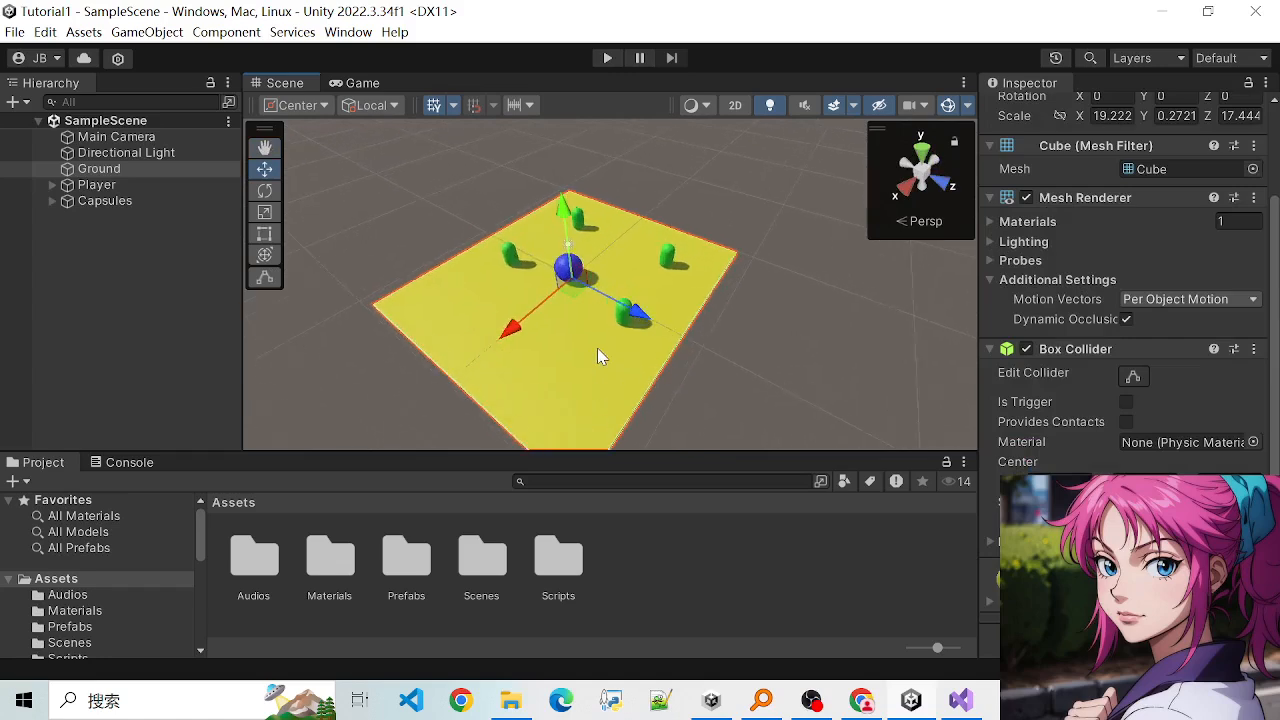
alt+drag(694, 343, 548, 310)
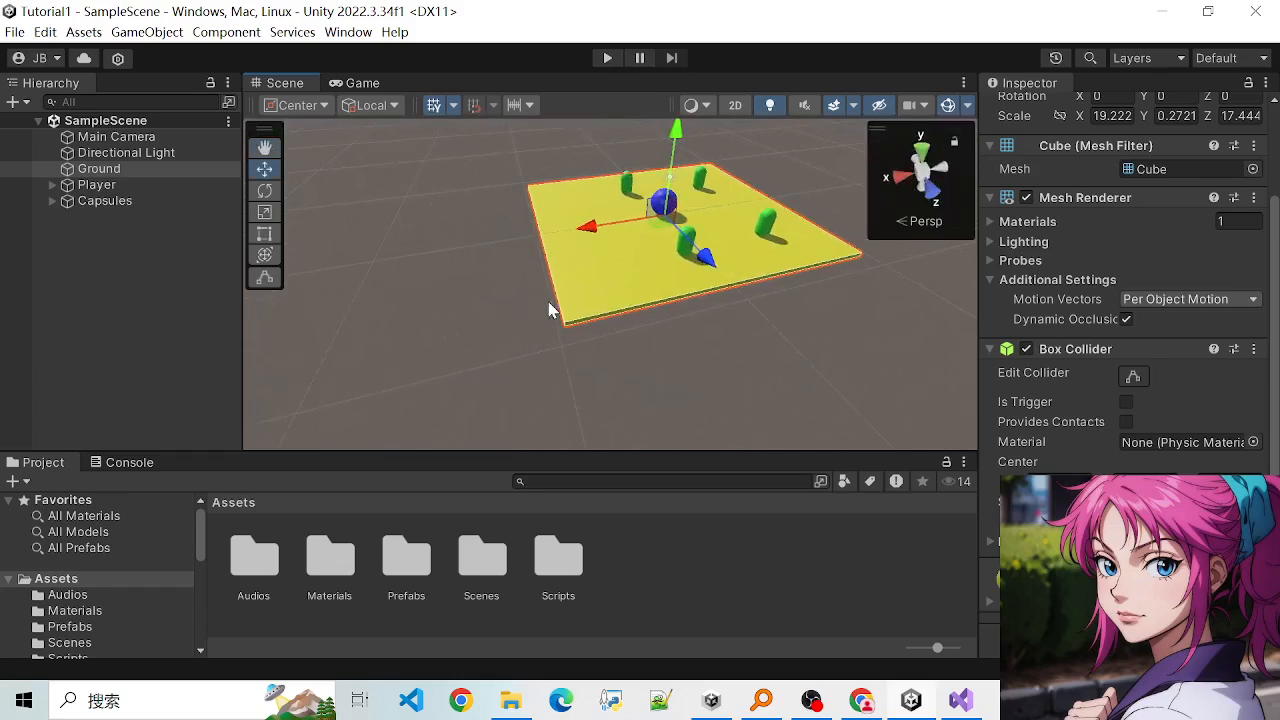
scroll(548, 302, down, 2)
click(621, 309)
scroll(624, 281, up, 4)
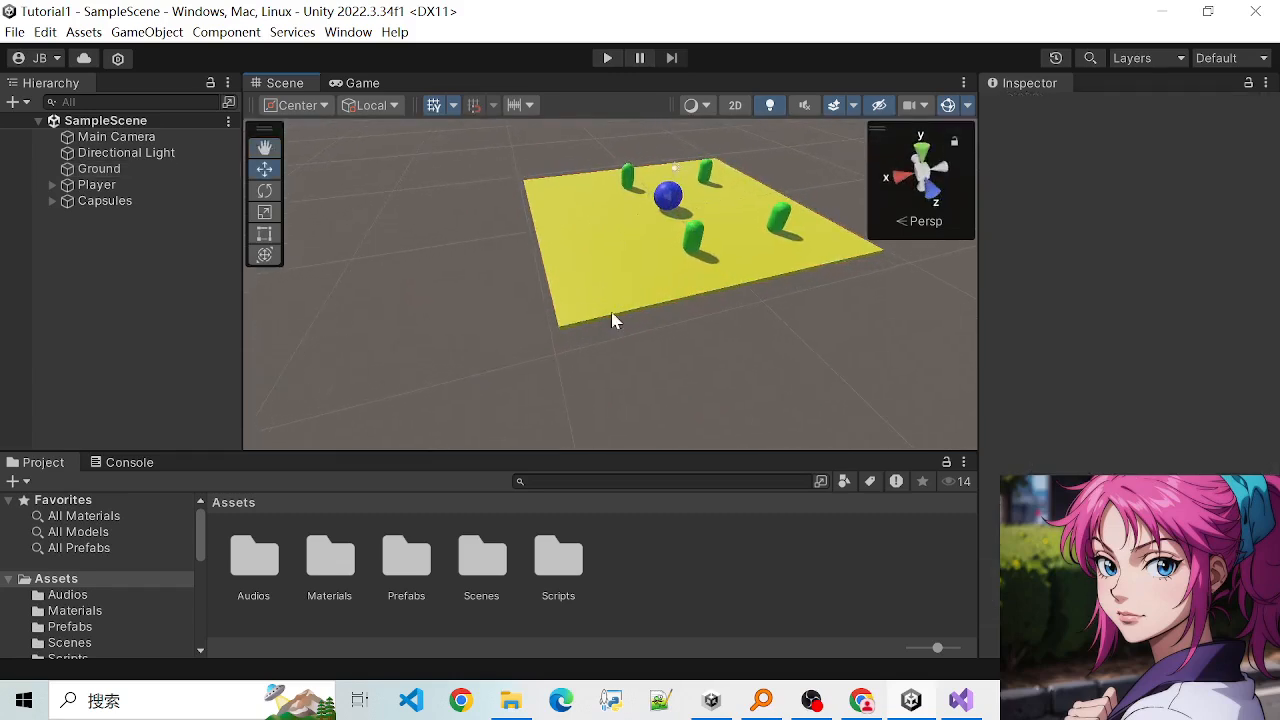
scroll(611, 306, down, 4)
scroll(603, 280, up, 2)
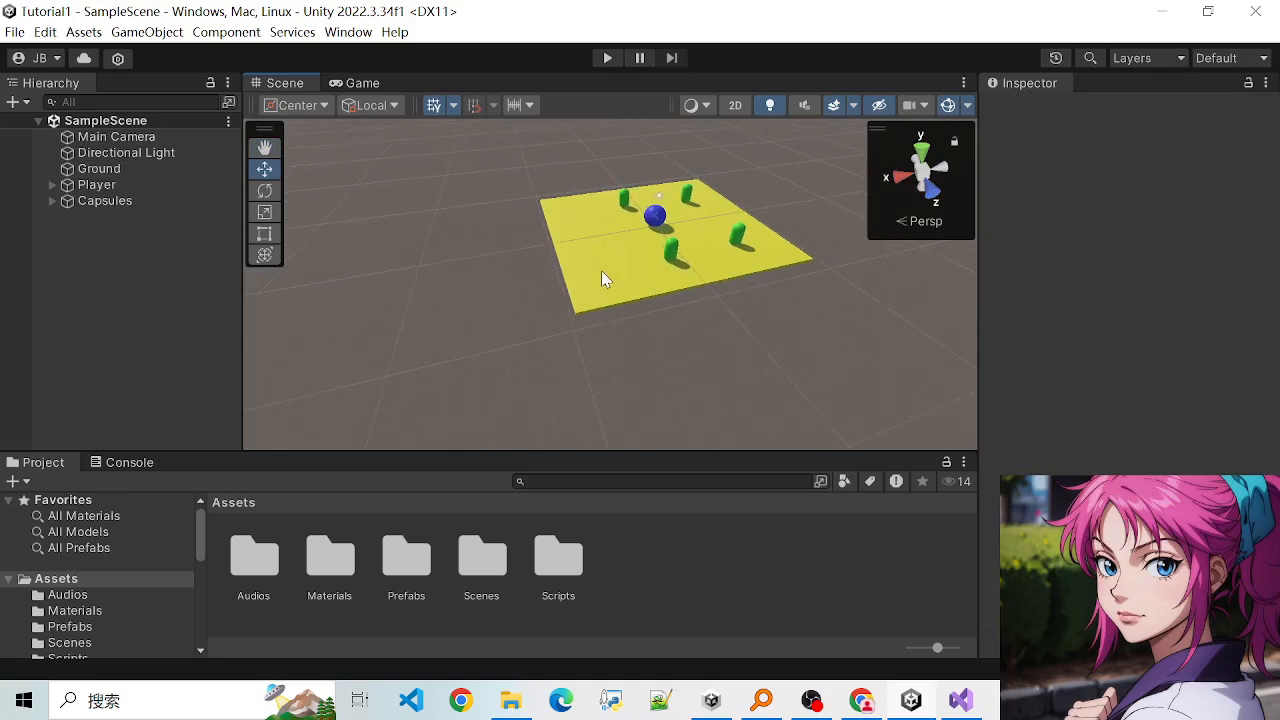
scroll(601, 270, down, 1)
scroll(617, 260, up, 3)
scroll(605, 274, down, 3)
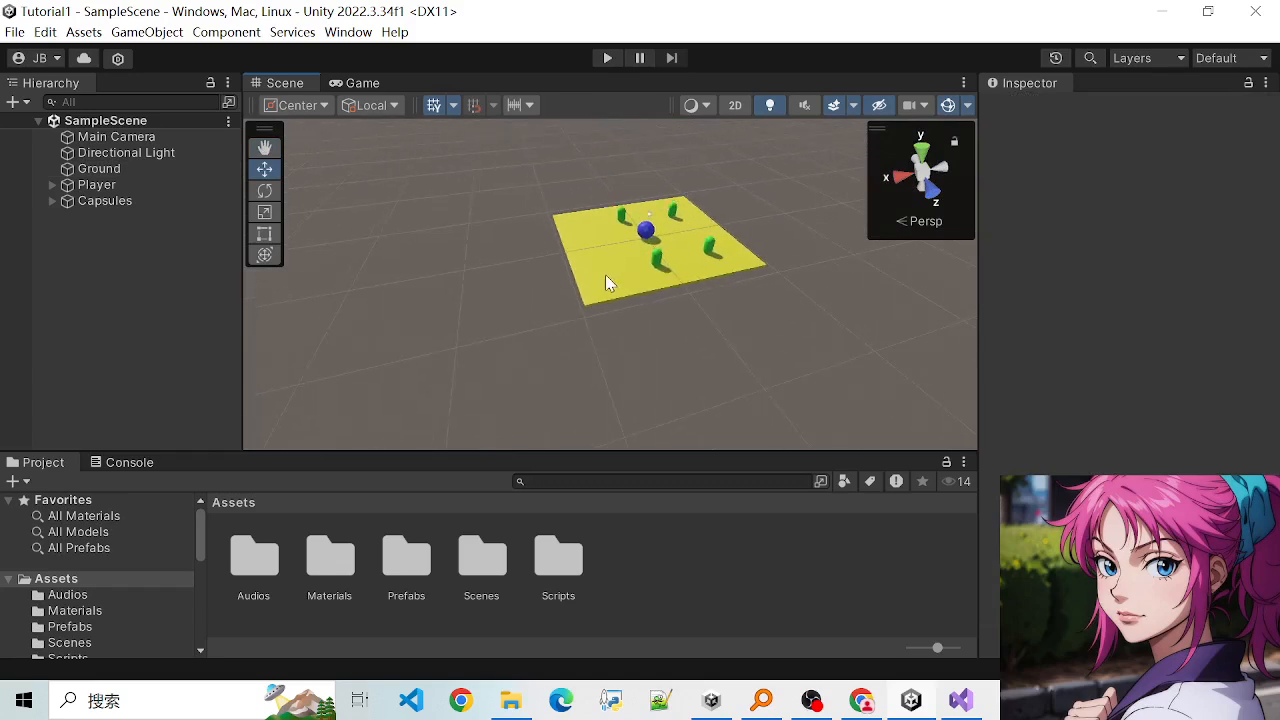
scroll(603, 276, up, 6)
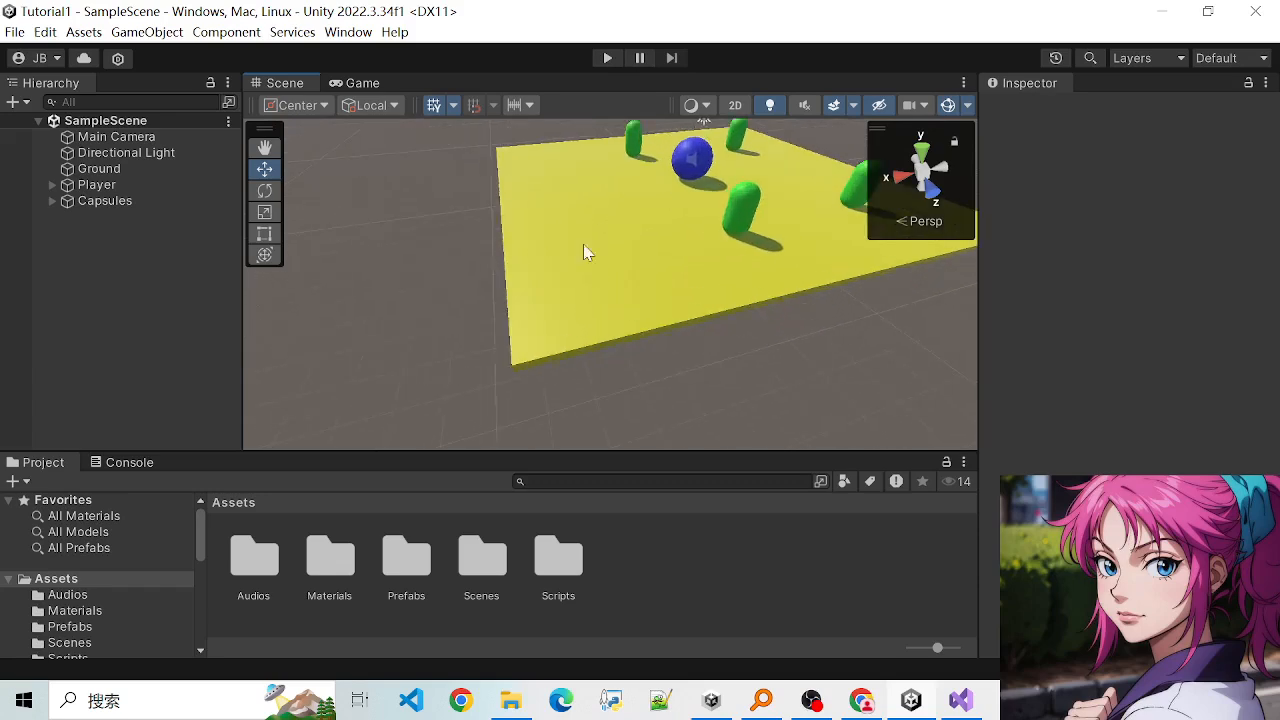
scroll(612, 229, down, 3)
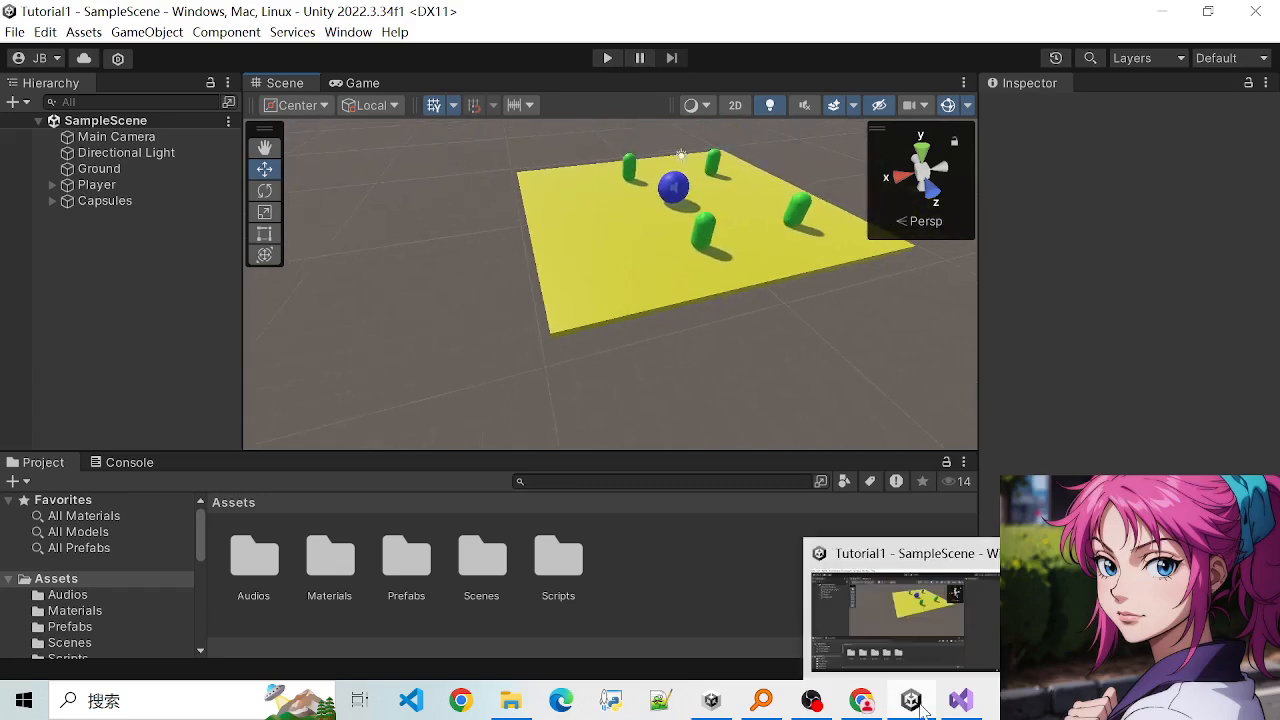